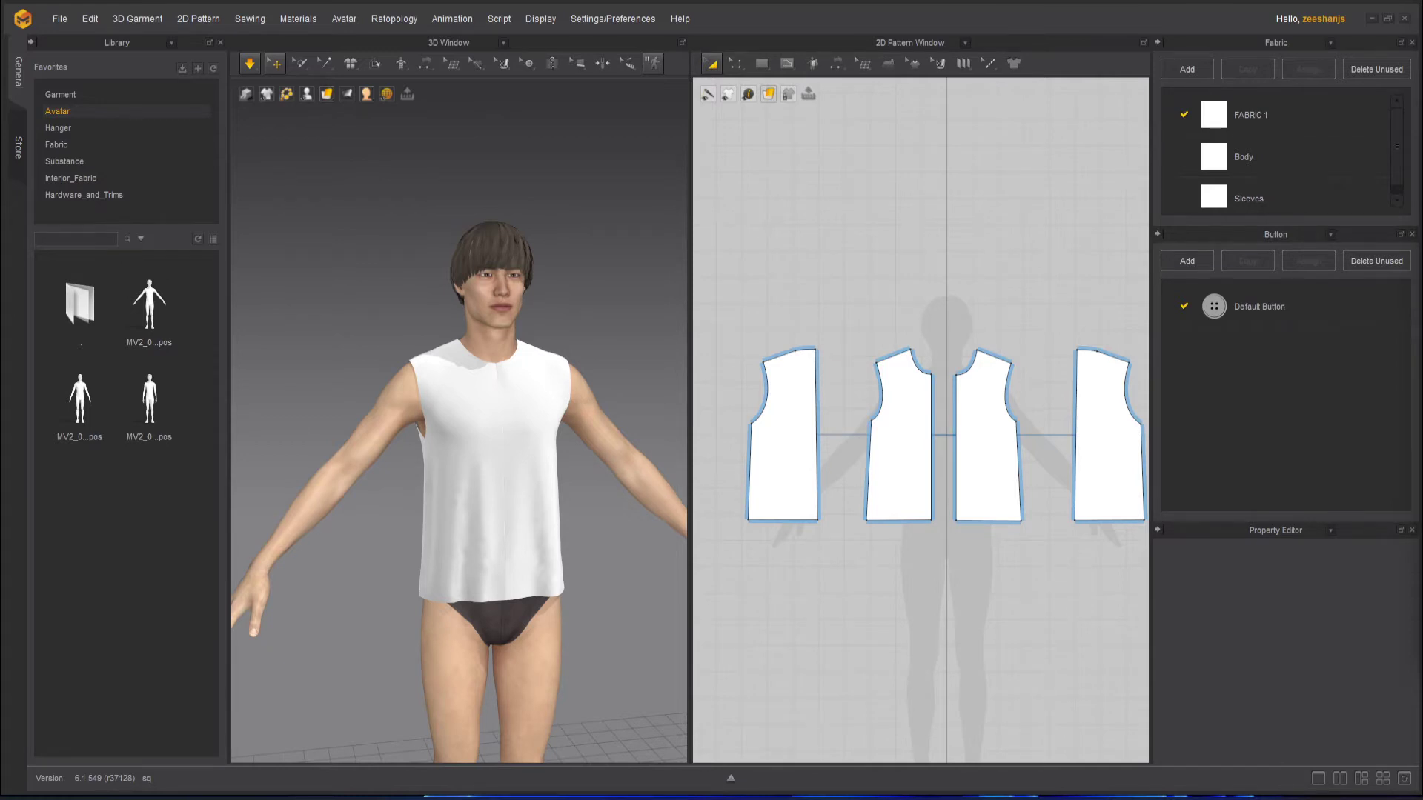
Step: Draw a rectangular pattern piece with the Rectangle tool in the empty area beside the outermost back bodice pattern
{"action": "right_click_drag", "start_coordinate": [804, 393], "coordinate": [911, 376]}
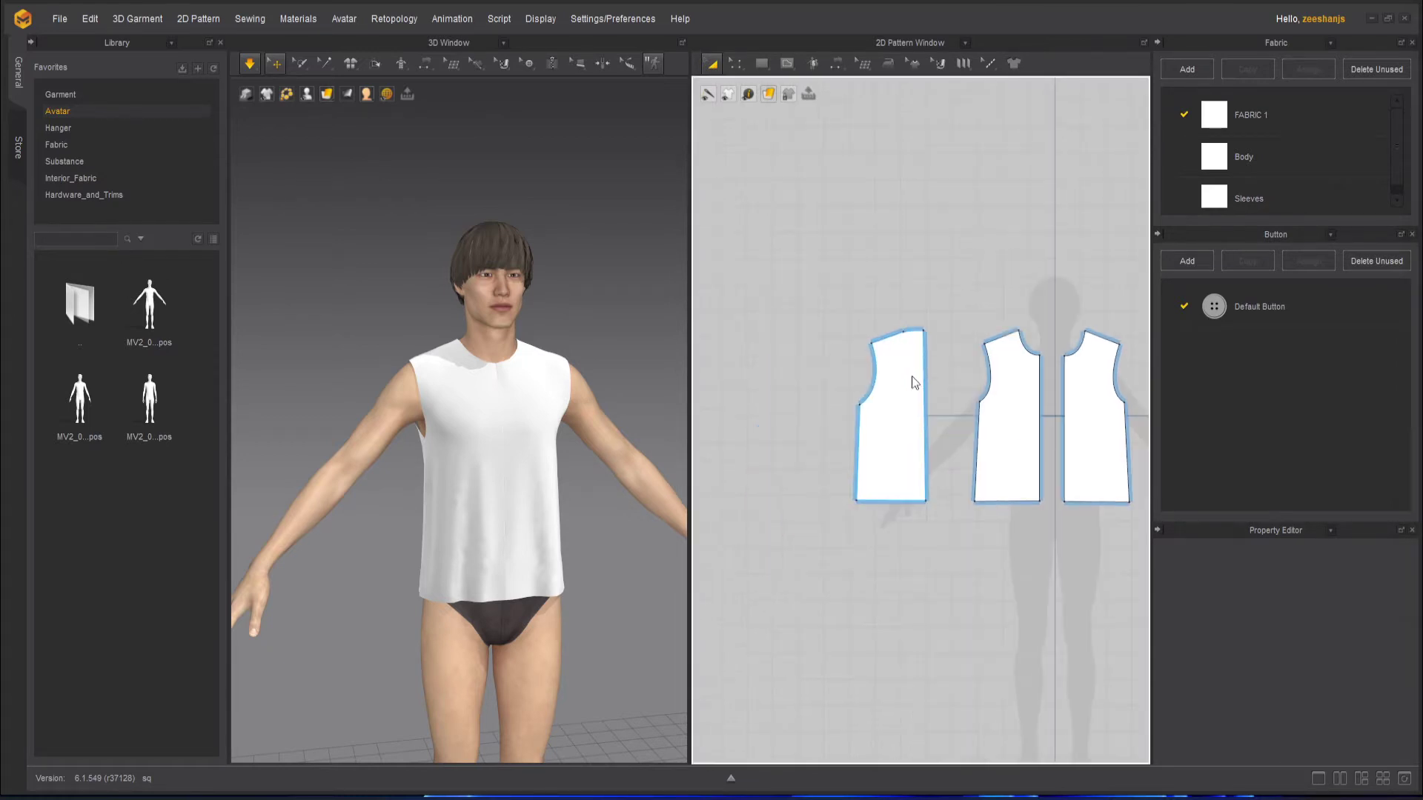
{"action": "scroll", "coordinate": [911, 376], "scroll_direction": "up", "scroll_amount": 4}
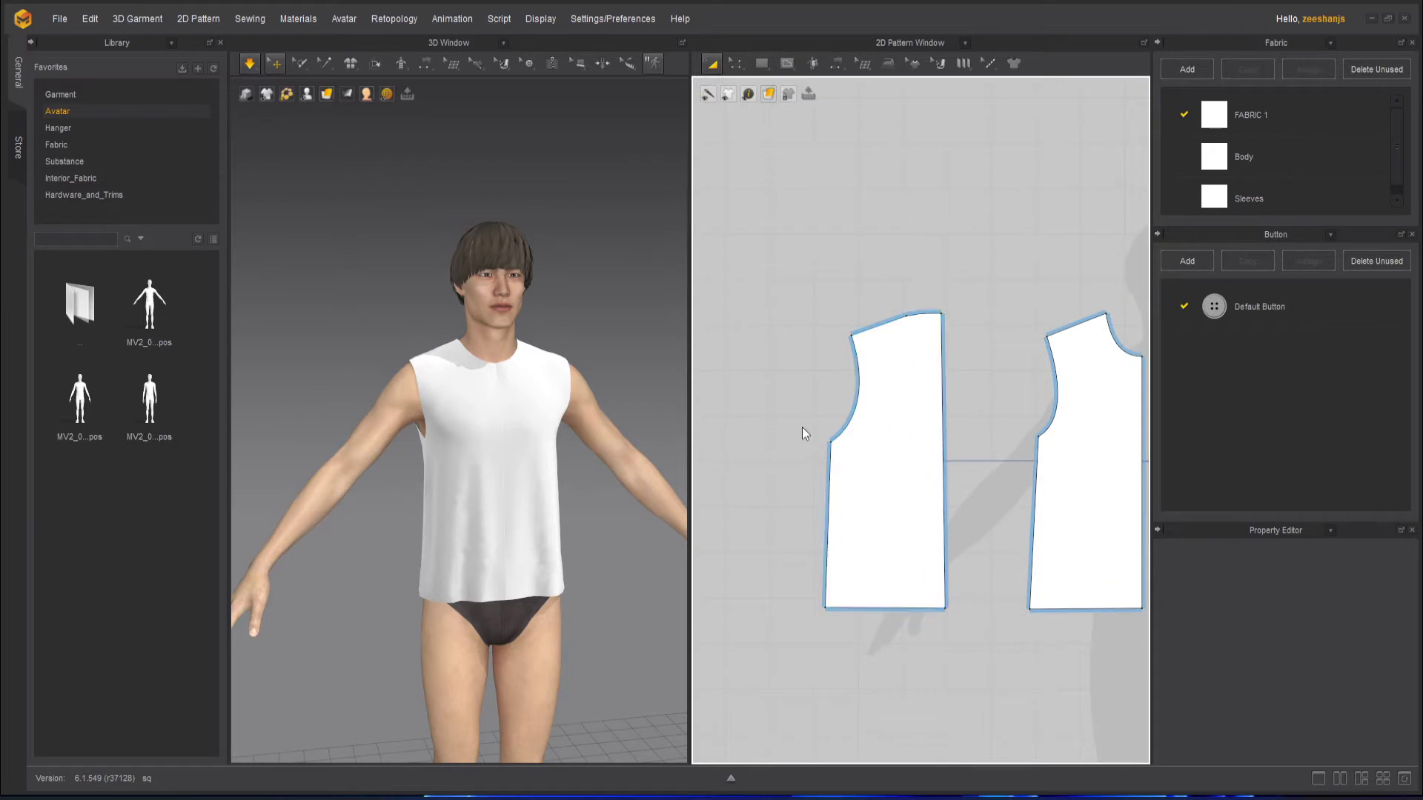
{"action": "right_click_drag", "start_coordinate": [802, 428], "coordinate": [903, 418]}
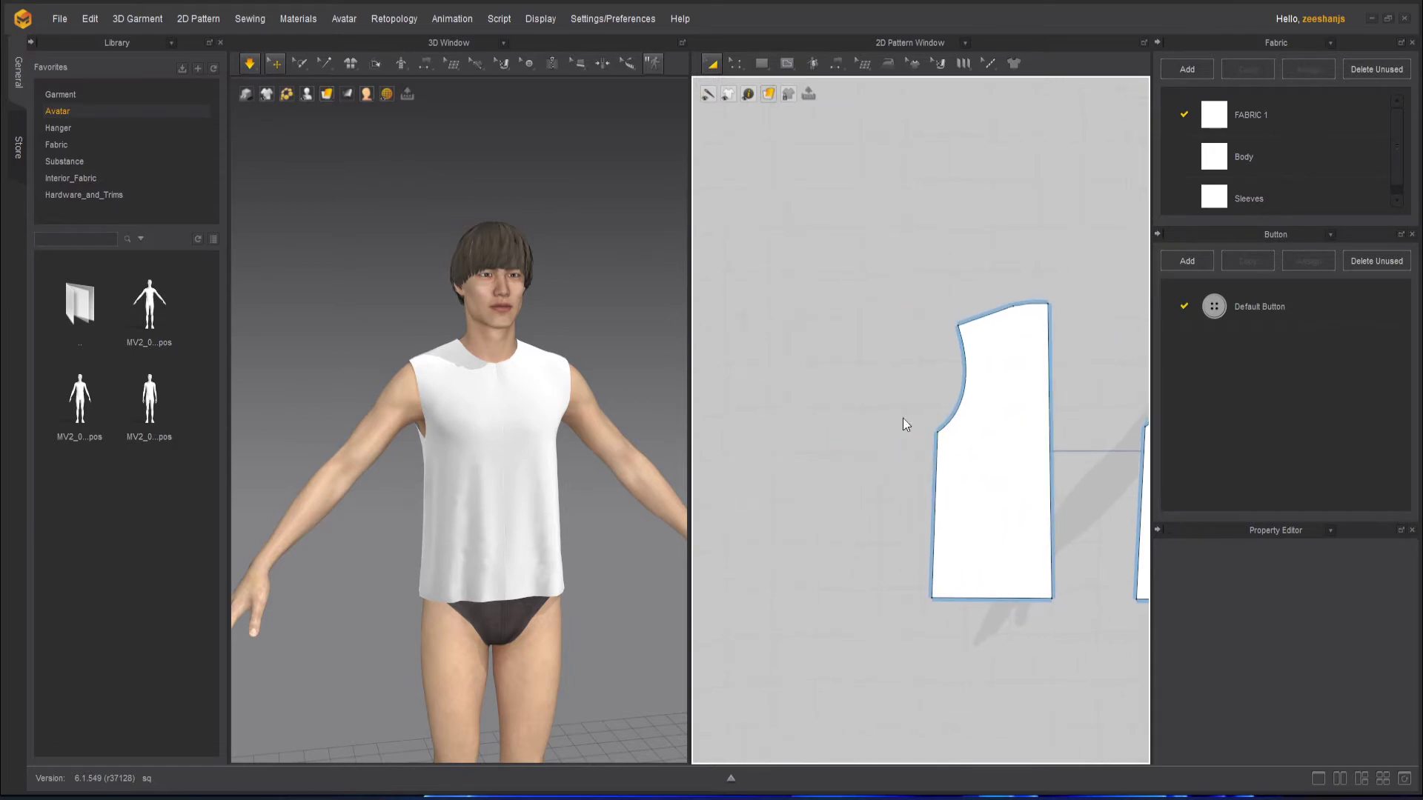
{"action": "left_click", "coordinate": [764, 63]}
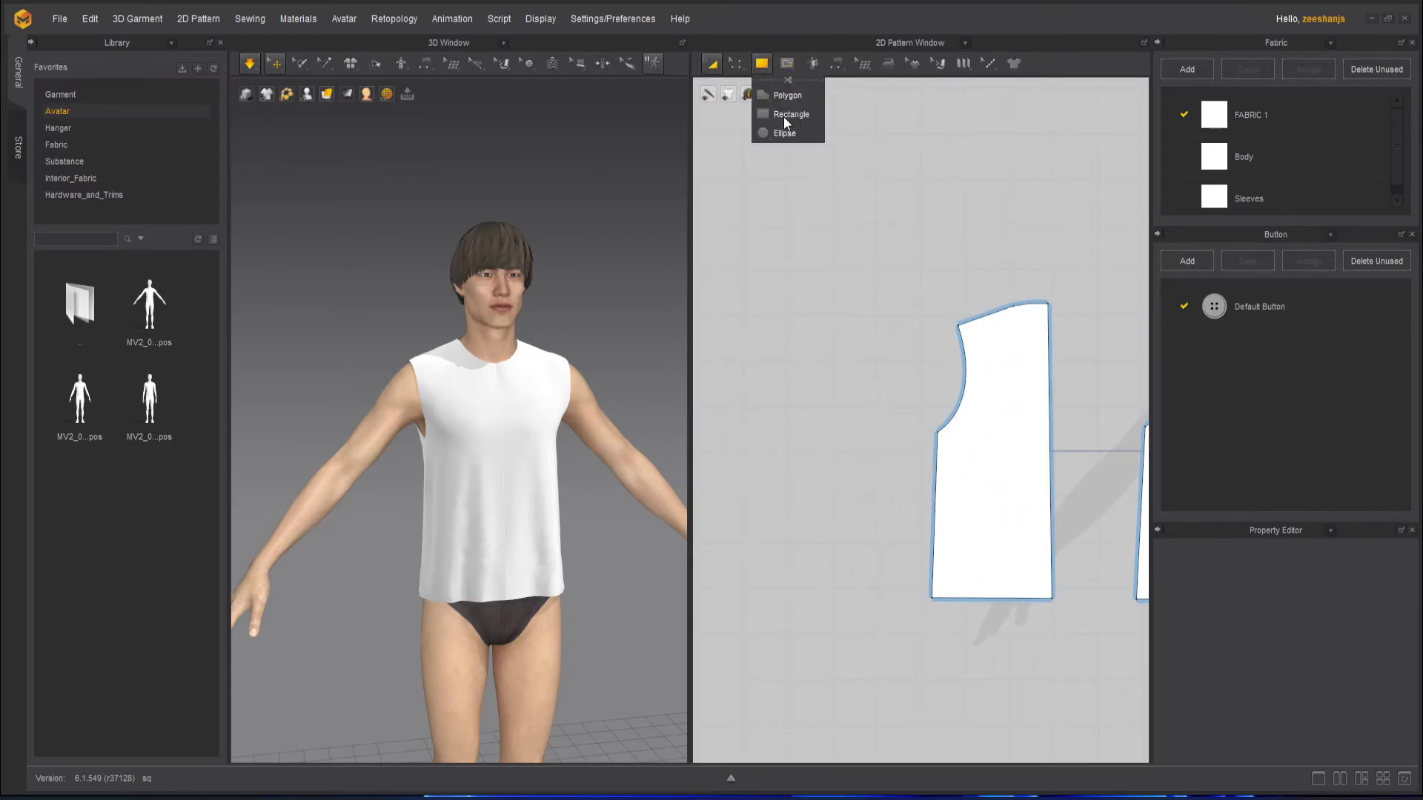
{"action": "left_click", "coordinate": [784, 115]}
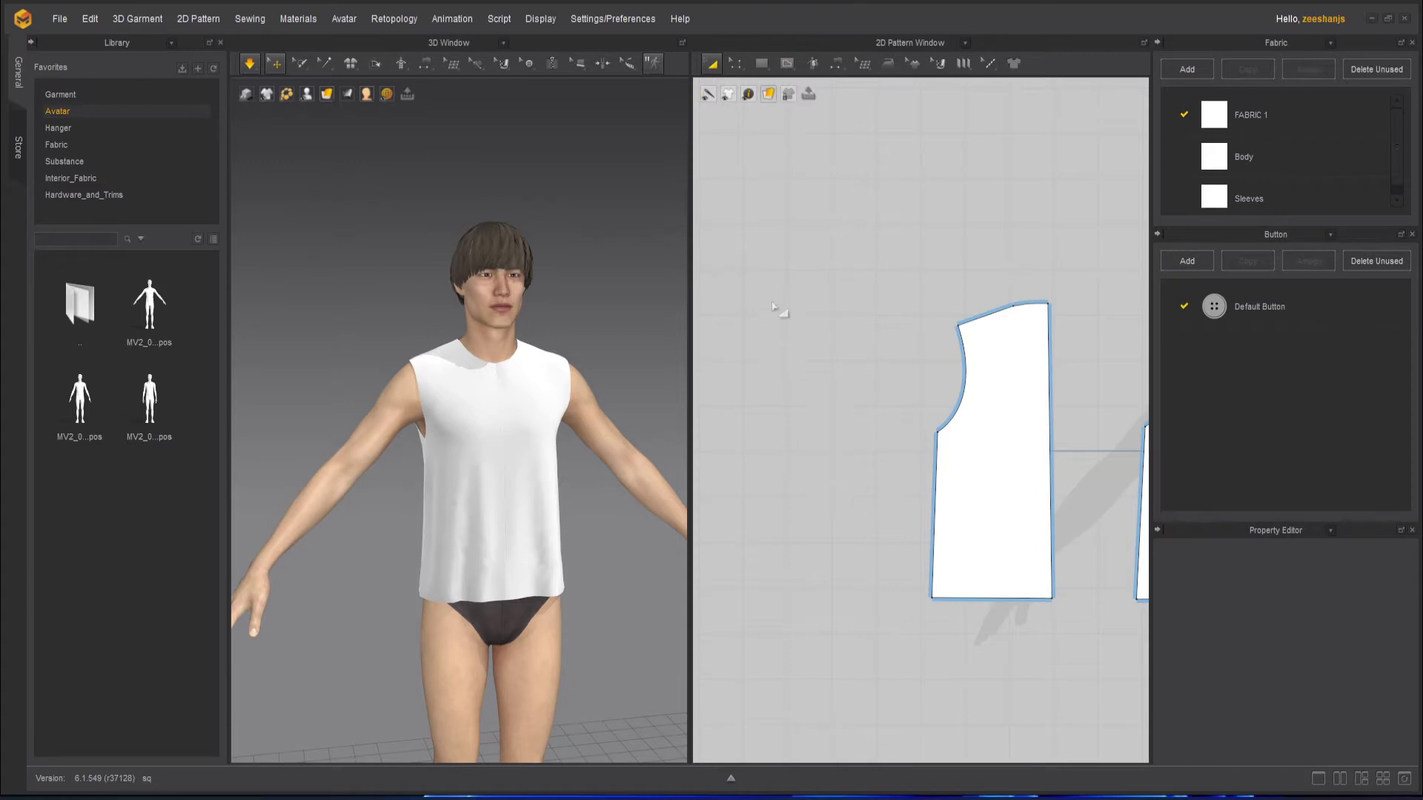
{"action": "left_click", "coordinate": [762, 63]}
{"action": "left_click", "coordinate": [785, 115]}
{"action": "left_click_drag", "start_coordinate": [790, 357], "coordinate": [882, 517]}
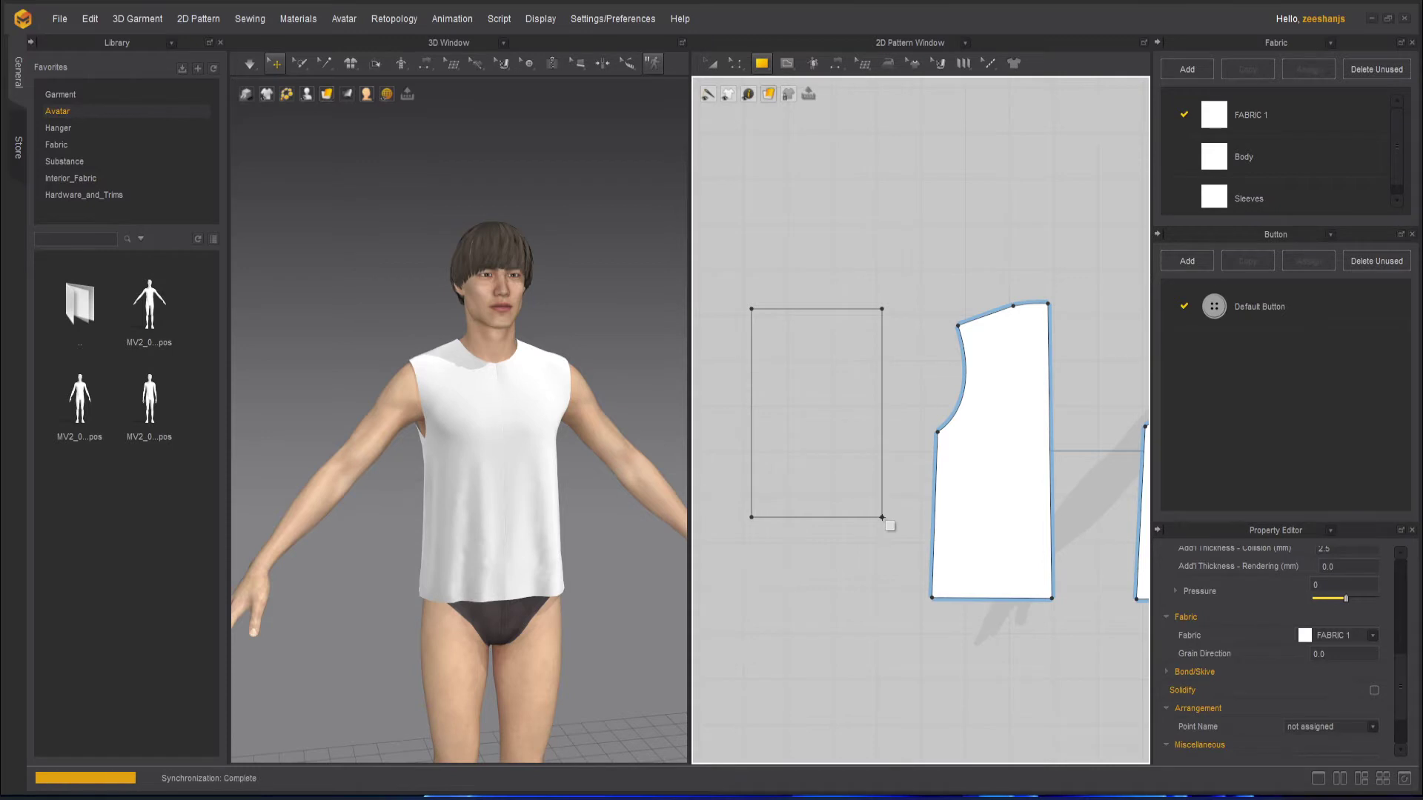
{"action": "left_click_drag", "start_coordinate": [882, 517], "coordinate": [882, 517]}
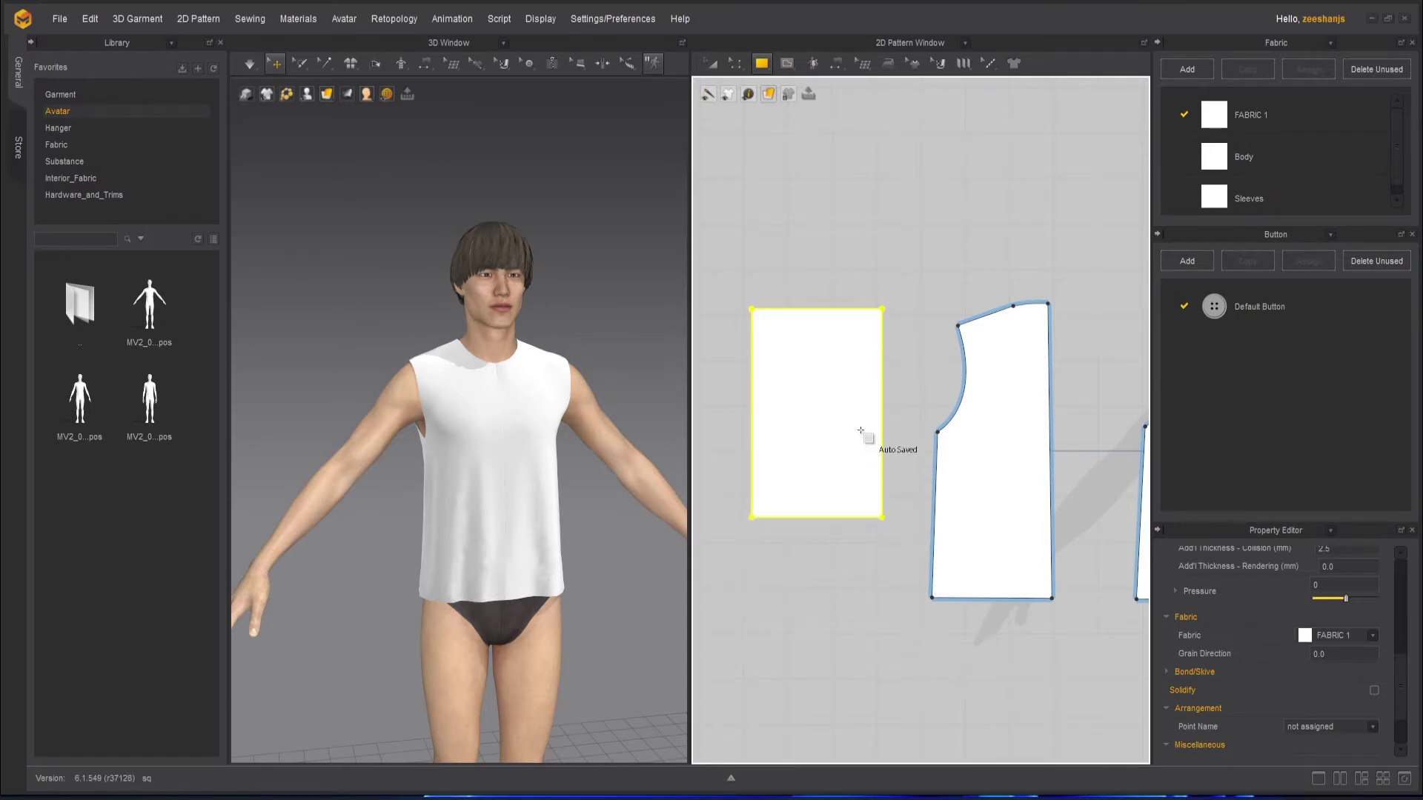
Step: Shorten the rectangle to about 26 cm high and move it above the back bodice pattern
{"action": "scroll", "coordinate": [858, 435], "scroll_direction": "down", "scroll_amount": 3}
{"action": "key", "text": "a"}
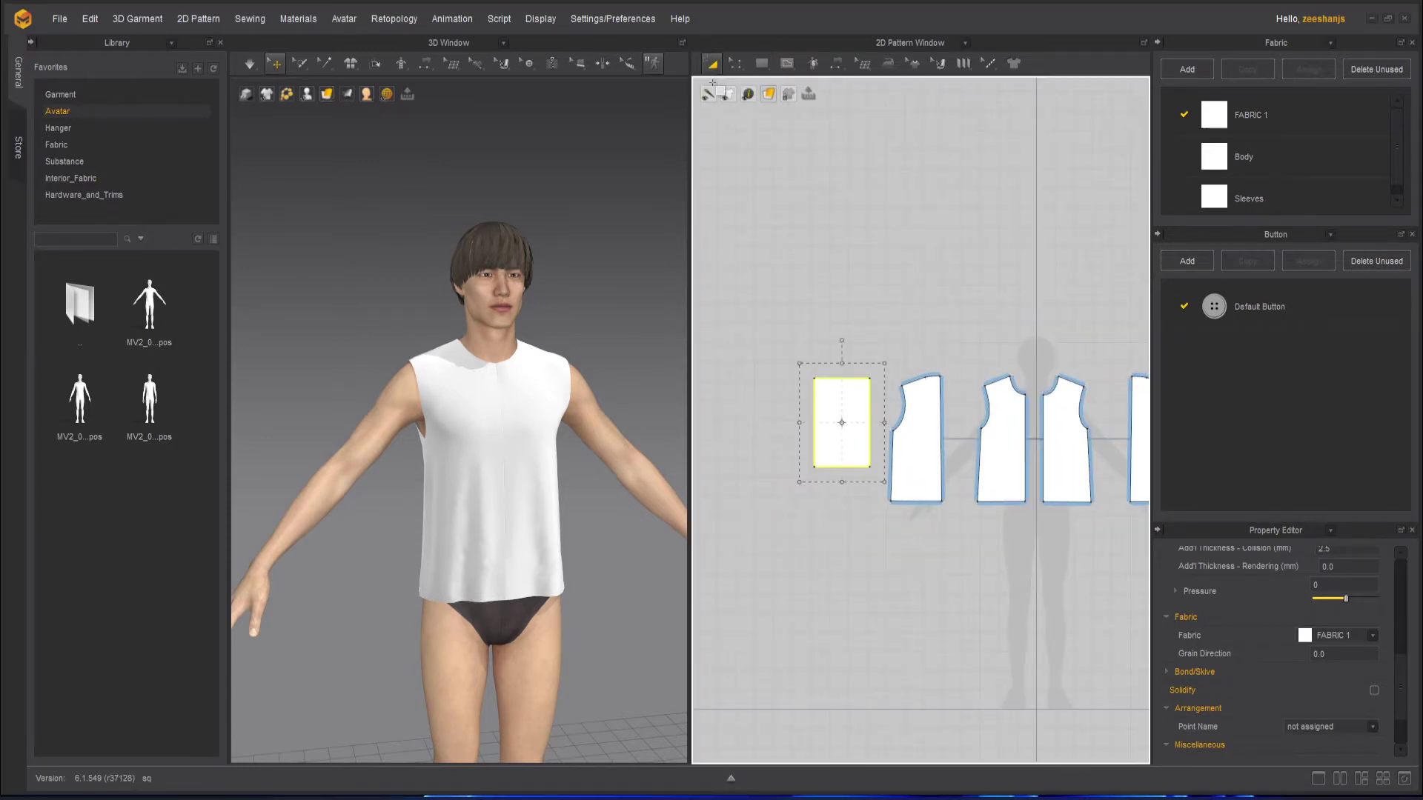
{"action": "left_click", "coordinate": [842, 445]}
{"action": "key", "text": "ctrl+z"}
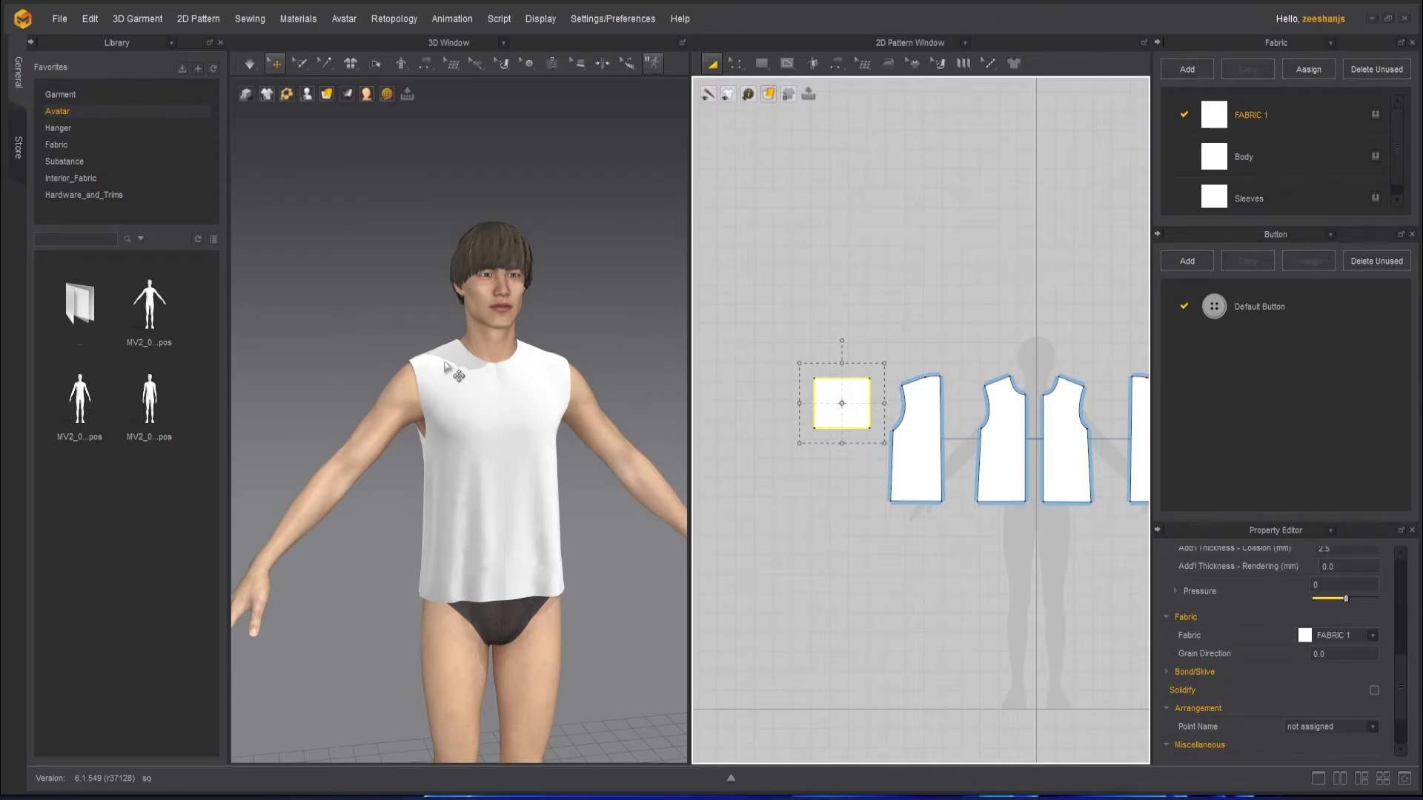
{"action": "left_click_drag", "start_coordinate": [865, 407], "coordinate": [972, 322]}
{"action": "scroll", "coordinate": [565, 344], "scroll_direction": "down", "scroll_amount": 5}
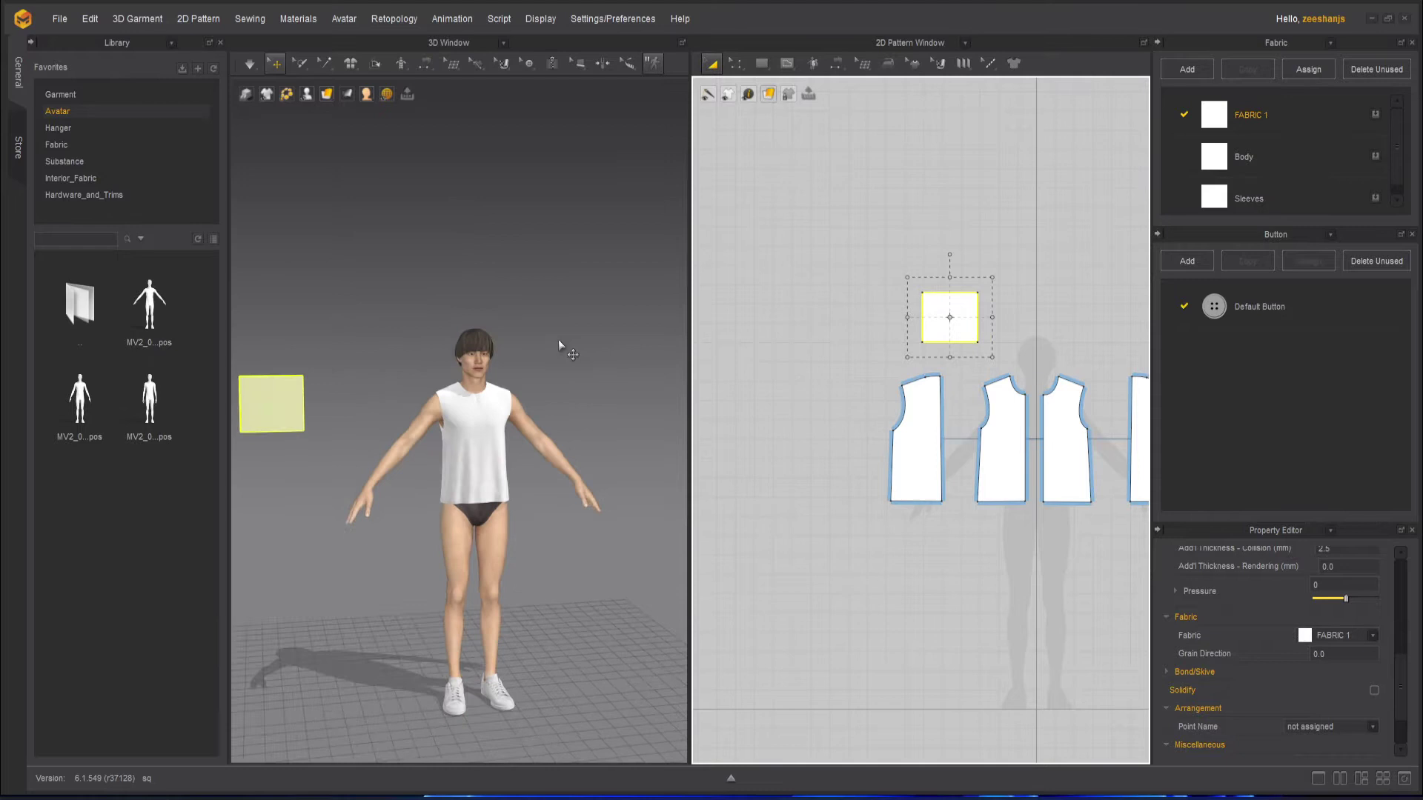
Step: Bring the rectangular piece over to the avatar's right arm in 3D and rotate it to face the outer side of the arm
{"action": "left_click", "coordinate": [272, 407]}
{"action": "middle_click_drag", "start_coordinate": [397, 407], "coordinate": [502, 455]}
{"action": "scroll", "coordinate": [498, 454], "scroll_direction": "up", "scroll_amount": 2}
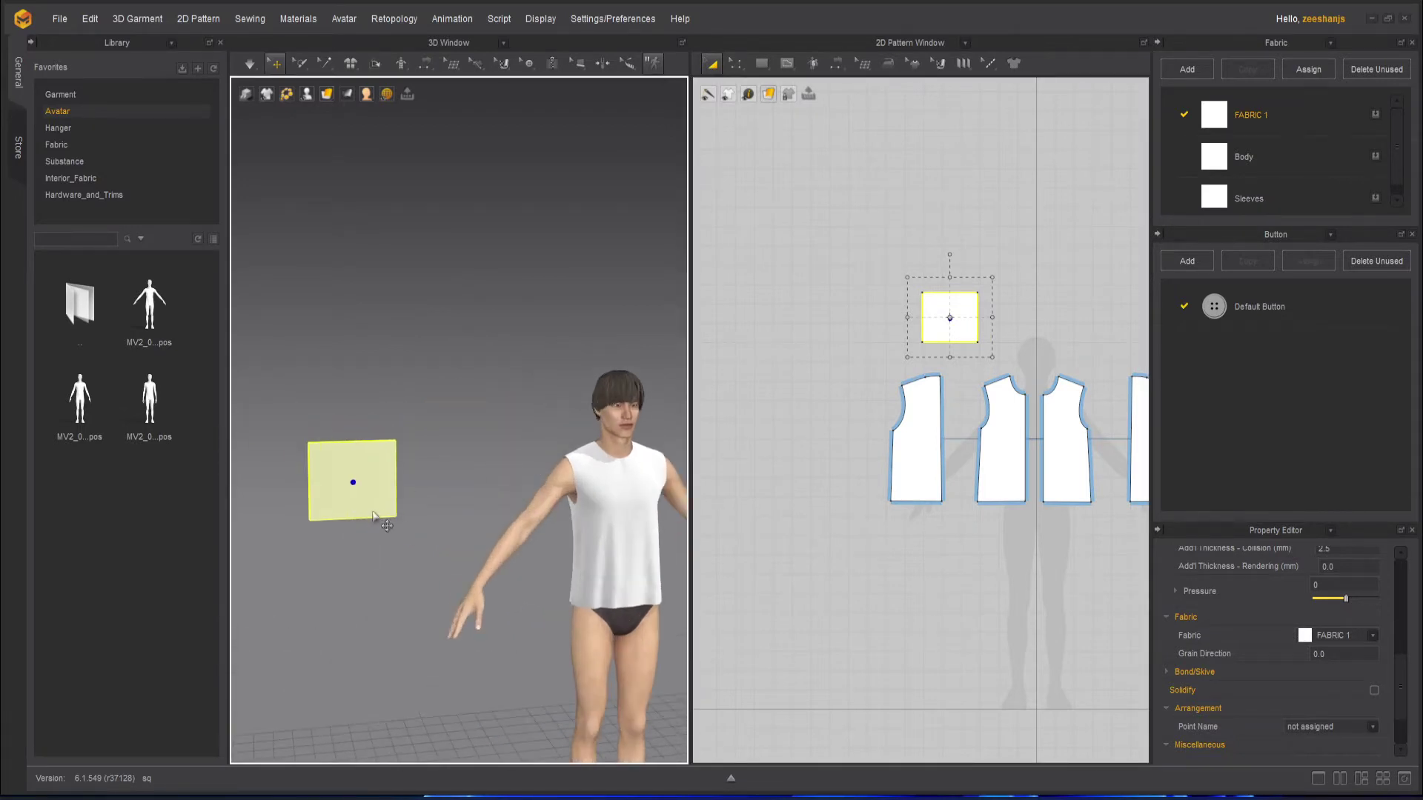
{"action": "left_click", "coordinate": [367, 508]}
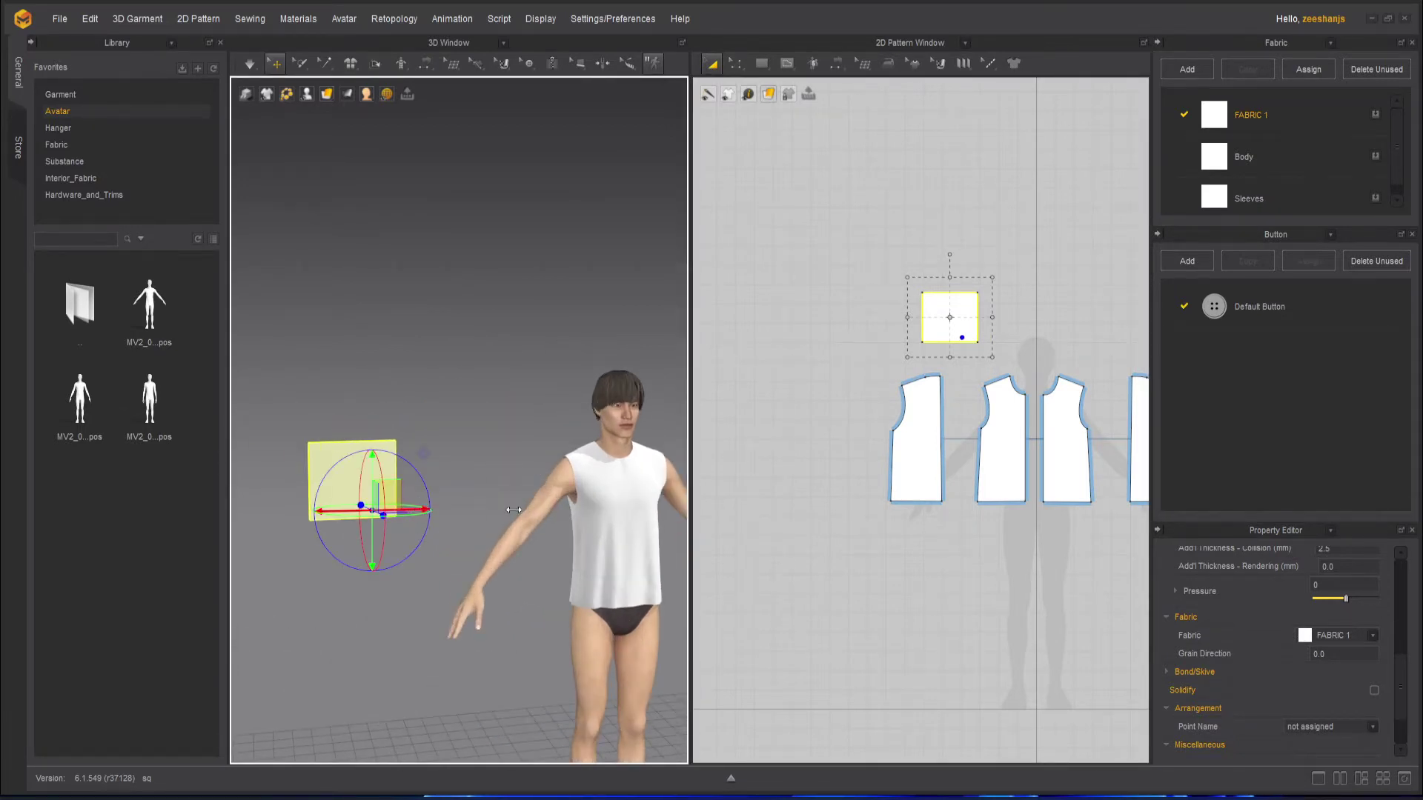
{"action": "left_click_drag", "start_coordinate": [513, 510], "coordinate": [535, 508]}
{"action": "right_click_drag", "start_coordinate": [535, 482], "coordinate": [556, 525]}
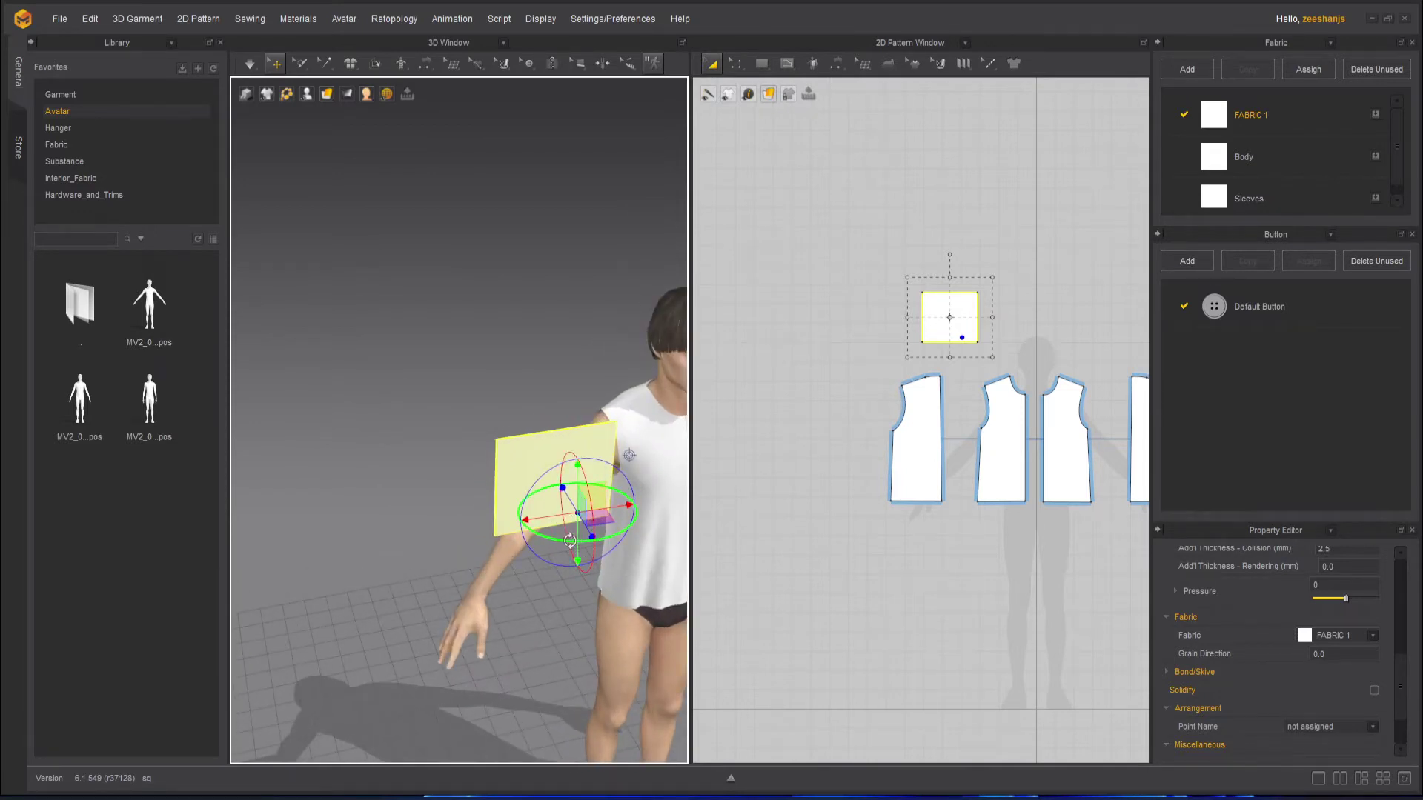
{"action": "left_click_drag", "start_coordinate": [576, 545], "coordinate": [524, 512]}
{"action": "right_click_drag", "start_coordinate": [523, 511], "coordinate": [607, 527]}
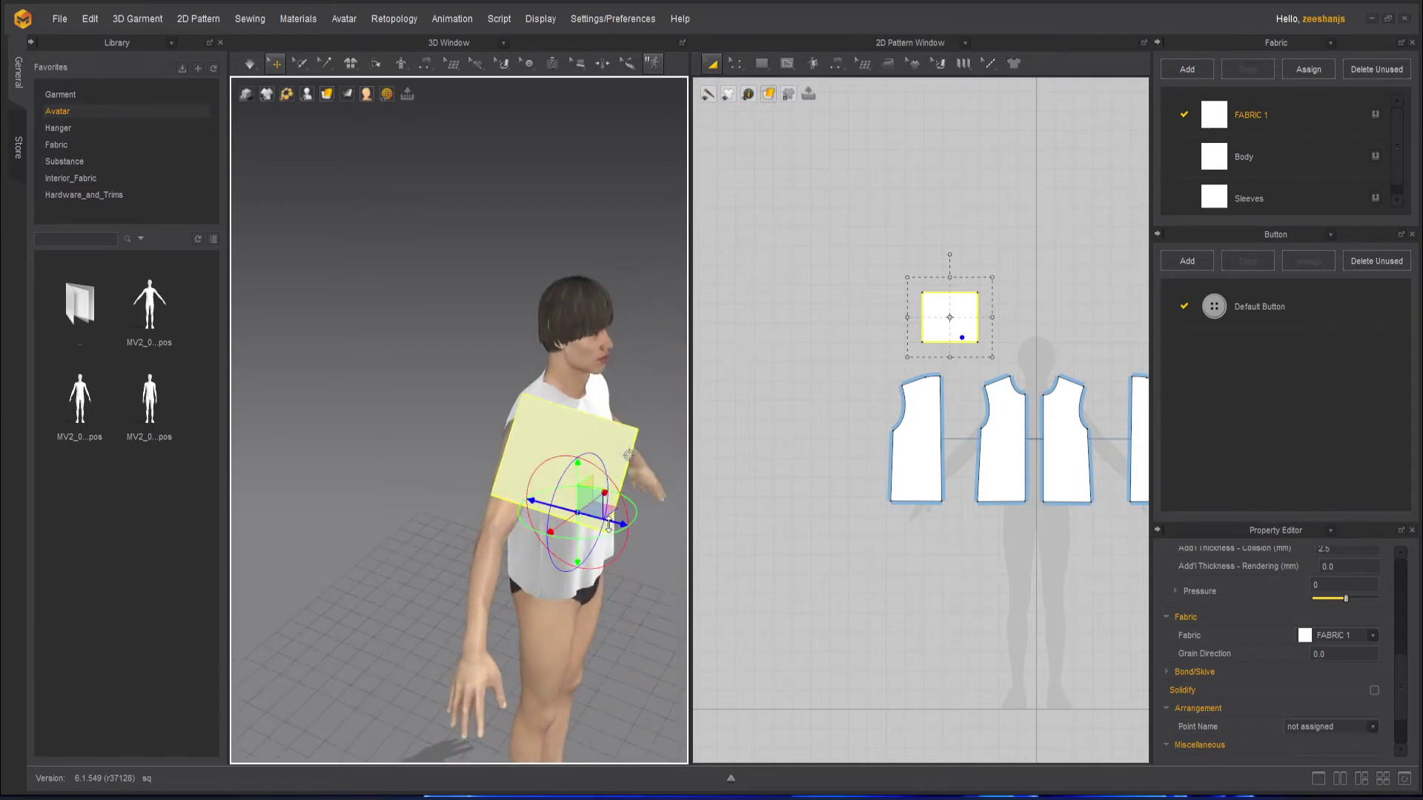
Step: Shift the rectangular piece outward and tilt it to follow the slope of the avatar's right arm
{"action": "left_click_drag", "start_coordinate": [609, 522], "coordinate": [546, 508]}
{"action": "right_click_drag", "start_coordinate": [567, 530], "coordinate": [456, 621]}
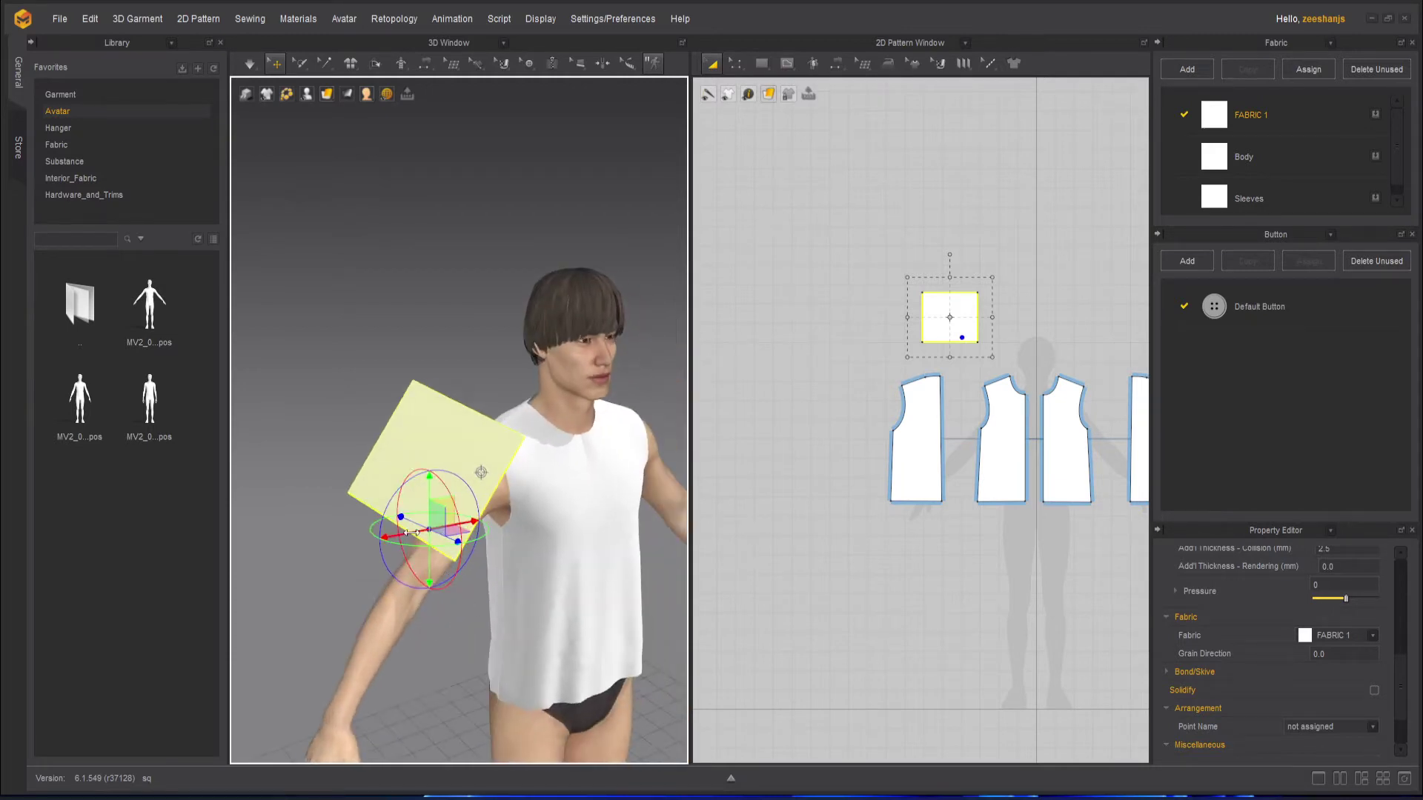
{"action": "left_click_drag", "start_coordinate": [407, 533], "coordinate": [357, 544]}
{"action": "right_click_drag", "start_coordinate": [415, 595], "coordinate": [485, 589]}
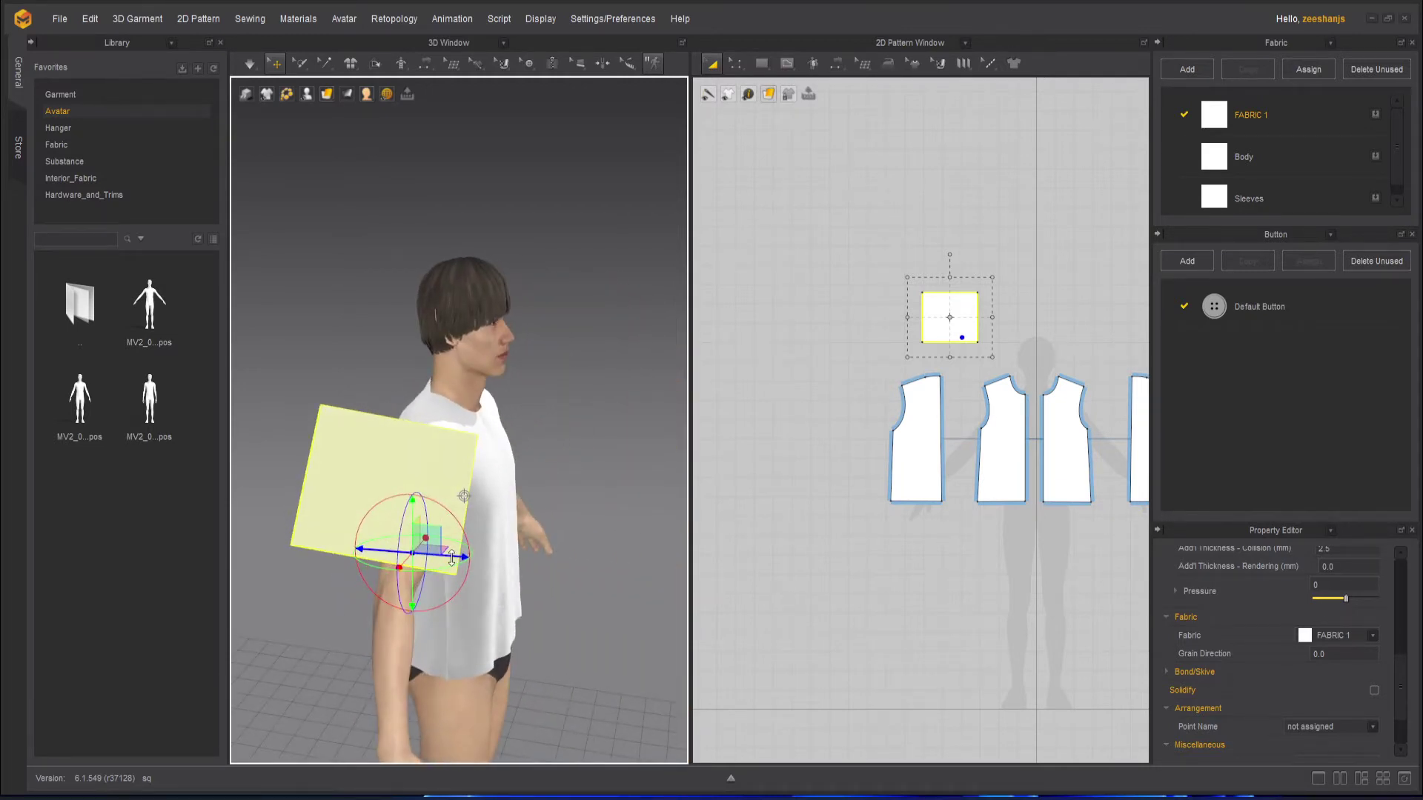
{"action": "mouse_move", "coordinate": [461, 558]}
{"action": "left_mouse_down"}
{"action": "mouse_move", "coordinate": [506, 561]}
{"action": "mouse_move", "coordinate": [489, 560]}
{"action": "left_mouse_up"}
{"action": "right_click_drag", "start_coordinate": [495, 559], "coordinate": [342, 511]}
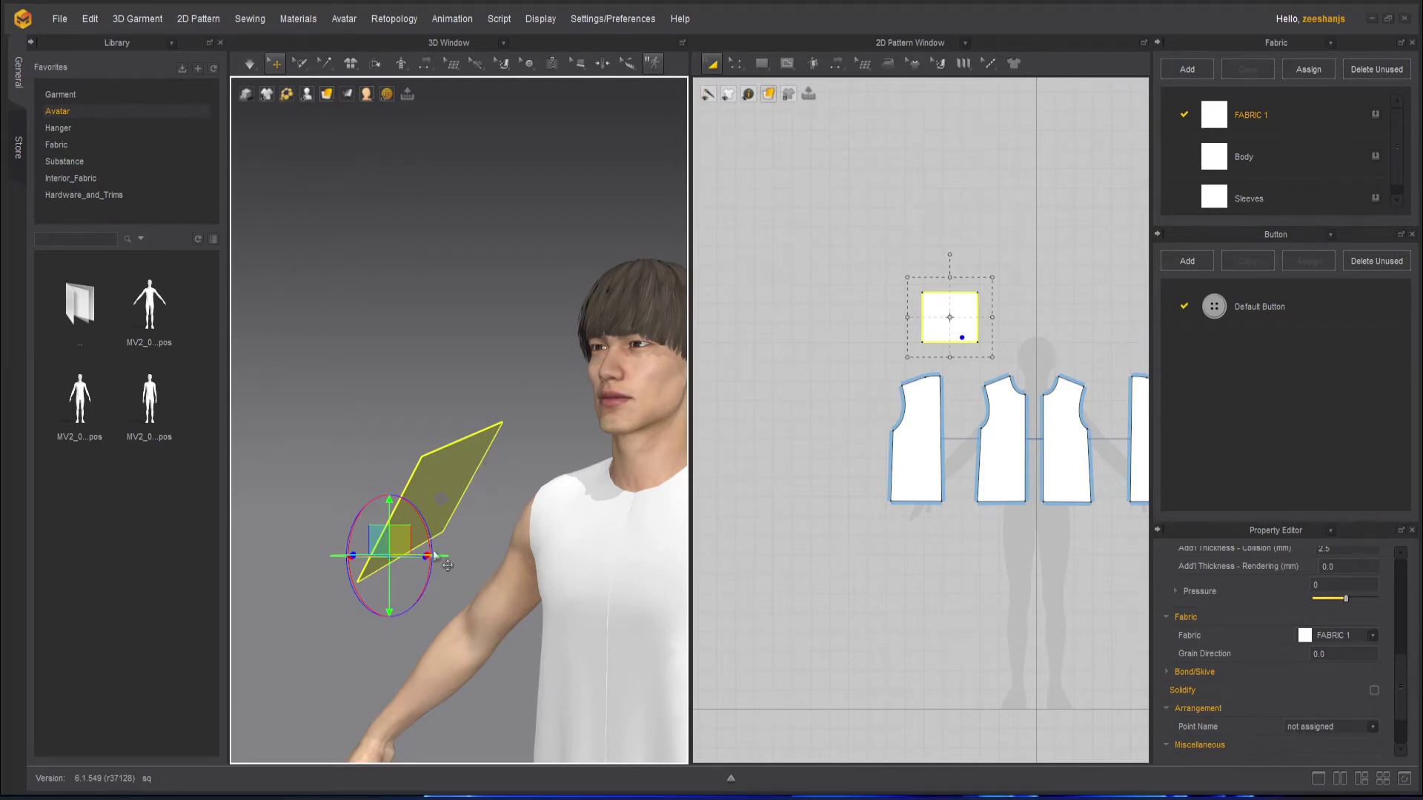
{"action": "right_click_drag", "start_coordinate": [434, 556], "coordinate": [512, 585]}
Step: Sew the rectangle's two vertical edges to each other with Segment Sewing to form a tube
{"action": "left_click", "coordinate": [818, 345]}
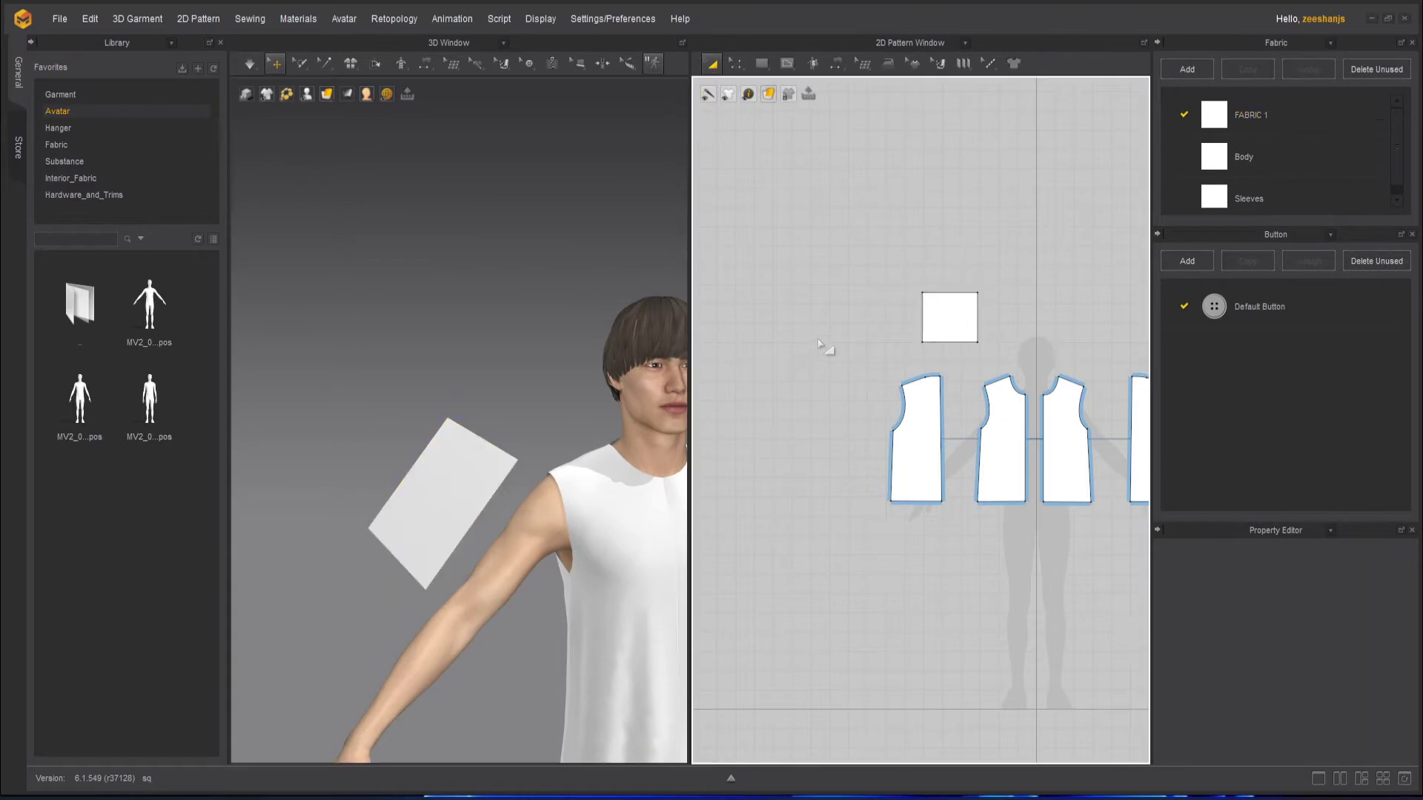
{"action": "scroll", "coordinate": [957, 273], "scroll_direction": "up", "scroll_amount": 4}
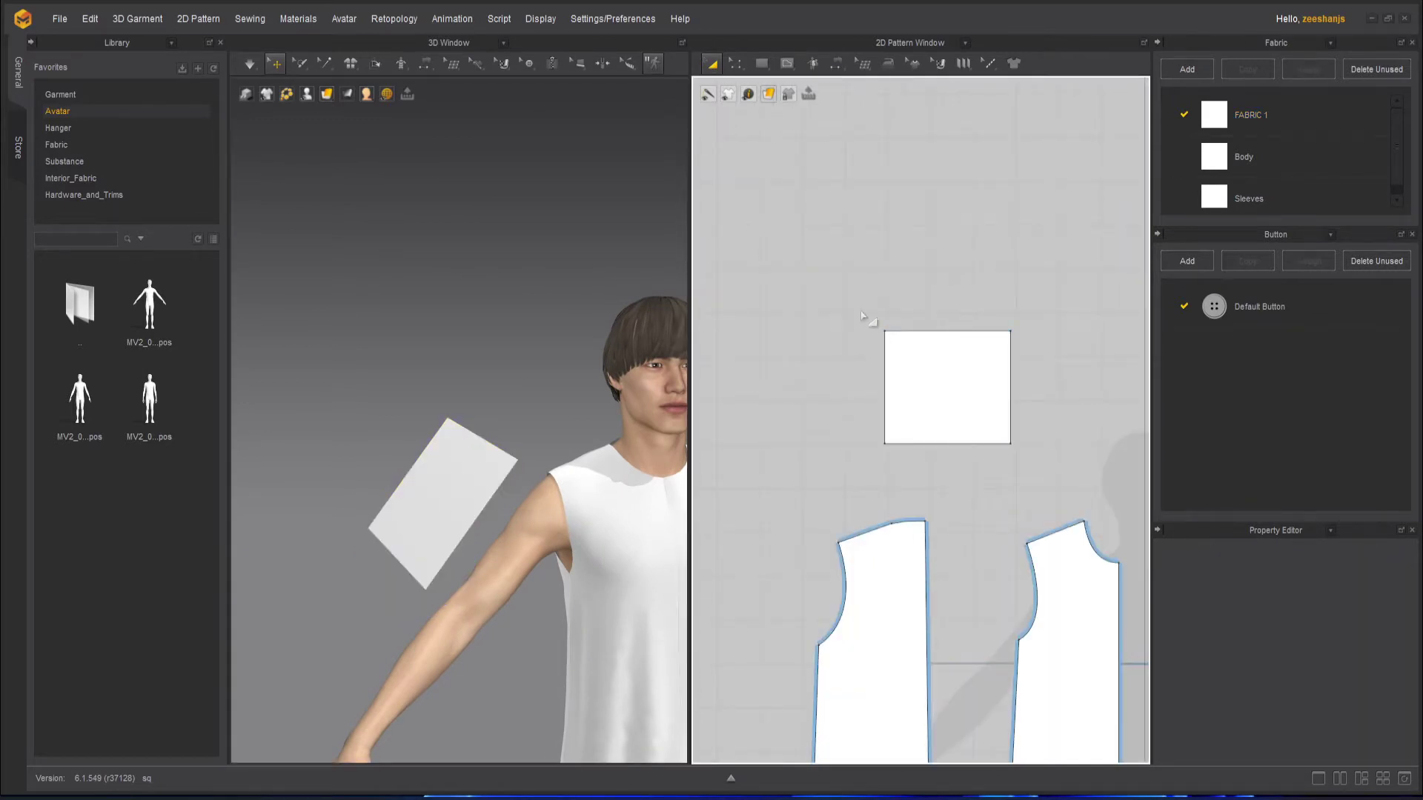
{"action": "left_click", "coordinate": [736, 67]}
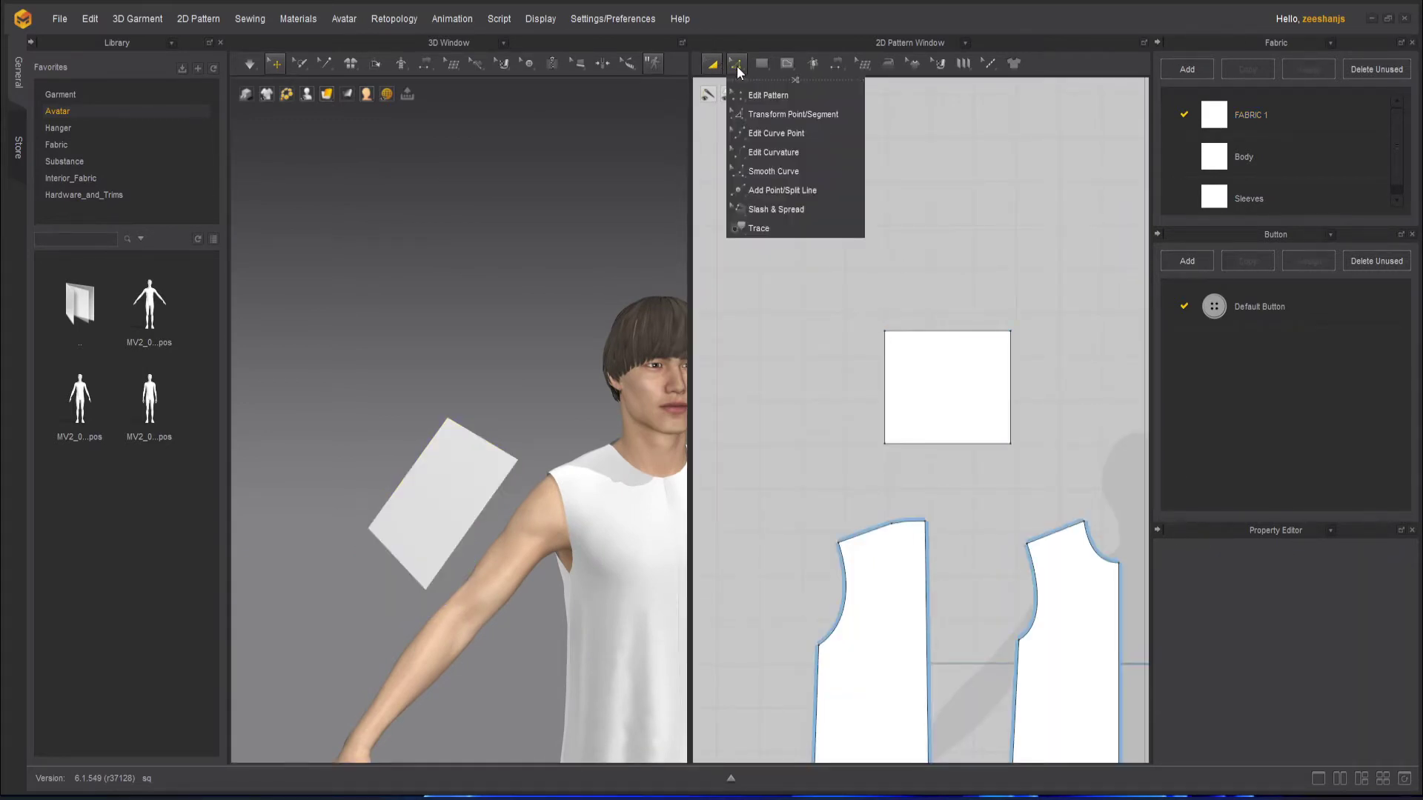
{"action": "left_click", "coordinate": [831, 64]}
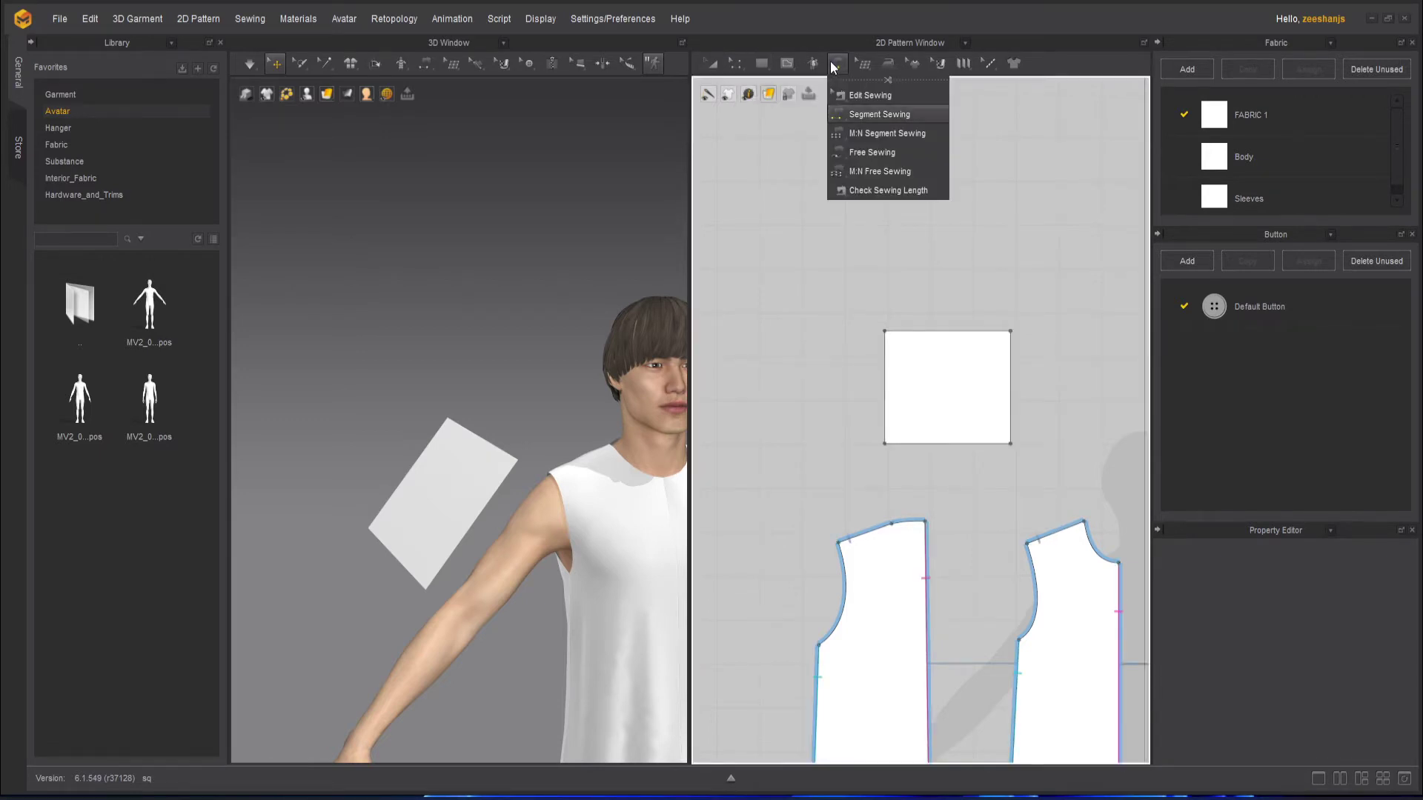
{"action": "left_click", "coordinate": [876, 115]}
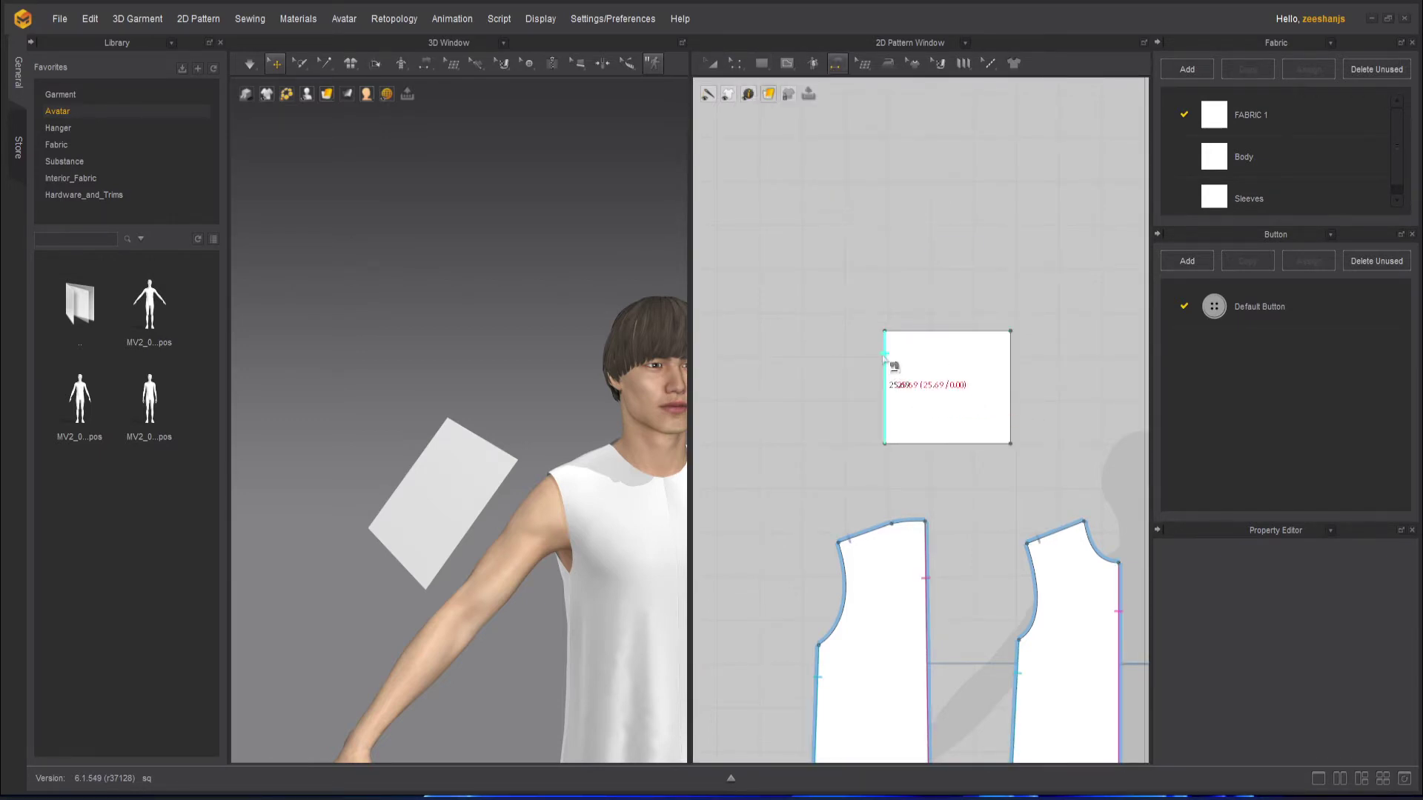
{"action": "left_click", "coordinate": [884, 357]}
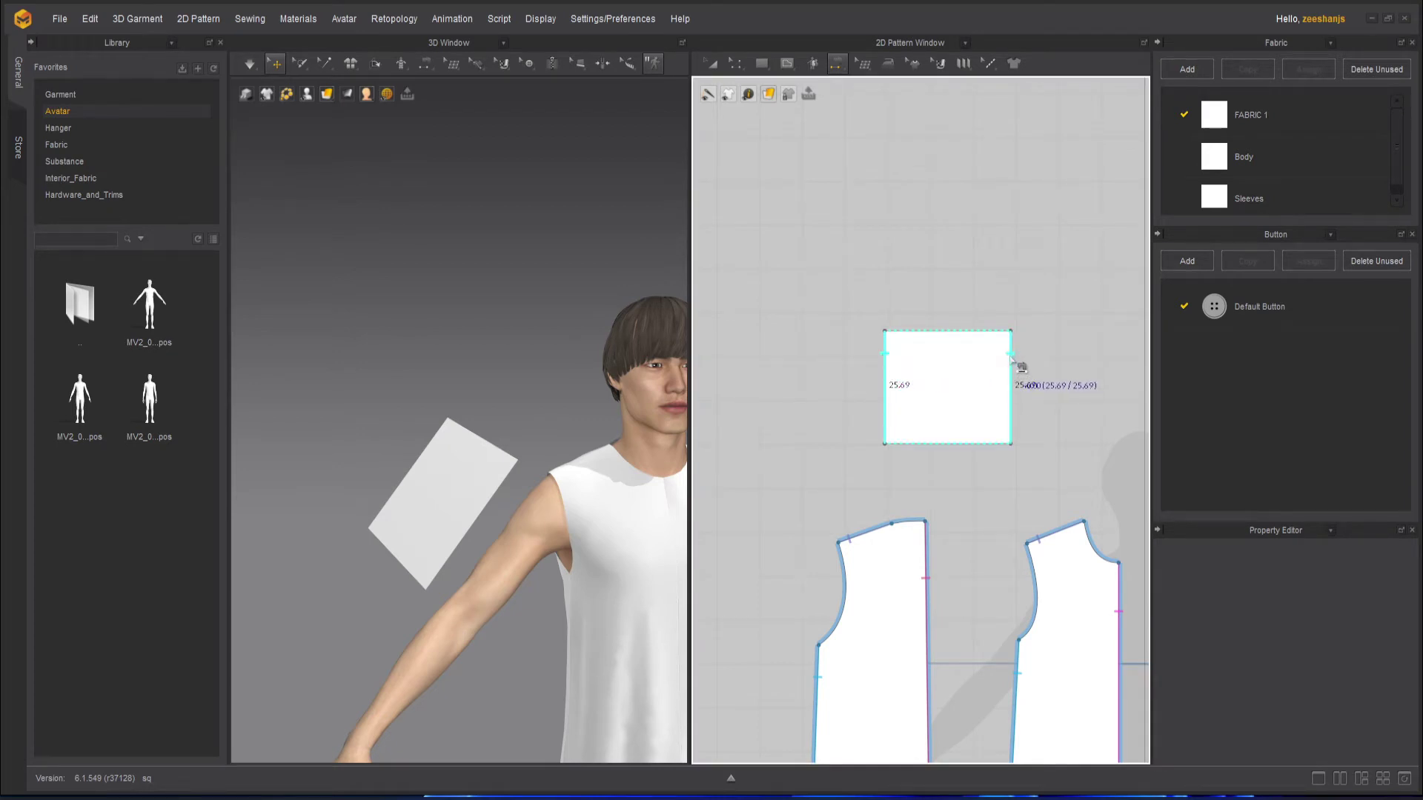
{"action": "left_click", "coordinate": [1011, 357]}
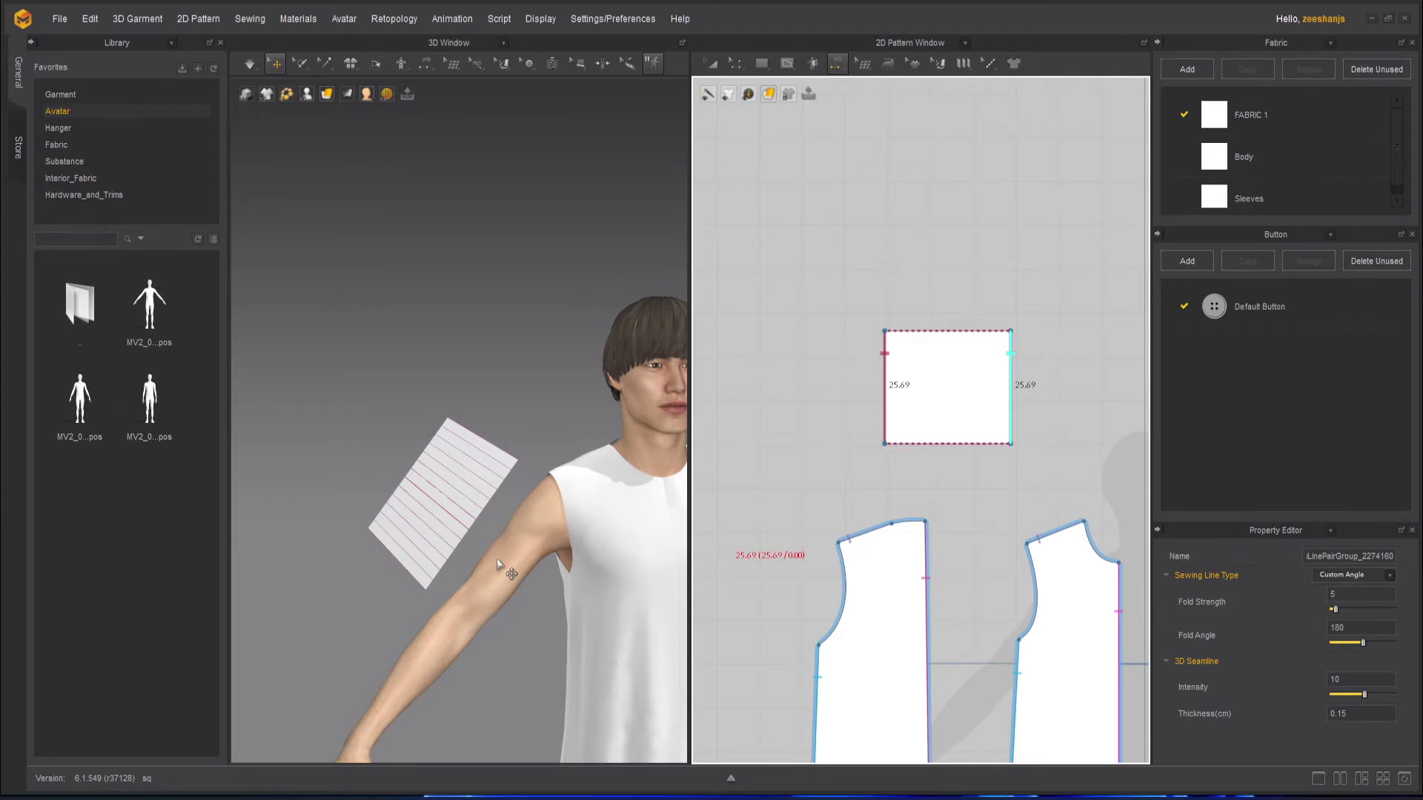
Step: Run the simulation to try draping the sewn rectangle around the avatar's right arm
{"action": "left_click", "coordinate": [255, 66]}
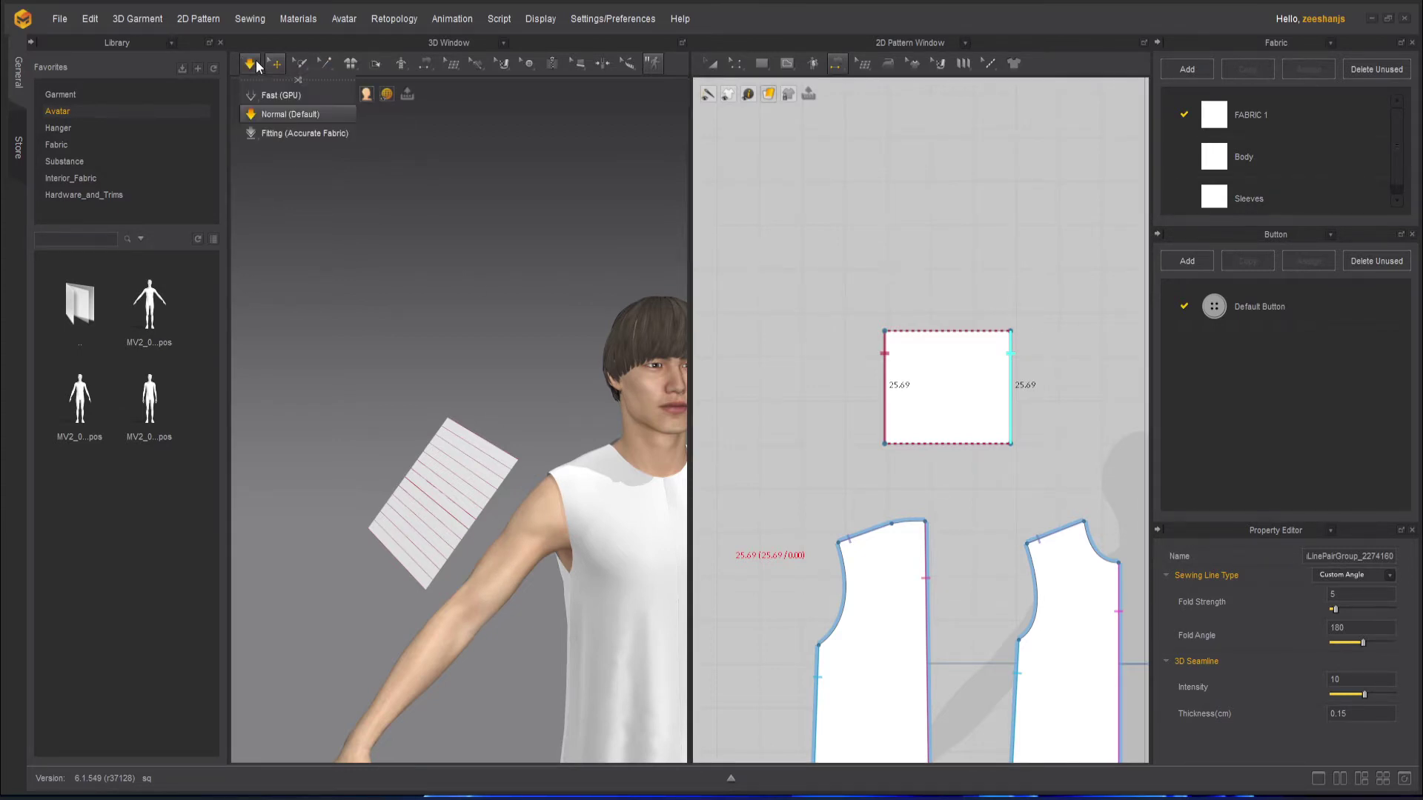
{"action": "left_click", "coordinate": [251, 64]}
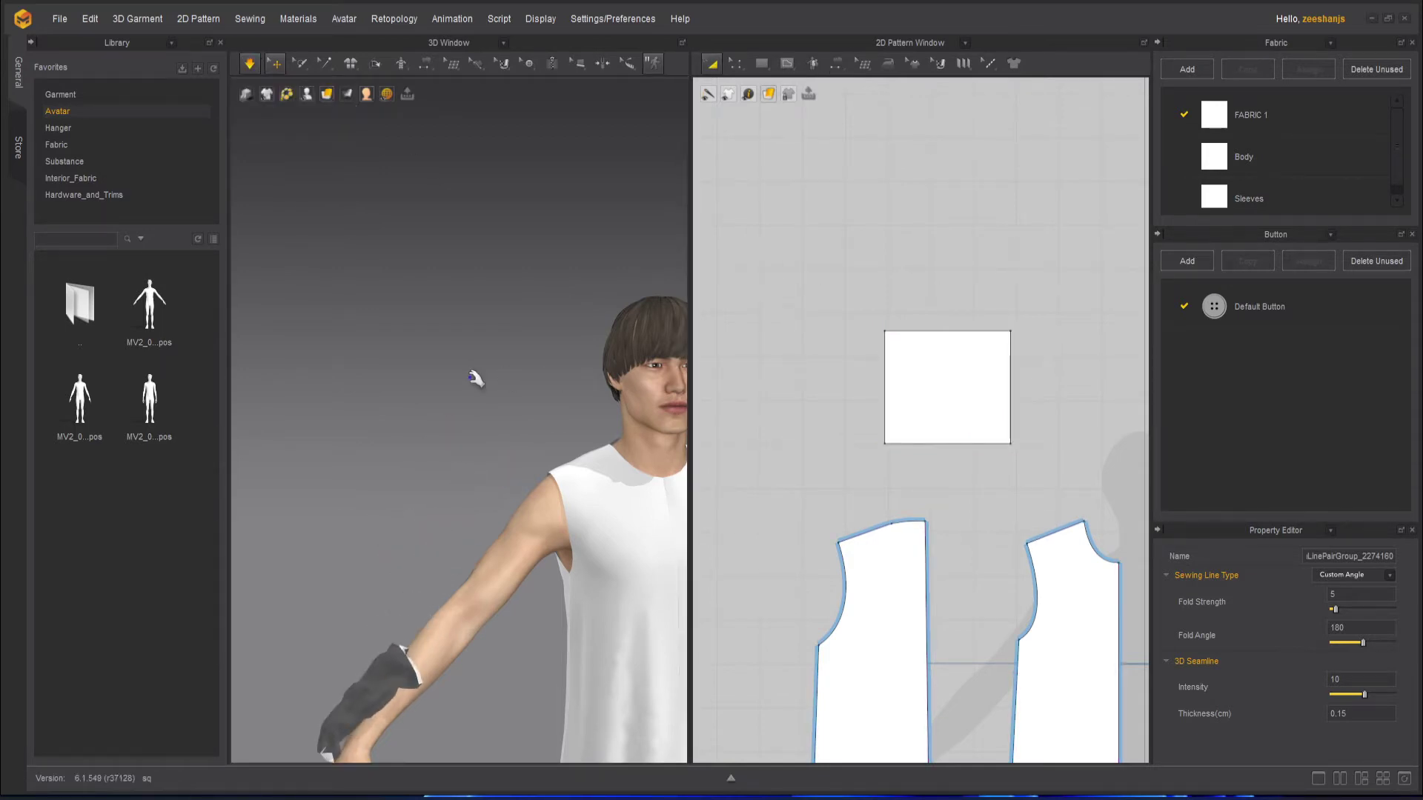
{"action": "scroll", "coordinate": [475, 378], "scroll_direction": "down", "scroll_amount": 10}
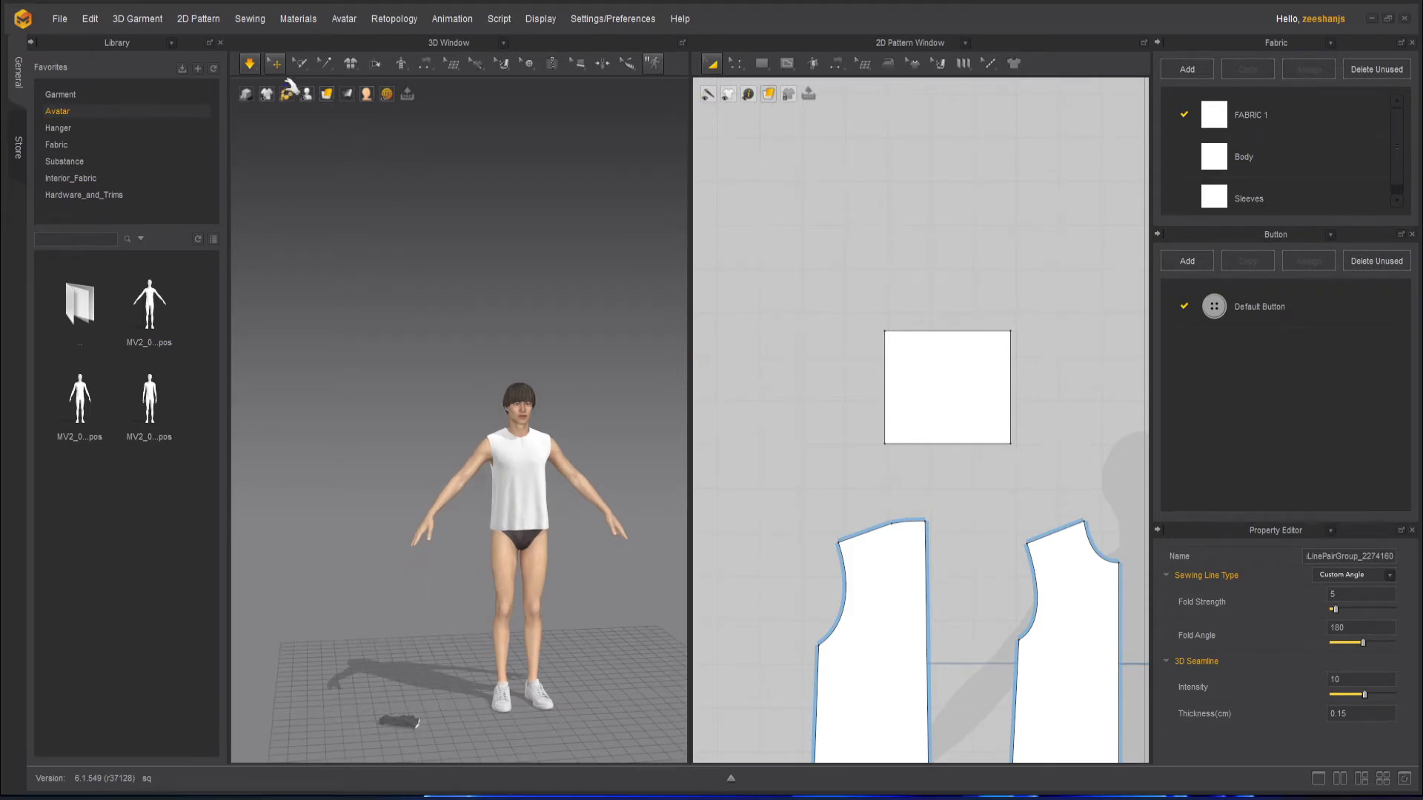
Step: Undo the simulation and the rectangle's edge-to-edge seam
{"action": "key", "text": "ctrl+z"}
{"action": "scroll", "coordinate": [481, 406], "scroll_direction": "up", "scroll_amount": 6}
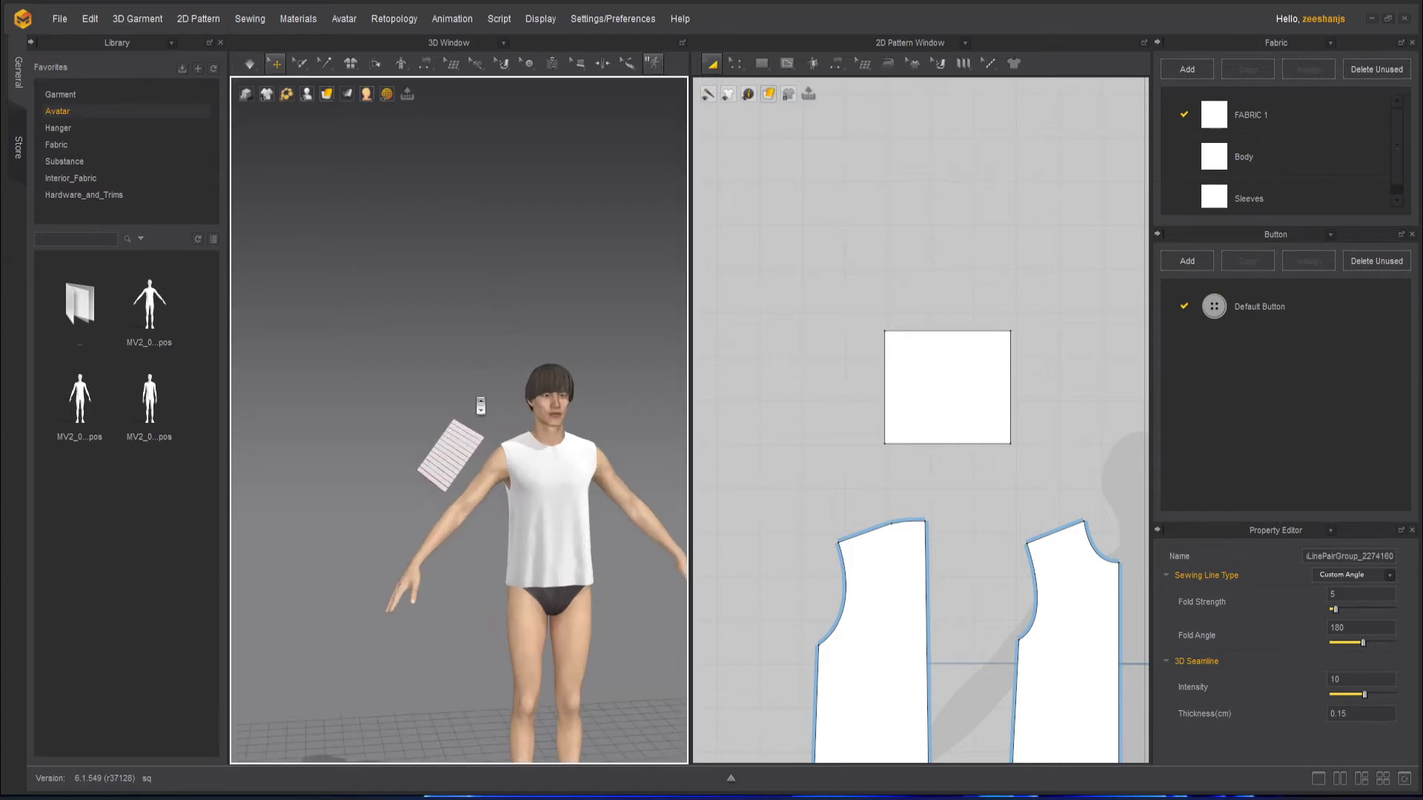
{"action": "left_click", "coordinate": [486, 406]}
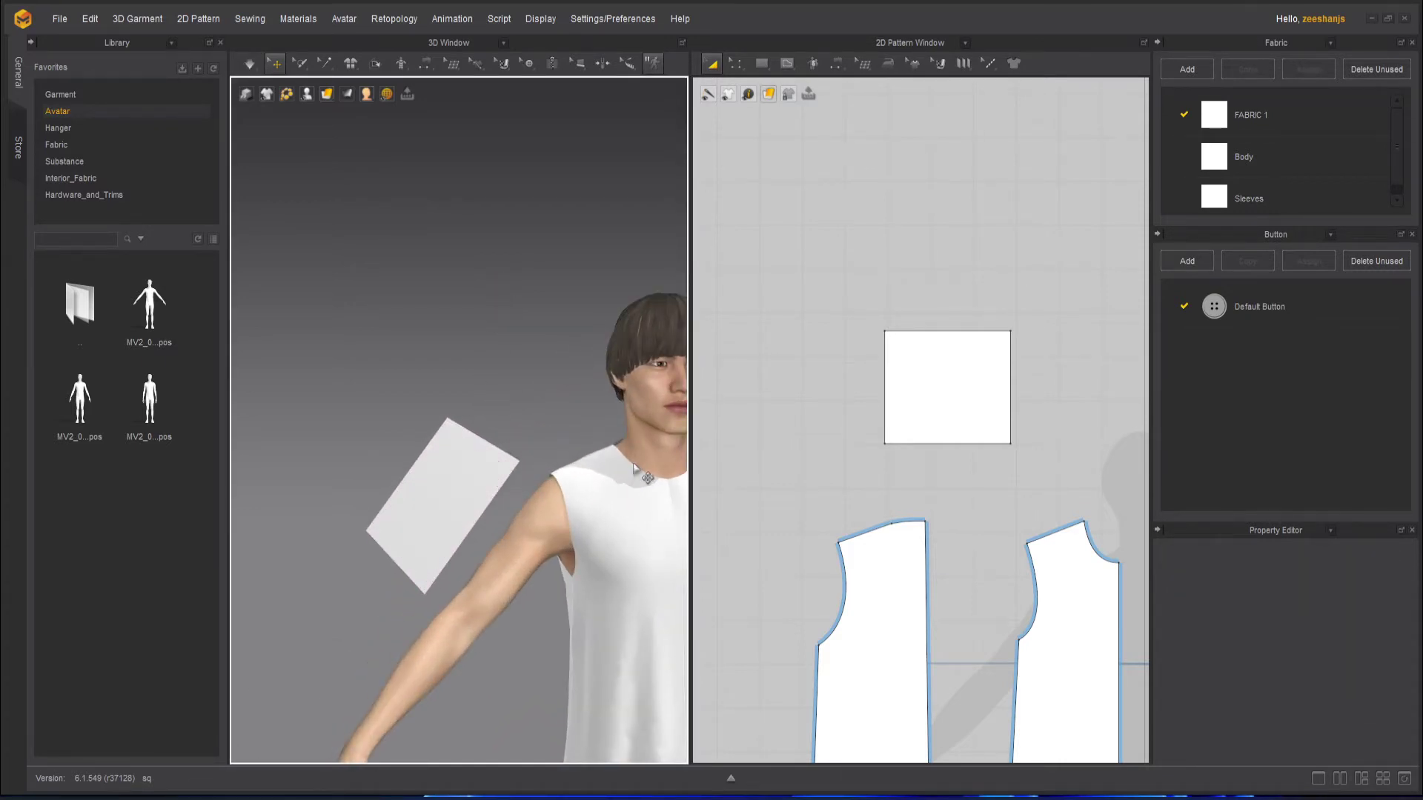
{"action": "right_click_drag", "start_coordinate": [634, 468], "coordinate": [452, 535]}
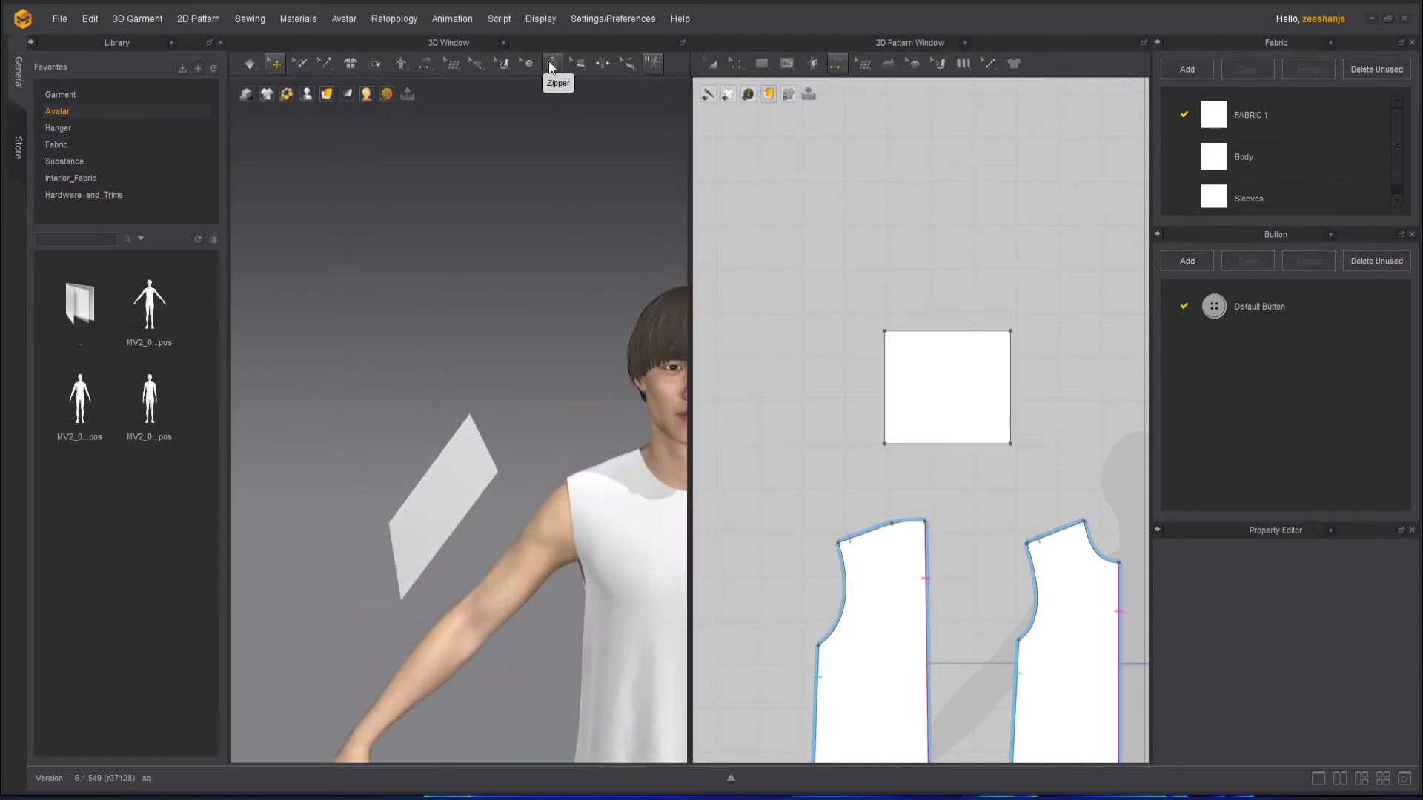
Step: Lower the rectangular piece in 3D so it sits alongside the avatar's right upper arm
{"action": "left_click", "coordinate": [250, 65]}
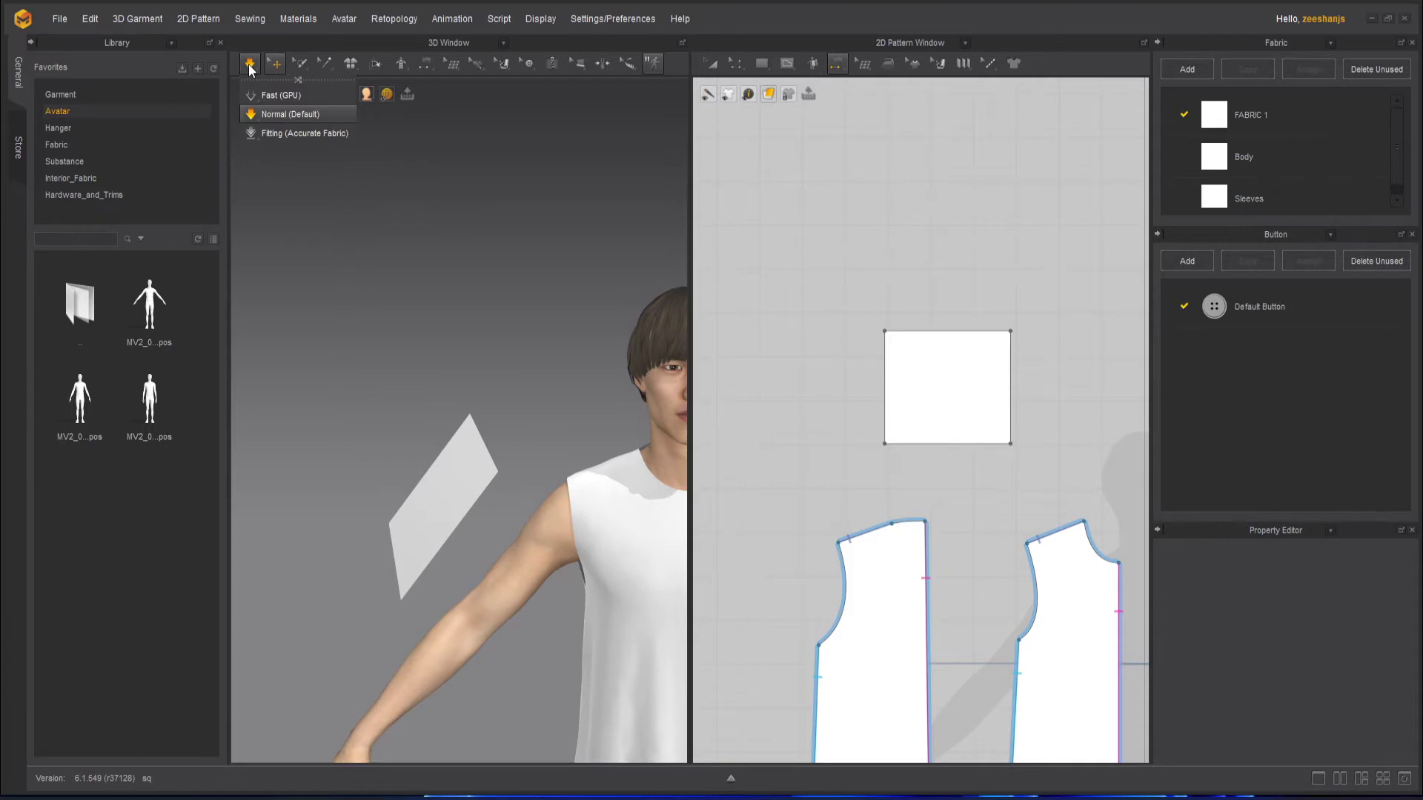
{"action": "left_click", "coordinate": [445, 460]}
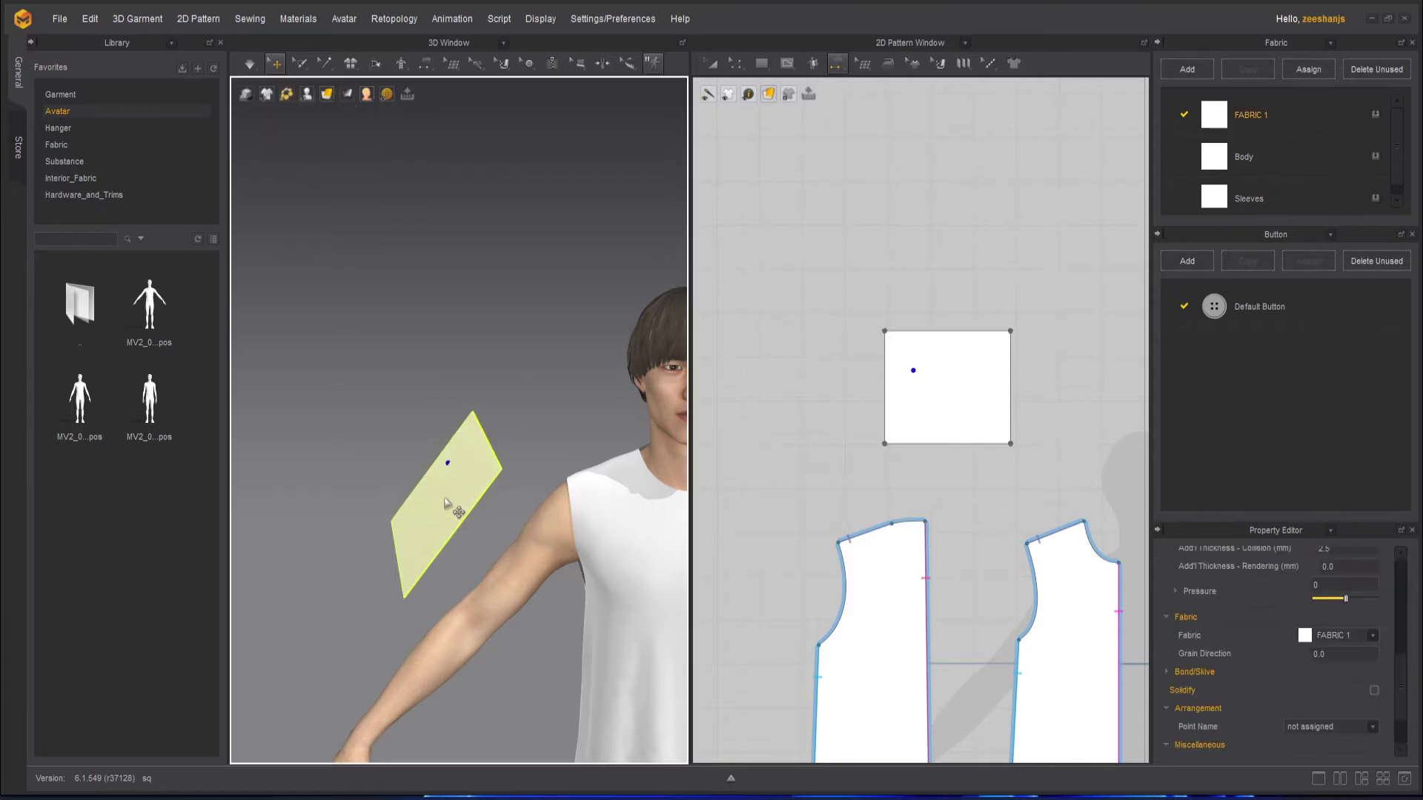
{"action": "left_click", "coordinate": [464, 512]}
{"action": "right_click_drag", "start_coordinate": [472, 527], "coordinate": [446, 485]}
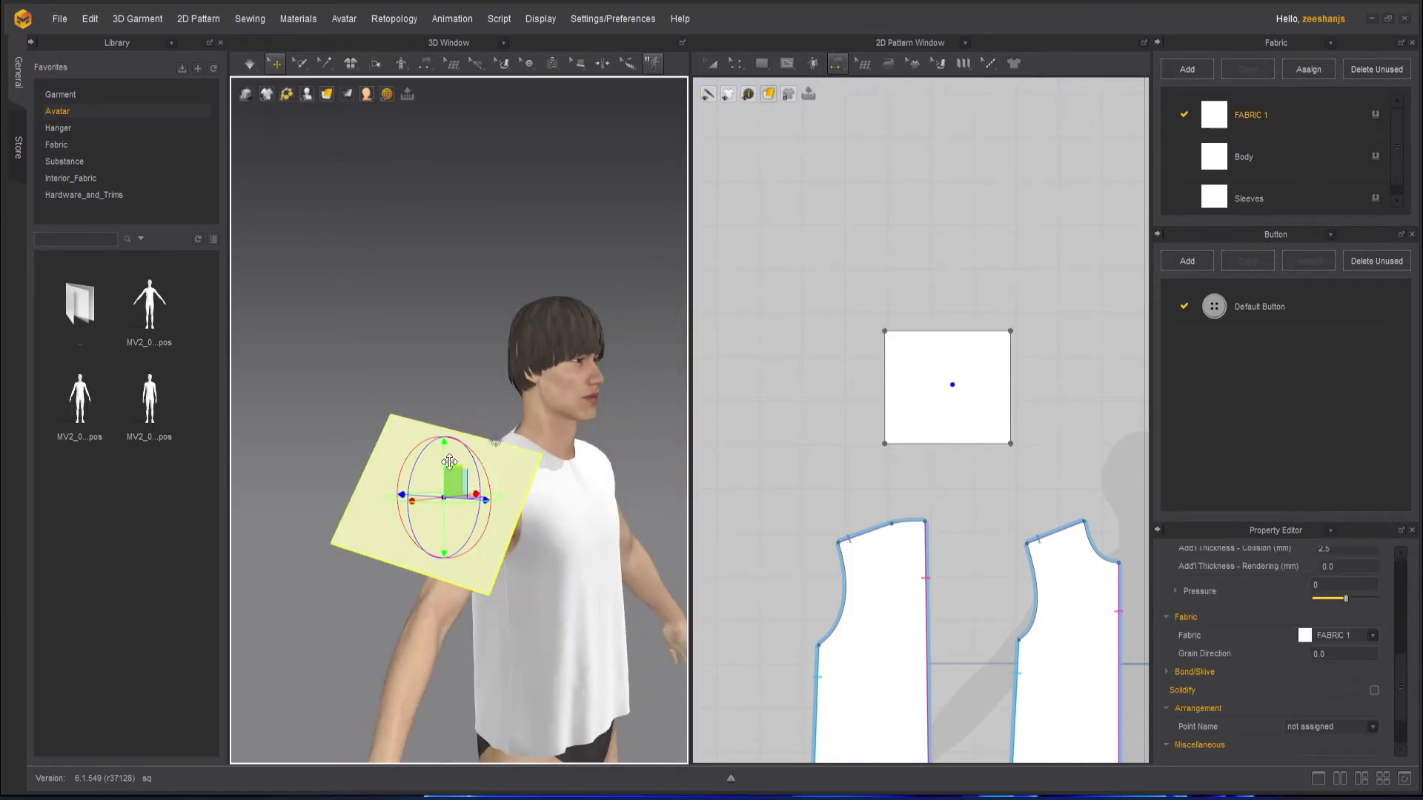
{"action": "left_click_drag", "start_coordinate": [446, 483], "coordinate": [445, 583]}
{"action": "right_click_drag", "start_coordinate": [444, 584], "coordinate": [579, 591]}
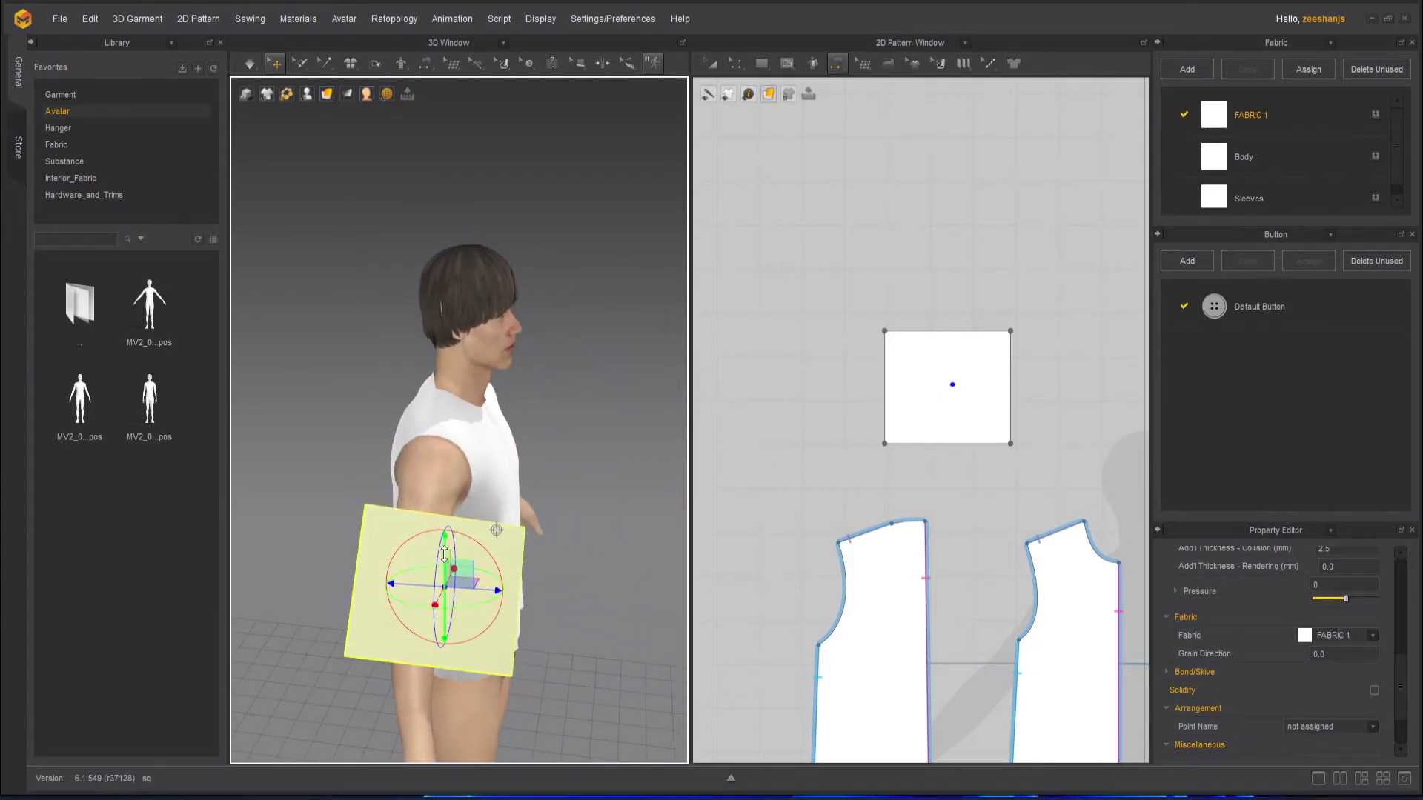
{"action": "left_click_drag", "start_coordinate": [445, 517], "coordinate": [445, 484]}
{"action": "mouse_move", "coordinate": [476, 552]}
{"action": "right_mouse_down"}
{"action": "mouse_move", "coordinate": [405, 557]}
{"action": "mouse_move", "coordinate": [455, 547]}
{"action": "right_mouse_up"}
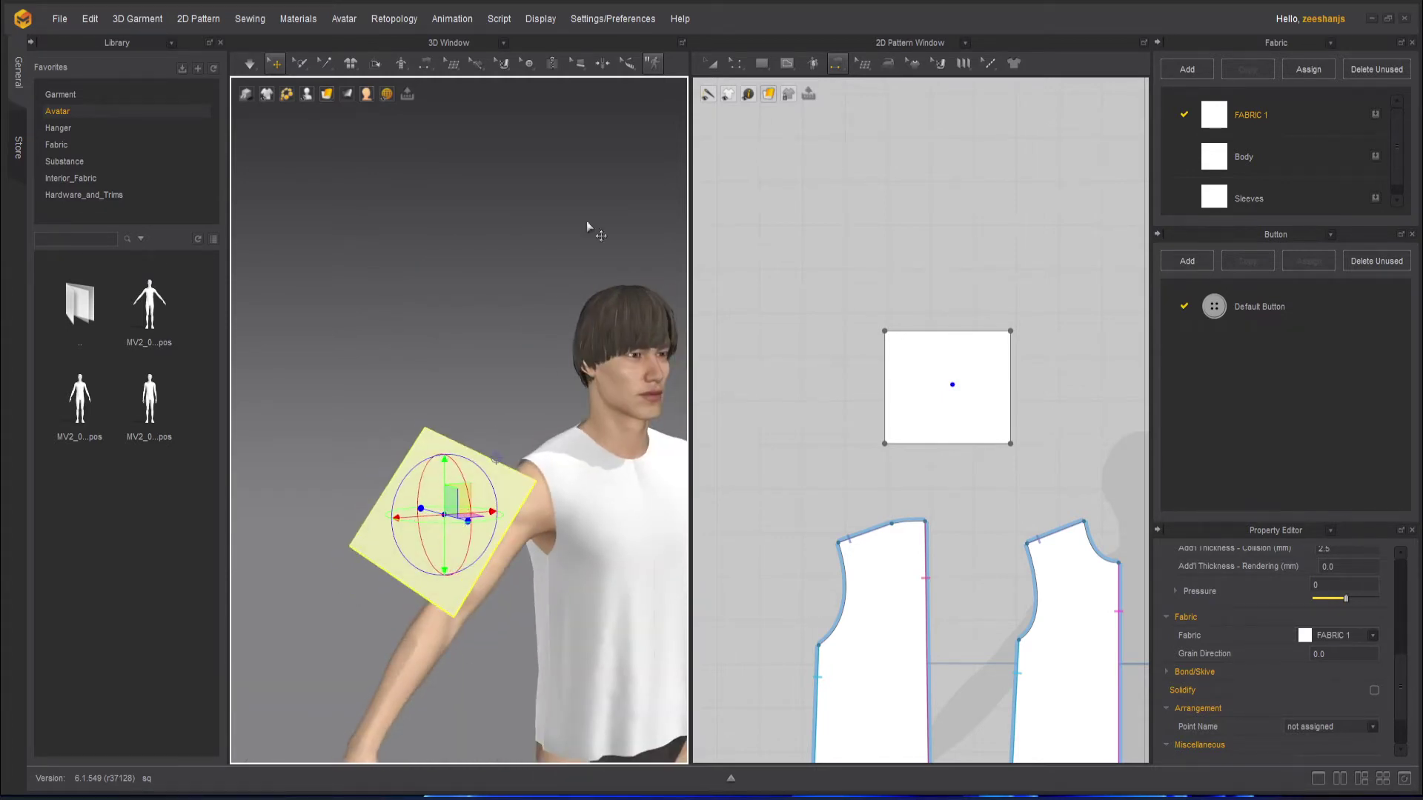
Step: With the gizmo in world coordinates, move the rectangular piece inward against the avatar's right upper arm and rotate it to follow the arm
{"action": "left_click", "coordinate": [577, 19]}
{"action": "mouse_move", "coordinate": [646, 62]}
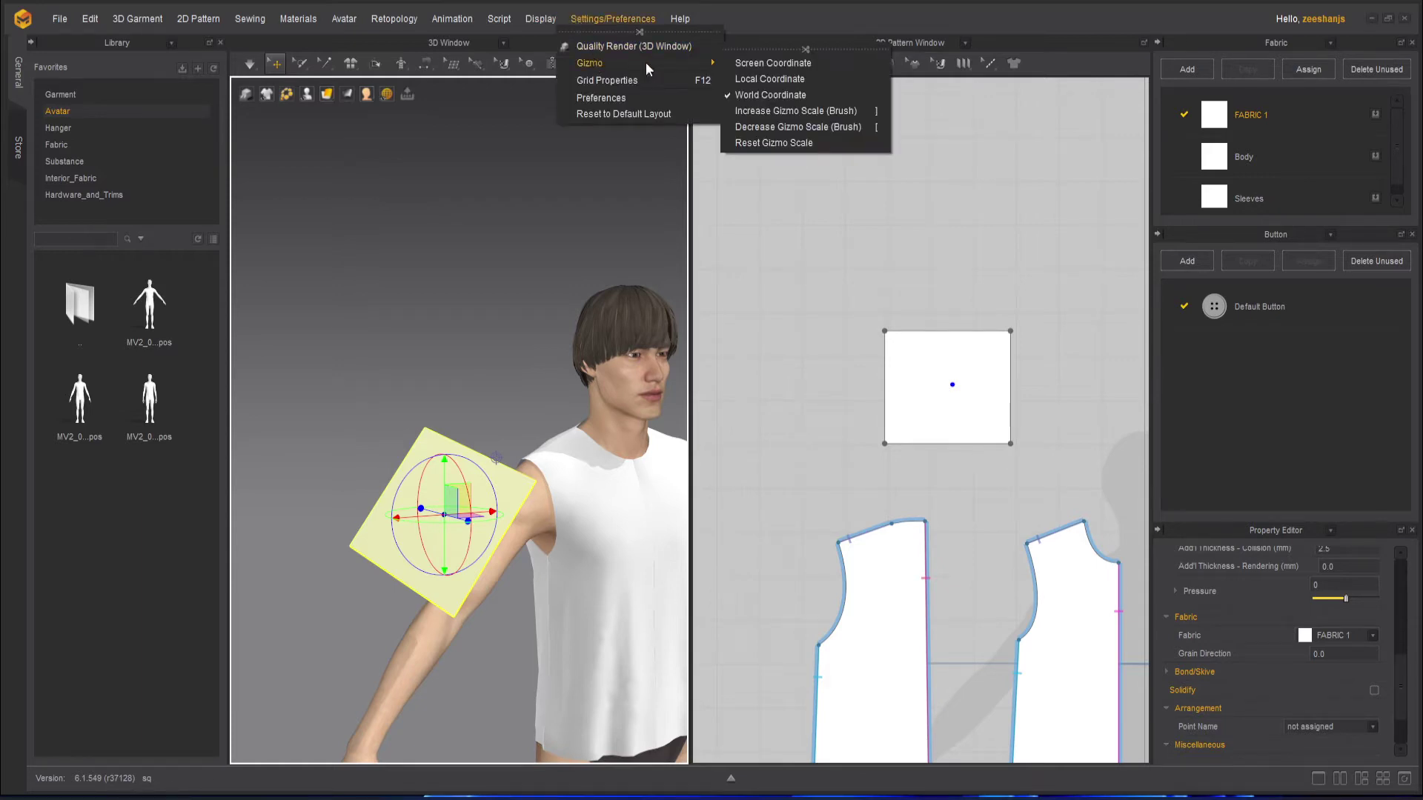
{"action": "left_click", "coordinate": [799, 77]}
{"action": "right_click_drag", "start_coordinate": [367, 549], "coordinate": [478, 535]}
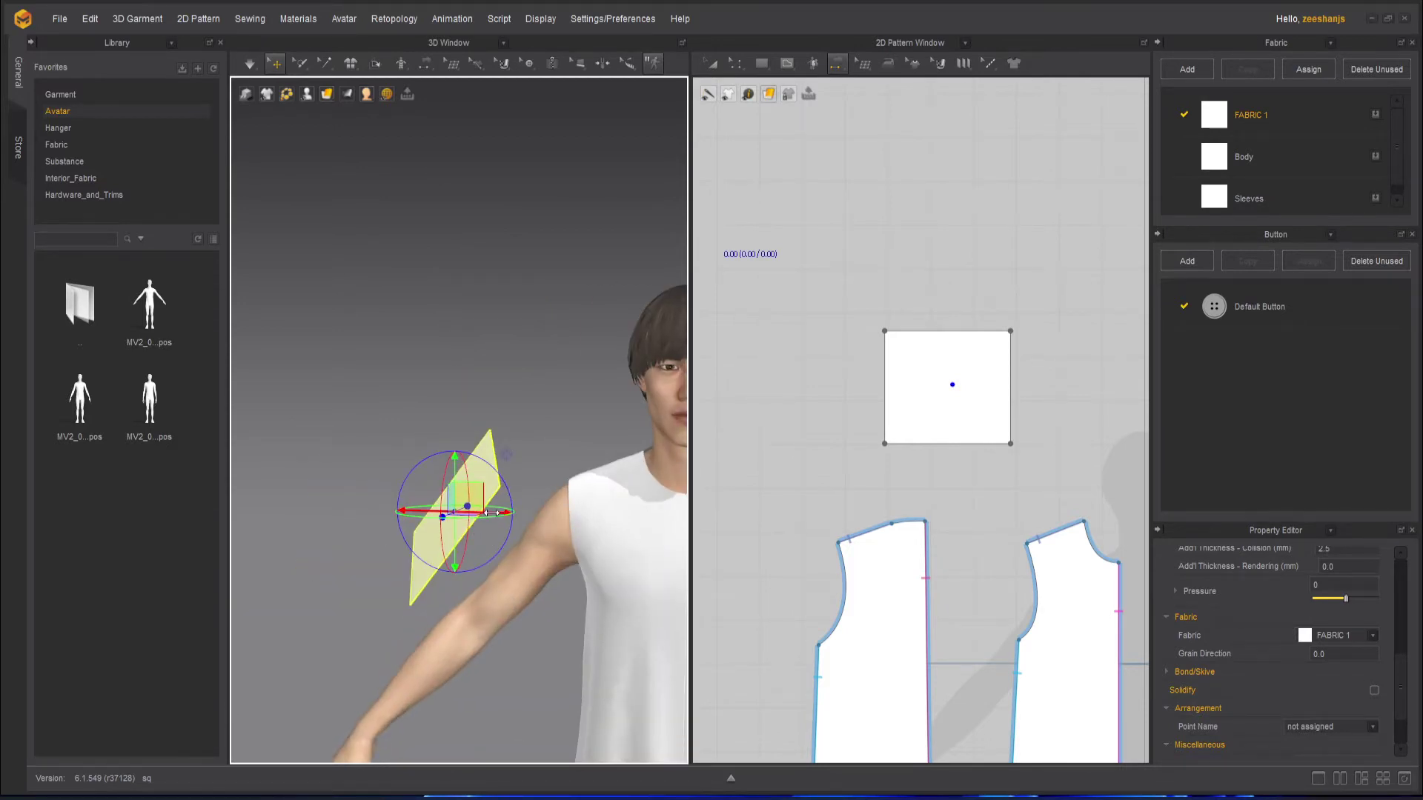
{"action": "left_click_drag", "start_coordinate": [491, 510], "coordinate": [549, 514]}
{"action": "right_click_drag", "start_coordinate": [549, 514], "coordinate": [520, 522]}
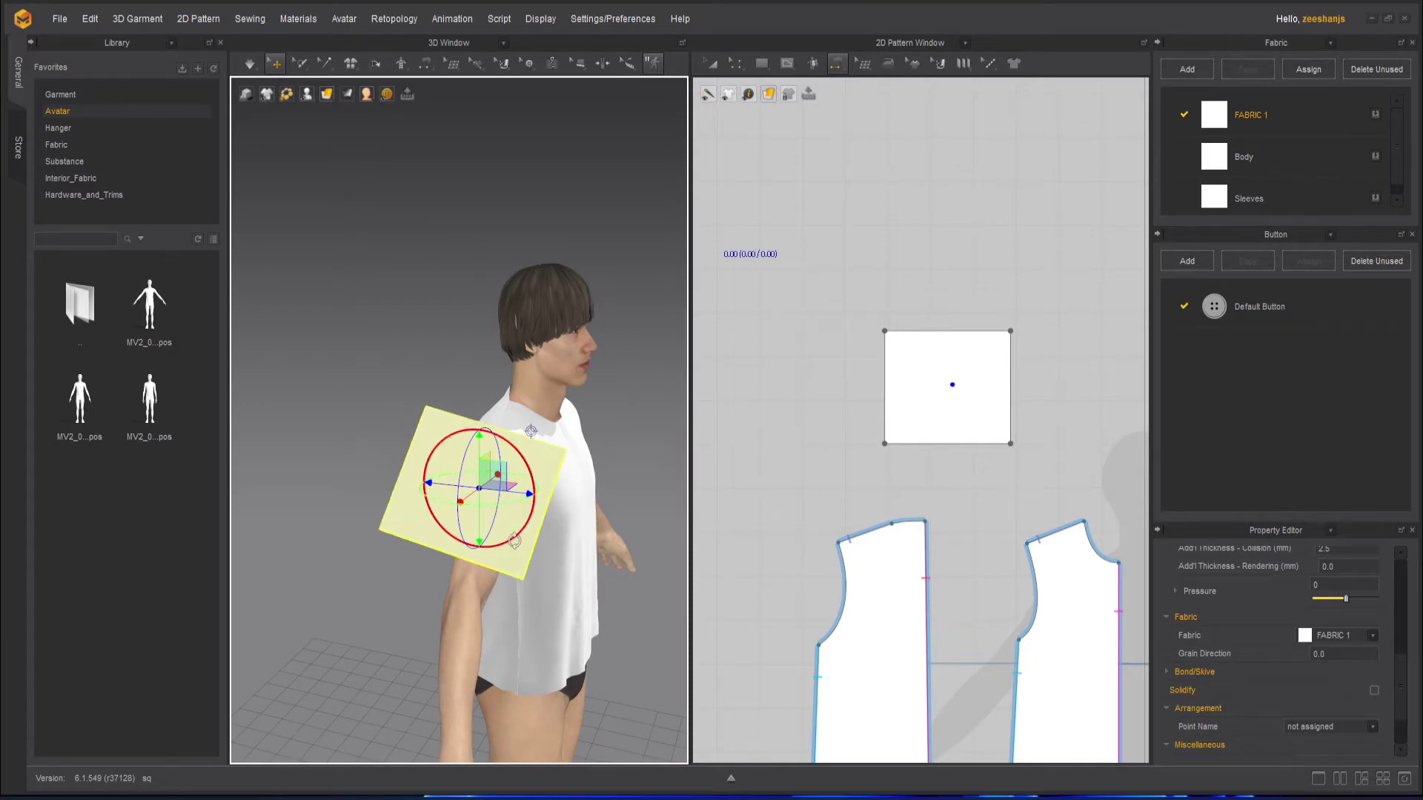
{"action": "left_click_drag", "start_coordinate": [519, 539], "coordinate": [530, 527]}
{"action": "right_click_drag", "start_coordinate": [575, 549], "coordinate": [430, 513]}
Step: Run the Normal simulation briefly to drape the unsewn rectangle over the right arm, stop it and deselect the piece
{"action": "left_click", "coordinate": [251, 65]}
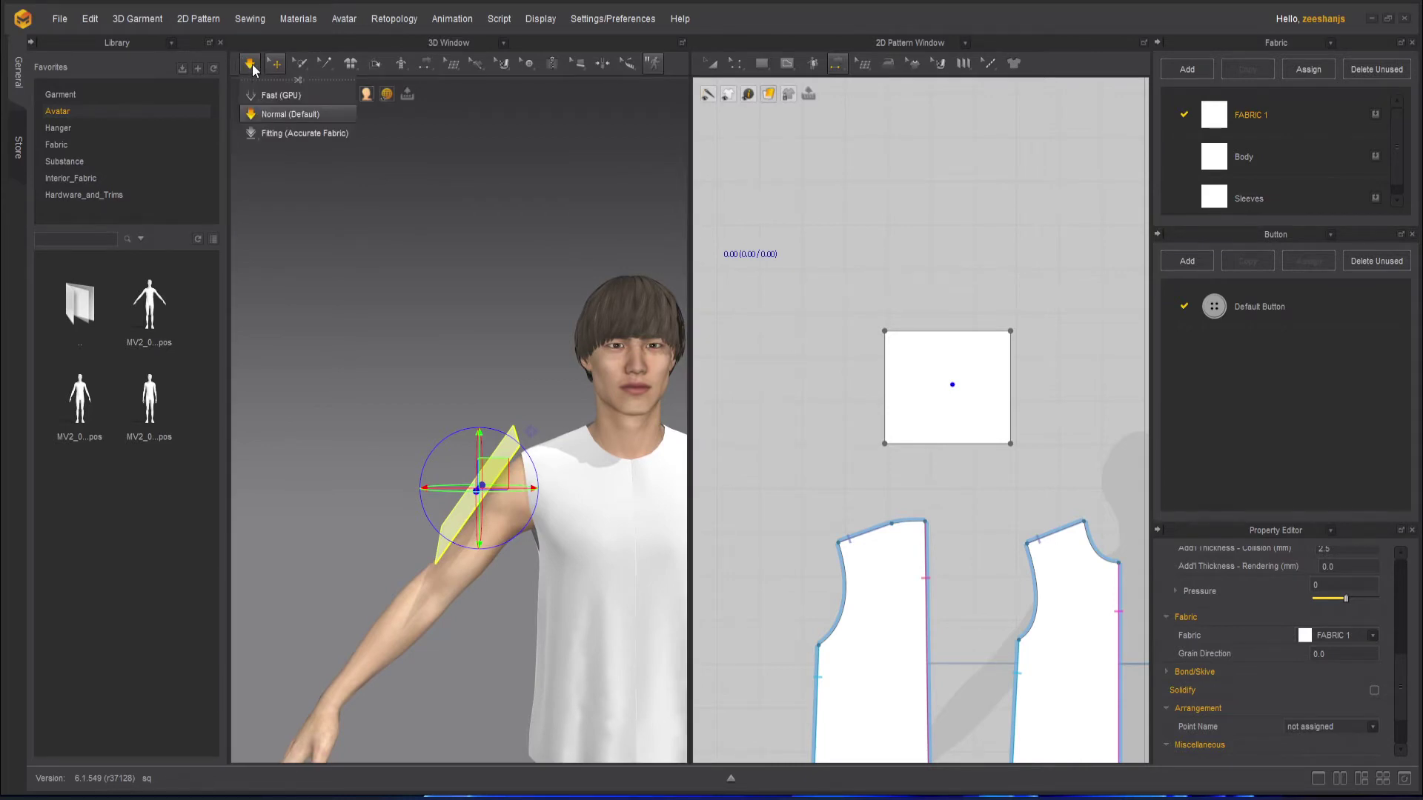
{"action": "left_click", "coordinate": [251, 65]}
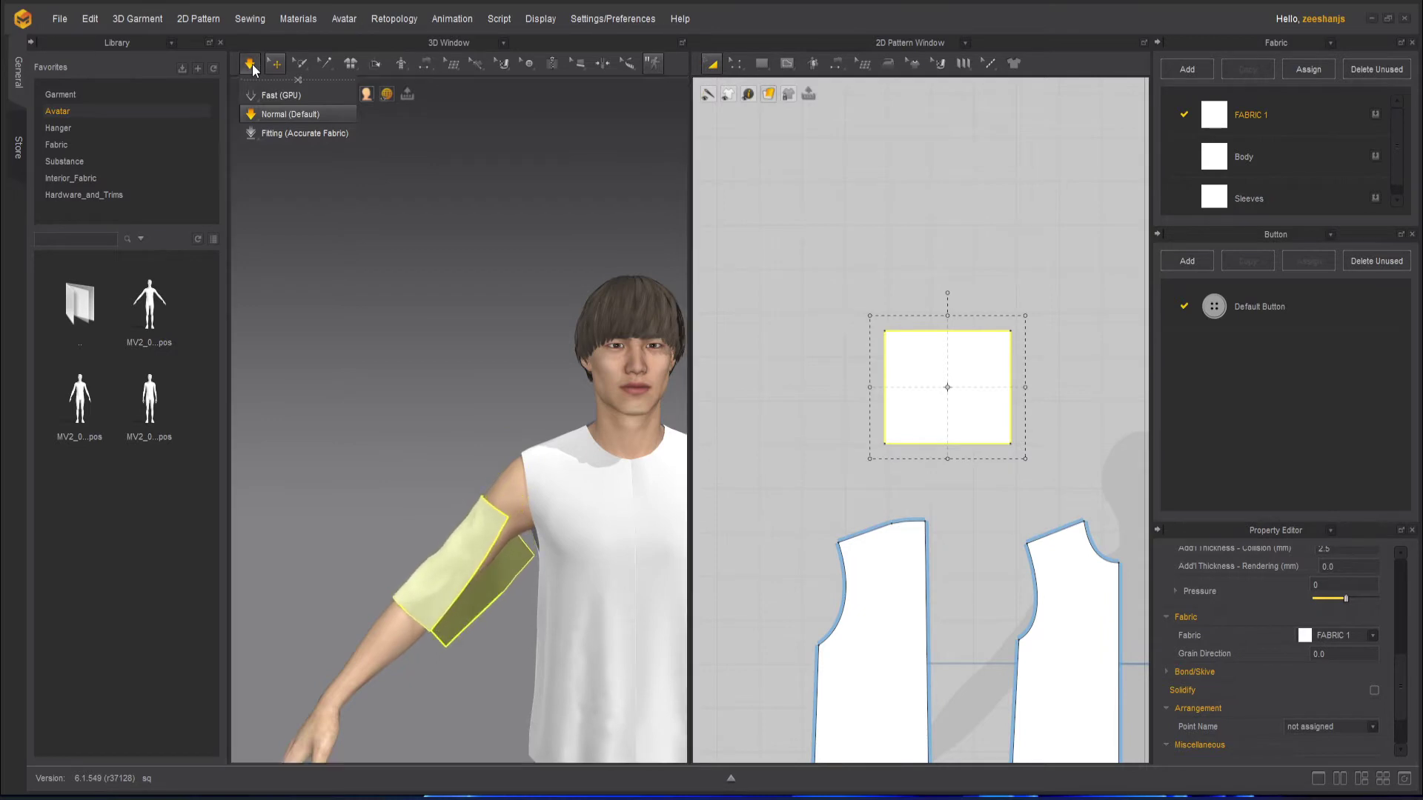
{"action": "left_click", "coordinate": [252, 66]}
{"action": "left_click", "coordinate": [470, 671]}
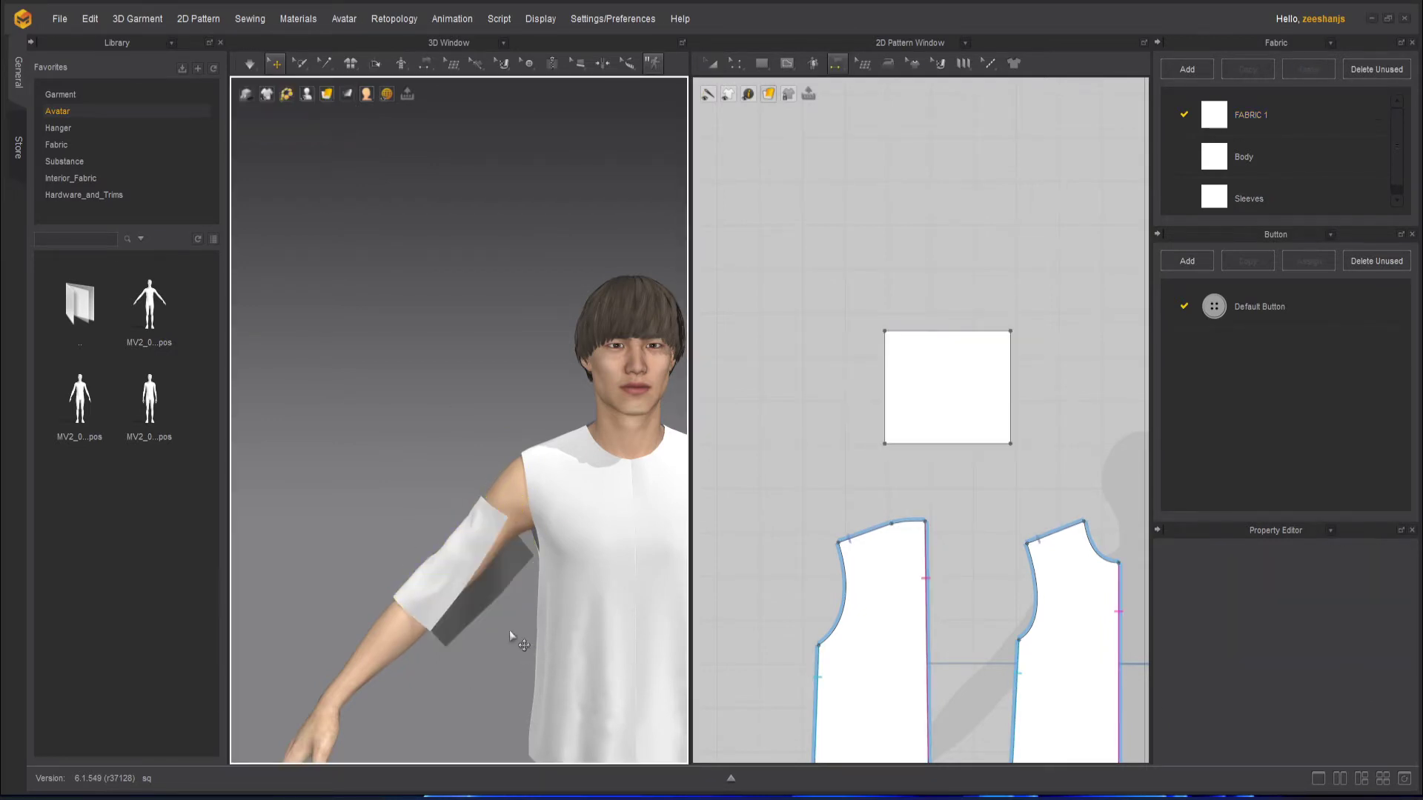
Step: Sew the draped rectangle's two lengthwise edges together beneath the arm with Segment Sewing in the 3D view
{"action": "right_click_drag", "start_coordinate": [510, 632], "coordinate": [521, 460]}
{"action": "scroll", "coordinate": [472, 621], "scroll_direction": "down", "scroll_amount": 3}
{"action": "scroll", "coordinate": [521, 461], "scroll_direction": "up", "scroll_amount": 5}
{"action": "scroll", "coordinate": [522, 461], "scroll_direction": "up", "scroll_amount": 2}
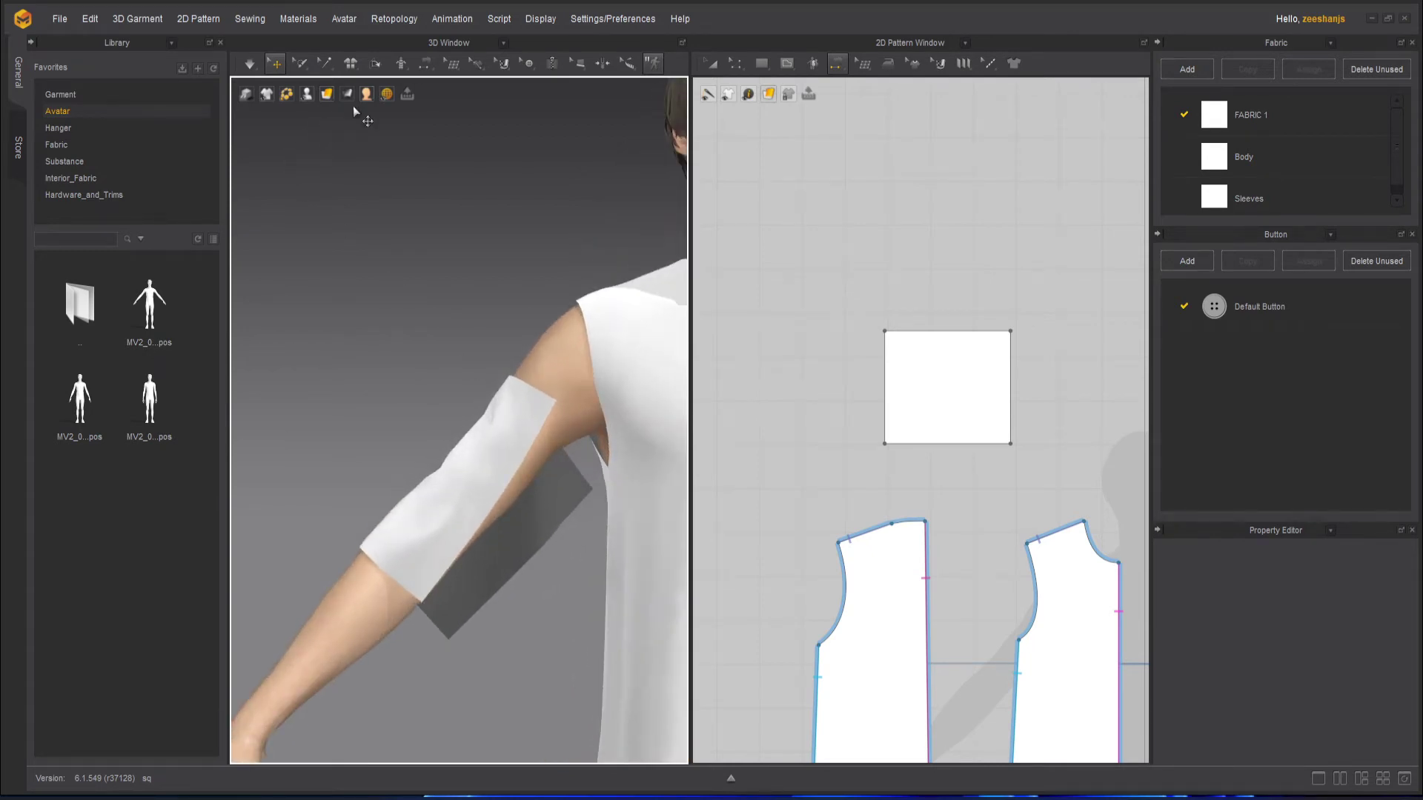
{"action": "left_click", "coordinate": [425, 64]}
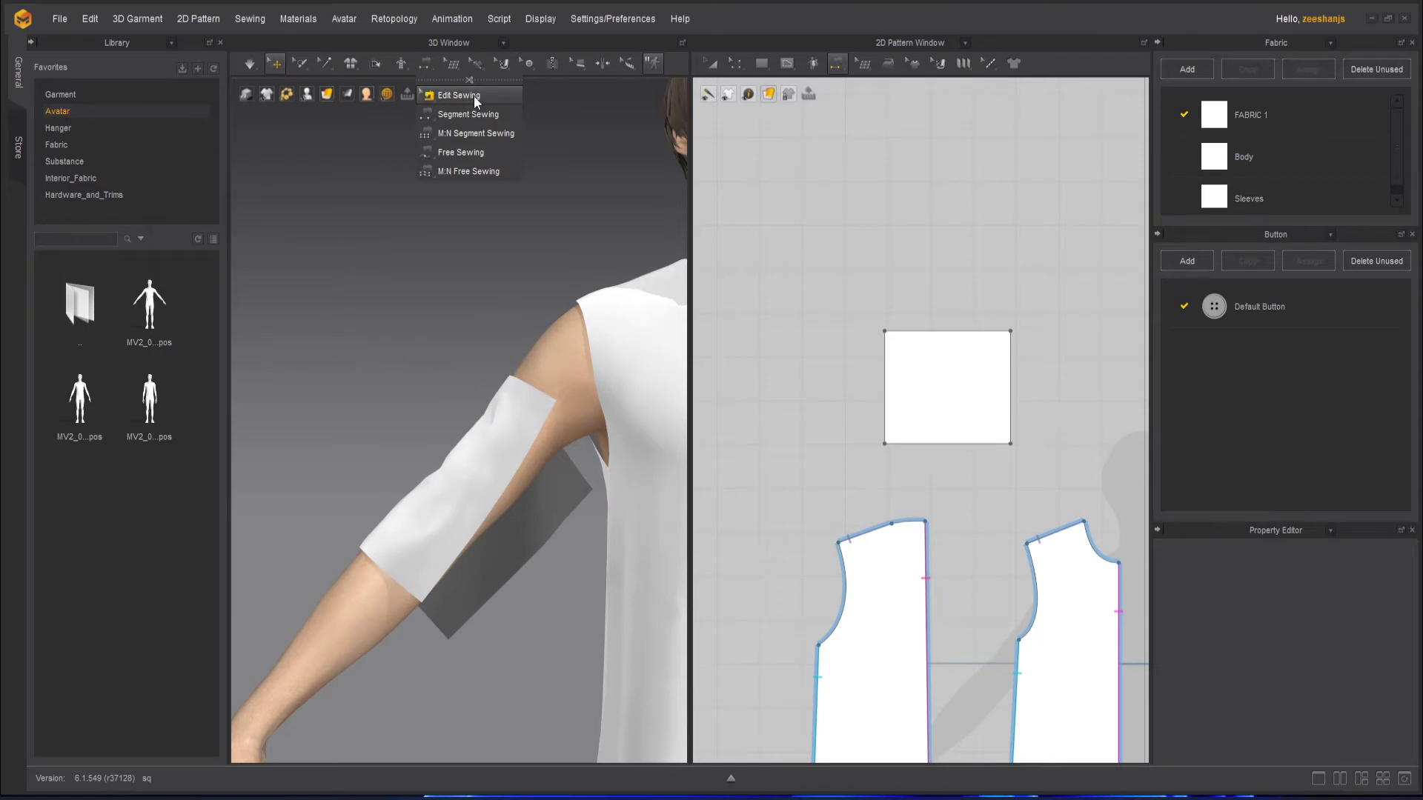
{"action": "left_click", "coordinate": [475, 116]}
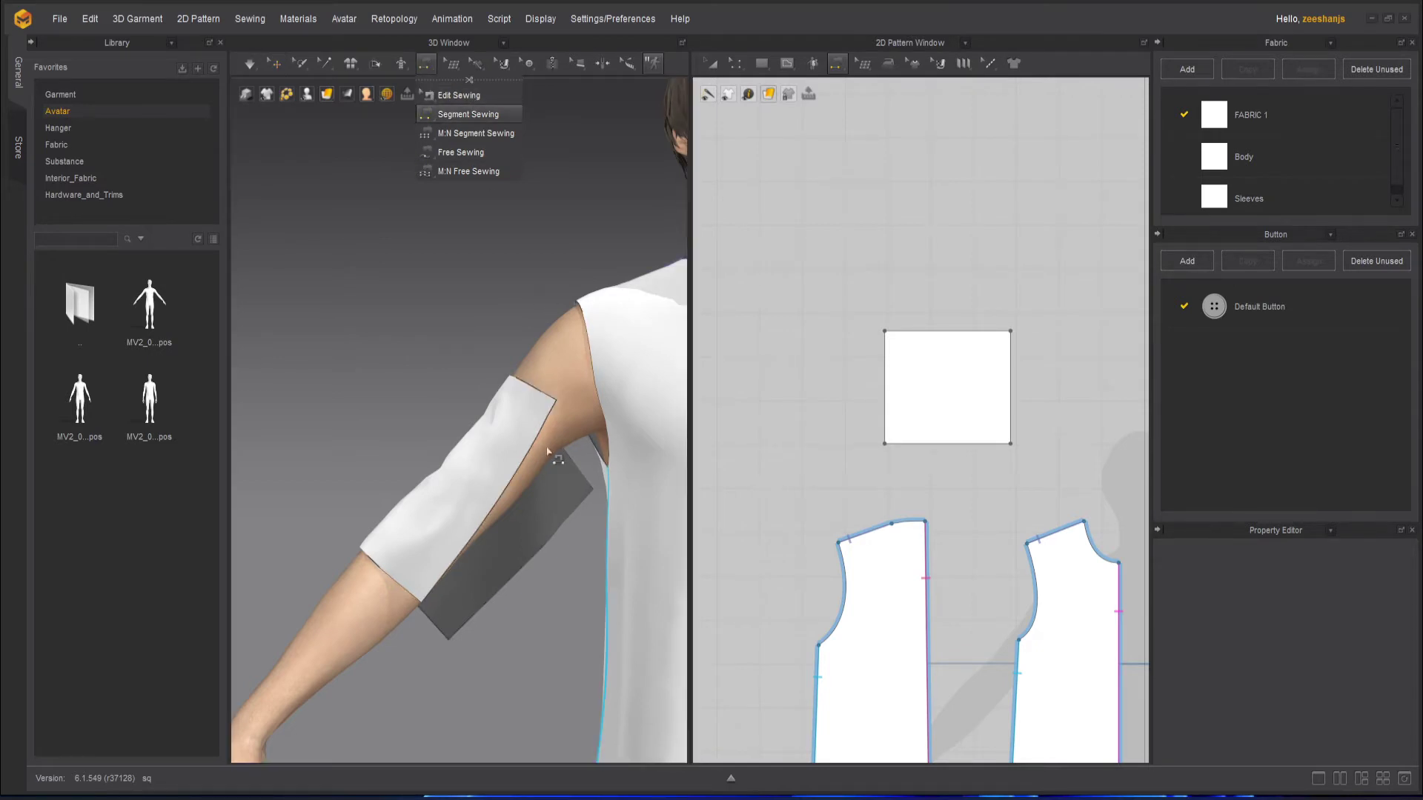
{"action": "left_click", "coordinate": [538, 428]}
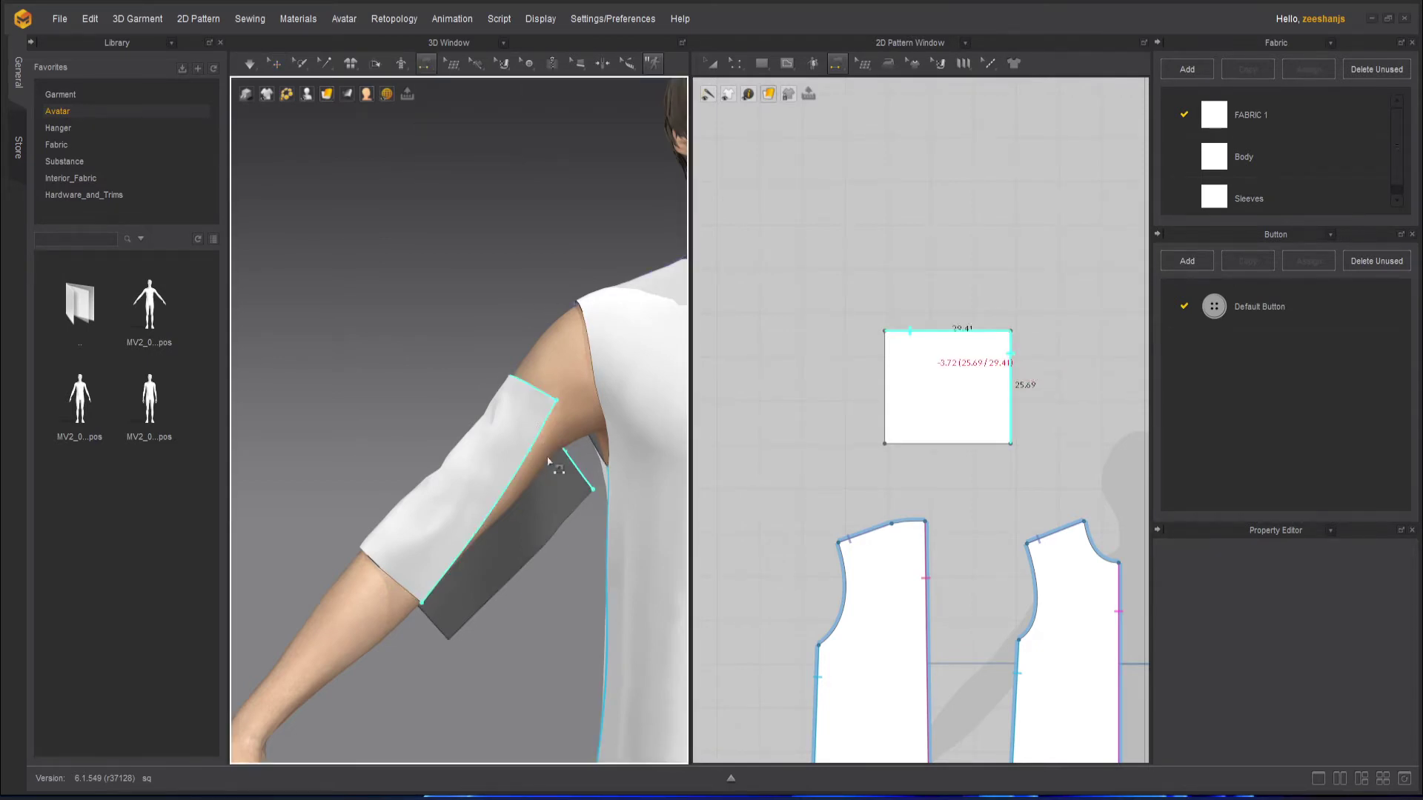
{"action": "left_click", "coordinate": [572, 517]}
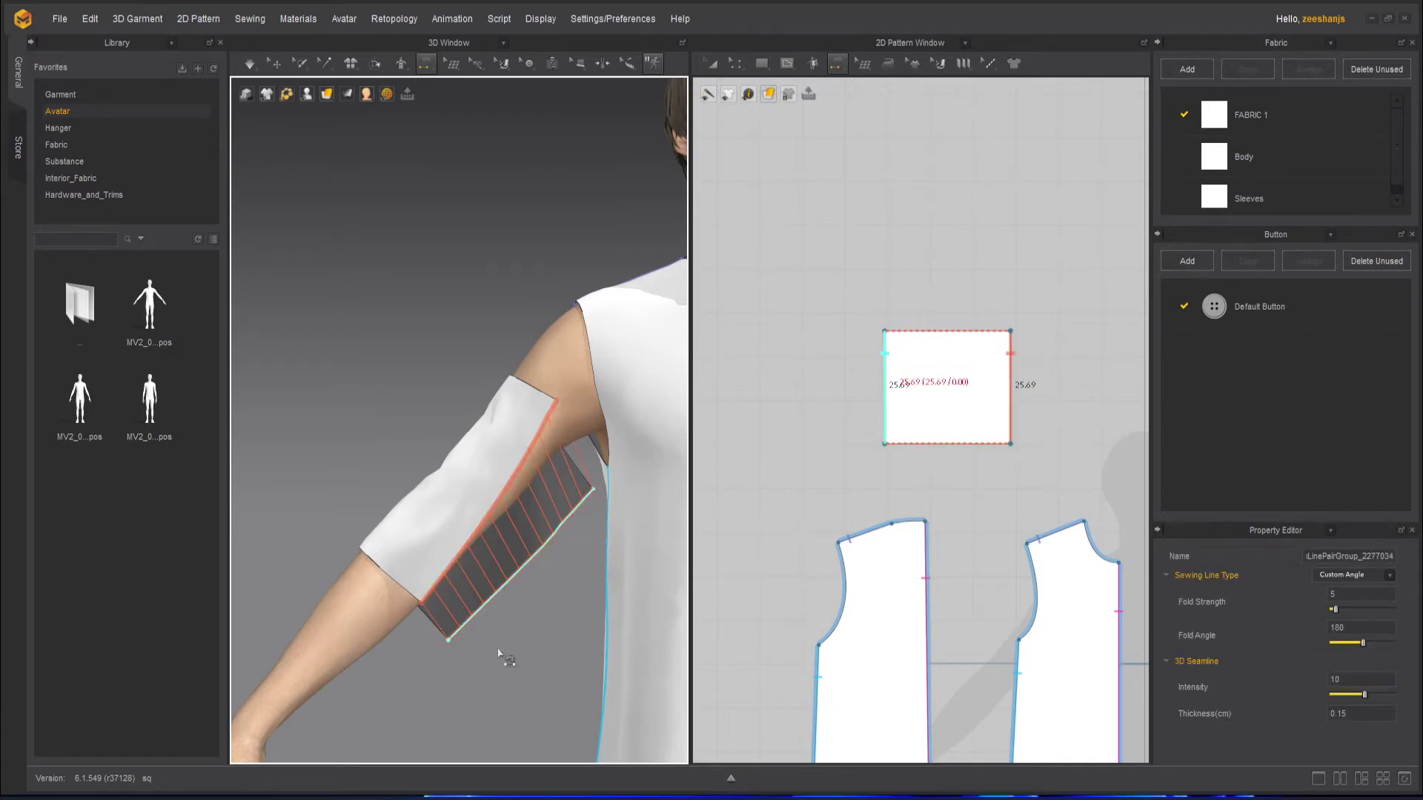
Step: Simulate the garment to close the underarm seam and wrap the sleeve tube around the arm
{"action": "left_click", "coordinate": [251, 66]}
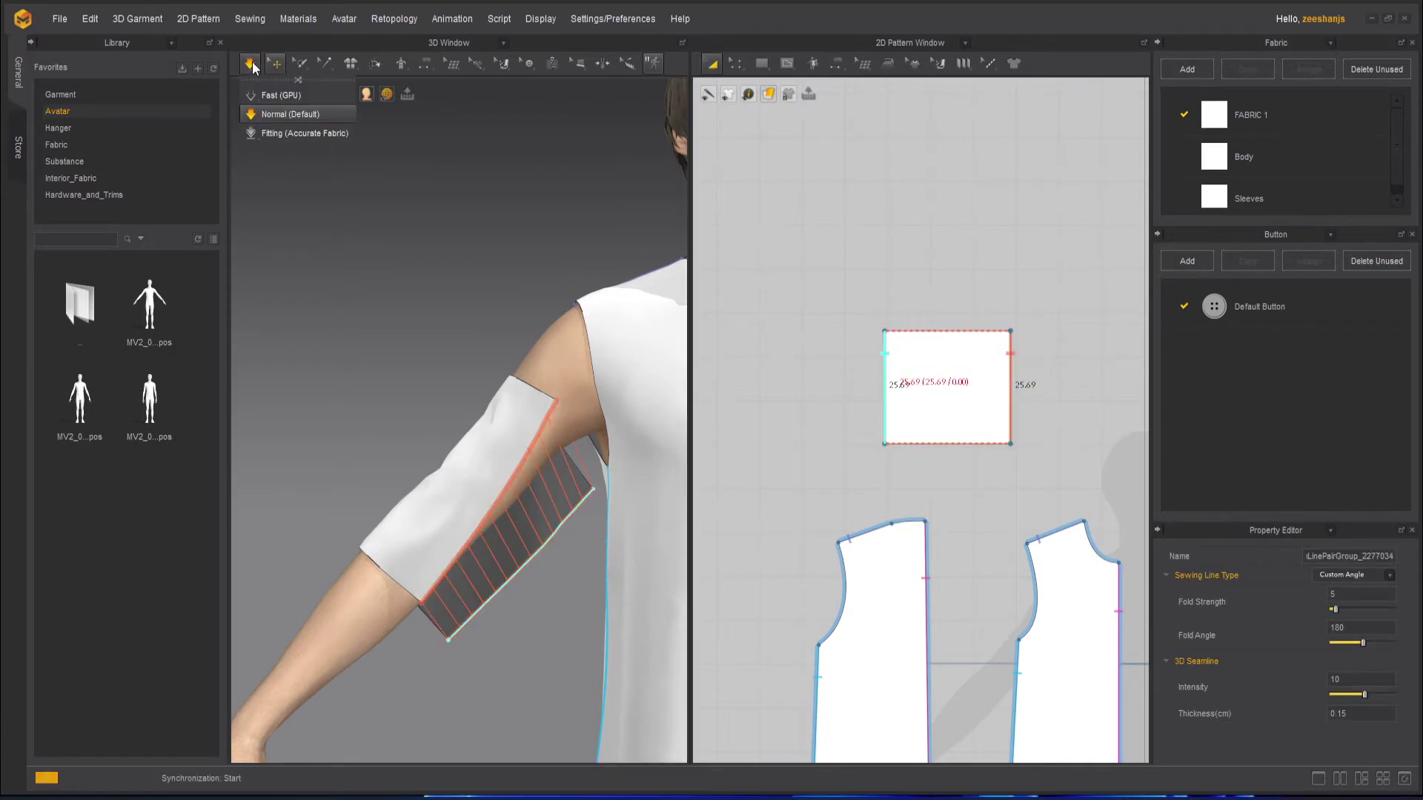
{"action": "left_click", "coordinate": [250, 65]}
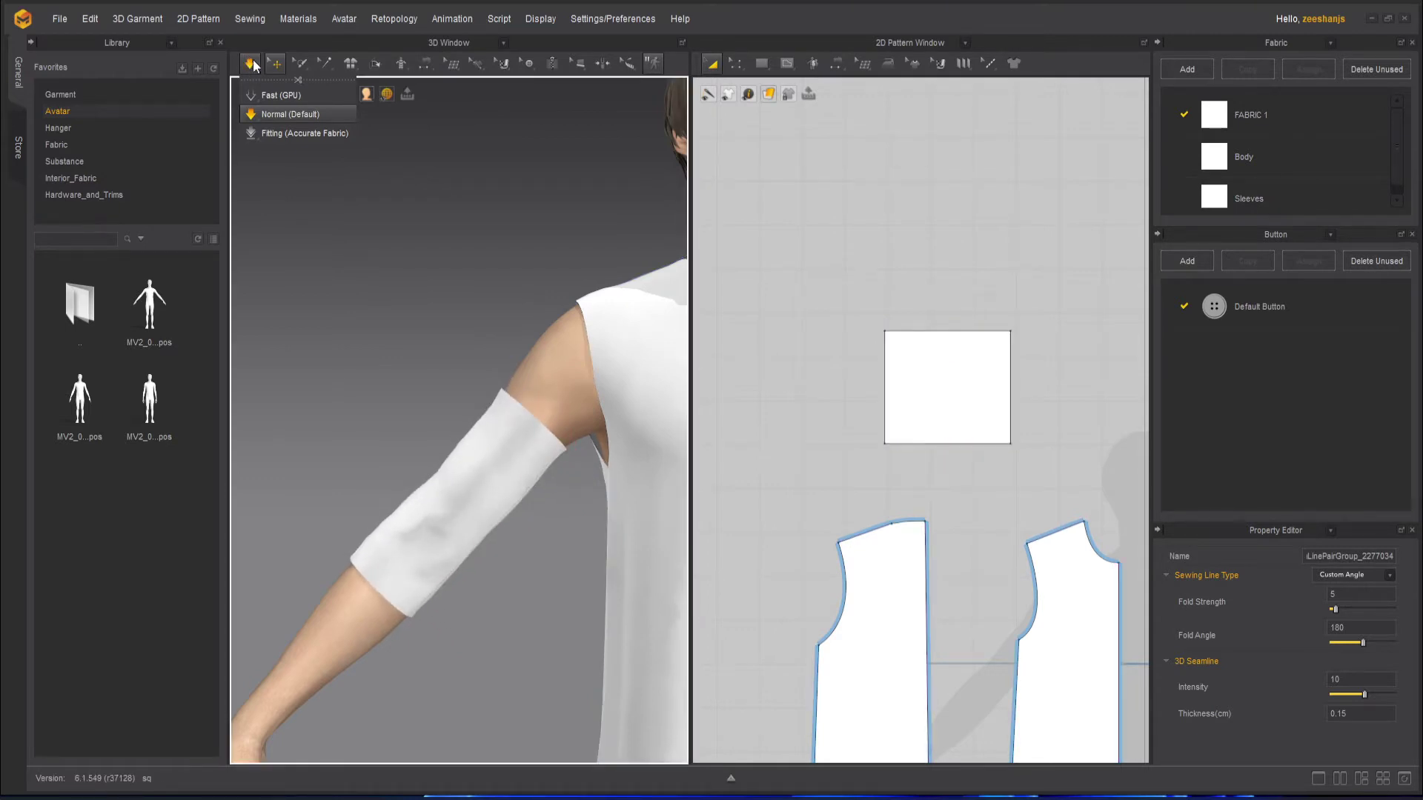
{"action": "left_click", "coordinate": [254, 65]}
Step: While simulating, pull the sleeve tube's upper edge up the arm towards the shoulder and stop the simulation
{"action": "right_click_drag", "start_coordinate": [499, 592], "coordinate": [478, 475]}
{"action": "left_click", "coordinate": [475, 432]}
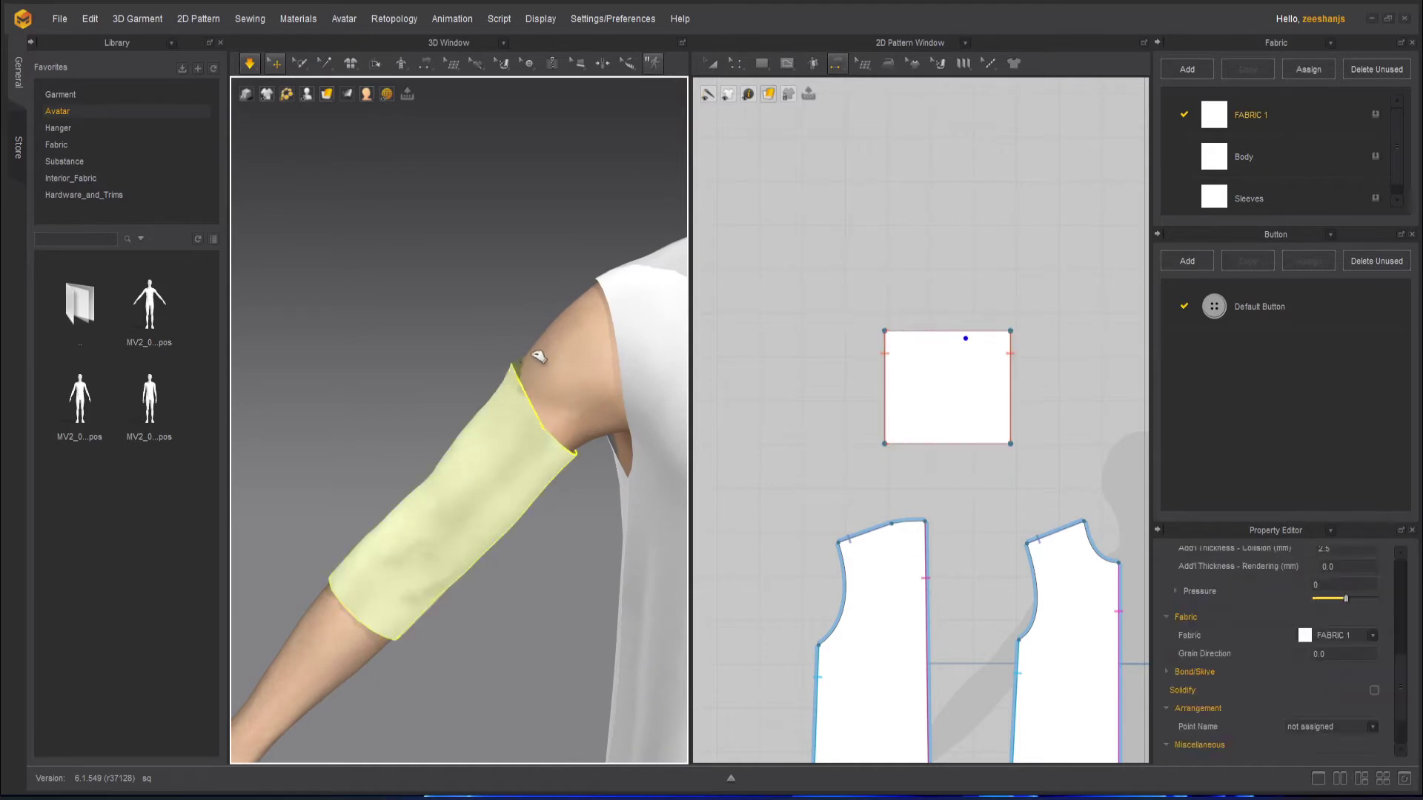
{"action": "left_click_drag", "start_coordinate": [534, 352], "coordinate": [616, 328]}
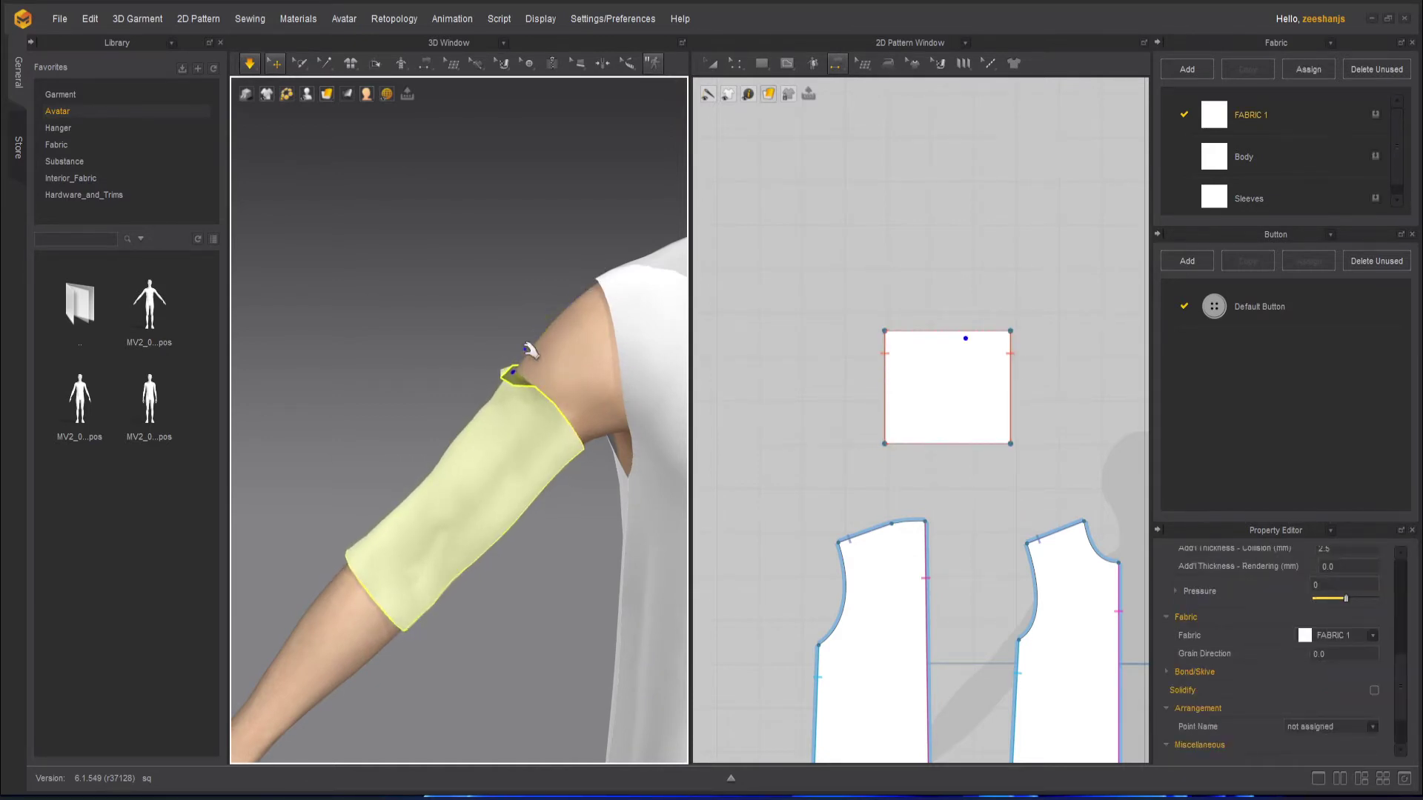
{"action": "mouse_move", "coordinate": [525, 349]}
{"action": "left_mouse_down"}
{"action": "mouse_move", "coordinate": [517, 375]}
{"action": "mouse_move", "coordinate": [550, 345]}
{"action": "mouse_move", "coordinate": [523, 365]}
{"action": "left_mouse_up"}
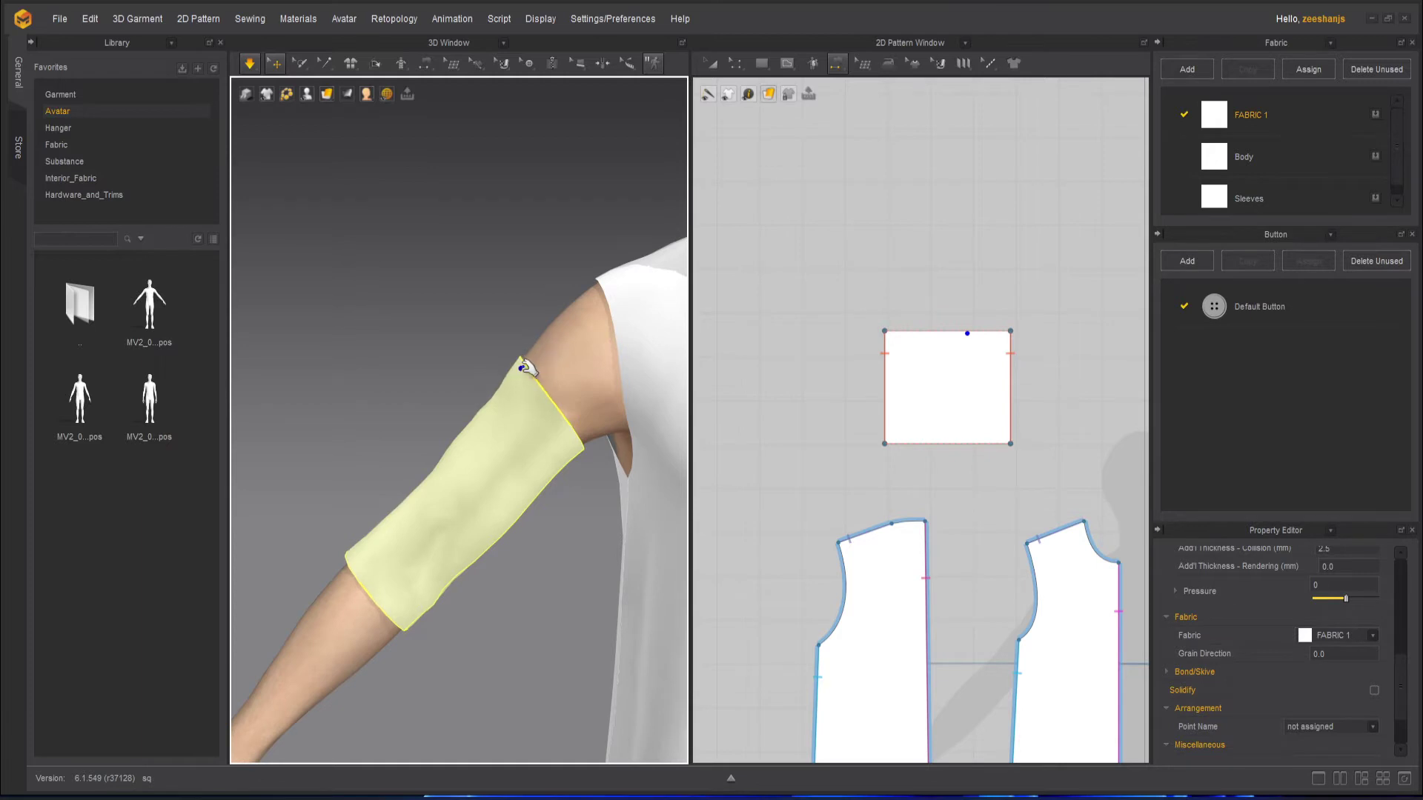
{"action": "right_click_drag", "start_coordinate": [630, 576], "coordinate": [550, 556]}
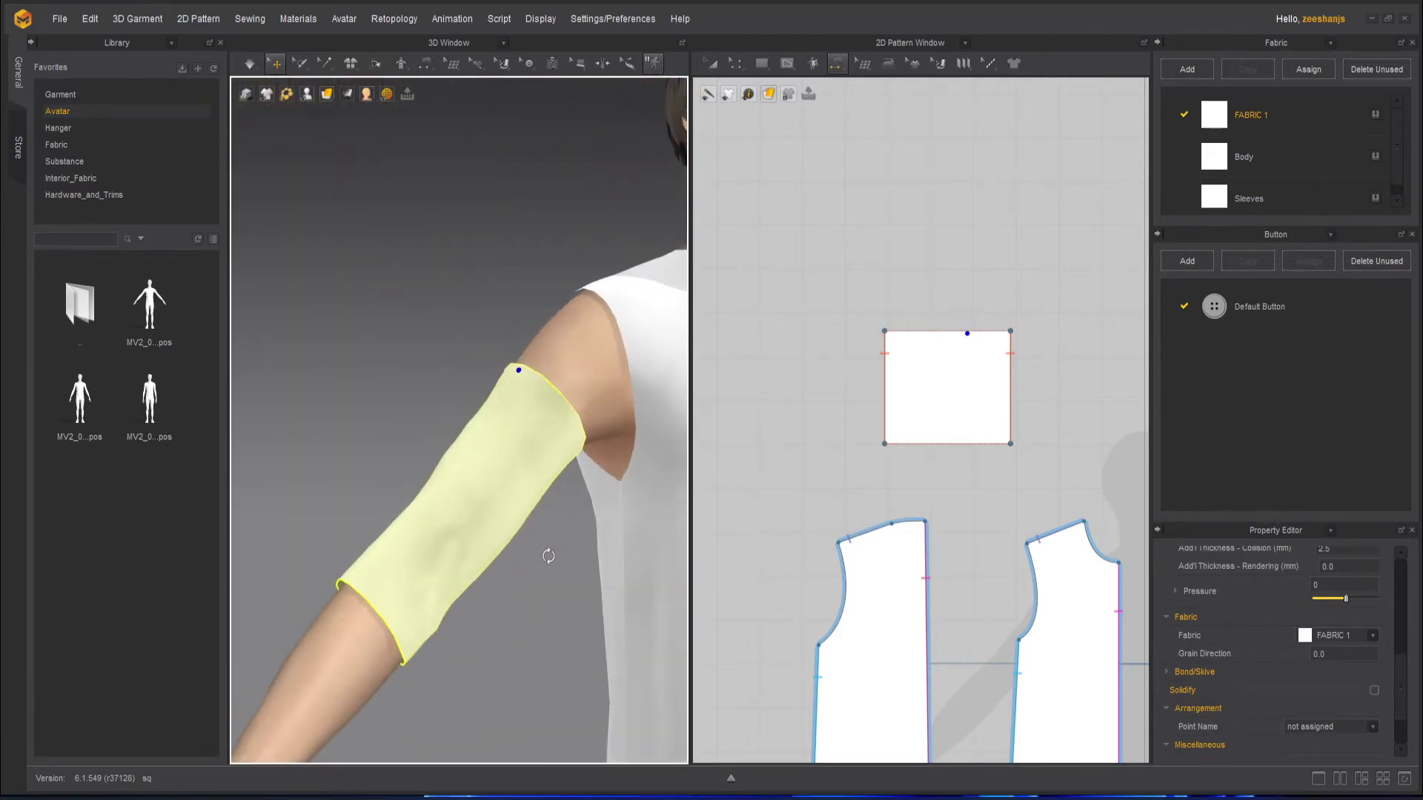
{"action": "left_click", "coordinate": [252, 66]}
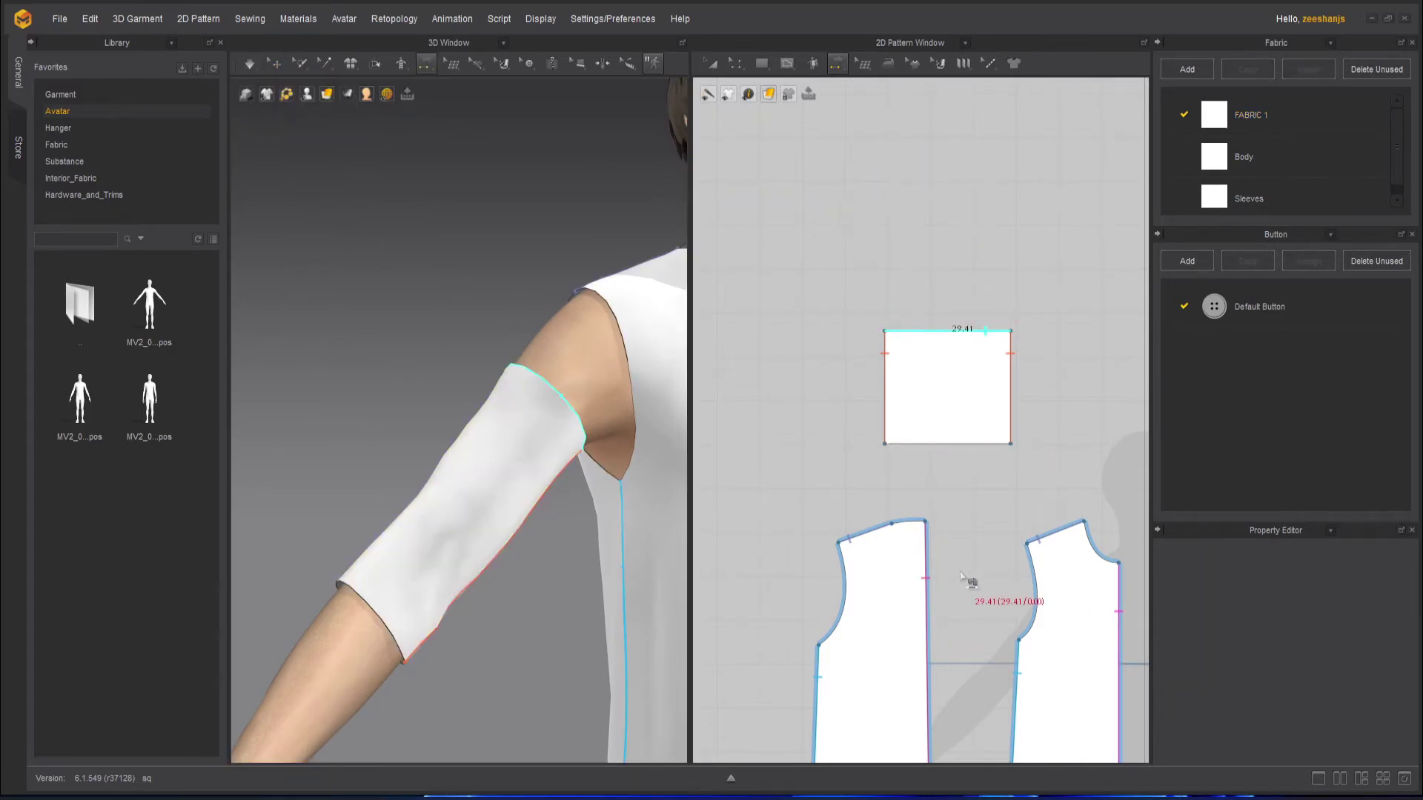
Step: Examine the sleeve tube's upper edge and the shirt's front and back armhole edges from several sides
{"action": "middle_click_drag", "start_coordinate": [592, 538], "coordinate": [466, 591]}
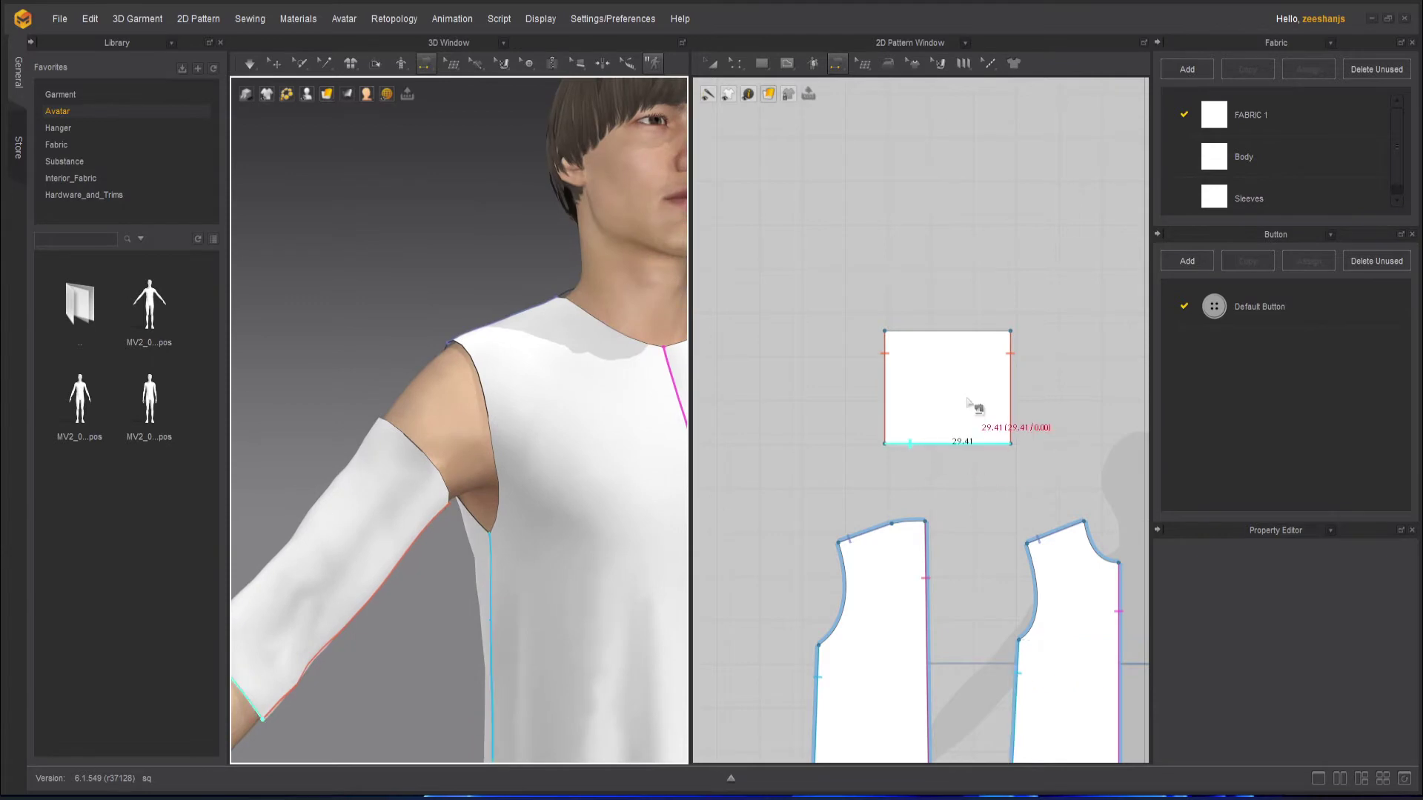
{"action": "right_click_drag", "start_coordinate": [449, 545], "coordinate": [421, 549]}
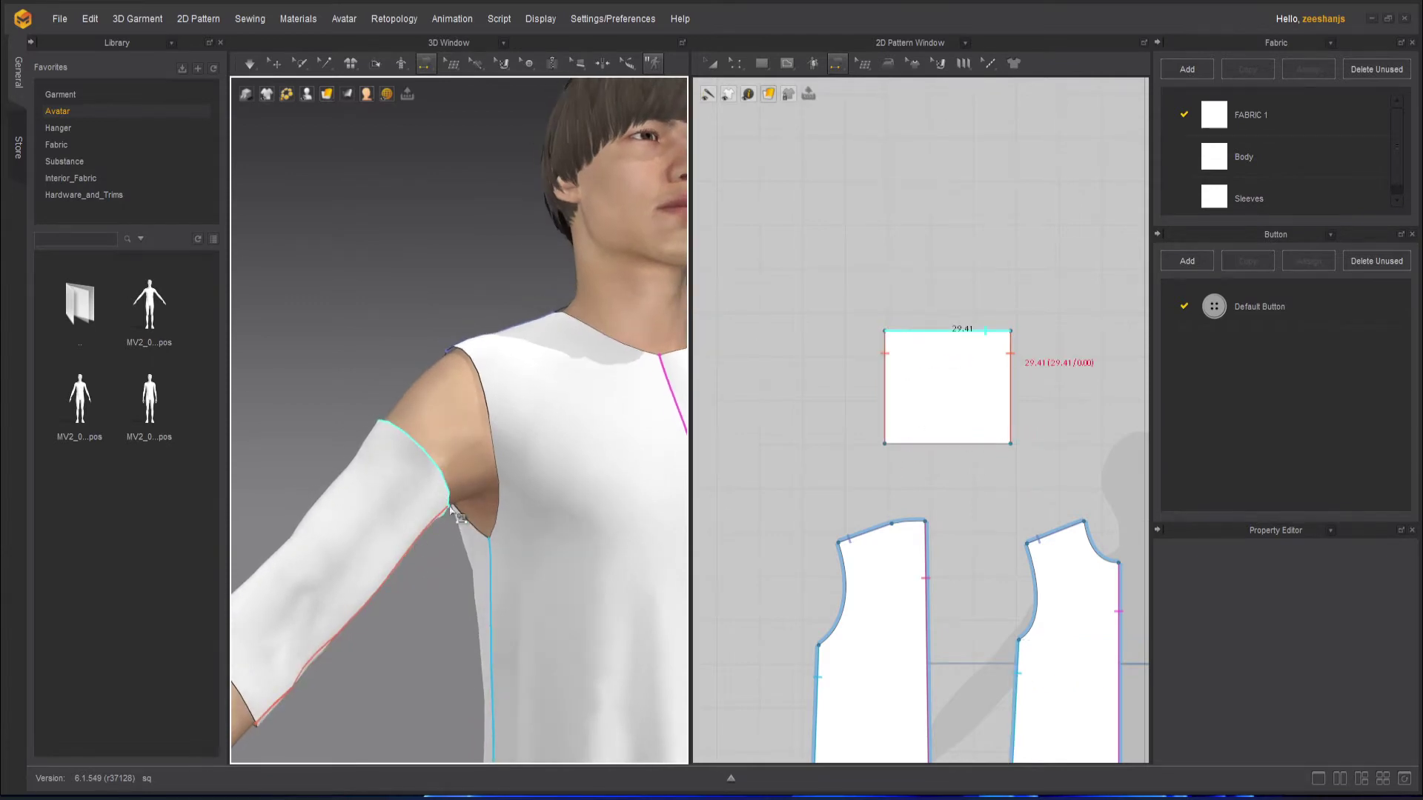
{"action": "right_click_drag", "start_coordinate": [378, 431], "coordinate": [422, 447]}
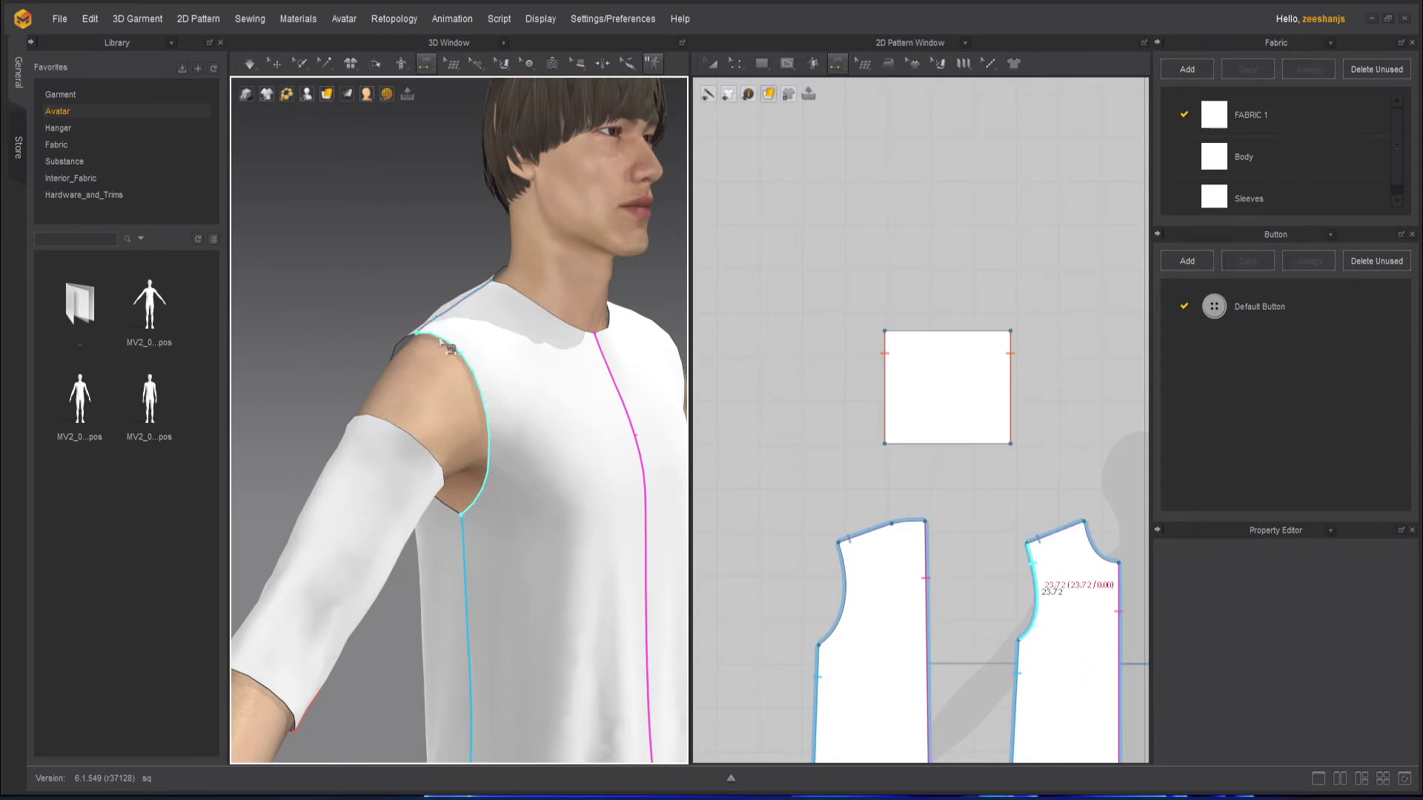
{"action": "right_click_drag", "start_coordinate": [394, 550], "coordinate": [646, 543]}
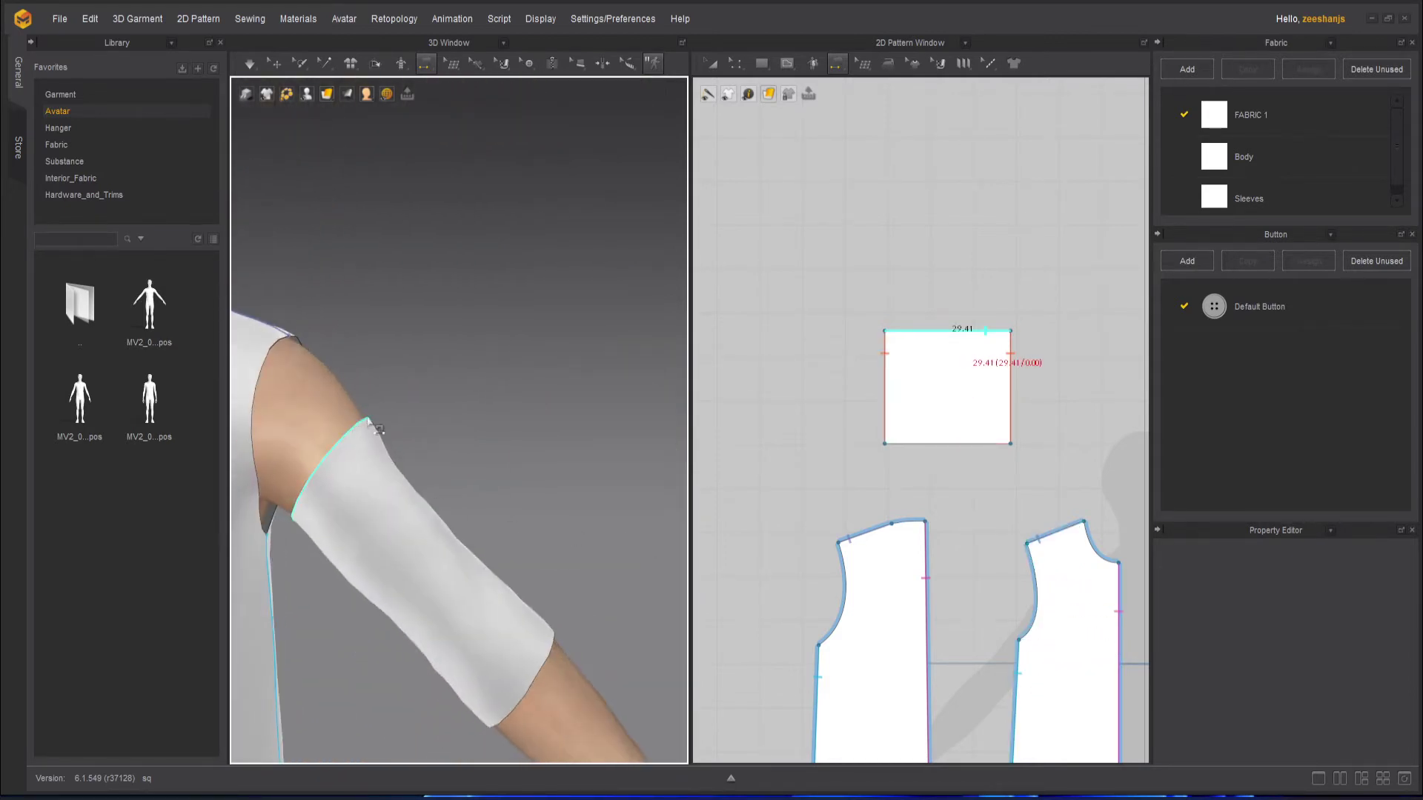
{"action": "right_click_drag", "start_coordinate": [429, 470], "coordinate": [576, 417]}
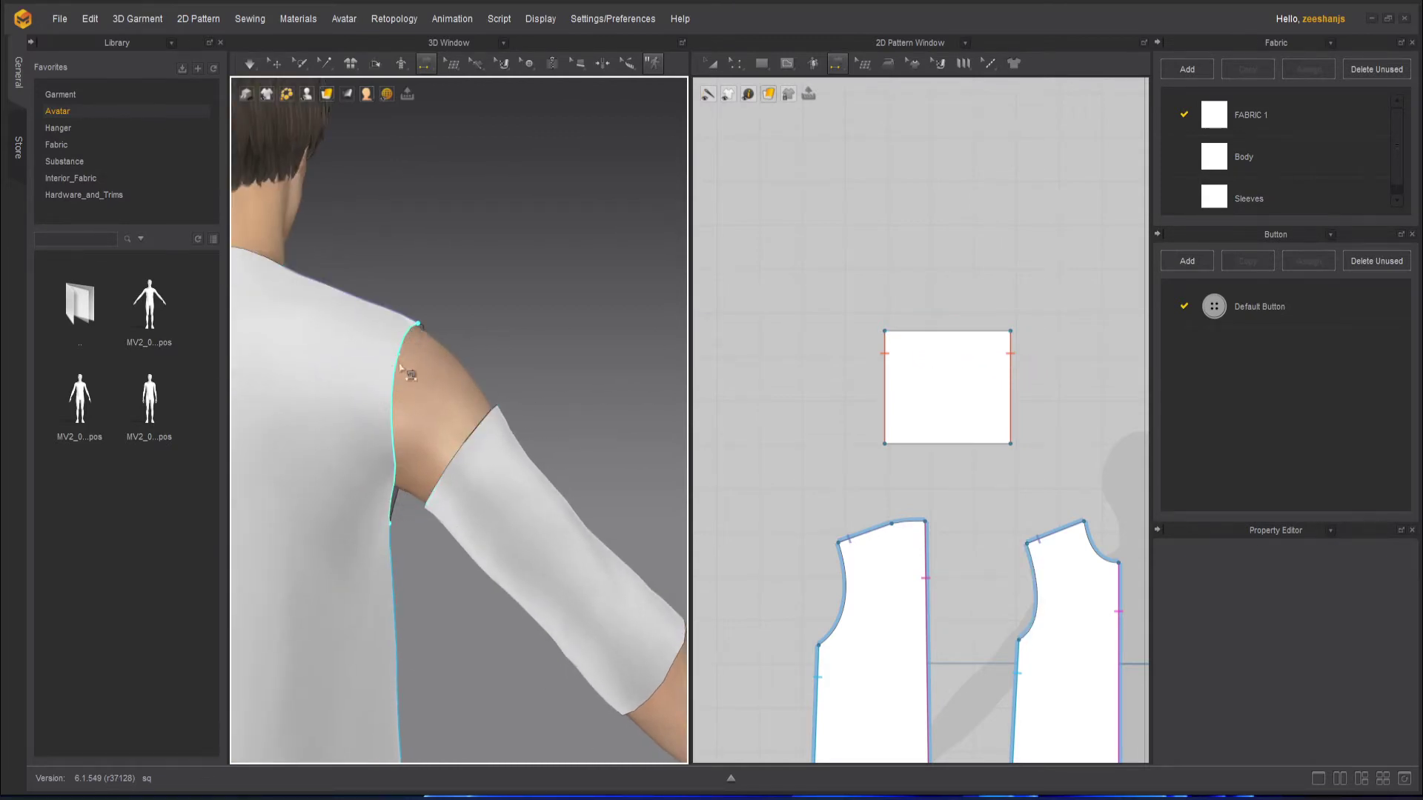
{"action": "right_click_drag", "start_coordinate": [401, 368], "coordinate": [386, 436]}
{"action": "scroll", "coordinate": [451, 425], "scroll_direction": "up", "scroll_amount": 2}
{"action": "scroll", "coordinate": [555, 476], "scroll_direction": "up", "scroll_amount": 3}
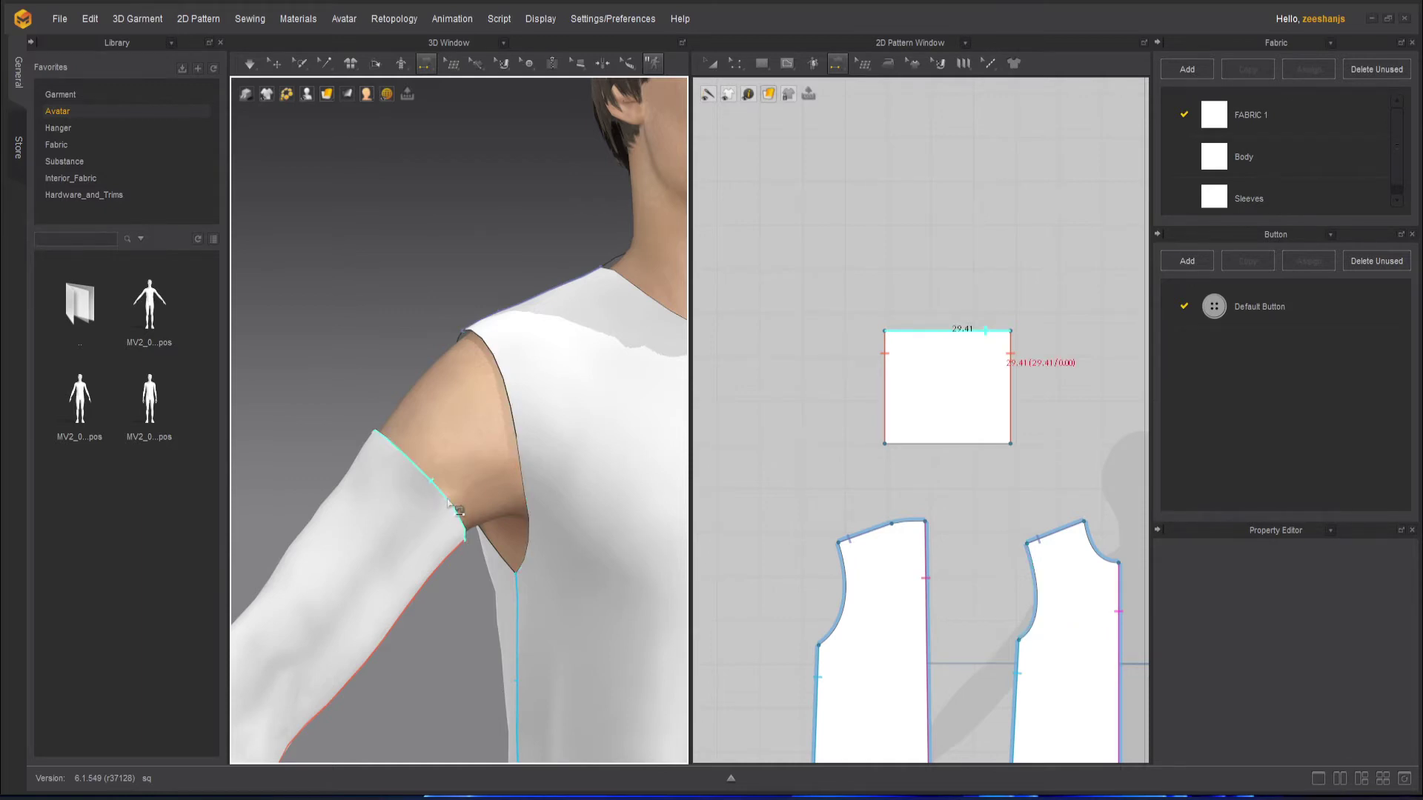
{"action": "left_click", "coordinate": [838, 65]}
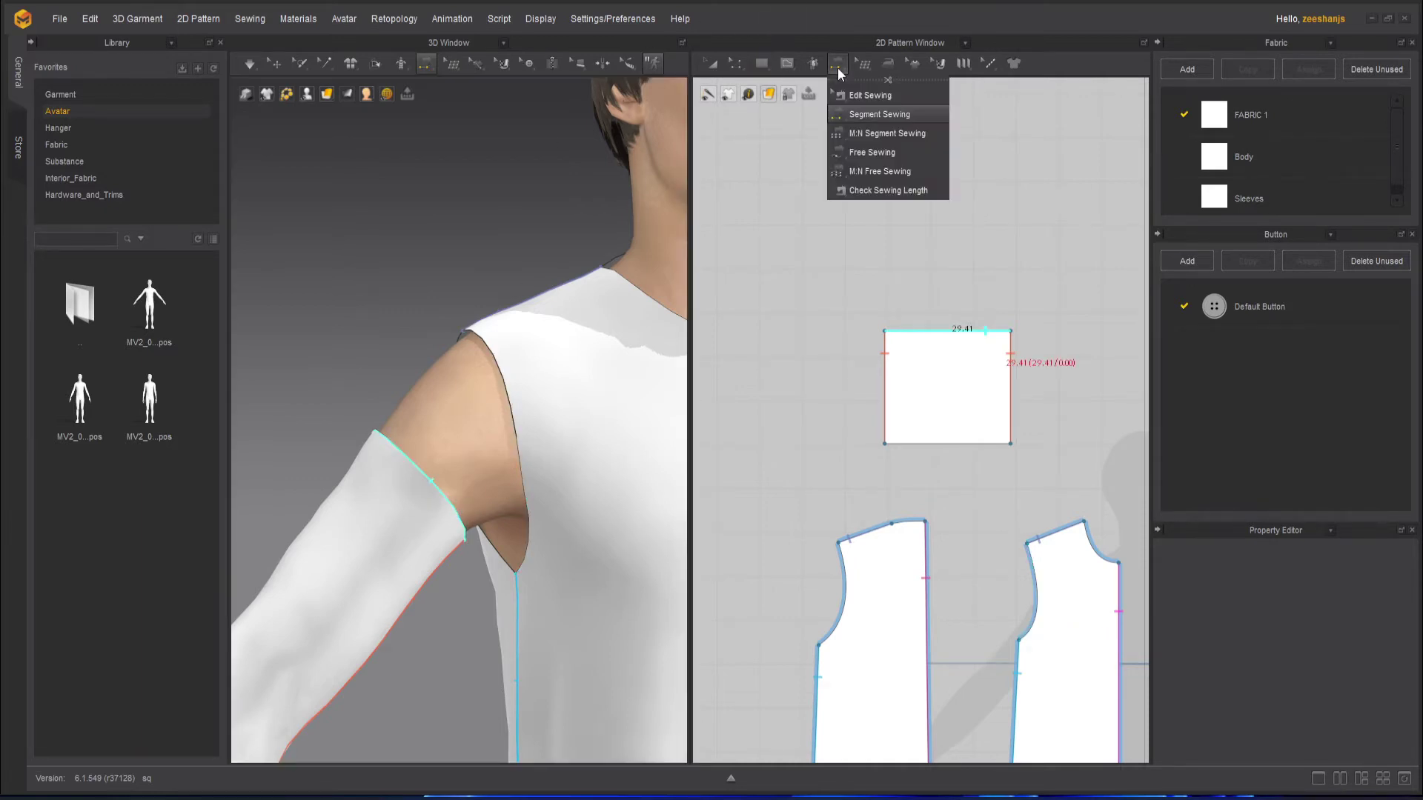
{"action": "left_click", "coordinate": [863, 135]}
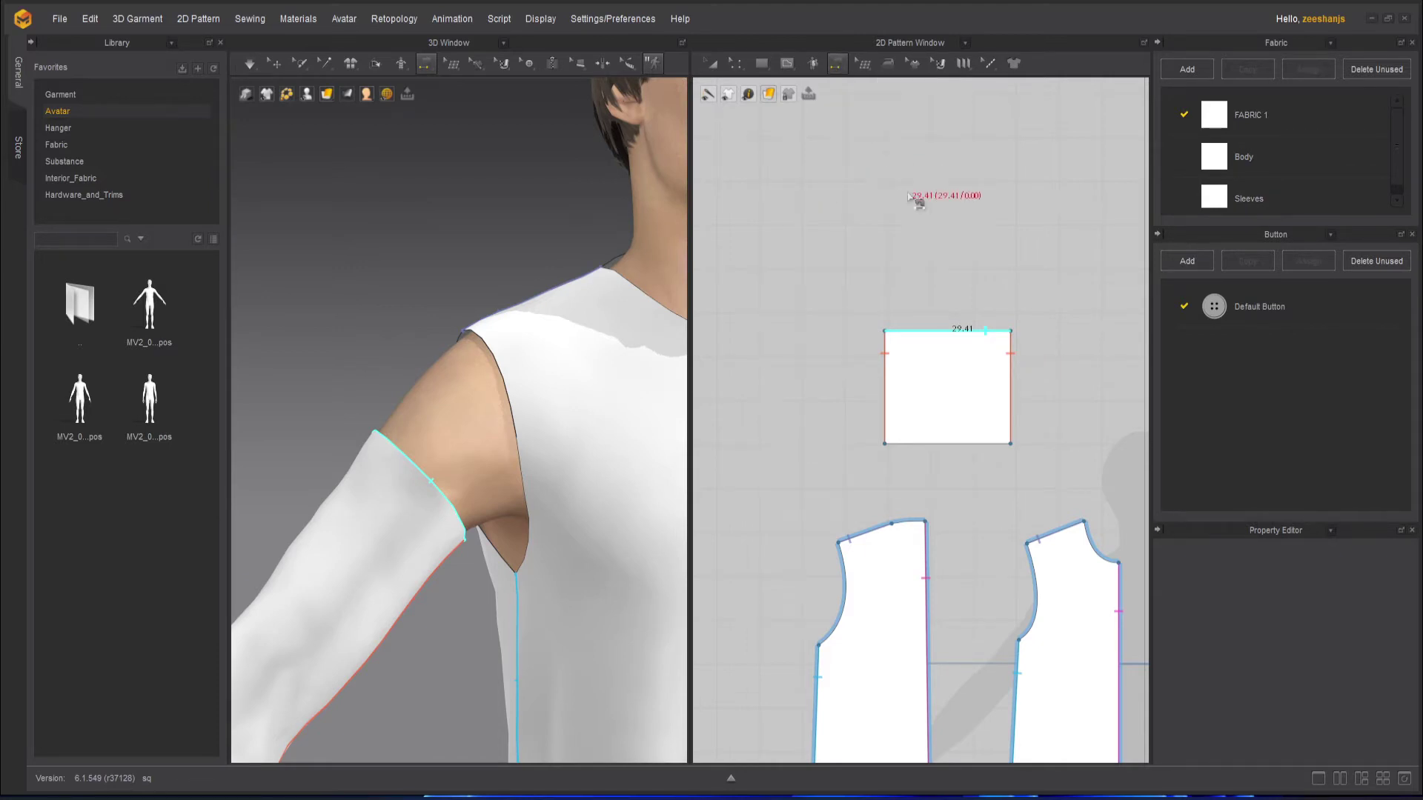
{"action": "left_click", "coordinate": [439, 491]}
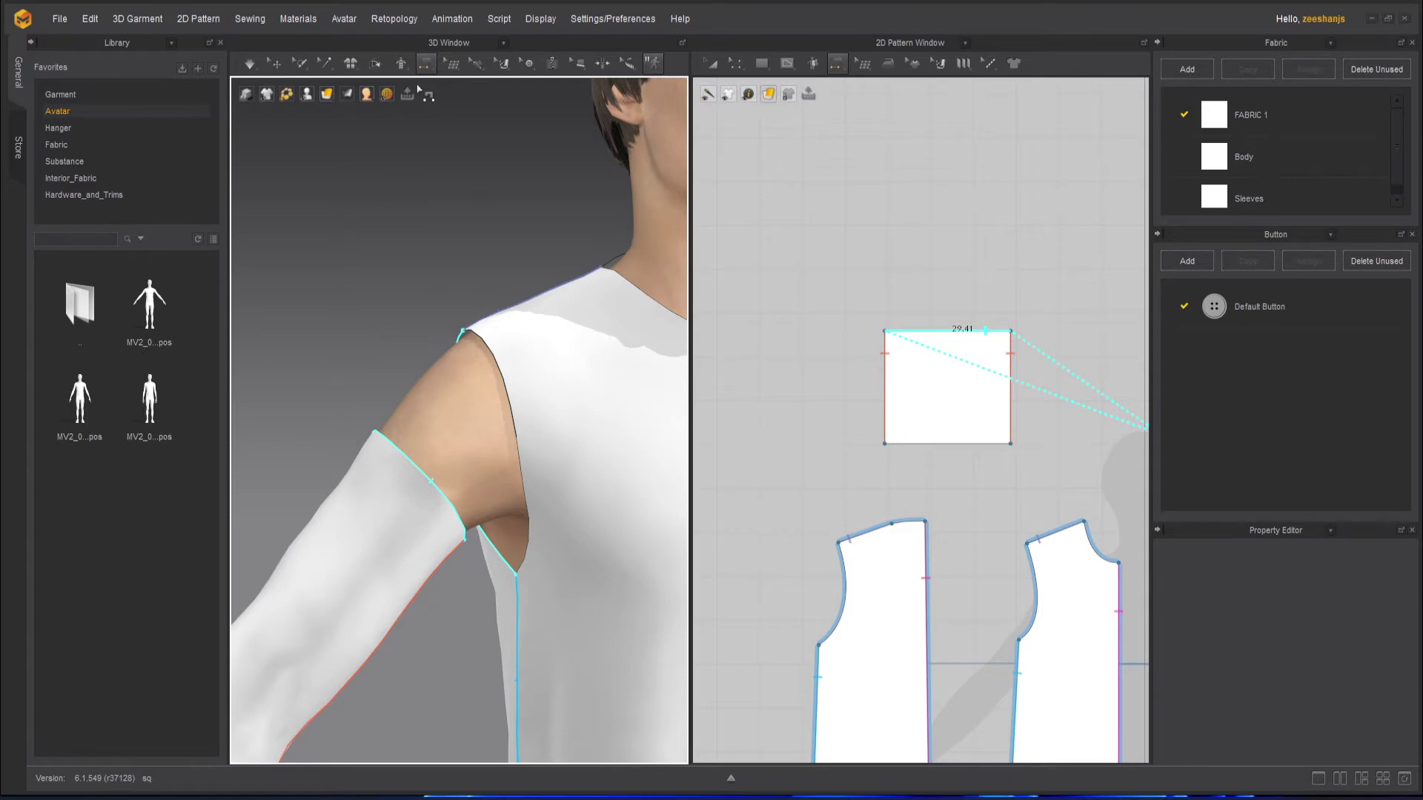
Step: Start M:N Segment Sewing in the 3D view and set the sleeve tube's upper edge as the complete first side
{"action": "left_click", "coordinate": [427, 64]}
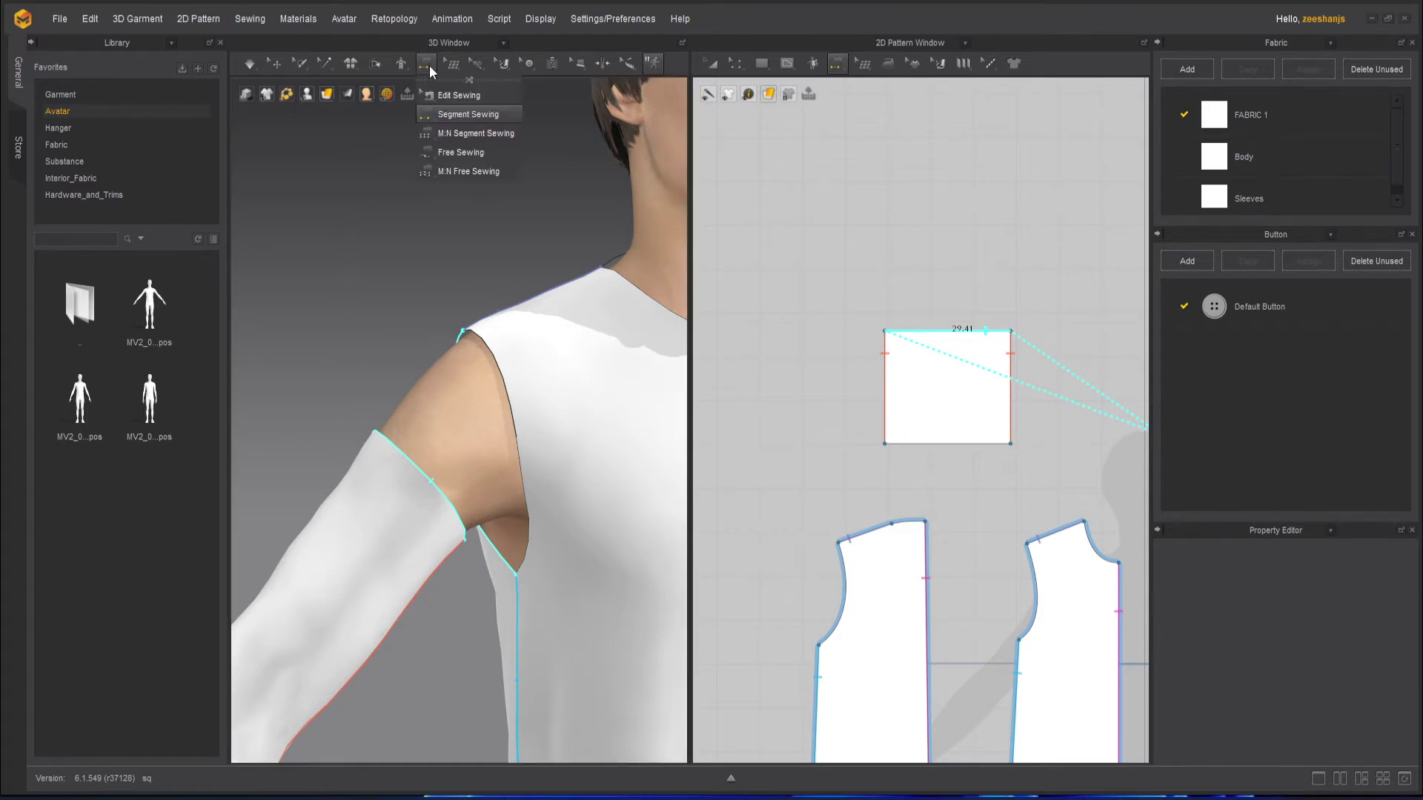
{"action": "left_click", "coordinate": [470, 136]}
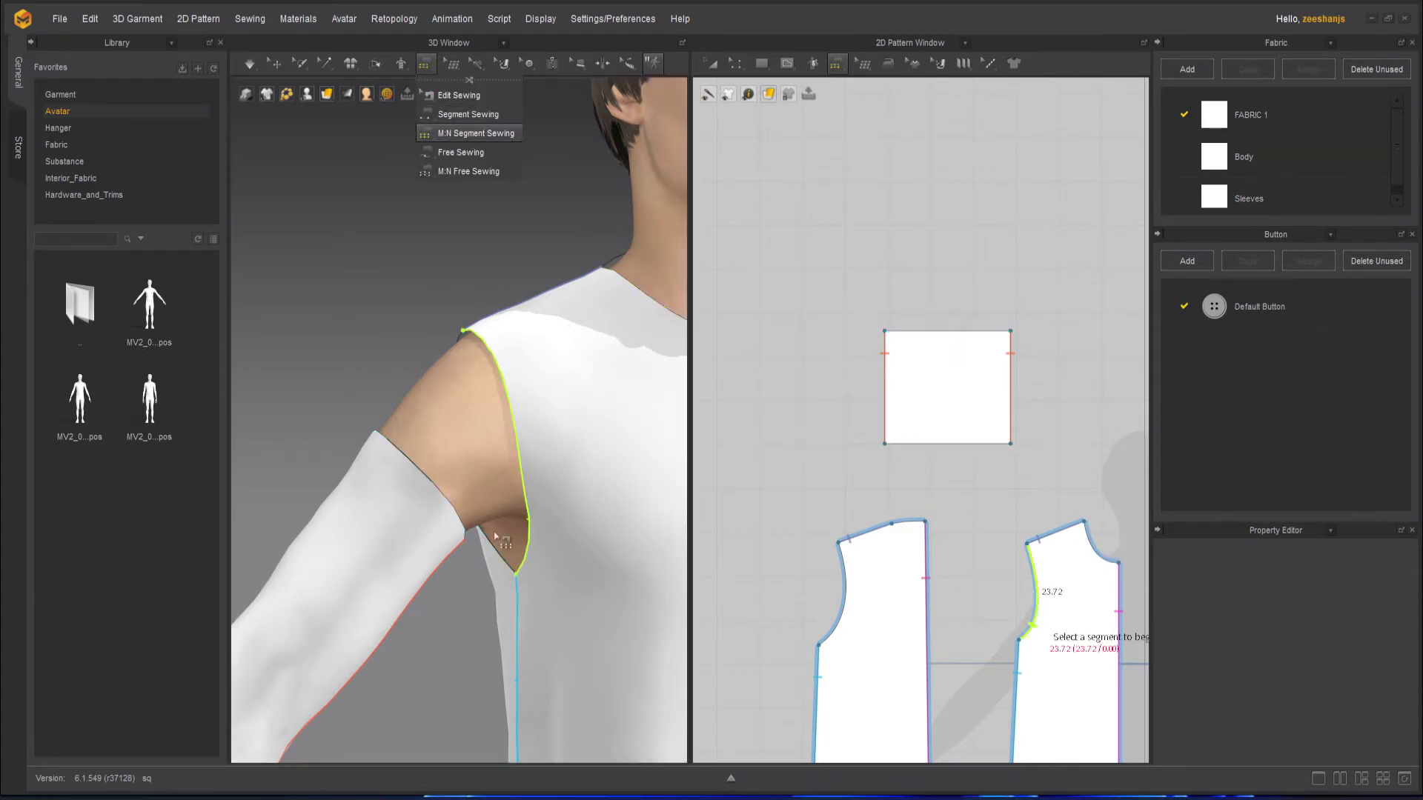
{"action": "left_click", "coordinate": [433, 483]}
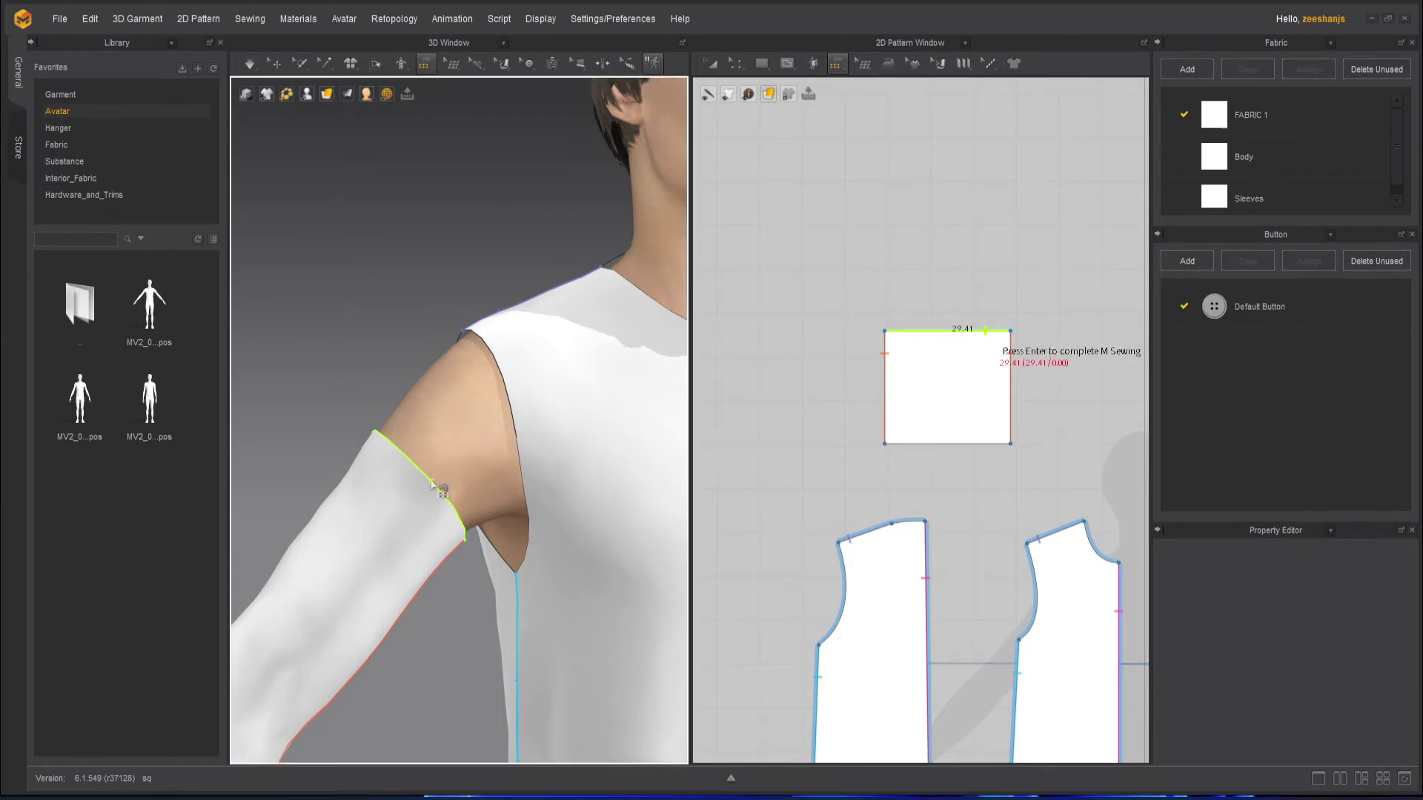
{"action": "key", "text": "Return"}
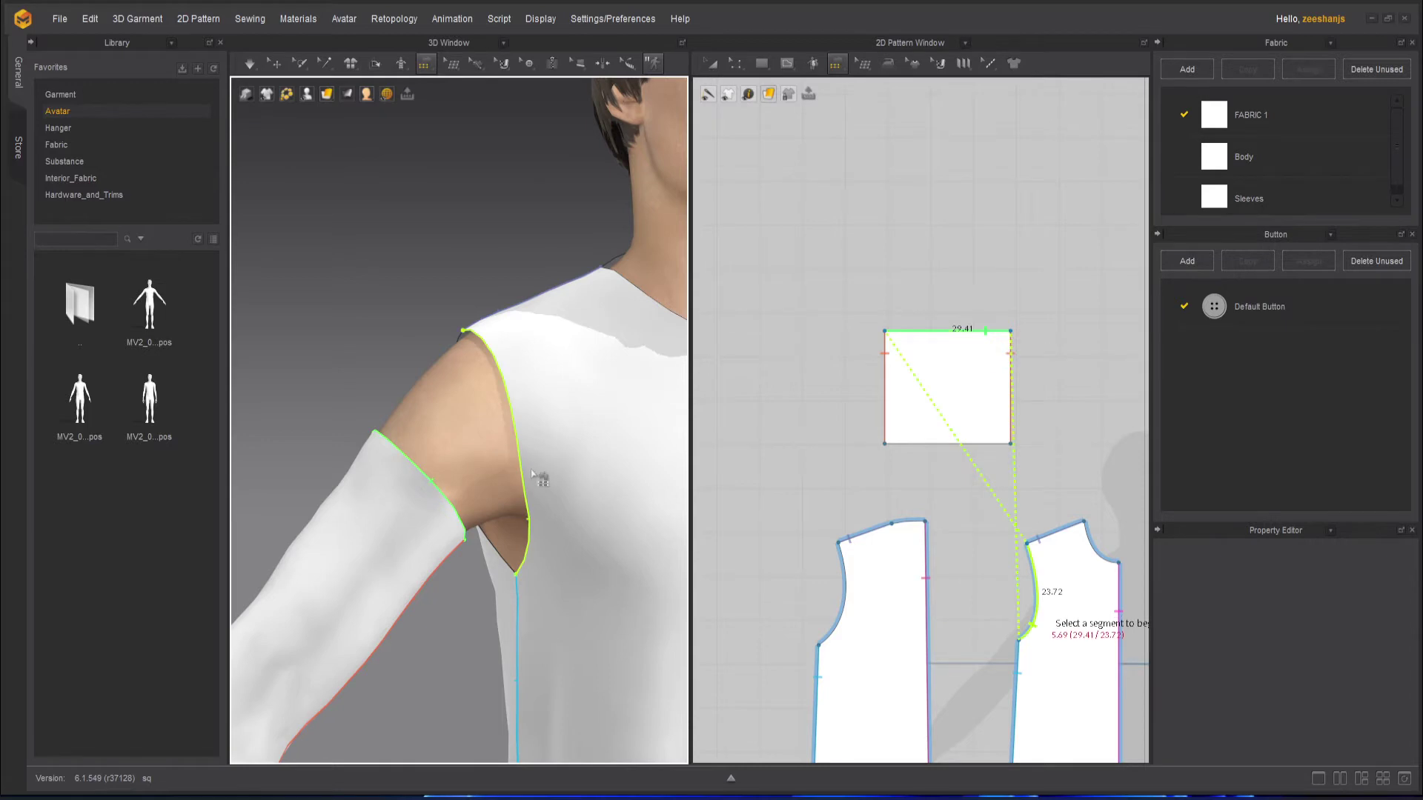
Step: Set the front and back armhole edges as the second side and complete the M:N Segment Sewing with the sleeve tube
{"action": "scroll", "coordinate": [527, 493], "scroll_direction": "down", "scroll_amount": 3}
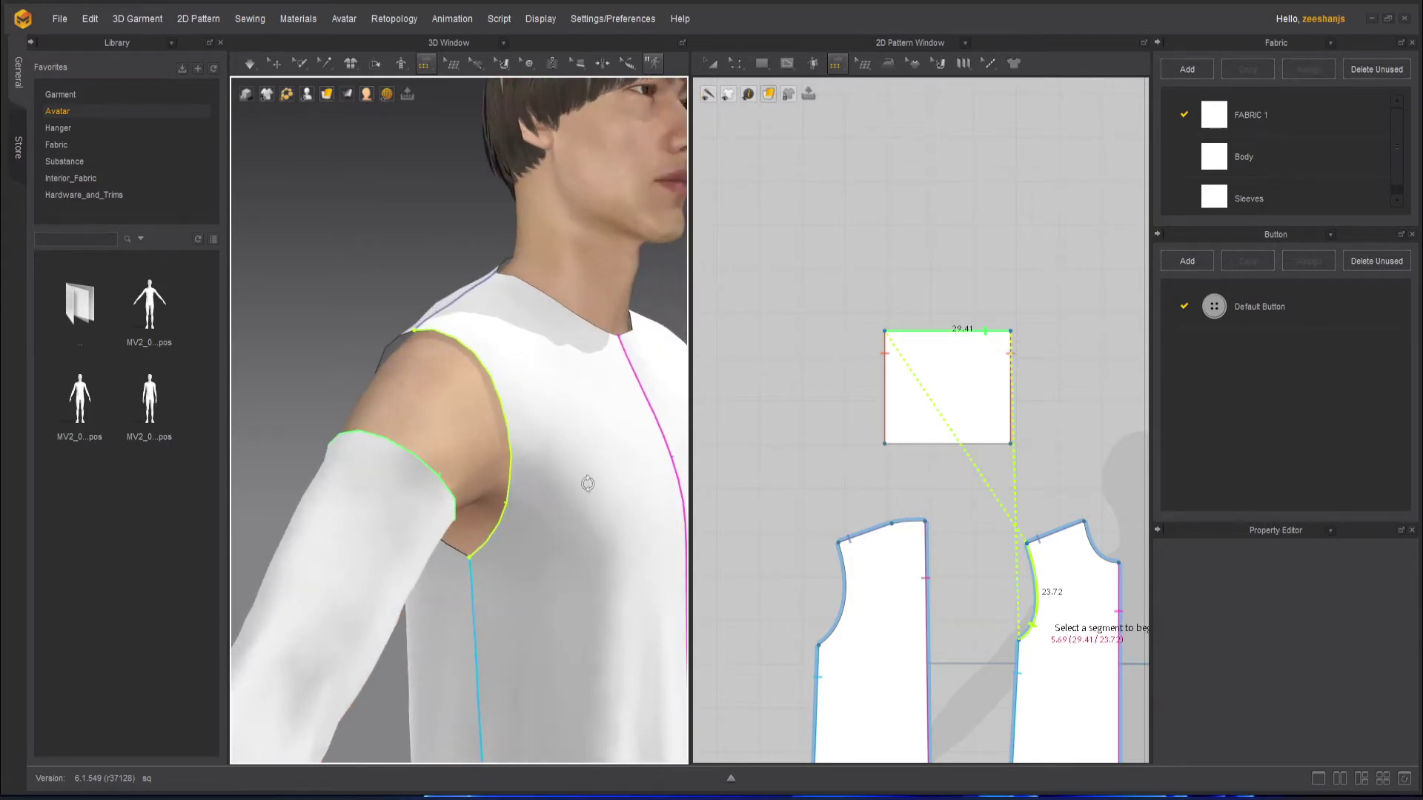
{"action": "scroll", "coordinate": [519, 500], "scroll_direction": "up", "scroll_amount": 3}
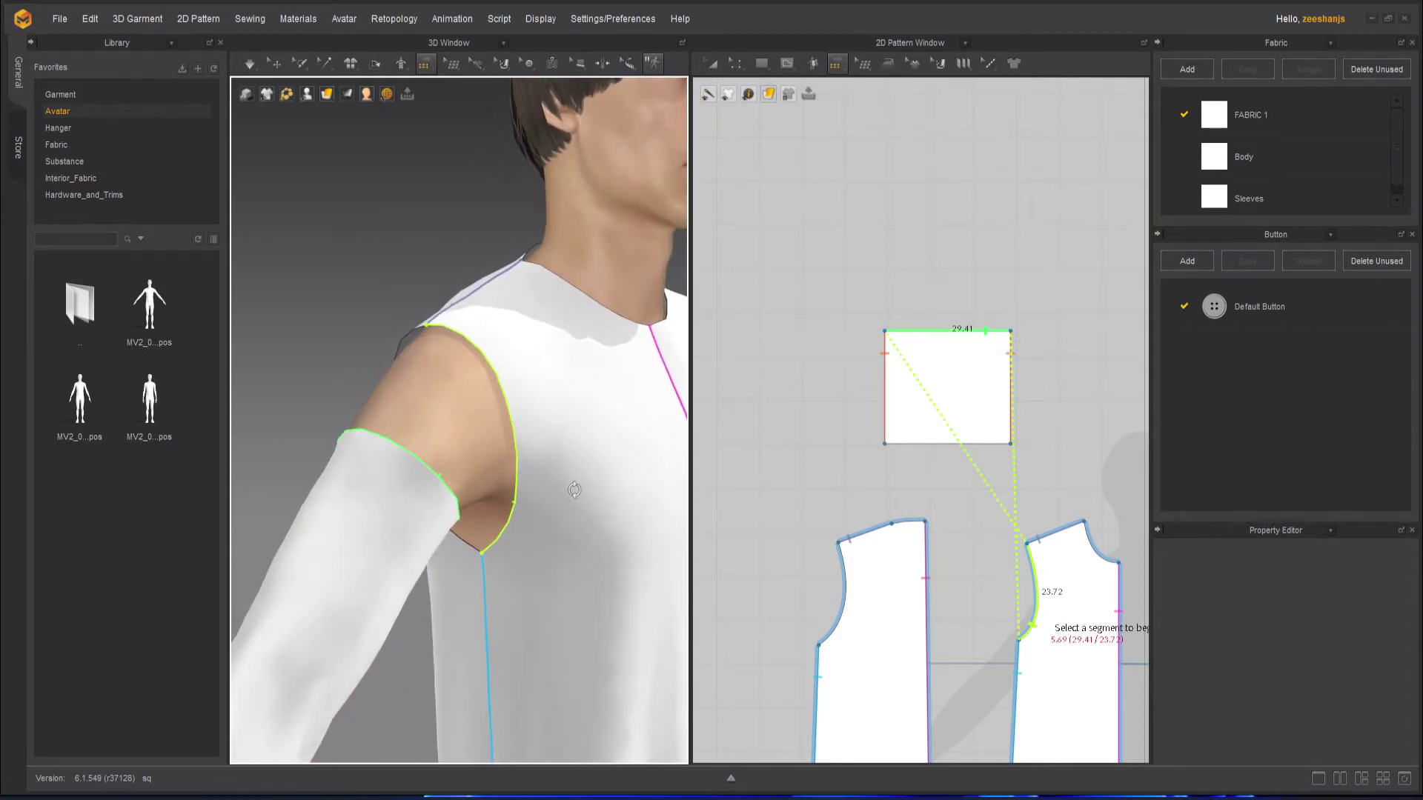
{"action": "left_click", "coordinate": [521, 493]}
{"action": "right_click_drag", "start_coordinate": [356, 347], "coordinate": [396, 368]}
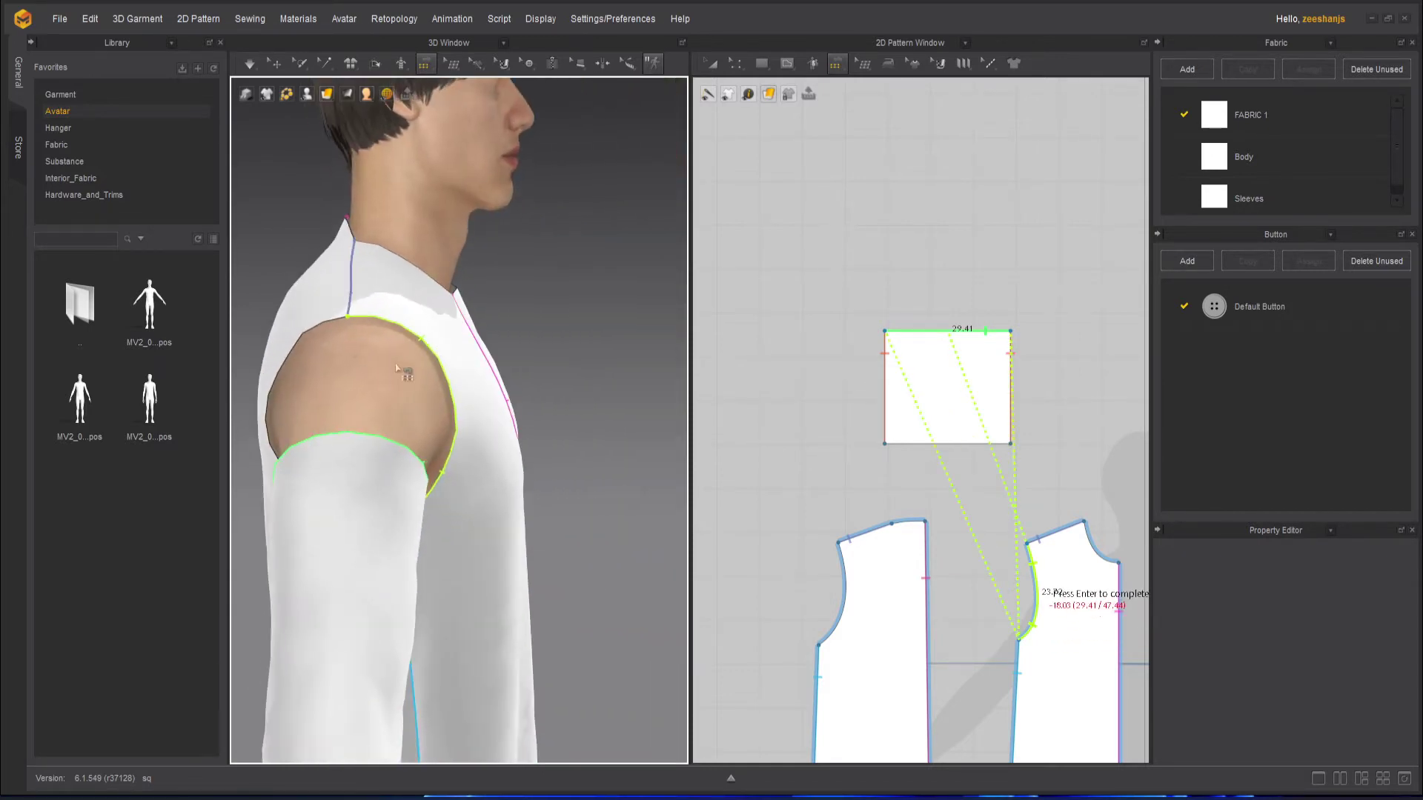
{"action": "left_click", "coordinate": [312, 335]}
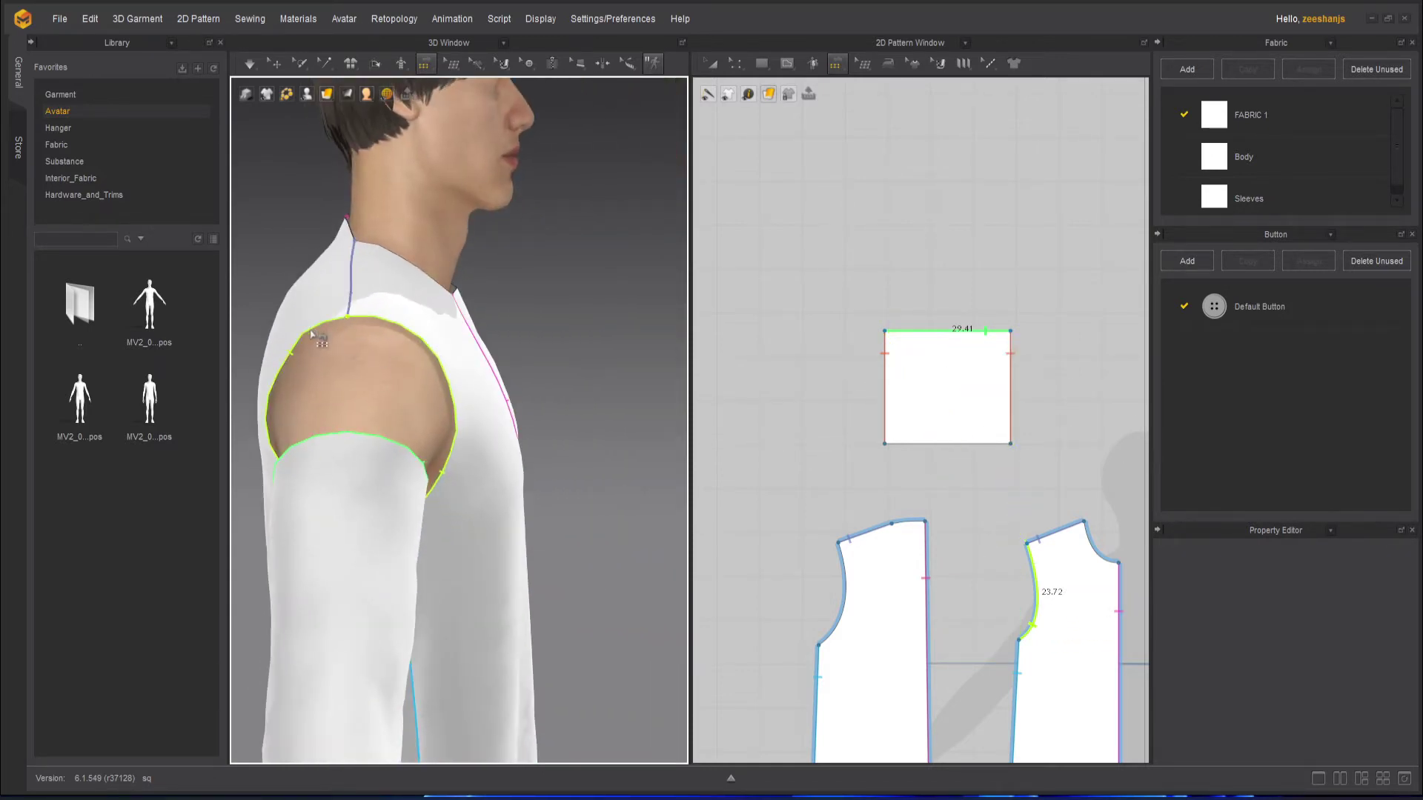
{"action": "key", "text": "Return"}
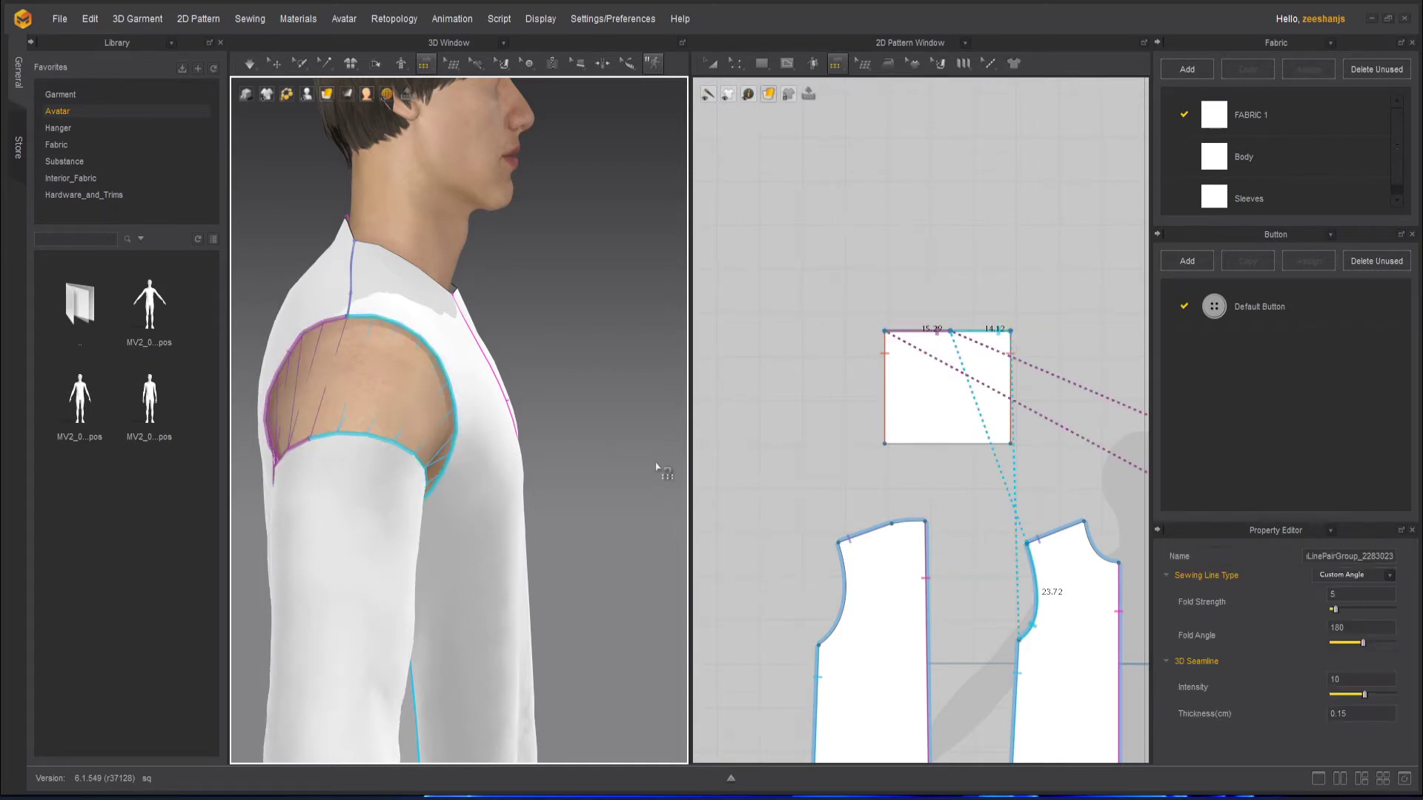
Step: Simulate the garment to pull the sleeve tube onto the armhole
{"action": "right_click_drag", "start_coordinate": [625, 450], "coordinate": [475, 474]}
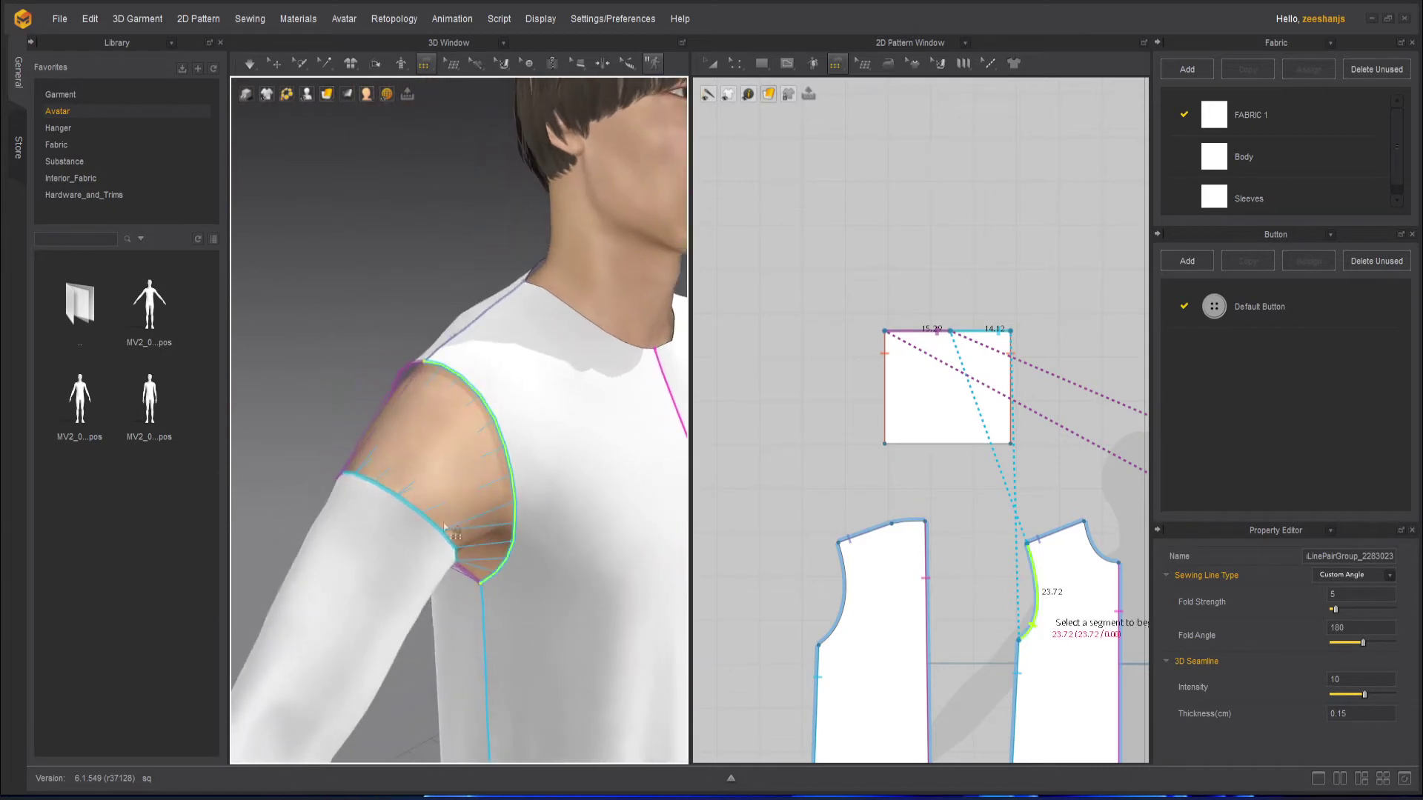
{"action": "left_click", "coordinate": [249, 67]}
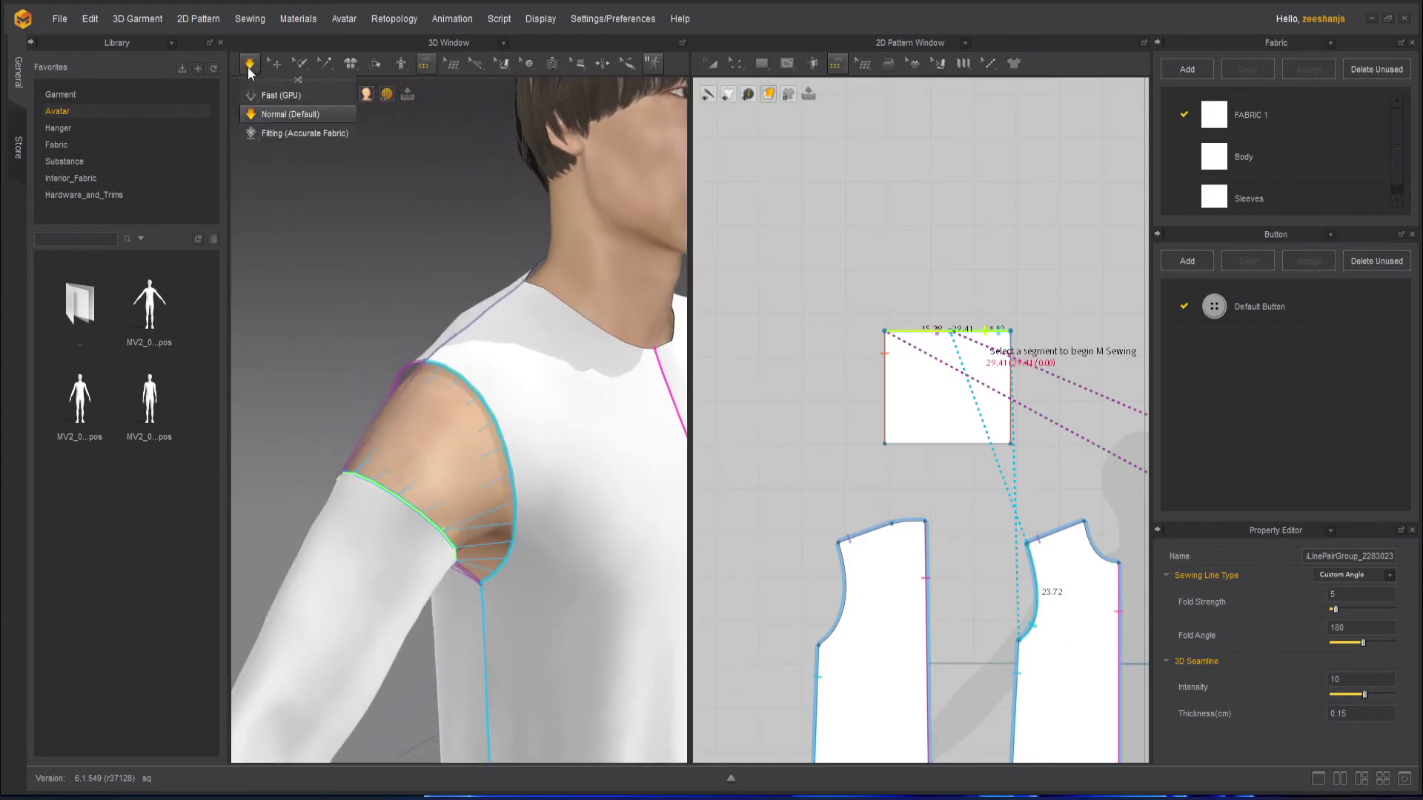
{"action": "left_click", "coordinate": [251, 65]}
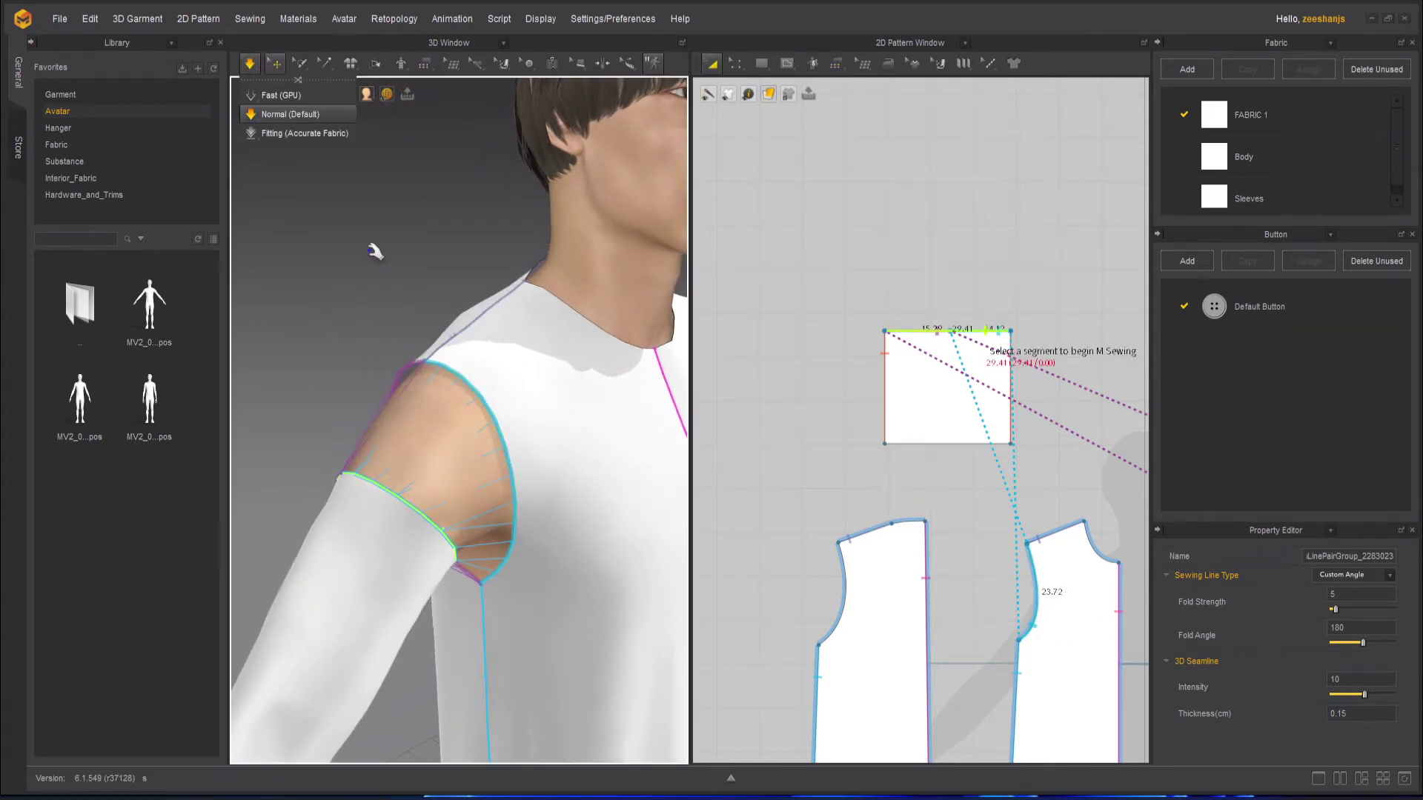
{"action": "scroll", "coordinate": [399, 297], "scroll_direction": "down", "scroll_amount": 3}
{"action": "scroll", "coordinate": [398, 298], "scroll_direction": "down", "scroll_amount": 3}
{"action": "right_click_drag", "start_coordinate": [434, 467], "coordinate": [366, 501]}
{"action": "key", "text": "b"}
{"action": "key", "text": "space"}
{"action": "middle_click_drag", "start_coordinate": [478, 637], "coordinate": [411, 542]}
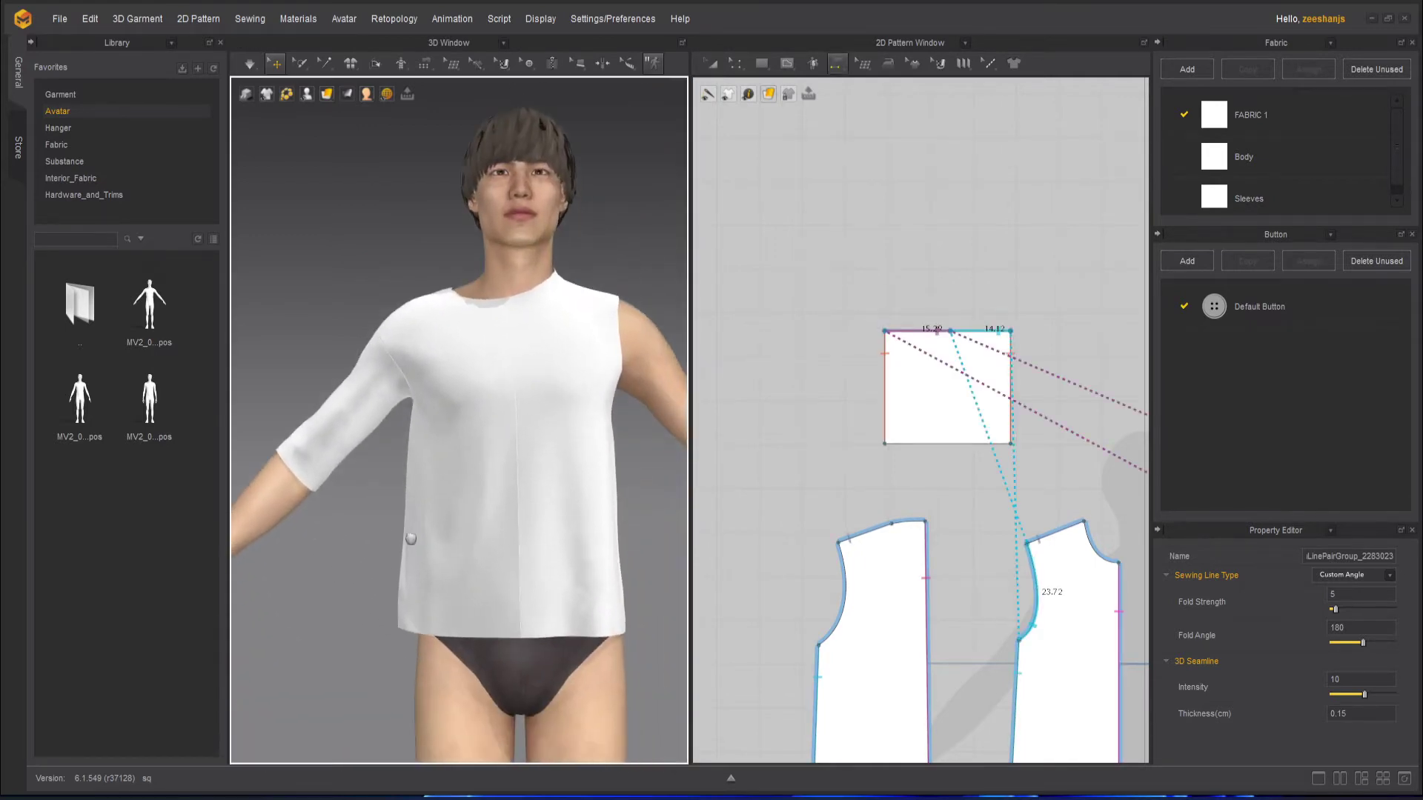
{"action": "mouse_move", "coordinate": [411, 543]}
{"action": "right_mouse_down"}
{"action": "mouse_move", "coordinate": [394, 552]}
{"action": "mouse_move", "coordinate": [444, 562]}
{"action": "mouse_move", "coordinate": [407, 566]}
{"action": "right_mouse_up"}
{"action": "key", "text": "space"}
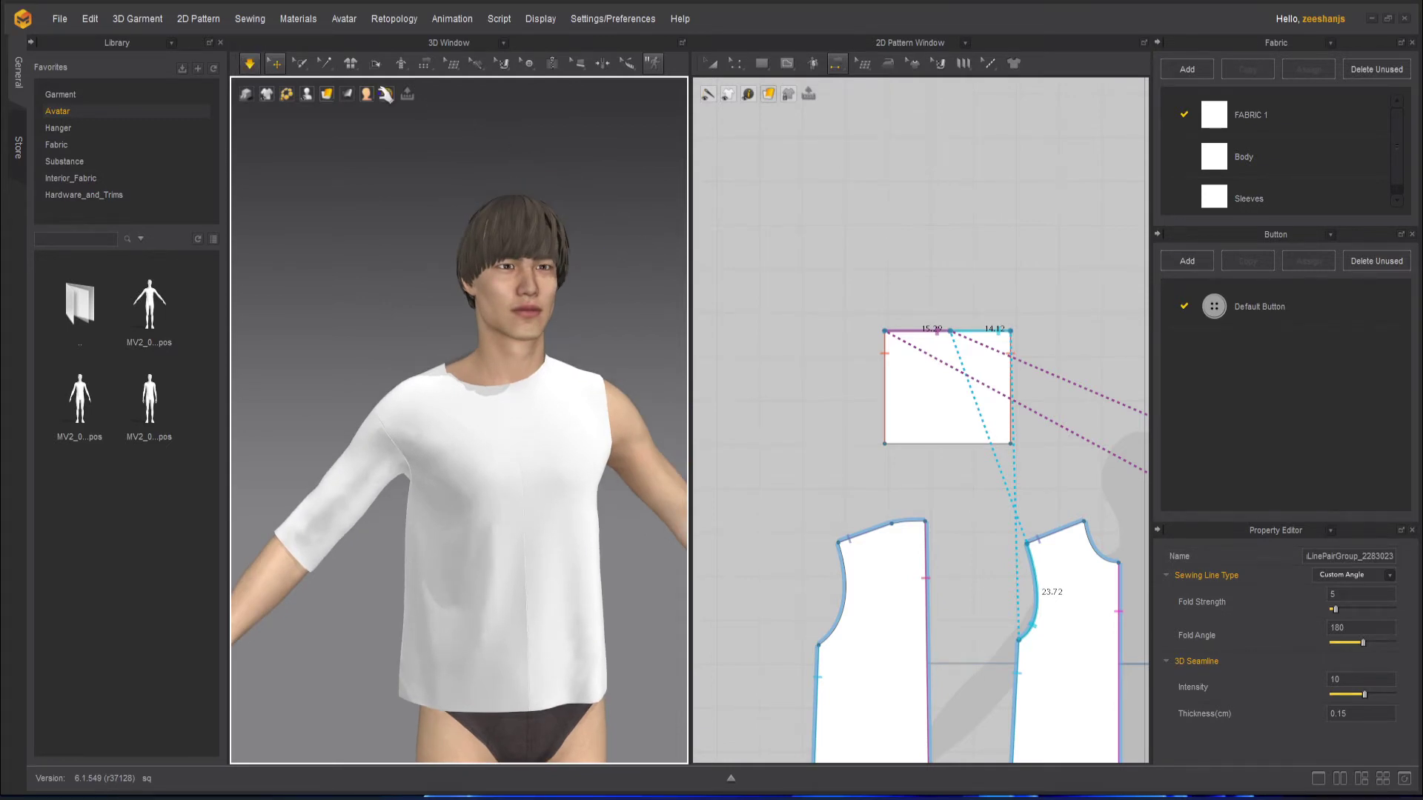
Step: Stop the simulation and undo both the simulated drape and the sleeve's armhole sewing
{"action": "left_click", "coordinate": [243, 65]}
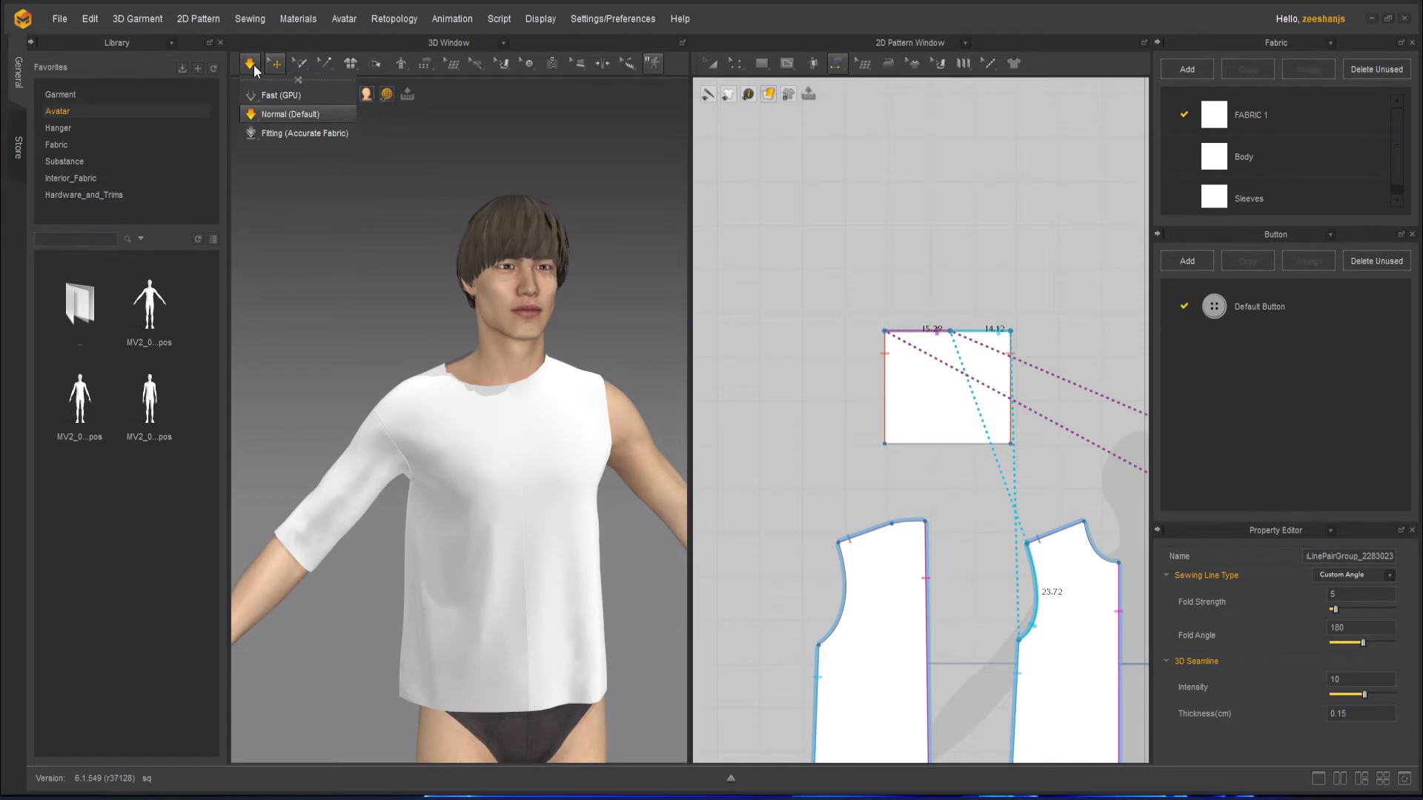
{"action": "left_click", "coordinate": [238, 34]}
{"action": "key", "text": "n"}
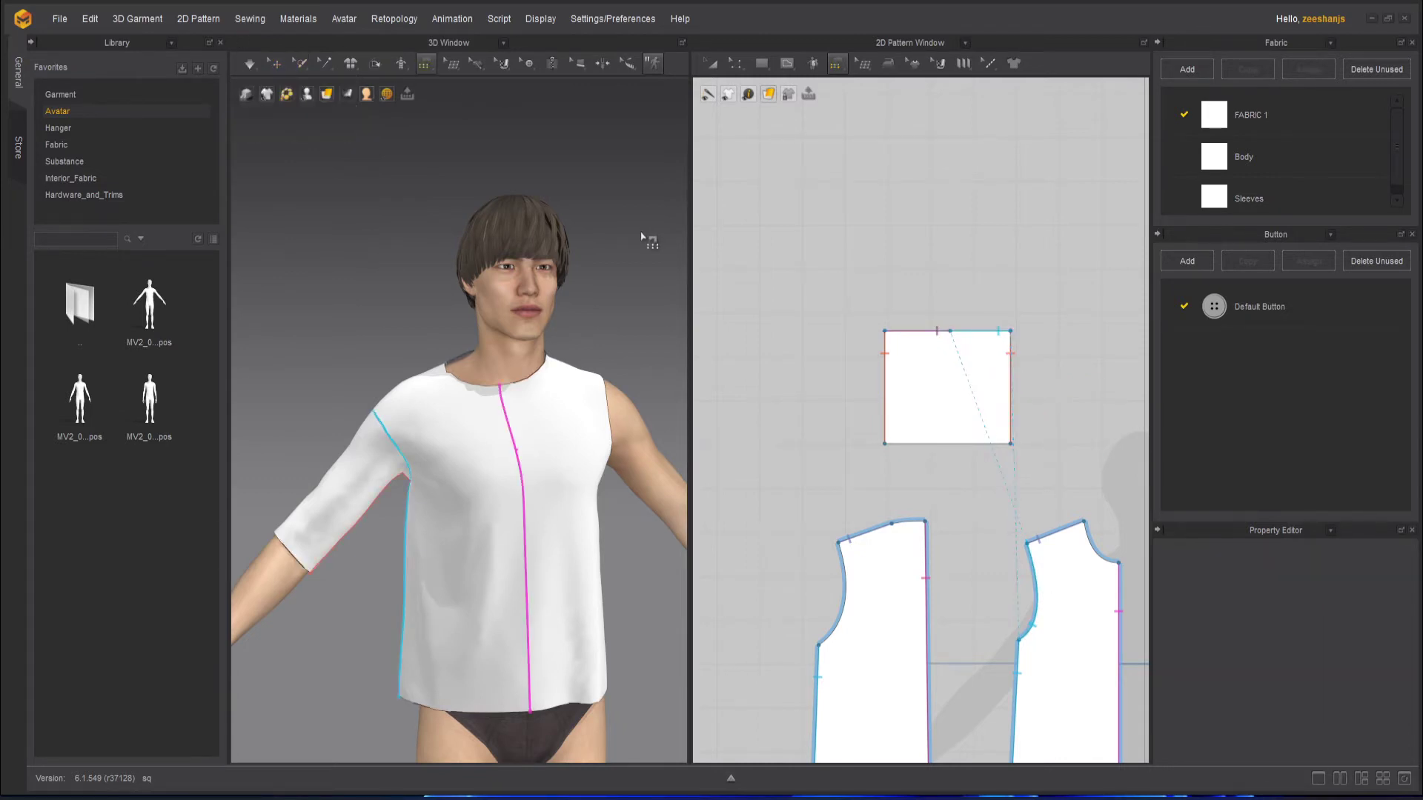
{"action": "key", "text": "space"}
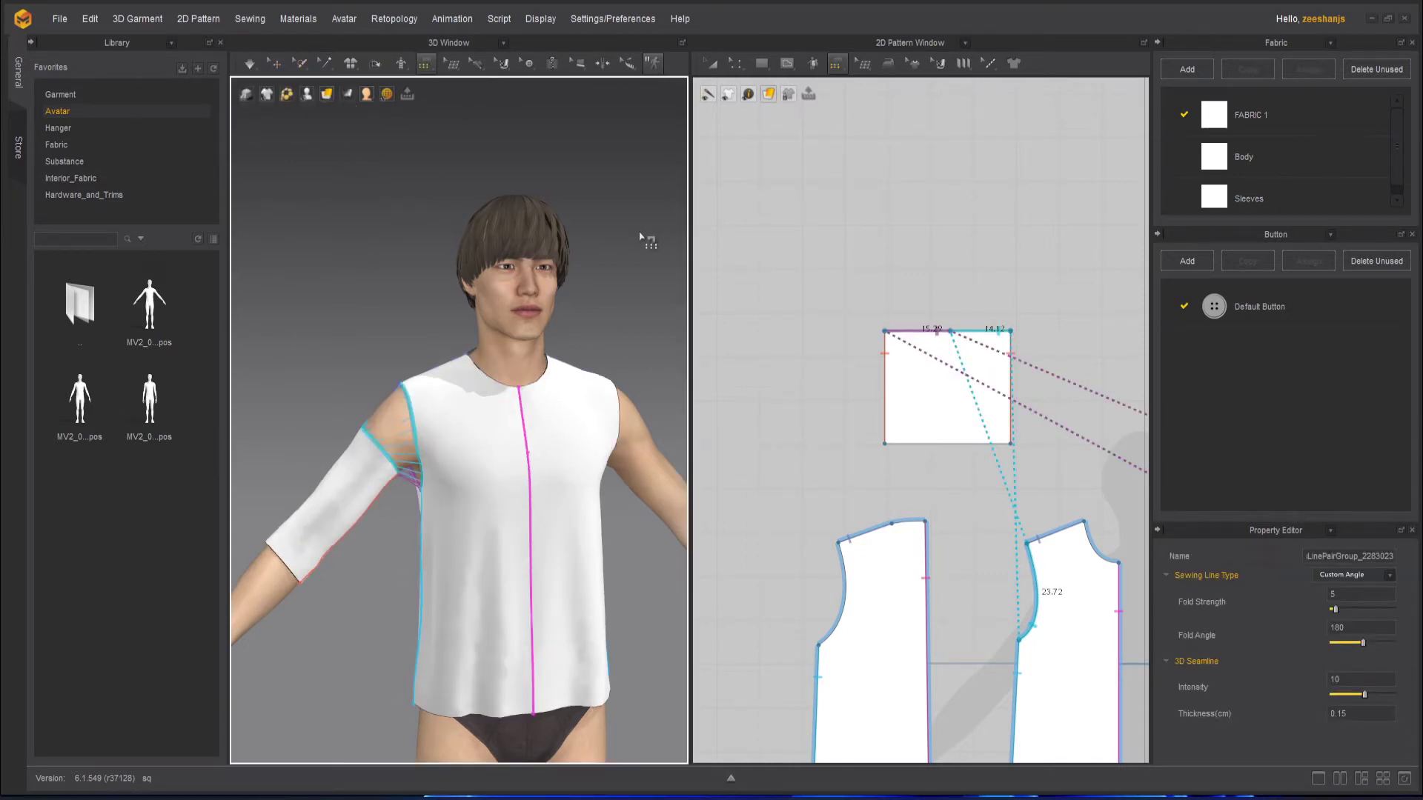
{"action": "left_click", "coordinate": [598, 234]}
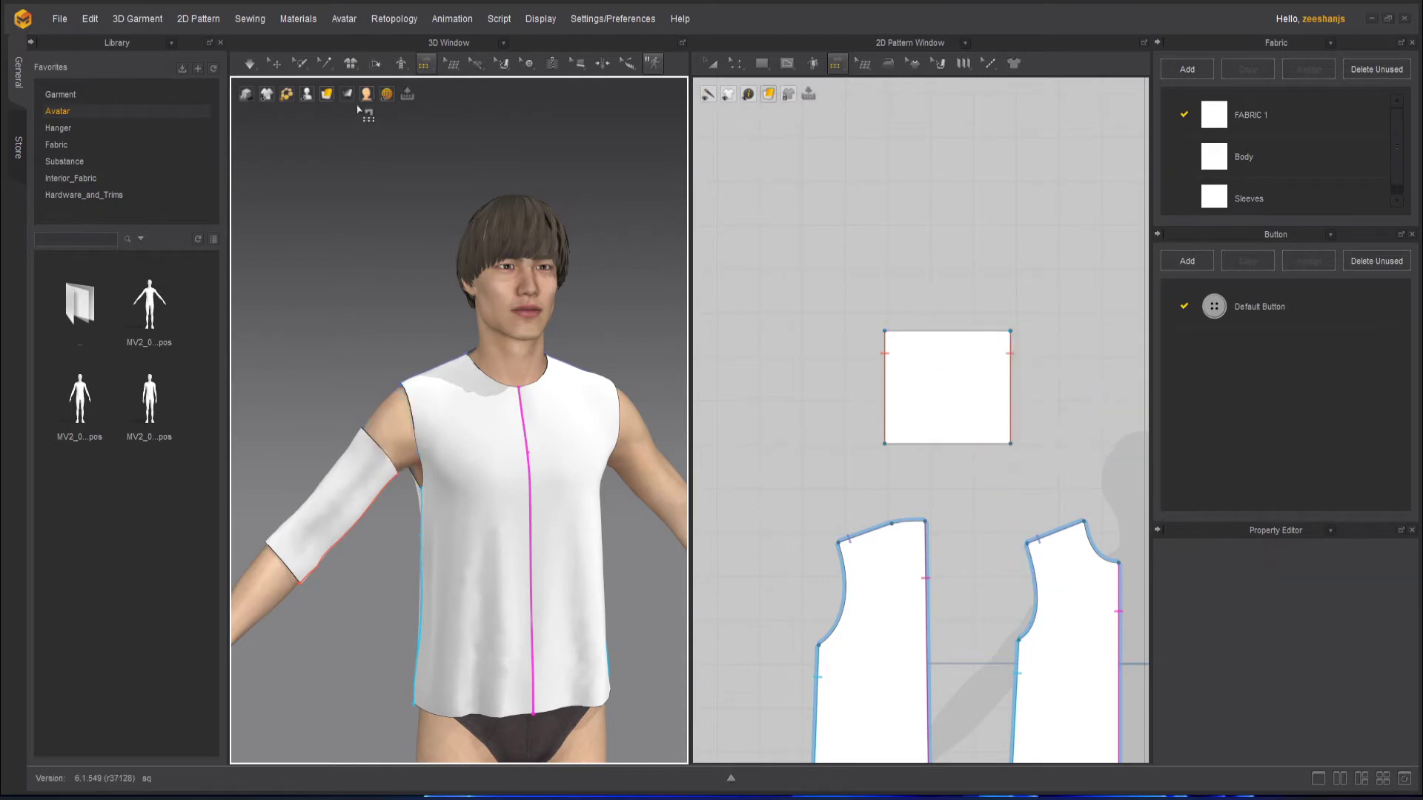
Step: Undo the sleeve's underarm seam and wrapping, back to the unsewn rectangular pattern
{"action": "key", "text": "ctrl+z"}
{"action": "key", "text": "ctrl+z"}
{"action": "key", "text": "ctrl+z"}
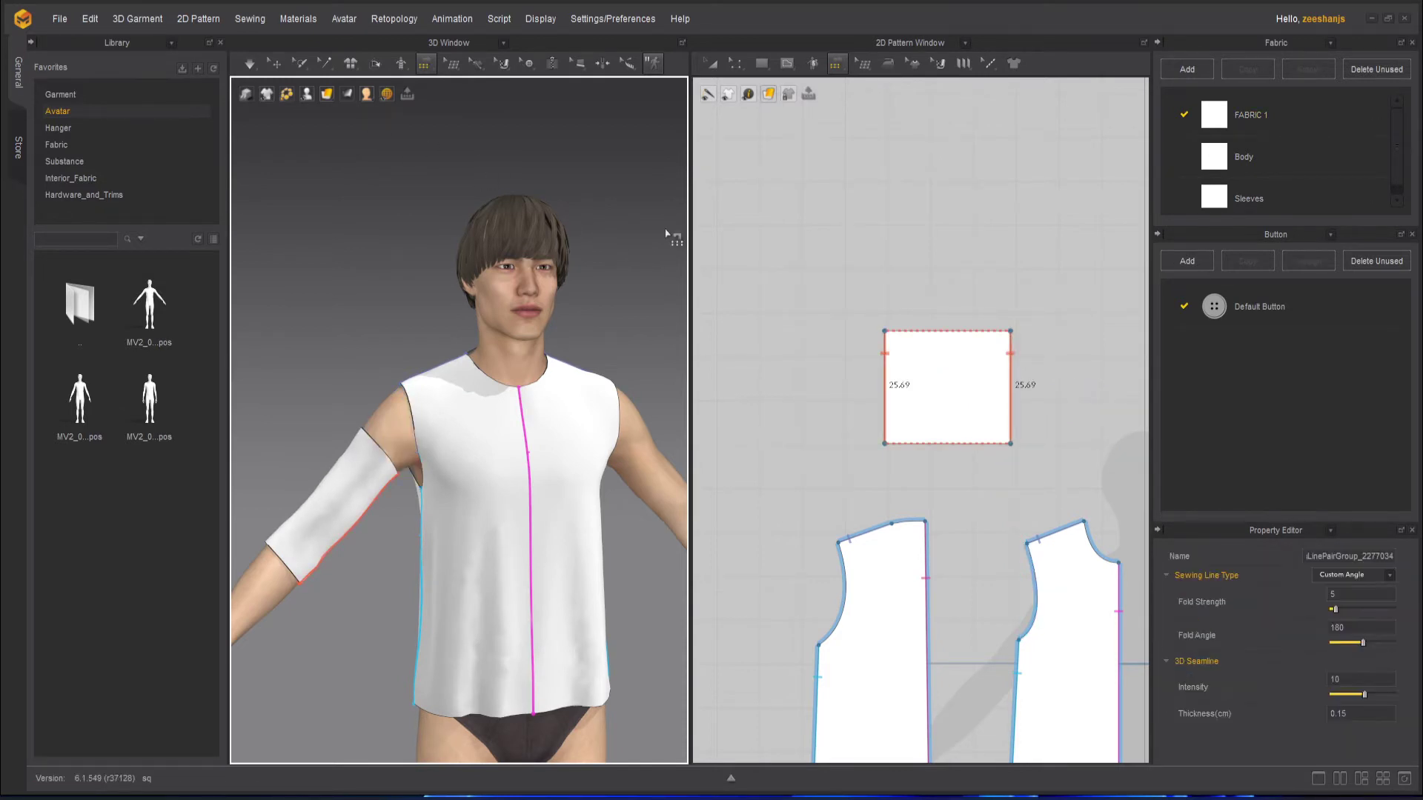
{"action": "key", "text": "ctrl+z"}
{"action": "key", "text": "ctrl+z"}
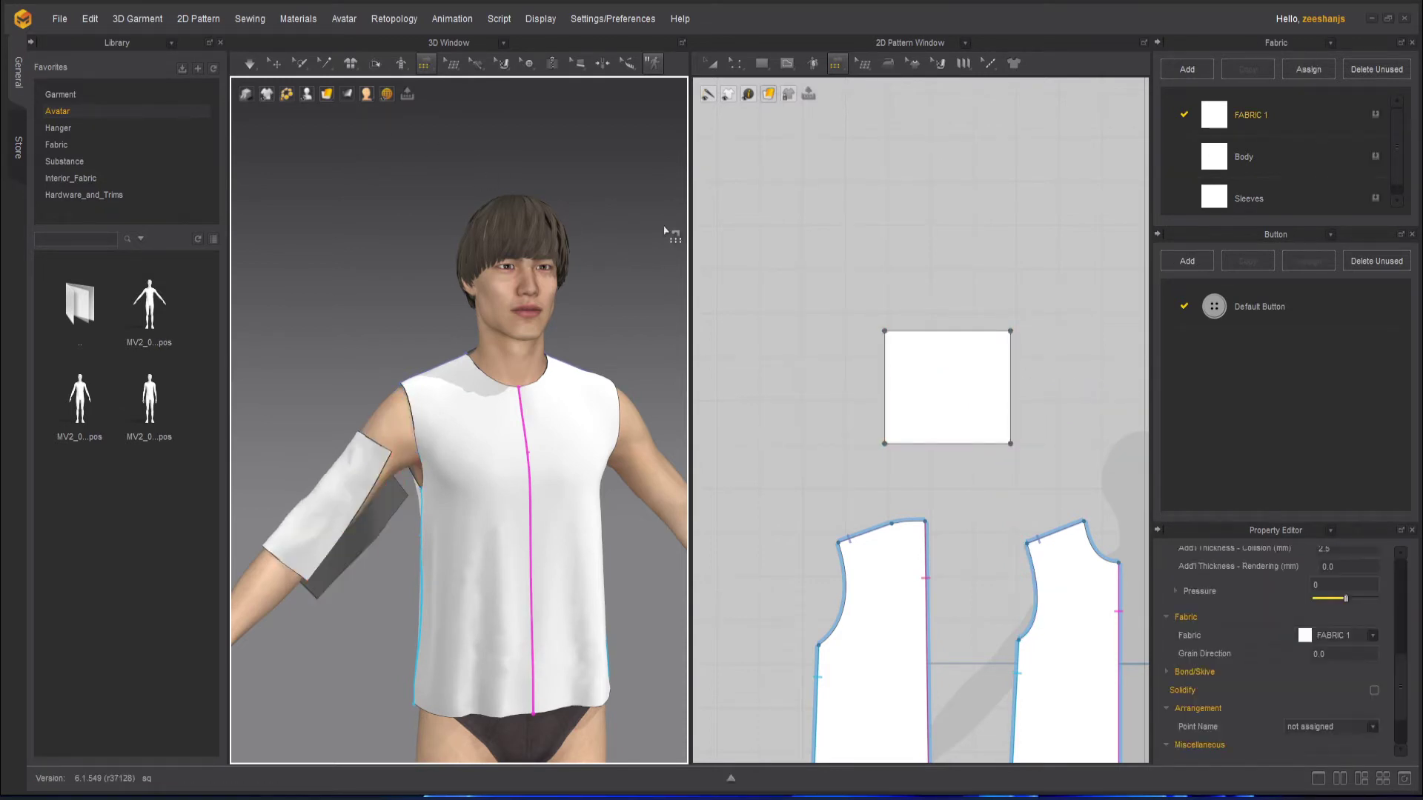
Step: Move the flat sleeve rectangle in 3D up and outward, clear of the avatar's right shoulder and arm
{"action": "right_click_drag", "start_coordinate": [397, 512], "coordinate": [452, 456]}
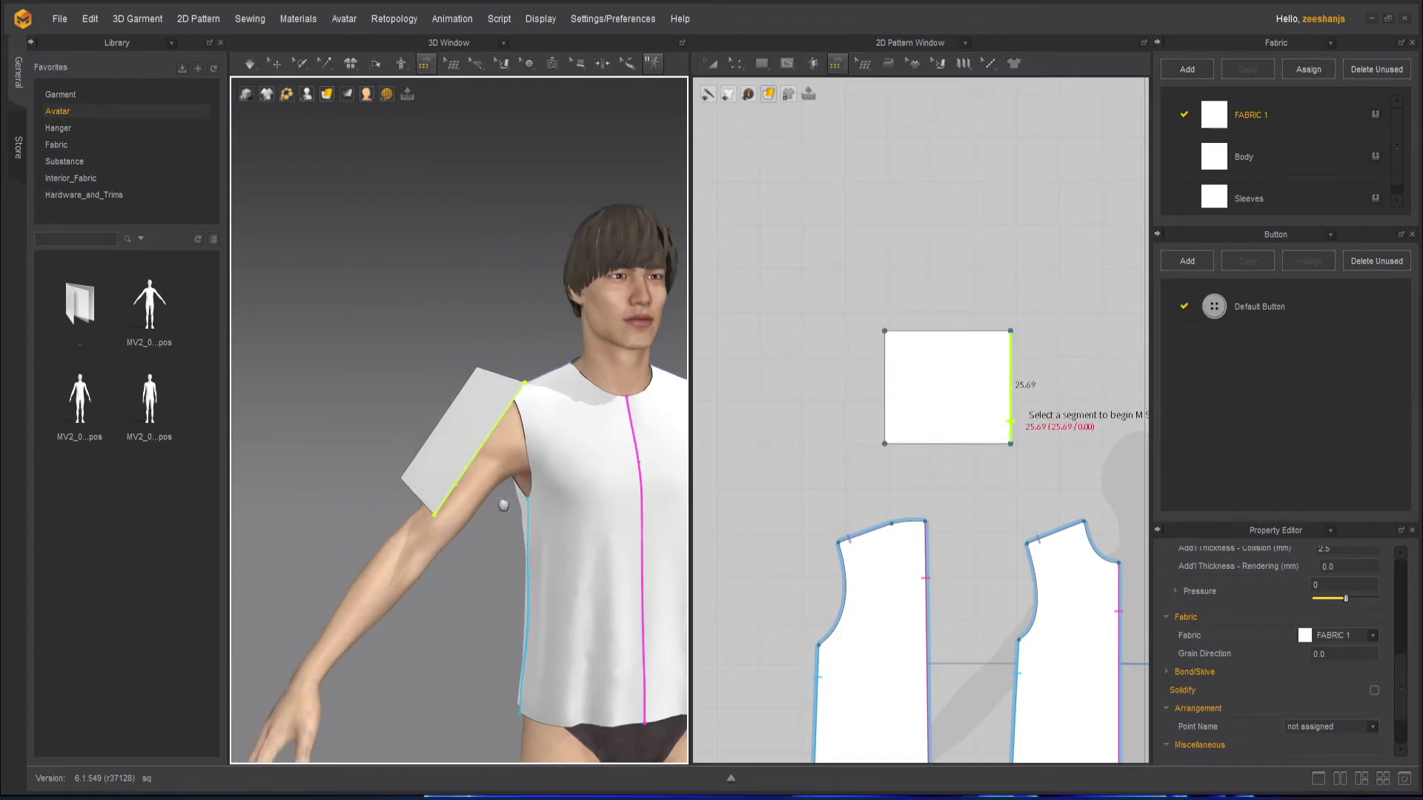
{"action": "left_click", "coordinate": [276, 64]}
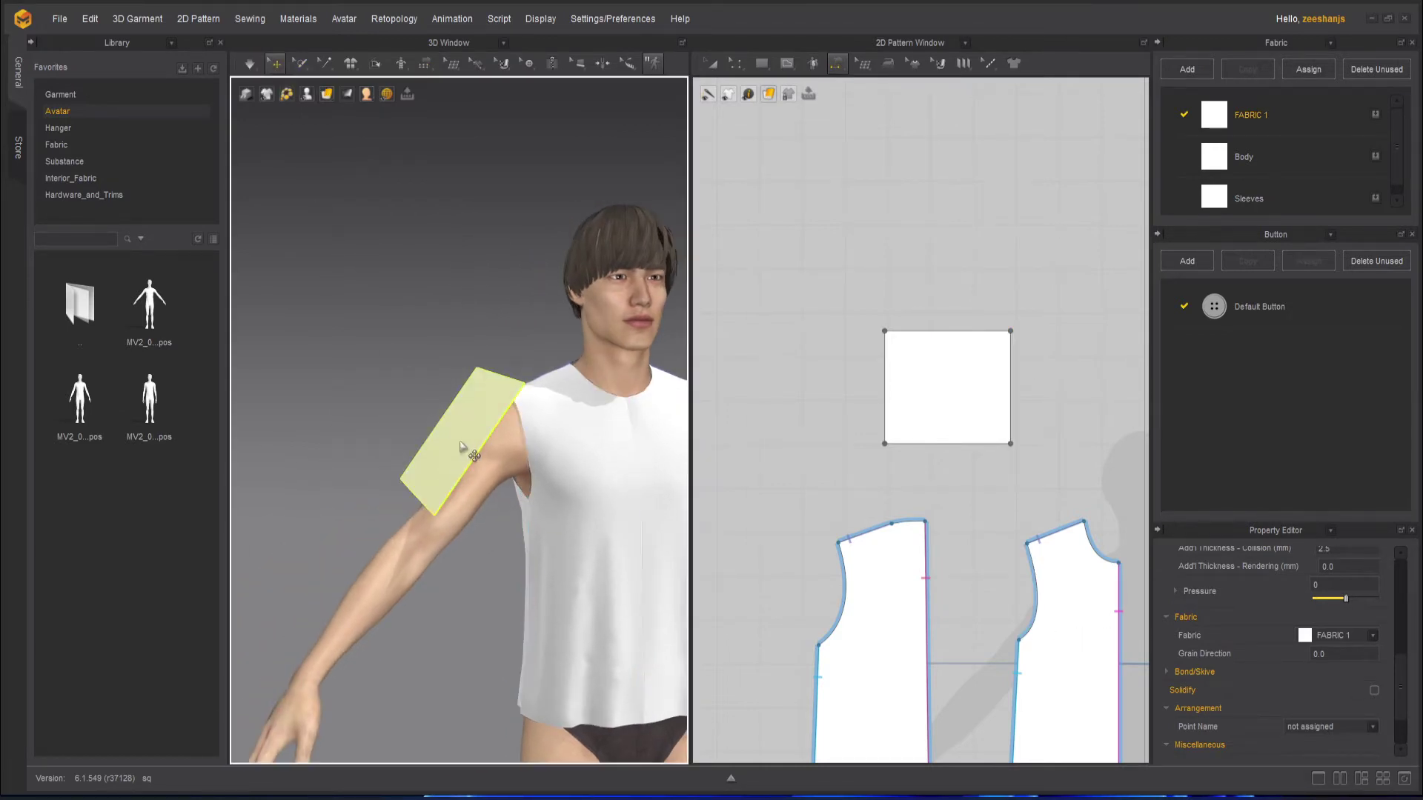
{"action": "left_click", "coordinate": [460, 445]}
{"action": "left_click_drag", "start_coordinate": [461, 409], "coordinate": [460, 324]}
{"action": "right_click_drag", "start_coordinate": [452, 462], "coordinate": [498, 480]}
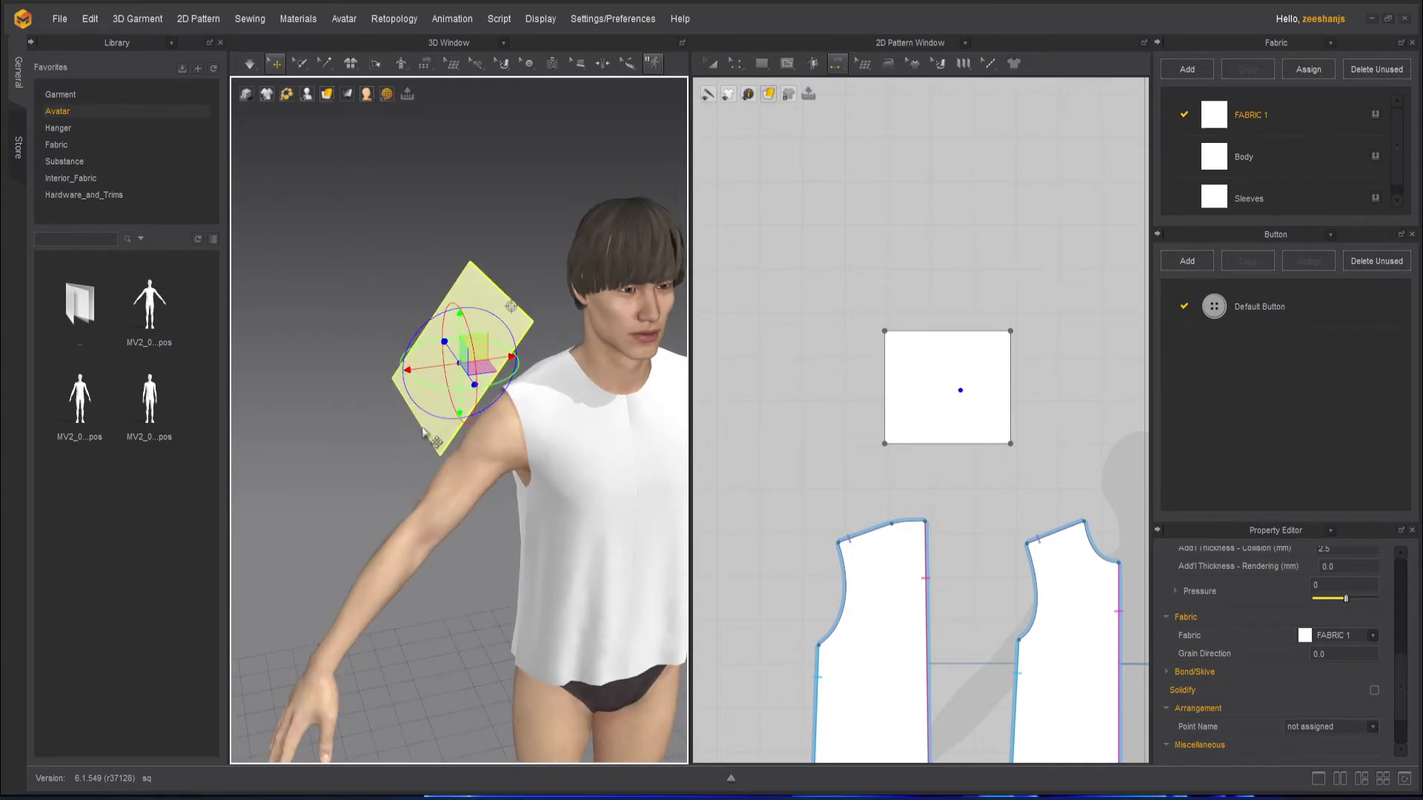
{"action": "left_click_drag", "start_coordinate": [506, 361], "coordinate": [444, 366]}
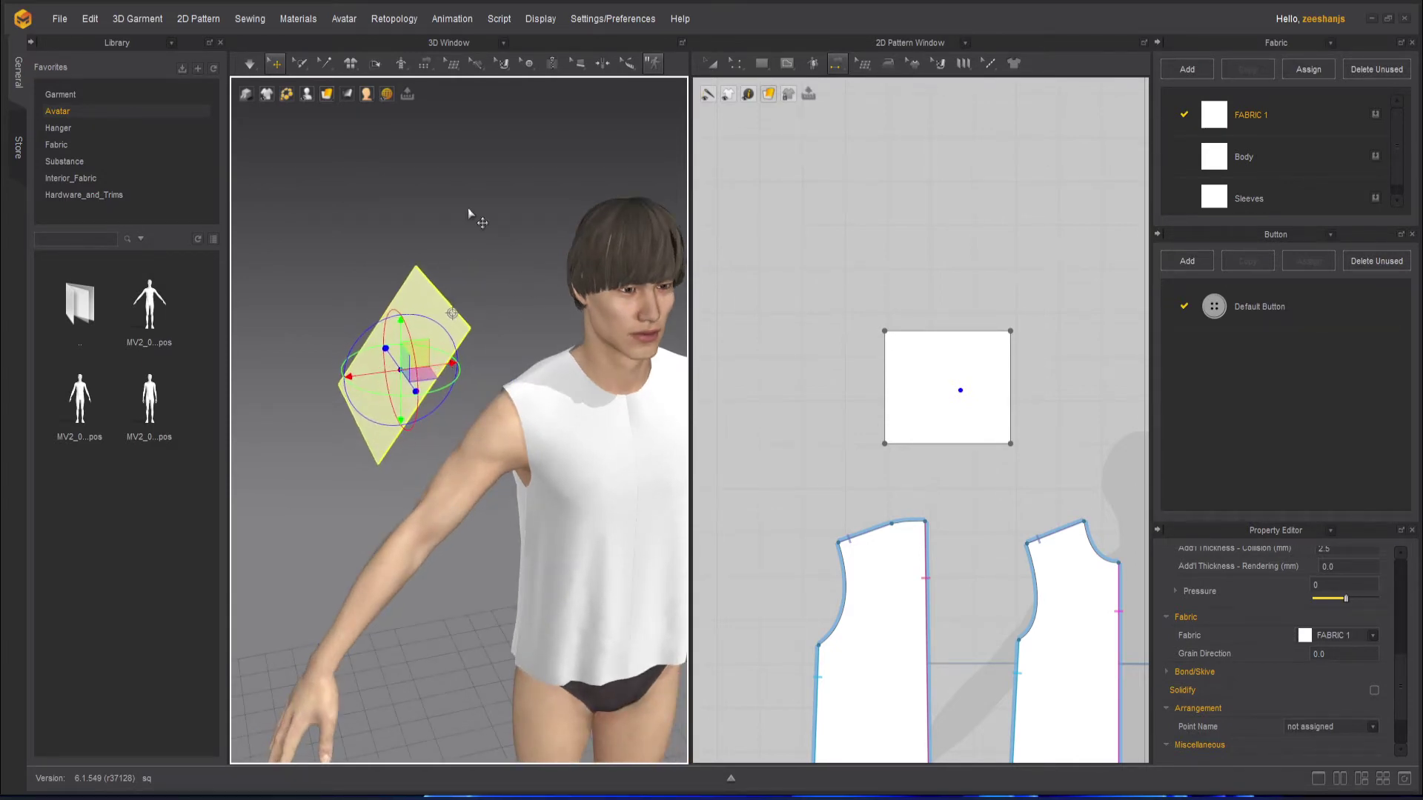
Step: Show the avatar's arrangement points and wrap the sleeve rectangle around the upper right arm at the outer arm point
{"action": "mouse_move", "coordinate": [307, 97]}
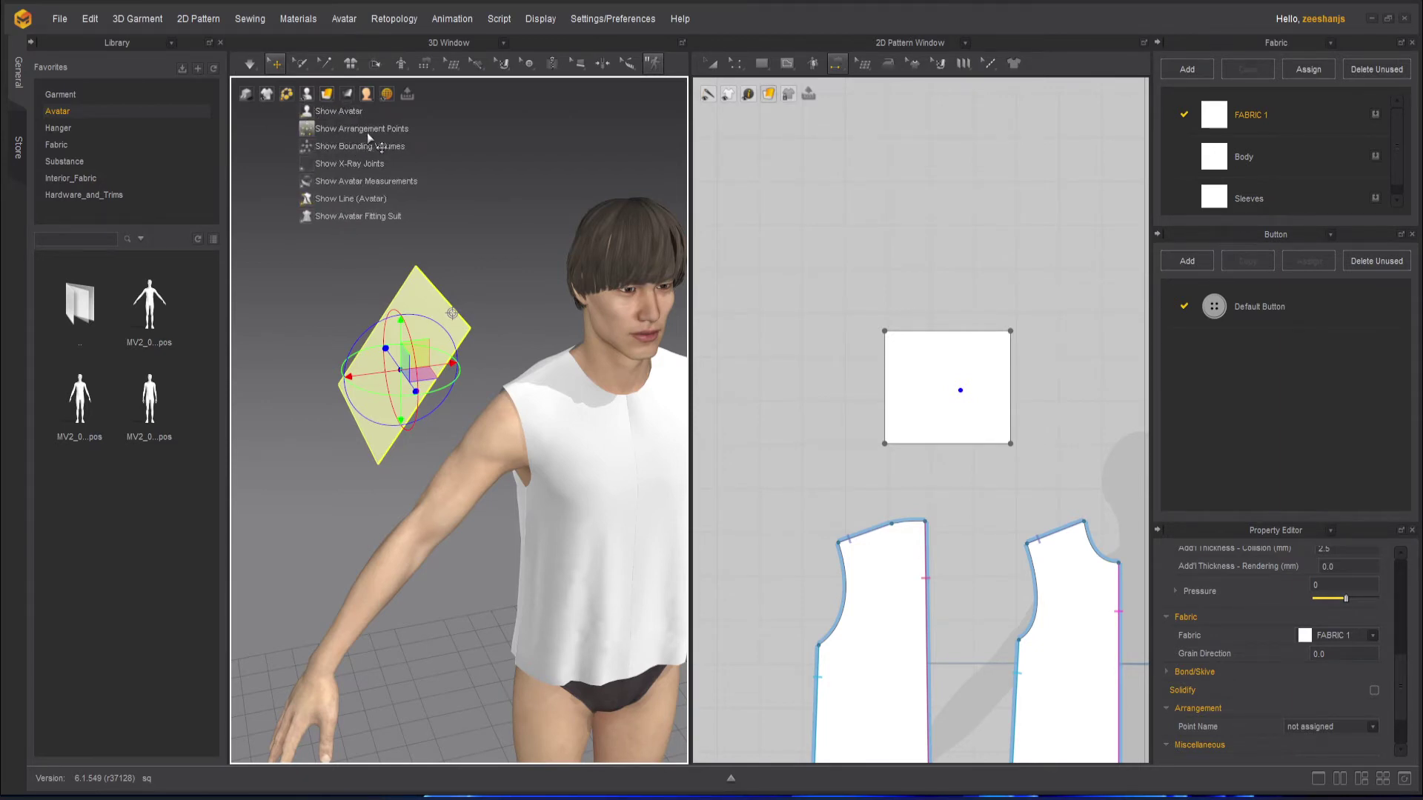
{"action": "left_click", "coordinate": [309, 131]}
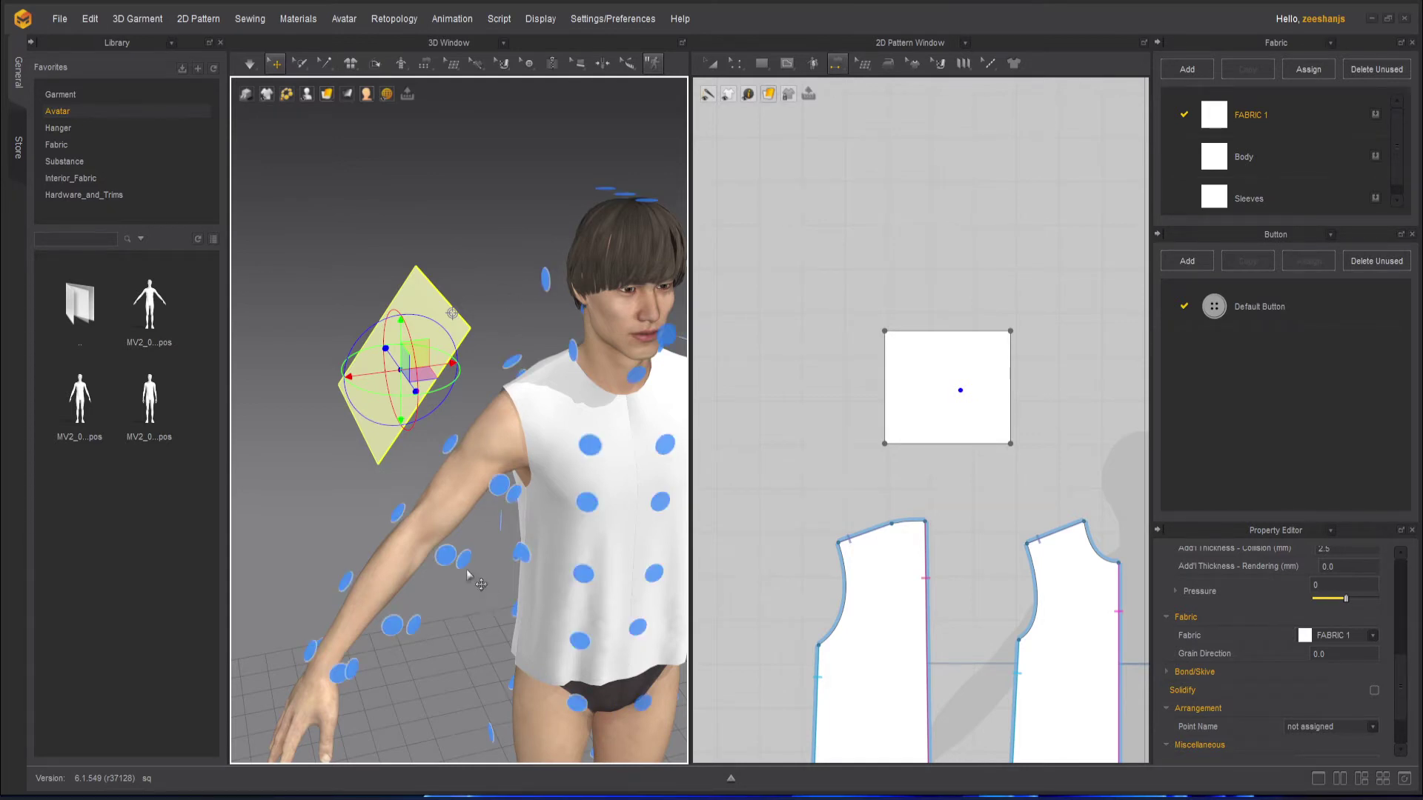
{"action": "right_click_drag", "start_coordinate": [467, 570], "coordinate": [461, 538]}
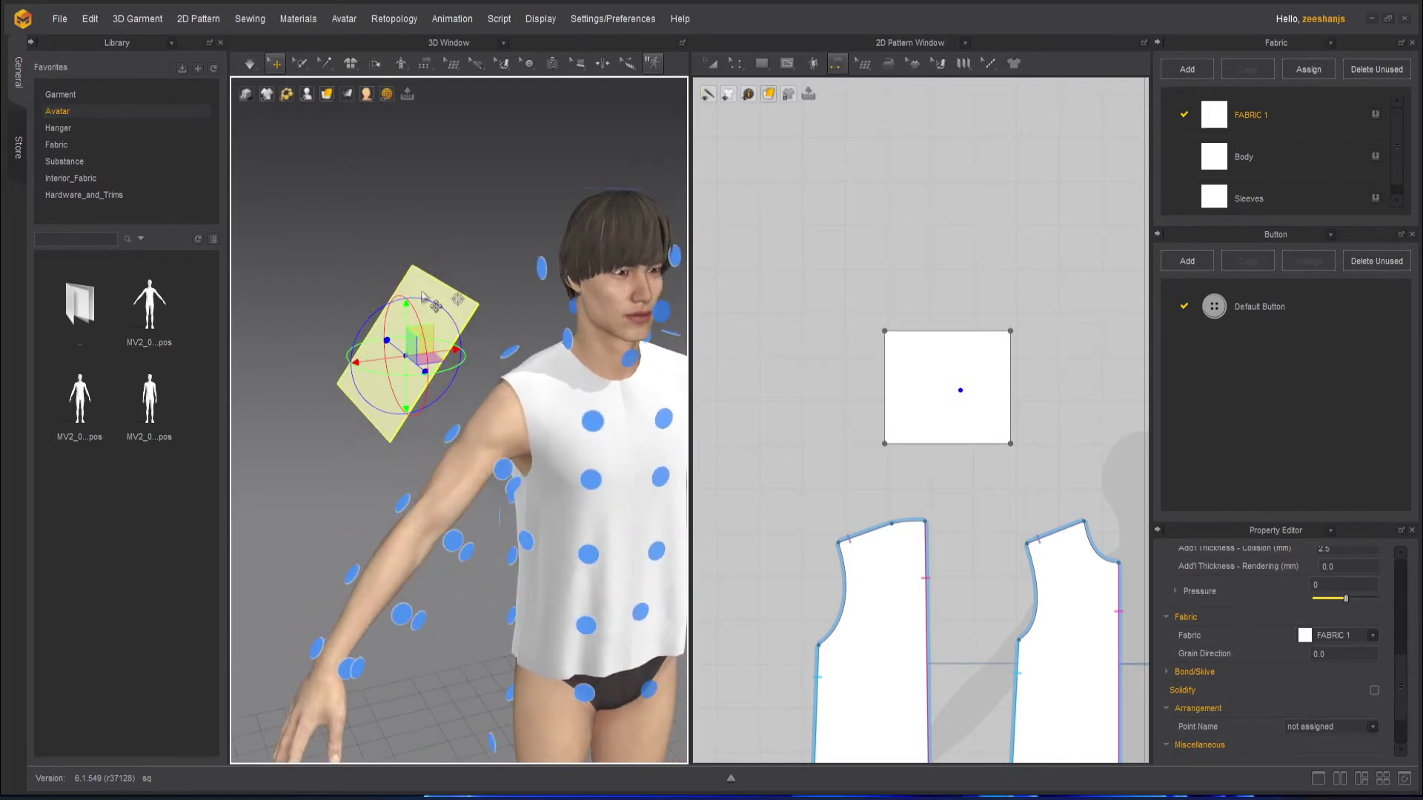
{"action": "left_click", "coordinate": [422, 290]}
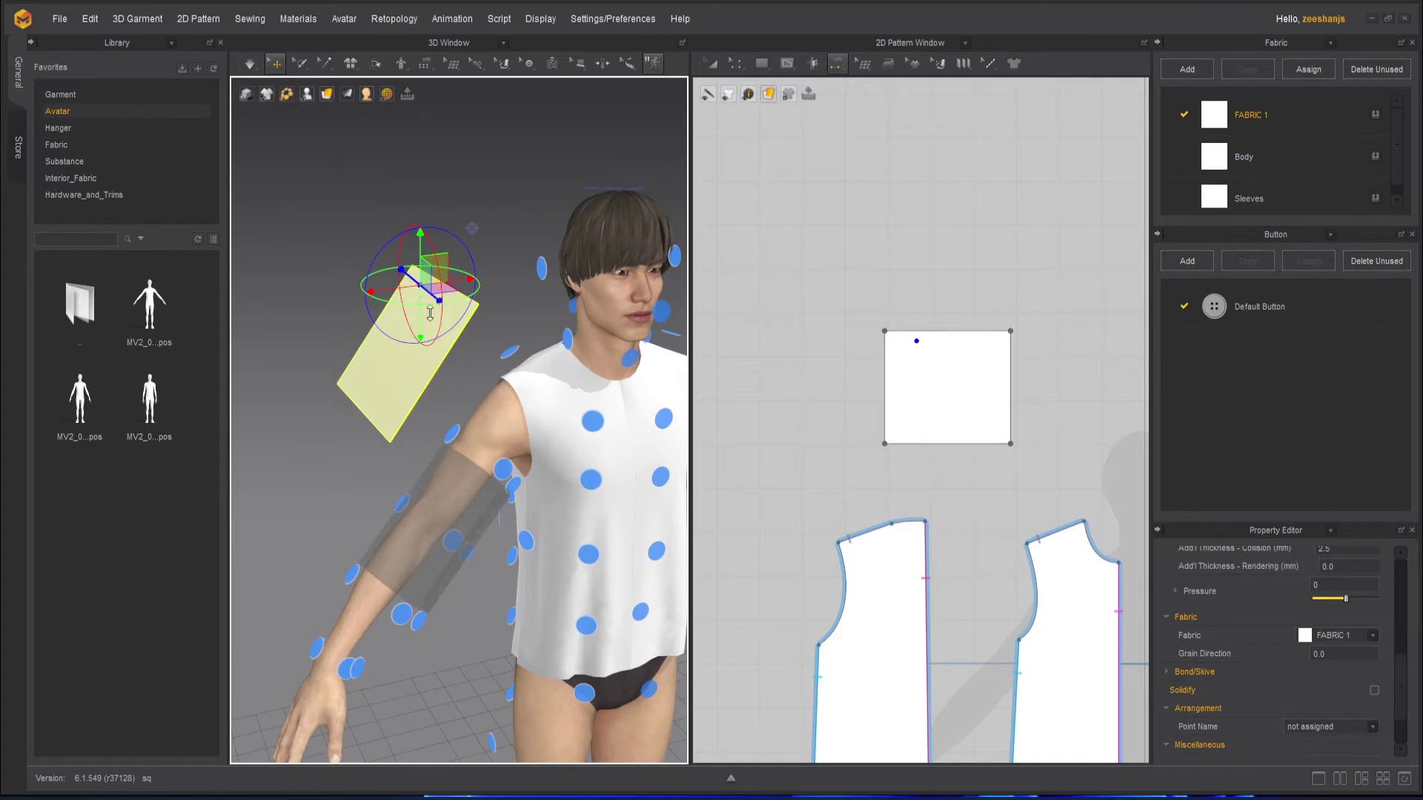
{"action": "left_click", "coordinate": [448, 438]}
{"action": "right_click_drag", "start_coordinate": [448, 438], "coordinate": [510, 568]}
{"action": "left_click", "coordinate": [456, 634]}
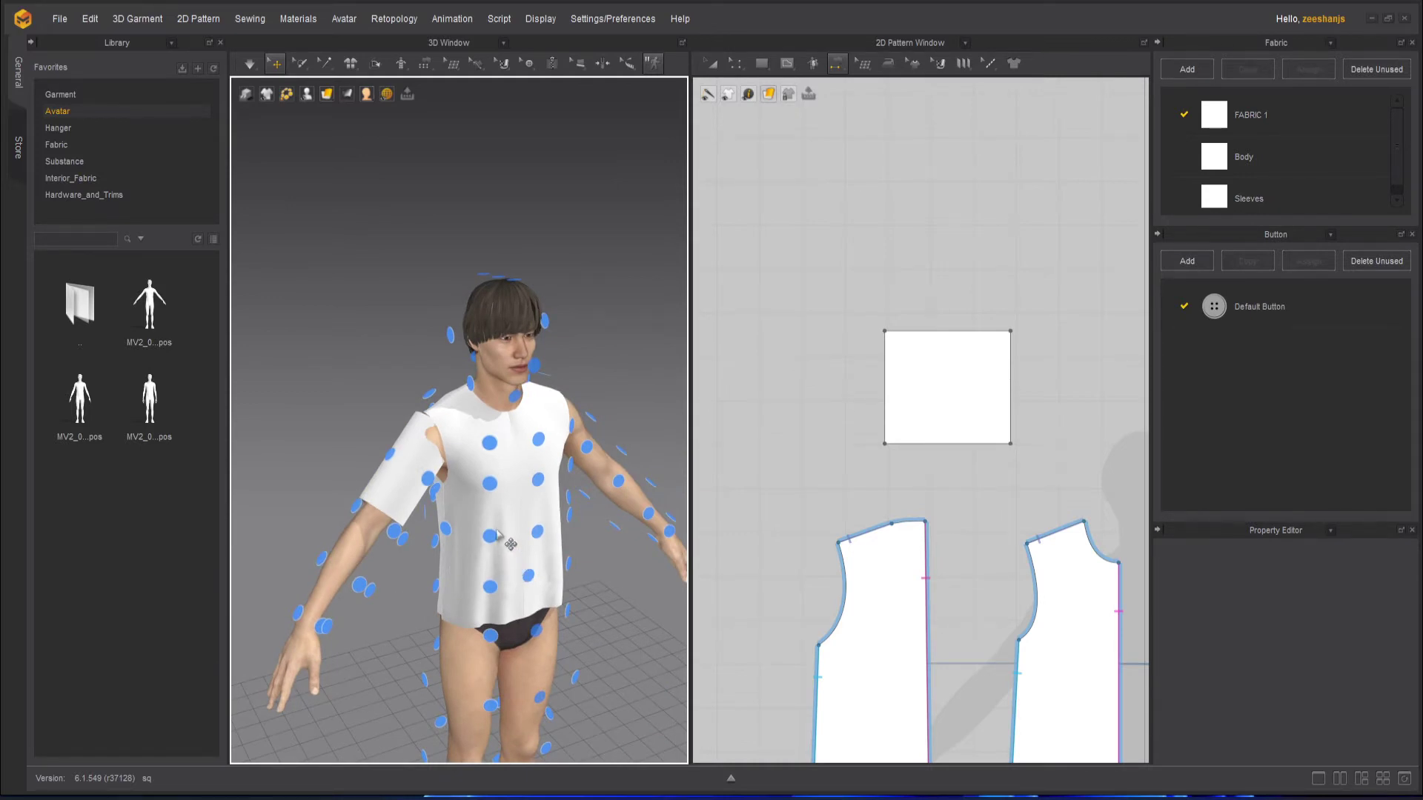
Step: Hide the arrangement points and undo the sleeve rectangle's placement around the arm
{"action": "key", "text": "shift+f"}
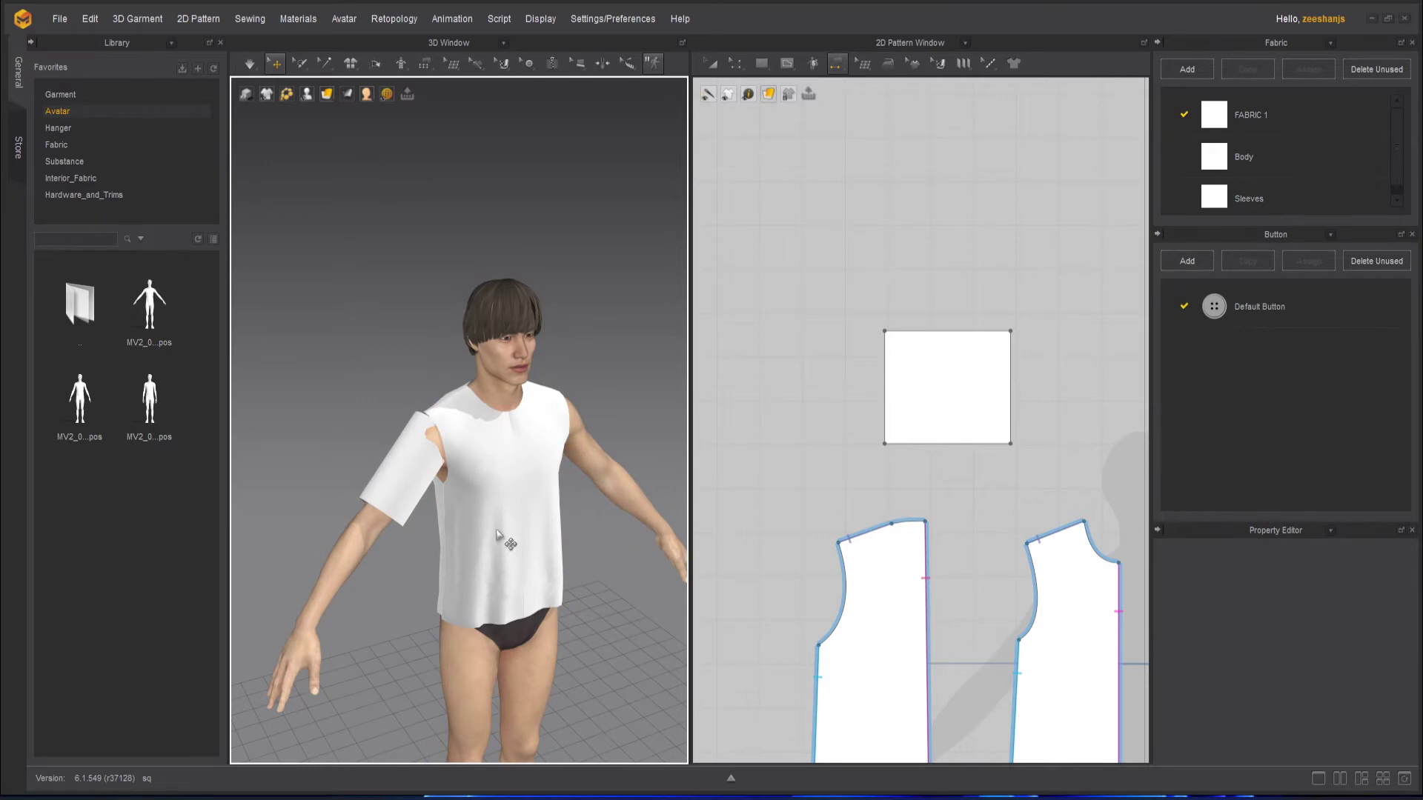
{"action": "key", "text": "ctrl+z"}
{"action": "key", "text": "ctrl+z"}
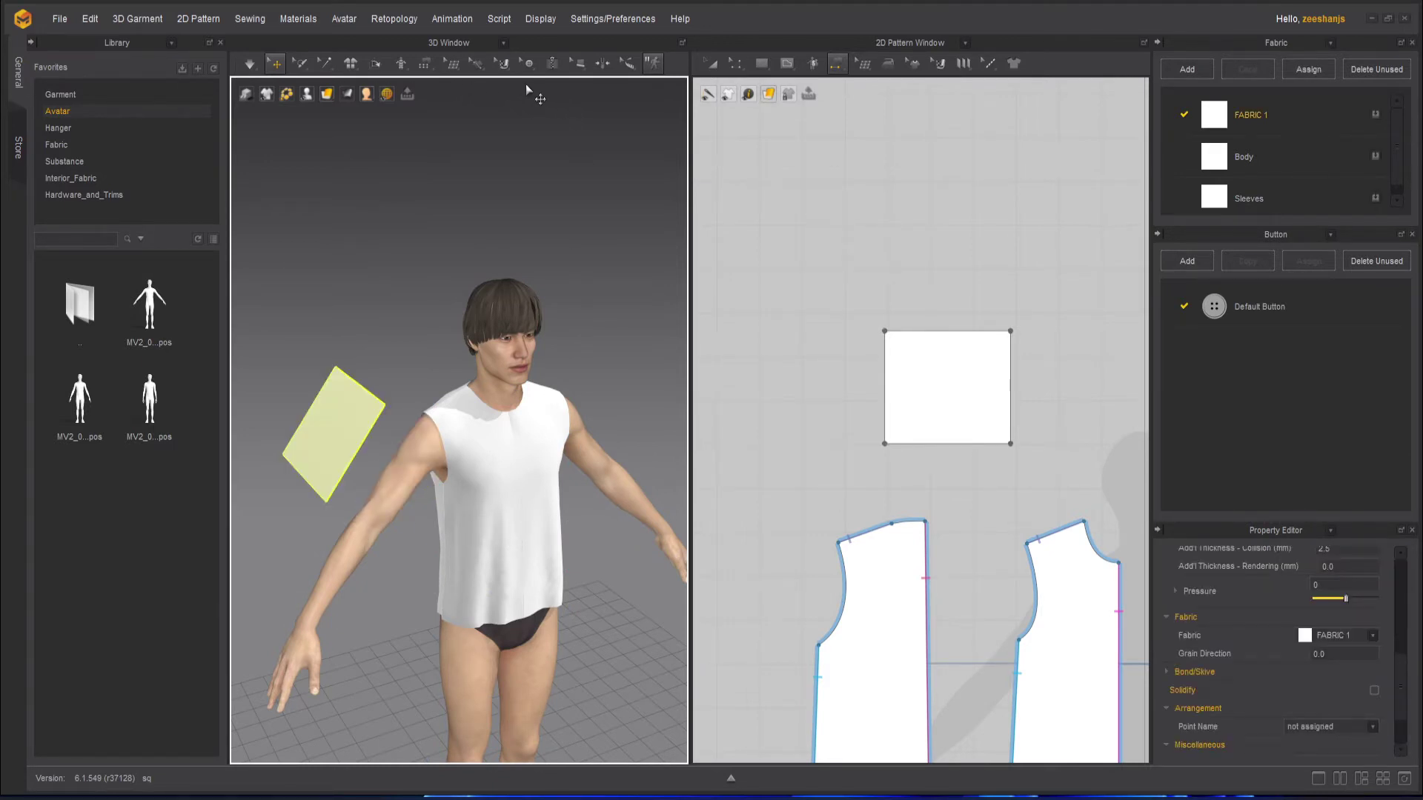
Step: Reset the 3D arrangement of all patterns and shift the front panel on the avatar's left side outward
{"action": "left_click", "coordinate": [348, 94]}
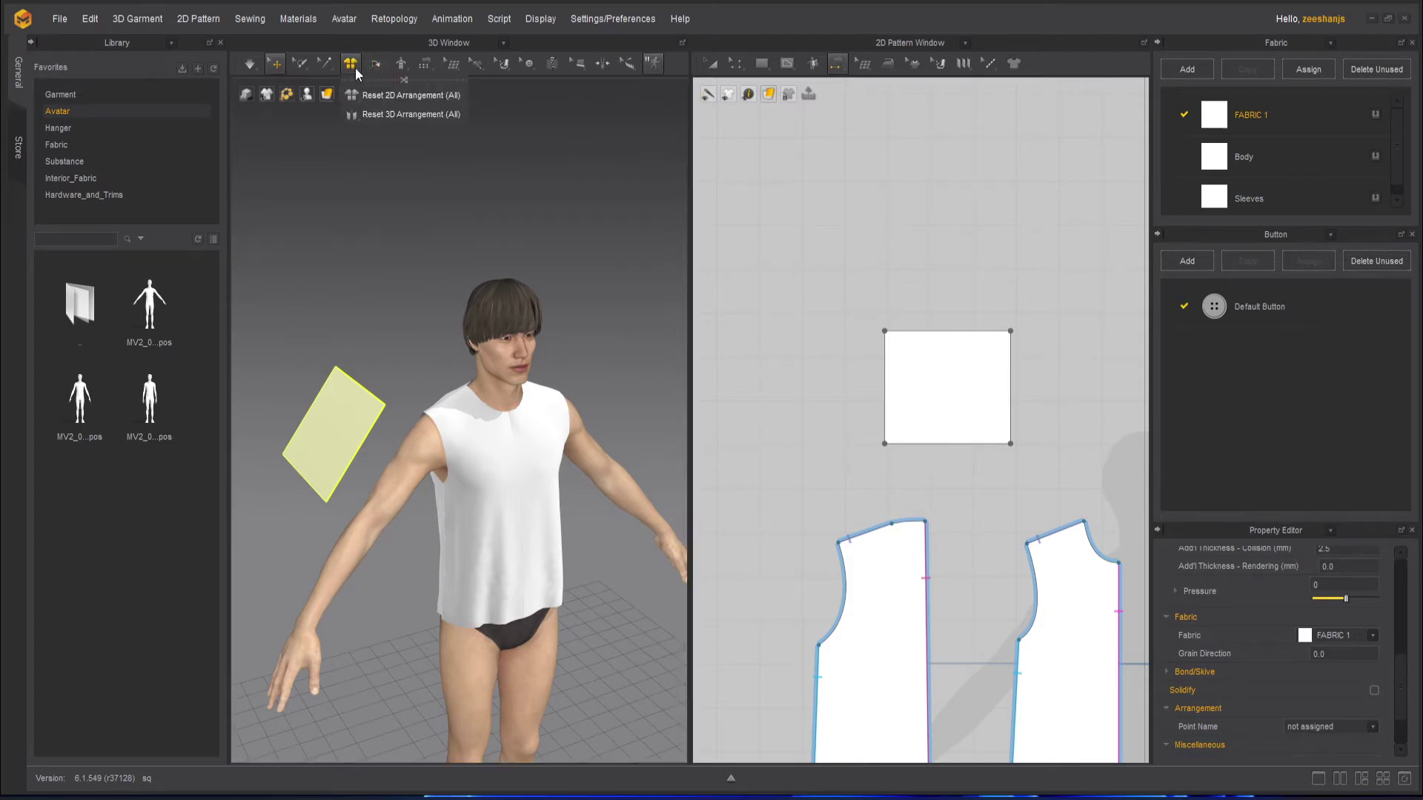
{"action": "left_click", "coordinate": [386, 114]}
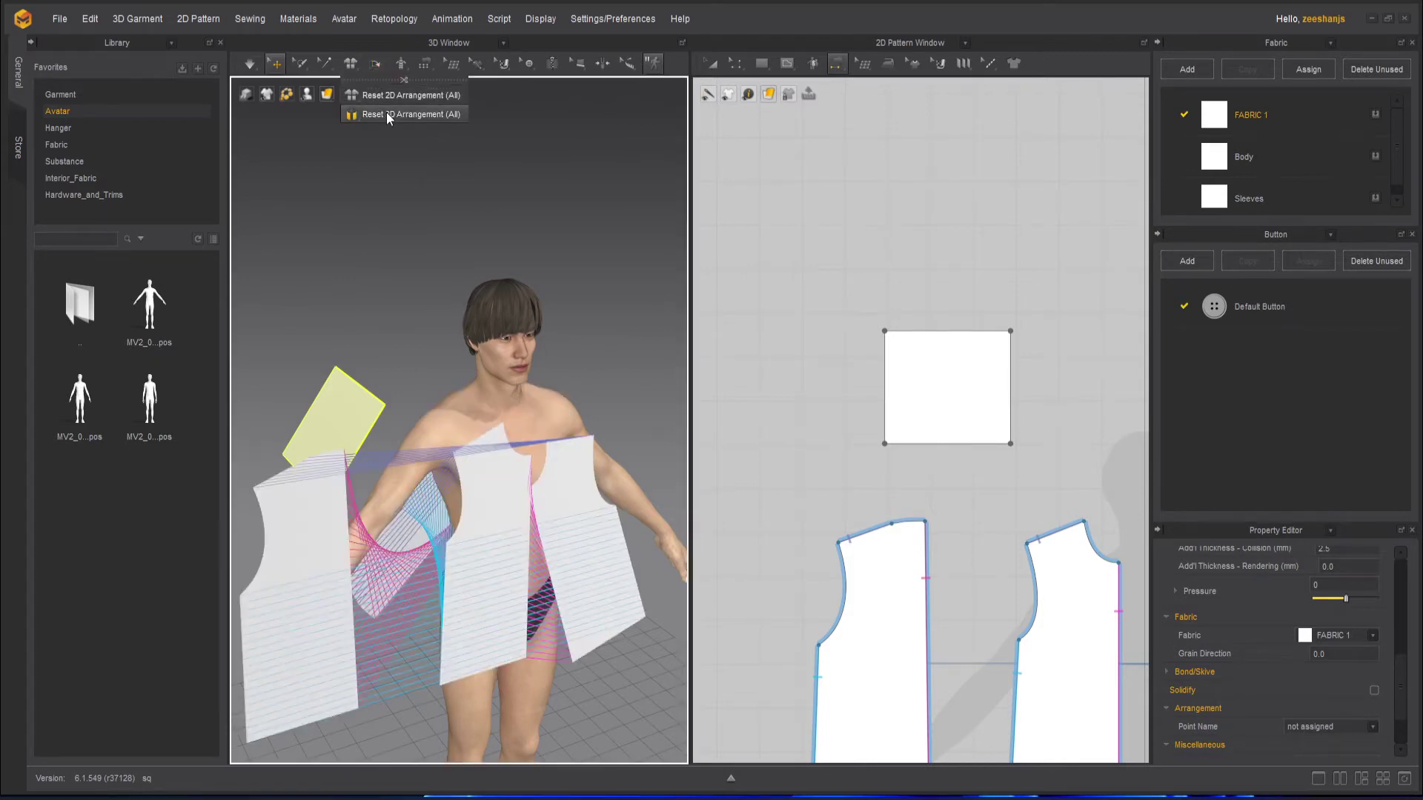
{"action": "right_click_drag", "start_coordinate": [487, 334], "coordinate": [518, 333]}
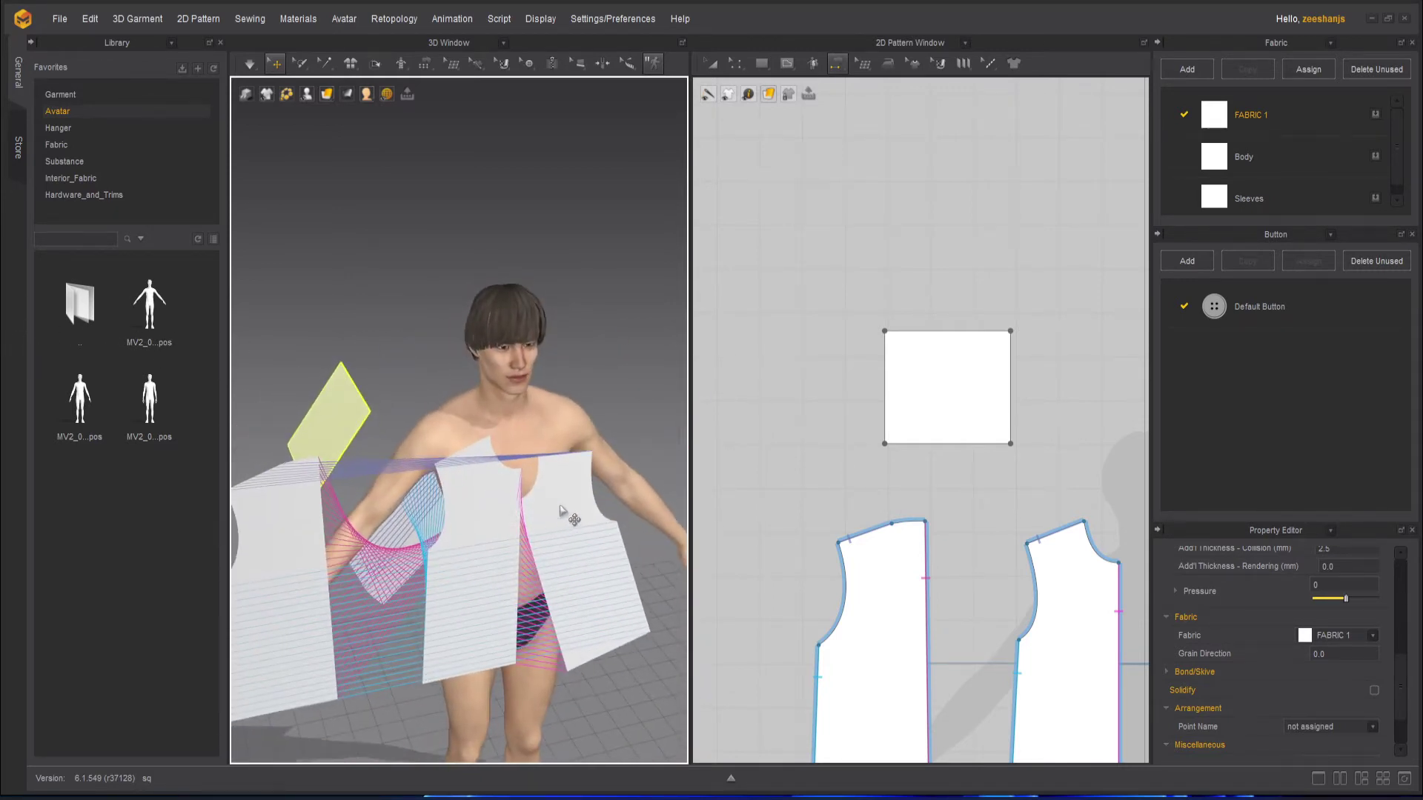
{"action": "left_click", "coordinate": [594, 532]}
{"action": "left_click_drag", "start_coordinate": [567, 478], "coordinate": [637, 469]}
Step: Flip the tilted panel behind the avatar horizontally
{"action": "right_click_drag", "start_coordinate": [638, 469], "coordinate": [371, 501]}
{"action": "left_click", "coordinate": [371, 501]}
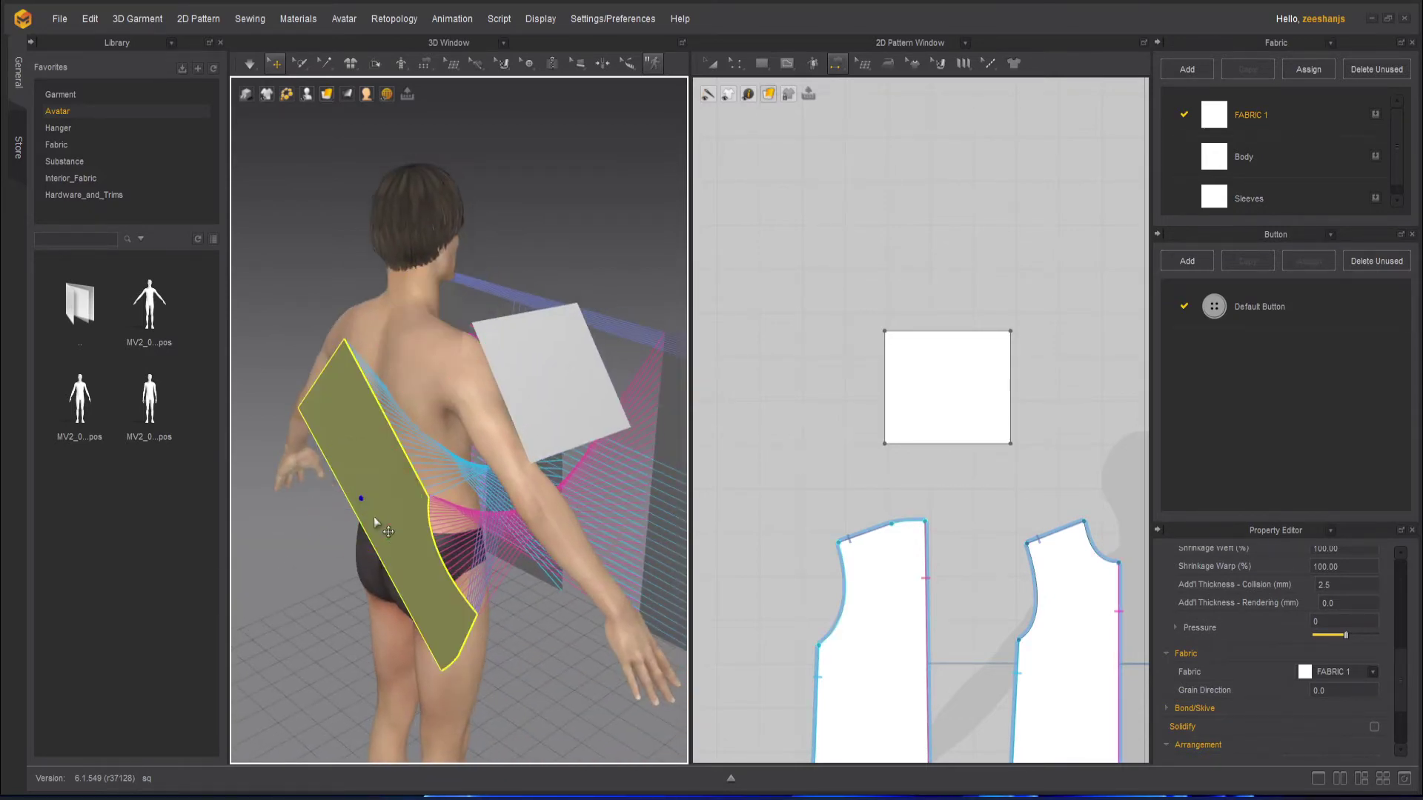
{"action": "right_click", "coordinate": [380, 496]}
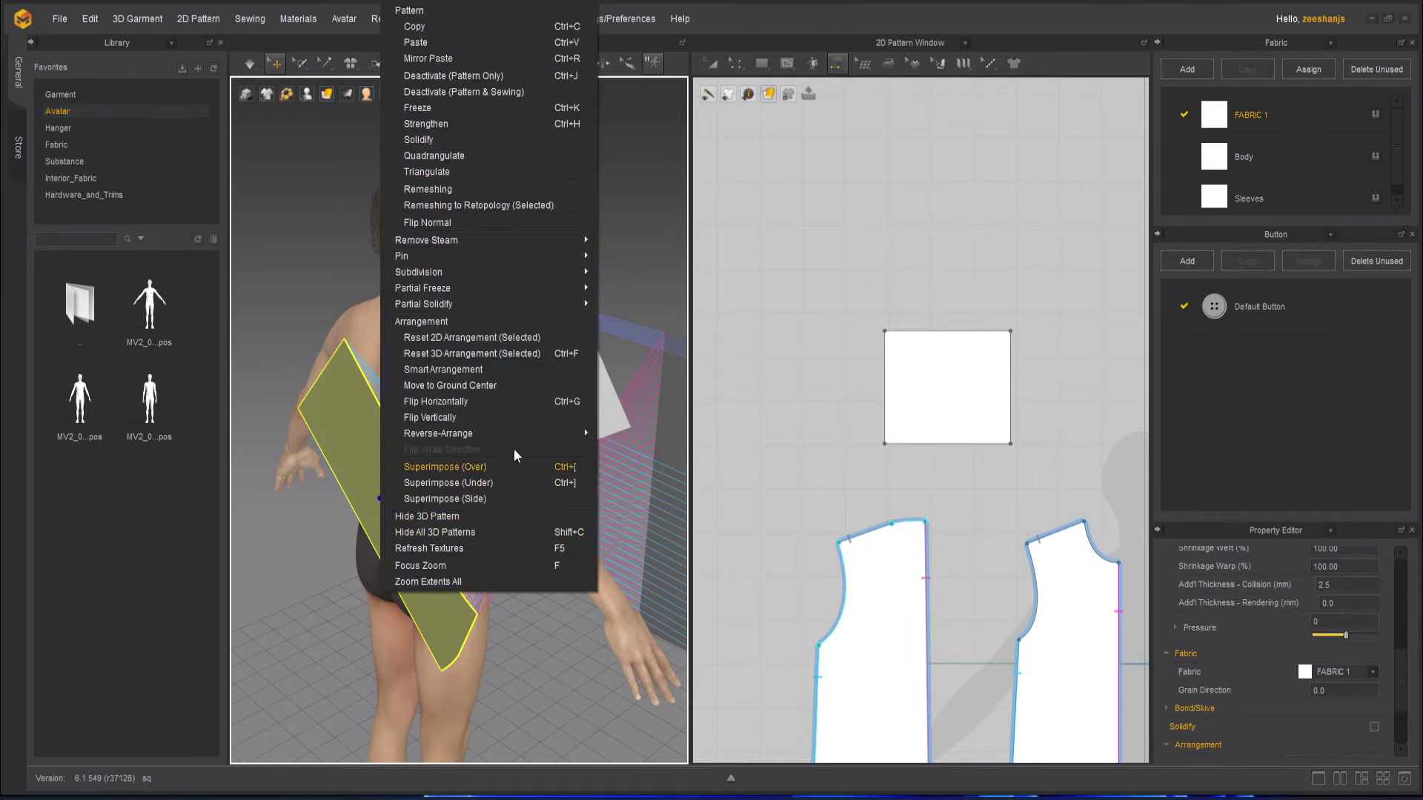
{"action": "left_click", "coordinate": [491, 403]}
Step: Rotate the flipped panel and reposition it behind the avatar's back
{"action": "left_click", "coordinate": [429, 454]}
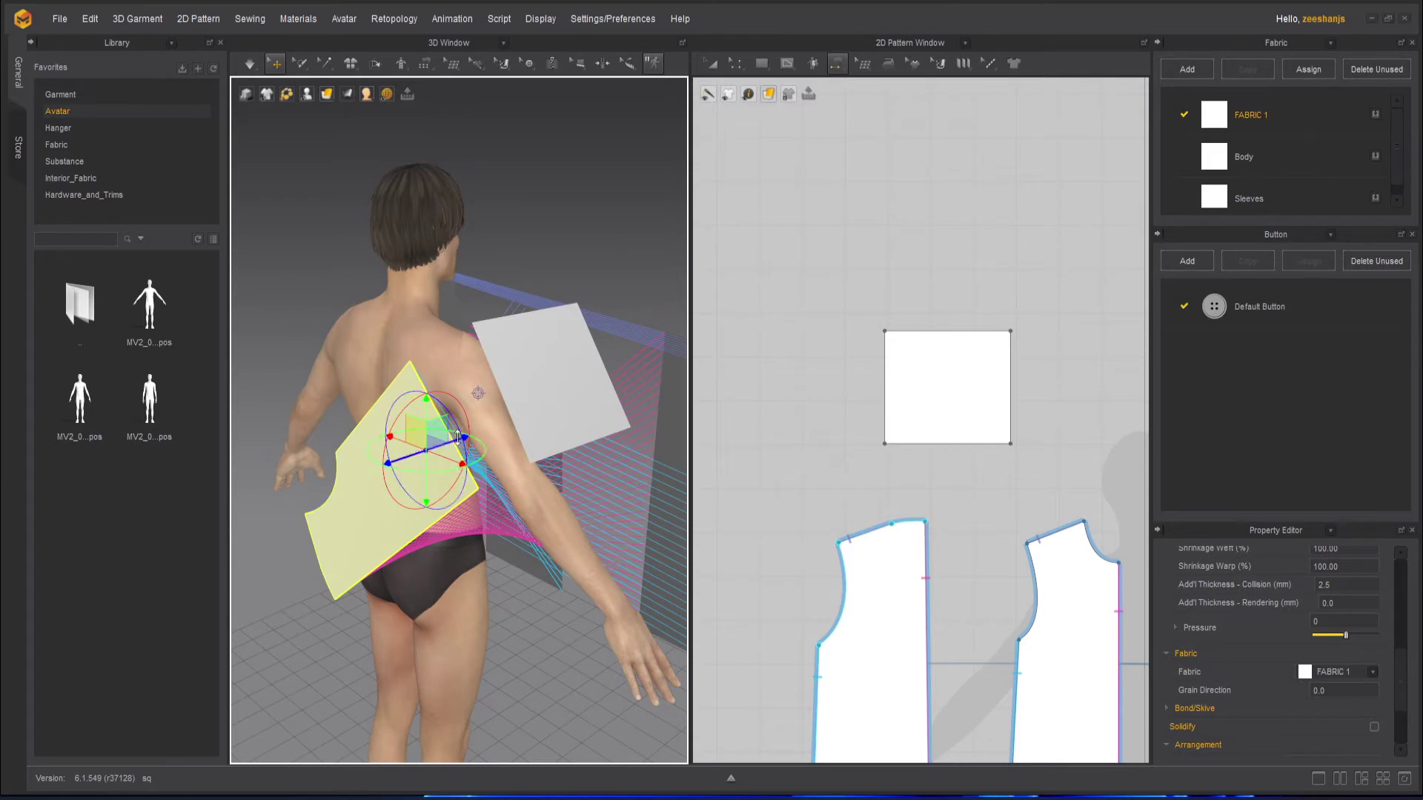
{"action": "left_click_drag", "start_coordinate": [453, 415], "coordinate": [402, 750]}
{"action": "left_click_drag", "start_coordinate": [419, 415], "coordinate": [445, 634]}
Step: Flip the back panel on the avatar's right side horizontally
{"action": "right_click_drag", "start_coordinate": [568, 553], "coordinate": [439, 511]}
{"action": "scroll", "coordinate": [404, 499], "scroll_direction": "down", "scroll_amount": 5}
{"action": "scroll", "coordinate": [371, 473], "scroll_direction": "up", "scroll_amount": 2}
{"action": "left_click", "coordinate": [355, 458]}
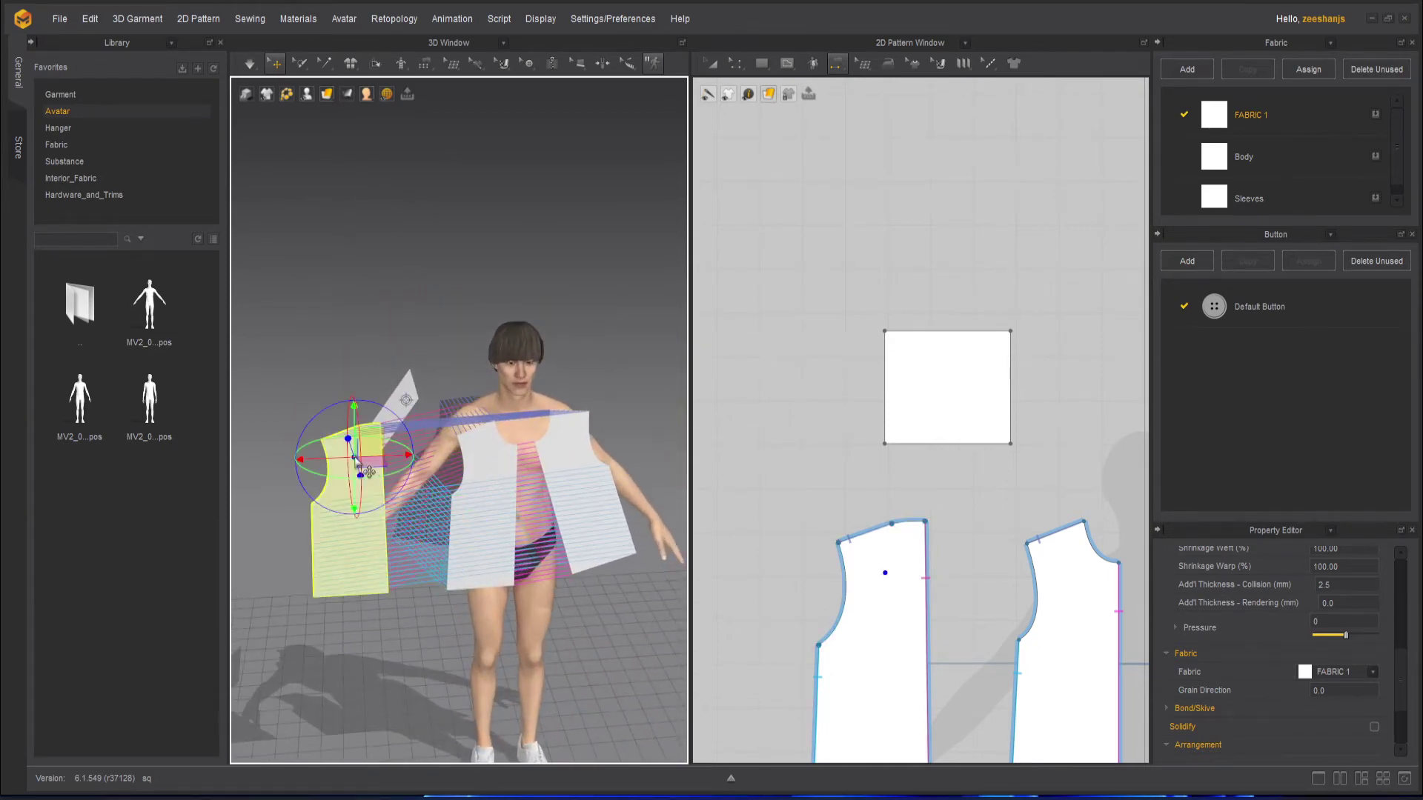
{"action": "right_click", "coordinate": [369, 534]}
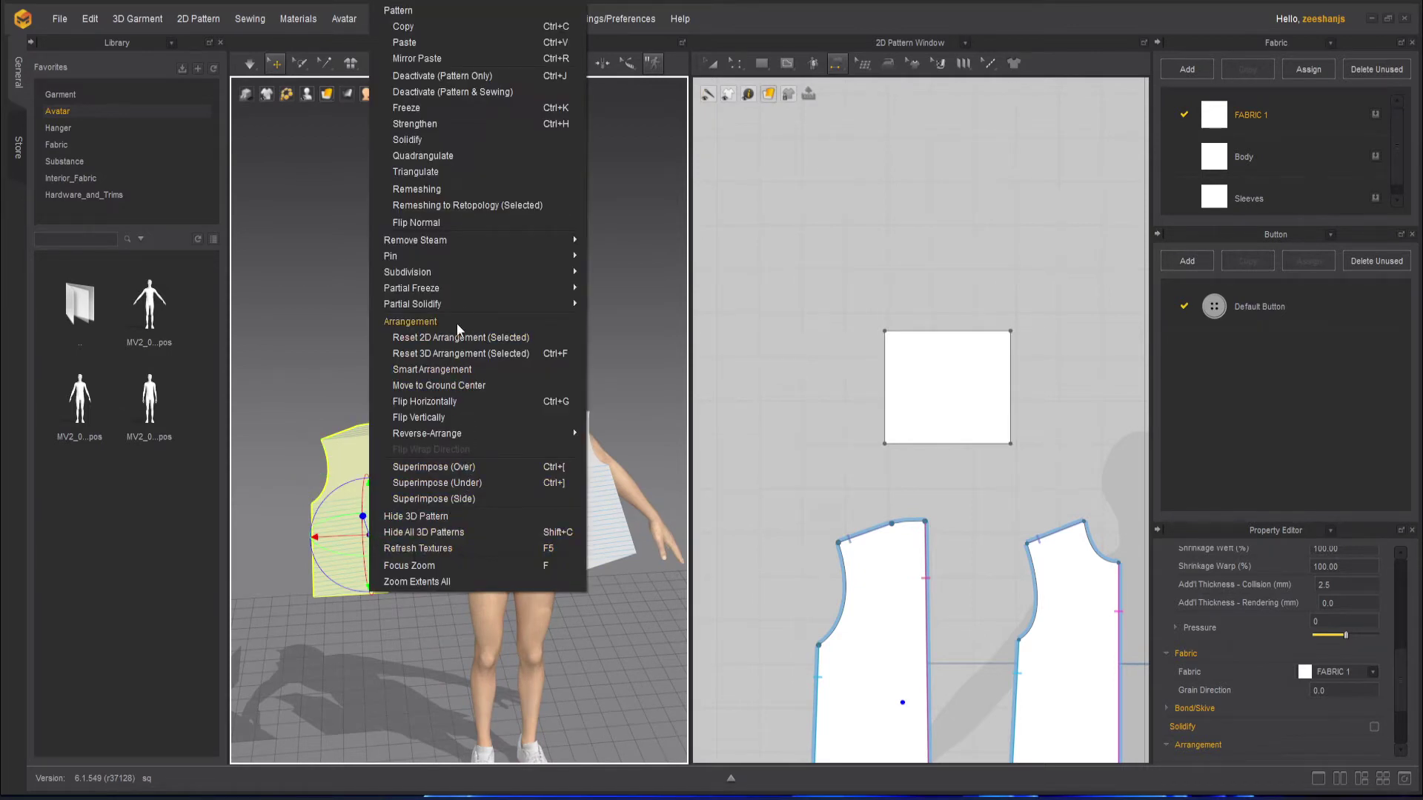
{"action": "mouse_move", "coordinate": [481, 272]}
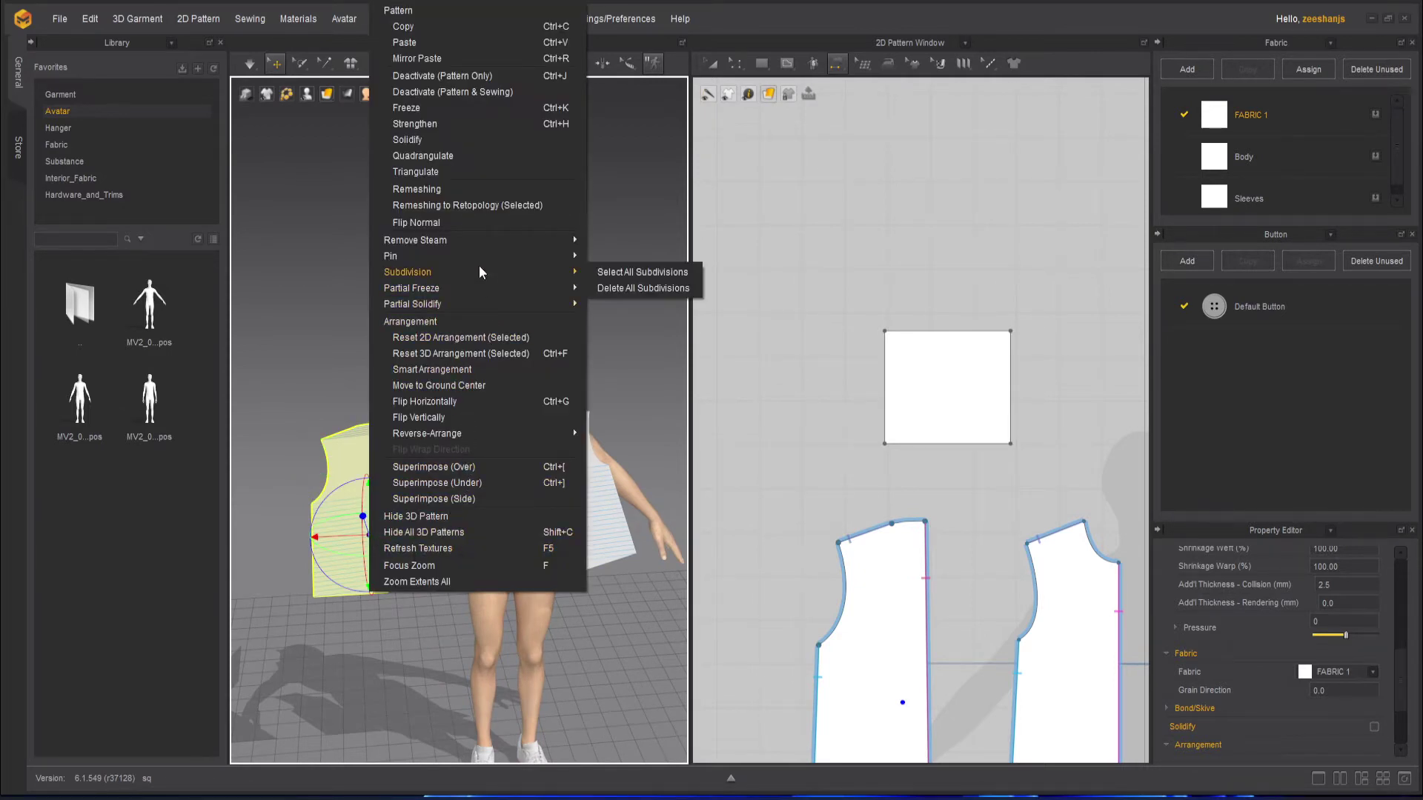
{"action": "left_click", "coordinate": [461, 402]}
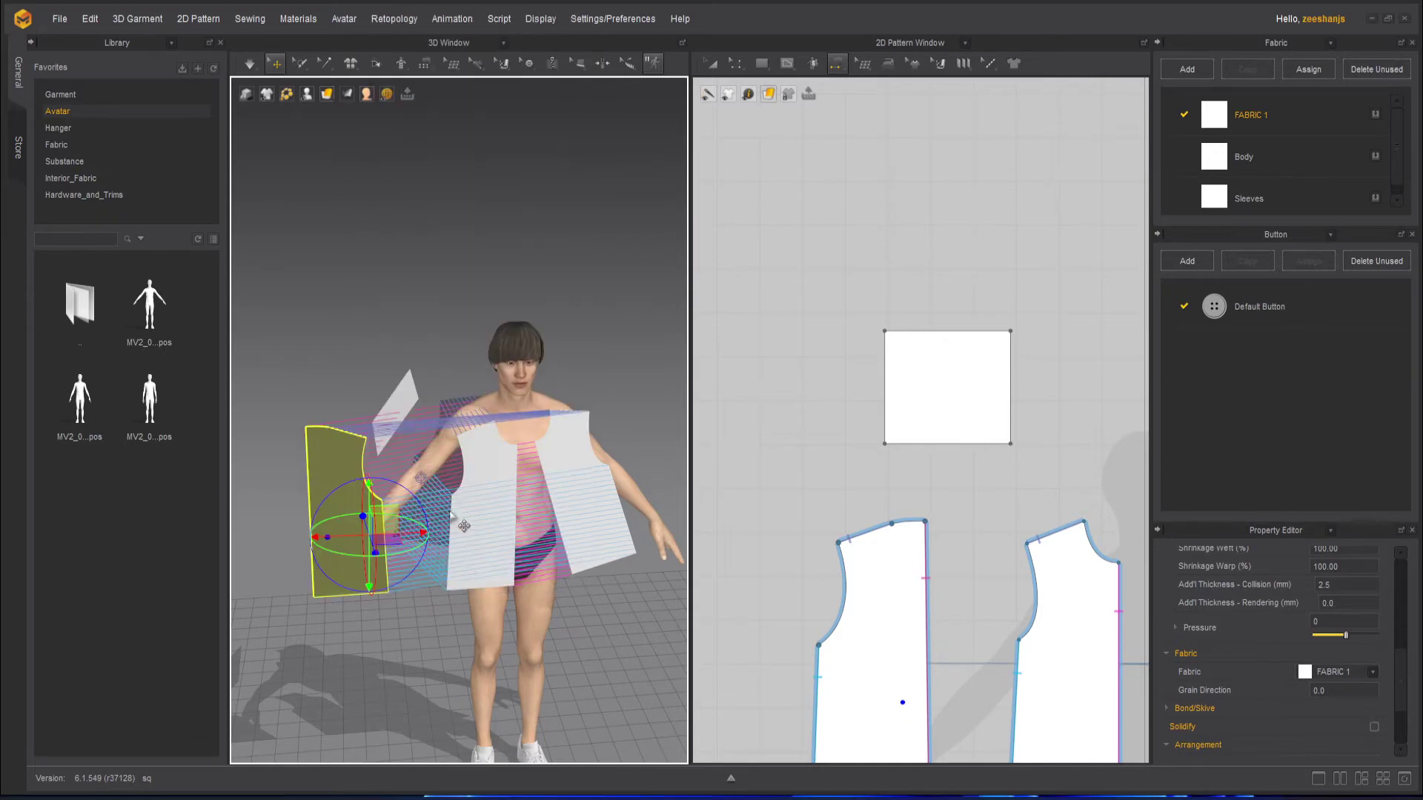
Step: Move the flipped back panel behind the avatar's back, next to its mirrored counterpart
{"action": "right_click_drag", "start_coordinate": [328, 568], "coordinate": [378, 552]}
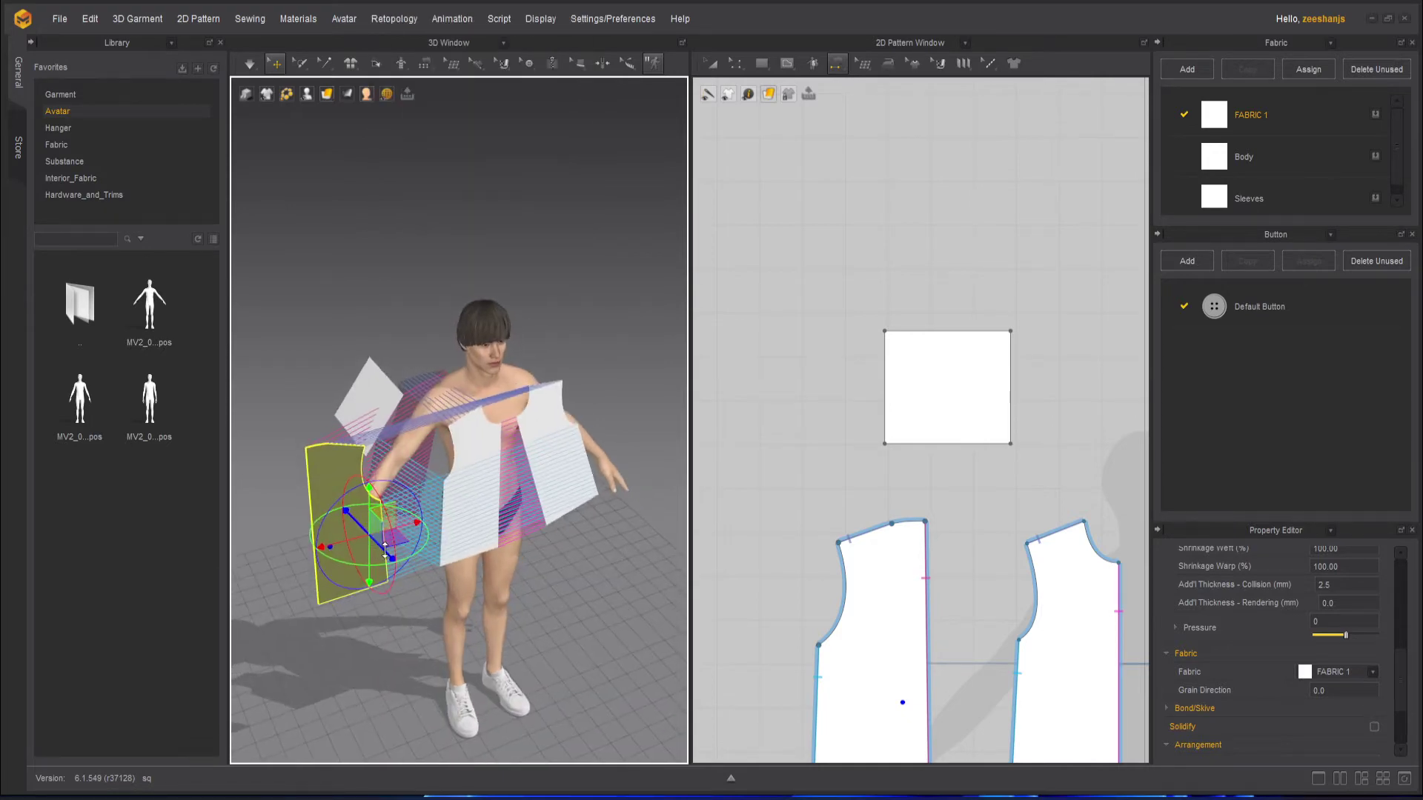
{"action": "left_click_drag", "start_coordinate": [384, 547], "coordinate": [517, 386]}
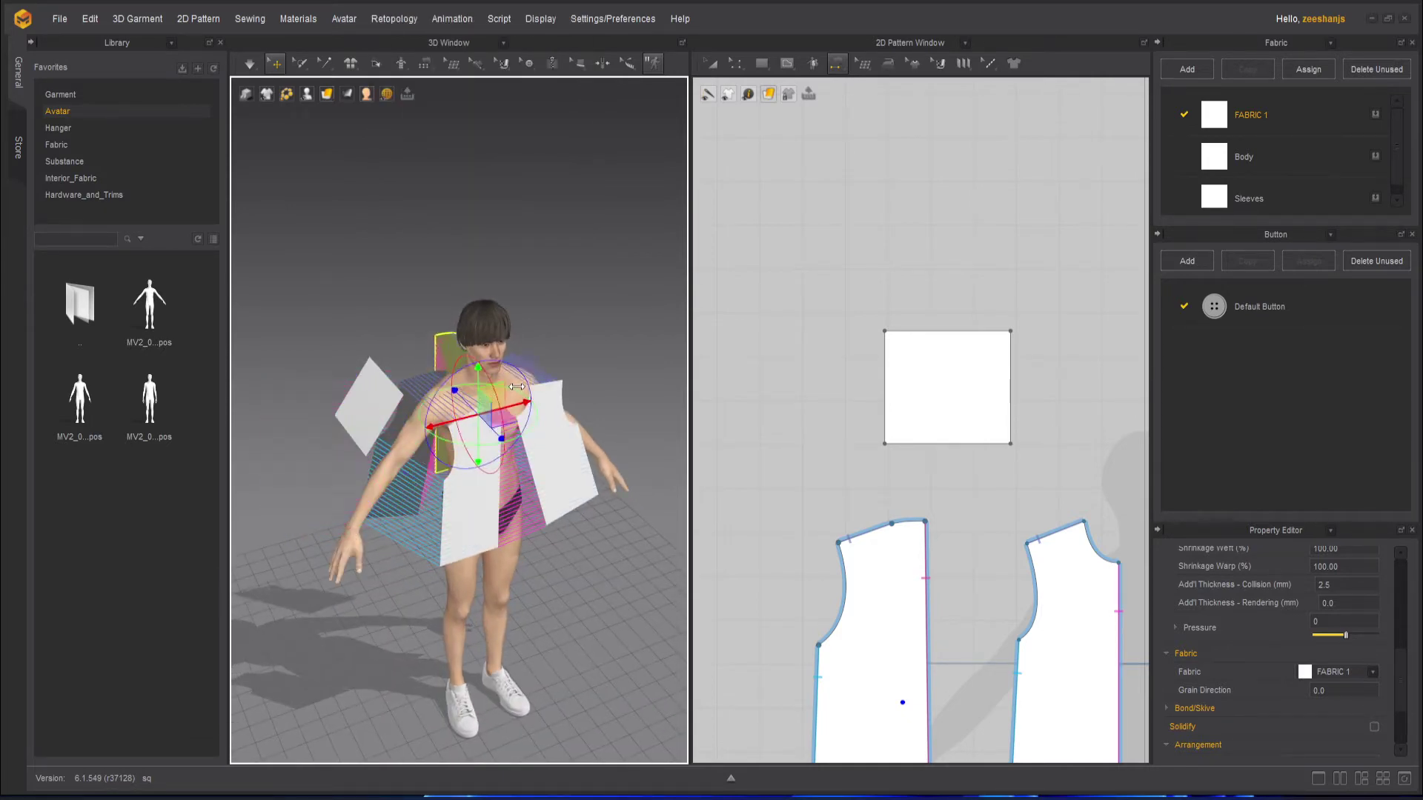
{"action": "mouse_move", "coordinate": [516, 386]}
{"action": "right_mouse_down"}
{"action": "mouse_move", "coordinate": [407, 371]}
{"action": "mouse_move", "coordinate": [685, 343]}
{"action": "mouse_move", "coordinate": [491, 367]}
{"action": "mouse_move", "coordinate": [496, 353]}
{"action": "mouse_move", "coordinate": [504, 366]}
{"action": "right_mouse_up"}
{"action": "middle_click_drag", "start_coordinate": [504, 366], "coordinate": [553, 416]}
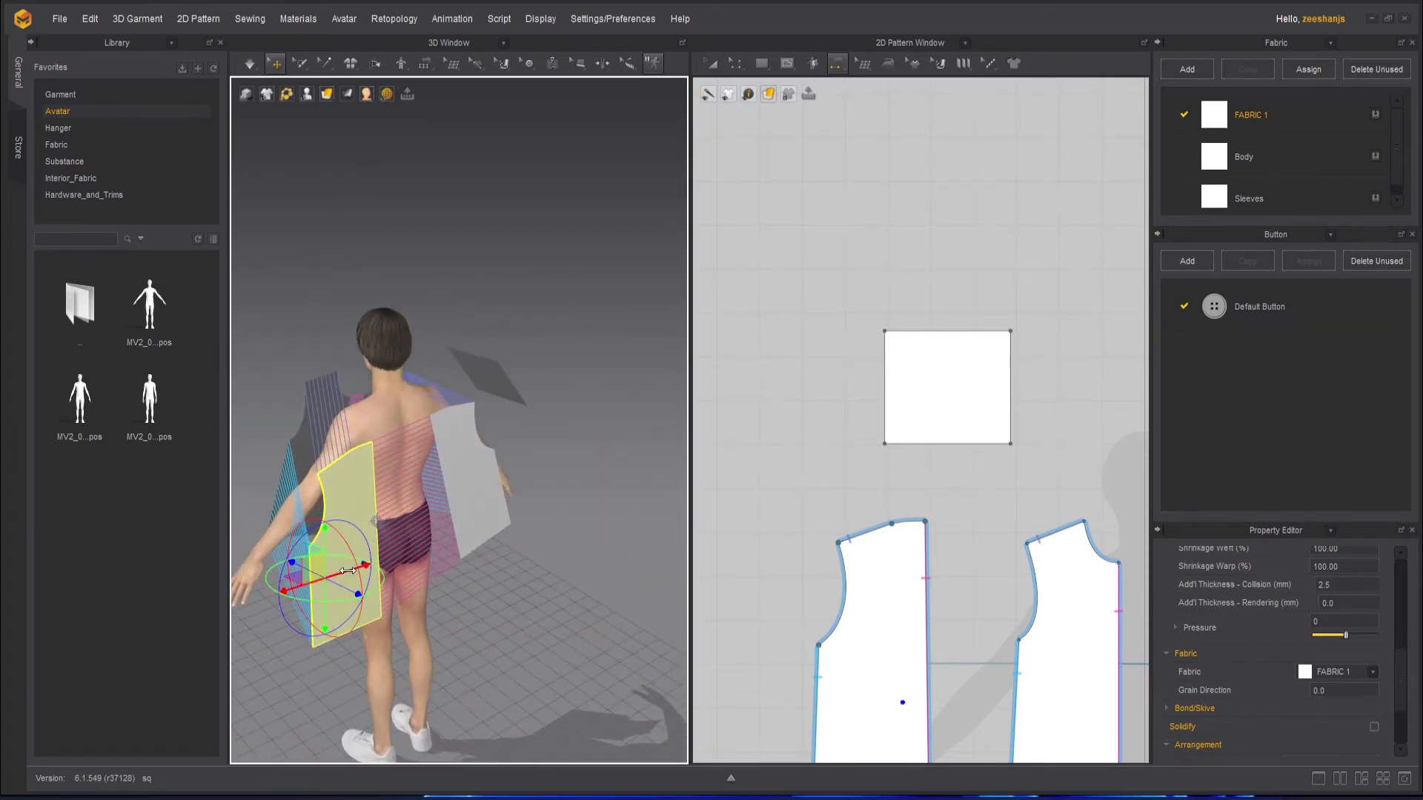
{"action": "left_click_drag", "start_coordinate": [347, 570], "coordinate": [399, 550]}
{"action": "right_click_drag", "start_coordinate": [298, 528], "coordinate": [585, 475]}
{"action": "middle_click_drag", "start_coordinate": [525, 491], "coordinate": [462, 539]}
{"action": "right_click_drag", "start_coordinate": [430, 535], "coordinate": [460, 575]}
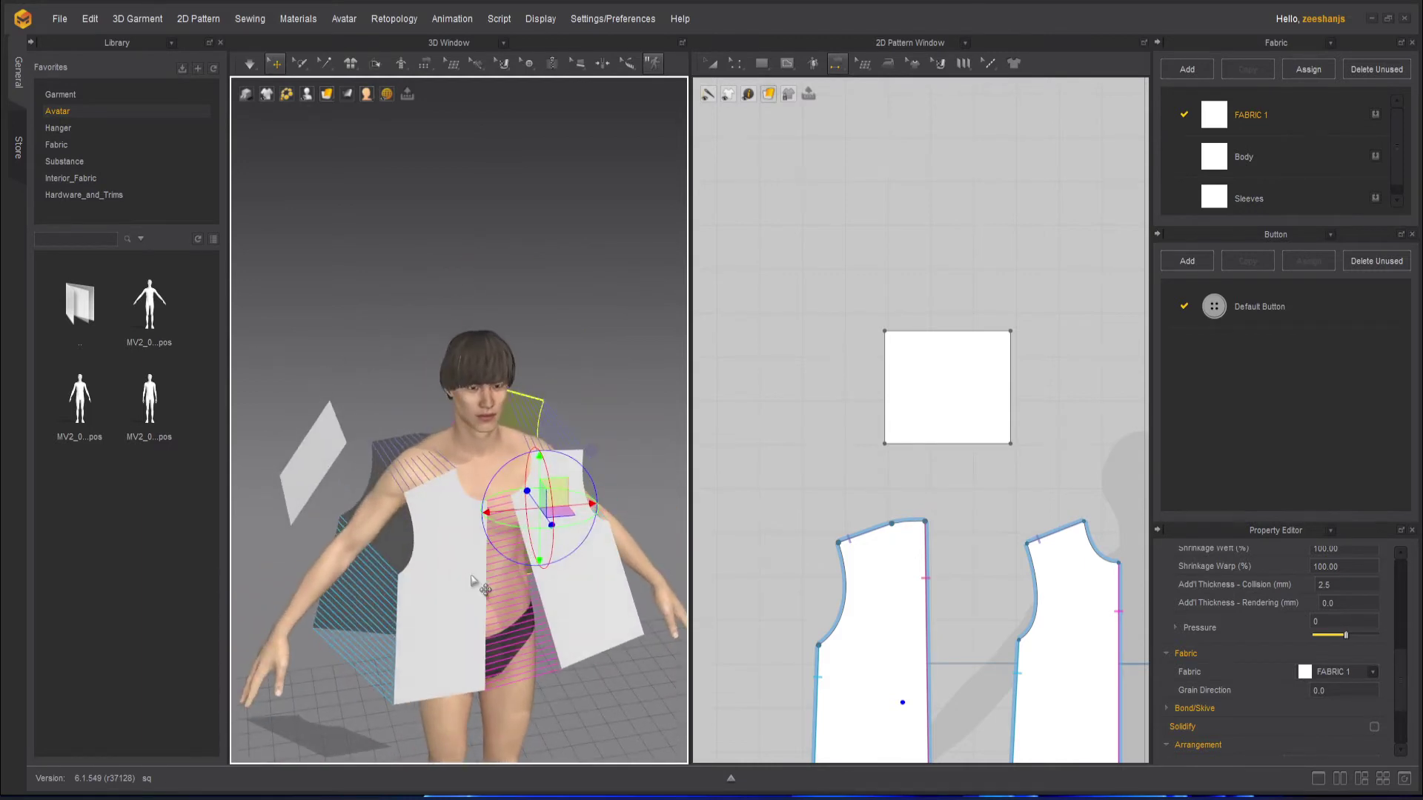
Step: Show the arrangement points and place the front panel from the avatar's right side onto a point on the front of the torso
{"action": "key", "text": "shift+f"}
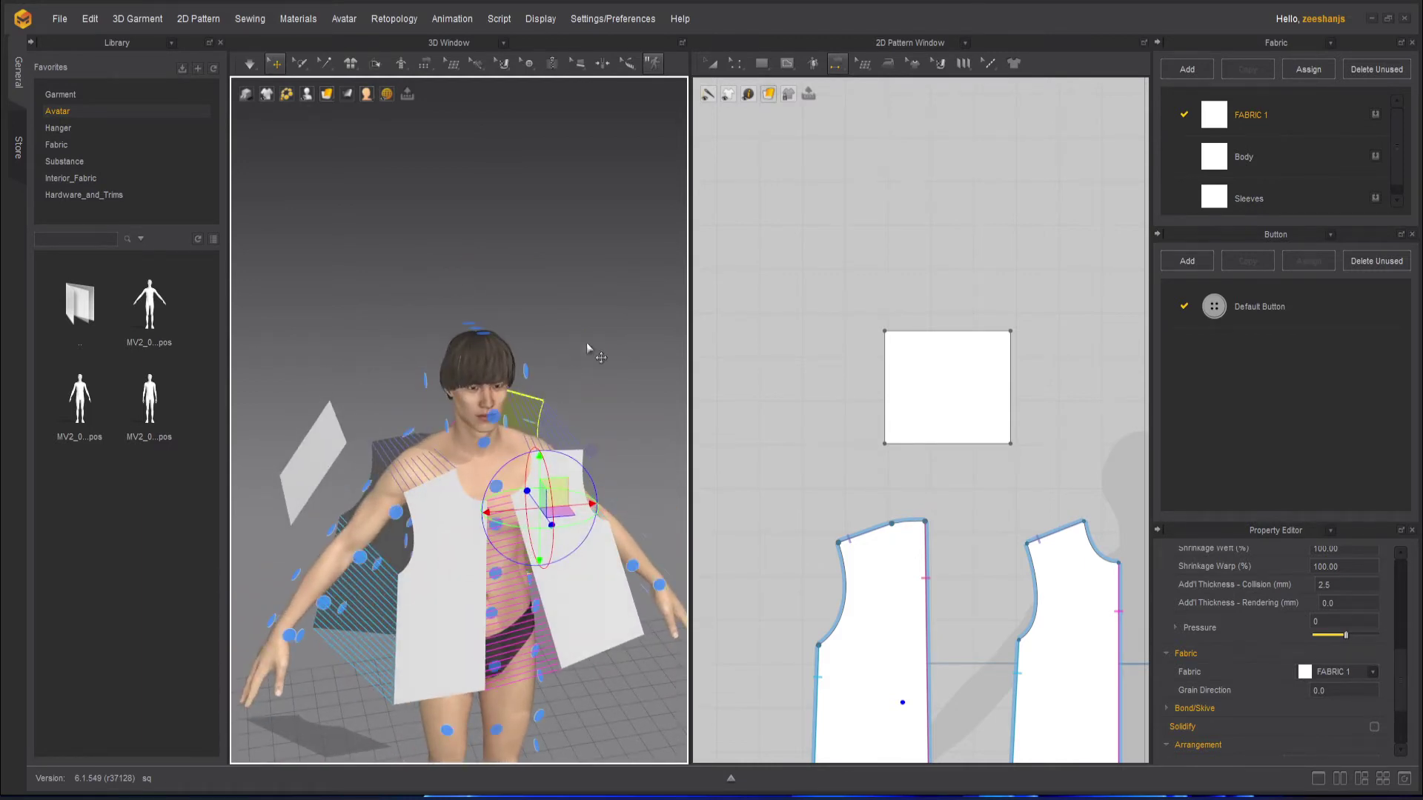
{"action": "left_click", "coordinate": [425, 618]}
{"action": "right_click_drag", "start_coordinate": [424, 619], "coordinate": [475, 586]}
{"action": "right_click_drag", "start_coordinate": [446, 513], "coordinate": [521, 467]}
{"action": "scroll", "coordinate": [352, 467], "scroll_direction": "up", "scroll_amount": 3}
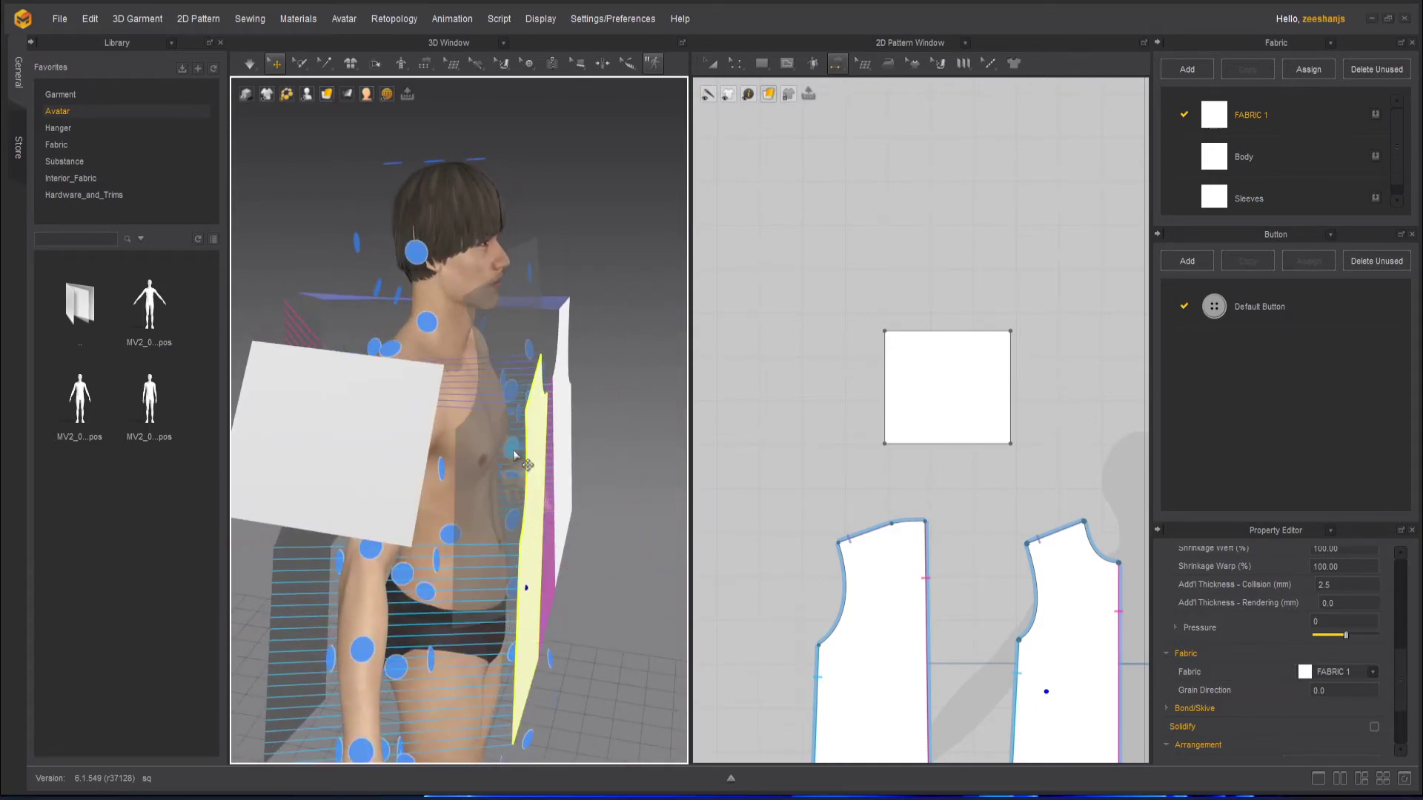
{"action": "left_click", "coordinate": [515, 519]}
{"action": "key", "text": "2"}
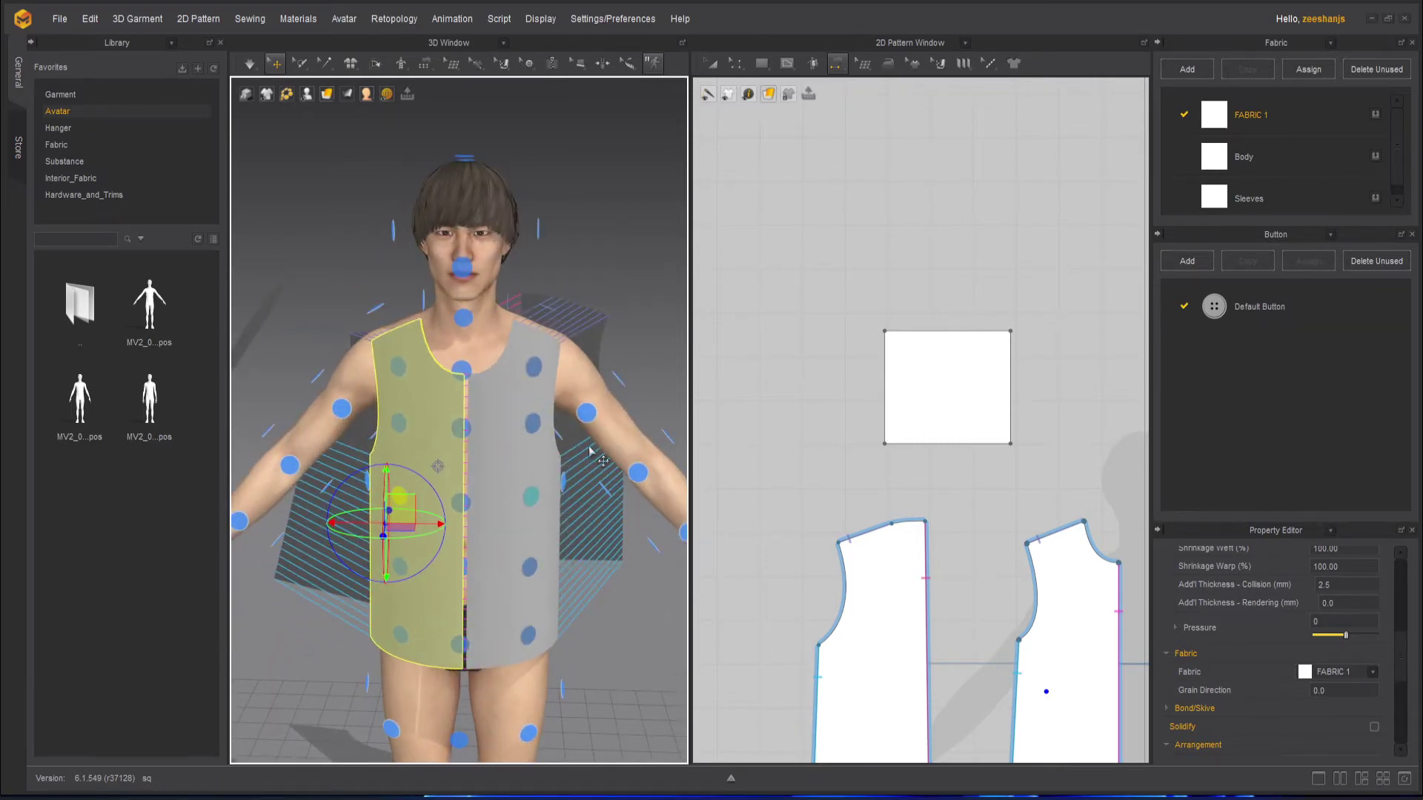
Step: Place the back panel onto an arrangement point on the avatar's back and hide the arrangement points
{"action": "right_click_drag", "start_coordinate": [590, 449], "coordinate": [449, 443]}
{"action": "left_click", "coordinate": [527, 540]}
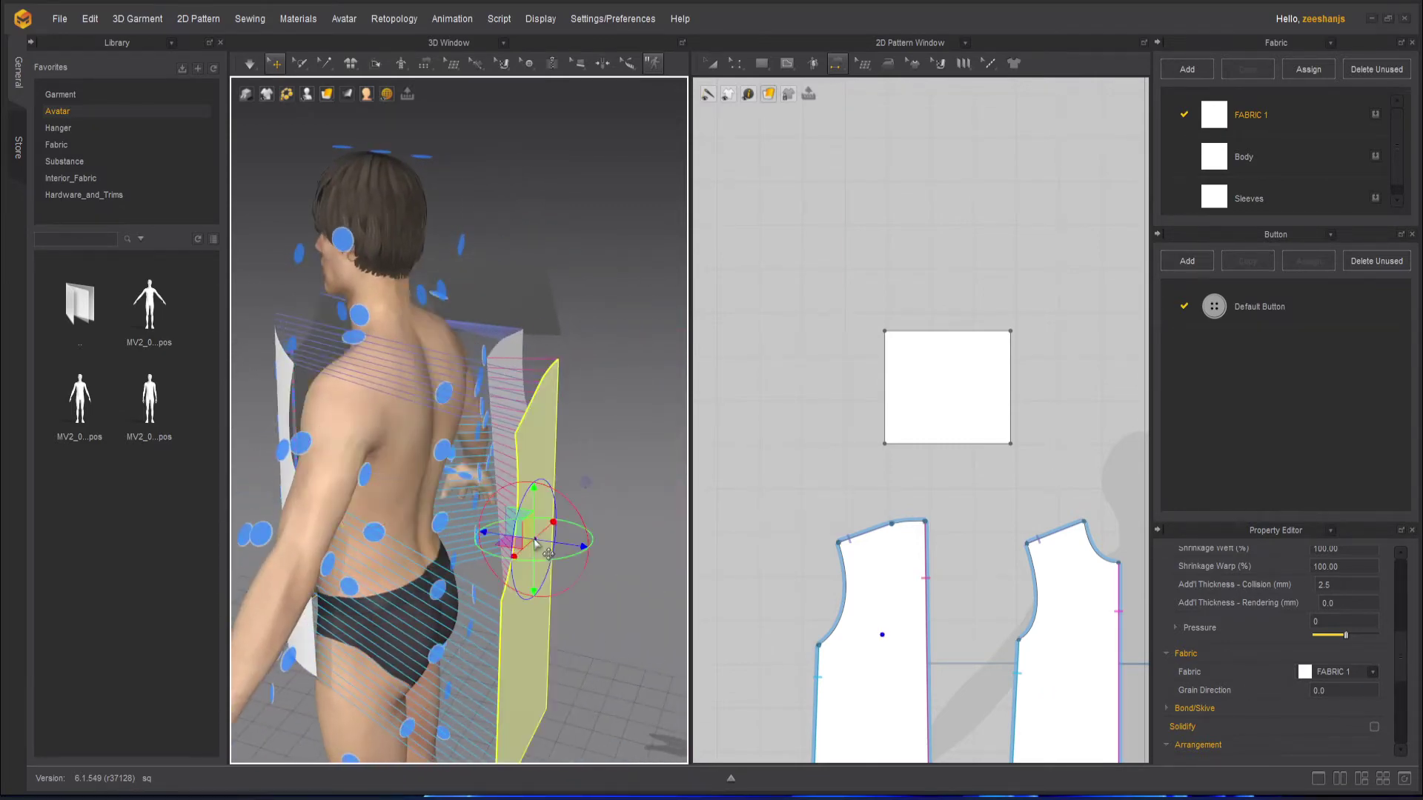
{"action": "left_click", "coordinate": [442, 526]}
{"action": "right_click_drag", "start_coordinate": [512, 536], "coordinate": [797, 522]}
{"action": "middle_click_drag", "start_coordinate": [334, 493], "coordinate": [482, 513]}
{"action": "right_click_drag", "start_coordinate": [482, 513], "coordinate": [496, 471]}
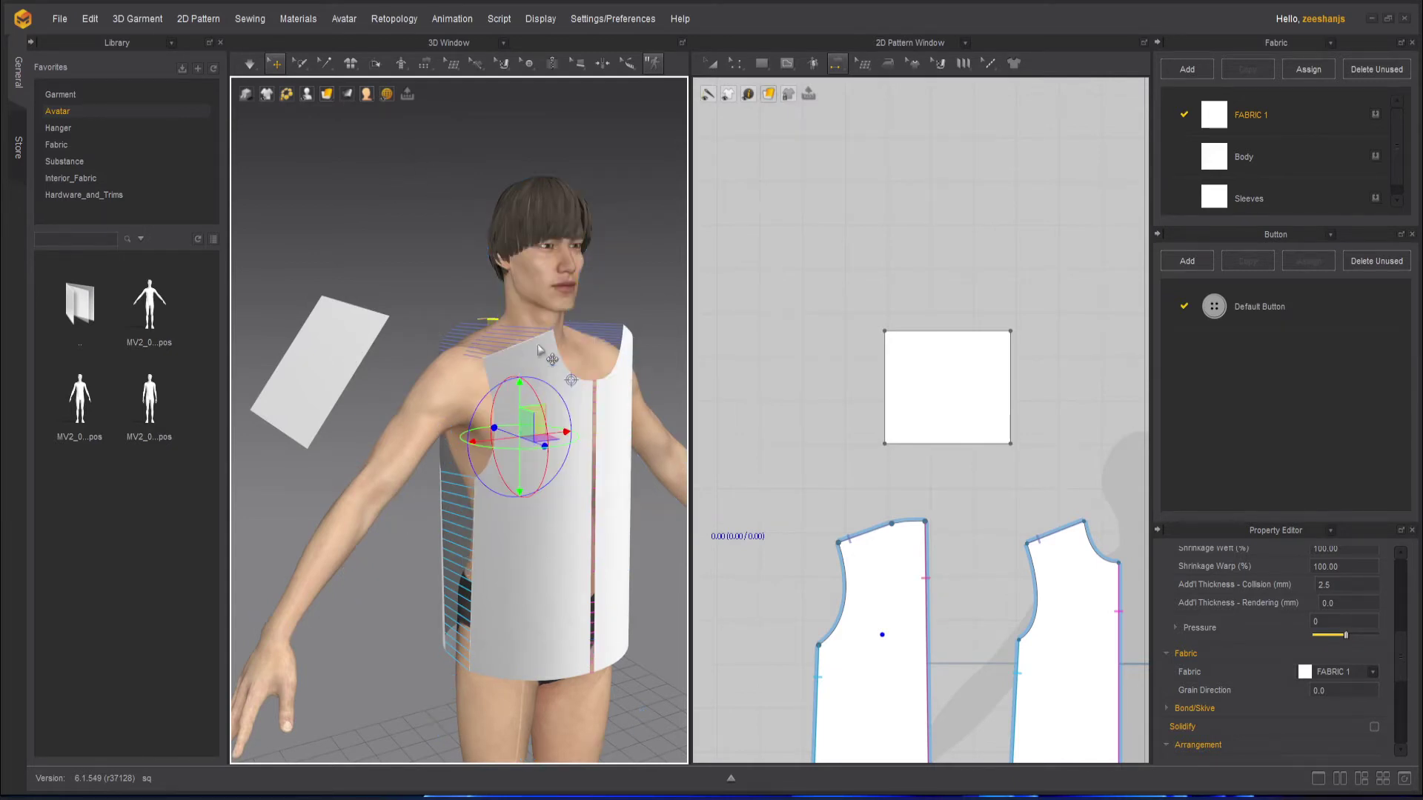
Step: Clone the sleeve rectangle as a Symmetric Pattern (with Sewing), placing the copy across the center line level with the original
{"action": "left_click", "coordinate": [711, 63]}
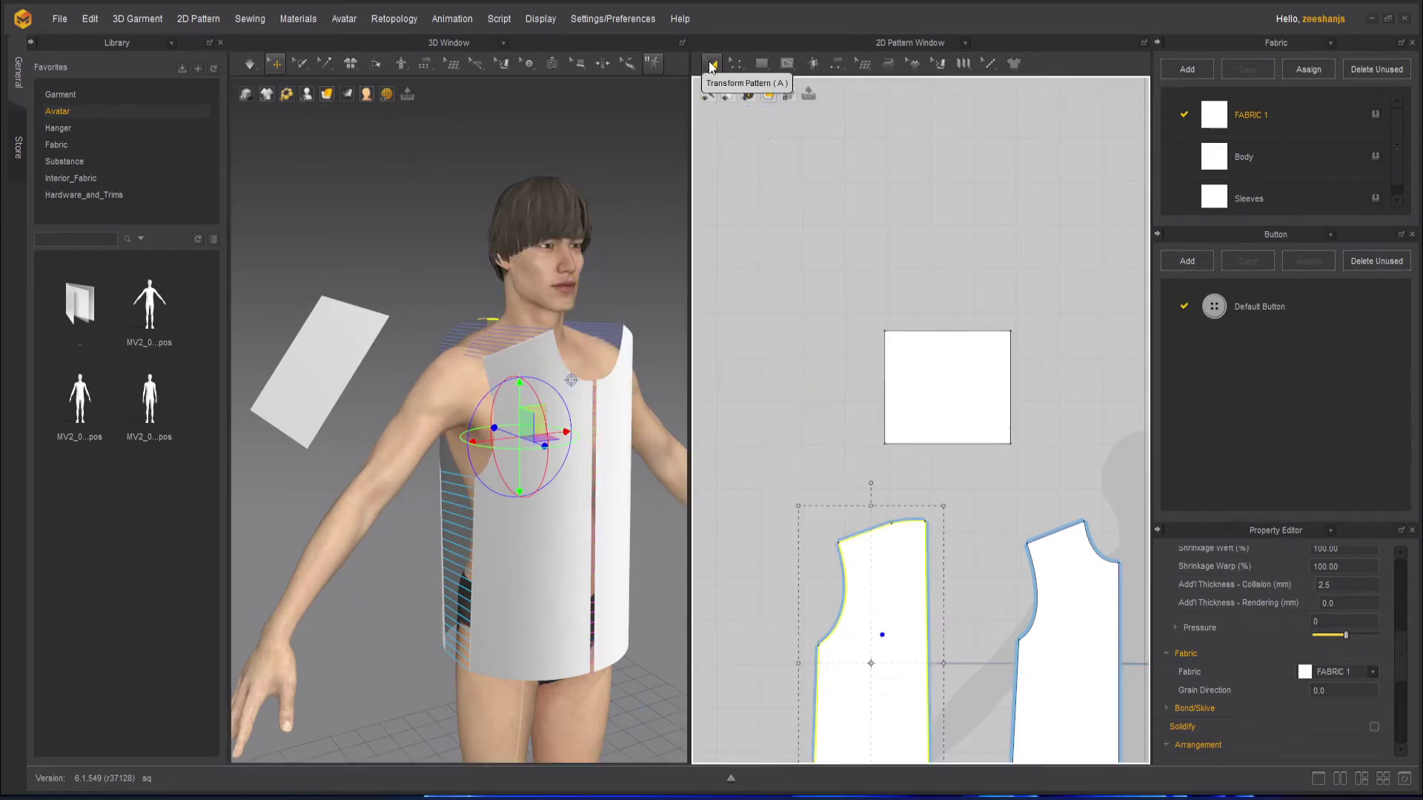
{"action": "left_click", "coordinate": [903, 376]}
{"action": "scroll", "coordinate": [903, 378], "scroll_direction": "down", "scroll_amount": 4}
{"action": "middle_click_drag", "start_coordinate": [1075, 366], "coordinate": [995, 367]}
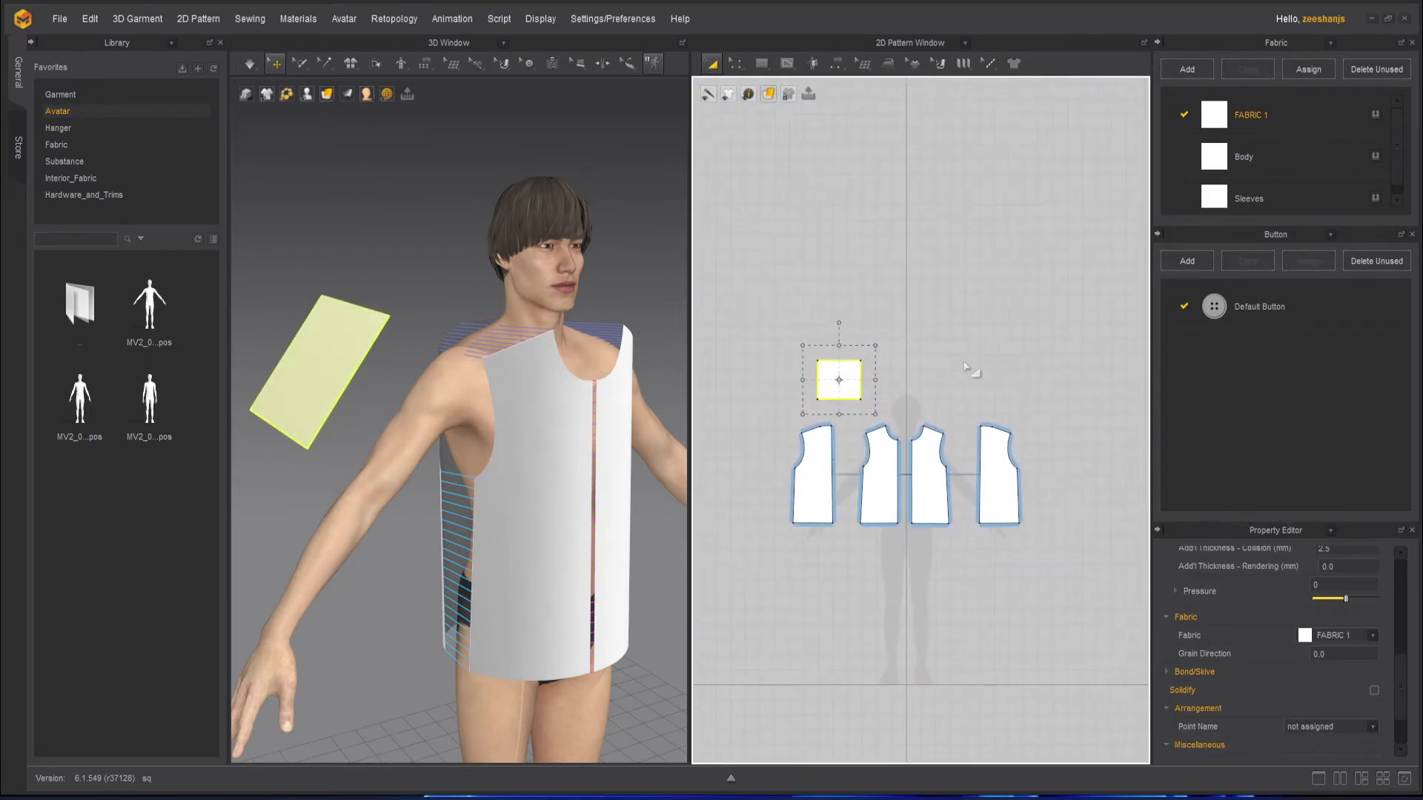
{"action": "scroll", "coordinate": [968, 363], "scroll_direction": "up", "scroll_amount": 2}
{"action": "middle_click_drag", "start_coordinate": [872, 402], "coordinate": [923, 404]}
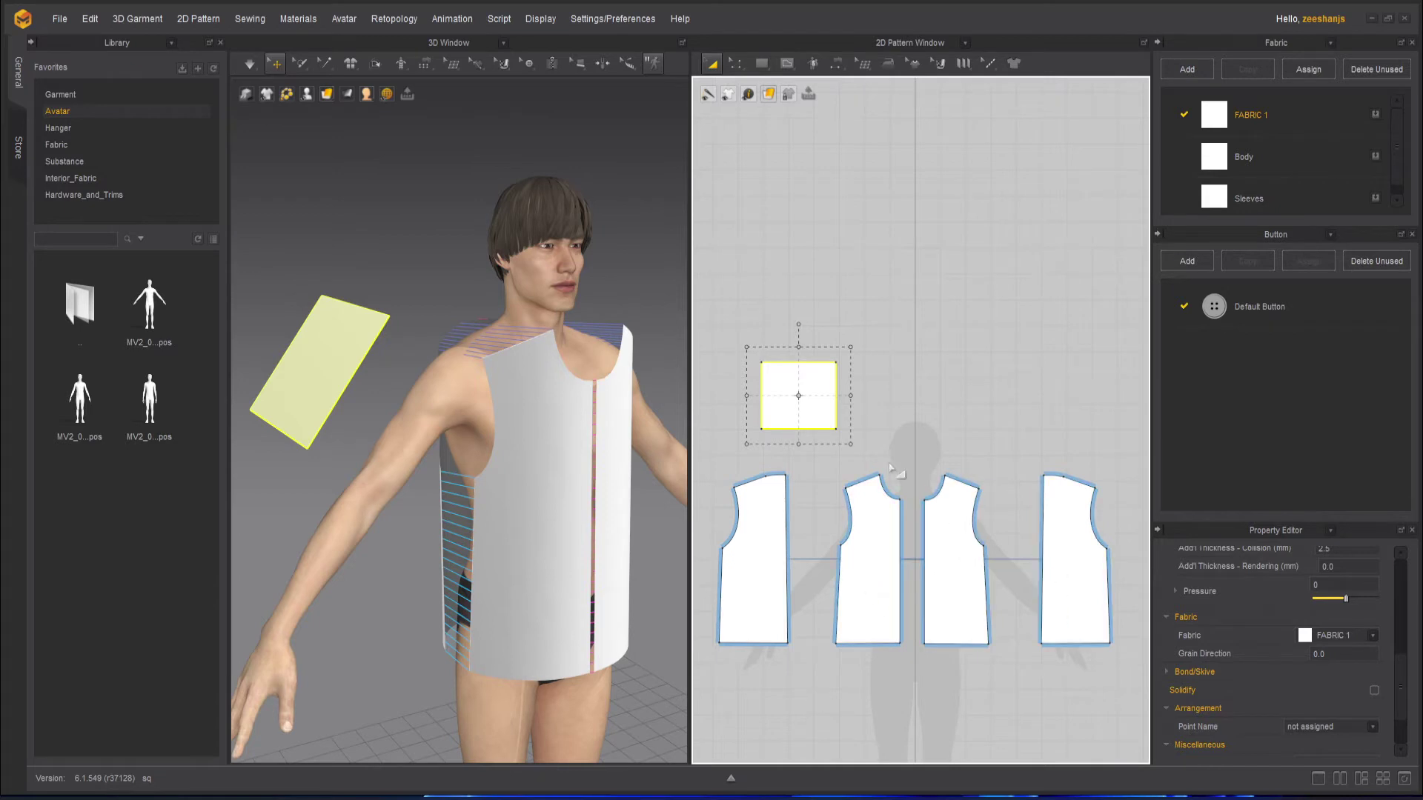
{"action": "right_click", "coordinate": [820, 414]}
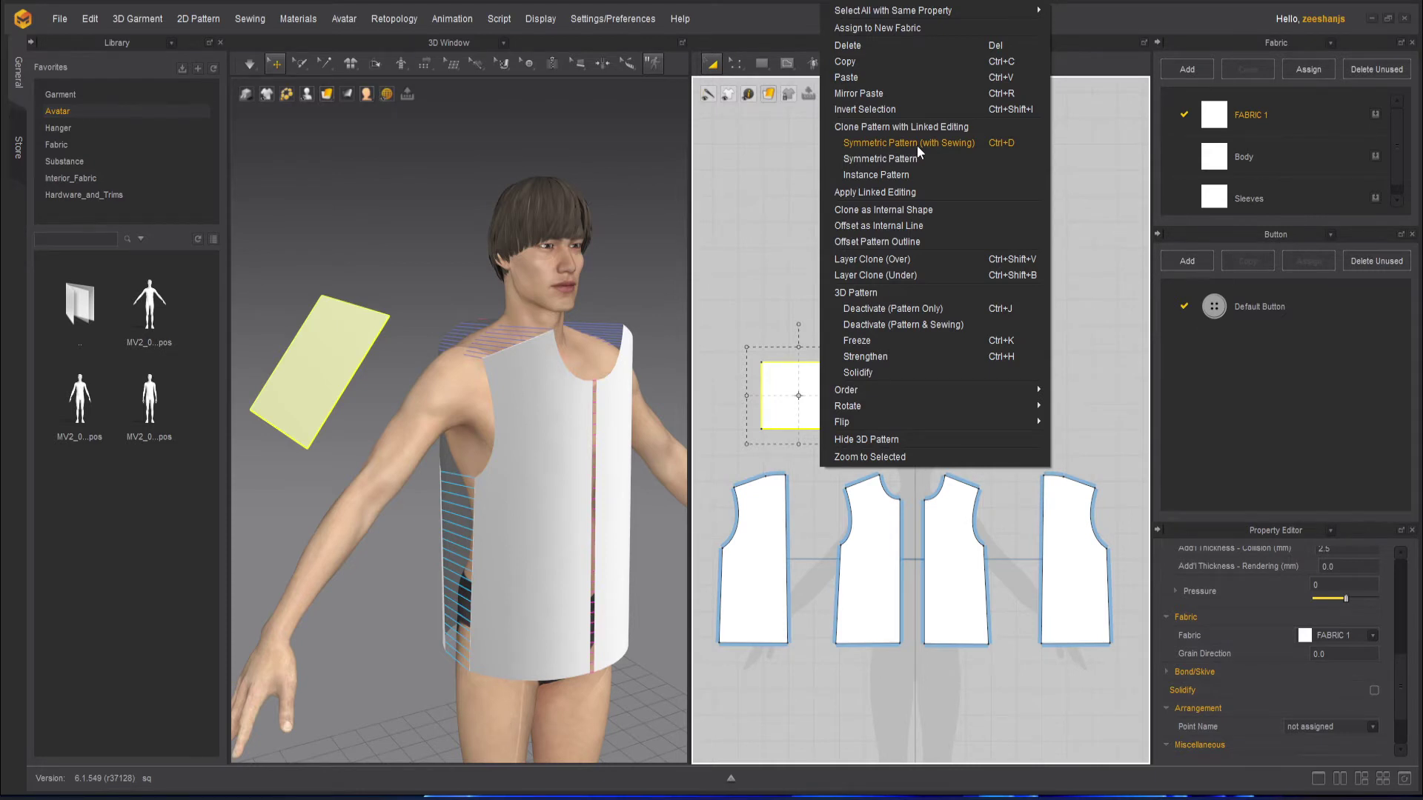
{"action": "left_click", "coordinate": [956, 145]}
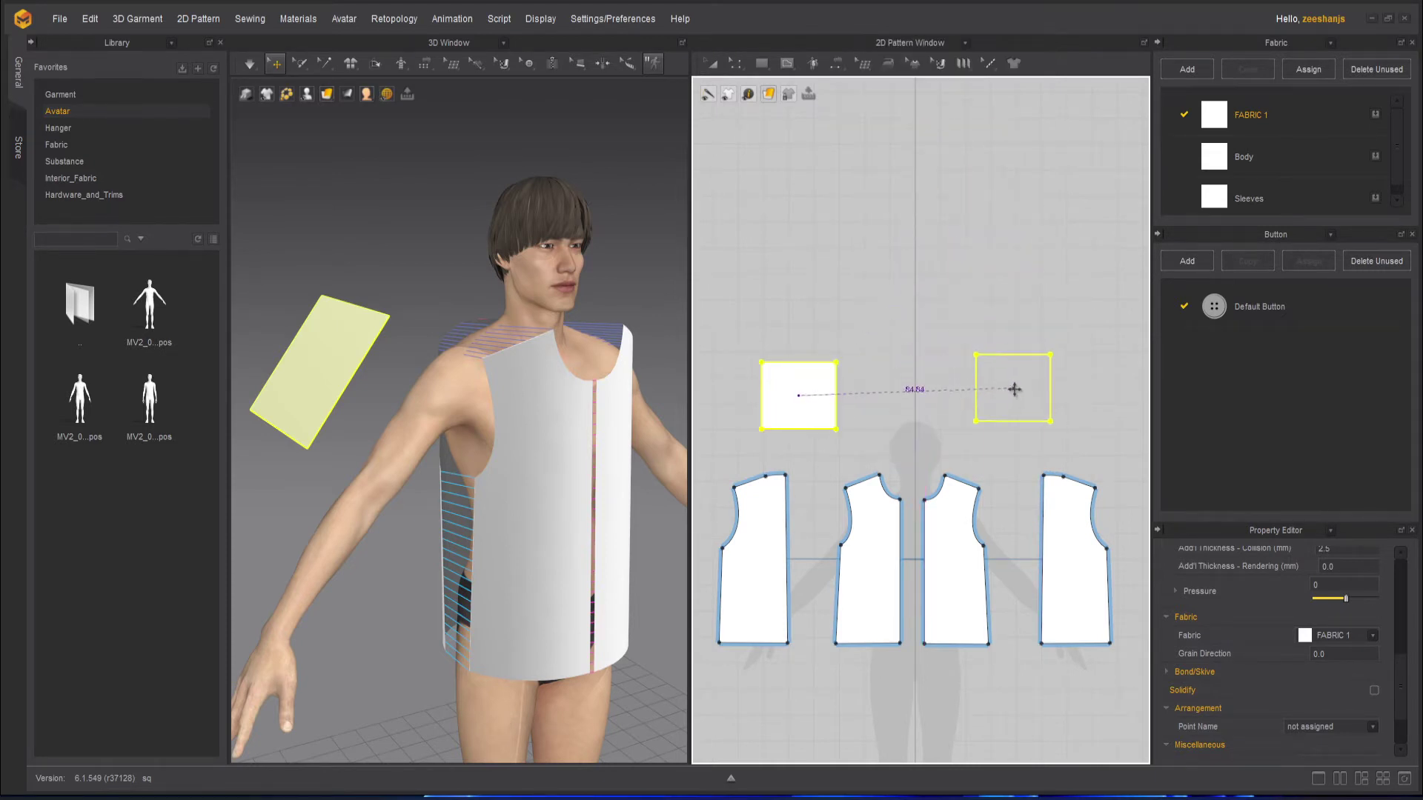
{"action": "left_click", "coordinate": [1015, 393]}
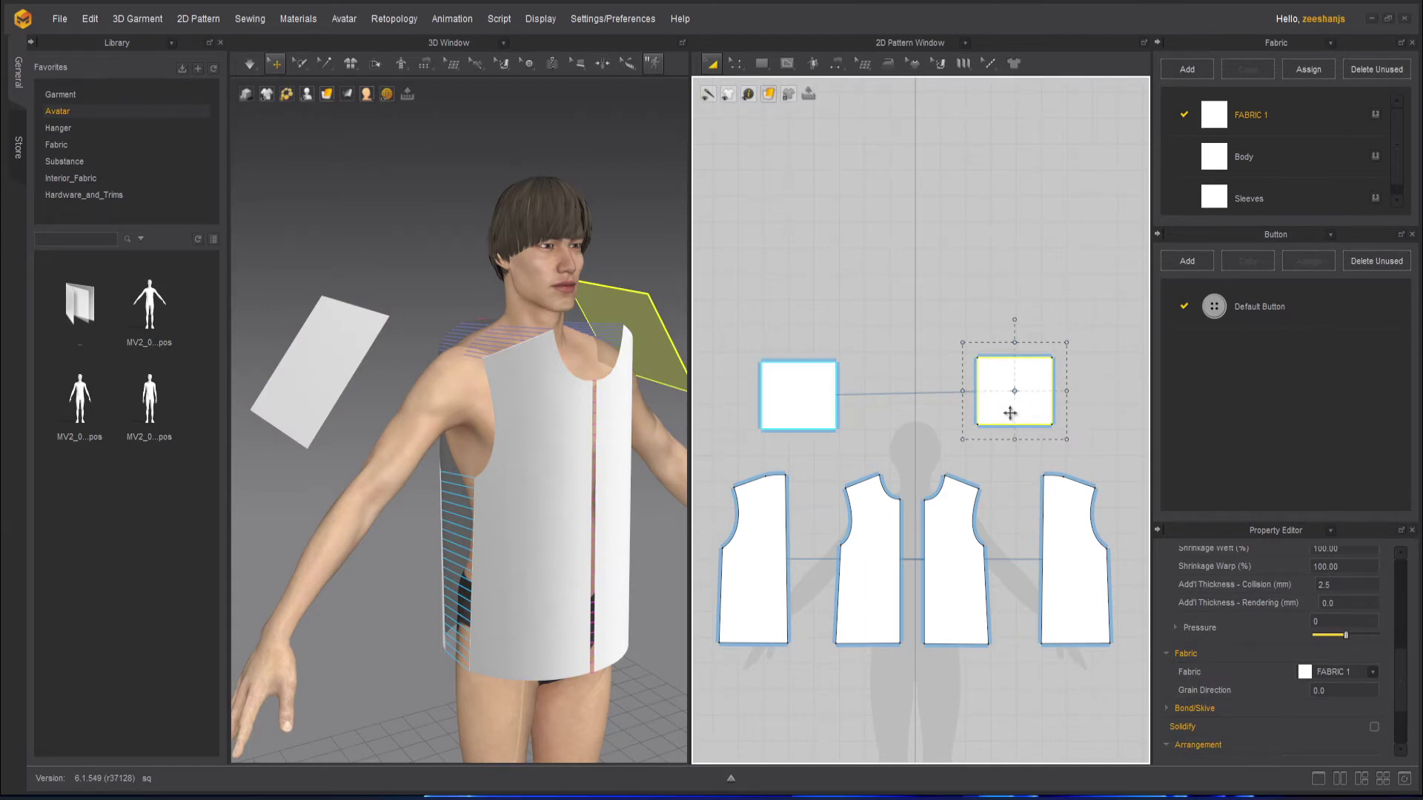
{"action": "left_click_drag", "start_coordinate": [1011, 413], "coordinate": [1000, 417]}
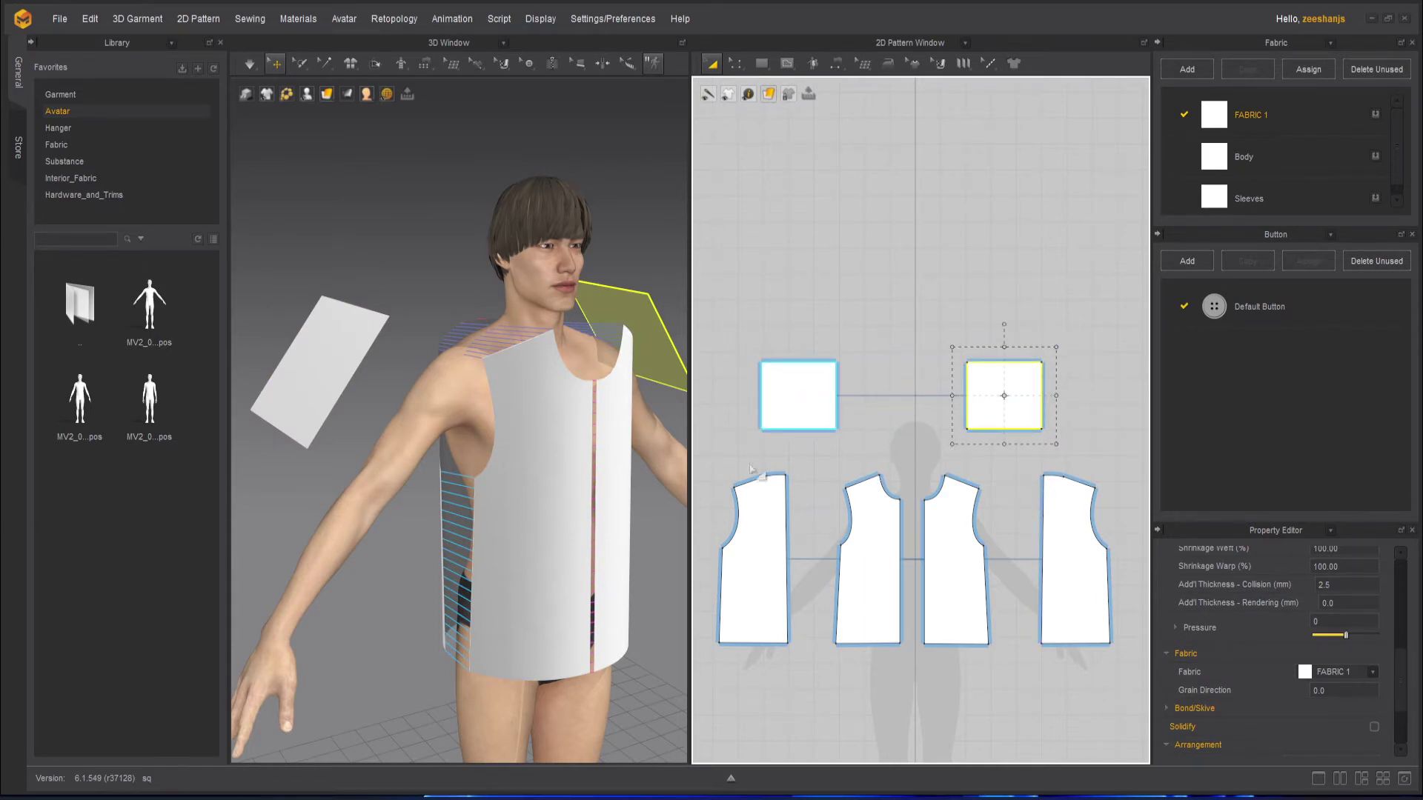
{"action": "scroll", "coordinate": [621, 532], "scroll_direction": "down", "scroll_amount": 1}
{"action": "left_click", "coordinate": [630, 539]}
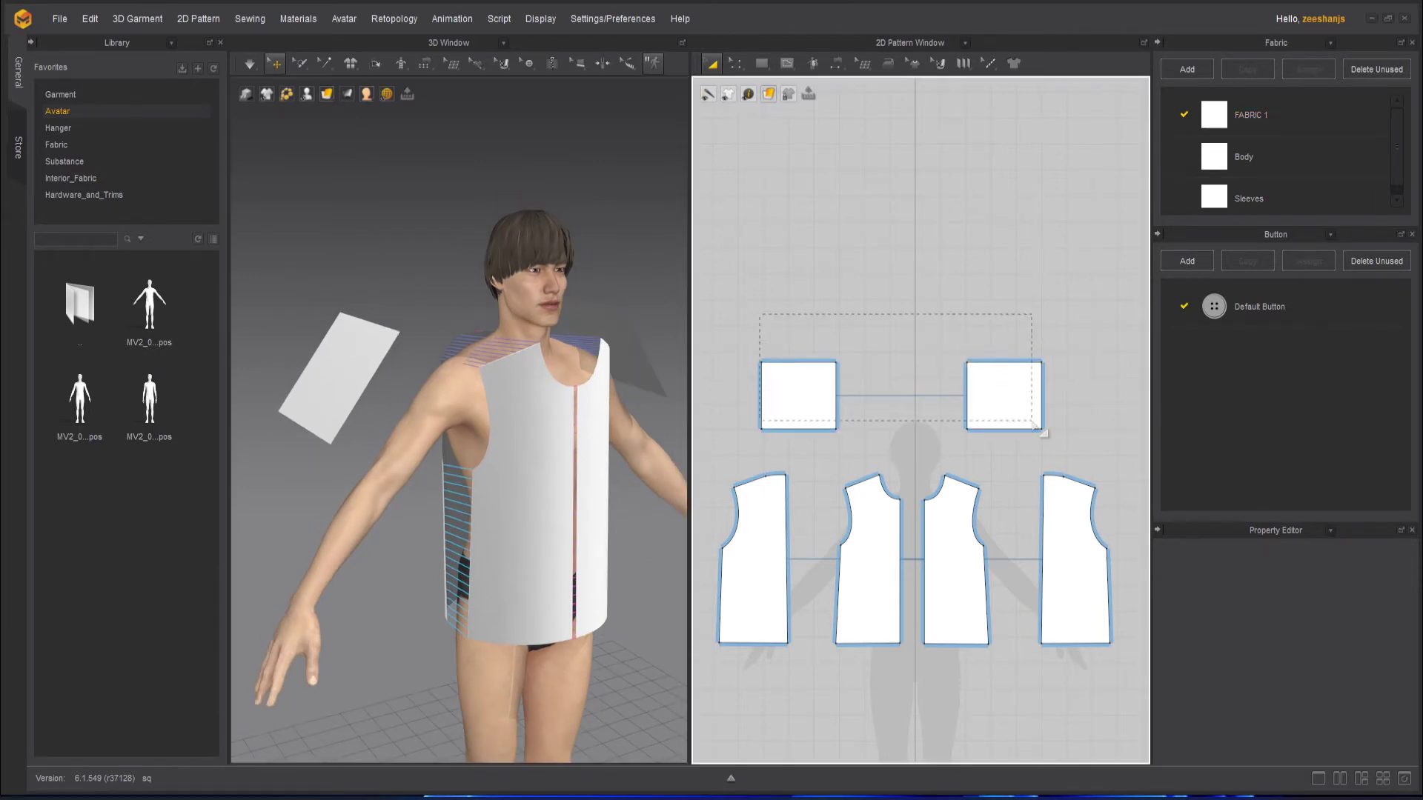
{"action": "right_click", "coordinate": [1004, 404]}
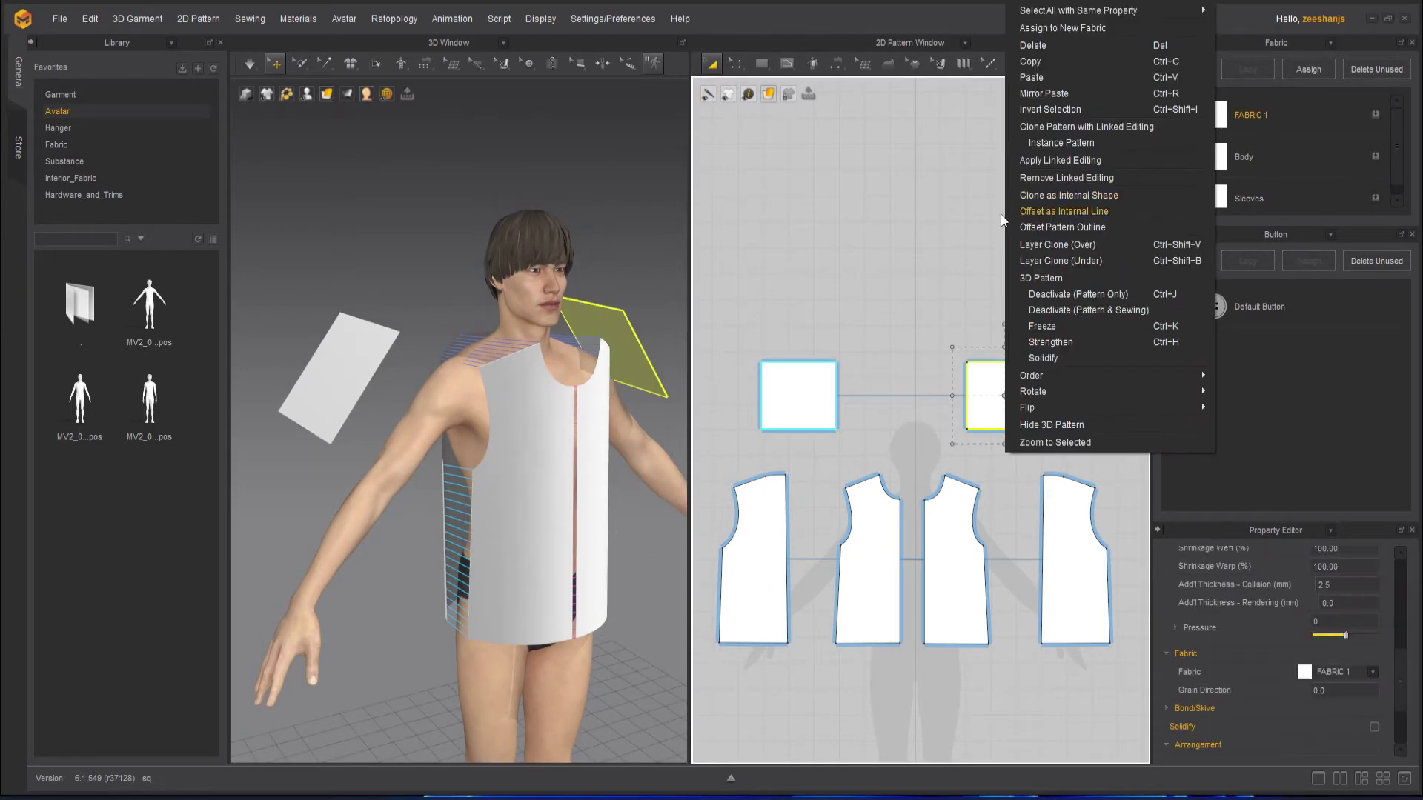
{"action": "left_click", "coordinate": [950, 231]}
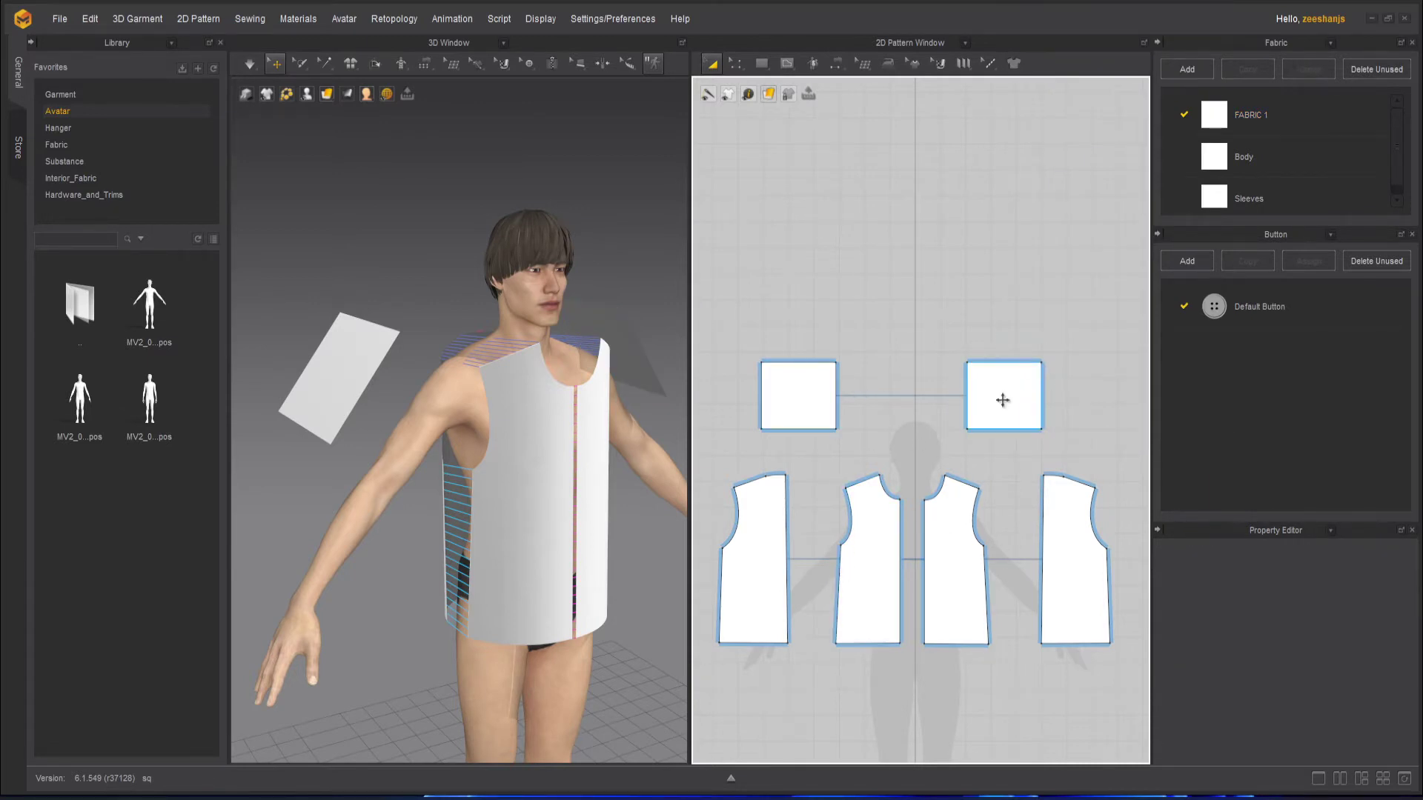
Step: Show the arrangement points and wrap the right sleeve rectangle around the avatar's upper arm using its outer-arm point
{"action": "right_click_drag", "start_coordinate": [629, 426], "coordinate": [494, 485]}
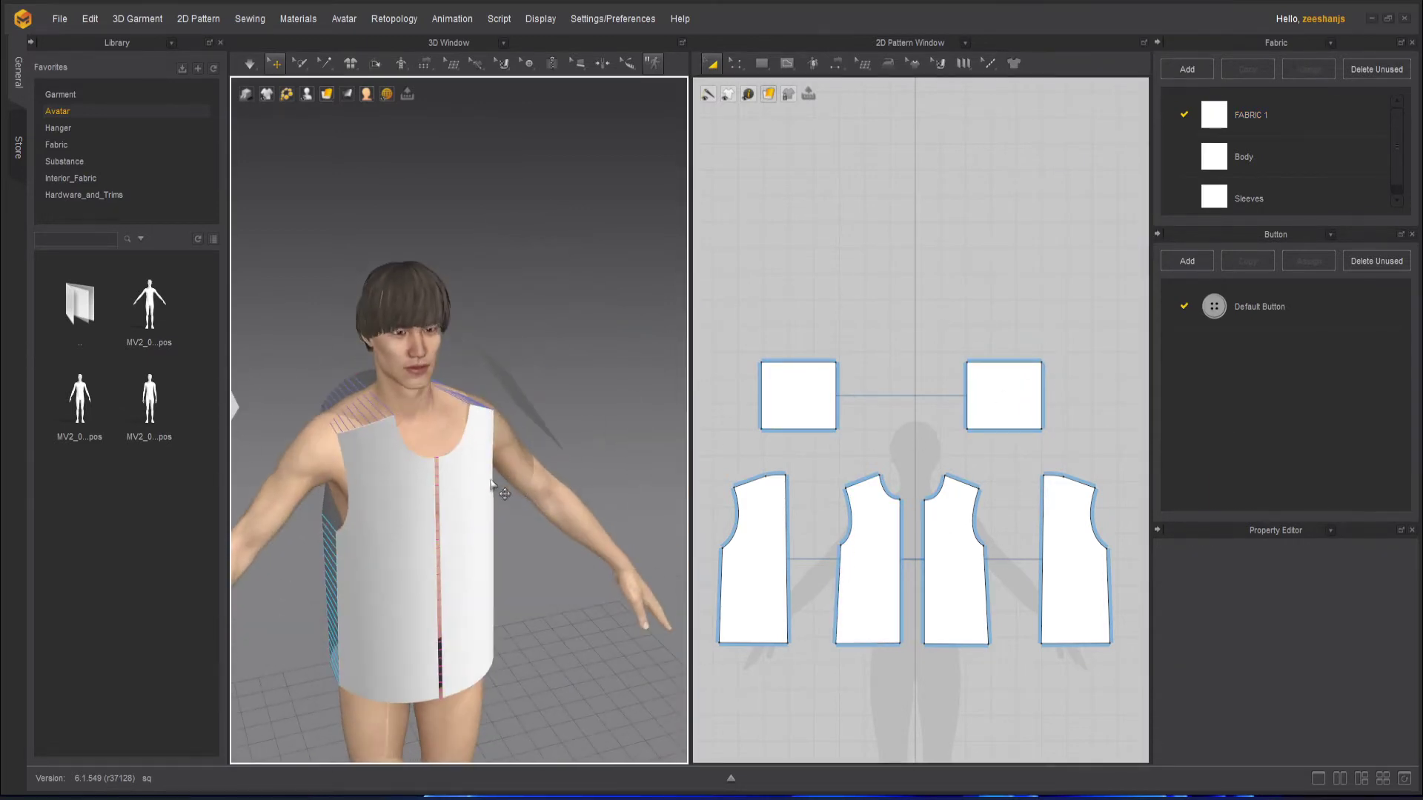
{"action": "key", "text": "shift+f"}
{"action": "middle_click_drag", "start_coordinate": [401, 507], "coordinate": [517, 495]}
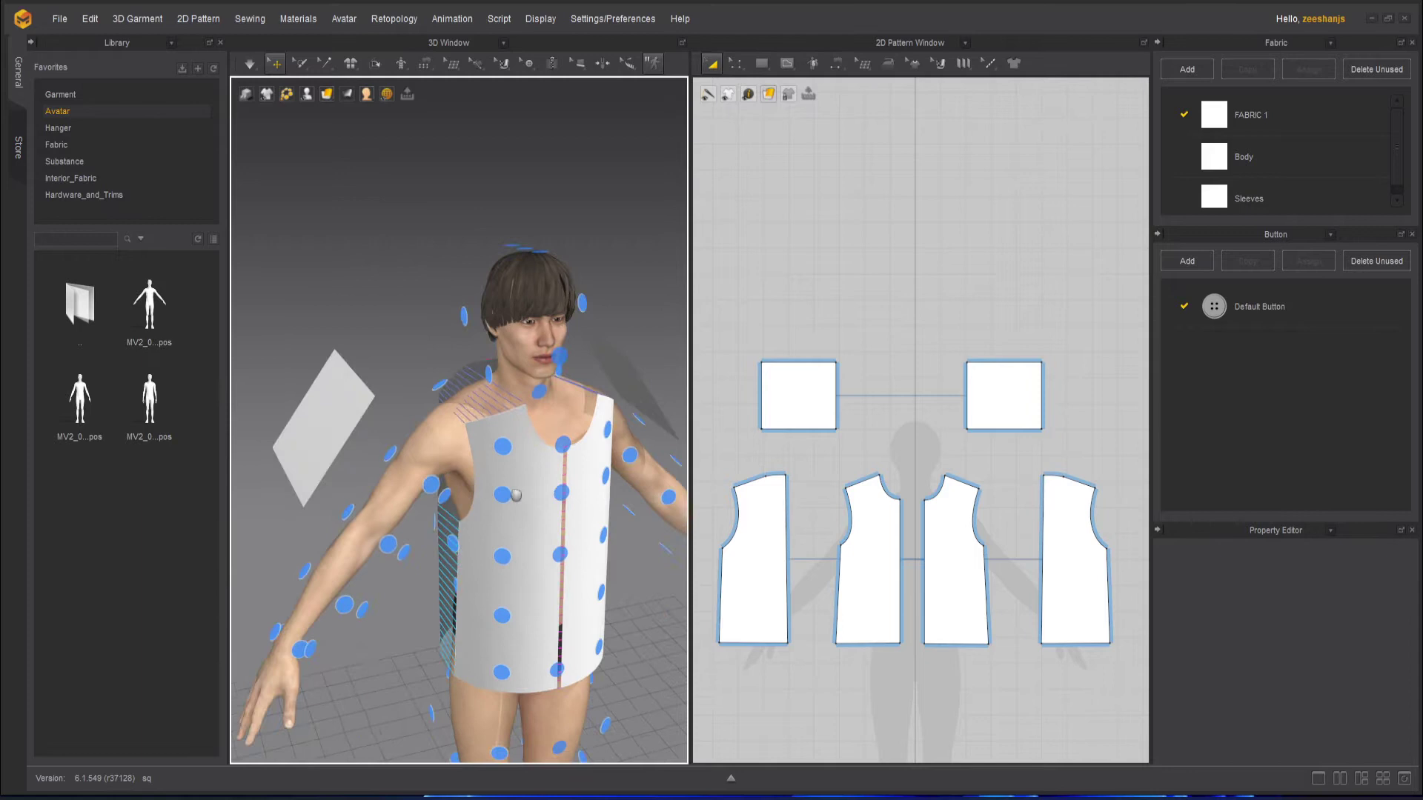
{"action": "left_click", "coordinate": [336, 420]}
{"action": "left_click", "coordinate": [392, 449]}
{"action": "right_click_drag", "start_coordinate": [491, 584], "coordinate": [461, 558]}
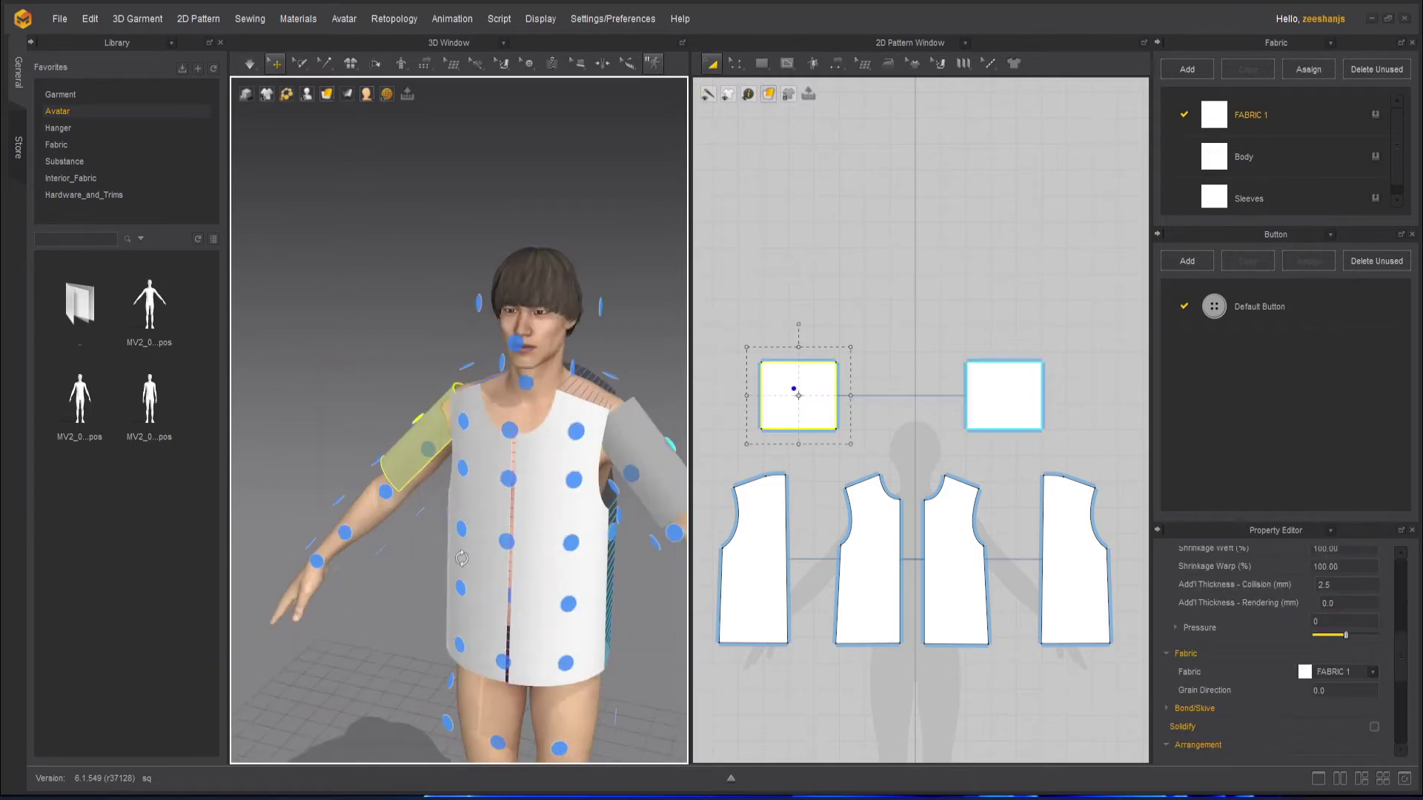
{"action": "right_click_drag", "start_coordinate": [645, 472], "coordinate": [401, 531]}
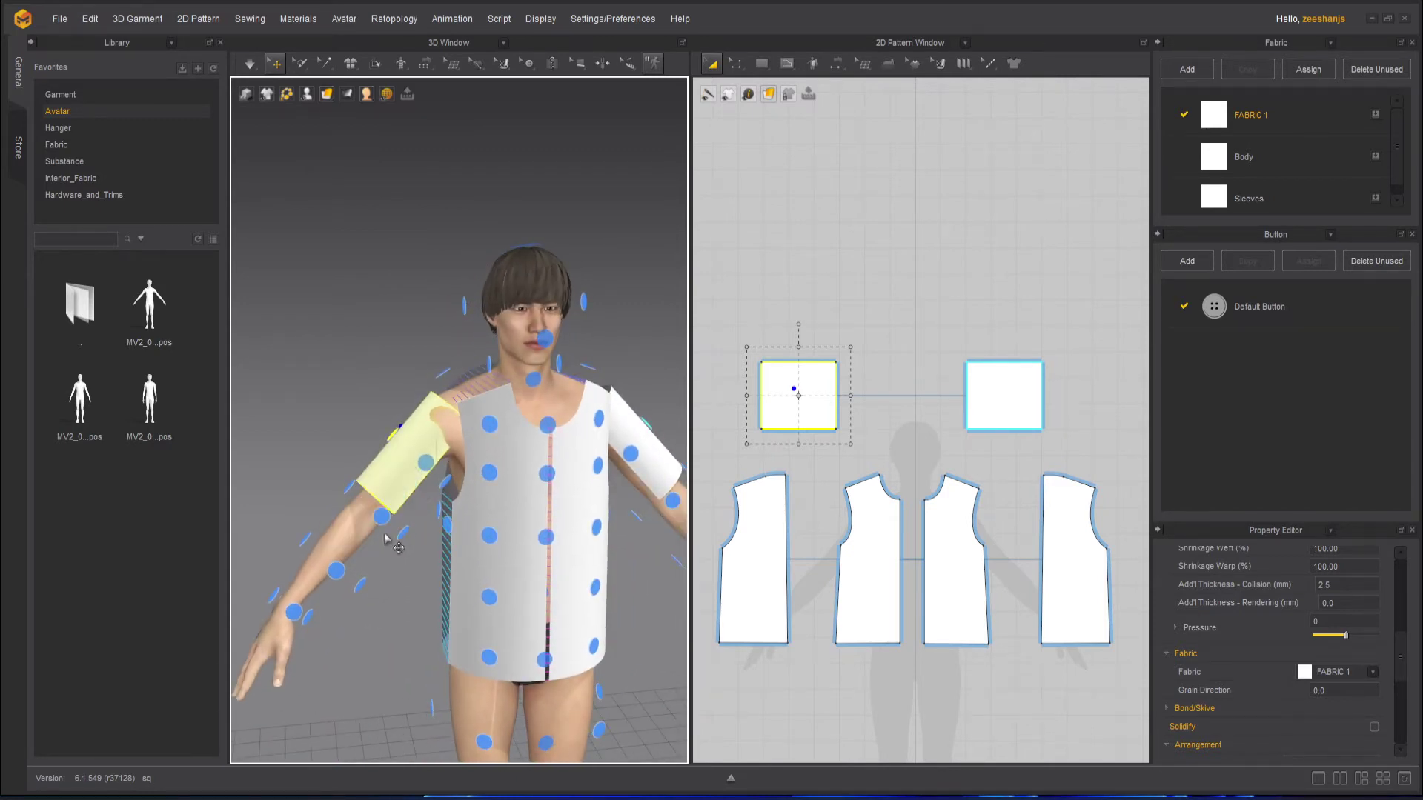
Step: Sew the right sleeve's two open underarm edges together with Segment Sewing
{"action": "scroll", "coordinate": [445, 519], "scroll_direction": "up", "scroll_amount": 8}
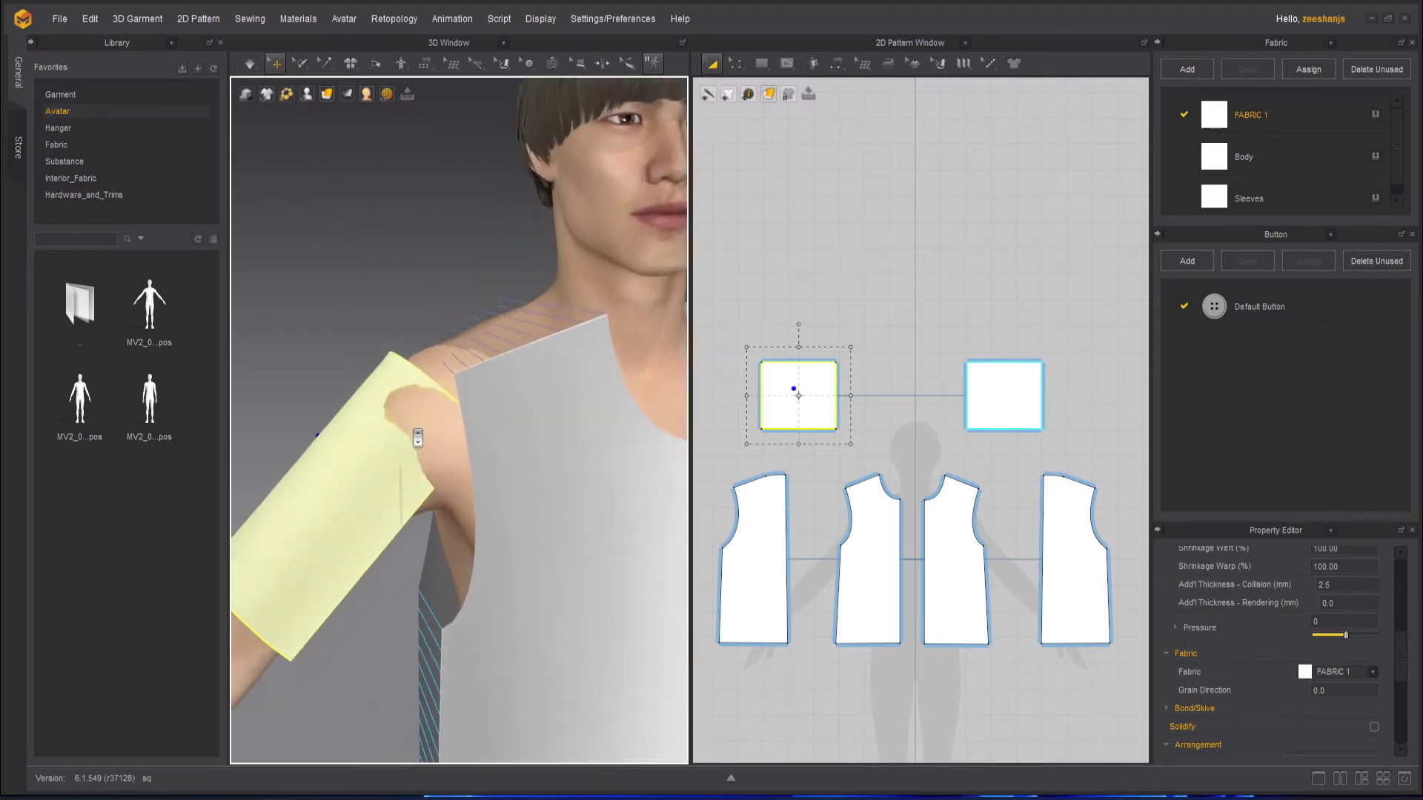
{"action": "right_click_drag", "start_coordinate": [464, 509], "coordinate": [674, 367]}
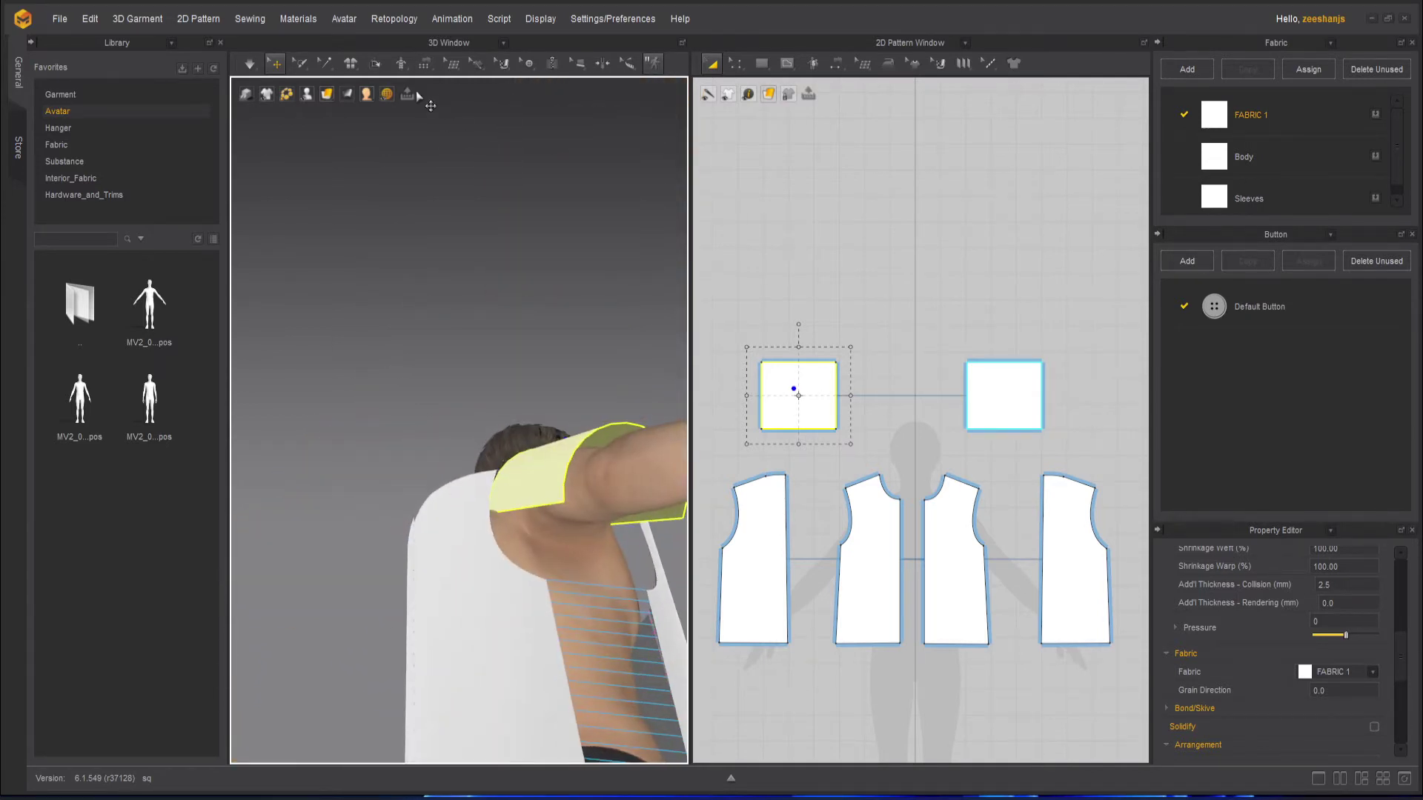
{"action": "left_click", "coordinate": [426, 65]}
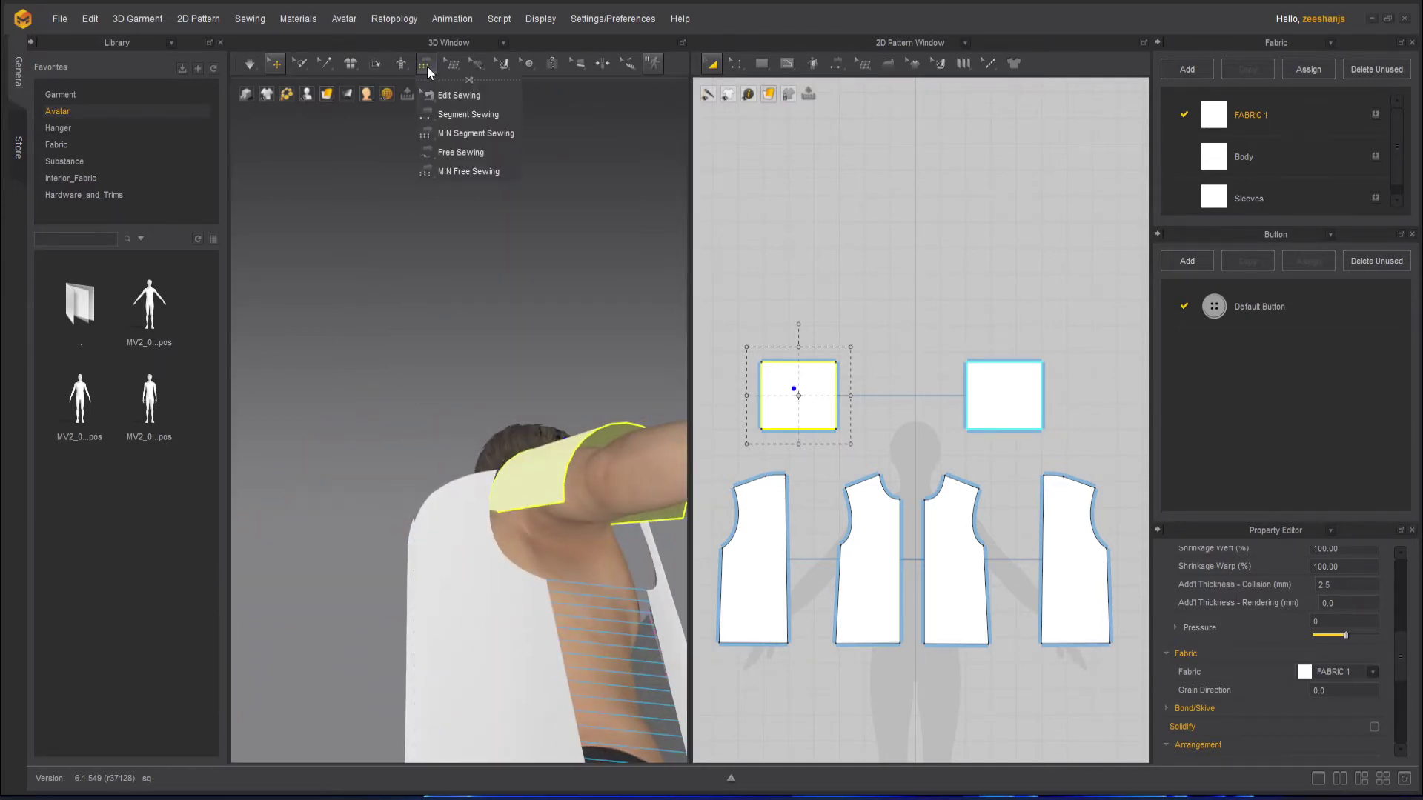
{"action": "left_click", "coordinate": [478, 116]}
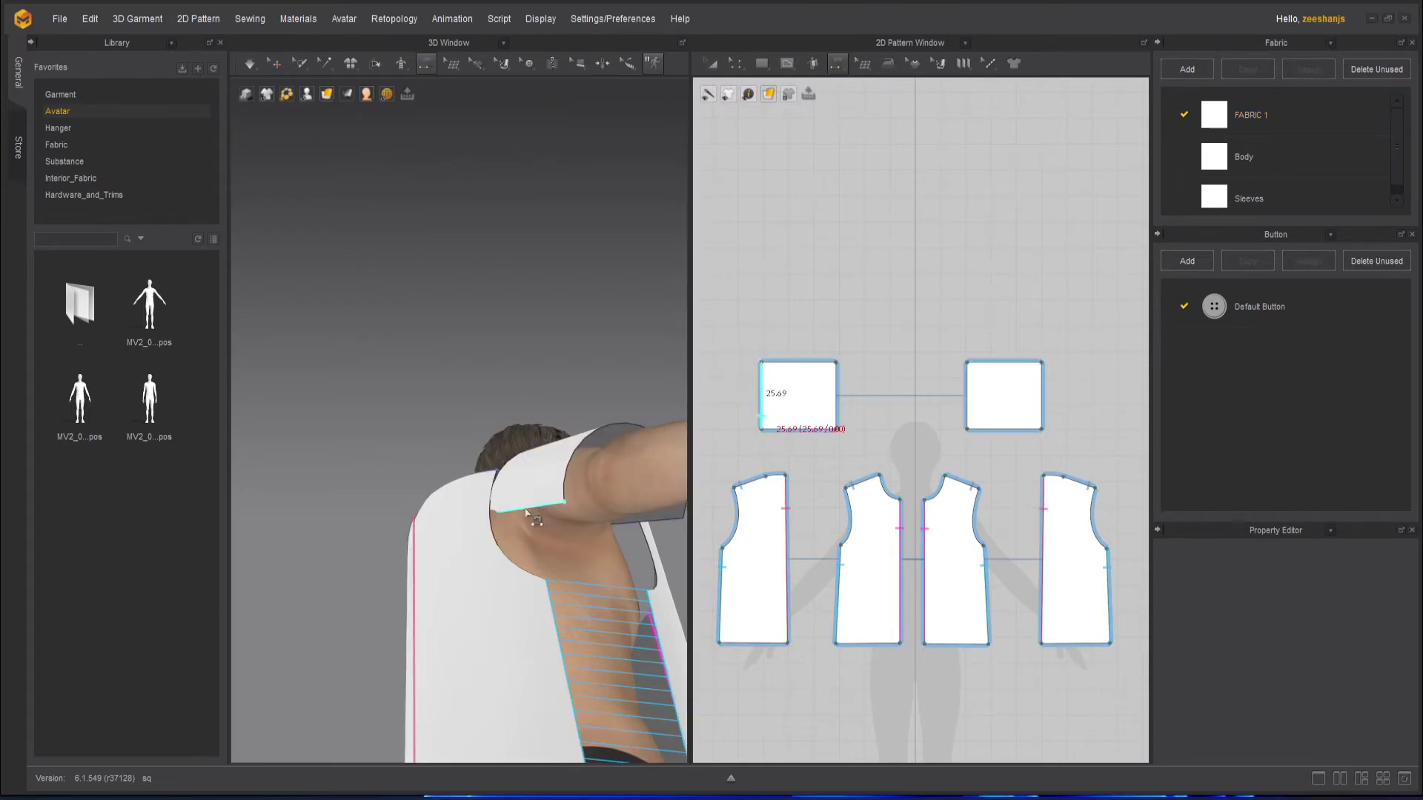
{"action": "left_click", "coordinate": [526, 513]}
{"action": "left_click", "coordinate": [631, 529]}
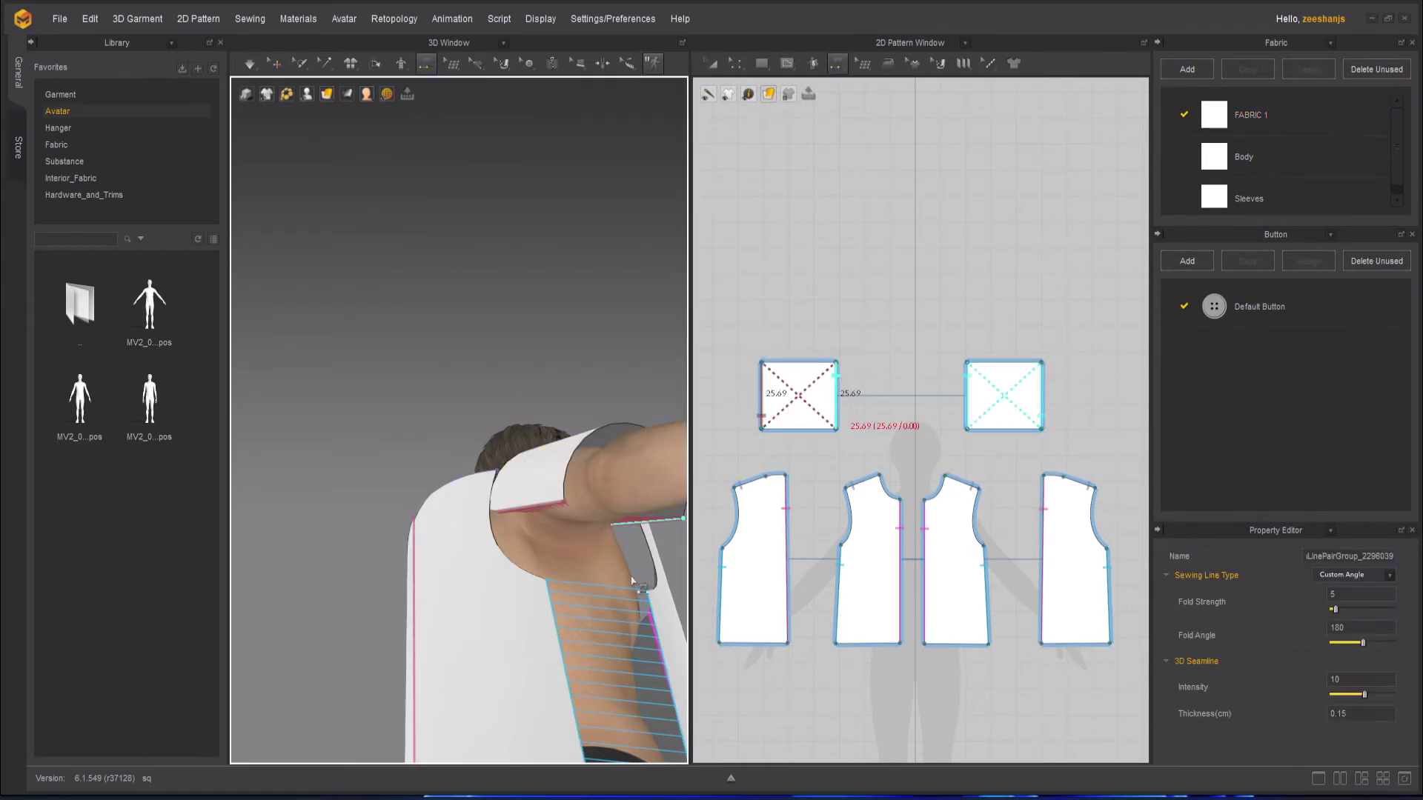
Step: Raise the right sleeve slightly so it covers more of the avatar's shoulder
{"action": "right_click_drag", "start_coordinate": [630, 529], "coordinate": [461, 334]}
{"action": "left_click", "coordinate": [278, 65]}
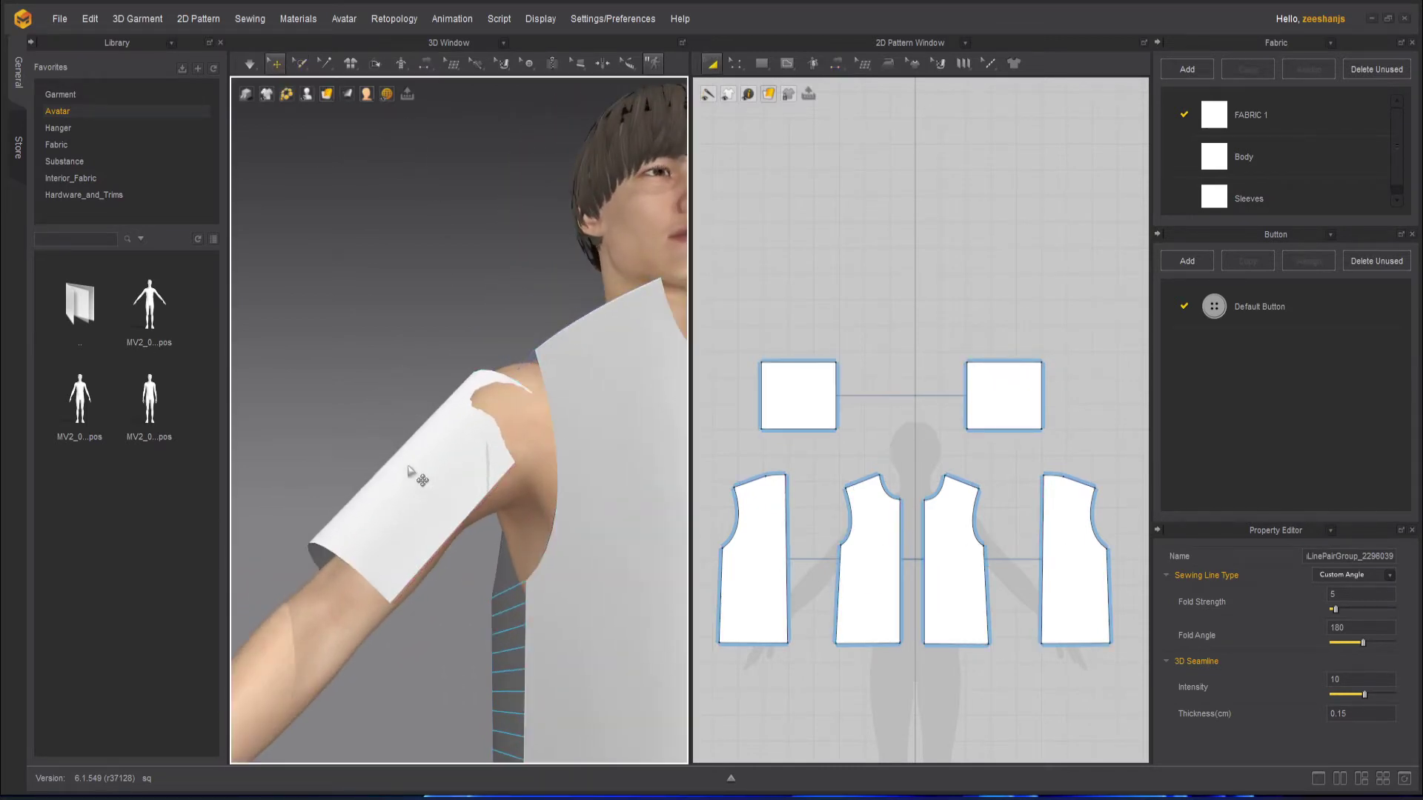
{"action": "left_click", "coordinate": [424, 484]}
{"action": "left_click", "coordinate": [440, 488]}
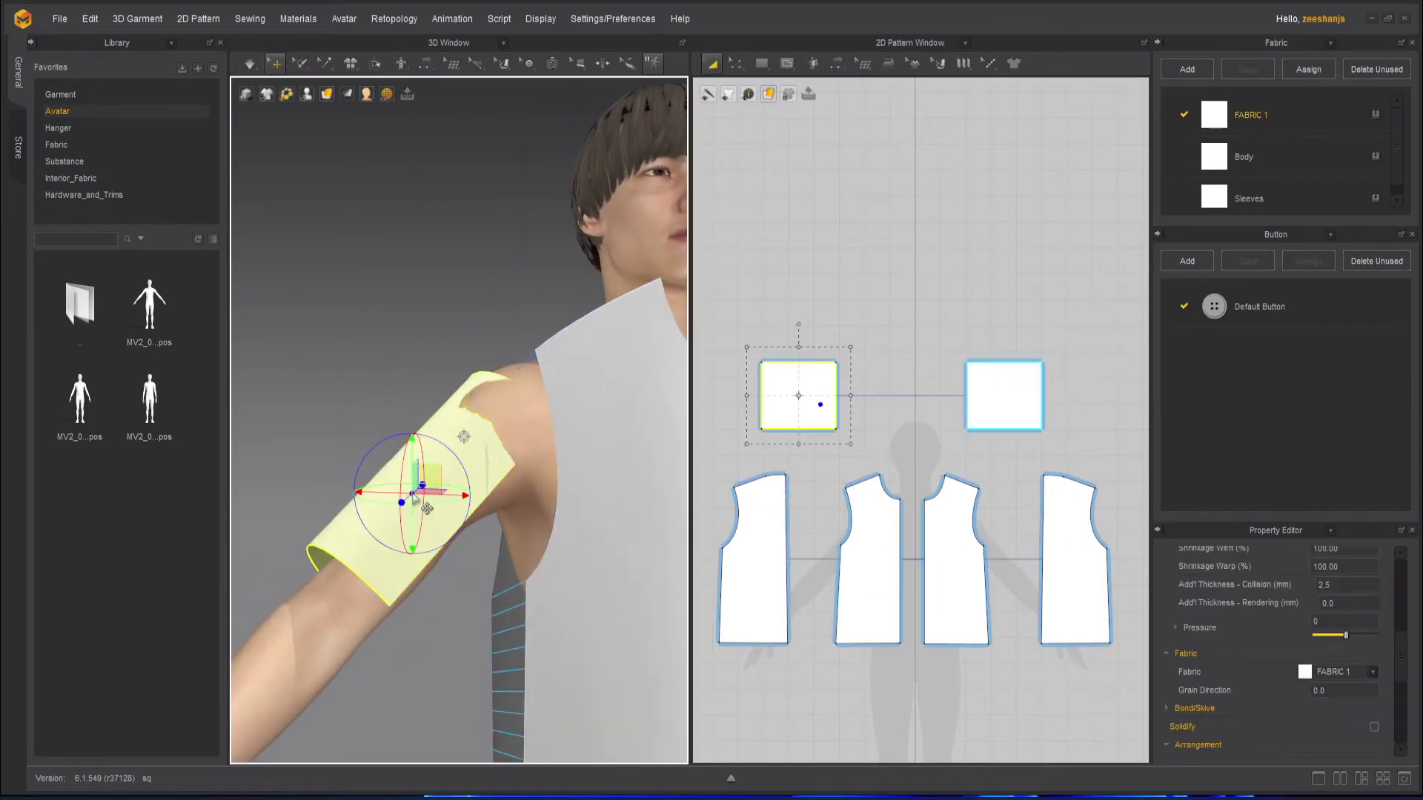
{"action": "right_click_drag", "start_coordinate": [452, 623], "coordinate": [519, 667]}
{"action": "mouse_move", "coordinate": [414, 455]}
{"action": "left_mouse_down"}
{"action": "mouse_move", "coordinate": [414, 482]}
{"action": "mouse_move", "coordinate": [413, 432]}
{"action": "left_mouse_up"}
{"action": "right_click_drag", "start_coordinate": [413, 432], "coordinate": [426, 476]}
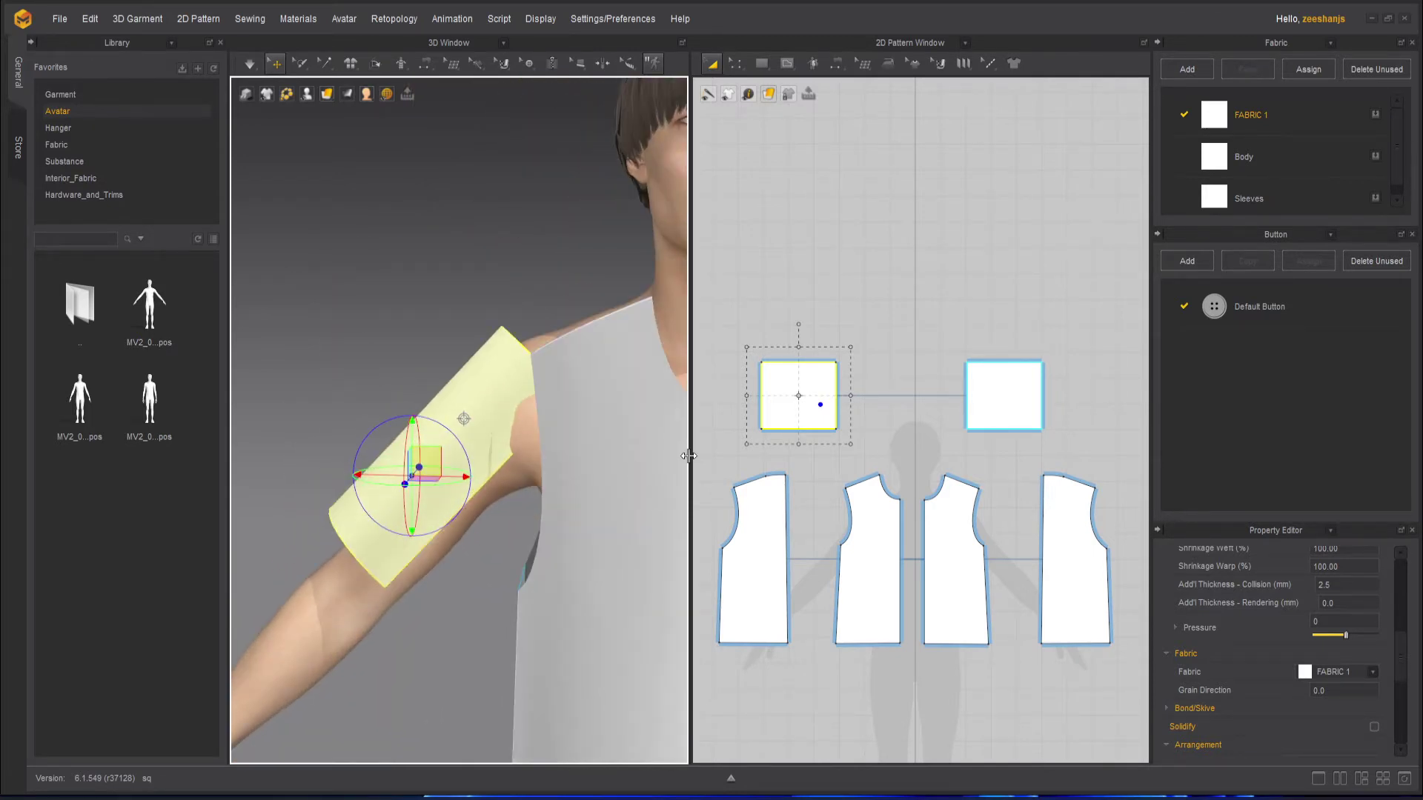
Step: Widen the right sleeve's rectangle in the 2D pattern to about 37.3 cm, with the mirrored sleeve following
{"action": "left_click", "coordinate": [713, 468]}
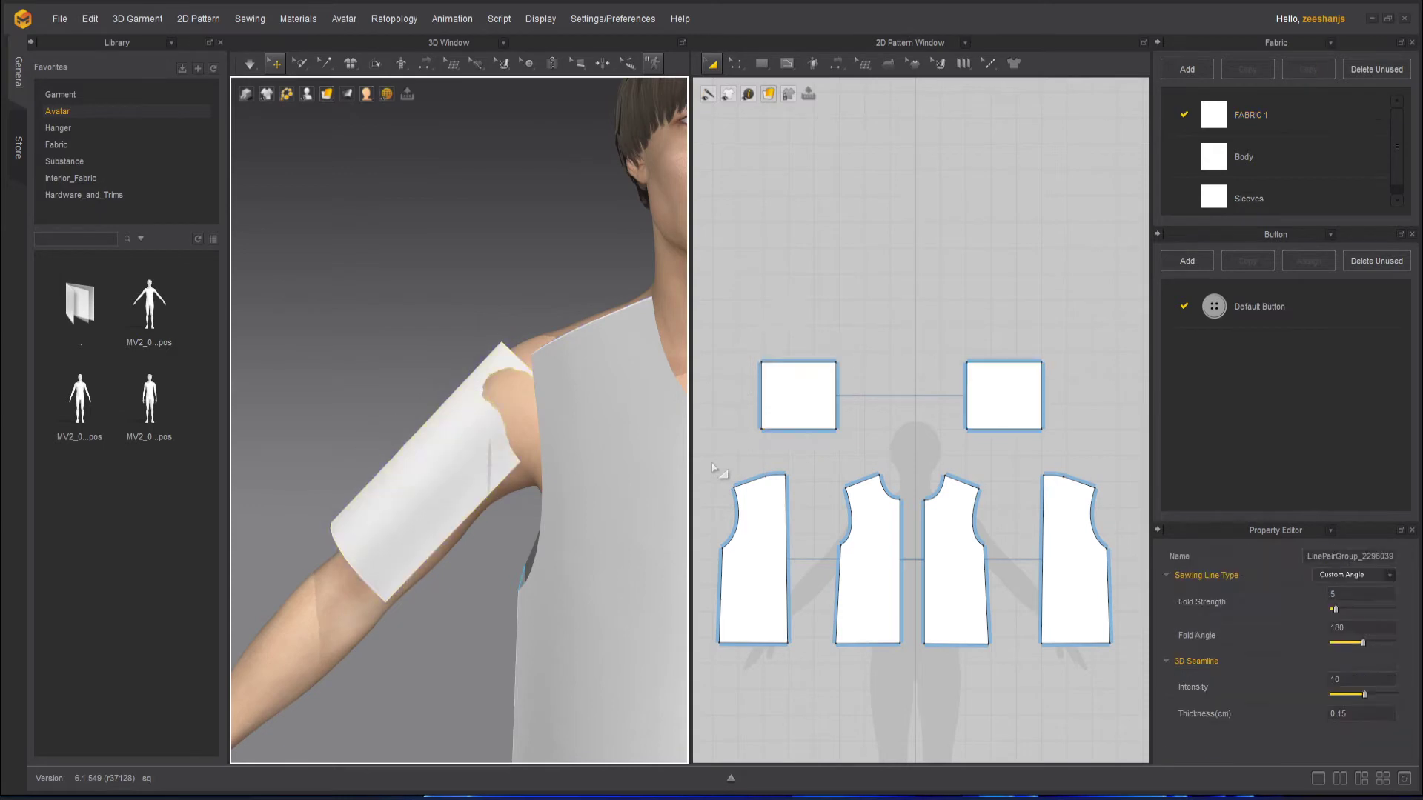
{"action": "left_click", "coordinate": [783, 396]}
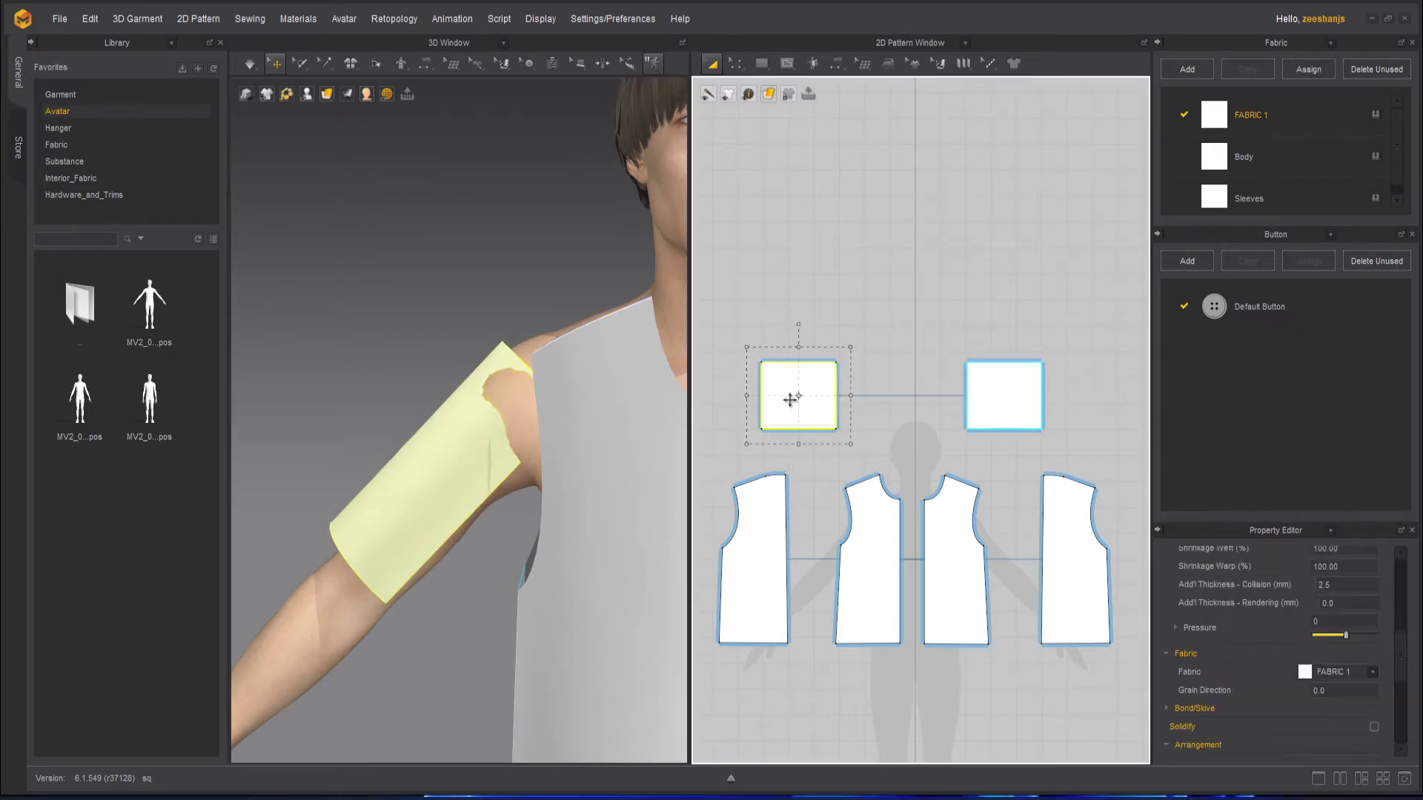
{"action": "left_click_drag", "start_coordinate": [850, 397], "coordinate": [869, 397]}
Step: Show the arrangement points, rewrap the widened right sleeve around the upper arm using its outer-arm point, and hide the points again
{"action": "right_click_drag", "start_coordinate": [425, 523], "coordinate": [467, 509]}
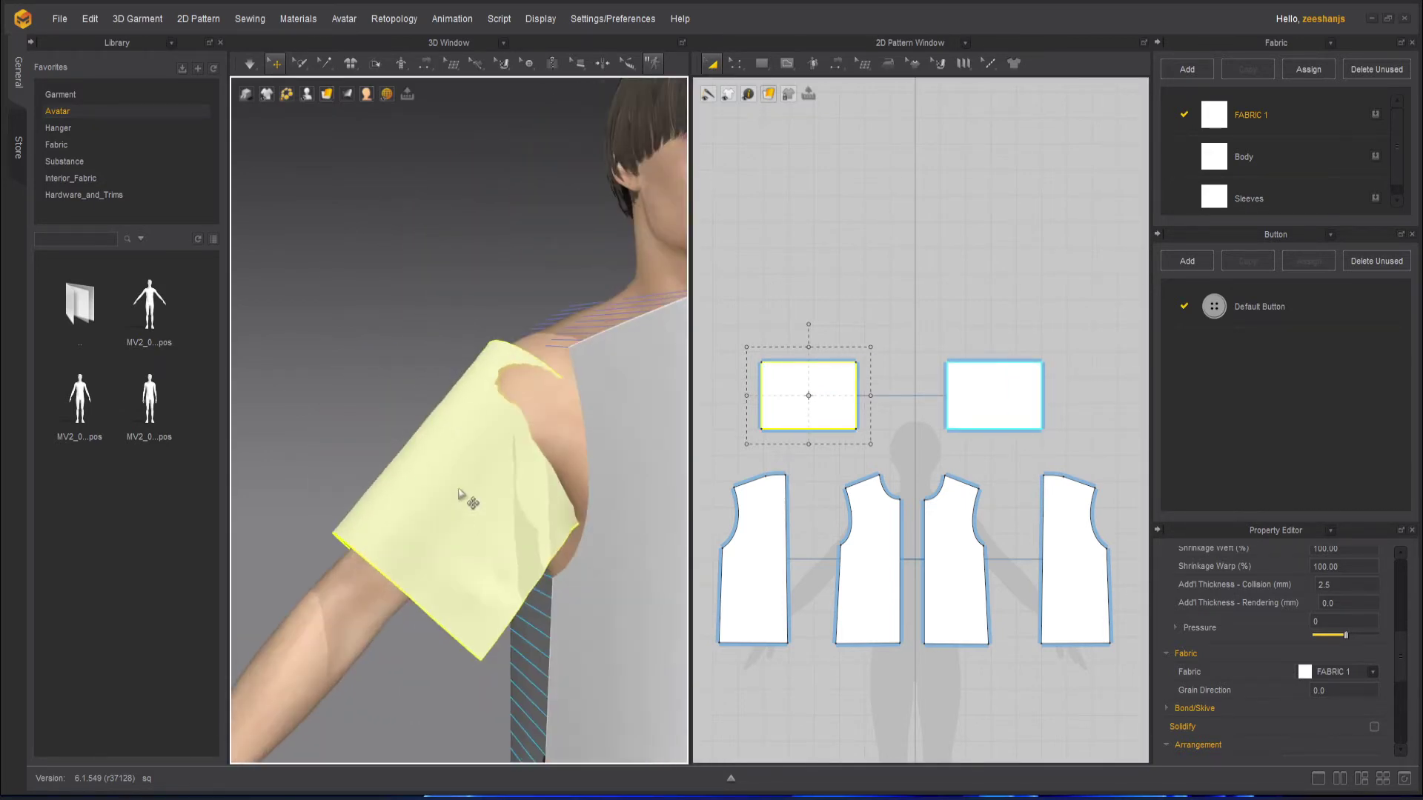
{"action": "key", "text": "shift+f"}
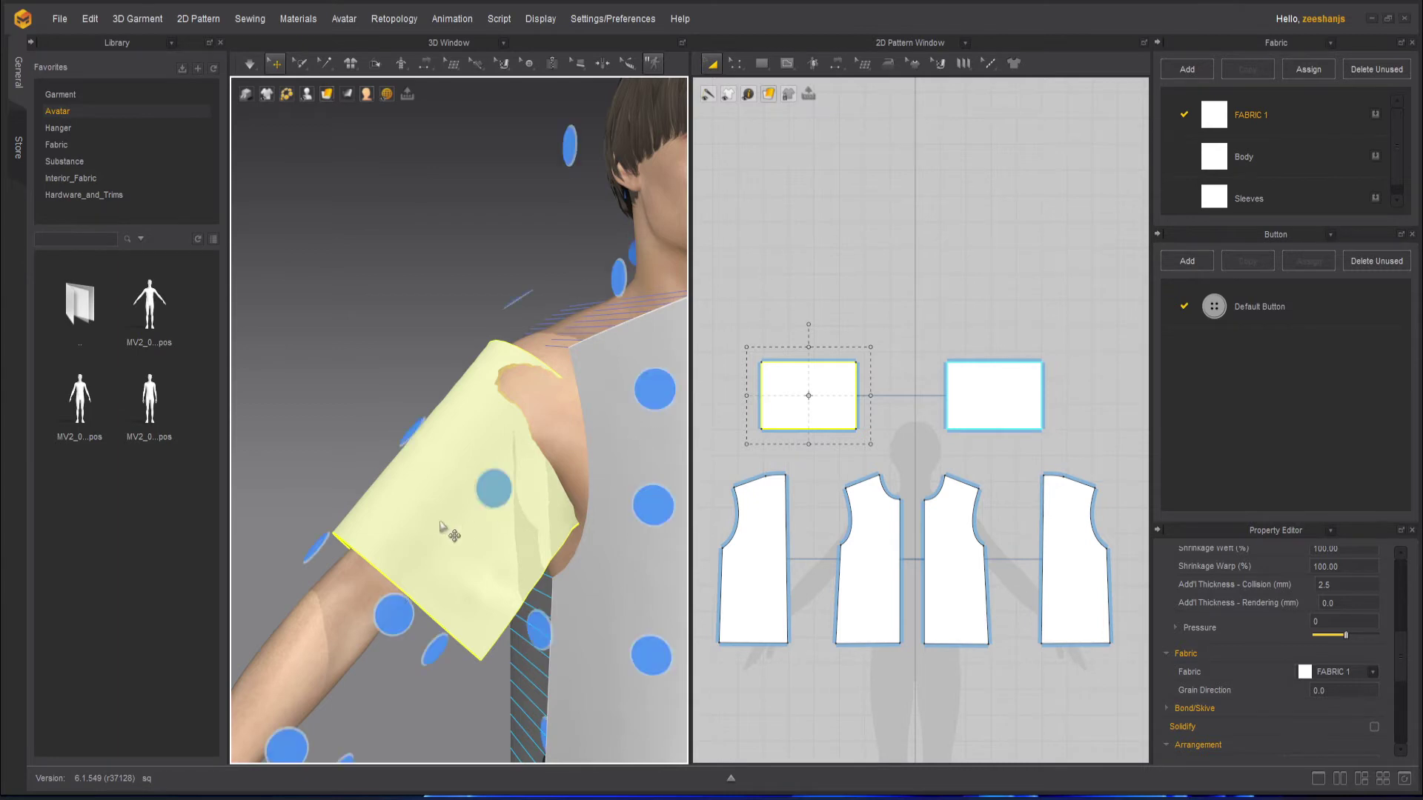
{"action": "left_click", "coordinate": [406, 508]}
{"action": "right_click_drag", "start_coordinate": [419, 532], "coordinate": [505, 567]}
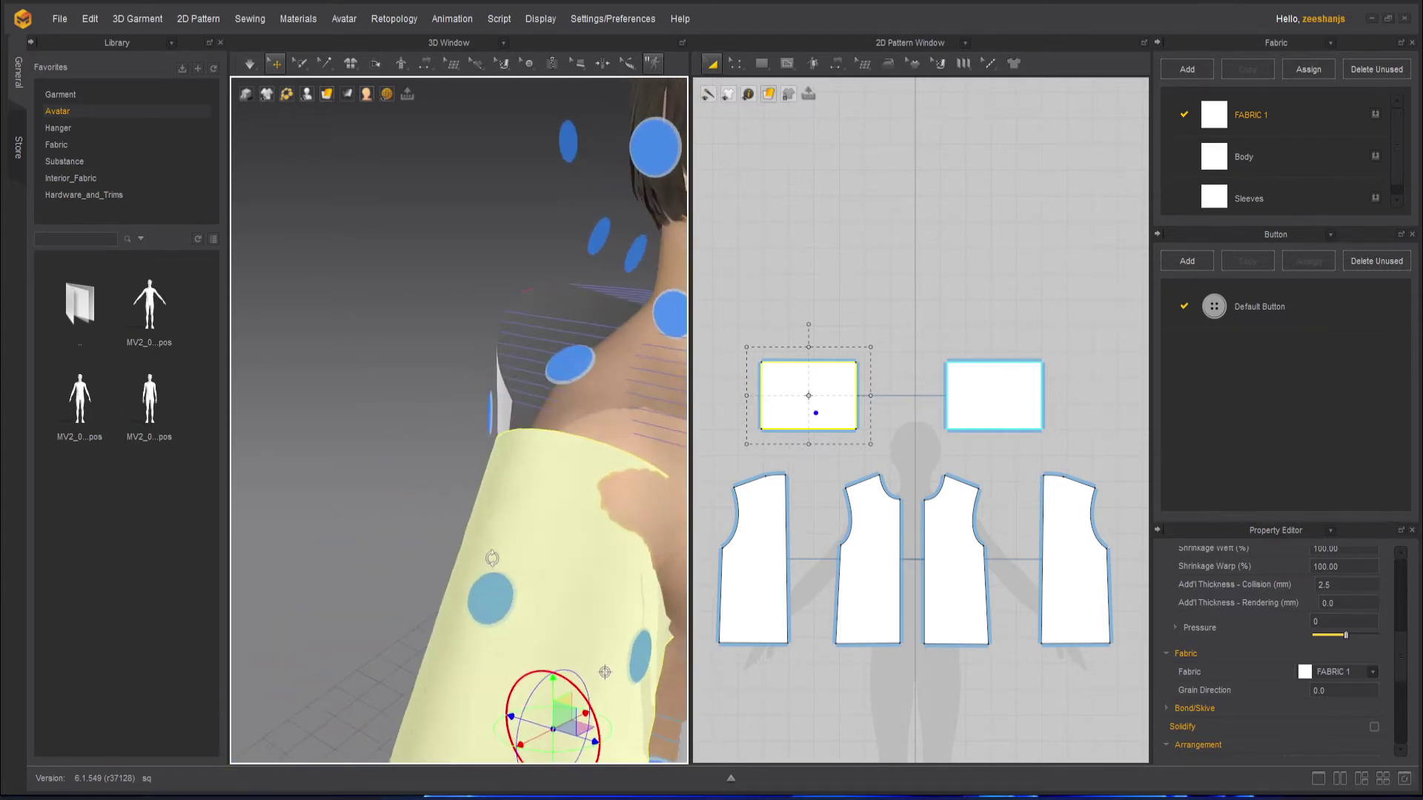
{"action": "left_click", "coordinate": [495, 593]}
{"action": "scroll", "coordinate": [535, 643], "scroll_direction": "down", "scroll_amount": 4}
{"action": "right_click_drag", "start_coordinate": [539, 650], "coordinate": [460, 439]}
{"action": "key", "text": "shift+f"}
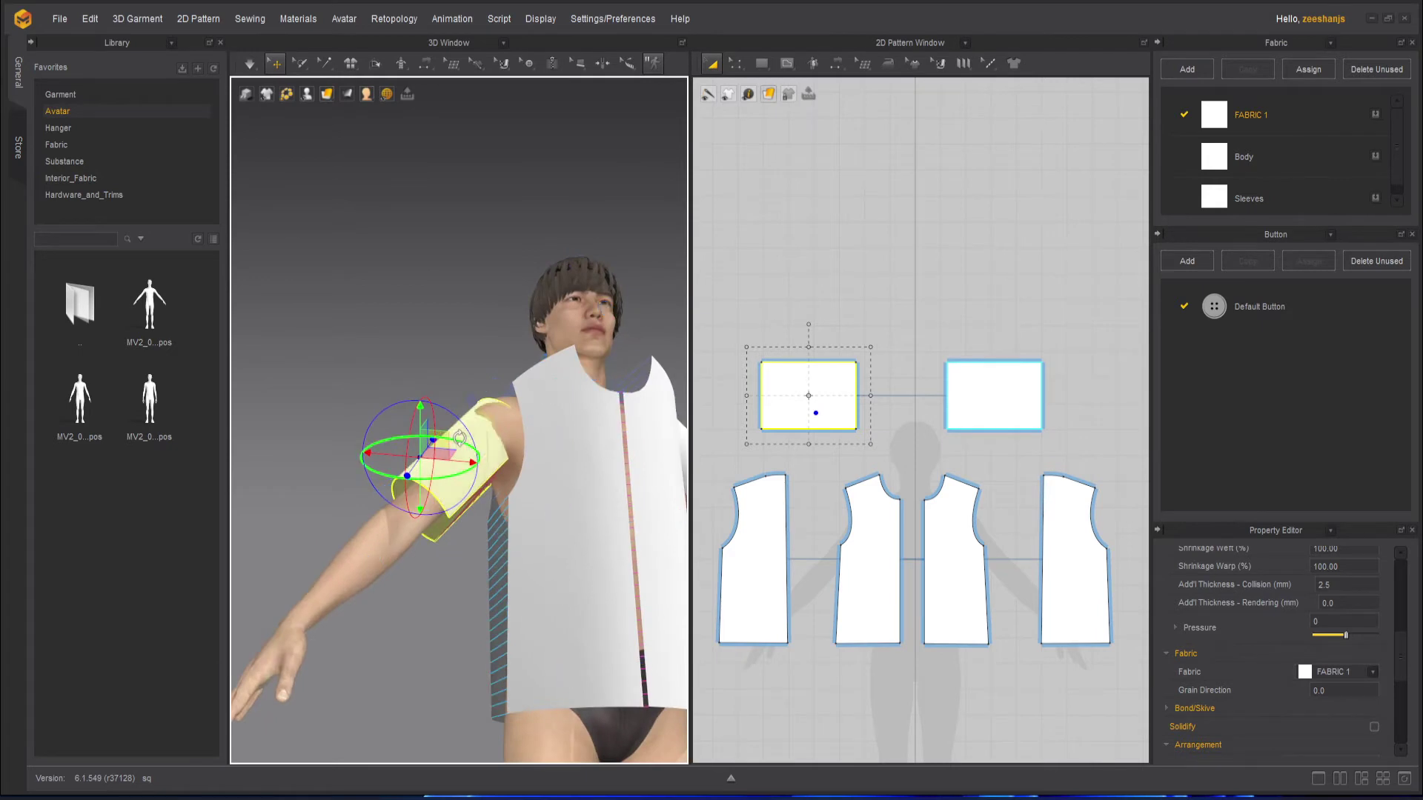
Step: Reverse the right sleeve's crossed underarm seam with Edit Sewing so its two edges join in matching directions
{"action": "scroll", "coordinate": [459, 439], "scroll_direction": "up", "scroll_amount": 5}
{"action": "right_click_drag", "start_coordinate": [450, 523], "coordinate": [541, 598]}
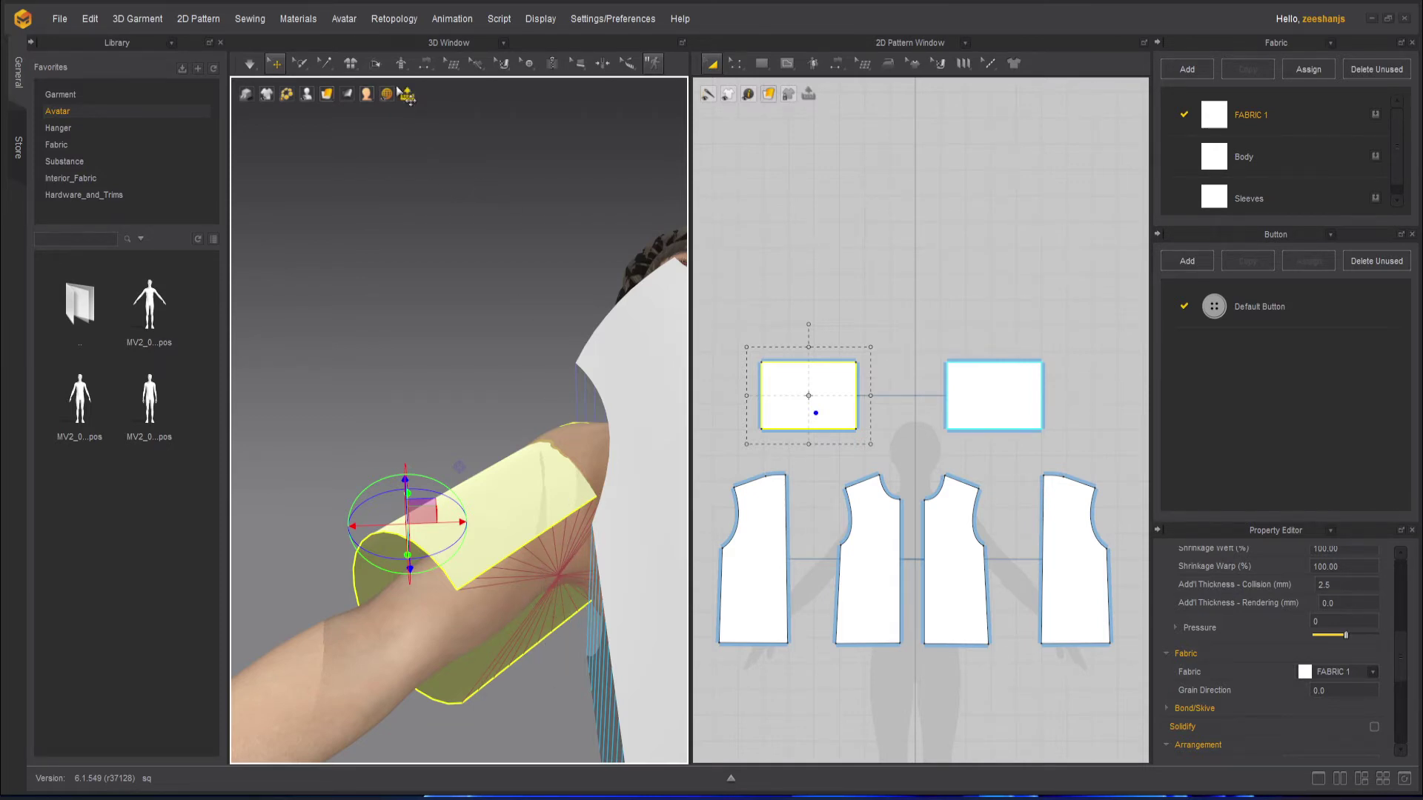
{"action": "left_click", "coordinate": [422, 70]}
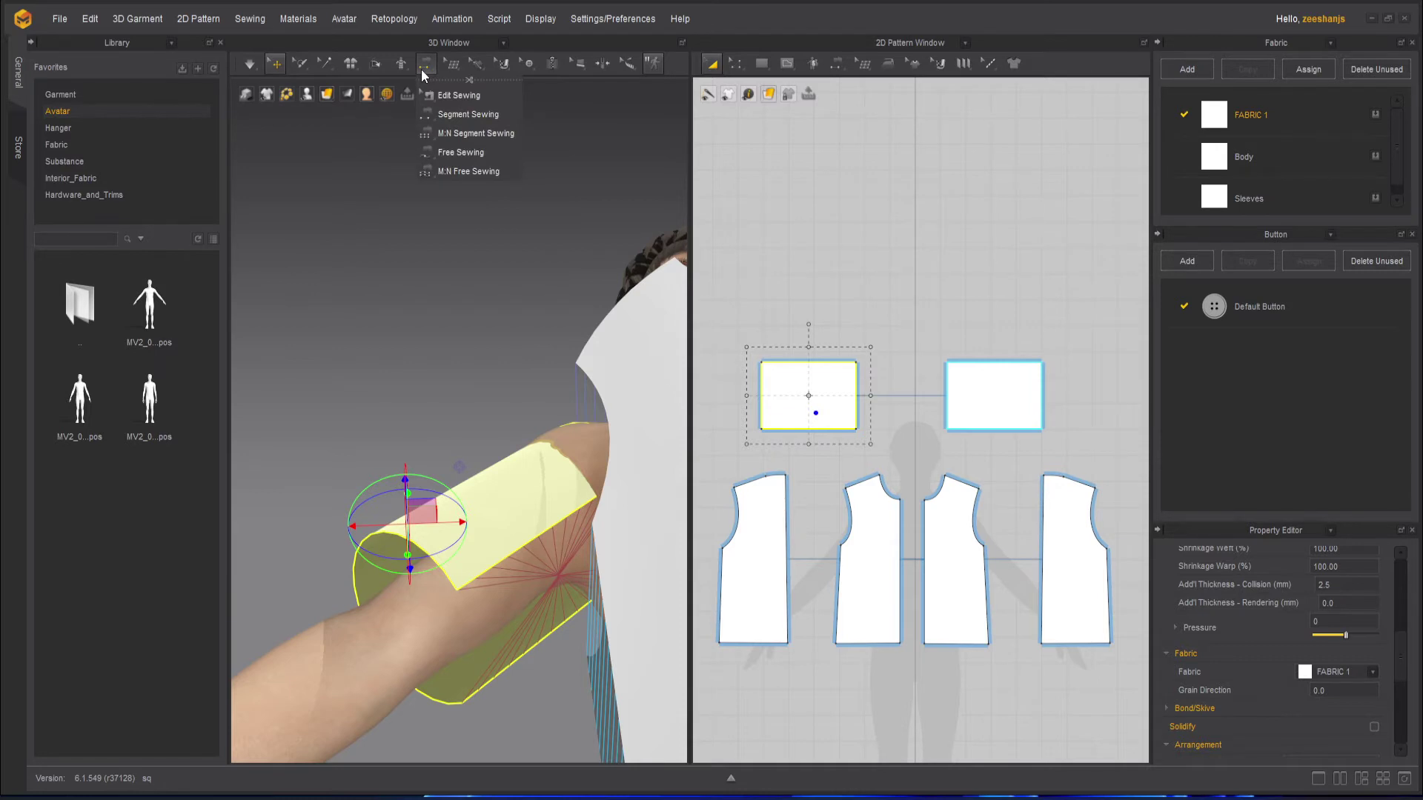
{"action": "left_click", "coordinate": [464, 95]}
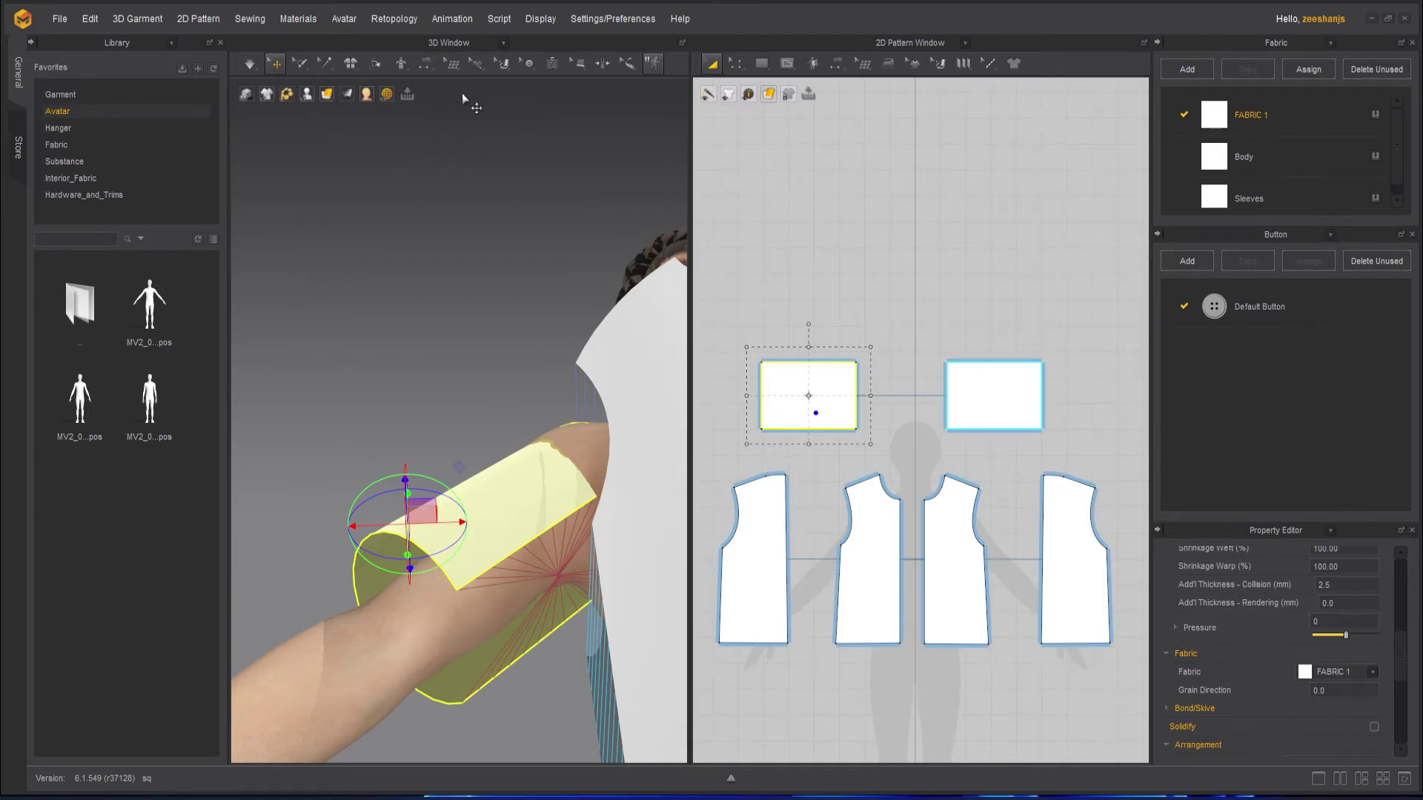
{"action": "left_click", "coordinate": [527, 651]}
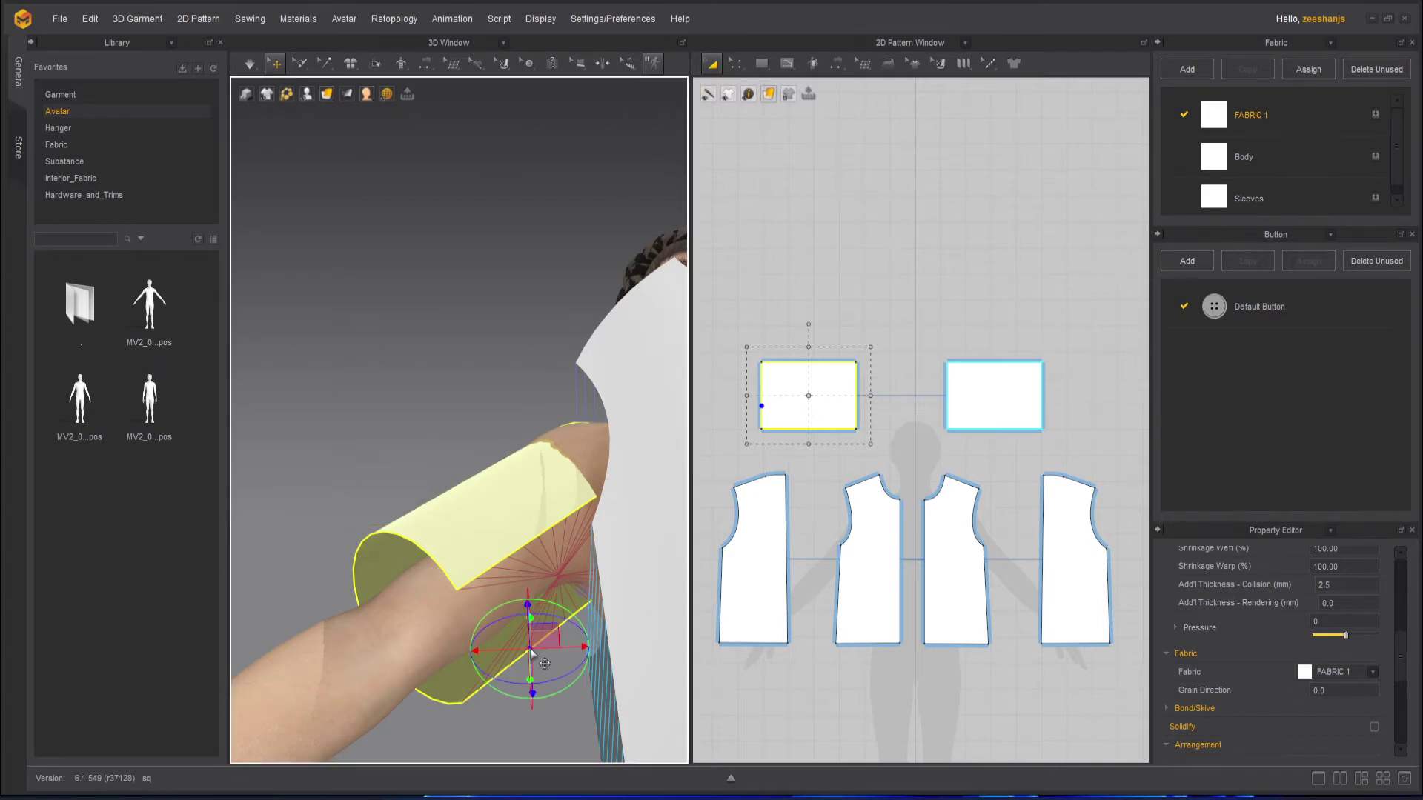
{"action": "left_click", "coordinate": [425, 66]}
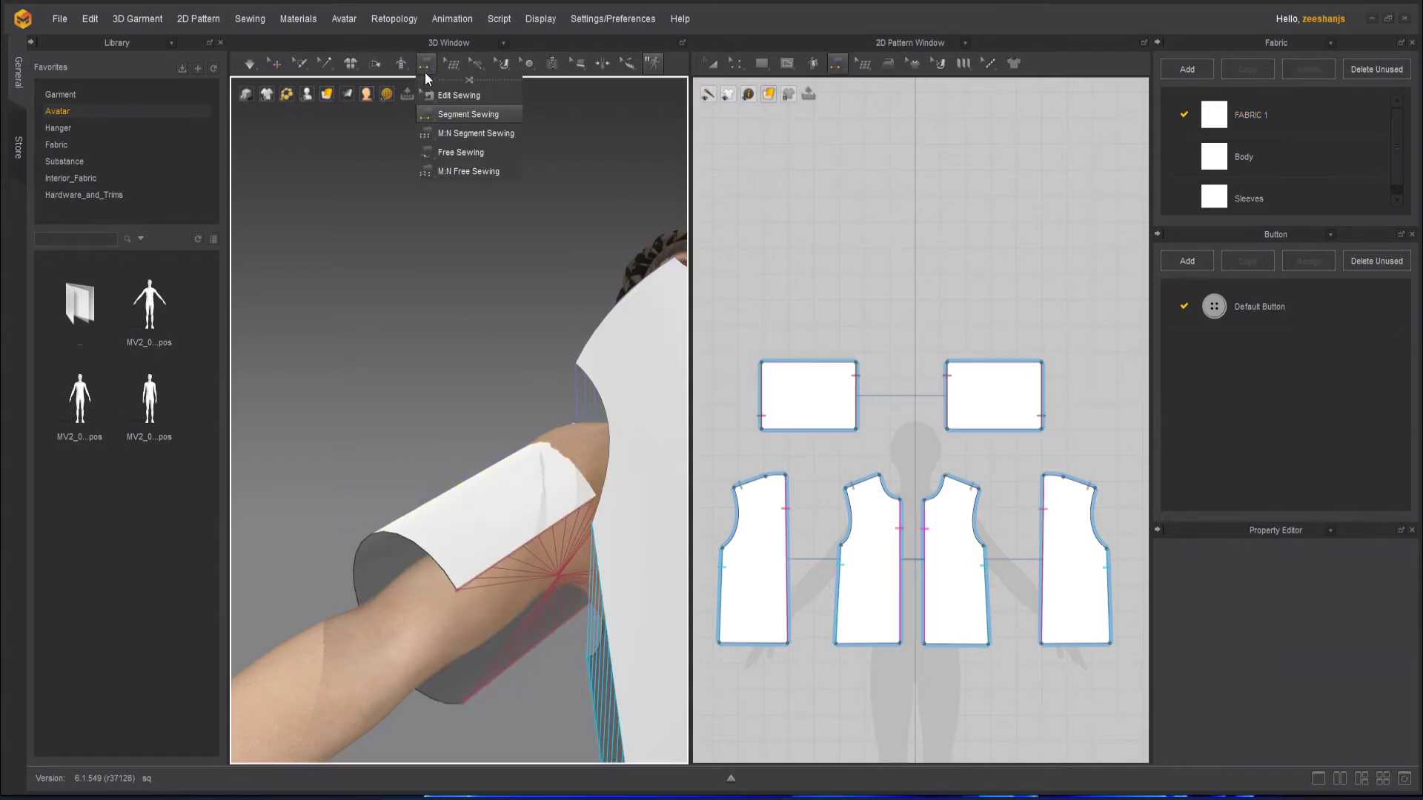
{"action": "left_click", "coordinate": [460, 96]}
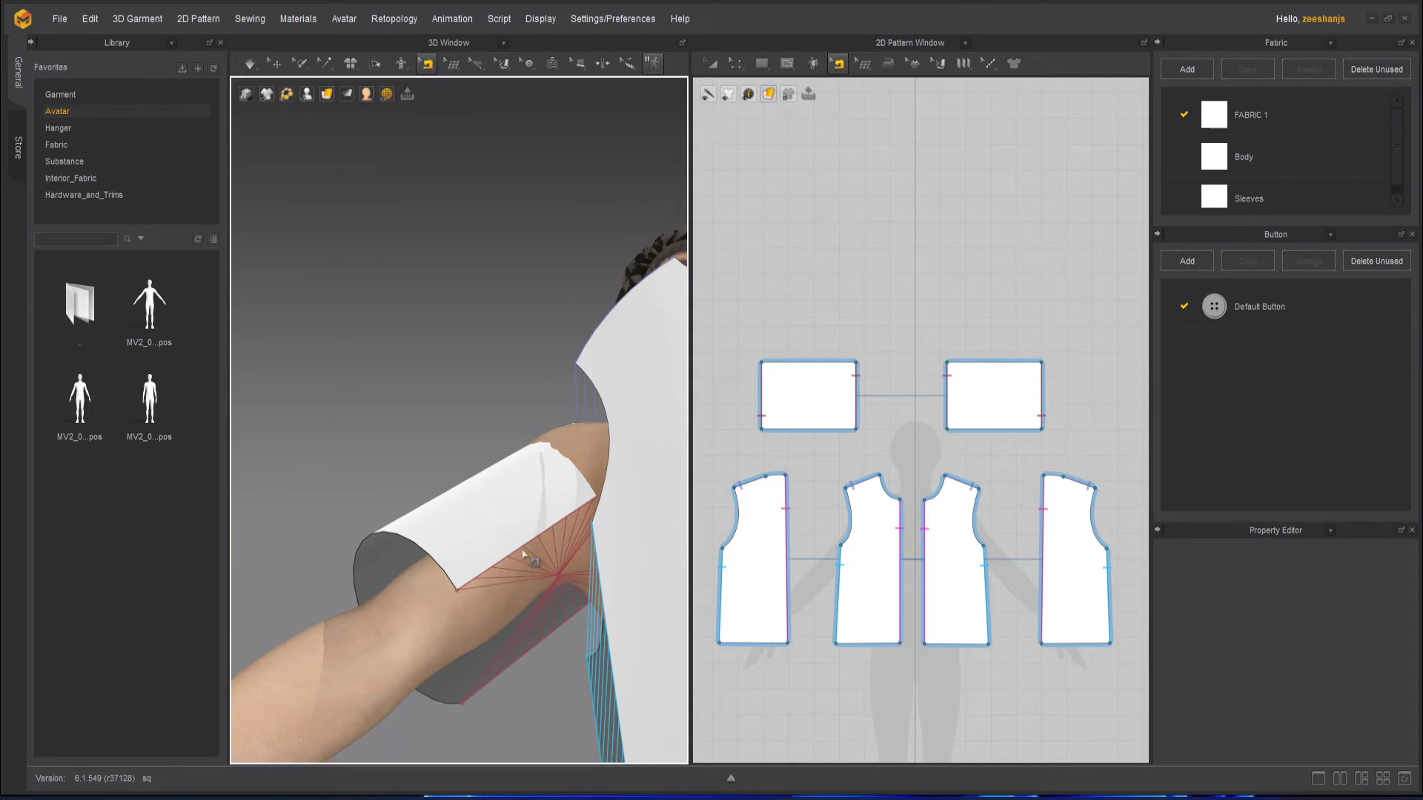
{"action": "left_click", "coordinate": [548, 639]}
{"action": "right_click", "coordinate": [548, 640]}
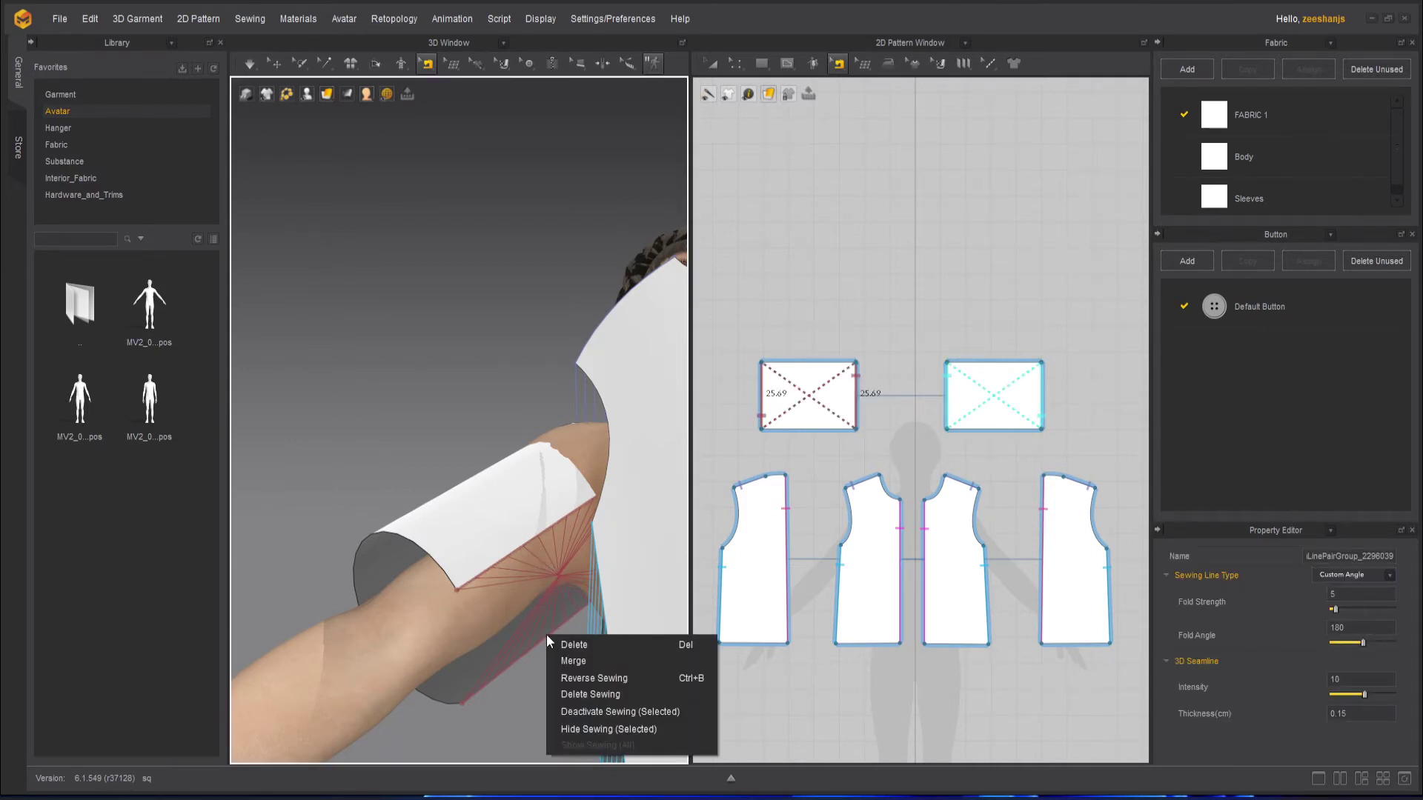
{"action": "left_click", "coordinate": [598, 680]}
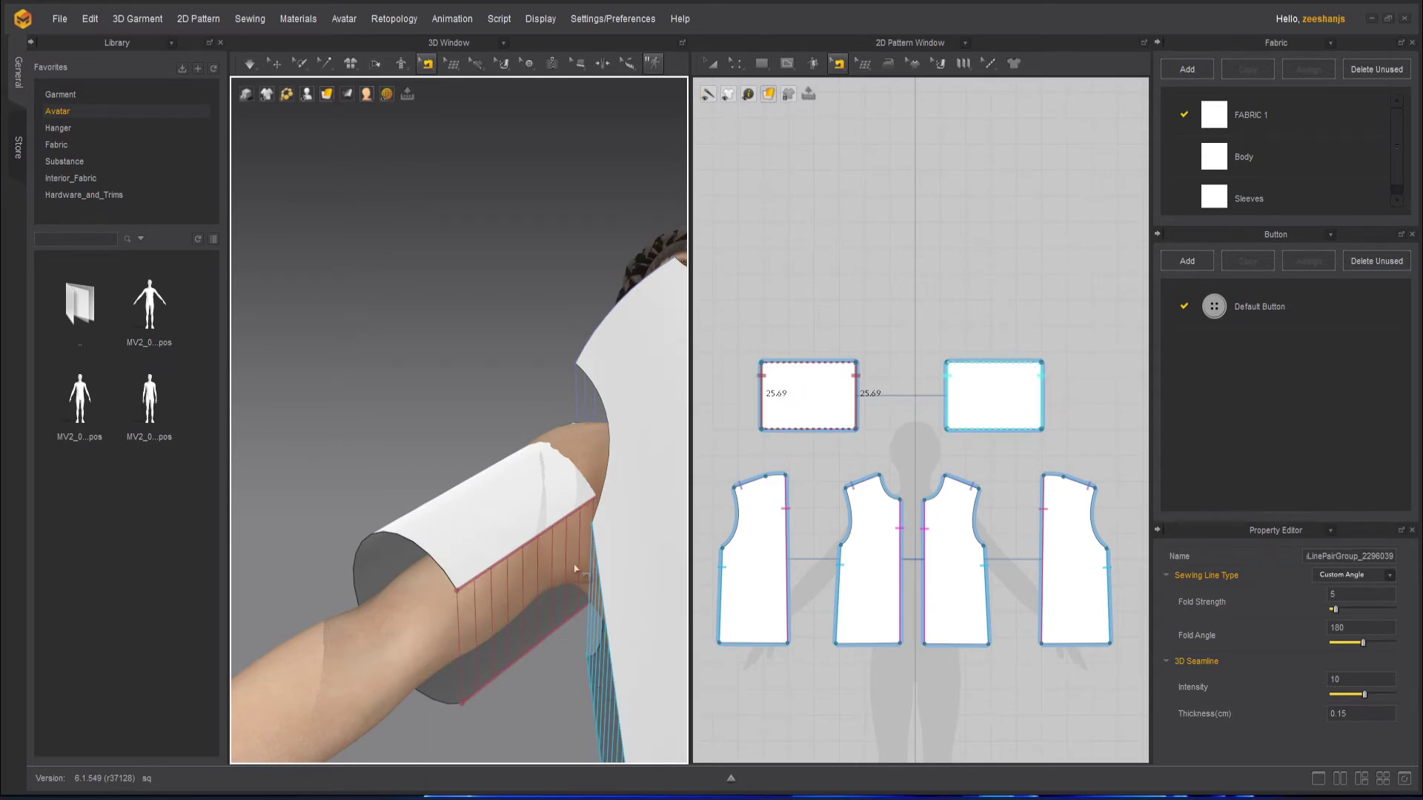
Step: Begin an M:N Segment Sewing with the right sleeve's upper edge as the M side
{"action": "right_click_drag", "start_coordinate": [515, 576], "coordinate": [373, 420]}
{"action": "scroll", "coordinate": [384, 434], "scroll_direction": "down", "scroll_amount": 4}
{"action": "right_click_drag", "start_coordinate": [603, 556], "coordinate": [578, 483]}
{"action": "right_click_drag", "start_coordinate": [386, 430], "coordinate": [556, 575]}
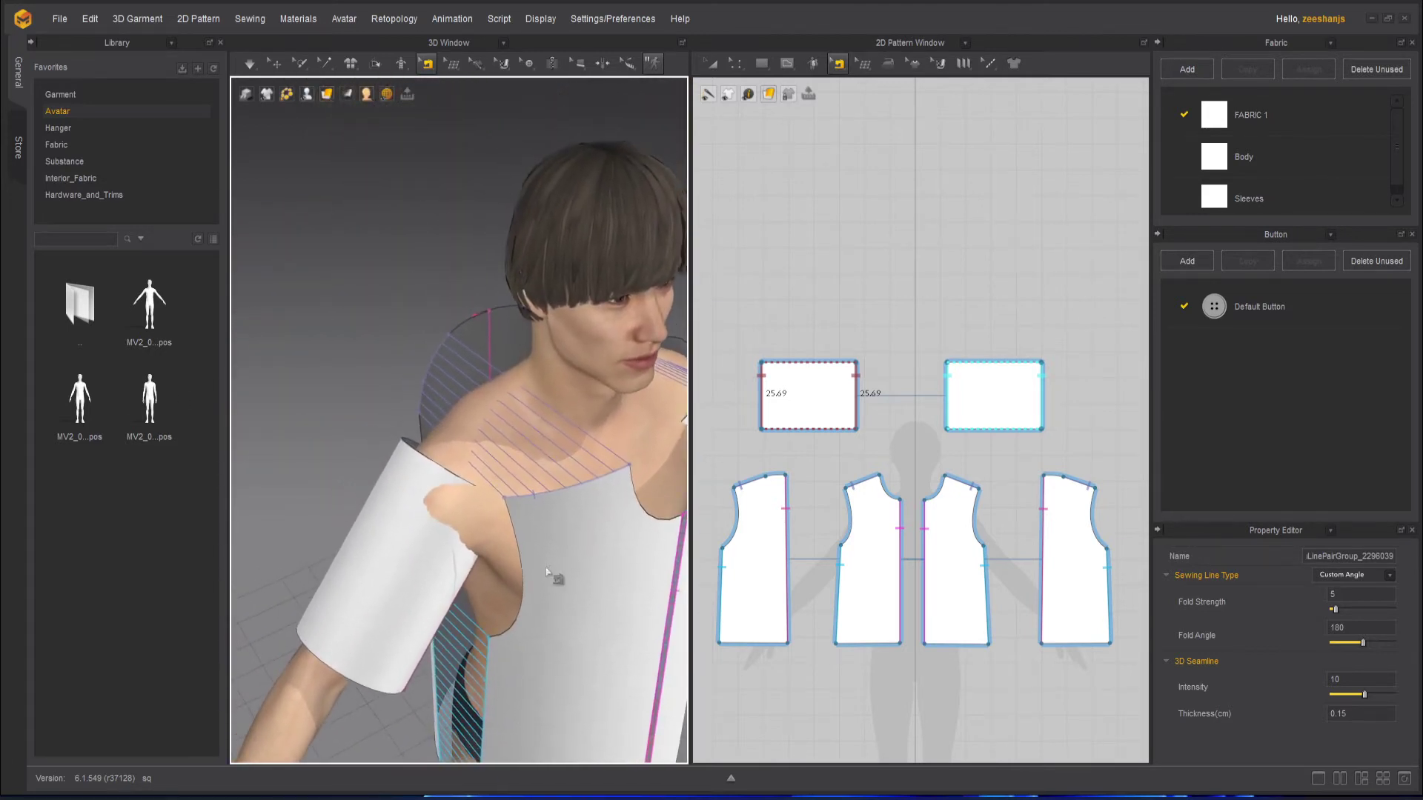
{"action": "scroll", "coordinate": [546, 546], "scroll_direction": "up", "scroll_amount": 3}
{"action": "left_click", "coordinate": [429, 66]}
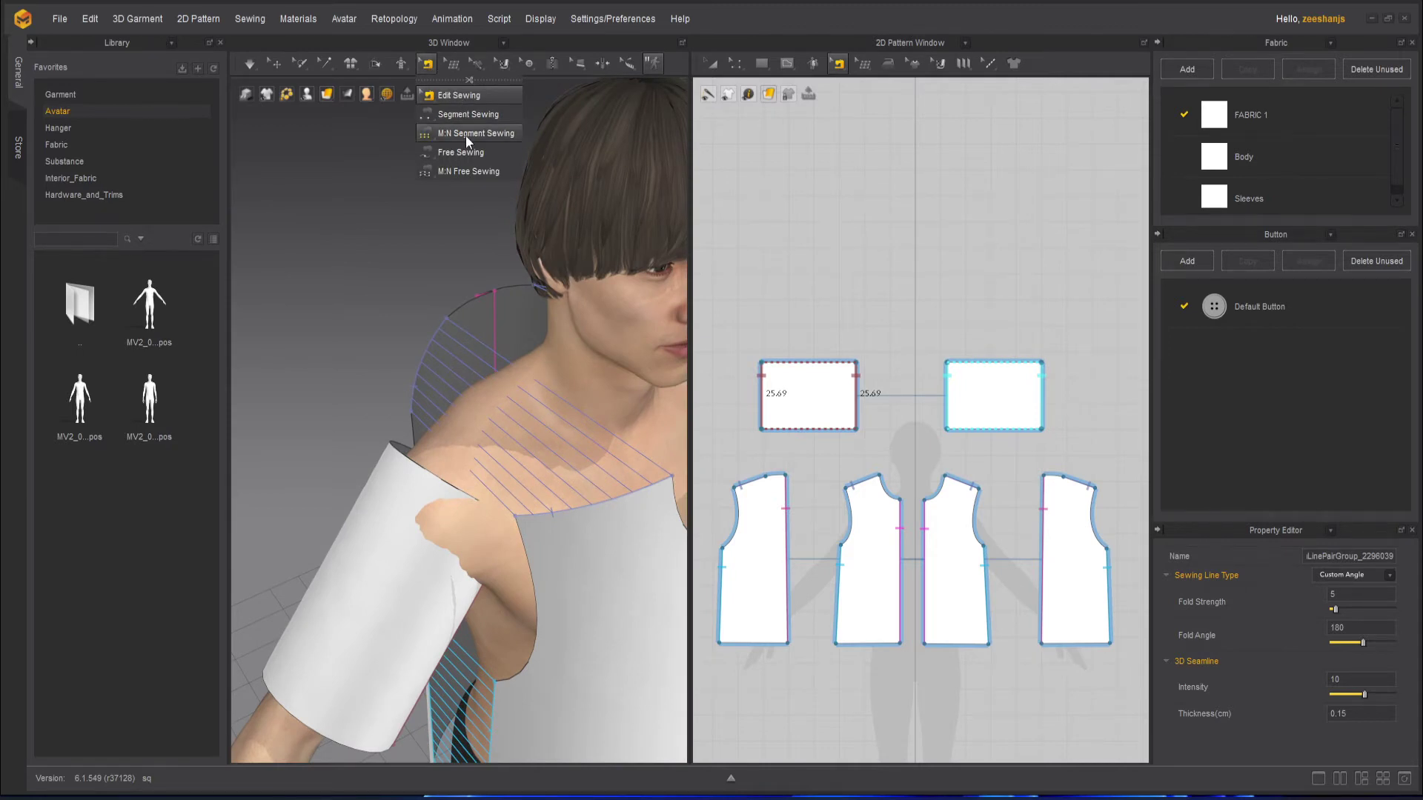
{"action": "left_click", "coordinate": [418, 471]}
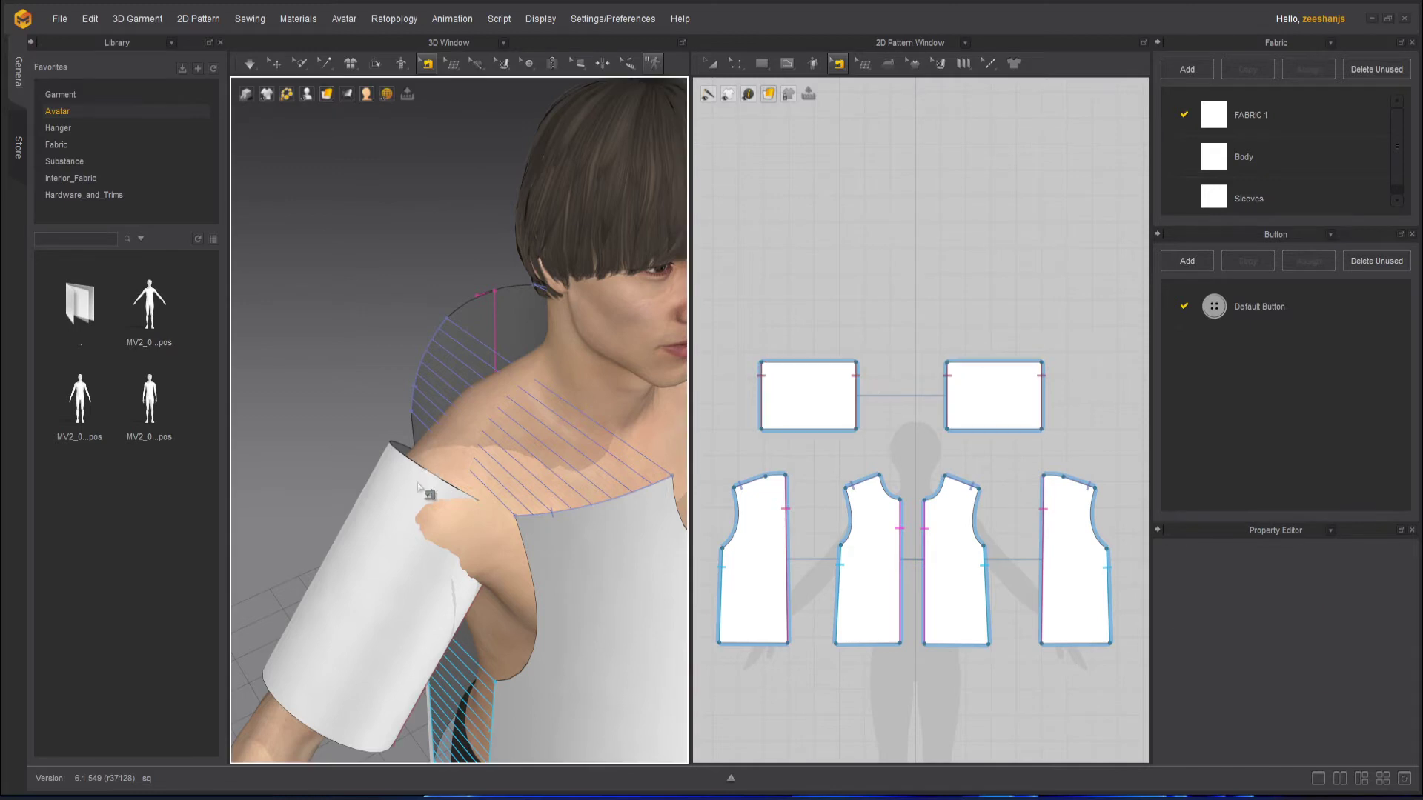
{"action": "scroll", "coordinate": [427, 488], "scroll_direction": "up", "scroll_amount": 3}
{"action": "left_click", "coordinate": [428, 64]}
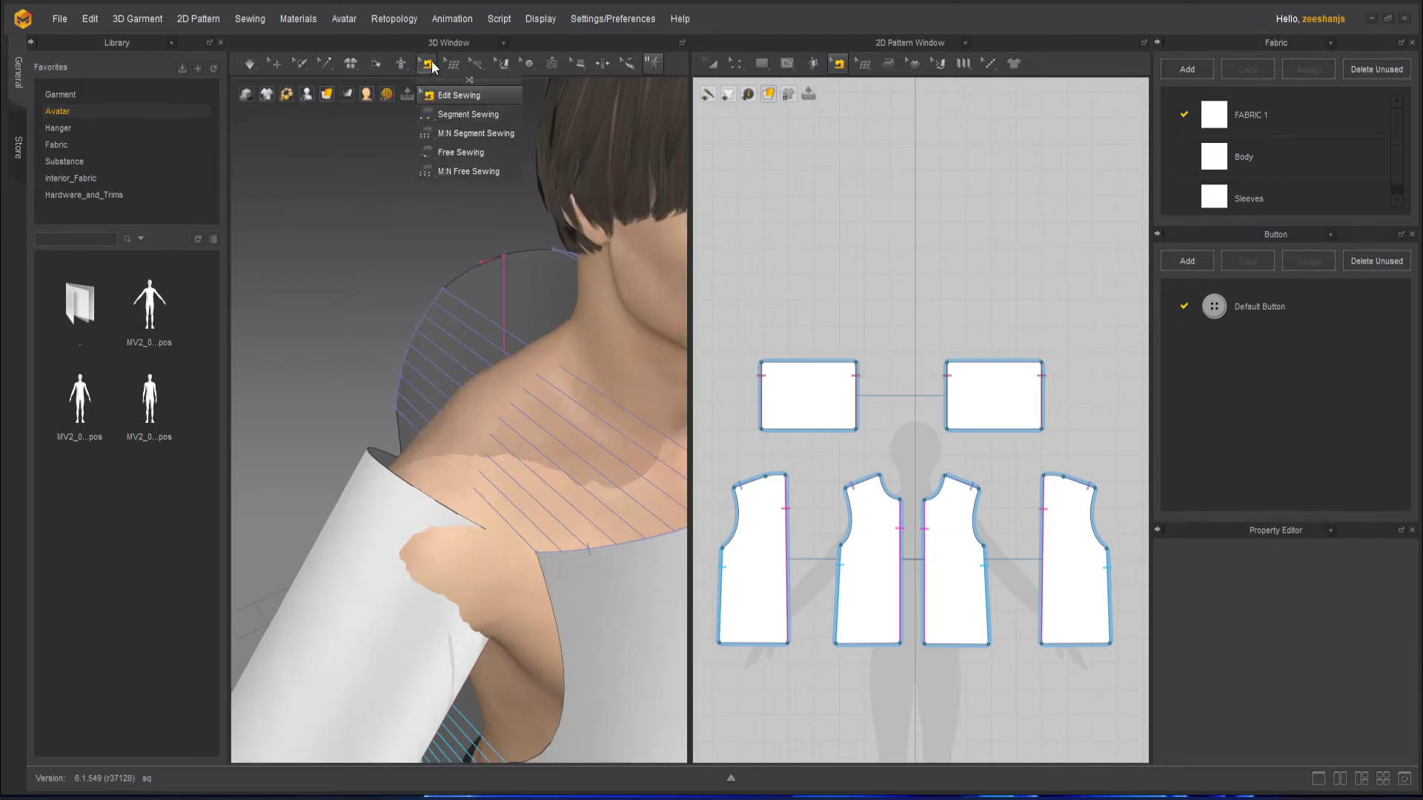
{"action": "left_click", "coordinate": [461, 134]}
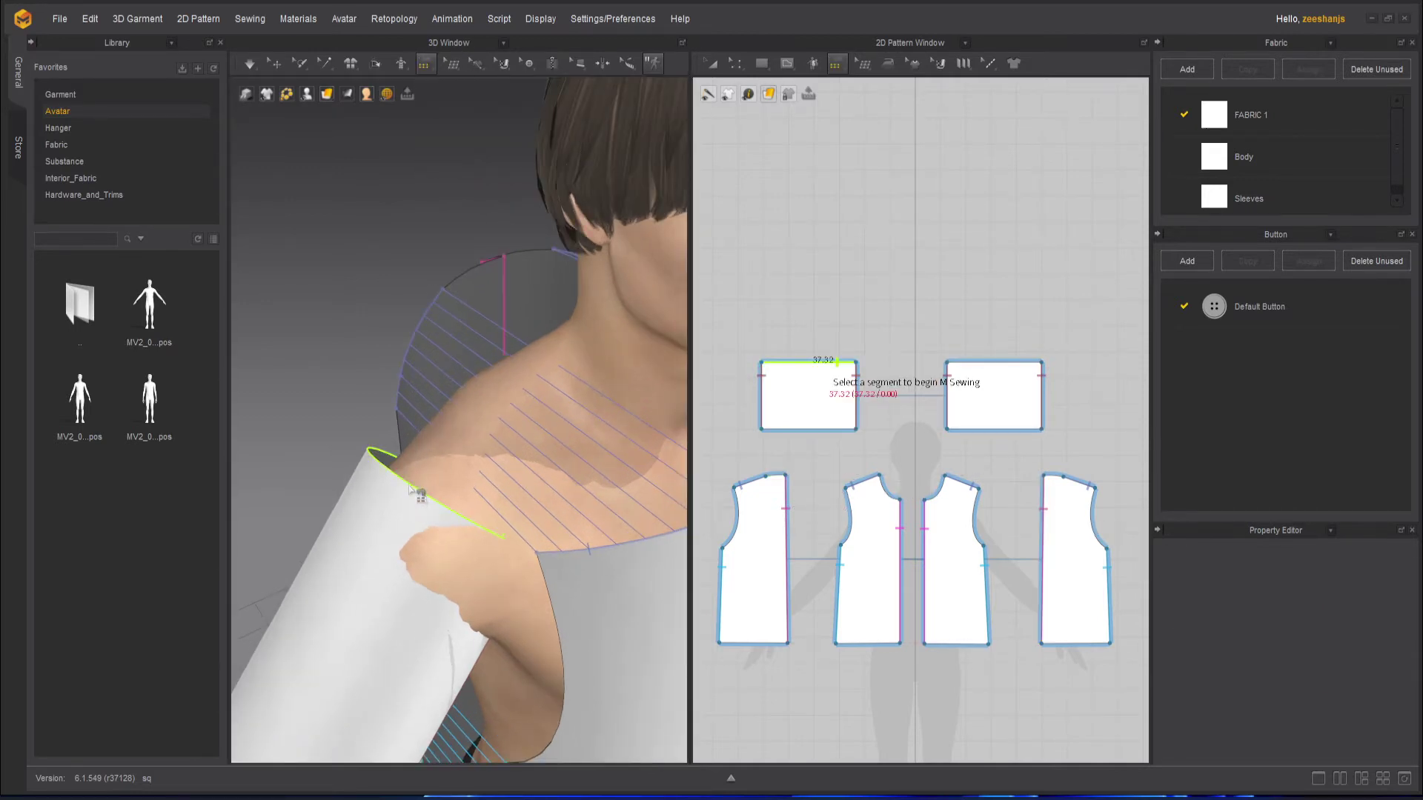
{"action": "left_click", "coordinate": [468, 523]}
{"action": "scroll", "coordinate": [501, 561], "scroll_direction": "down", "scroll_amount": 2}
{"action": "left_click", "coordinate": [535, 652]}
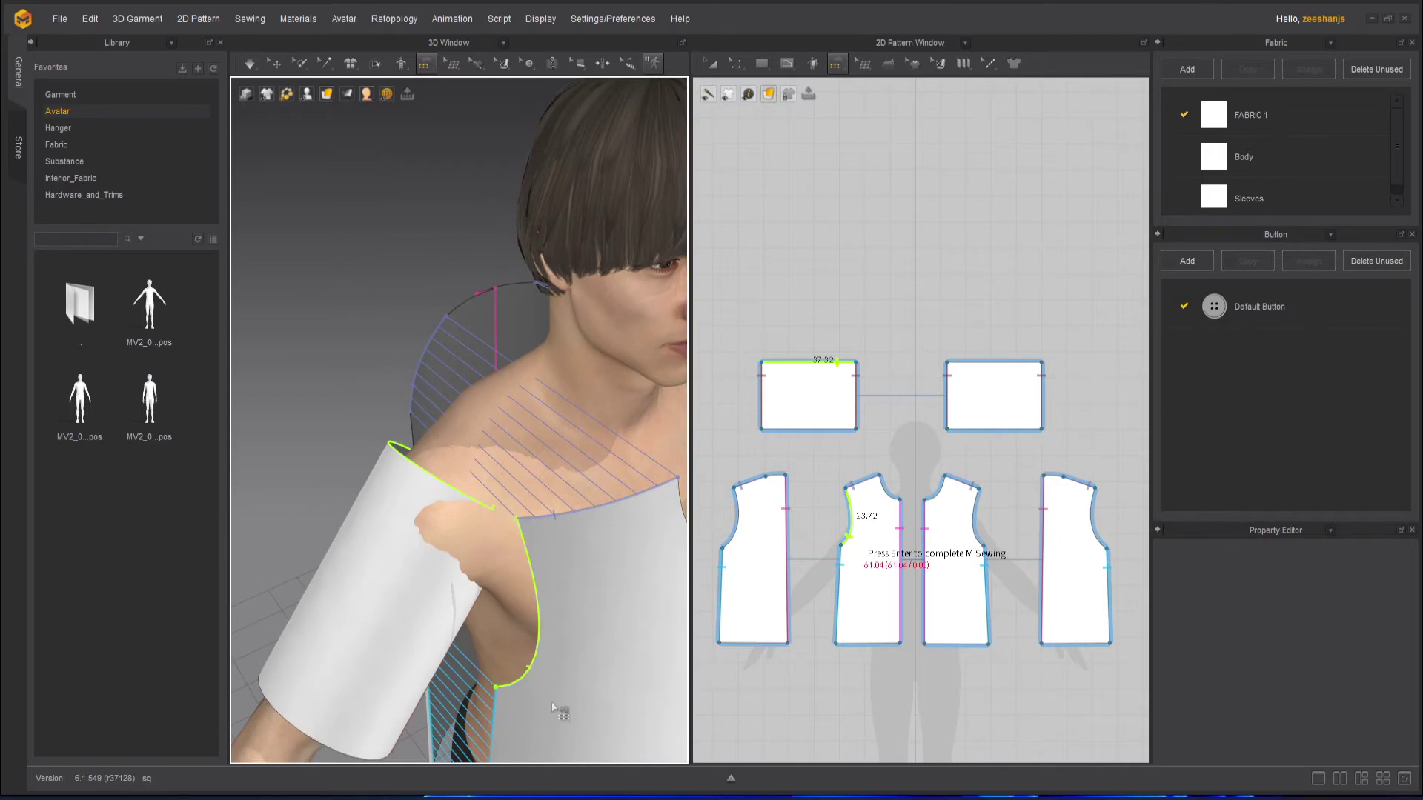
{"action": "scroll", "coordinate": [552, 713], "scroll_direction": "up", "scroll_amount": 1}
{"action": "left_click", "coordinate": [553, 713]}
{"action": "scroll", "coordinate": [575, 701], "scroll_direction": "down", "scroll_amount": 2}
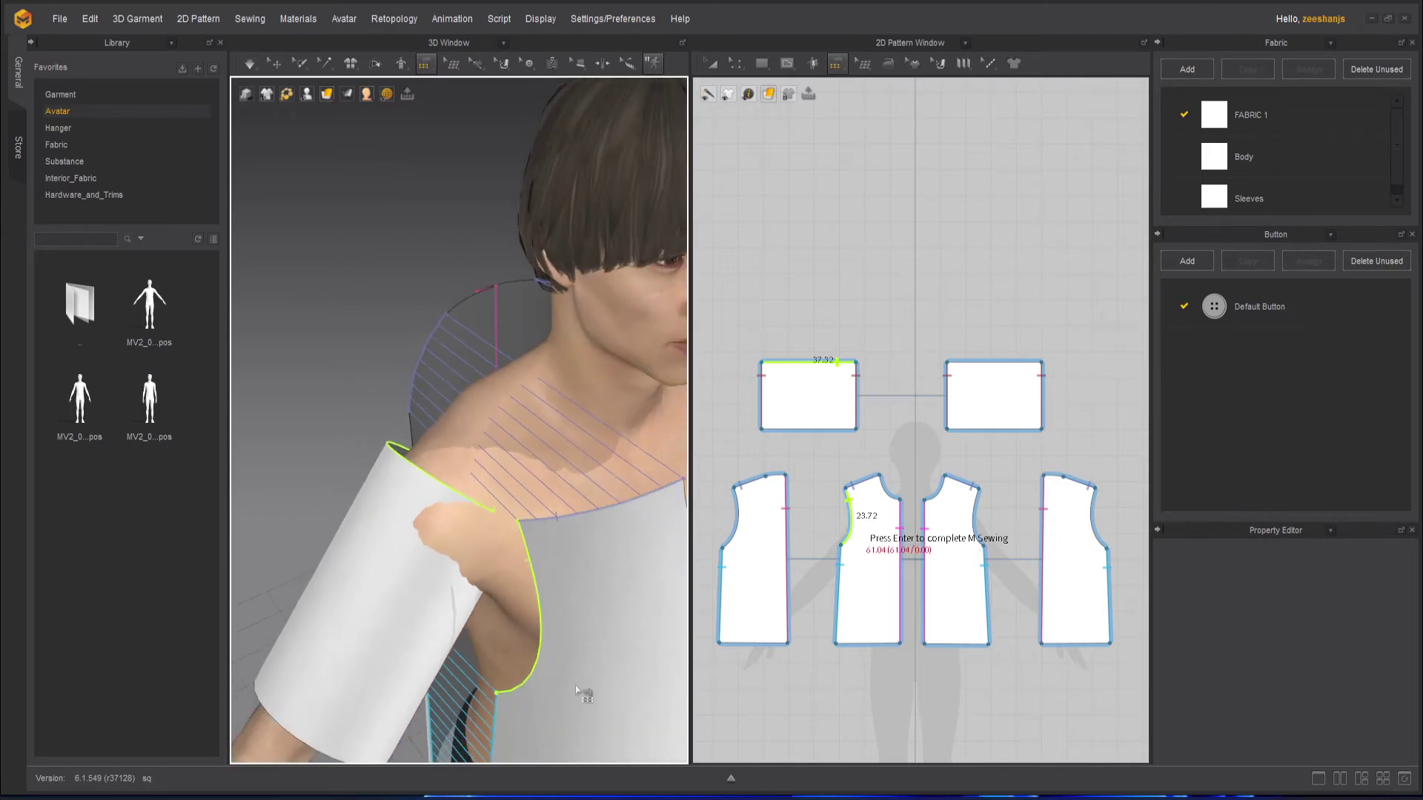
{"action": "scroll", "coordinate": [575, 693], "scroll_direction": "up", "scroll_amount": 1}
{"action": "middle_click_drag", "start_coordinate": [557, 701], "coordinate": [544, 621]}
{"action": "right_click_drag", "start_coordinate": [545, 621], "coordinate": [567, 583]}
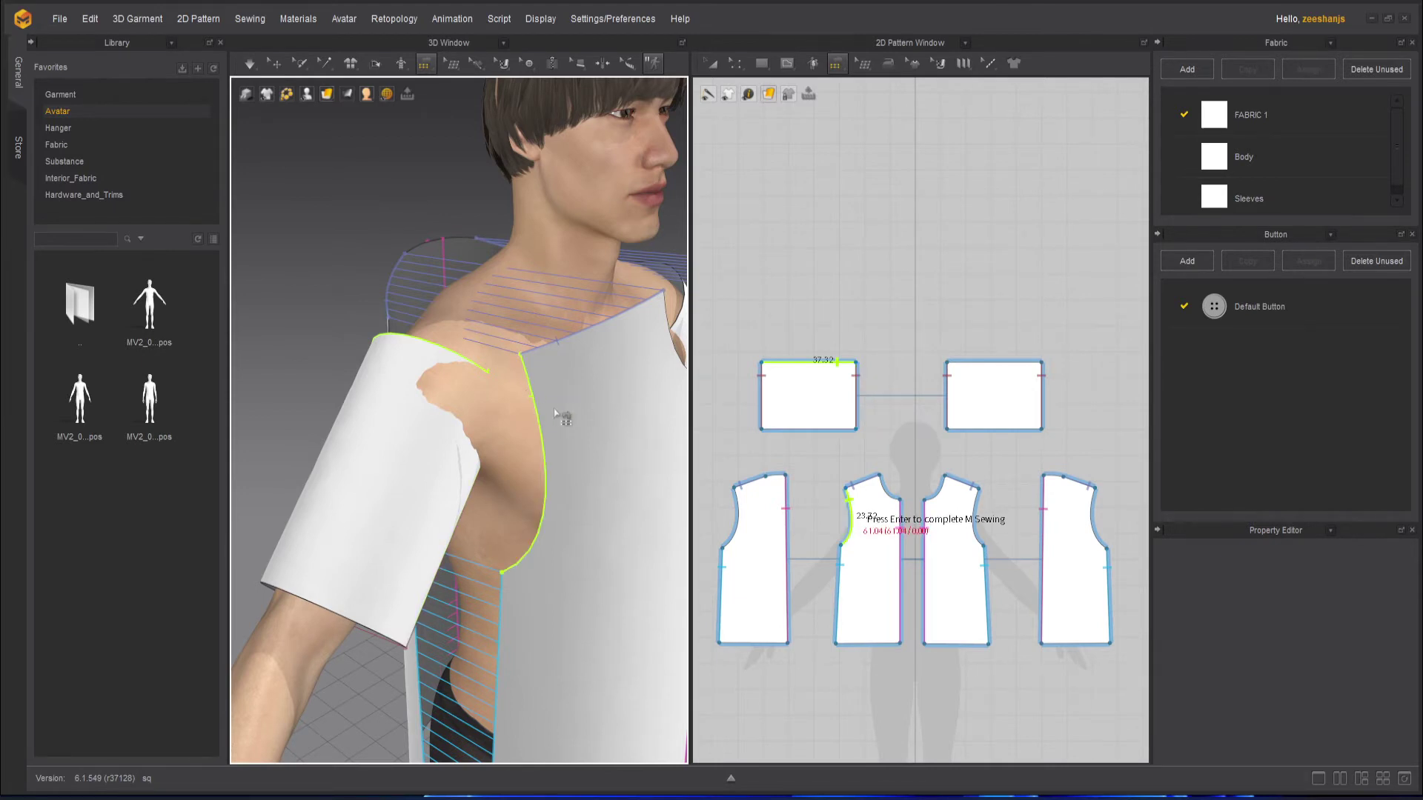
Step: Complete the M side and sew the sleeve's upper edge to the shirt's front and back armhole edges as the N side
{"action": "key", "text": "Return"}
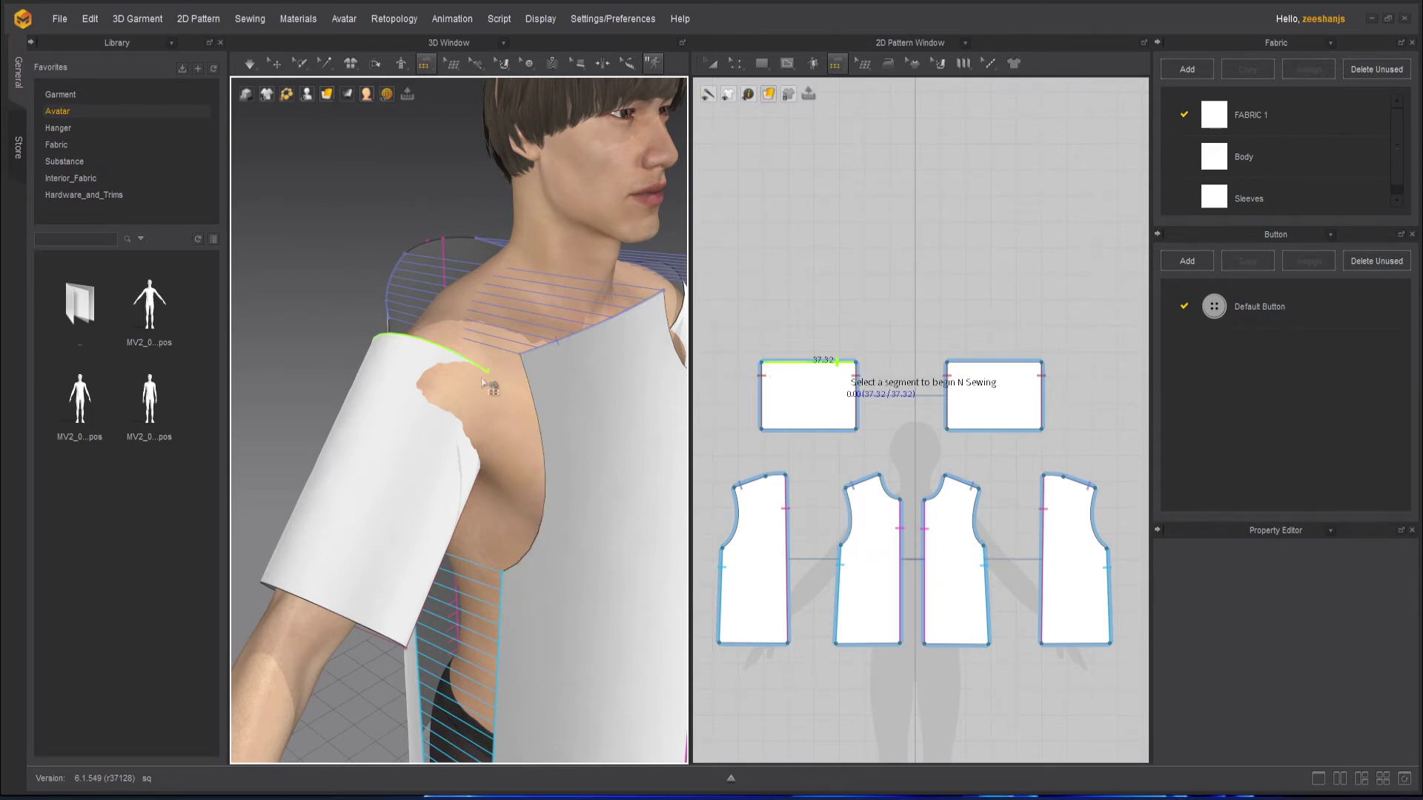
{"action": "left_click", "coordinate": [538, 534]}
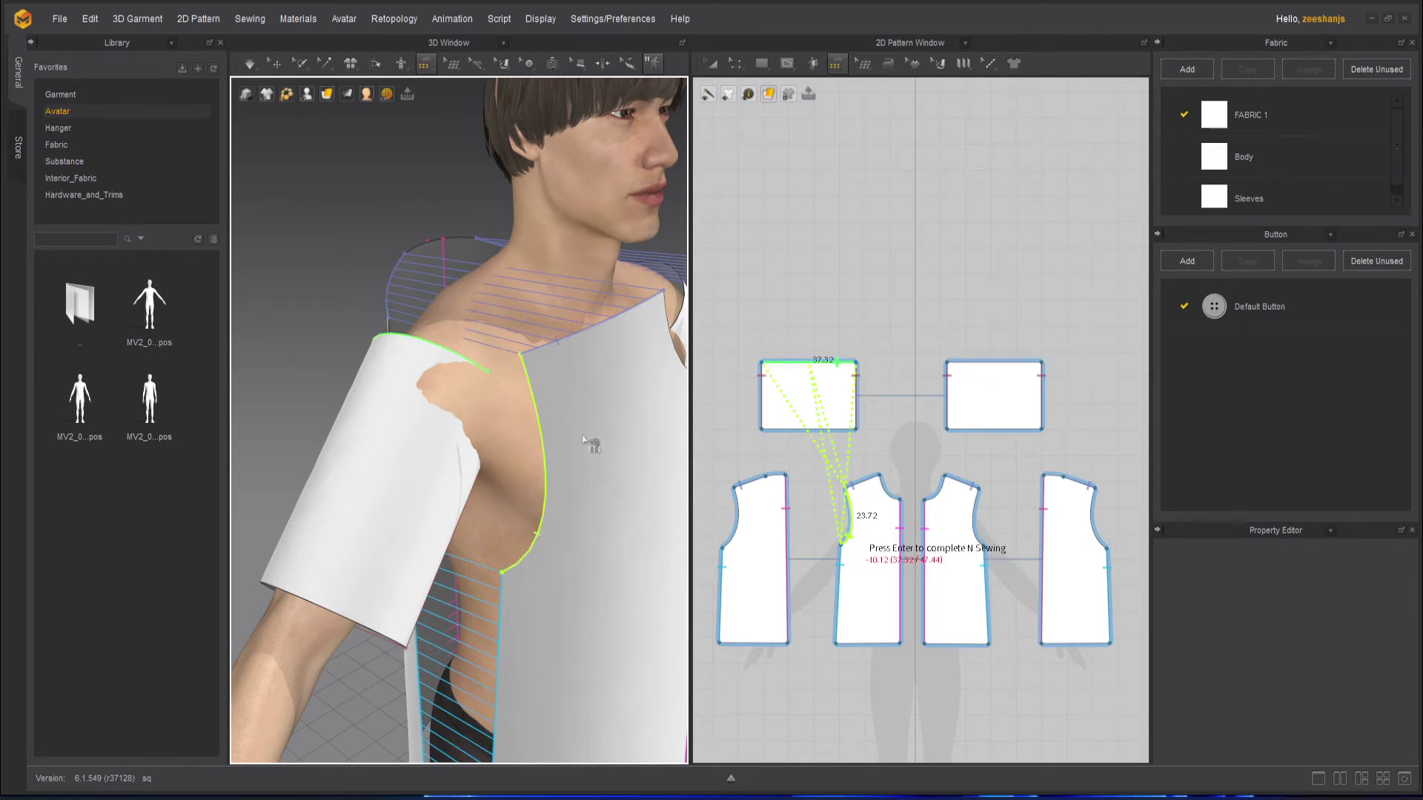
{"action": "right_click_drag", "start_coordinate": [478, 399], "coordinate": [529, 390]}
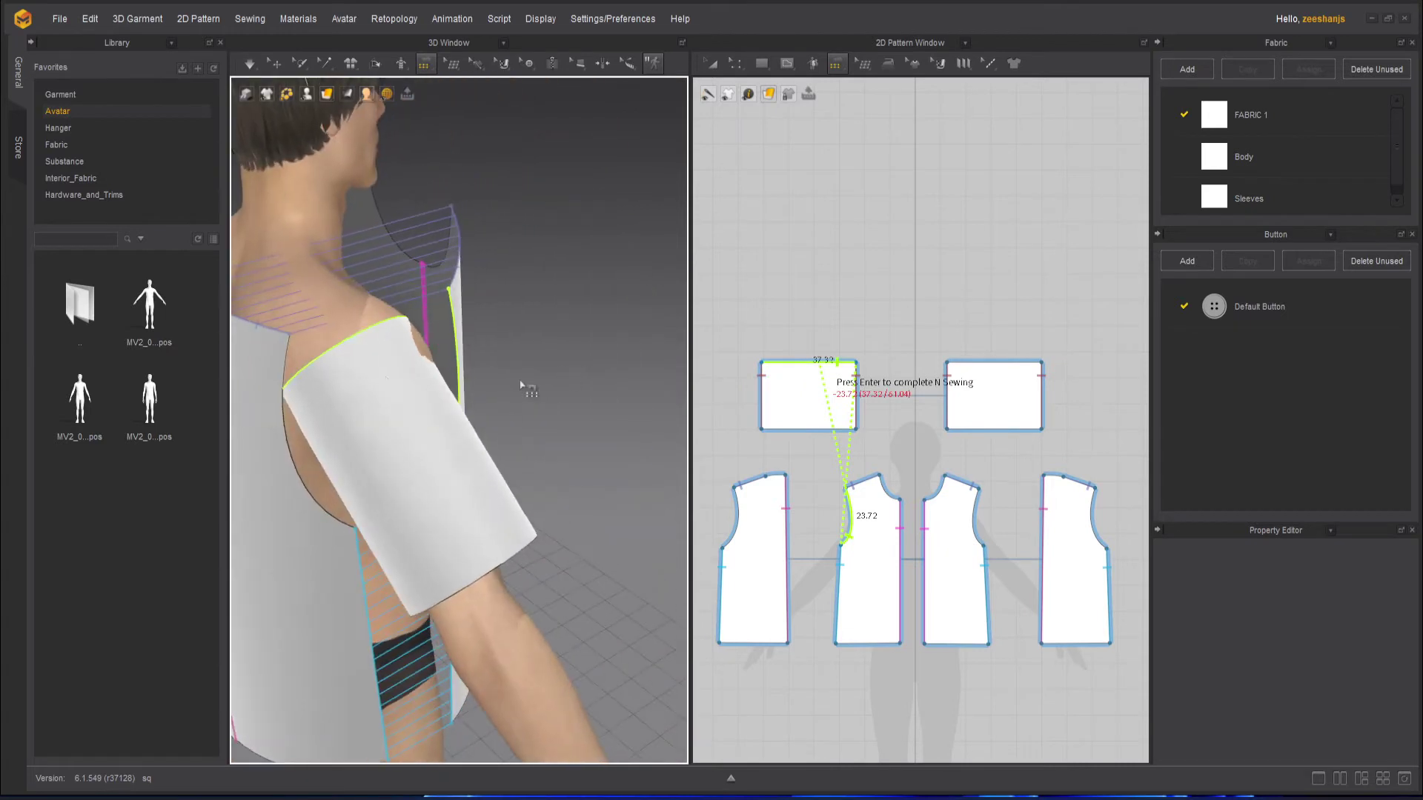
{"action": "left_click", "coordinate": [284, 382]}
{"action": "key", "text": "Return"}
Step: Simulate the shirt with the Normal (Default) mode so the body panels and sleeves close along their seams
{"action": "right_click_drag", "start_coordinate": [549, 430], "coordinate": [387, 413]}
{"action": "scroll", "coordinate": [438, 415], "scroll_direction": "down", "scroll_amount": 4}
{"action": "right_click_drag", "start_coordinate": [639, 425], "coordinate": [474, 474]}
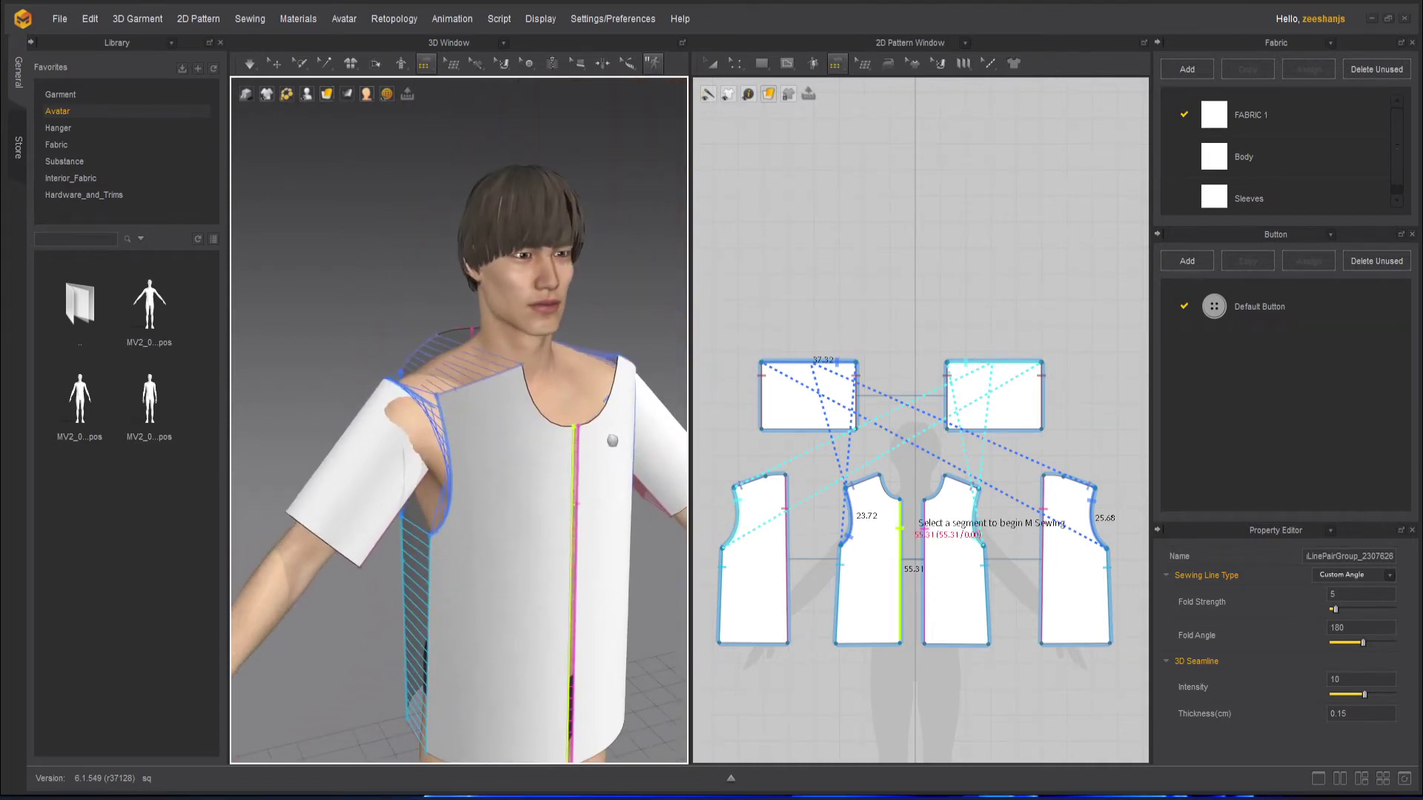
{"action": "scroll", "coordinate": [417, 478], "scroll_direction": "up", "scroll_amount": 3}
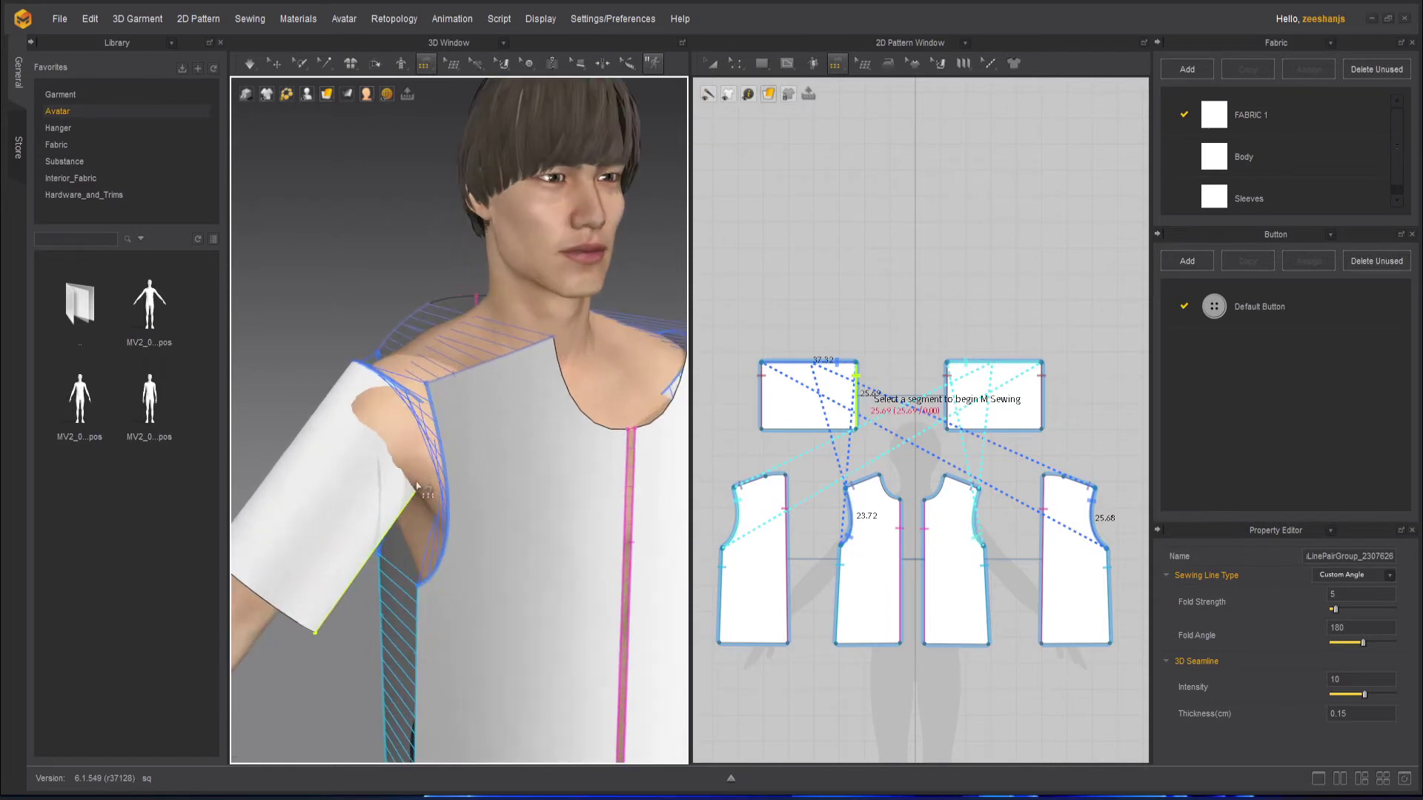
{"action": "left_click", "coordinate": [254, 71]}
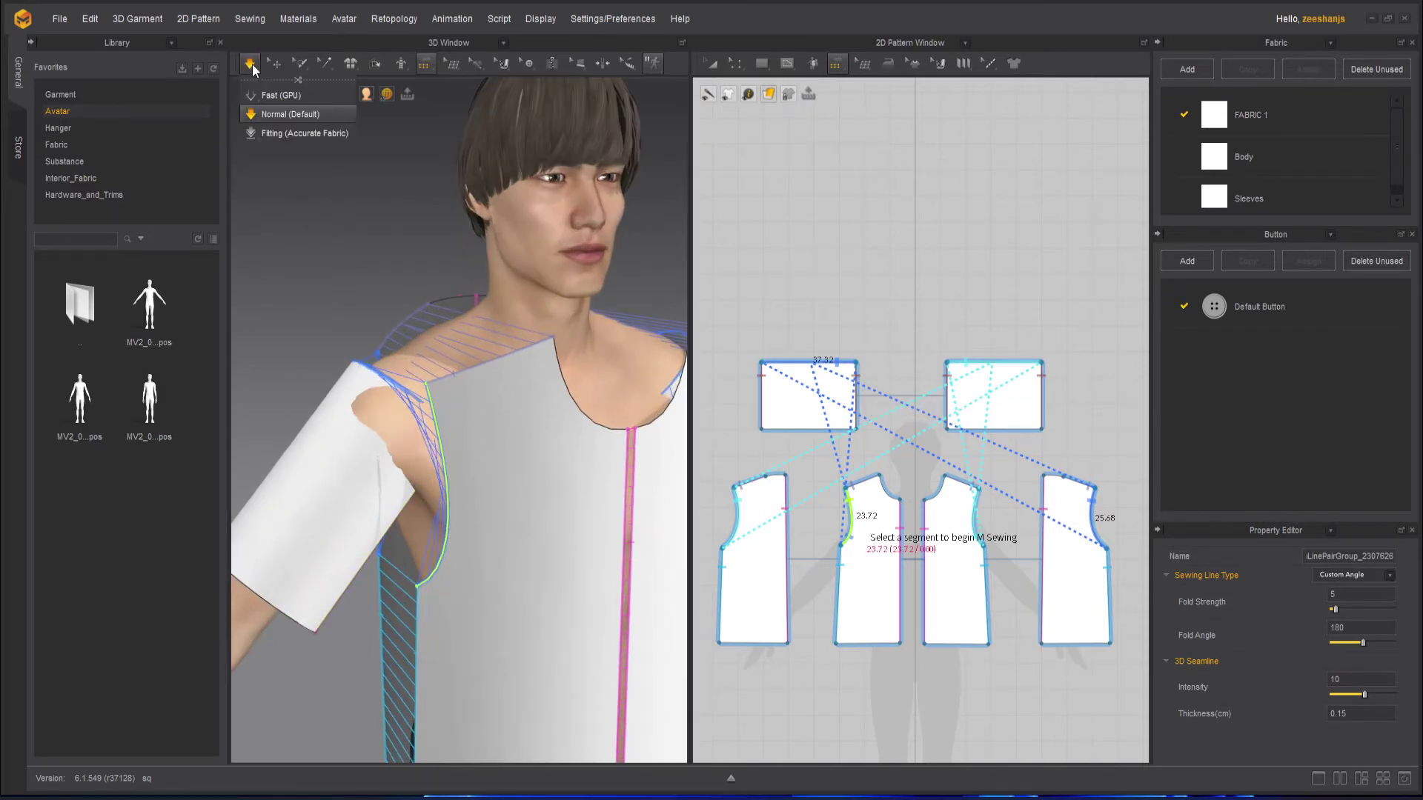
{"action": "left_click", "coordinate": [253, 69]}
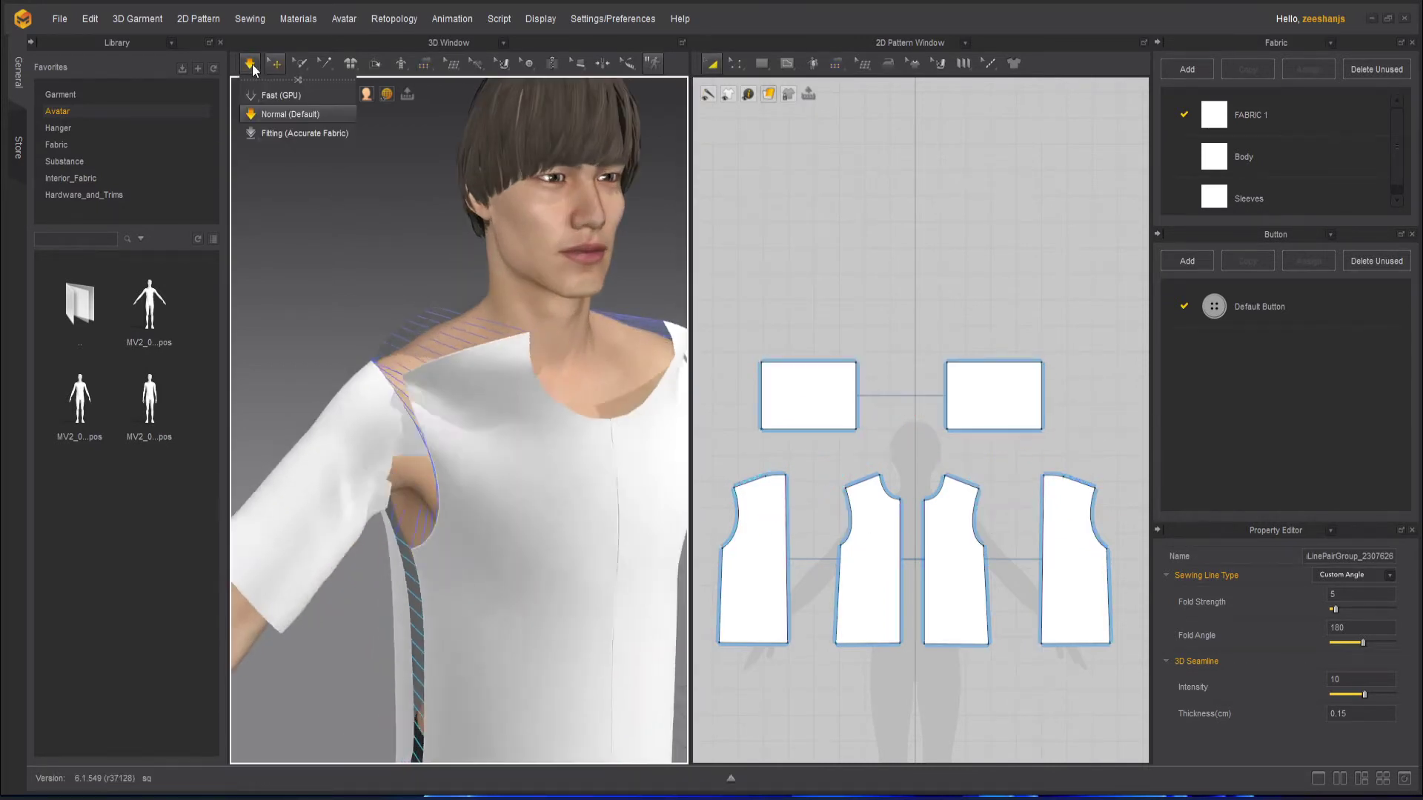
Step: Pull the right sleeve's fabric down around the underarm during simulation to settle it, and check the shirt from the back
{"action": "right_click_drag", "start_coordinate": [454, 421], "coordinate": [474, 326]}
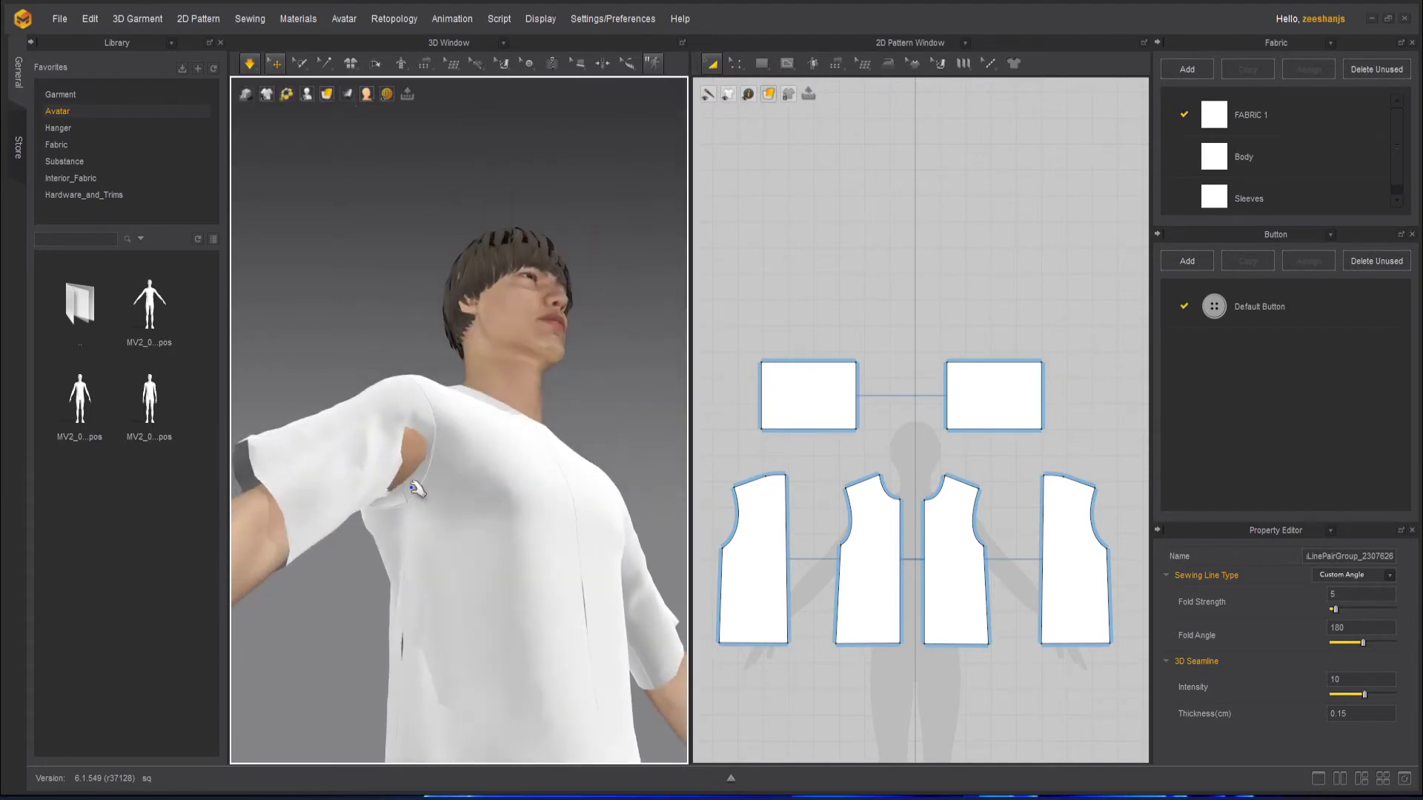
{"action": "left_click", "coordinate": [387, 511]}
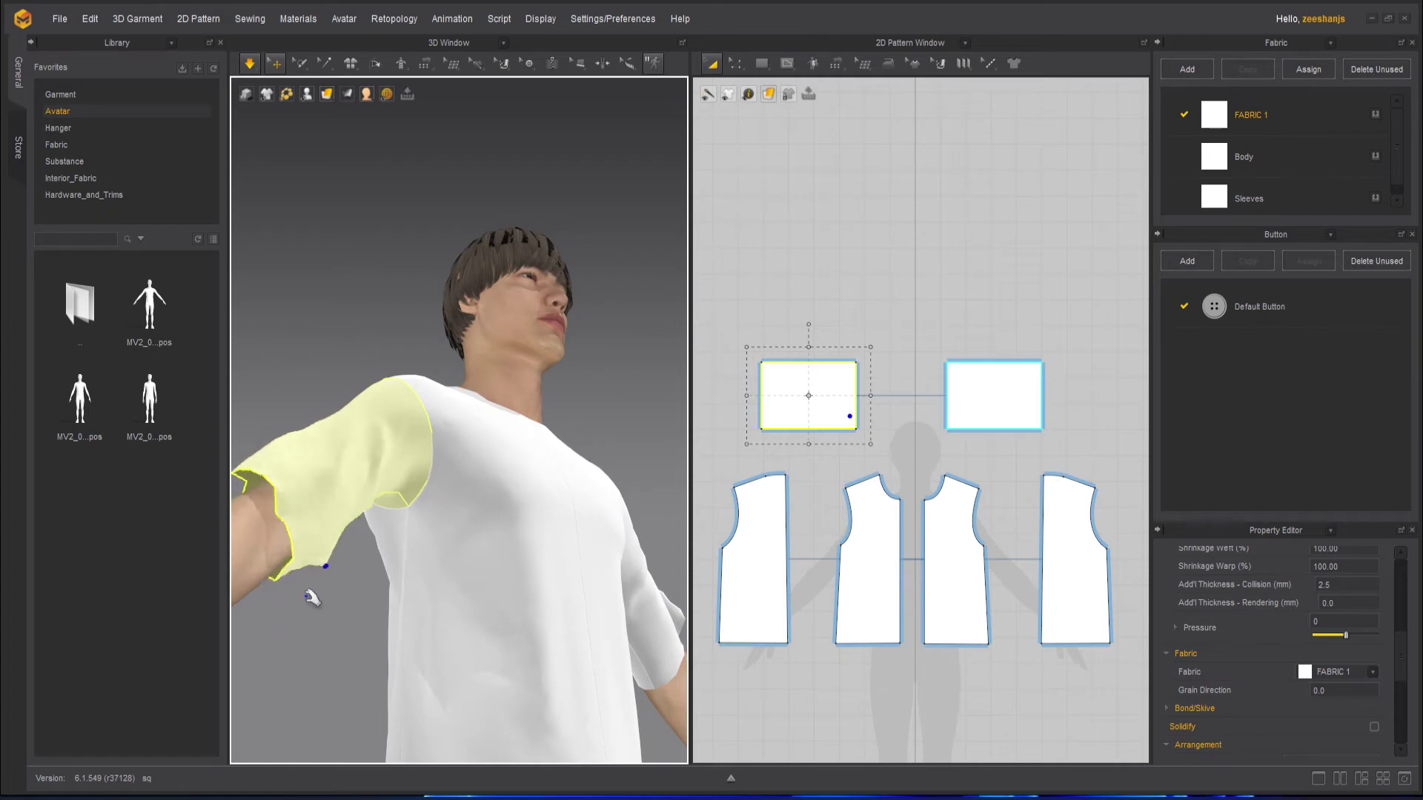
{"action": "left_click", "coordinate": [342, 597]}
{"action": "left_click", "coordinate": [385, 548]}
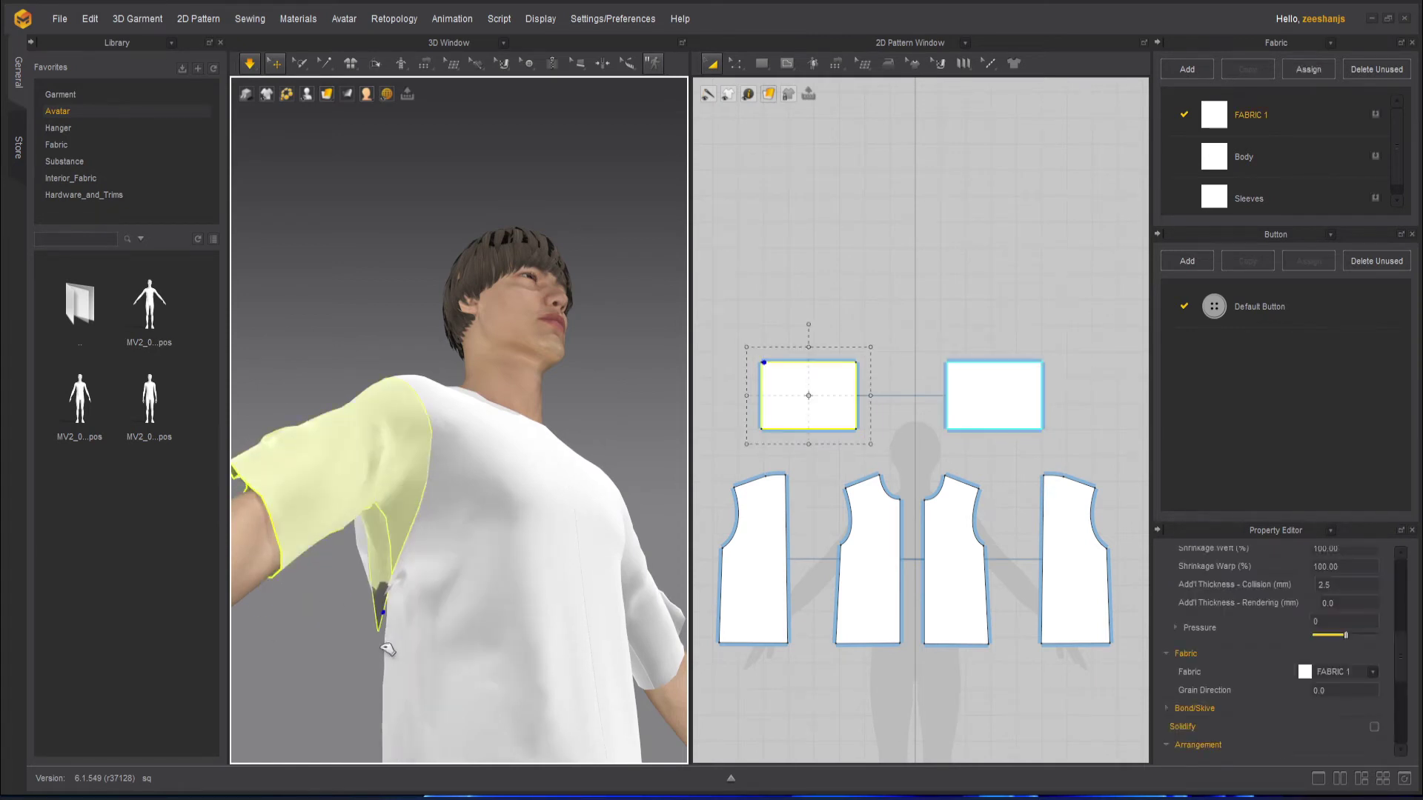
{"action": "left_click", "coordinate": [349, 620]}
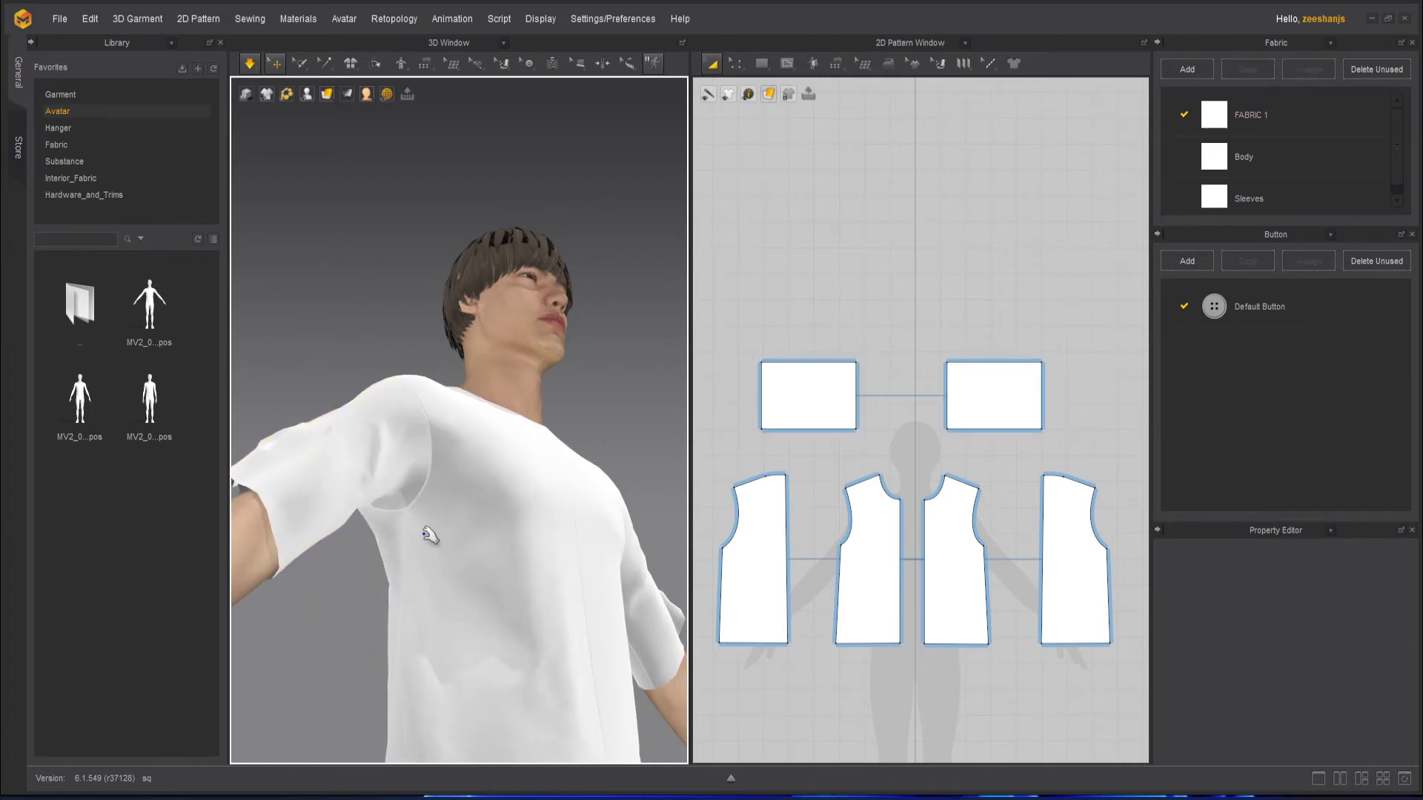
{"action": "left_click", "coordinate": [389, 593]}
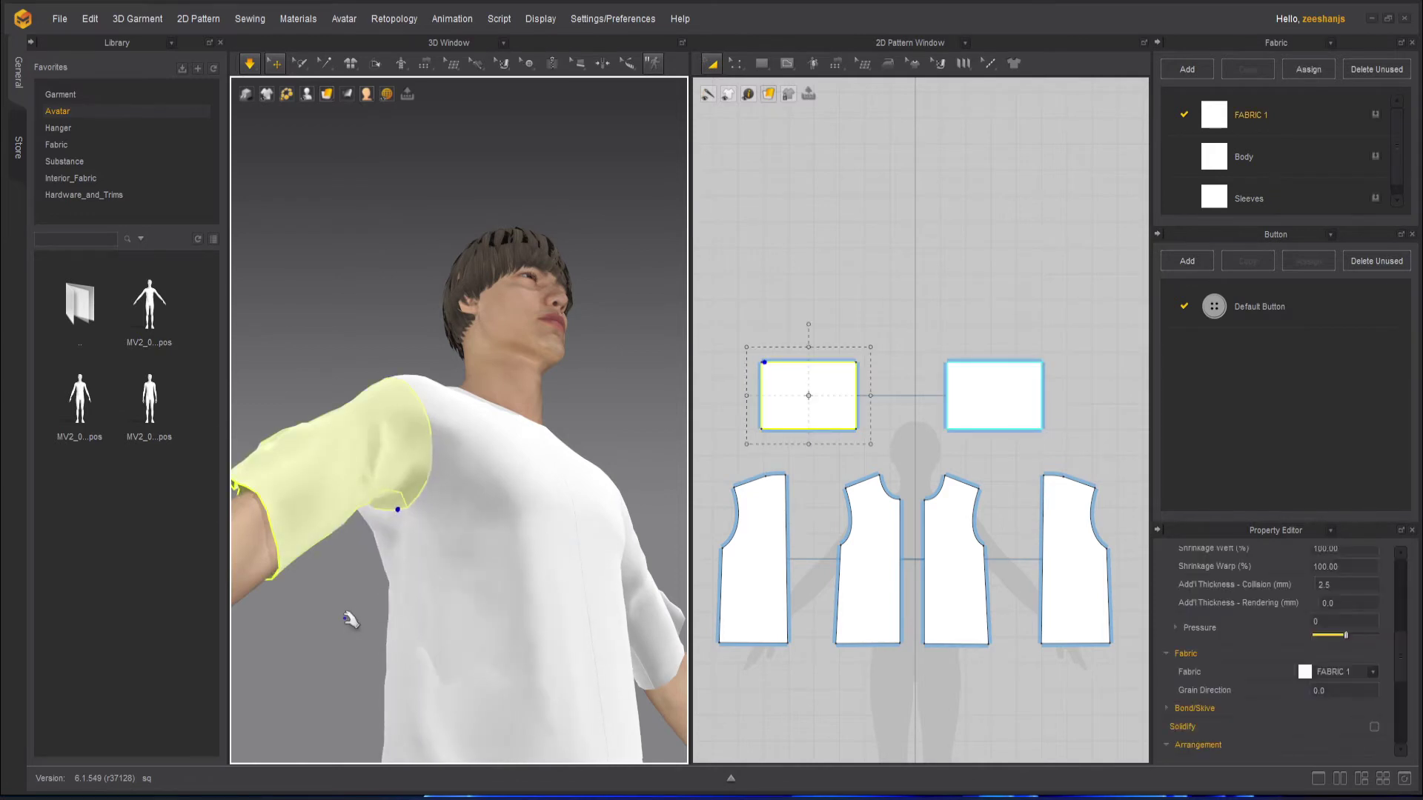
{"action": "left_click", "coordinate": [370, 616]}
{"action": "right_click_drag", "start_coordinate": [371, 615], "coordinate": [530, 541]}
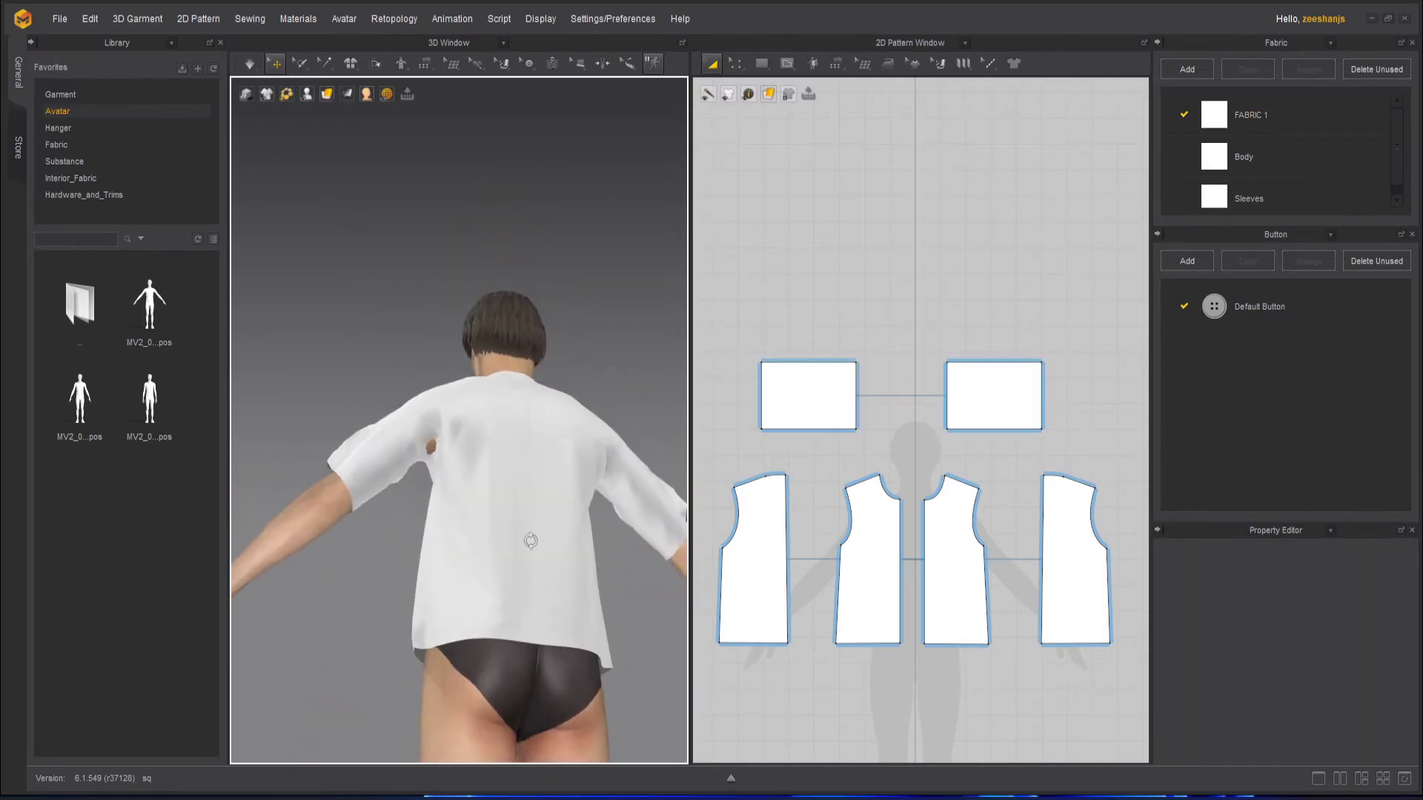
Step: Resume the simulation and pull the right sleeve and shirt front to settle the fabric, viewing the shirt from back to front
{"action": "left_click", "coordinate": [426, 448]}
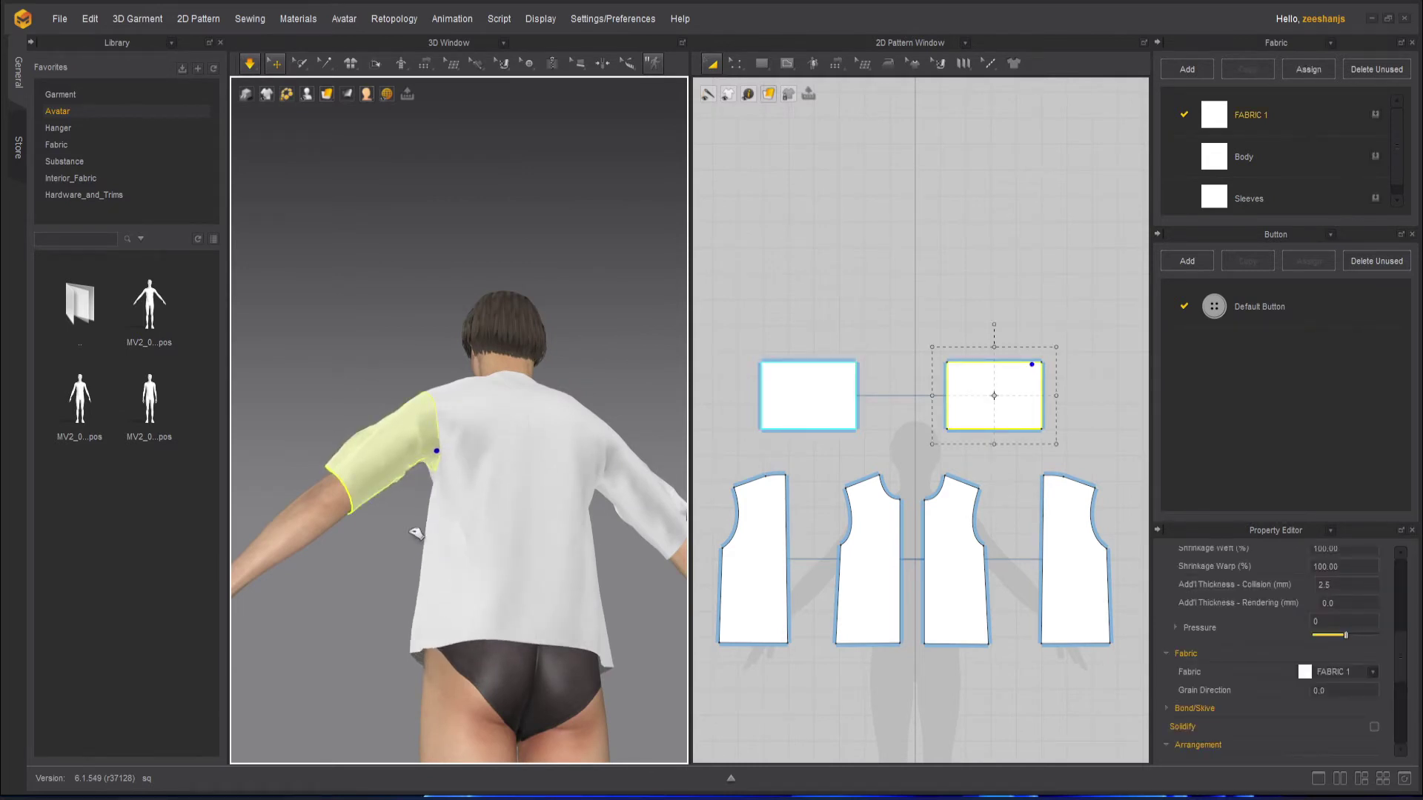
{"action": "left_click", "coordinate": [341, 534]}
{"action": "right_click_drag", "start_coordinate": [341, 534], "coordinate": [544, 578]}
{"action": "left_click_drag", "start_coordinate": [538, 535], "coordinate": [527, 615]}
{"action": "left_click", "coordinate": [557, 610]}
{"action": "scroll", "coordinate": [420, 544], "scroll_direction": "down", "scroll_amount": 2}
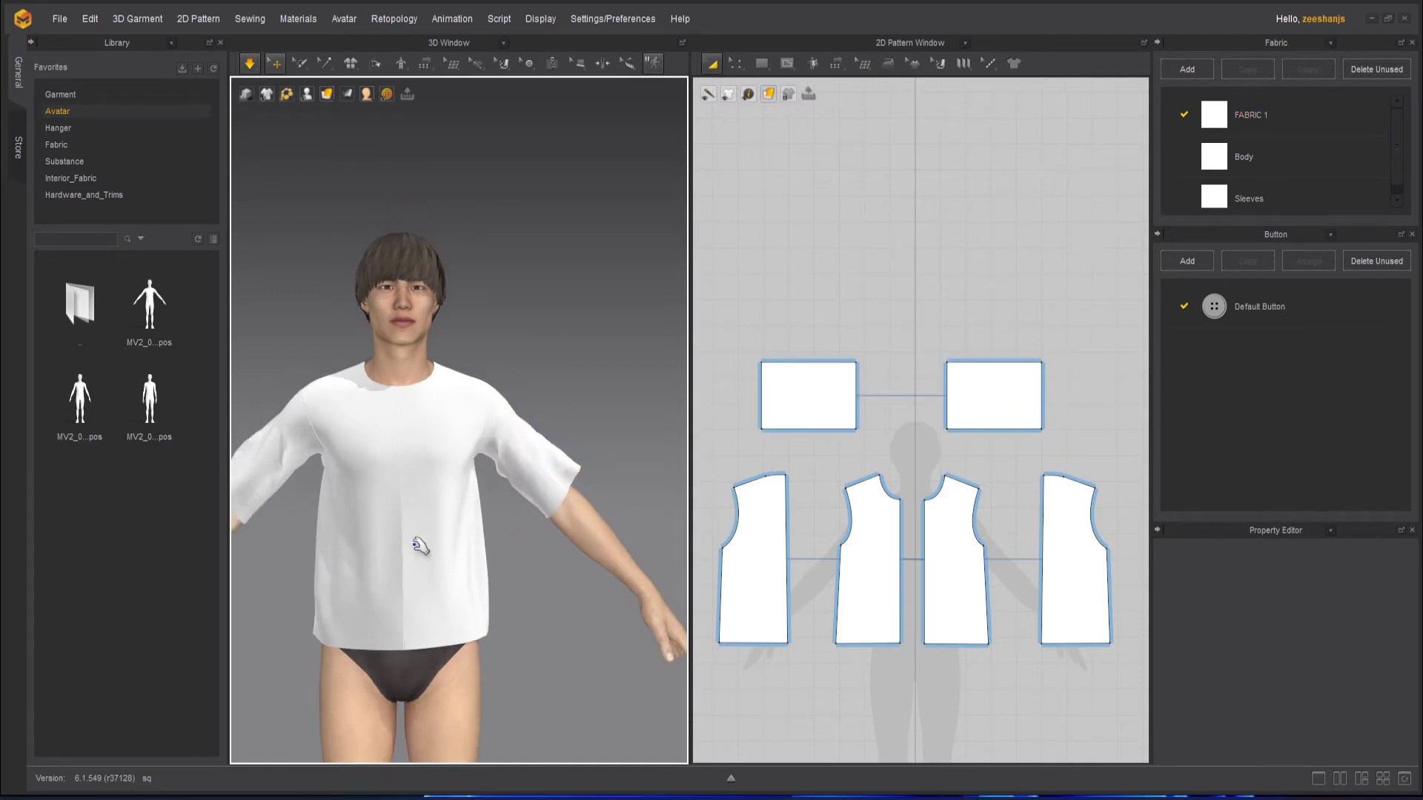
Step: Pause the simulation to check the shirt from the side, and resume it with the avatar seen from the front
{"action": "key", "text": "space"}
{"action": "middle_click_drag", "start_coordinate": [411, 547], "coordinate": [488, 538]}
{"action": "scroll", "coordinate": [478, 524], "scroll_direction": "up", "scroll_amount": 1}
{"action": "right_click_drag", "start_coordinate": [370, 550], "coordinate": [412, 551]}
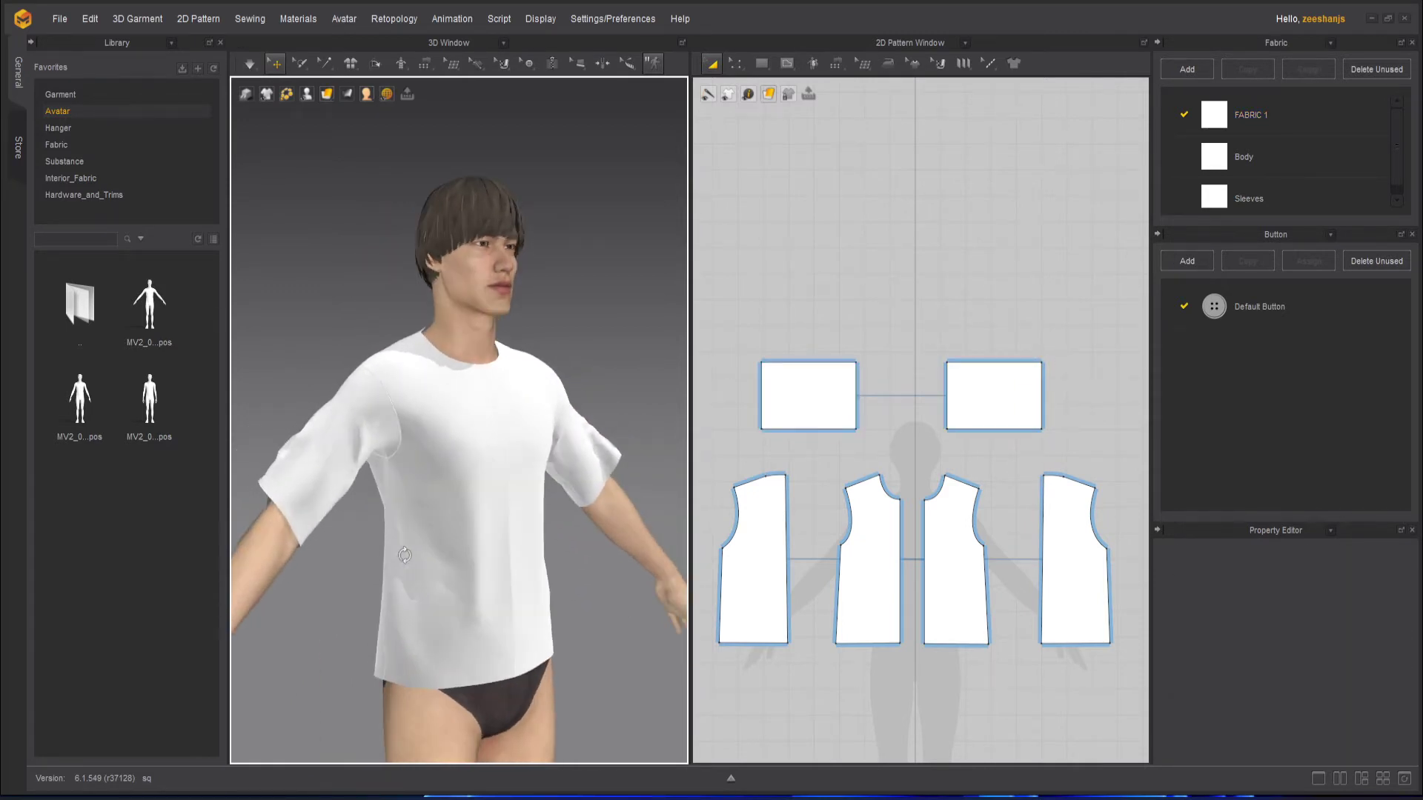
{"action": "middle_click_drag", "start_coordinate": [417, 551], "coordinate": [476, 535]}
{"action": "key", "text": "space"}
{"action": "key", "text": "2"}
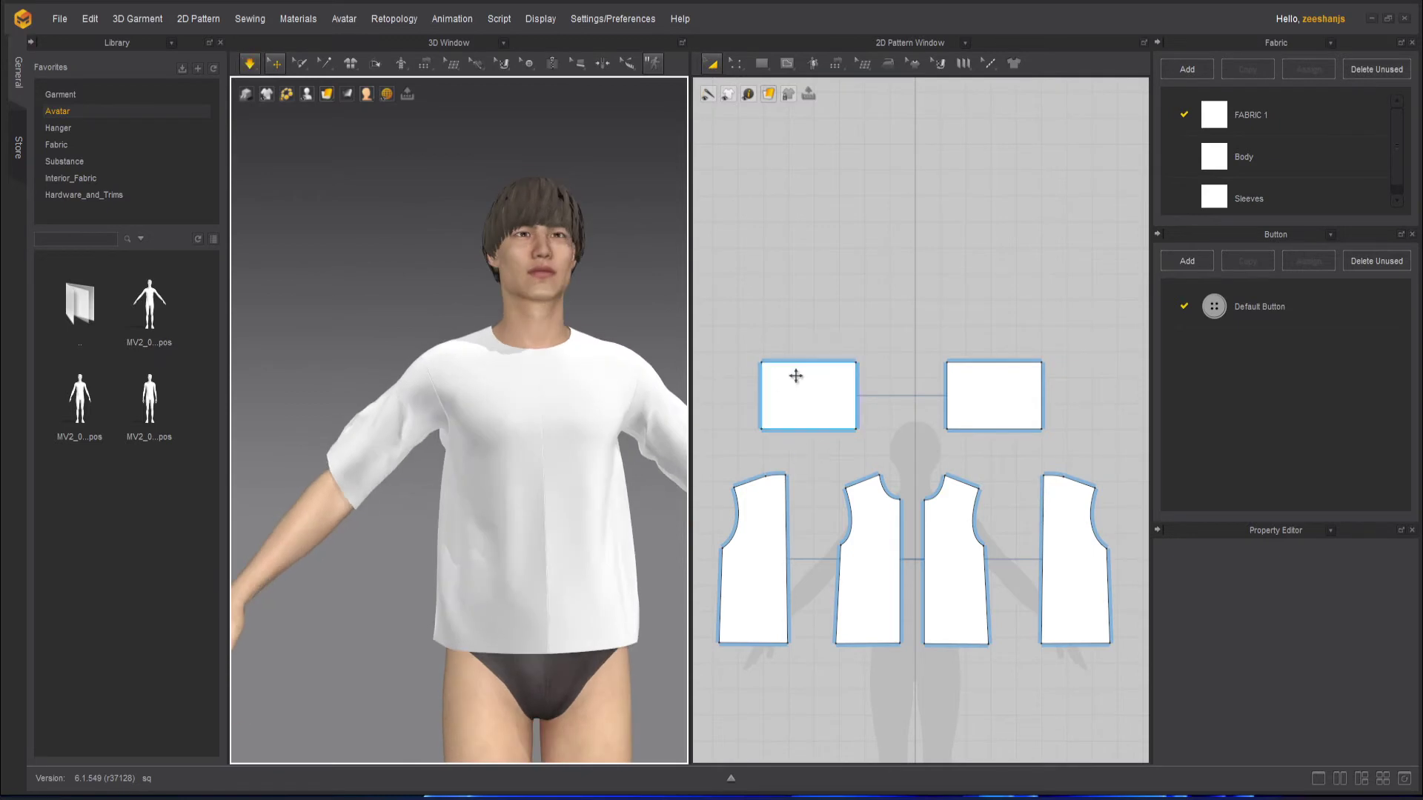
Step: Examine the right sleeve's armhole seam up close and how it meets the shoulder seam
{"action": "scroll", "coordinate": [800, 384], "scroll_direction": "up", "scroll_amount": 3}
{"action": "scroll", "coordinate": [801, 384], "scroll_direction": "up", "scroll_amount": 2}
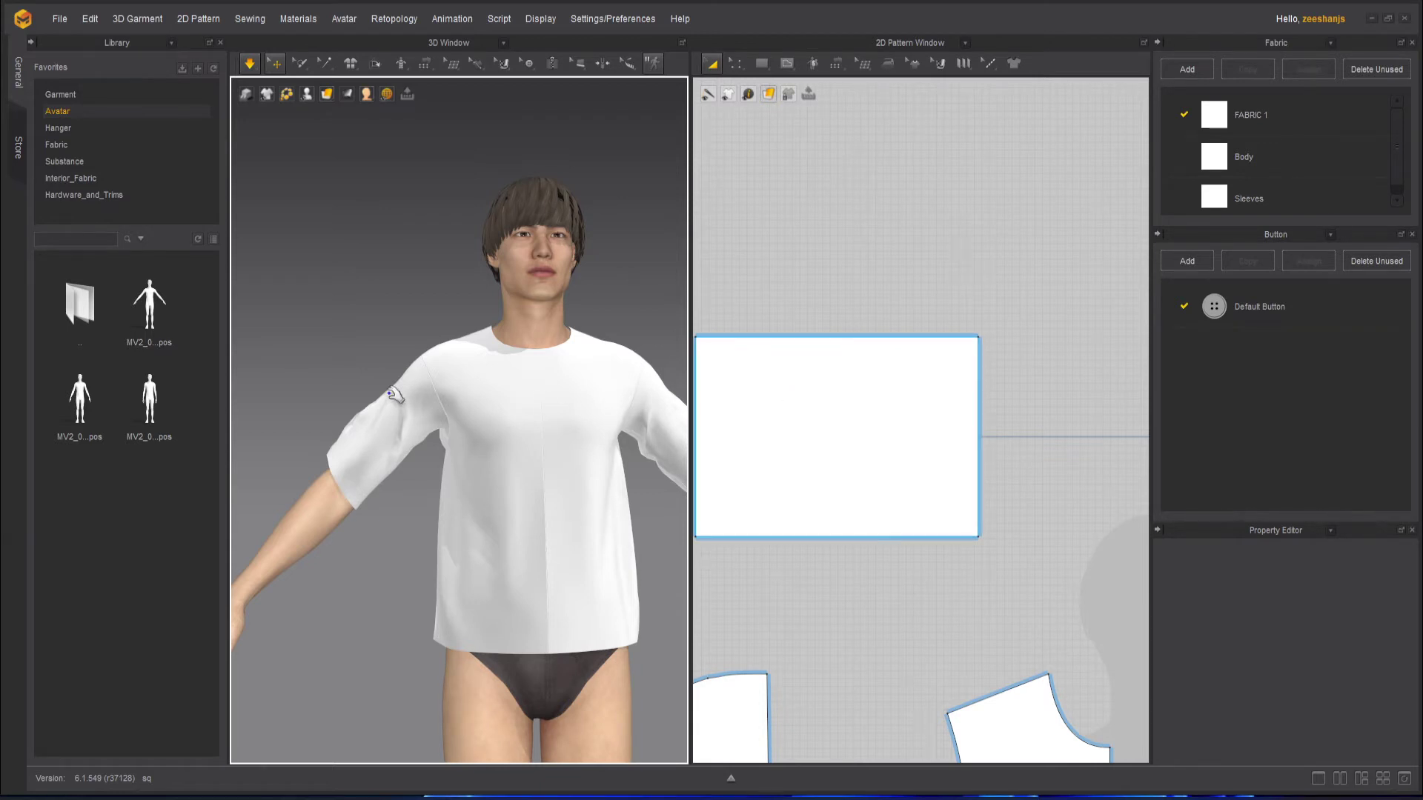
{"action": "scroll", "coordinate": [400, 393], "scroll_direction": "up", "scroll_amount": 2}
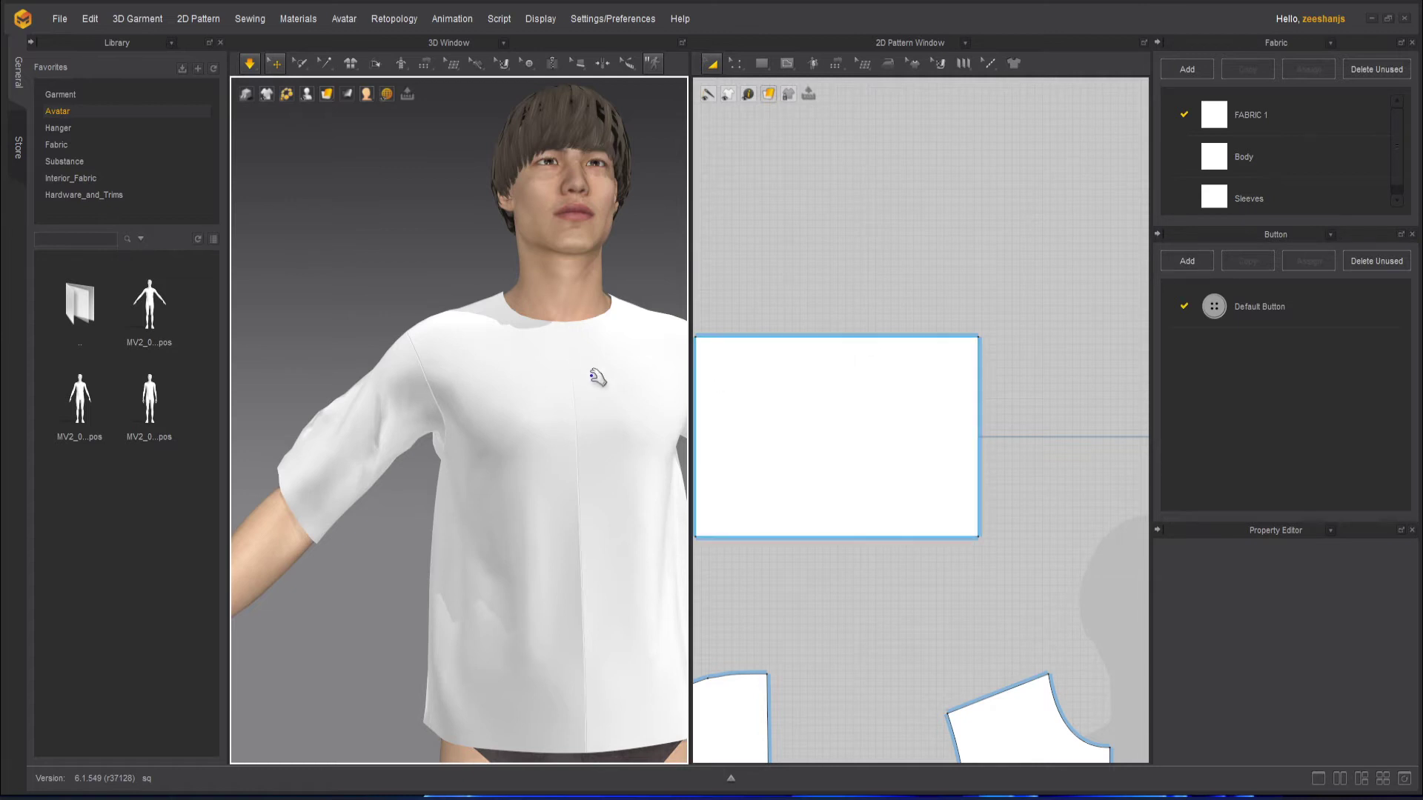
{"action": "right_click_drag", "start_coordinate": [526, 393], "coordinate": [581, 410]}
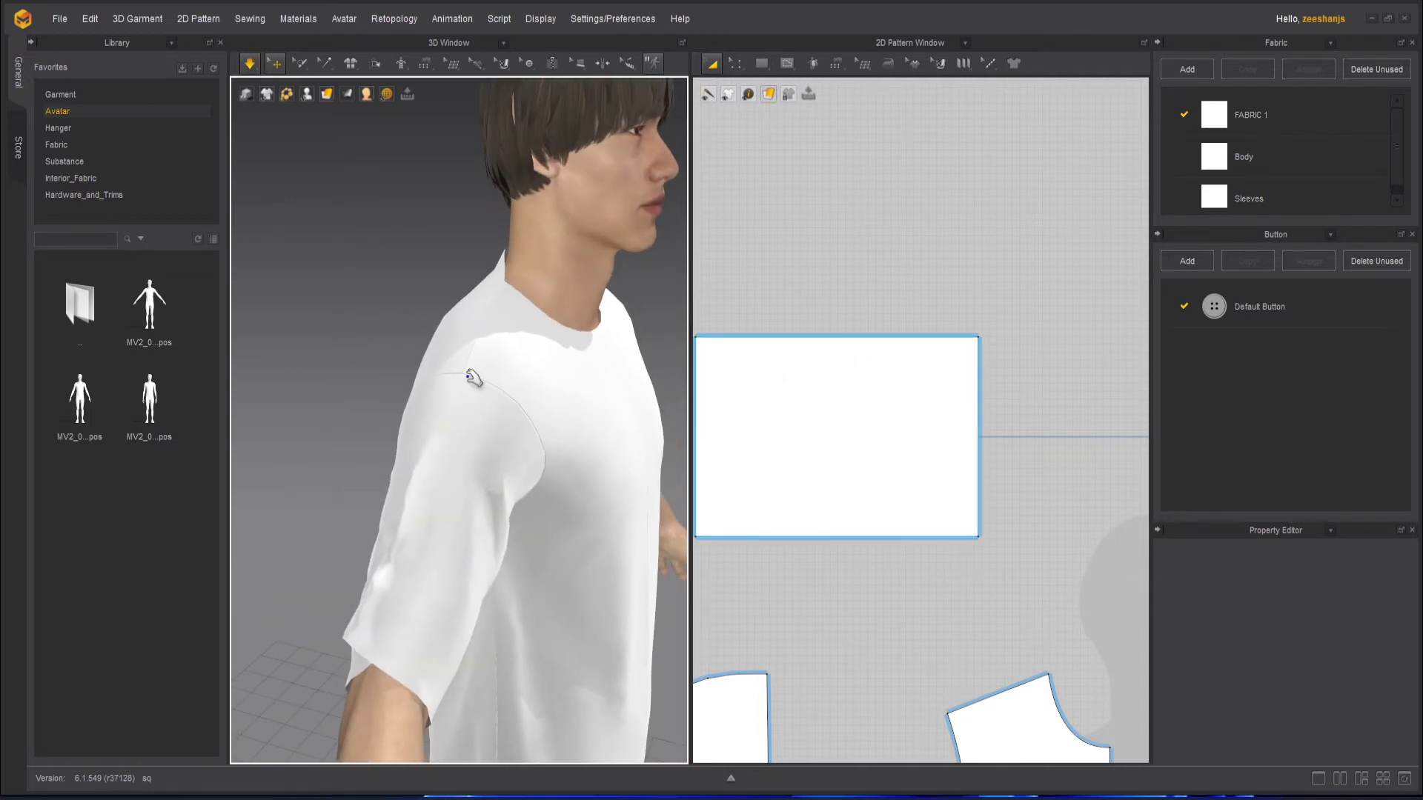
{"action": "scroll", "coordinate": [489, 397], "scroll_direction": "up", "scroll_amount": 3}
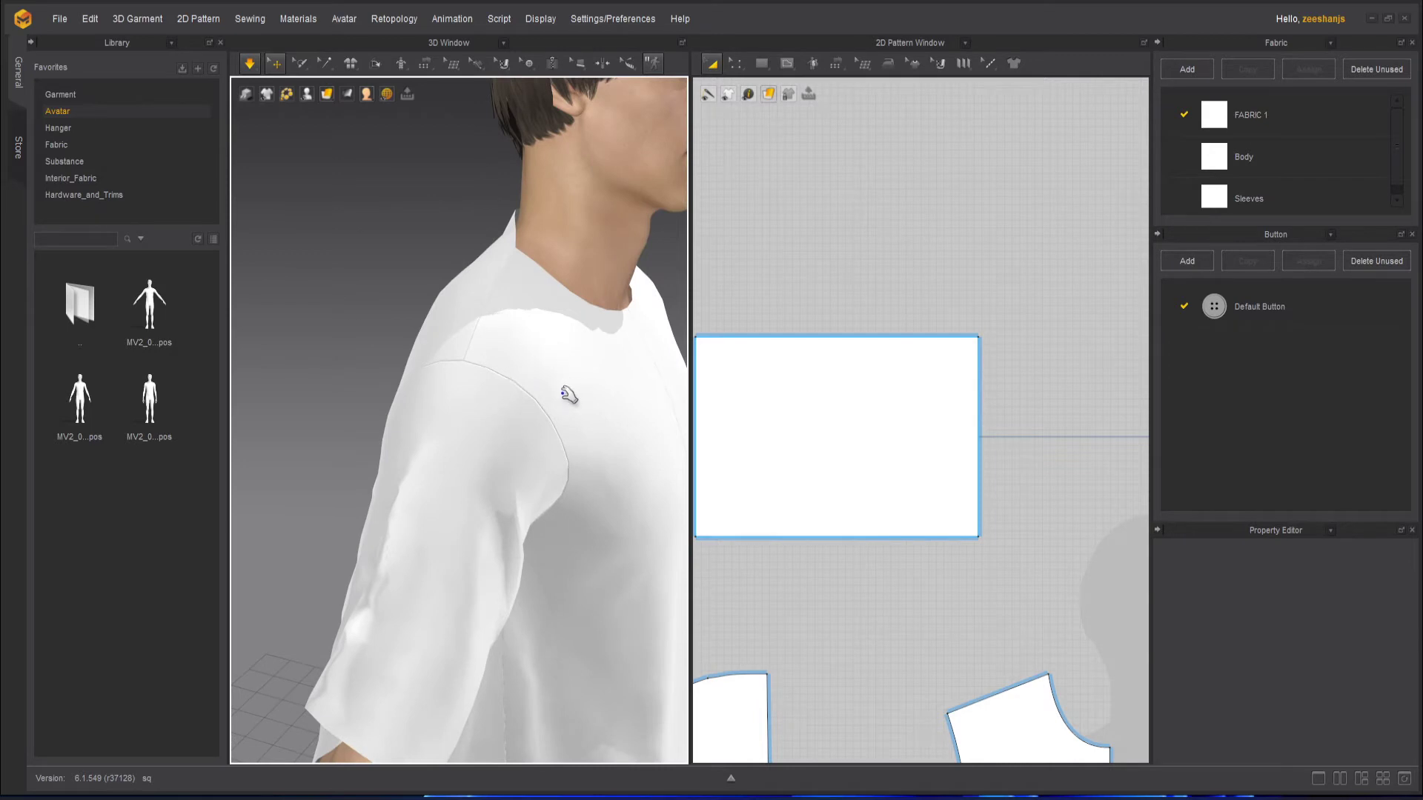
{"action": "right_click_drag", "start_coordinate": [570, 389], "coordinate": [520, 350]}
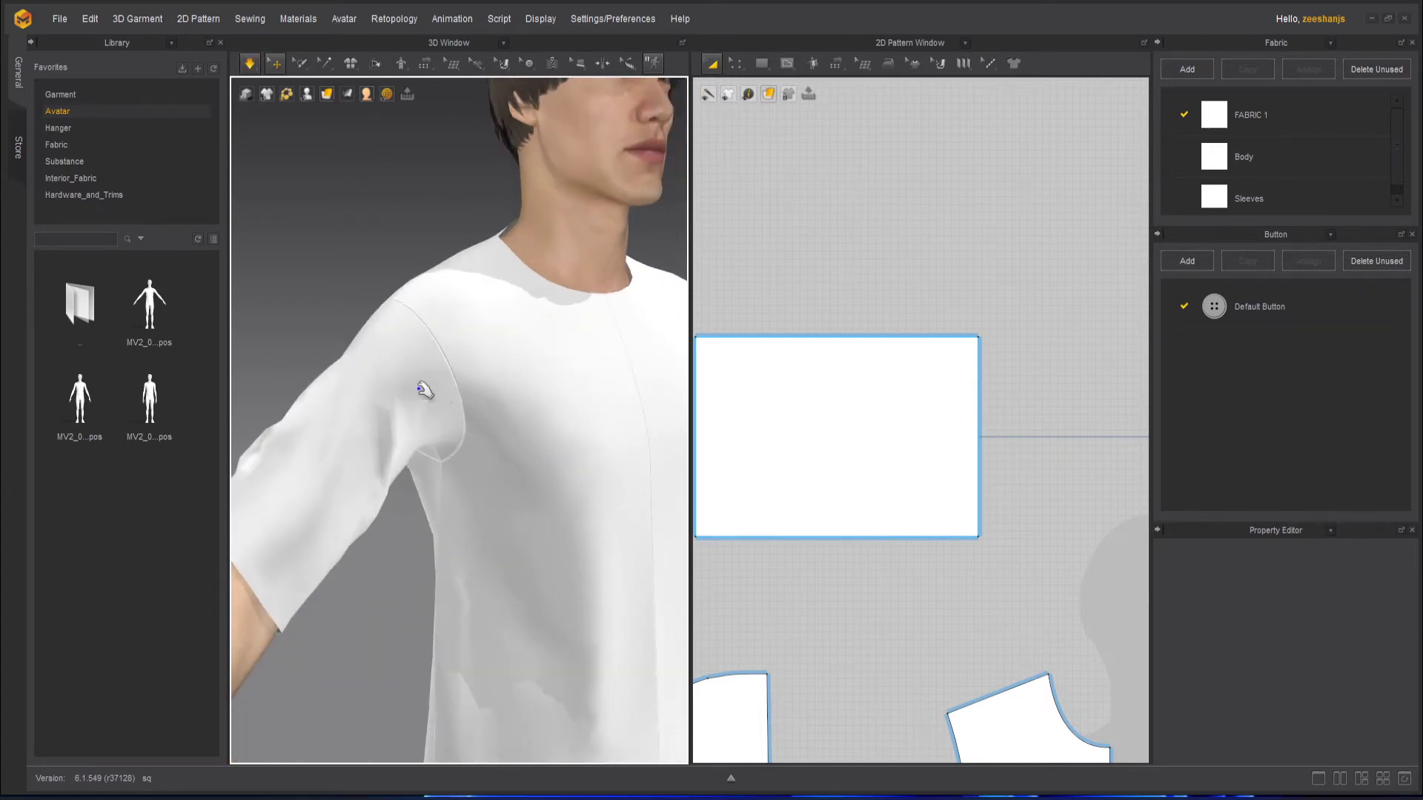
{"action": "right_click_drag", "start_coordinate": [429, 397], "coordinate": [480, 378]}
{"action": "key", "text": "space"}
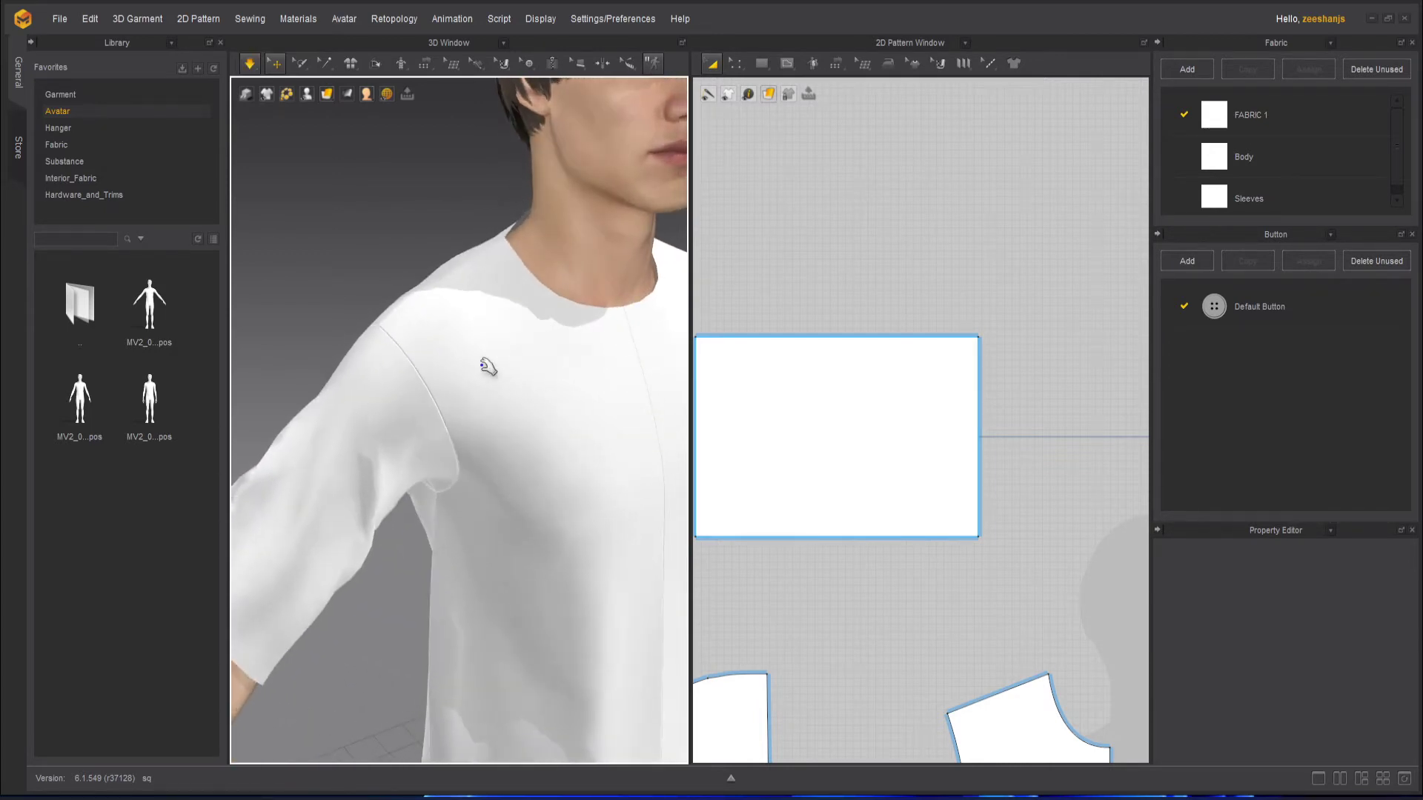
{"action": "right_click_drag", "start_coordinate": [371, 367], "coordinate": [486, 424]}
Step: Select the right sleeve on the avatar and compare it with its rectangular pattern piece
{"action": "left_click", "coordinate": [487, 416]}
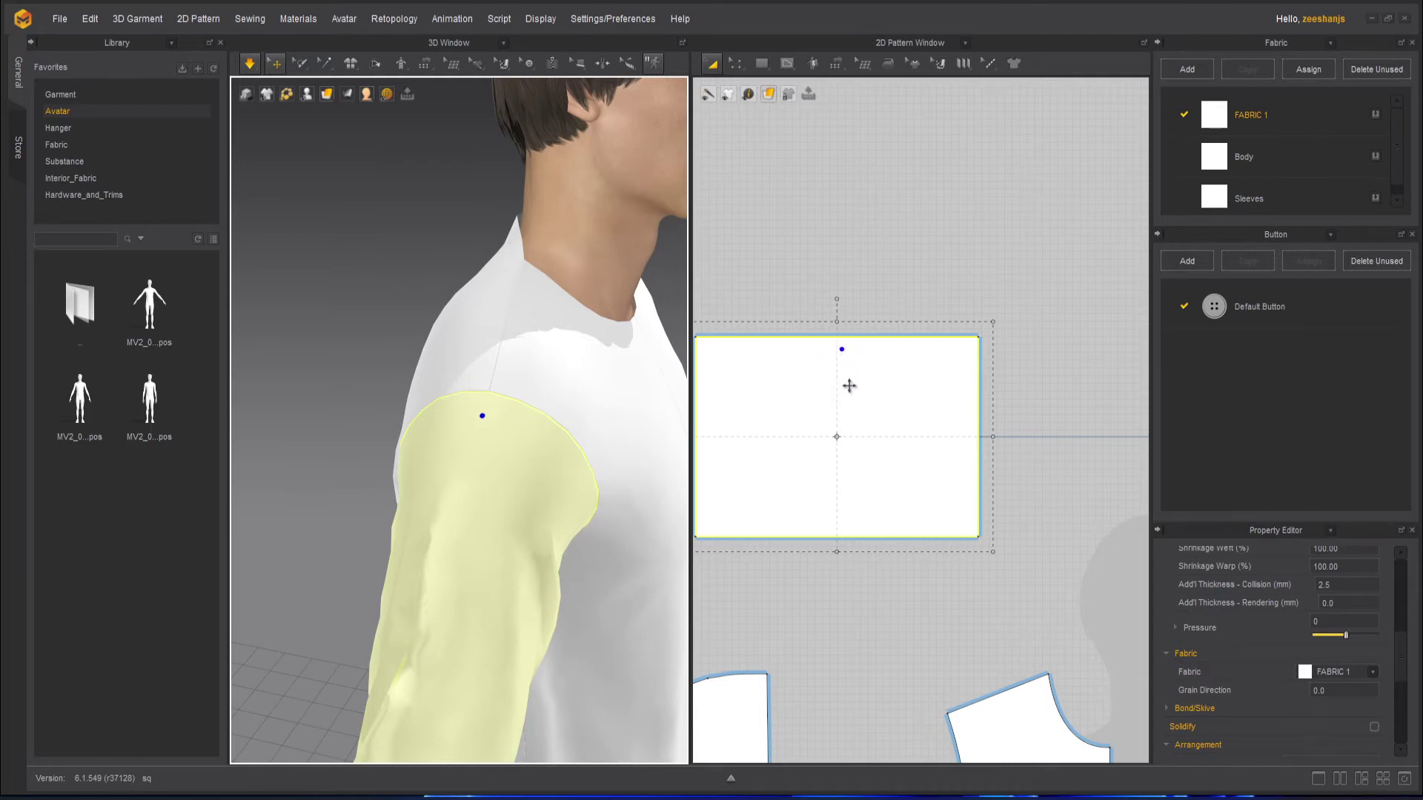
{"action": "scroll", "coordinate": [925, 404], "scroll_direction": "down", "scroll_amount": 4}
{"action": "scroll", "coordinate": [929, 412], "scroll_direction": "up", "scroll_amount": 1}
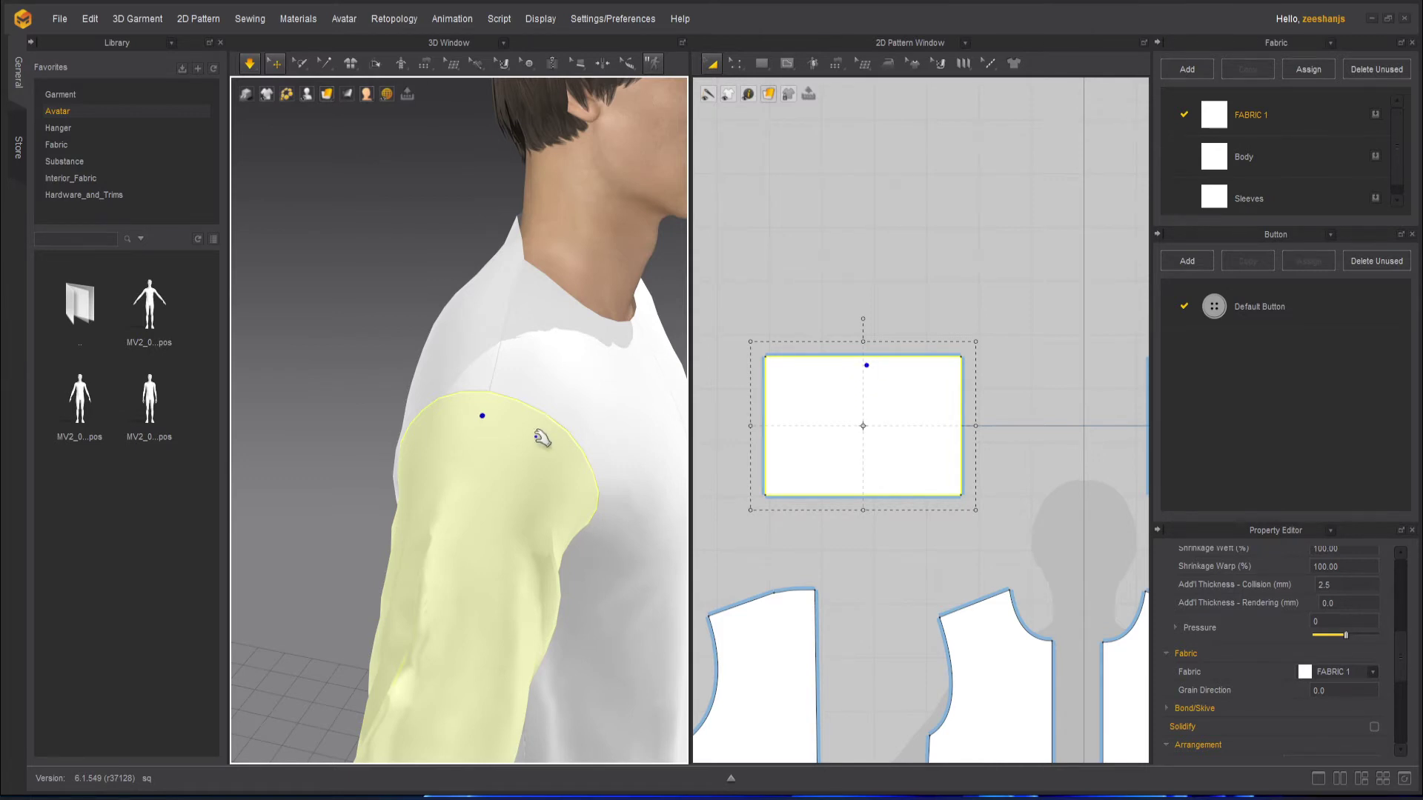
{"action": "scroll", "coordinate": [613, 478], "scroll_direction": "down", "scroll_amount": 3}
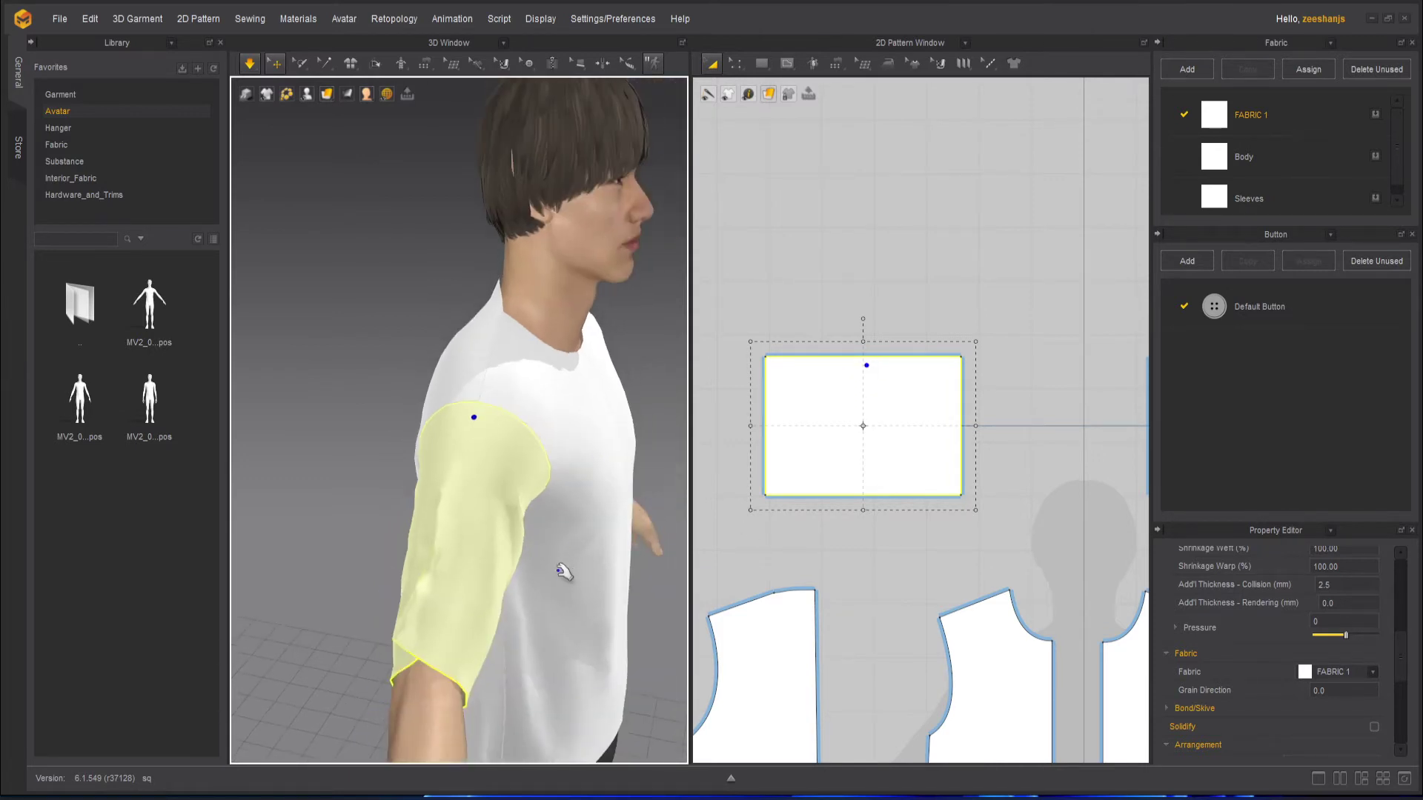
{"action": "right_click_drag", "start_coordinate": [559, 572], "coordinate": [505, 544]}
{"action": "middle_click_drag", "start_coordinate": [506, 544], "coordinate": [443, 444]}
{"action": "scroll", "coordinate": [486, 455], "scroll_direction": "down", "scroll_amount": 4}
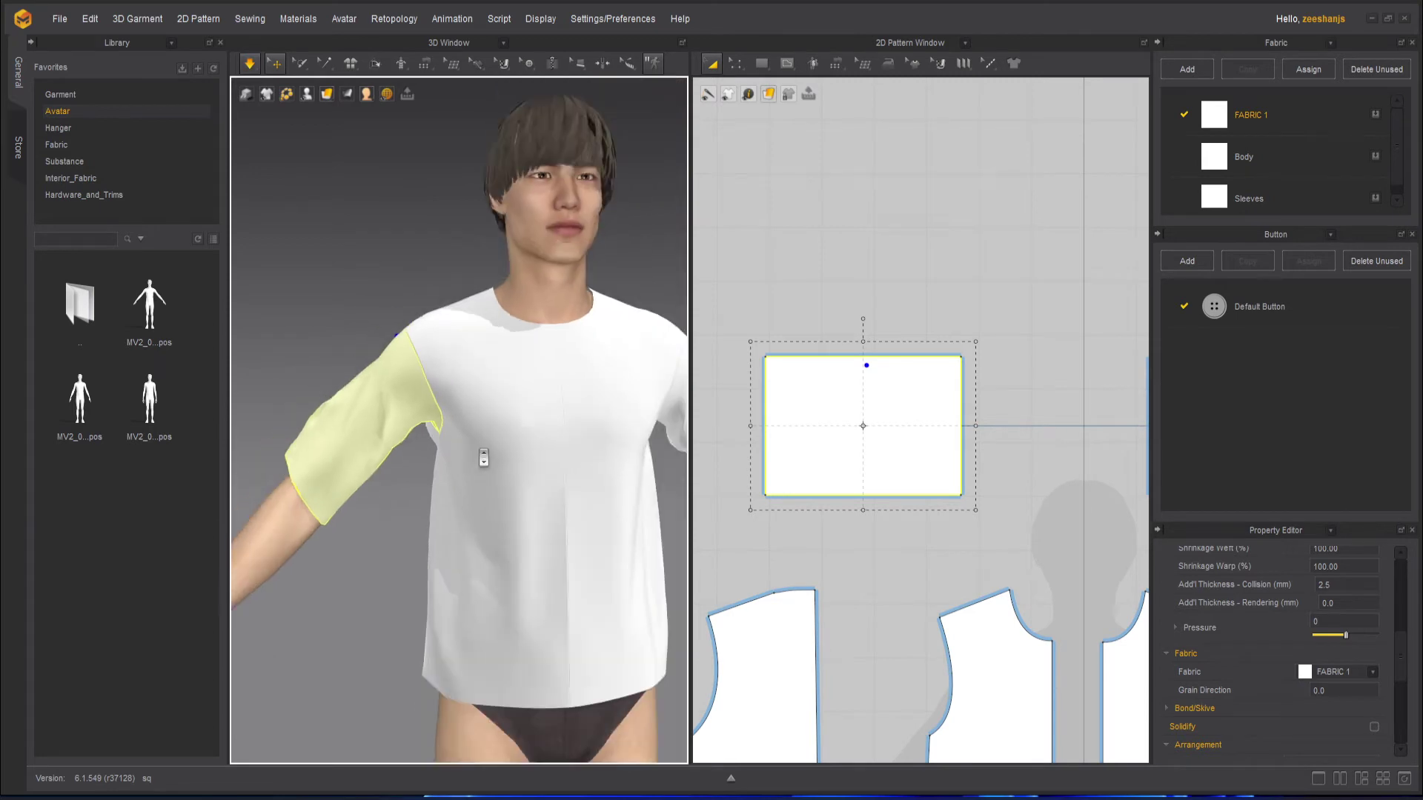
Step: Select the two front body panels in turn to match them to their pattern pieces
{"action": "left_click", "coordinate": [519, 482]}
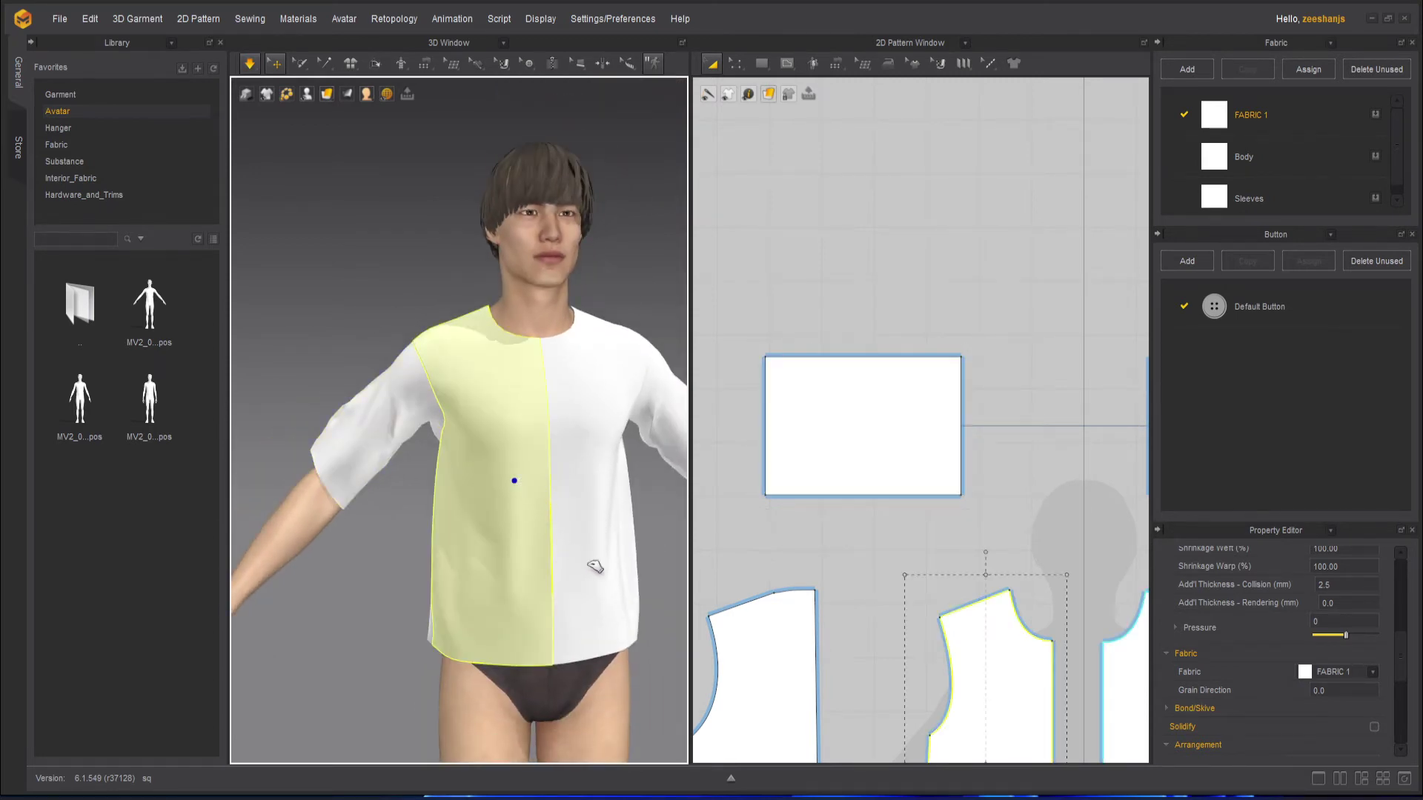
{"action": "left_click", "coordinate": [587, 561]}
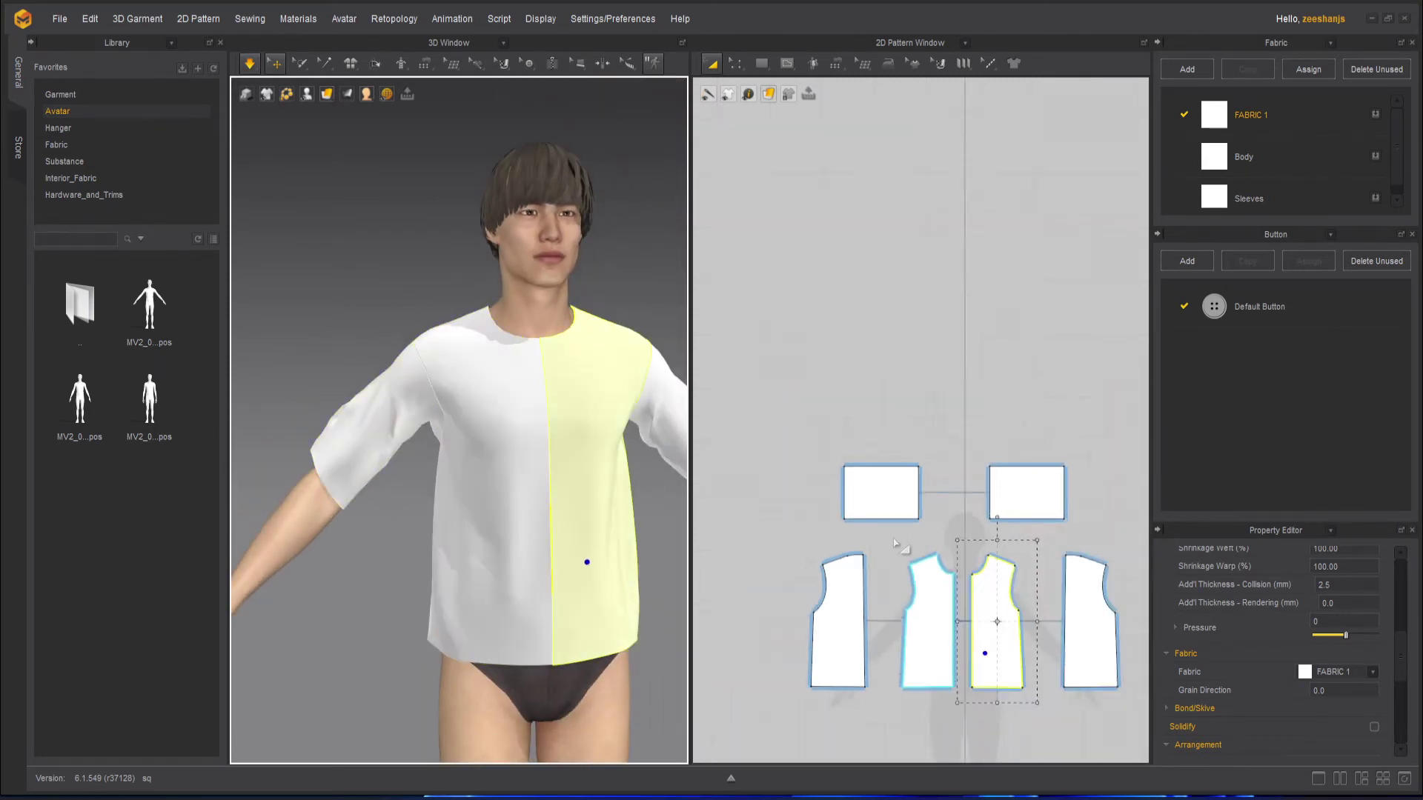
{"action": "left_click", "coordinate": [487, 590]}
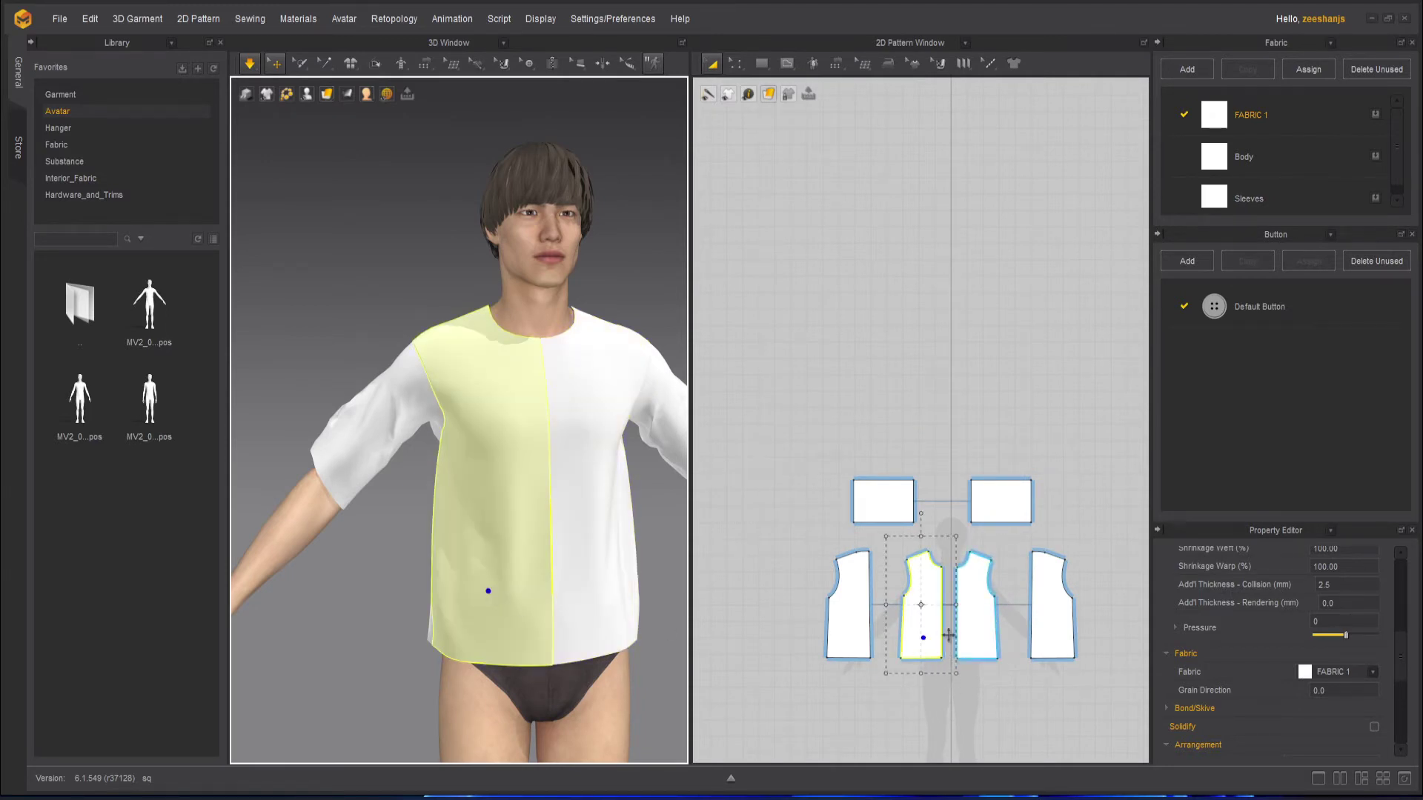
{"action": "left_click", "coordinate": [583, 362]}
Step: Inspect the point where the shoulder seam meets the right sleeve cap, and locate it on the selected sleeve's pattern
{"action": "scroll", "coordinate": [384, 327], "scroll_direction": "up", "scroll_amount": 3}
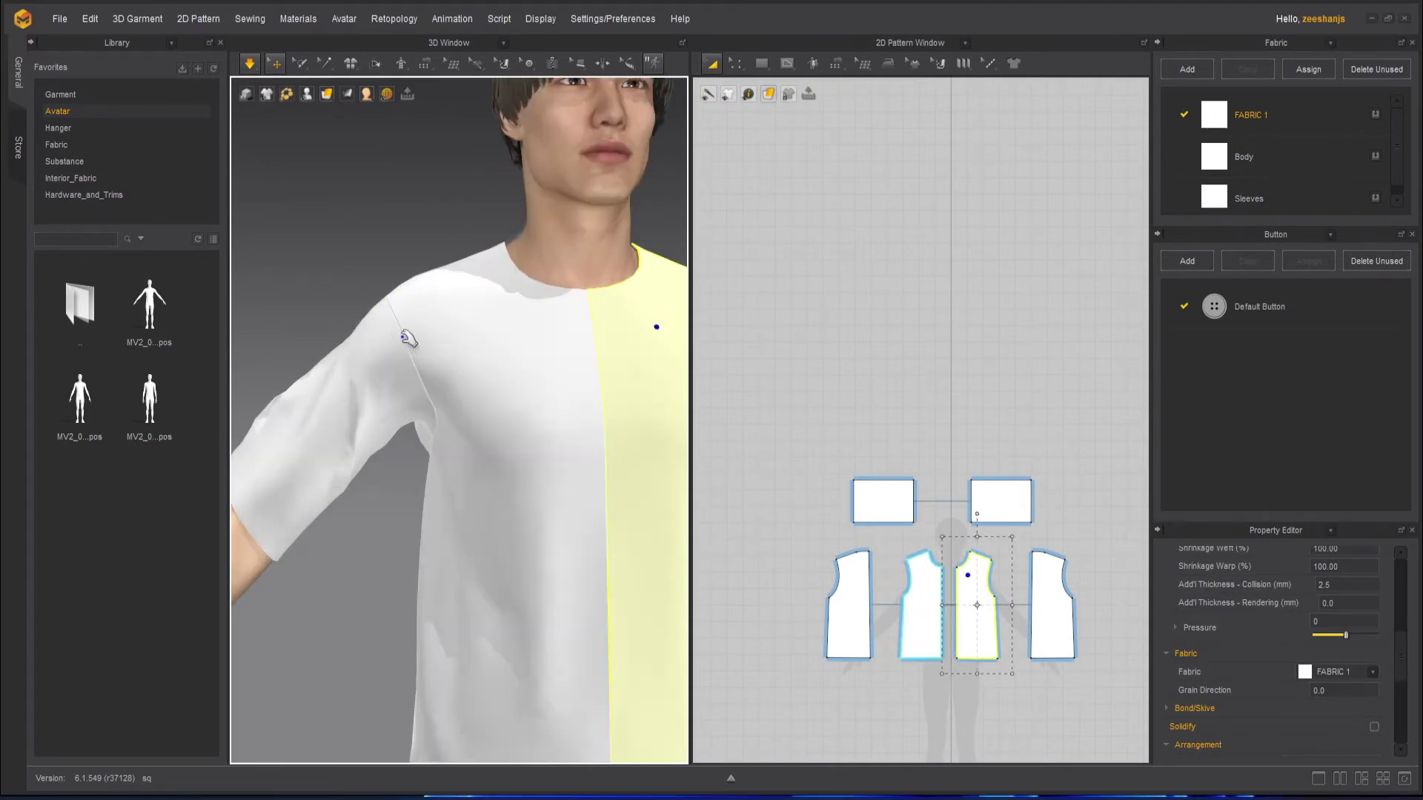
{"action": "scroll", "coordinate": [499, 371], "scroll_direction": "up", "scroll_amount": 3}
{"action": "scroll", "coordinate": [524, 384], "scroll_direction": "up", "scroll_amount": 3}
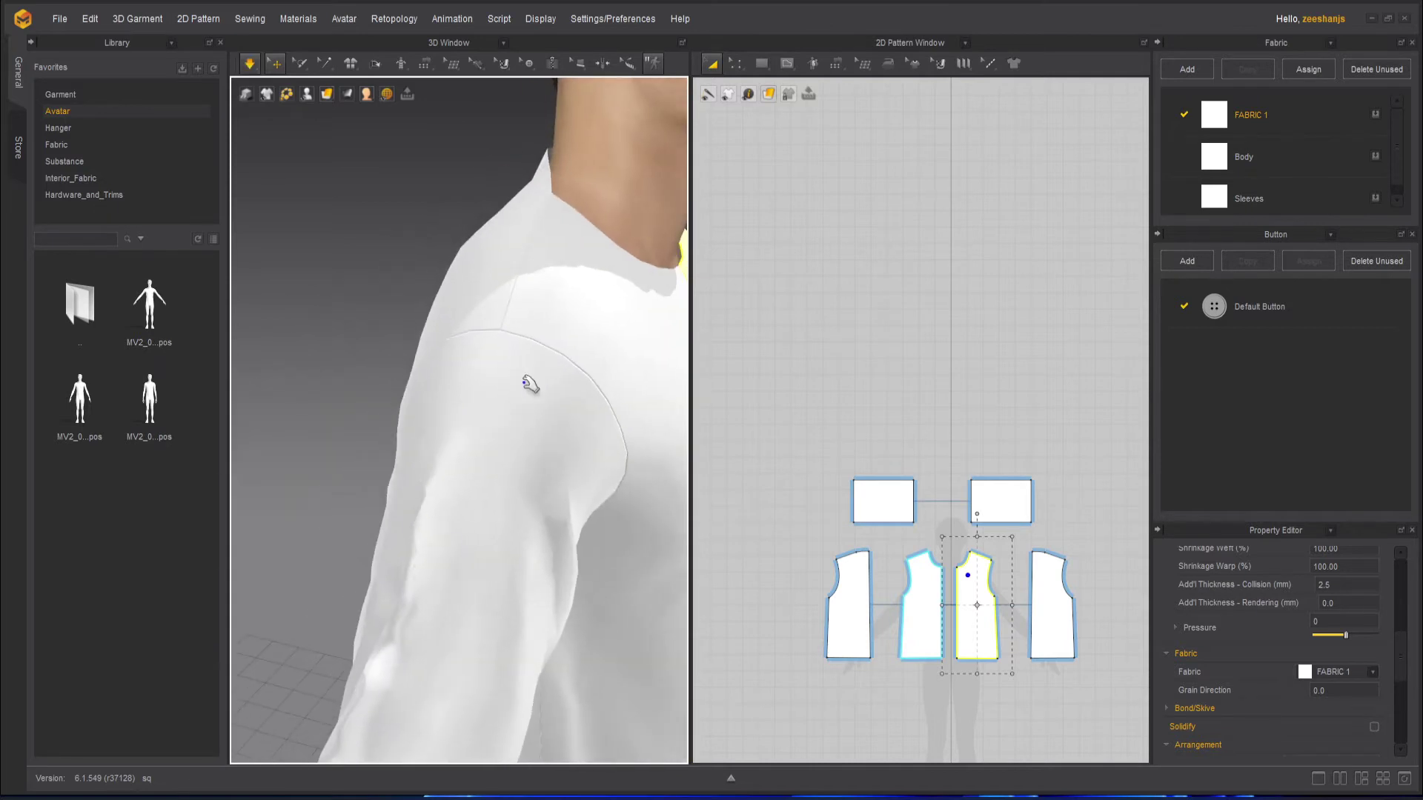
{"action": "left_click", "coordinate": [502, 338]}
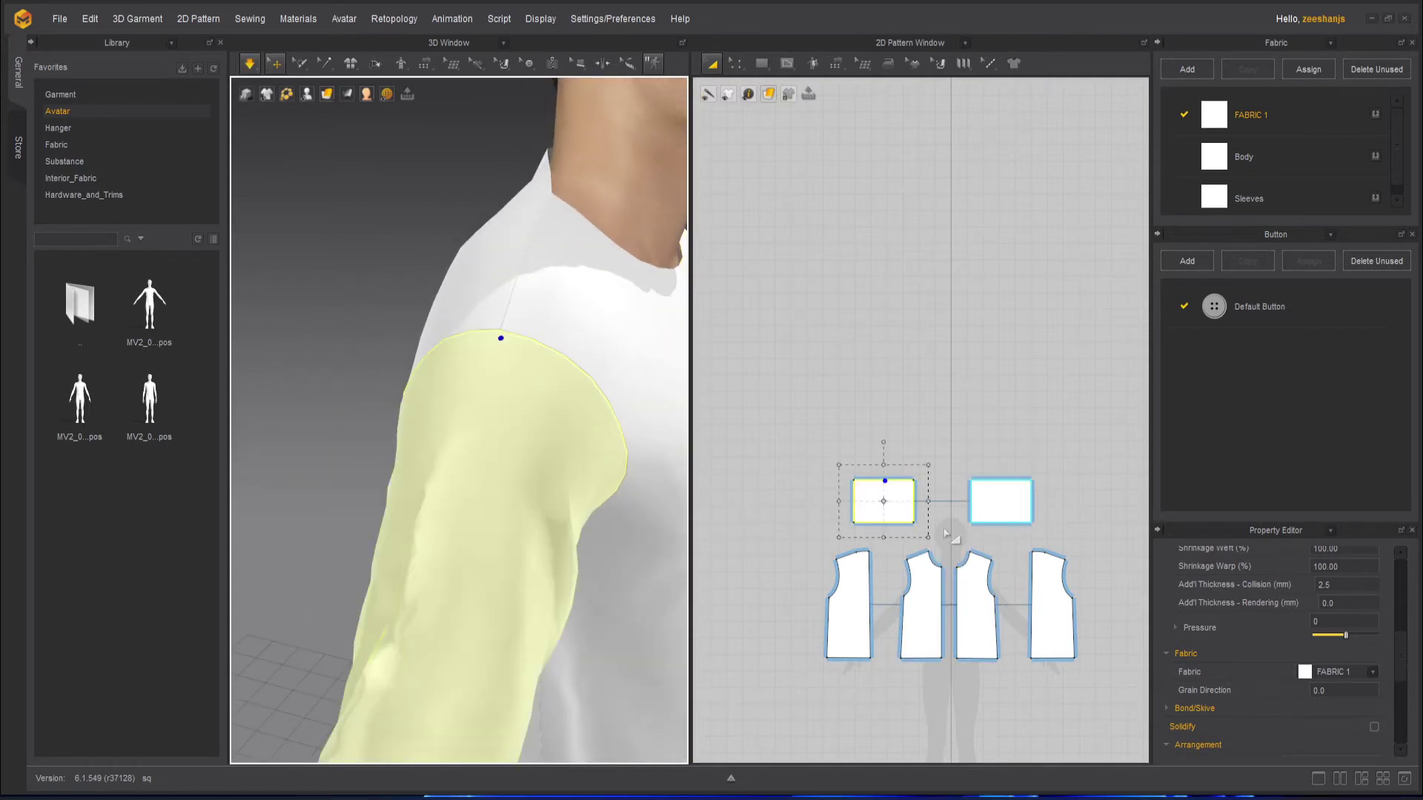
{"action": "scroll", "coordinate": [883, 494], "scroll_direction": "up", "scroll_amount": 4}
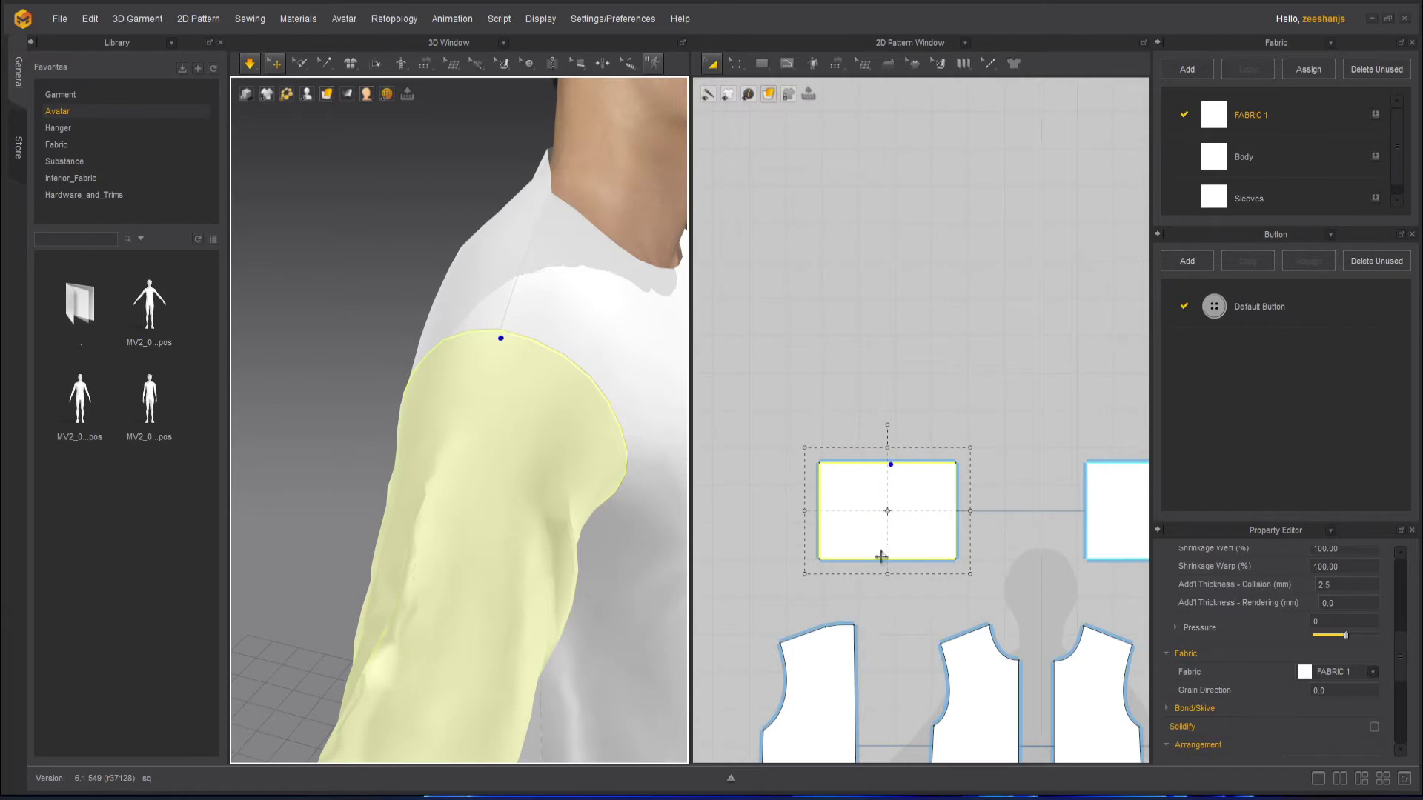
{"action": "middle_click_drag", "start_coordinate": [884, 556], "coordinate": [924, 395]}
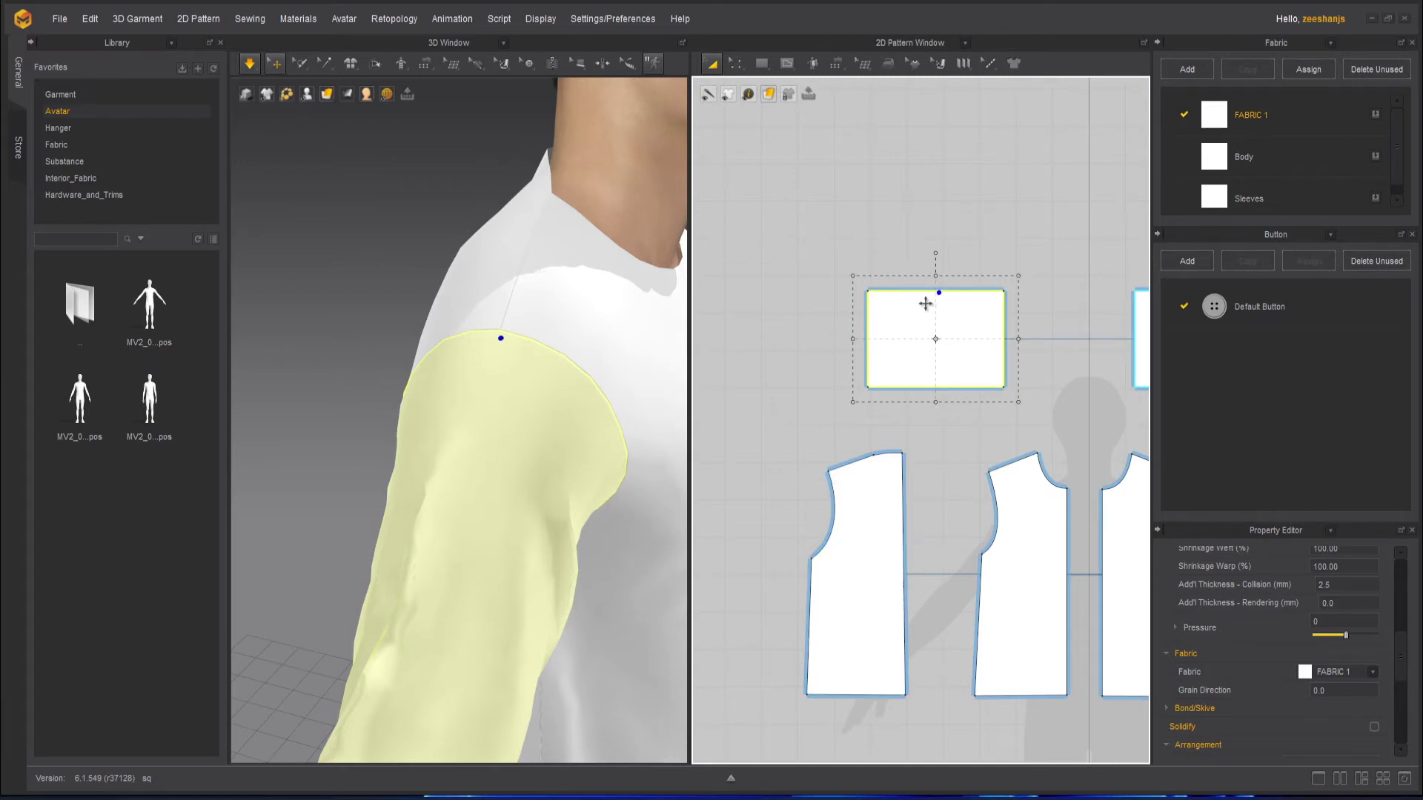
{"action": "scroll", "coordinate": [945, 291], "scroll_direction": "up", "scroll_amount": 2}
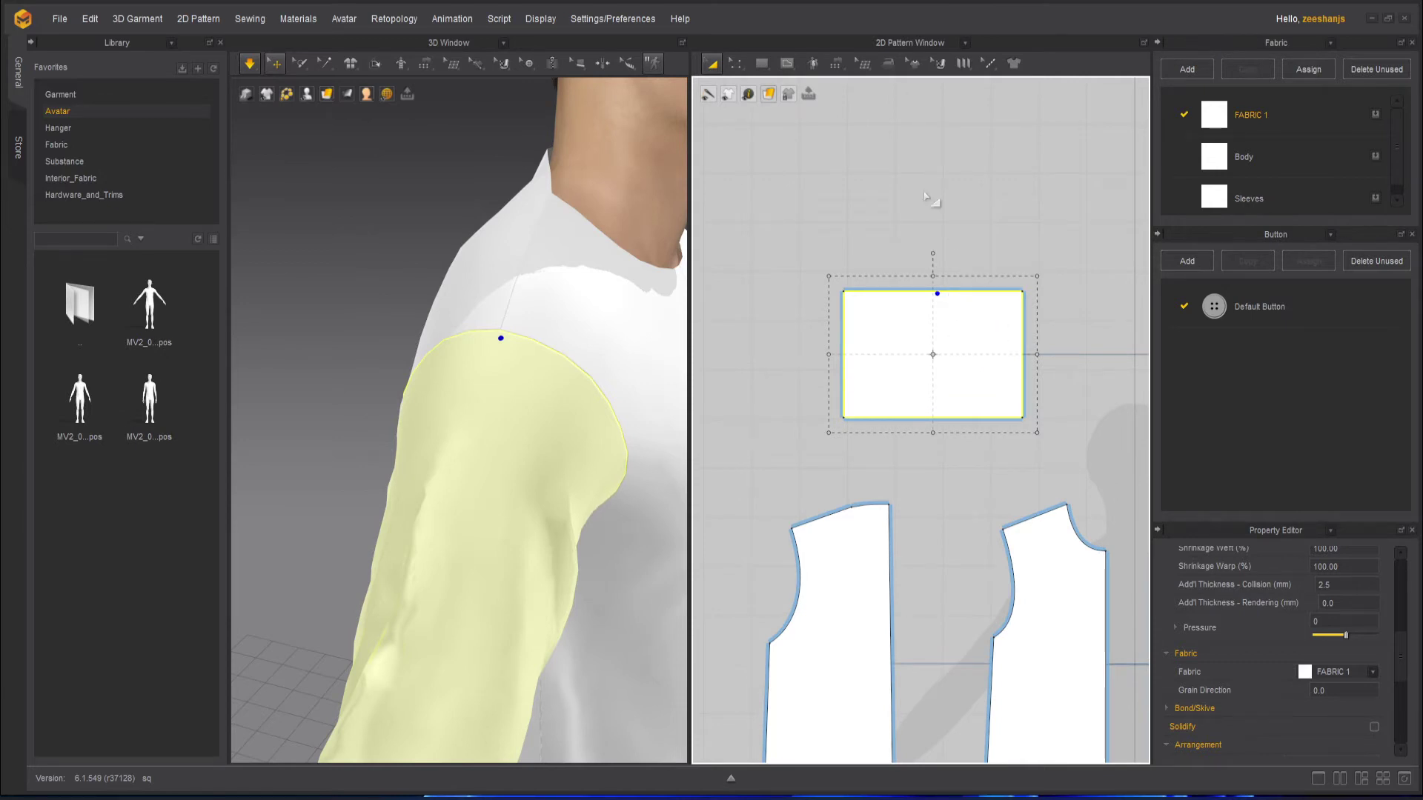
Step: Activate the Add Point/Split Line tool for the upper edge of the right sleeve pattern
{"action": "left_click", "coordinate": [740, 66]}
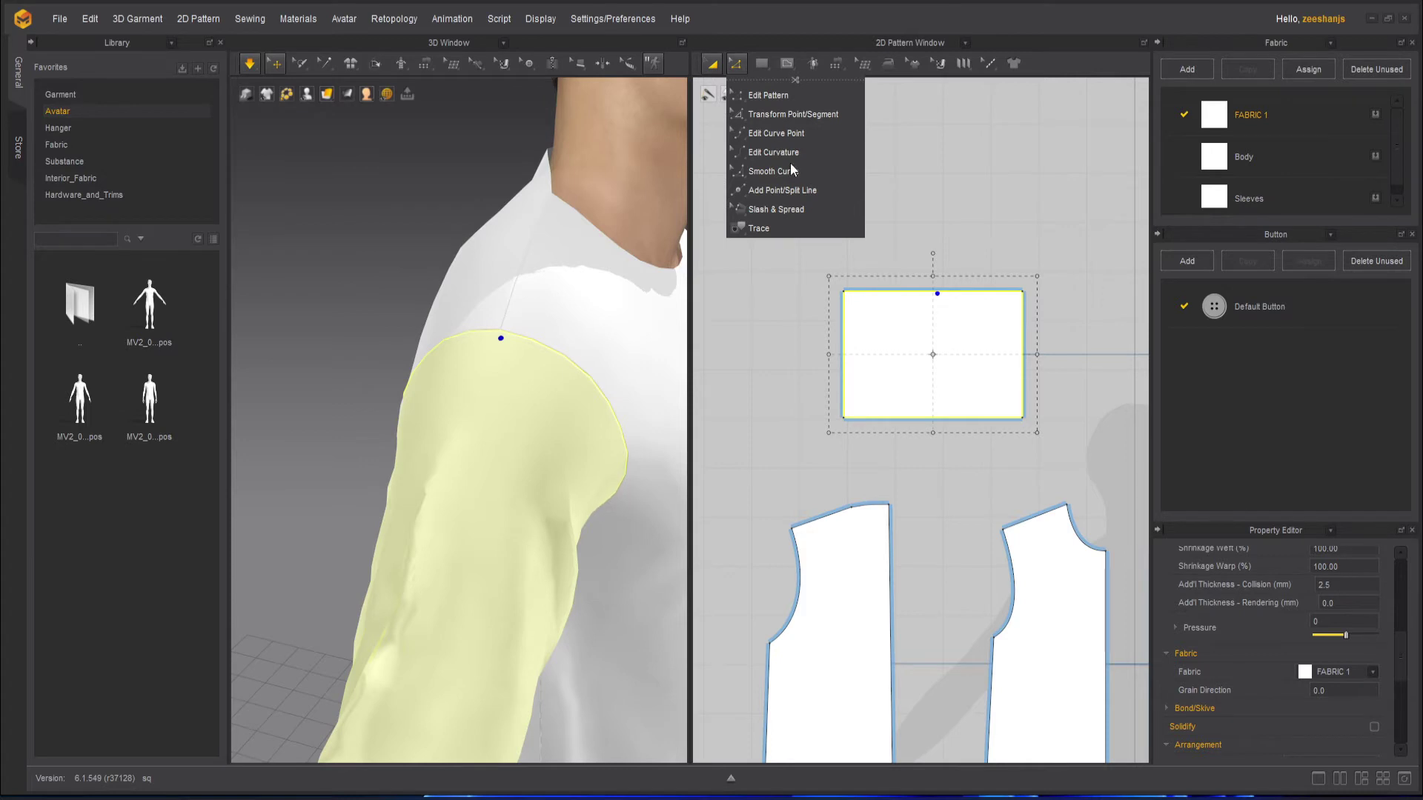
{"action": "left_click", "coordinate": [798, 194]}
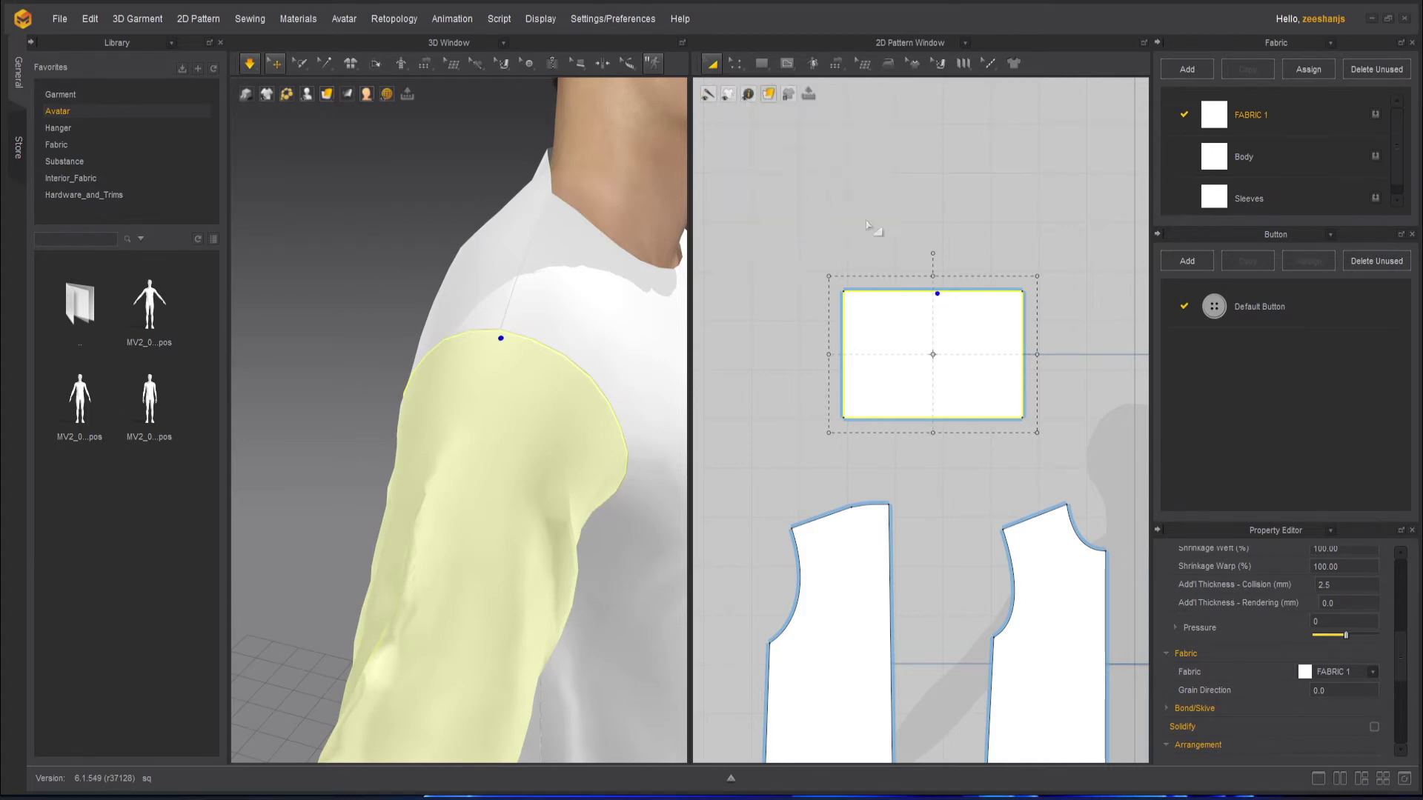
{"action": "left_click", "coordinate": [736, 64]}
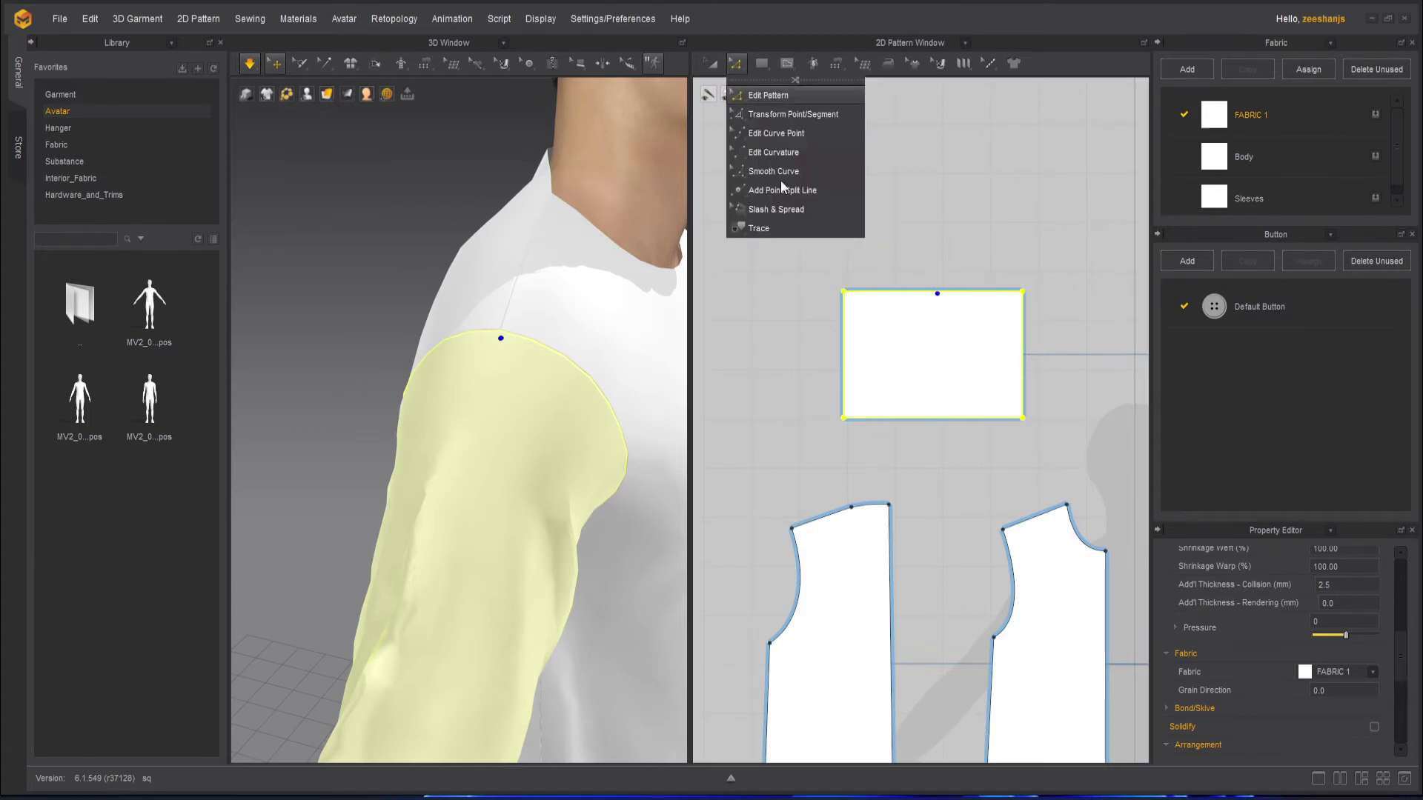
{"action": "left_click", "coordinate": [778, 190]}
{"action": "scroll", "coordinate": [927, 314], "scroll_direction": "up", "scroll_amount": 3}
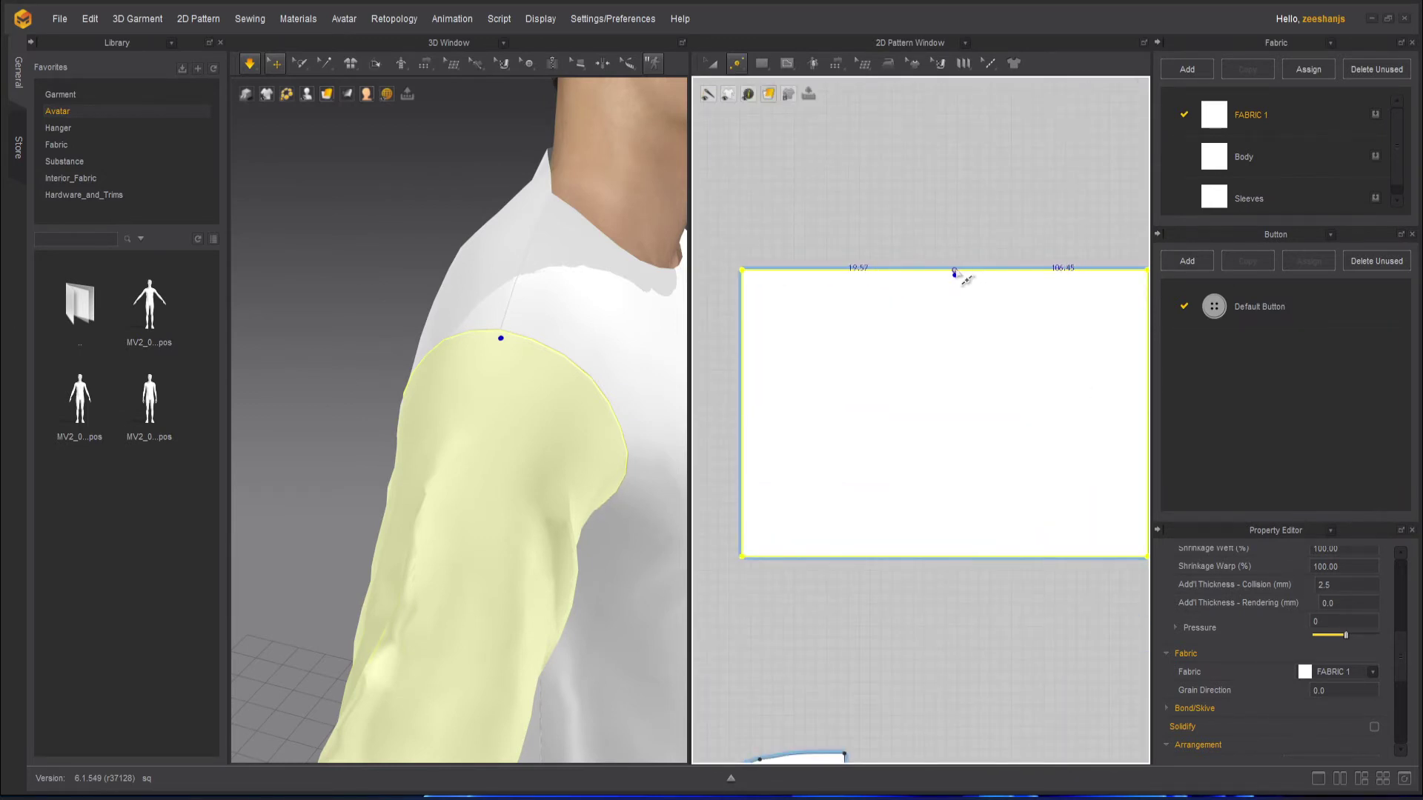
{"action": "scroll", "coordinate": [960, 276], "scroll_direction": "down", "scroll_amount": 3}
{"action": "scroll", "coordinate": [960, 276], "scroll_direction": "up", "scroll_amount": 2}
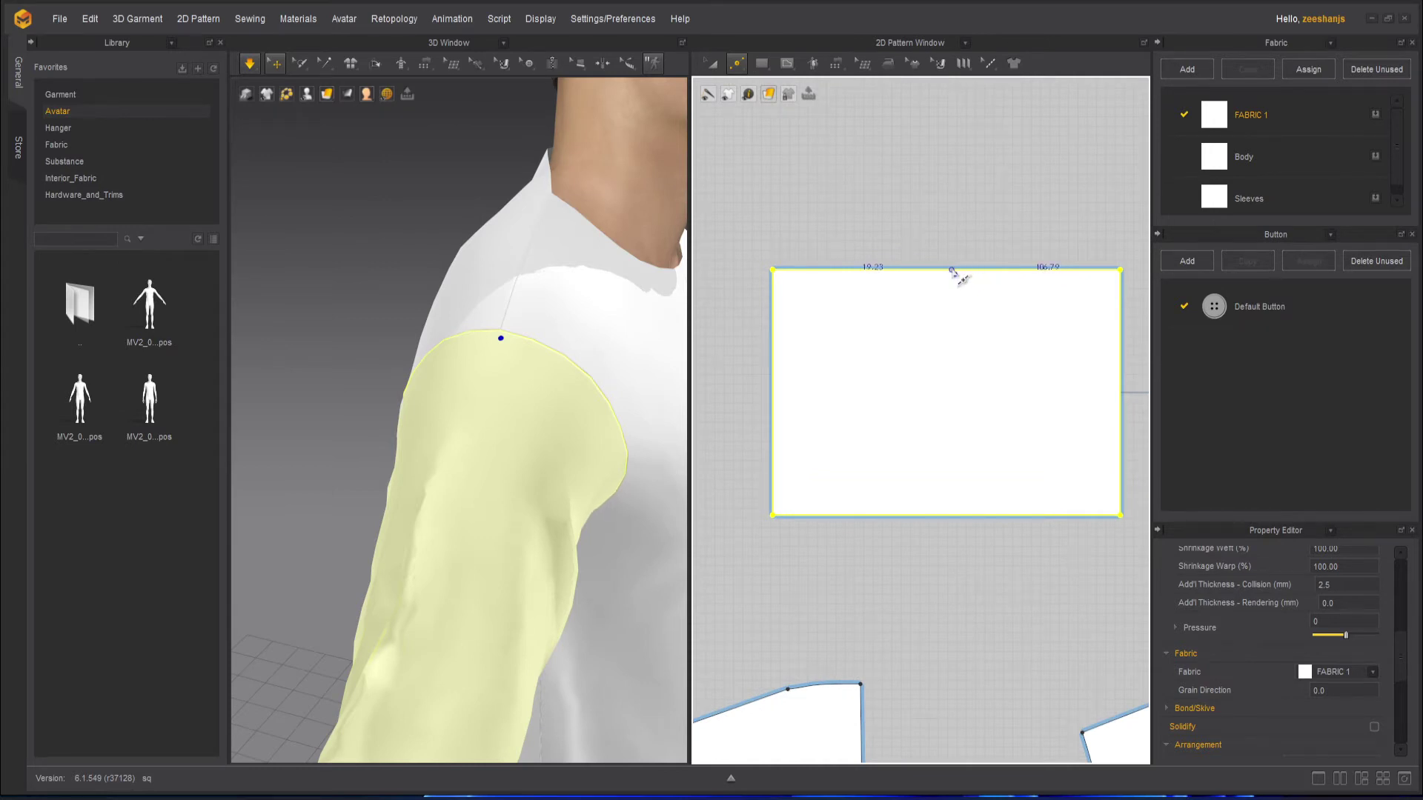
{"action": "right_click", "coordinate": [952, 270]}
{"action": "left_click", "coordinate": [628, 425]}
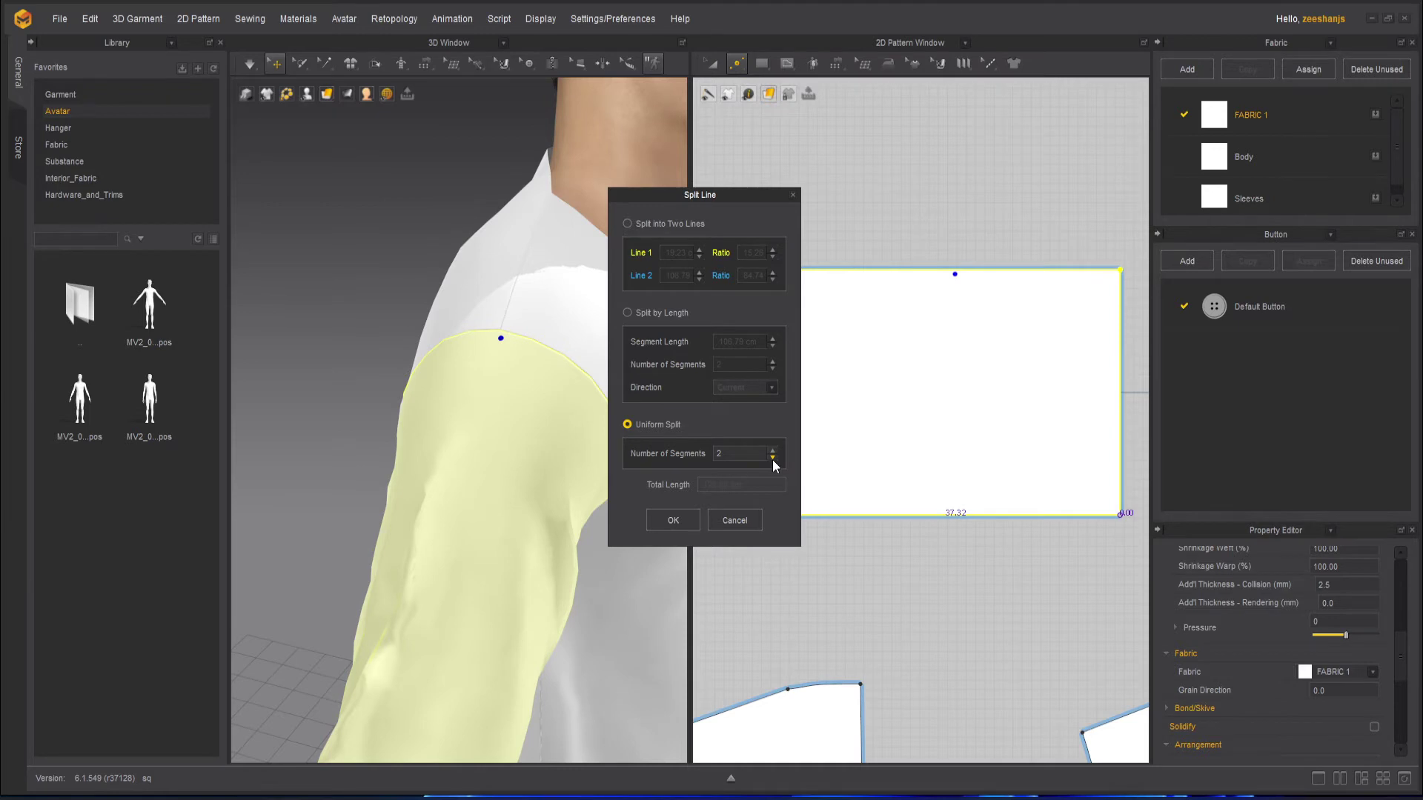
{"action": "left_click_drag", "start_coordinate": [701, 196], "coordinate": [615, 237]}
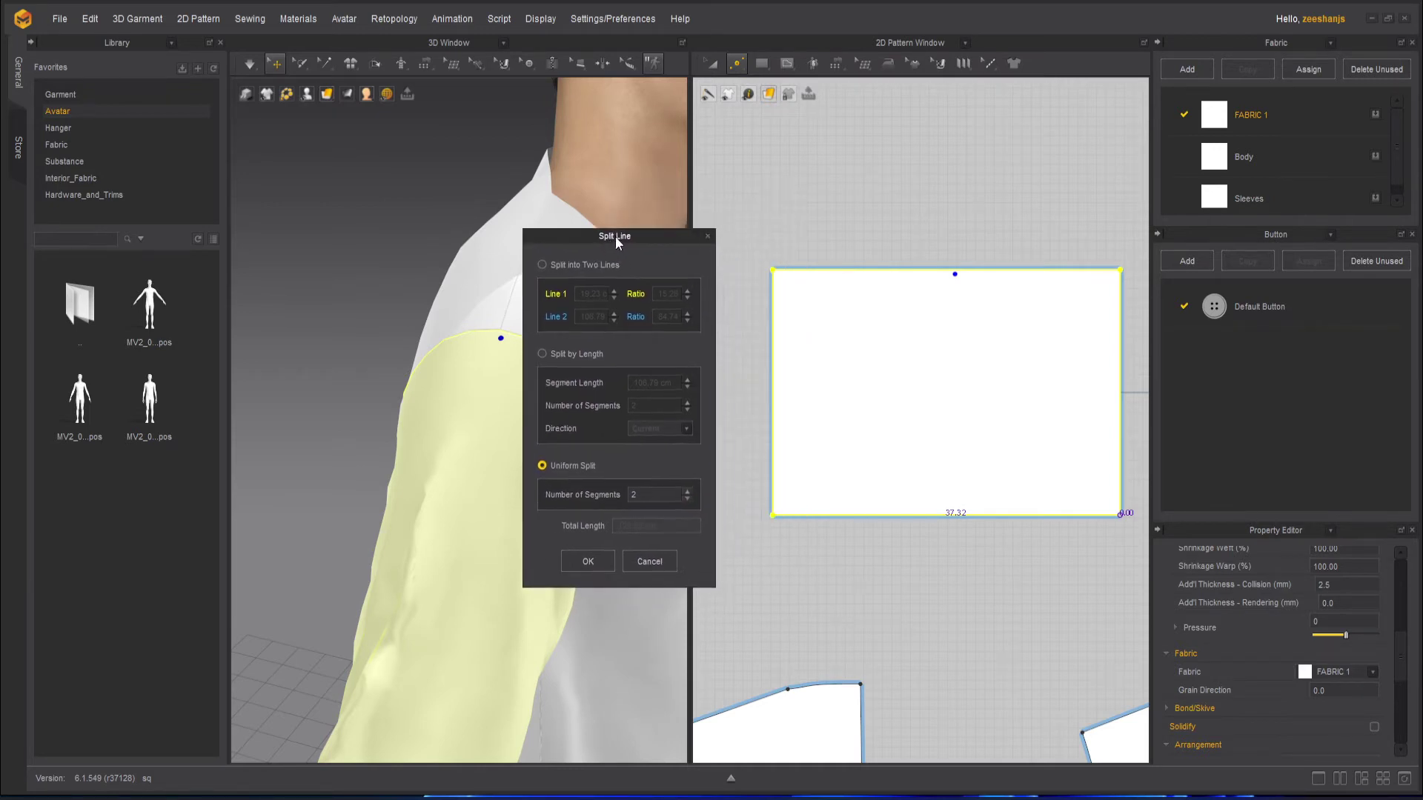
{"action": "left_click", "coordinate": [689, 491]}
{"action": "left_click", "coordinate": [688, 499]}
{"action": "left_click", "coordinate": [657, 562]}
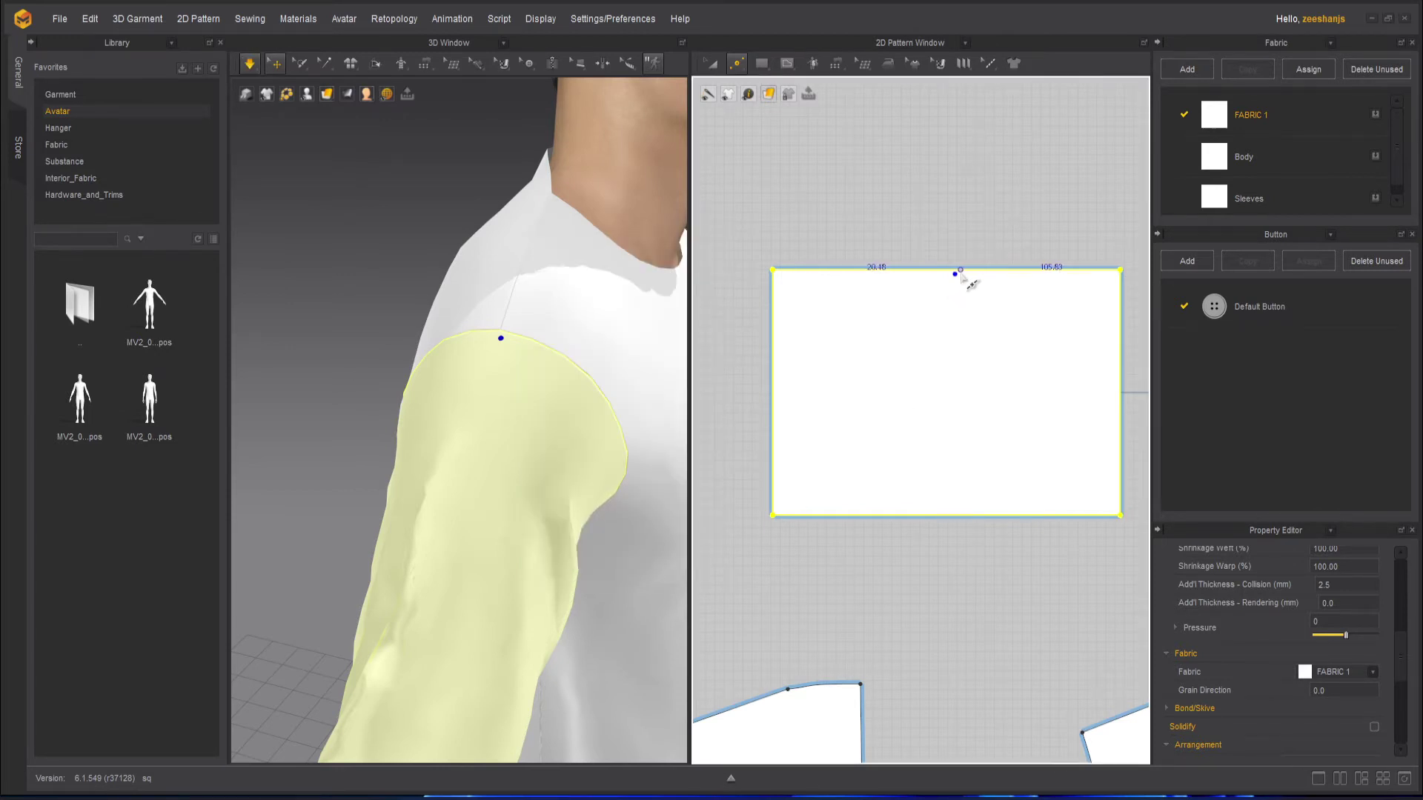
{"action": "right_click", "coordinate": [954, 269]}
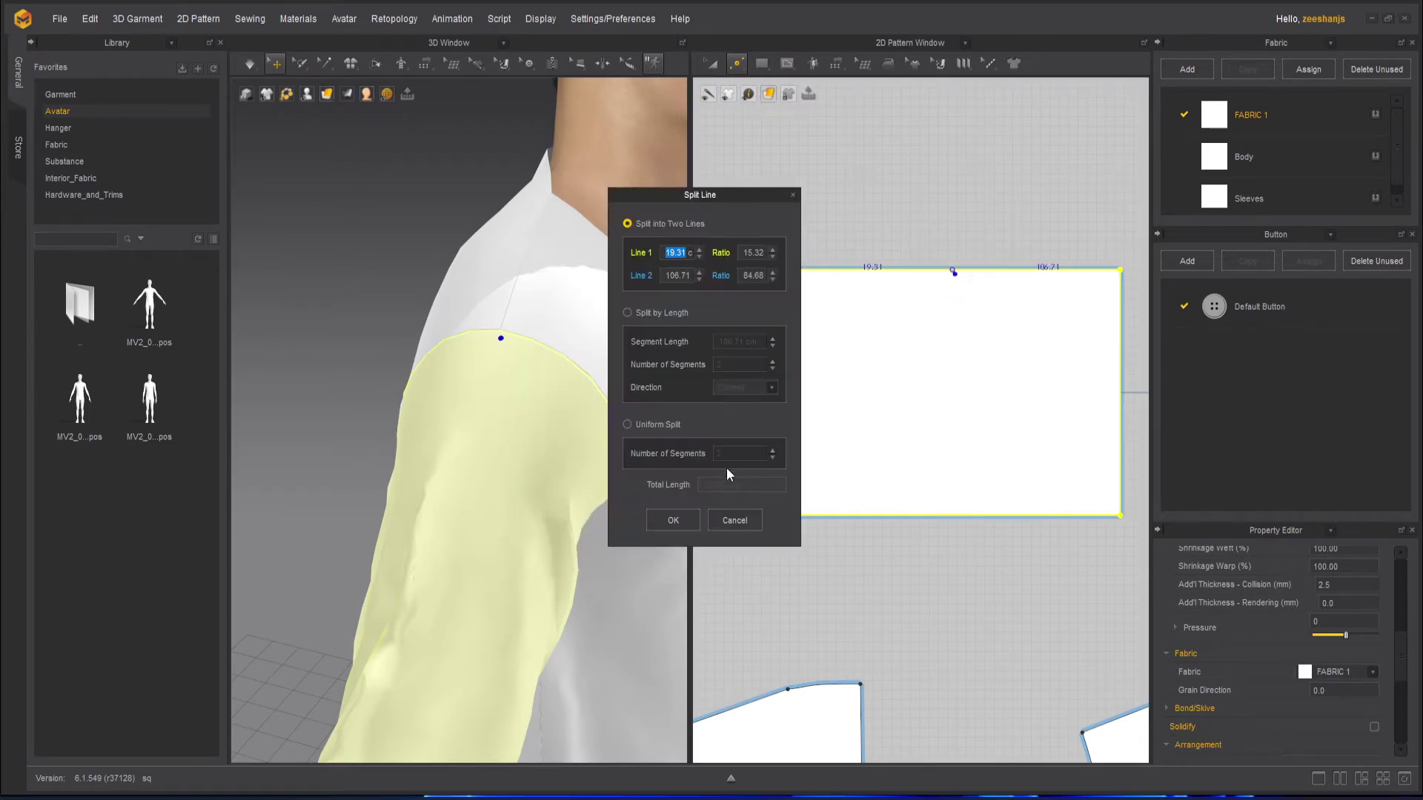
{"action": "left_click", "coordinate": [665, 428]}
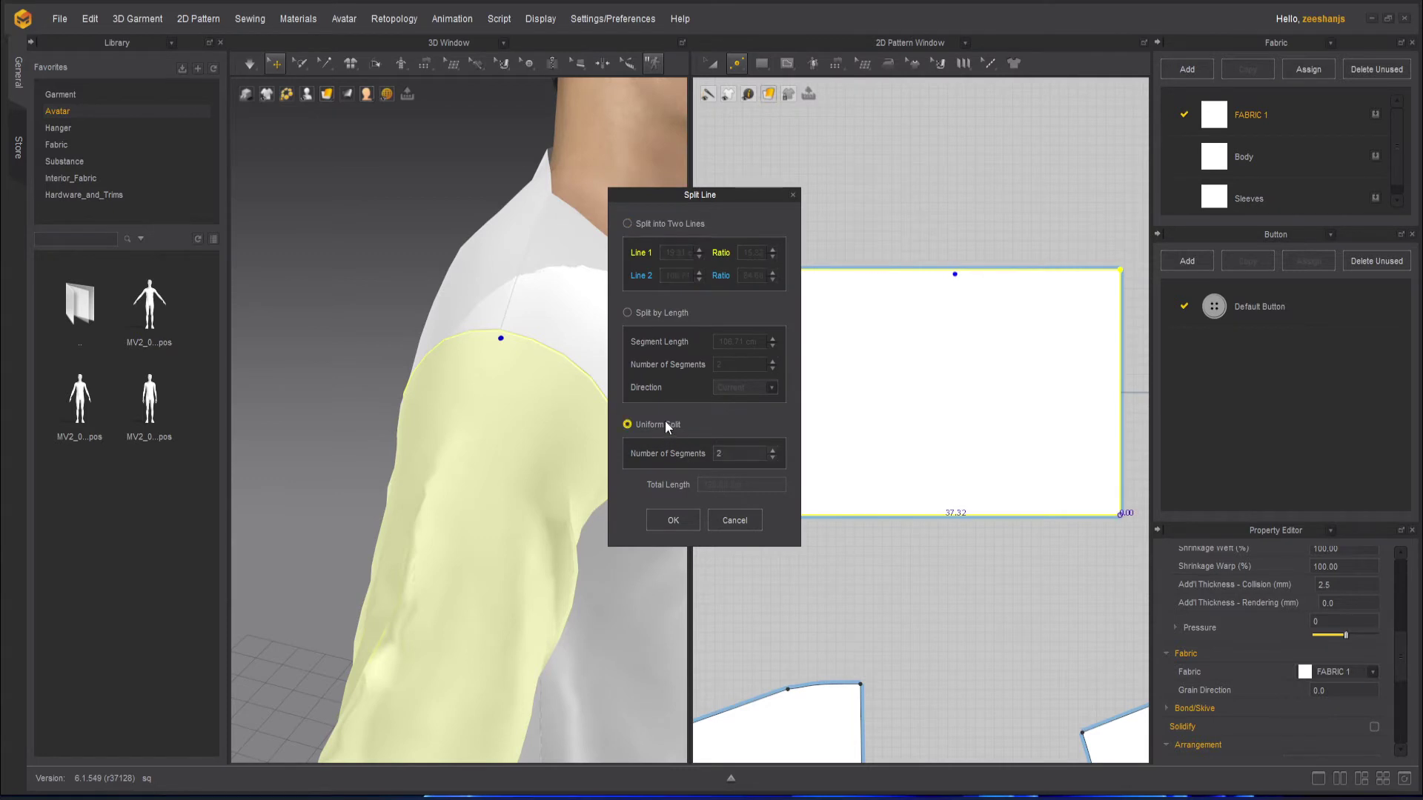
{"action": "left_click", "coordinate": [773, 451]}
{"action": "left_click", "coordinate": [774, 451]}
{"action": "left_click", "coordinate": [774, 457]}
{"action": "left_click", "coordinate": [774, 457]}
{"action": "left_click", "coordinate": [744, 517]}
{"action": "key", "text": "space"}
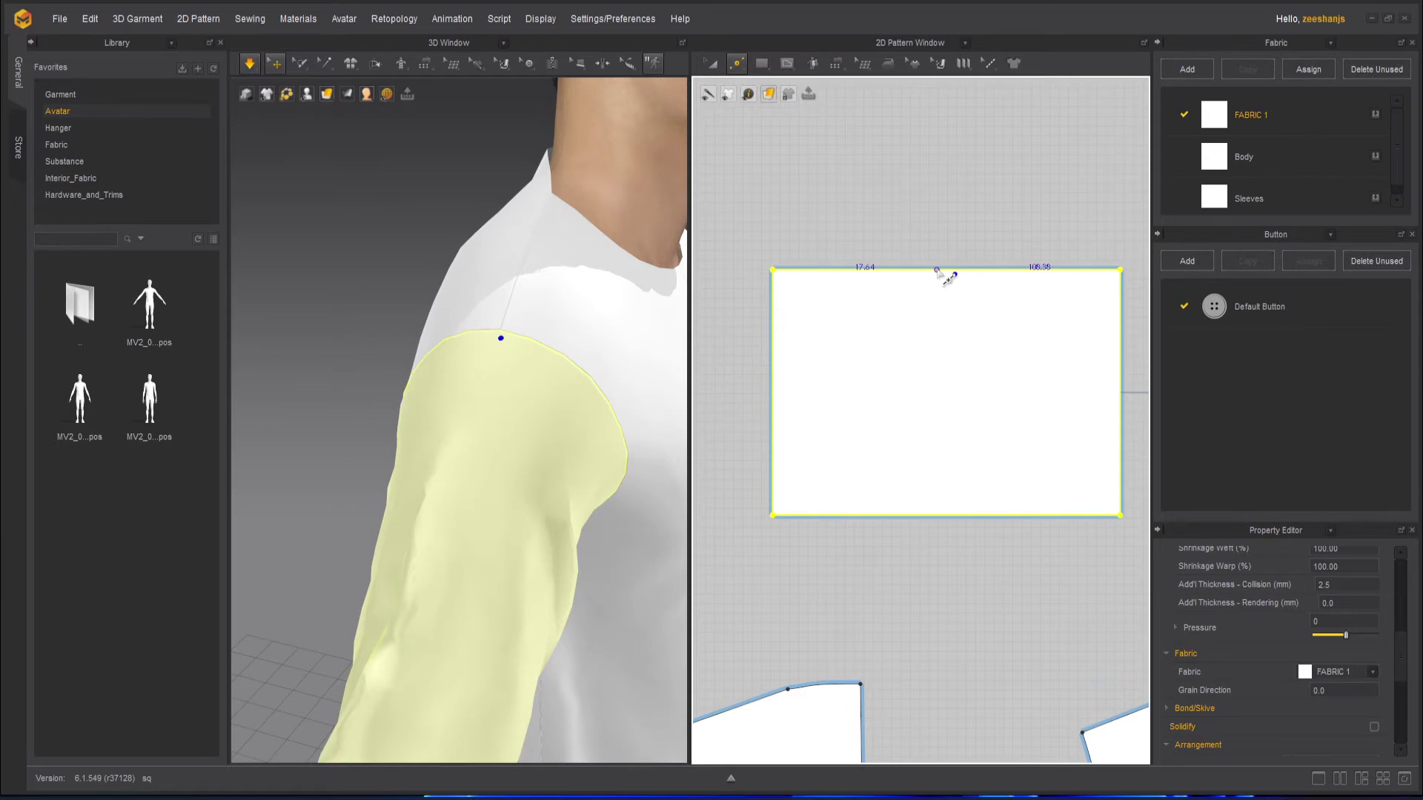
Step: Try a uniform split of the upper edge while the whole right sleeve pattern is selected
{"action": "right_click", "coordinate": [936, 270]}
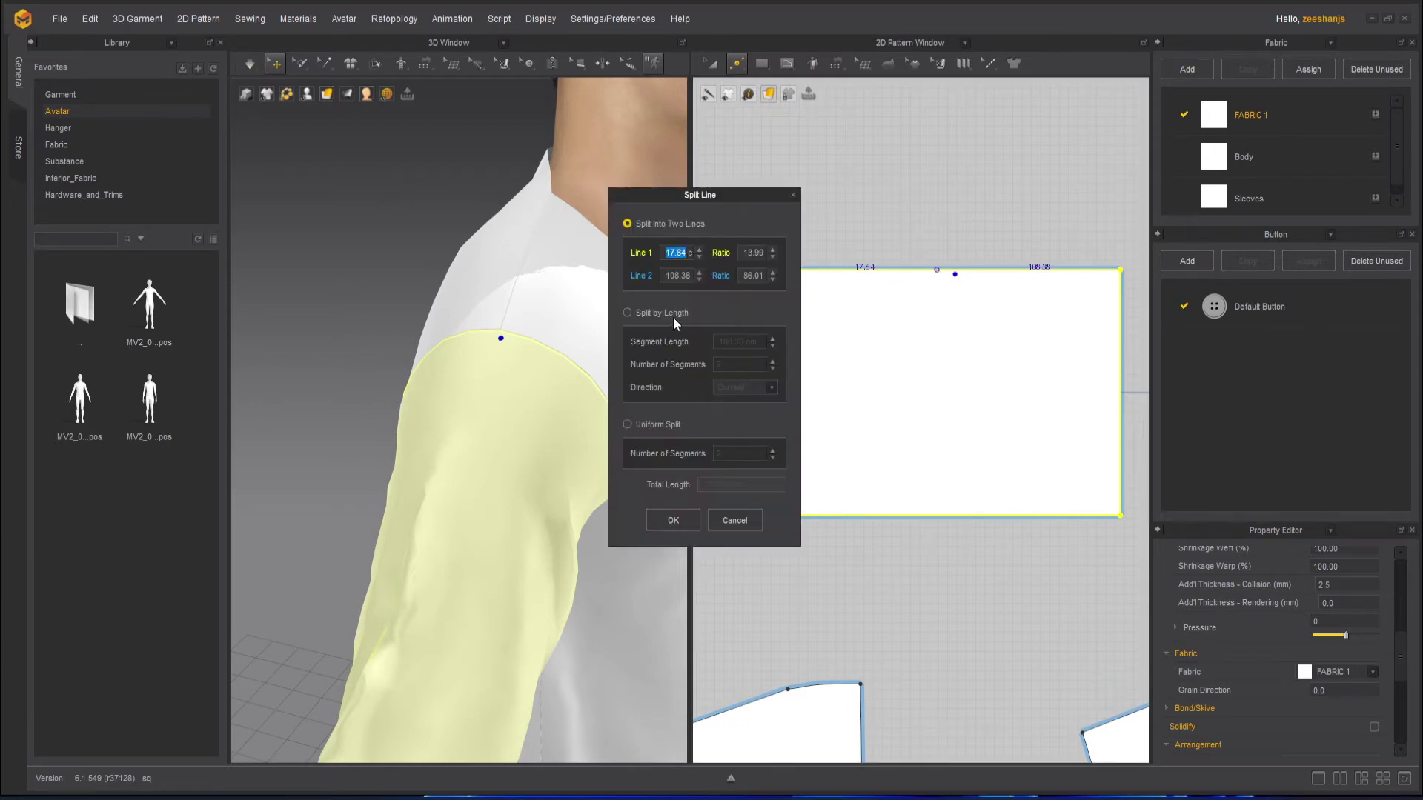
{"action": "left_click", "coordinate": [659, 425]}
{"action": "left_click", "coordinate": [673, 520]}
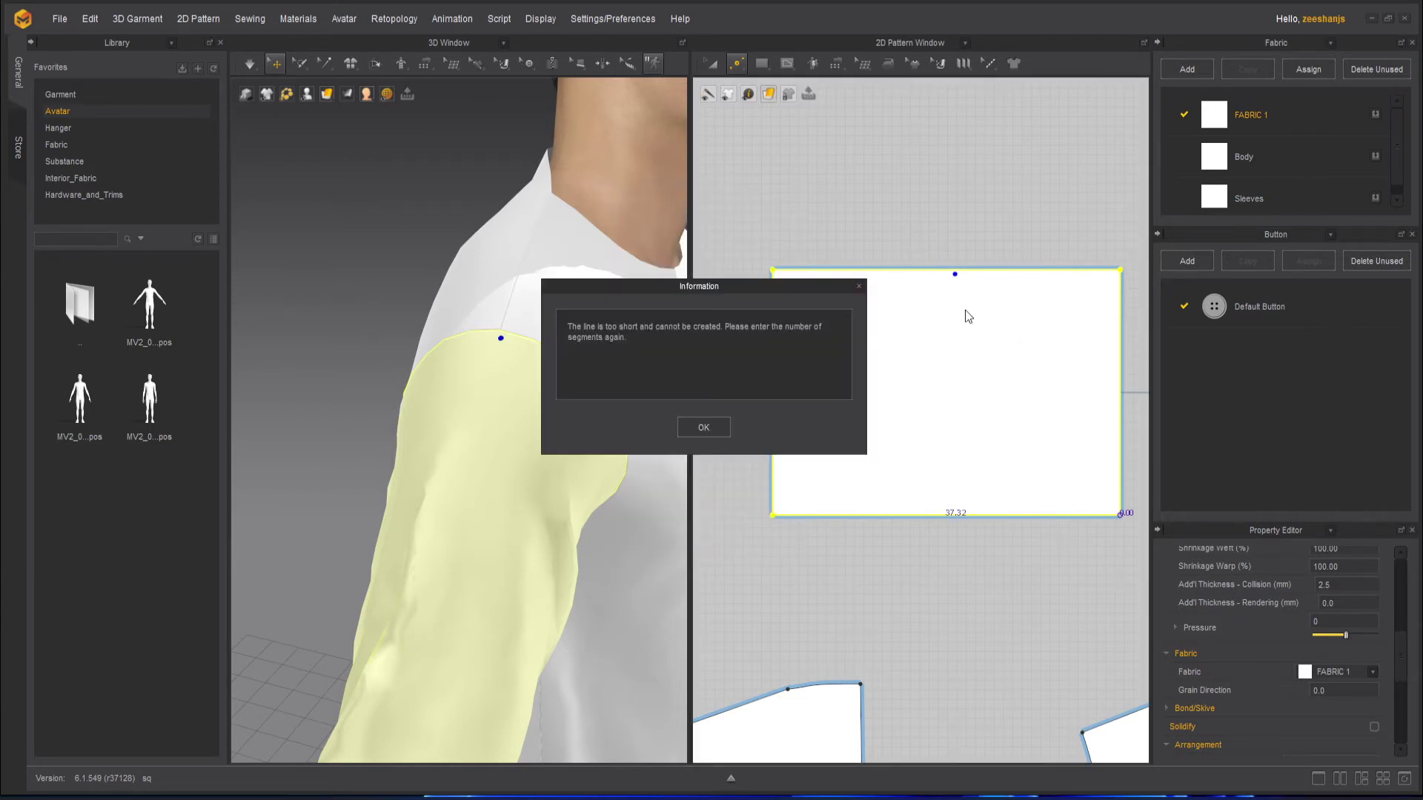
{"action": "left_click", "coordinate": [703, 433]}
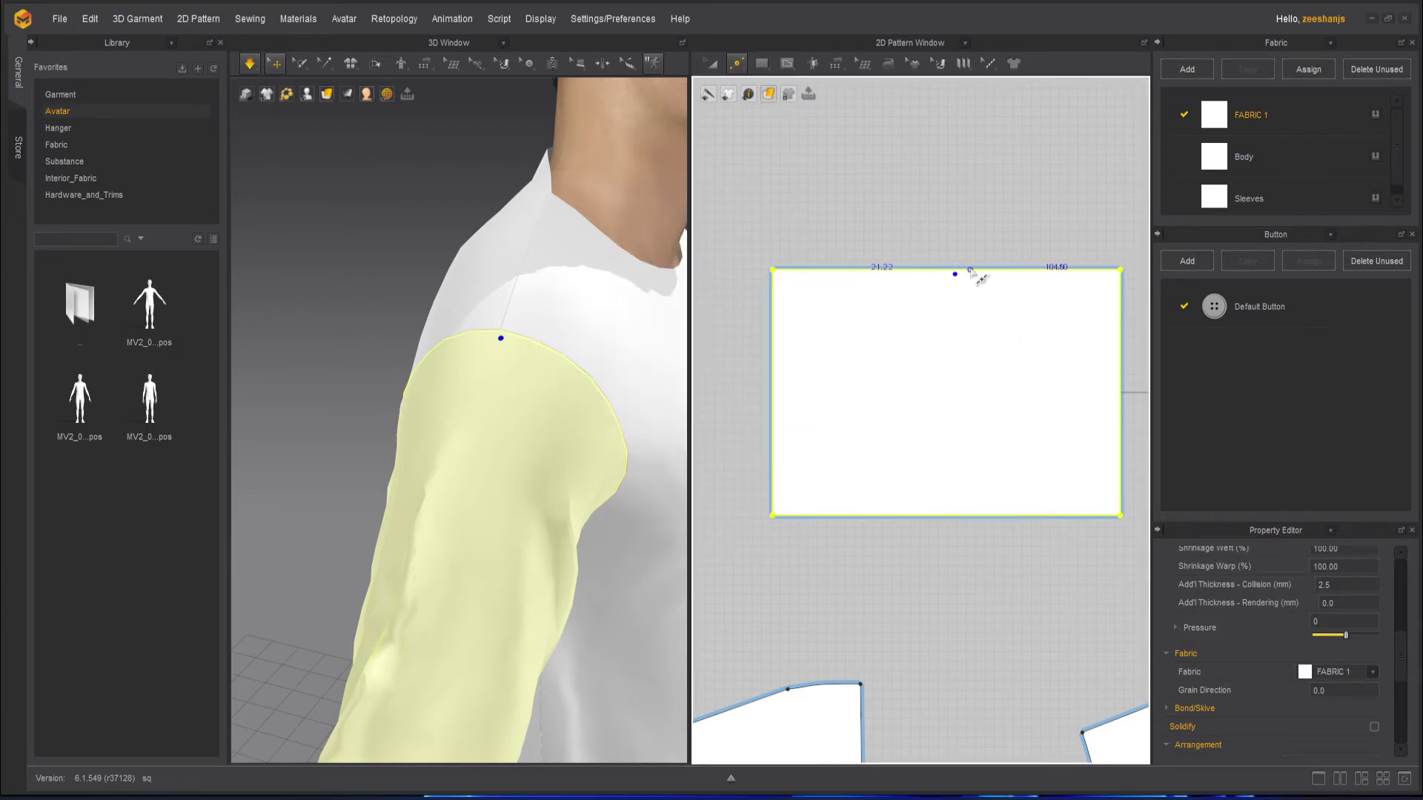
Step: Deselect the sleeve pattern and split its upper edge uniformly into 2 segments with Add Point/Split Line
{"action": "left_click", "coordinate": [712, 63]}
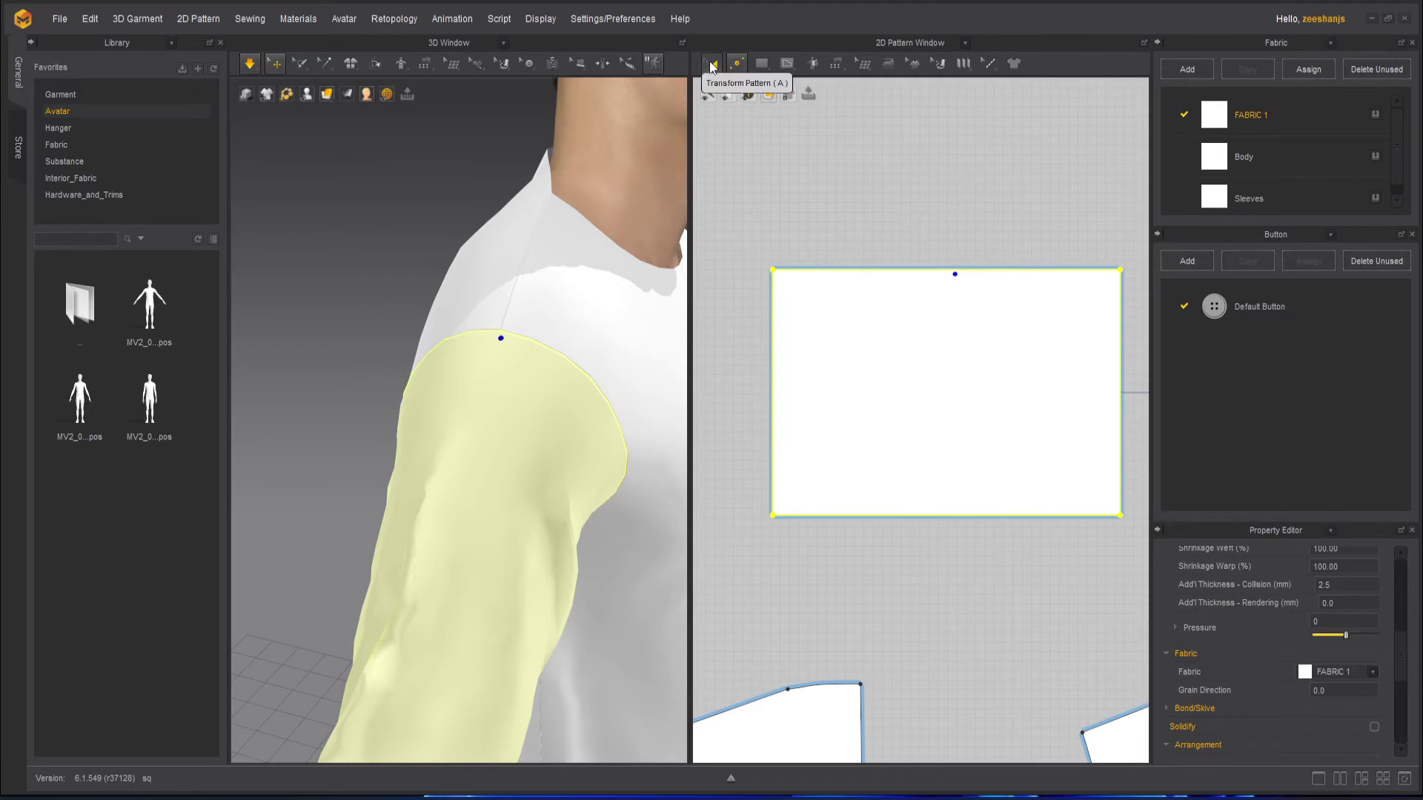
{"action": "left_click", "coordinate": [908, 200]}
{"action": "left_click", "coordinate": [736, 65]}
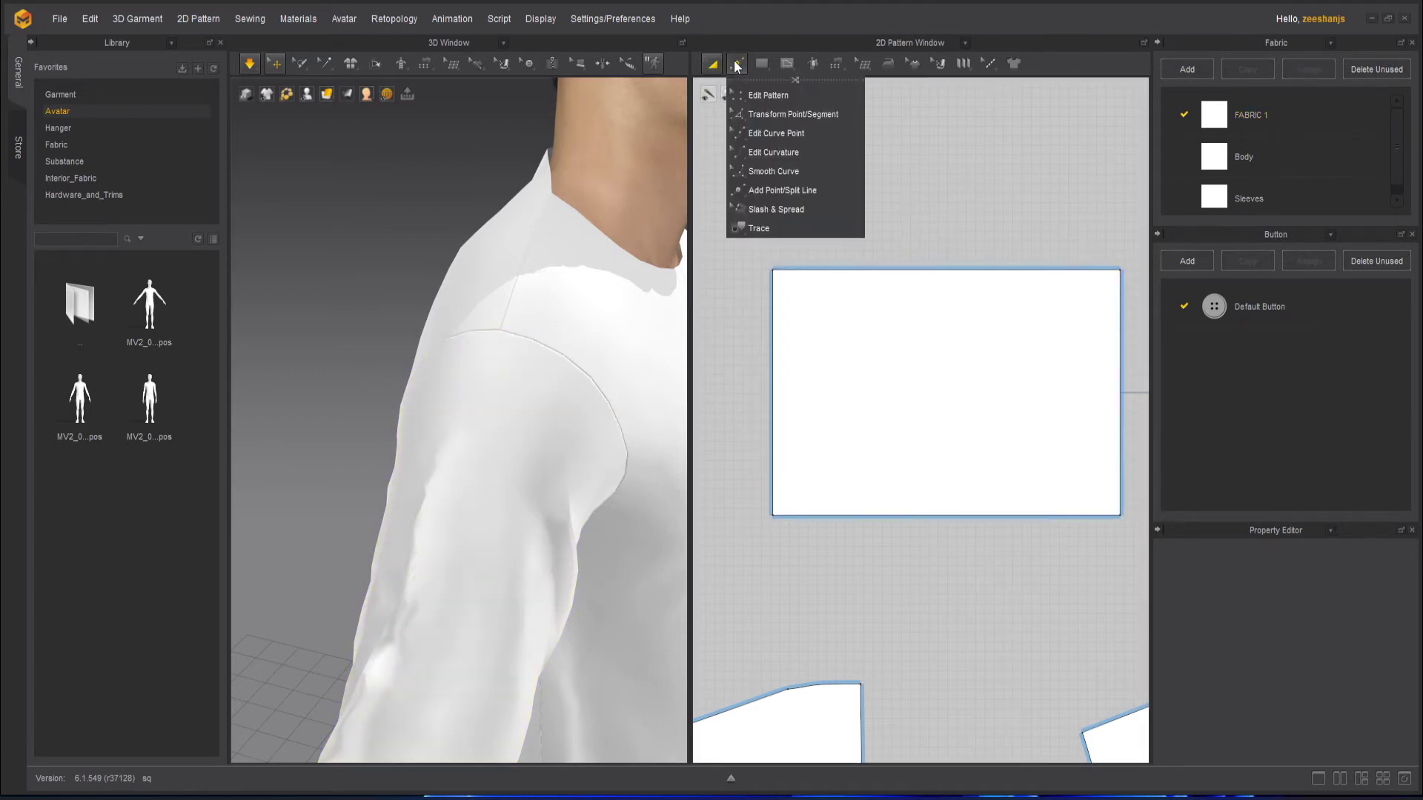
{"action": "left_click", "coordinate": [773, 191]}
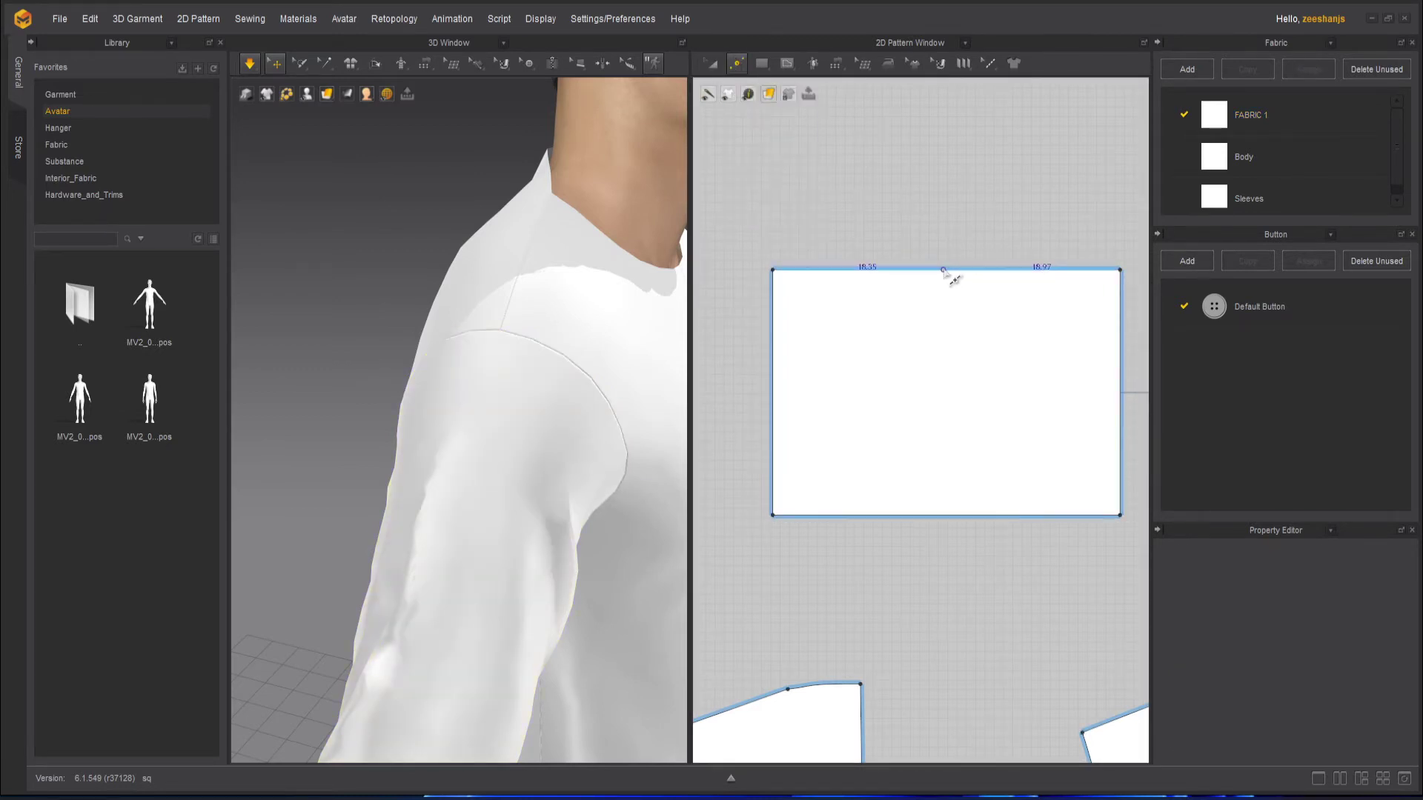
{"action": "right_click", "coordinate": [944, 270]}
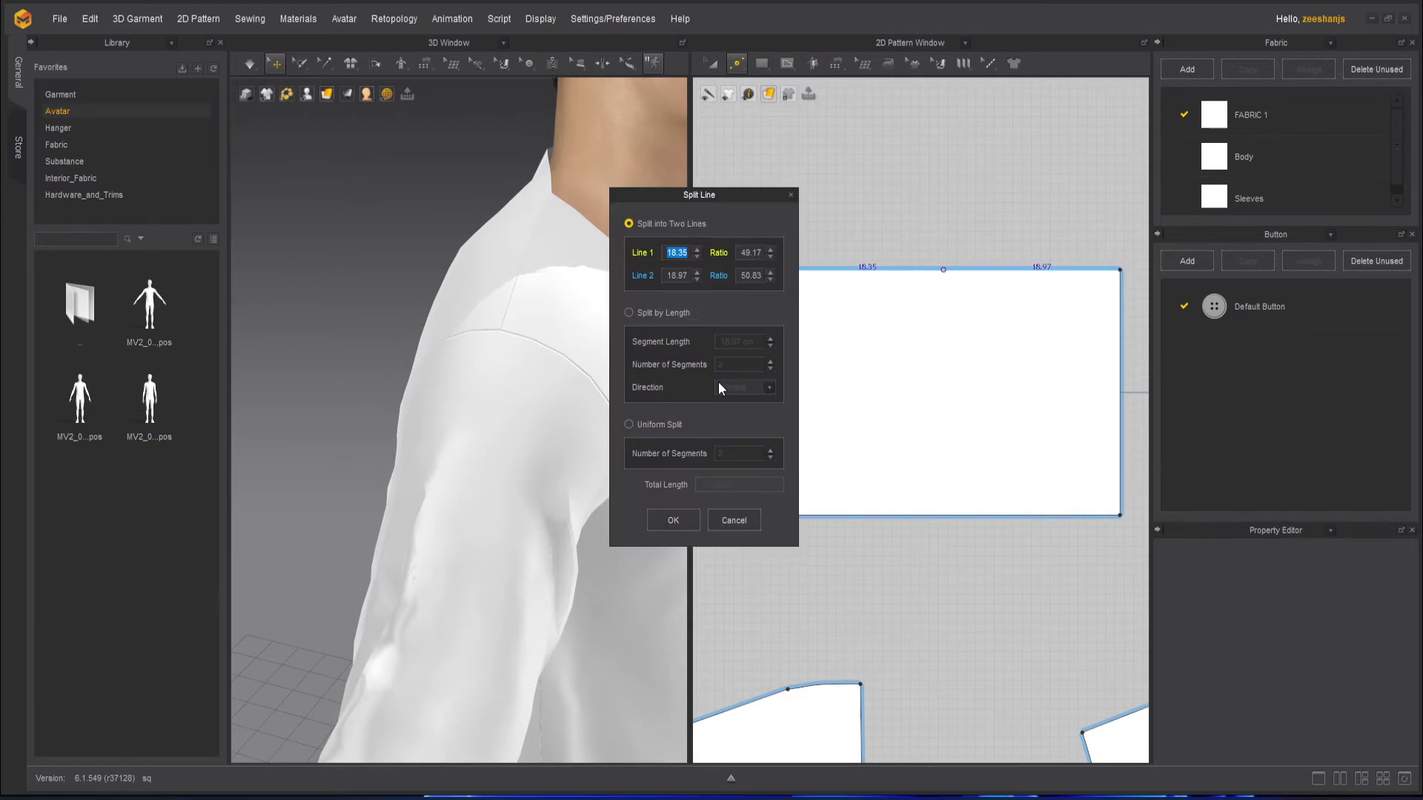
{"action": "left_click", "coordinate": [675, 424]}
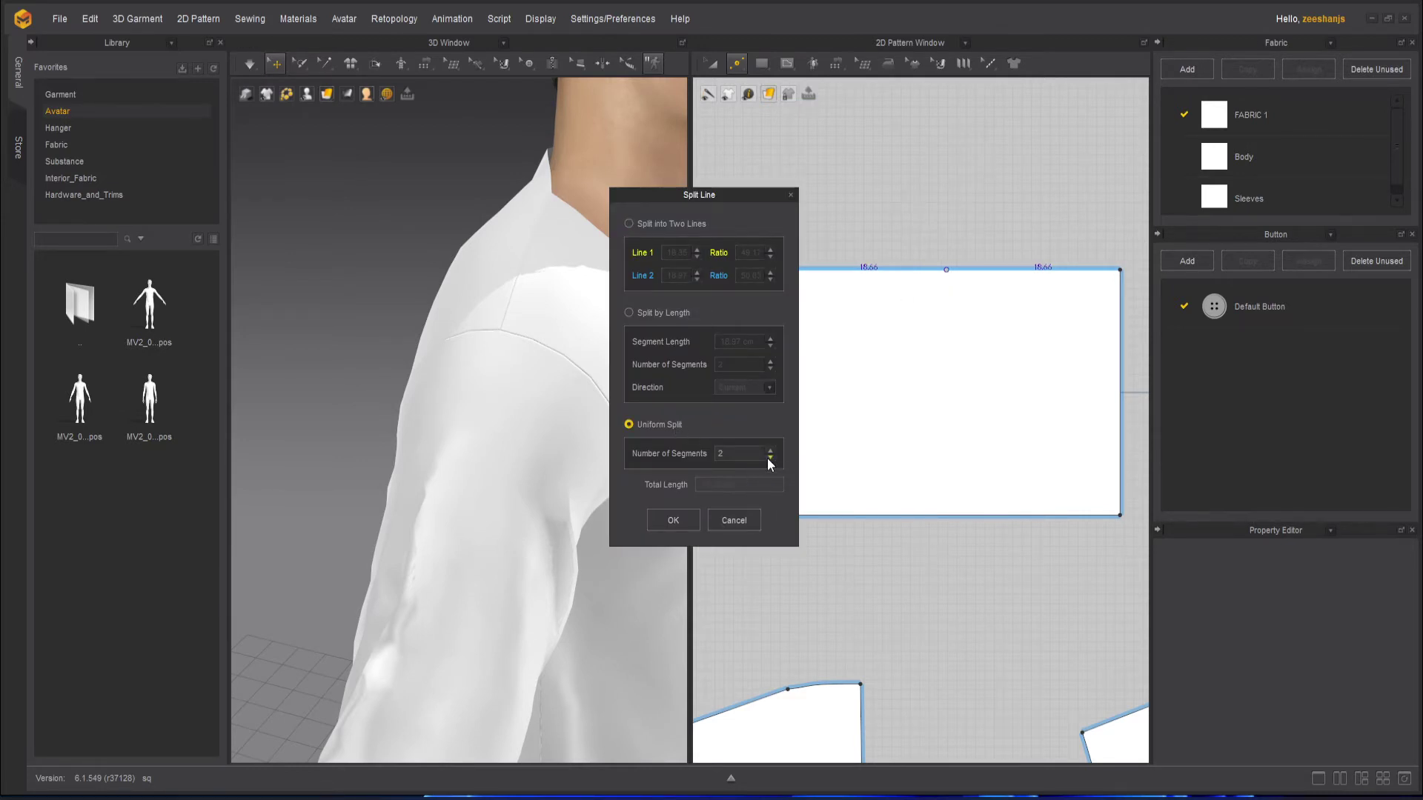
{"action": "left_click", "coordinate": [695, 526]}
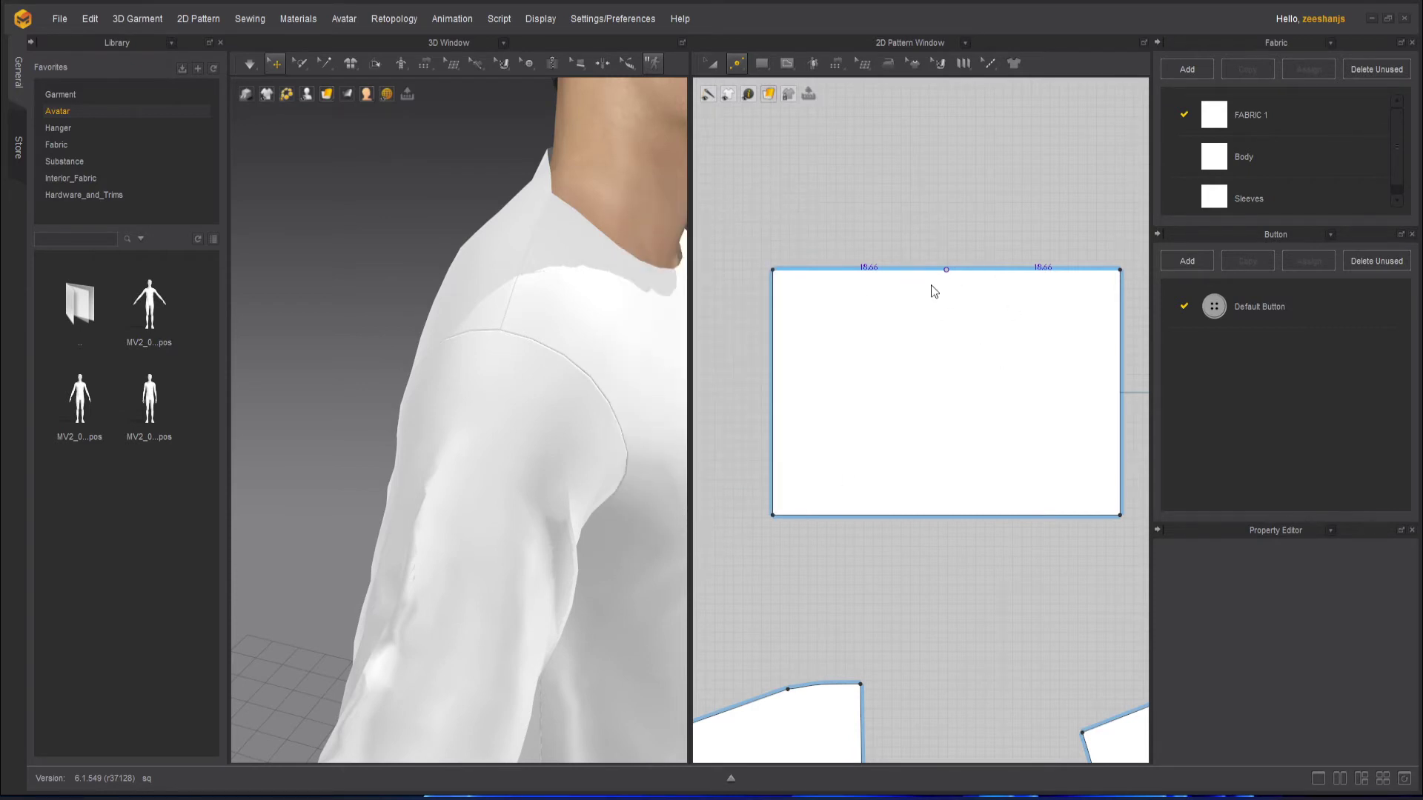
{"action": "left_click", "coordinate": [959, 285]}
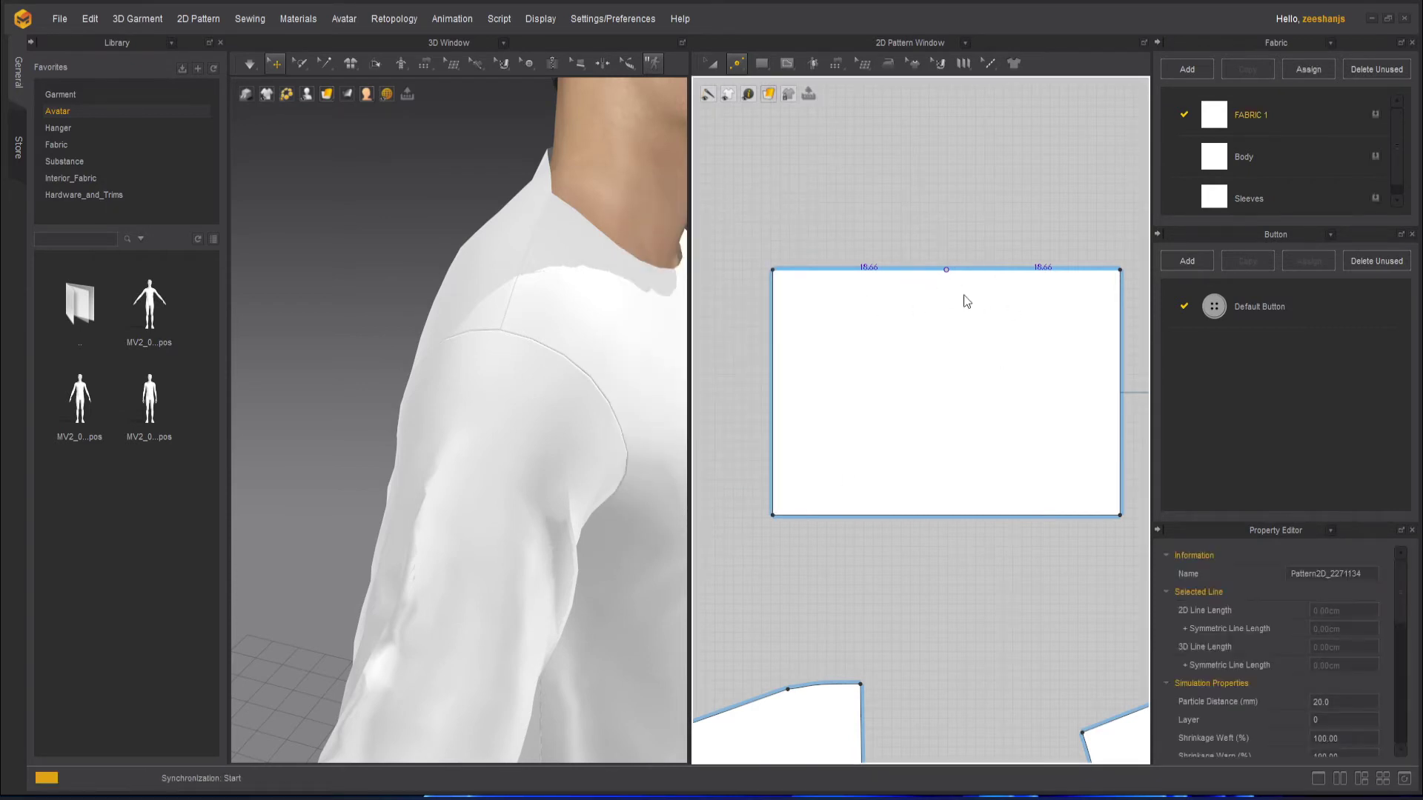
Step: With Edit Pattern, lower both upper corners of the sleeve pattern together to about mid-height, forming a pointed cap
{"action": "left_click", "coordinate": [737, 66]}
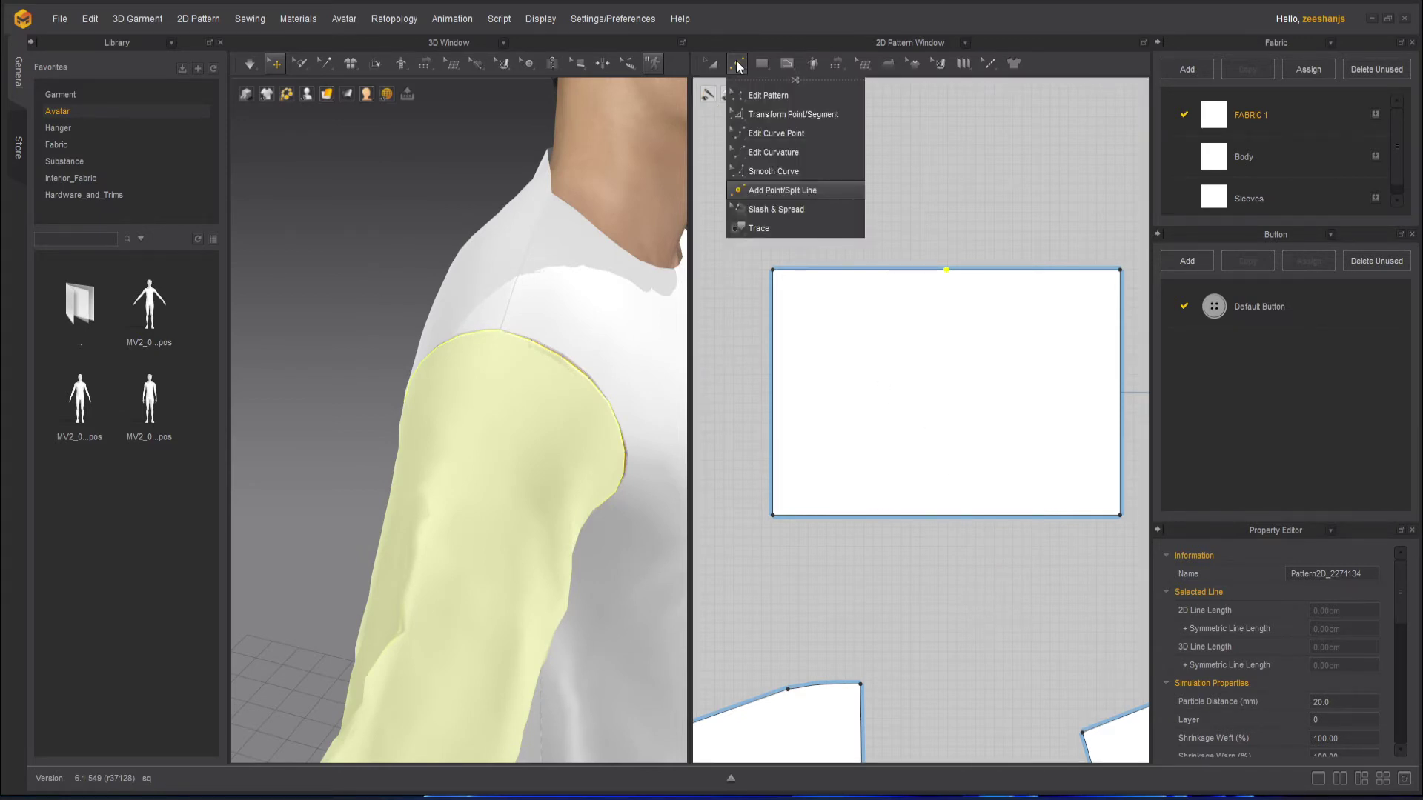
{"action": "left_click", "coordinate": [771, 97]}
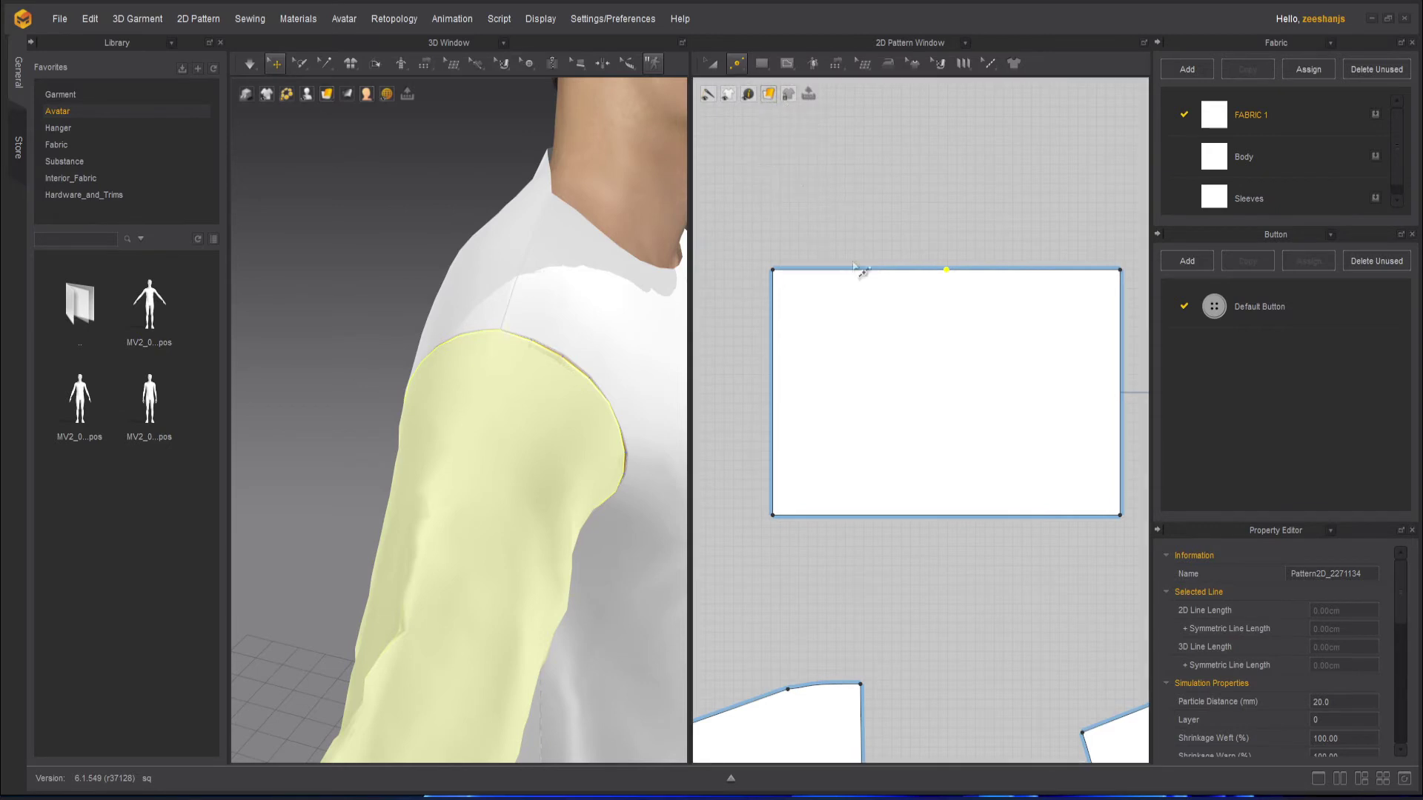
{"action": "left_click", "coordinate": [736, 63]}
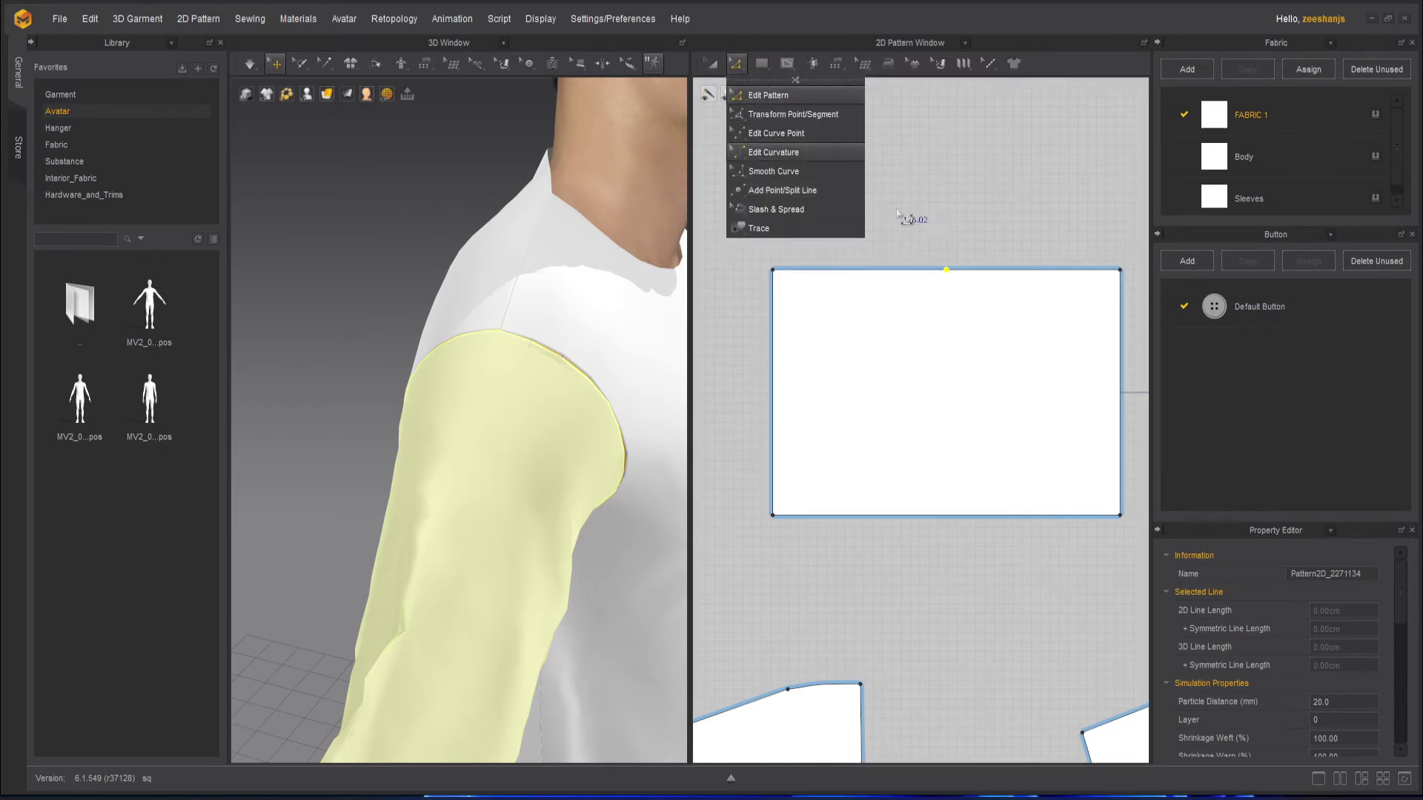
{"action": "left_click", "coordinate": [774, 271]}
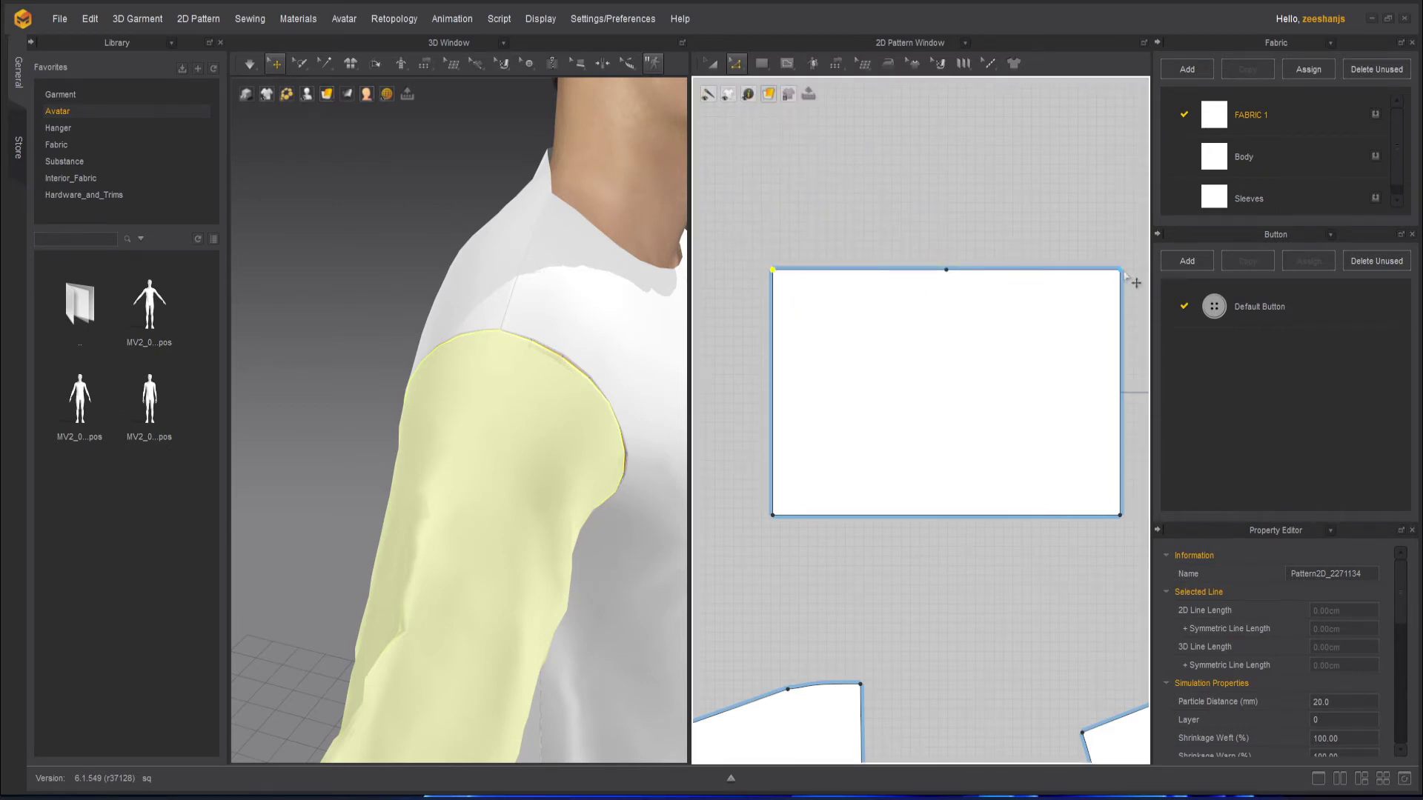
{"action": "left_click_drag", "start_coordinate": [1121, 271], "coordinate": [1127, 347]}
{"action": "key", "text": "ctrl+z"}
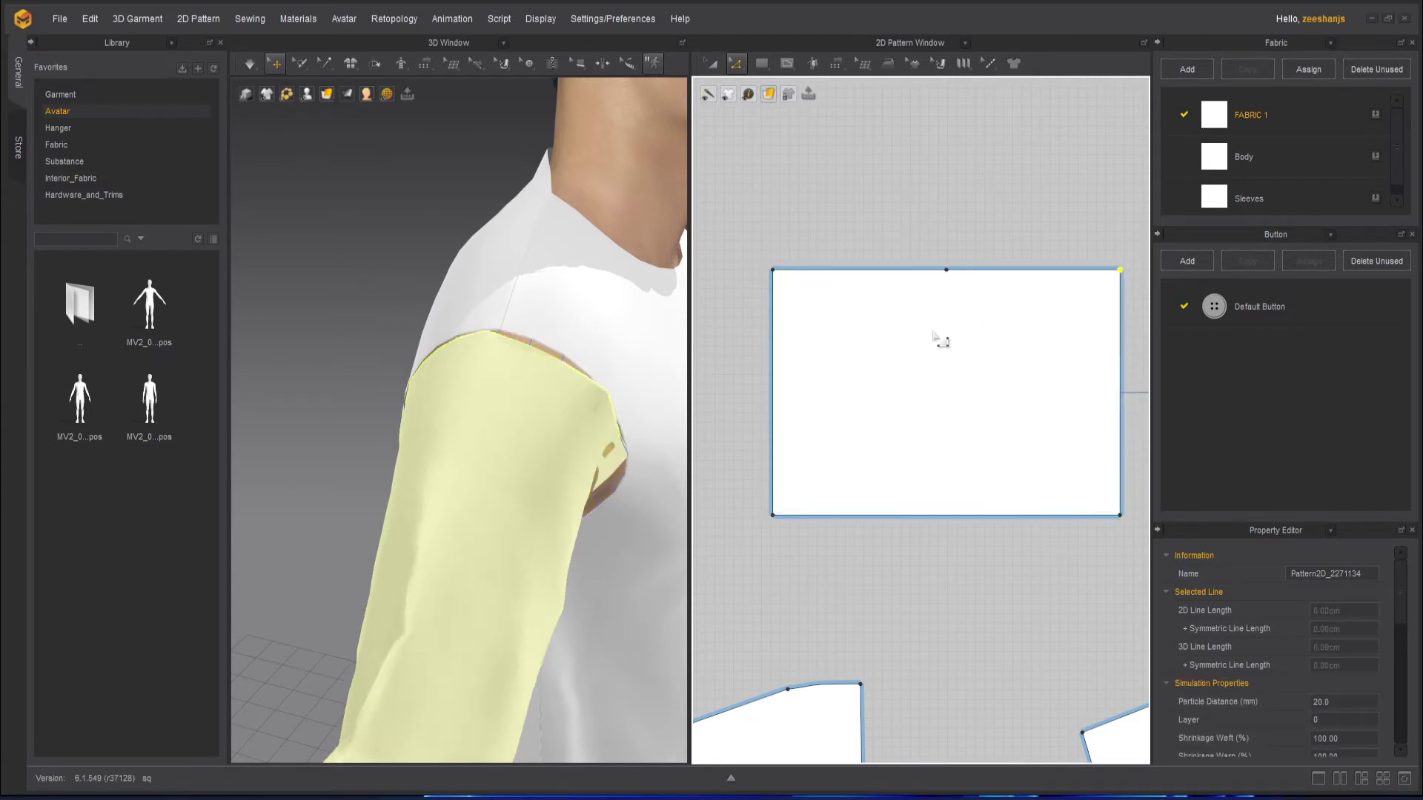
{"action": "left_click", "coordinate": [773, 271], "text": "shift"}
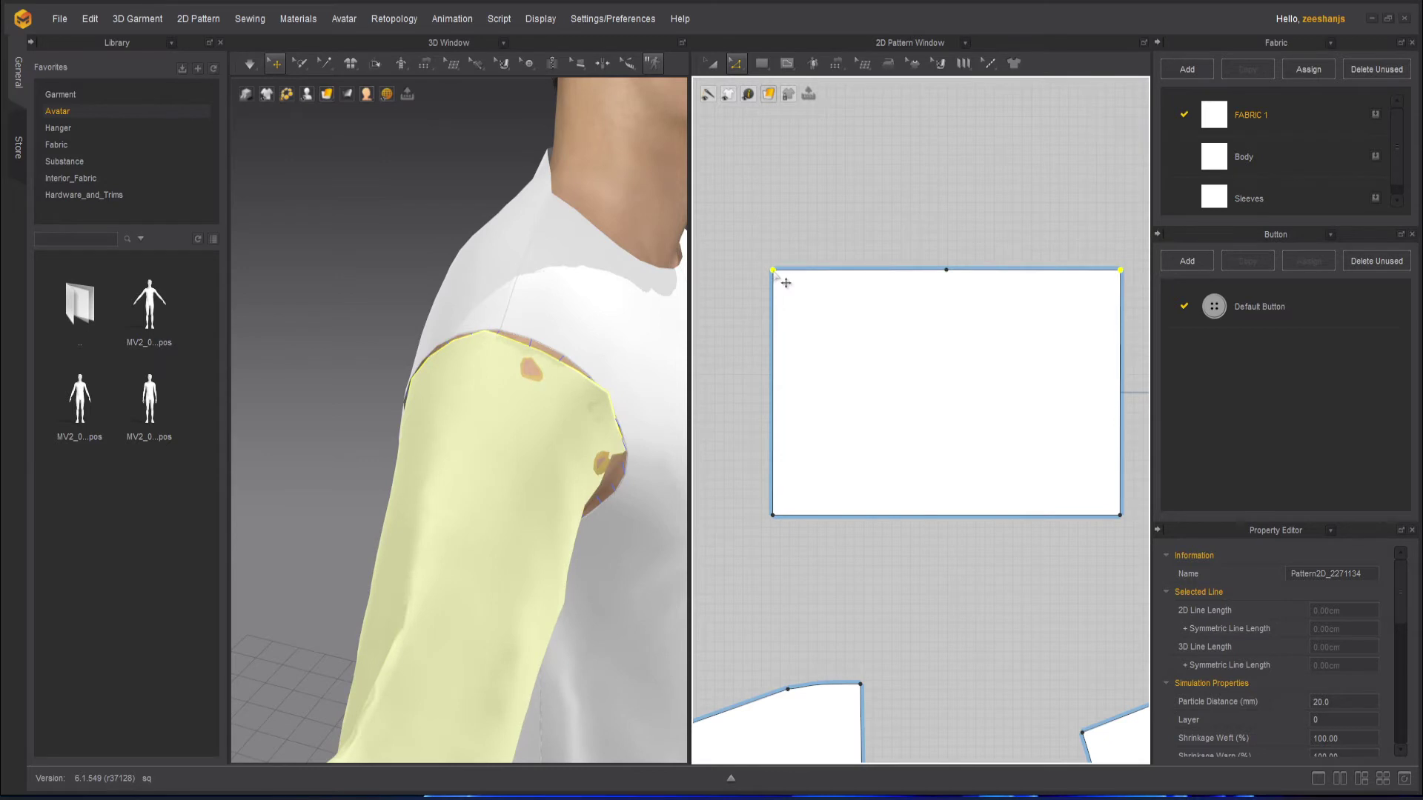
{"action": "left_click_drag", "start_coordinate": [775, 273], "coordinate": [789, 405]}
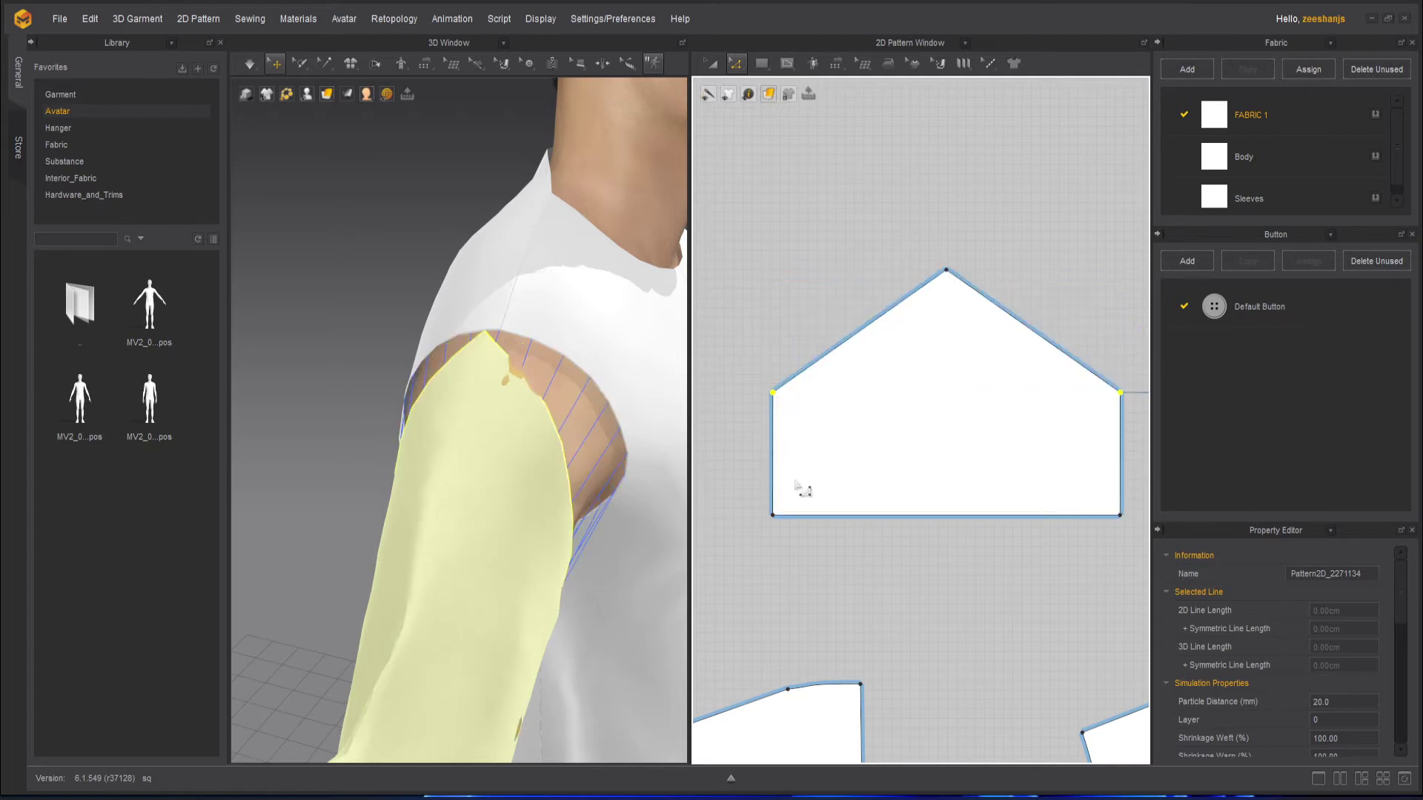
Step: Try shifting the left cap corner of the sleeve pattern outward, and undo the move
{"action": "left_click", "coordinate": [776, 395]}
{"action": "left_click_drag", "start_coordinate": [785, 403], "coordinate": [766, 403]}
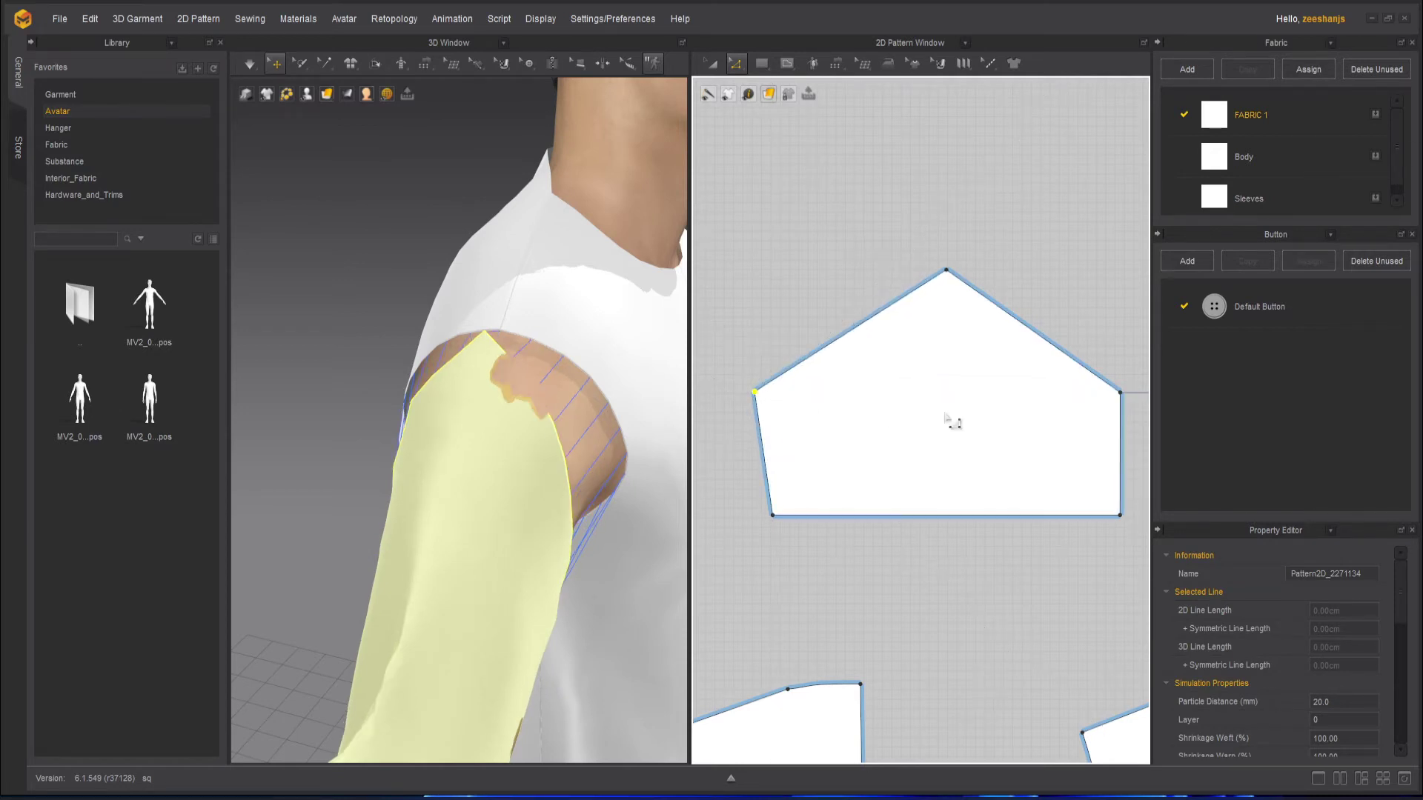
{"action": "left_click", "coordinate": [1121, 395]}
{"action": "scroll", "coordinate": [984, 413], "scroll_direction": "down", "scroll_amount": 1}
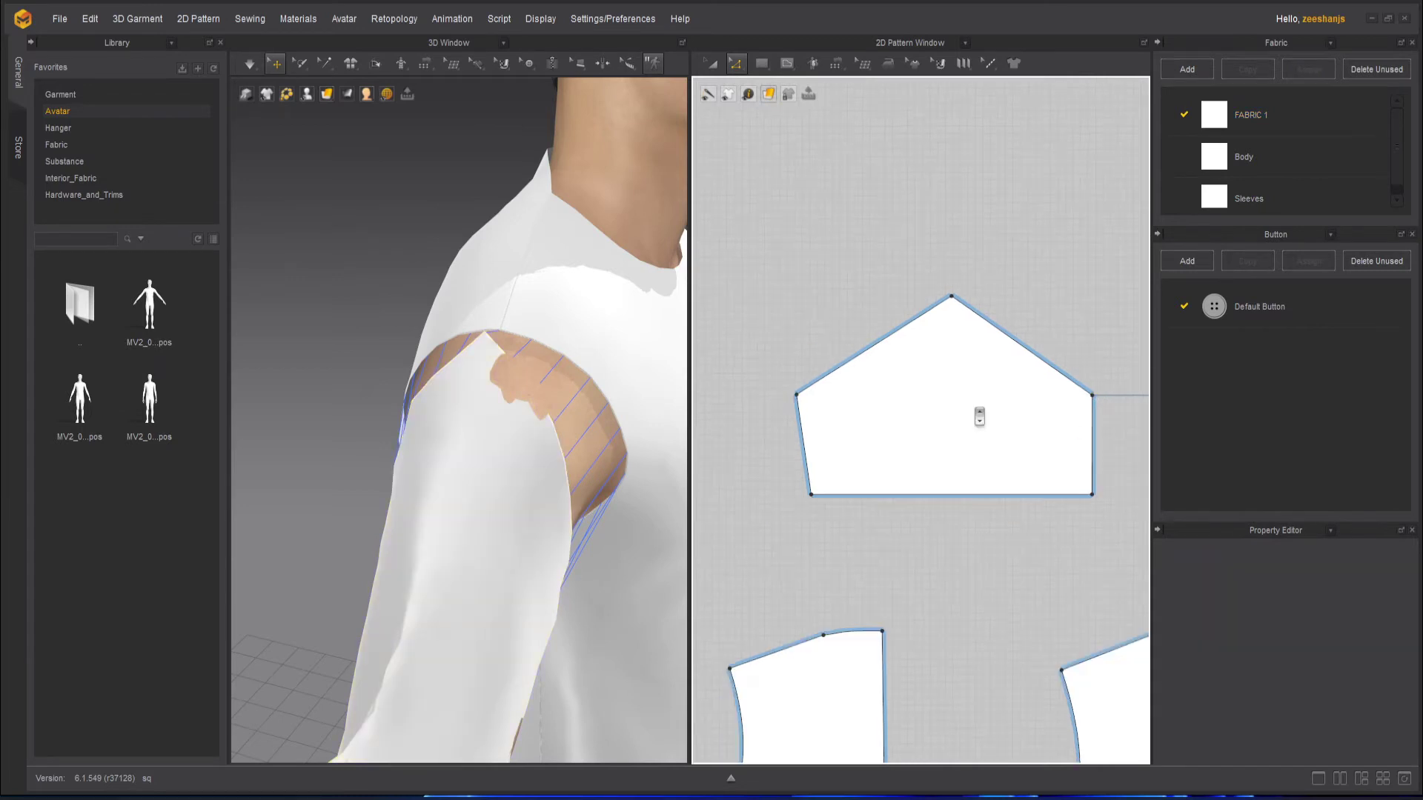
{"action": "middle_click_drag", "start_coordinate": [1038, 406], "coordinate": [1005, 404]}
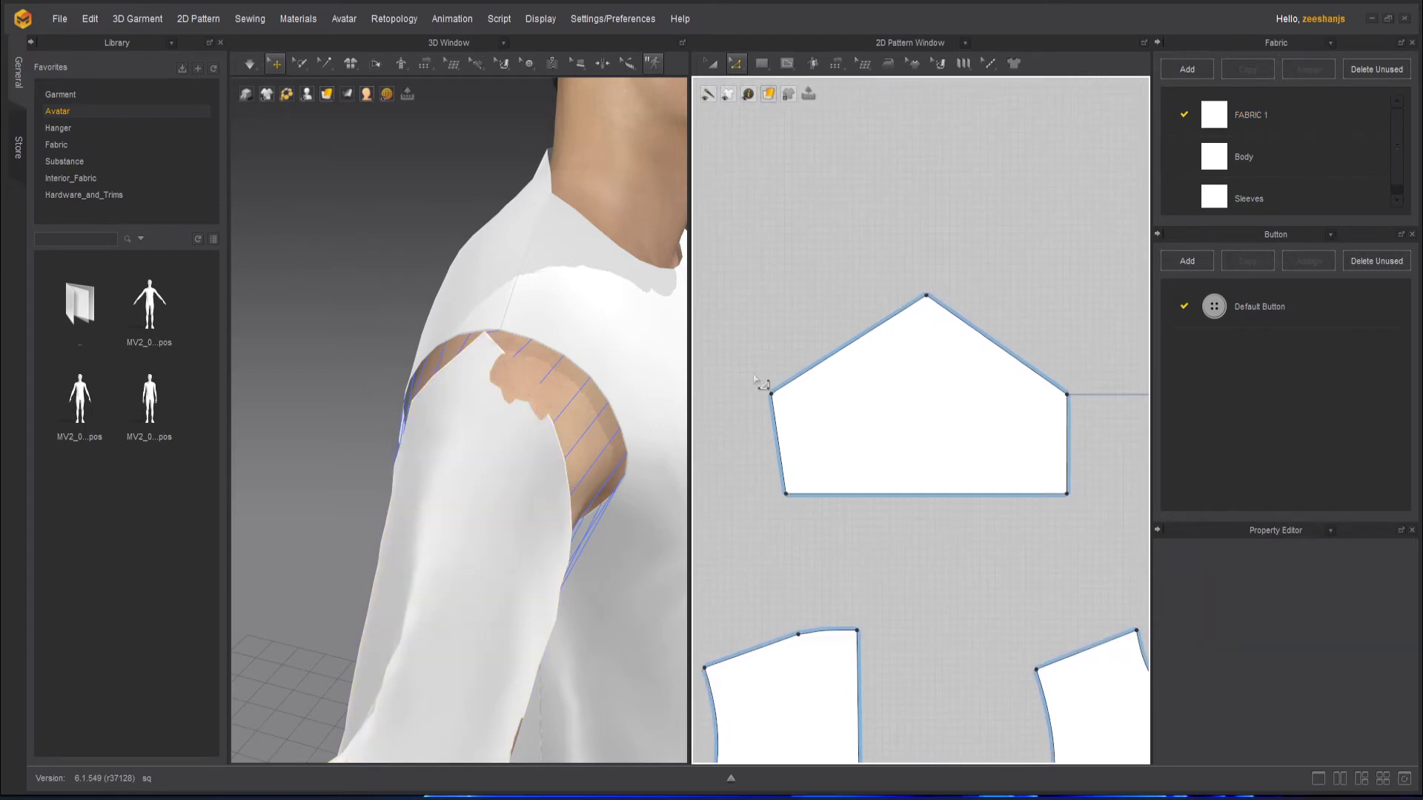
{"action": "left_click", "coordinate": [1066, 398]}
{"action": "key", "text": "ctrl+z"}
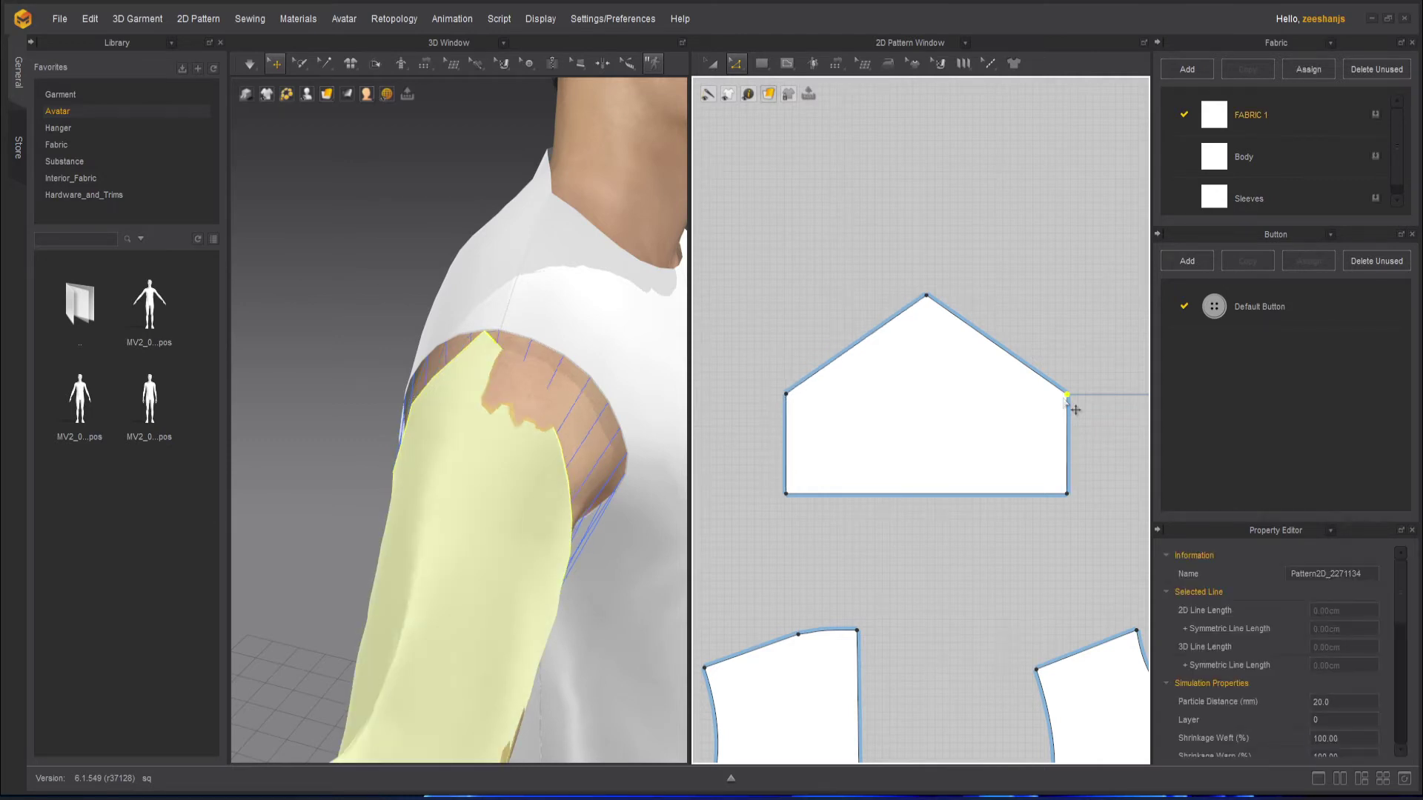
Step: Move the left cap corner of the sleeve pattern 2.85 cm horizontally outward
{"action": "scroll", "coordinate": [765, 392], "scroll_direction": "up", "scroll_amount": 2}
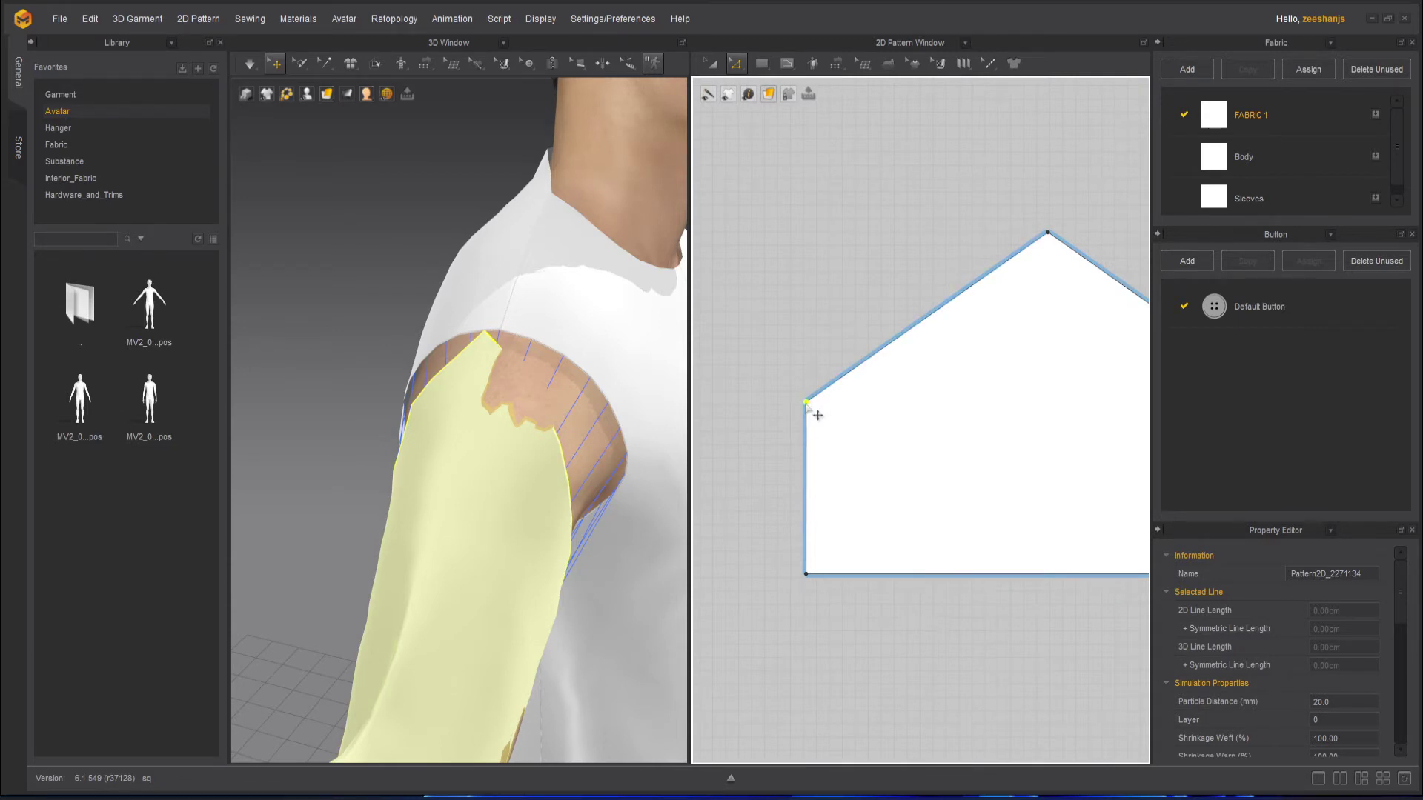
{"action": "left_click_drag", "start_coordinate": [807, 406], "coordinate": [771, 405]}
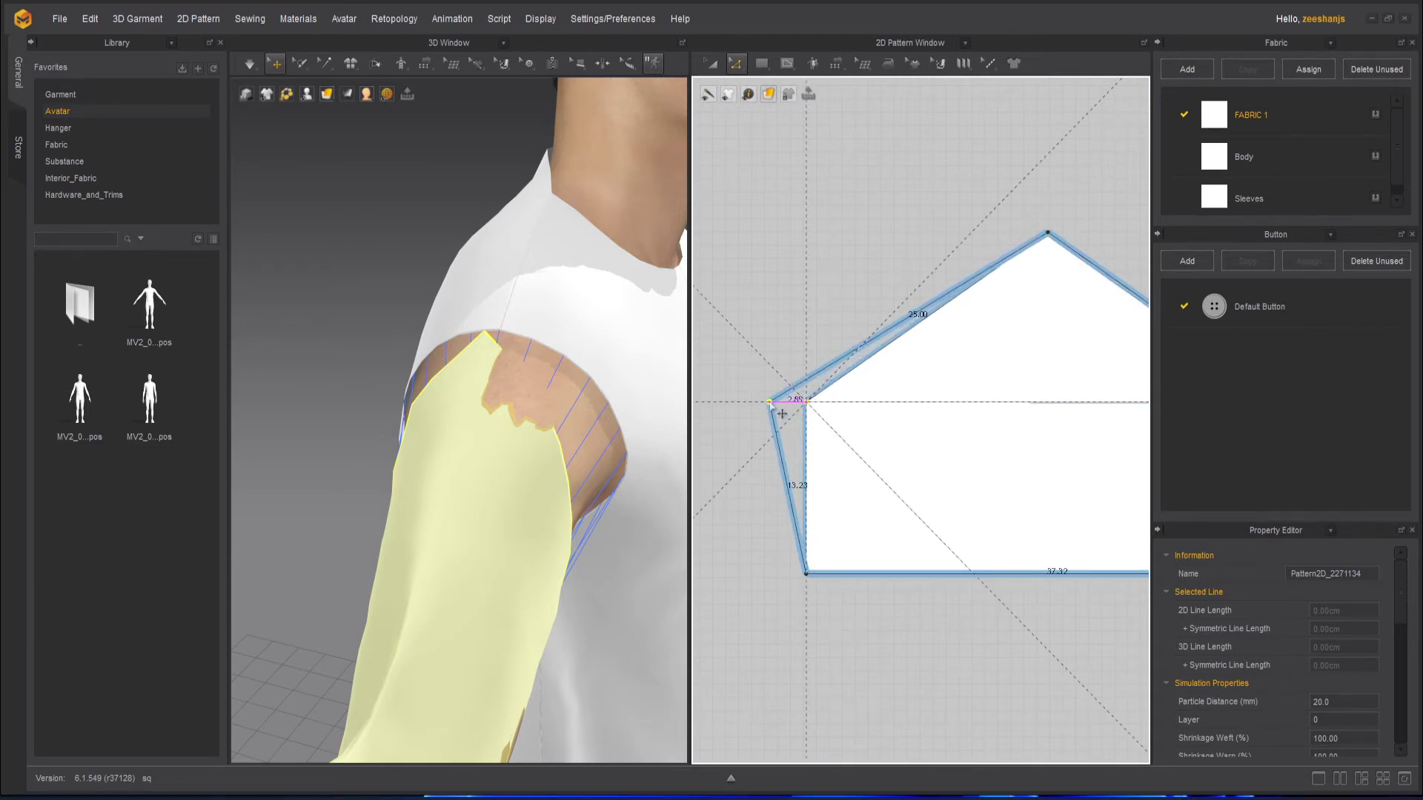
{"action": "right_click", "coordinate": [770, 402]}
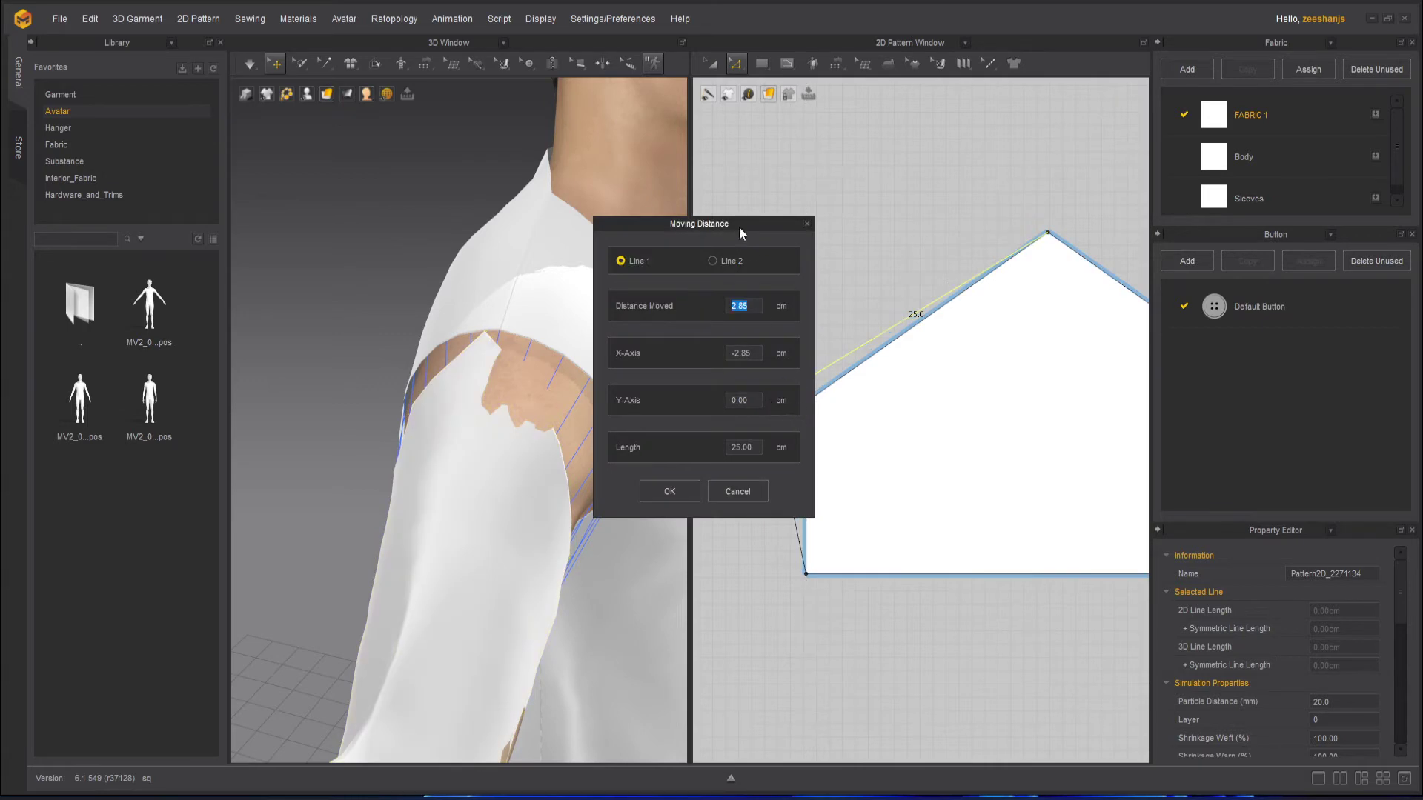
{"action": "left_click_drag", "start_coordinate": [705, 235], "coordinate": [652, 174]}
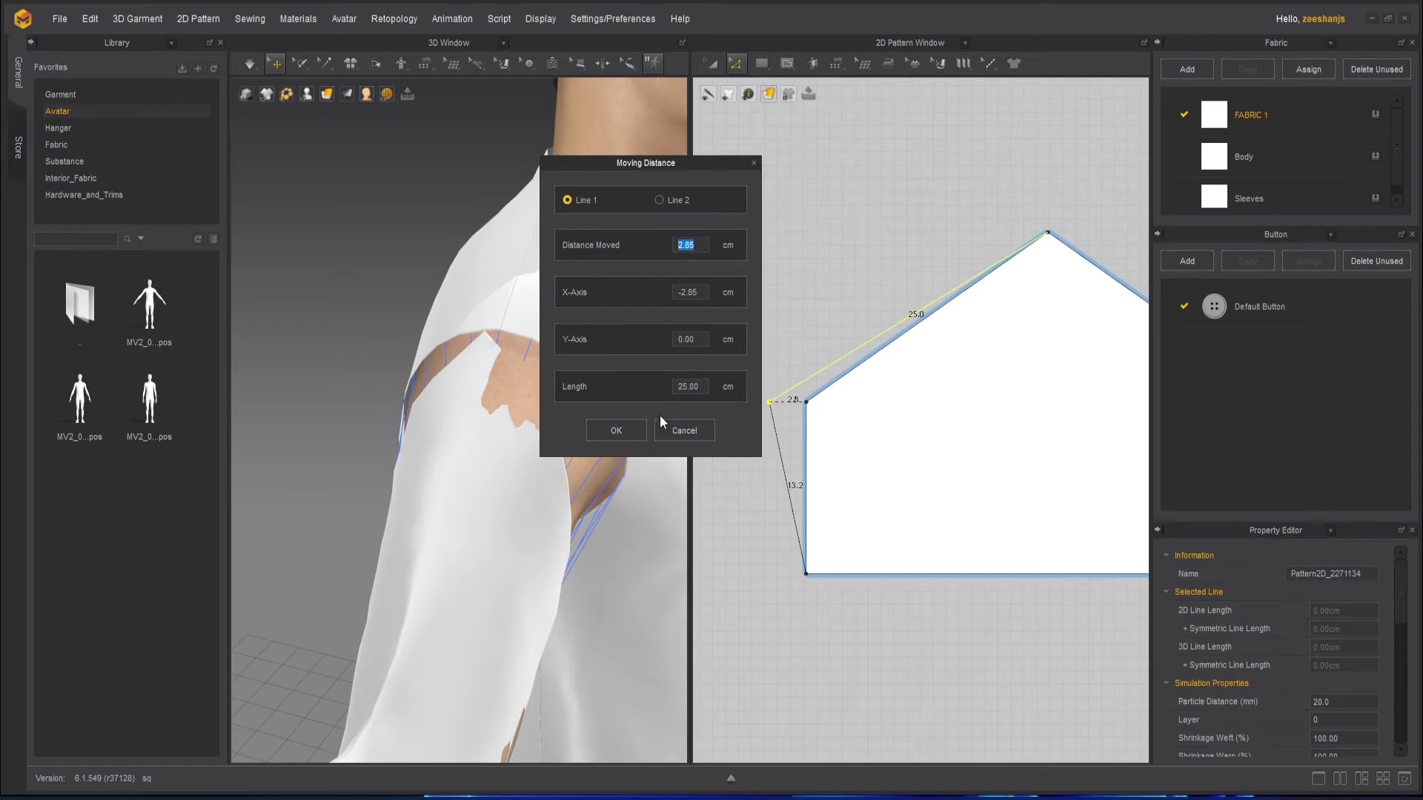
{"action": "left_click", "coordinate": [622, 430]}
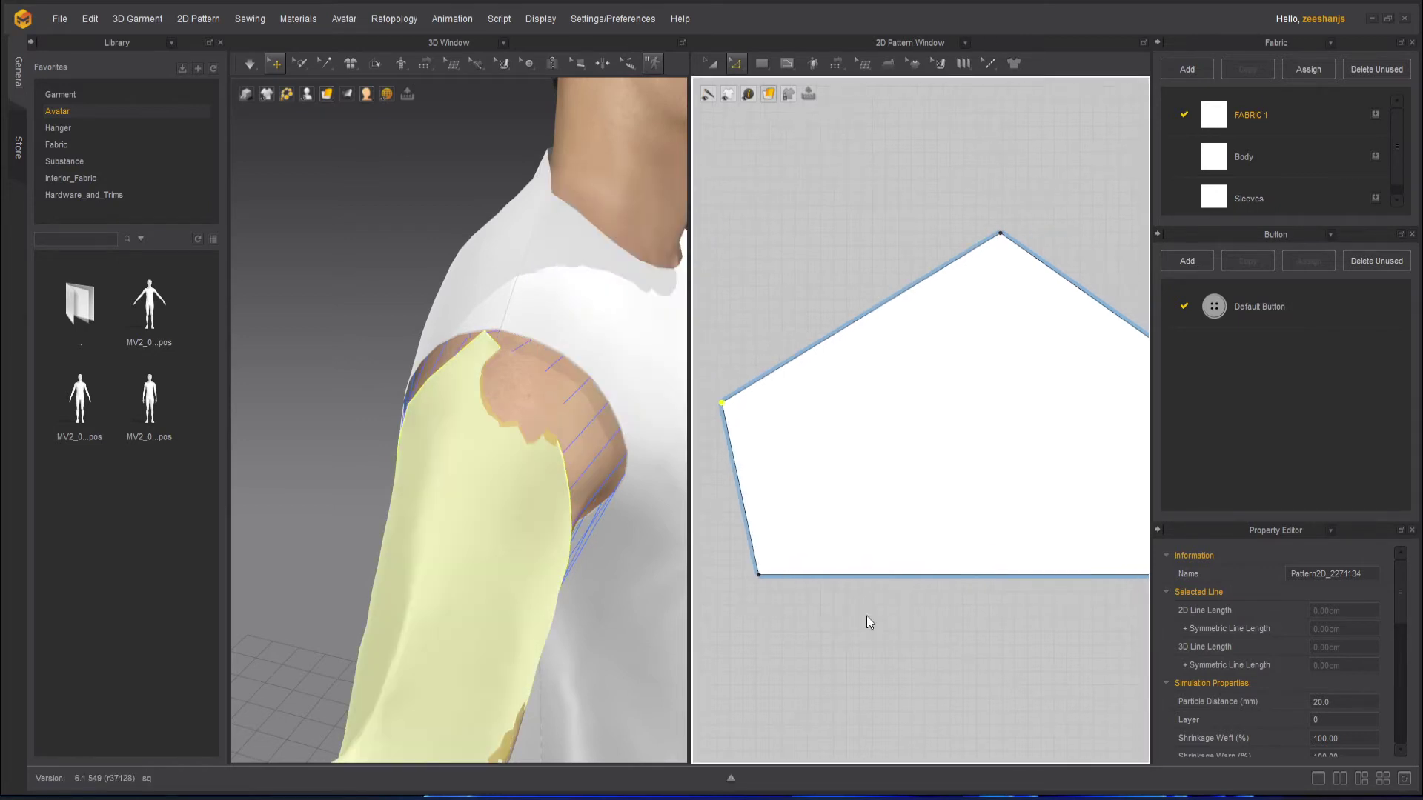
Step: Move the right cap corner of the sleeve pattern horizontally outward with a moving distance of 2.85 cm
{"action": "right_click_drag", "start_coordinate": [870, 621], "coordinate": [680, 617]}
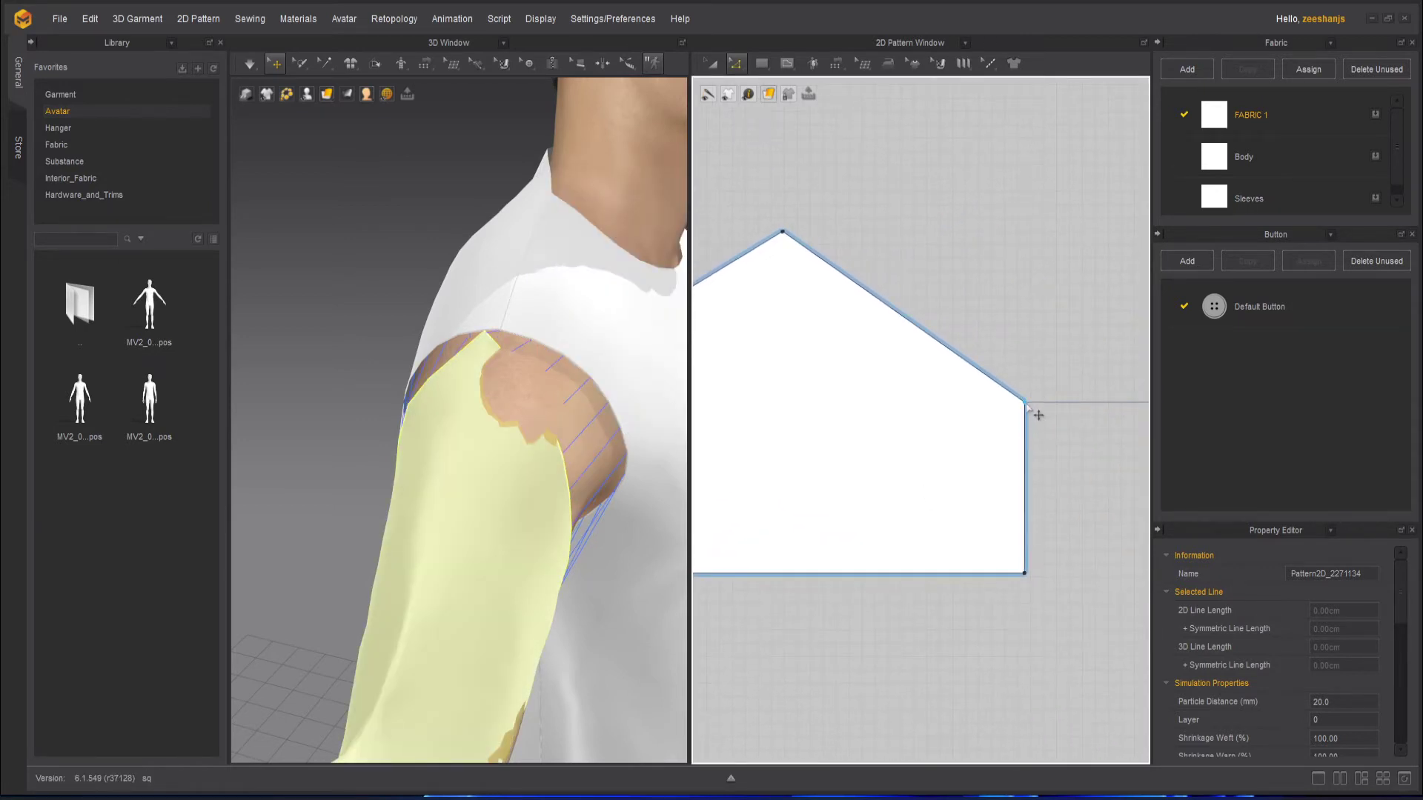
{"action": "left_click_drag", "start_coordinate": [1027, 404], "coordinate": [1047, 401]}
{"action": "right_click", "coordinate": [1047, 402]}
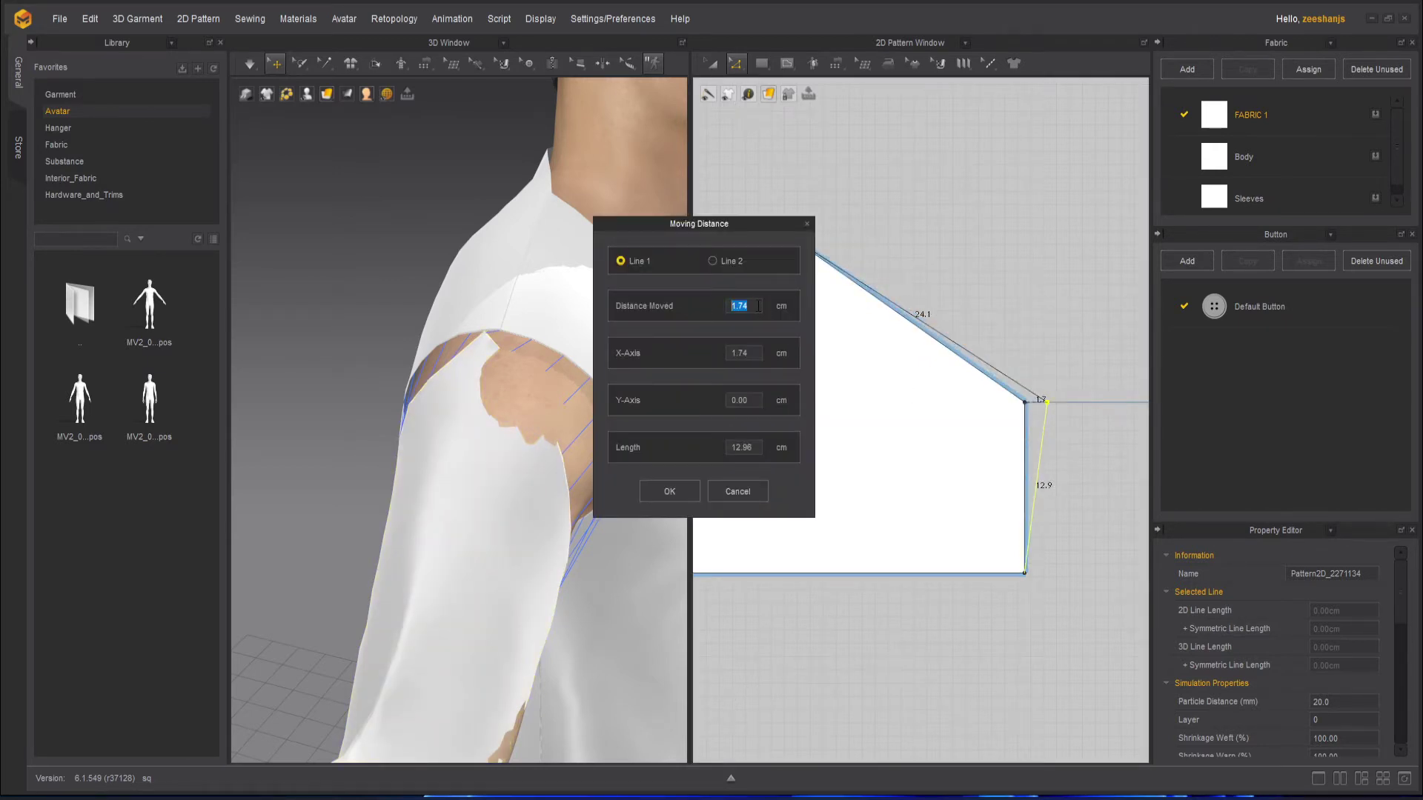
{"action": "type", "text": "2.85"}
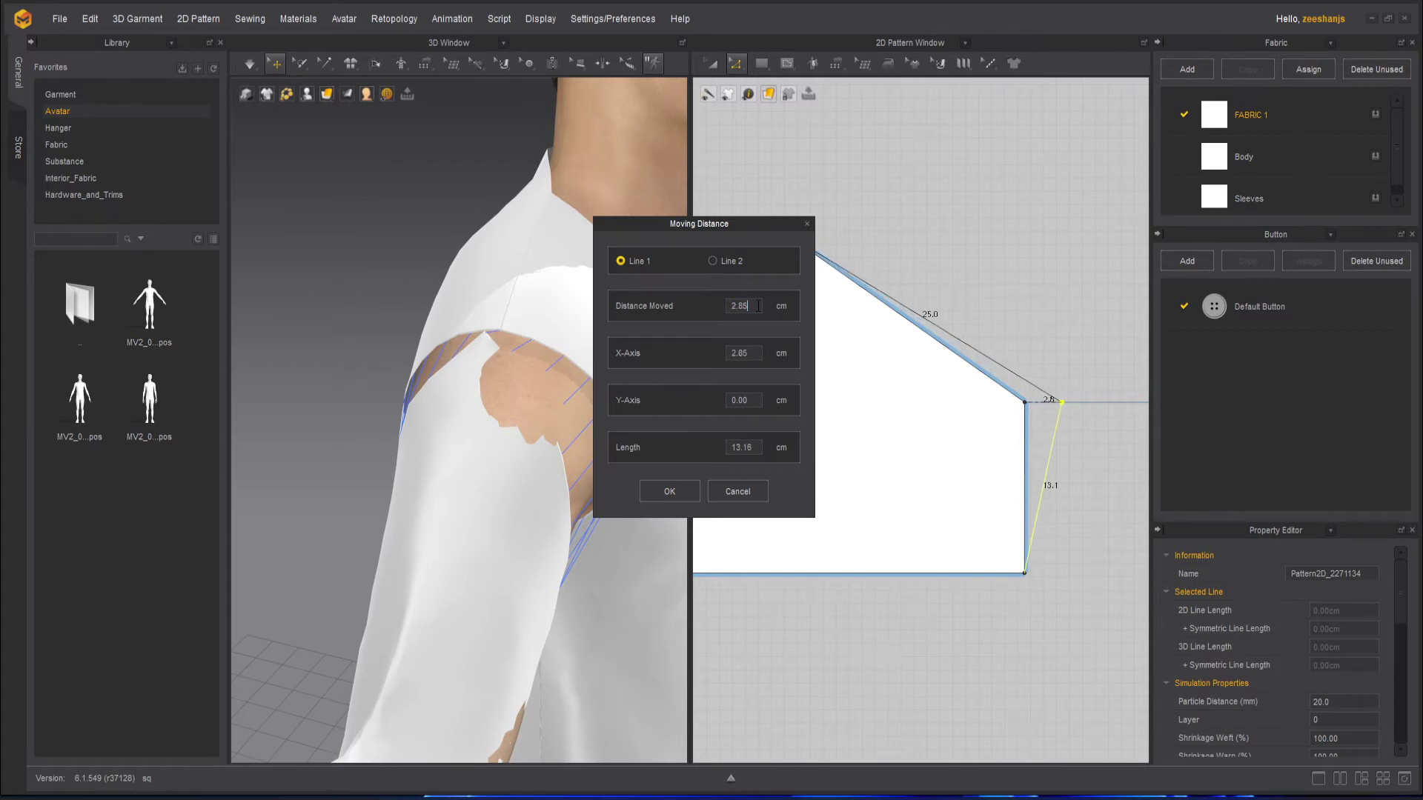
{"action": "left_click", "coordinate": [669, 492]}
Step: Use Edit Curve Point to bend the right slope of the sleeve cap into an inward curve just below the peak
{"action": "scroll", "coordinate": [974, 585], "scroll_direction": "down", "scroll_amount": 2}
{"action": "right_click_drag", "start_coordinate": [974, 585], "coordinate": [986, 549]}
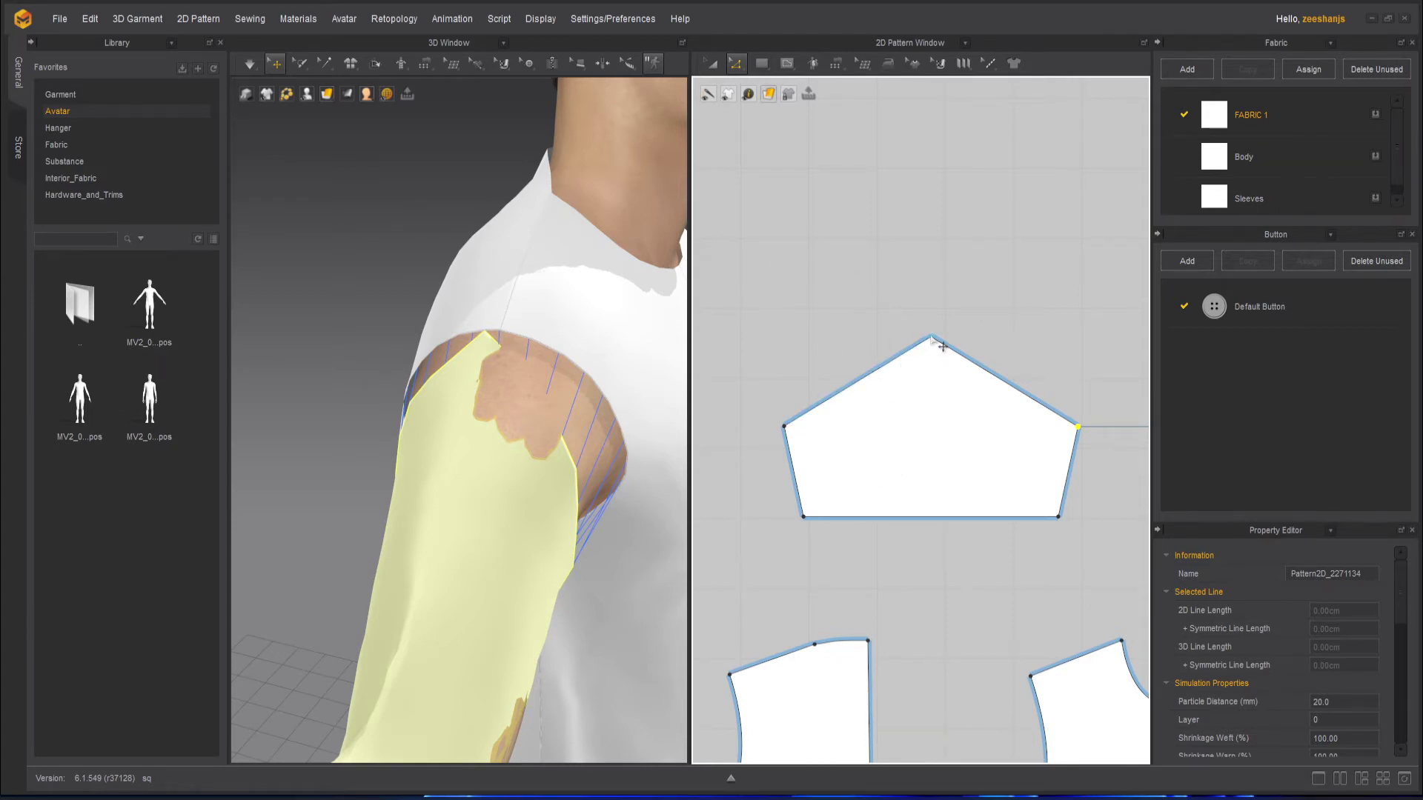
{"action": "left_click", "coordinate": [736, 64]}
{"action": "left_click", "coordinate": [941, 350]}
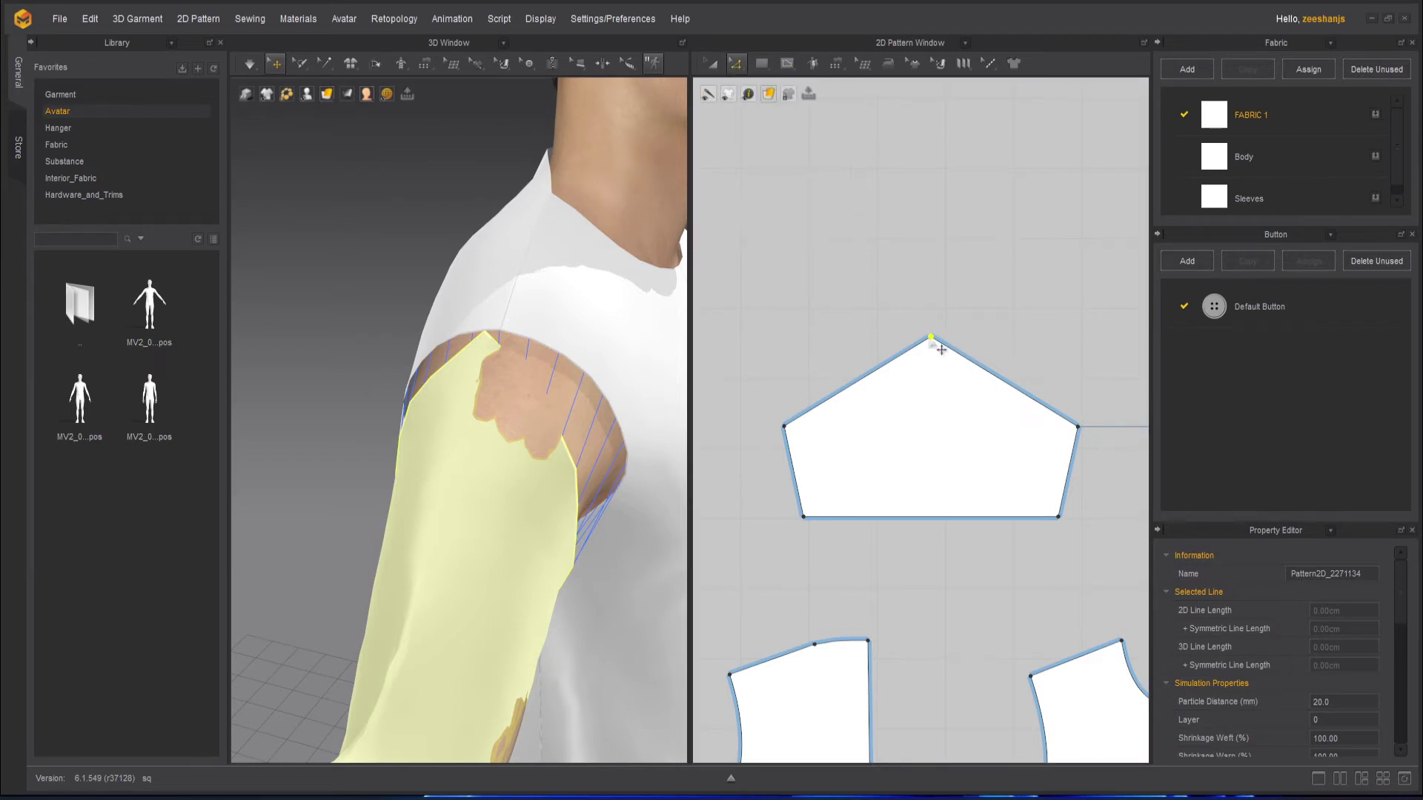
{"action": "left_click", "coordinate": [737, 65]}
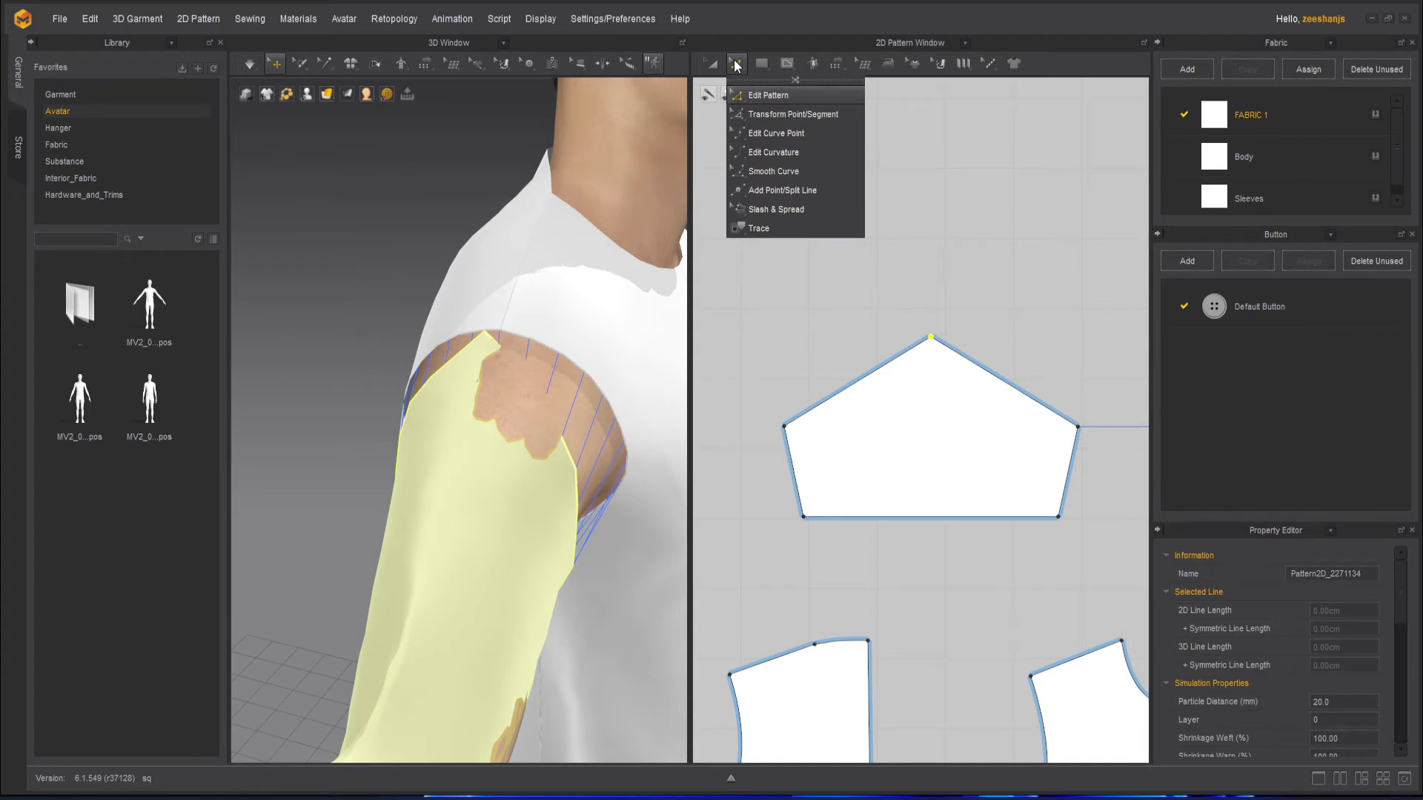
{"action": "left_click", "coordinate": [771, 135]}
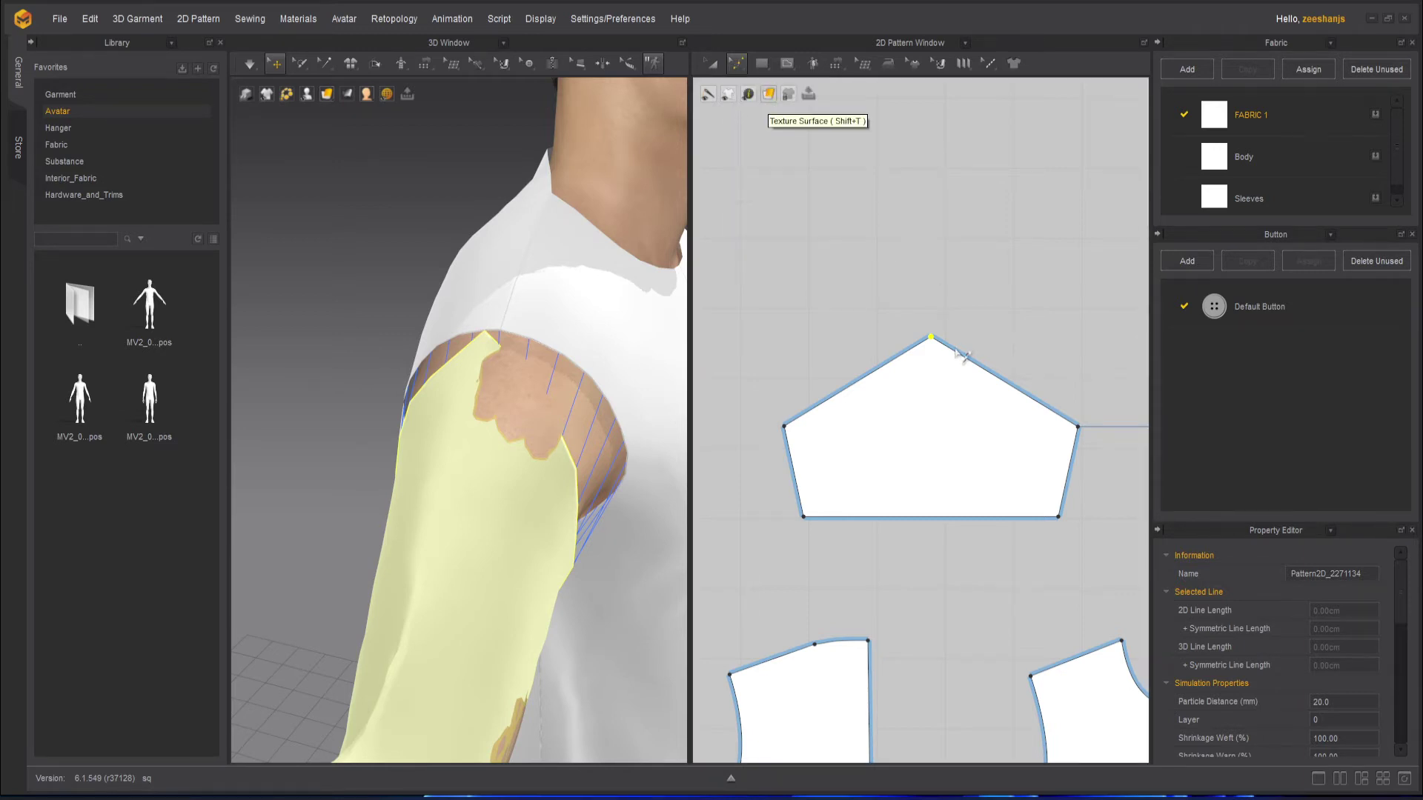
{"action": "mouse_move", "coordinate": [934, 341]}
{"action": "left_mouse_down"}
{"action": "mouse_move", "coordinate": [953, 368]}
{"action": "mouse_move", "coordinate": [934, 340]}
{"action": "mouse_move", "coordinate": [939, 304]}
{"action": "mouse_move", "coordinate": [940, 319]}
{"action": "left_mouse_up"}
{"action": "scroll", "coordinate": [940, 320], "scroll_direction": "up", "scroll_amount": 3}
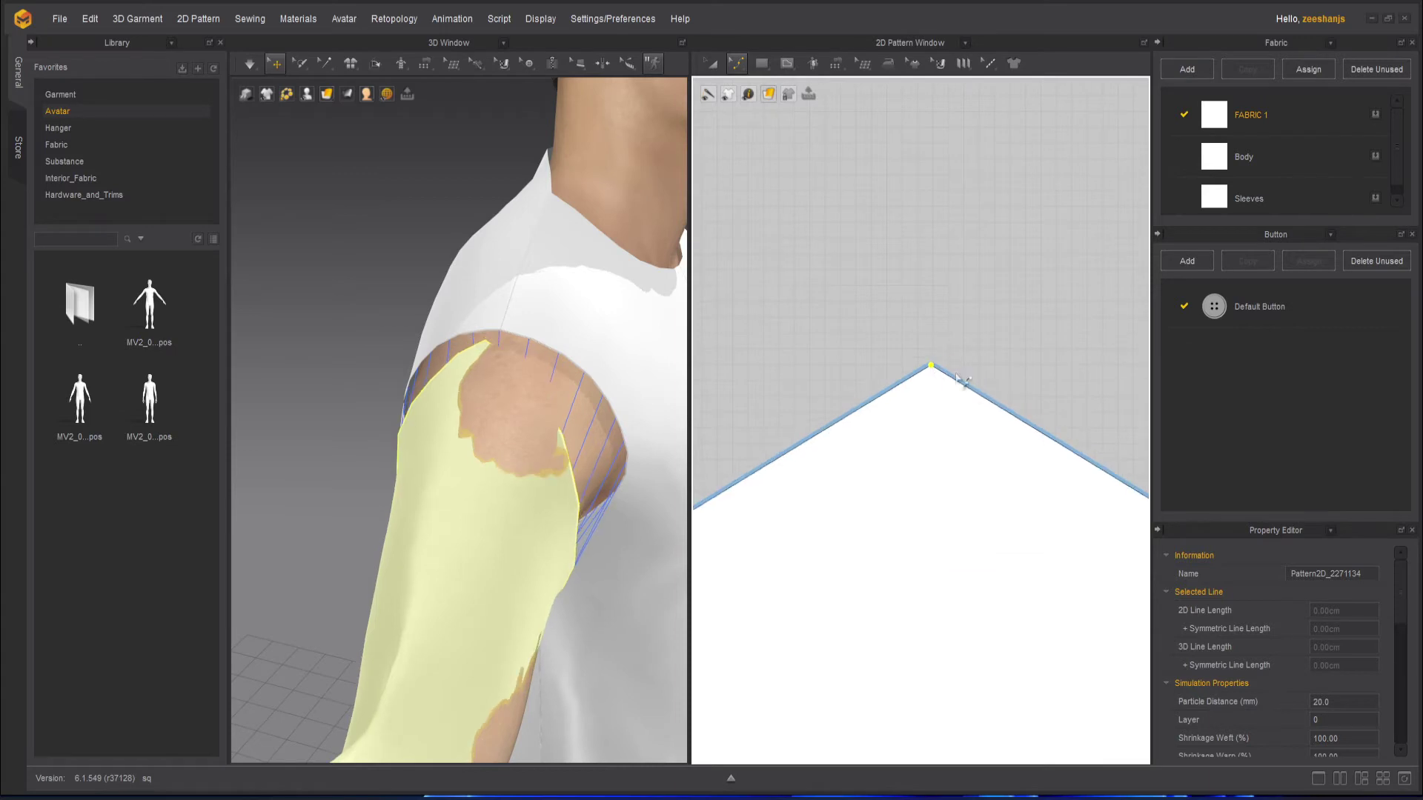
{"action": "left_click_drag", "start_coordinate": [977, 399], "coordinate": [1023, 445]}
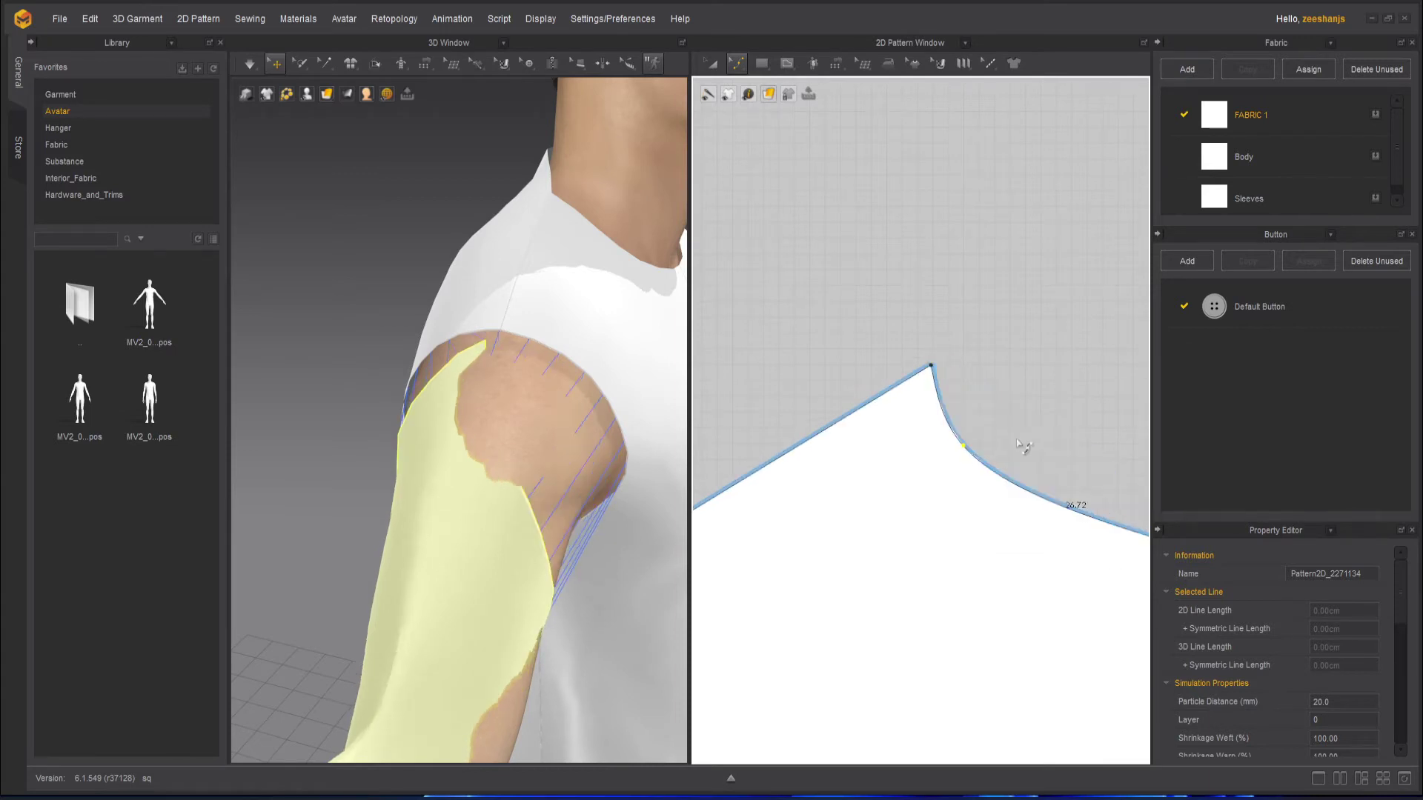
Step: Undo the inward bend on the right slope of the sleeve cap and move the cap's peak point slightly down
{"action": "key", "text": "ctrl+z"}
{"action": "left_click", "coordinate": [737, 64]}
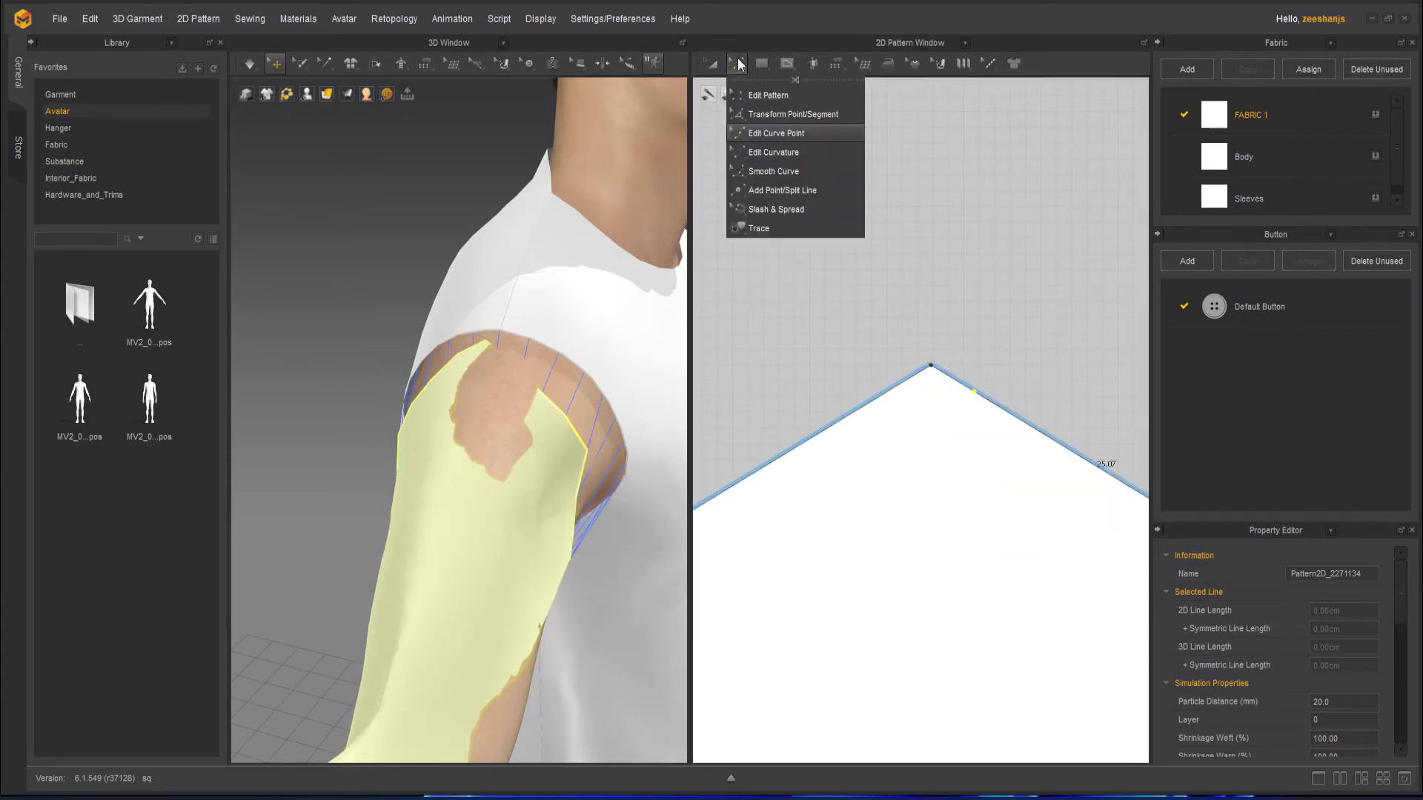
{"action": "left_click", "coordinate": [783, 175]}
{"action": "left_click", "coordinate": [932, 366]}
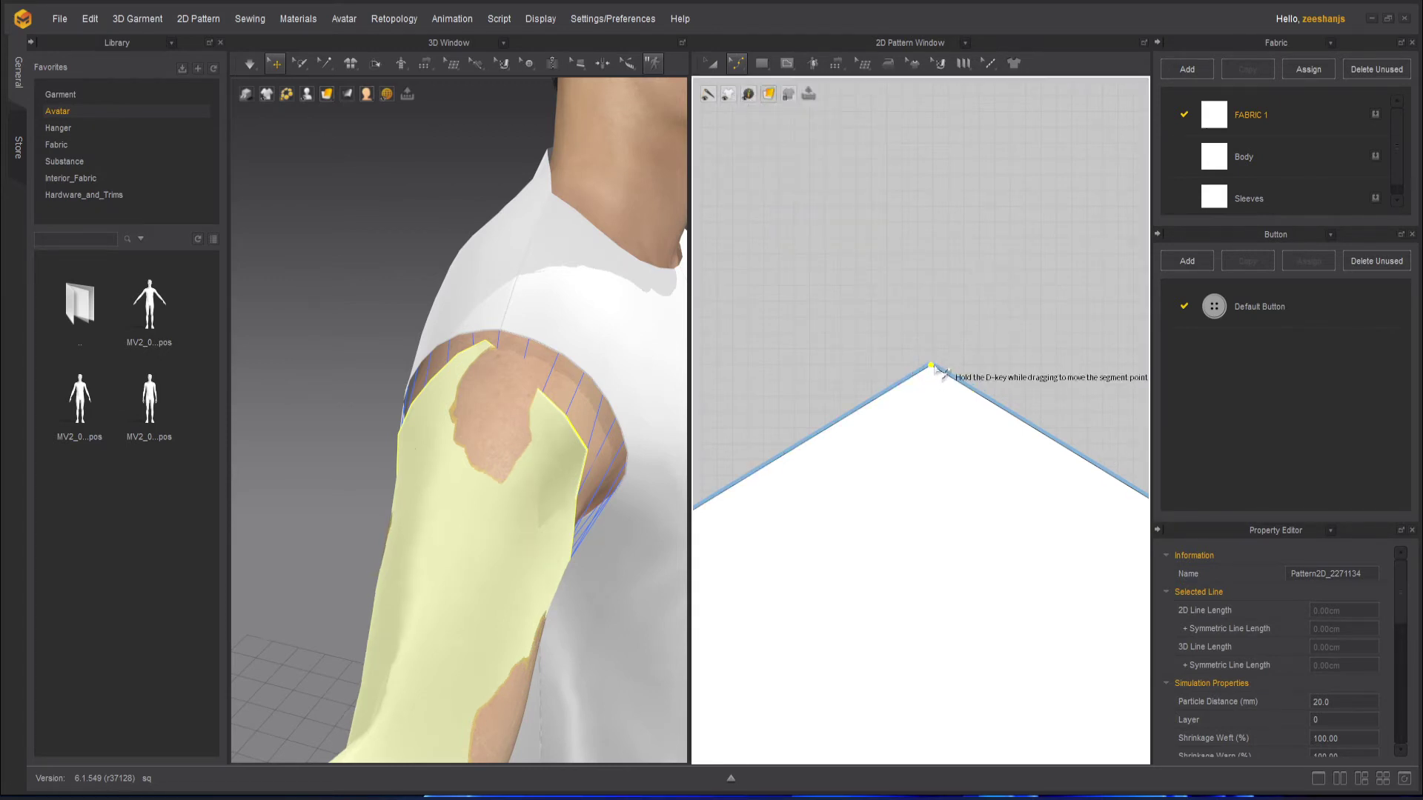
{"action": "left_click_drag", "start_coordinate": [932, 366], "coordinate": [934, 426]}
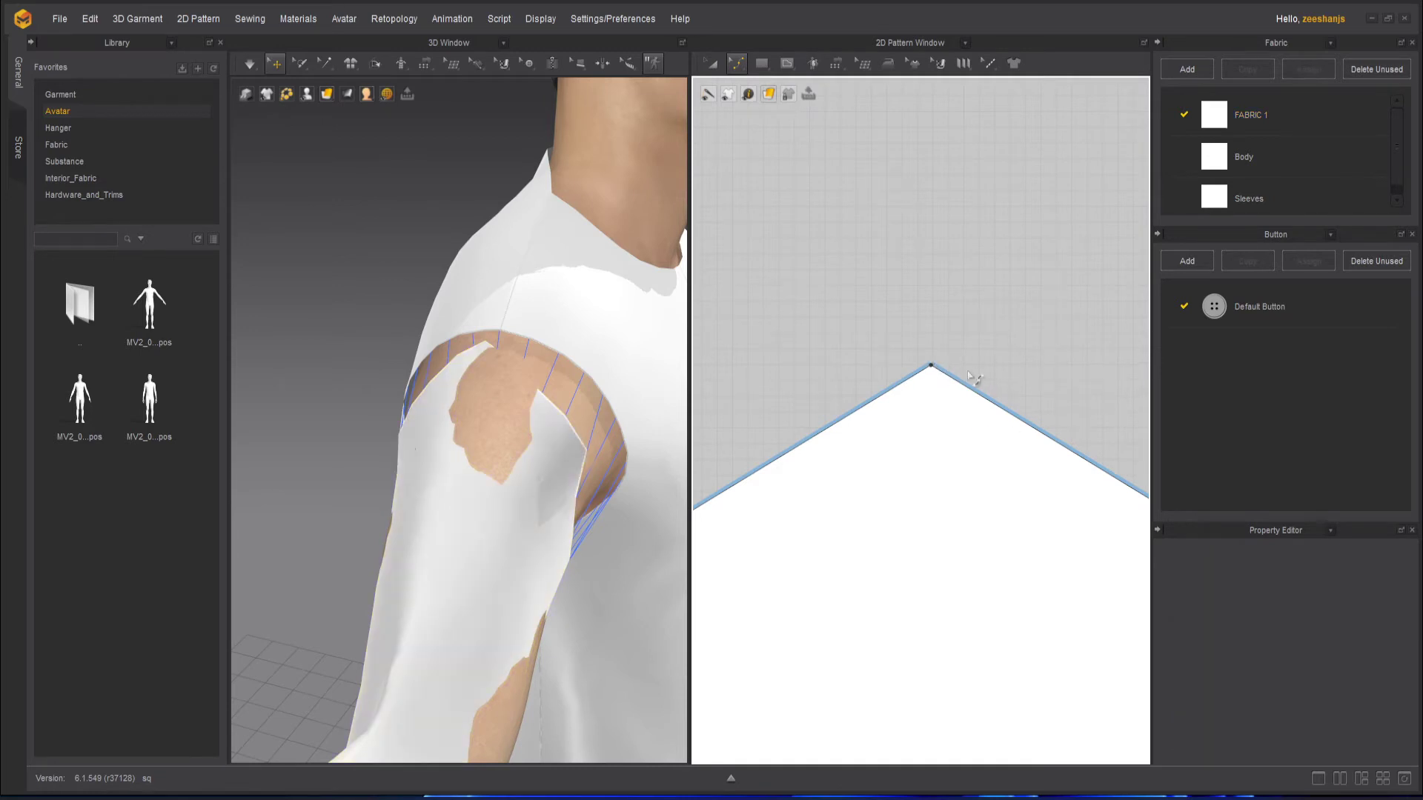
{"action": "mouse_move", "coordinate": [932, 366]}
{"action": "left_mouse_down"}
{"action": "mouse_move", "coordinate": [931, 307]}
{"action": "mouse_move", "coordinate": [930, 387]}
{"action": "left_mouse_up"}
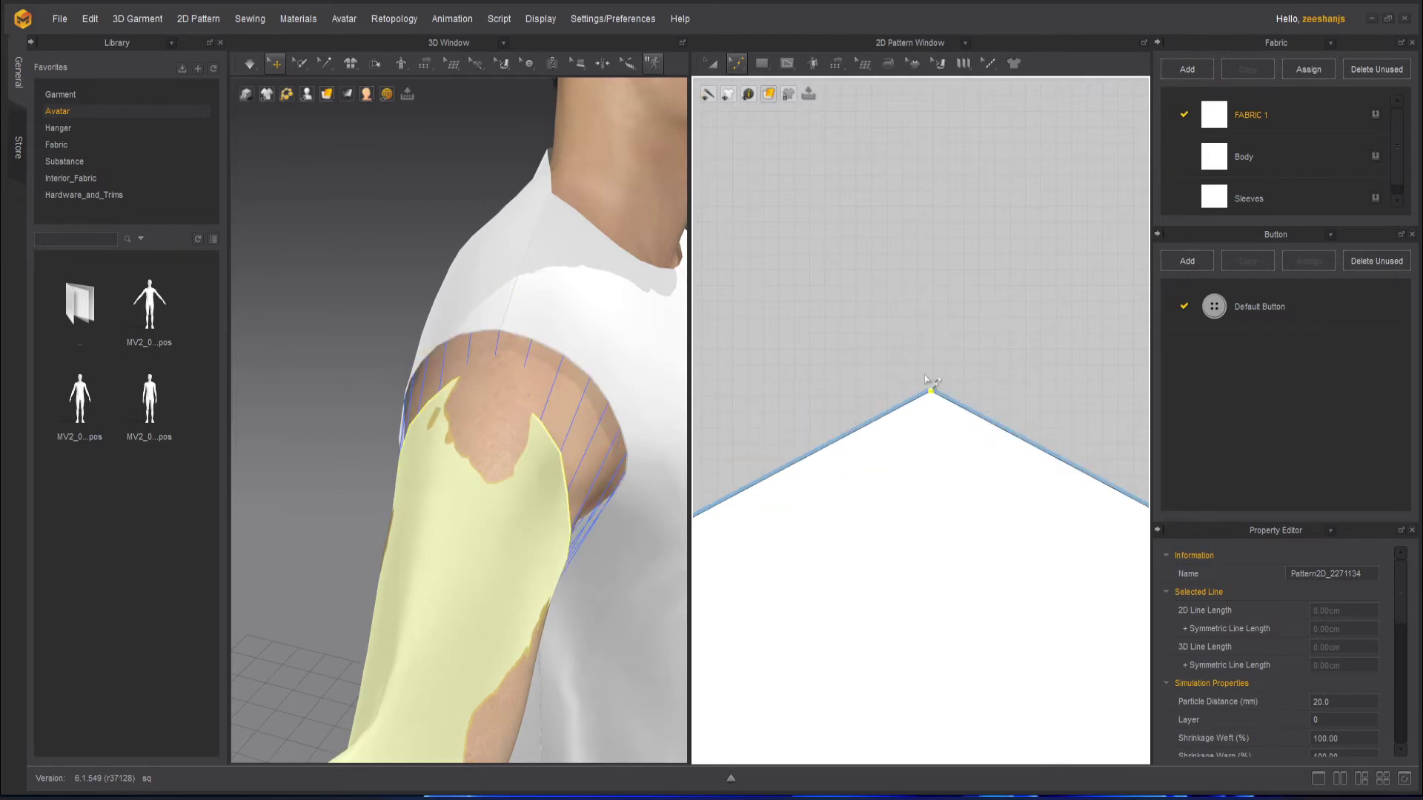
Step: Round off the sleeve cap's peak with Smooth Curve, starting the curve about 9.26 cm from the peak on each side
{"action": "scroll", "coordinate": [930, 382], "scroll_direction": "down", "scroll_amount": 3}
{"action": "scroll", "coordinate": [930, 382], "scroll_direction": "up", "scroll_amount": 1}
{"action": "left_click", "coordinate": [737, 63]}
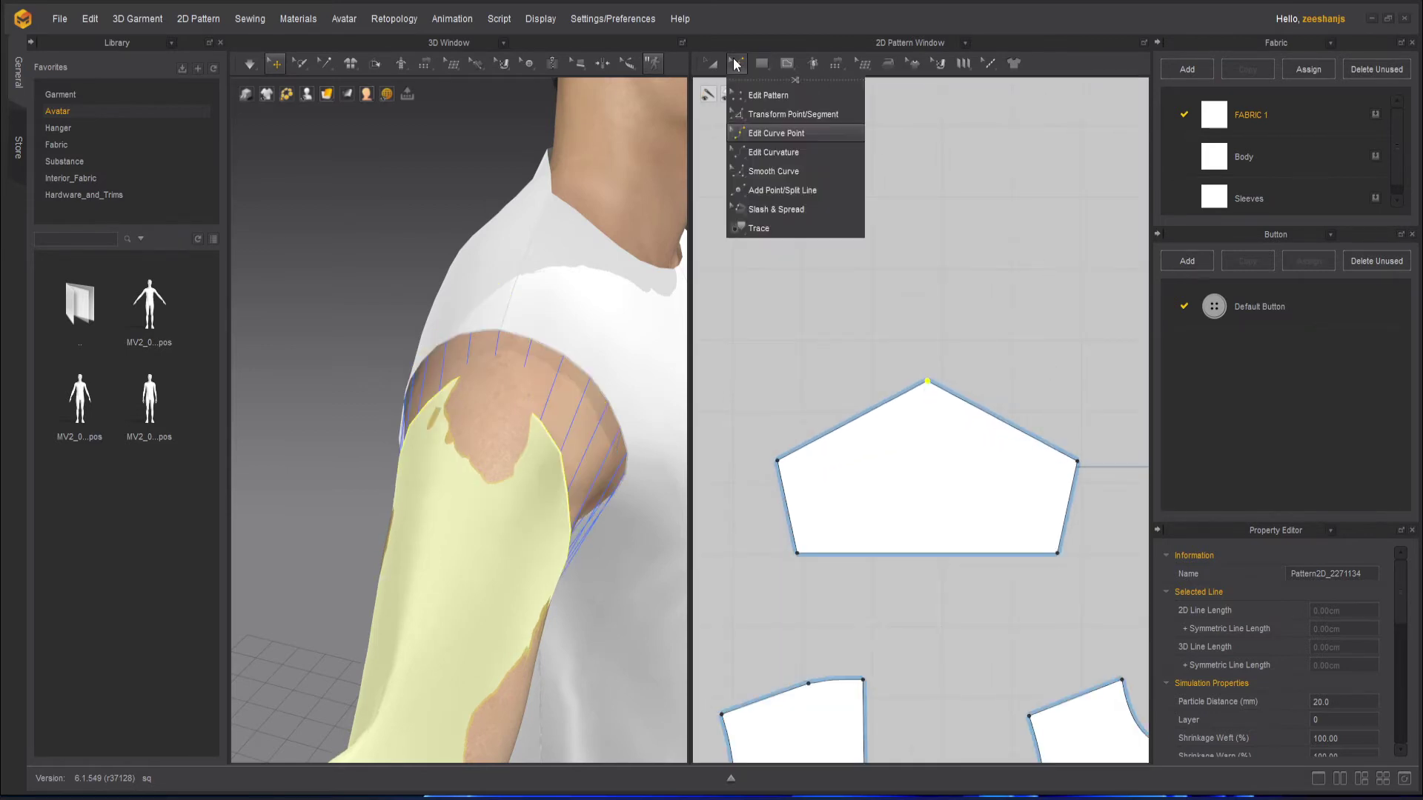
{"action": "left_click", "coordinate": [789, 172]}
{"action": "left_click_drag", "start_coordinate": [927, 383], "coordinate": [942, 454]}
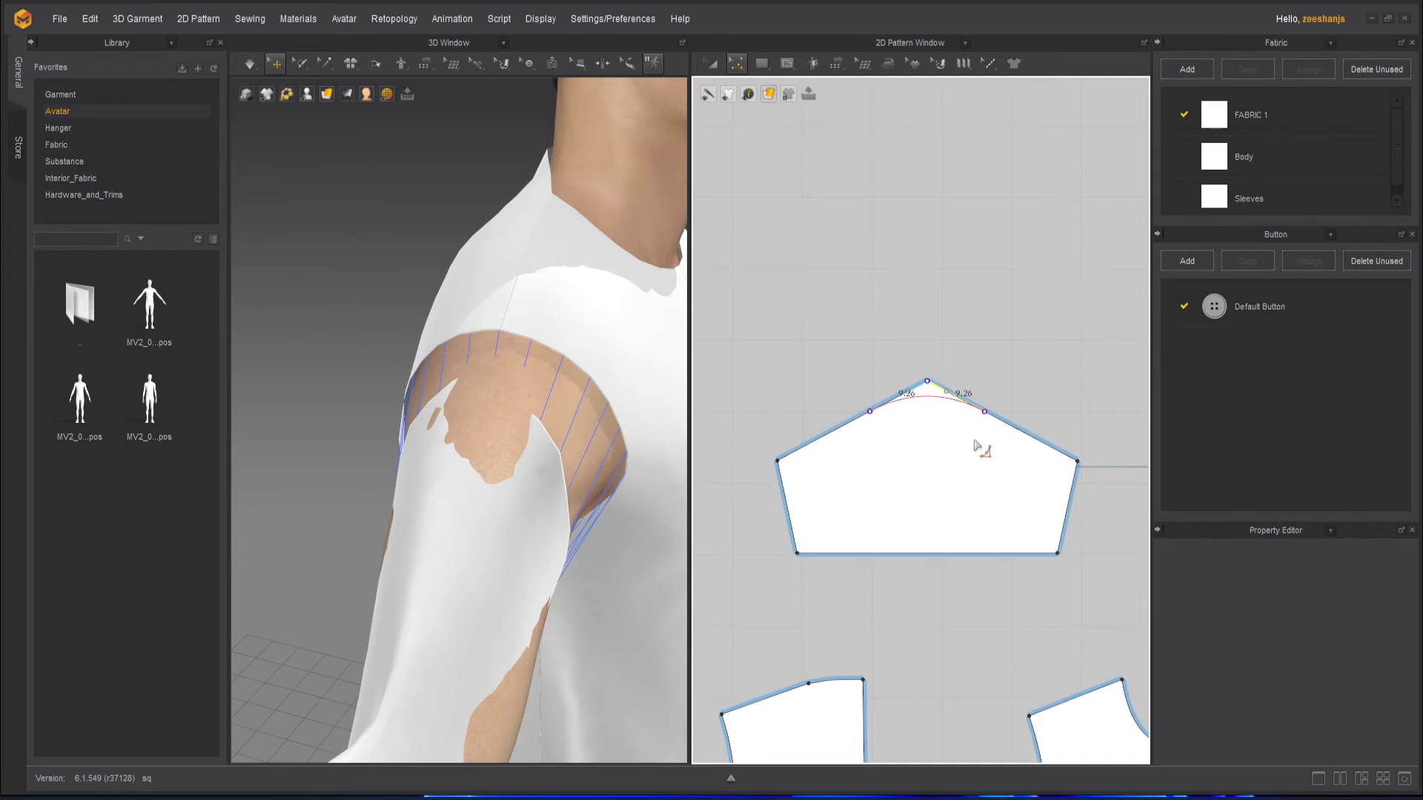
Step: Use Edit Pattern to move both end points of the rounded sleeve cap curve straight down together
{"action": "left_click", "coordinate": [734, 65]}
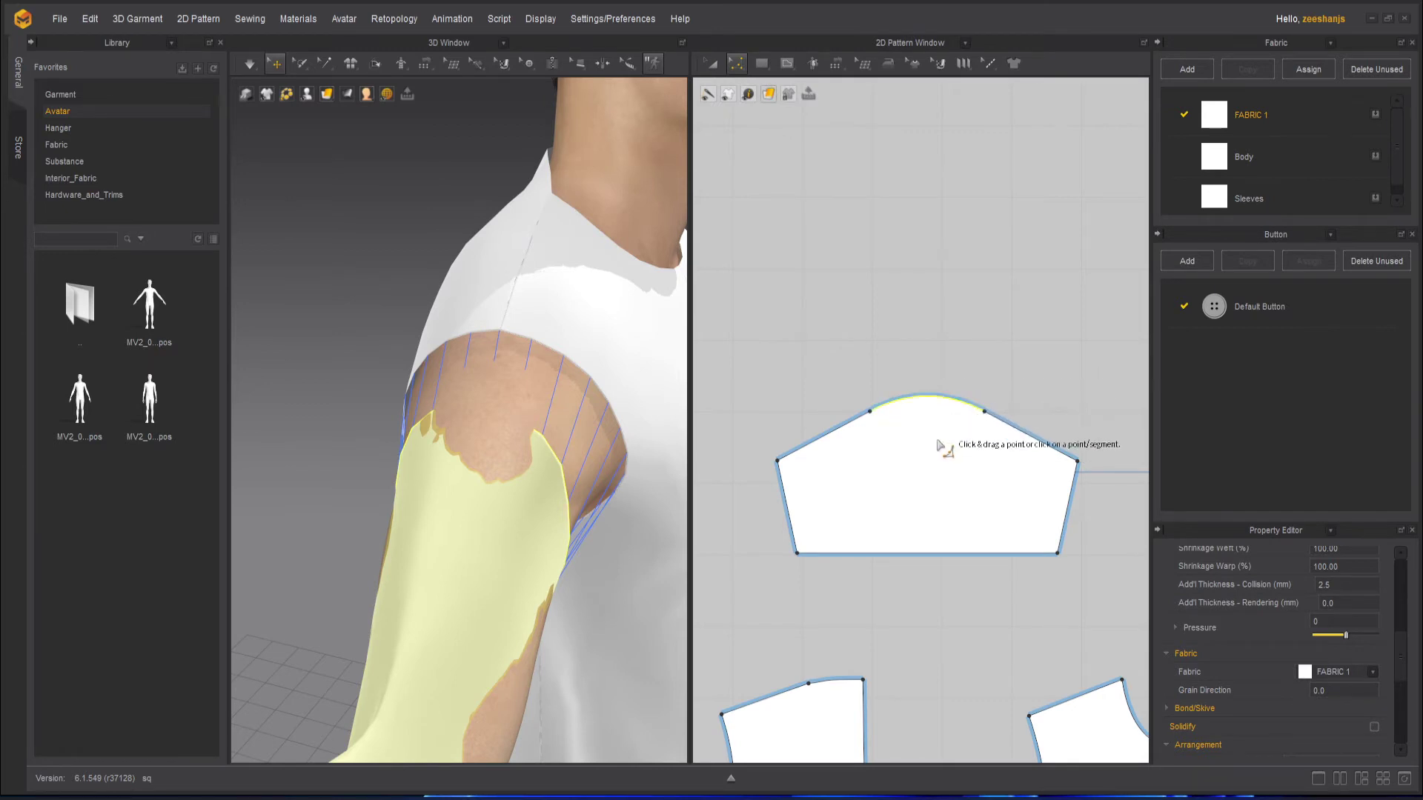
{"action": "left_click", "coordinate": [734, 66]}
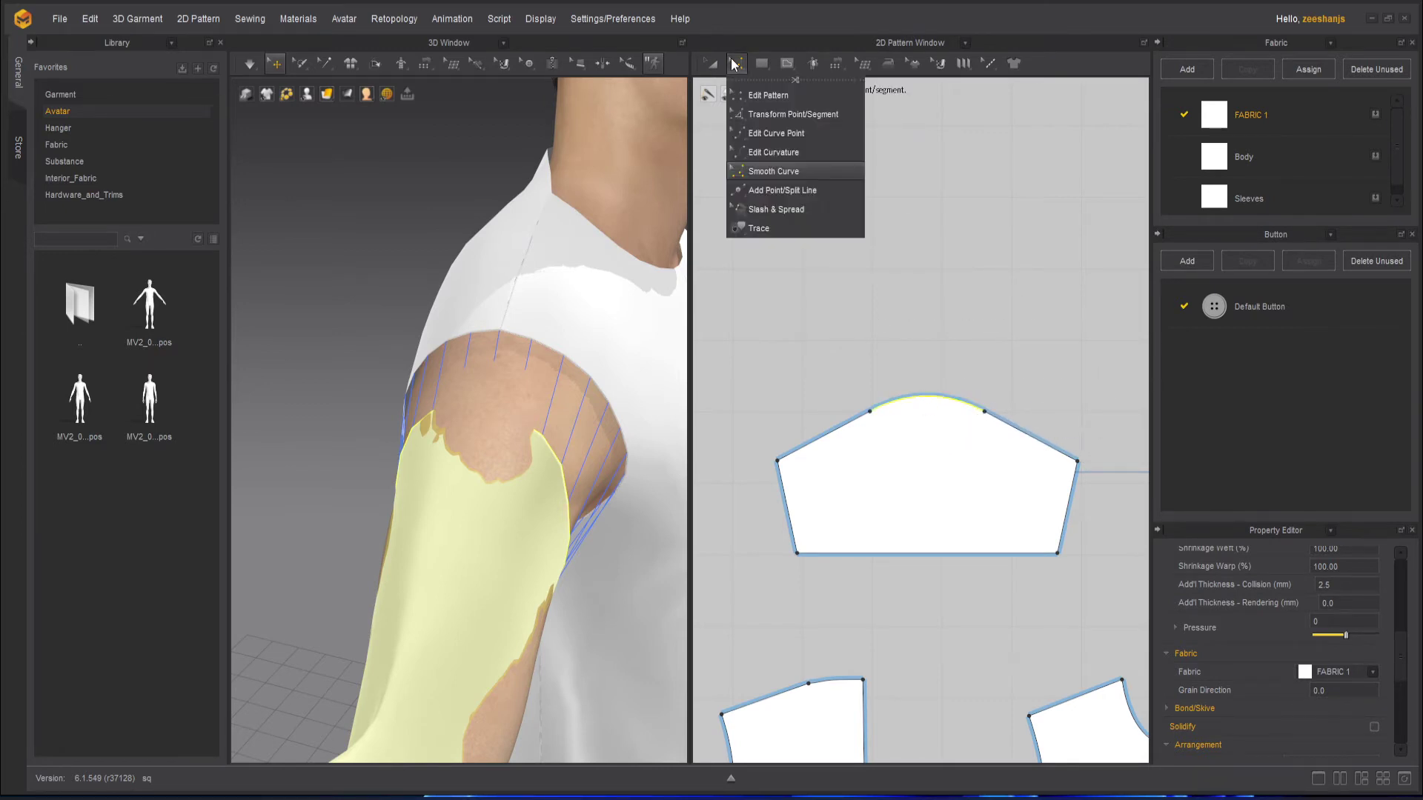
{"action": "left_click", "coordinate": [773, 95]}
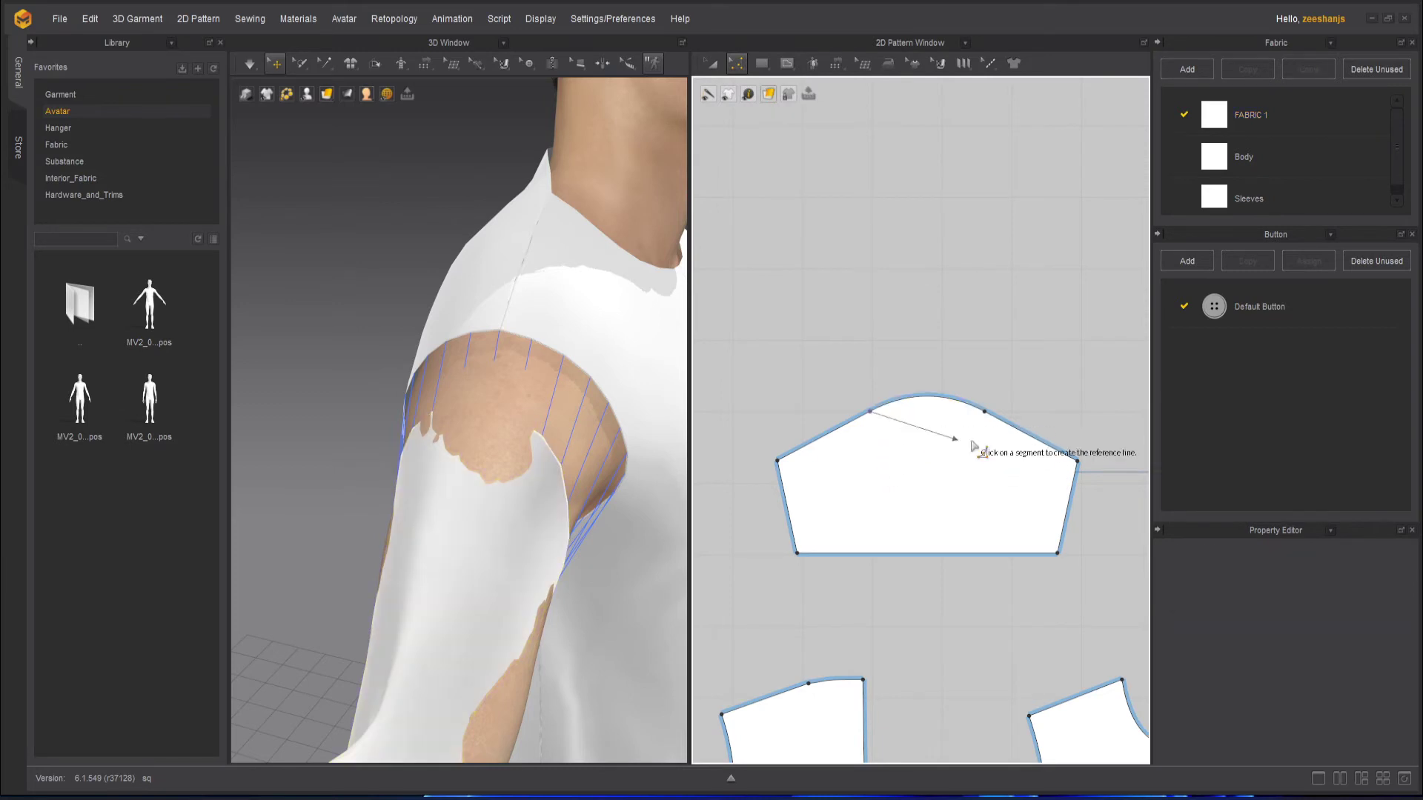
{"action": "left_click", "coordinate": [865, 309]}
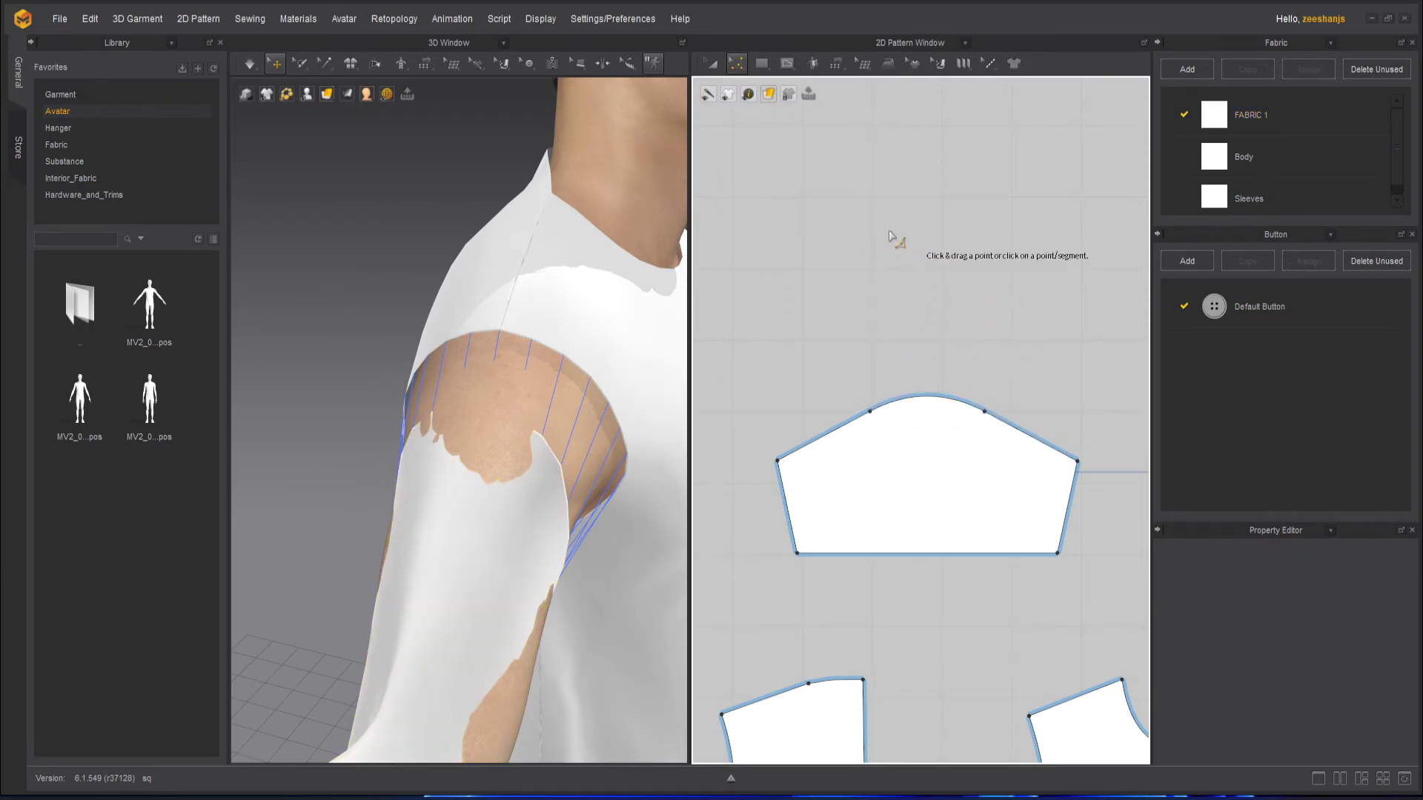
{"action": "left_click", "coordinate": [734, 64]}
{"action": "left_click", "coordinate": [769, 92]}
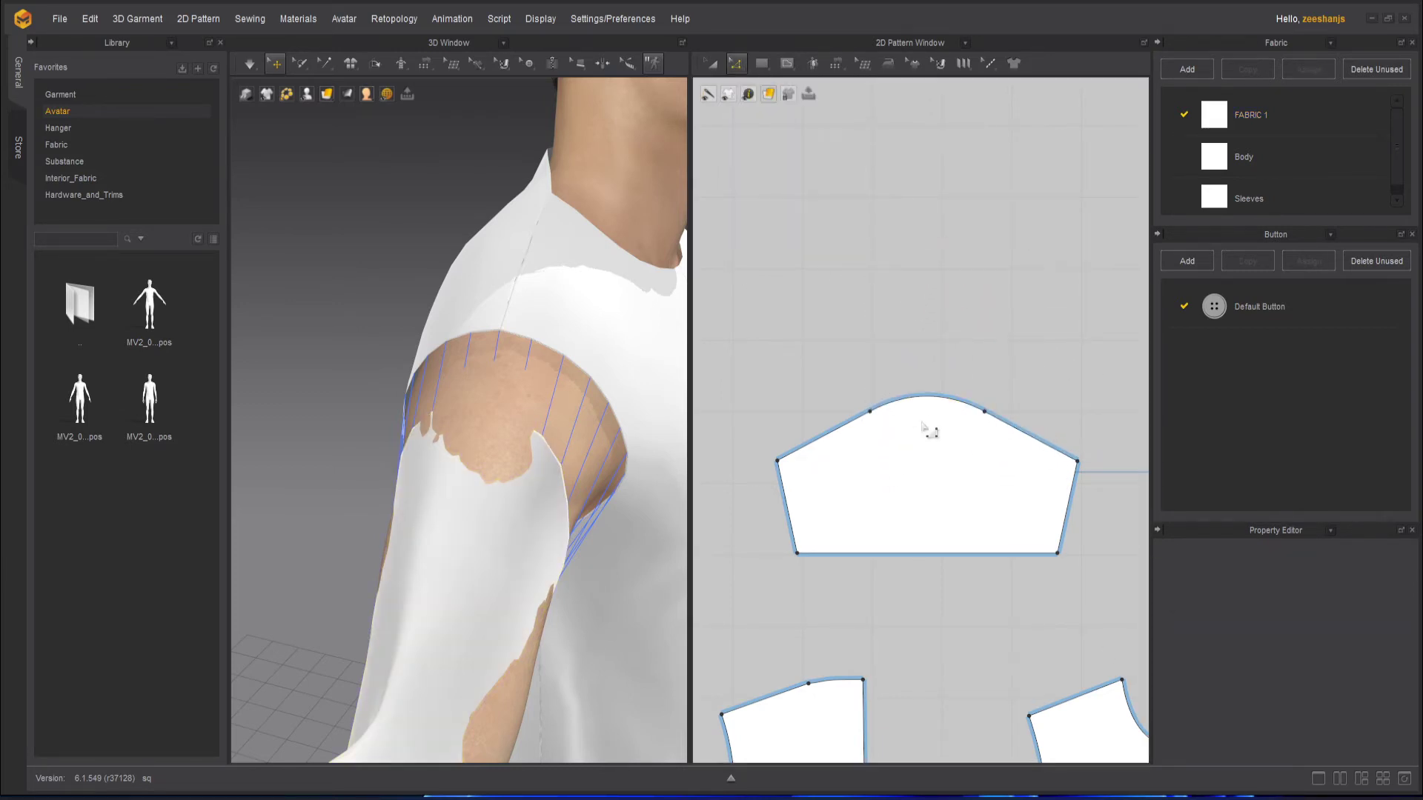
{"action": "left_click", "coordinate": [882, 417]}
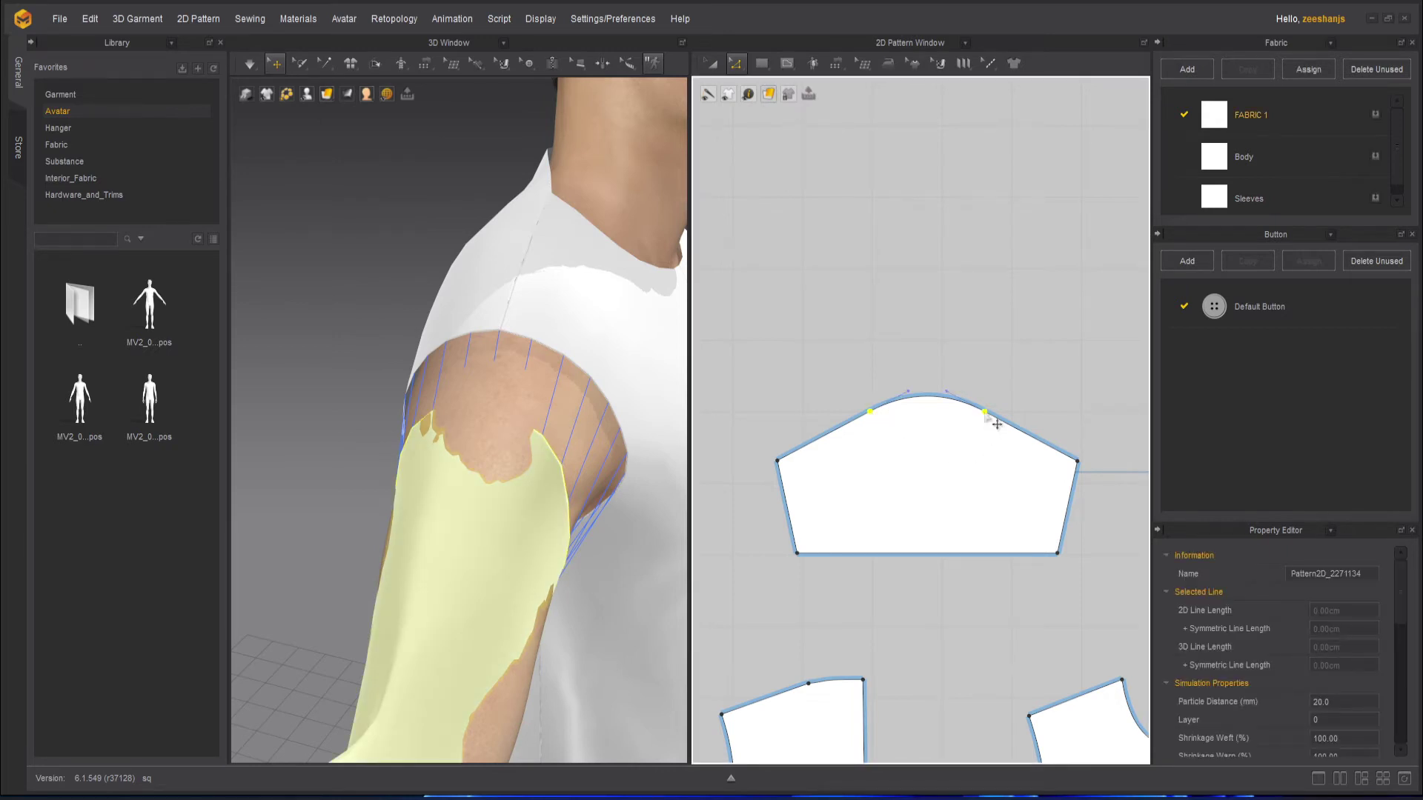
{"action": "mouse_move", "coordinate": [996, 424]}
{"action": "left_mouse_down"}
{"action": "mouse_move", "coordinate": [996, 449]}
{"action": "mouse_move", "coordinate": [986, 441]}
{"action": "left_mouse_up"}
{"action": "left_click", "coordinate": [908, 382]}
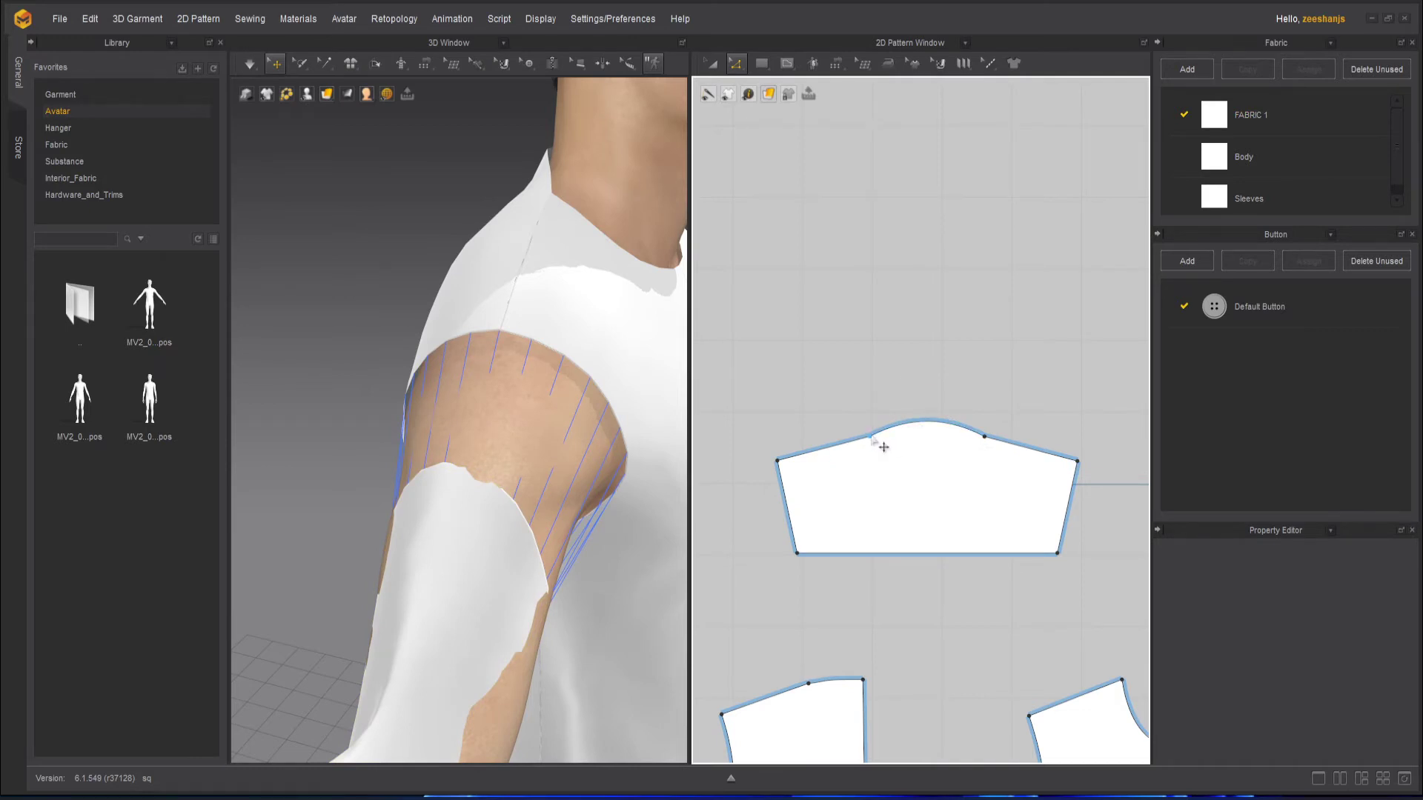
Step: Raise both curve handles of the sleeve cap to form a taller dome
{"action": "left_click", "coordinate": [882, 446]}
{"action": "left_click_drag", "start_coordinate": [924, 425], "coordinate": [932, 357]}
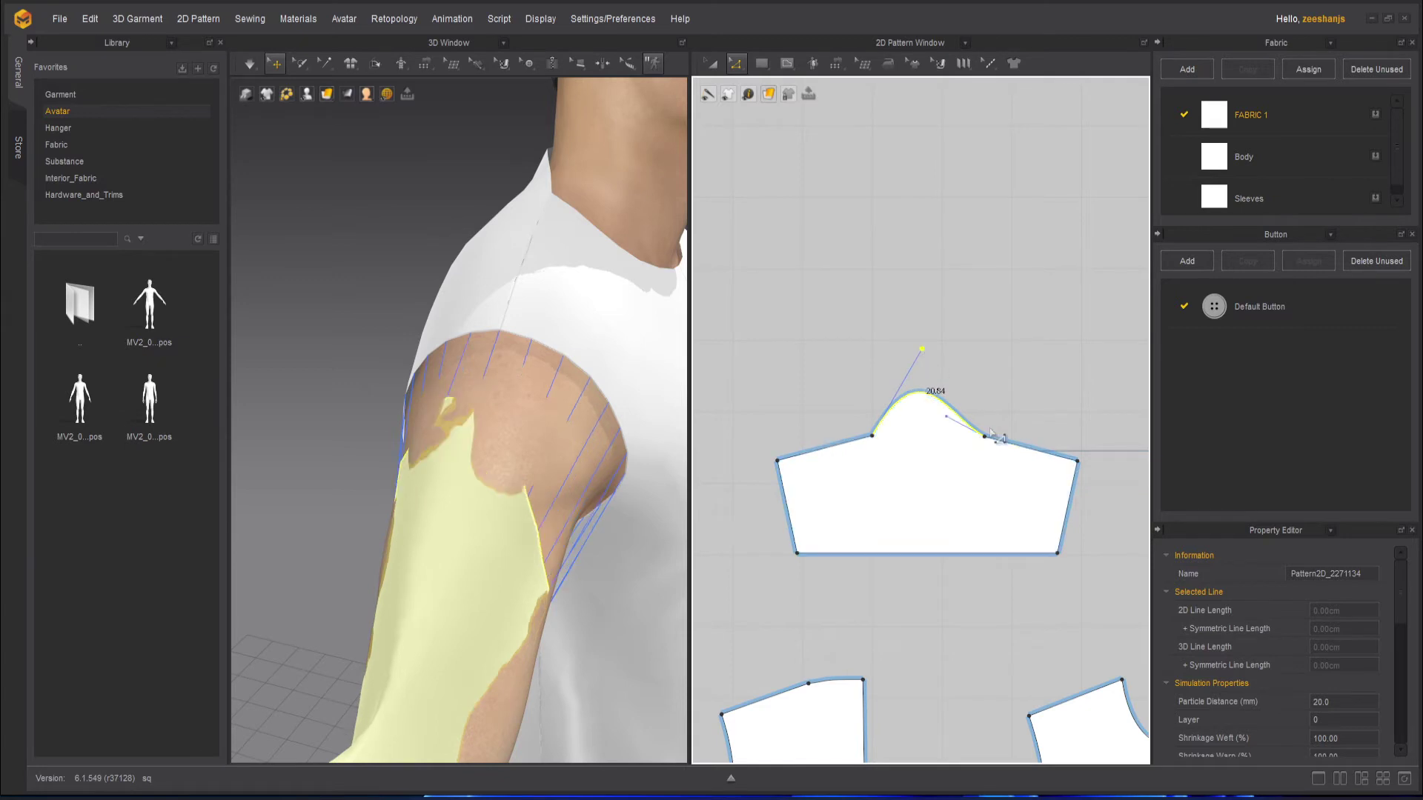
{"action": "left_click_drag", "start_coordinate": [960, 429], "coordinate": [955, 382]}
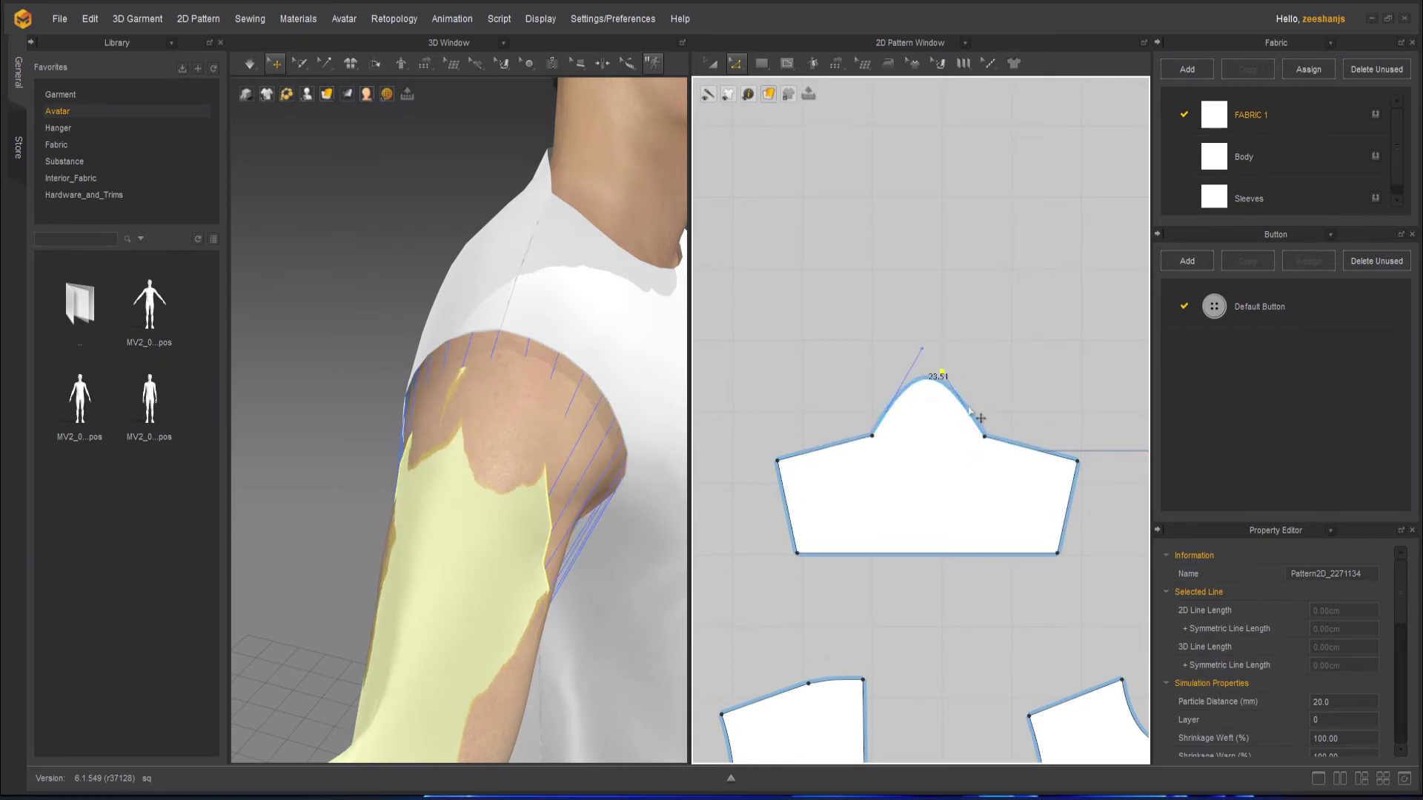
Step: Widen the sleeve cap dome by moving its two end points outward and slightly down, and adjust its right curve handle
{"action": "left_click_drag", "start_coordinate": [859, 436], "coordinate": [851, 442]}
{"action": "mouse_move", "coordinate": [985, 437]}
{"action": "left_mouse_down"}
{"action": "mouse_move", "coordinate": [1012, 434]}
{"action": "mouse_move", "coordinate": [1004, 442]}
{"action": "left_mouse_up"}
{"action": "left_click_drag", "start_coordinate": [962, 377], "coordinate": [966, 368]}
{"action": "left_click", "coordinate": [1038, 357]}
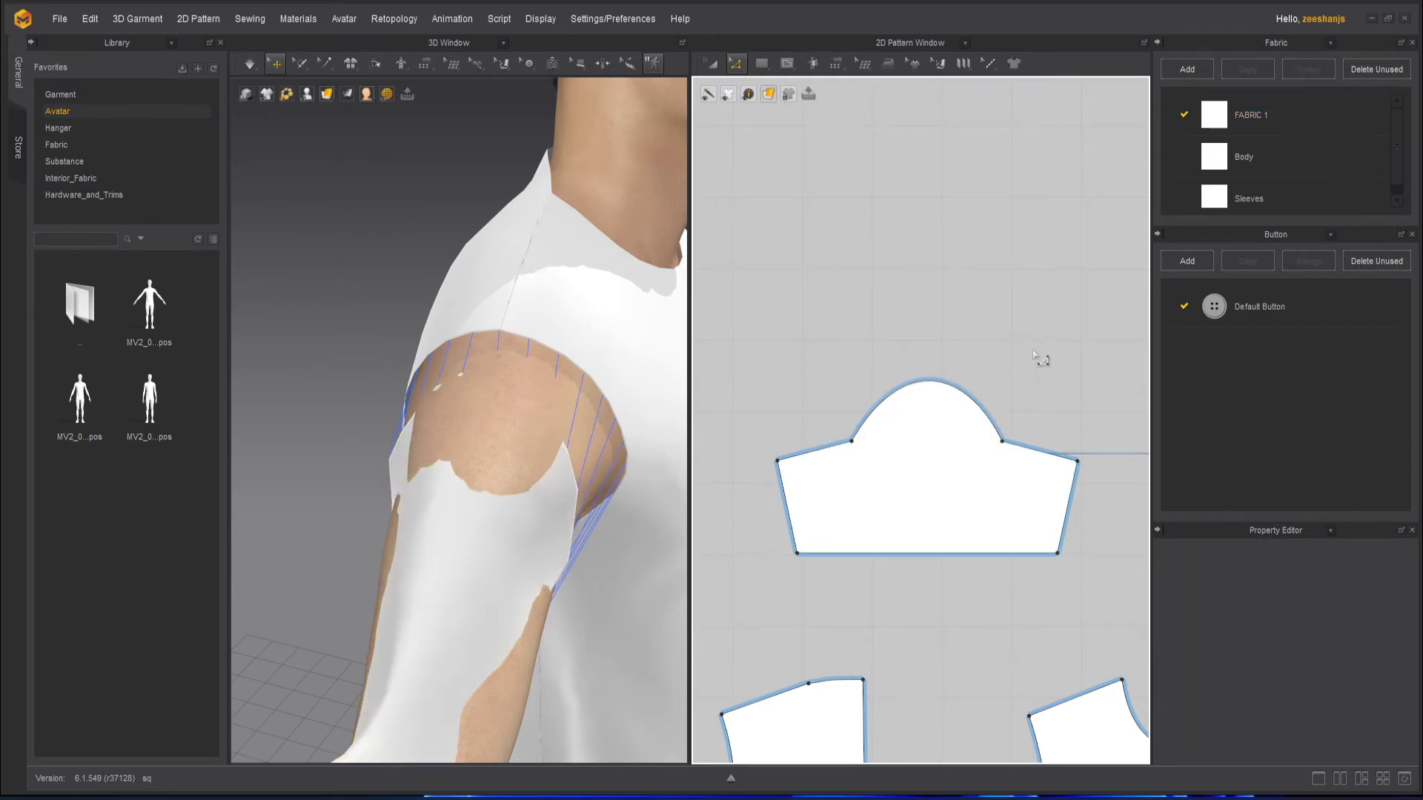
Step: Use Smooth Curve to round the left corner where the sleeve cap dome meets the straight underarm edge
{"action": "scroll", "coordinate": [1053, 376], "scroll_direction": "down", "scroll_amount": 6}
{"action": "scroll", "coordinate": [1053, 376], "scroll_direction": "up", "scroll_amount": 2}
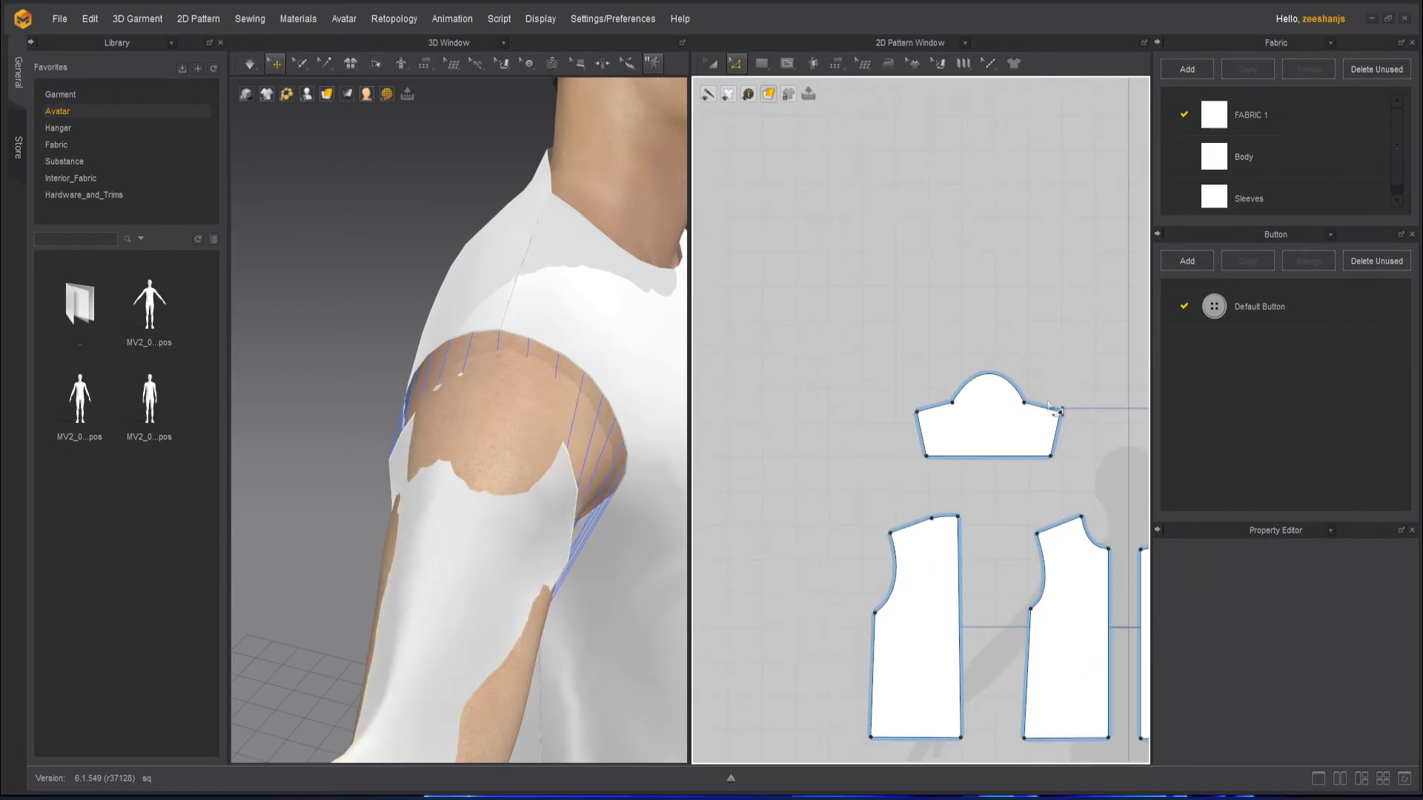
{"action": "middle_click_drag", "start_coordinate": [1054, 425], "coordinate": [853, 362]}
{"action": "scroll", "coordinate": [876, 413], "scroll_direction": "down", "scroll_amount": 2}
{"action": "scroll", "coordinate": [878, 412], "scroll_direction": "up", "scroll_amount": 4}
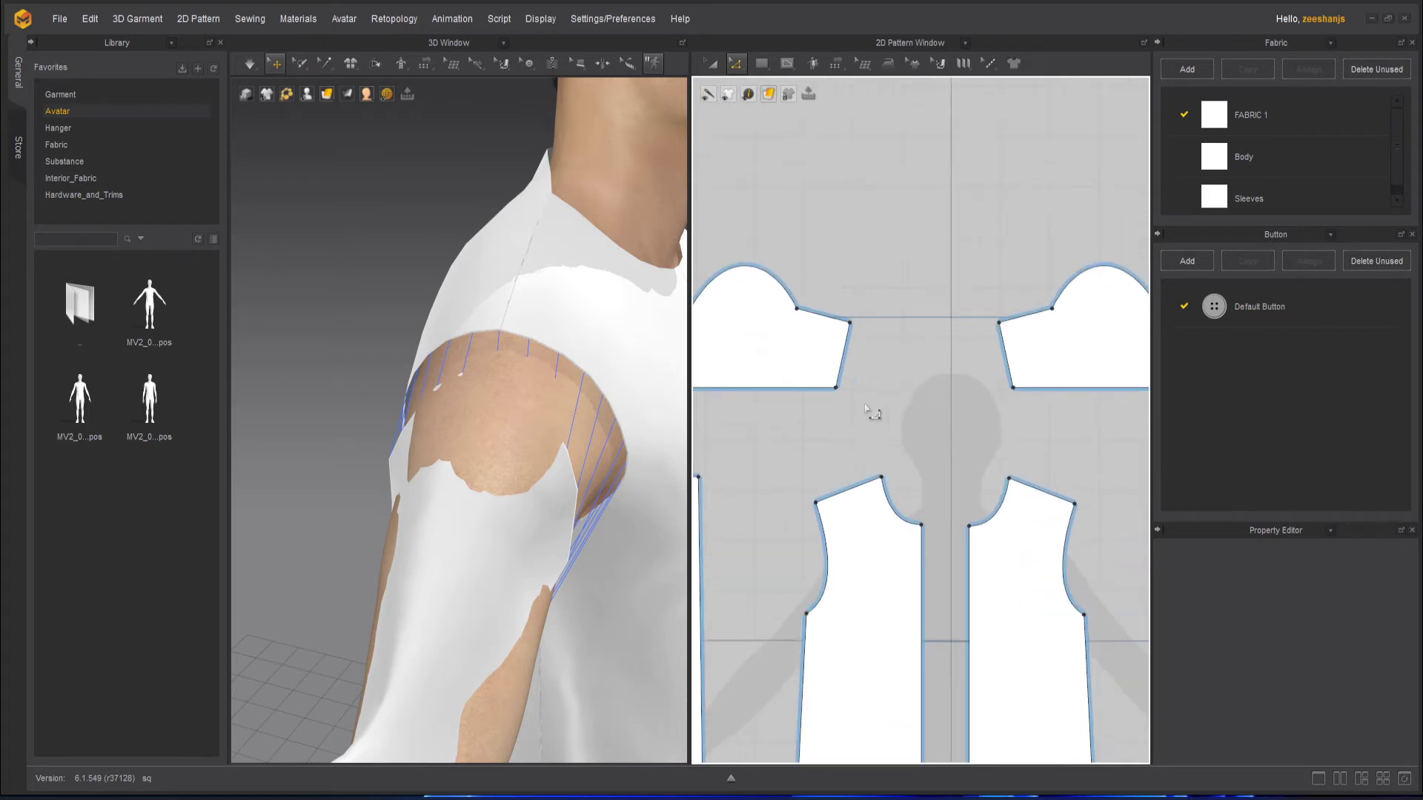
{"action": "middle_click_drag", "start_coordinate": [755, 388], "coordinate": [911, 428]}
{"action": "scroll", "coordinate": [860, 357], "scroll_direction": "up", "scroll_amount": 3}
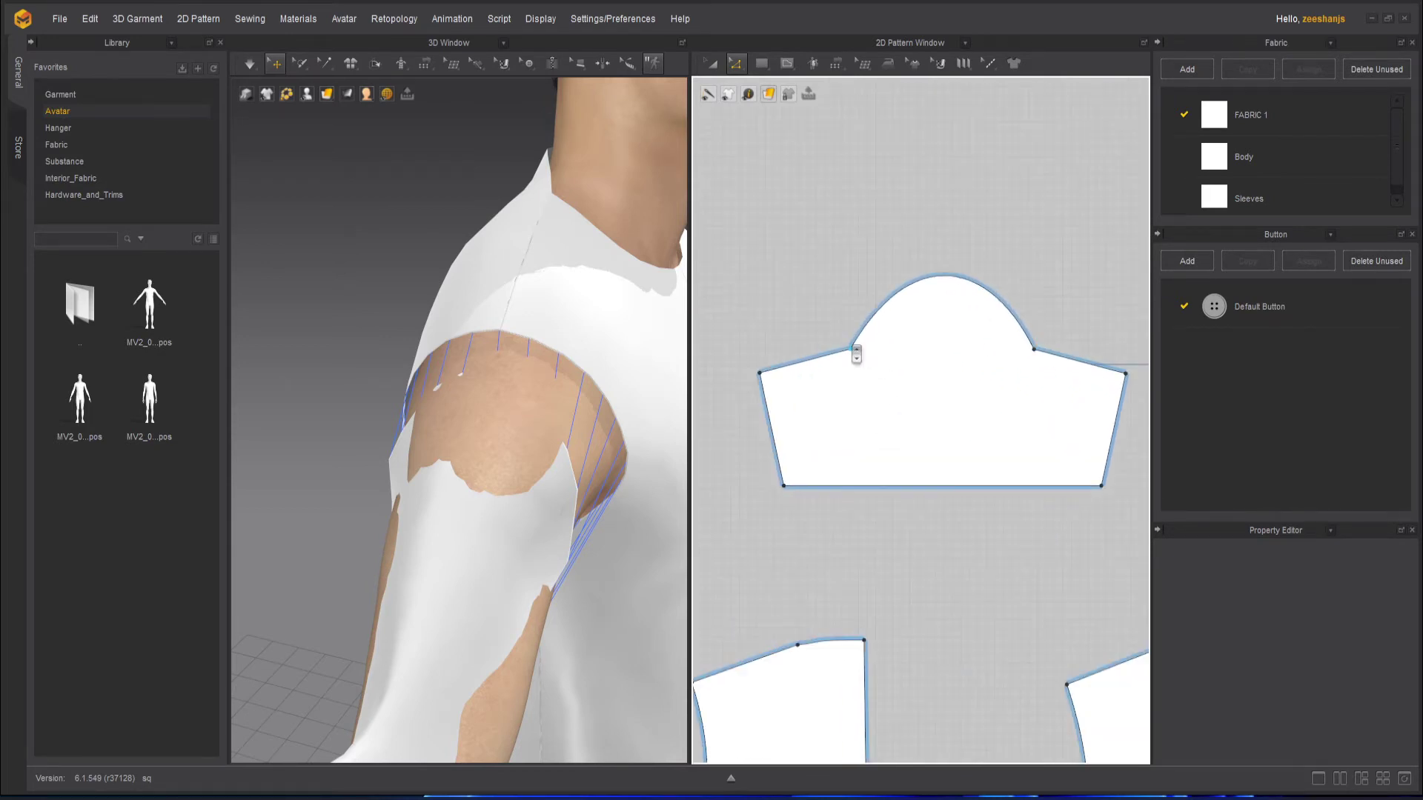
{"action": "left_click", "coordinate": [738, 67]}
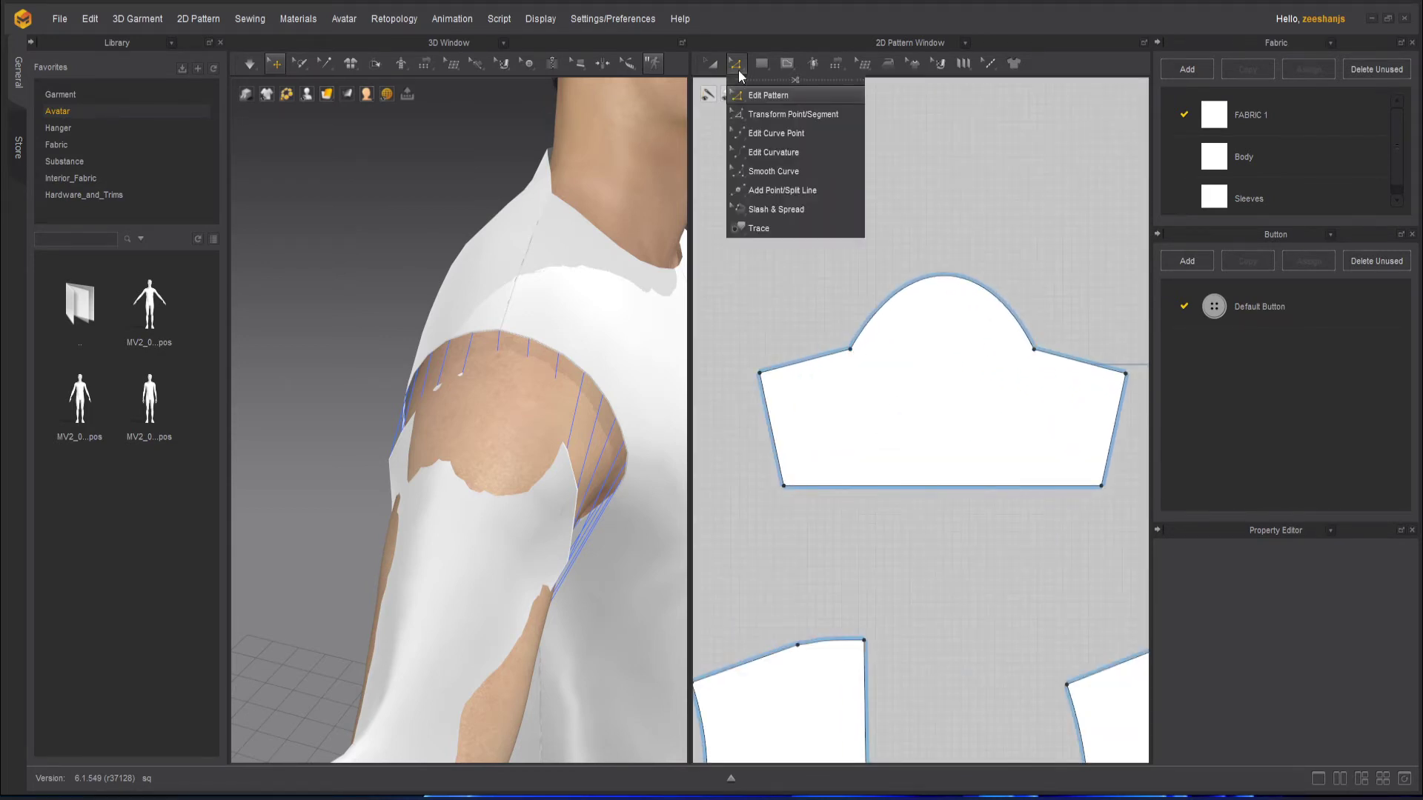
{"action": "left_click", "coordinate": [789, 174]}
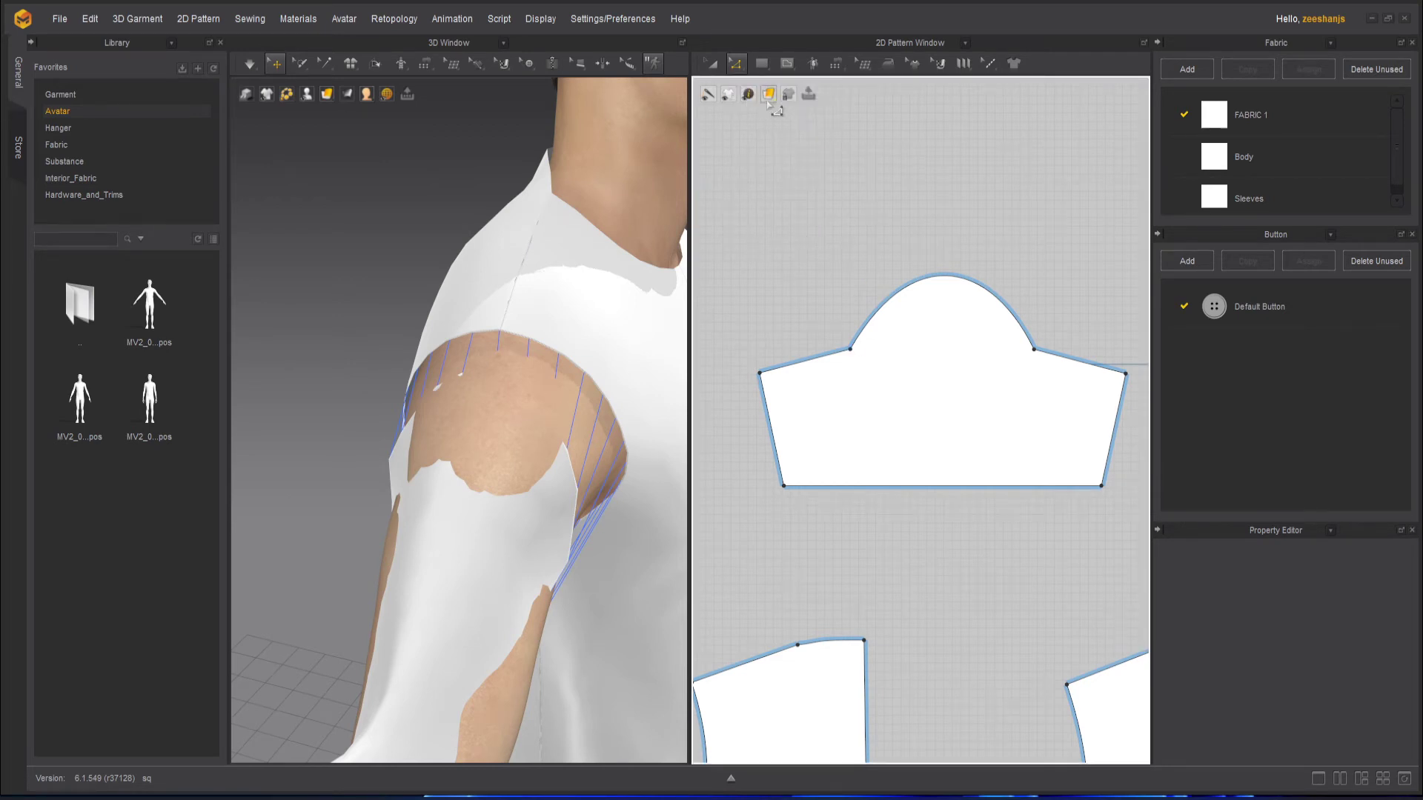
{"action": "left_click", "coordinate": [736, 65]}
{"action": "left_click", "coordinate": [777, 172]}
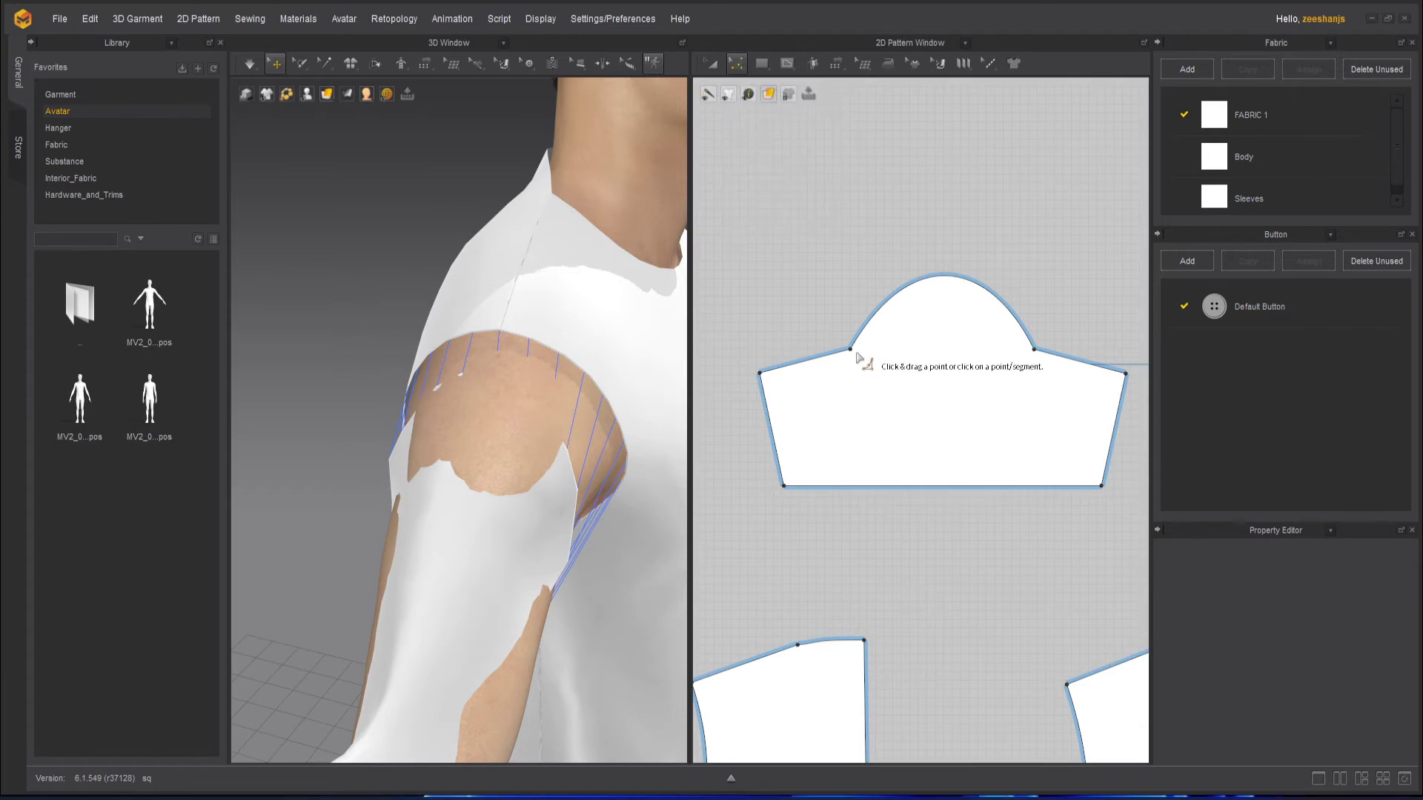
{"action": "mouse_move", "coordinate": [850, 338]}
{"action": "left_mouse_down"}
{"action": "mouse_move", "coordinate": [830, 297]}
{"action": "mouse_move", "coordinate": [876, 326]}
{"action": "left_mouse_up"}
Step: Round the right corner between the sleeve cap dome and the underarm edge to match the left one
{"action": "left_click", "coordinate": [1034, 350]}
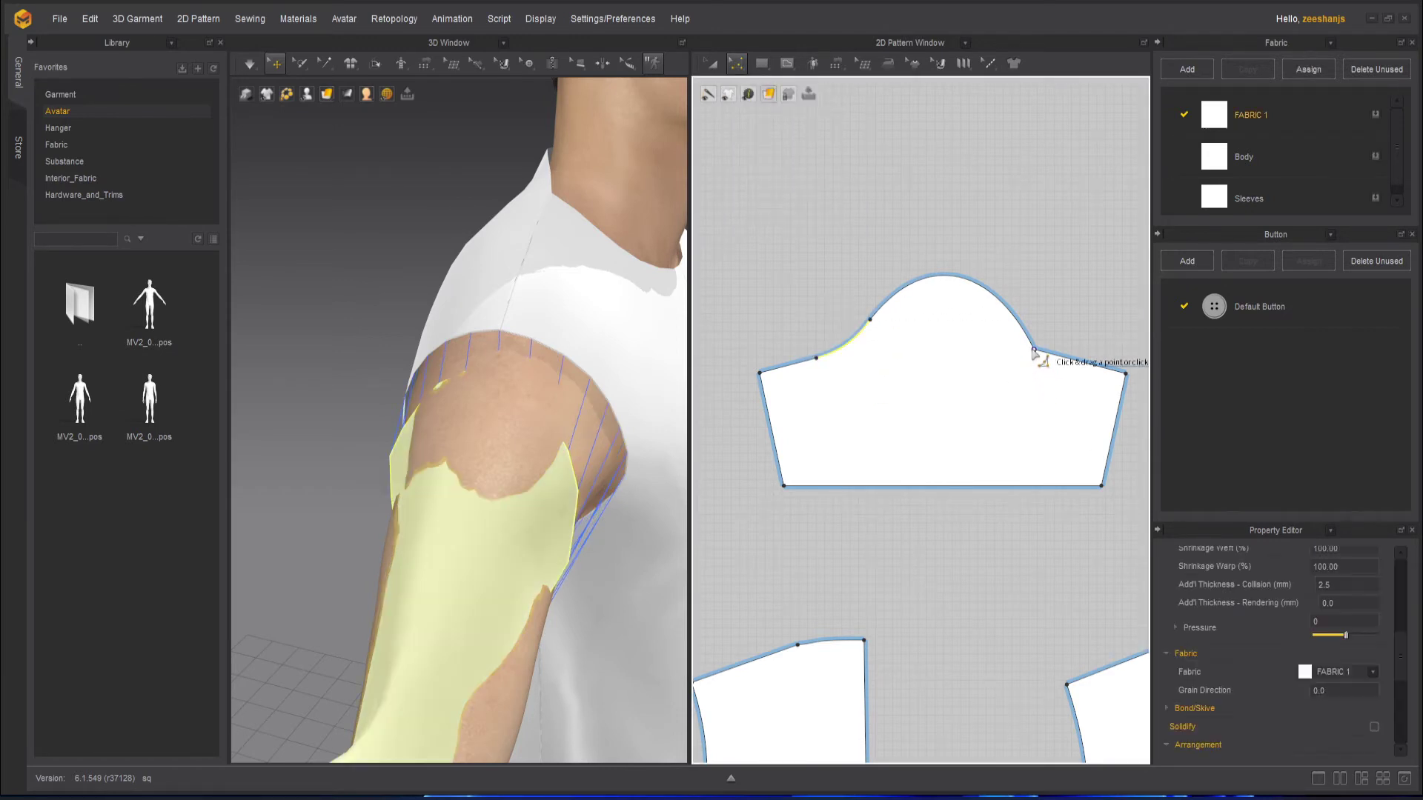
{"action": "left_click_drag", "start_coordinate": [1033, 350], "coordinate": [1020, 315]}
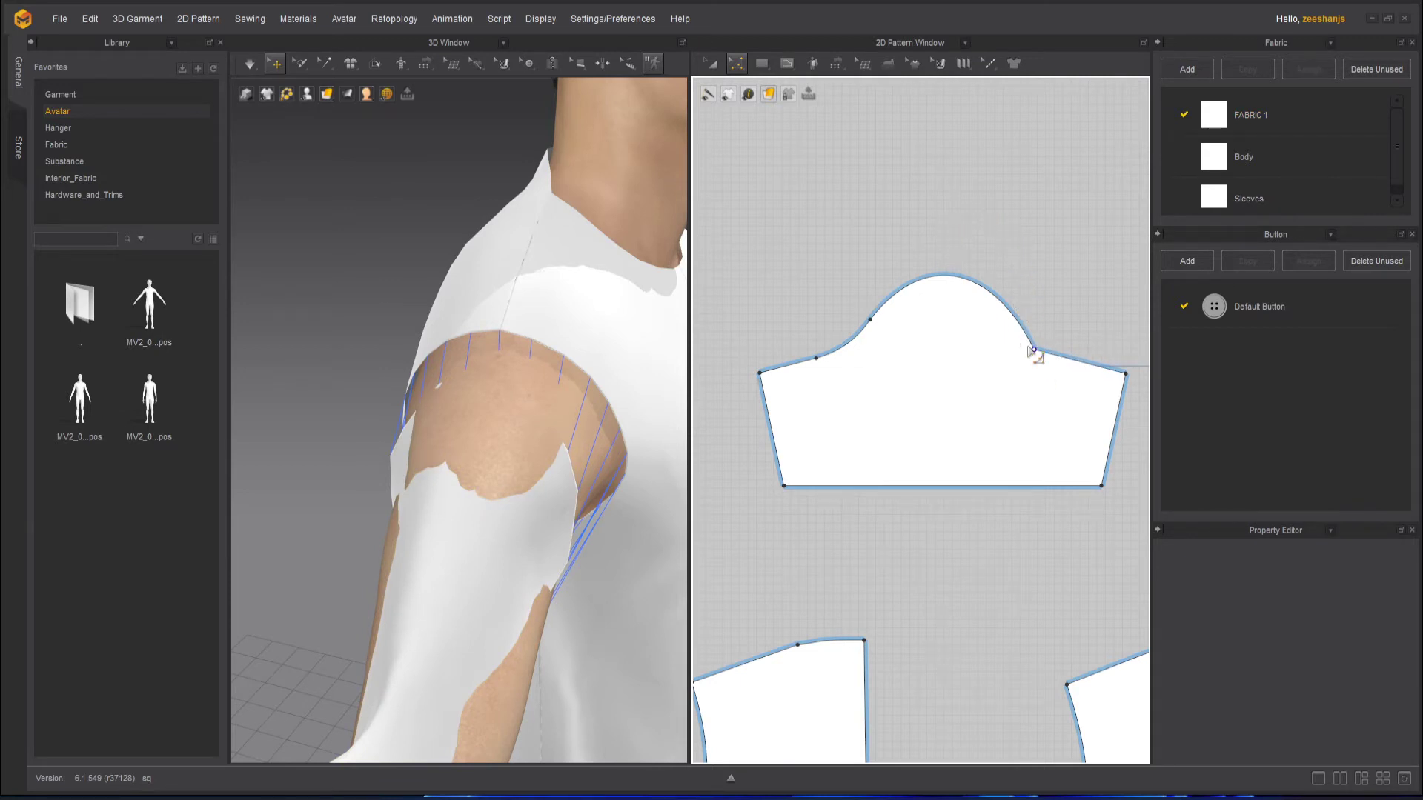
{"action": "left_click_drag", "start_coordinate": [1034, 350], "coordinate": [1120, 339]}
{"action": "left_click", "coordinate": [713, 63]}
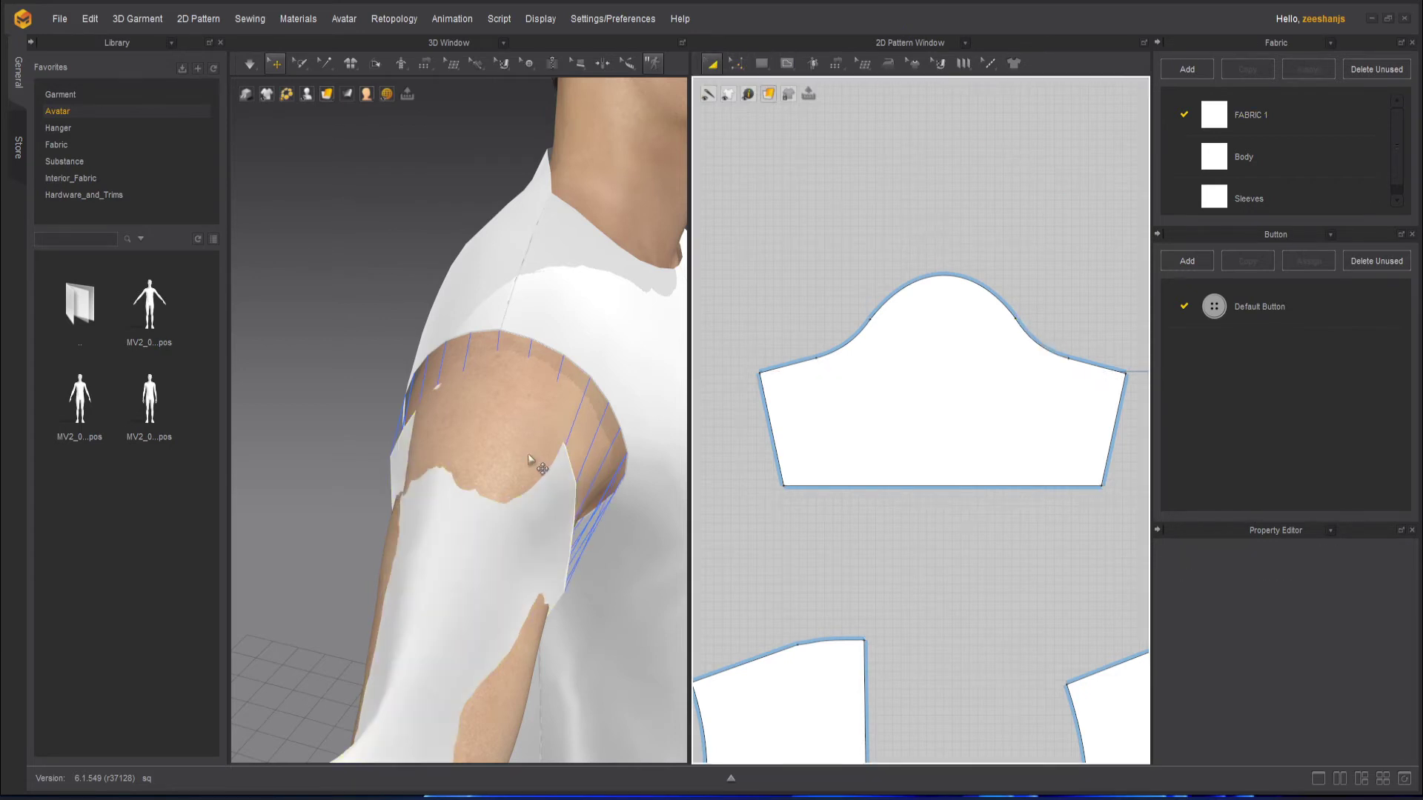
Step: Simulate the shirt in Normal mode and tug the sleeve fabric on the avatar so the new sleeves settle
{"action": "scroll", "coordinate": [530, 460], "scroll_direction": "down", "scroll_amount": 7}
{"action": "right_click_drag", "start_coordinate": [534, 458], "coordinate": [593, 450]}
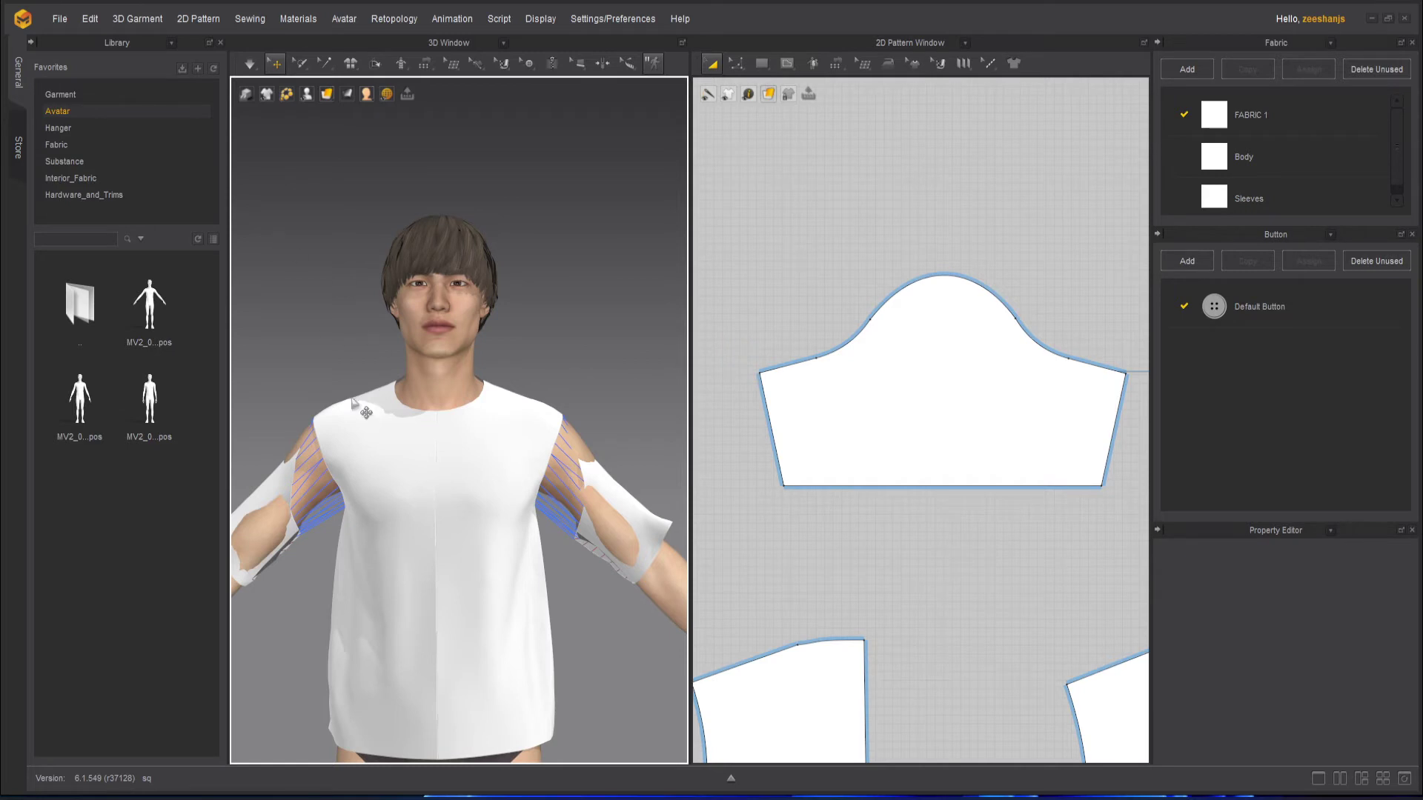
{"action": "middle_click_drag", "start_coordinate": [395, 427], "coordinate": [434, 396]}
{"action": "left_click", "coordinate": [255, 67]}
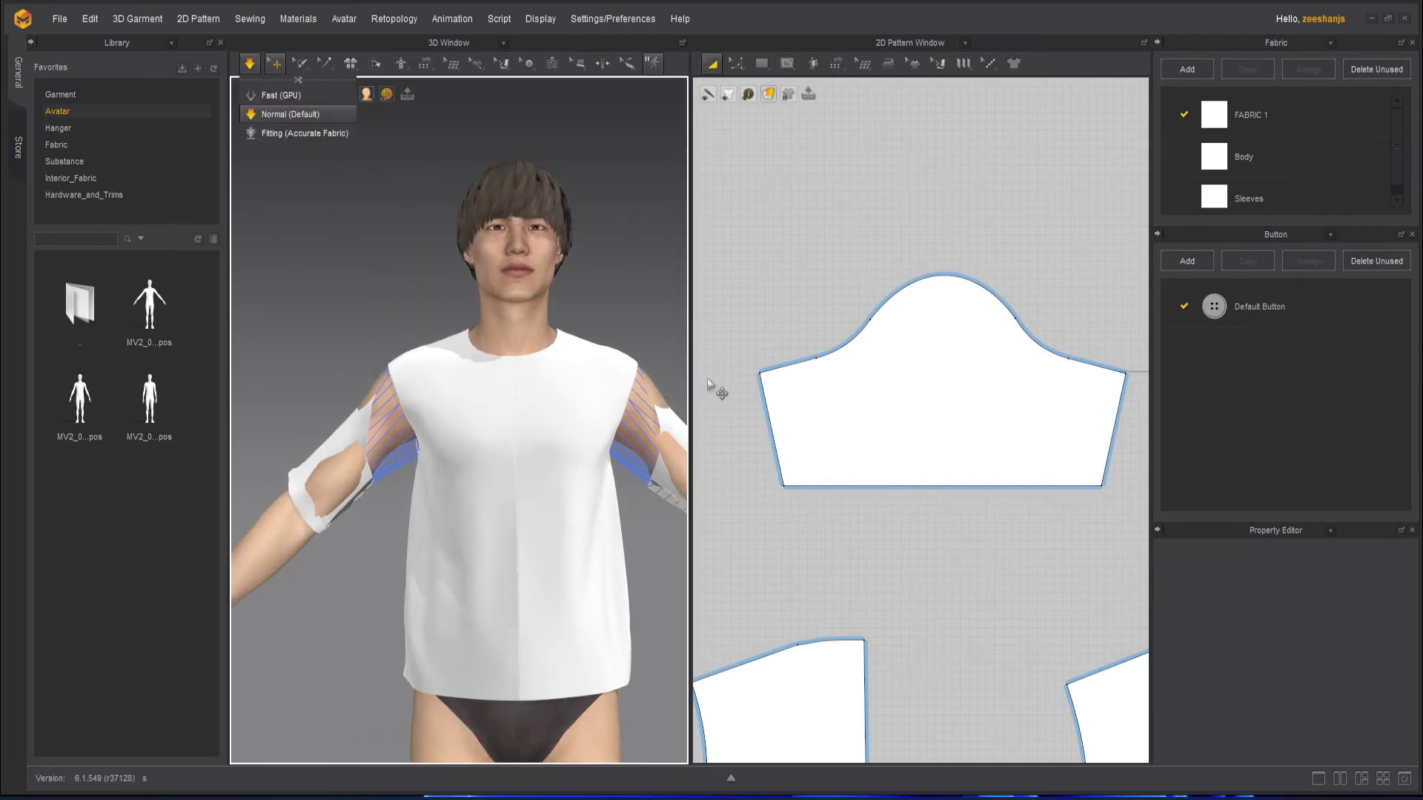
{"action": "key", "text": "space"}
{"action": "left_click_drag", "start_coordinate": [355, 479], "coordinate": [349, 544]}
{"action": "left_click", "coordinate": [359, 545]}
Step: Examine the simulated shirt from the back and side, and check where the top of the sleeve lies on its pattern
{"action": "right_click_drag", "start_coordinate": [402, 527], "coordinate": [636, 440]}
{"action": "middle_click_drag", "start_coordinate": [636, 440], "coordinate": [549, 469]}
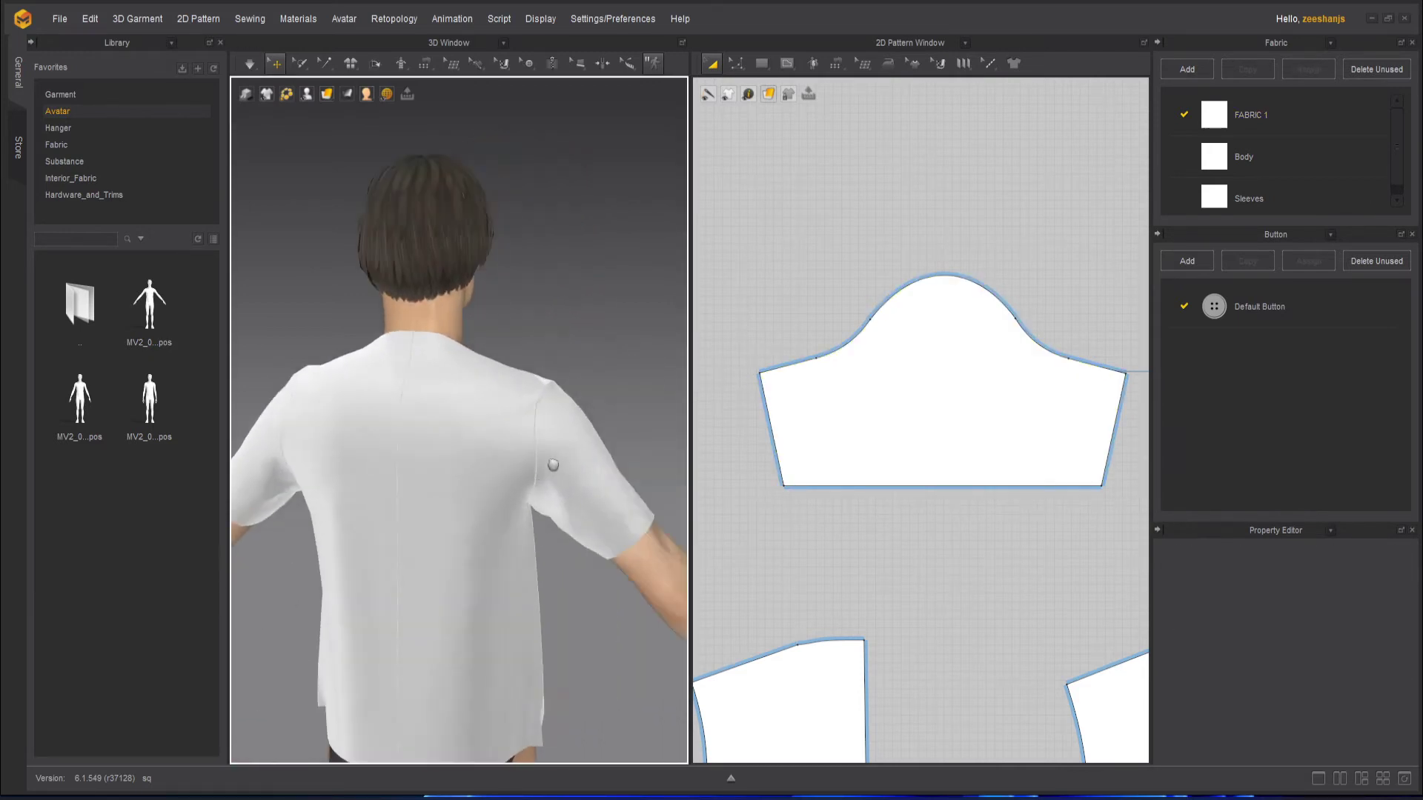
{"action": "right_click_drag", "start_coordinate": [551, 508], "coordinate": [384, 452]}
{"action": "scroll", "coordinate": [384, 445], "scroll_direction": "up", "scroll_amount": 6}
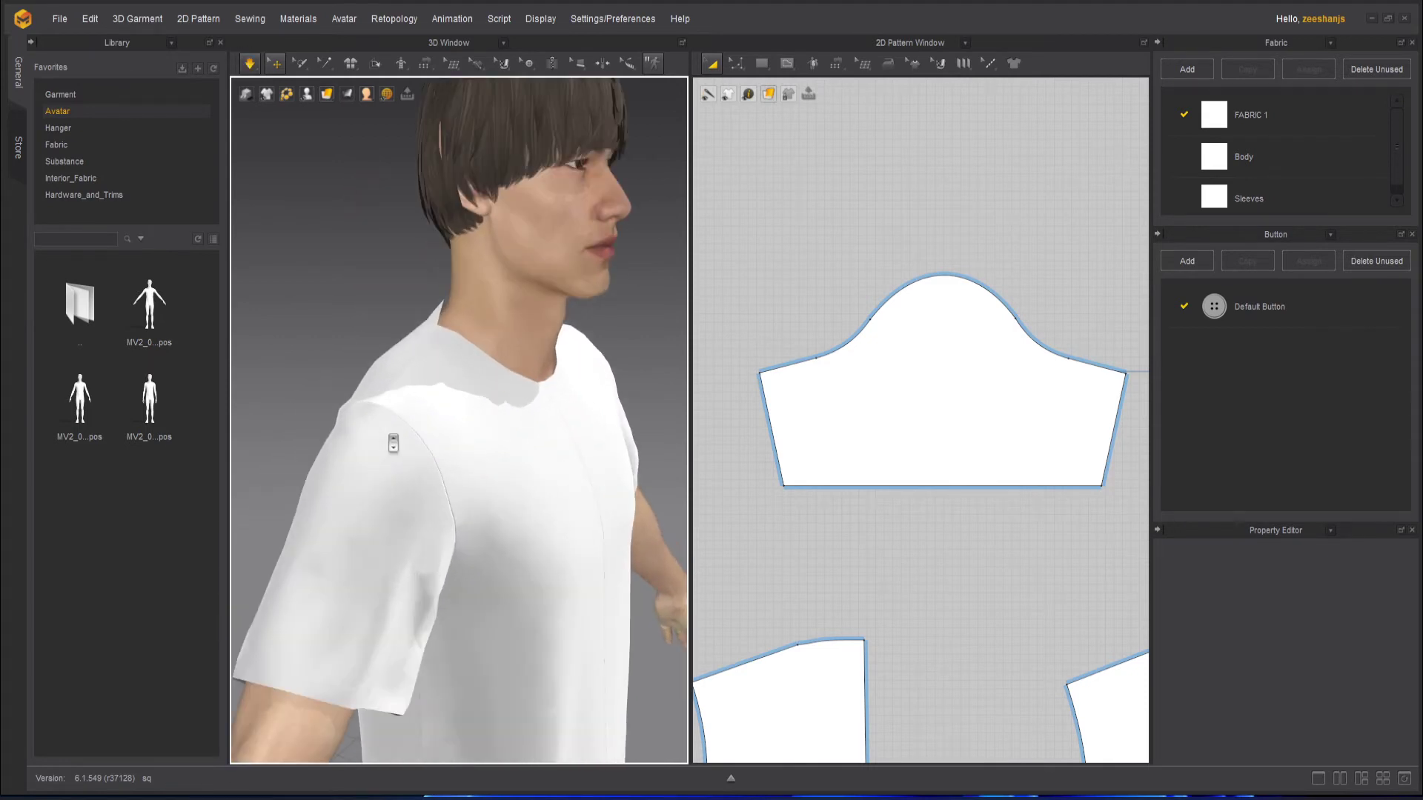
{"action": "right_click_drag", "start_coordinate": [302, 433], "coordinate": [403, 400]}
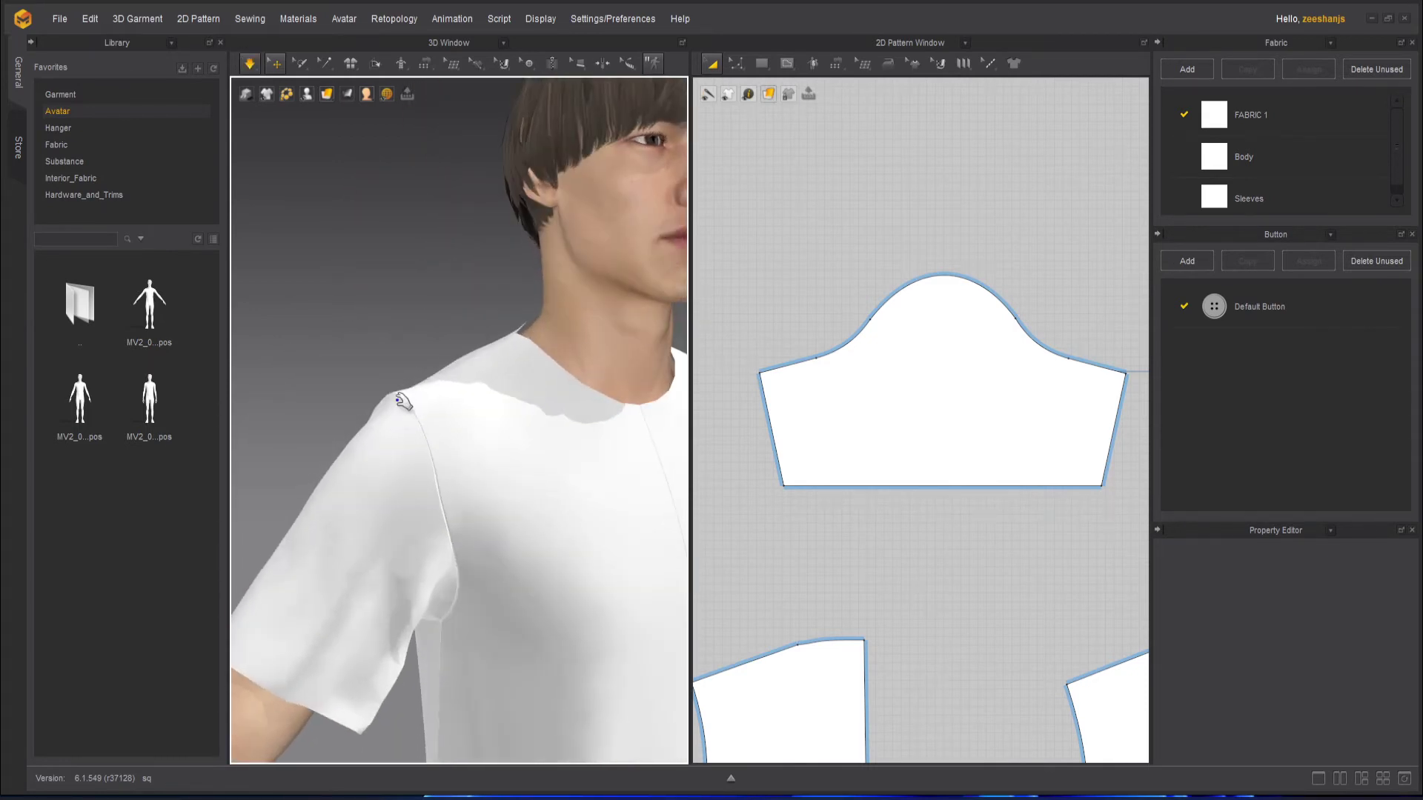
{"action": "left_click", "coordinate": [395, 402]}
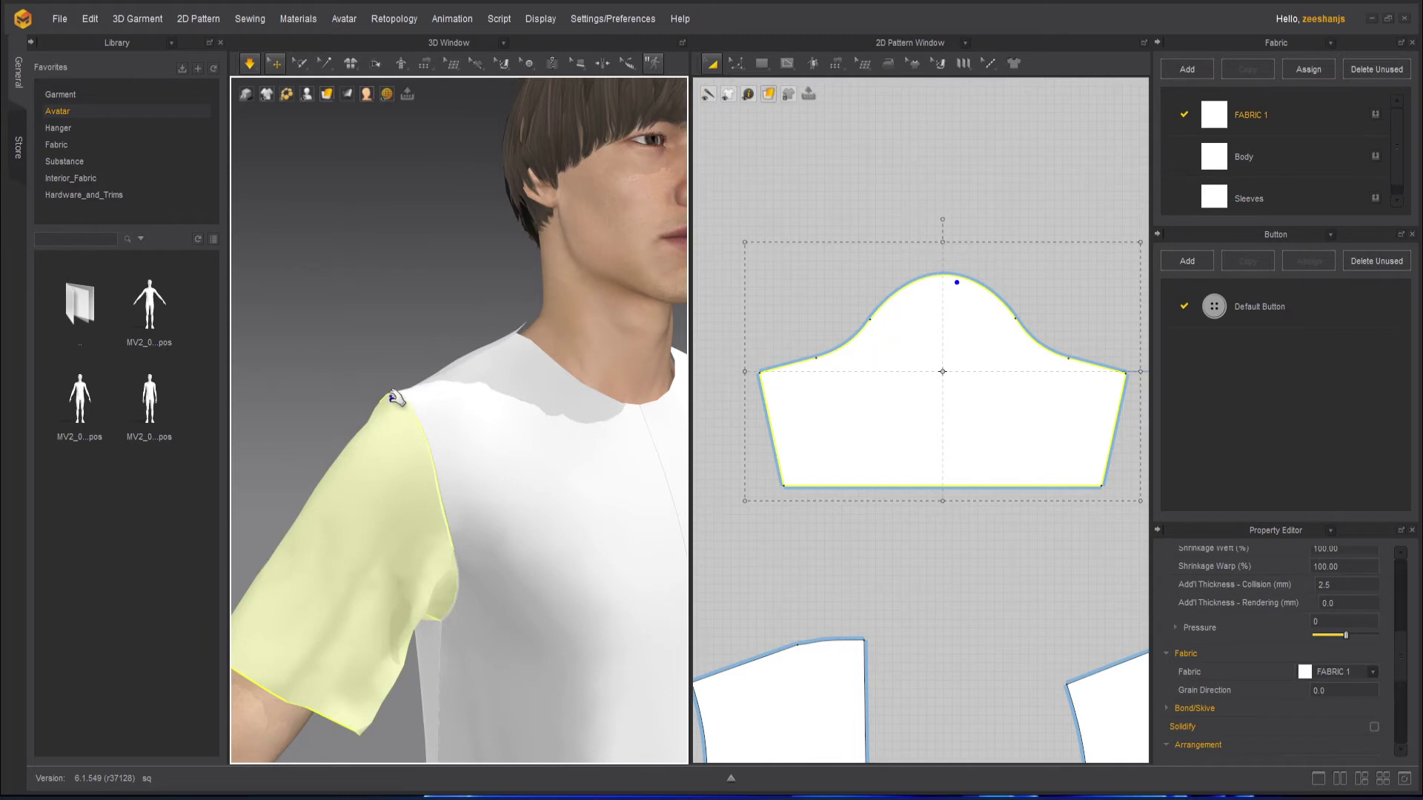
{"action": "left_click", "coordinate": [1061, 293]}
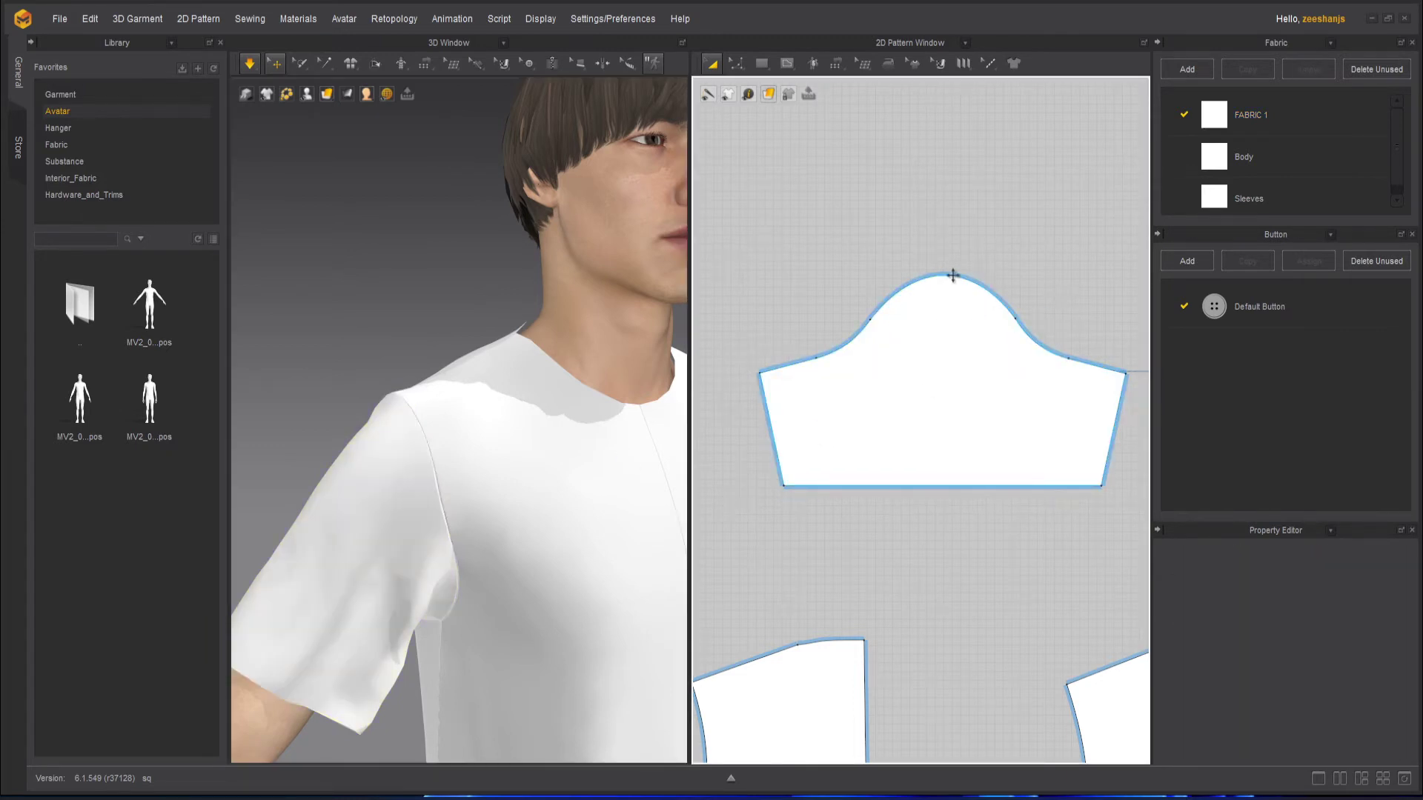
Step: Flatten the top of the sleeve cap with Edit Pattern by lowering the dome's two curve handles
{"action": "left_click", "coordinate": [954, 276]}
{"action": "left_click", "coordinate": [736, 63]}
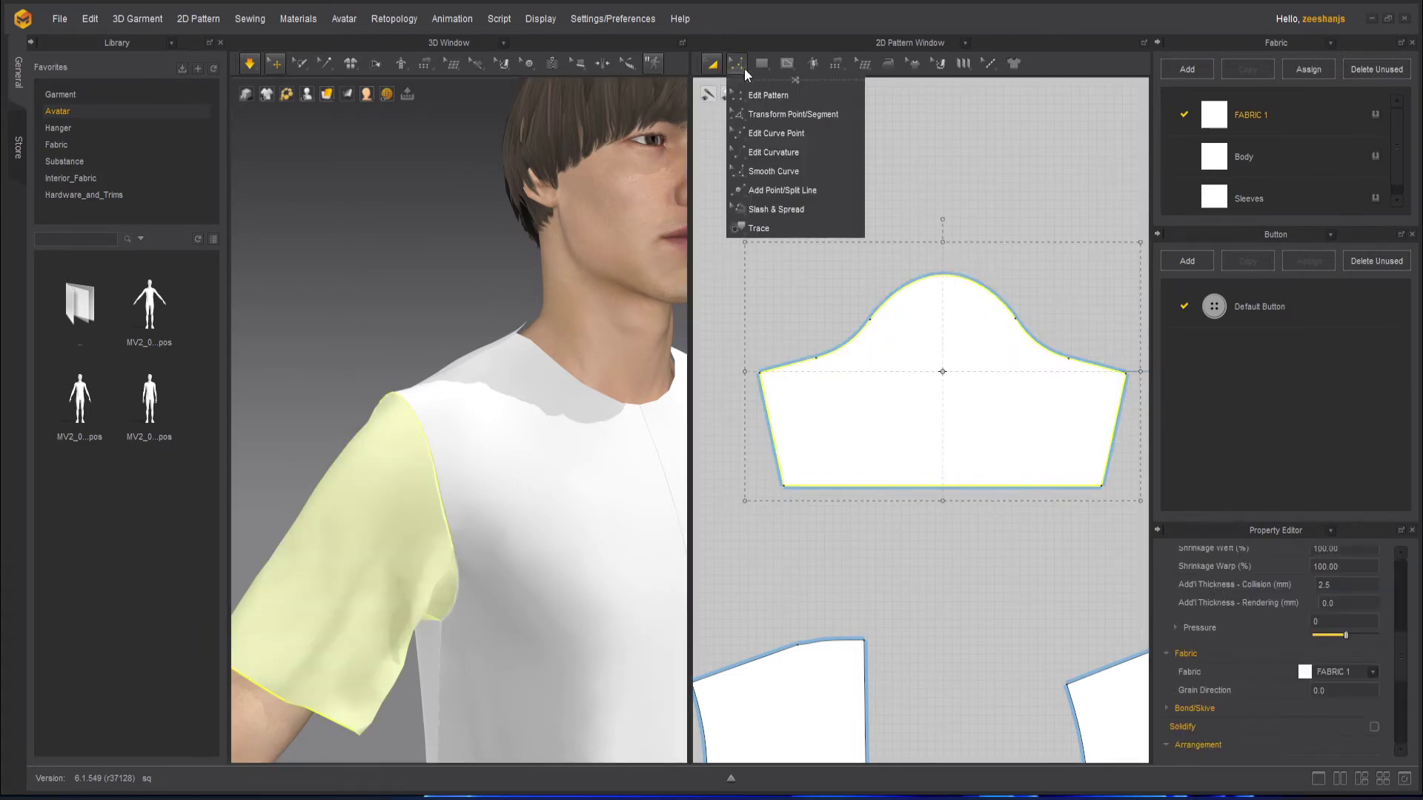
{"action": "left_click", "coordinate": [763, 95]}
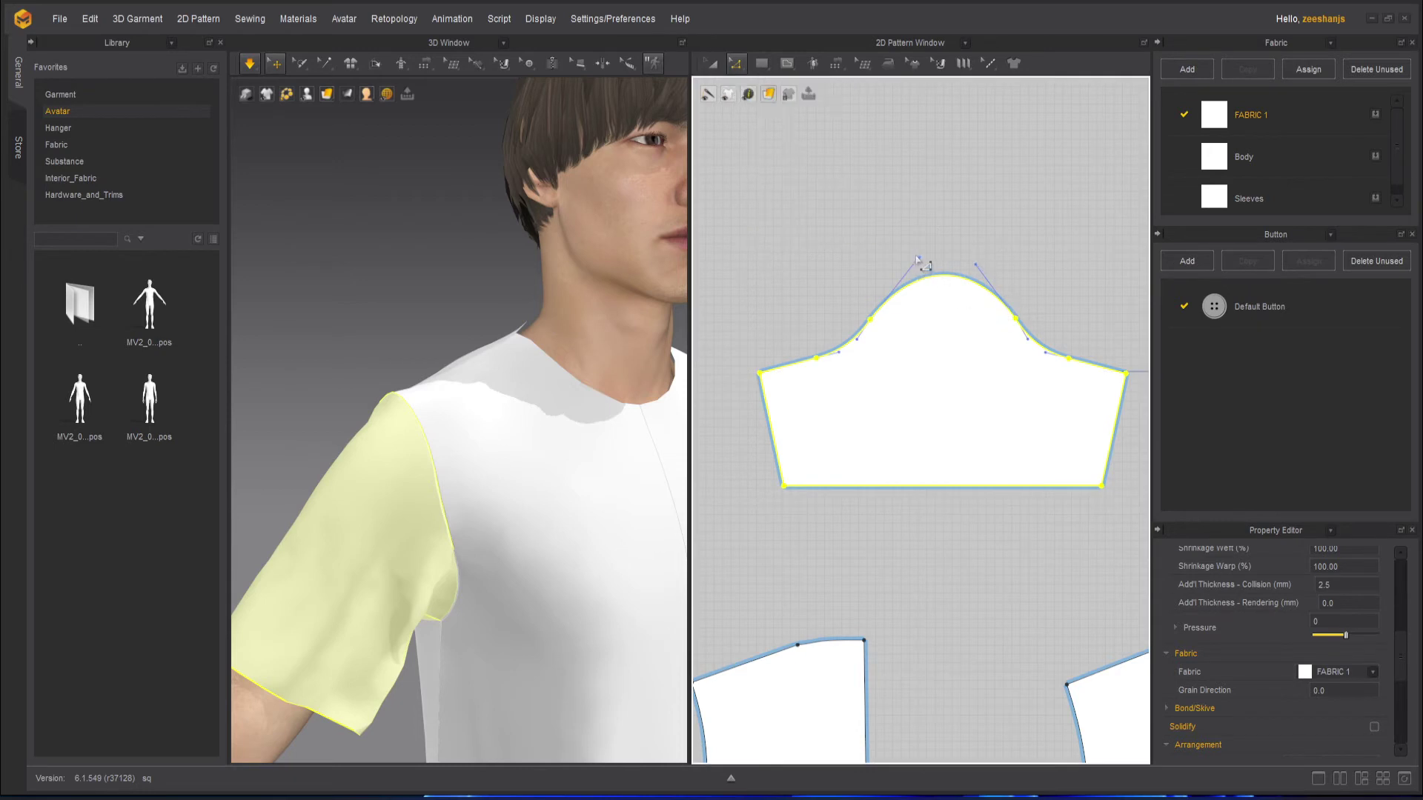
{"action": "left_click_drag", "start_coordinate": [919, 258], "coordinate": [967, 280]}
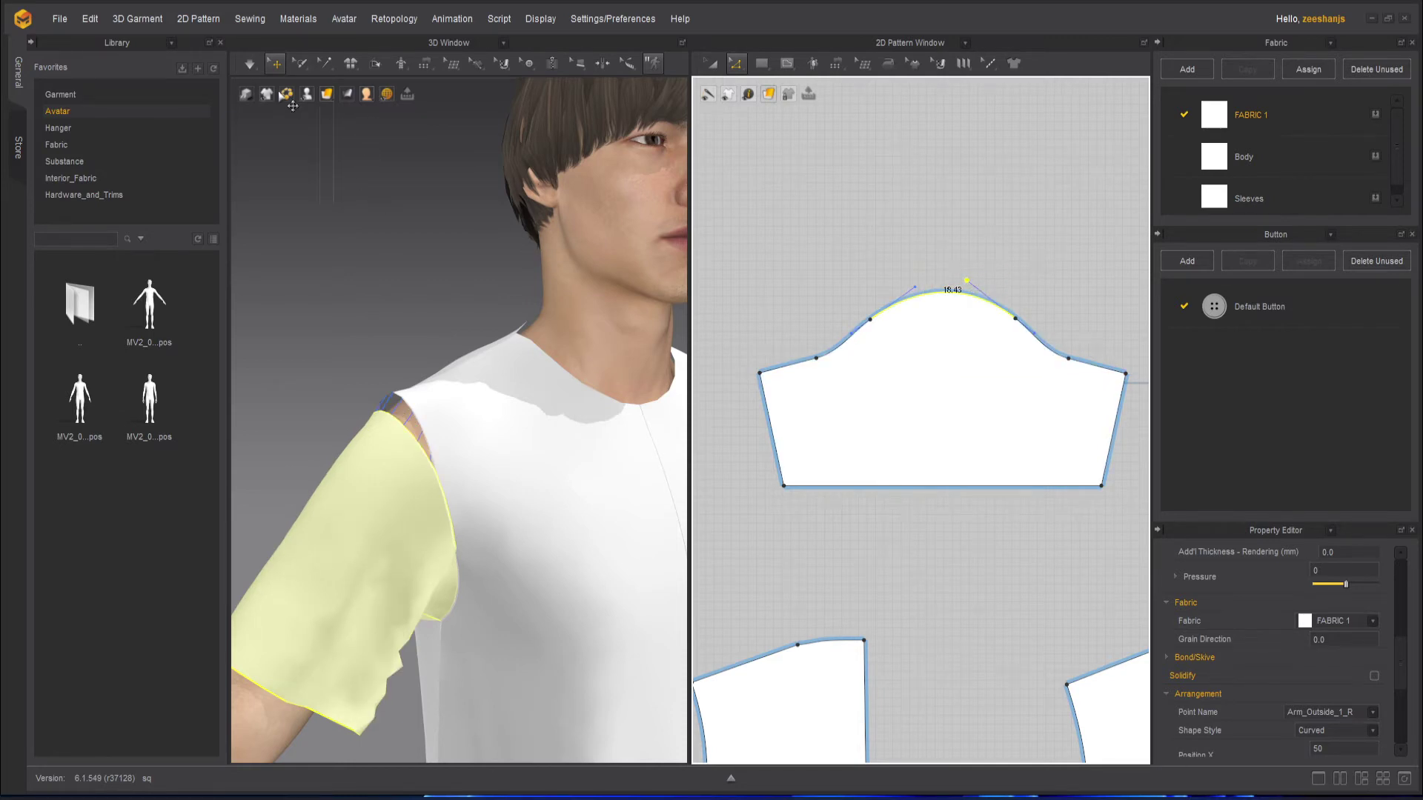
Step: Simulate the shirt in Normal mode and pull the sleeve's hem down along the arm so it settles
{"action": "left_click", "coordinate": [252, 65]}
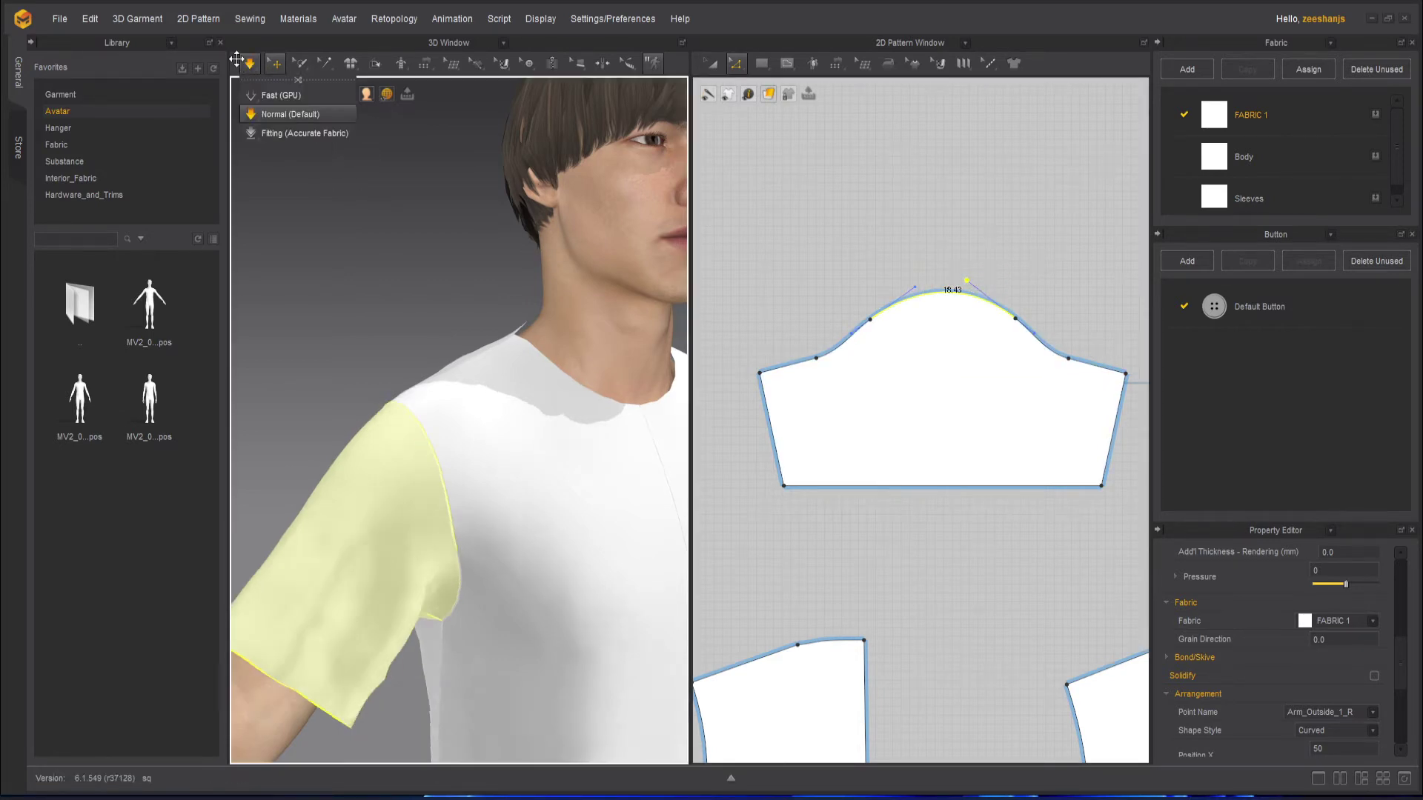
{"action": "left_click", "coordinate": [378, 288]}
{"action": "key", "text": "space"}
{"action": "right_click_drag", "start_coordinate": [443, 313], "coordinate": [404, 321]}
{"action": "scroll", "coordinate": [405, 322], "scroll_direction": "down", "scroll_amount": 3}
{"action": "right_click_drag", "start_coordinate": [476, 458], "coordinate": [461, 598]}
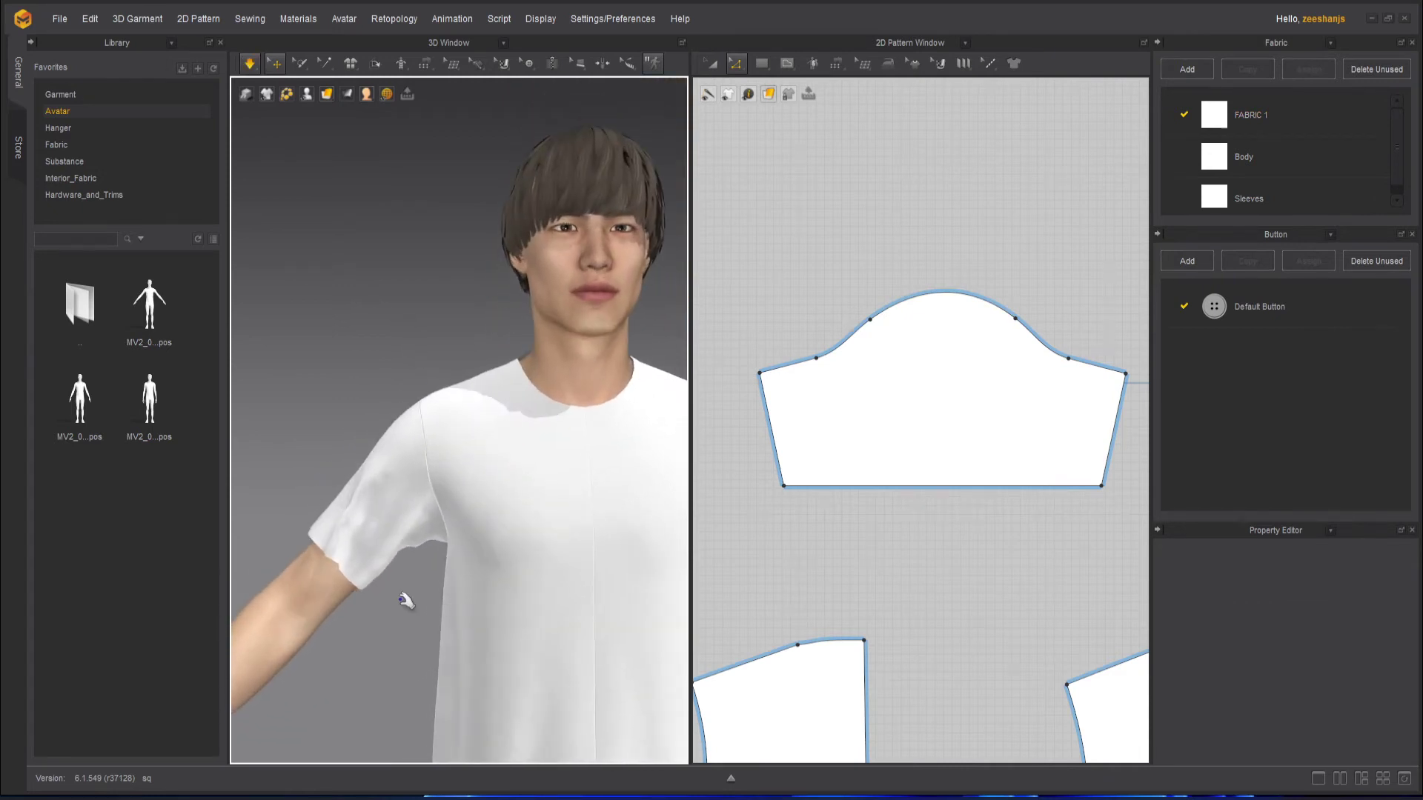
{"action": "left_click_drag", "start_coordinate": [370, 573], "coordinate": [373, 660]}
{"action": "left_click", "coordinate": [402, 638]}
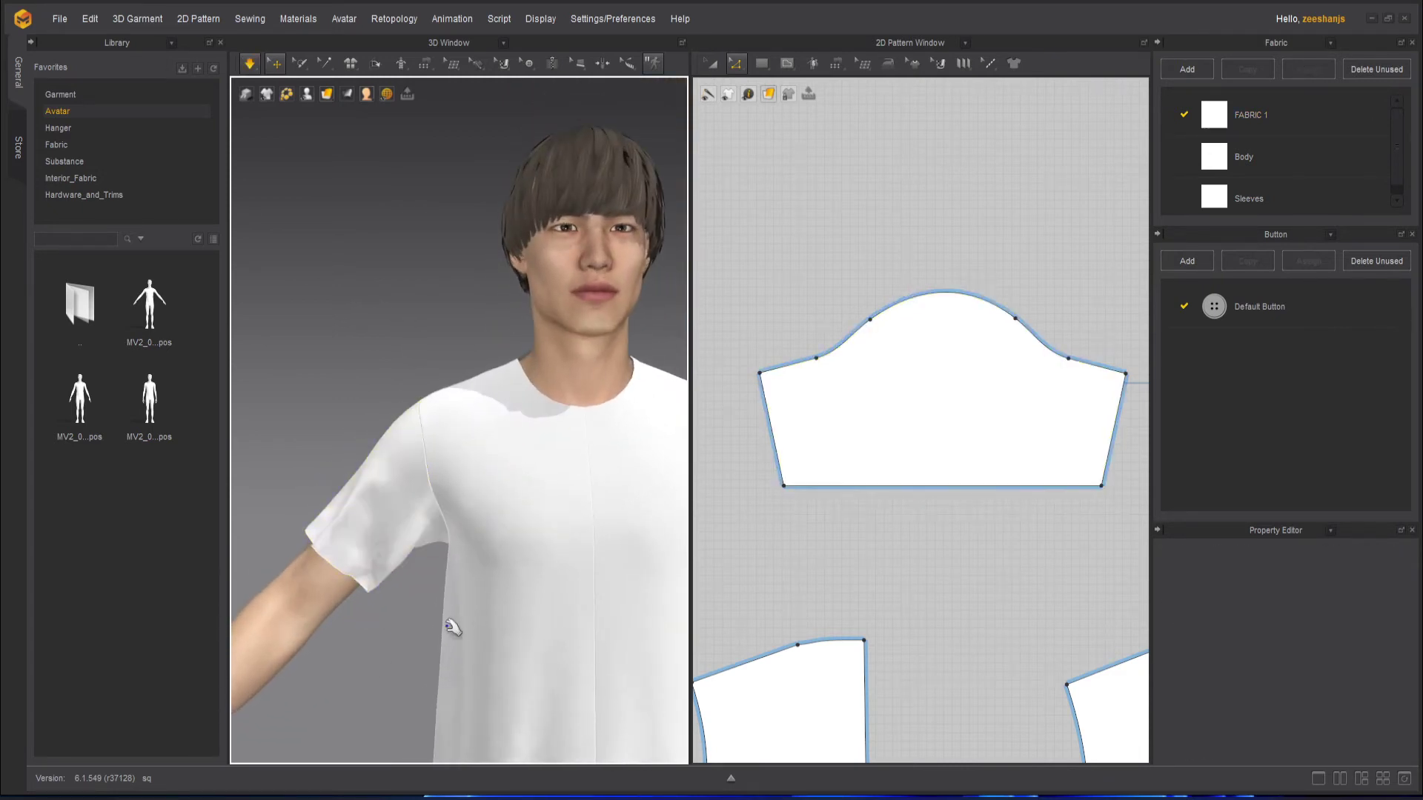
Step: Lengthen the sleeve by moving its bottom hem edge straight down on the pattern, and simulate the shirt
{"action": "scroll", "coordinate": [754, 522], "scroll_direction": "down", "scroll_amount": 2}
{"action": "scroll", "coordinate": [757, 540], "scroll_direction": "down", "scroll_amount": 1}
{"action": "scroll", "coordinate": [759, 543], "scroll_direction": "up", "scroll_amount": 1}
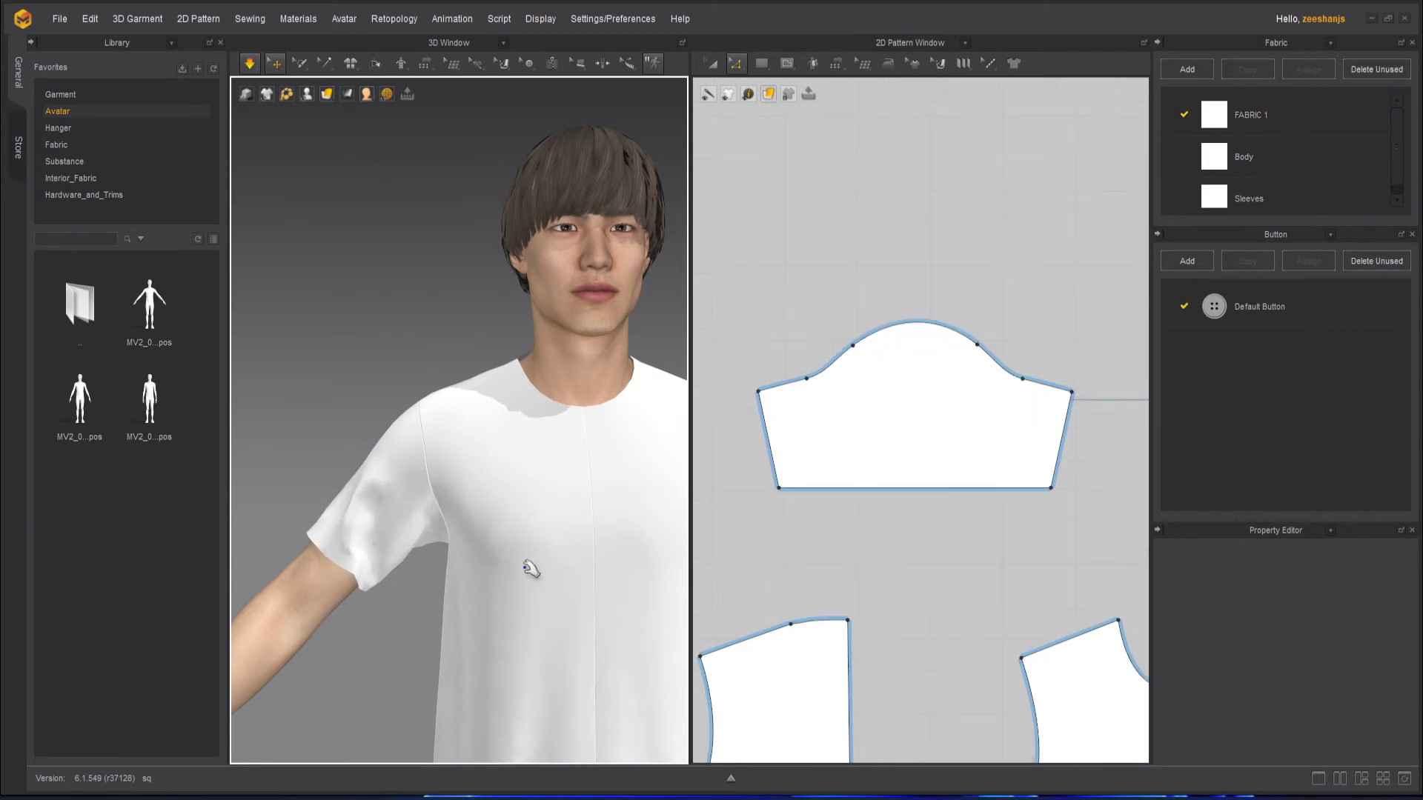
{"action": "right_click_drag", "start_coordinate": [531, 569], "coordinate": [437, 630]}
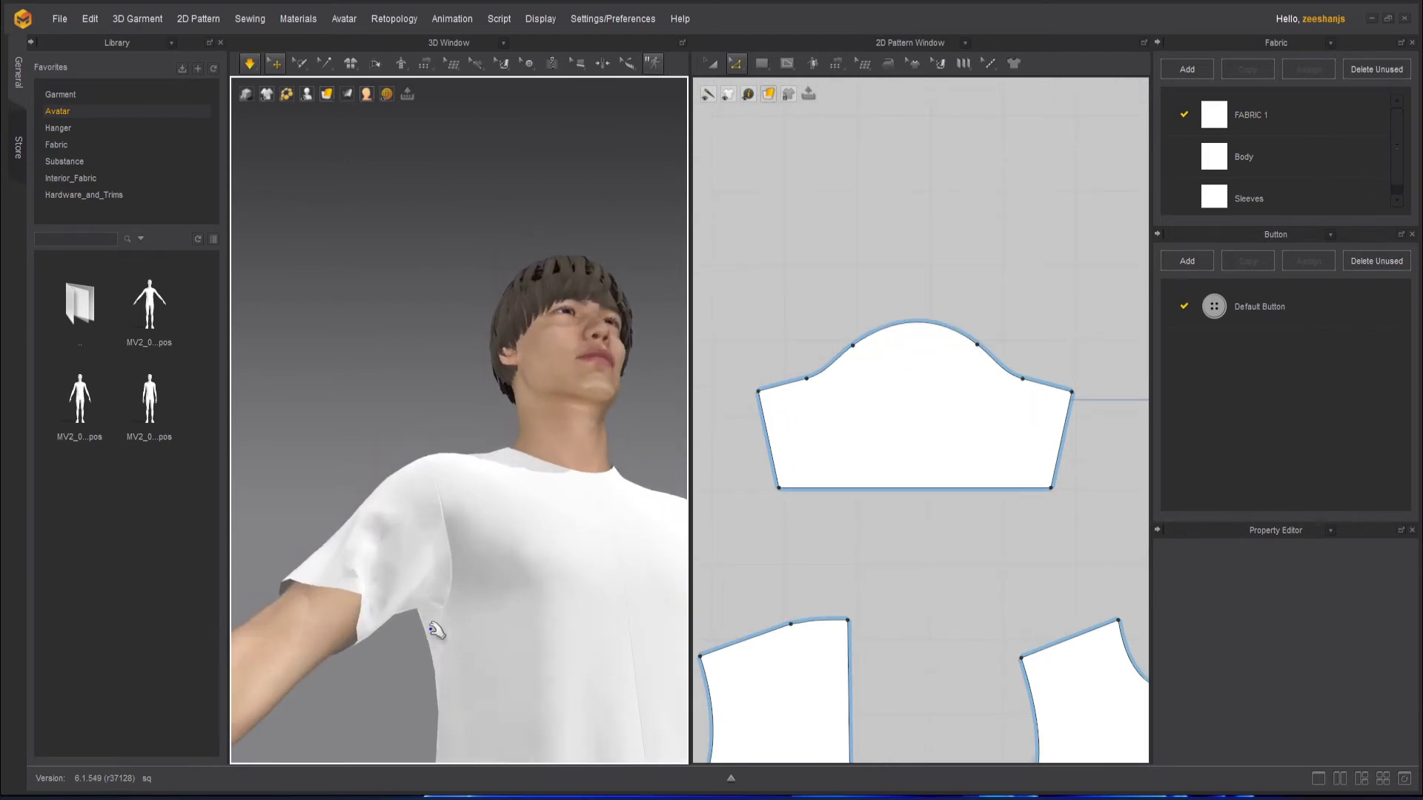
{"action": "left_click", "coordinate": [443, 604]}
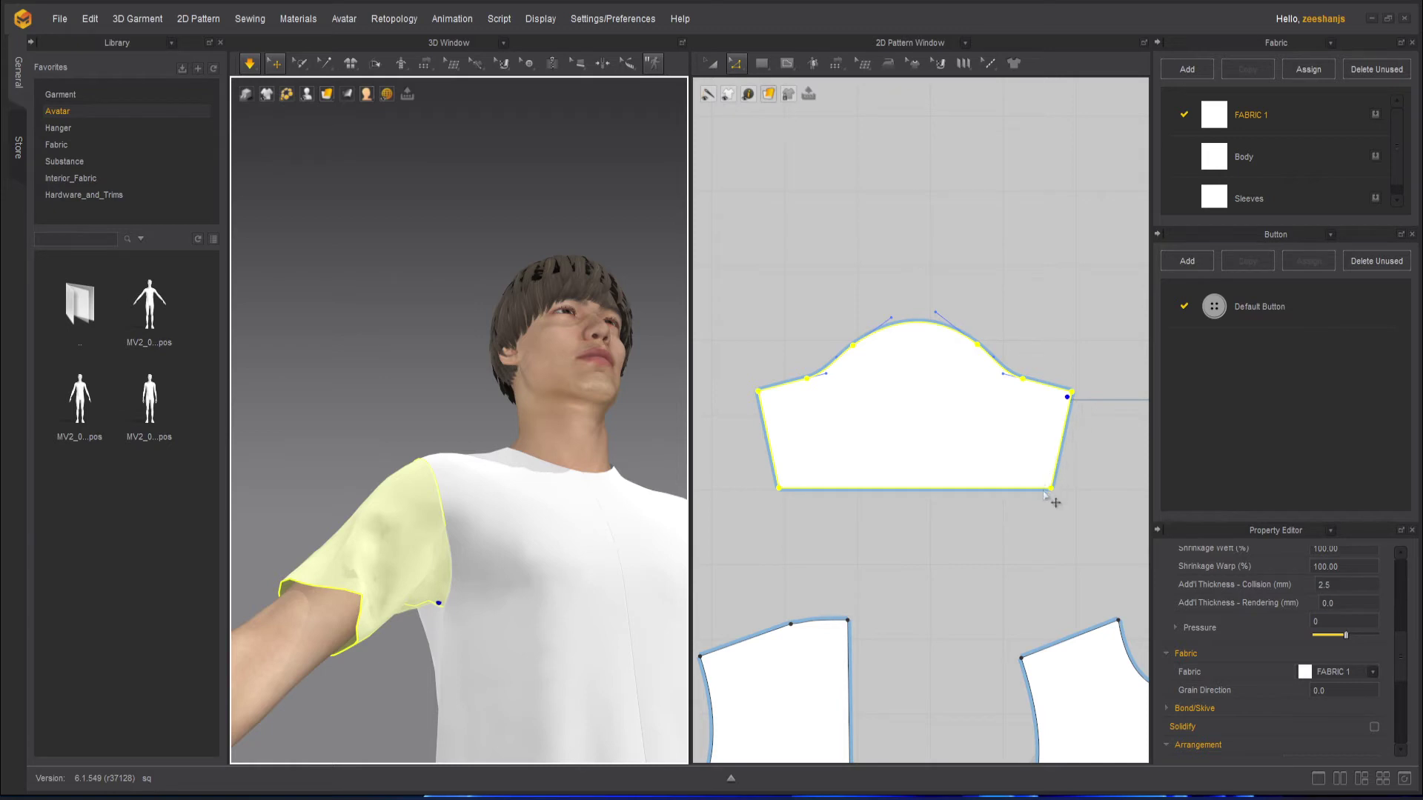
{"action": "left_click", "coordinate": [1020, 499]}
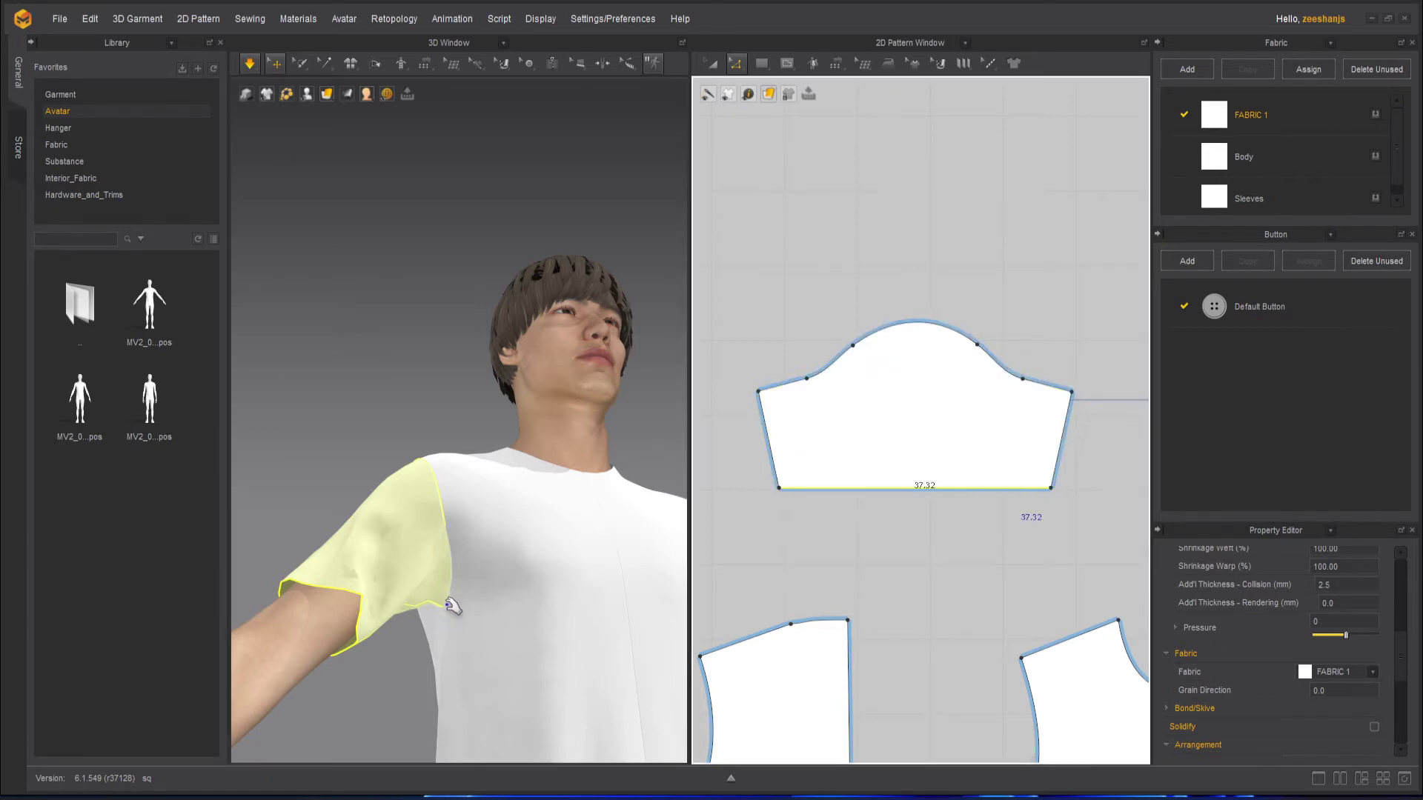
{"action": "right_click_drag", "start_coordinate": [468, 616], "coordinate": [449, 656]}
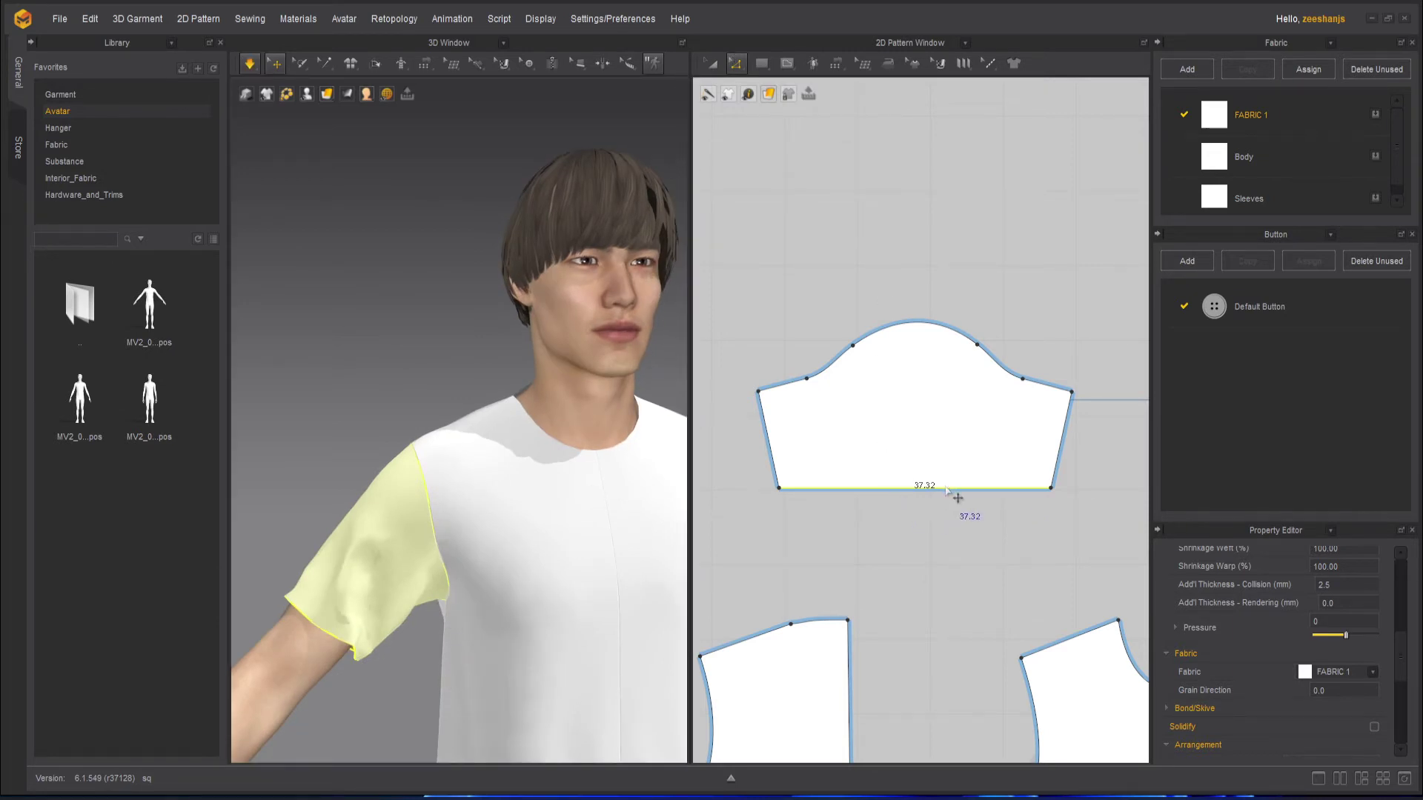
{"action": "left_click_drag", "start_coordinate": [946, 490], "coordinate": [946, 525]}
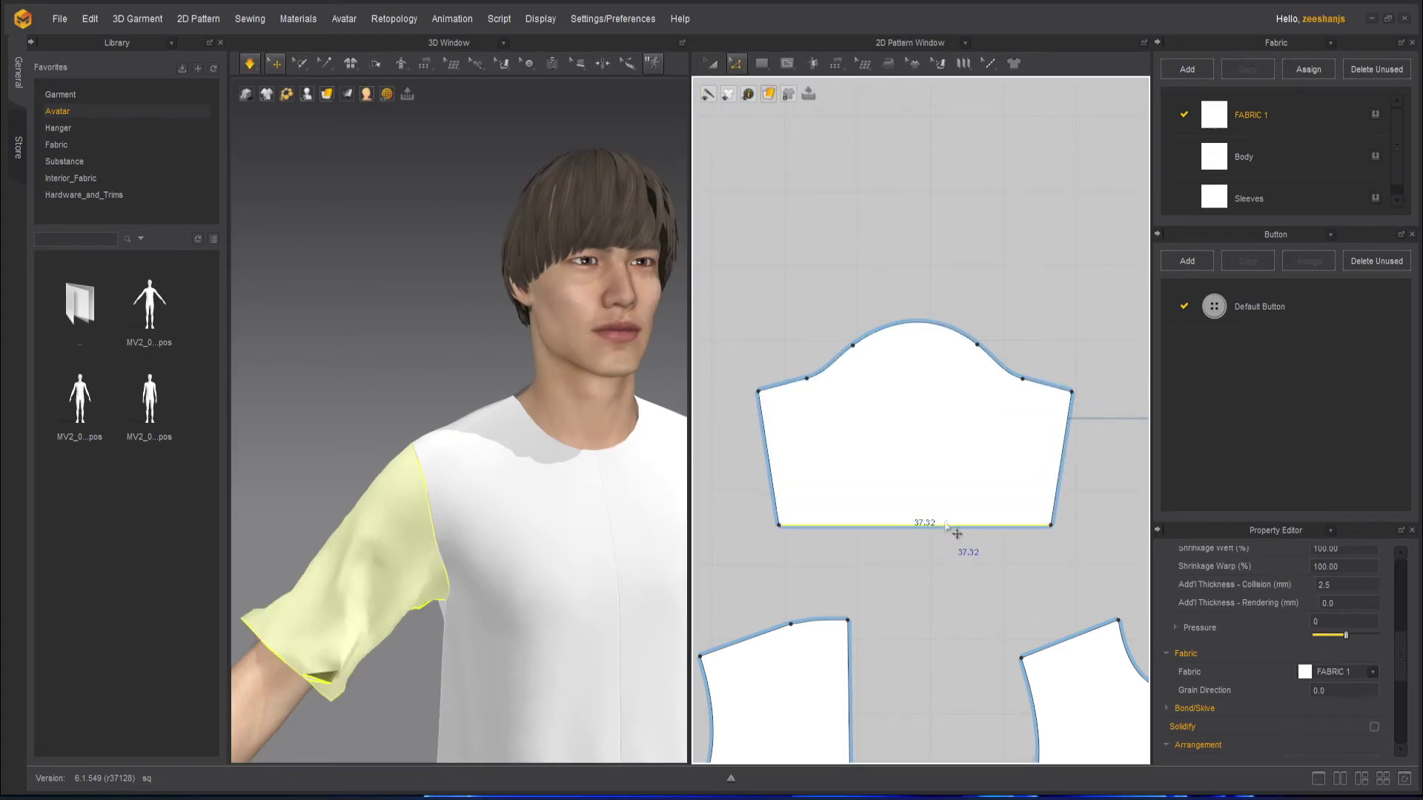
{"action": "key", "text": "space"}
{"action": "left_click", "coordinate": [249, 65]}
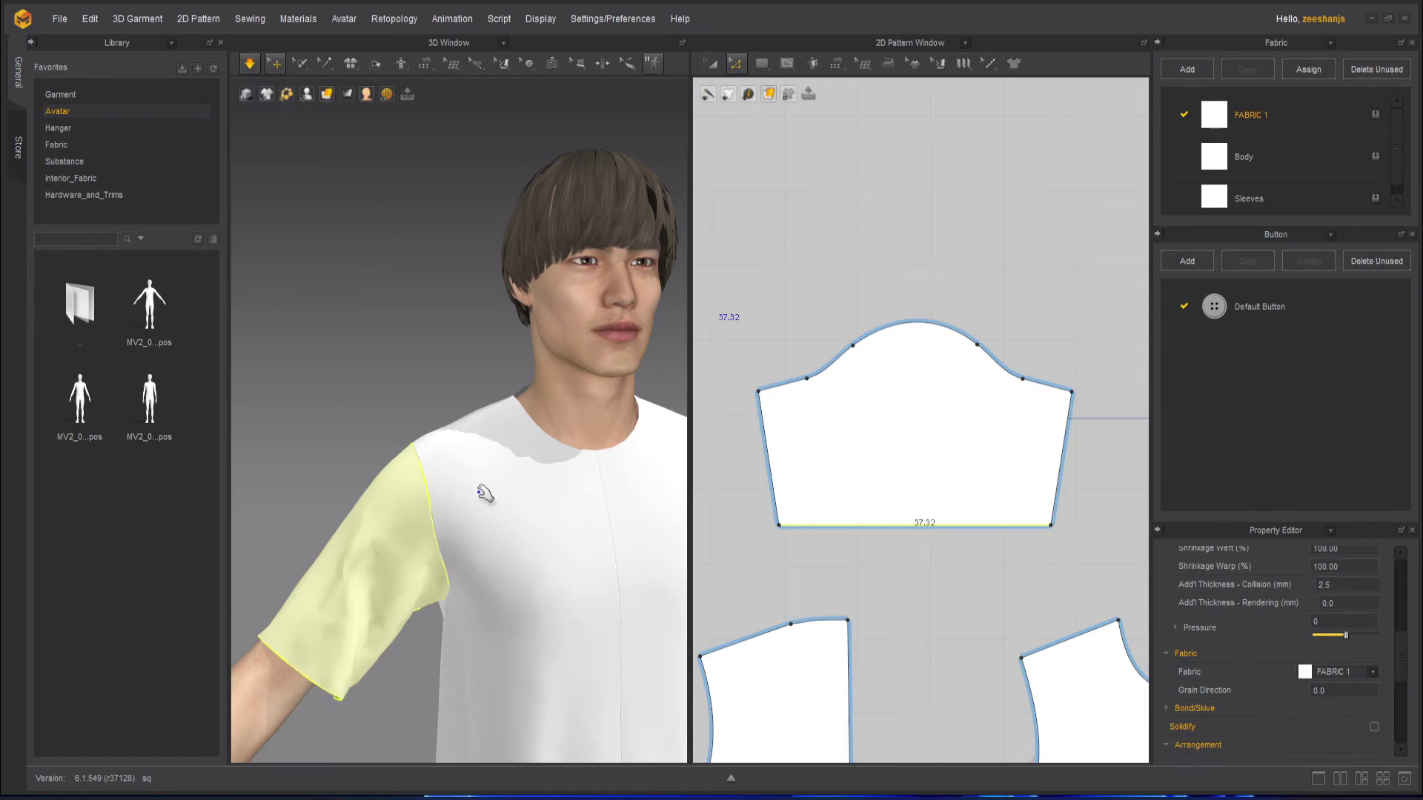
{"action": "mouse_move", "coordinate": [458, 547]}
{"action": "right_mouse_down"}
{"action": "mouse_move", "coordinate": [493, 443]}
{"action": "mouse_move", "coordinate": [434, 557]}
{"action": "right_mouse_up"}
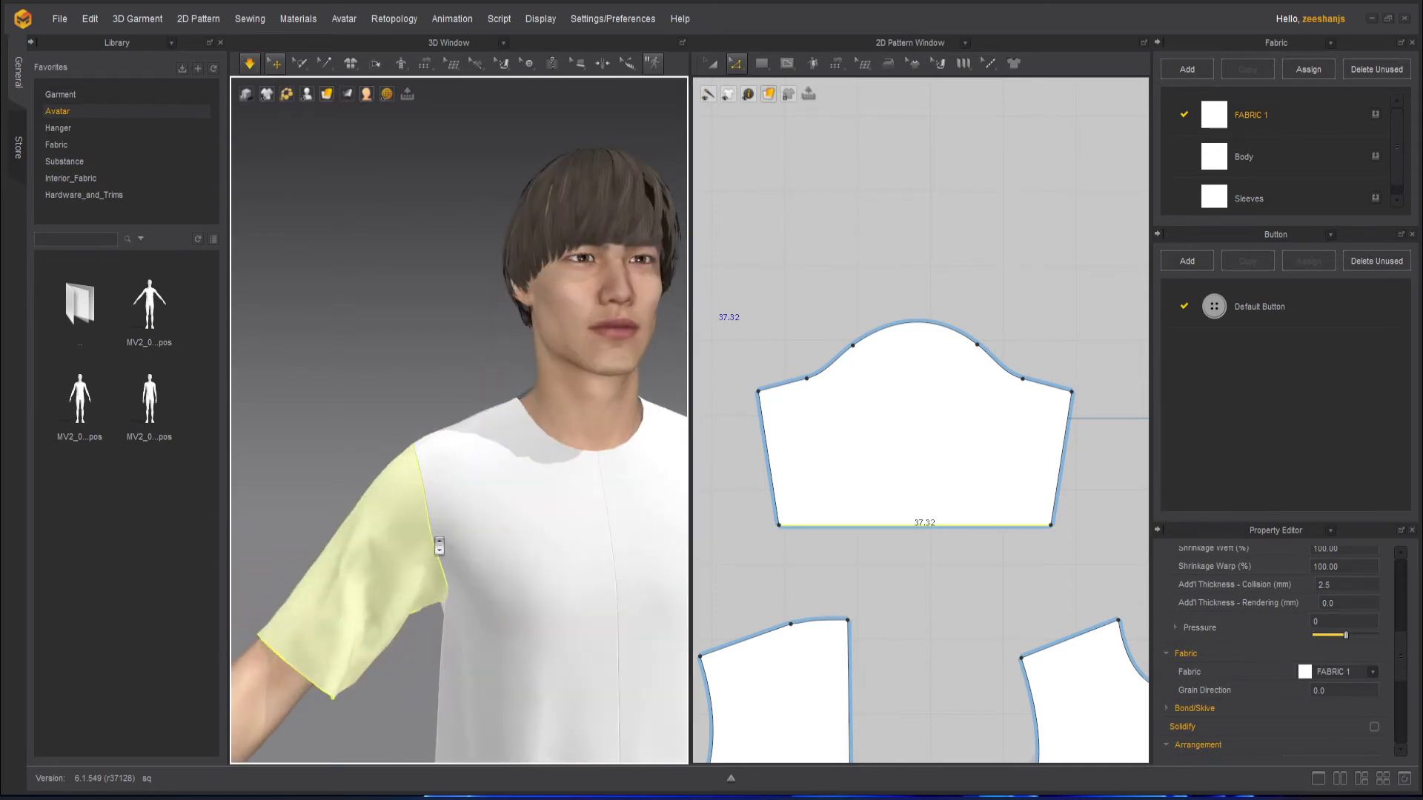
{"action": "scroll", "coordinate": [439, 546], "scroll_direction": "down", "scroll_amount": 5}
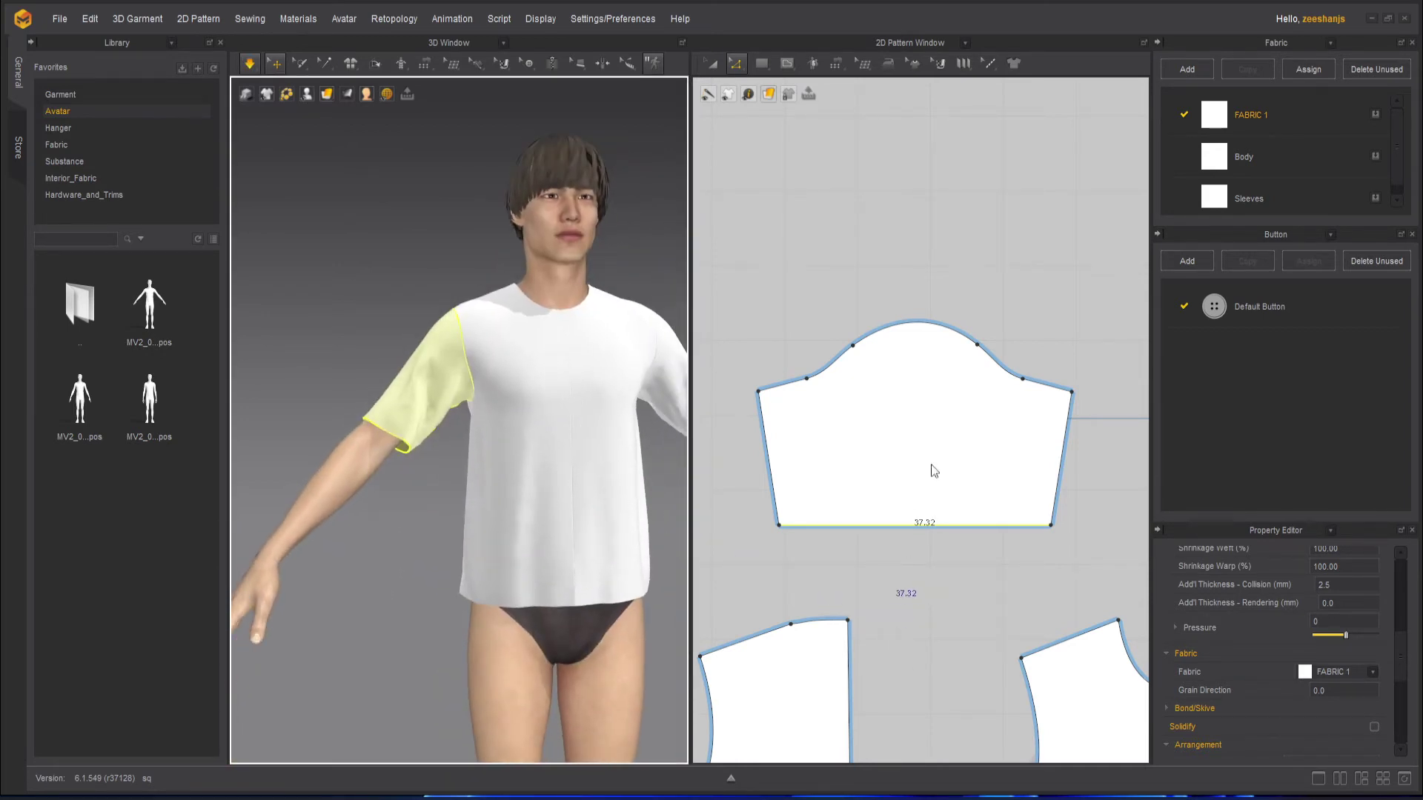
Step: Lower the underarm points of the back and front body patterns together to deepen the armholes, and simulate the shirt
{"action": "right_click_drag", "start_coordinate": [934, 471], "coordinate": [1031, 180]}
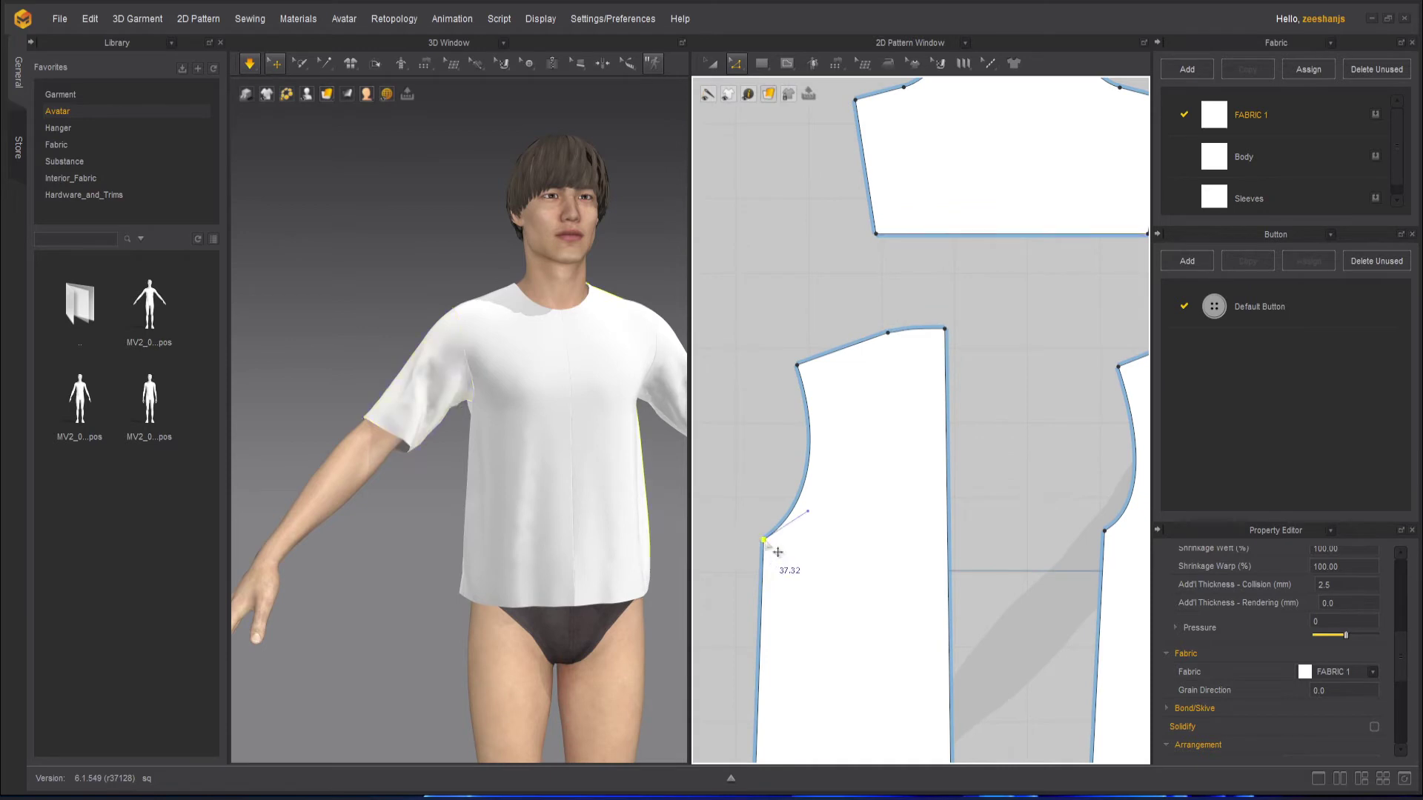
{"action": "left_click", "coordinate": [764, 540]}
{"action": "right_click_drag", "start_coordinate": [490, 451], "coordinate": [518, 381]}
{"action": "left_click", "coordinate": [515, 381]}
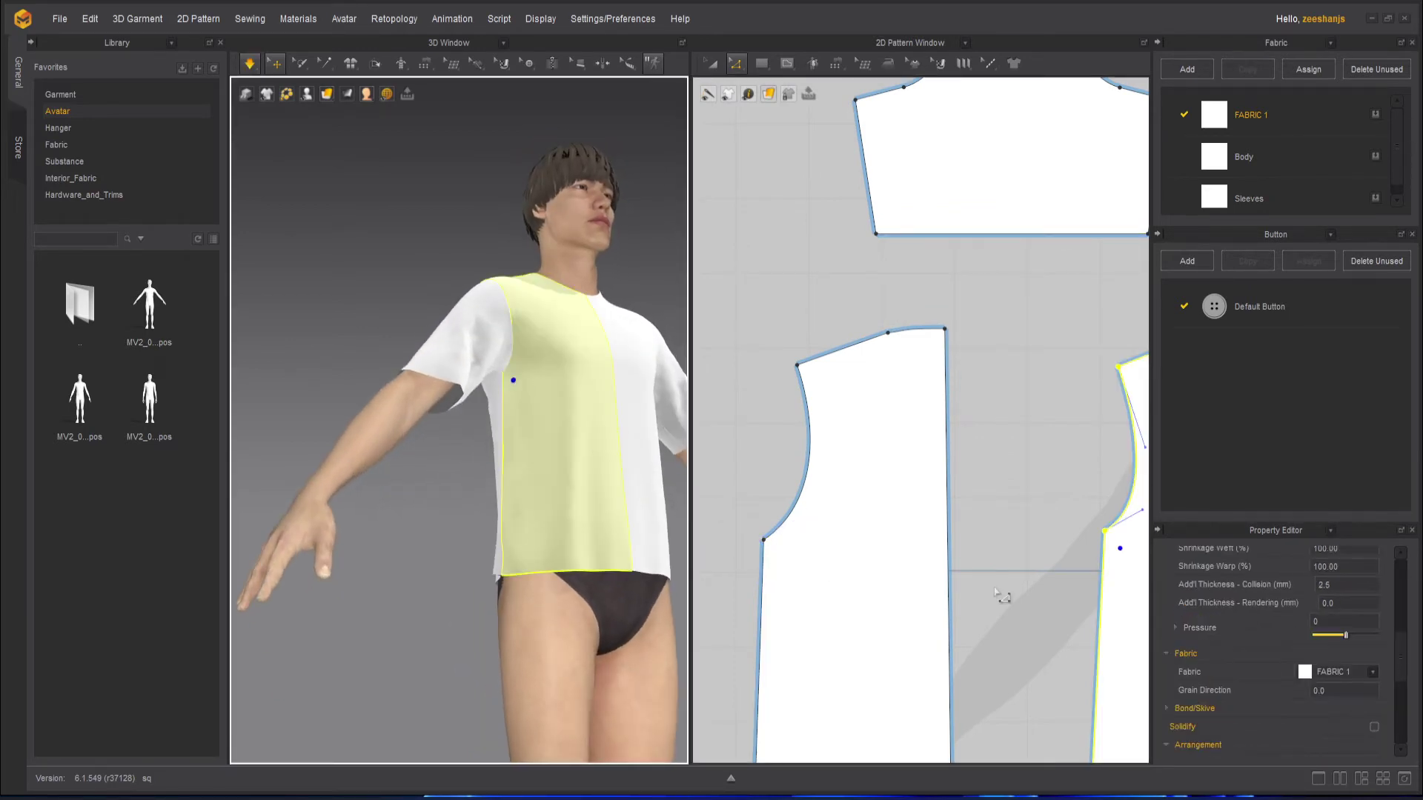
{"action": "left_click", "coordinate": [764, 540]}
{"action": "scroll", "coordinate": [963, 281], "scroll_direction": "down", "scroll_amount": 2}
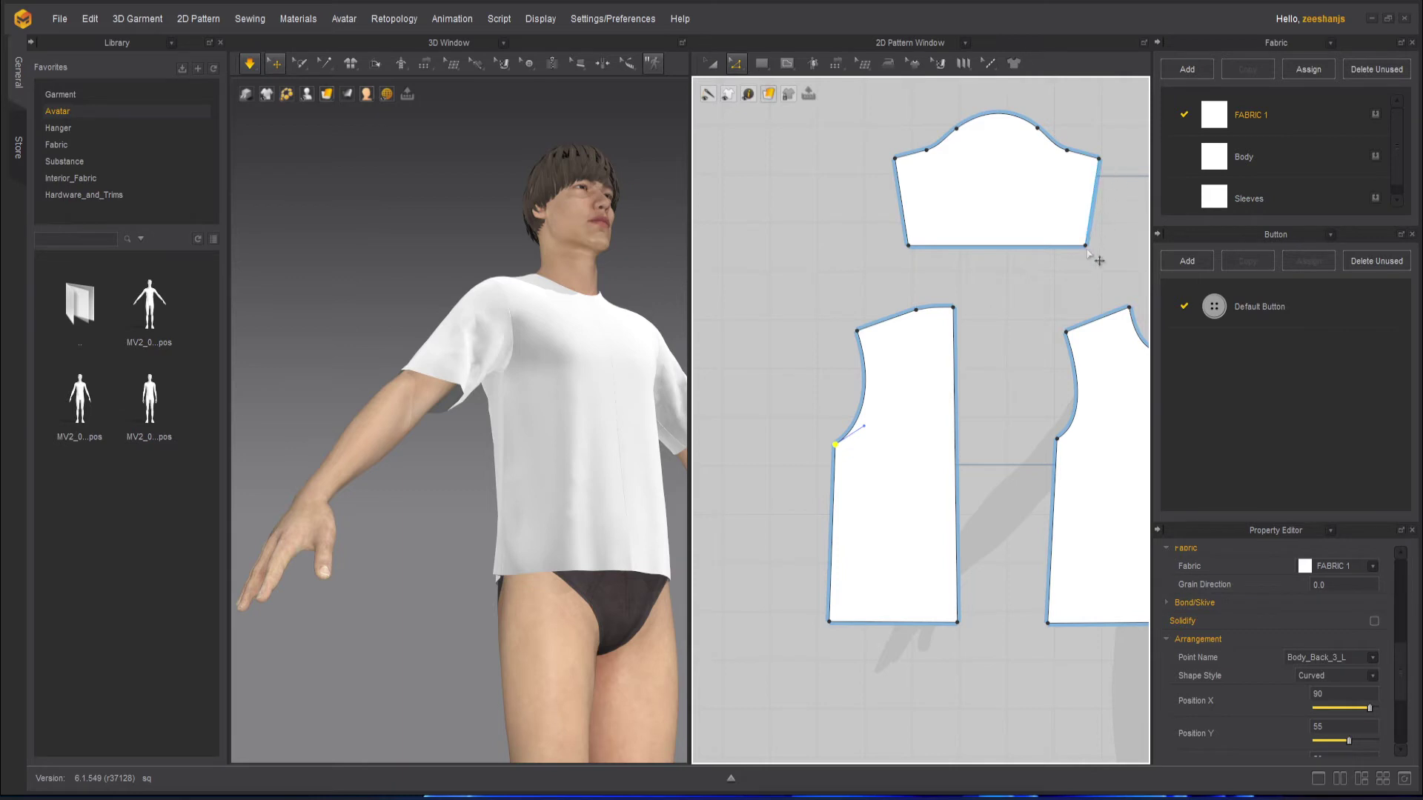
{"action": "left_click", "coordinate": [1058, 441], "text": "shift"}
{"action": "left_click_drag", "start_coordinate": [1069, 465], "coordinate": [1069, 470]}
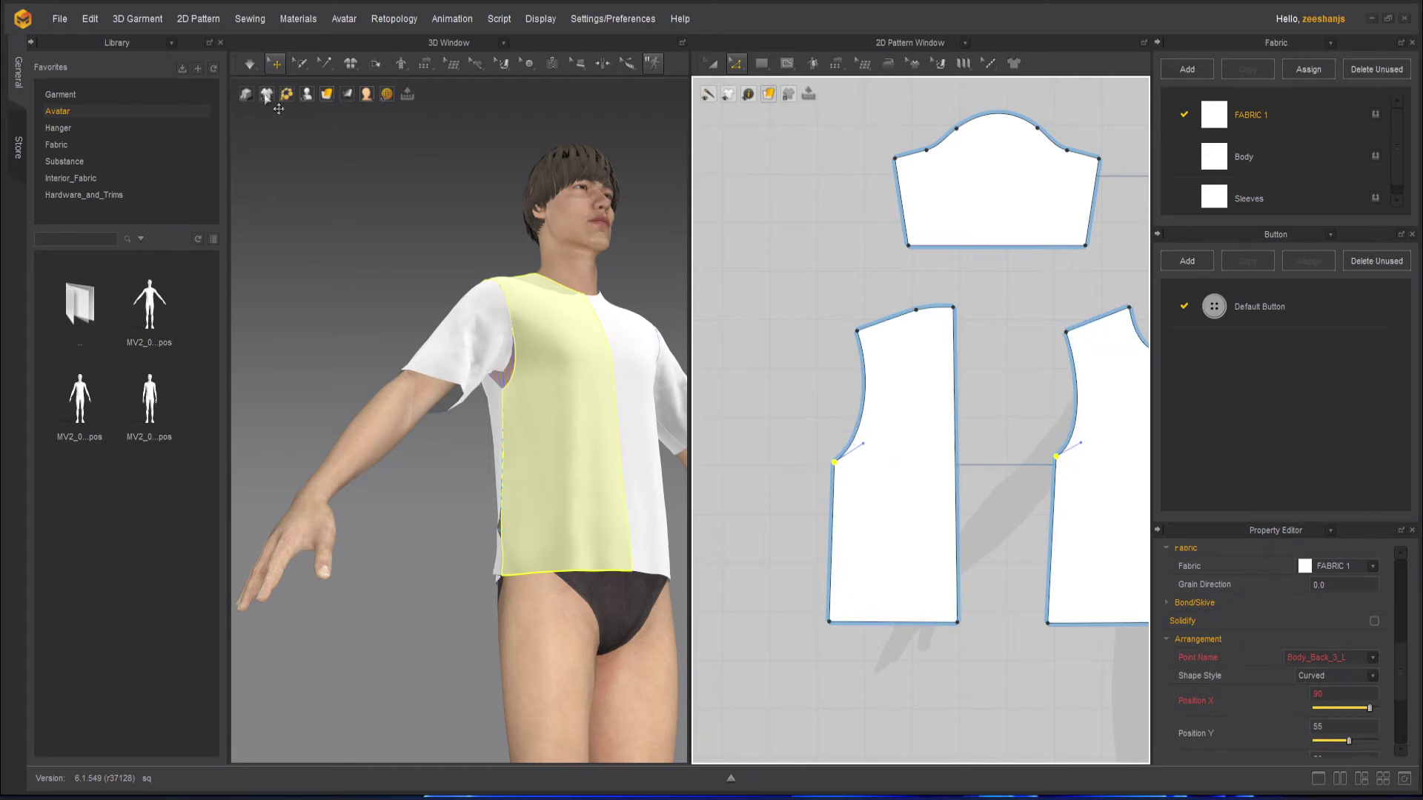
{"action": "left_click", "coordinate": [250, 63]}
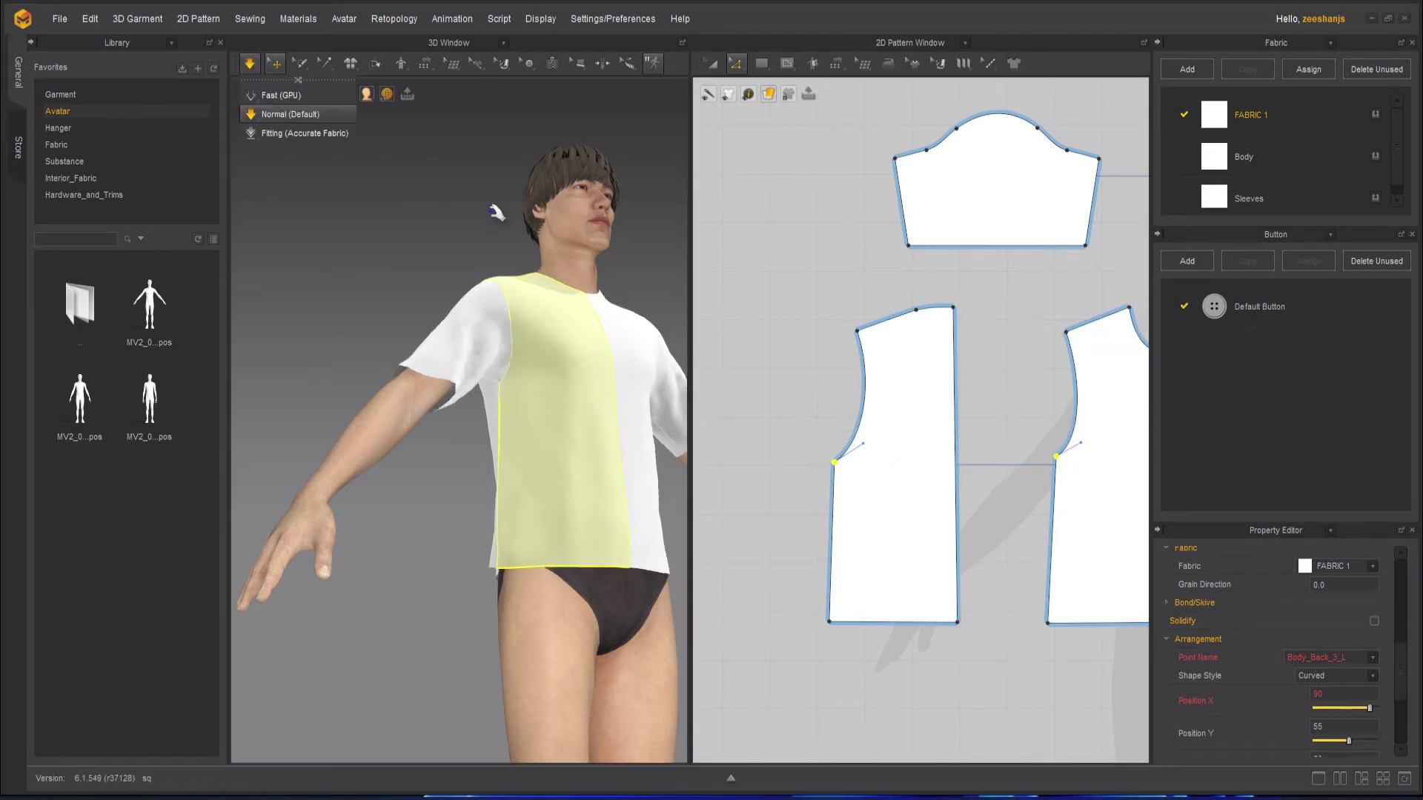
{"action": "right_click_drag", "start_coordinate": [572, 428], "coordinate": [383, 538]}
{"action": "left_click", "coordinate": [450, 463]}
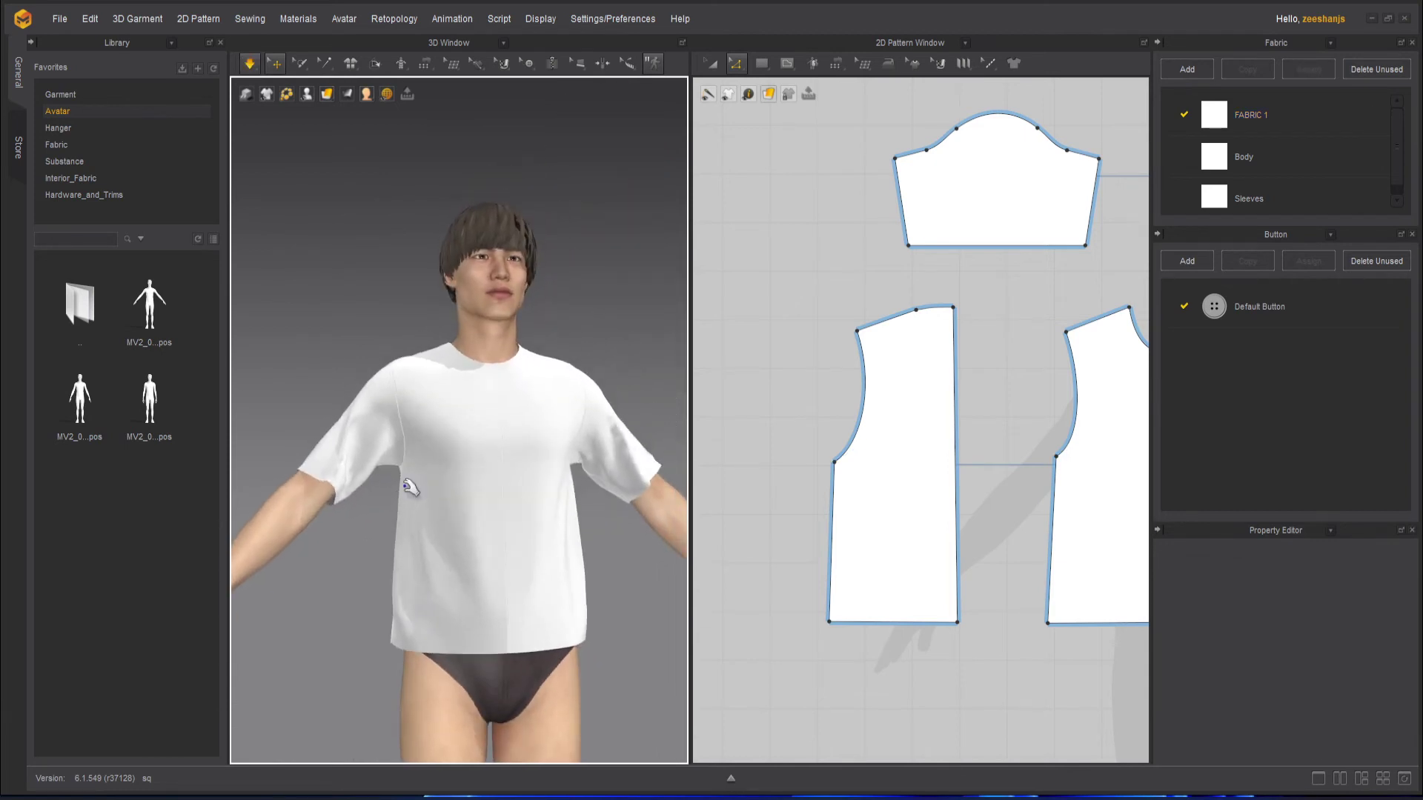
{"action": "scroll", "coordinate": [412, 486], "scroll_direction": "up", "scroll_amount": 3}
{"action": "right_click_drag", "start_coordinate": [413, 486], "coordinate": [504, 482]}
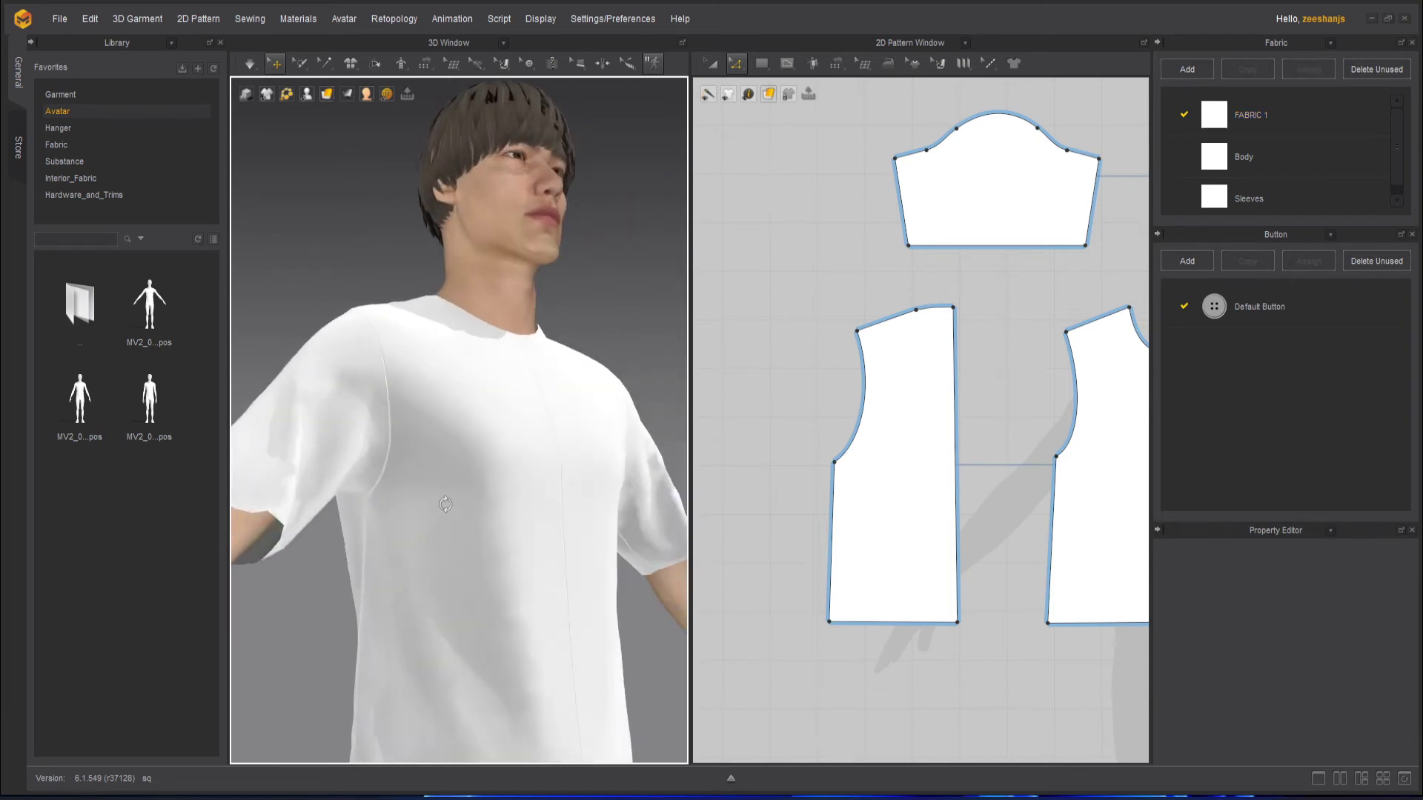
Step: Raise the underarm points of the back and front body patterns slightly together
{"action": "left_click", "coordinate": [836, 463]}
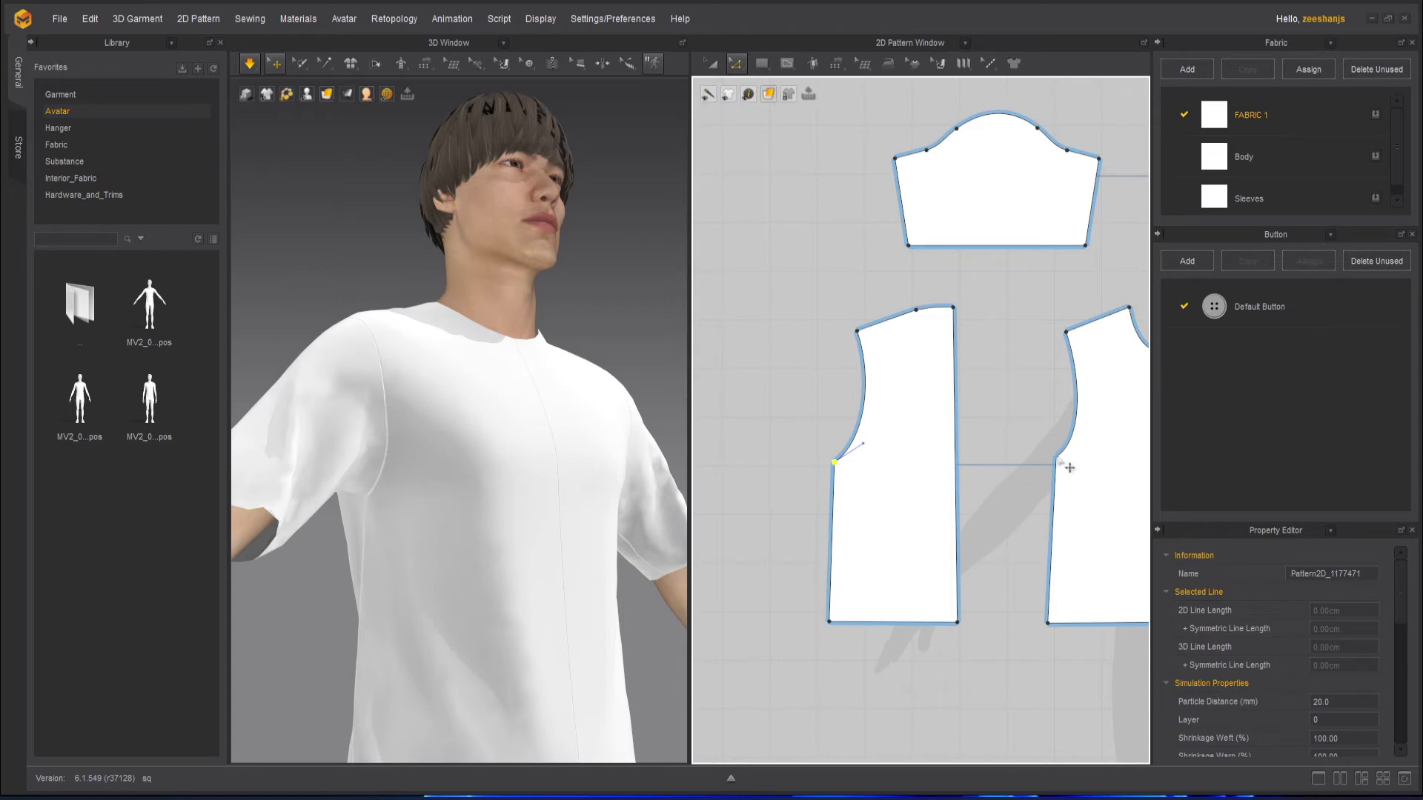
{"action": "left_click", "coordinate": [1069, 473]}
{"action": "left_click_drag", "start_coordinate": [1069, 468], "coordinate": [1065, 452]}
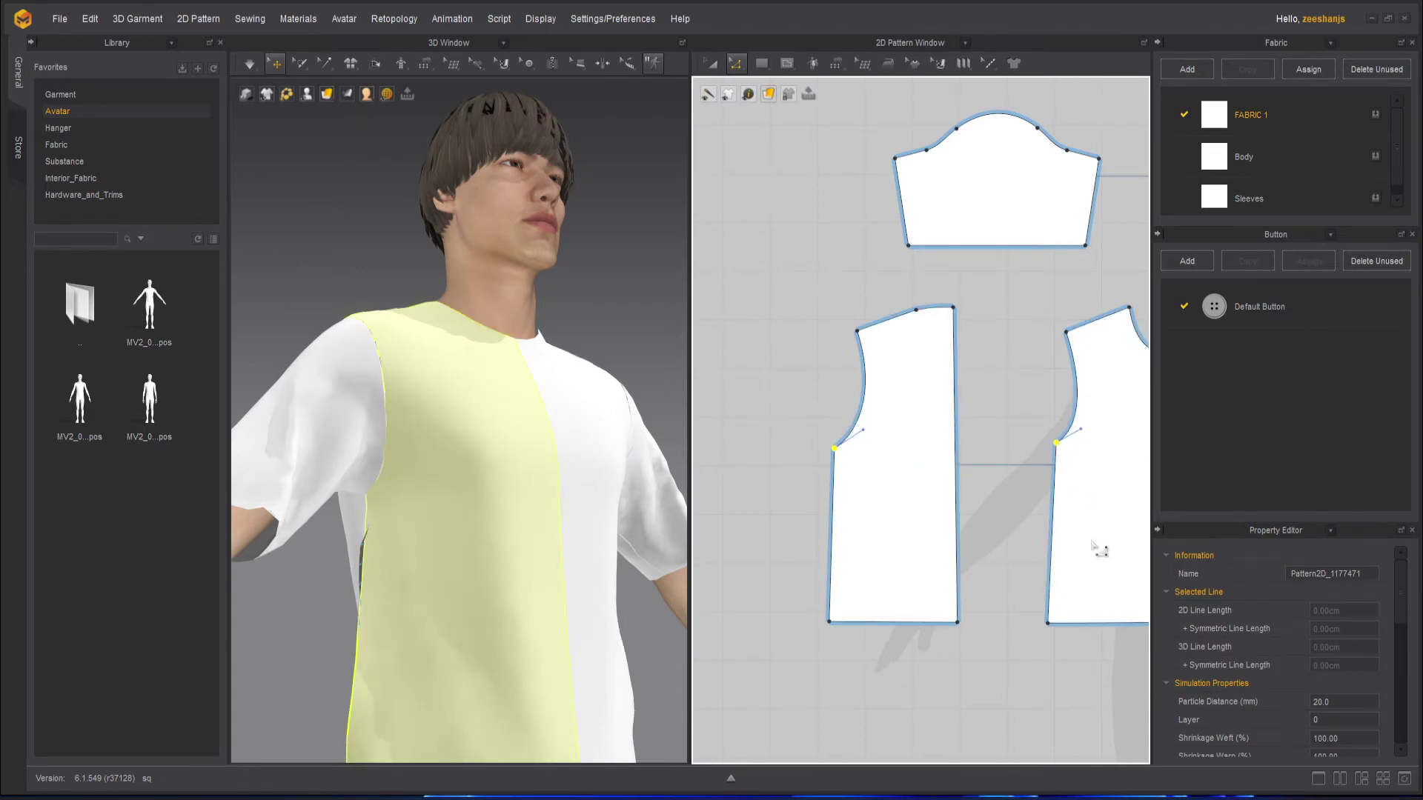
Step: Fine-tune the lower armhole curves of the front and back patterns by adjusting their underarm curve handles
{"action": "left_click", "coordinate": [1008, 399]}
{"action": "left_click", "coordinate": [1055, 444]}
{"action": "left_click_drag", "start_coordinate": [1094, 443], "coordinate": [1093, 439]}
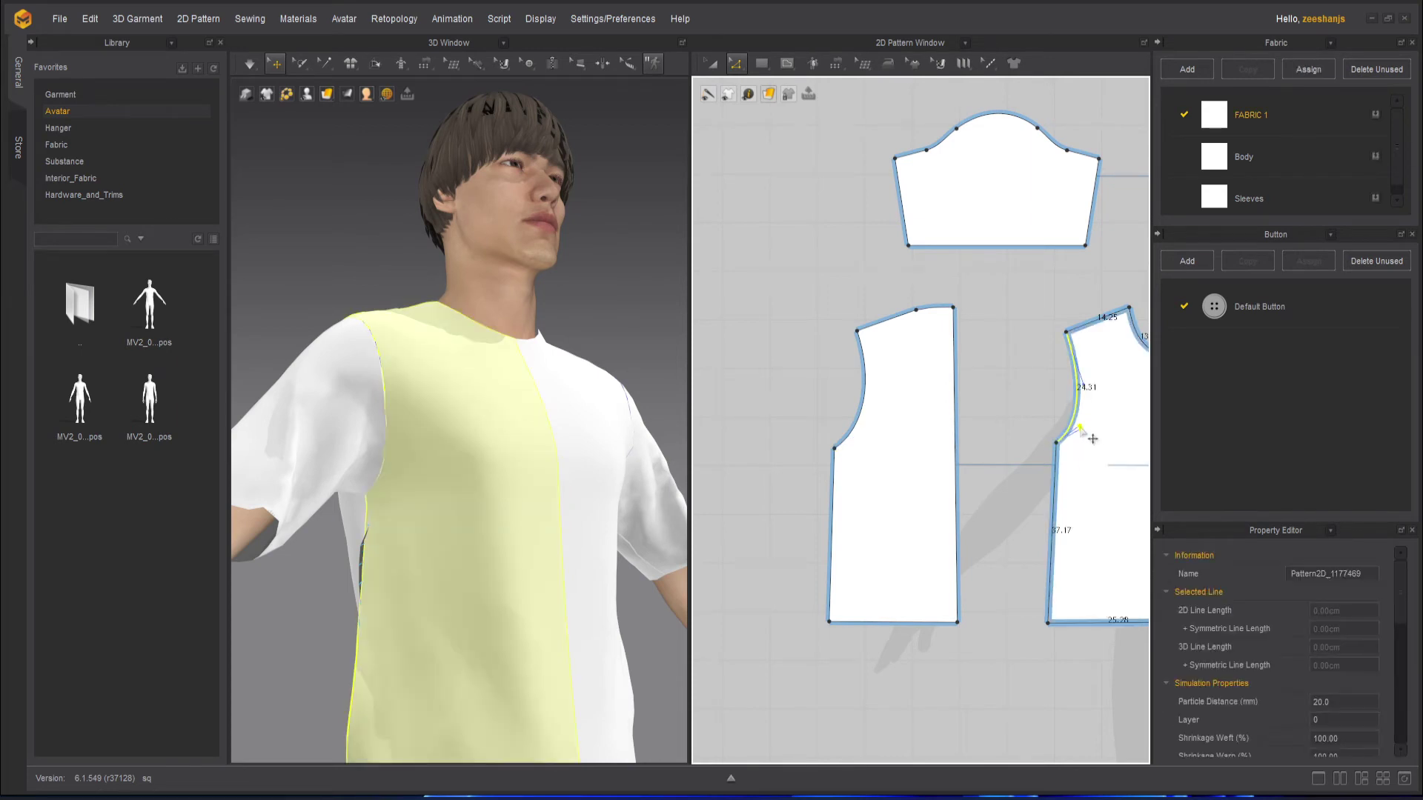
{"action": "left_click", "coordinate": [1021, 394]}
{"action": "left_click", "coordinate": [835, 448]}
{"action": "left_click_drag", "start_coordinate": [864, 431], "coordinate": [862, 428]}
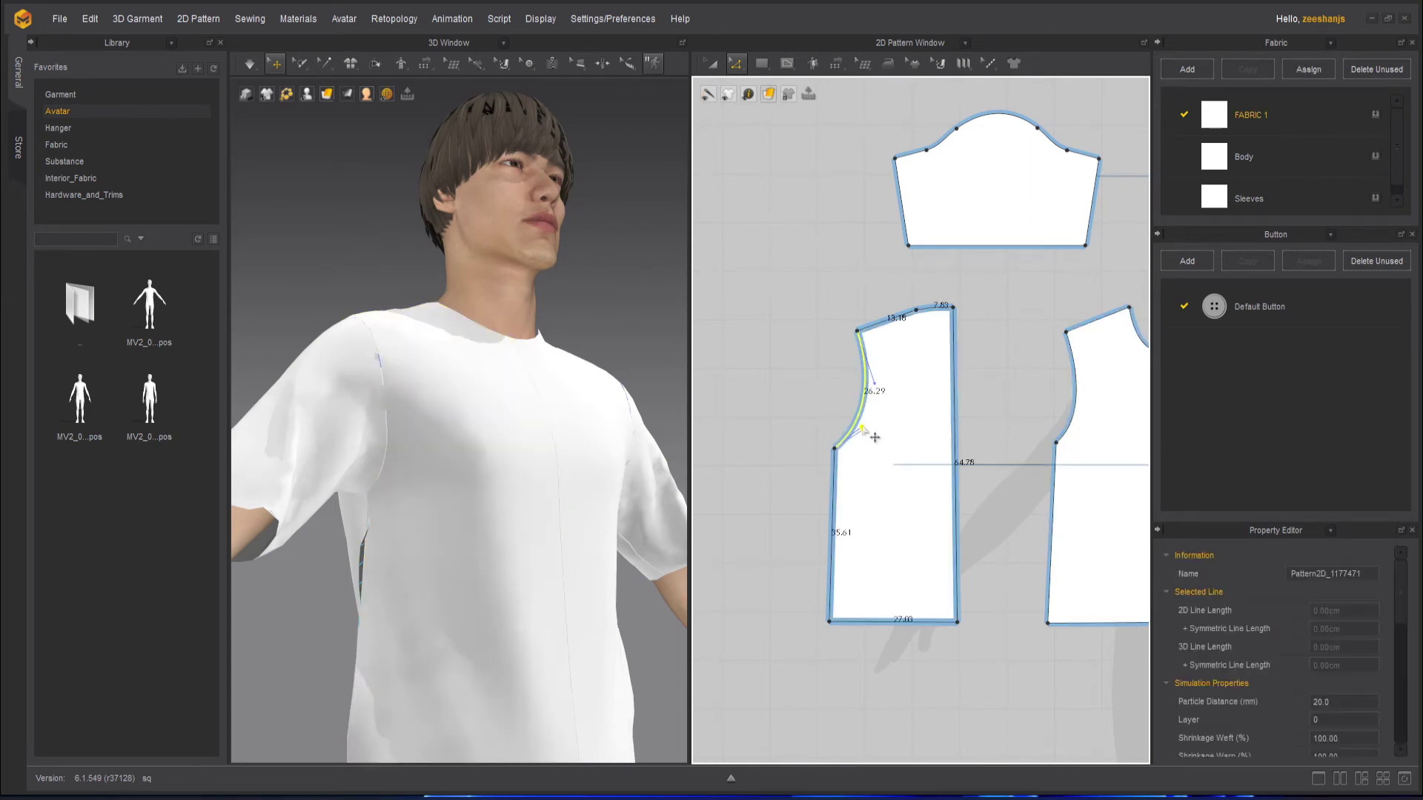
{"action": "left_click", "coordinate": [1016, 407]}
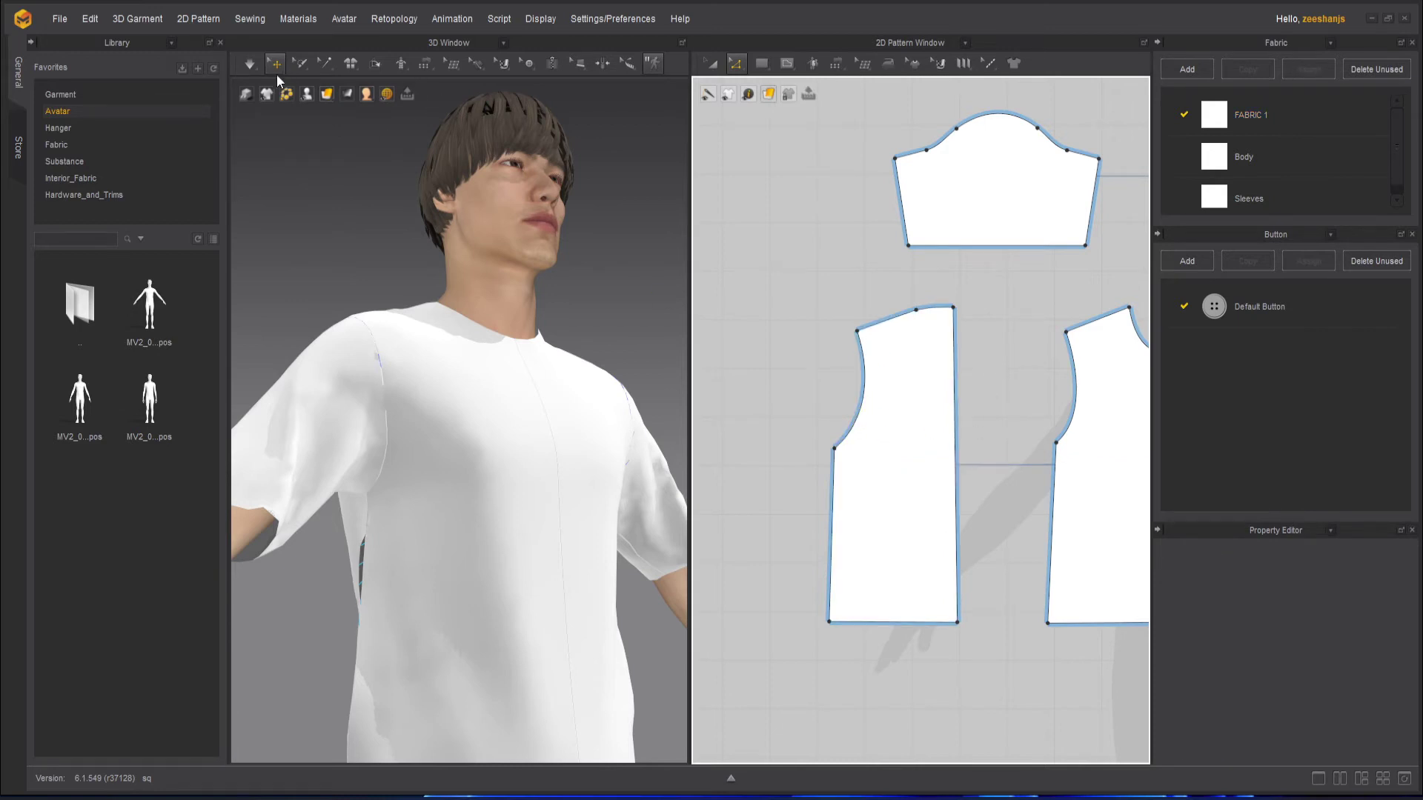
Step: Simulate the shirt in Normal mode with the reshaped armholes and check its fit on the whole avatar
{"action": "left_click", "coordinate": [253, 66]}
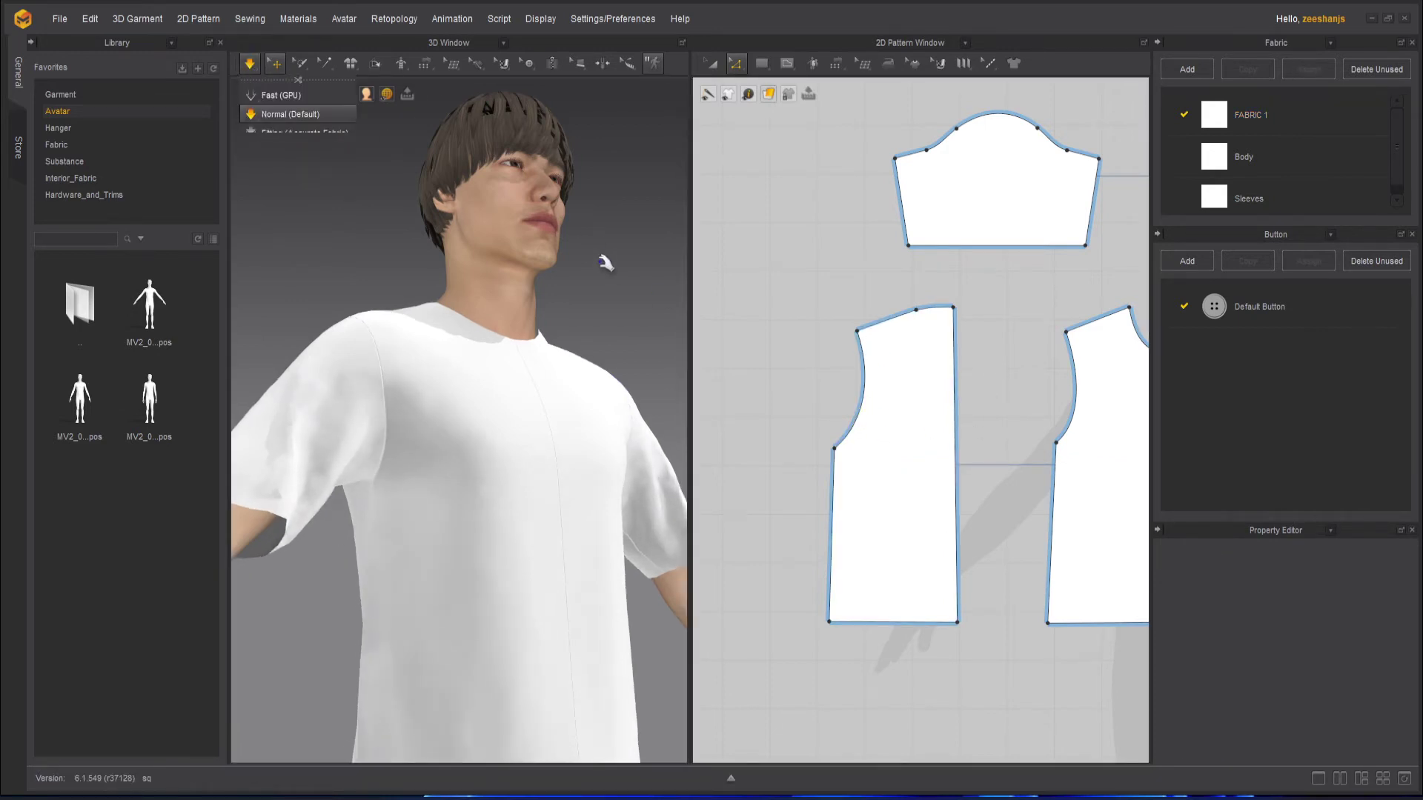
{"action": "scroll", "coordinate": [570, 359], "scroll_direction": "down", "scroll_amount": 4}
{"action": "right_click_drag", "start_coordinate": [570, 381], "coordinate": [451, 484]}
{"action": "scroll", "coordinate": [471, 458], "scroll_direction": "down", "scroll_amount": 5}
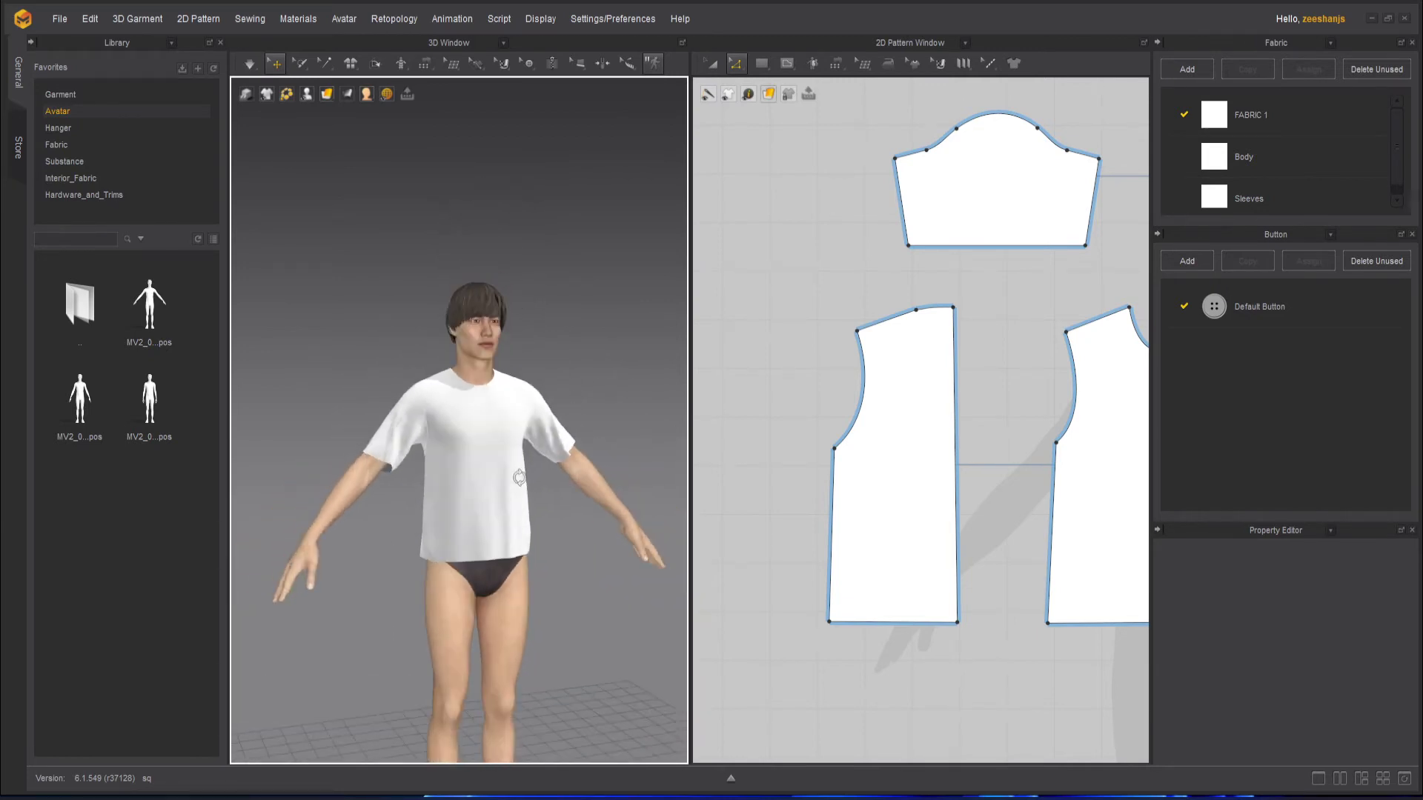
{"action": "scroll", "coordinate": [482, 454], "scroll_direction": "up", "scroll_amount": 3}
Step: Shorten the sleeve by moving its bottom hem edge up slightly, and simulate the shirt
{"action": "left_click", "coordinate": [1001, 248]}
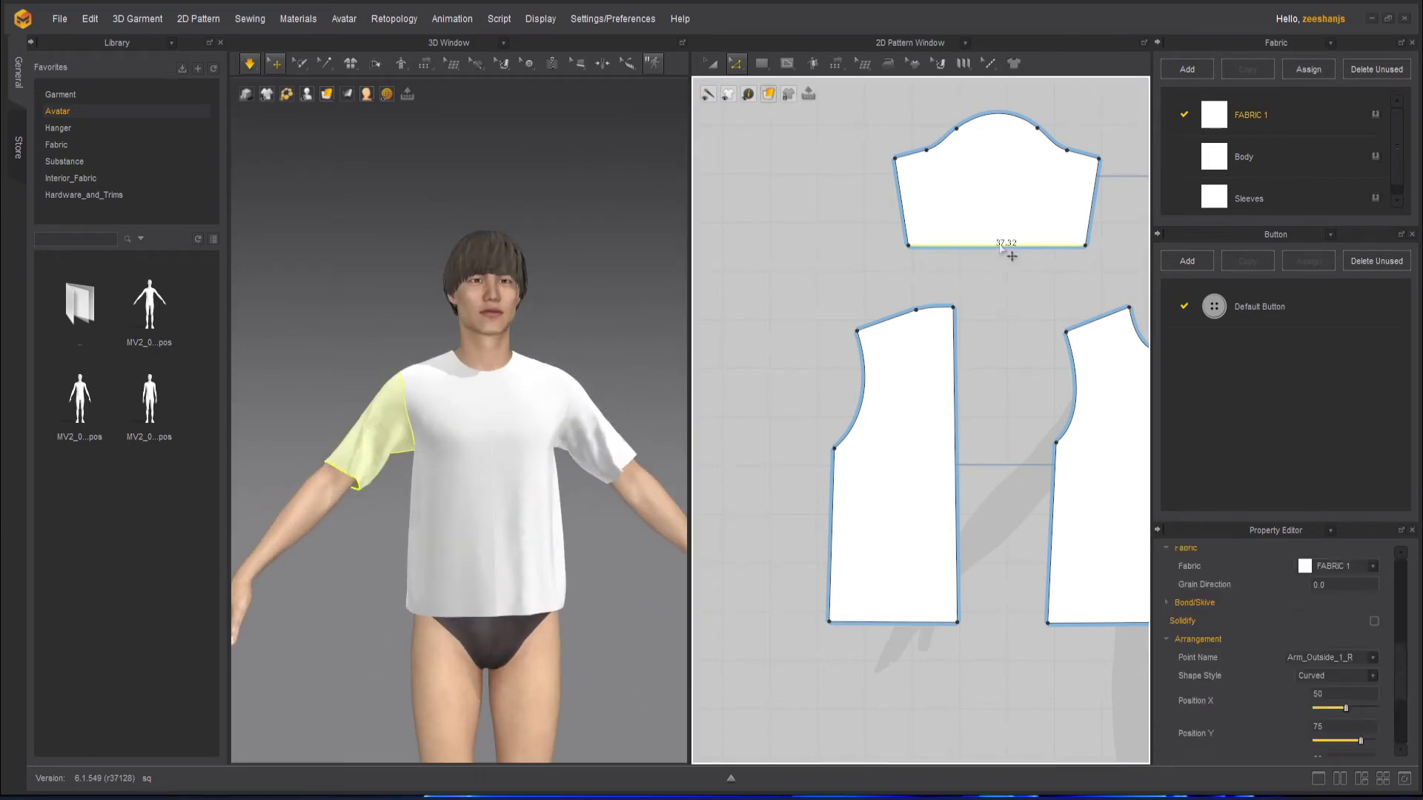
{"action": "scroll", "coordinate": [1004, 252], "scroll_direction": "up", "scroll_amount": 3}
{"action": "left_click_drag", "start_coordinate": [998, 253], "coordinate": [1002, 226]}
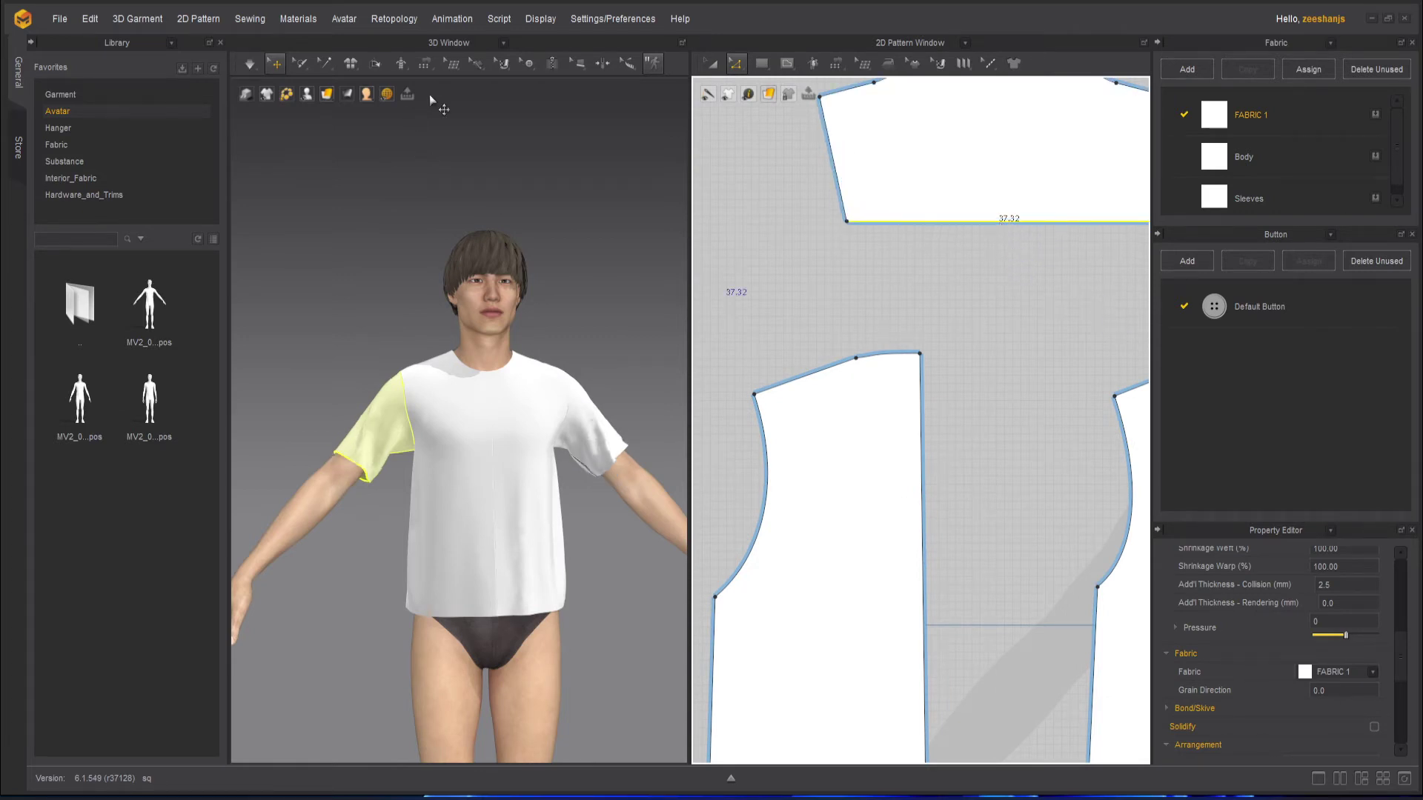
{"action": "left_click", "coordinate": [251, 65]}
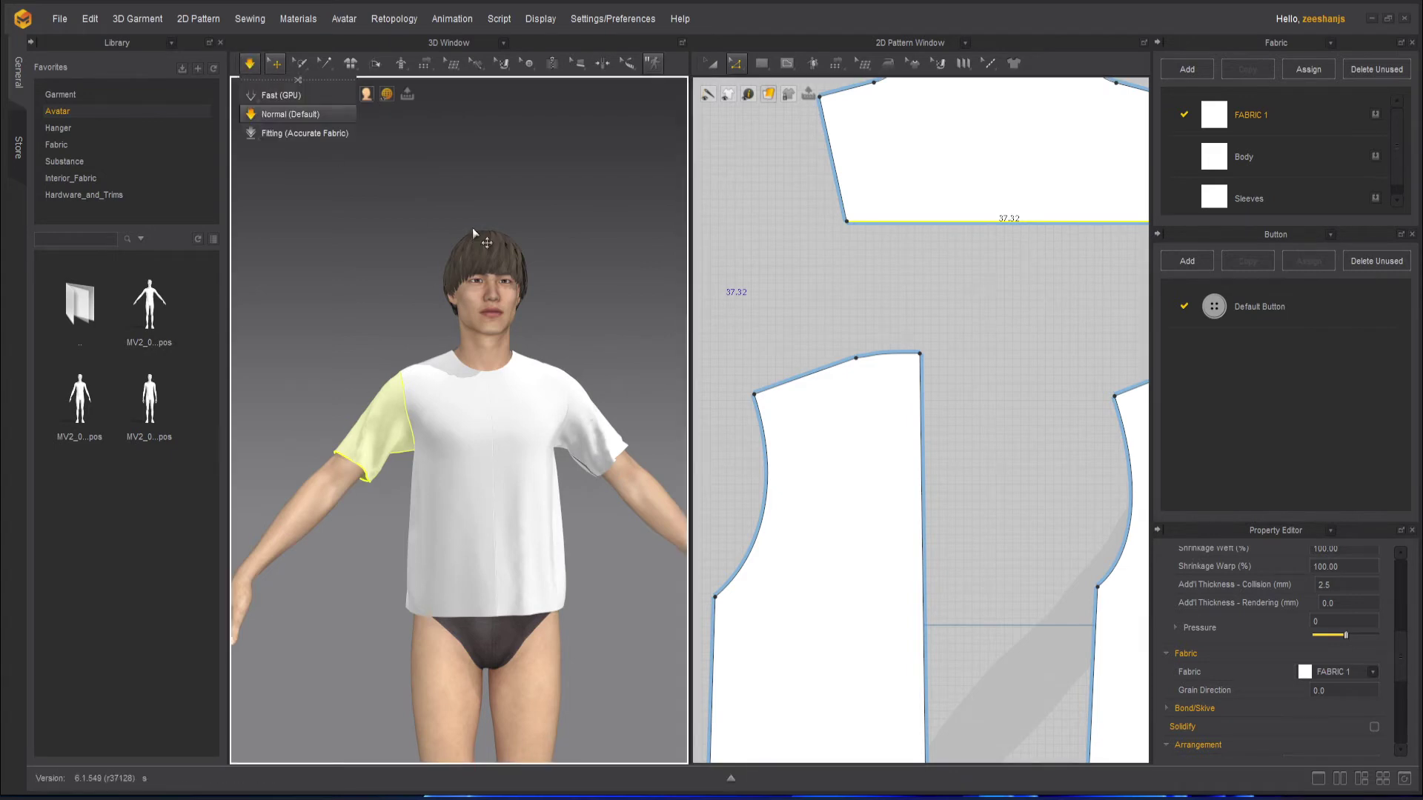
{"action": "scroll", "coordinate": [545, 330], "scroll_direction": "up", "scroll_amount": 5}
{"action": "scroll", "coordinate": [953, 272], "scroll_direction": "down", "scroll_amount": 5}
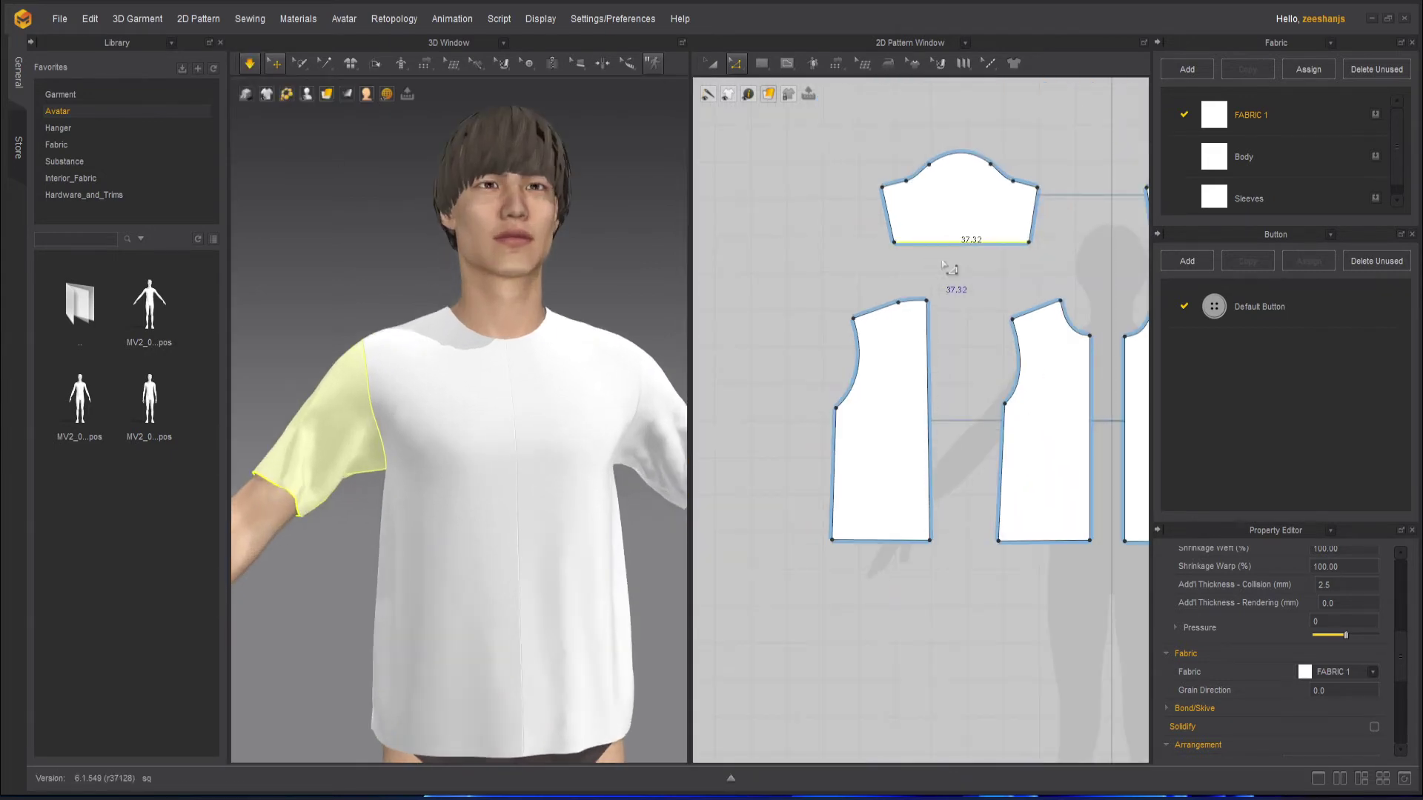
Step: Narrow the whole sleeve pattern evenly from both sides with Transform Pattern, and simulate the shirt
{"action": "scroll", "coordinate": [983, 223], "scroll_direction": "up", "scroll_amount": 6}
{"action": "key", "text": "a"}
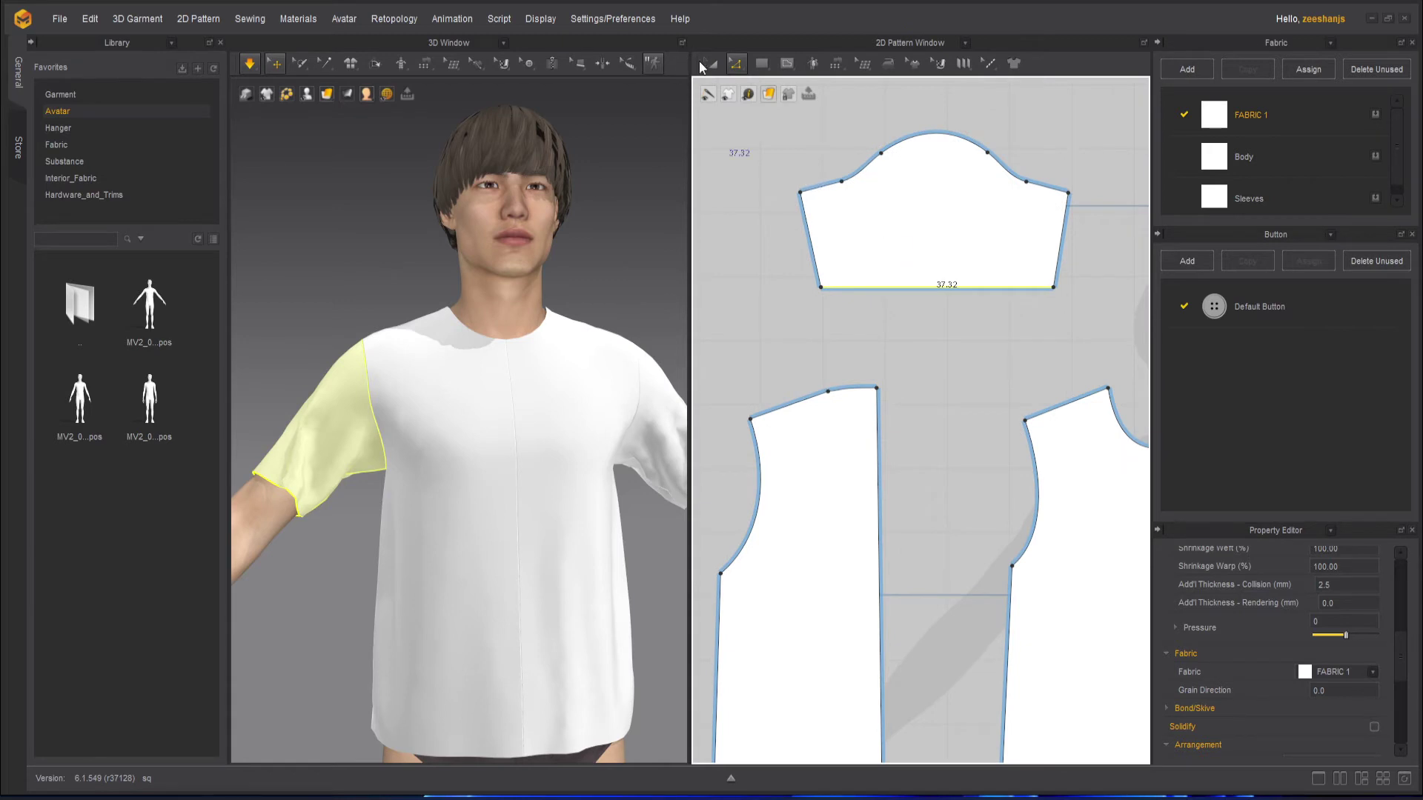
{"action": "left_click", "coordinate": [868, 172]}
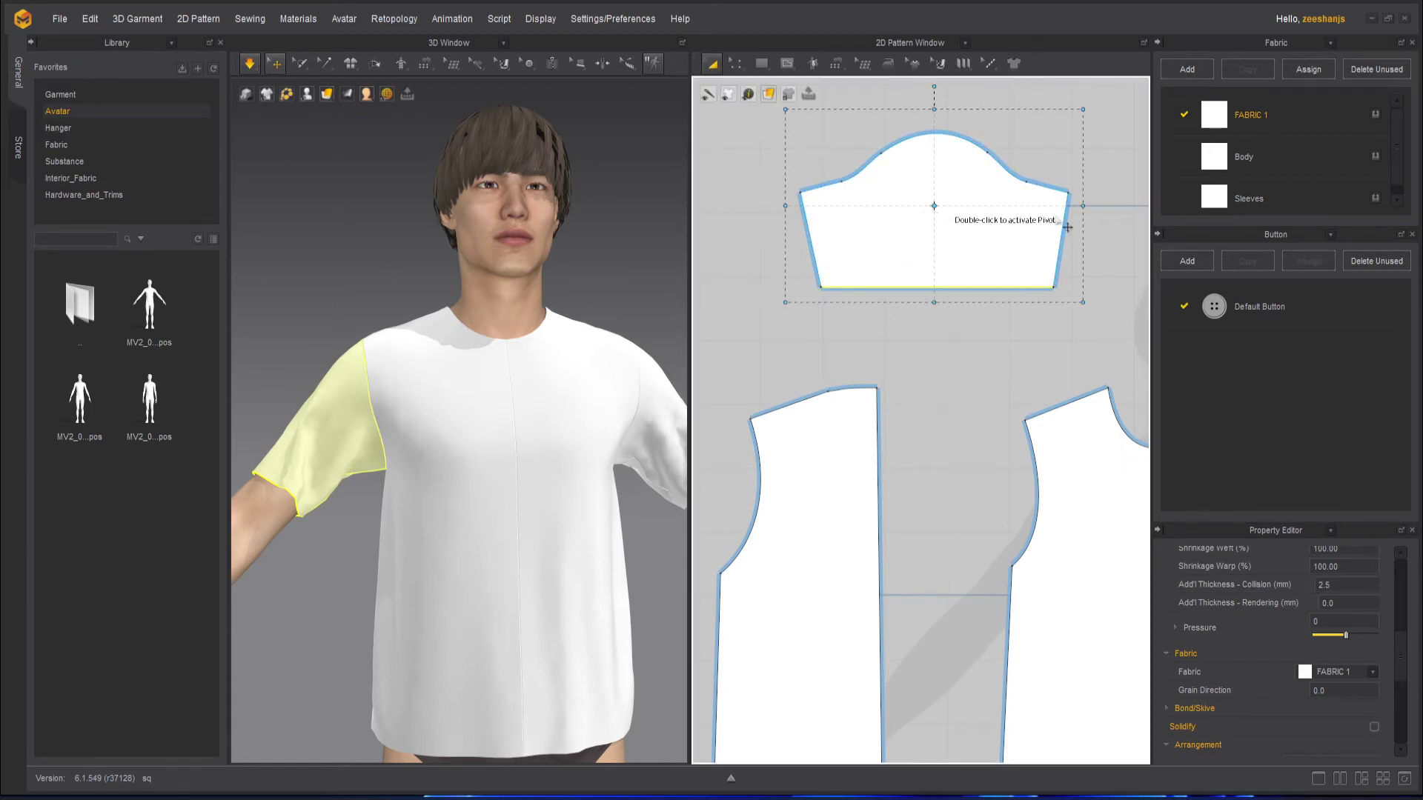
{"action": "left_click_drag", "start_coordinate": [1071, 199], "coordinate": [1065, 200]}
{"action": "left_click", "coordinate": [250, 63]}
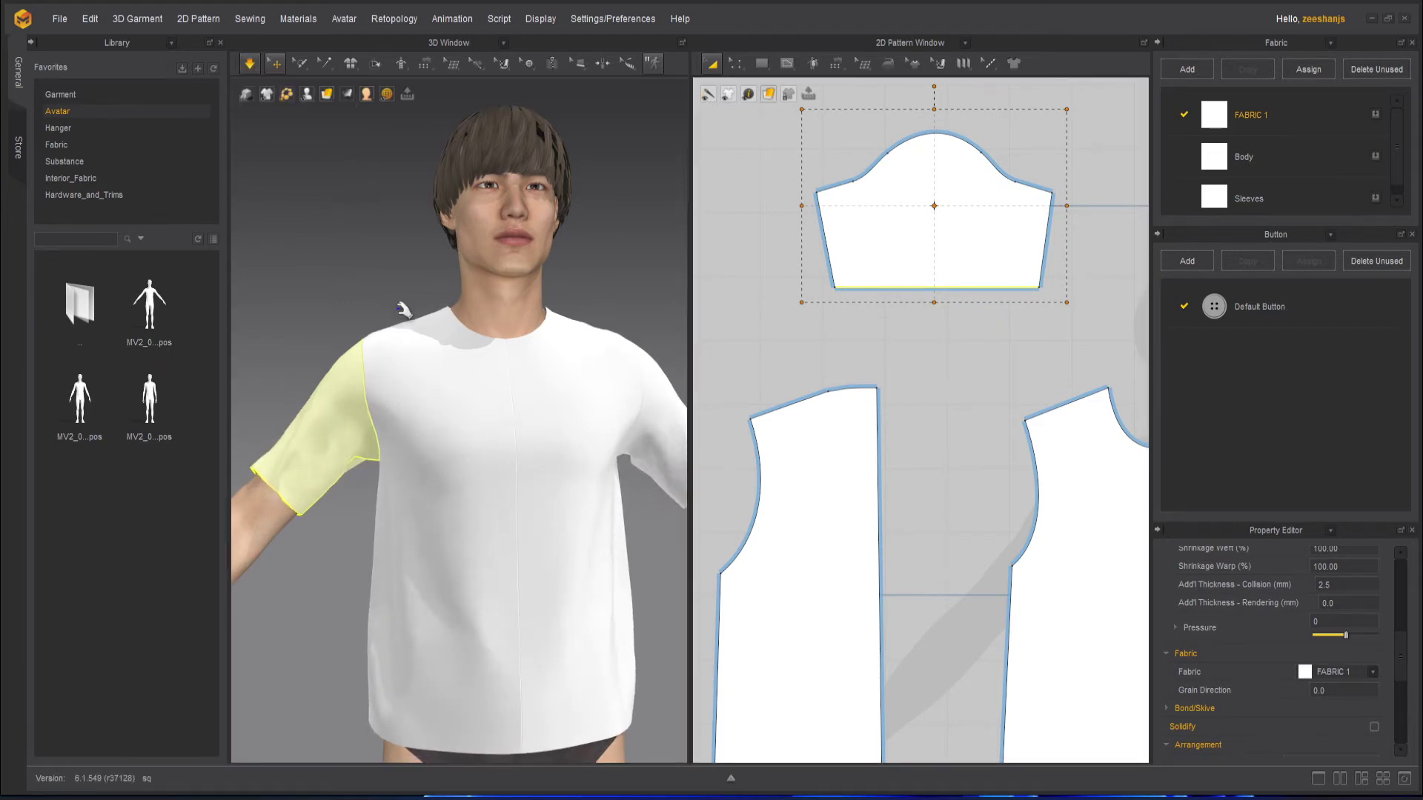
{"action": "left_click", "coordinate": [369, 286]}
{"action": "right_click_drag", "start_coordinate": [477, 490], "coordinate": [394, 245]}
{"action": "scroll", "coordinate": [490, 459], "scroll_direction": "down", "scroll_amount": 4}
{"action": "scroll", "coordinate": [490, 459], "scroll_direction": "down", "scroll_amount": 1}
{"action": "key", "text": "space"}
{"action": "key", "text": "space"}
{"action": "scroll", "coordinate": [386, 222], "scroll_direction": "up", "scroll_amount": 1}
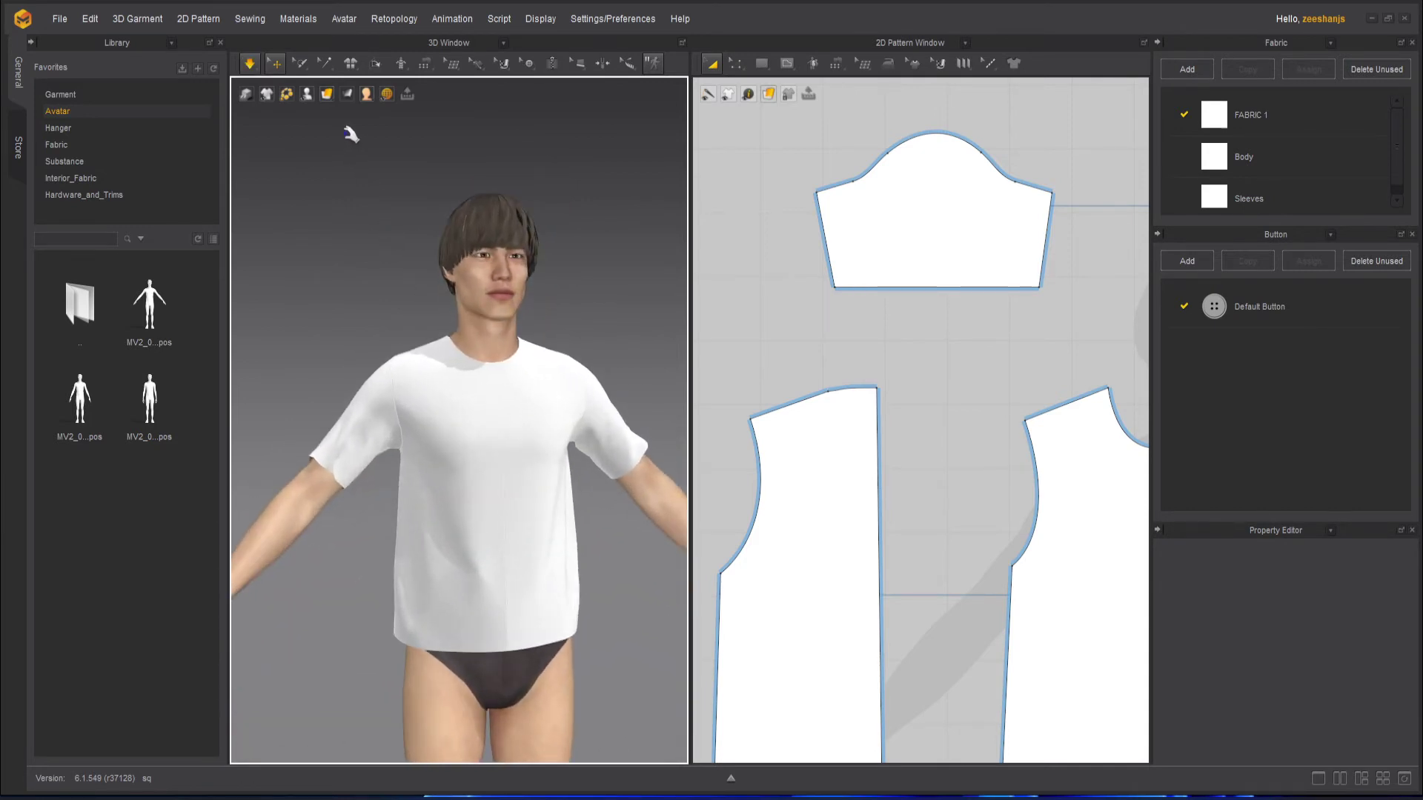
Step: Display the strain map on the shirt and examine the fabric stretch around the armholes and chest
{"action": "mouse_move", "coordinate": [351, 100]}
{"action": "left_click", "coordinate": [371, 113]}
{"action": "scroll", "coordinate": [517, 333], "scroll_direction": "up", "scroll_amount": 5}
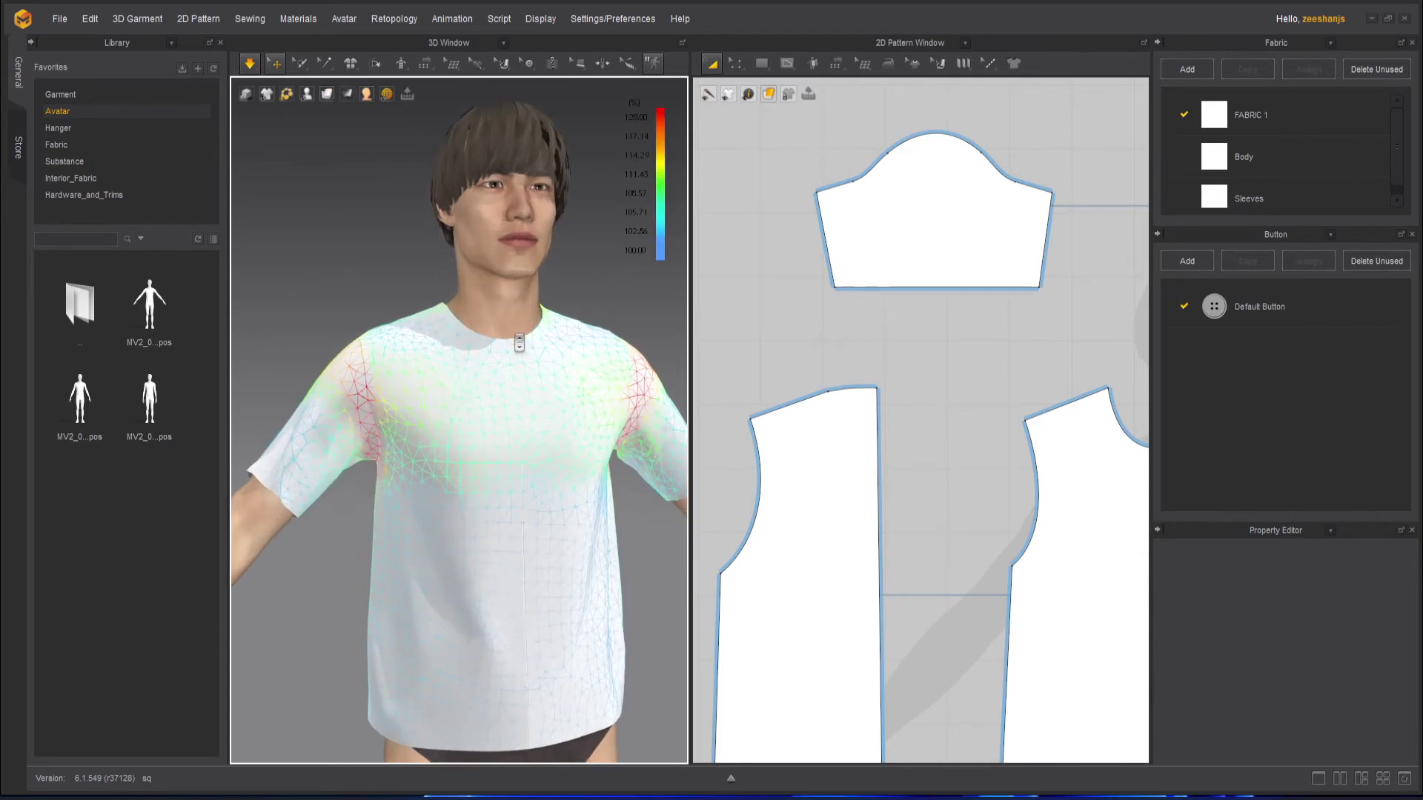
Step: Widen the sleeve pattern slightly and evenly from both sides with Transform Pattern, and simulate the shirt to check the armhole strain
{"action": "right_click_drag", "start_coordinate": [450, 403], "coordinate": [492, 389]}
{"action": "right_click_drag", "start_coordinate": [581, 399], "coordinate": [386, 398]}
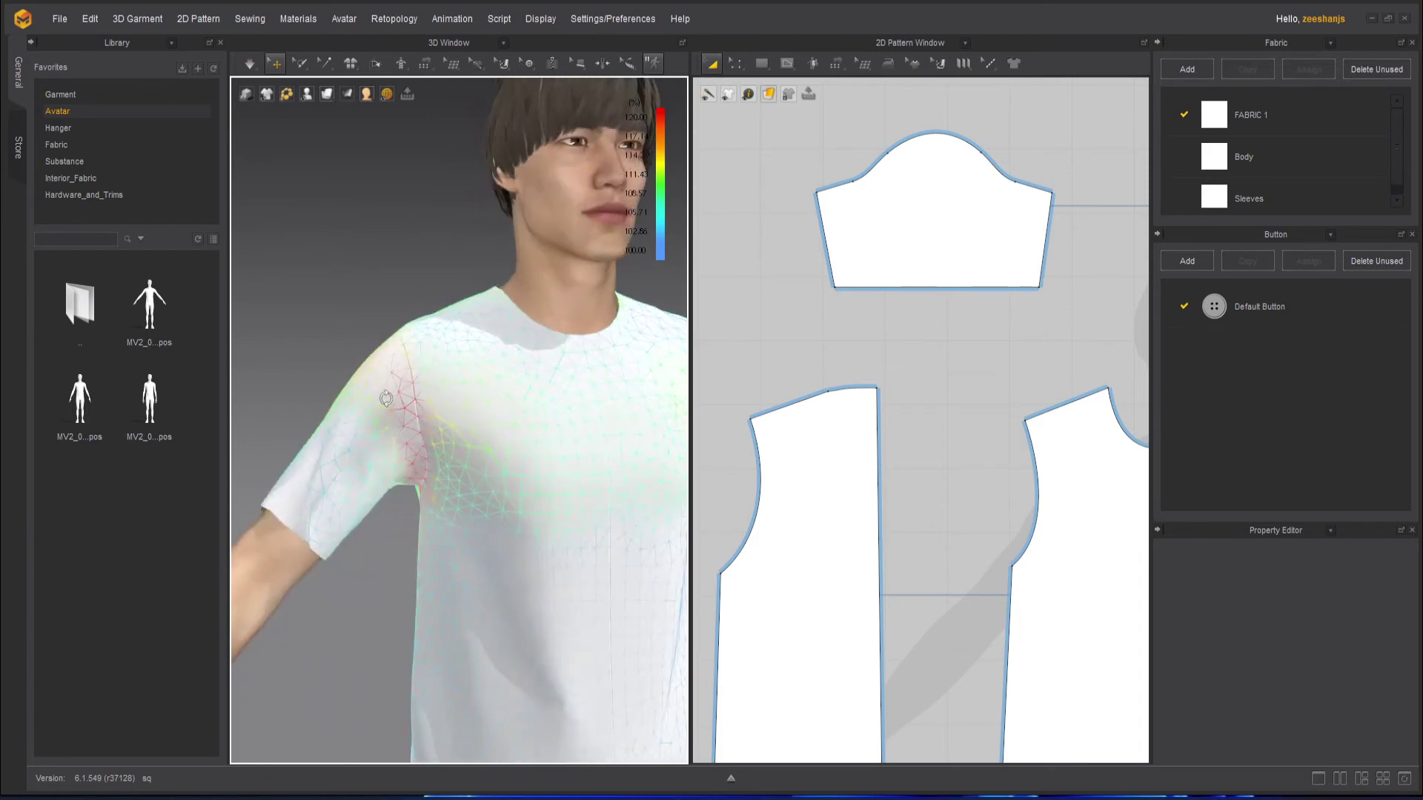
{"action": "left_click", "coordinate": [934, 217]}
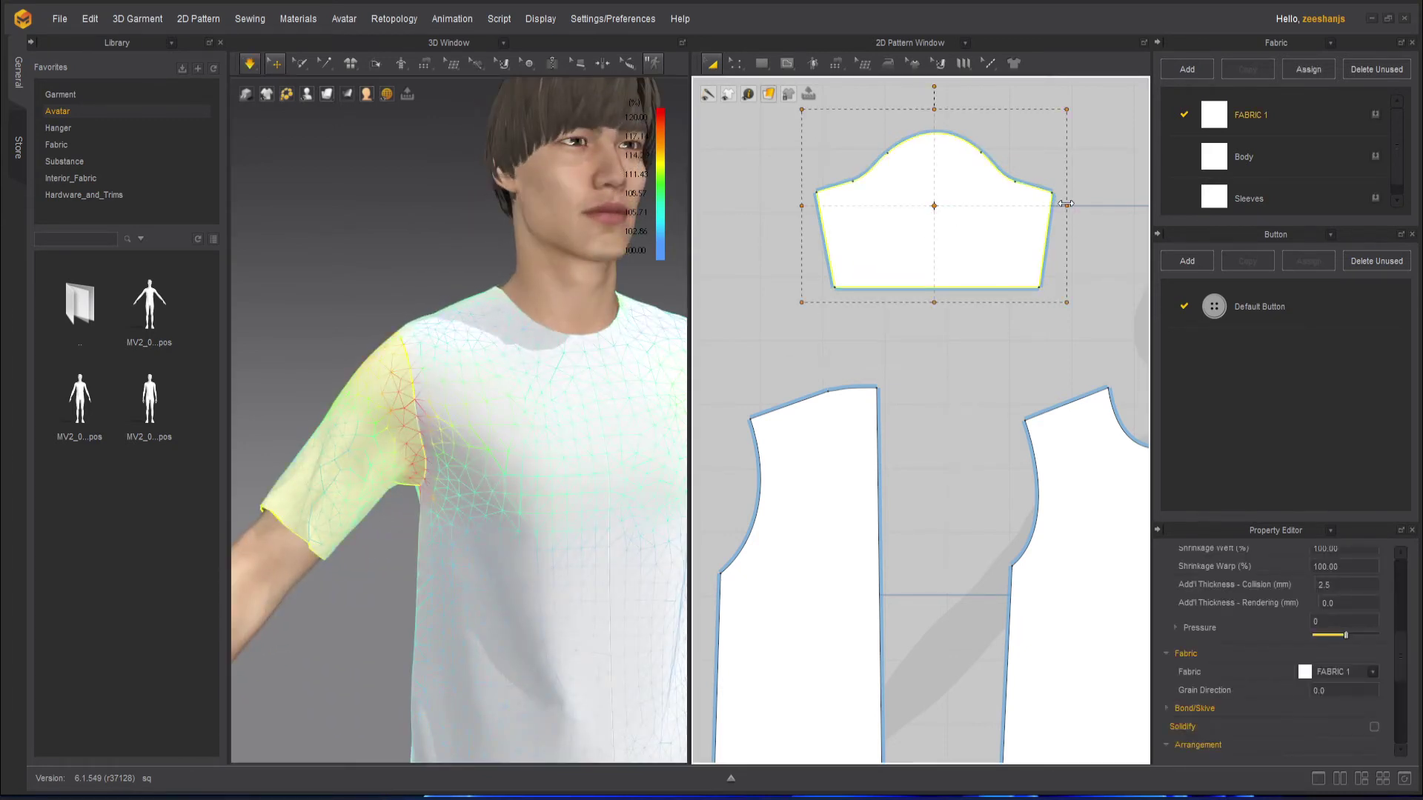
{"action": "left_click_drag", "start_coordinate": [1069, 202], "coordinate": [1087, 195]}
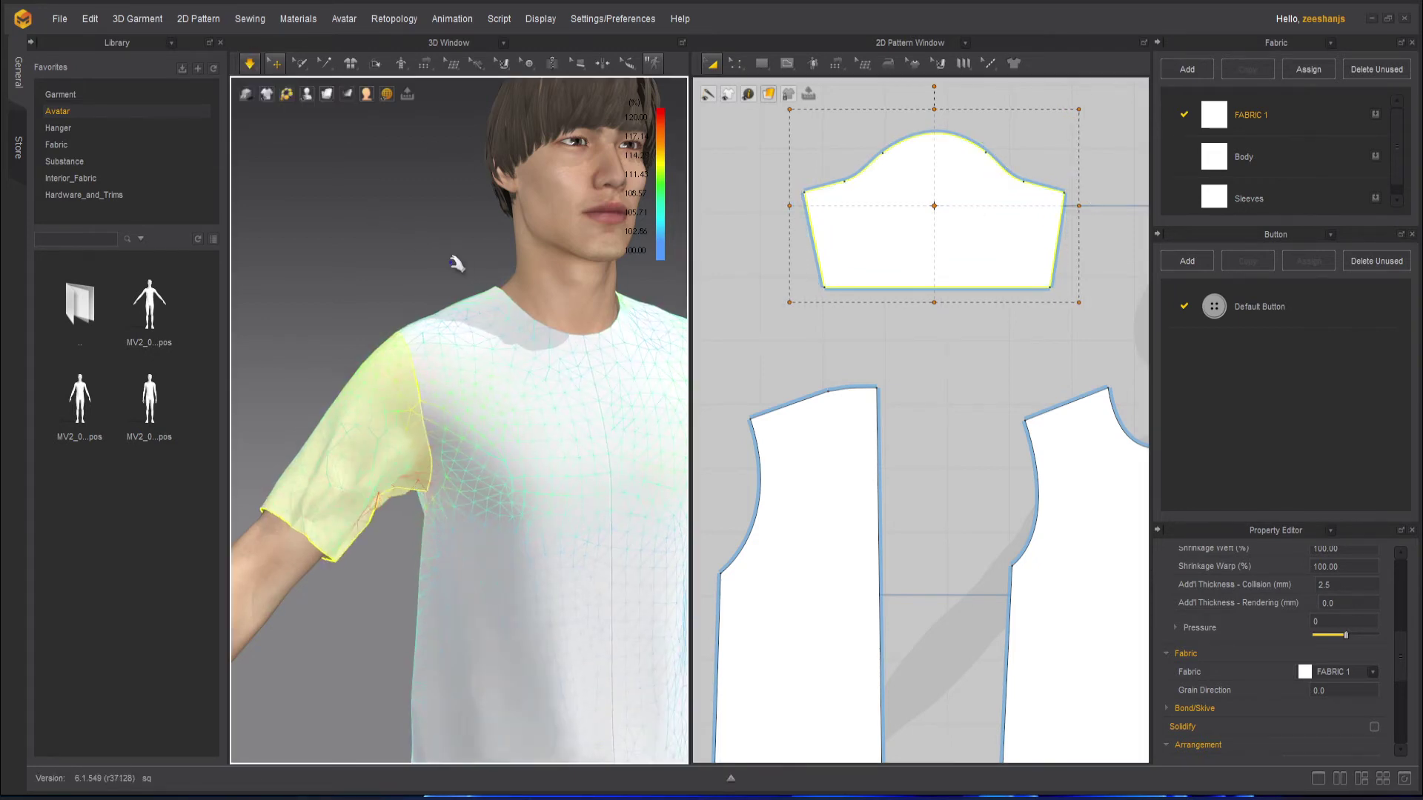
{"action": "left_click", "coordinate": [405, 583]}
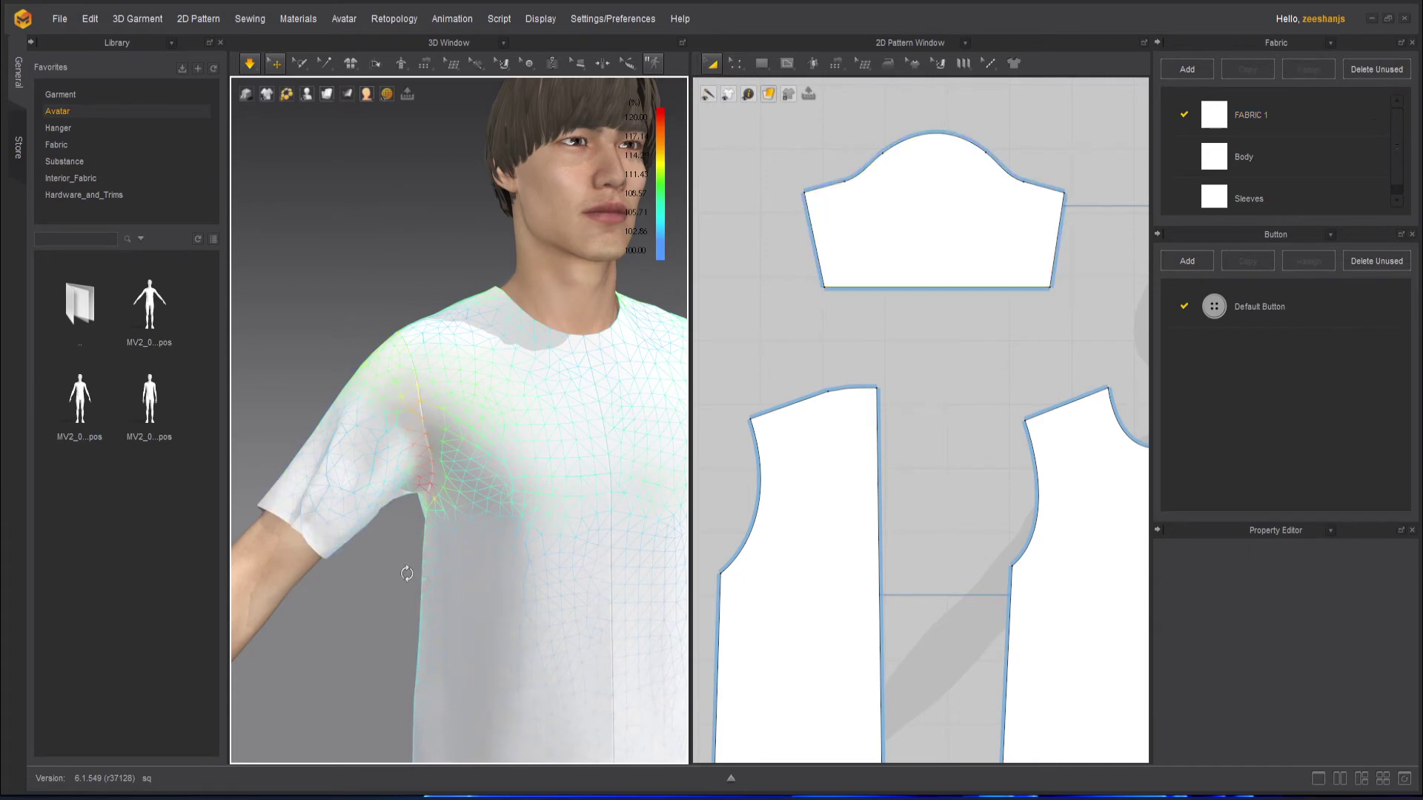
{"action": "key", "text": "space"}
{"action": "right_click_drag", "start_coordinate": [406, 573], "coordinate": [348, 562]}
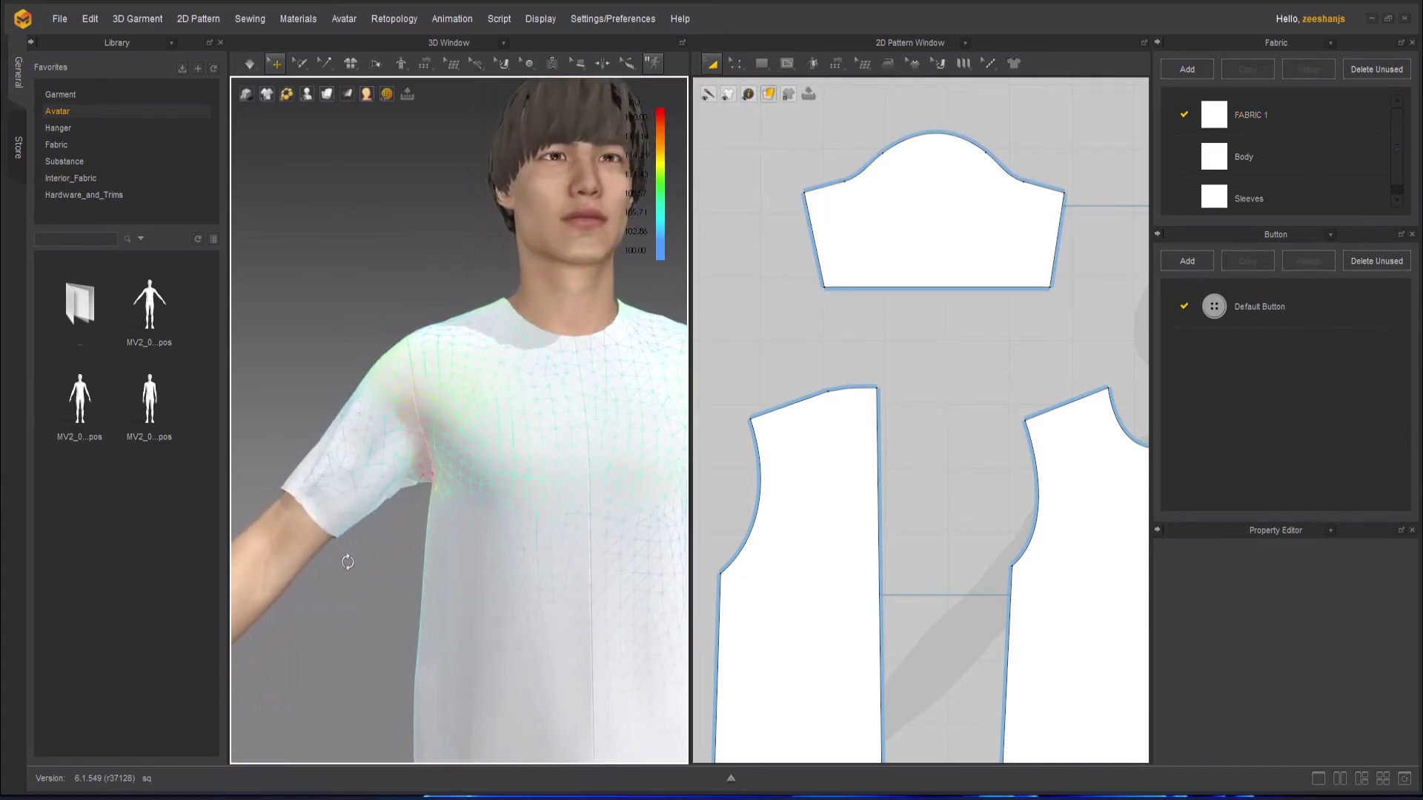
{"action": "key", "text": "space"}
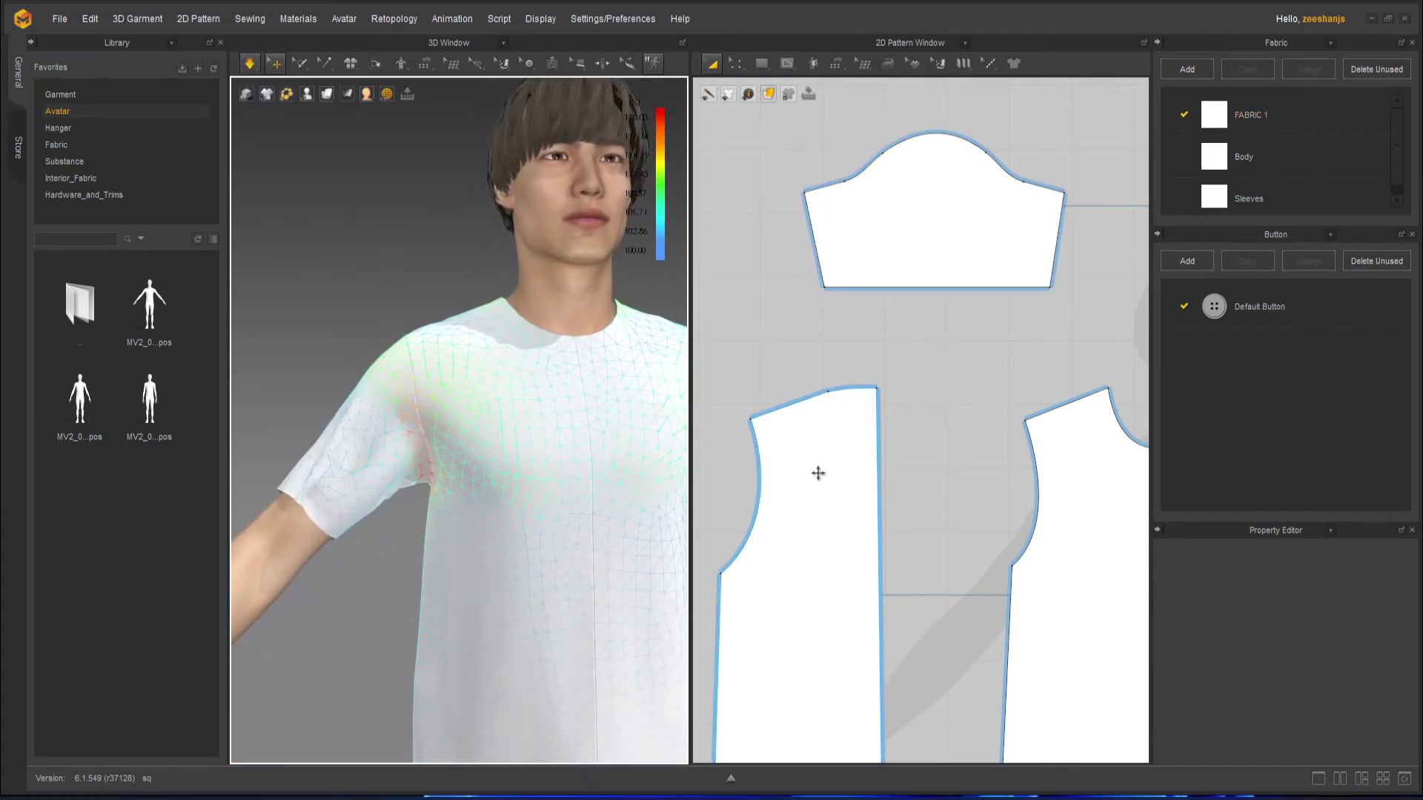
Step: Lower the underarm points of the back and front armholes together by a small amount, and simulate the shirt
{"action": "right_click_drag", "start_coordinate": [871, 349], "coordinate": [883, 265]}
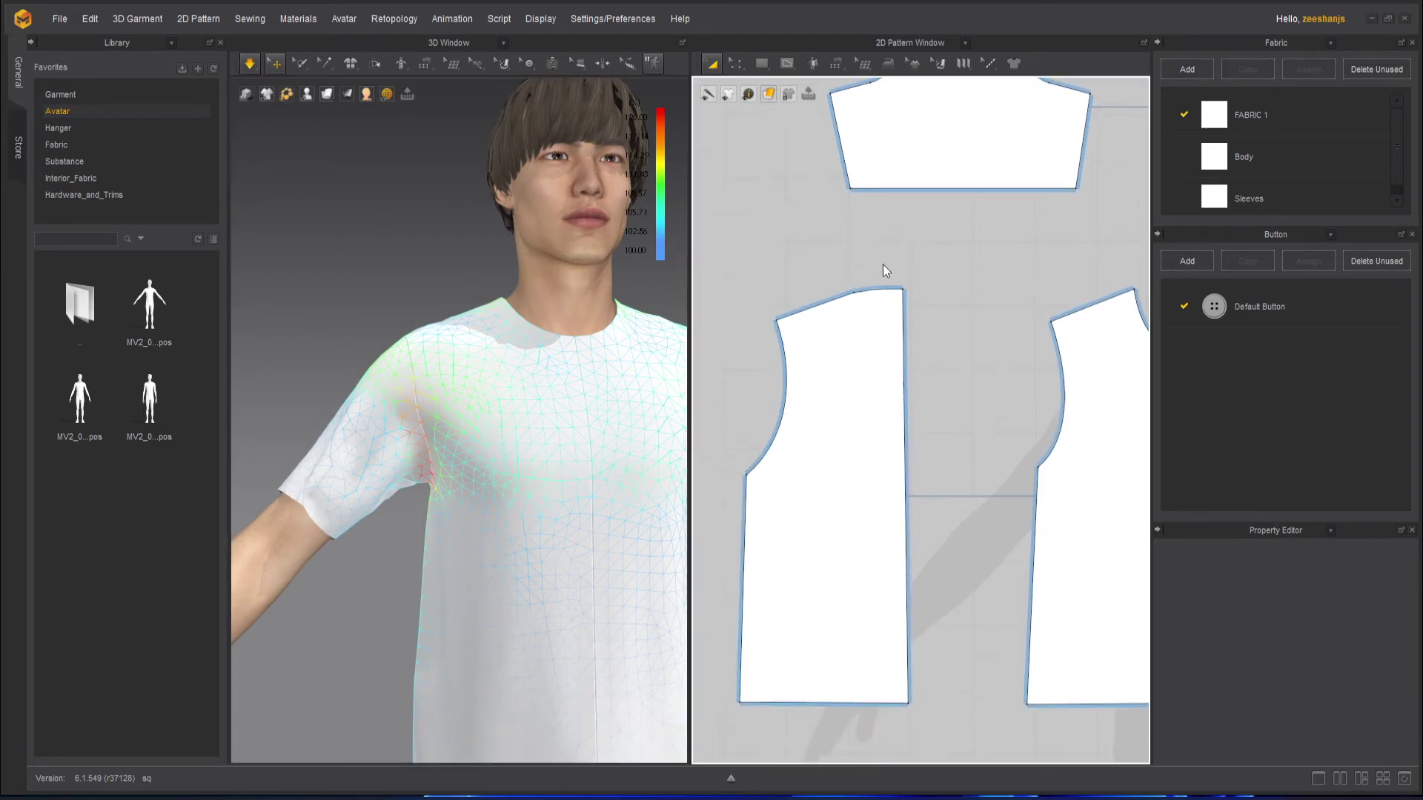
{"action": "left_click", "coordinate": [757, 483]}
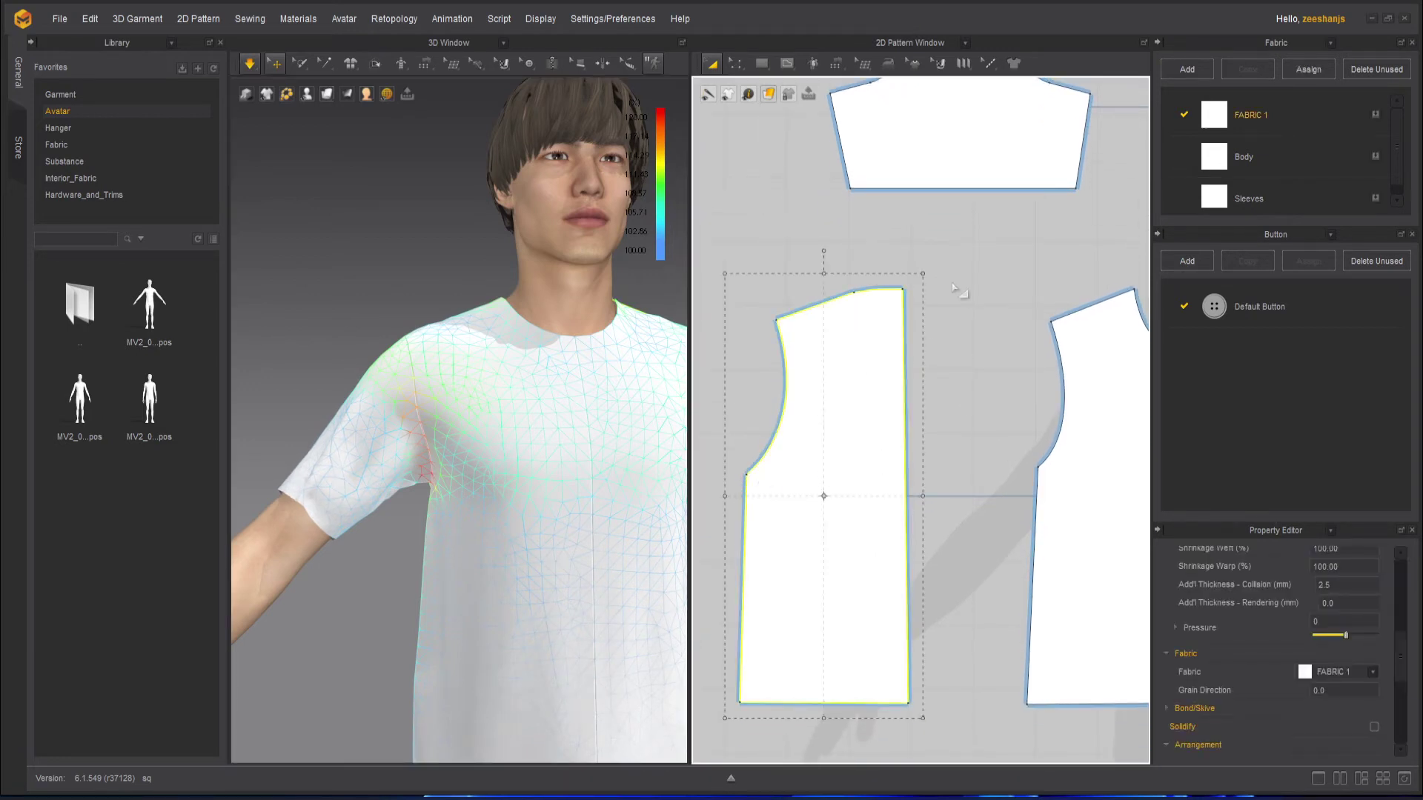
{"action": "left_click", "coordinate": [735, 63]}
{"action": "left_click", "coordinate": [746, 476]}
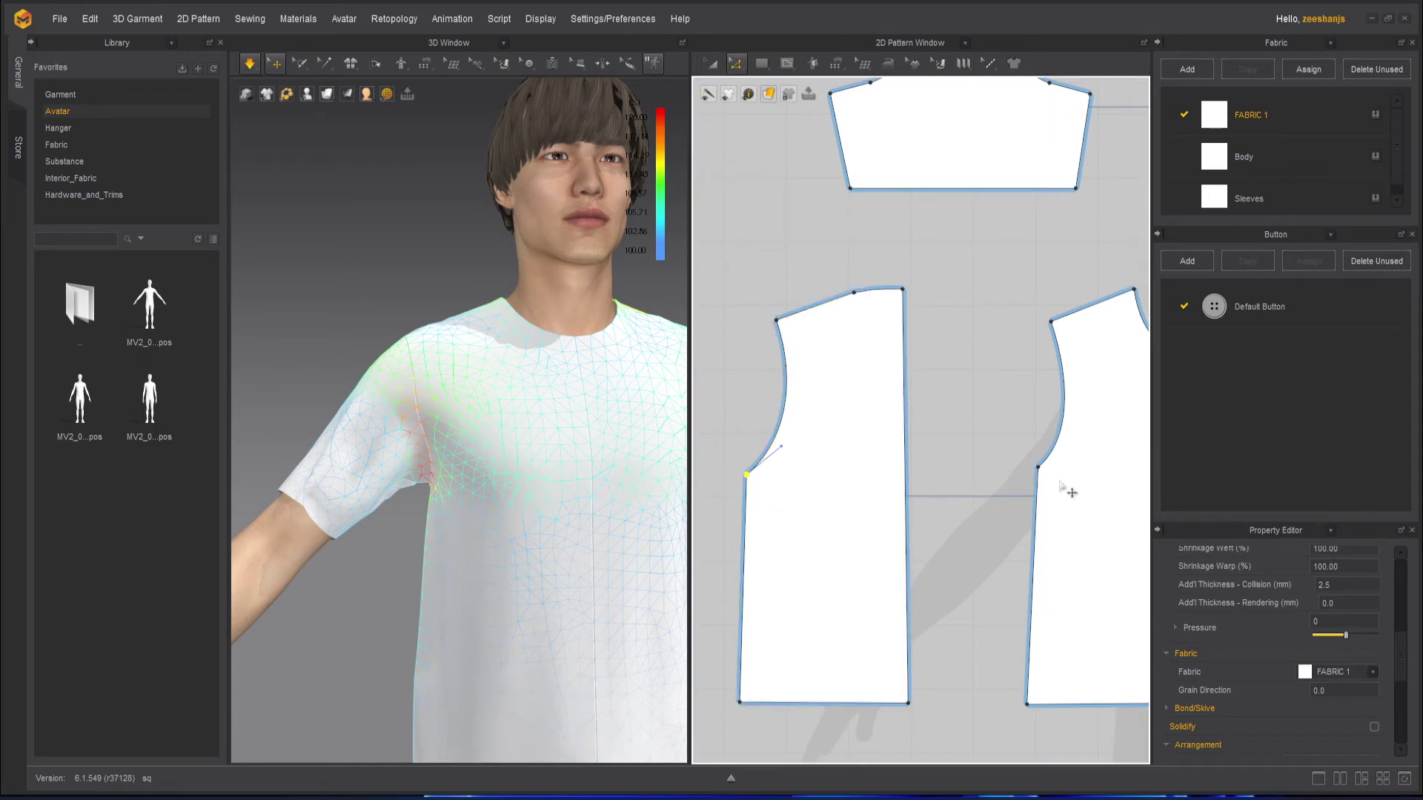
{"action": "left_click", "coordinate": [1038, 467], "text": "shift"}
{"action": "left_click_drag", "start_coordinate": [1053, 480], "coordinate": [1053, 495]}
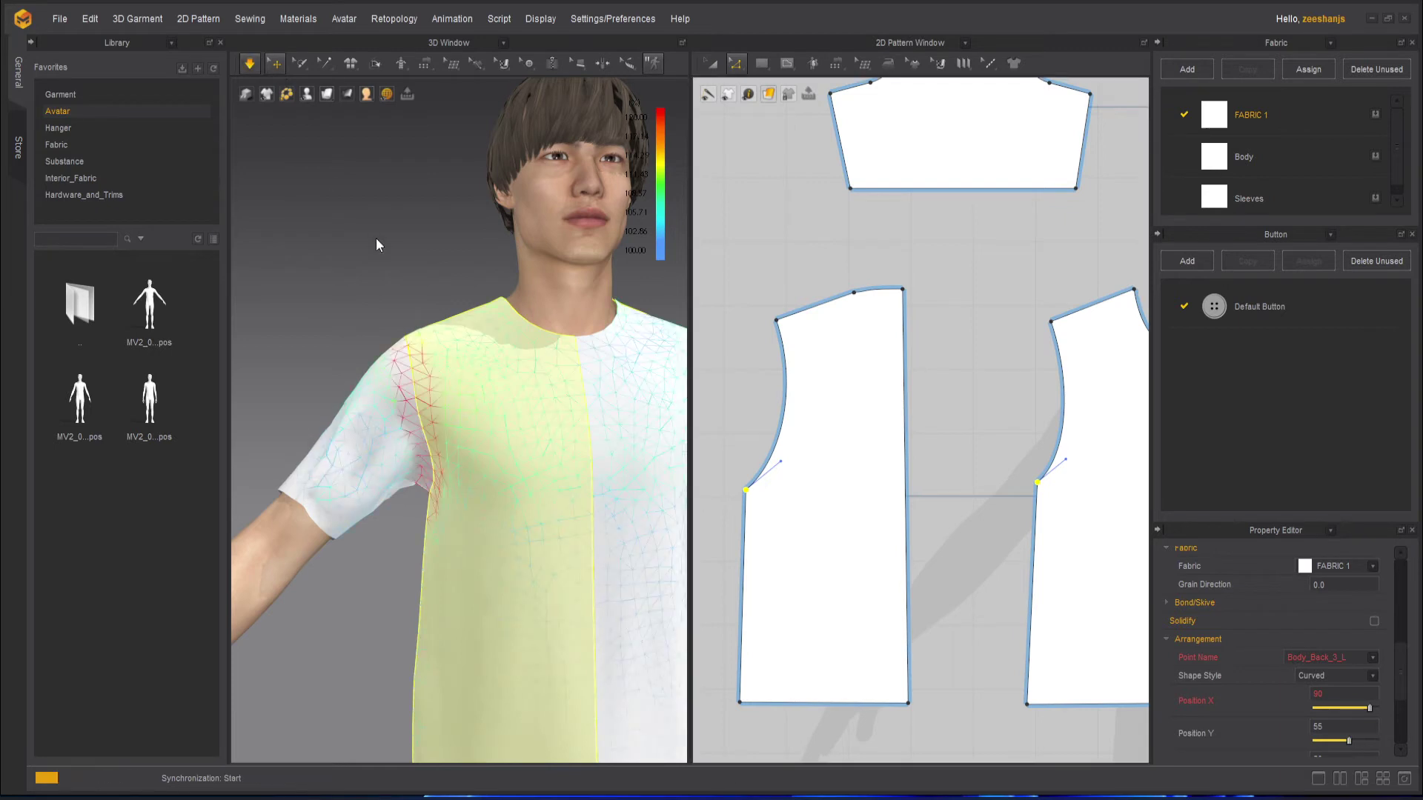
{"action": "key", "text": "space"}
{"action": "left_click", "coordinate": [410, 298]}
{"action": "key", "text": "space"}
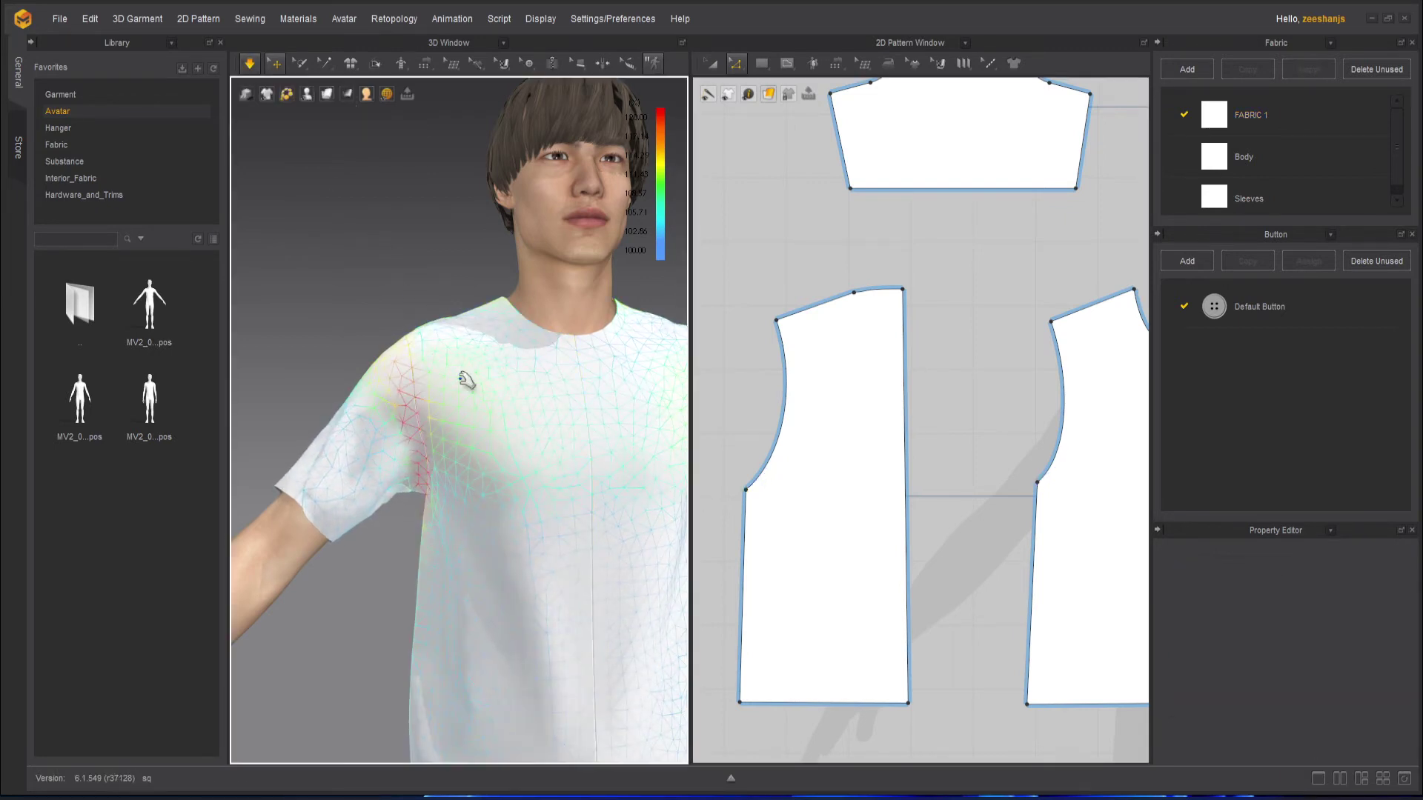
{"action": "right_click_drag", "start_coordinate": [495, 465], "coordinate": [496, 417]}
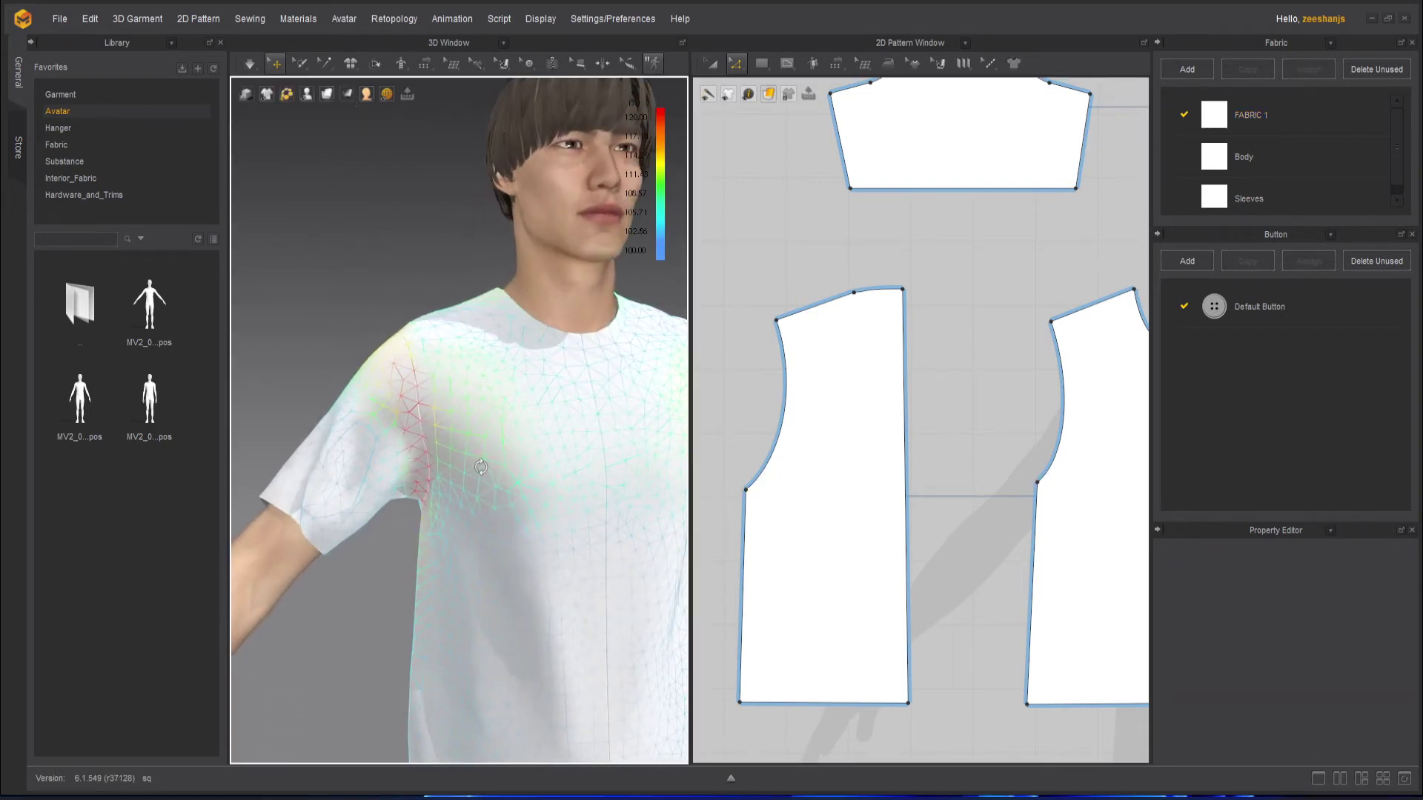
{"action": "key", "text": "space"}
Step: Widen the sleeve pattern a little more on both sides with Transform Pattern, and simulate the shirt with the deeper armholes
{"action": "middle_click_drag", "start_coordinate": [925, 276], "coordinate": [911, 389]}
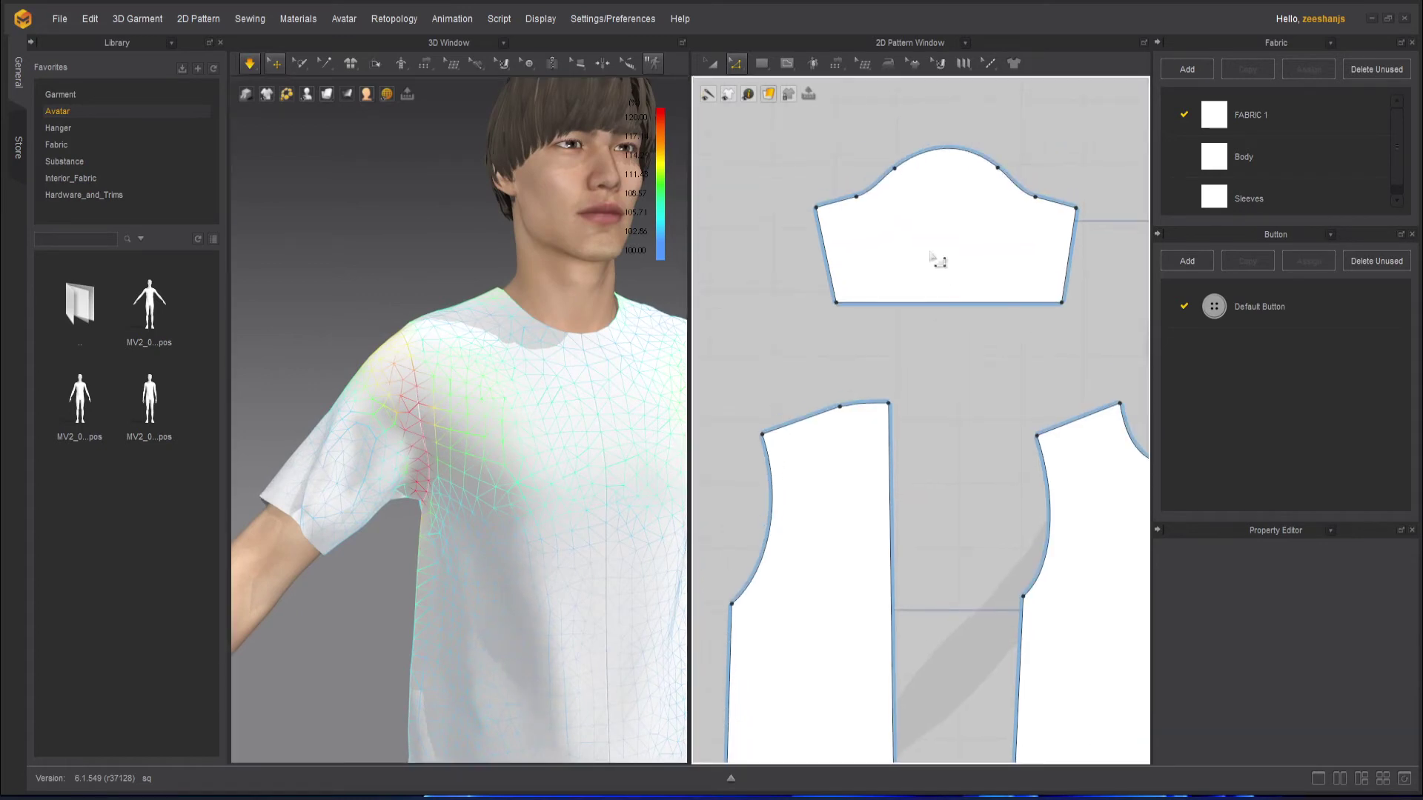
{"action": "left_click", "coordinate": [709, 64]}
{"action": "left_click", "coordinate": [943, 231]}
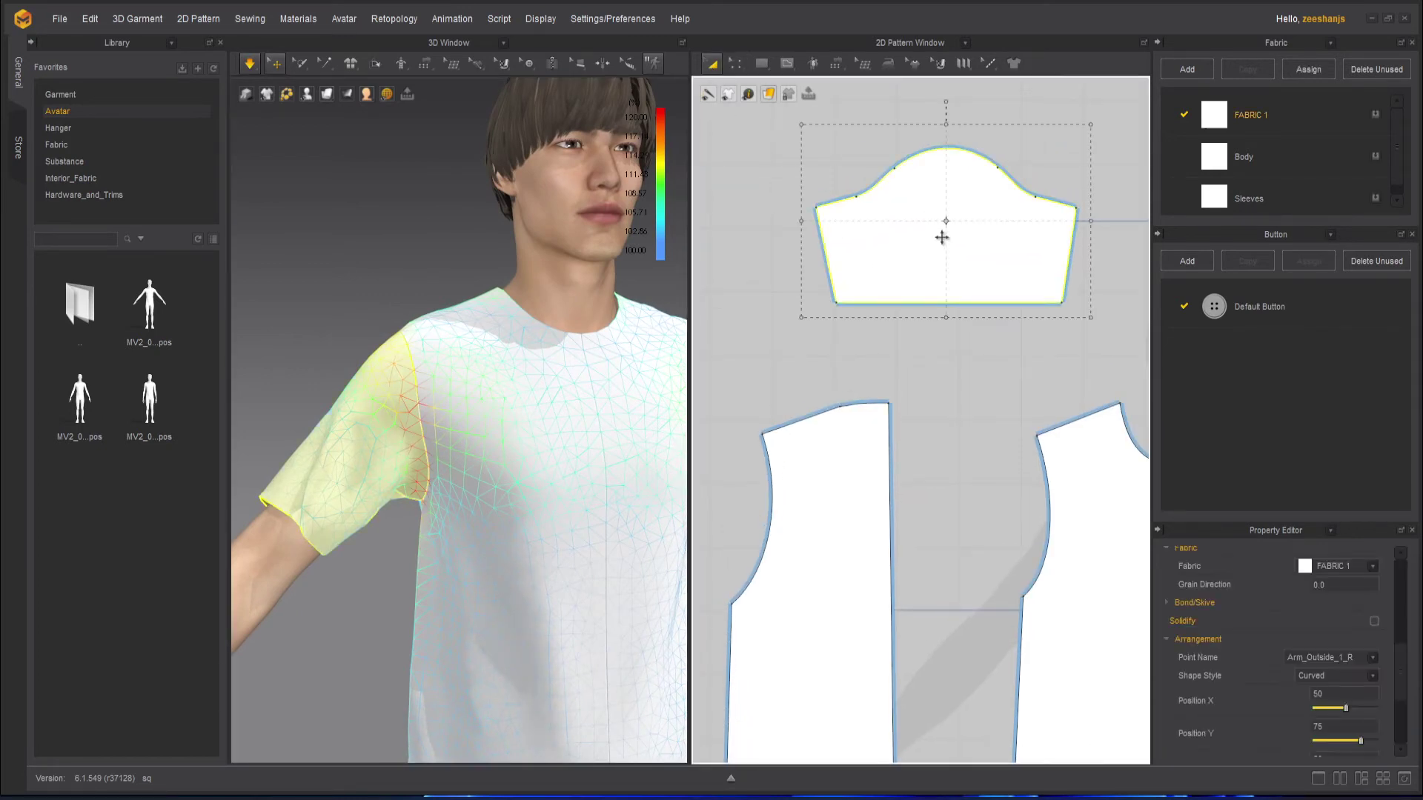
{"action": "mouse_move", "coordinate": [797, 220]}
{"action": "left_mouse_down"}
{"action": "mouse_move", "coordinate": [776, 219]}
{"action": "mouse_move", "coordinate": [783, 238]}
{"action": "left_mouse_up"}
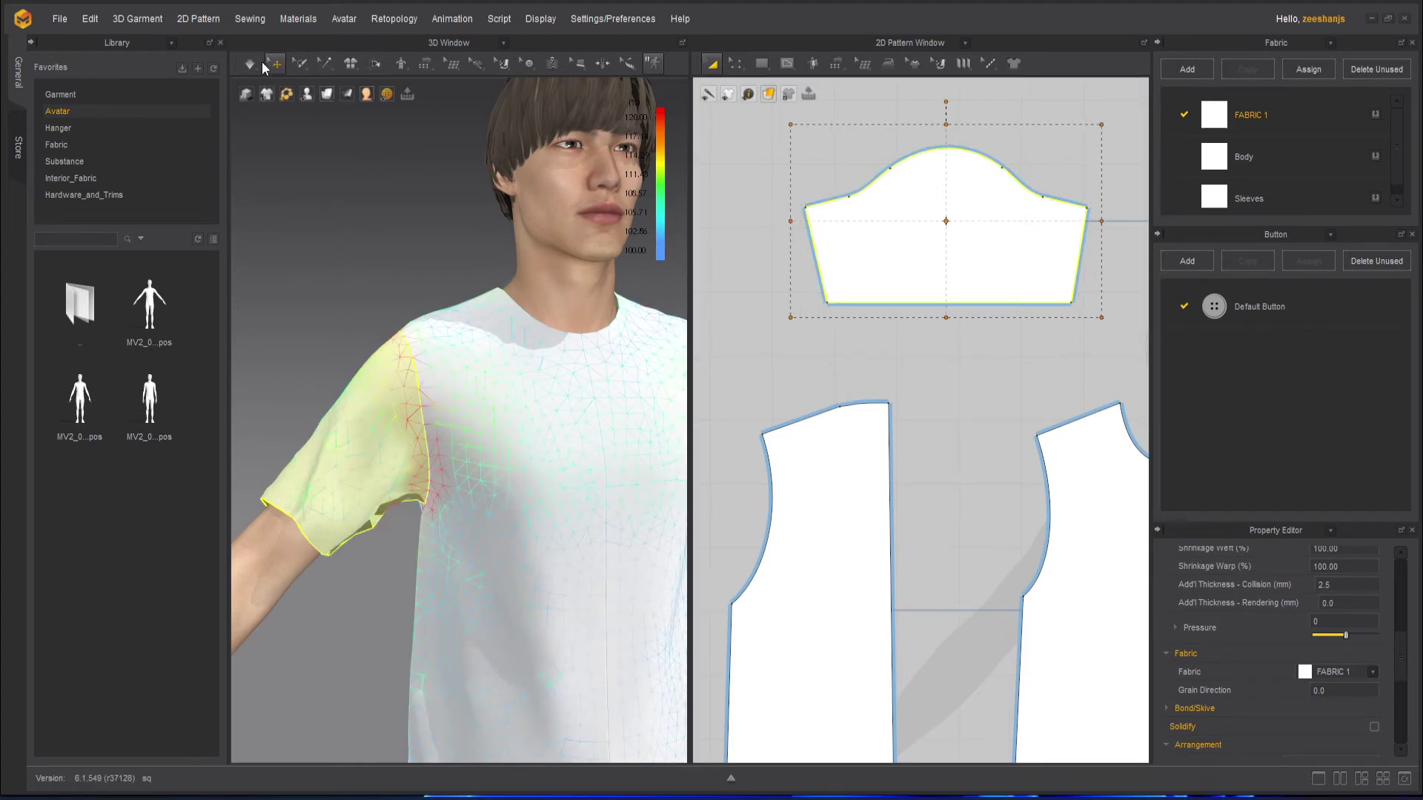
{"action": "left_click", "coordinate": [263, 64]}
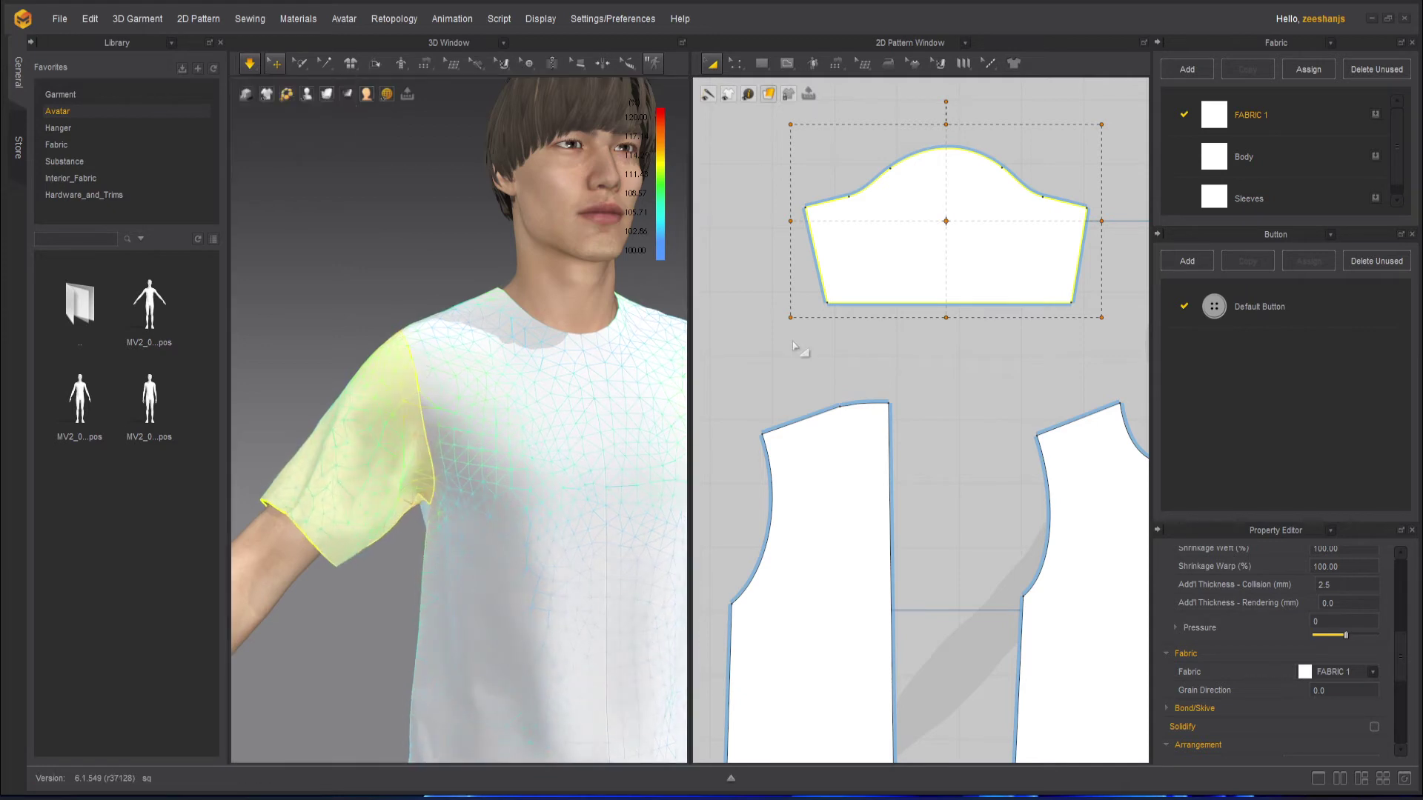
{"action": "left_click", "coordinate": [378, 586]}
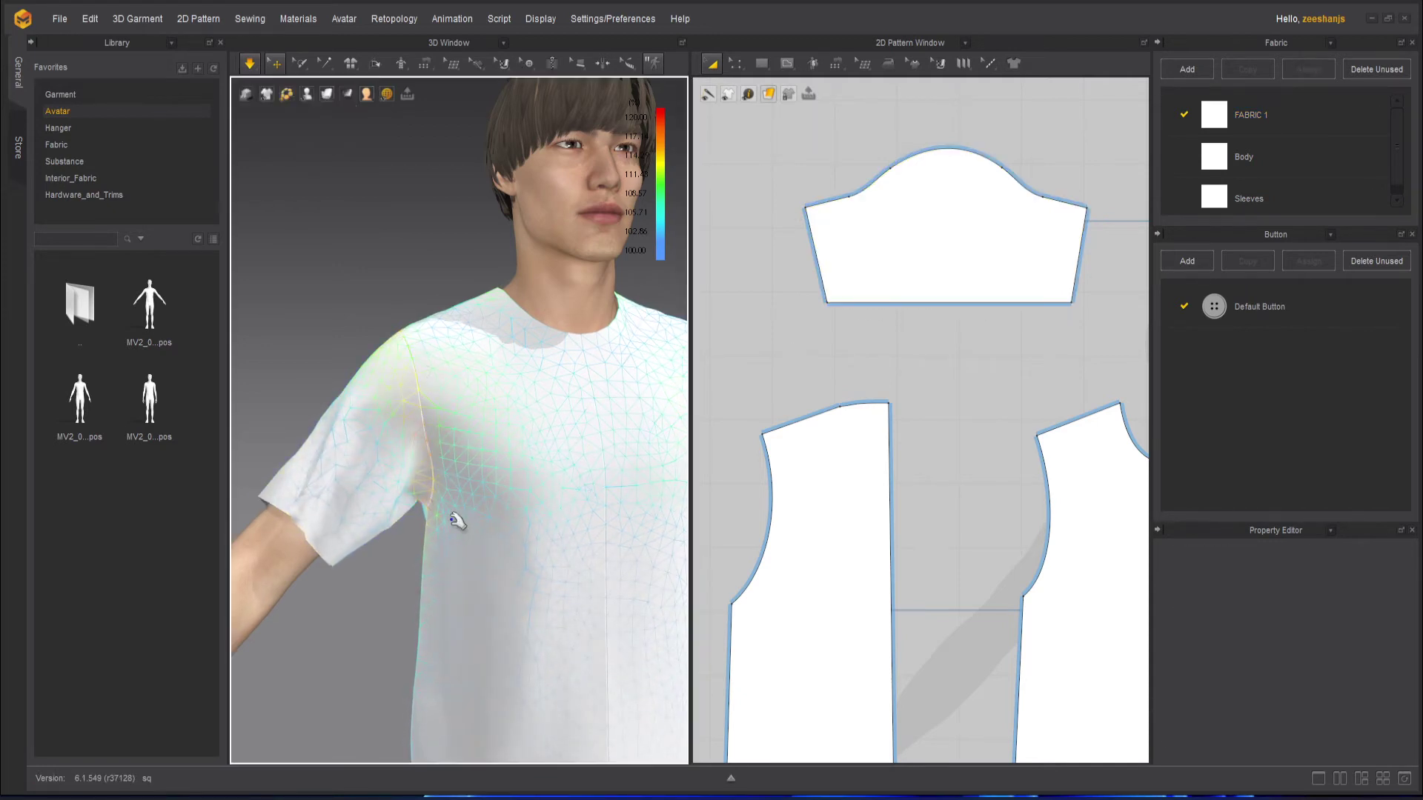
{"action": "scroll", "coordinate": [459, 513], "scroll_direction": "down", "scroll_amount": 3}
{"action": "right_click_drag", "start_coordinate": [537, 539], "coordinate": [517, 533]}
{"action": "key", "text": "space"}
{"action": "key", "text": "space"}
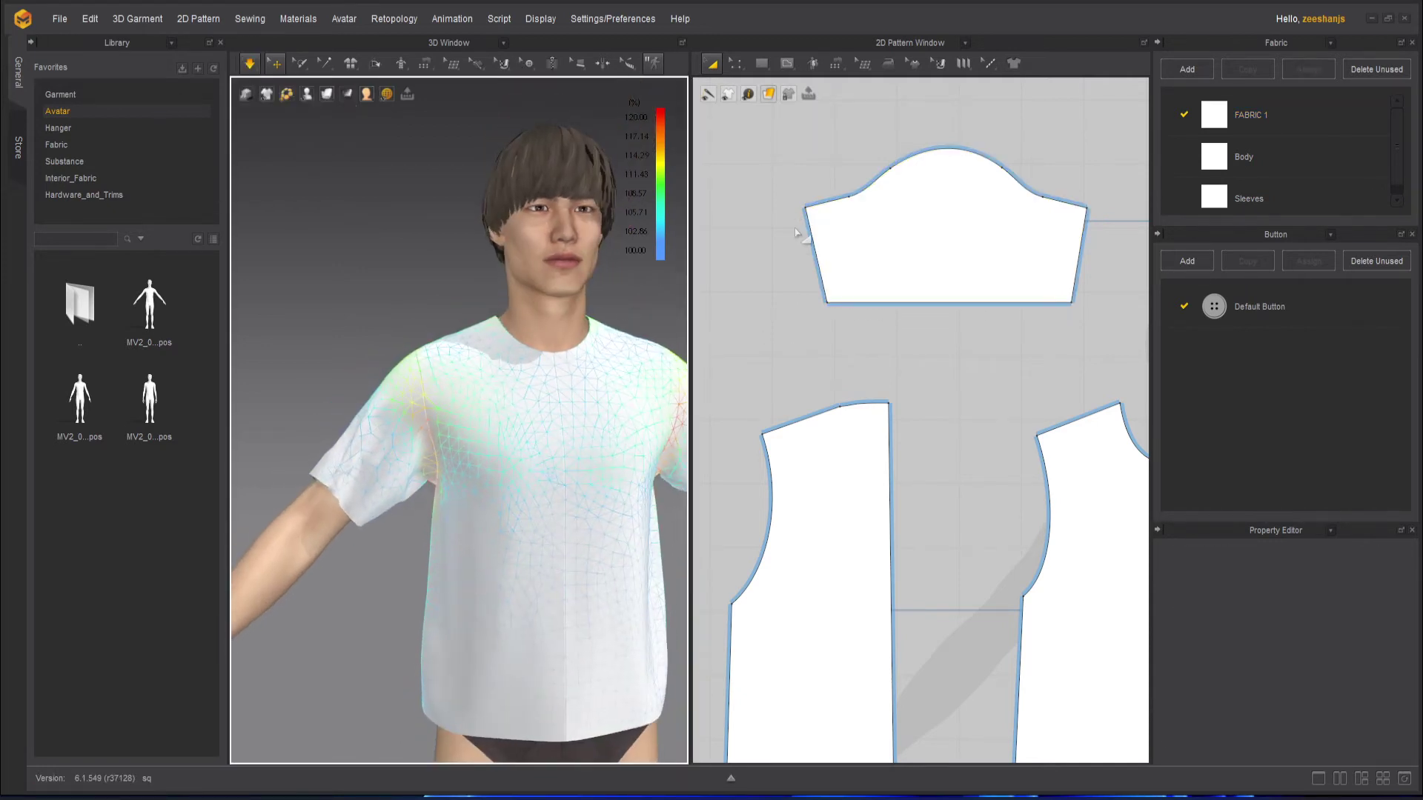
Step: Move the left corner point of the sleeve pattern's hem 1.68 cm horizontally outward with Edit Pattern
{"action": "scroll", "coordinate": [849, 276], "scroll_direction": "up", "scroll_amount": 2}
{"action": "middle_click_drag", "start_coordinate": [955, 362], "coordinate": [930, 378]}
{"action": "left_click", "coordinate": [734, 64]}
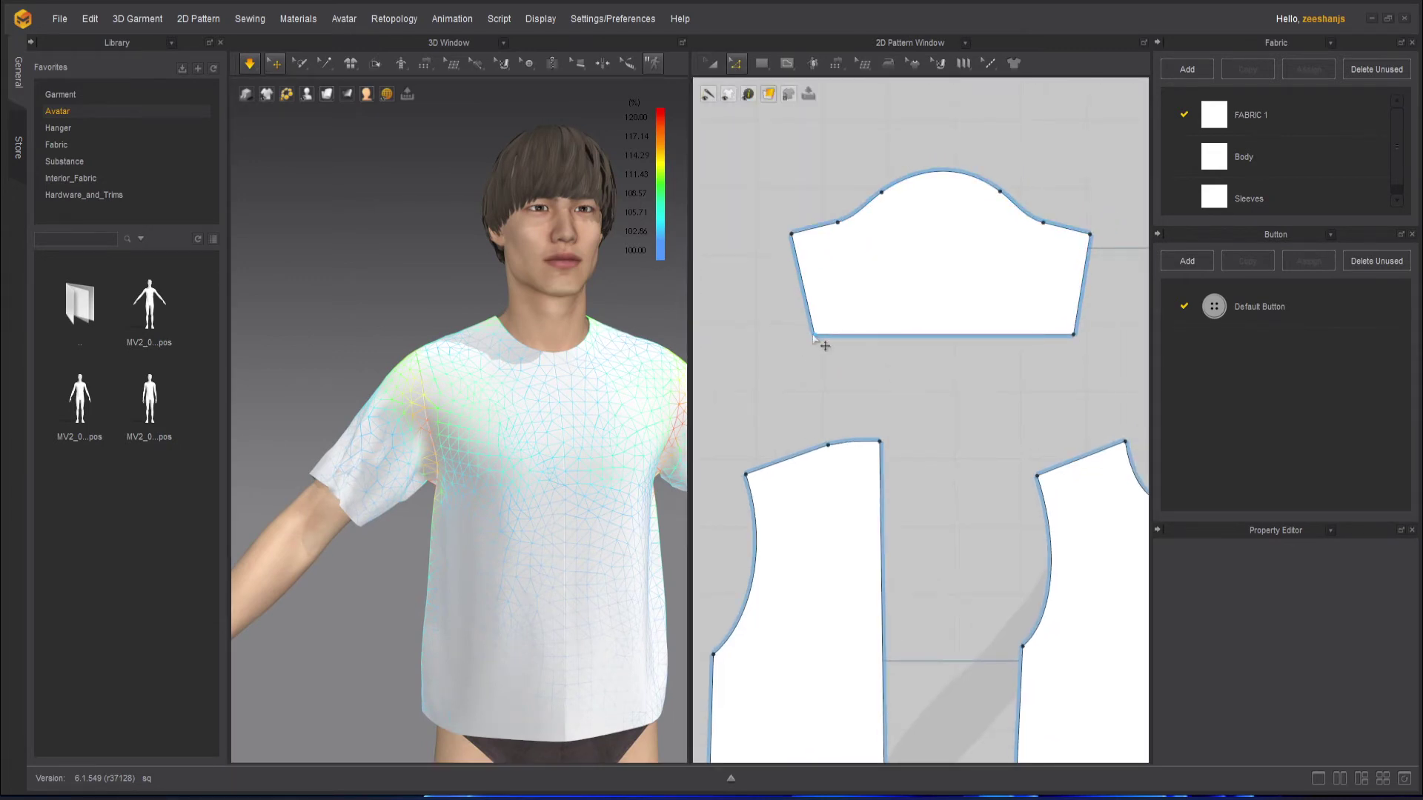
{"action": "left_click", "coordinate": [813, 335]}
{"action": "left_click_drag", "start_coordinate": [813, 335], "coordinate": [802, 336]}
{"action": "right_click", "coordinate": [802, 335]}
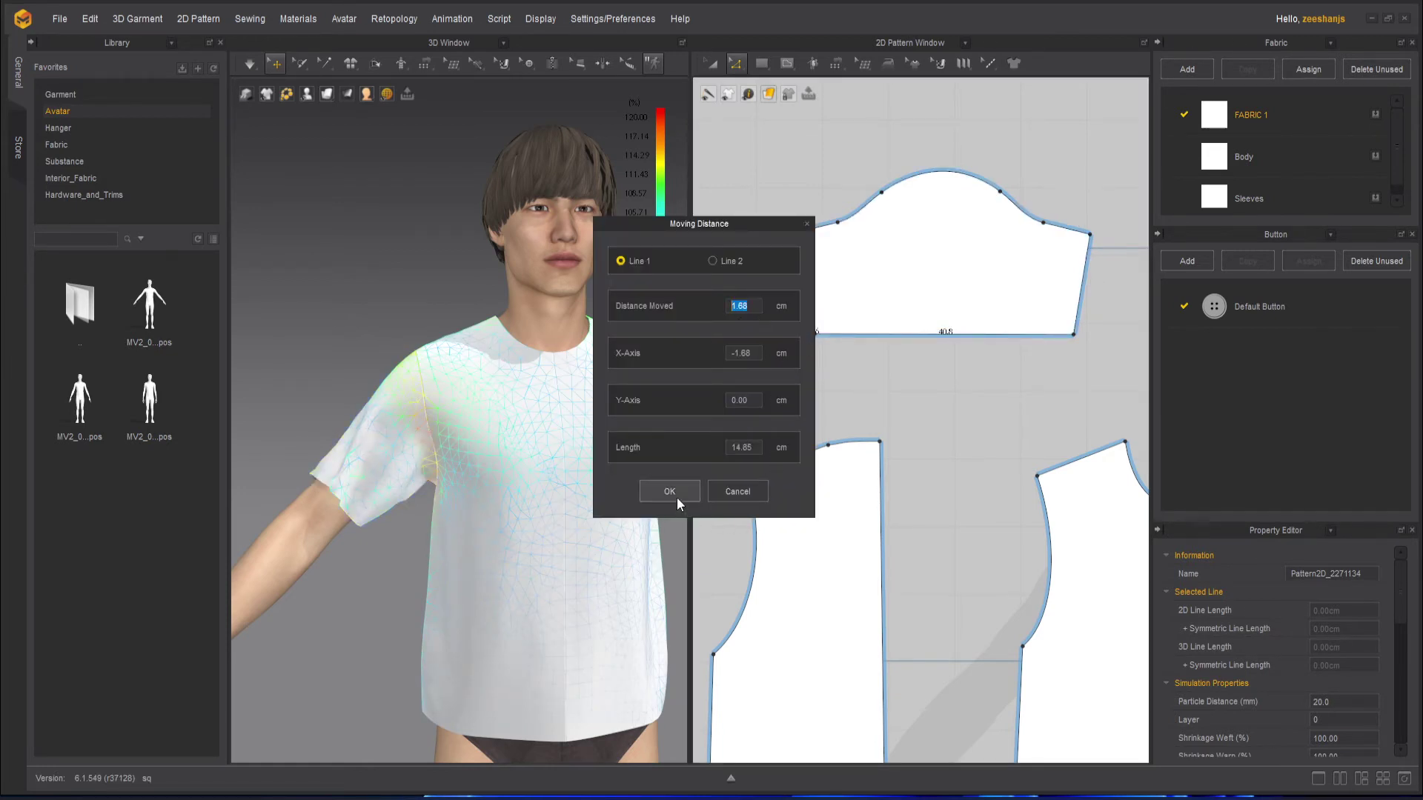
{"action": "right_click", "coordinate": [748, 310]}
{"action": "left_click", "coordinate": [794, 367]}
{"action": "left_click", "coordinate": [670, 491]}
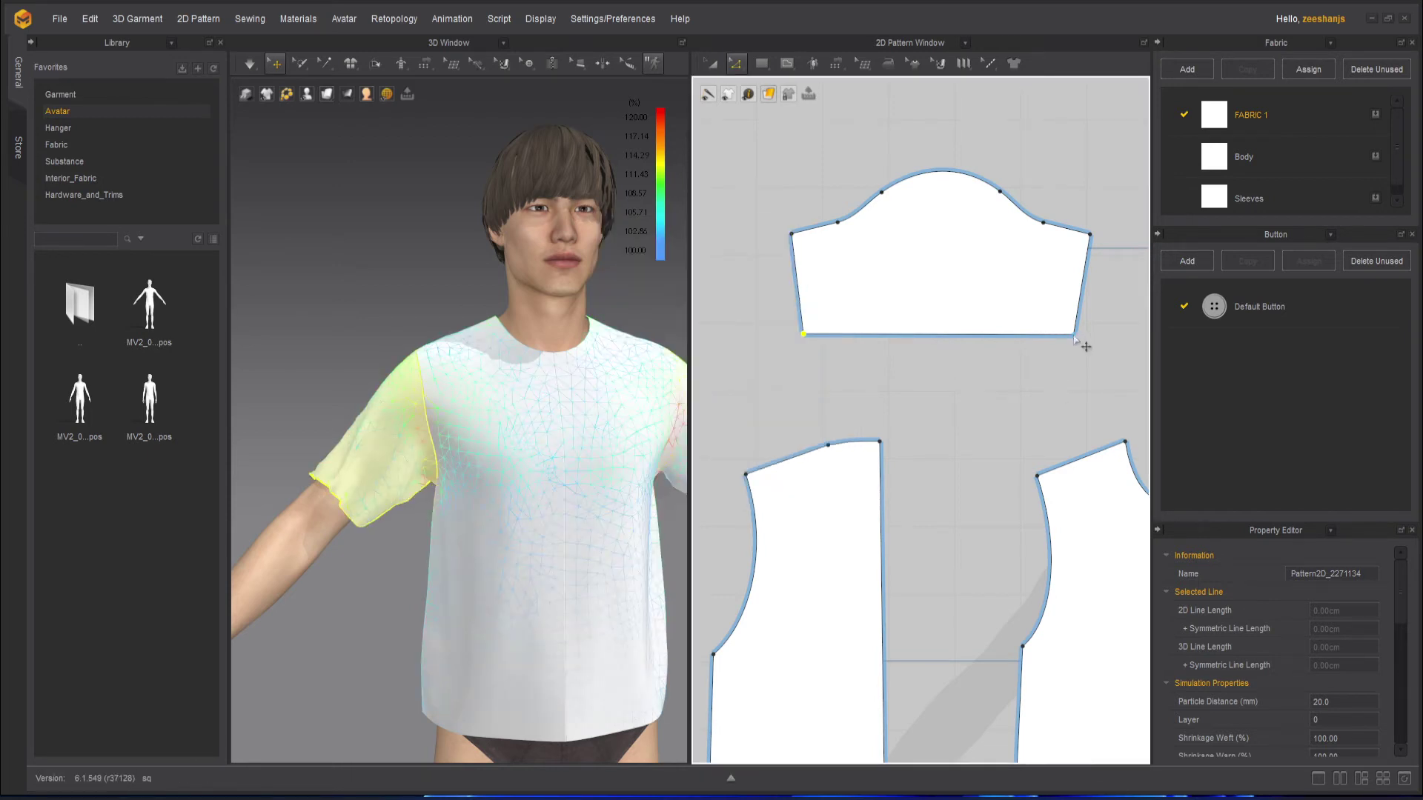
Step: Move the right corner point of the sleeve pattern's hem 1.68 cm horizontally outward to match the opposite corner
{"action": "left_click_drag", "start_coordinate": [1073, 338], "coordinate": [1083, 337]}
{"action": "right_click", "coordinate": [1083, 335]}
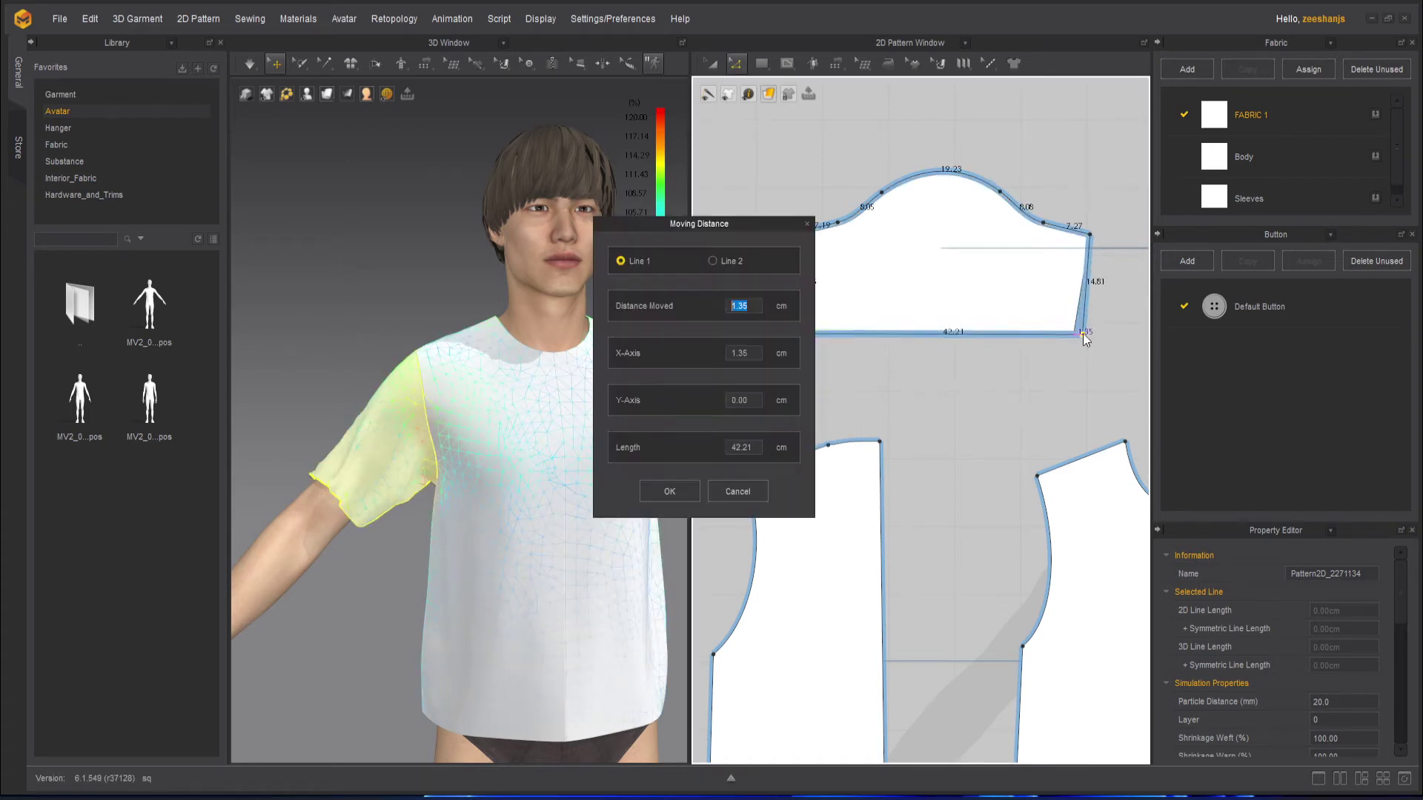
{"action": "right_click", "coordinate": [740, 307]}
{"action": "left_click", "coordinate": [784, 382]}
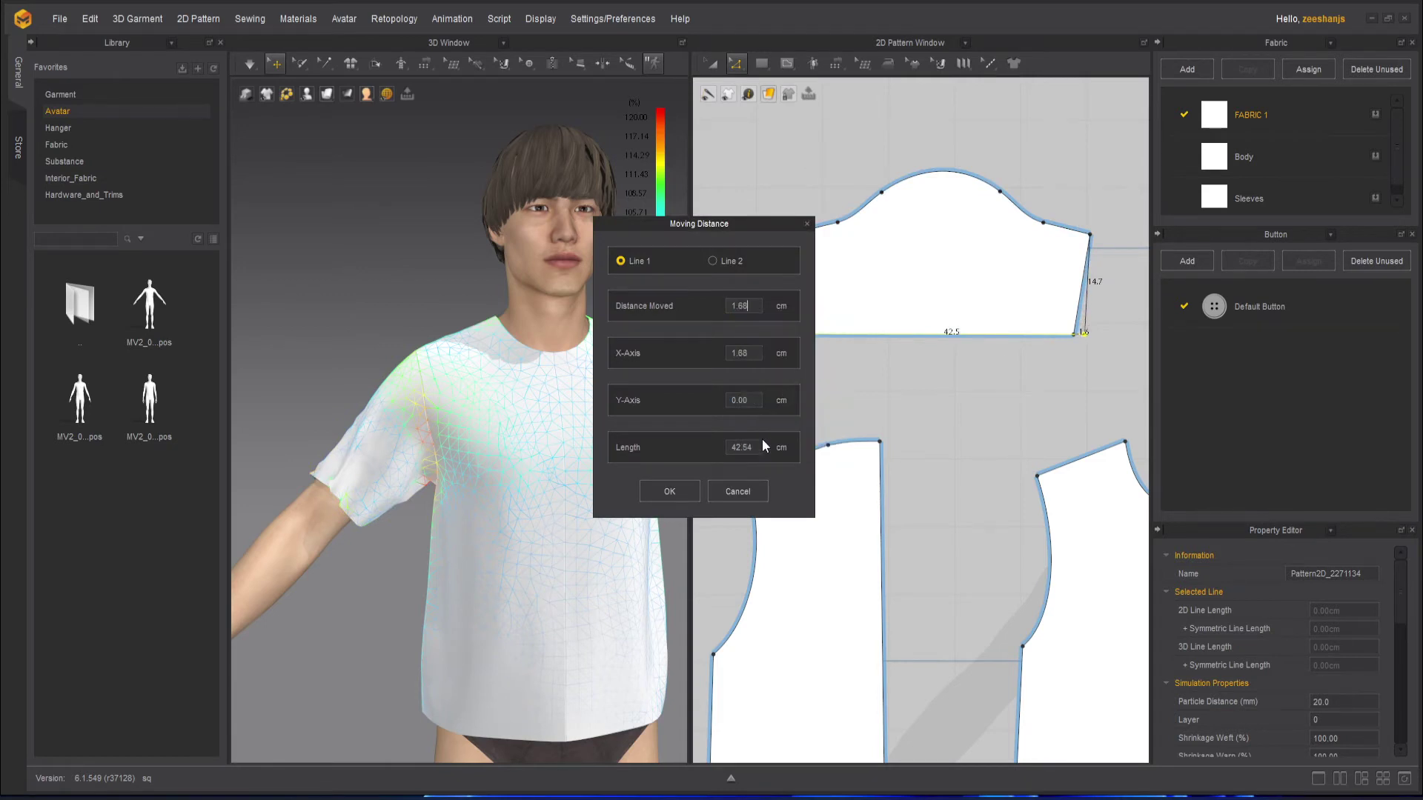
{"action": "left_click", "coordinate": [671, 492]}
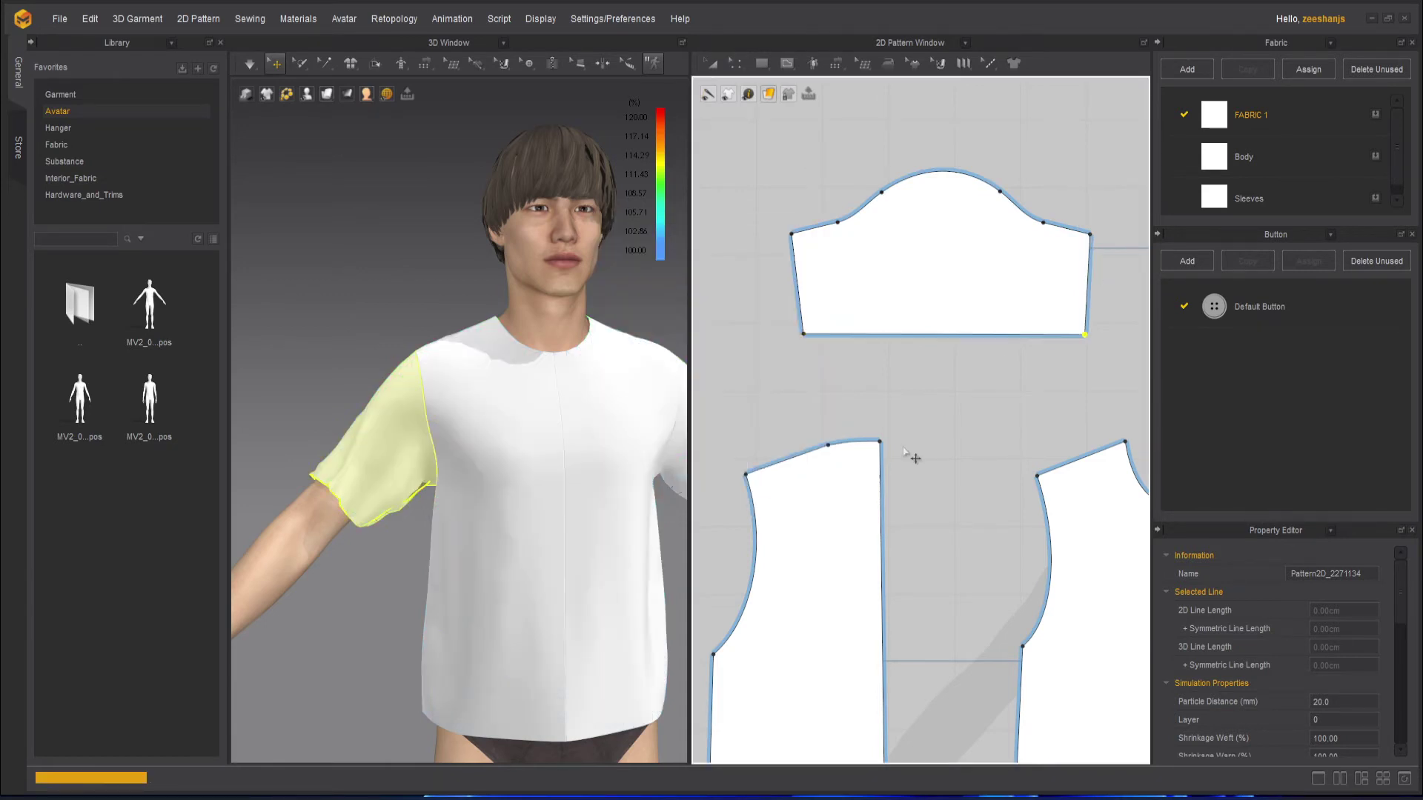
{"action": "left_click", "coordinate": [932, 412]}
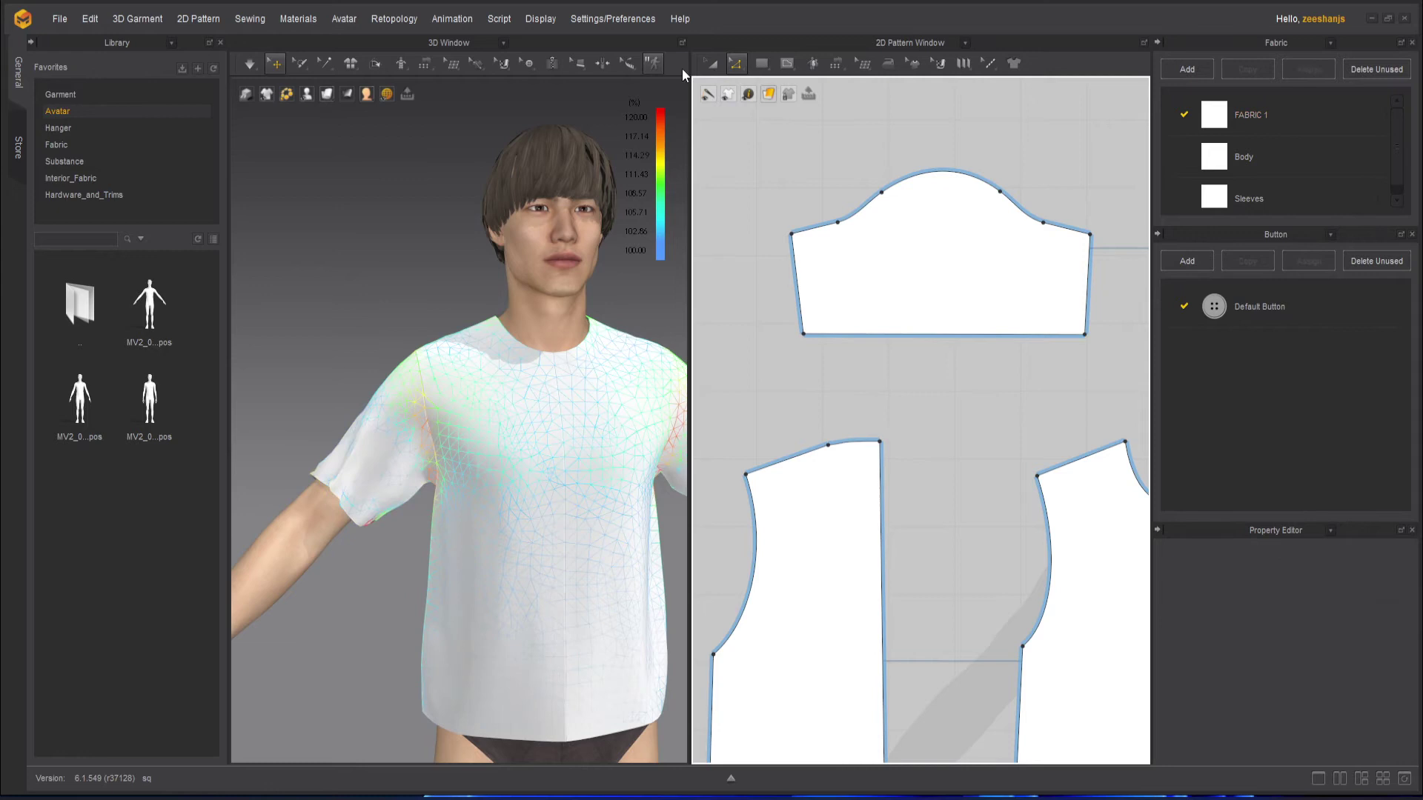
Step: Simulate the shirt with the widened sleeve hem, and switch the garment from the strain map to its normal fabric display
{"action": "left_click", "coordinate": [249, 63]}
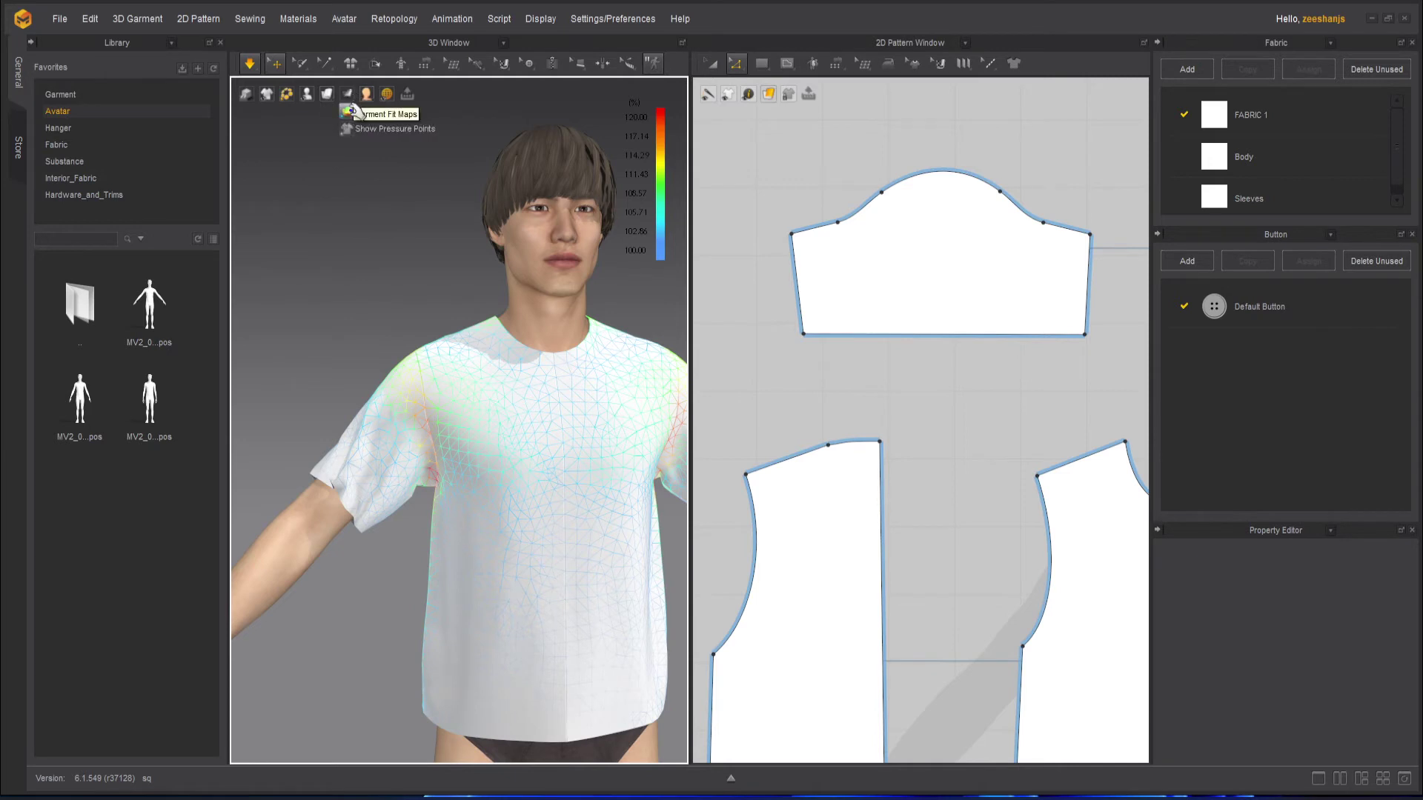
{"action": "left_click", "coordinate": [346, 110]}
{"action": "left_click", "coordinate": [396, 530]}
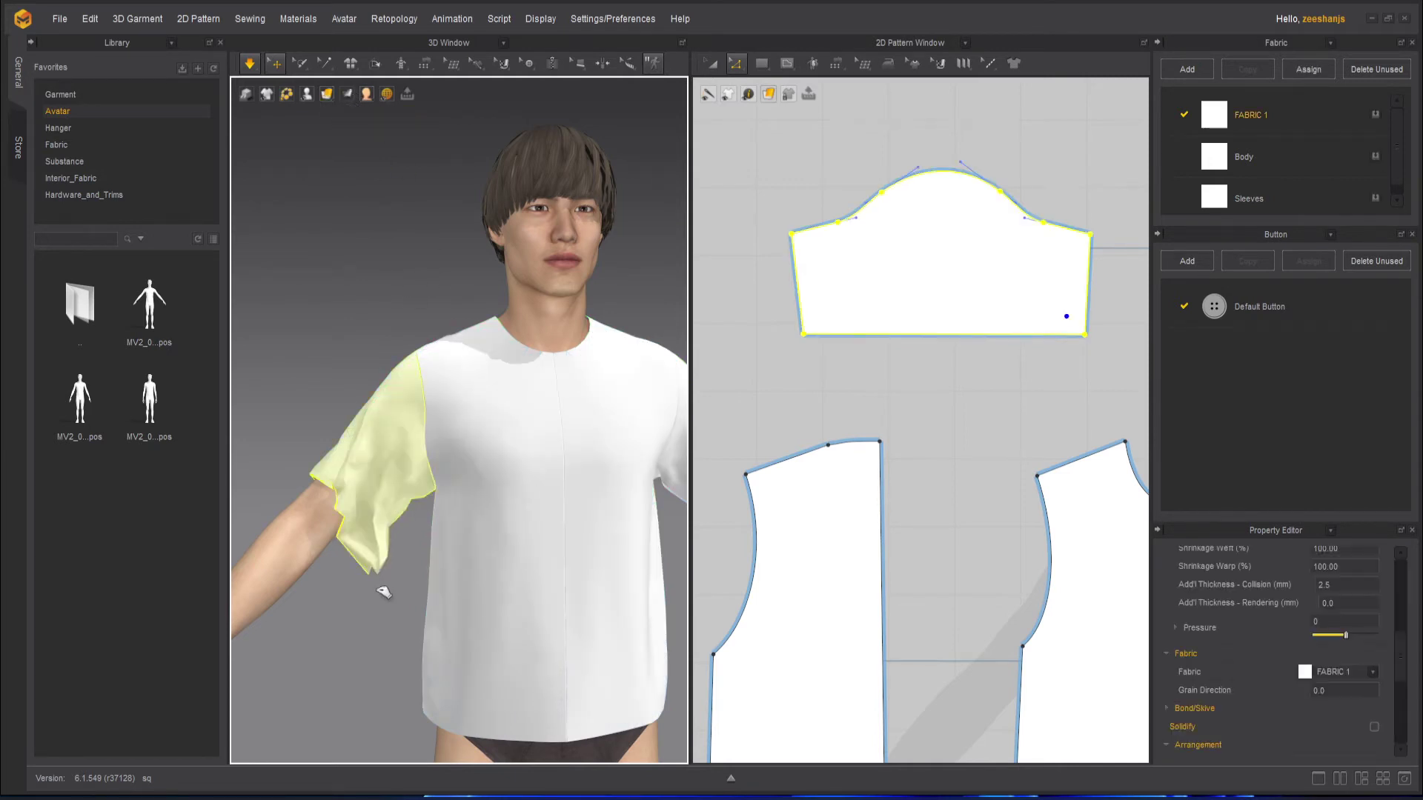
{"action": "left_click", "coordinate": [366, 633]}
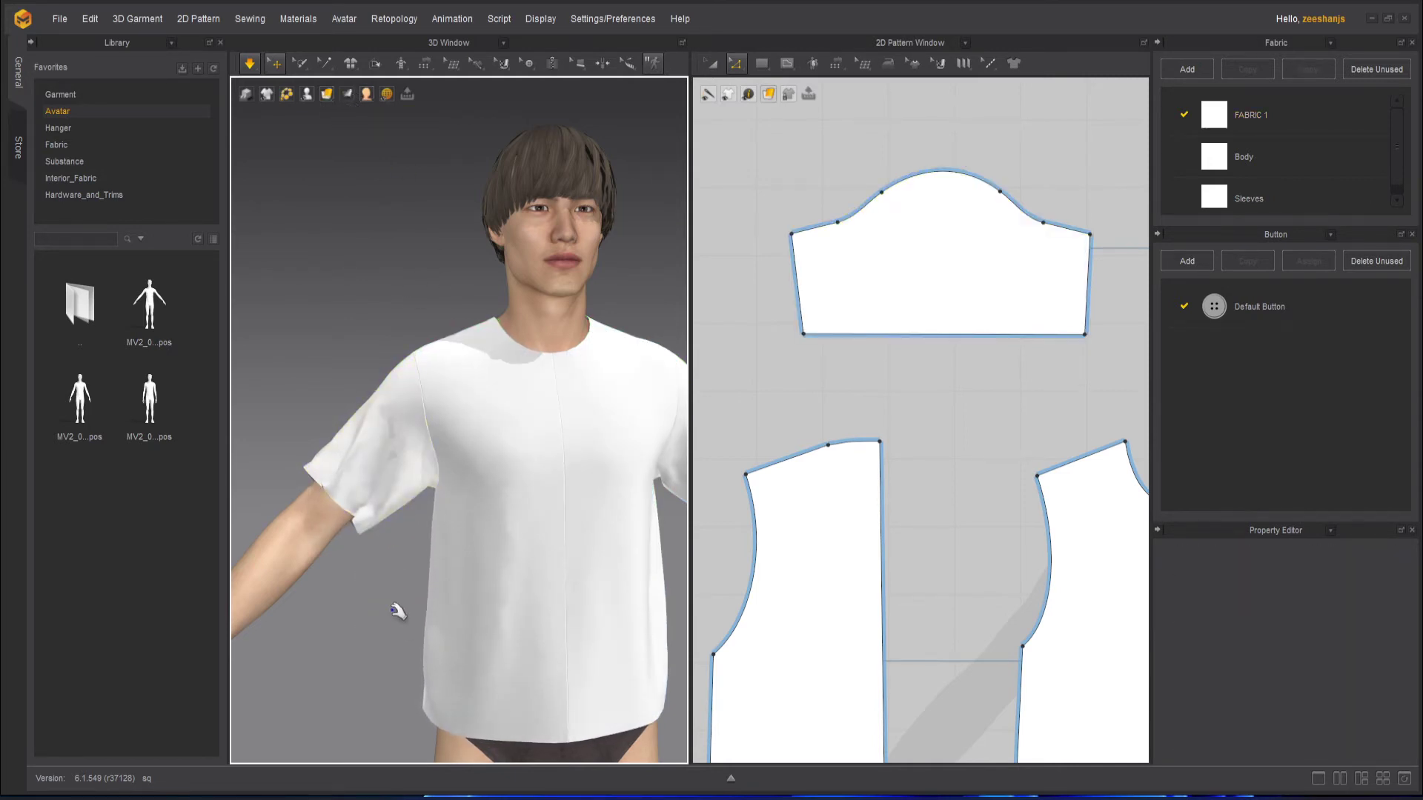
Step: Pull the sleeve's underarm hem downward during simulation to settle its folds, and check the shirt on the whole avatar
{"action": "right_click_drag", "start_coordinate": [384, 550], "coordinate": [434, 593]}
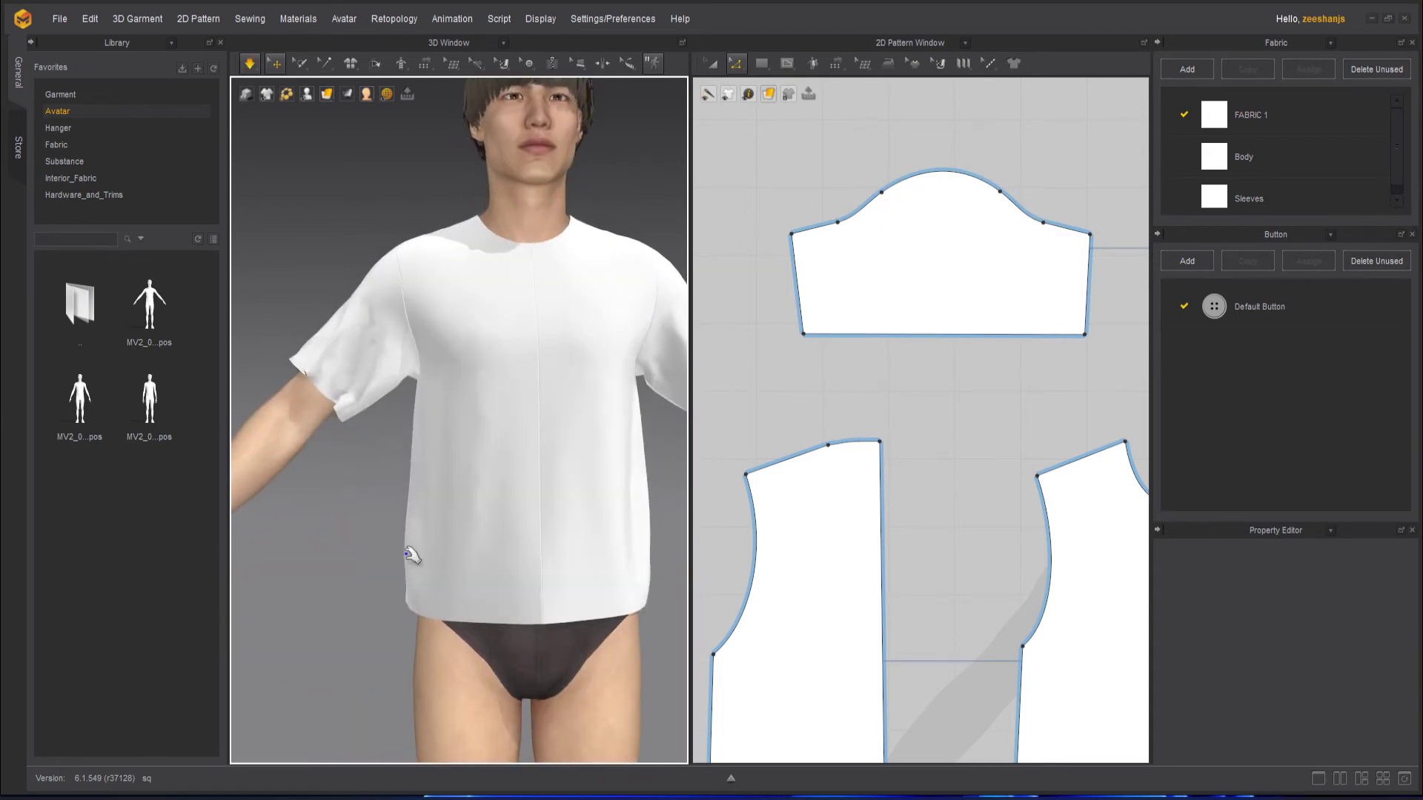
{"action": "left_click", "coordinate": [365, 630]}
{"action": "left_click", "coordinate": [372, 428]}
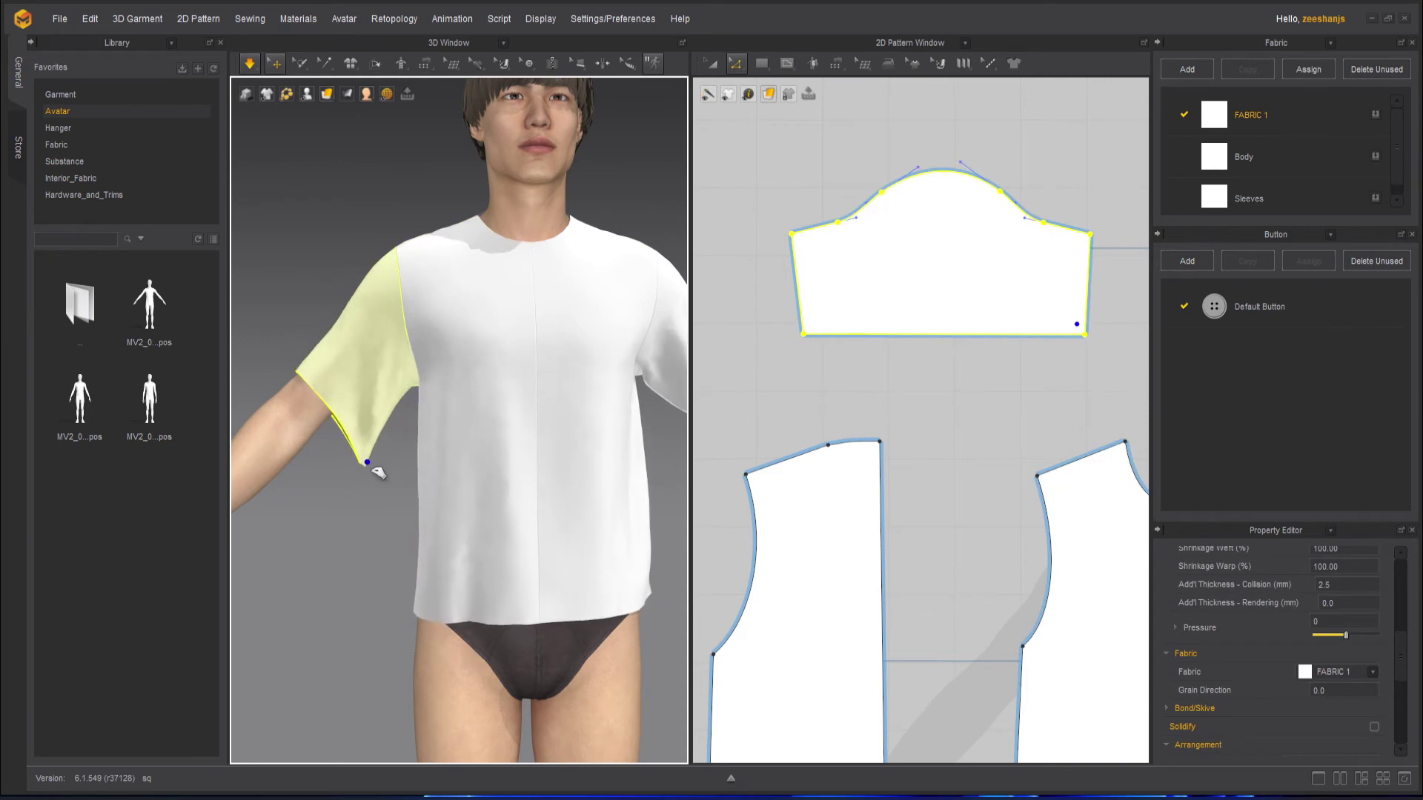
{"action": "left_click", "coordinate": [832, 385]}
{"action": "scroll", "coordinate": [495, 407], "scroll_direction": "down", "scroll_amount": 3}
{"action": "key", "text": "space"}
{"action": "right_click_drag", "start_coordinate": [495, 407], "coordinate": [542, 394]}
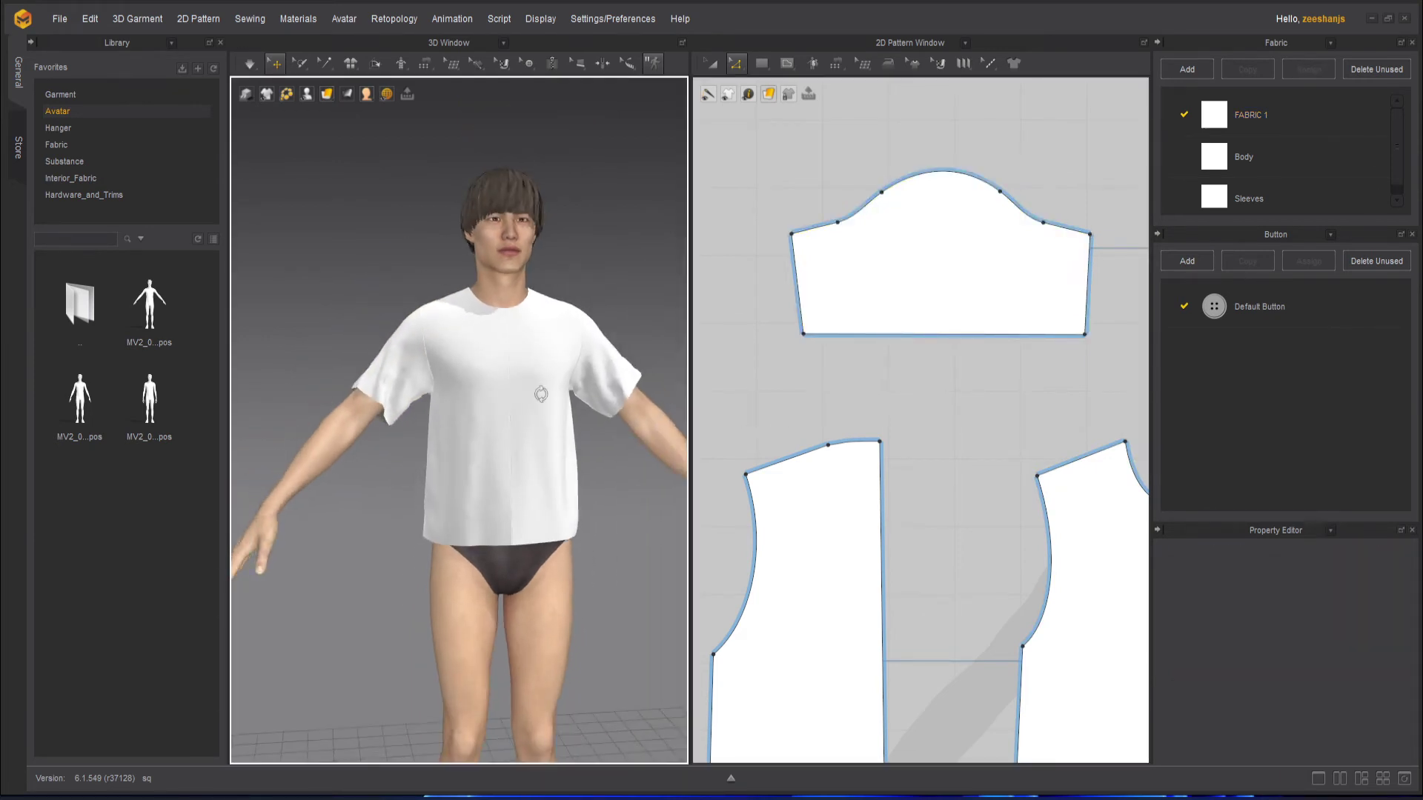
Step: Select the whole sleeve pattern with Transform Pattern for resizing
{"action": "left_click", "coordinate": [950, 283]}
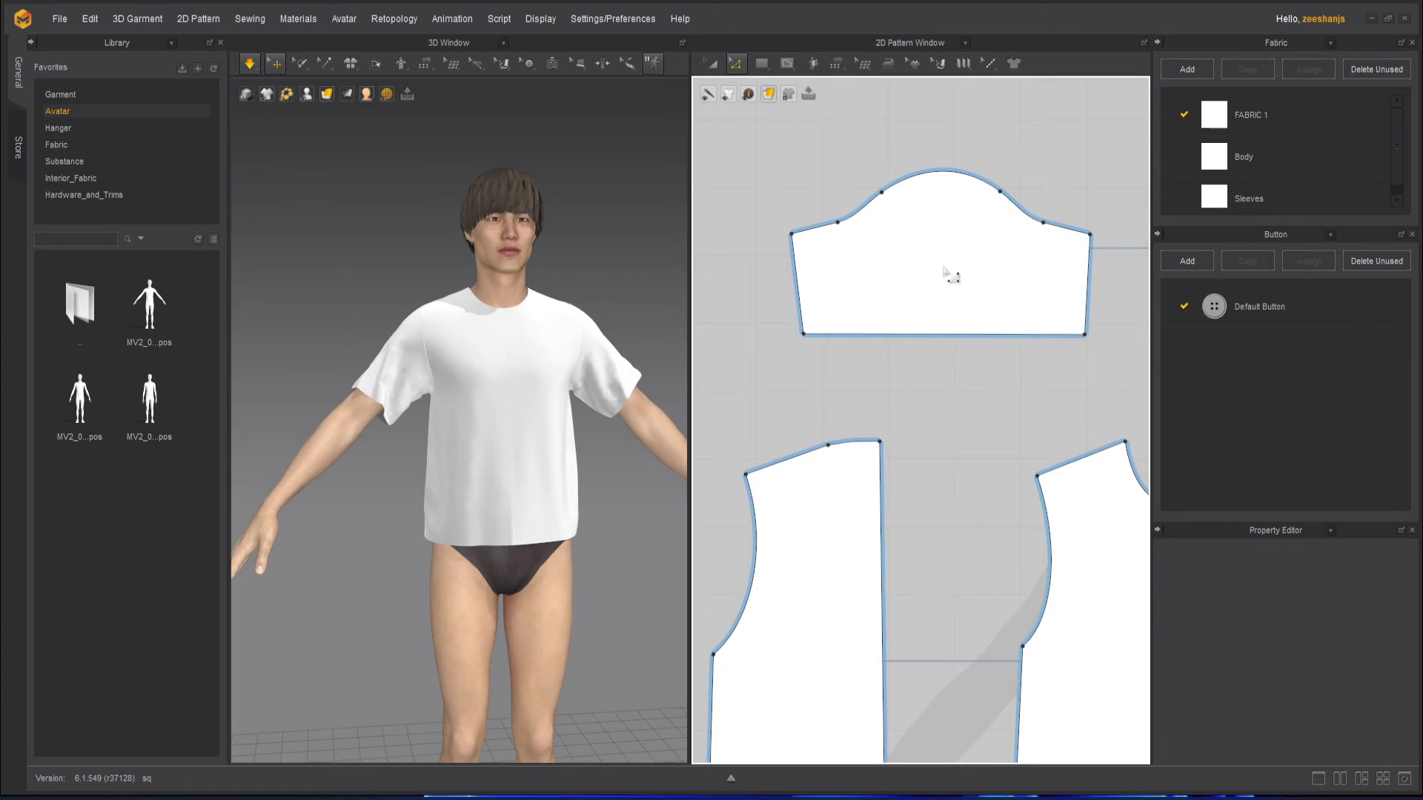
{"action": "scroll", "coordinate": [940, 266], "scroll_direction": "up", "scroll_amount": 3}
{"action": "scroll", "coordinate": [919, 232], "scroll_direction": "down", "scroll_amount": 2}
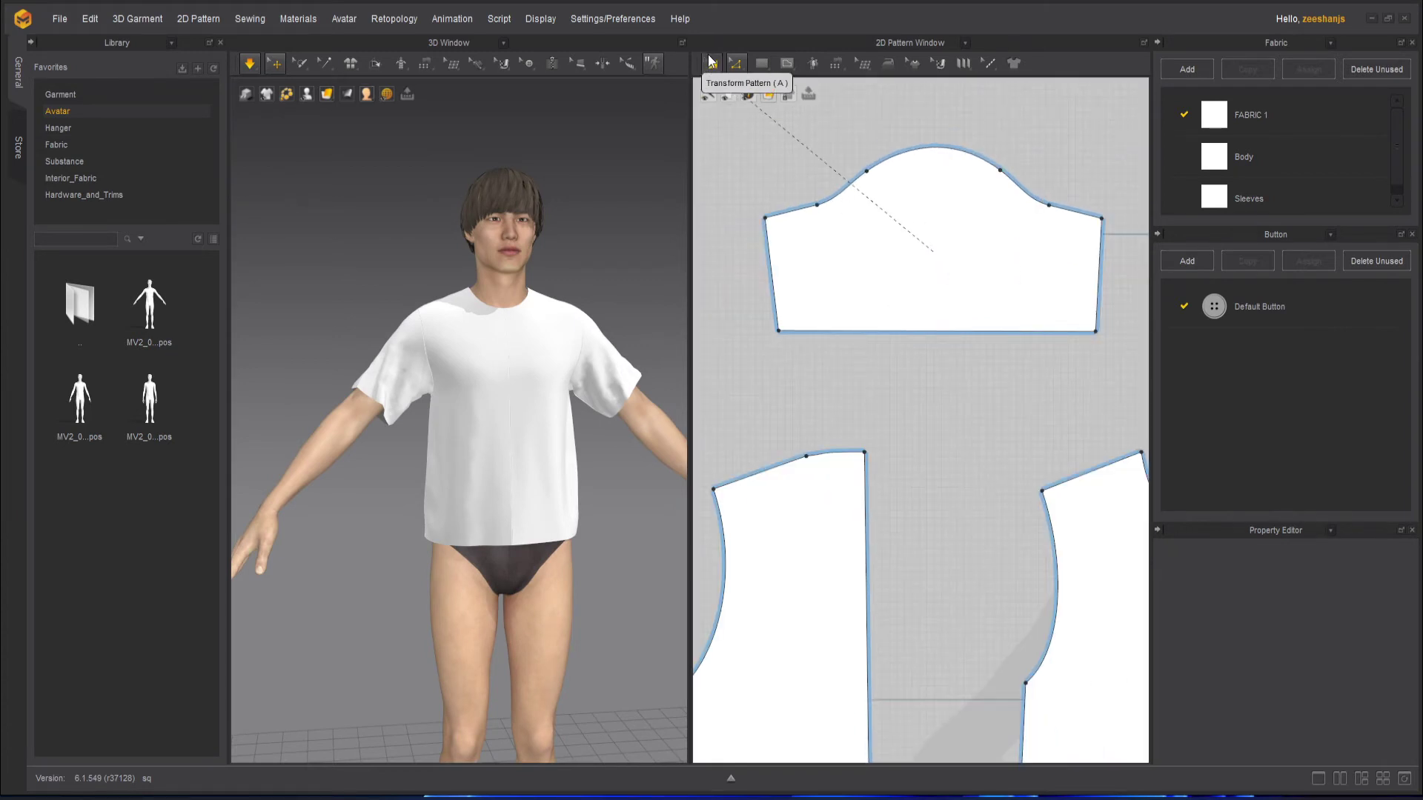
{"action": "left_click", "coordinate": [709, 61]}
{"action": "left_click", "coordinate": [927, 243]}
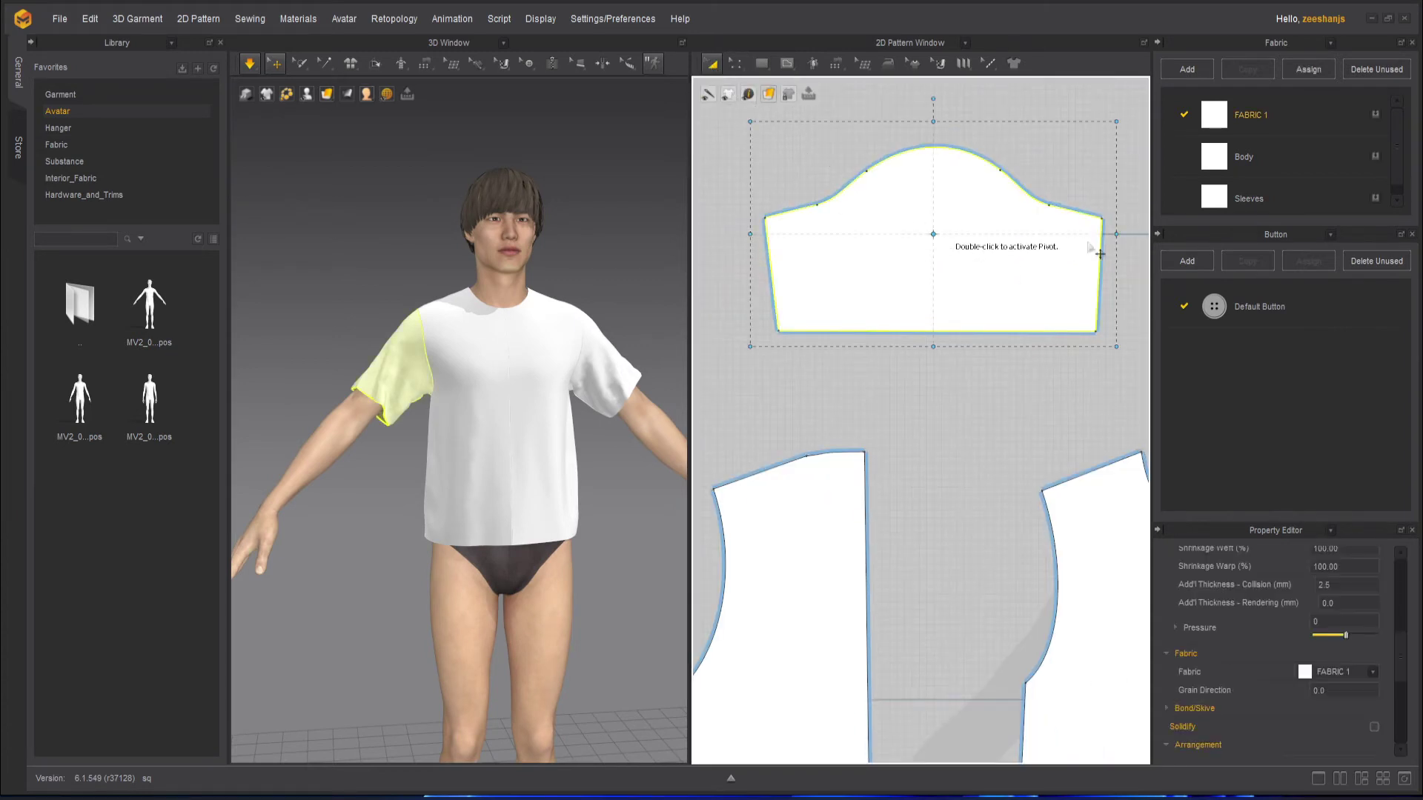
Step: Narrow the sleeve pattern slightly from its side and simulate the garment, checking the sleeve fit on the avatar
{"action": "left_click_drag", "start_coordinate": [1116, 233], "coordinate": [1106, 234]}
{"action": "left_click", "coordinate": [250, 63]}
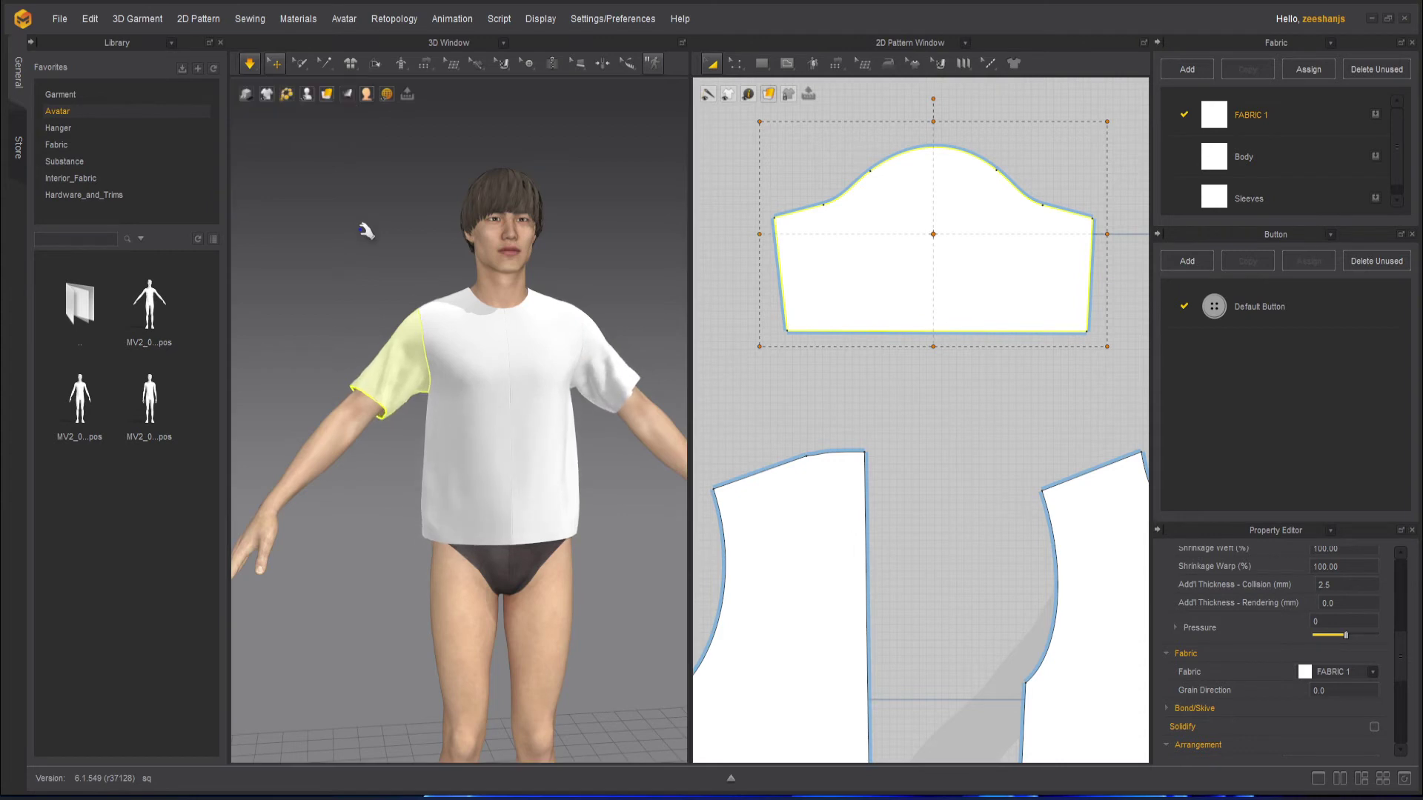
{"action": "left_click", "coordinate": [424, 256]}
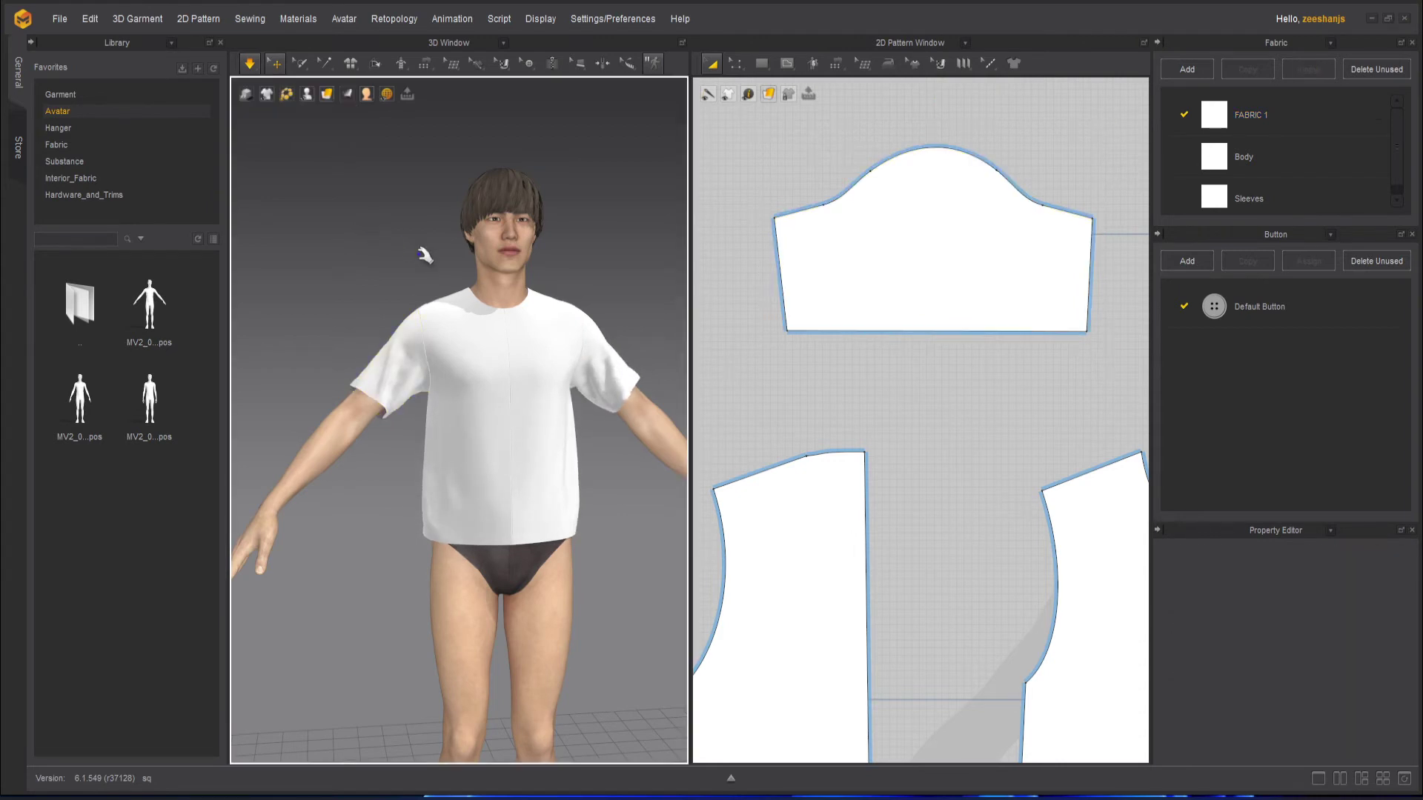
{"action": "scroll", "coordinate": [523, 395], "scroll_direction": "down", "scroll_amount": 1}
{"action": "scroll", "coordinate": [523, 395], "scroll_direction": "up", "scroll_amount": 4}
{"action": "scroll", "coordinate": [525, 394], "scroll_direction": "down", "scroll_amount": 4}
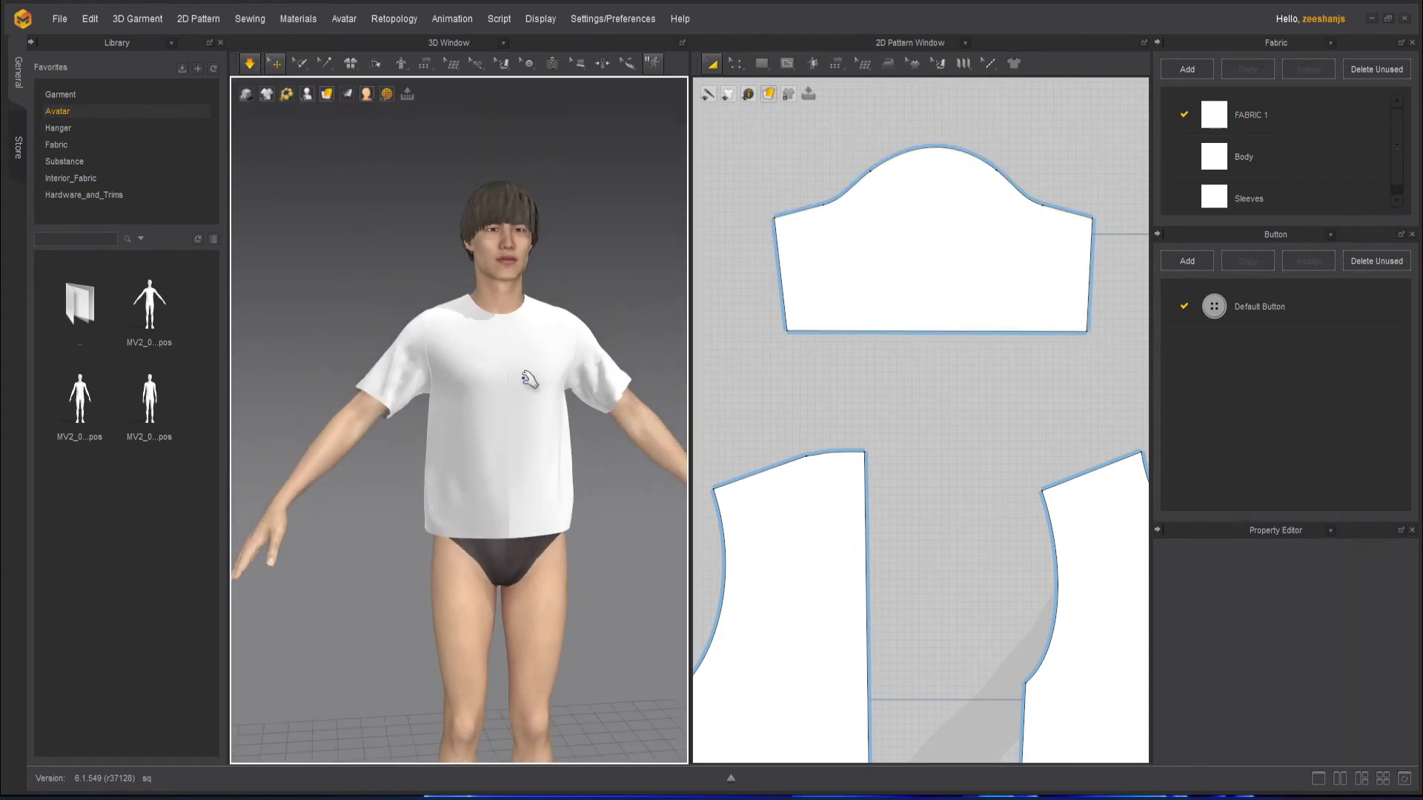
{"action": "mouse_move", "coordinate": [419, 422]}
{"action": "right_mouse_down"}
{"action": "mouse_move", "coordinate": [117, 398]}
{"action": "mouse_move", "coordinate": [430, 411]}
{"action": "right_mouse_up"}
Step: Move the back panel's underarm point inward by 1.23 cm and copy that moving distance
{"action": "scroll", "coordinate": [835, 454], "scroll_direction": "down", "scroll_amount": 5}
{"action": "scroll", "coordinate": [832, 448], "scroll_direction": "up", "scroll_amount": 2}
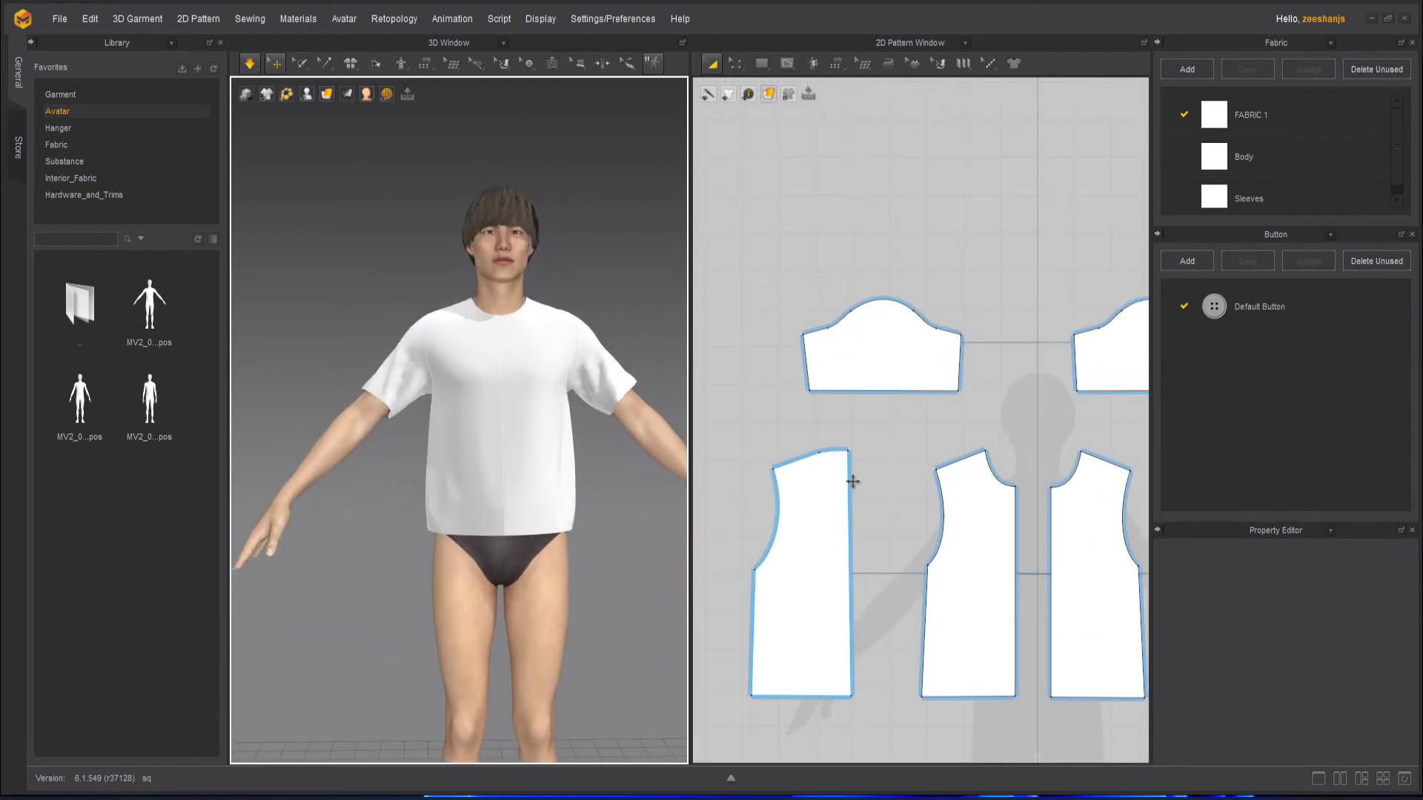
{"action": "scroll", "coordinate": [896, 435], "scroll_direction": "up", "scroll_amount": 2}
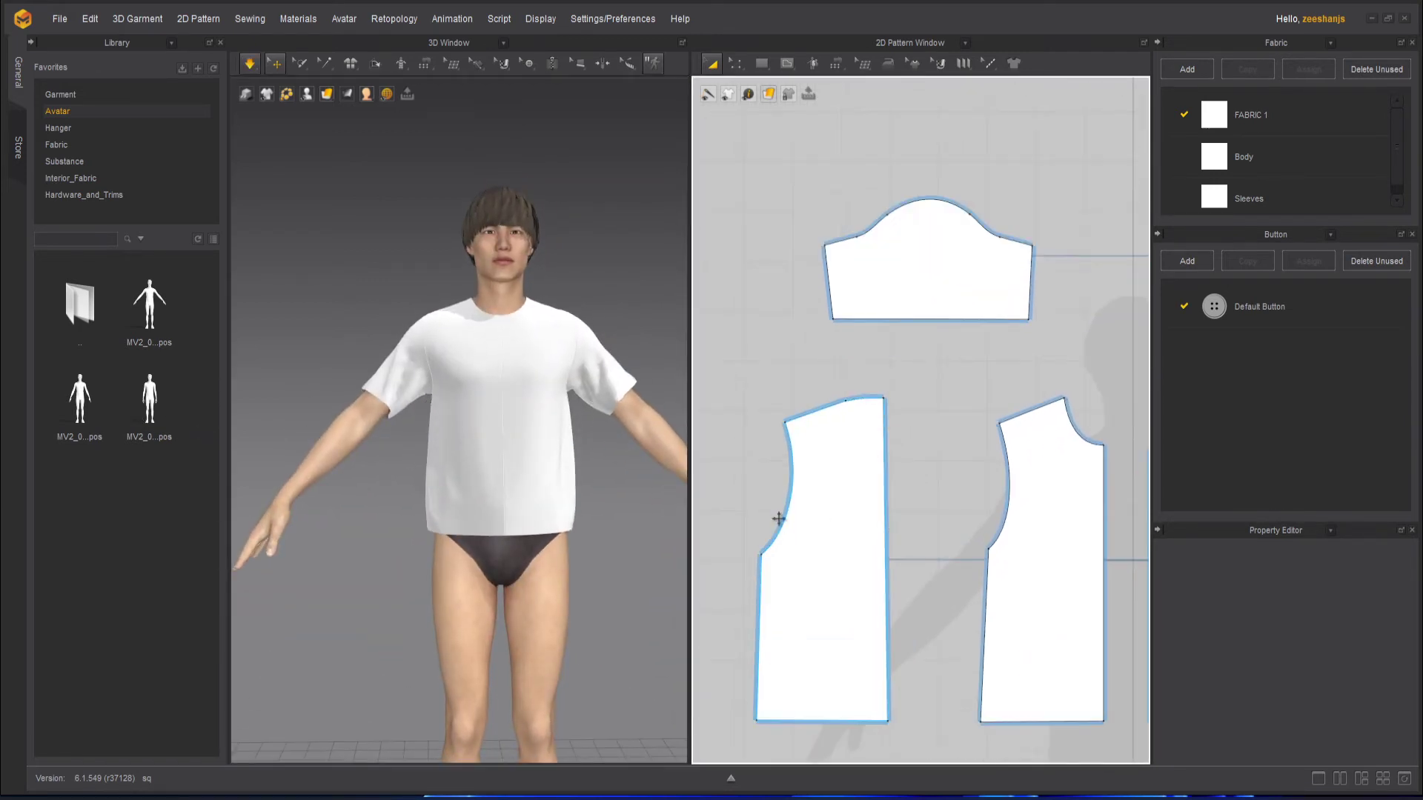
{"action": "left_click", "coordinate": [774, 567]}
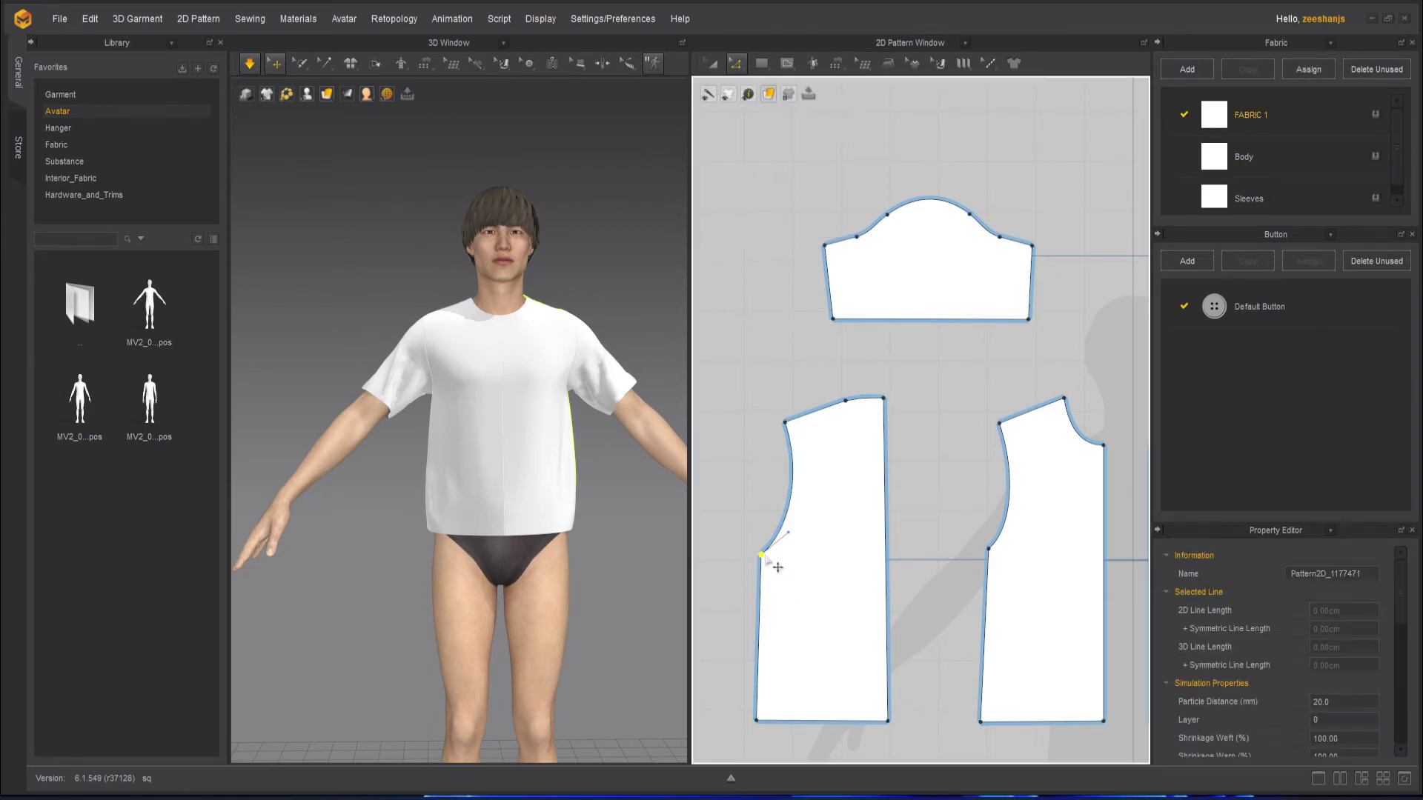
{"action": "left_click_drag", "start_coordinate": [778, 567], "coordinate": [779, 567]}
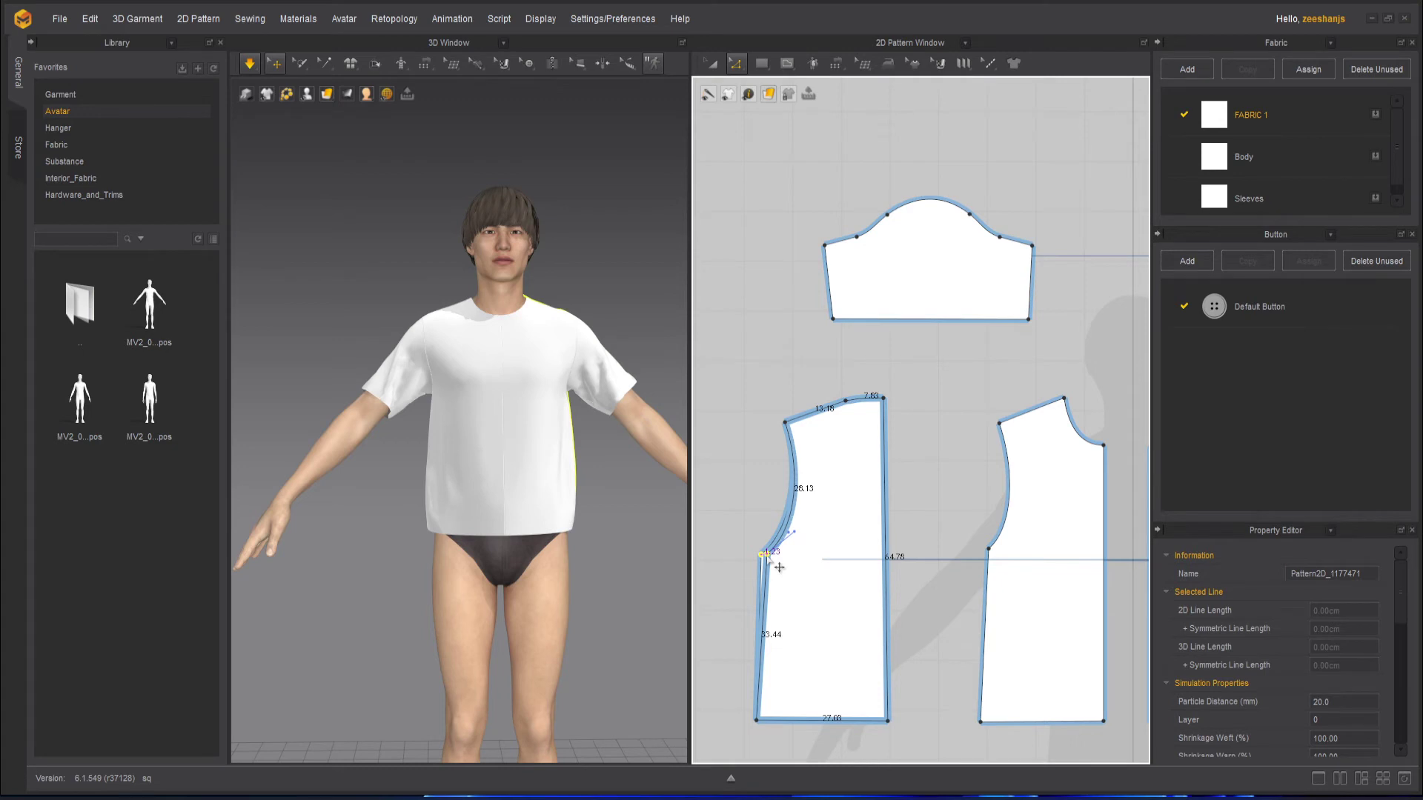
{"action": "right_click", "coordinate": [780, 567]}
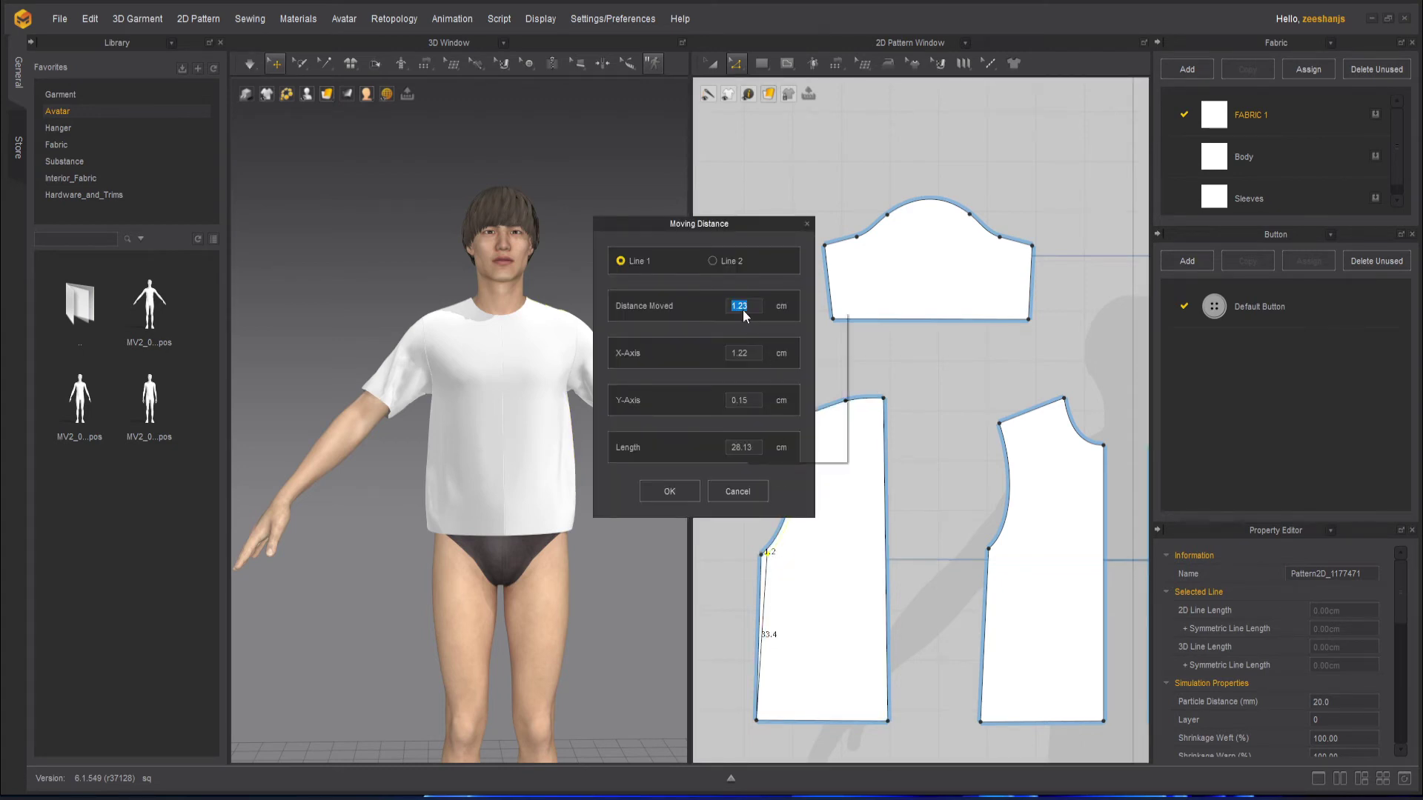
{"action": "right_click", "coordinate": [744, 311]}
{"action": "left_click", "coordinate": [781, 373]}
{"action": "left_click", "coordinate": [669, 491]}
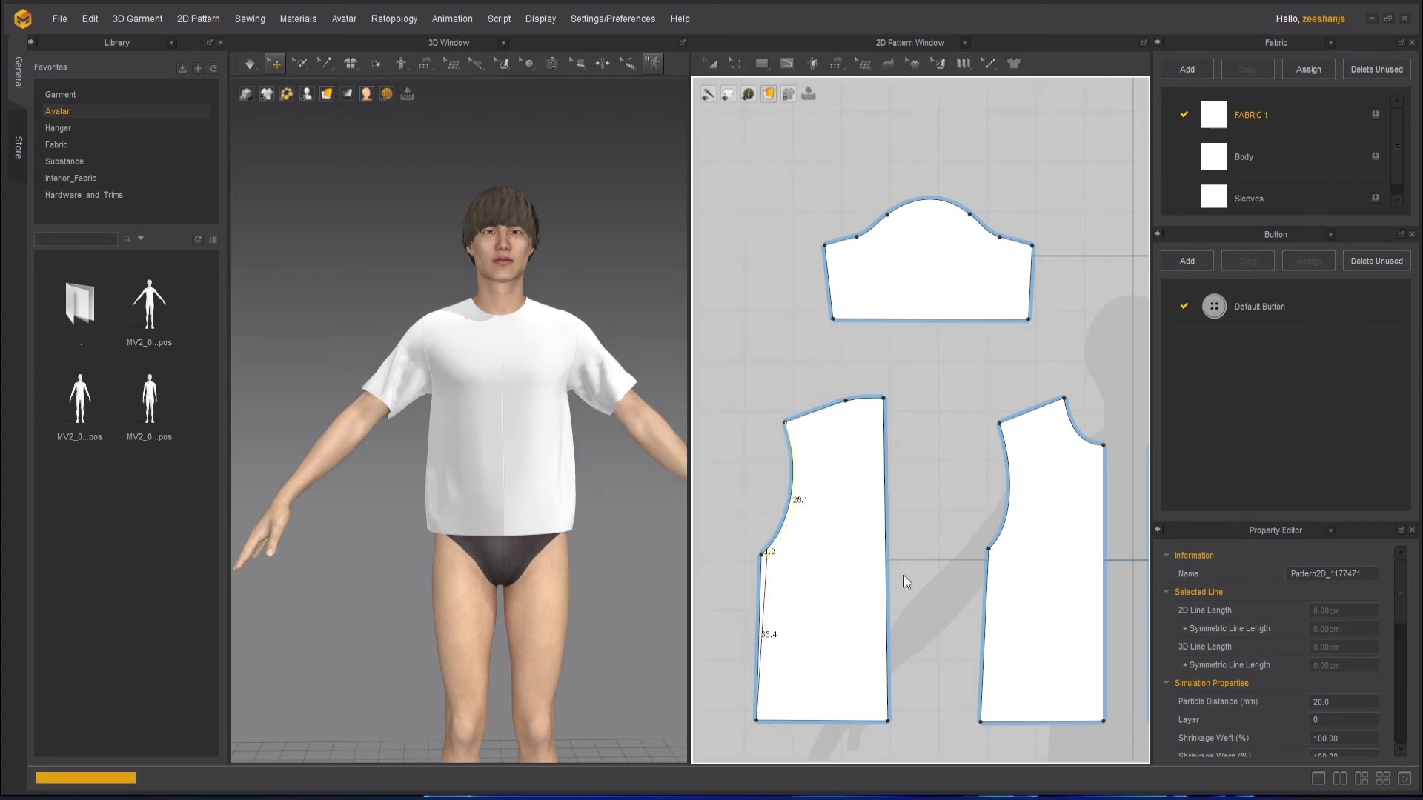
Step: Move the front panel's underarm point inward, using the copied distance from the back panel as the moving distance
{"action": "left_click_drag", "start_coordinate": [988, 550], "coordinate": [994, 550]}
{"action": "right_click", "coordinate": [994, 551]}
{"action": "right_click", "coordinate": [741, 309]}
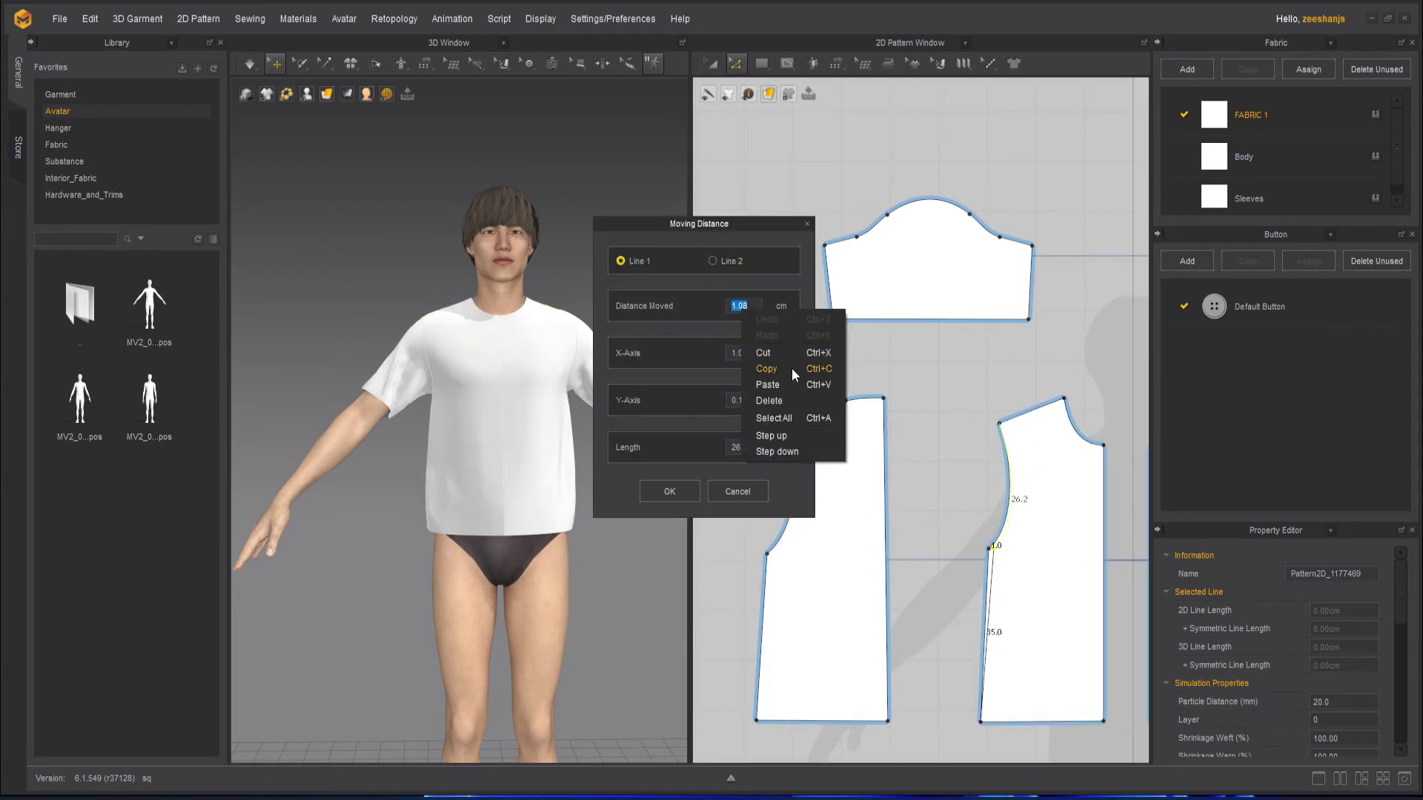
{"action": "left_click", "coordinate": [787, 384]}
{"action": "left_click", "coordinate": [670, 490]}
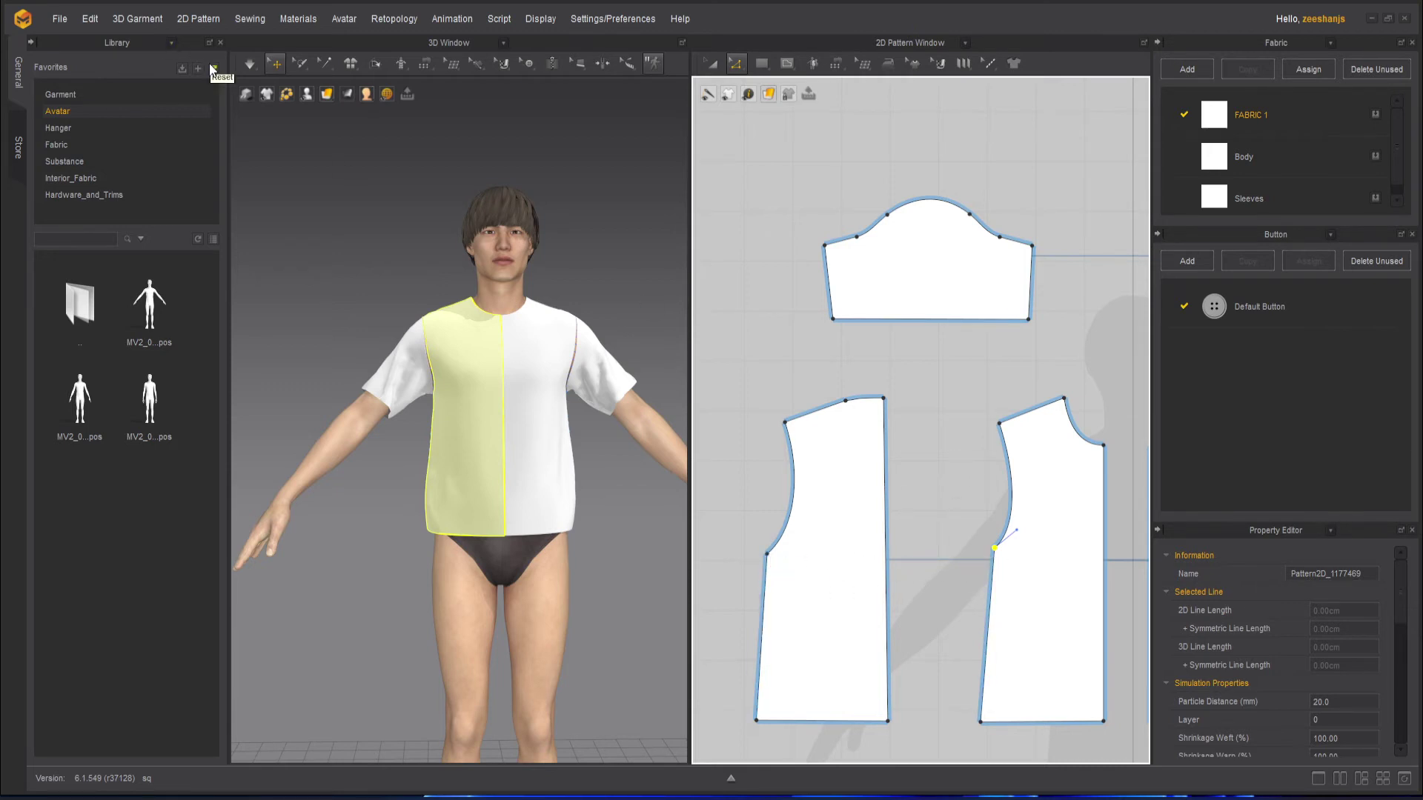
Step: Simulate the garment with the narrowed body panels and examine its drape on the avatar from several angles
{"action": "left_click", "coordinate": [249, 65]}
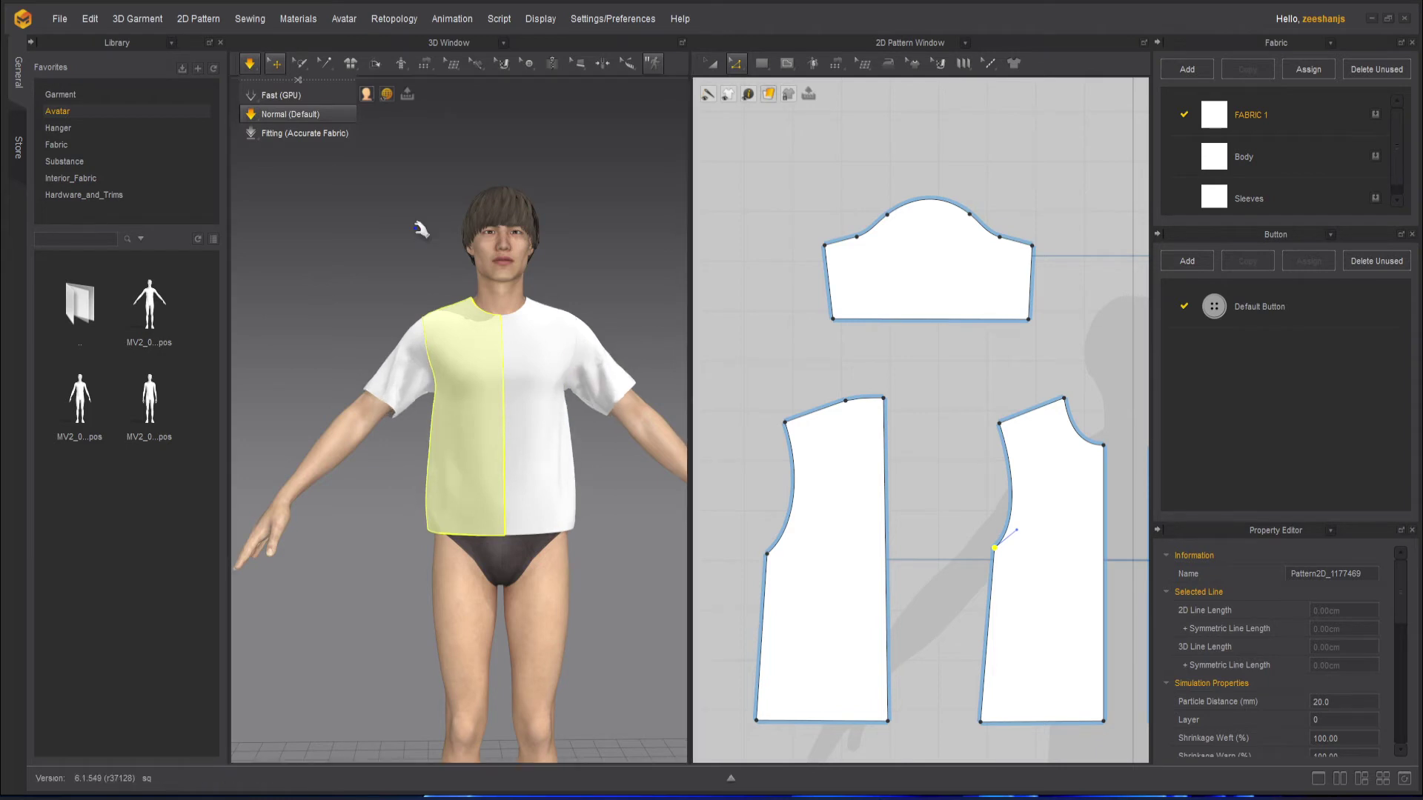
{"action": "key", "text": "space"}
{"action": "right_click_drag", "start_coordinate": [483, 496], "coordinate": [442, 492]}
{"action": "left_click", "coordinate": [569, 548]}
{"action": "key", "text": "space"}
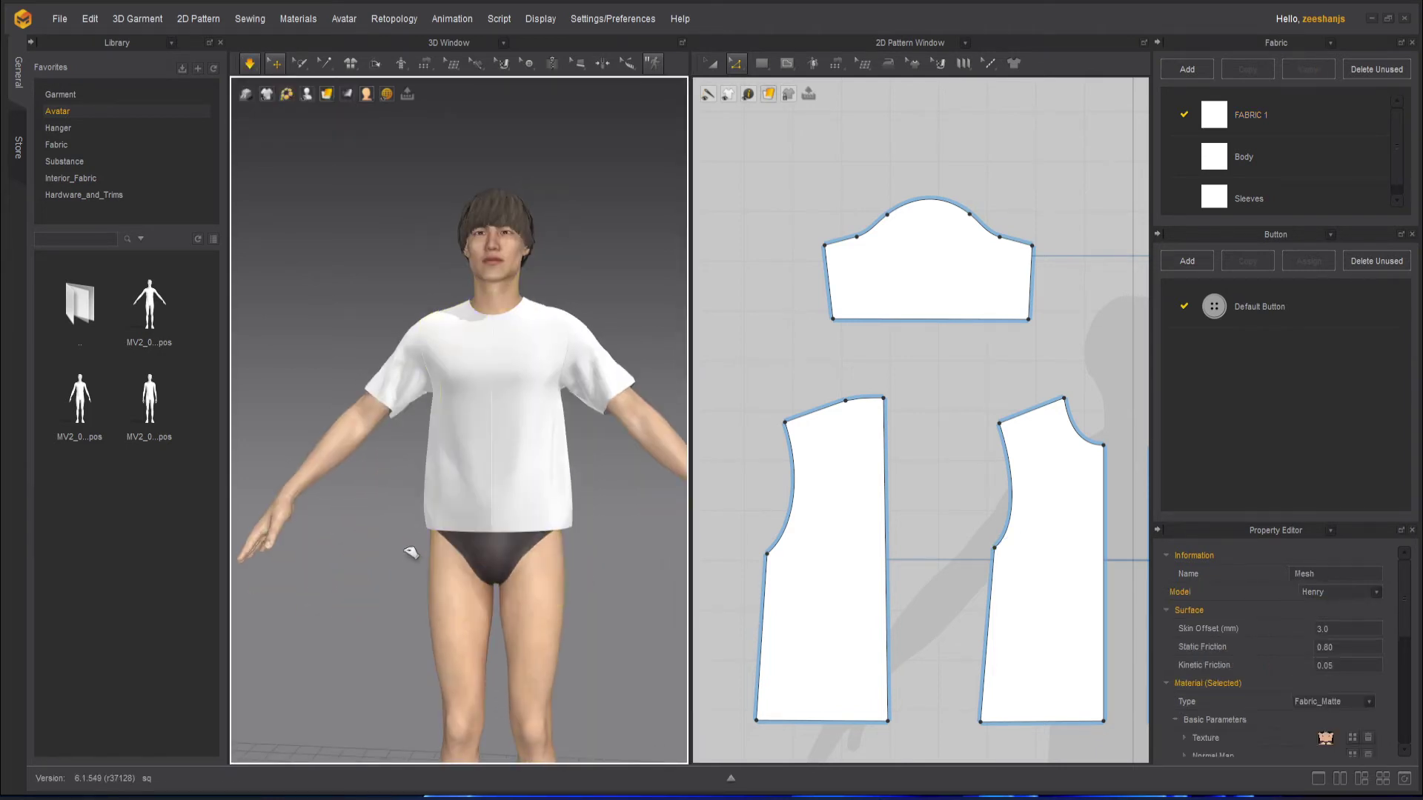
{"action": "right_click_drag", "start_coordinate": [411, 553], "coordinate": [438, 446]}
{"action": "key", "text": "space"}
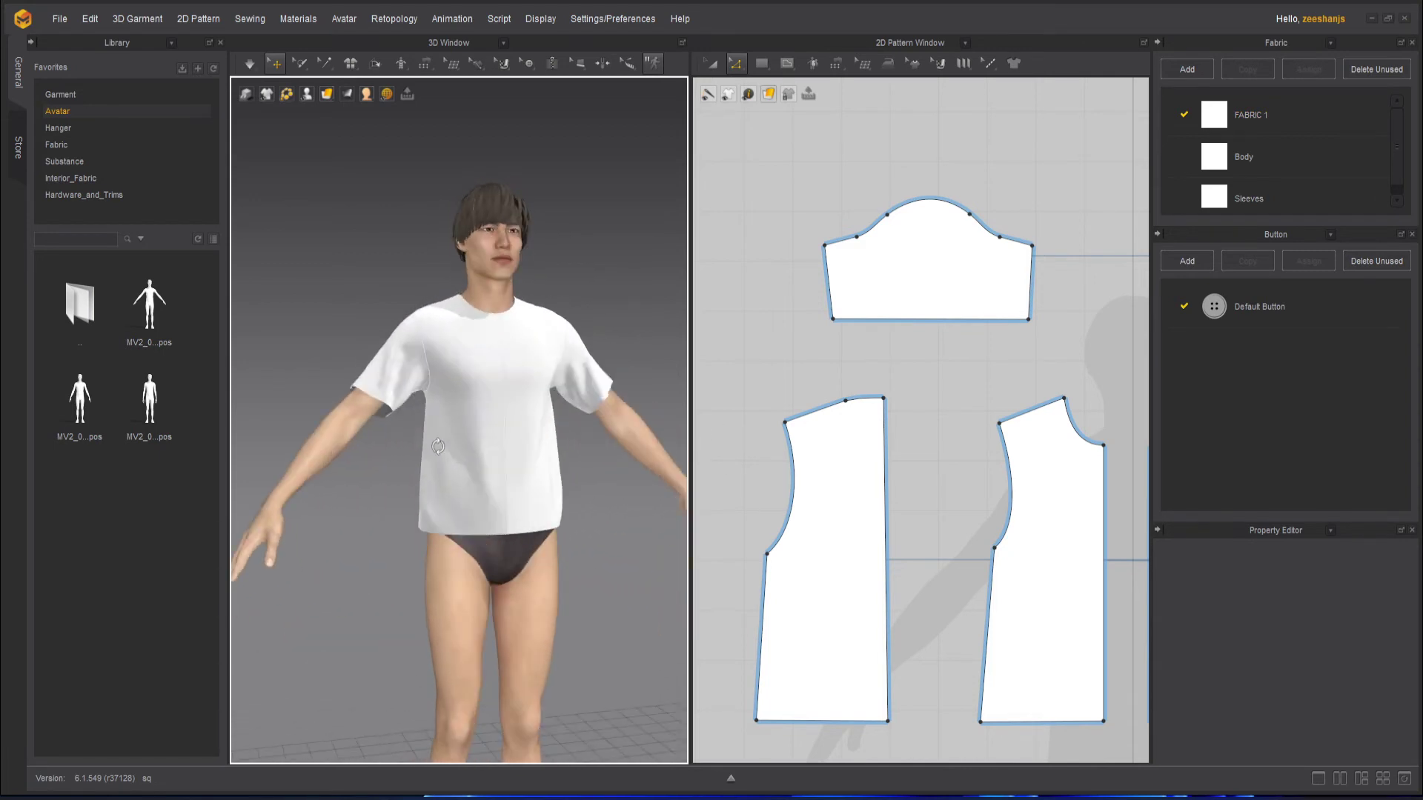
{"action": "key", "text": "space"}
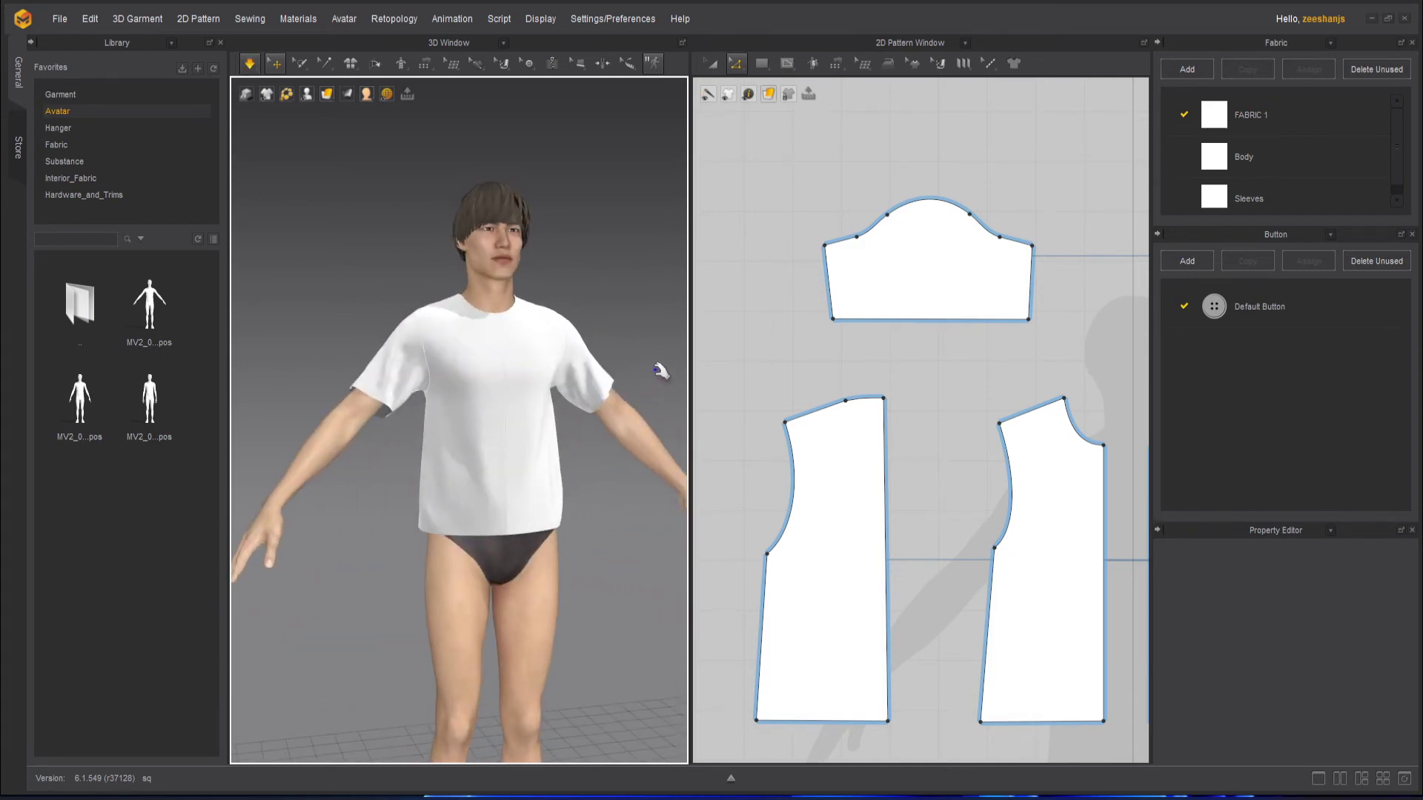
{"action": "scroll", "coordinate": [504, 441], "scroll_direction": "up", "scroll_amount": 3}
Step: Move the two sleeve patterns outward, away from the avatar silhouette's centre line
{"action": "scroll", "coordinate": [989, 351], "scroll_direction": "down", "scroll_amount": 3}
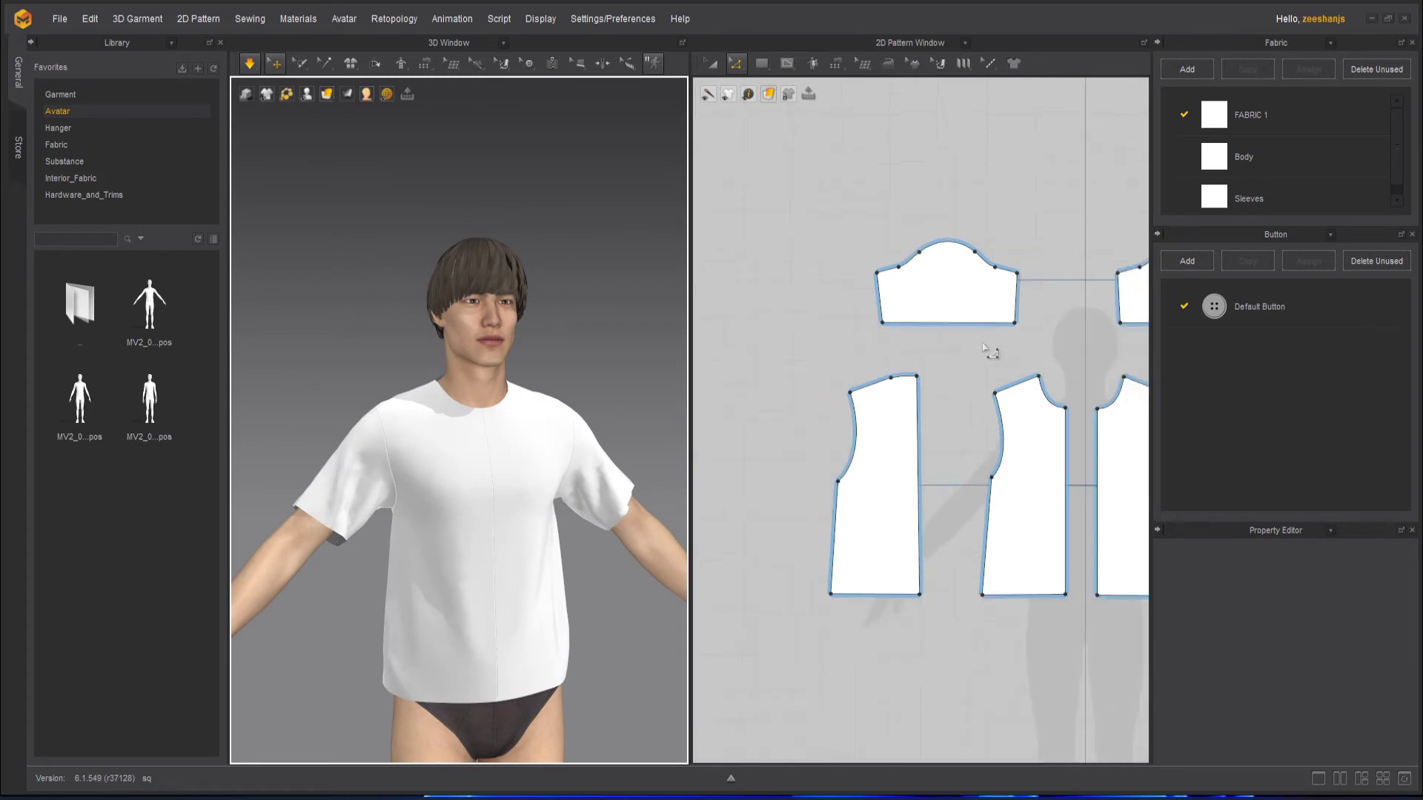
{"action": "scroll", "coordinate": [990, 351], "scroll_direction": "down", "scroll_amount": 5}
{"action": "scroll", "coordinate": [1093, 342], "scroll_direction": "up", "scroll_amount": 5}
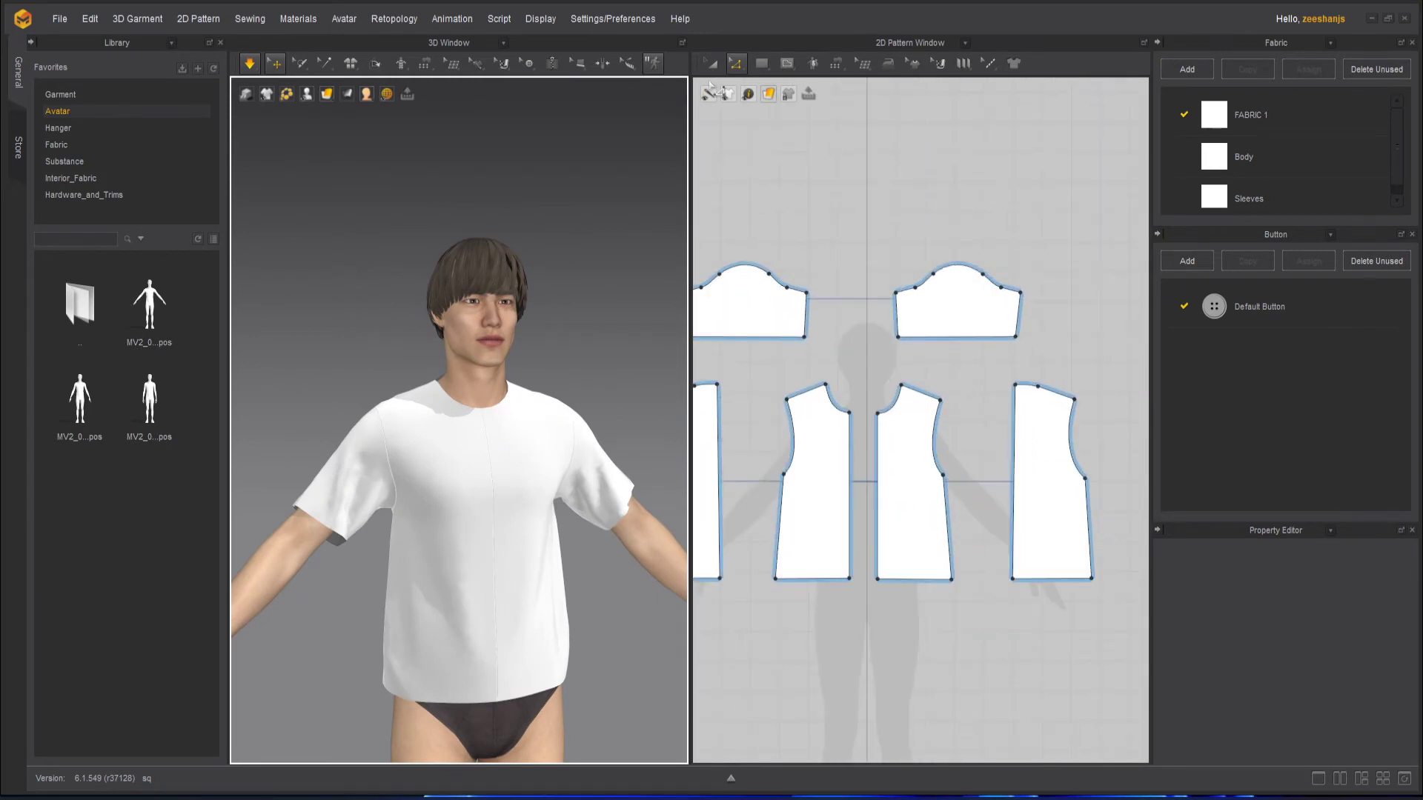
{"action": "left_click", "coordinate": [712, 63]}
{"action": "middle_click_drag", "start_coordinate": [819, 181], "coordinate": [895, 178]}
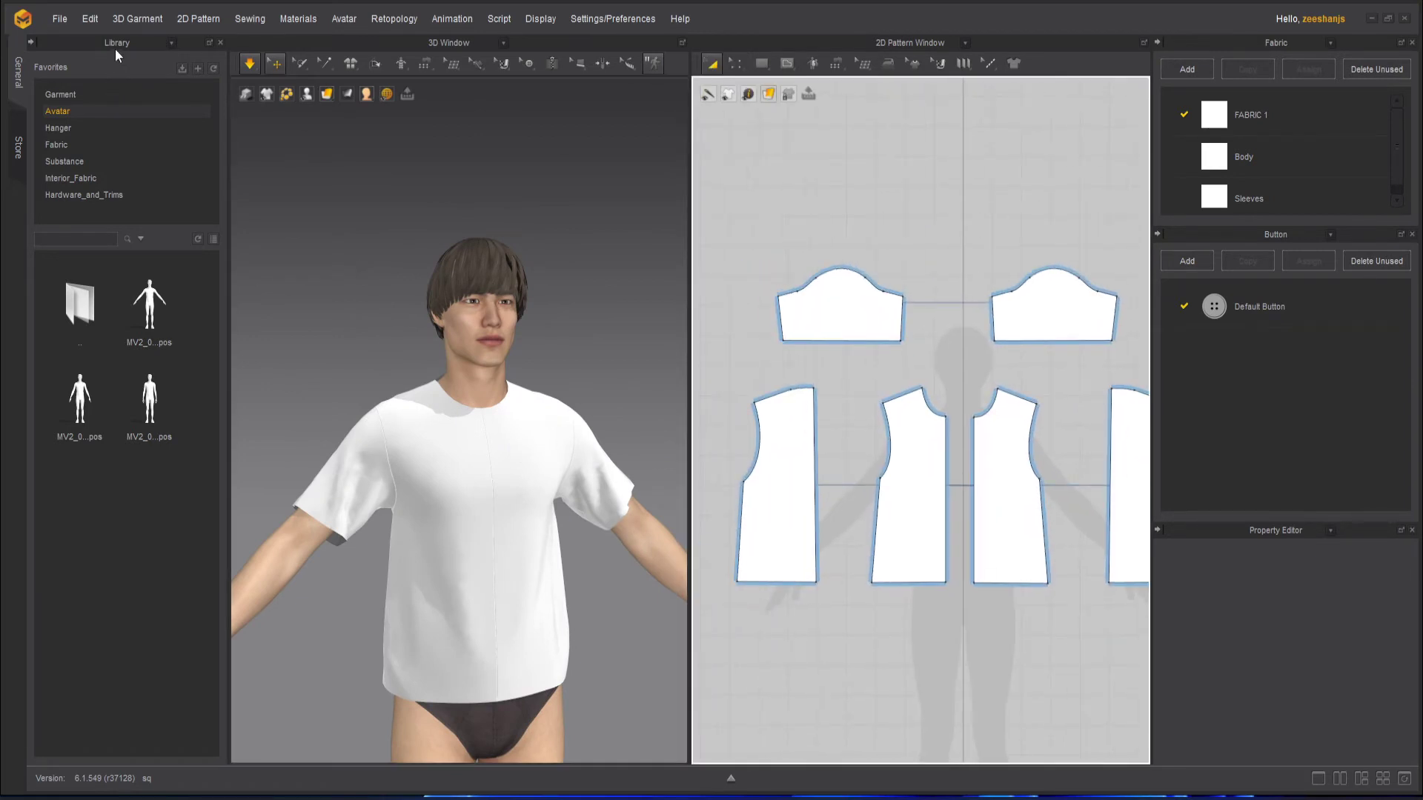
{"action": "left_click", "coordinate": [817, 319]}
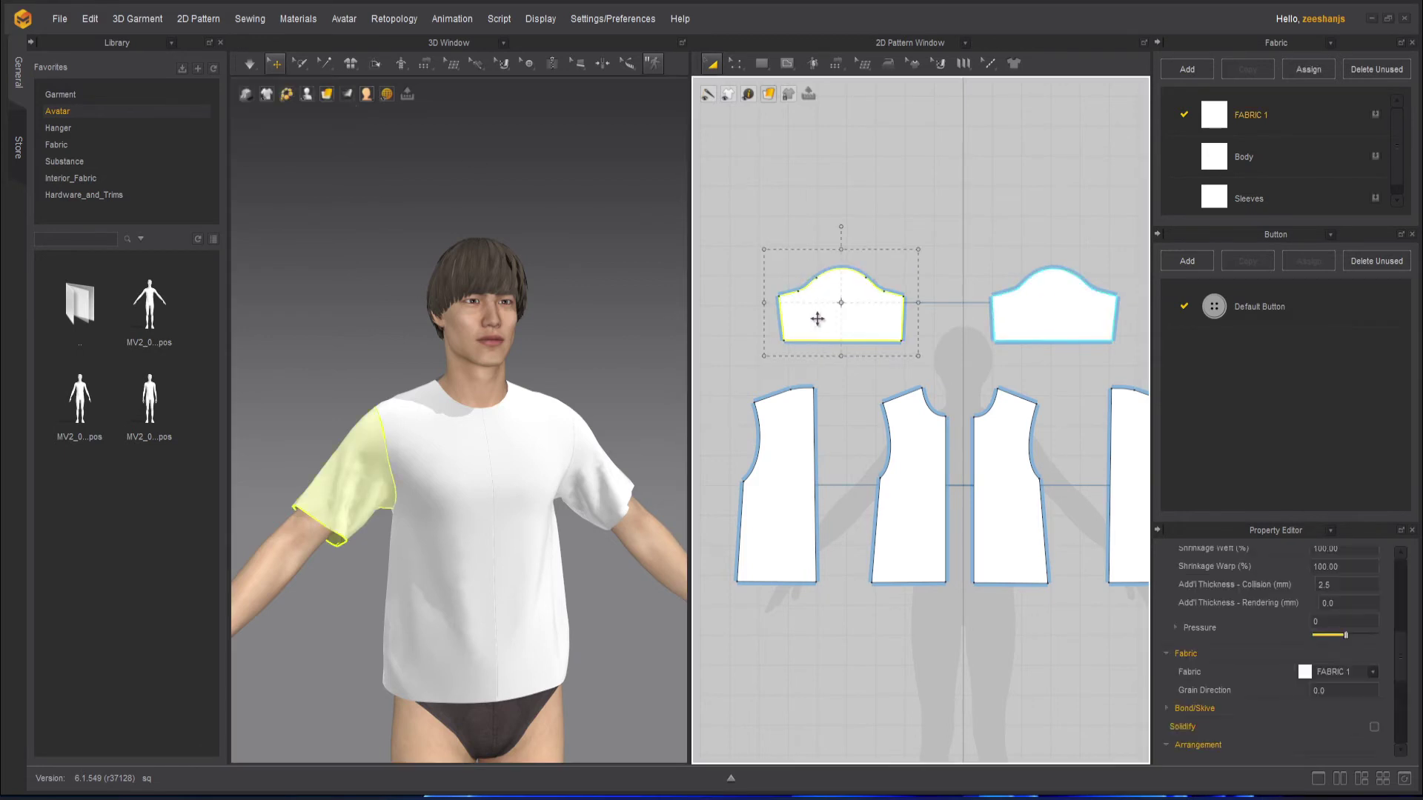
{"action": "left_click_drag", "start_coordinate": [844, 317], "coordinate": [771, 314]}
{"action": "middle_click_drag", "start_coordinate": [1012, 377], "coordinate": [901, 370]}
{"action": "left_click_drag", "start_coordinate": [930, 312], "coordinate": [1051, 306]}
{"action": "left_click", "coordinate": [932, 395]}
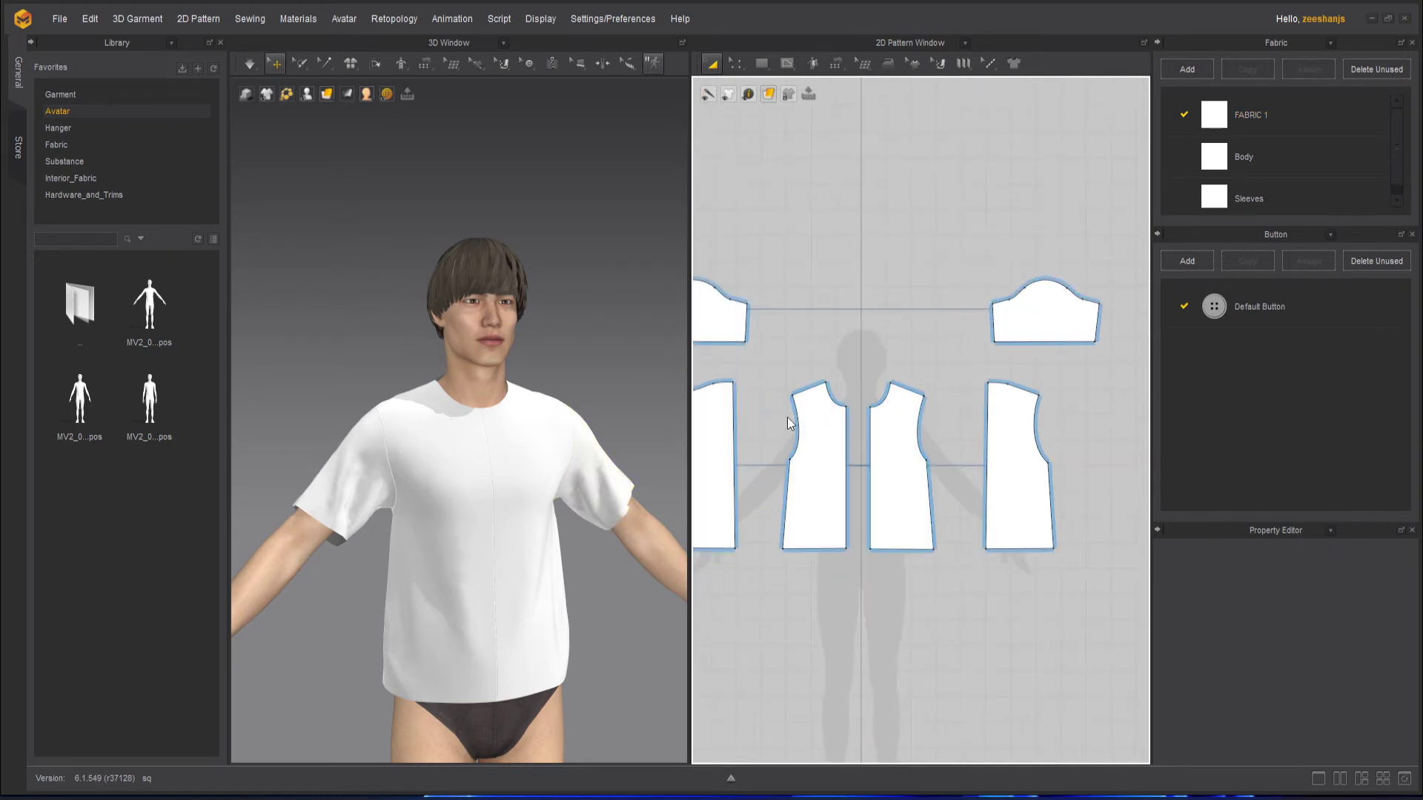
Step: Move both back panels inward so they sit close beside the front panels
{"action": "scroll", "coordinate": [789, 418], "scroll_direction": "down", "scroll_amount": 1}
{"action": "left_click_drag", "start_coordinate": [763, 438], "coordinate": [796, 439]}
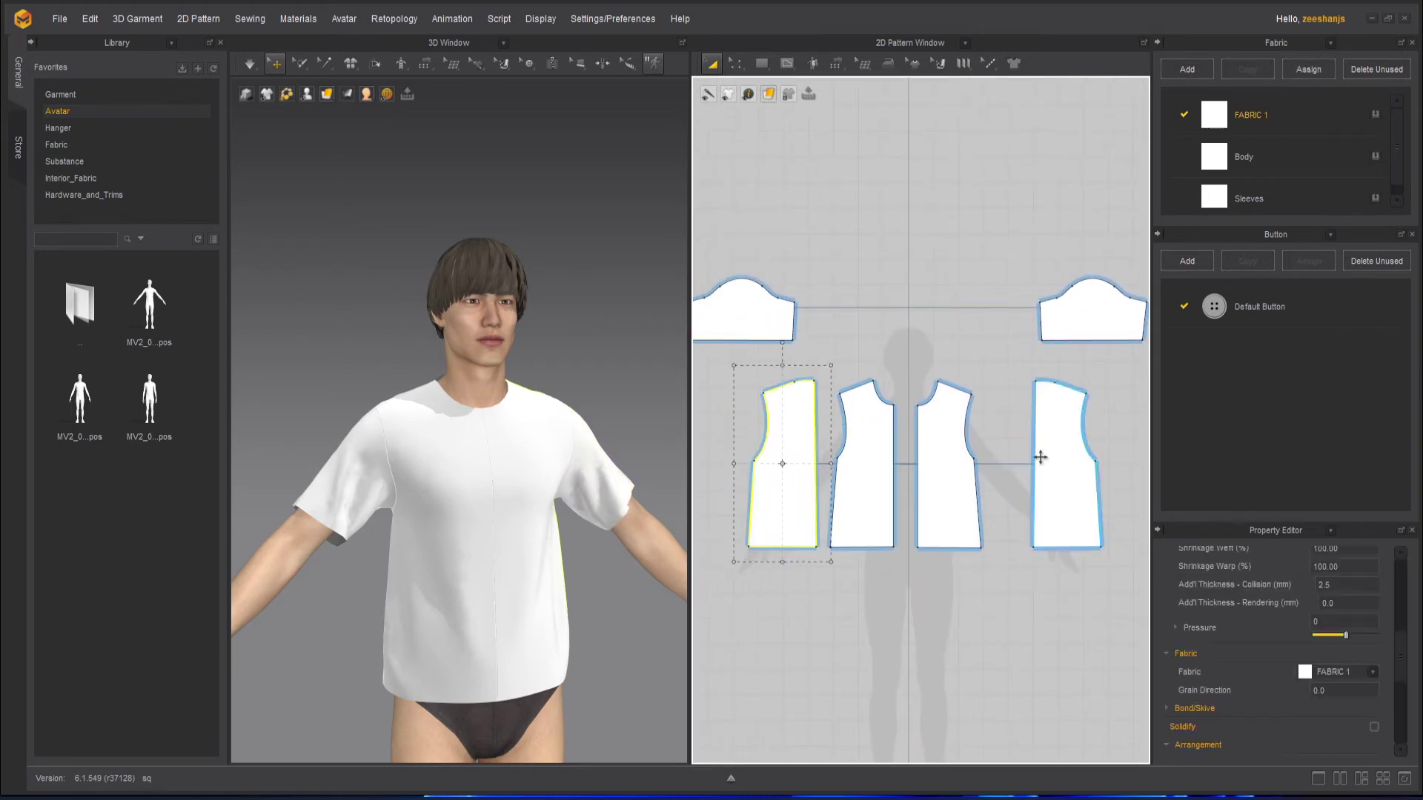
{"action": "left_click_drag", "start_coordinate": [1045, 454], "coordinate": [1012, 456]}
{"action": "left_click", "coordinate": [932, 343]}
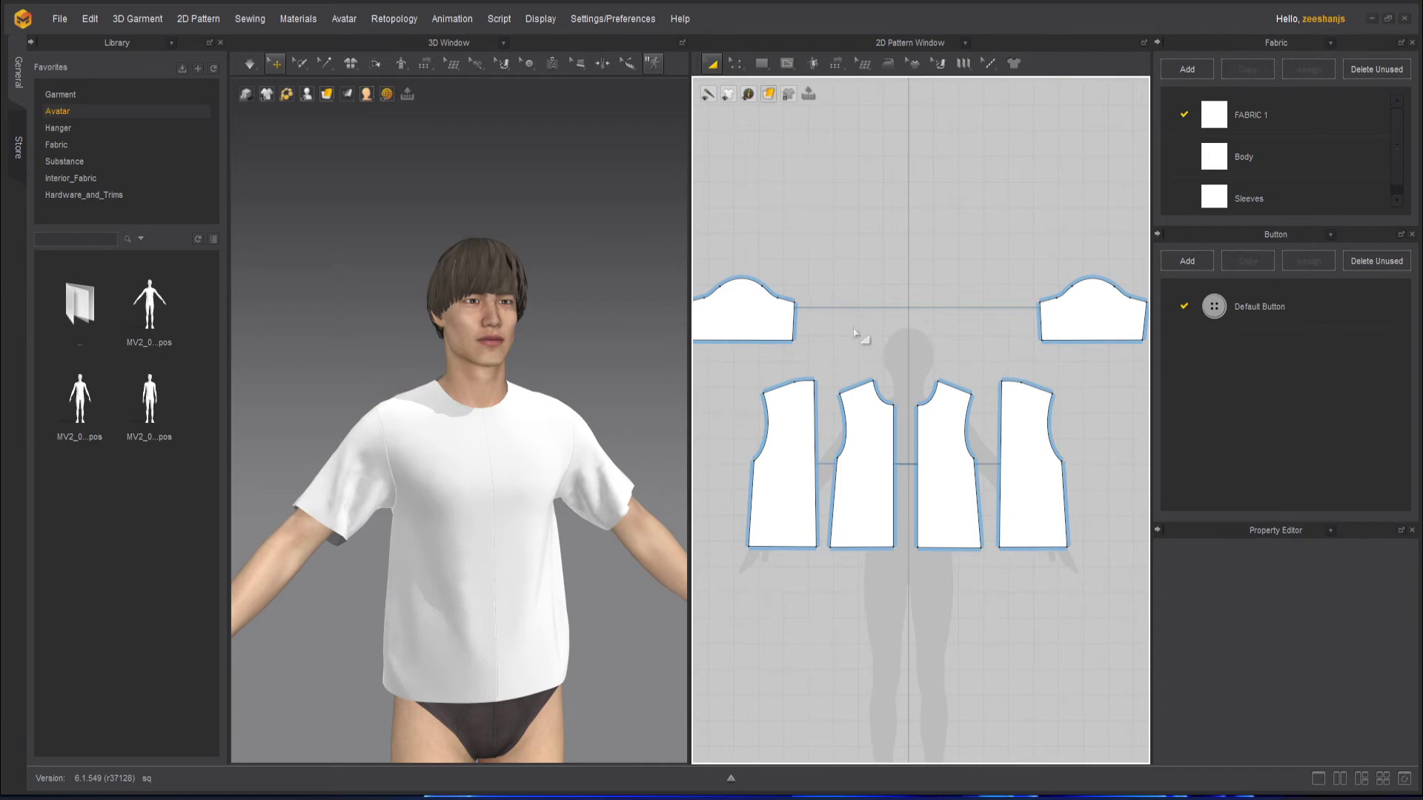
{"action": "left_click", "coordinate": [1083, 325]}
{"action": "left_click", "coordinate": [919, 307]}
Step: Draw a long thin rectangle pattern above the front panels and shift it toward the centre line
{"action": "scroll", "coordinate": [896, 326], "scroll_direction": "up", "scroll_amount": 3}
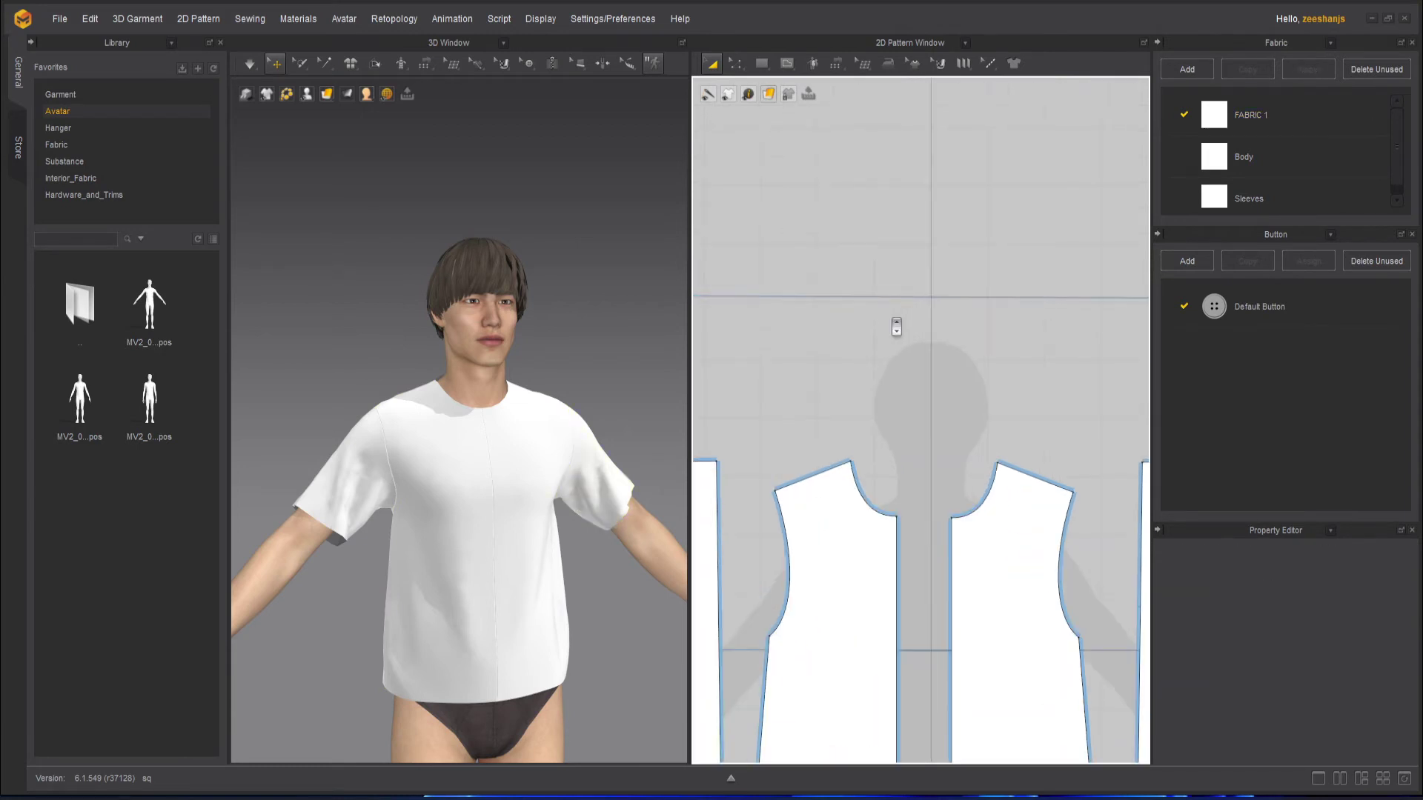
{"action": "left_click", "coordinate": [762, 65]}
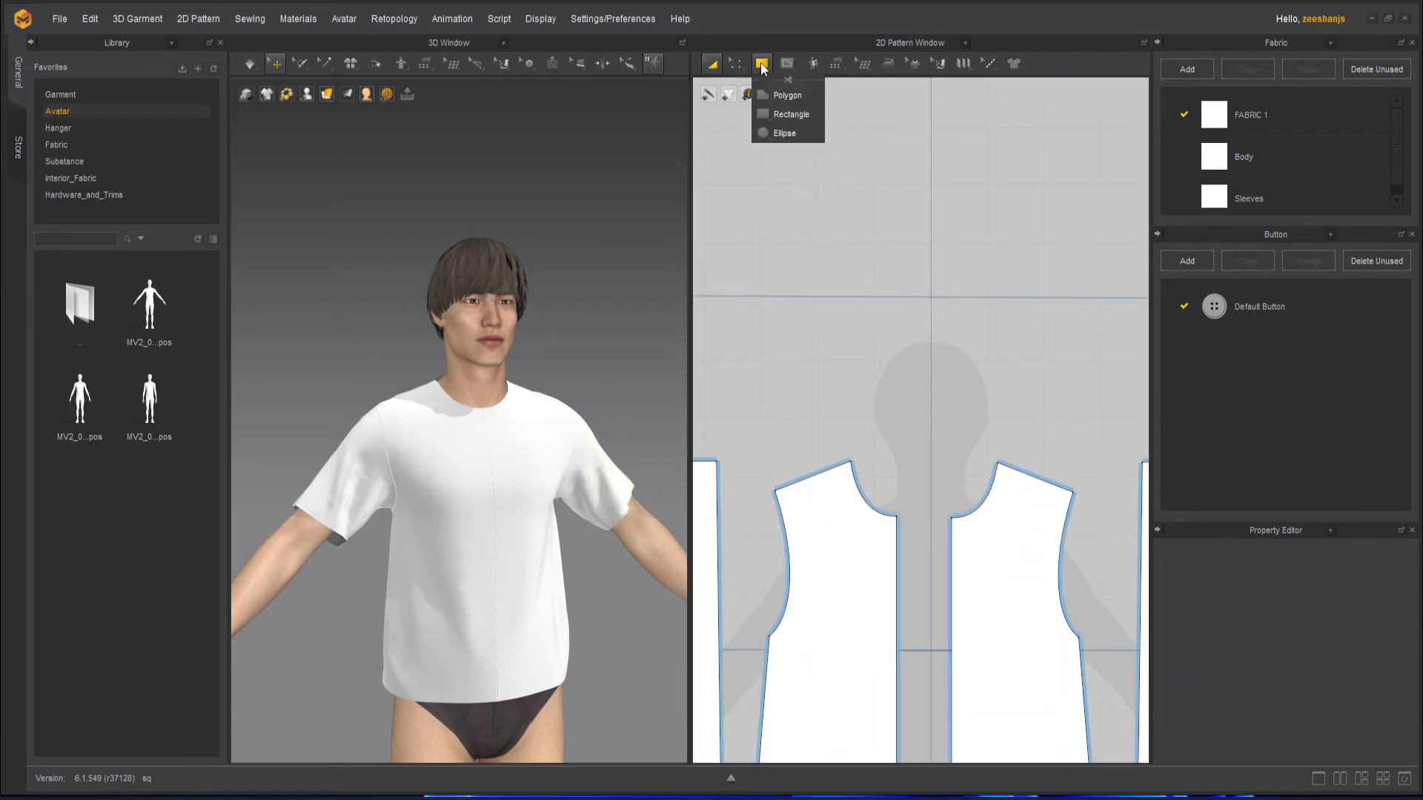
{"action": "left_click", "coordinate": [800, 116]}
{"action": "left_click_drag", "start_coordinate": [798, 353], "coordinate": [1127, 365]}
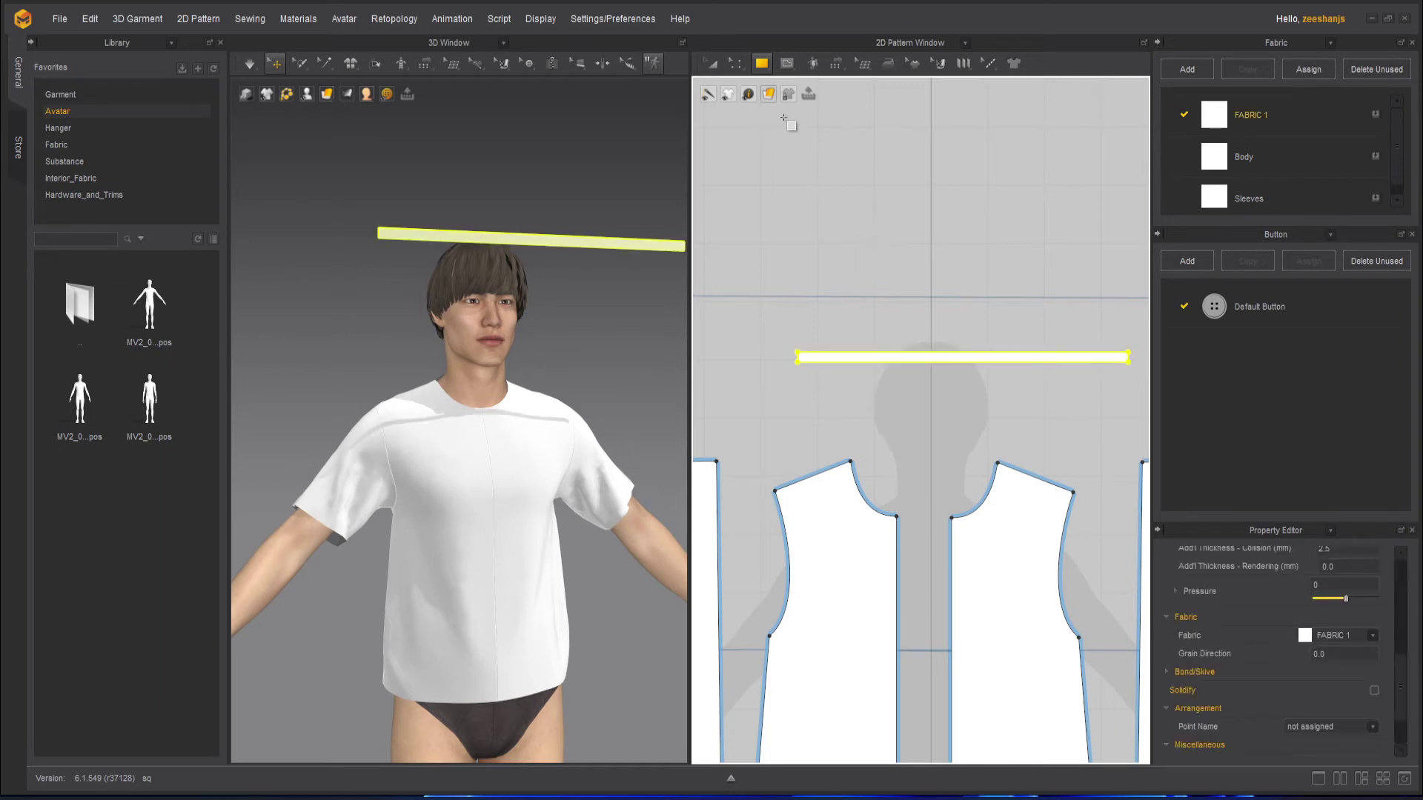
{"action": "key", "text": "a"}
{"action": "left_click_drag", "start_coordinate": [1043, 363], "coordinate": [1005, 363]}
{"action": "scroll", "coordinate": [952, 437], "scroll_direction": "up", "scroll_amount": 2}
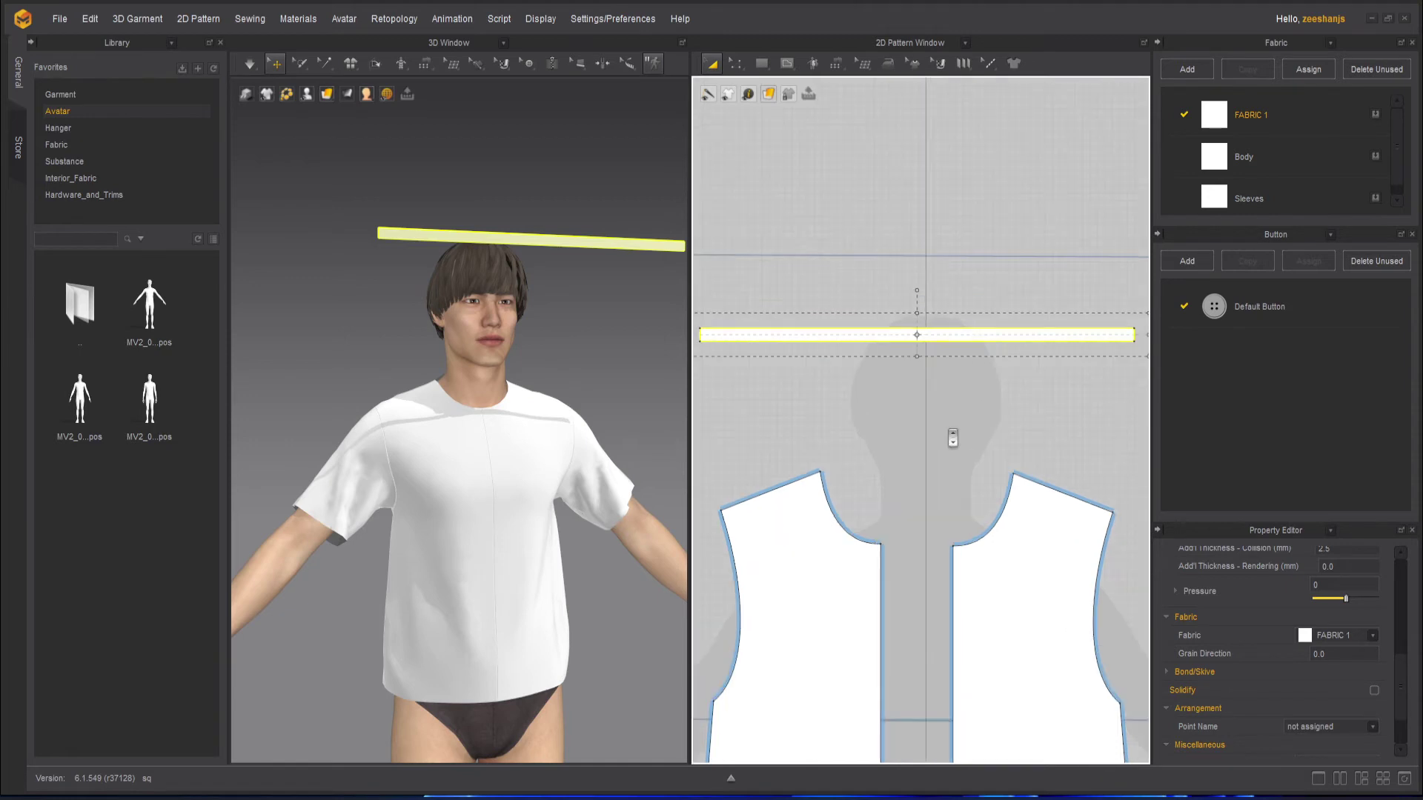
{"action": "left_click", "coordinate": [953, 437]}
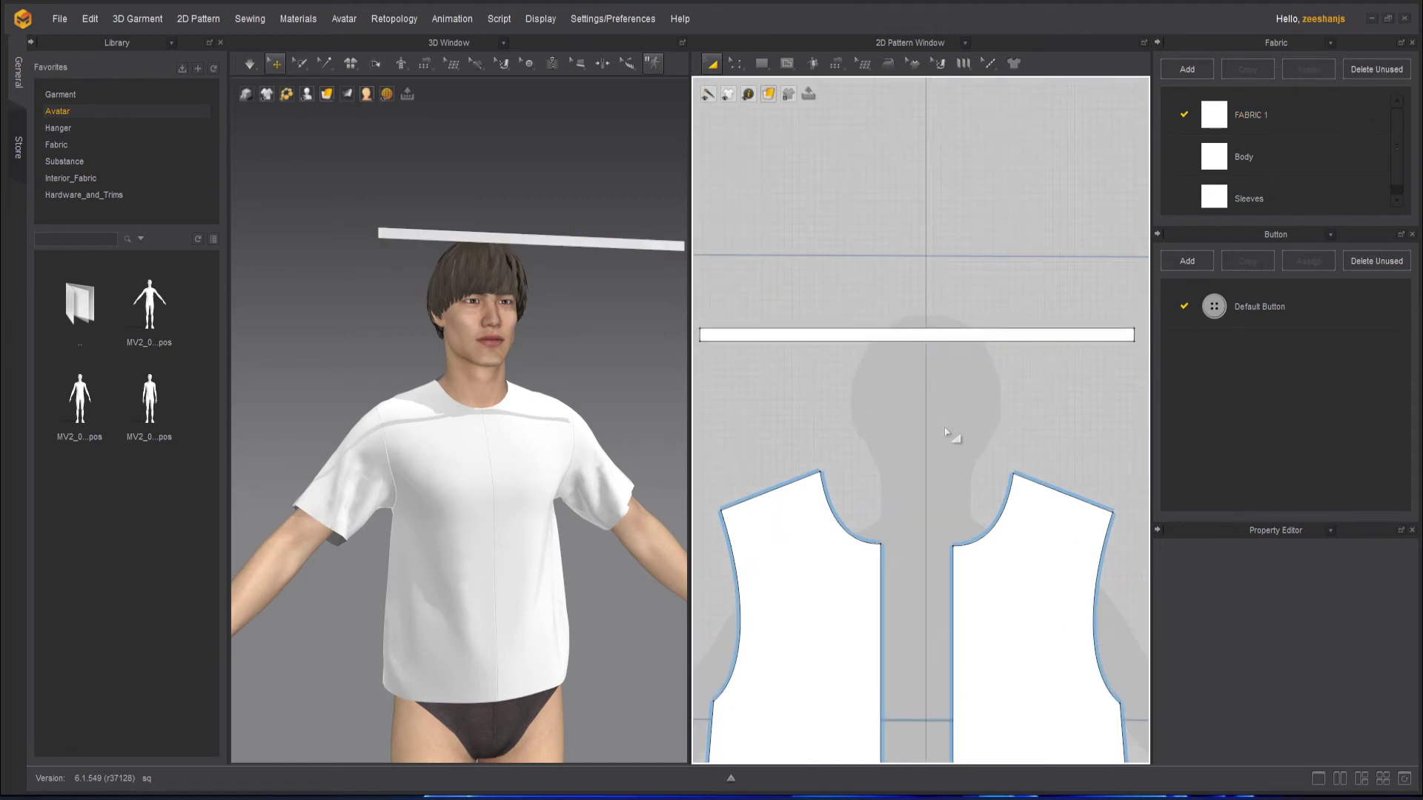
Step: Delete the long thin rectangle pattern above the front panels
{"action": "scroll", "coordinate": [947, 434], "scroll_direction": "down", "scroll_amount": 3}
{"action": "scroll", "coordinate": [804, 435], "scroll_direction": "up", "scroll_amount": 2}
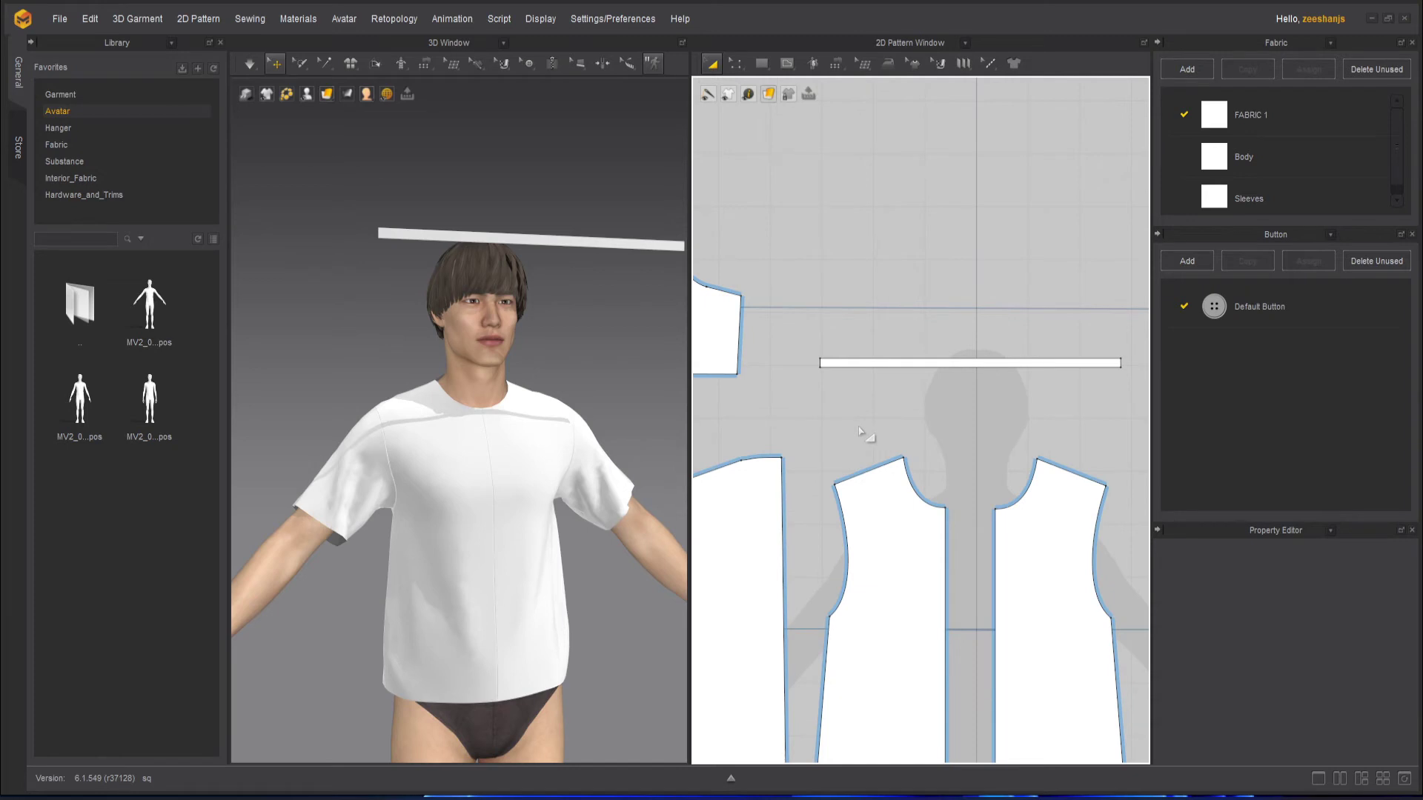
{"action": "scroll", "coordinate": [848, 454], "scroll_direction": "up", "scroll_amount": 2}
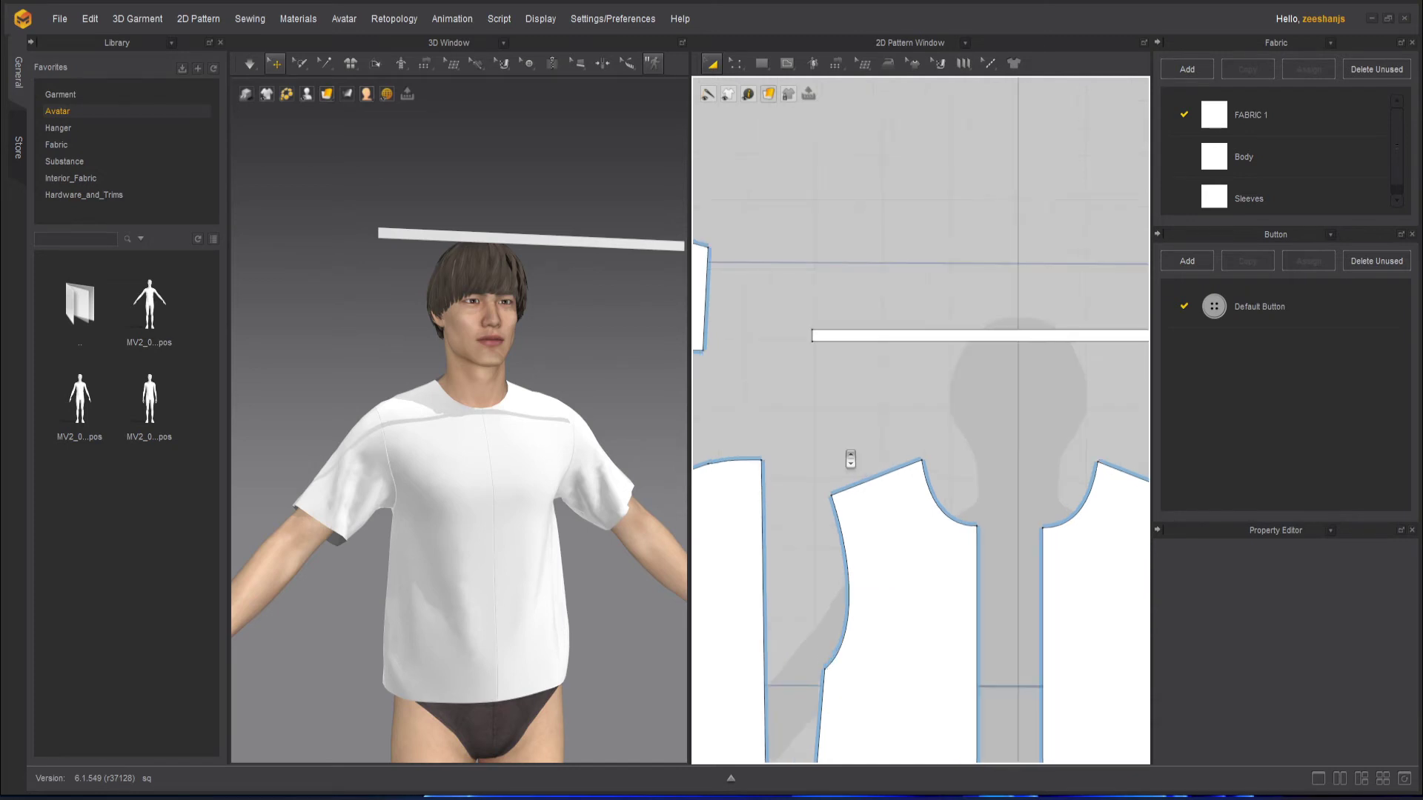
{"action": "left_click", "coordinate": [957, 307]}
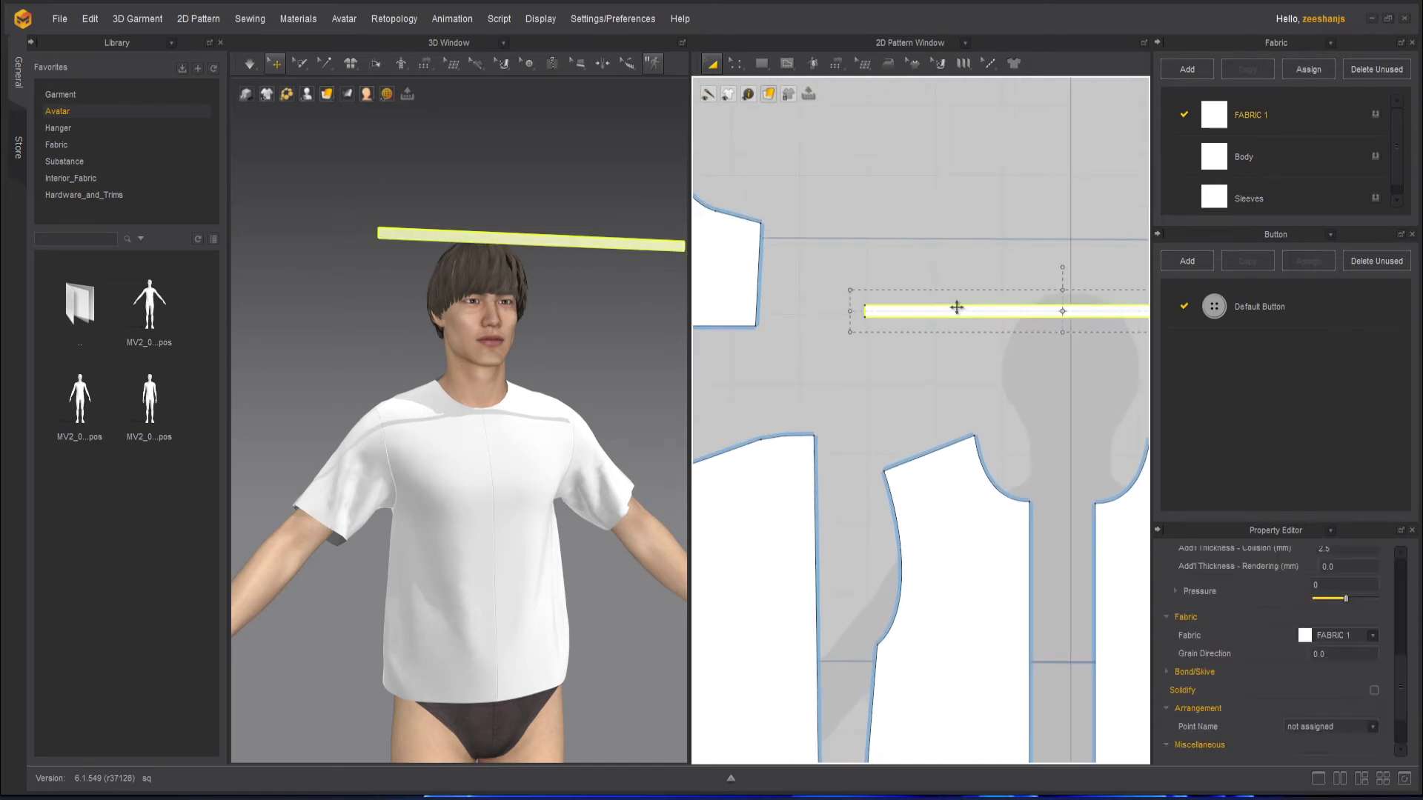
{"action": "key", "text": "Delete"}
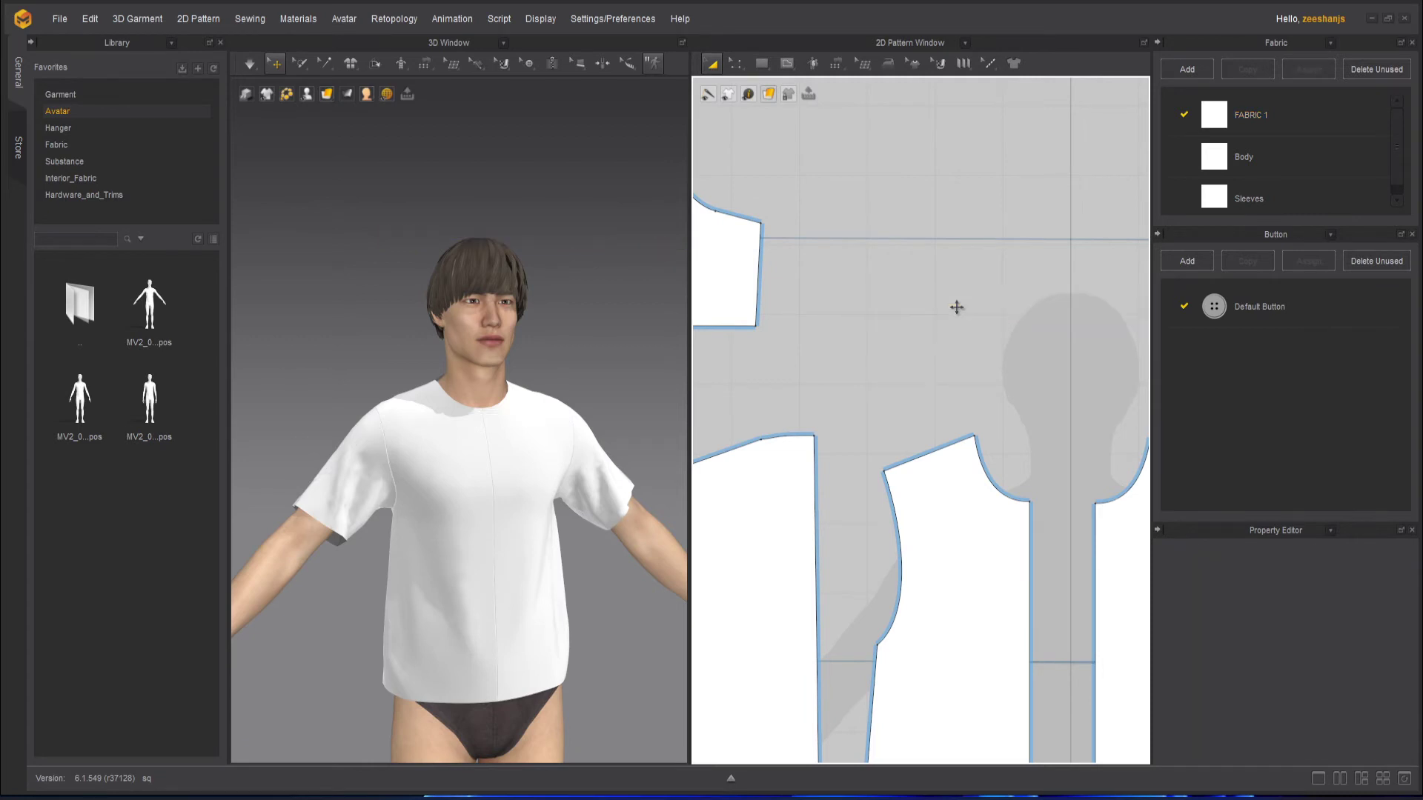
Step: Reshape the back panel's neckline curve by adjusting the curve handle at its shoulder end to about 7.85 cm
{"action": "scroll", "coordinate": [947, 346], "scroll_direction": "up", "scroll_amount": 1}
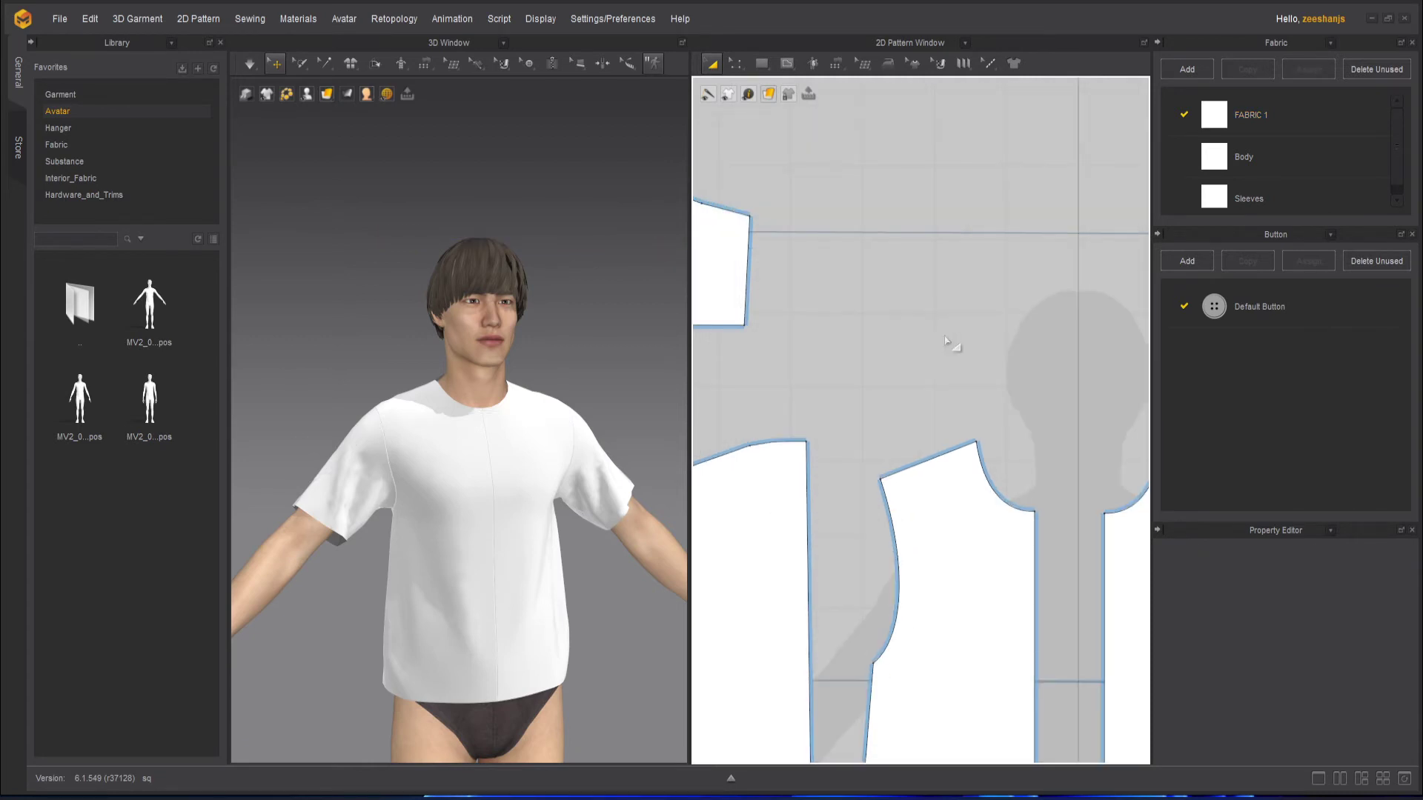
{"action": "scroll", "coordinate": [788, 461], "scroll_direction": "up", "scroll_amount": 3}
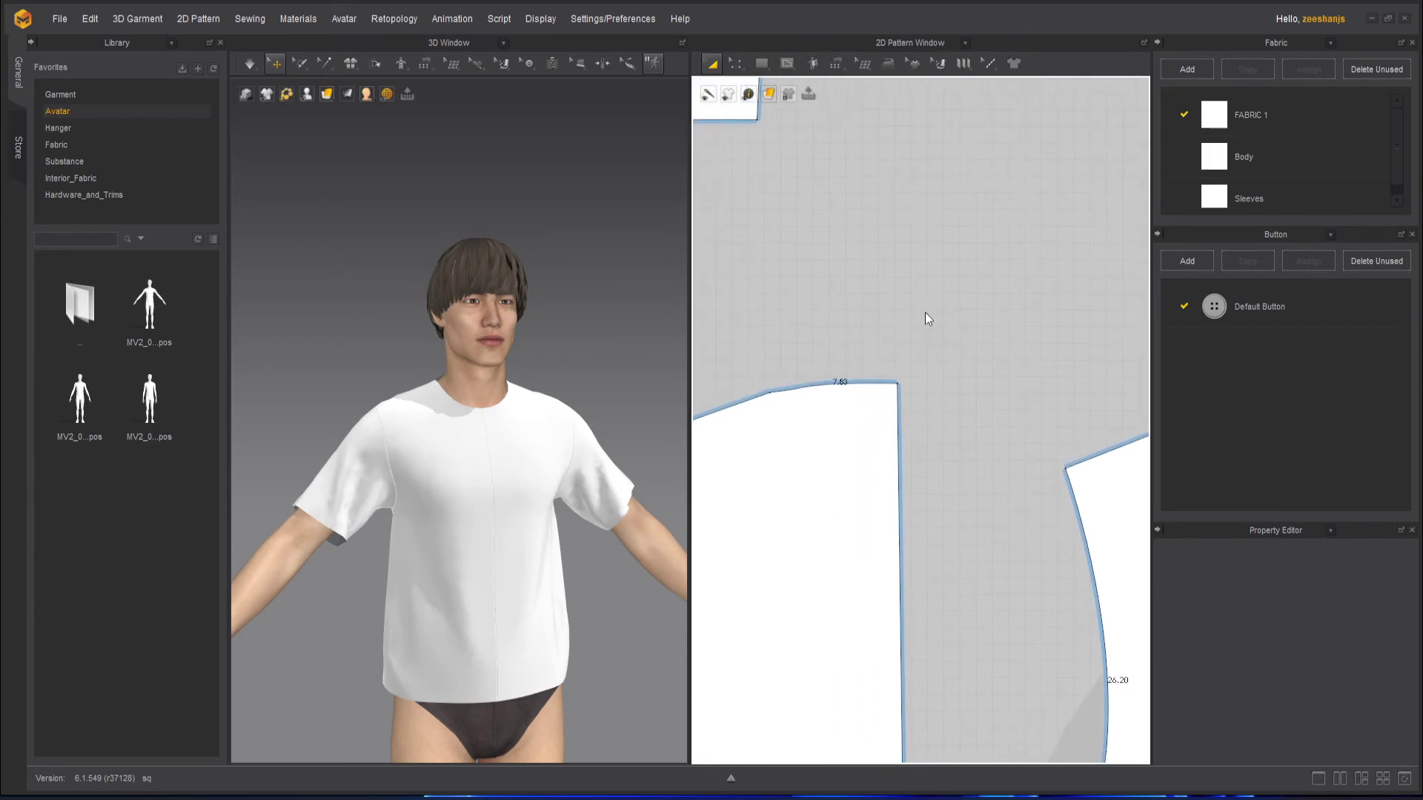
{"action": "scroll", "coordinate": [852, 352], "scroll_direction": "up", "scroll_amount": 1}
{"action": "scroll", "coordinate": [749, 415], "scroll_direction": "up", "scroll_amount": 2}
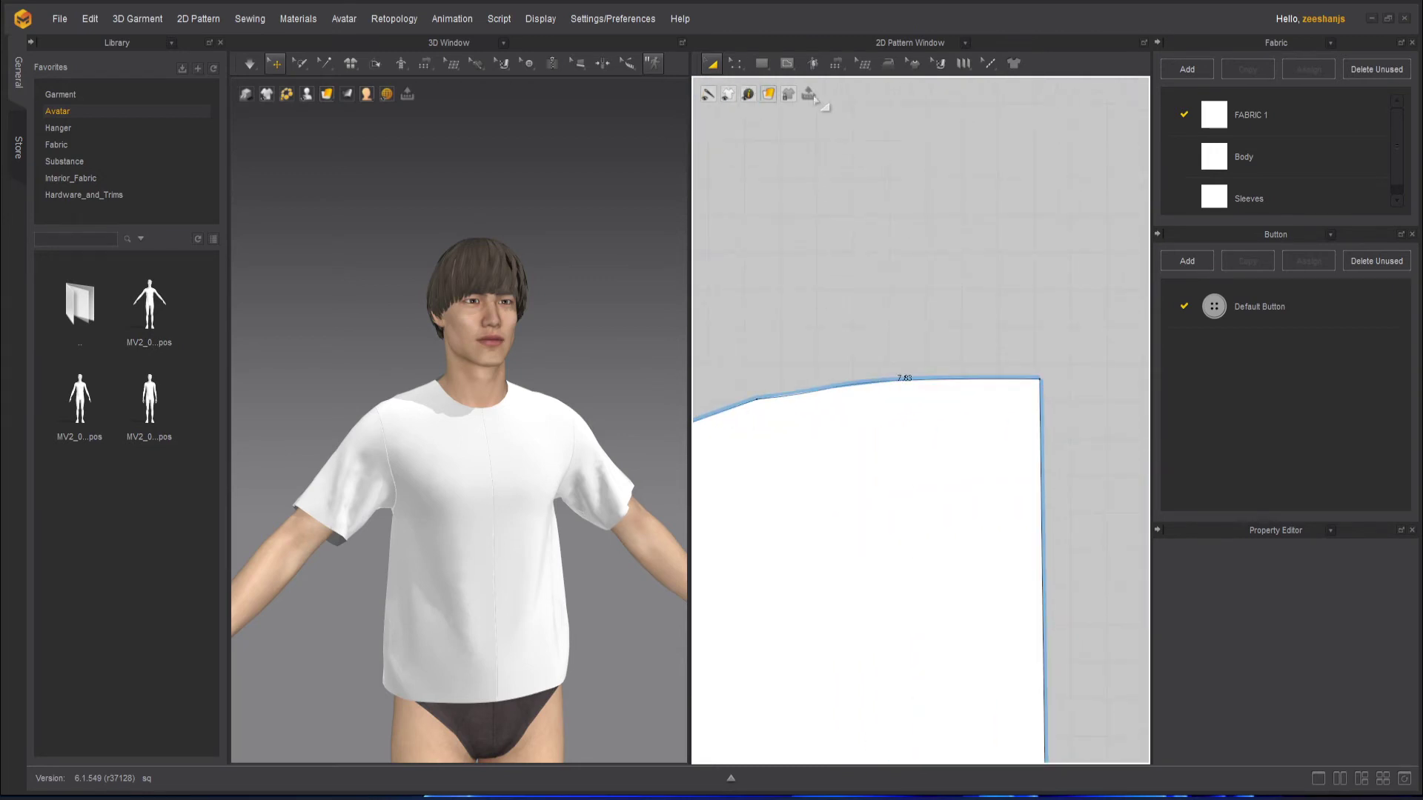
{"action": "left_click", "coordinate": [736, 63]}
{"action": "left_click", "coordinate": [757, 400]}
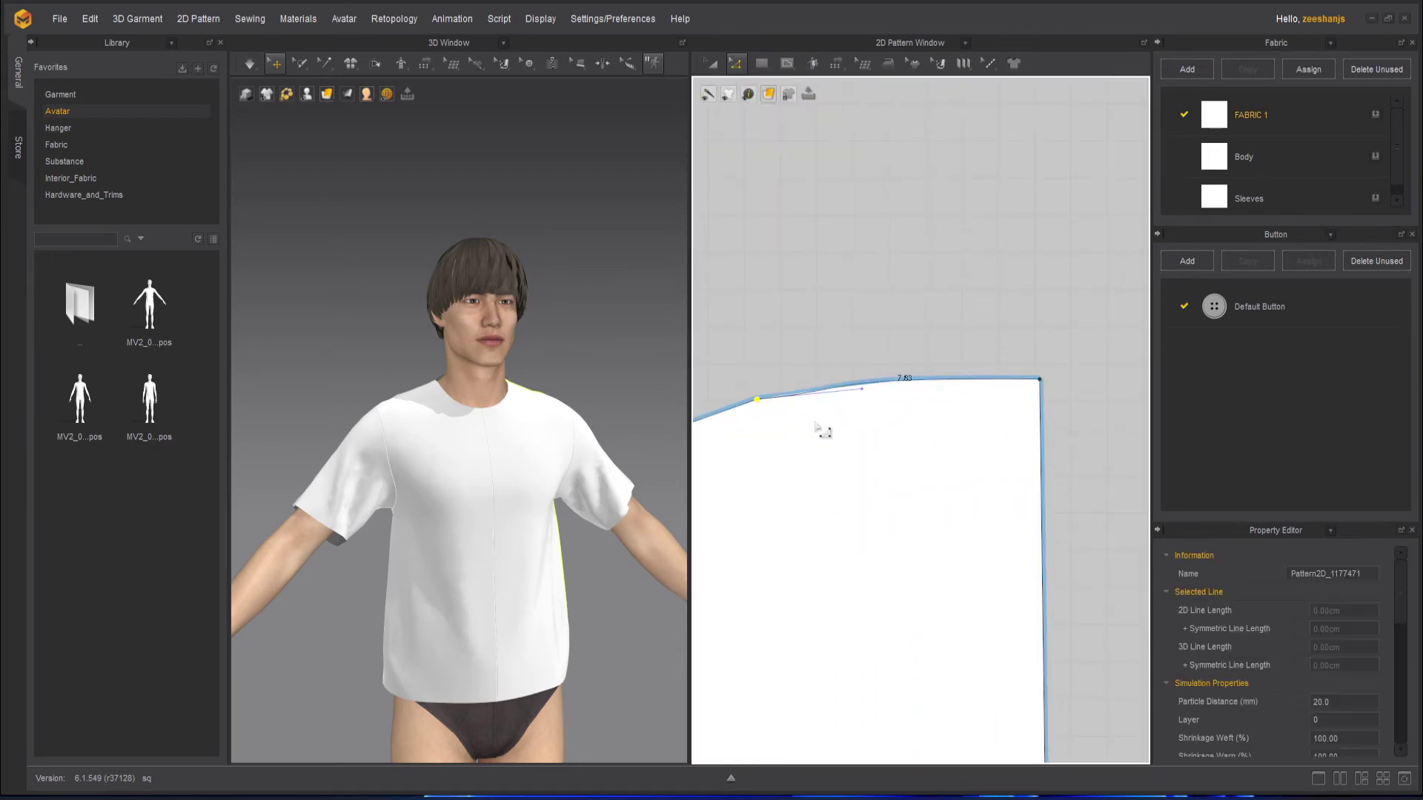
{"action": "left_click_drag", "start_coordinate": [863, 390], "coordinate": [831, 400]}
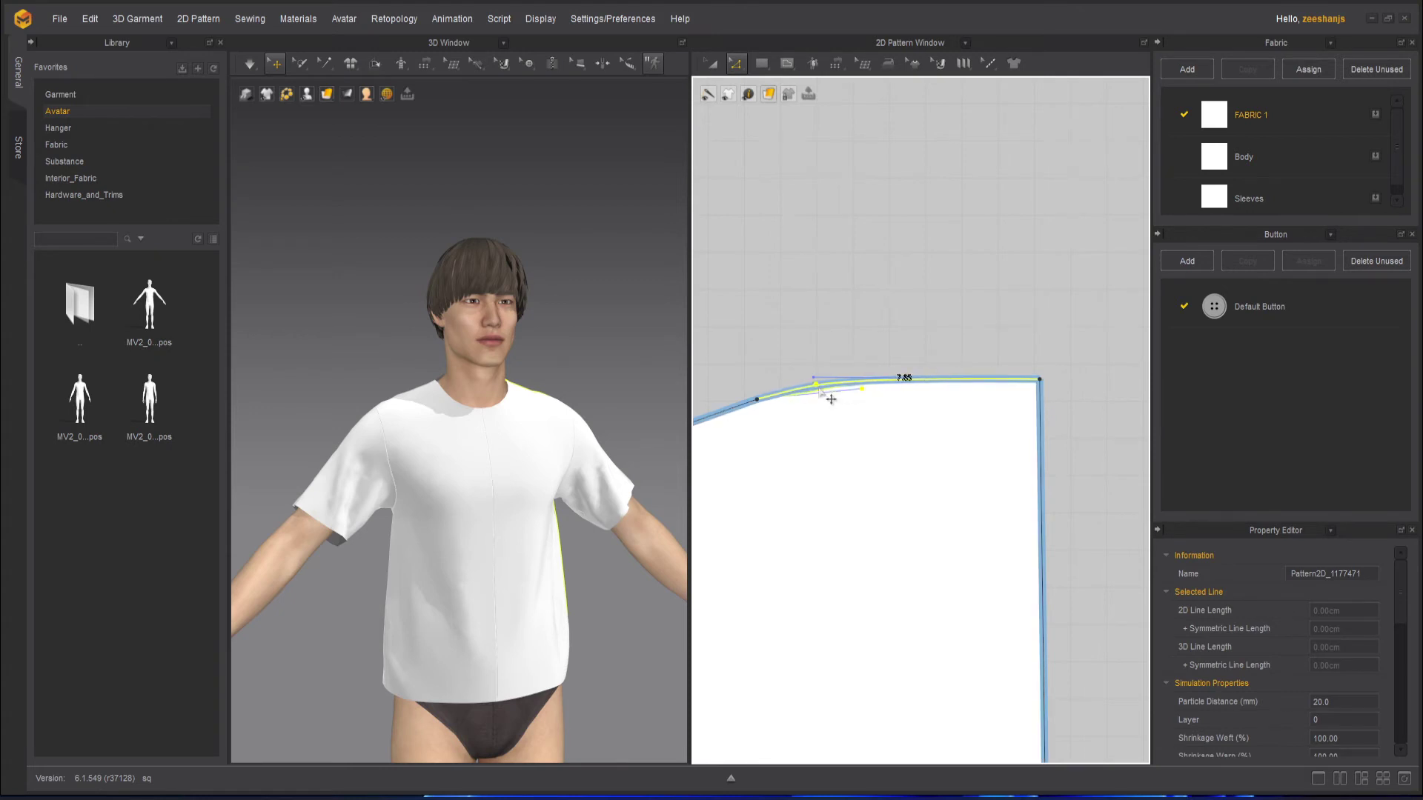
{"action": "left_click", "coordinate": [960, 304]}
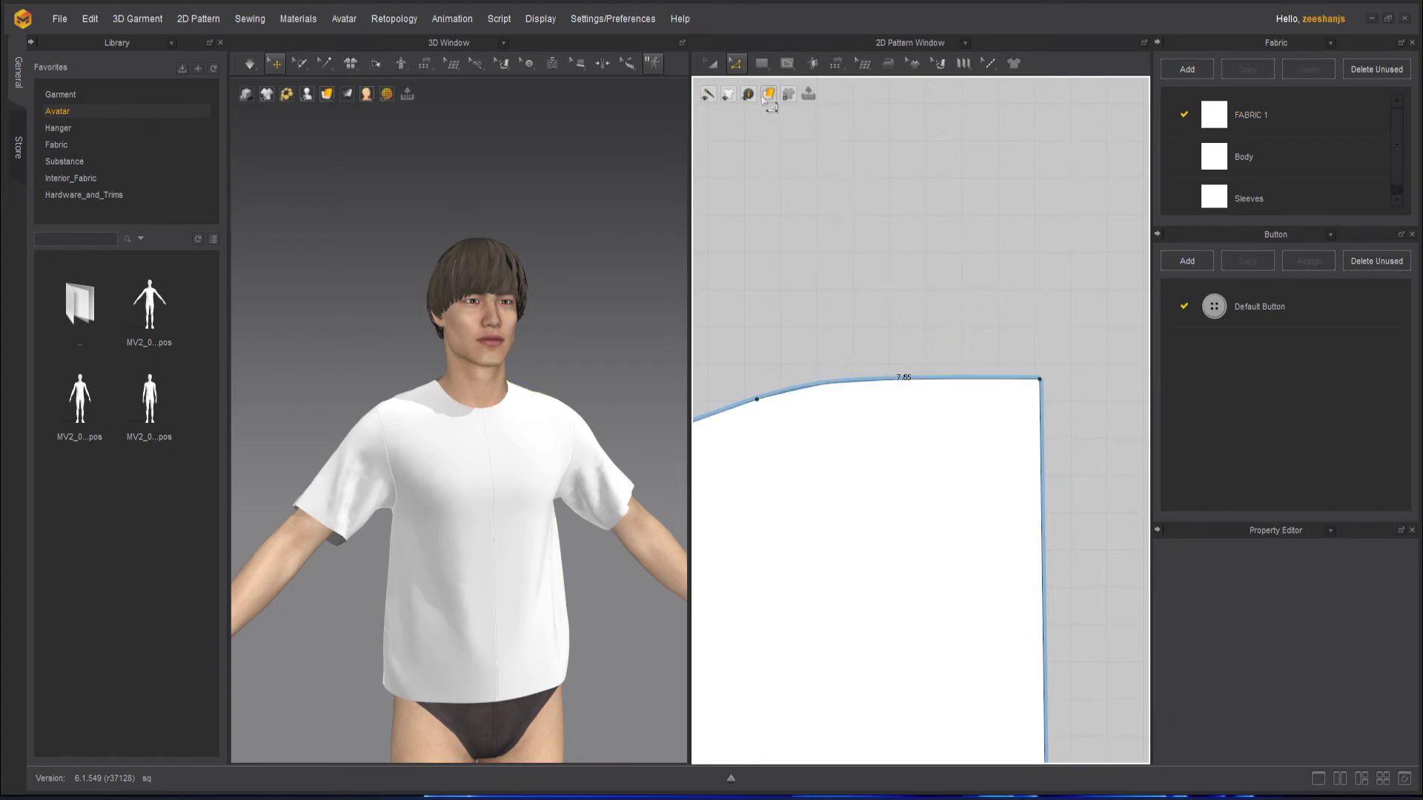
{"action": "left_click", "coordinate": [712, 64]}
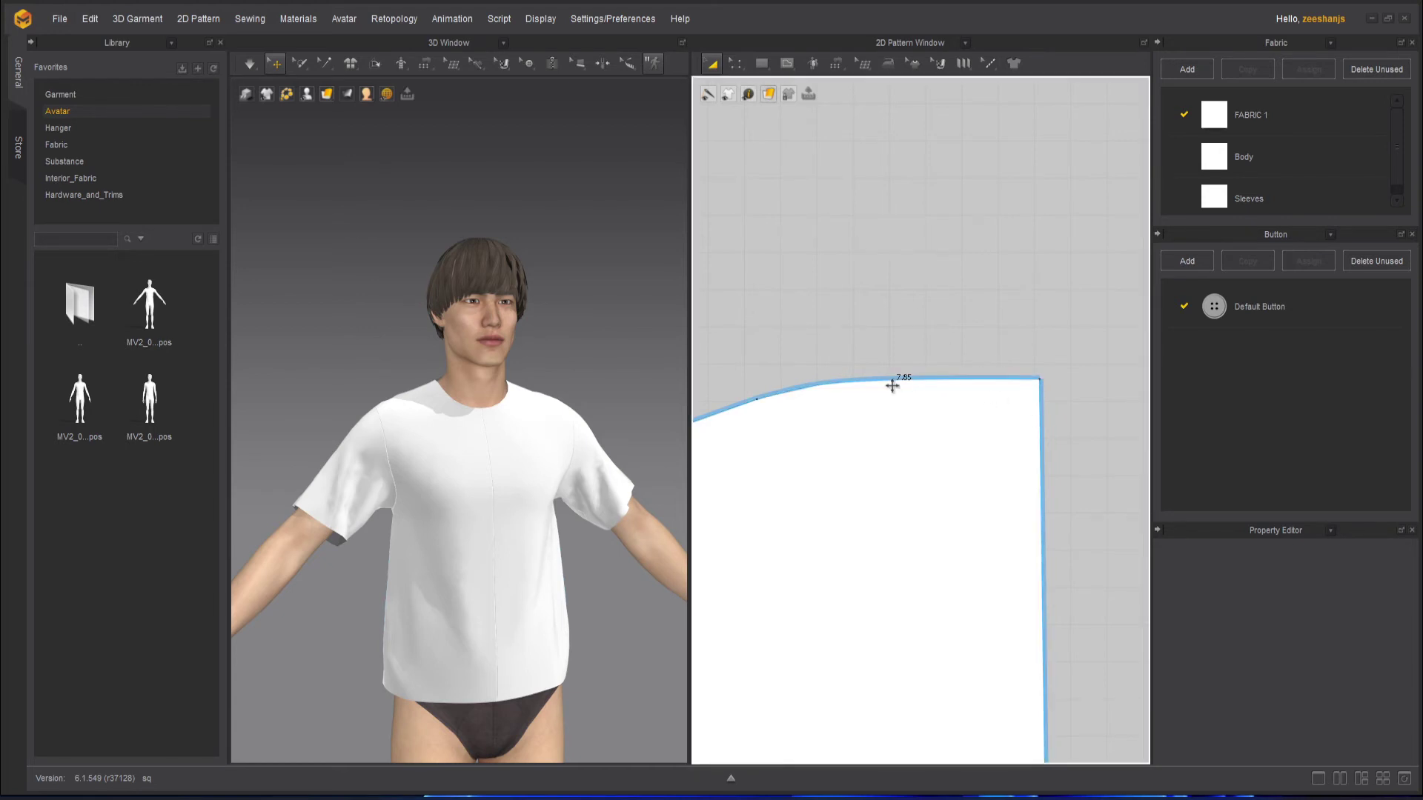
Step: Examine the neckline edge lengths on both back panels and both front panels
{"action": "scroll", "coordinate": [905, 386], "scroll_direction": "up", "scroll_amount": 3}
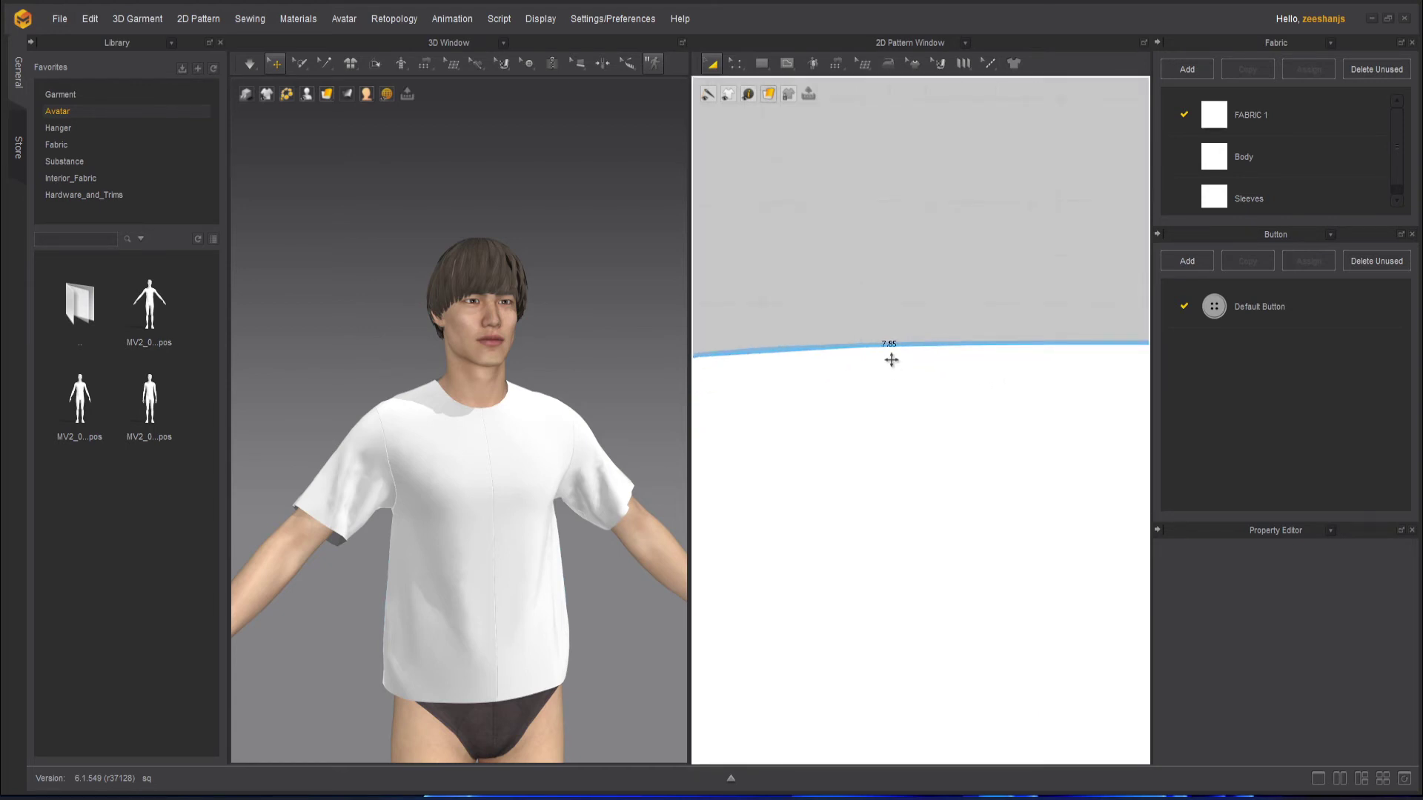
{"action": "scroll", "coordinate": [906, 361], "scroll_direction": "down", "scroll_amount": 5}
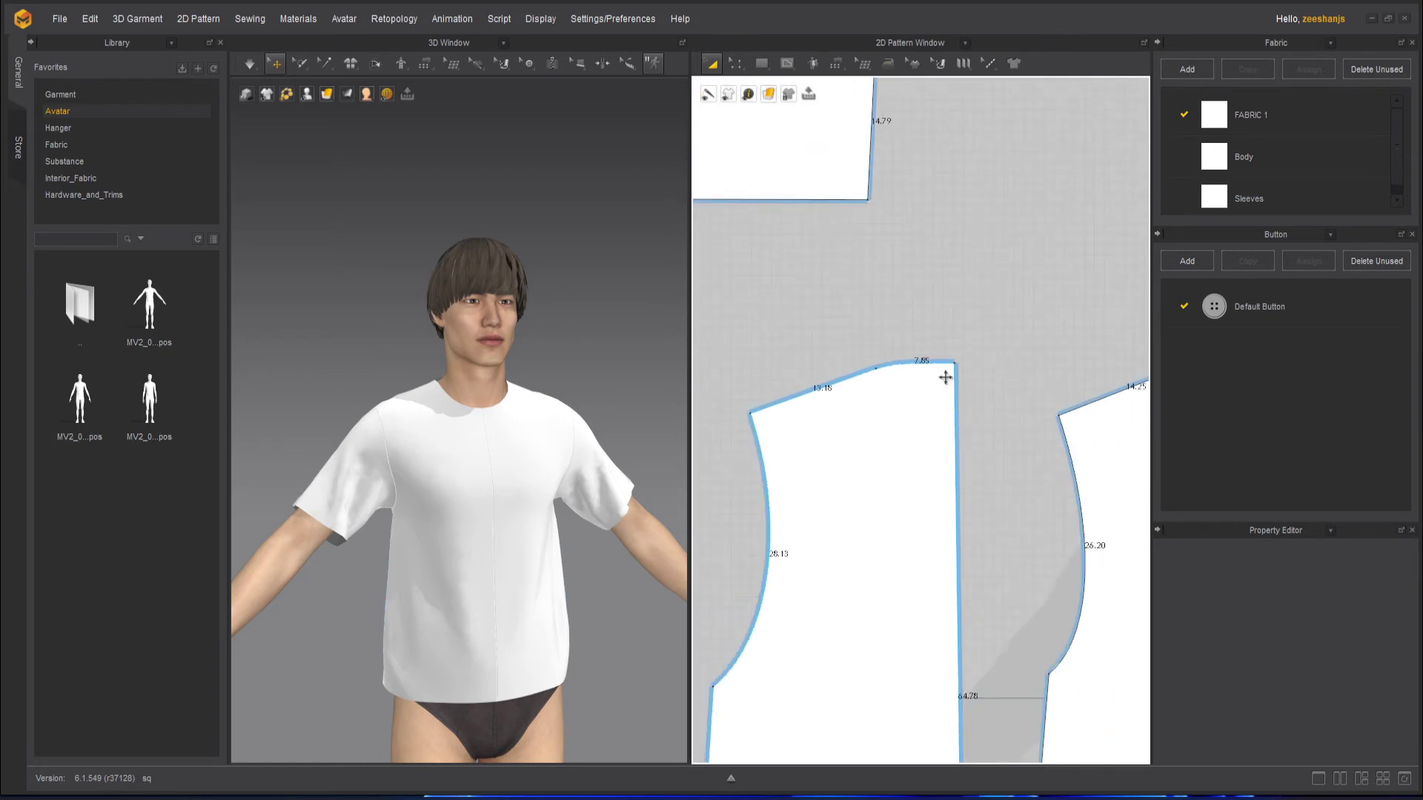
{"action": "right_click_drag", "start_coordinate": [1083, 460], "coordinate": [874, 467]}
{"action": "scroll", "coordinate": [1016, 470], "scroll_direction": "up", "scroll_amount": 4}
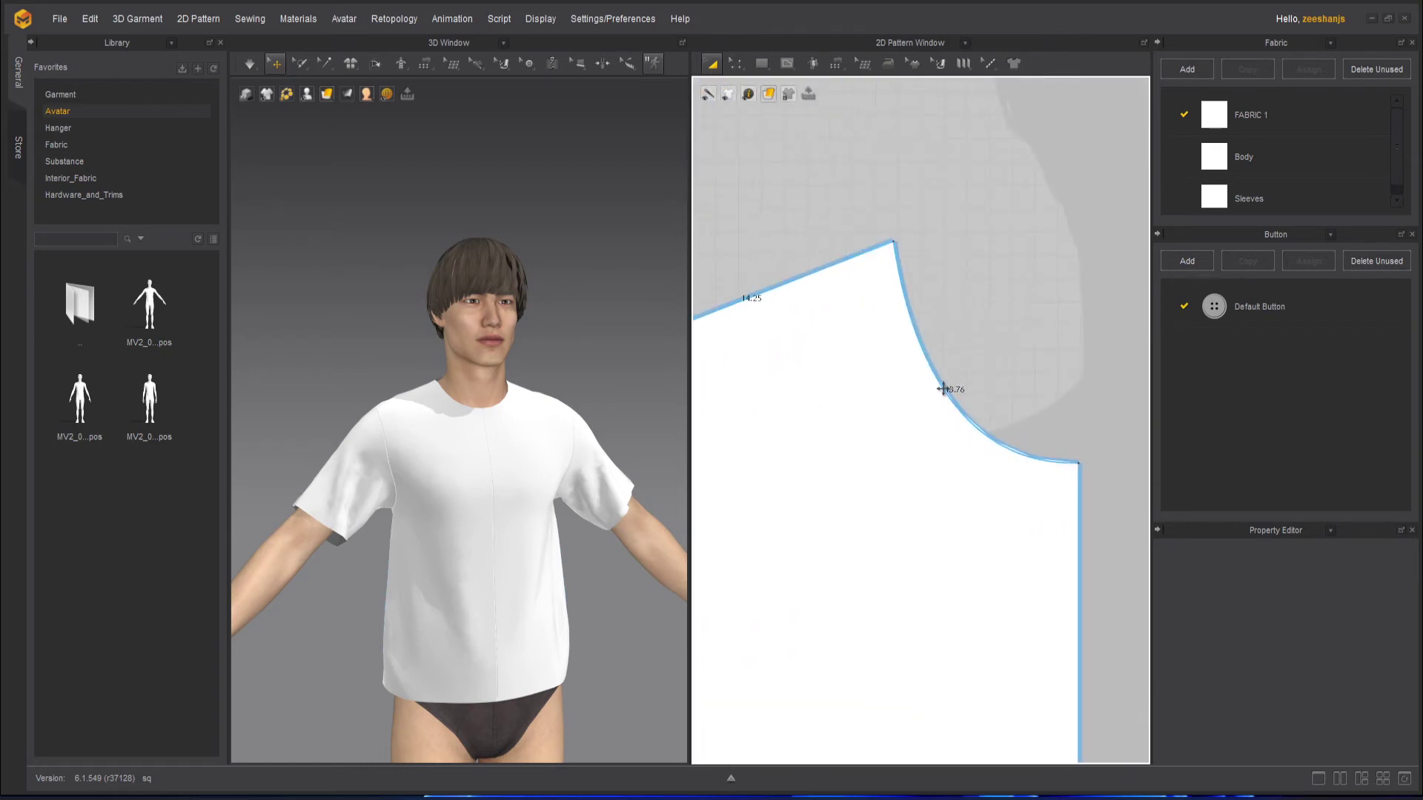
{"action": "scroll", "coordinate": [956, 406], "scroll_direction": "down", "scroll_amount": 5}
{"action": "scroll", "coordinate": [956, 406], "scroll_direction": "down", "scroll_amount": 2}
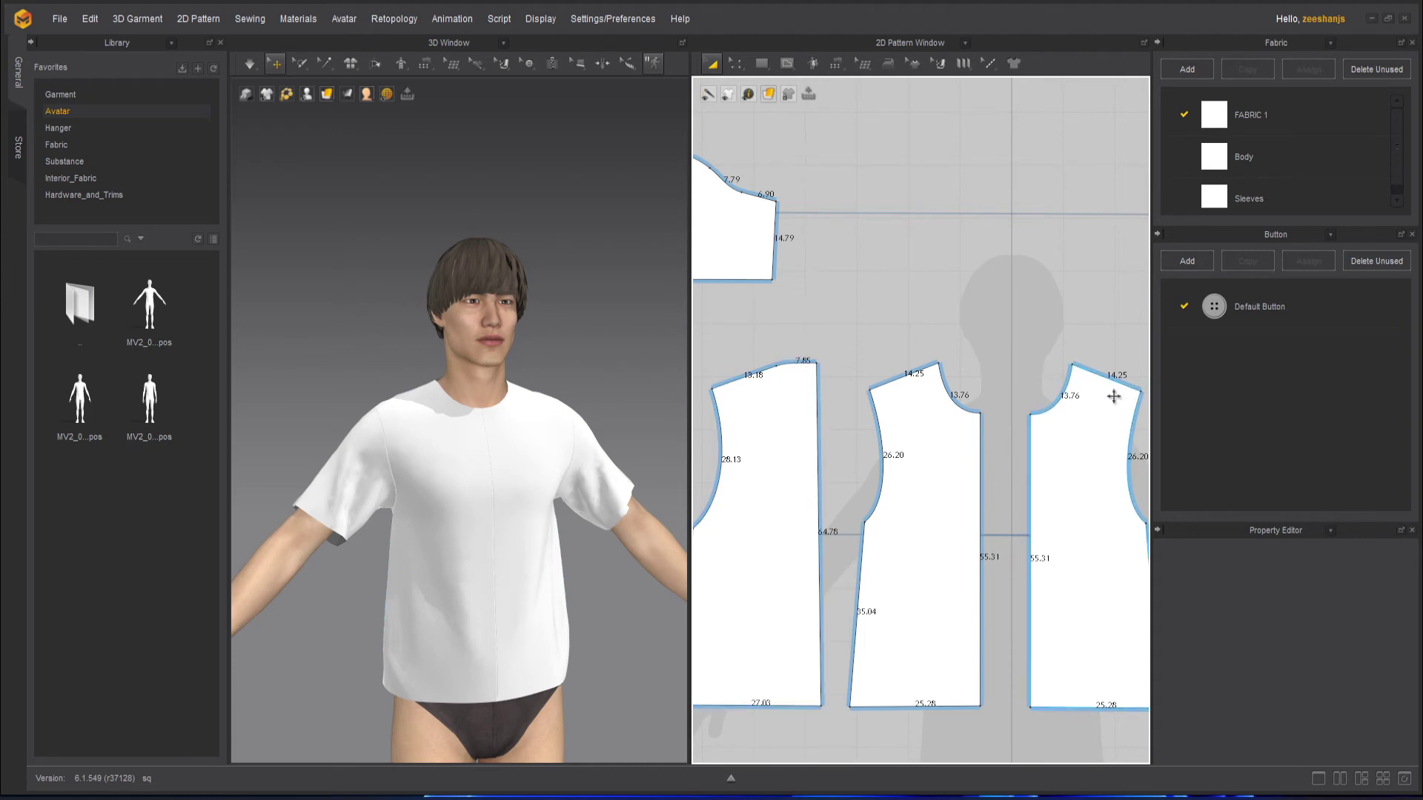
{"action": "scroll", "coordinate": [1060, 424], "scroll_direction": "down", "scroll_amount": 2}
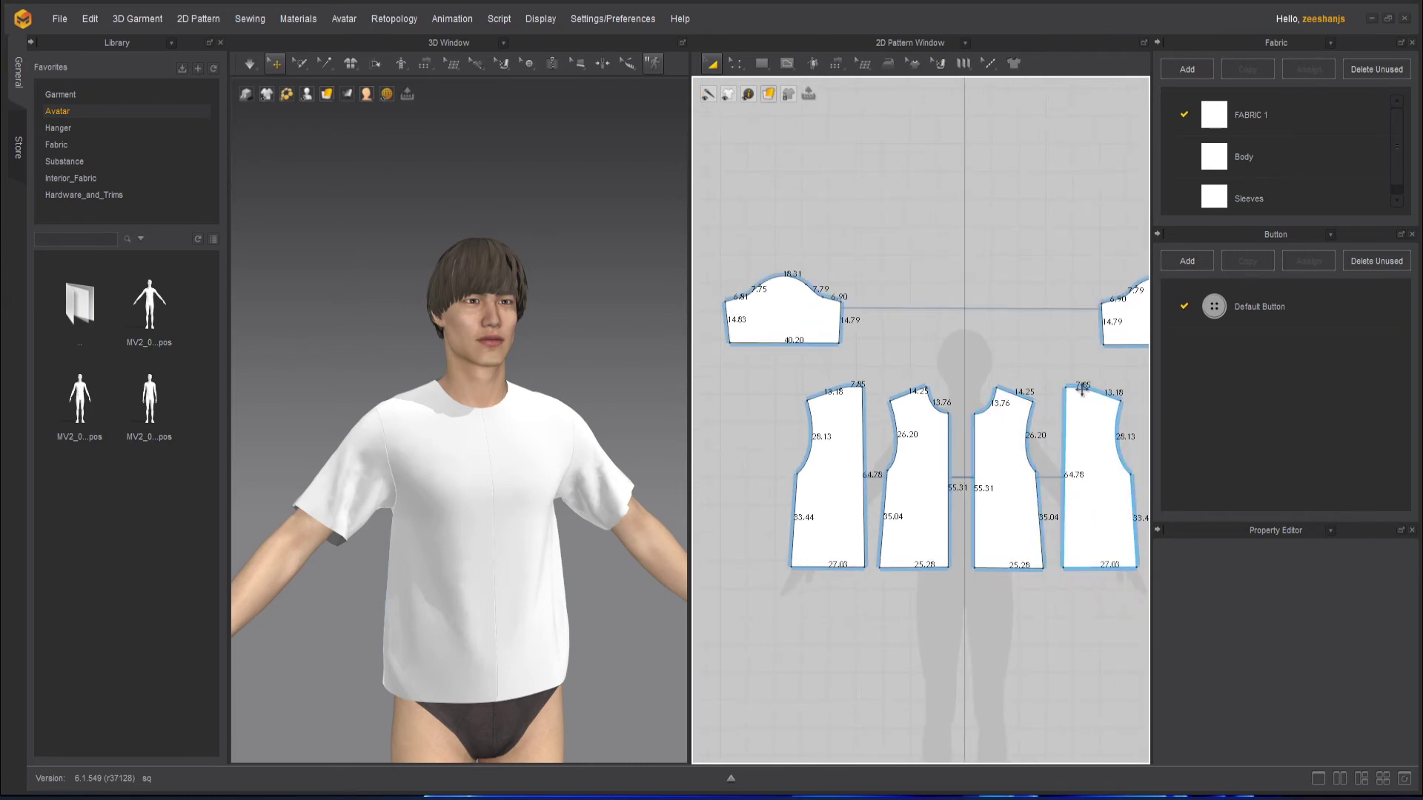
{"action": "scroll", "coordinate": [1017, 401], "scroll_direction": "up", "scroll_amount": 5}
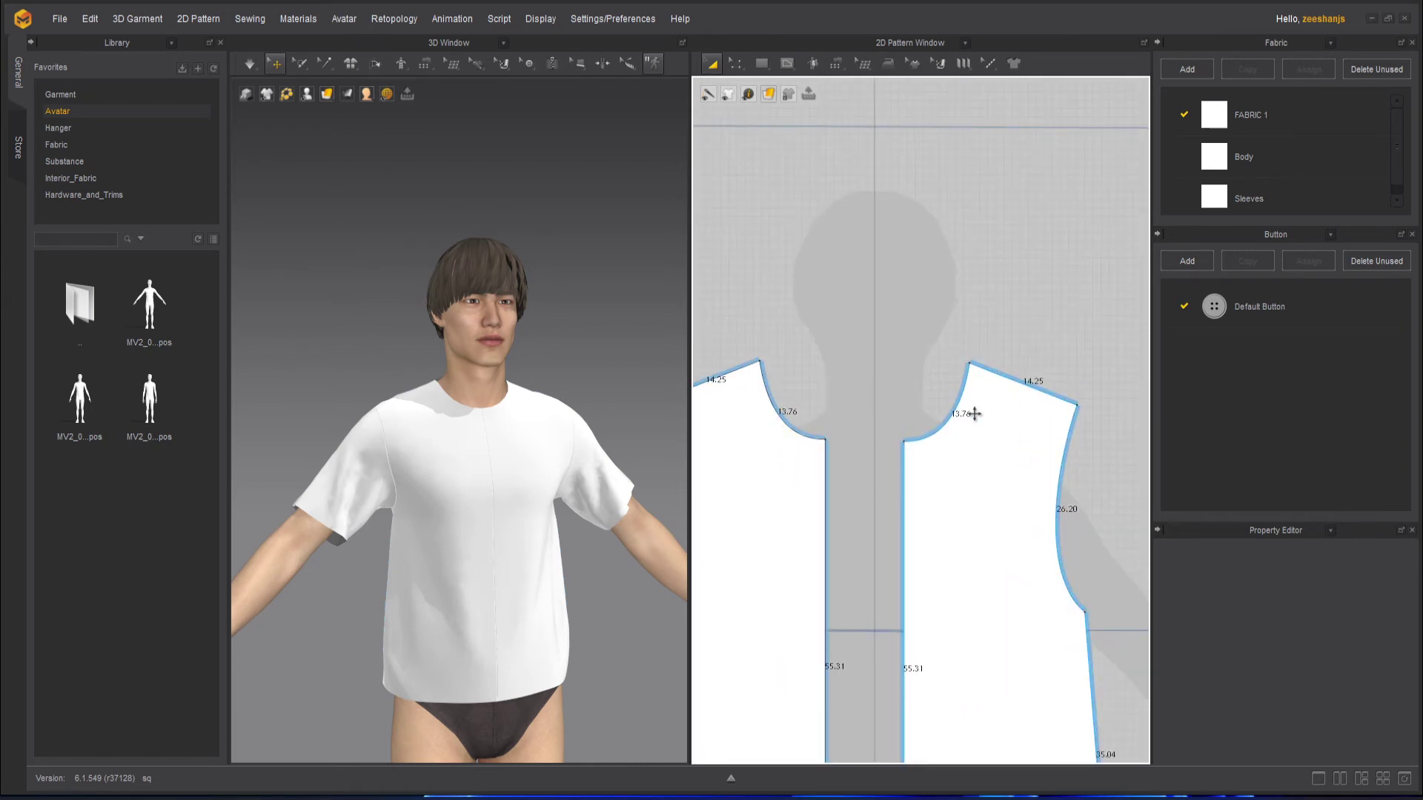
{"action": "scroll", "coordinate": [949, 419], "scroll_direction": "down", "scroll_amount": 4}
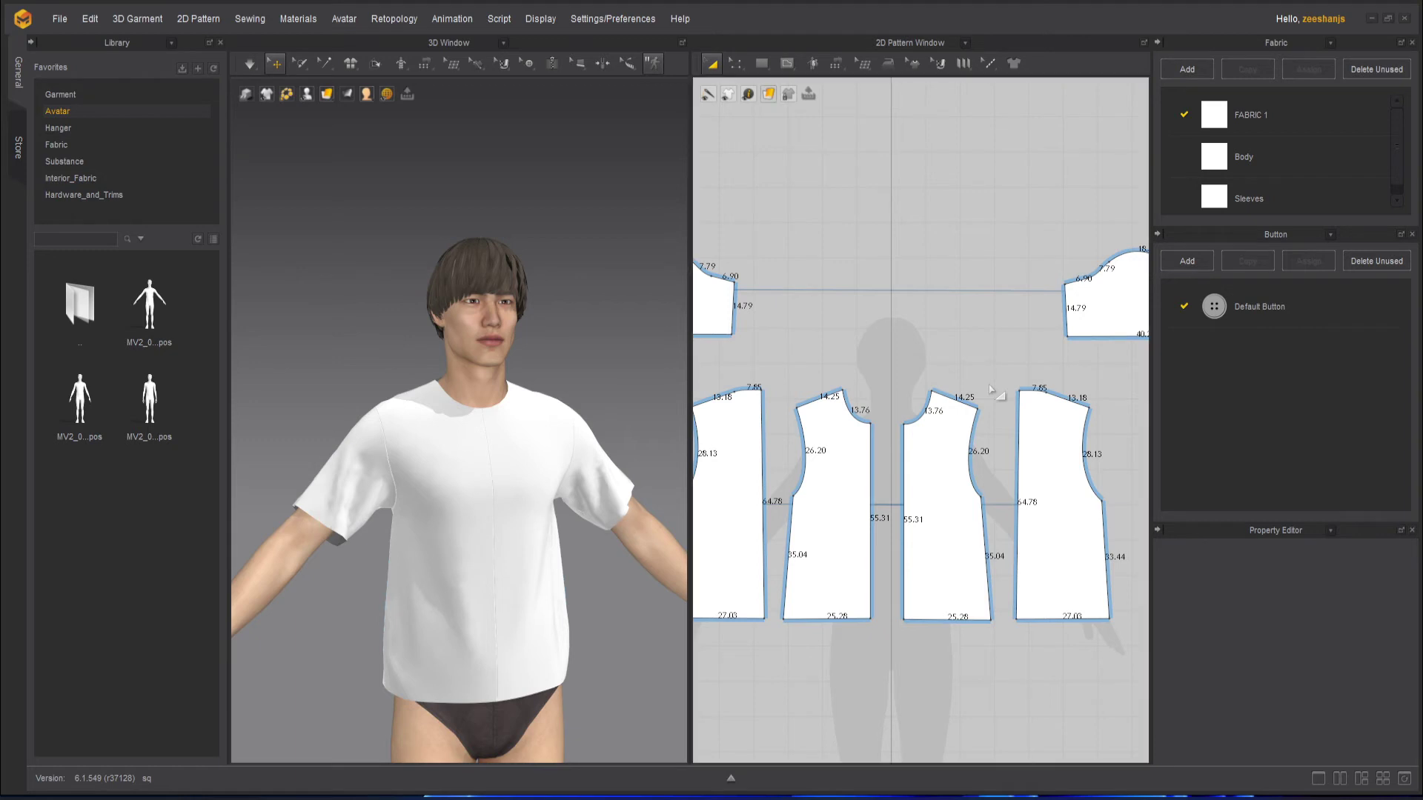
Step: Switch to Calculator and enter the sum of the two back neckline lengths, 7.85 + 7.85
{"action": "left_click", "coordinate": [1019, 454]}
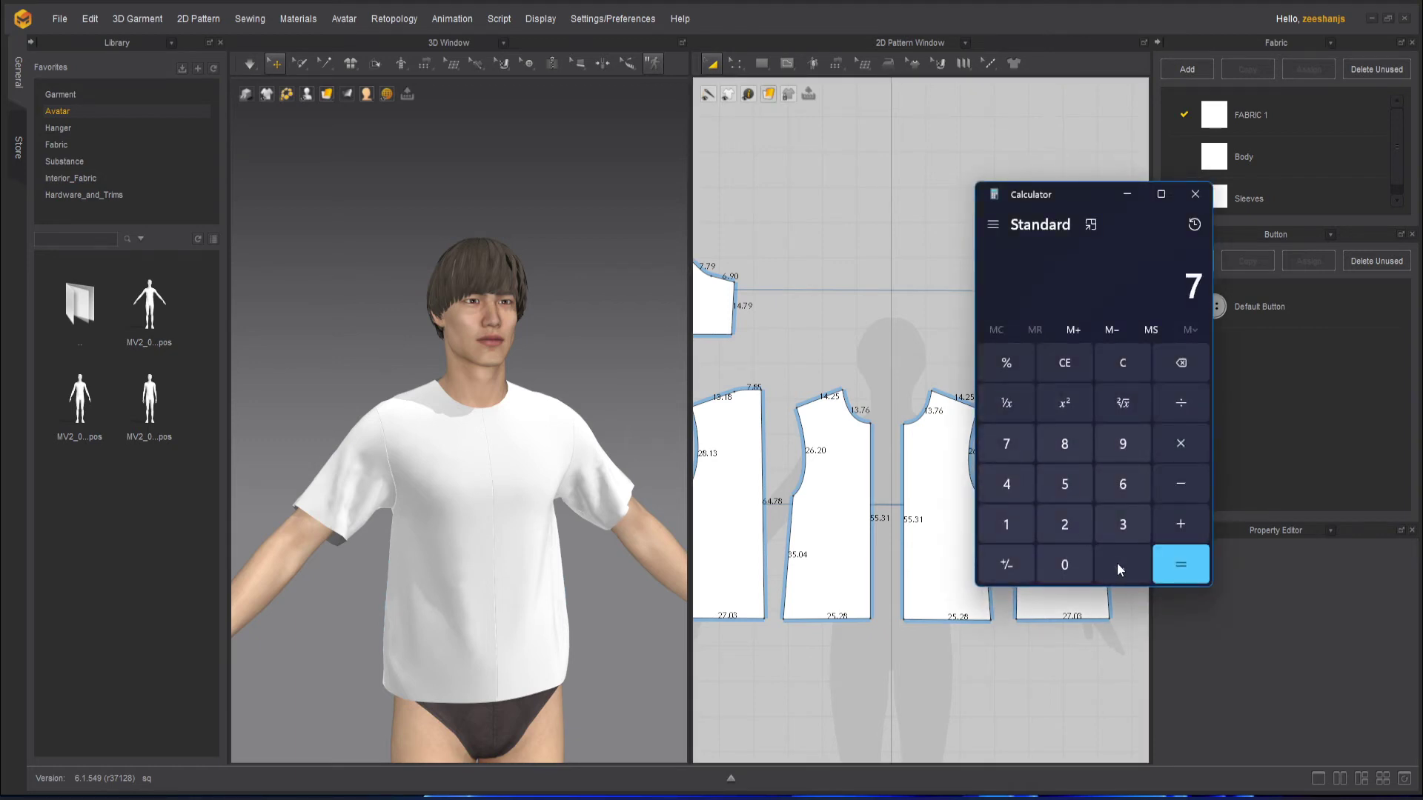
{"action": "left_click", "coordinate": [1124, 565]}
{"action": "left_click", "coordinate": [1062, 455]}
{"action": "left_click", "coordinate": [1060, 484]}
{"action": "left_click", "coordinate": [1186, 522]}
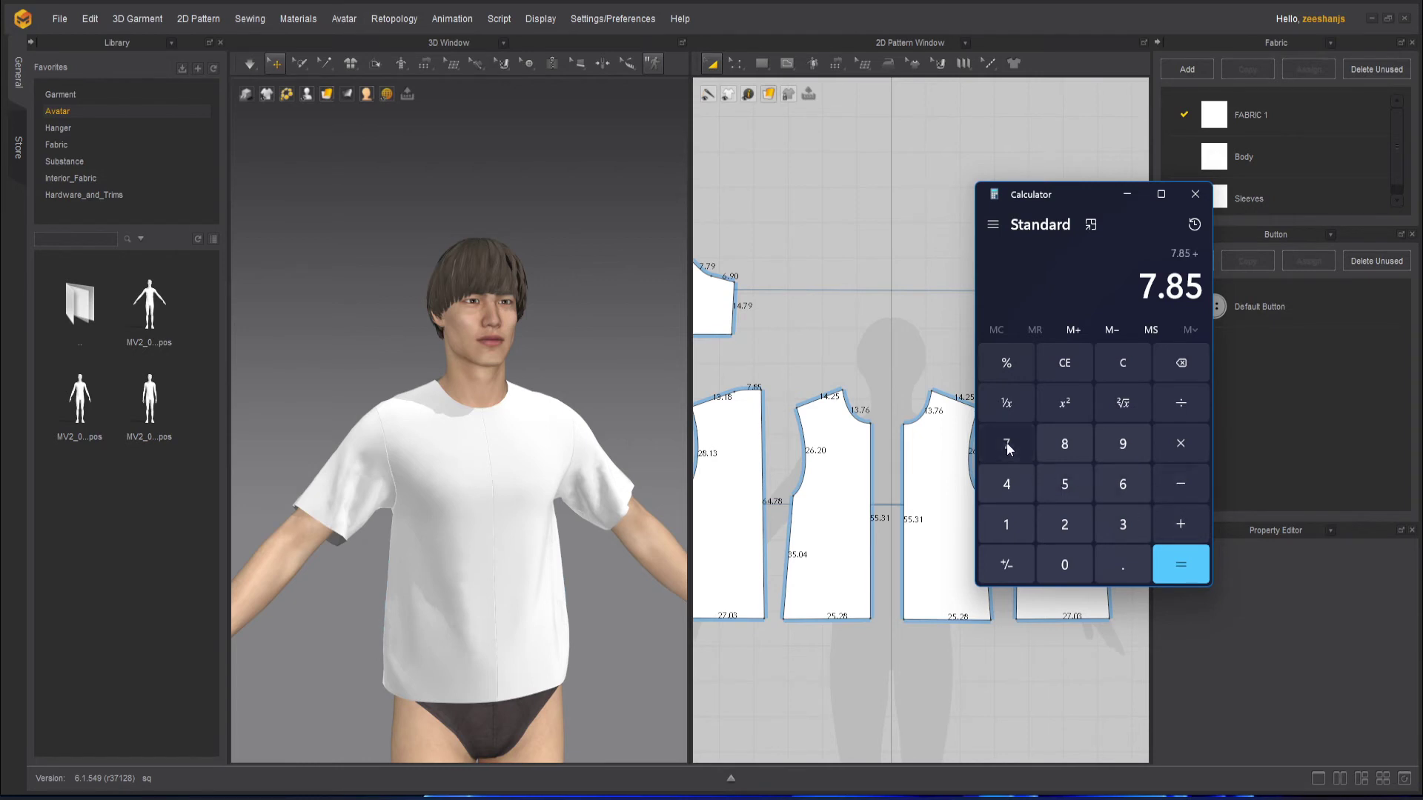
{"action": "left_click", "coordinate": [1008, 444]}
{"action": "left_click", "coordinate": [1118, 561]}
{"action": "left_click", "coordinate": [1065, 445]}
{"action": "left_click", "coordinate": [1067, 486]}
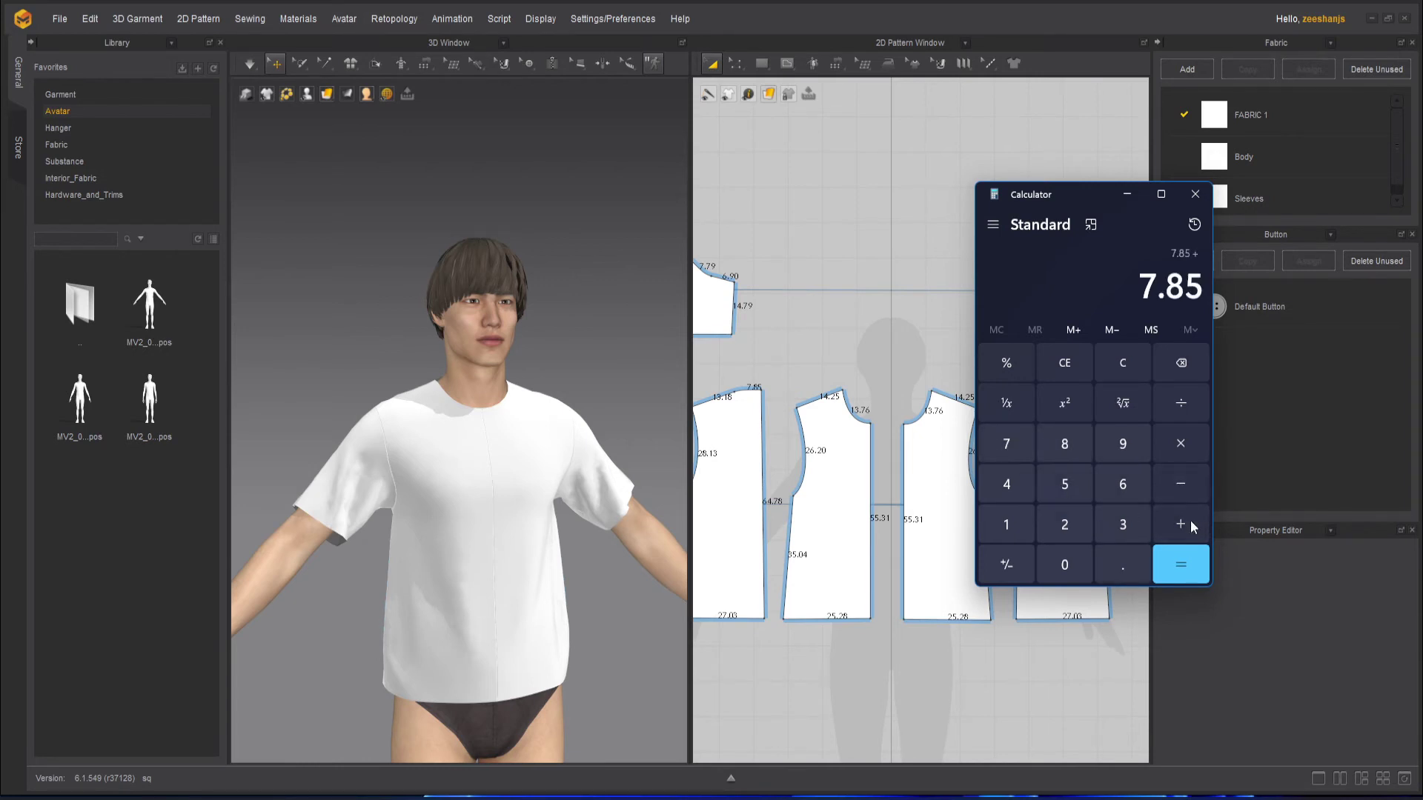
Step: Add the first front neckline length, 13.76, to the back neckline sum
{"action": "left_click", "coordinate": [1191, 520]}
{"action": "left_click", "coordinate": [1022, 523]}
{"action": "left_click", "coordinate": [1140, 532]}
{"action": "left_click", "coordinate": [1124, 563]}
{"action": "left_click", "coordinate": [1010, 447]}
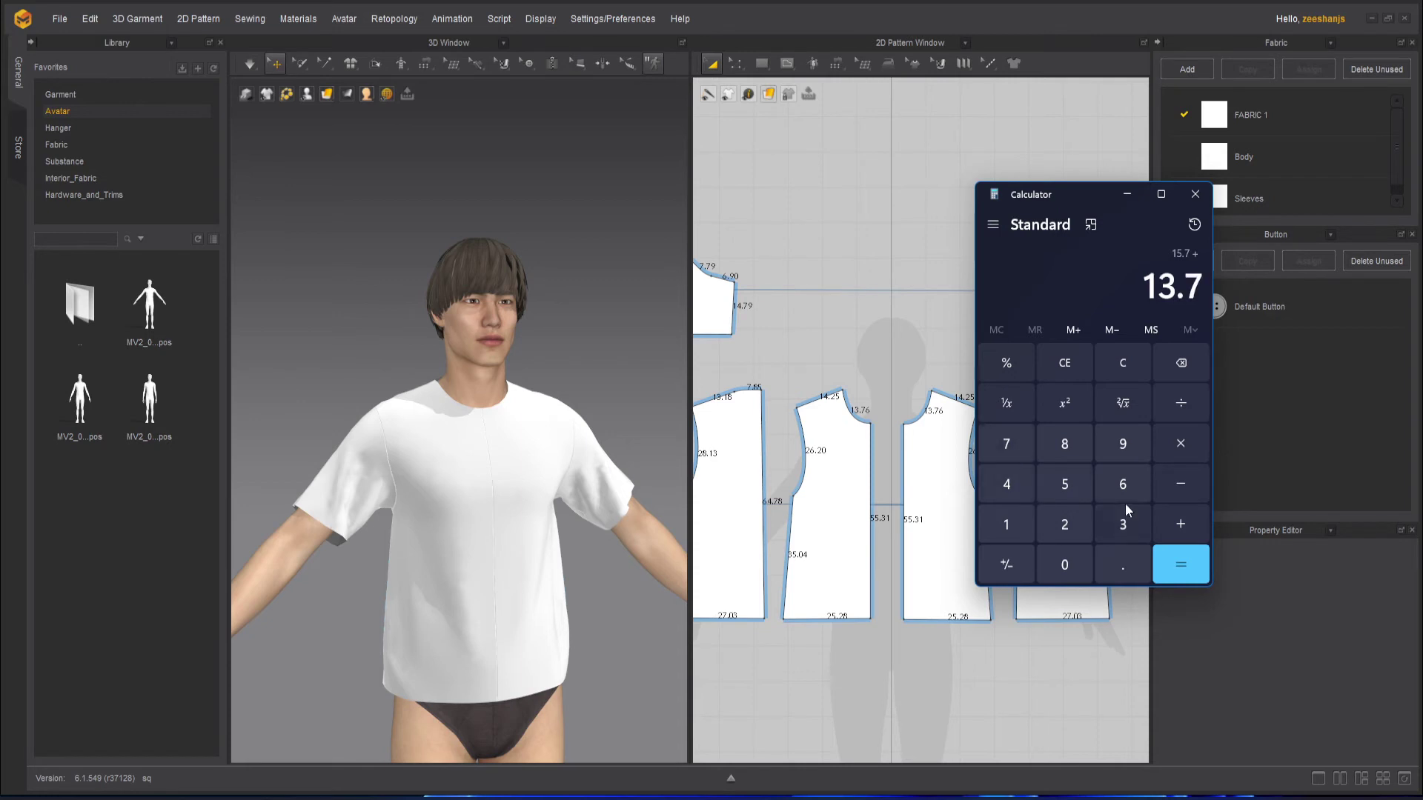
{"action": "left_click", "coordinate": [1124, 490]}
Step: Add the second front neckline length, 13.76, total the full neckline and close the calculator
{"action": "left_click", "coordinate": [1181, 523]}
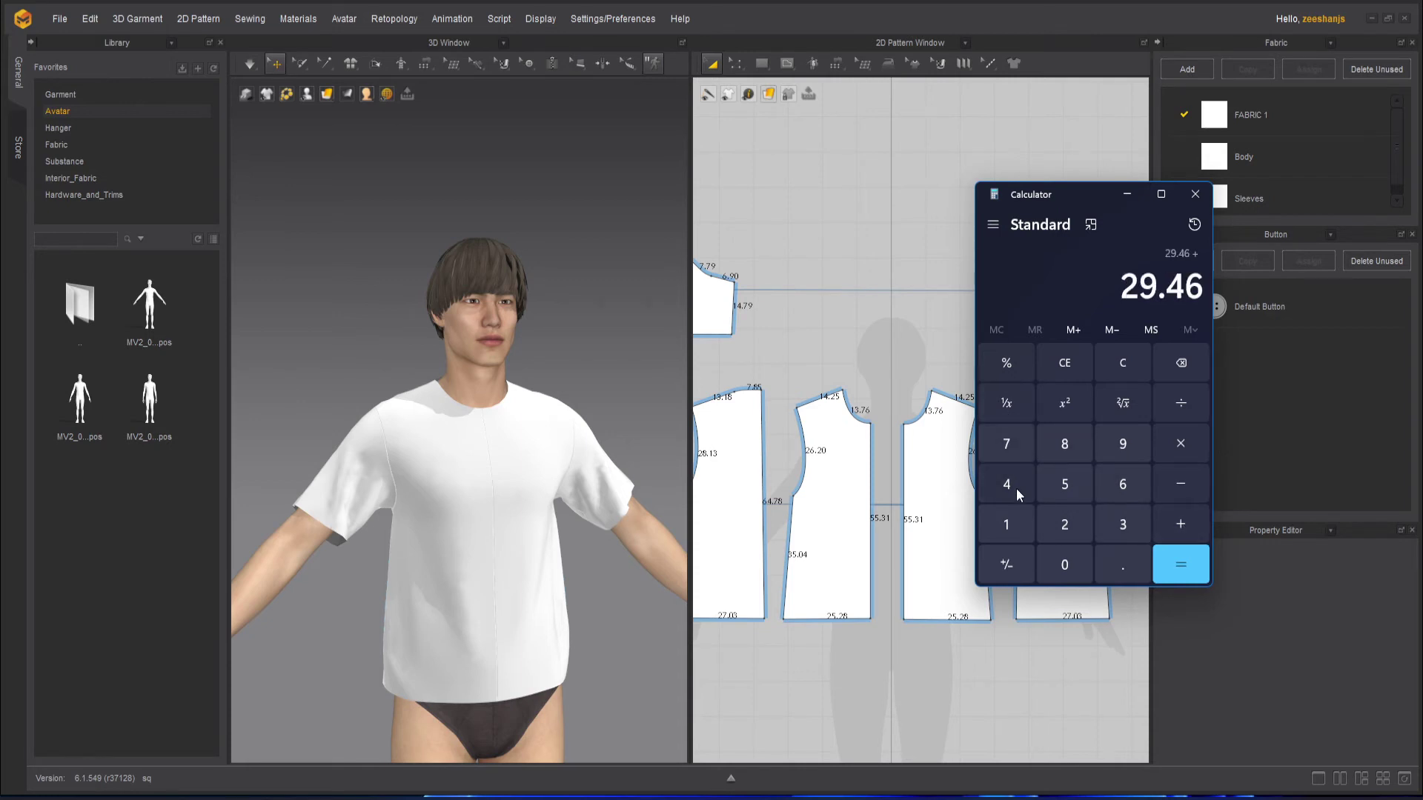
{"action": "left_click", "coordinate": [1018, 527]}
{"action": "left_click", "coordinate": [1123, 524]}
{"action": "left_click", "coordinate": [1123, 563]}
{"action": "left_click", "coordinate": [1008, 445]}
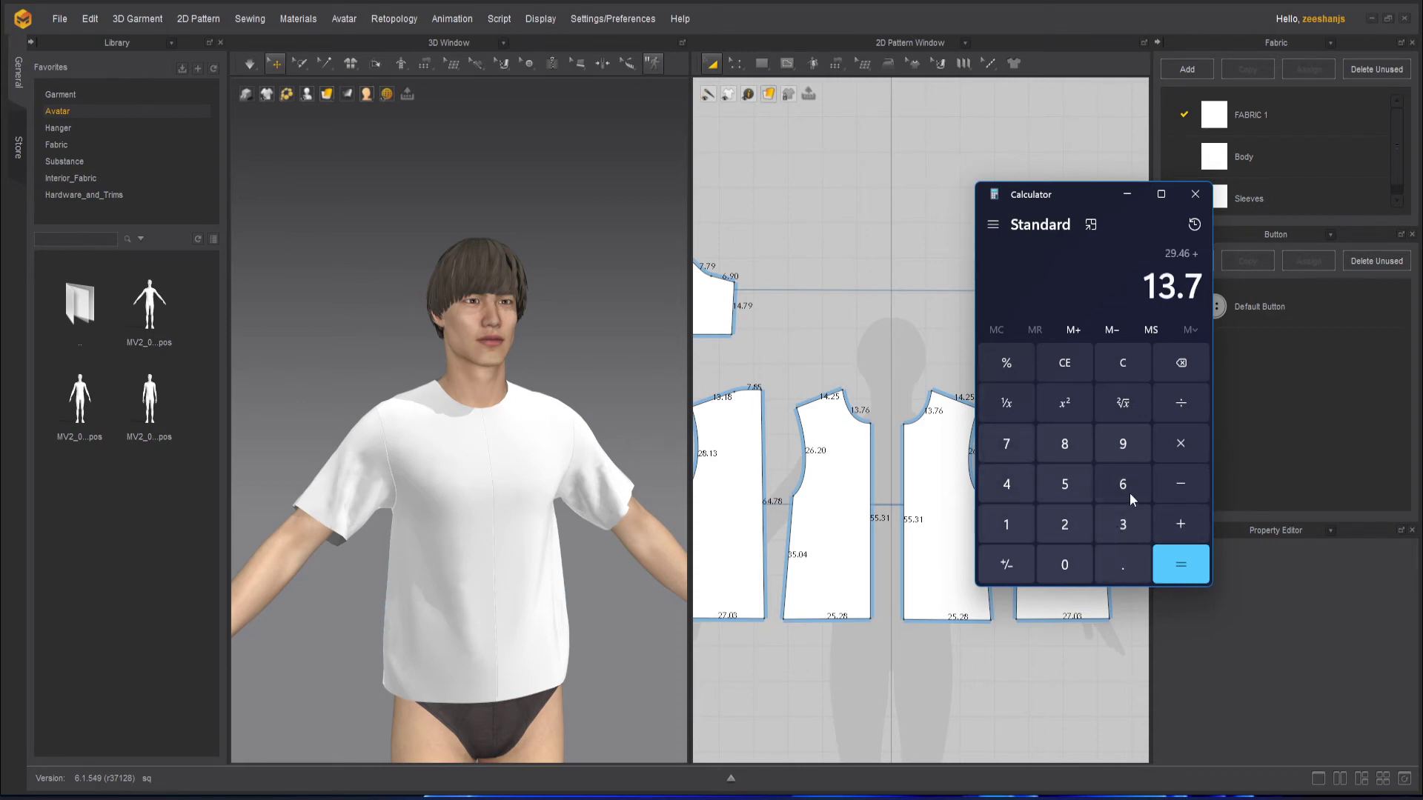
{"action": "left_click", "coordinate": [1127, 490]}
{"action": "left_click", "coordinate": [1196, 567]}
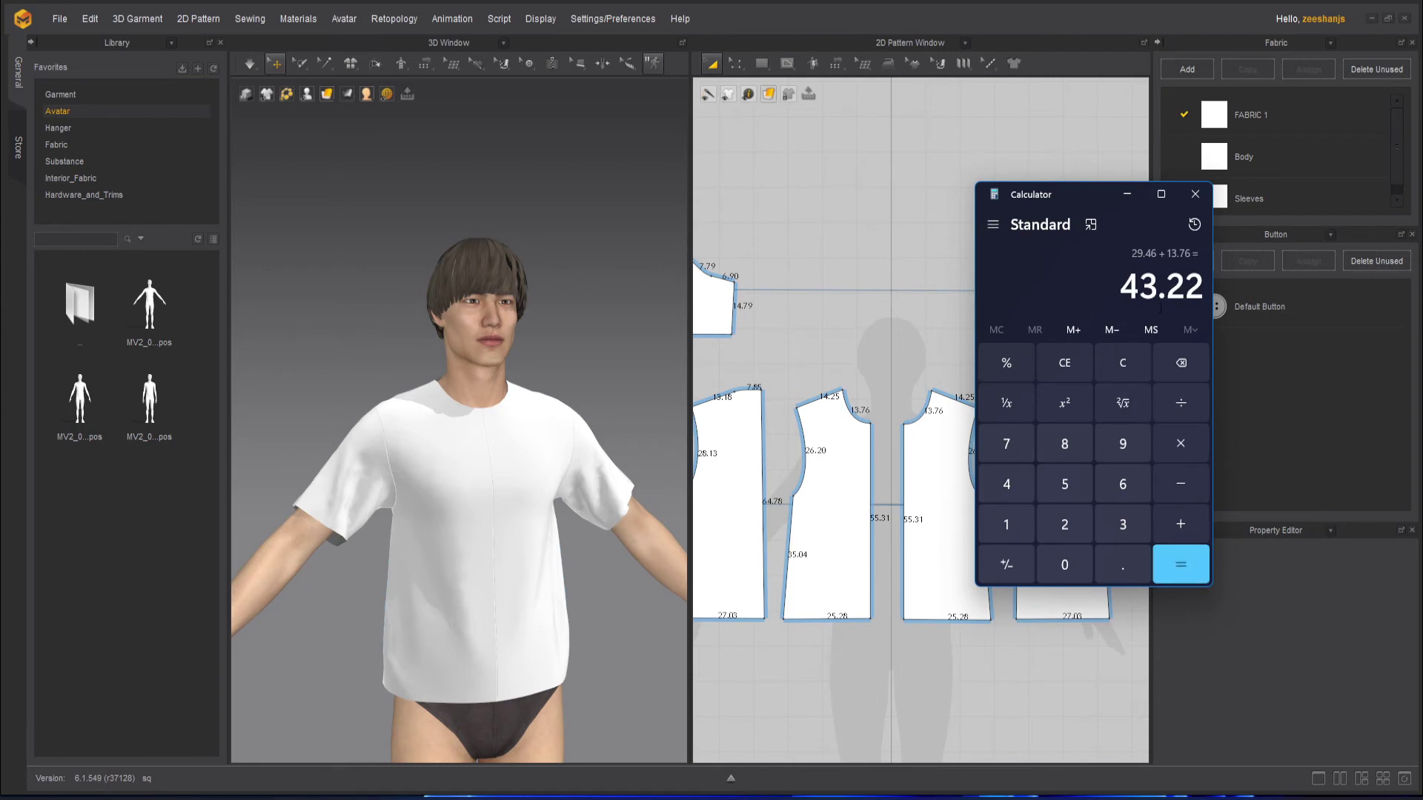
{"action": "left_click", "coordinate": [1195, 194]}
Step: Draw a long thin rectangle pattern about 67.8 by 3.6 cm above the front panels
{"action": "scroll", "coordinate": [809, 371], "scroll_direction": "up", "scroll_amount": 3}
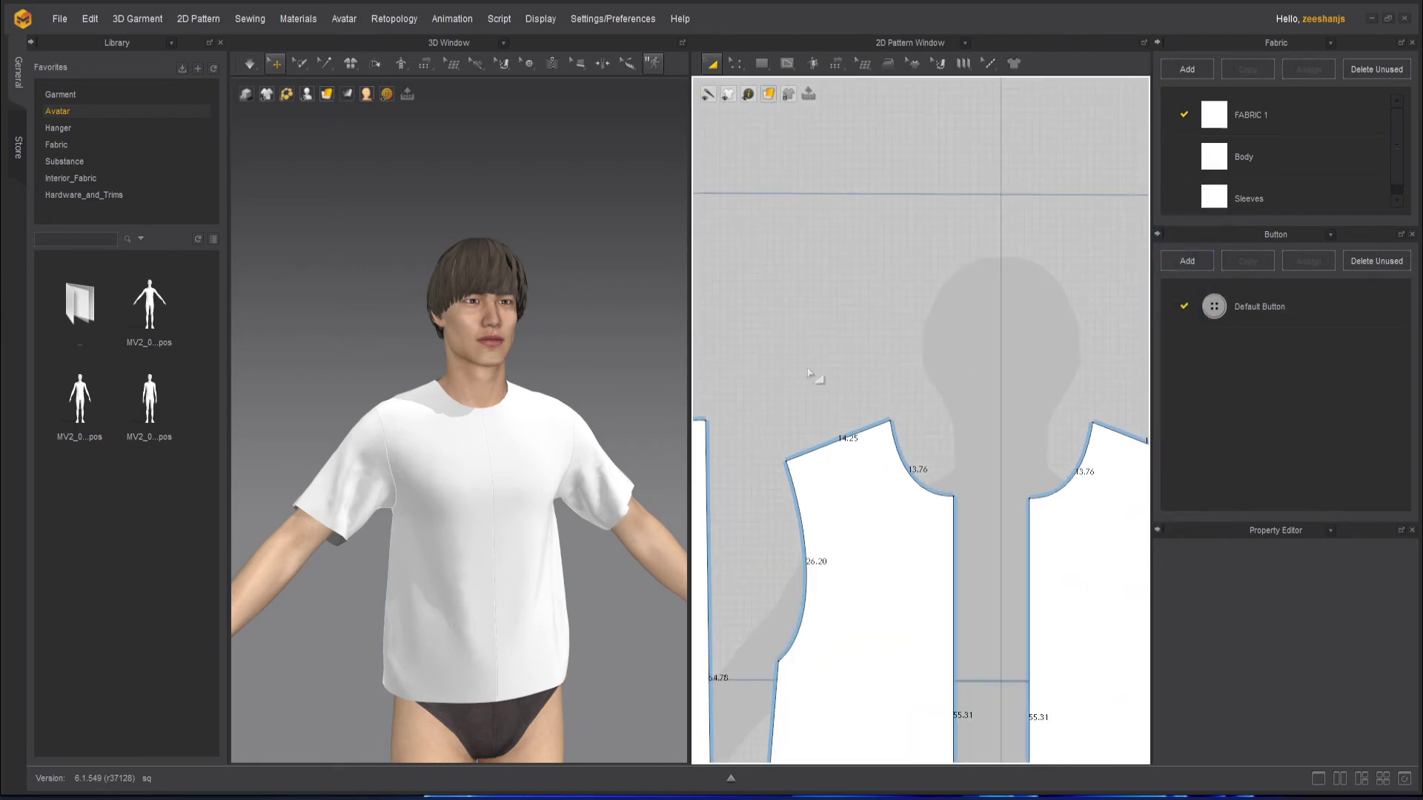
{"action": "left_click", "coordinate": [762, 64]}
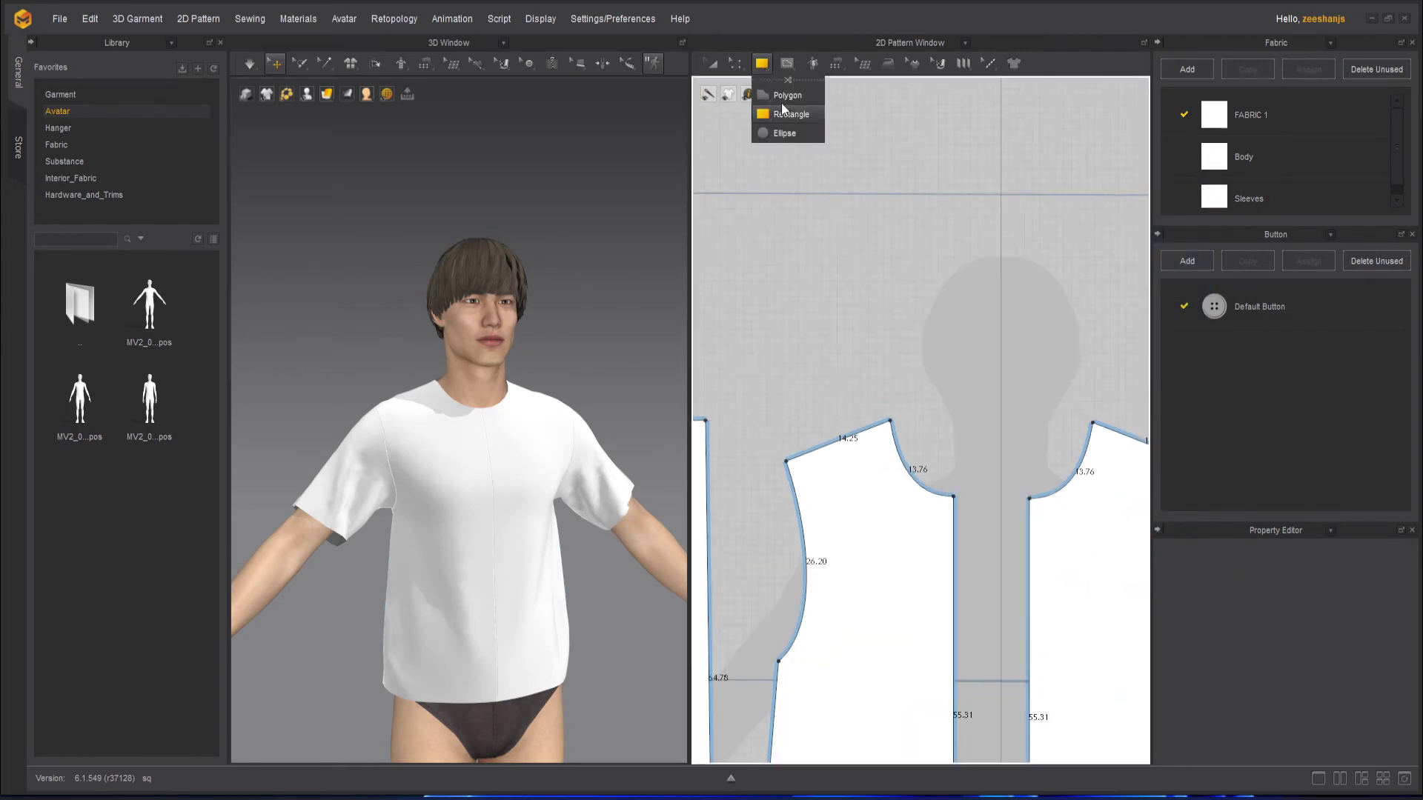
{"action": "scroll", "coordinate": [746, 283], "scroll_direction": "down", "scroll_amount": 3}
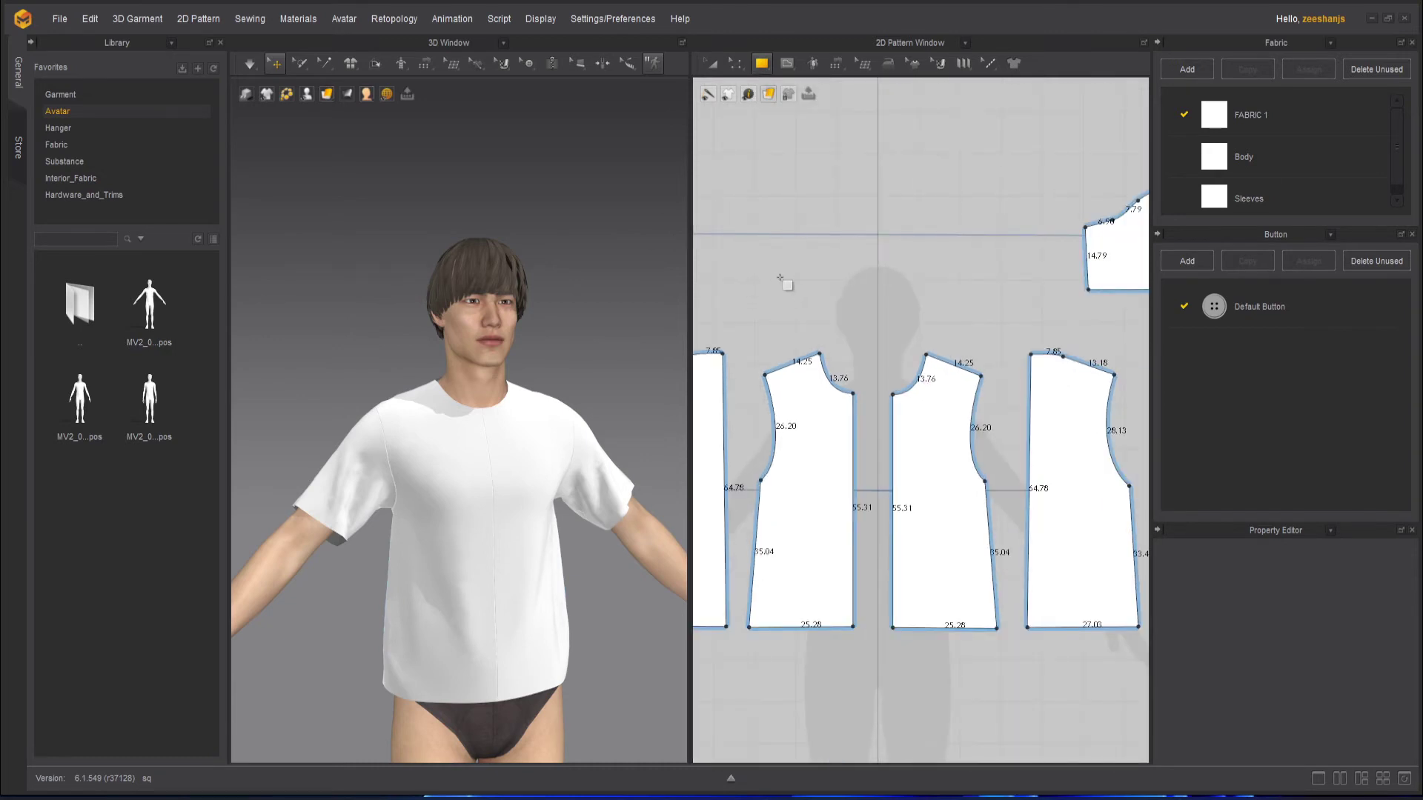
{"action": "mouse_move", "coordinate": [754, 269]}
{"action": "left_mouse_down"}
{"action": "mouse_move", "coordinate": [774, 286]}
{"action": "mouse_move", "coordinate": [1033, 285]}
{"action": "left_mouse_up"}
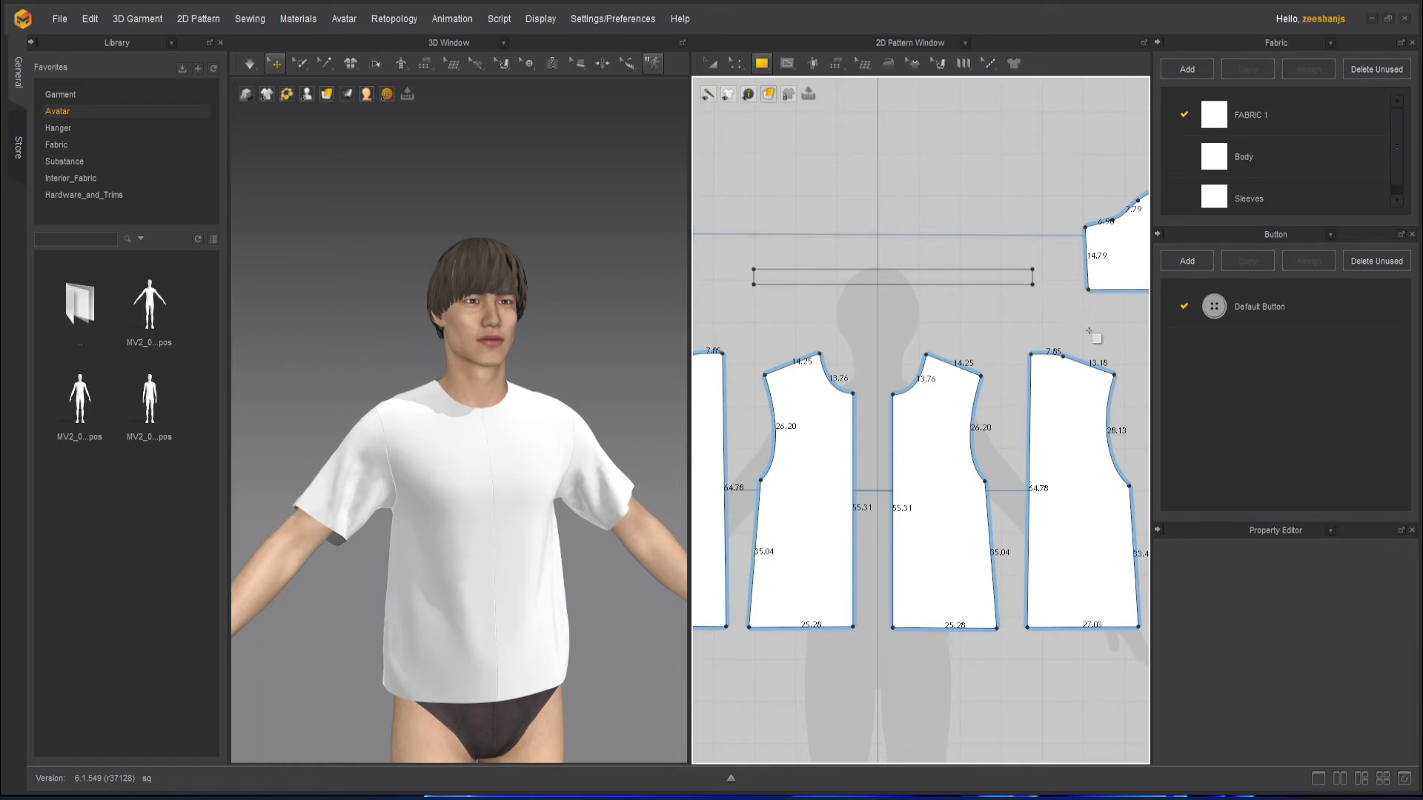
{"action": "right_click", "coordinate": [1048, 276]}
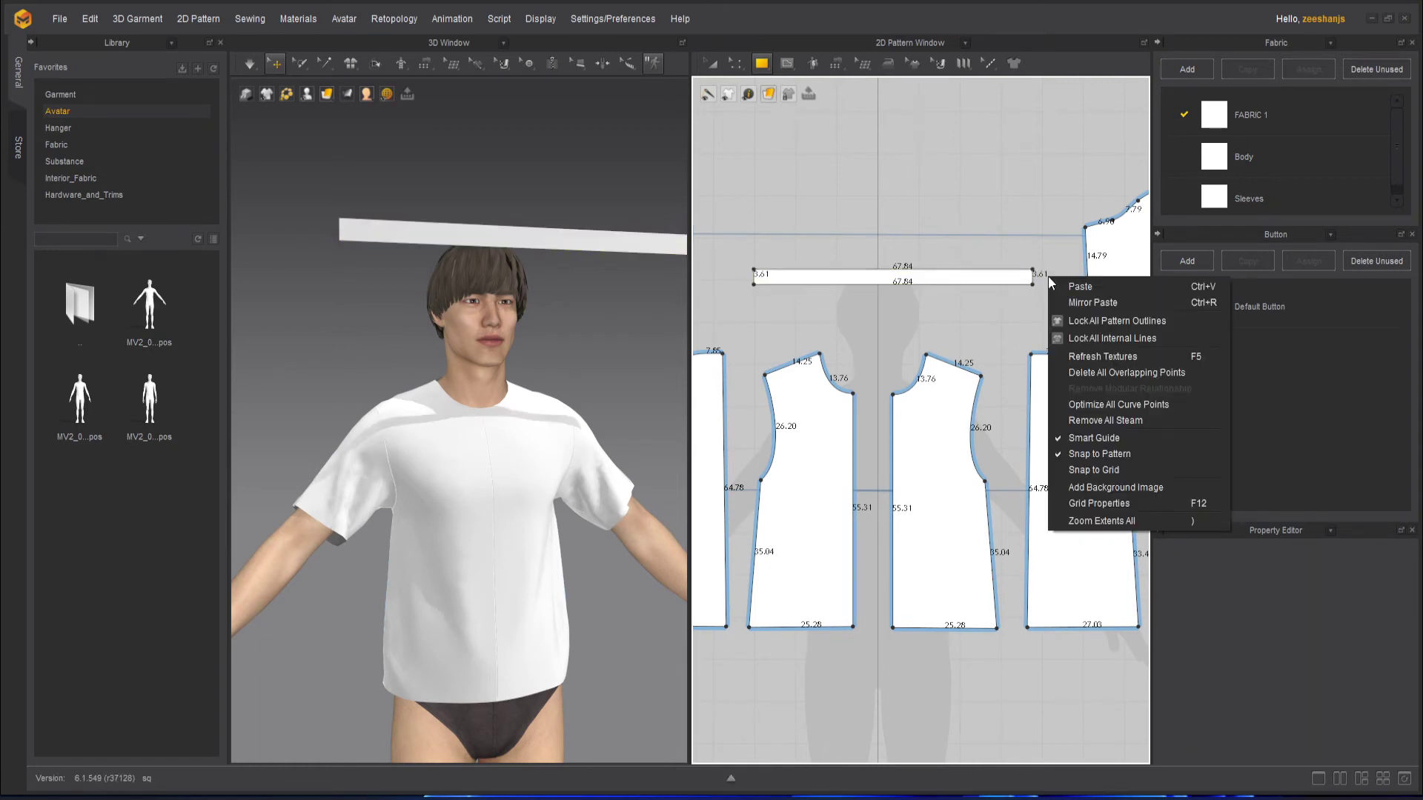
{"action": "left_click", "coordinate": [954, 299]}
{"action": "left_click", "coordinate": [759, 478]}
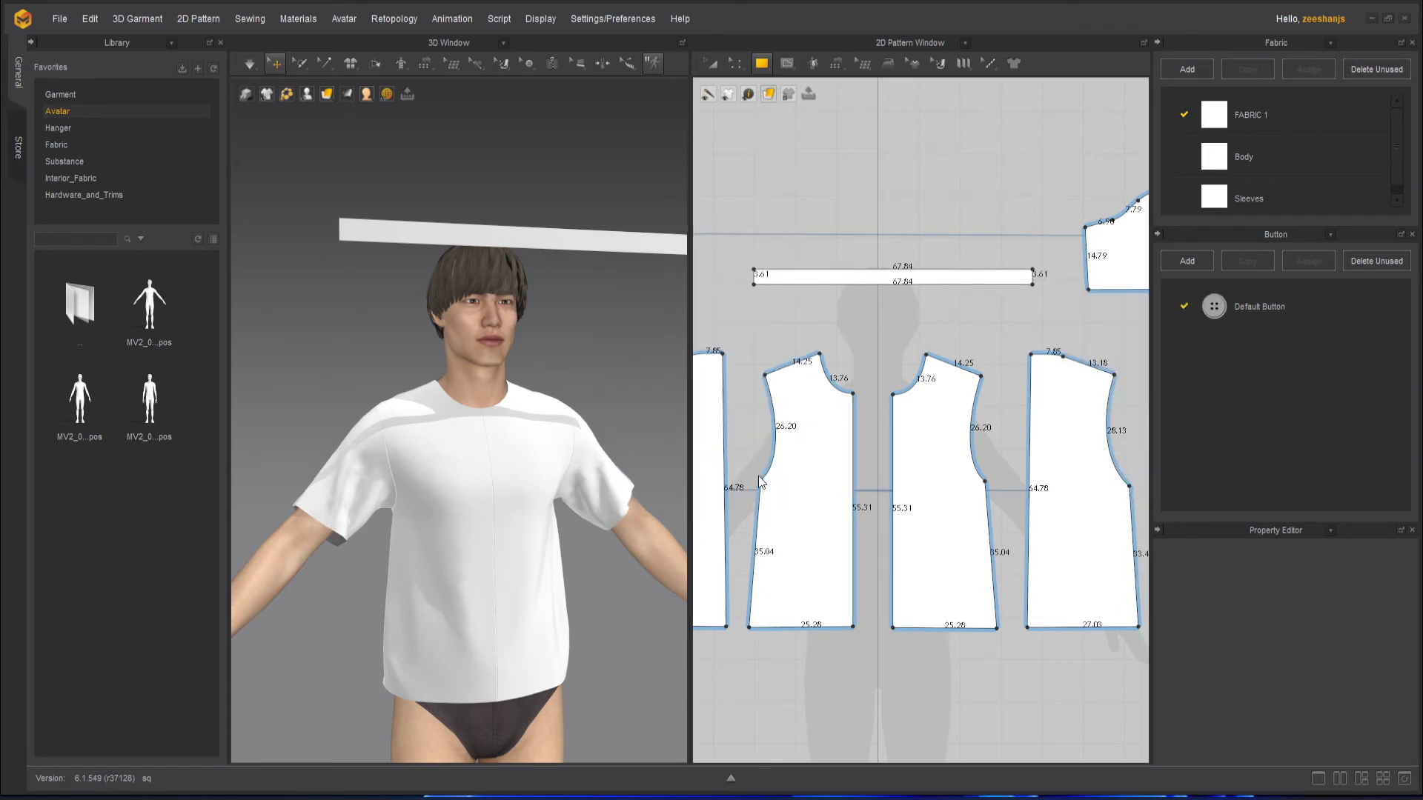
Step: Delete the freehand-drawn thin rectangle above the front panels
{"action": "left_click", "coordinate": [711, 63]}
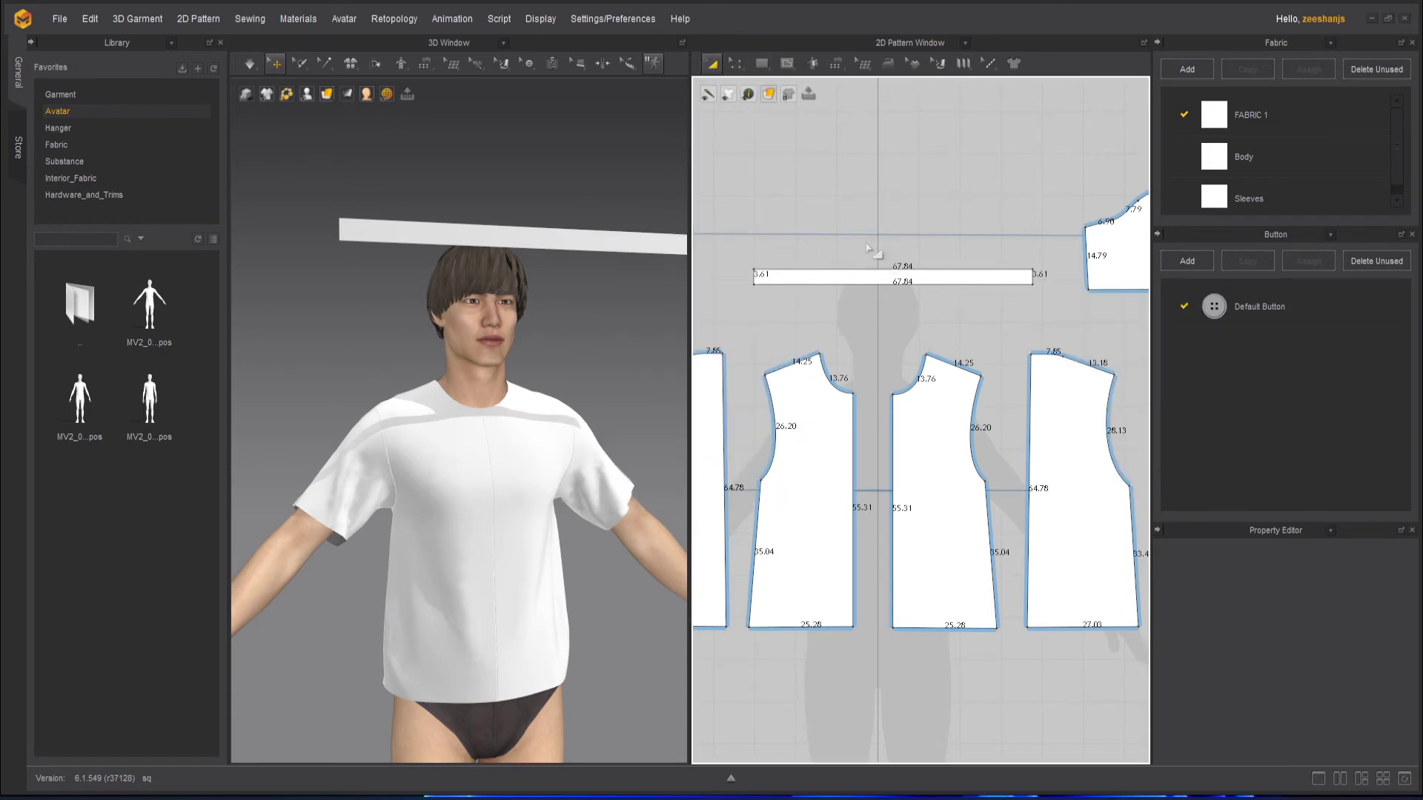
{"action": "left_click", "coordinate": [875, 273]}
{"action": "key", "text": "Delete"}
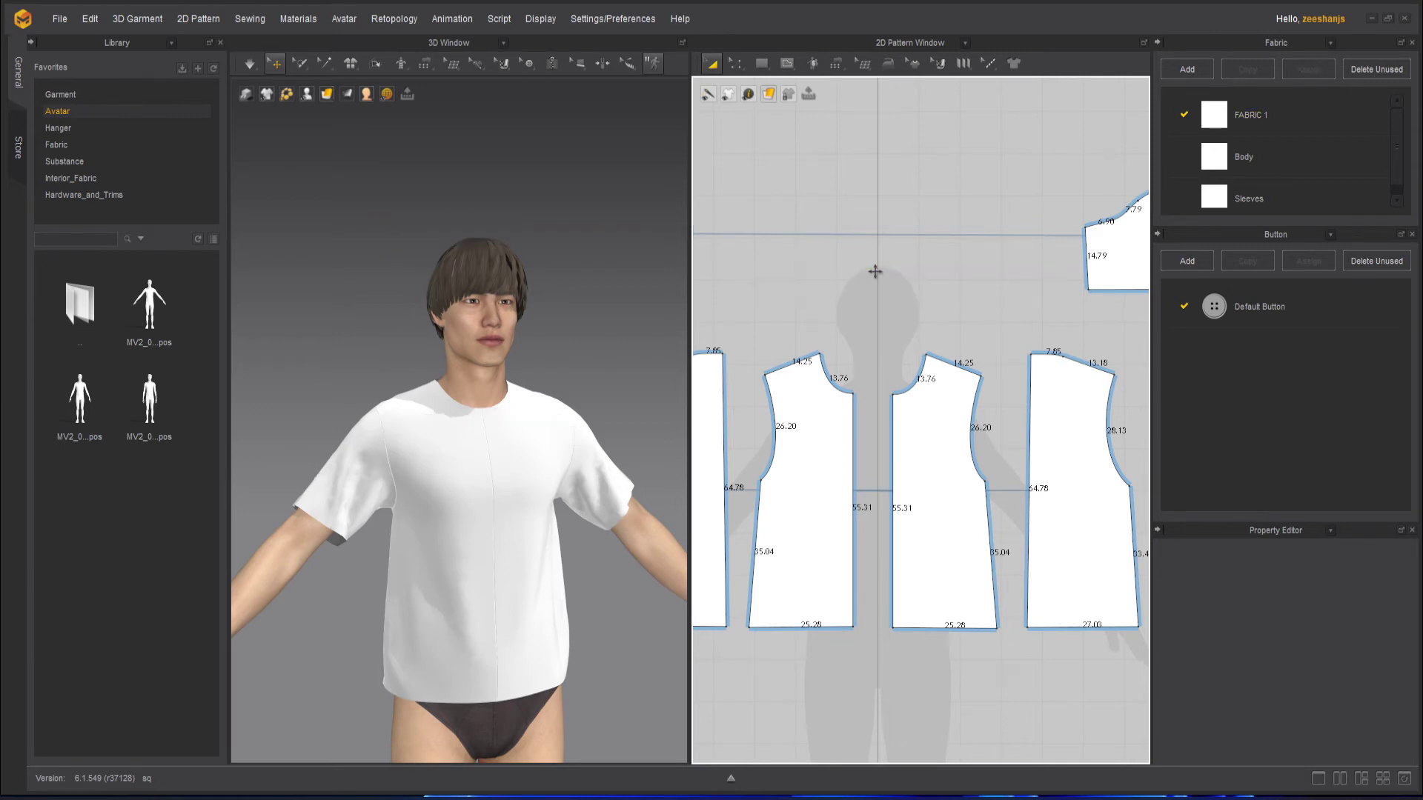
Step: Create a rectangle pattern 44 cm wide and 50 cm high by entering its exact size
{"action": "scroll", "coordinate": [967, 333], "scroll_direction": "up", "scroll_amount": 2}
{"action": "left_click", "coordinate": [768, 65]}
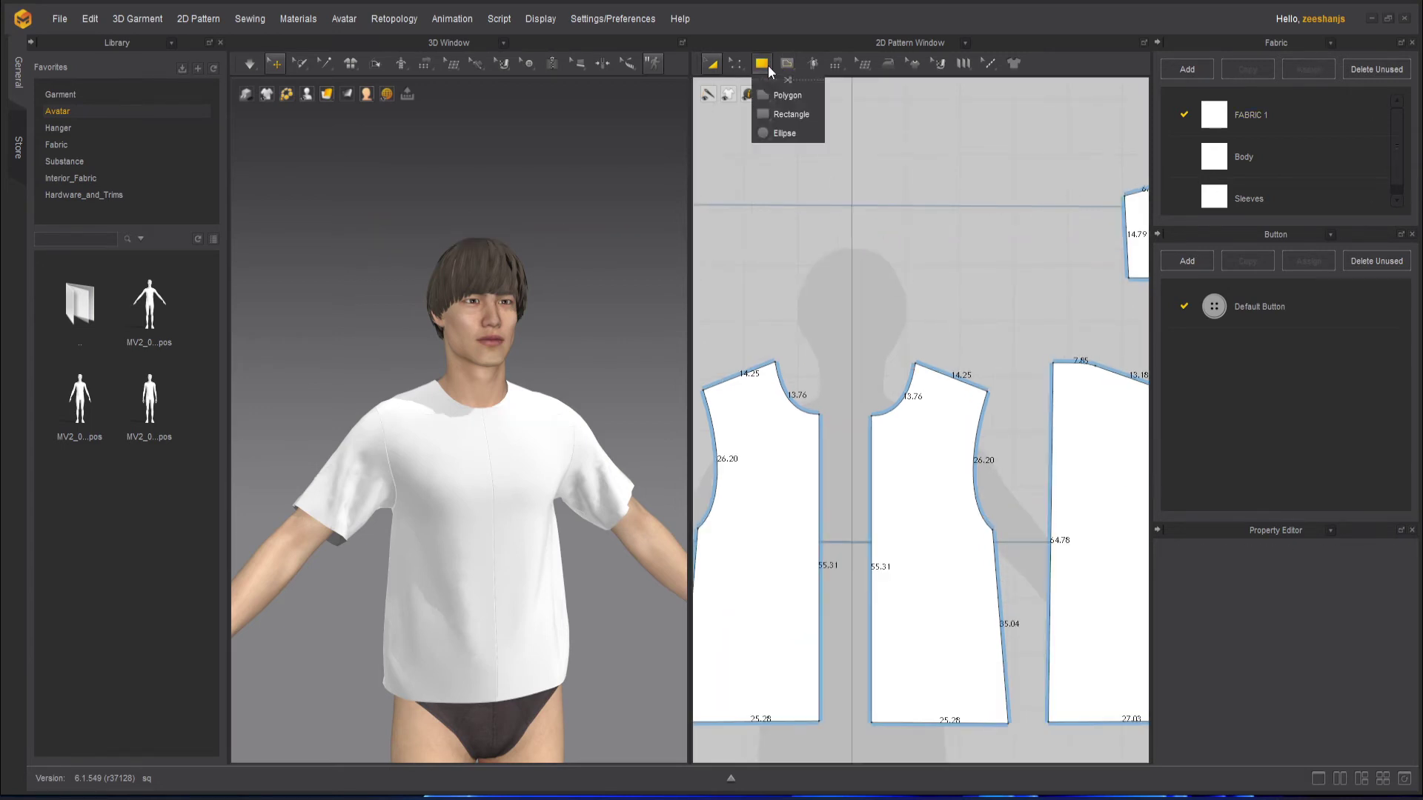
{"action": "left_click", "coordinate": [787, 92]}
{"action": "left_click", "coordinate": [904, 328]}
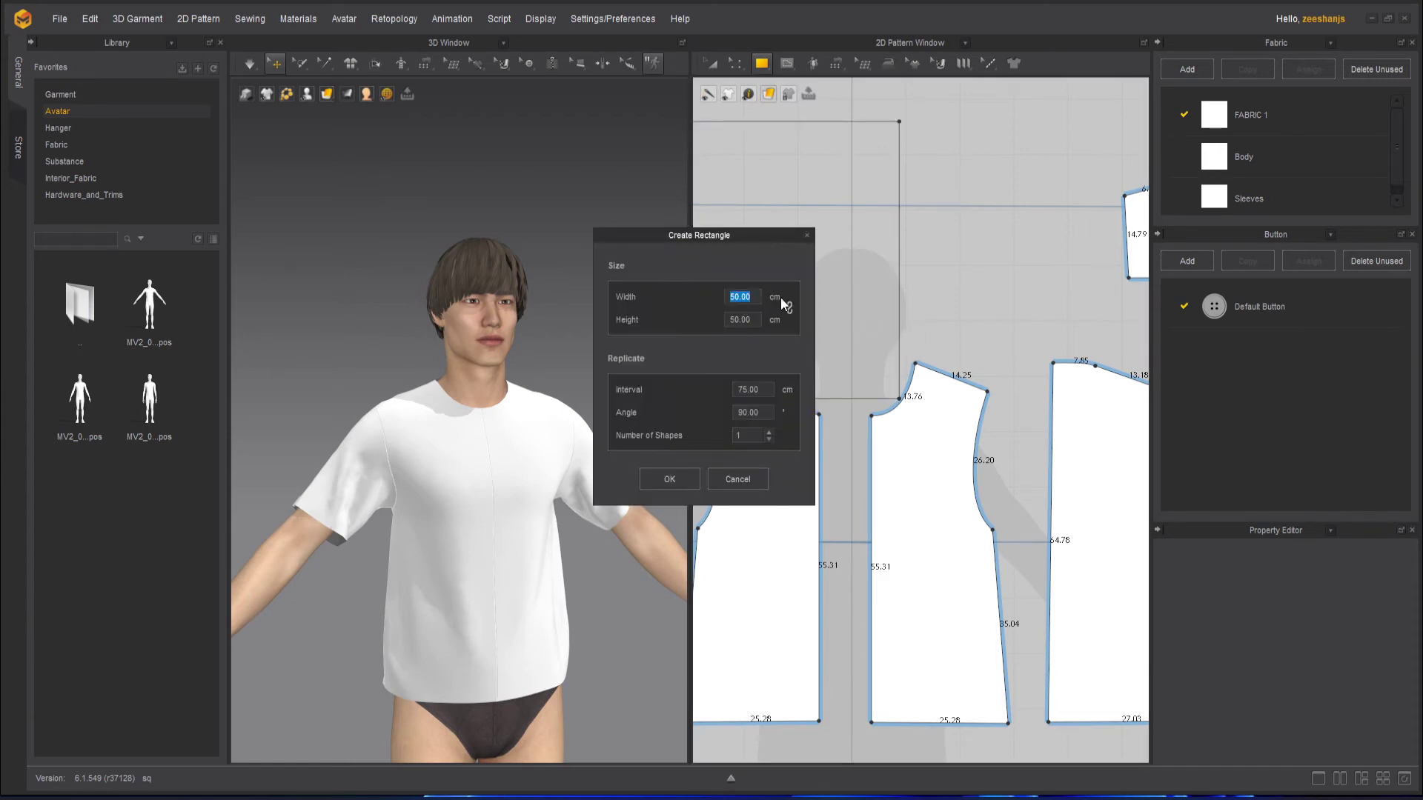
{"action": "type", "text": "44"}
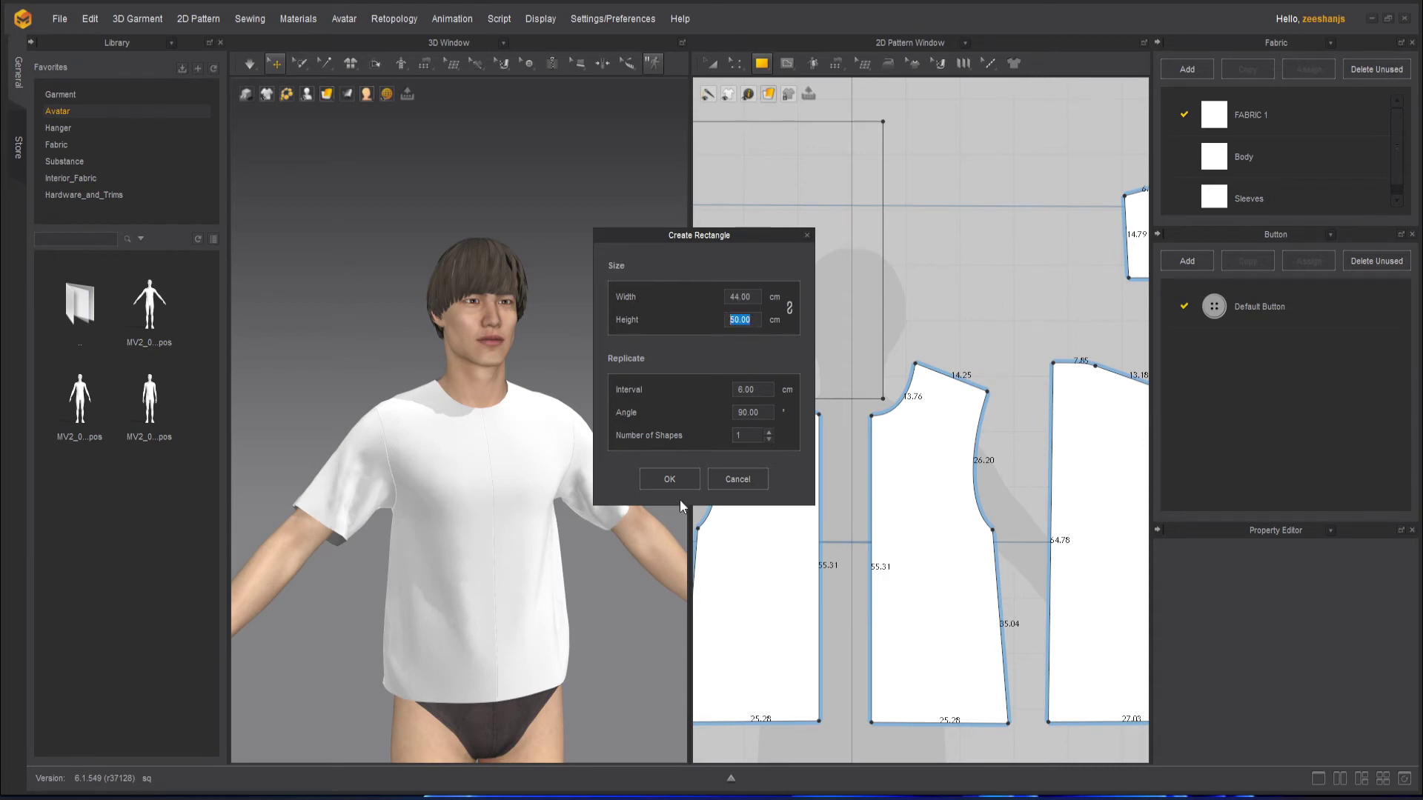
{"action": "left_click", "coordinate": [679, 478]}
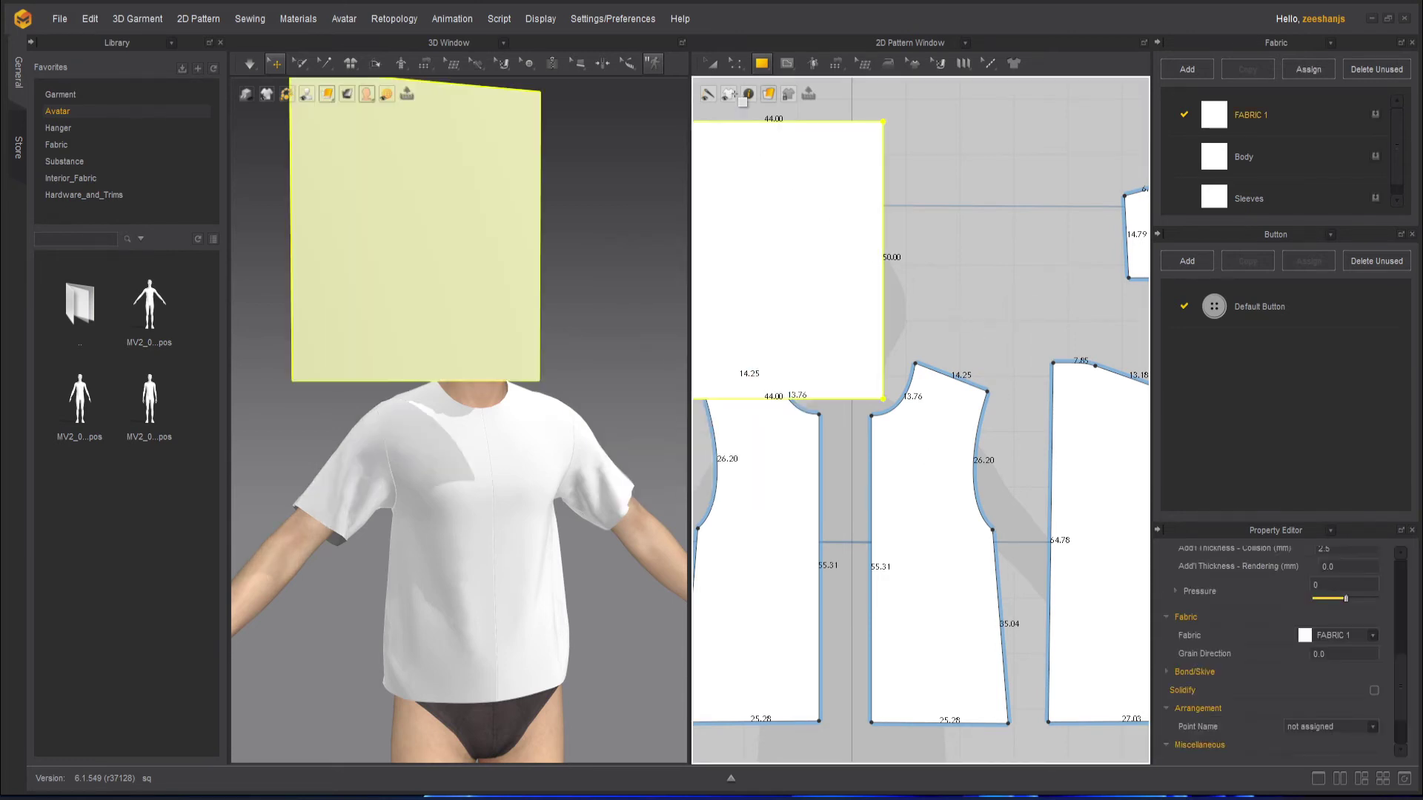
Step: Move the 44 cm rectangle over the right front panel and shrink its height to about 3.2 cm, leaving it above the panels
{"action": "key", "text": "a"}
{"action": "left_click_drag", "start_coordinate": [810, 232], "coordinate": [944, 241]}
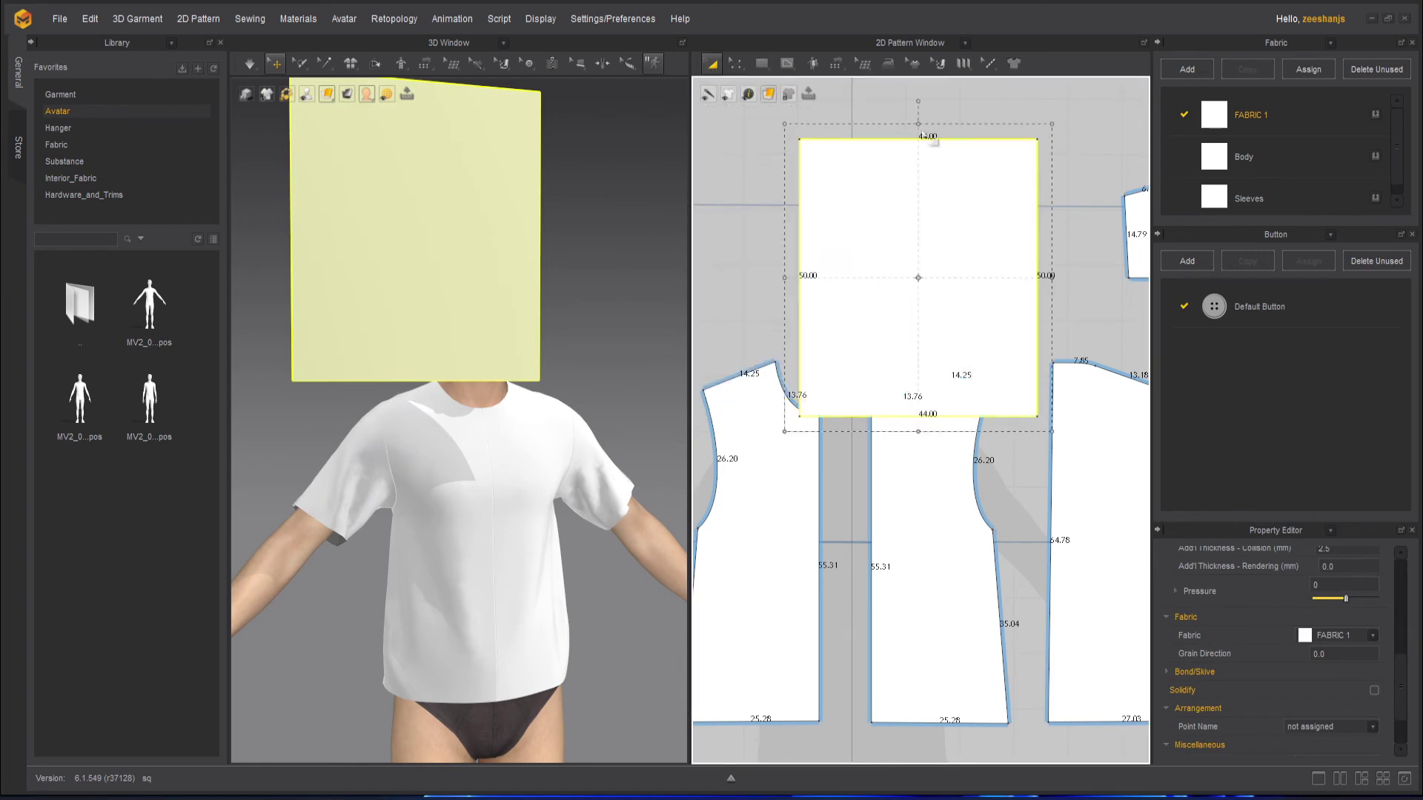
{"action": "left_click_drag", "start_coordinate": [923, 168], "coordinate": [925, 283]}
{"action": "scroll", "coordinate": [988, 290], "scroll_direction": "up", "scroll_amount": 2}
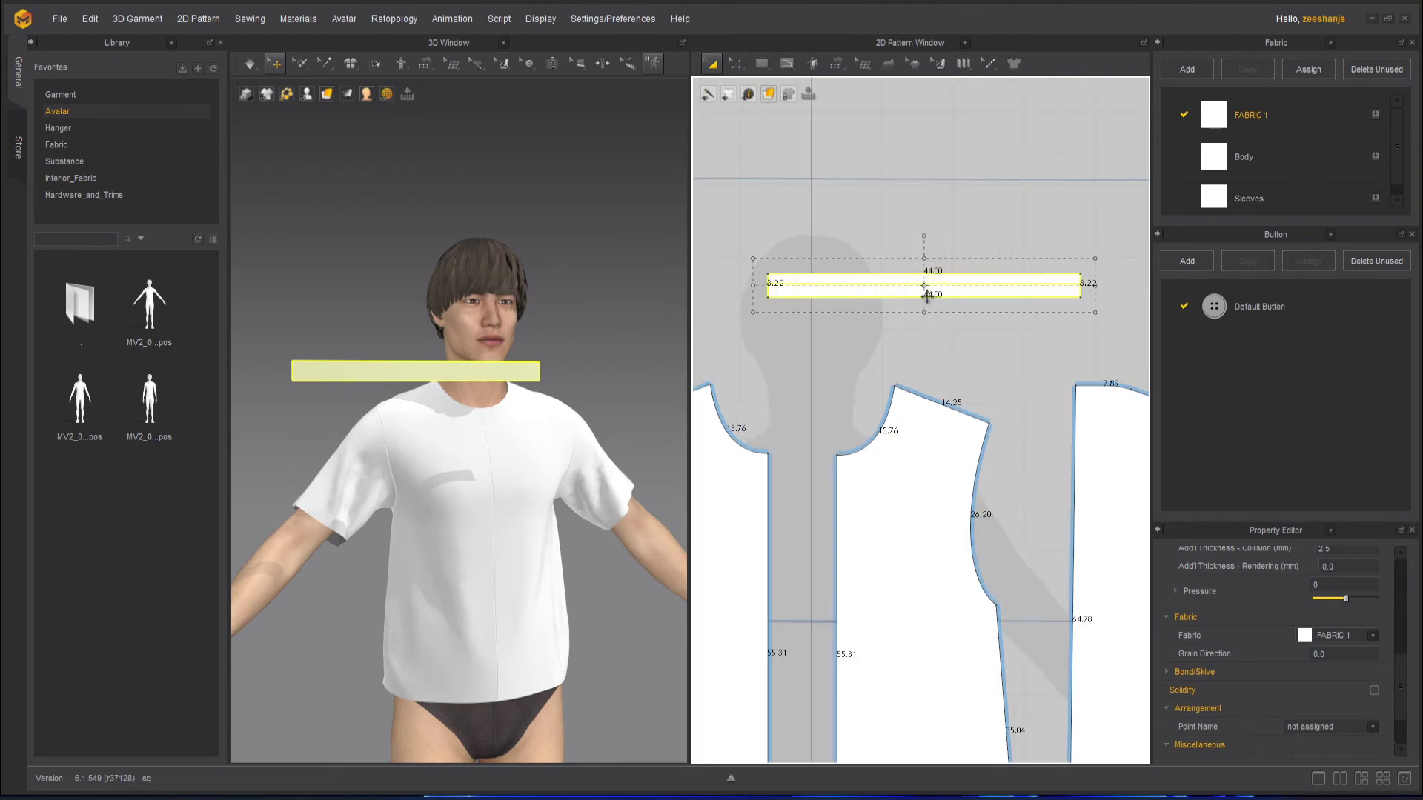
Step: Reduce the neckband strip's height to about 1.45 cm and centre the strip on the vertical axis above the front panels
{"action": "left_click", "coordinate": [939, 339]}
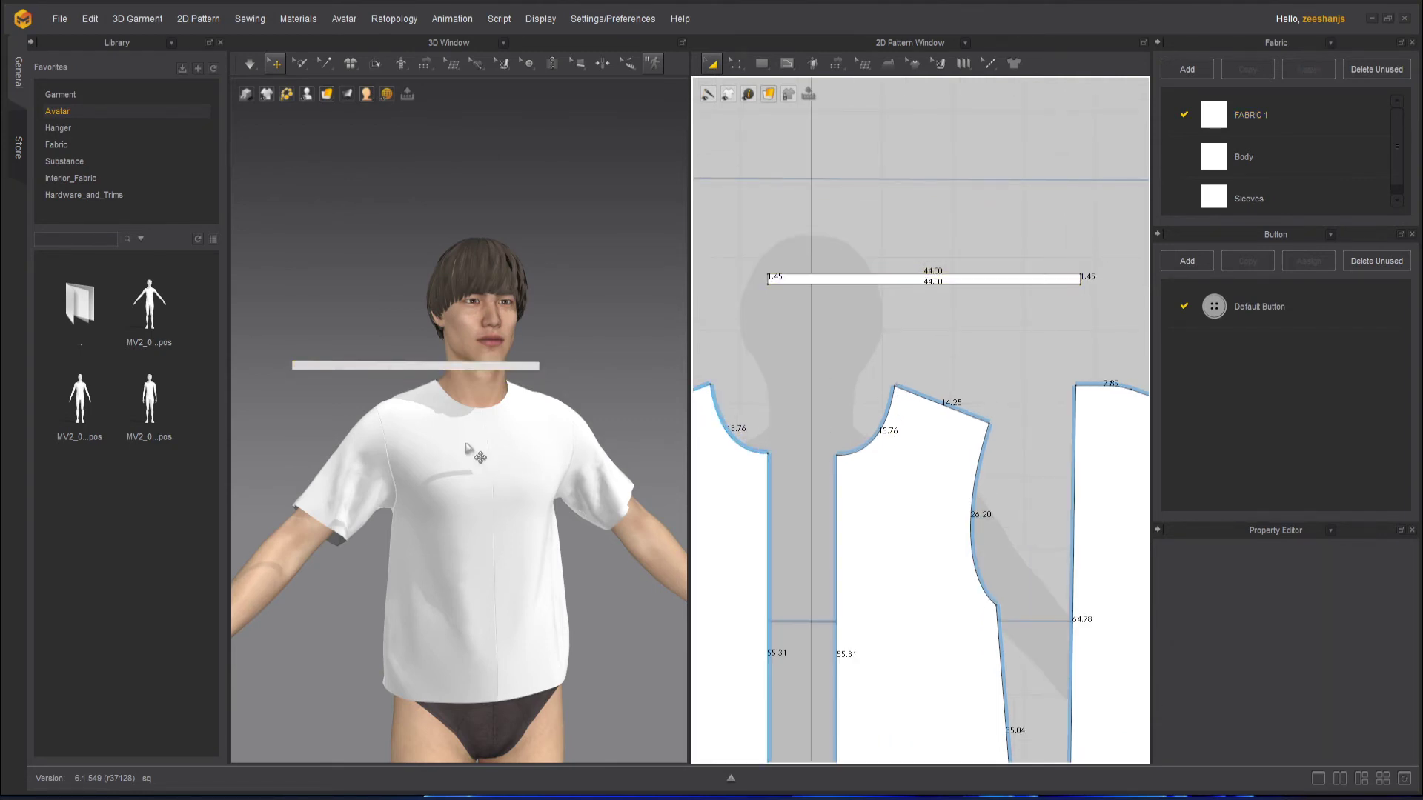
{"action": "right_click_drag", "start_coordinate": [476, 451], "coordinate": [499, 464]}
{"action": "right_click_drag", "start_coordinate": [882, 381], "coordinate": [963, 394]}
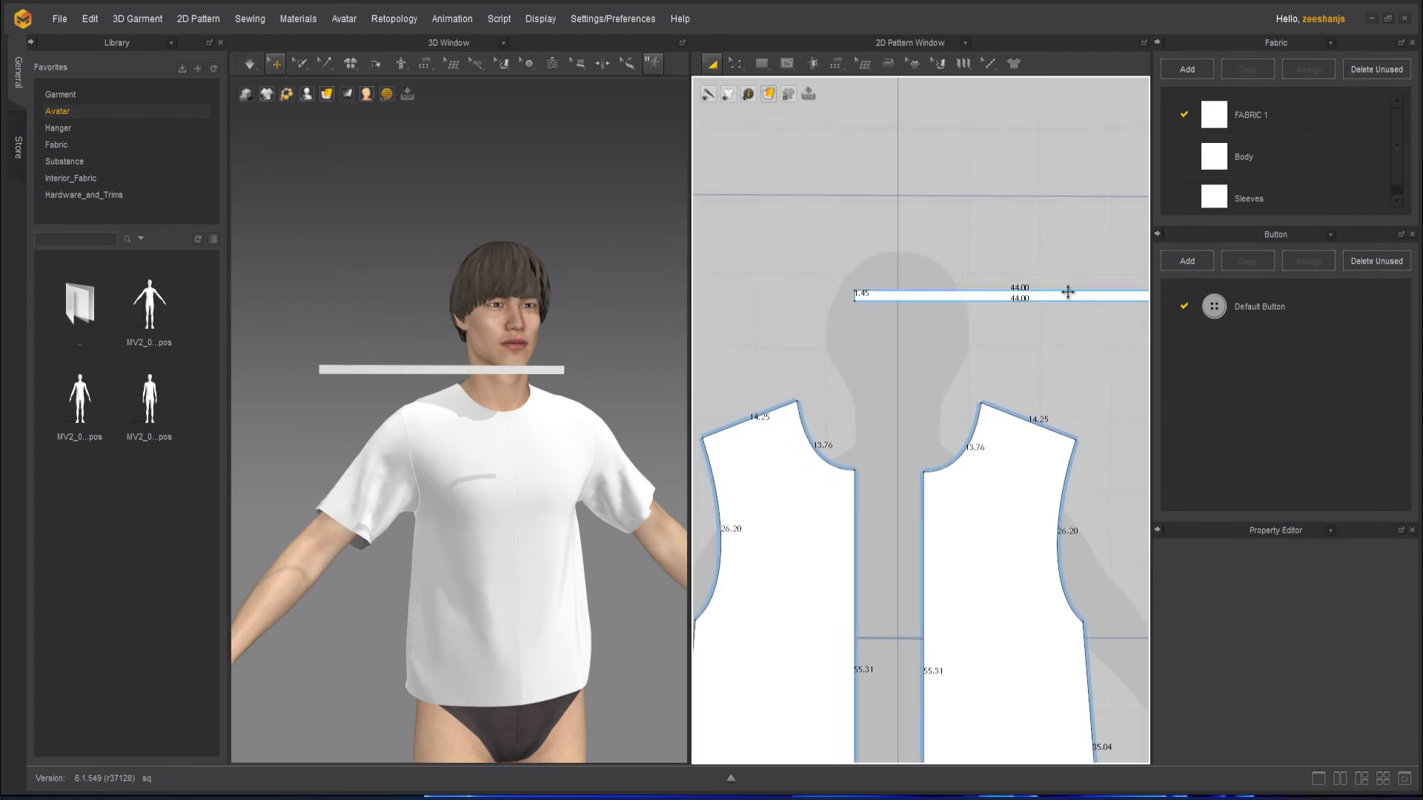
{"action": "left_click_drag", "start_coordinate": [1071, 295], "coordinate": [945, 343]}
{"action": "scroll", "coordinate": [904, 356], "scroll_direction": "up", "scroll_amount": 3}
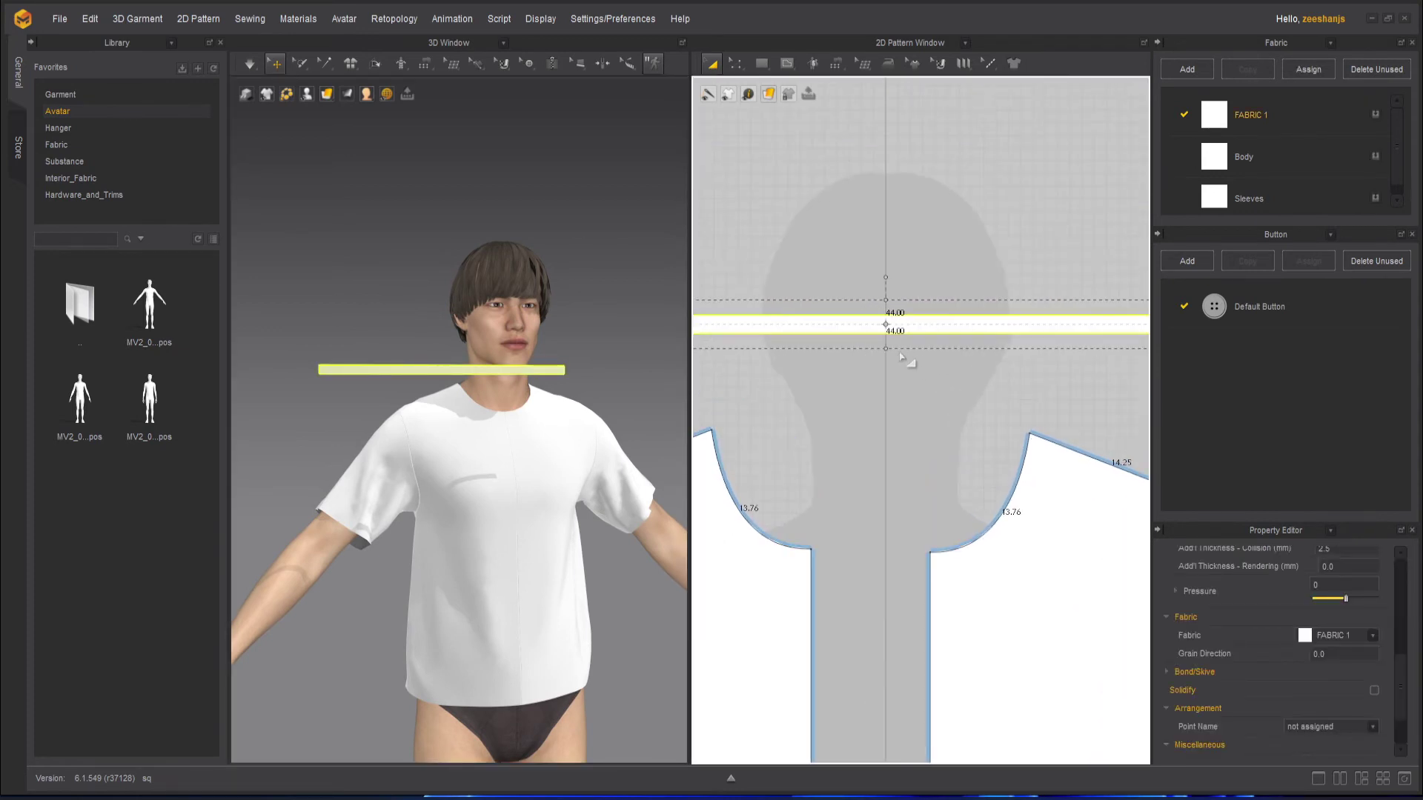
Step: Adjust the height of the centred neckband strip to about 1.2 cm
{"action": "left_click", "coordinate": [896, 380]}
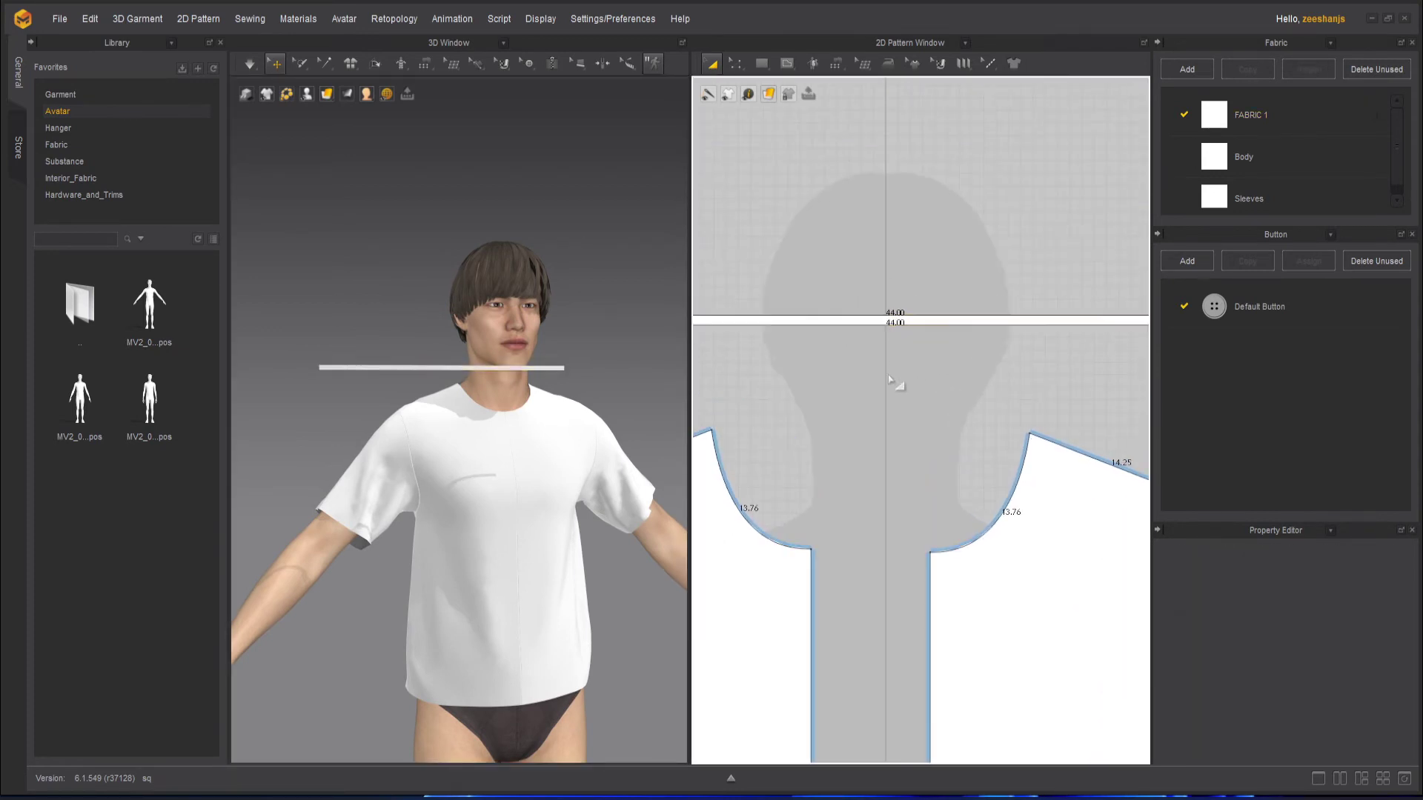
{"action": "right_click_drag", "start_coordinate": [504, 425], "coordinate": [482, 508]}
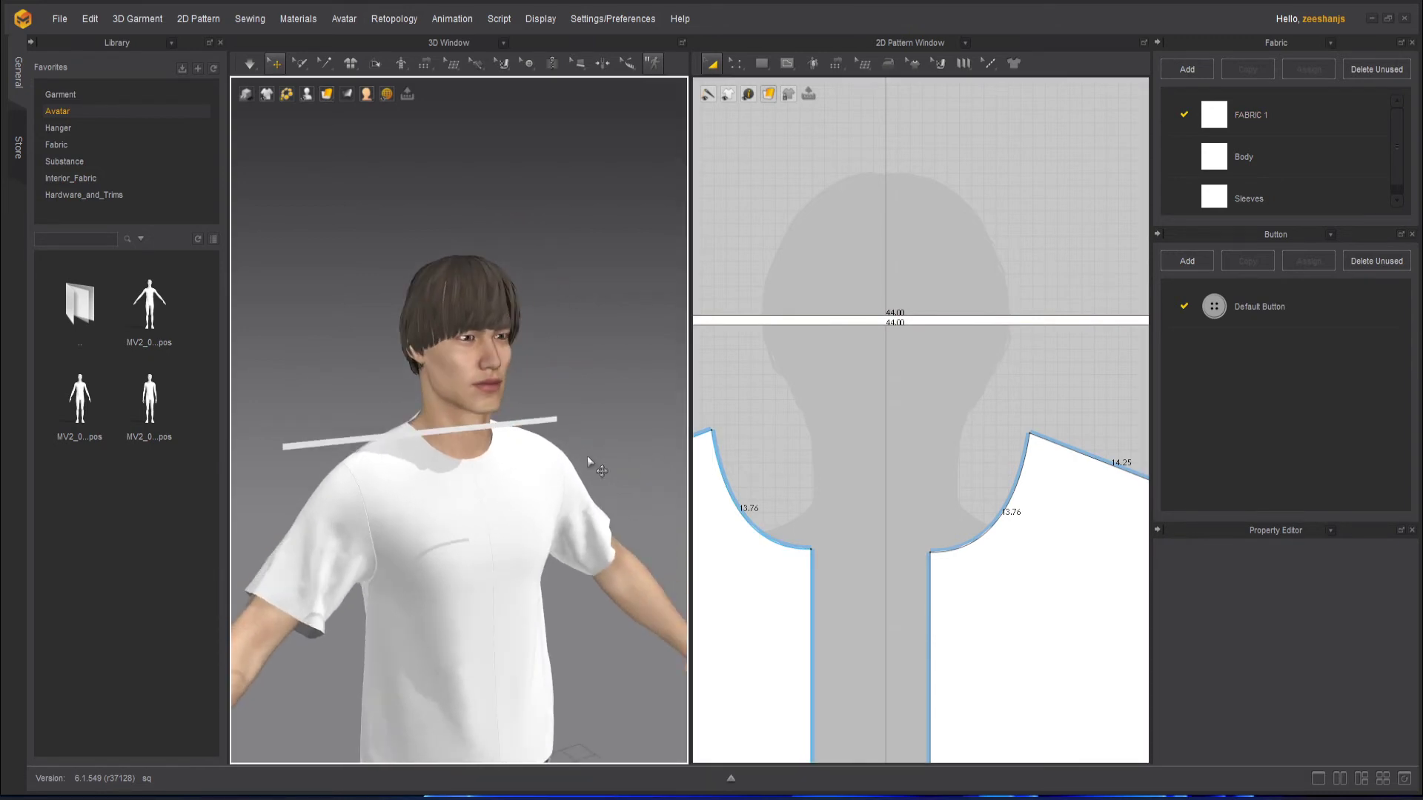
{"action": "left_click", "coordinate": [896, 319]}
{"action": "left_click_drag", "start_coordinate": [885, 341], "coordinate": [887, 345]}
{"action": "left_click", "coordinate": [624, 383]}
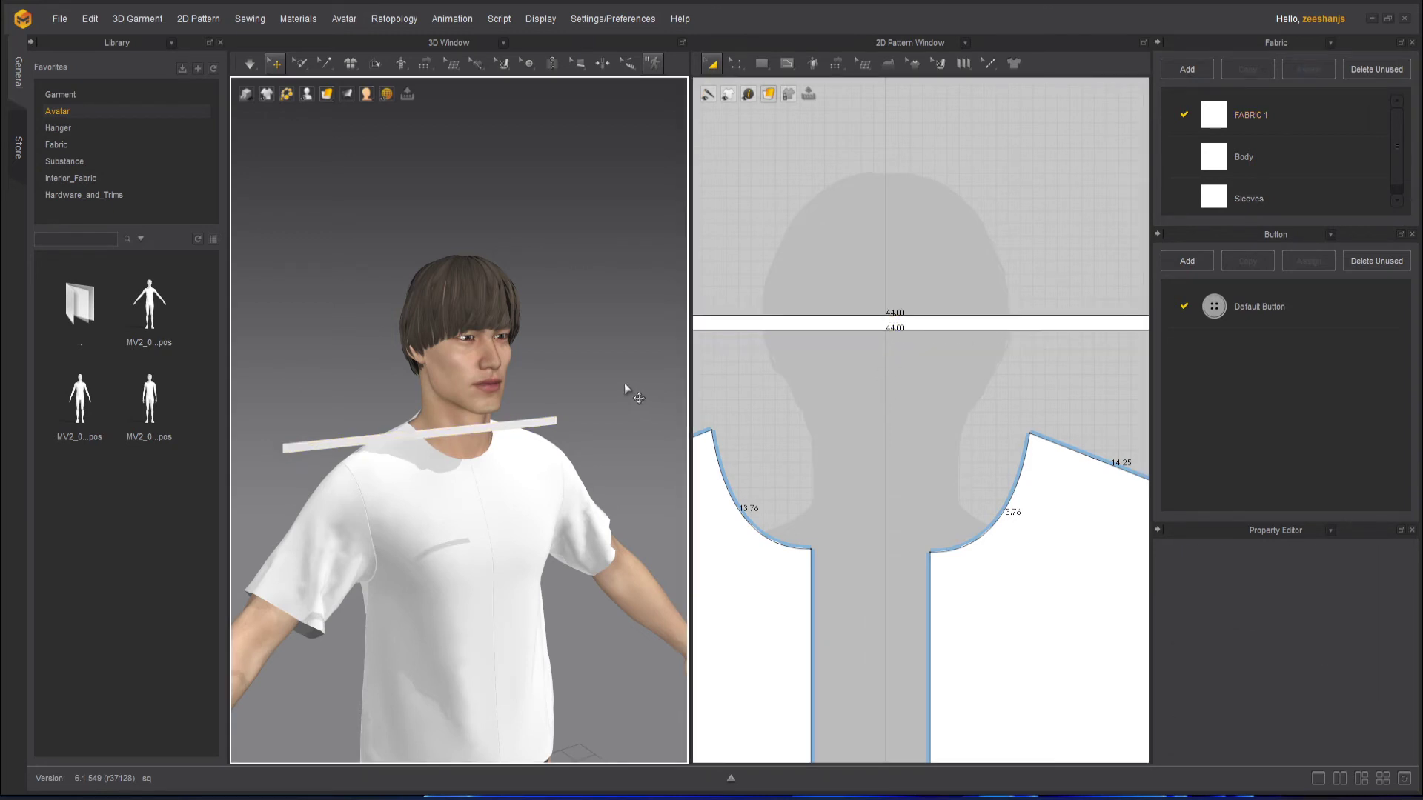
Step: Show the avatar's arrangement points and wrap the neckband strip around the neck at the Neck_Front point
{"action": "key", "text": "shift+f"}
{"action": "left_click", "coordinate": [486, 437]}
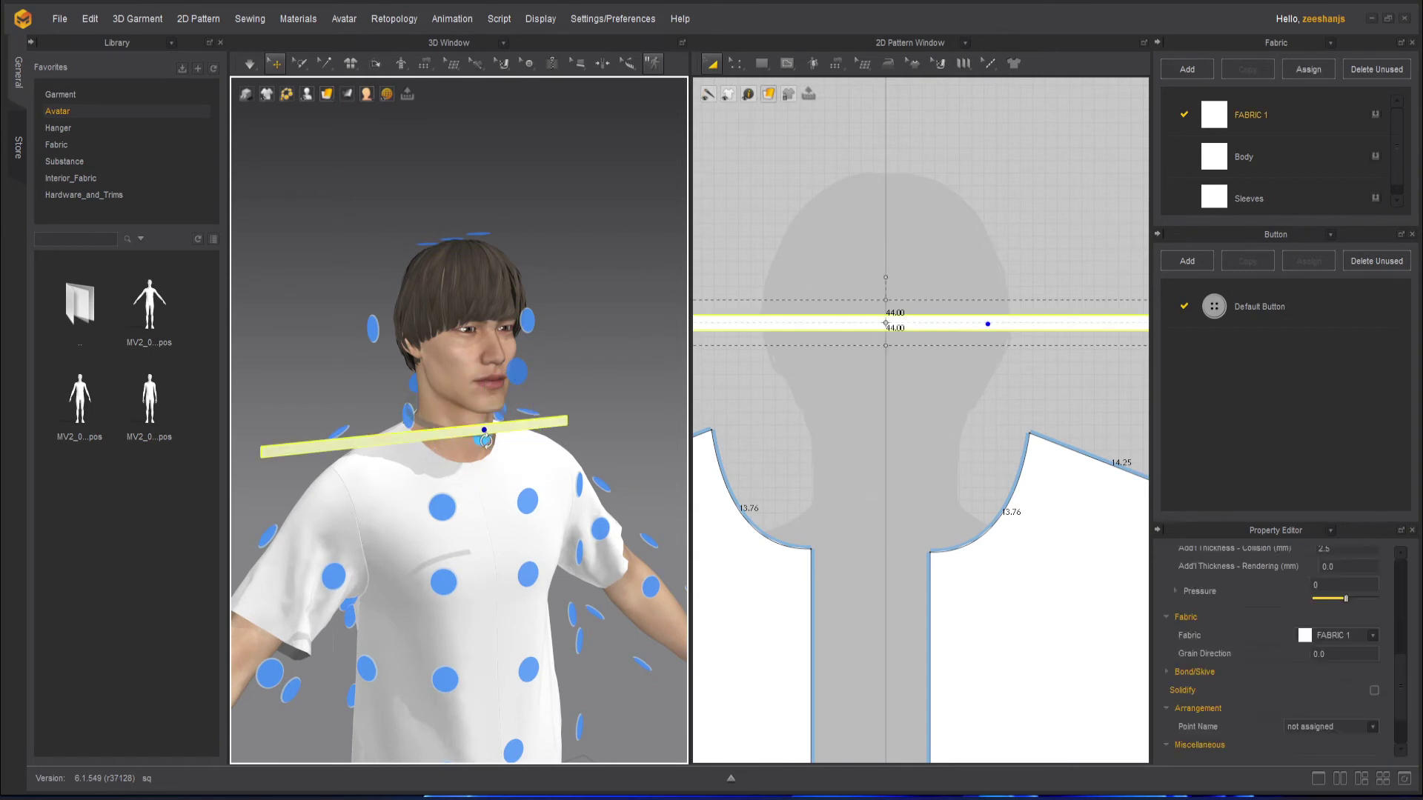
{"action": "scroll", "coordinate": [486, 440], "scroll_direction": "up", "scroll_amount": 2}
{"action": "right_click_drag", "start_coordinate": [502, 481], "coordinate": [509, 415]}
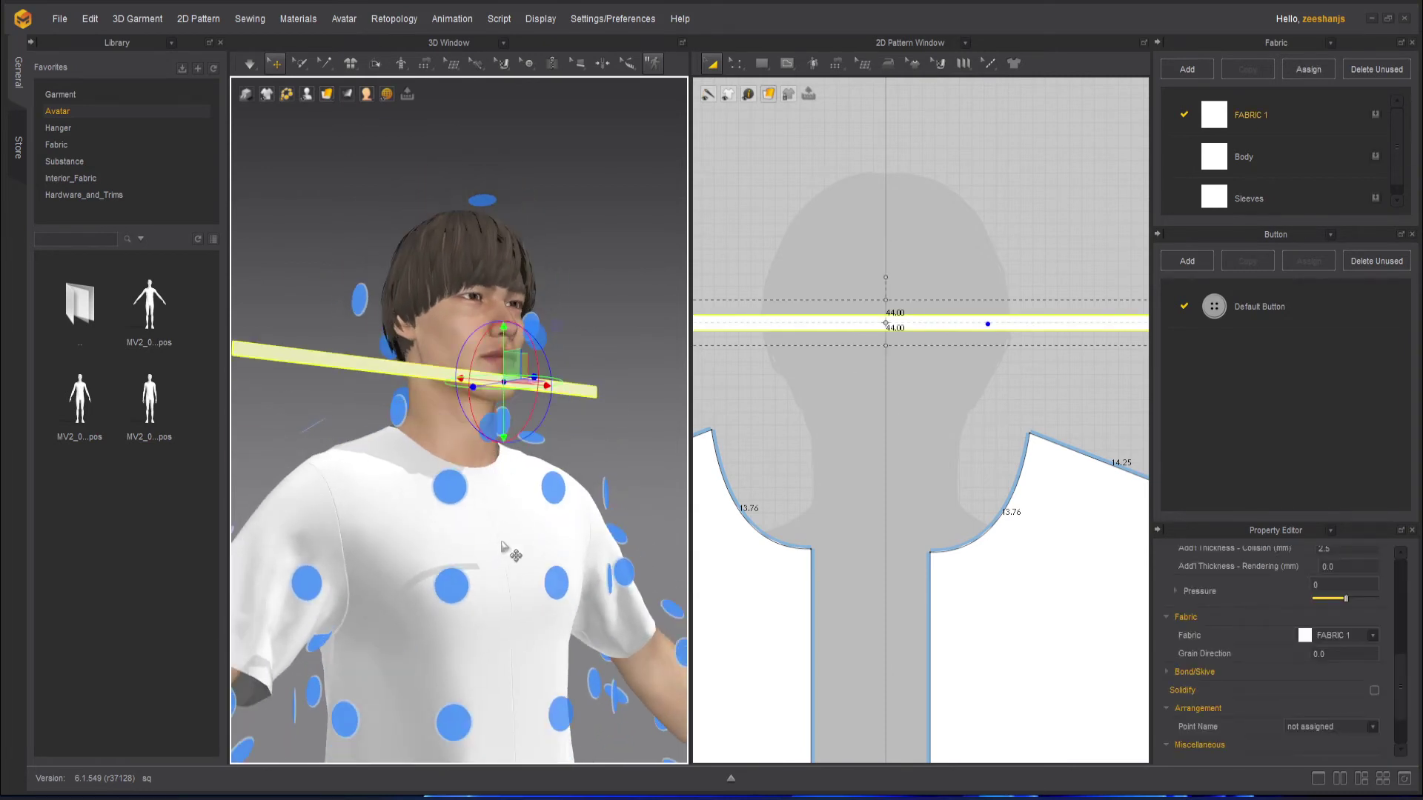
{"action": "left_click", "coordinate": [493, 433]}
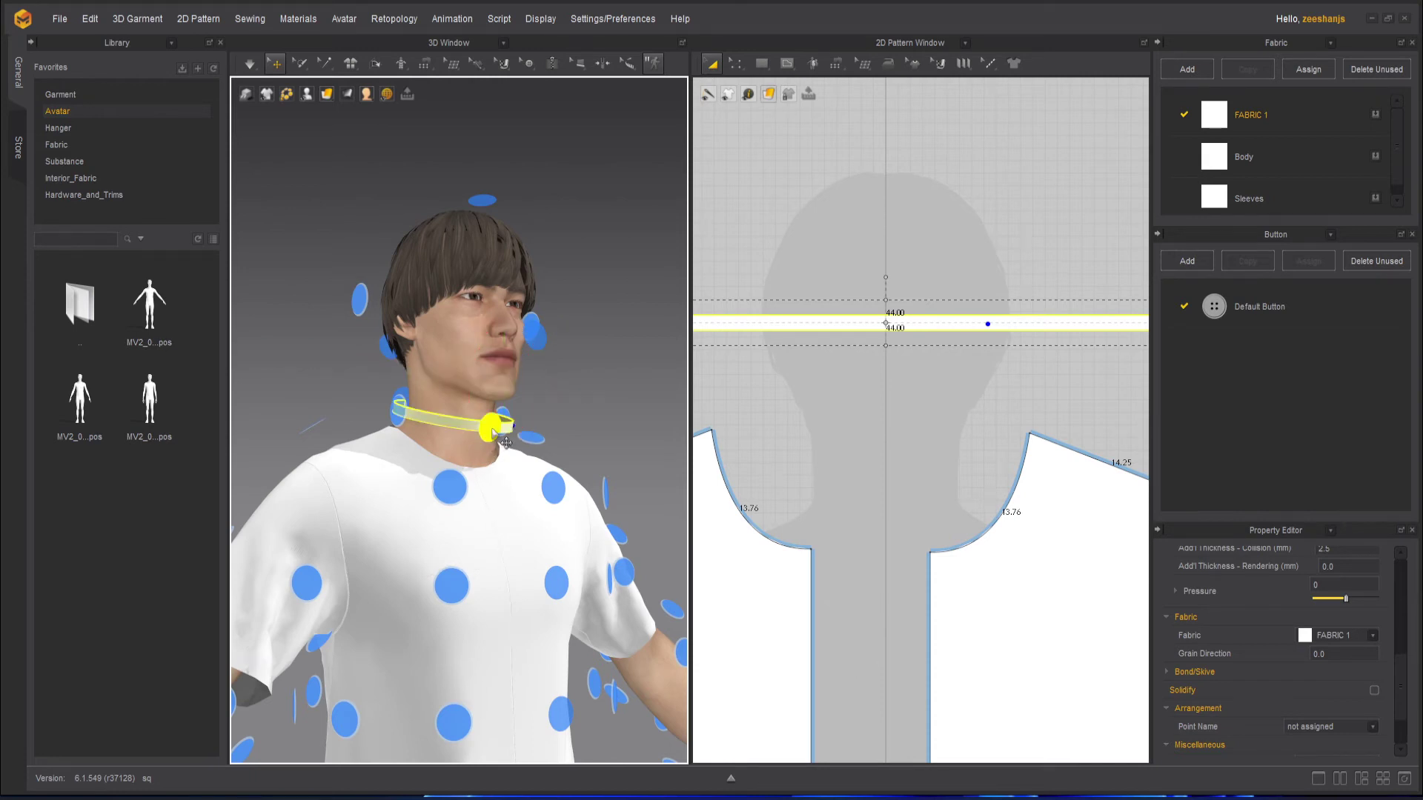
{"action": "right_click_drag", "start_coordinate": [497, 444], "coordinate": [534, 475]}
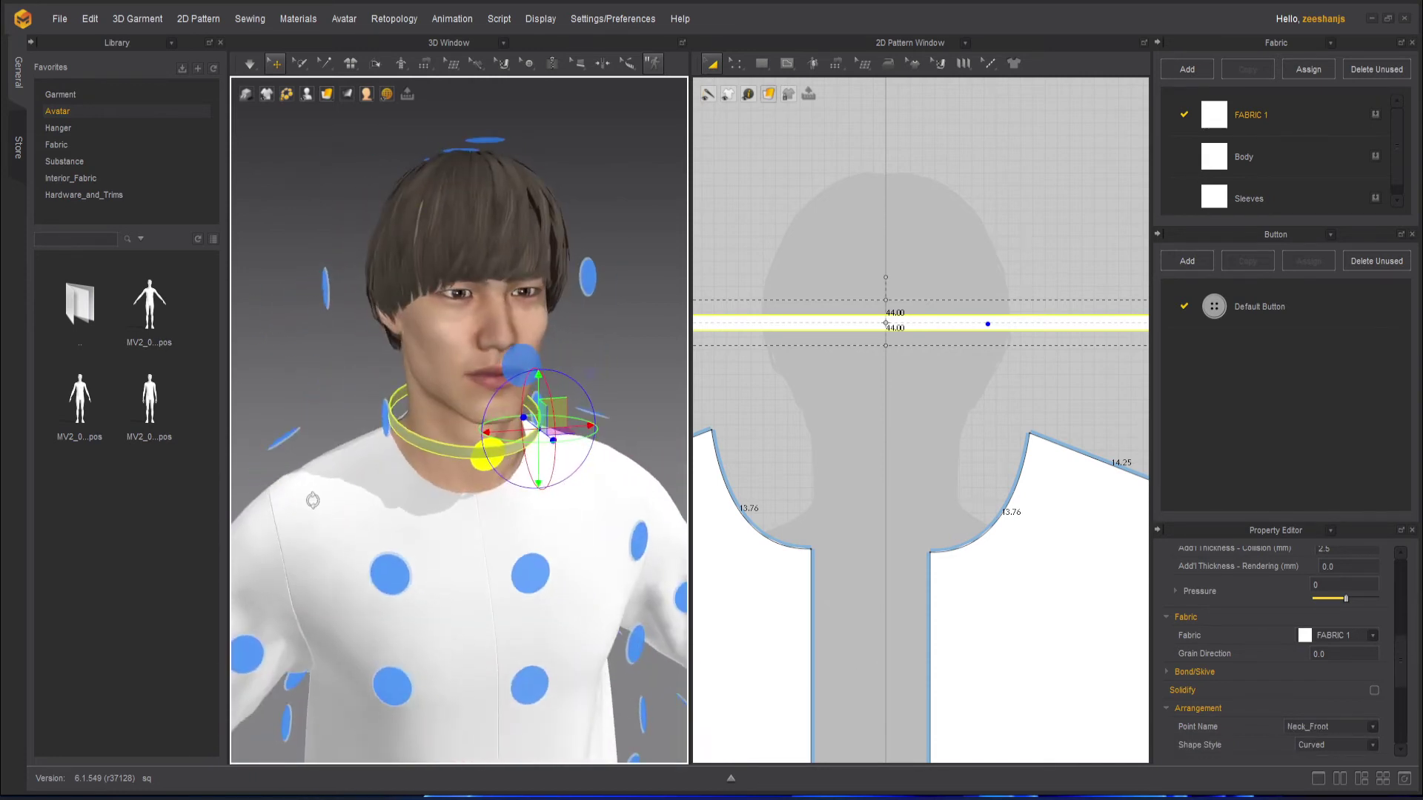
{"action": "left_click", "coordinate": [824, 426]}
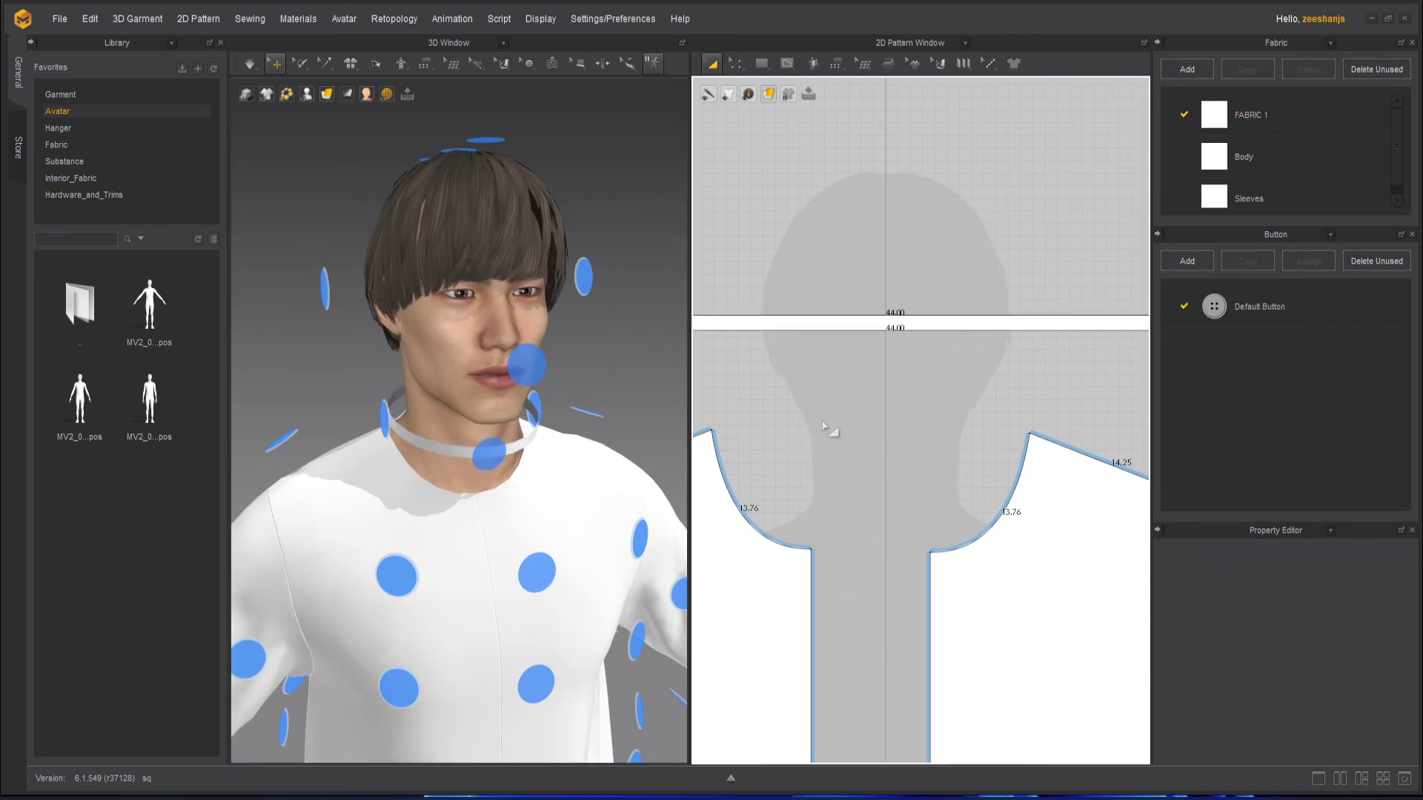
Step: Compare the neckband strip with the front and back neckline edges in the pattern layout and look over the available sewing tools
{"action": "scroll", "coordinate": [828, 430], "scroll_direction": "down", "scroll_amount": 3}
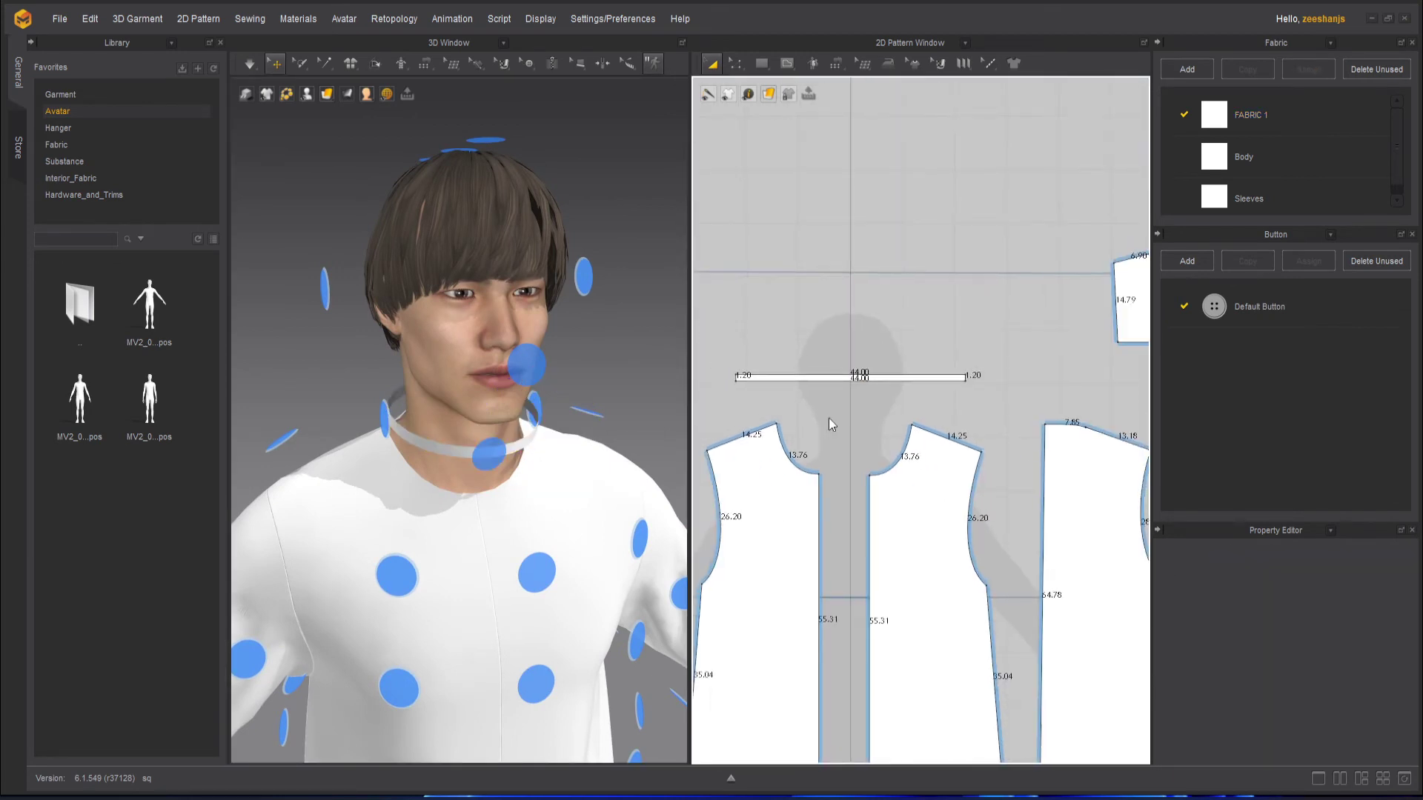
{"action": "right_click_drag", "start_coordinate": [829, 418], "coordinate": [972, 389]}
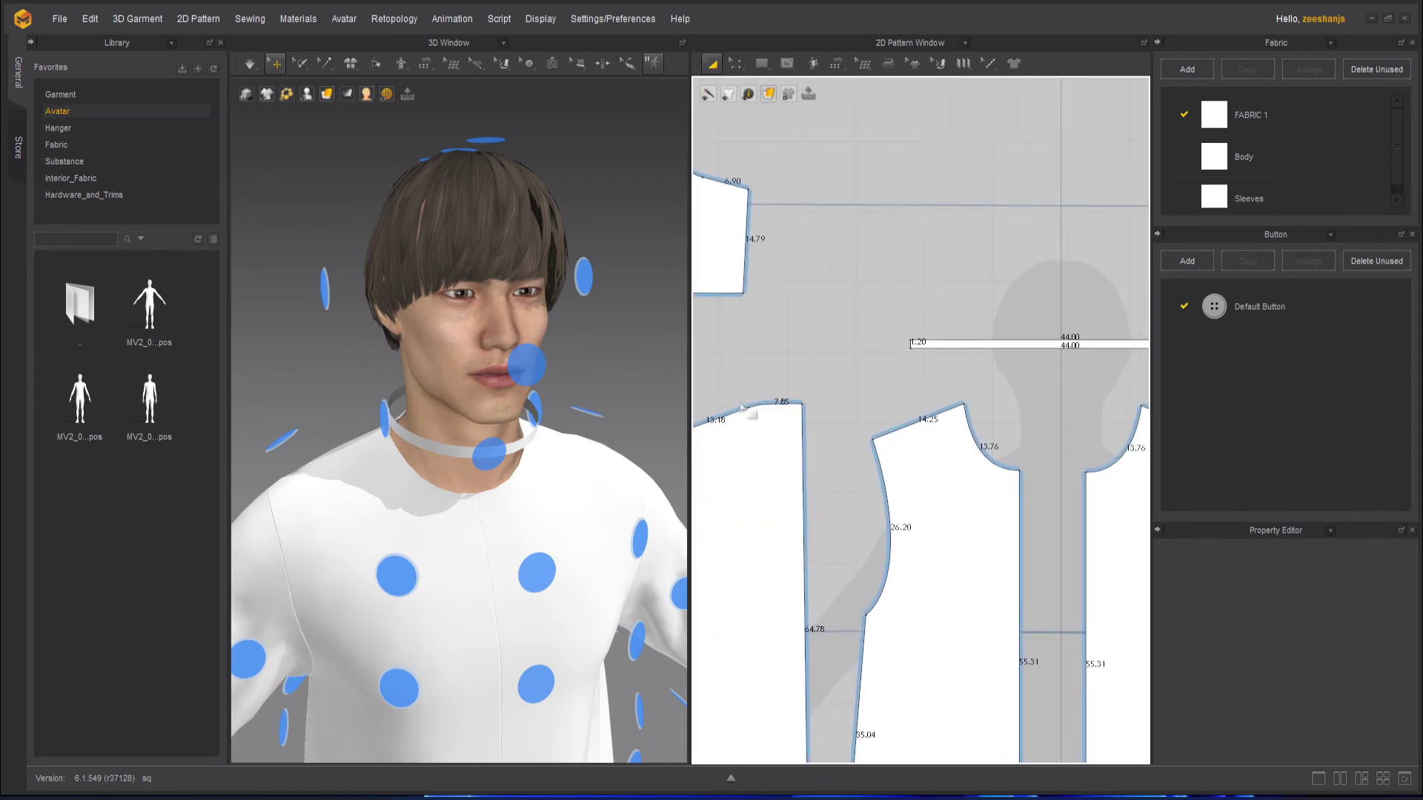
{"action": "right_click_drag", "start_coordinate": [1045, 387], "coordinate": [780, 390]}
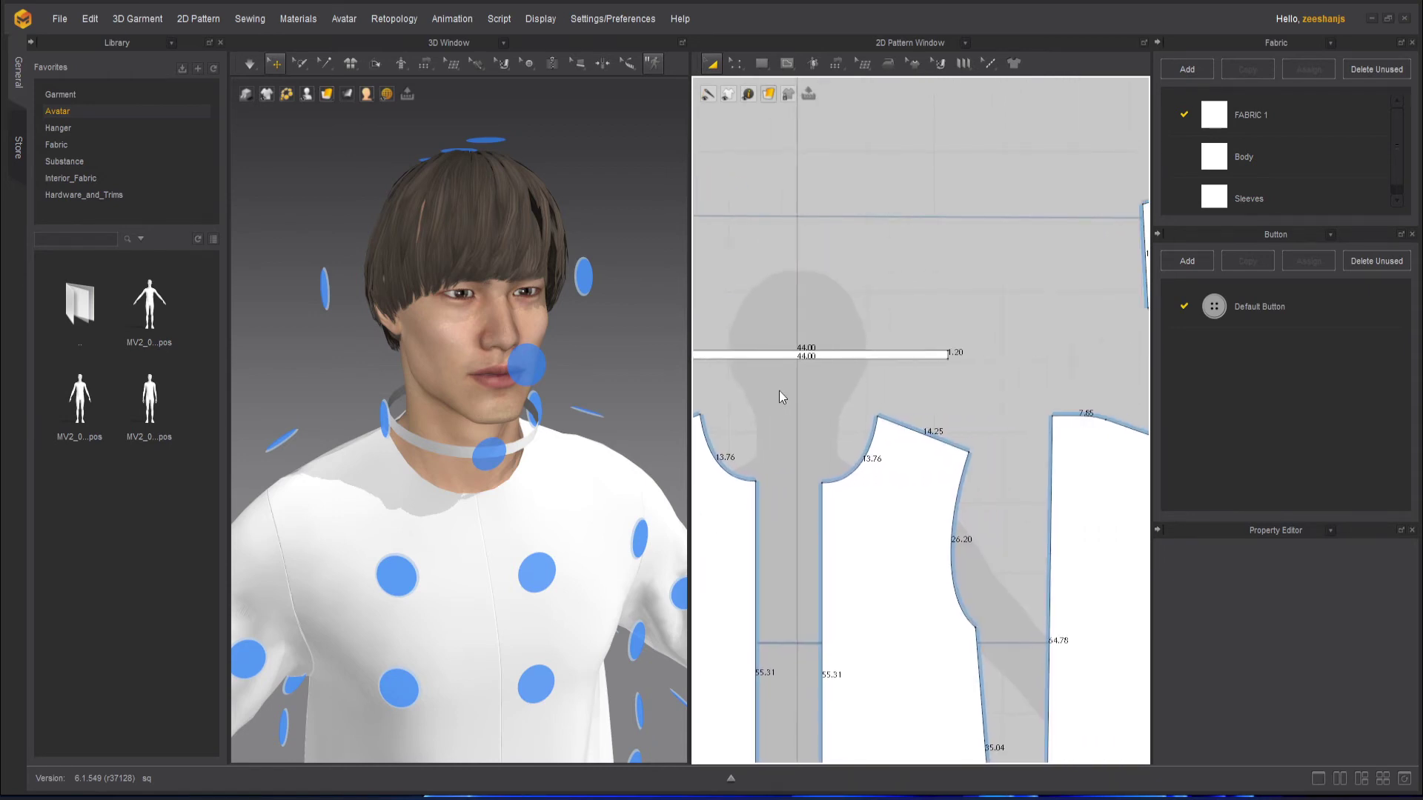
{"action": "scroll", "coordinate": [901, 385], "scroll_direction": "down", "scroll_amount": 2}
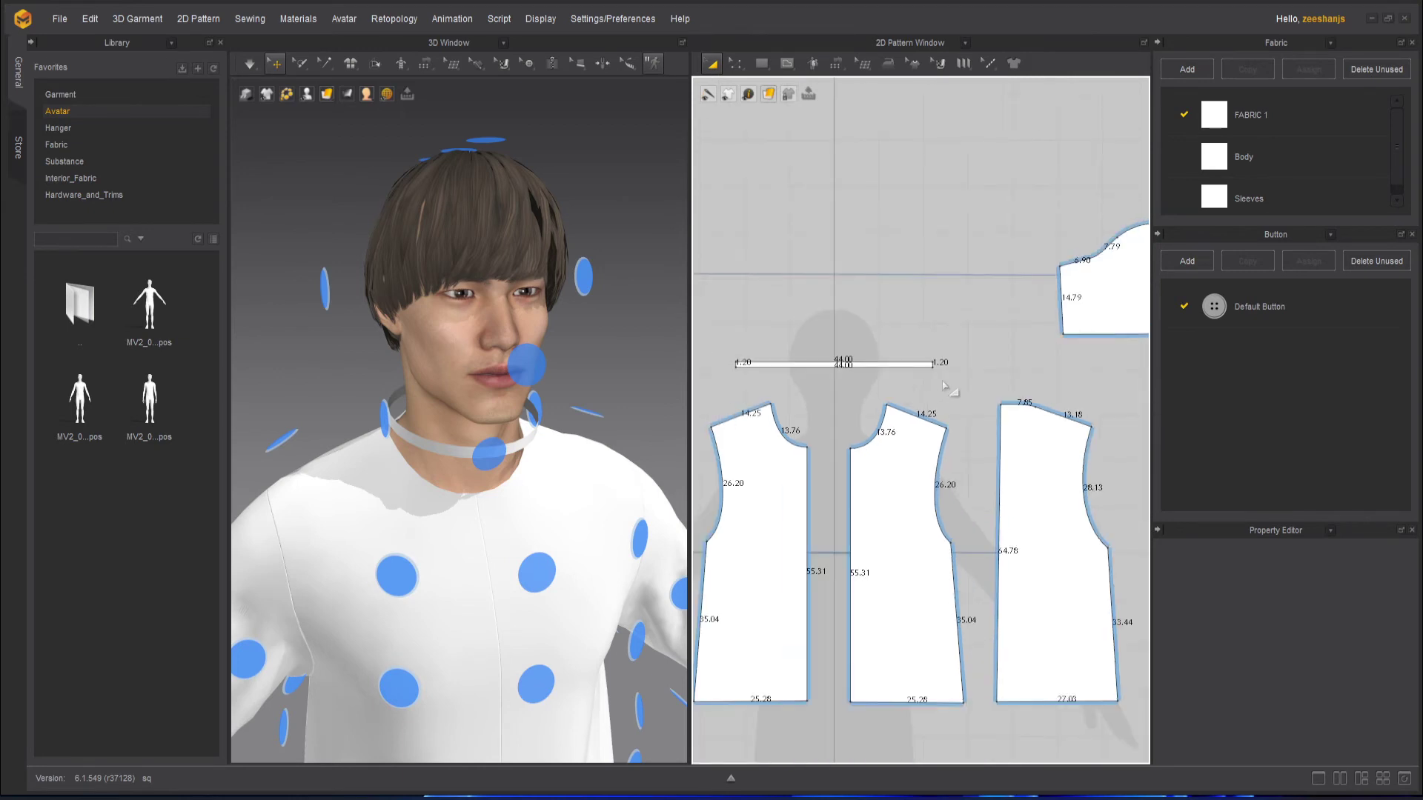
{"action": "middle_click_drag", "start_coordinate": [942, 381], "coordinate": [1088, 366]}
{"action": "scroll", "coordinate": [871, 340], "scroll_direction": "up", "scroll_amount": 2}
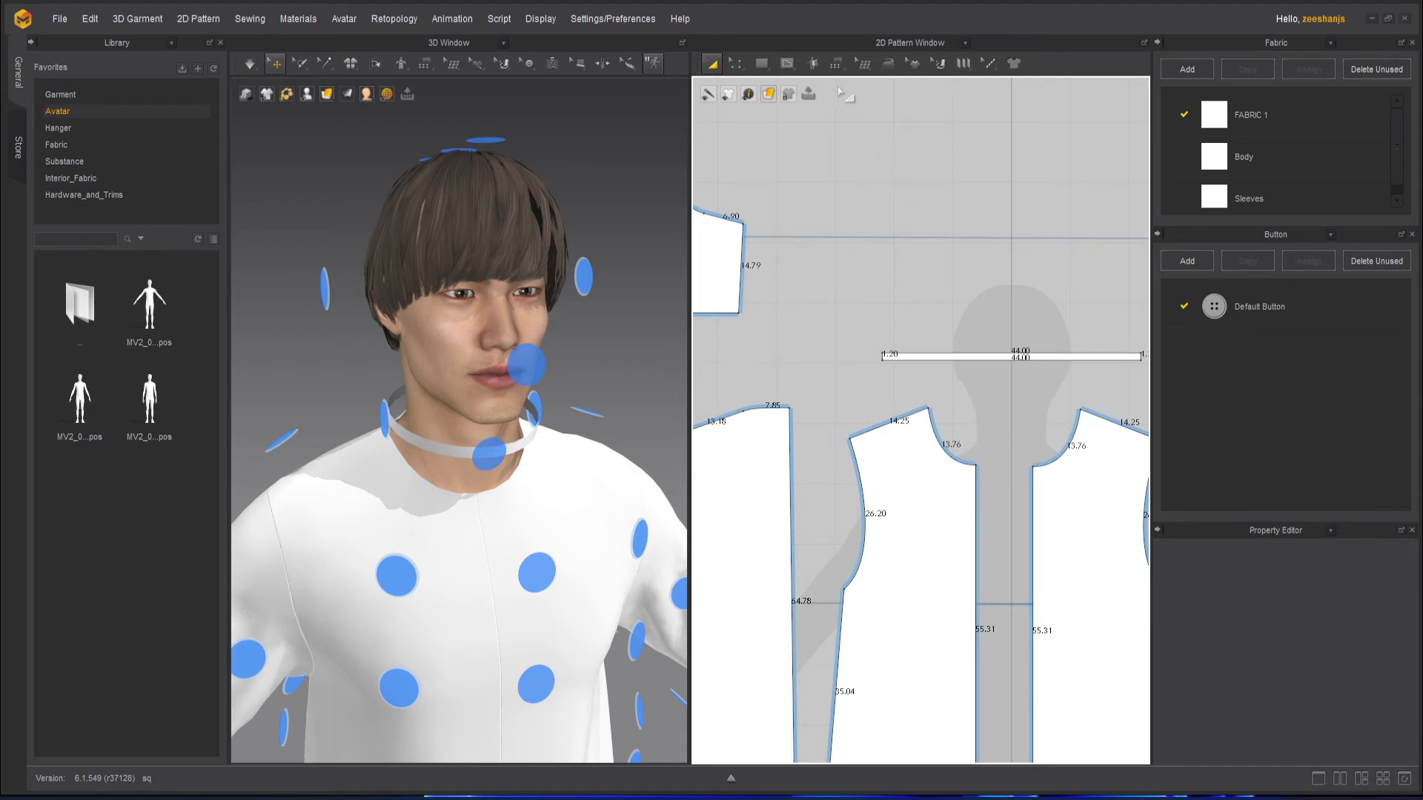
{"action": "left_click", "coordinate": [838, 63]}
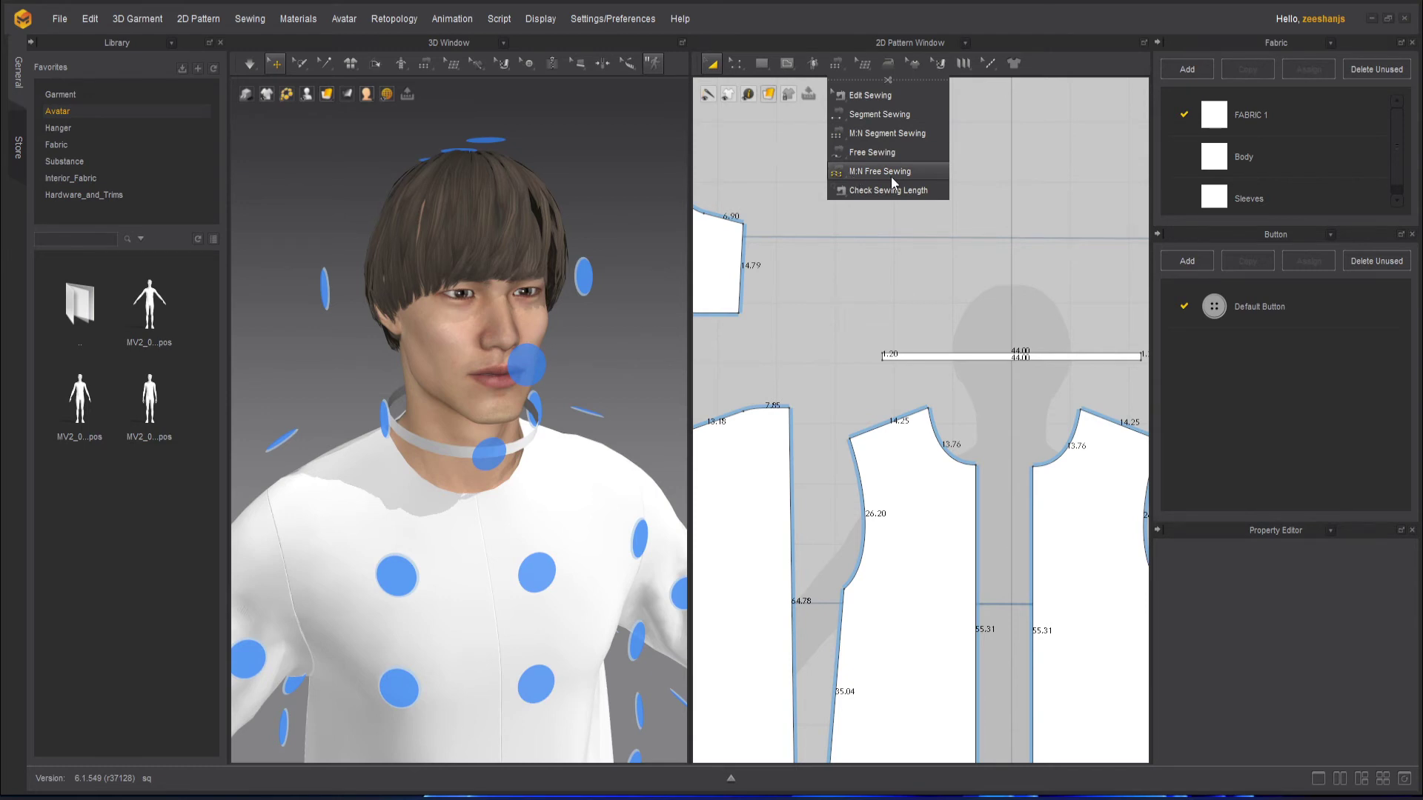
{"action": "left_click", "coordinate": [647, 370]}
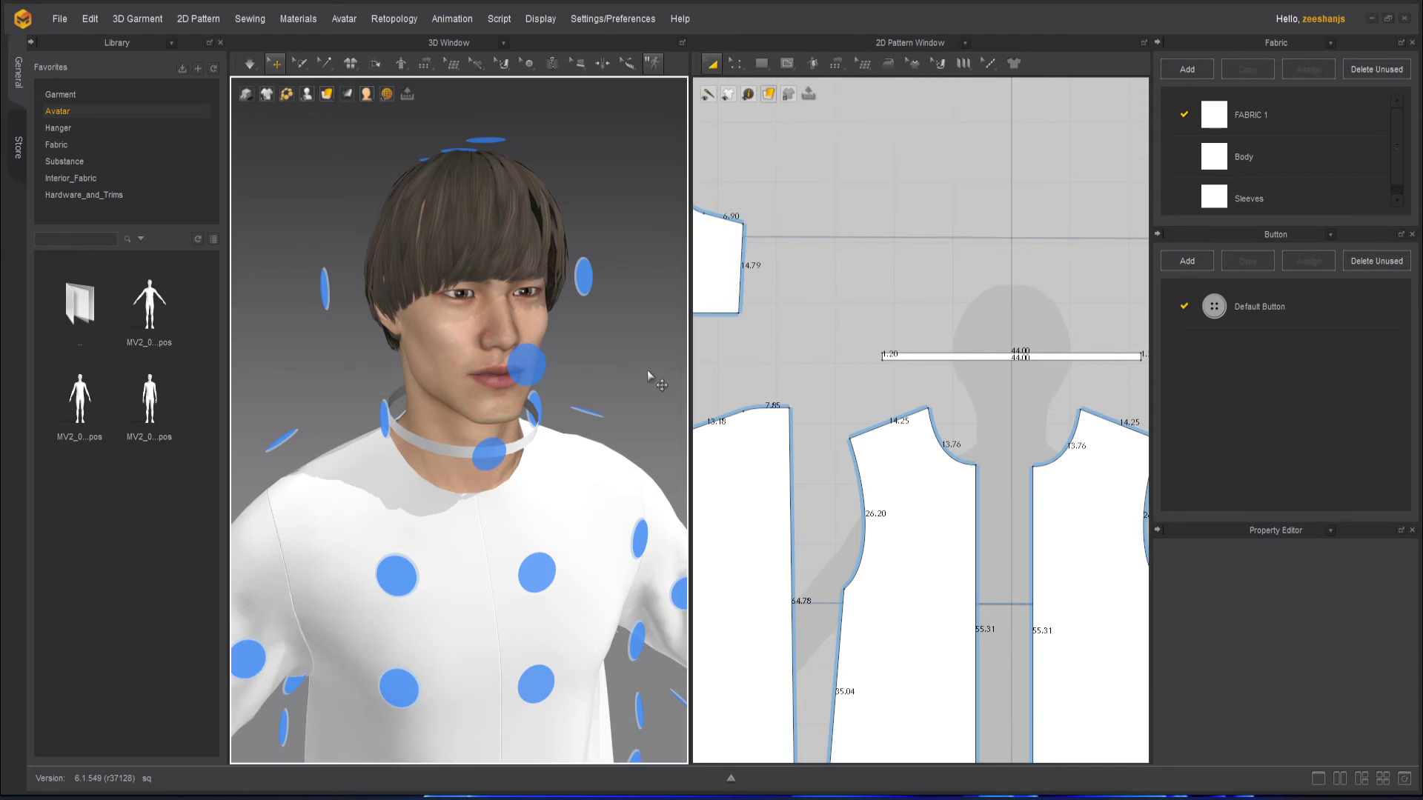
Step: Hide the arrangement points and examine the neckband's open ends and centre back neckline from behind, matching them to their flat patterns
{"action": "right_click_drag", "start_coordinate": [624, 397], "coordinate": [654, 466]}
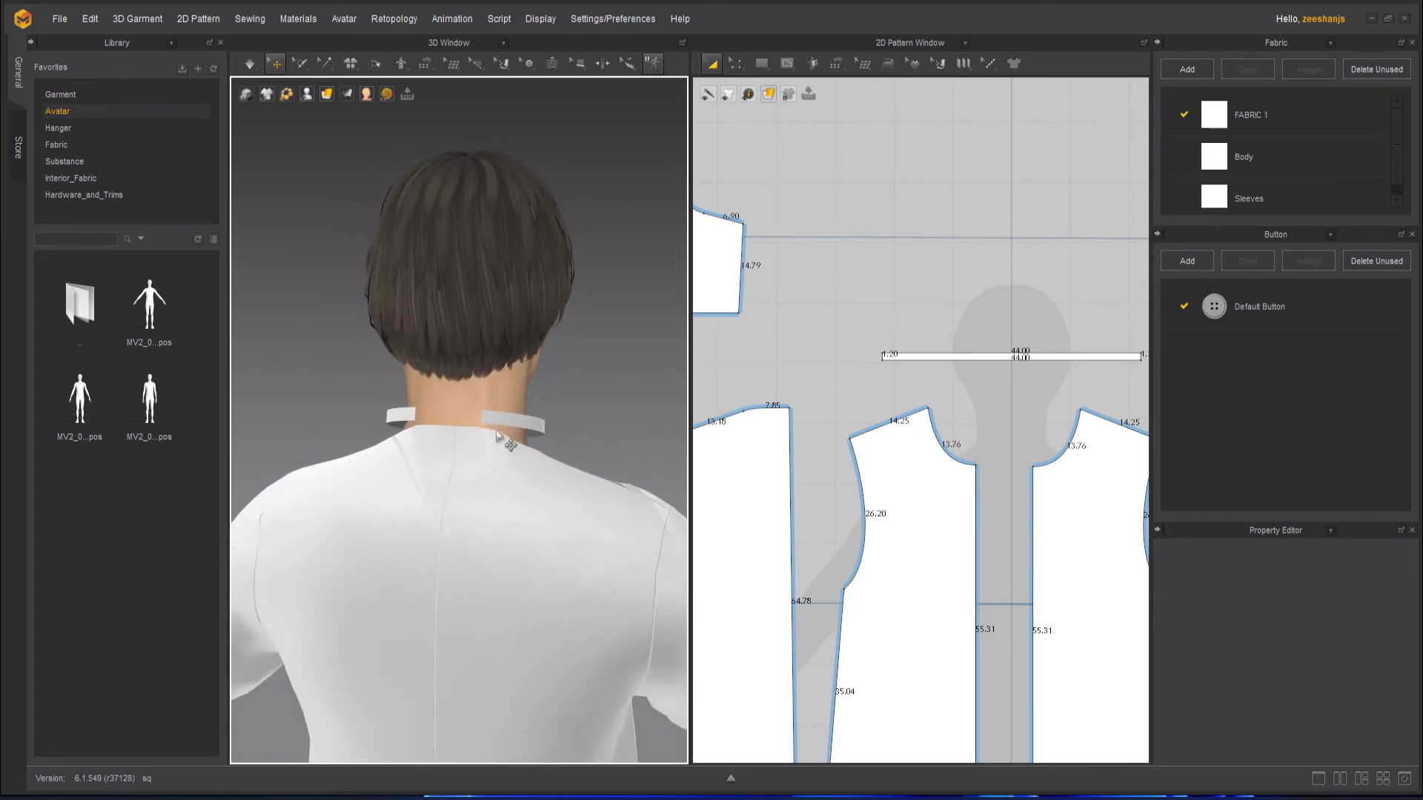
{"action": "scroll", "coordinate": [496, 450], "scroll_direction": "up", "scroll_amount": 3}
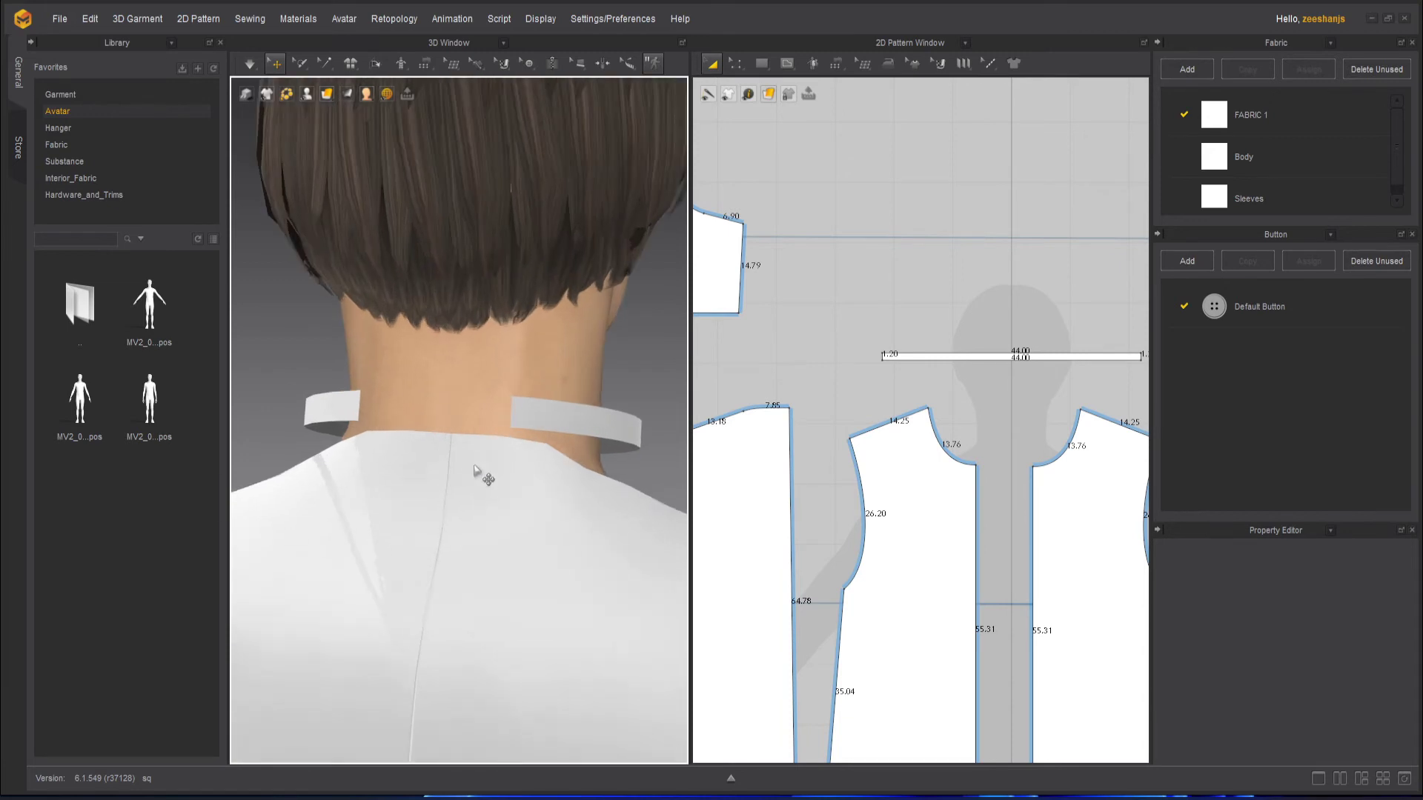
{"action": "scroll", "coordinate": [499, 534], "scroll_direction": "down", "scroll_amount": 1}
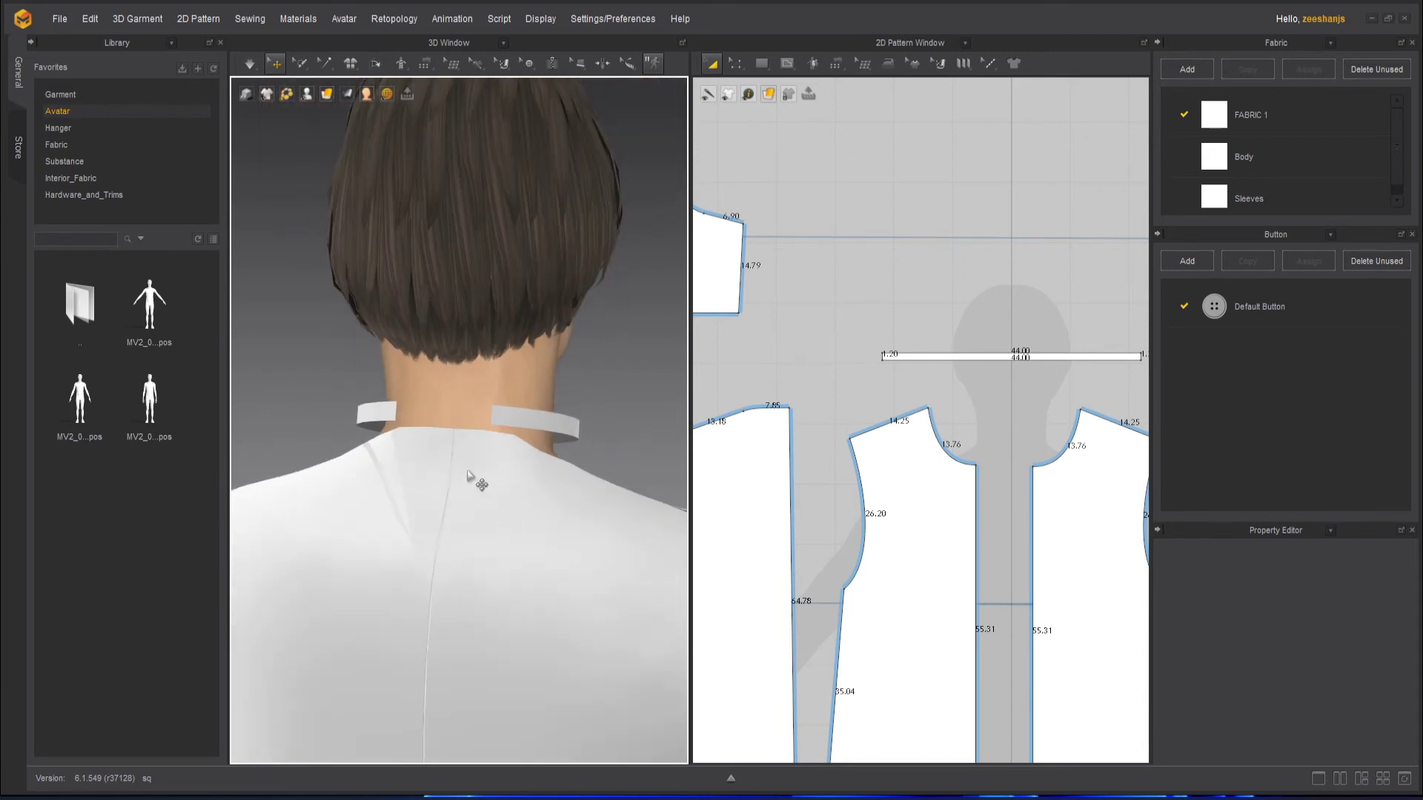
{"action": "left_click", "coordinate": [461, 445]}
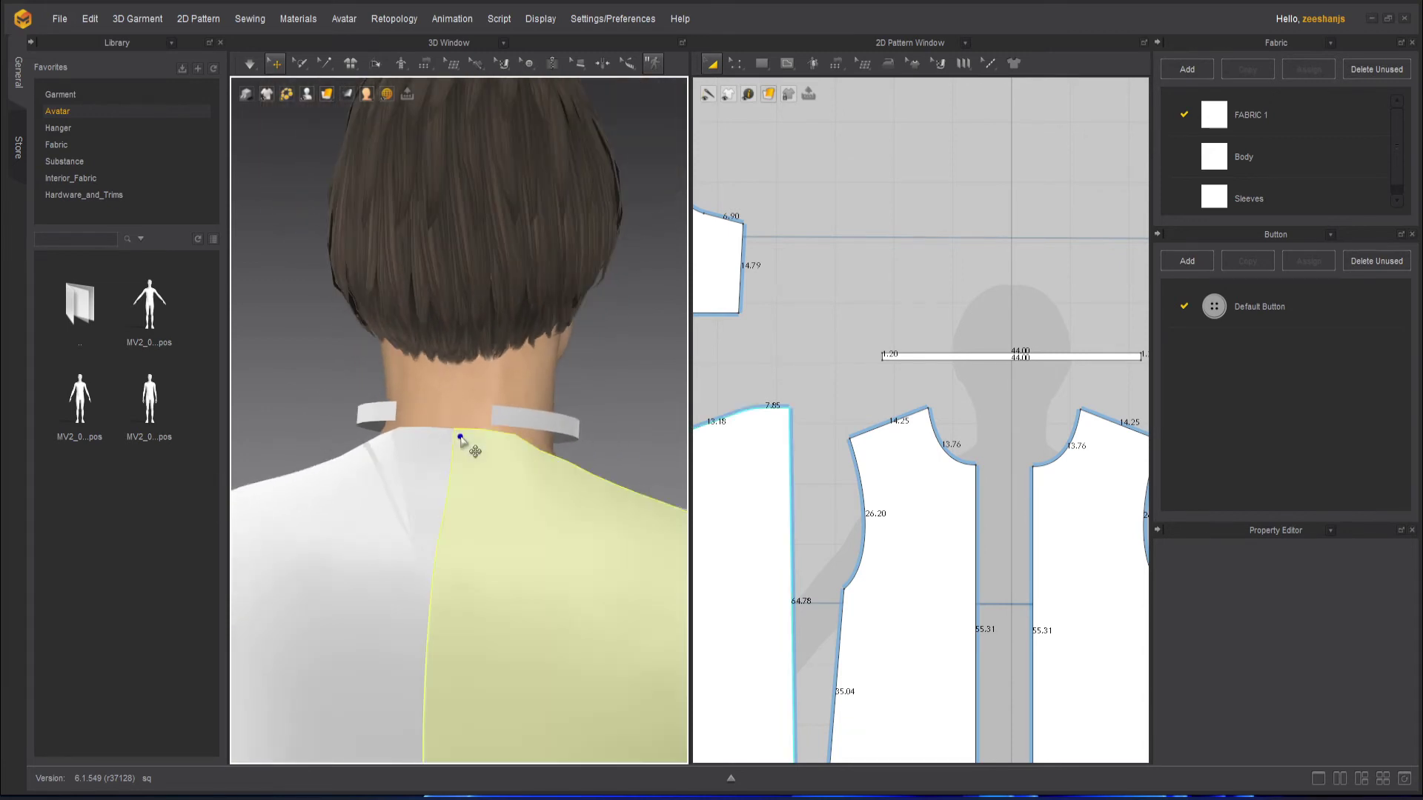
{"action": "scroll", "coordinate": [872, 481], "scroll_direction": "down", "scroll_amount": 5}
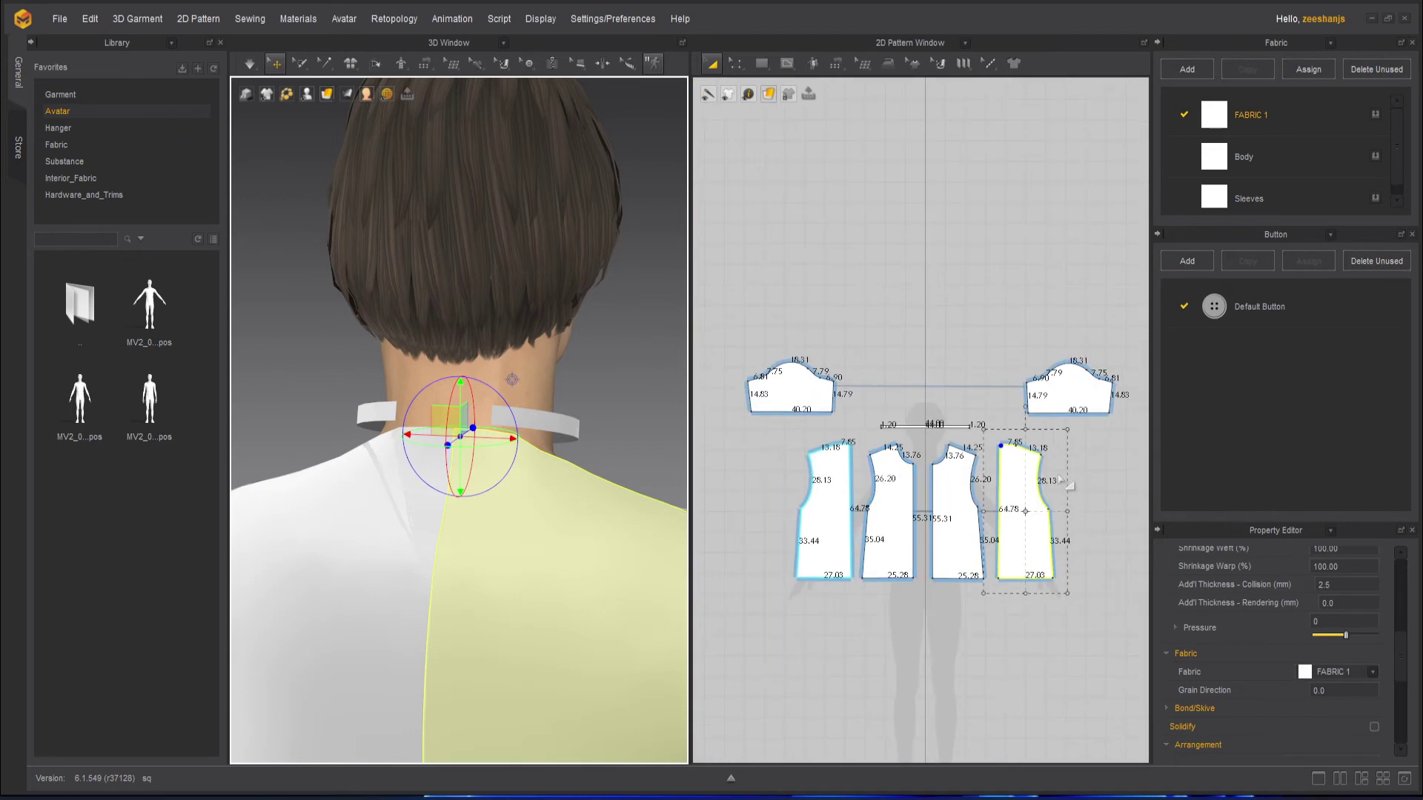
{"action": "scroll", "coordinate": [996, 457], "scroll_direction": "up", "scroll_amount": 5}
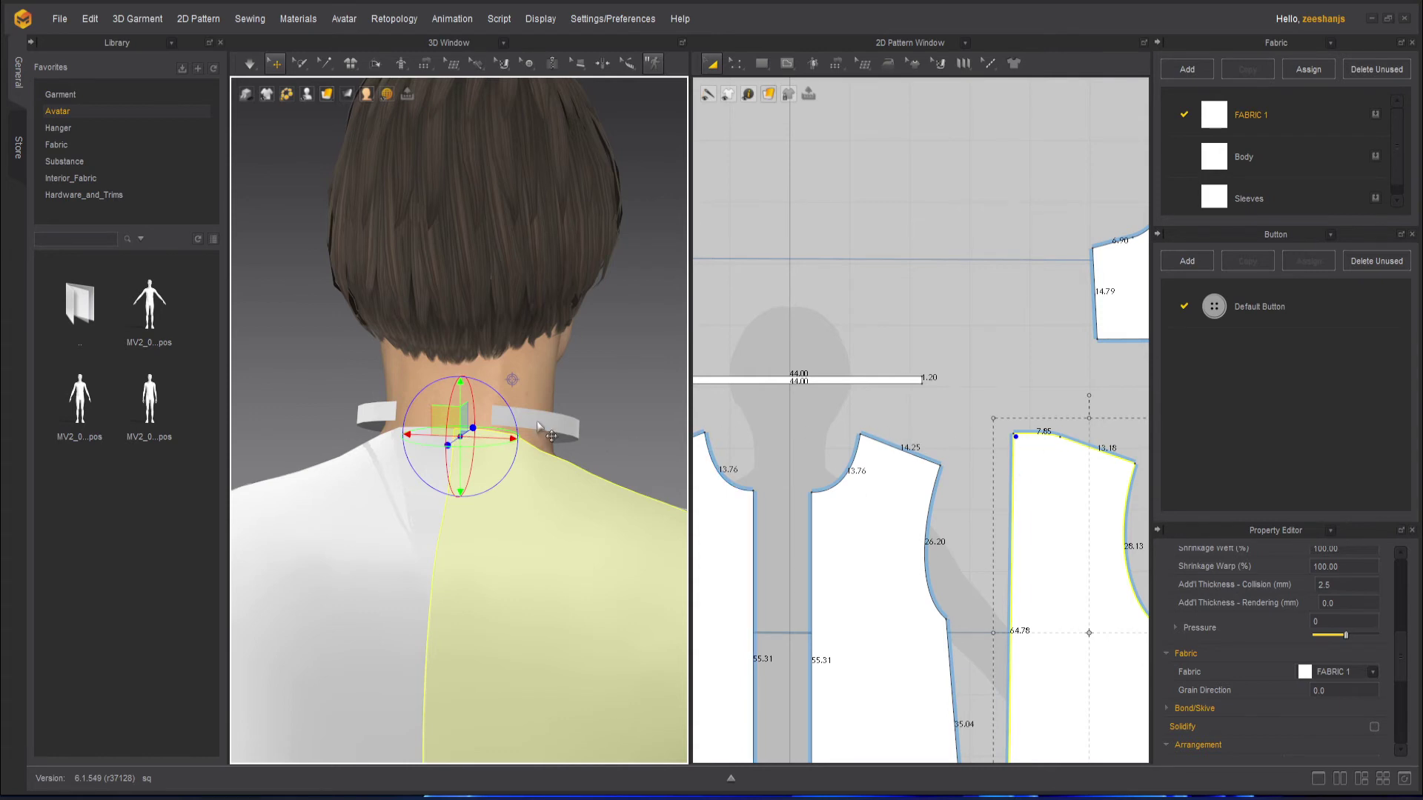
{"action": "left_click", "coordinate": [602, 387]}
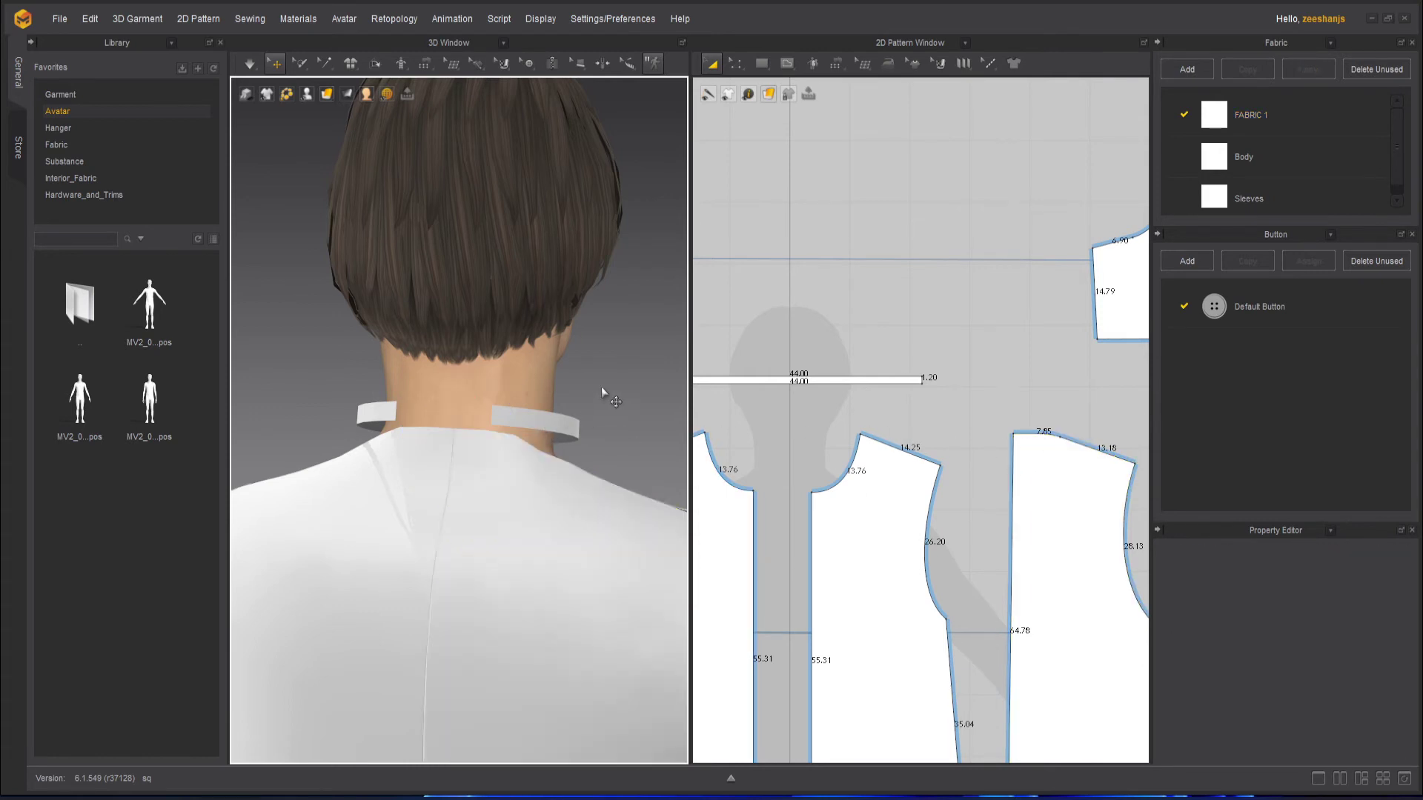
{"action": "left_click", "coordinate": [515, 433]}
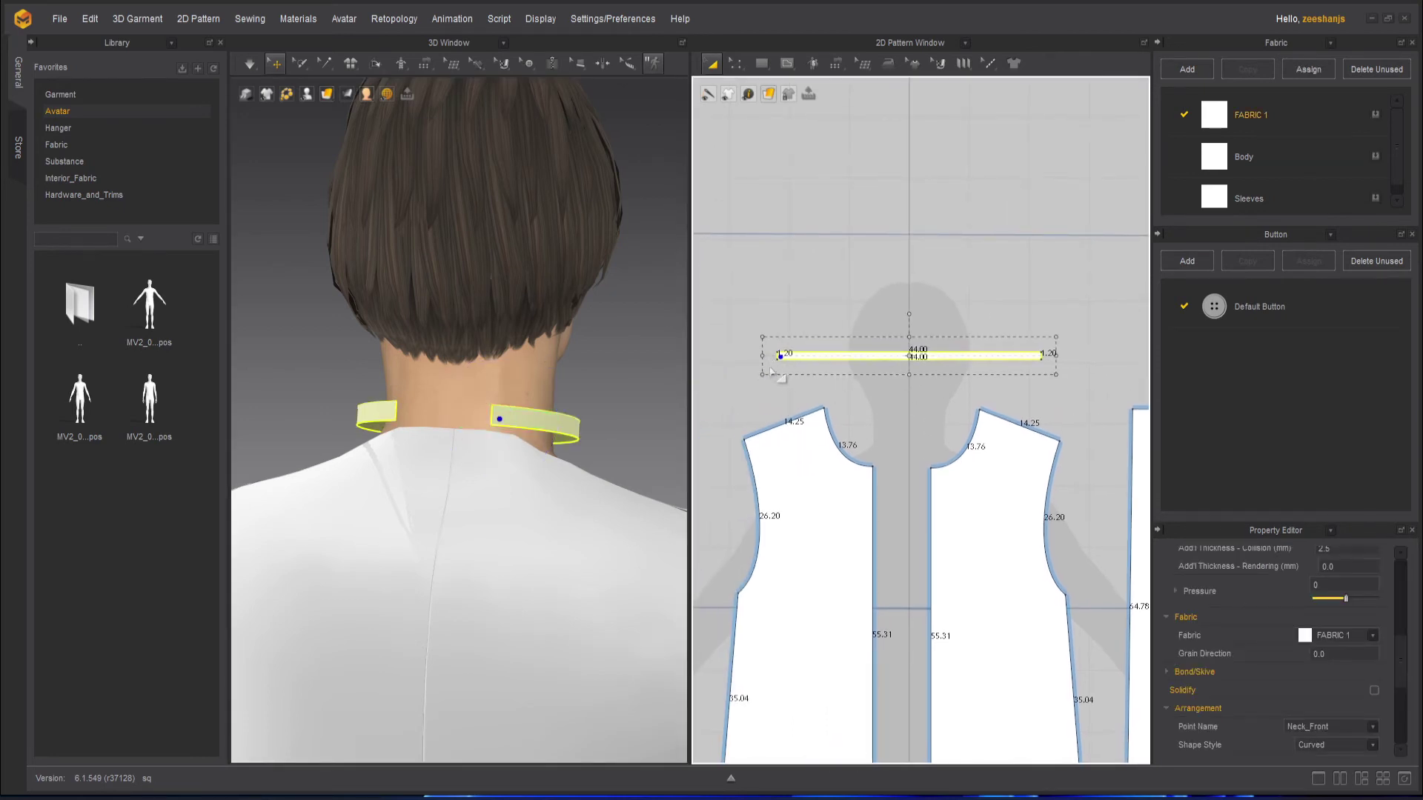
{"action": "scroll", "coordinate": [777, 364], "scroll_direction": "down", "scroll_amount": 3}
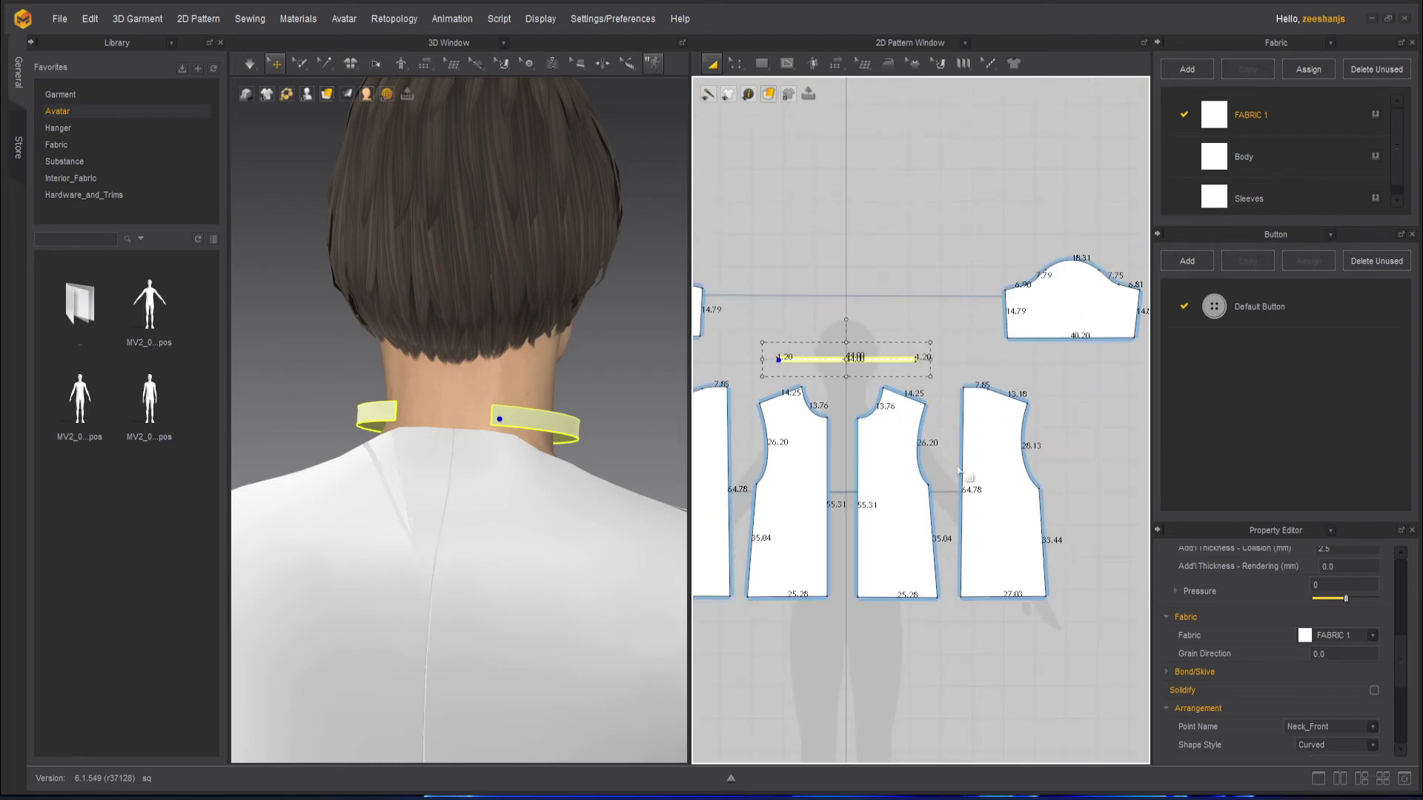
Step: Swap the two back panels in the pattern layout so each sits on the opposite outer side of the front panels
{"action": "left_click_drag", "start_coordinate": [1092, 470], "coordinate": [1118, 481]}
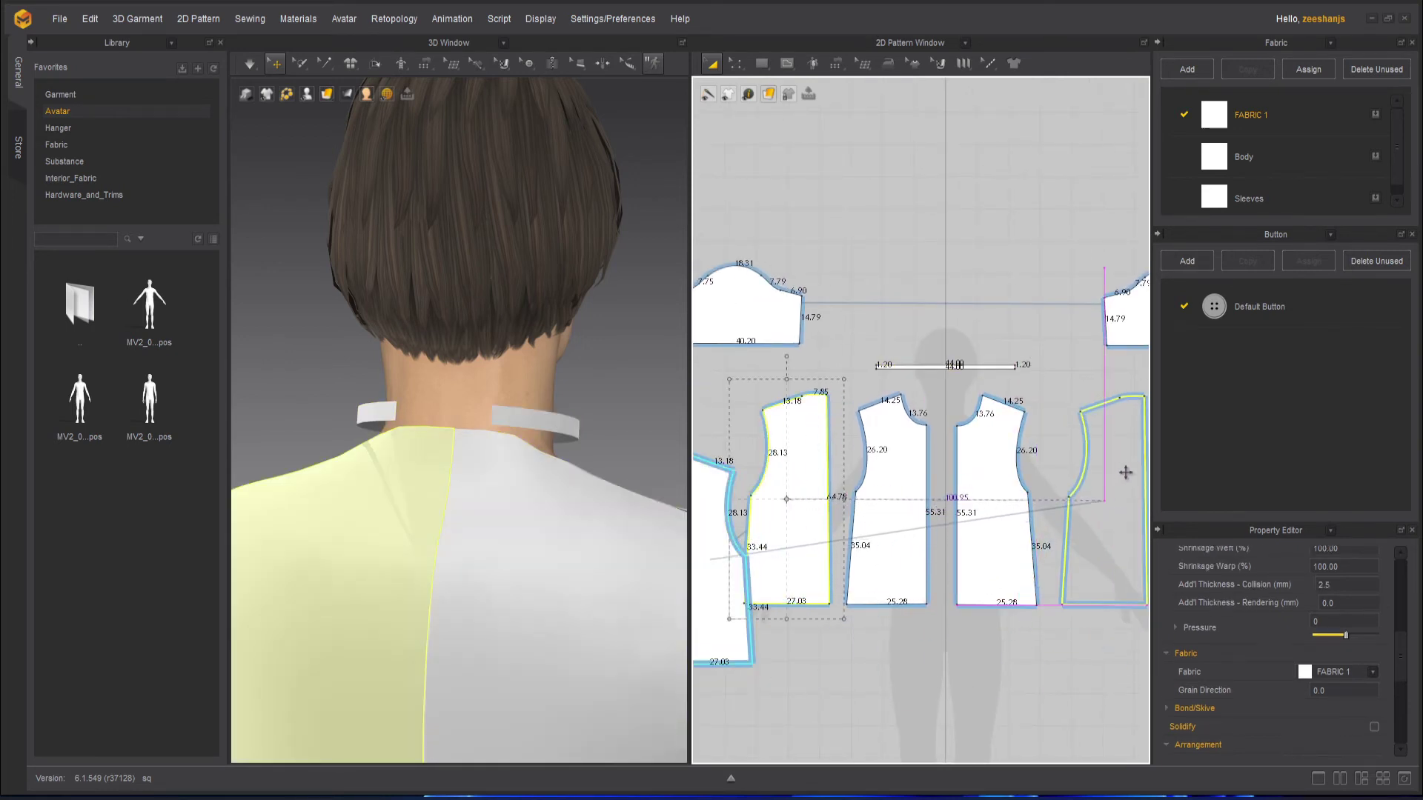
{"action": "left_click_drag", "start_coordinate": [712, 548], "coordinate": [771, 487]}
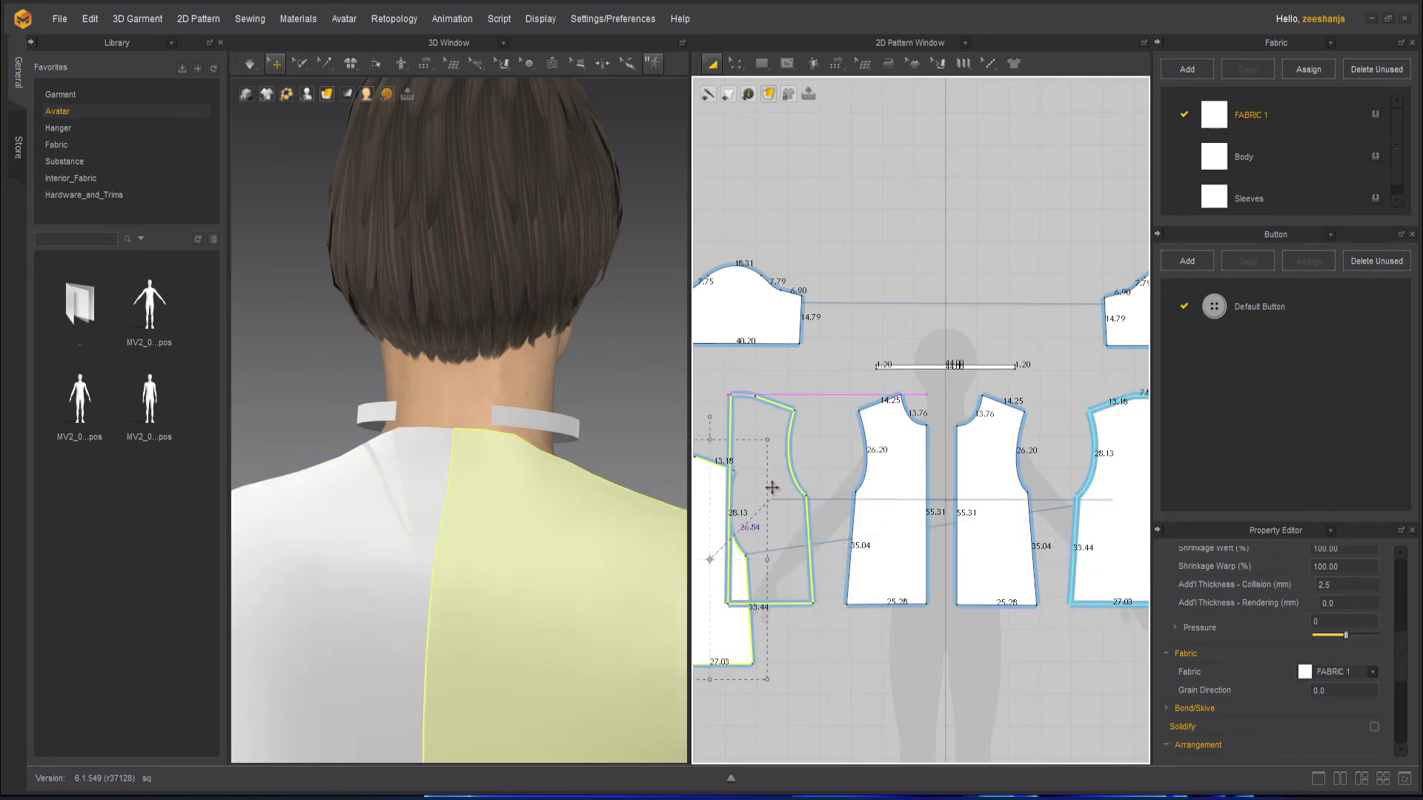
{"action": "scroll", "coordinate": [852, 527], "scroll_direction": "up", "scroll_amount": 3}
{"action": "middle_click_drag", "start_coordinate": [838, 394], "coordinate": [894, 467]}
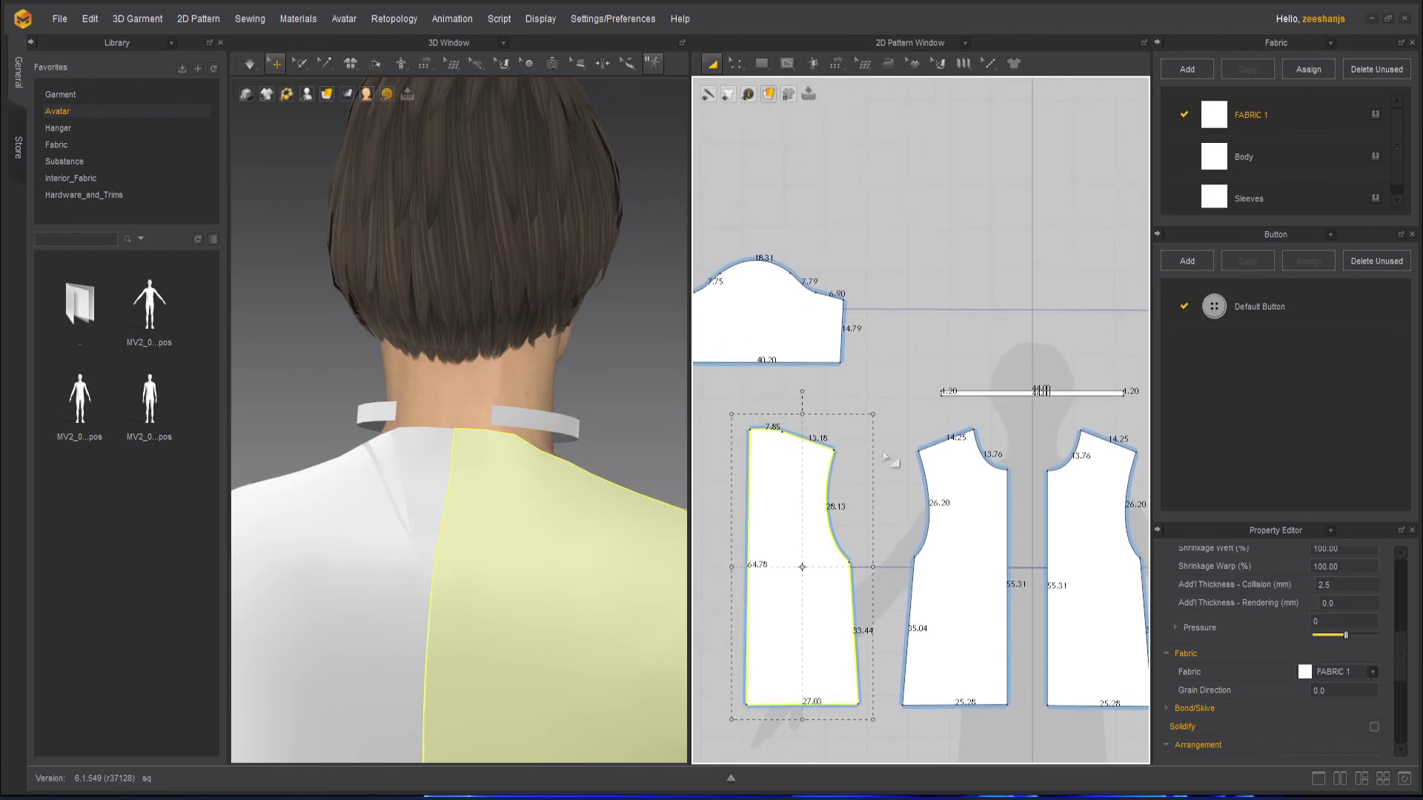
{"action": "scroll", "coordinate": [878, 385], "scroll_direction": "up", "scroll_amount": 2}
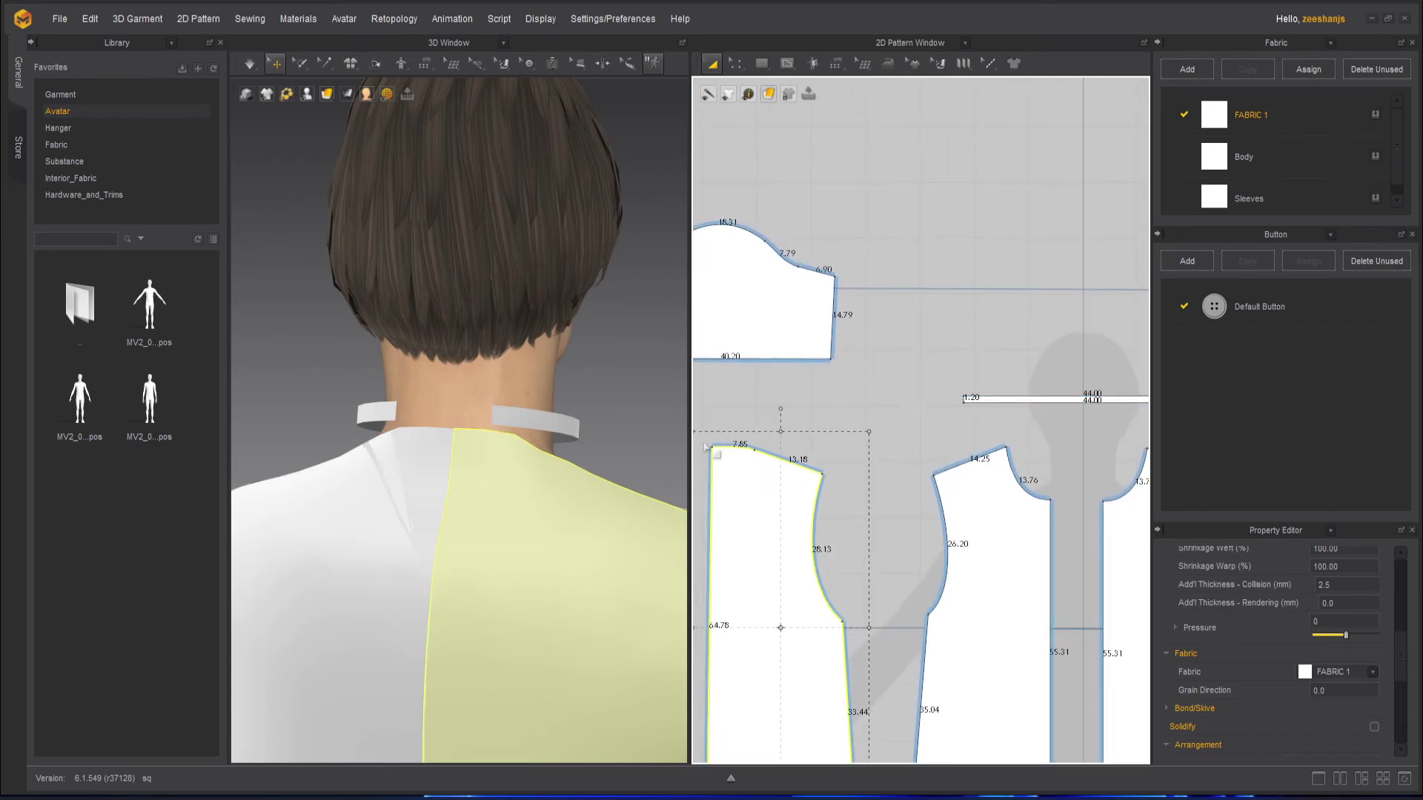
Step: Check how the neckband's end, the centre back and the shoulder seam in 3D correspond to the strip and neckline edges in the layout
{"action": "left_click", "coordinate": [511, 429]}
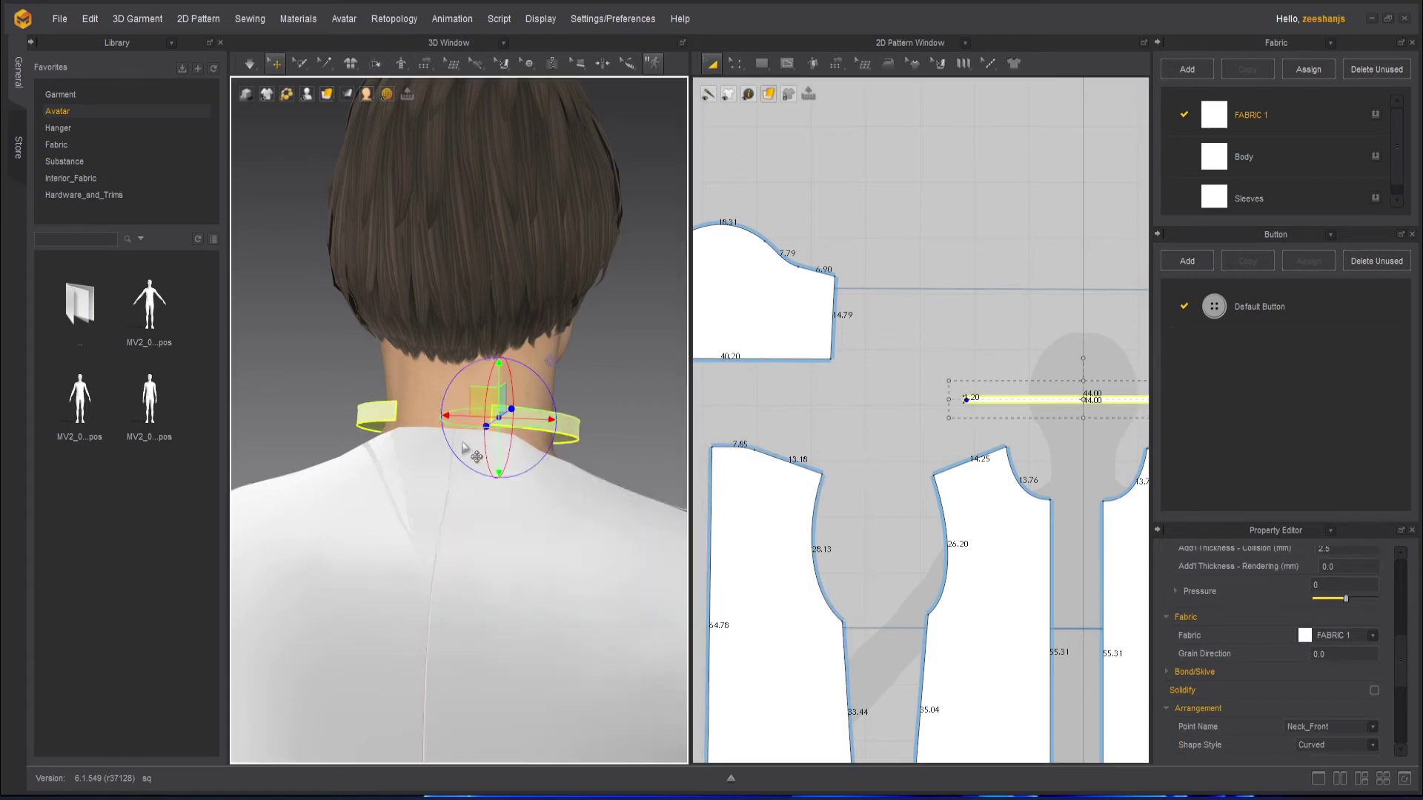
{"action": "left_click", "coordinate": [467, 459]}
{"action": "right_click_drag", "start_coordinate": [608, 519], "coordinate": [407, 515]}
{"action": "left_click", "coordinate": [451, 519]}
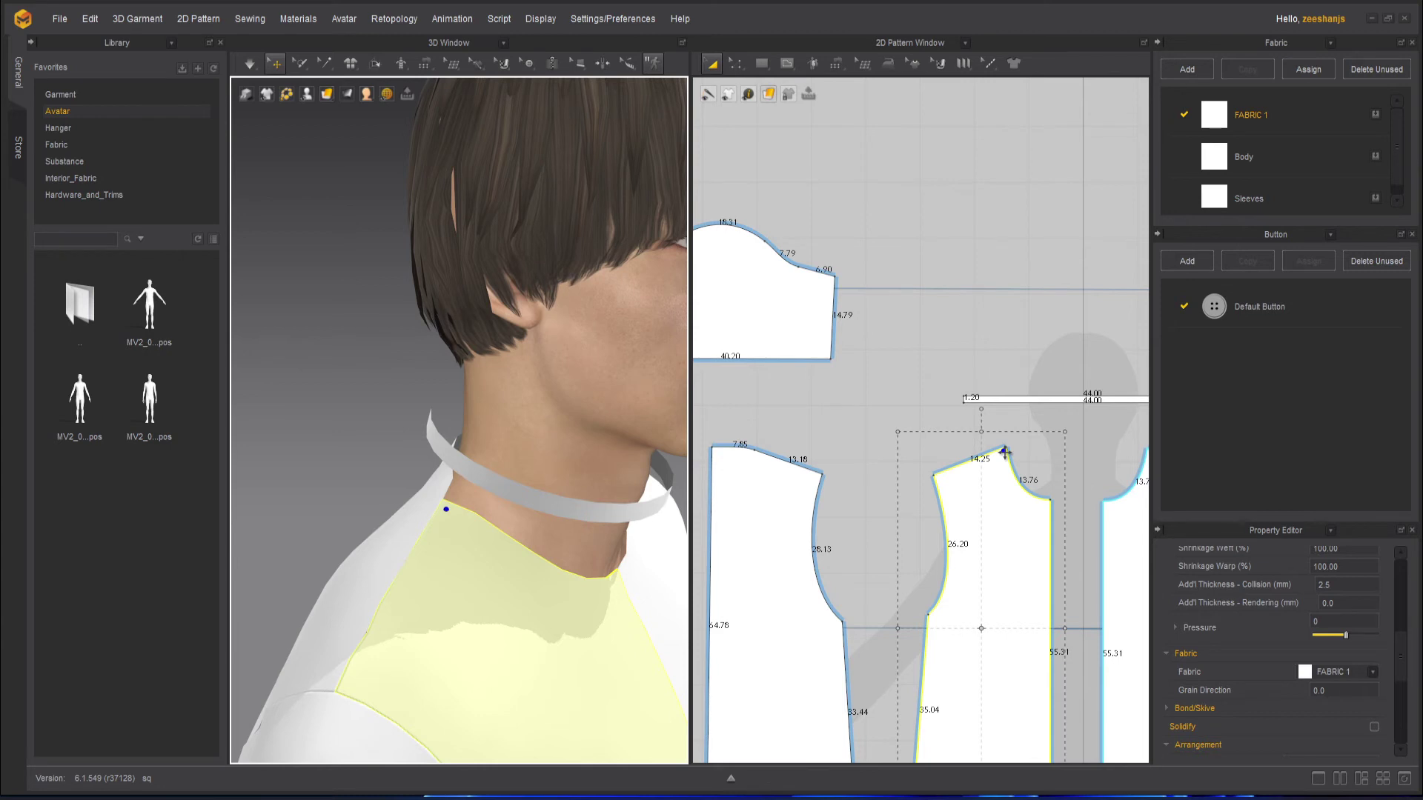
{"action": "scroll", "coordinate": [1005, 451], "scroll_direction": "down", "scroll_amount": 4}
{"action": "scroll", "coordinate": [998, 489], "scroll_direction": "up", "scroll_amount": 2}
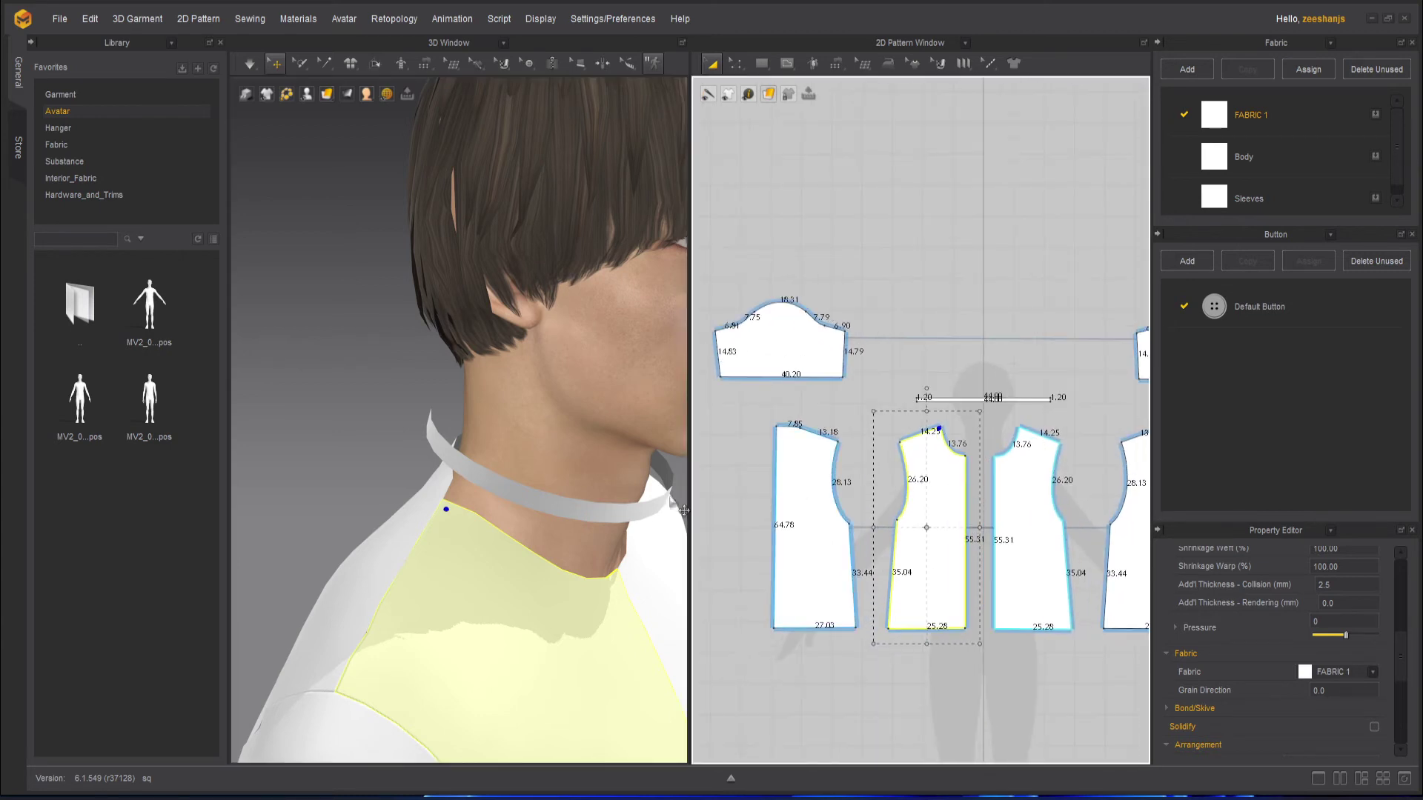
{"action": "left_click", "coordinate": [467, 475]}
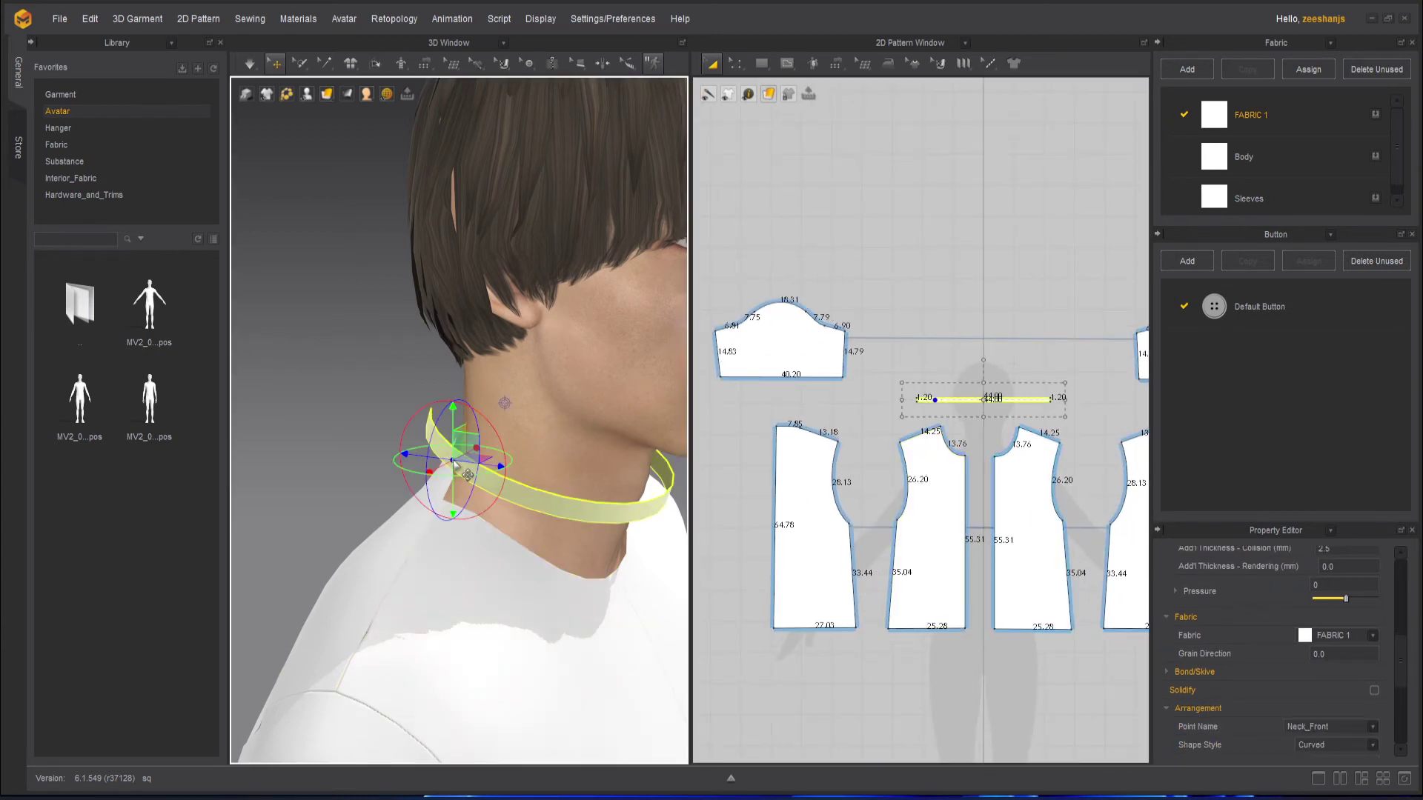
Step: Trace the front neckline in 3D from shoulder point to centre front on both front panels, matching each point to the pattern layout
{"action": "scroll", "coordinate": [443, 536], "scroll_direction": "up", "scroll_amount": 3}
{"action": "left_click", "coordinate": [441, 552]}
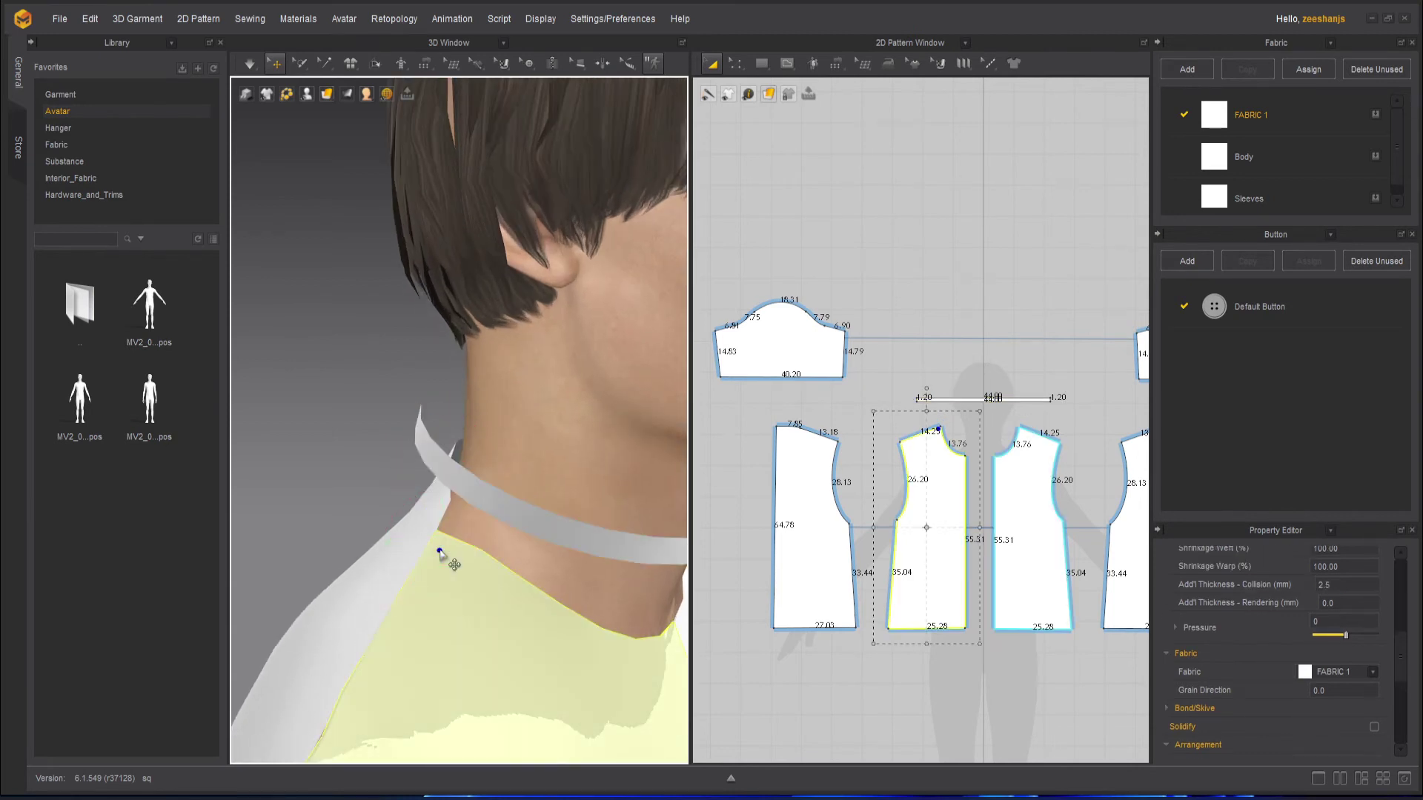
{"action": "left_click", "coordinate": [669, 639]}
{"action": "right_click_drag", "start_coordinate": [574, 689], "coordinate": [434, 677]}
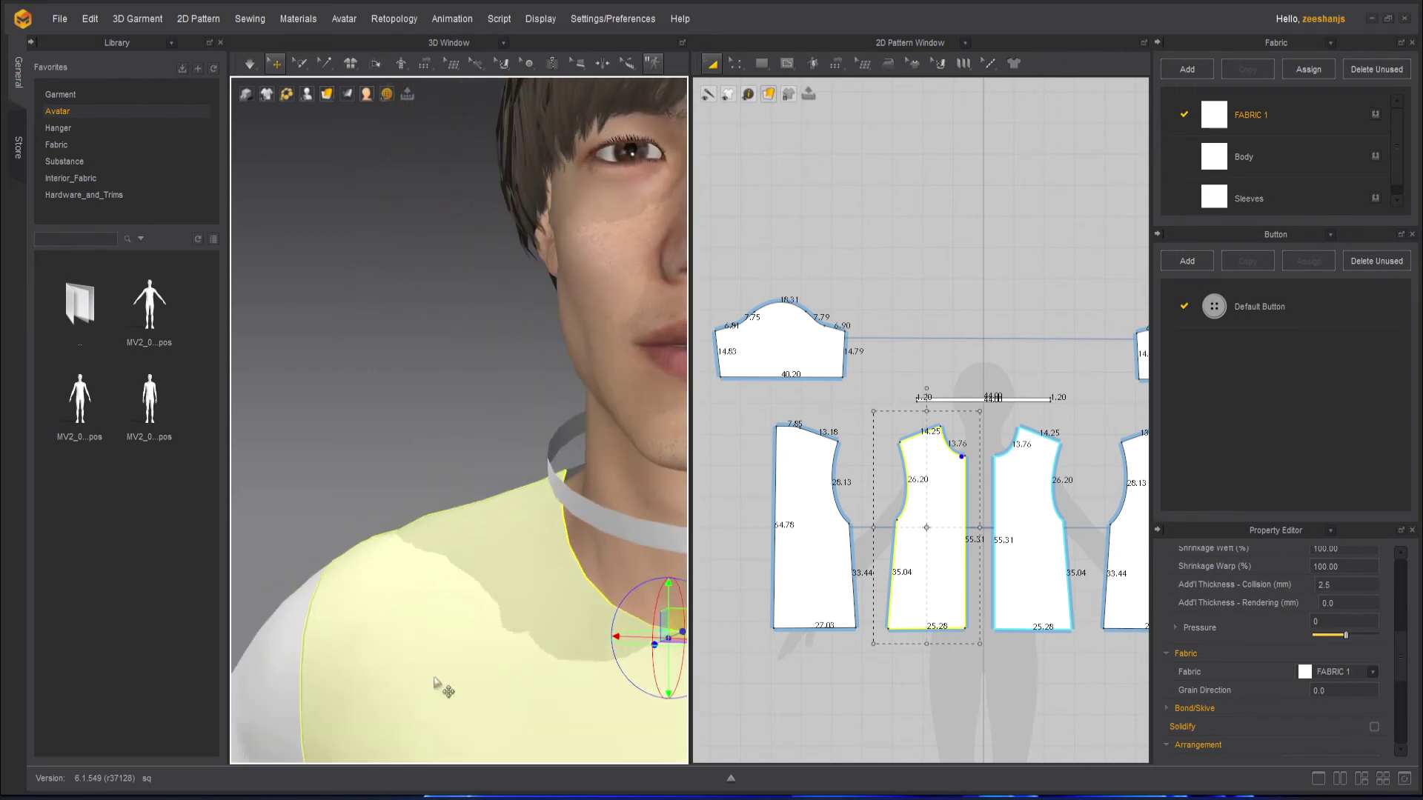
{"action": "middle_click_drag", "start_coordinate": [499, 622], "coordinate": [271, 647]}
{"action": "left_click", "coordinate": [483, 676]}
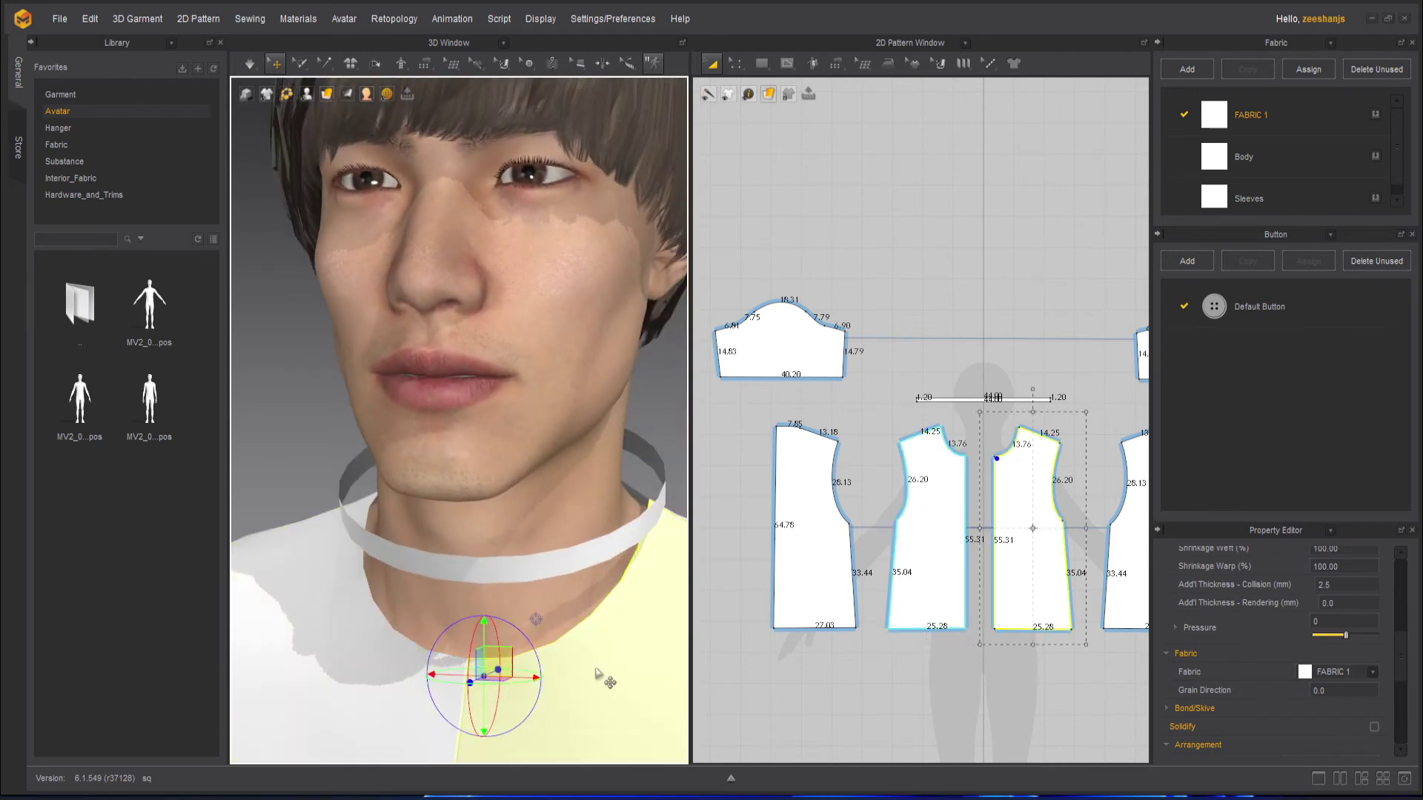
{"action": "right_click_drag", "start_coordinate": [599, 675], "coordinate": [402, 680]}
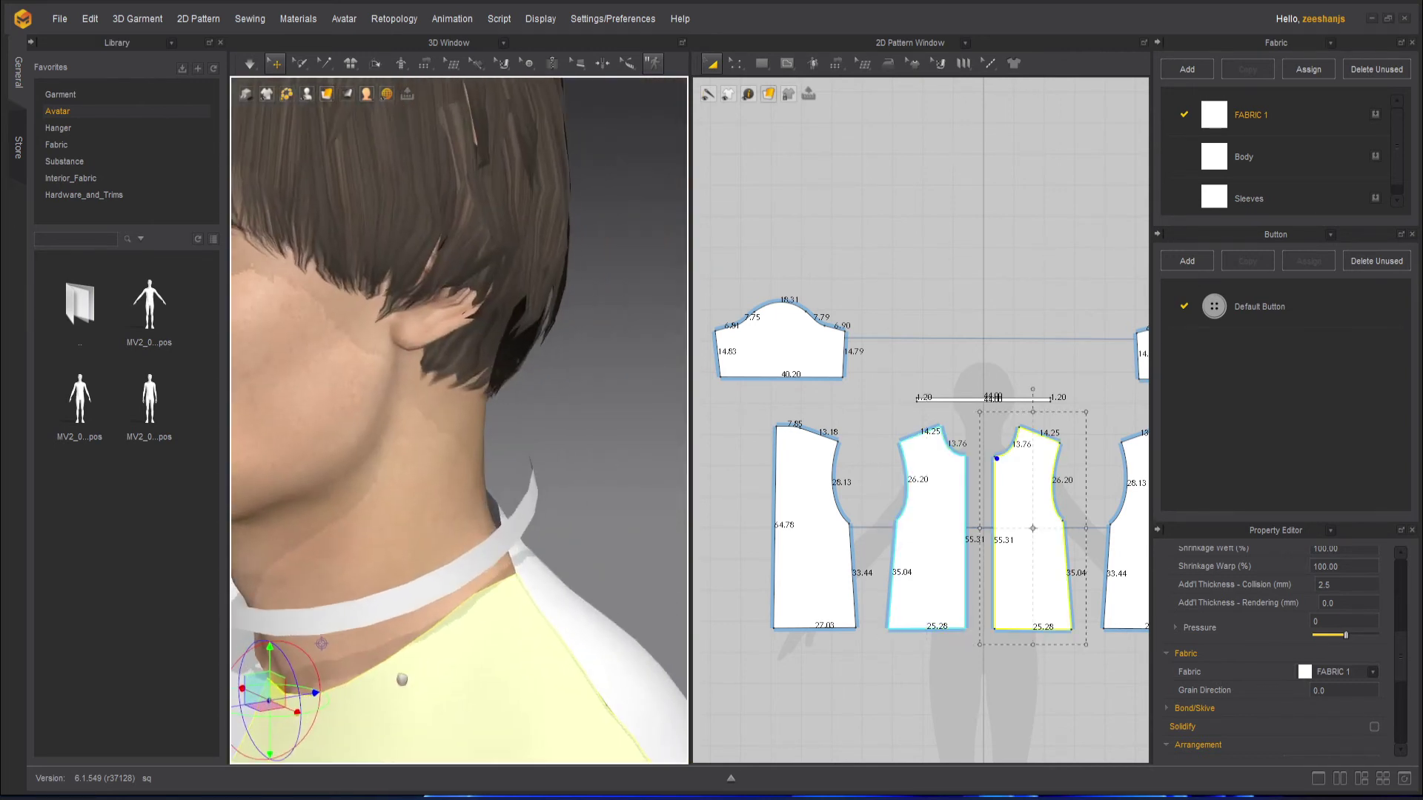
{"action": "left_click", "coordinate": [522, 592]}
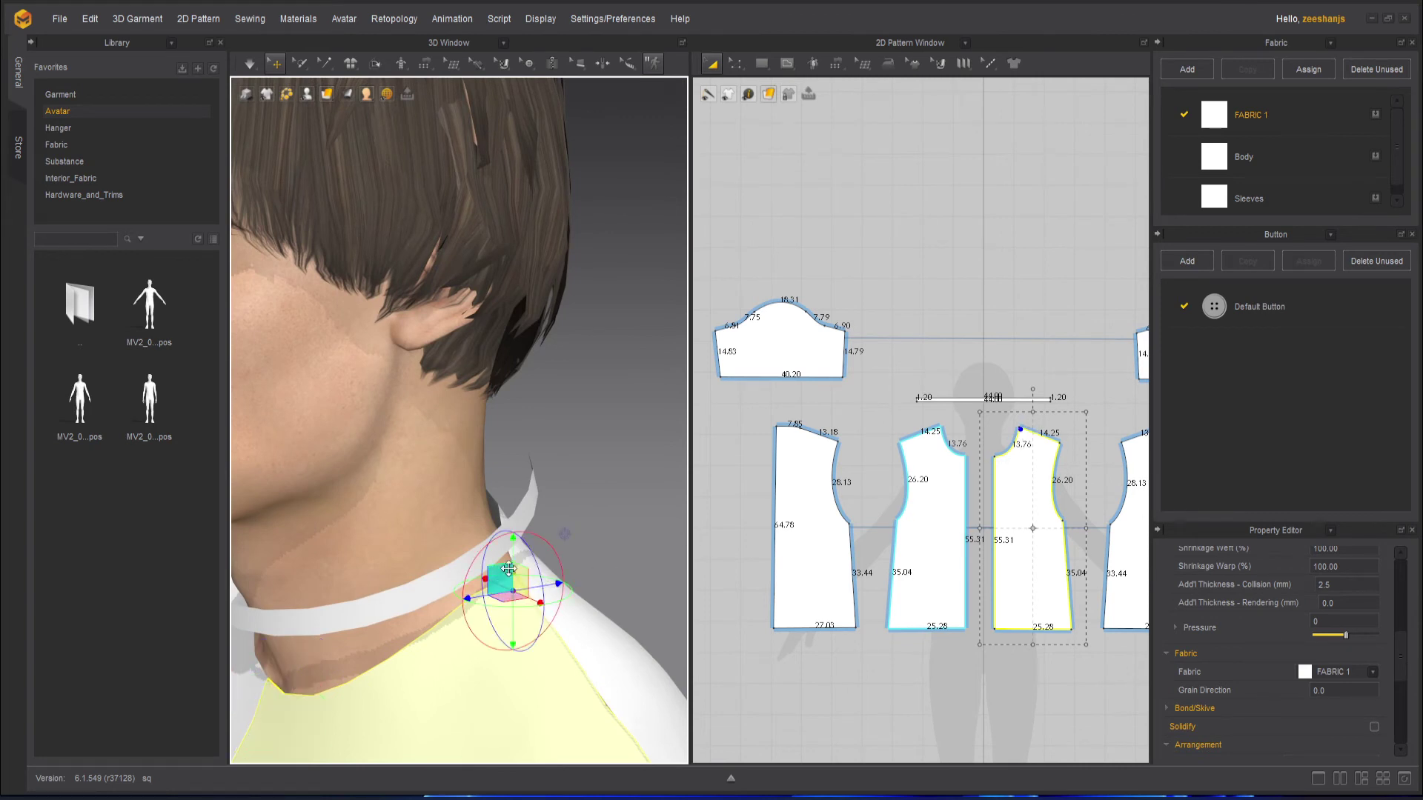
Step: Check the back panel's shoulder point, centre back neckline and the neckband's other end in 3D against their flat patterns
{"action": "middle_click_drag", "start_coordinate": [1050, 464], "coordinate": [908, 506]}
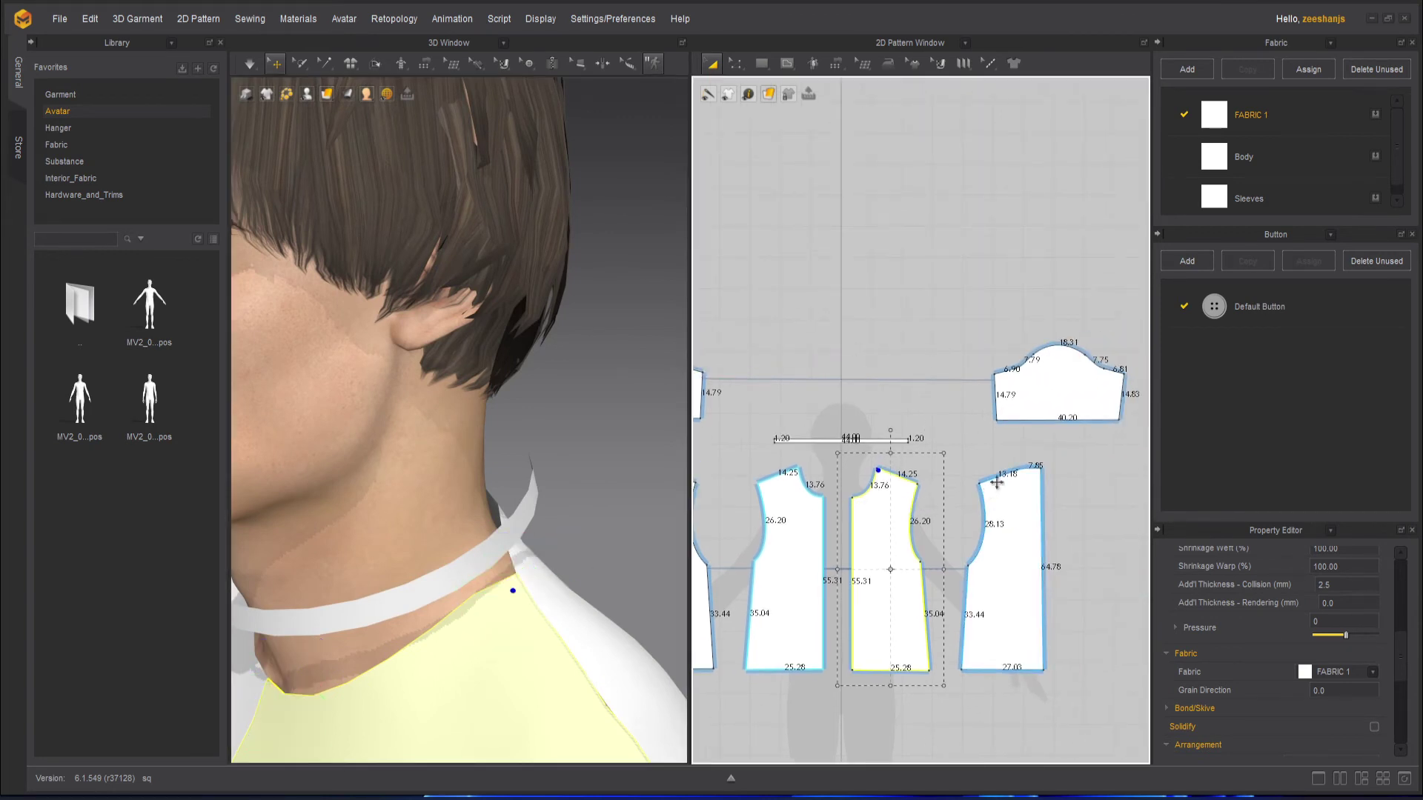
{"action": "scroll", "coordinate": [1034, 473], "scroll_direction": "up", "scroll_amount": 3}
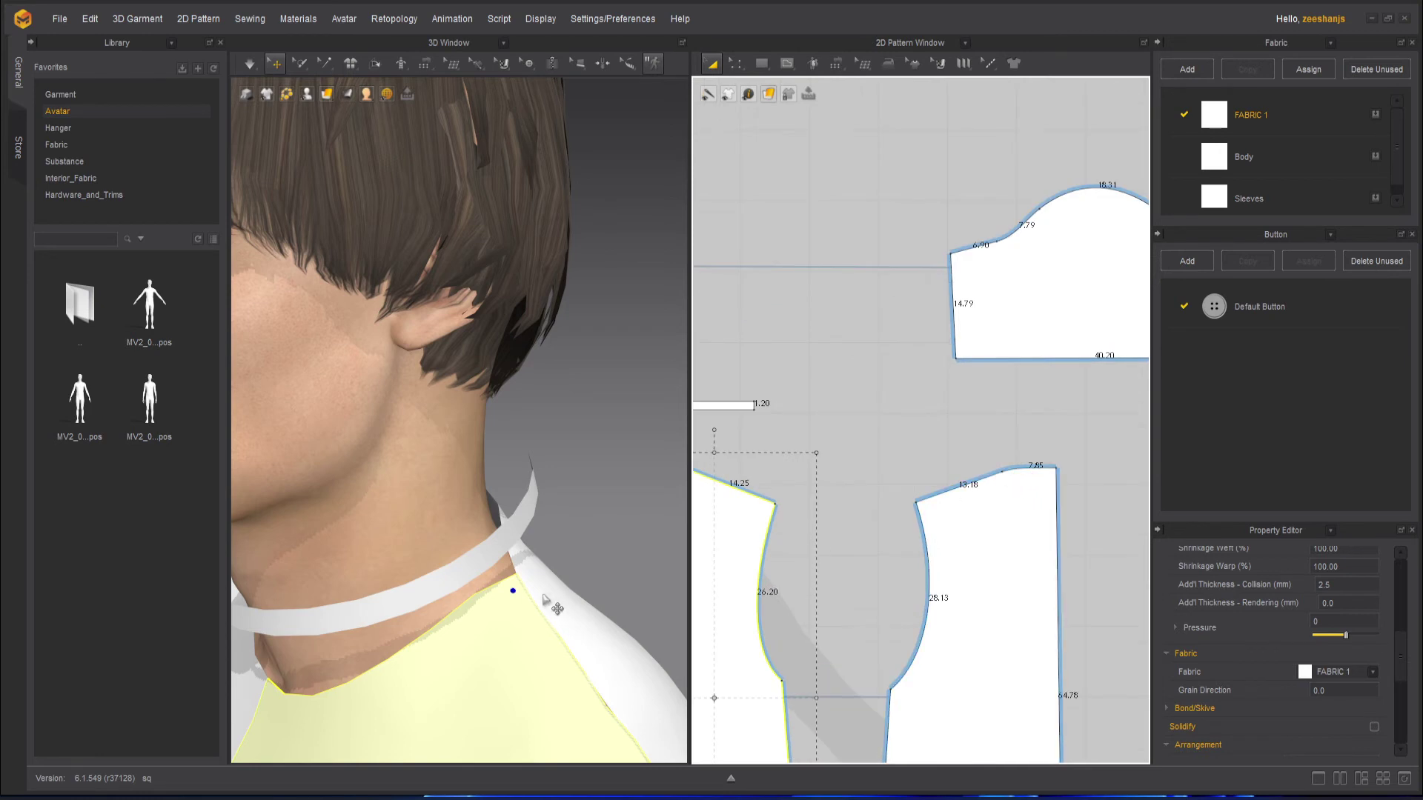
{"action": "mouse_move", "coordinate": [546, 599]}
{"action": "right_mouse_down"}
{"action": "mouse_move", "coordinate": [499, 610]}
{"action": "mouse_move", "coordinate": [538, 586]}
{"action": "right_mouse_up"}
{"action": "left_click", "coordinate": [535, 580]}
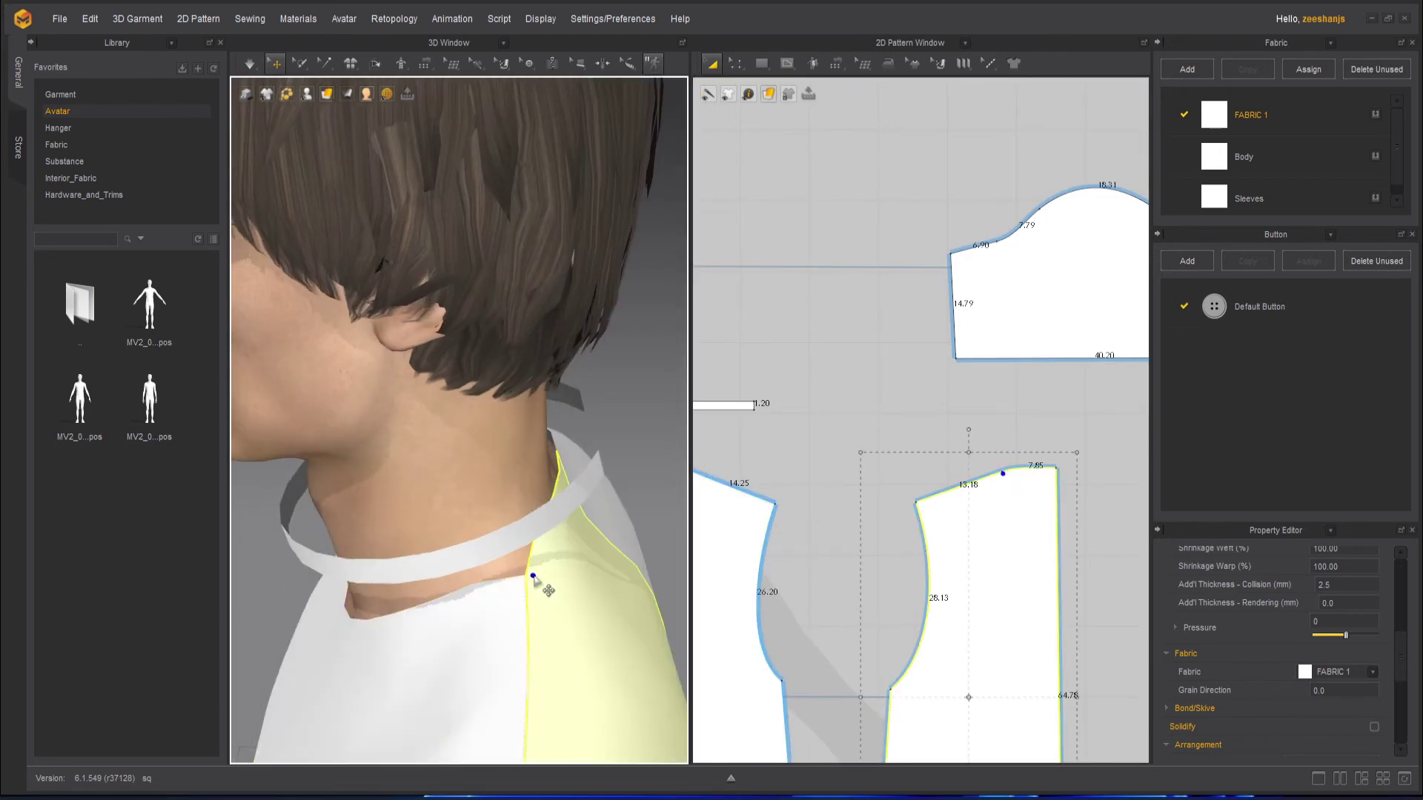
{"action": "left_click", "coordinate": [575, 484]}
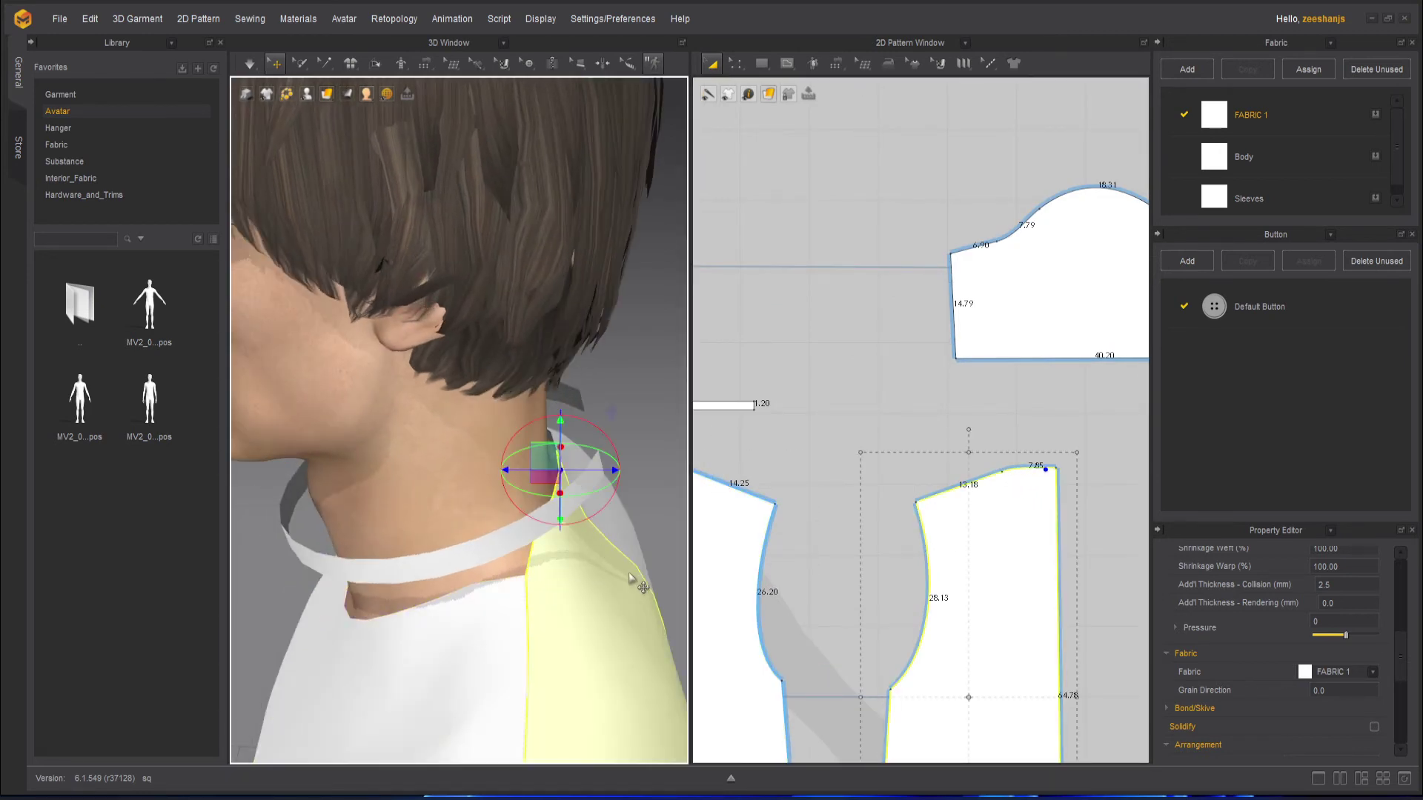
{"action": "right_click_drag", "start_coordinate": [575, 484], "coordinate": [514, 562]}
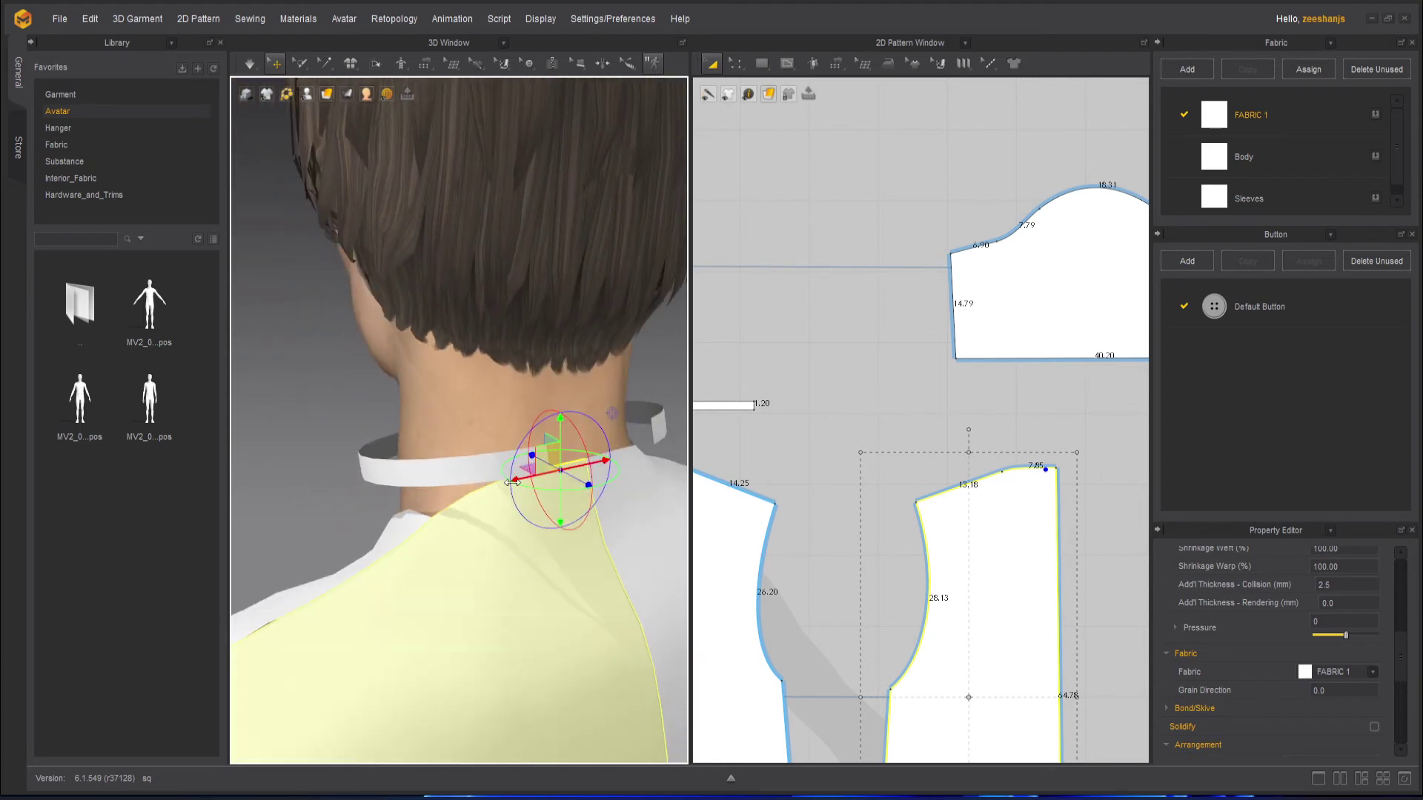
{"action": "left_click", "coordinate": [487, 474]}
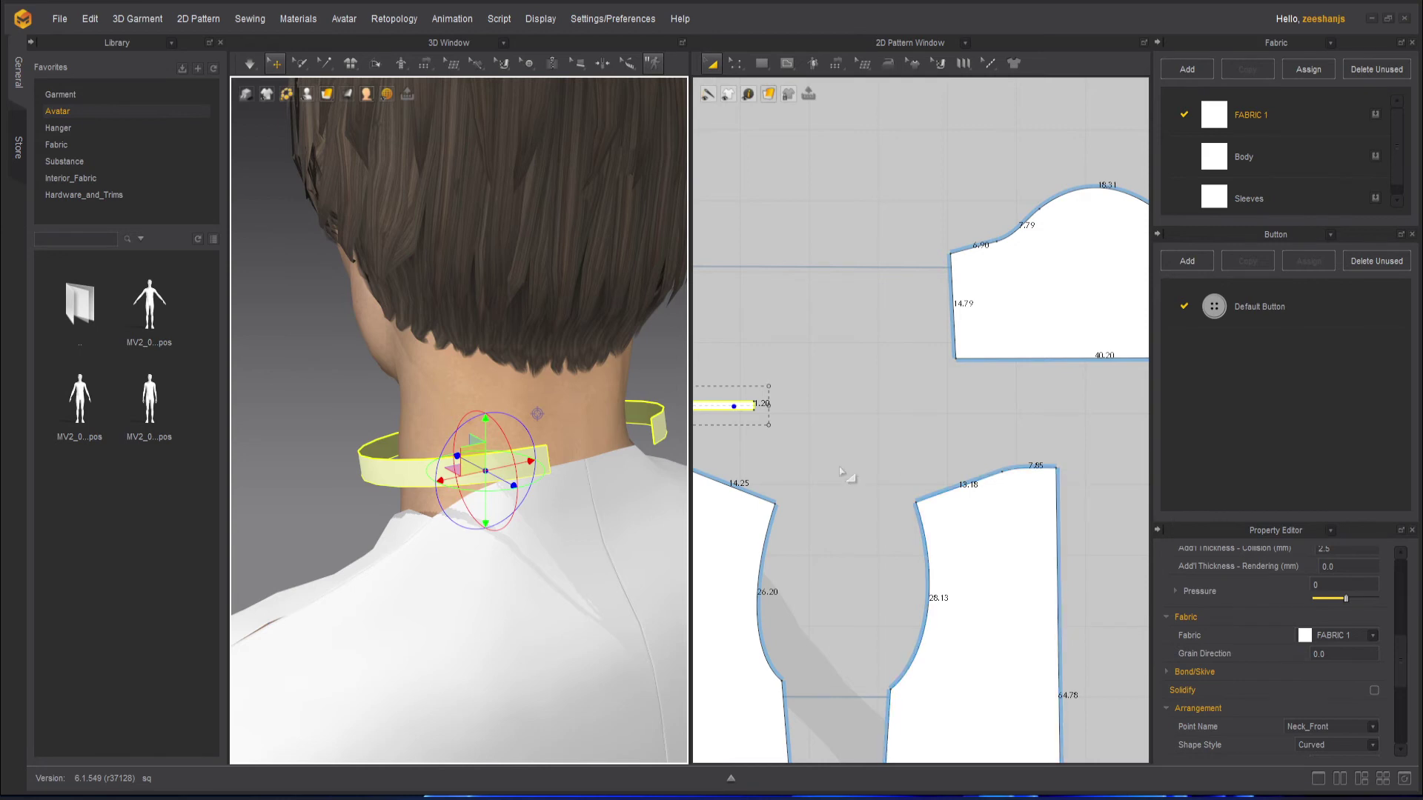
Step: Hide the pattern segment lengths and bring the T-shirt's front and the full pattern layout into view
{"action": "scroll", "coordinate": [845, 477], "scroll_direction": "down", "scroll_amount": 5}
{"action": "scroll", "coordinate": [942, 478], "scroll_direction": "up", "scroll_amount": 4}
{"action": "left_click", "coordinate": [988, 420]}
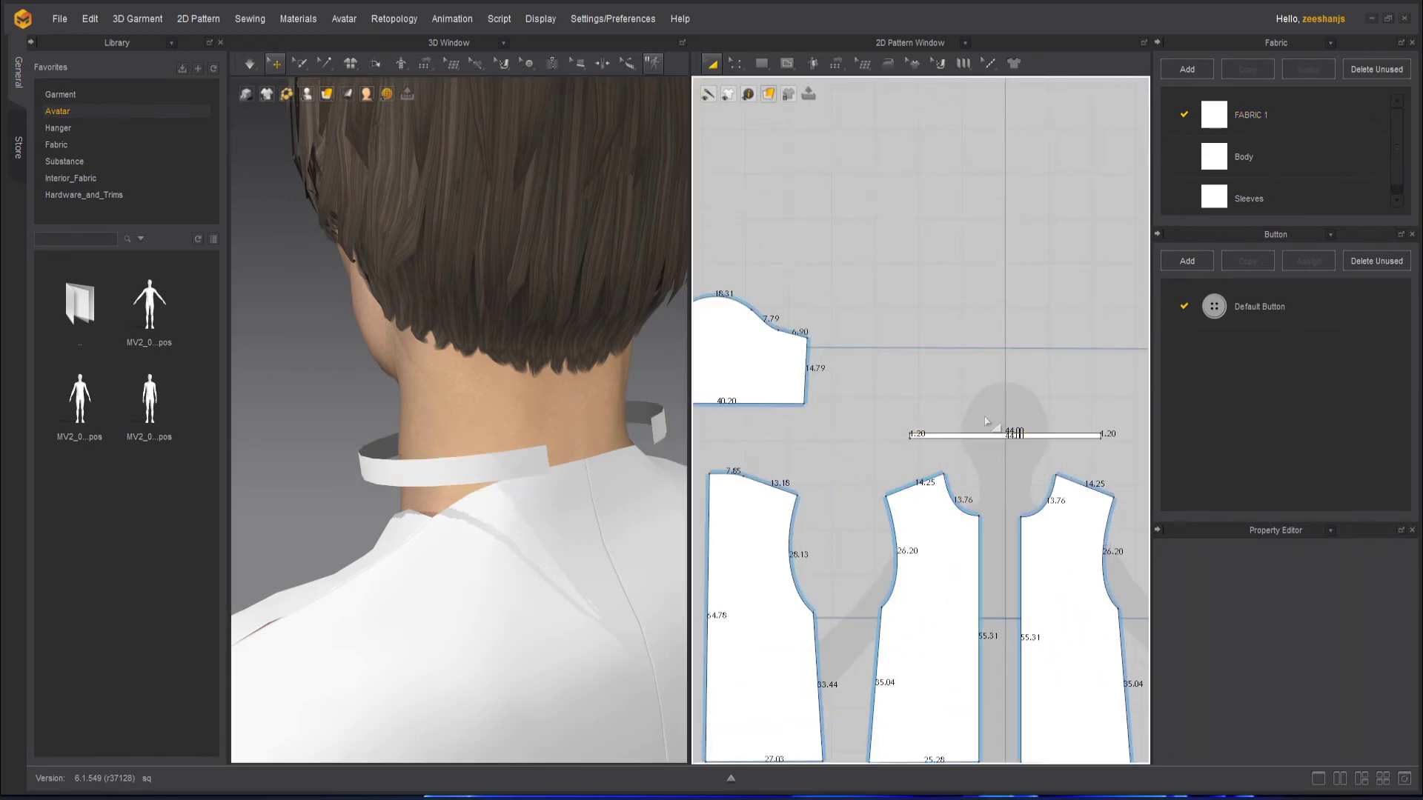
{"action": "right_click_drag", "start_coordinate": [419, 553], "coordinate": [711, 521]}
{"action": "scroll", "coordinate": [540, 558], "scroll_direction": "down", "scroll_amount": 5}
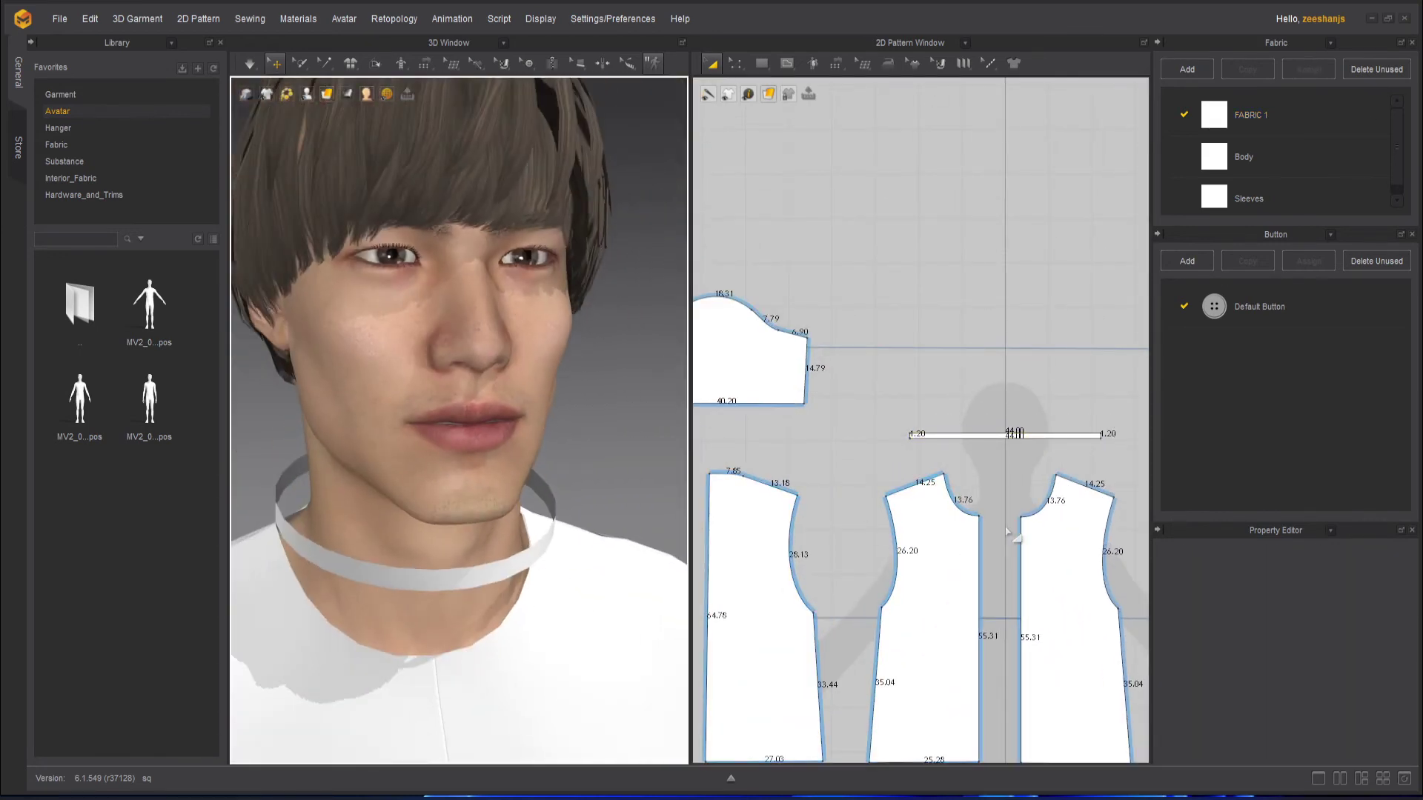
{"action": "scroll", "coordinate": [1008, 532], "scroll_direction": "down", "scroll_amount": 2}
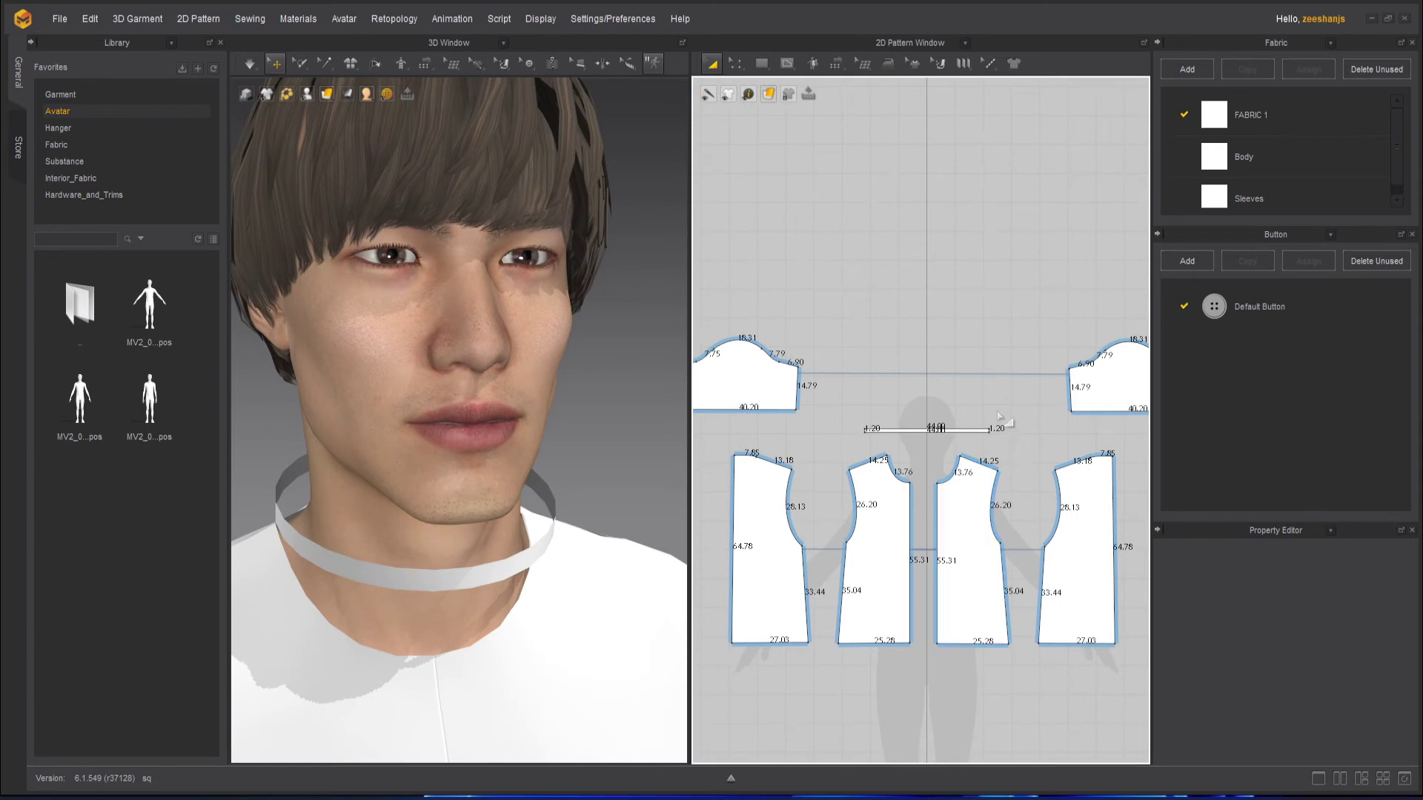
{"action": "scroll", "coordinate": [998, 417], "scroll_direction": "down", "scroll_amount": 2}
{"action": "scroll", "coordinate": [476, 509], "scroll_direction": "down", "scroll_amount": 2}
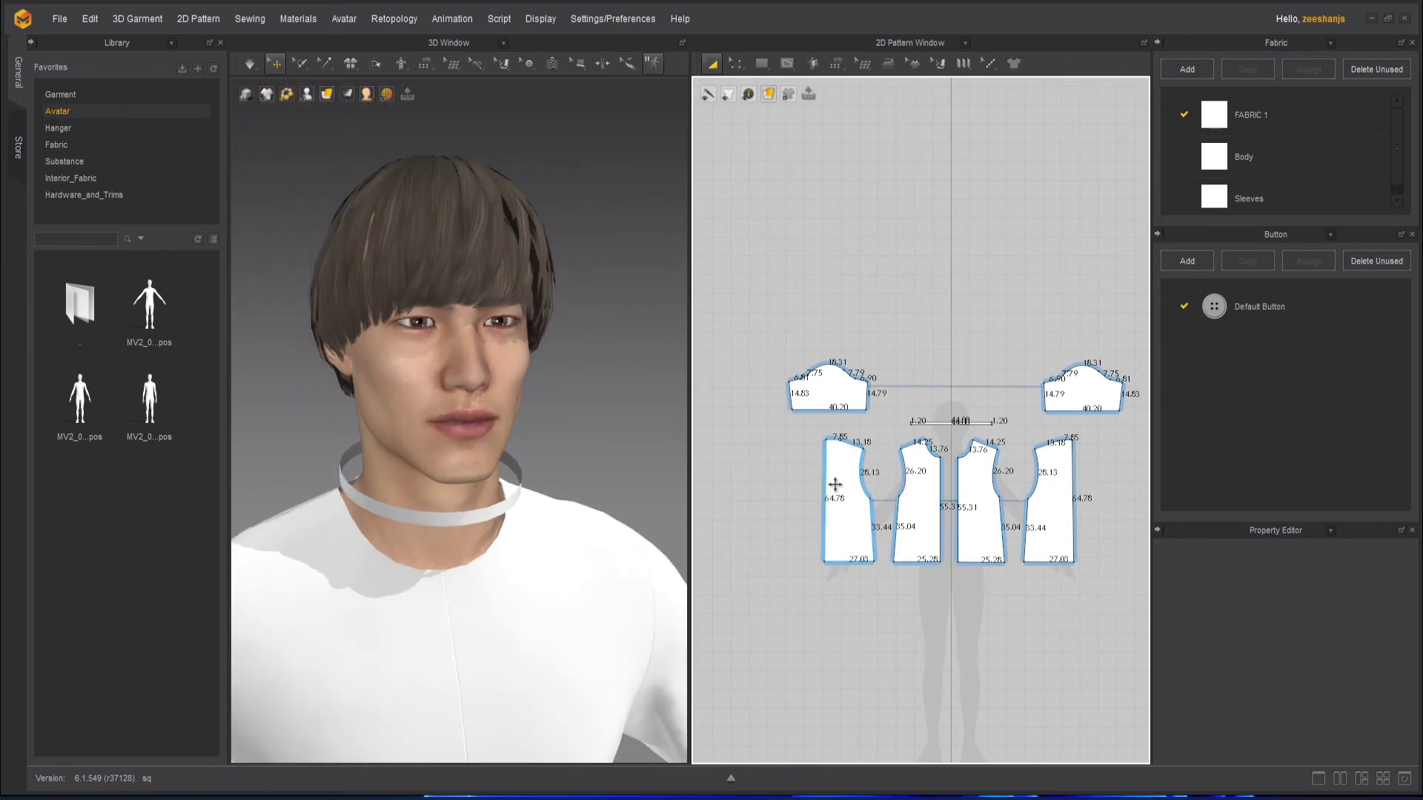
{"action": "scroll", "coordinate": [524, 502], "scroll_direction": "down", "scroll_amount": 3}
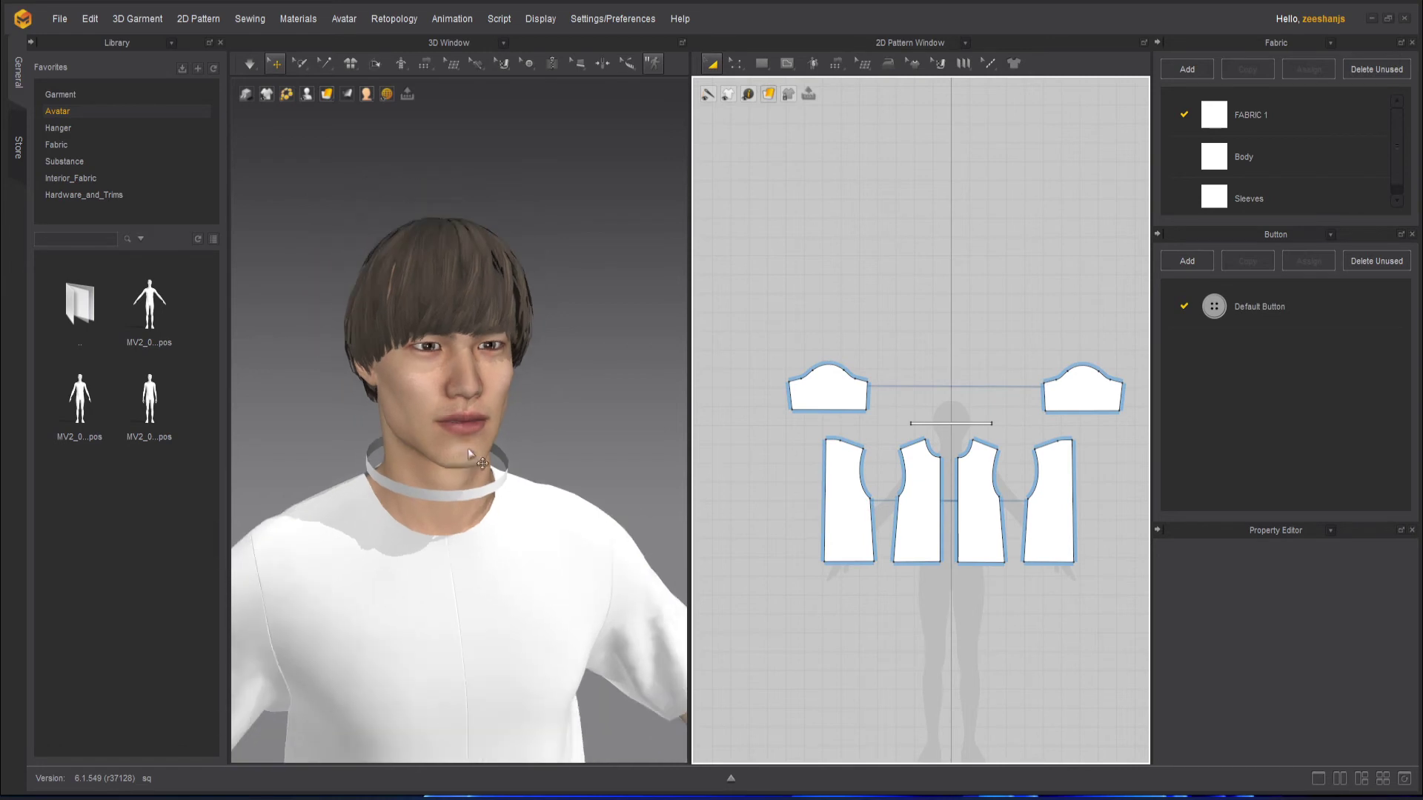
{"action": "scroll", "coordinate": [533, 508], "scroll_direction": "down", "scroll_amount": 1}
{"action": "scroll", "coordinate": [556, 508], "scroll_direction": "up", "scroll_amount": 3}
{"action": "scroll", "coordinate": [982, 271], "scroll_direction": "up", "scroll_amount": 2}
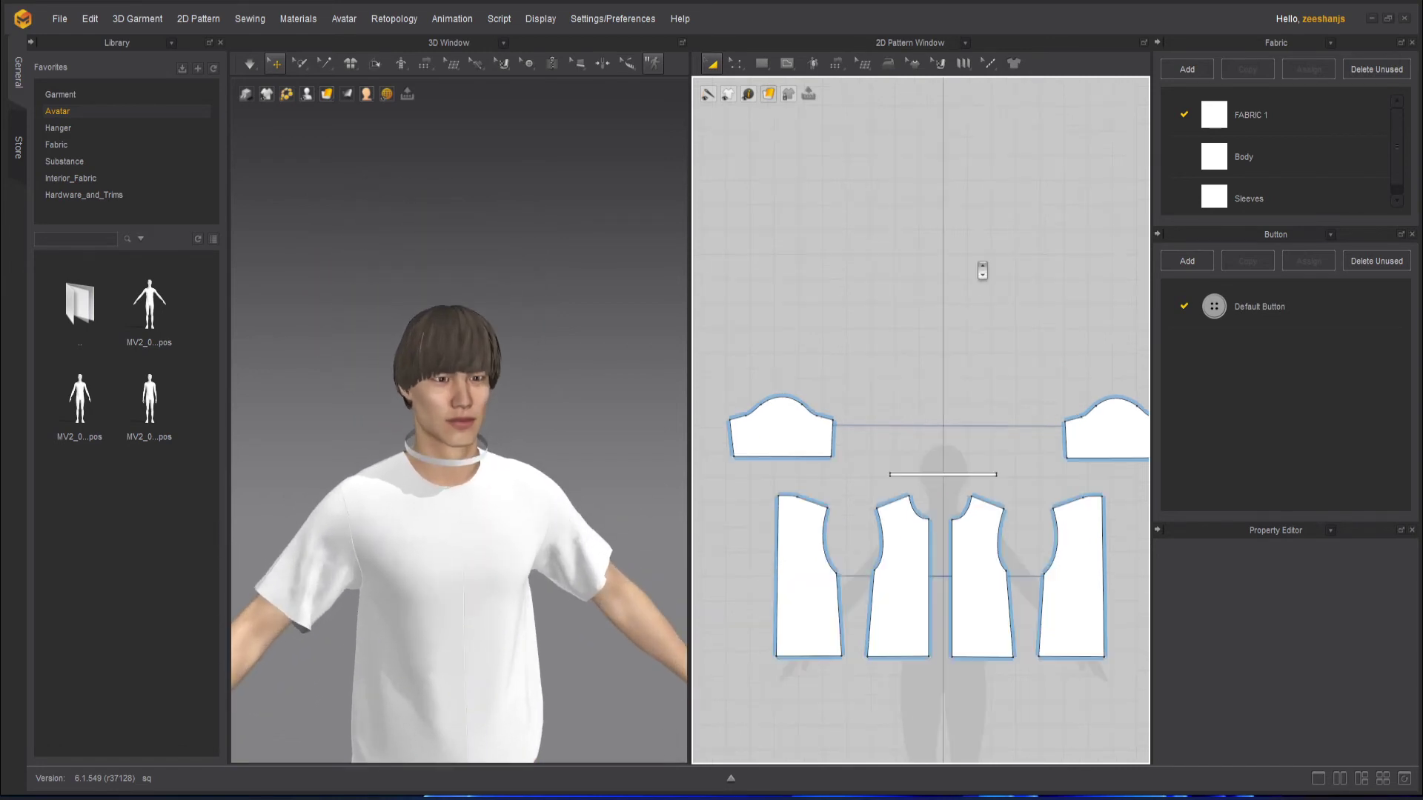
Step: Draw three practice rectangle patterns above the sleeves: one upper, about 28.6 by 23.6, and two wider ones side by side below it
{"action": "left_click", "coordinate": [762, 63]}
{"action": "left_click", "coordinate": [781, 111]}
{"action": "left_click_drag", "start_coordinate": [880, 148], "coordinate": [950, 207]}
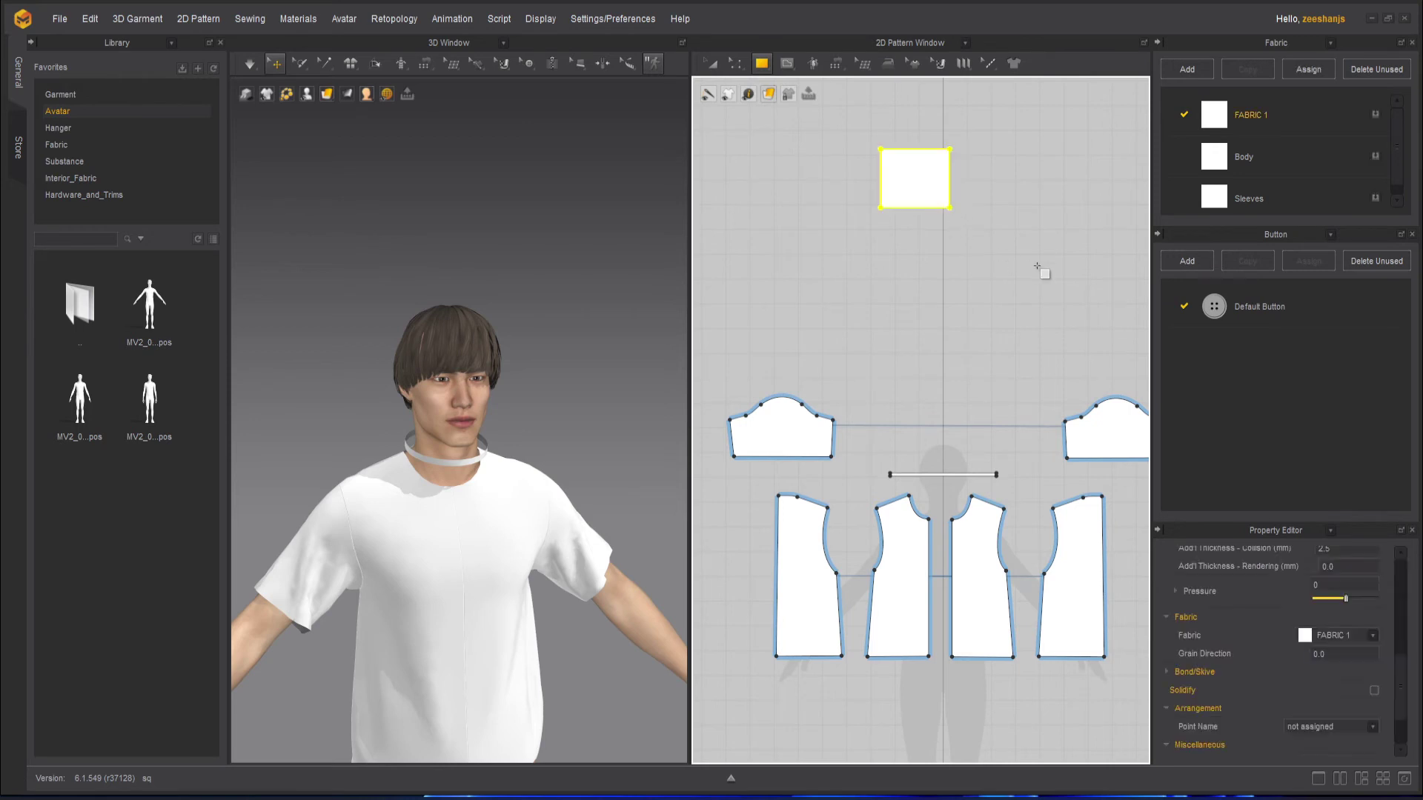
{"action": "left_click_drag", "start_coordinate": [792, 291], "coordinate": [878, 341]}
{"action": "left_click_drag", "start_coordinate": [953, 279], "coordinate": [1086, 342]}
{"action": "left_click", "coordinate": [713, 64]}
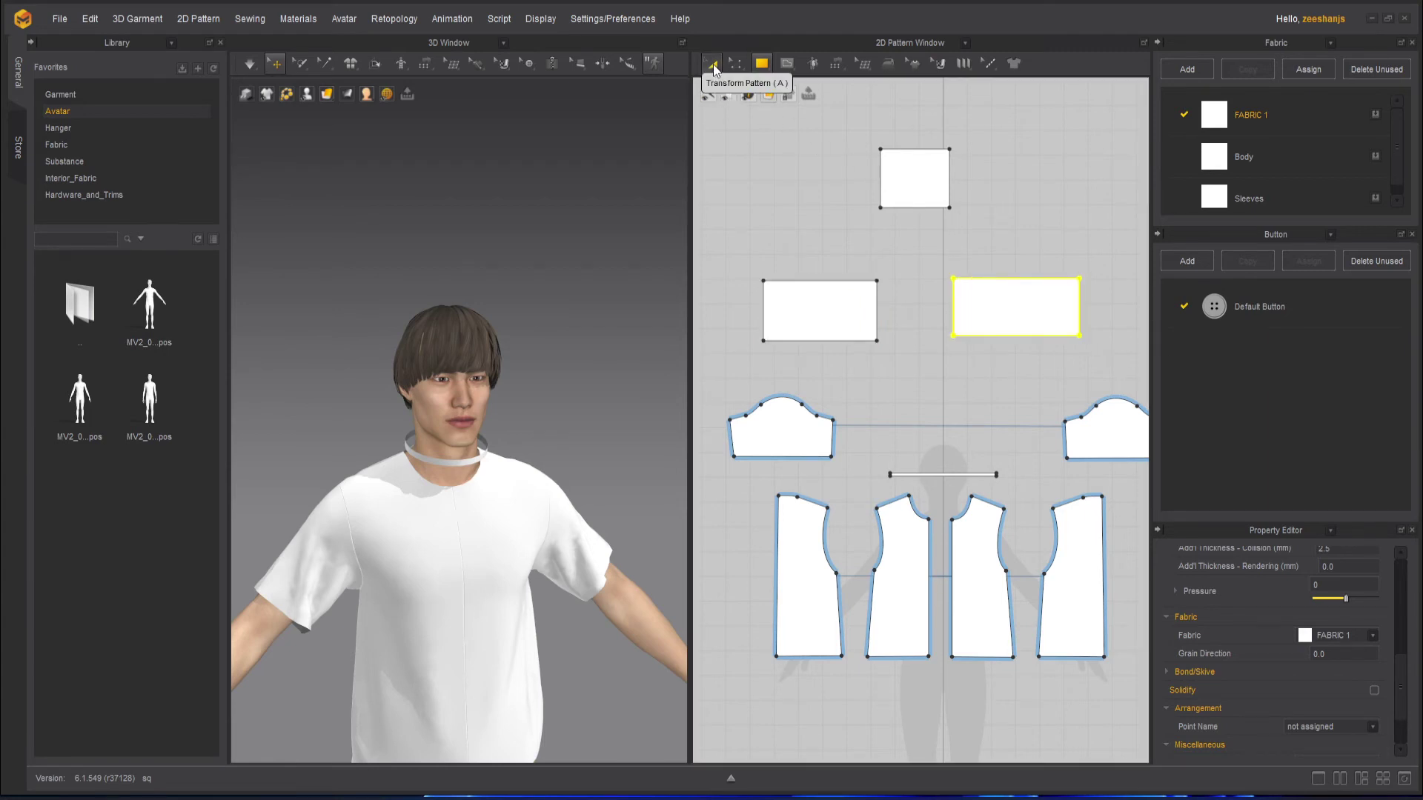
{"action": "left_click", "coordinate": [736, 65]}
{"action": "left_click", "coordinate": [769, 95]}
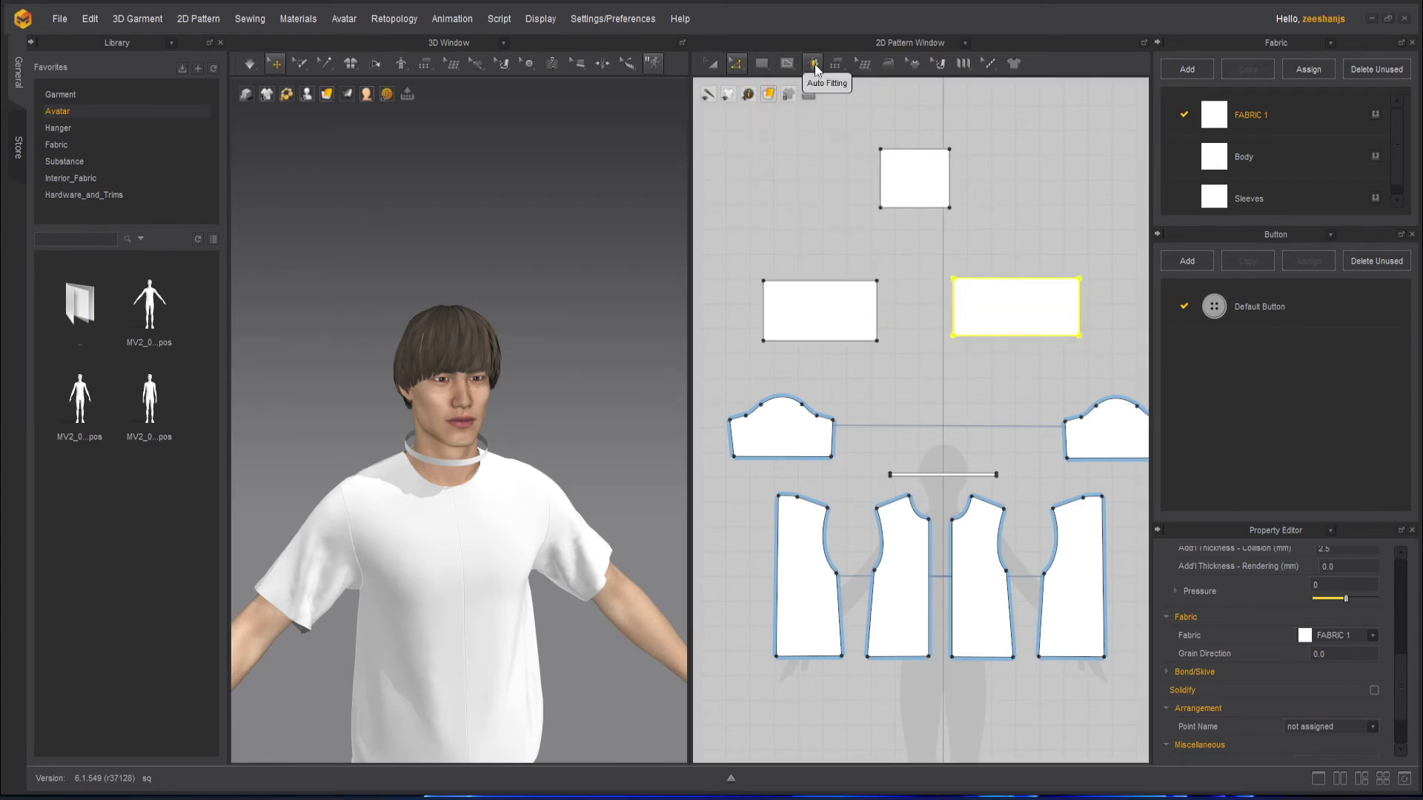
{"action": "left_click", "coordinate": [836, 63]}
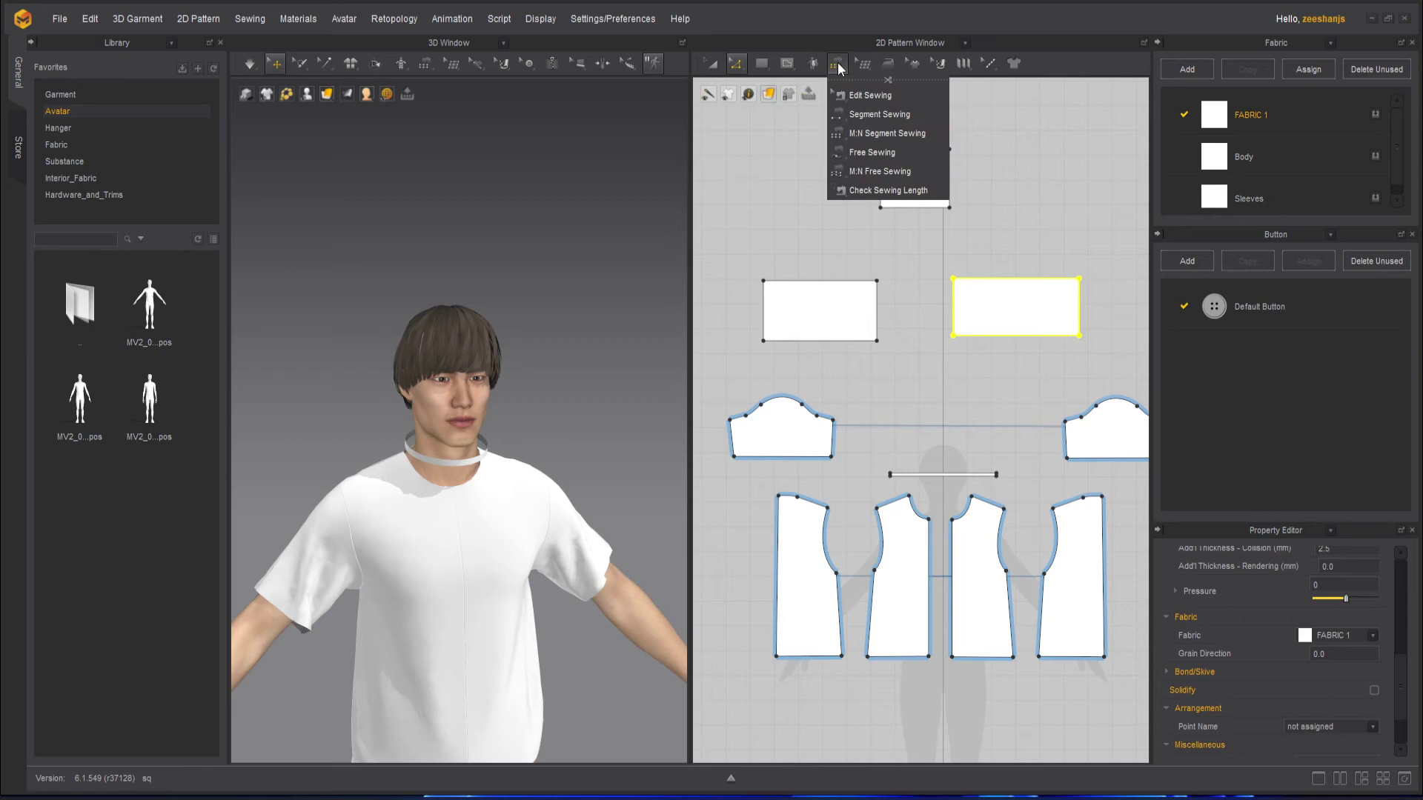
{"action": "left_click", "coordinate": [878, 151]}
{"action": "scroll", "coordinate": [916, 230], "scroll_direction": "up", "scroll_amount": 4}
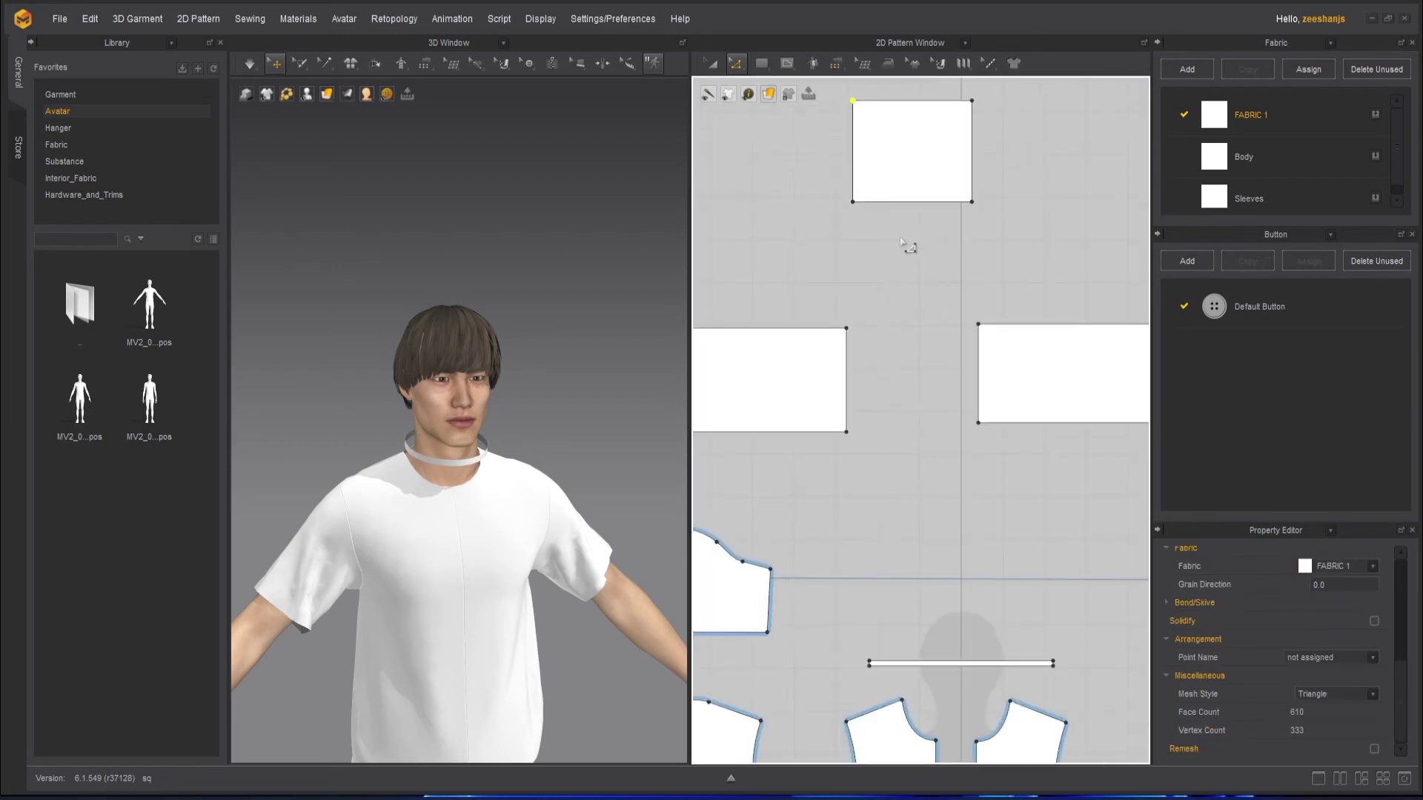
{"action": "left_click", "coordinate": [834, 64]}
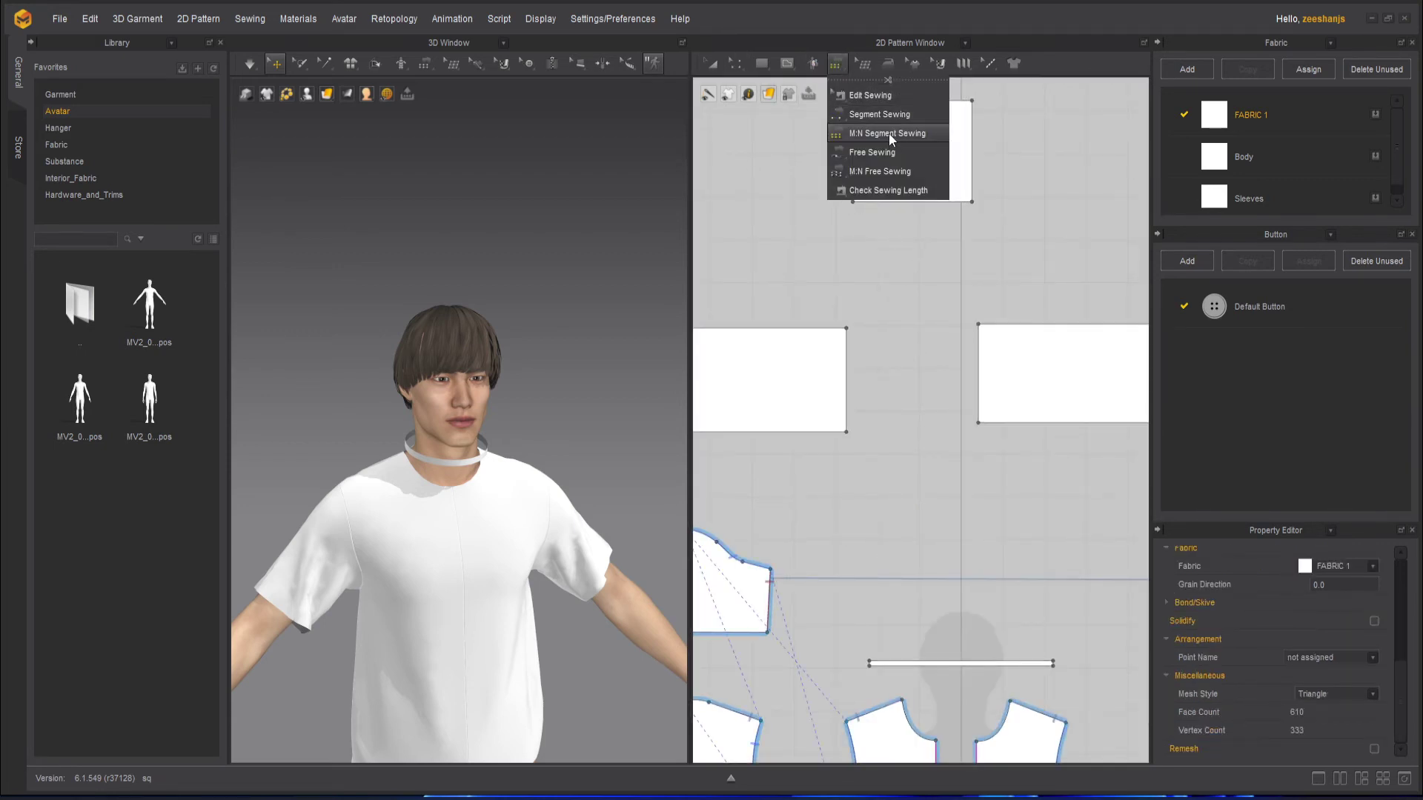
{"action": "left_click", "coordinate": [879, 154]}
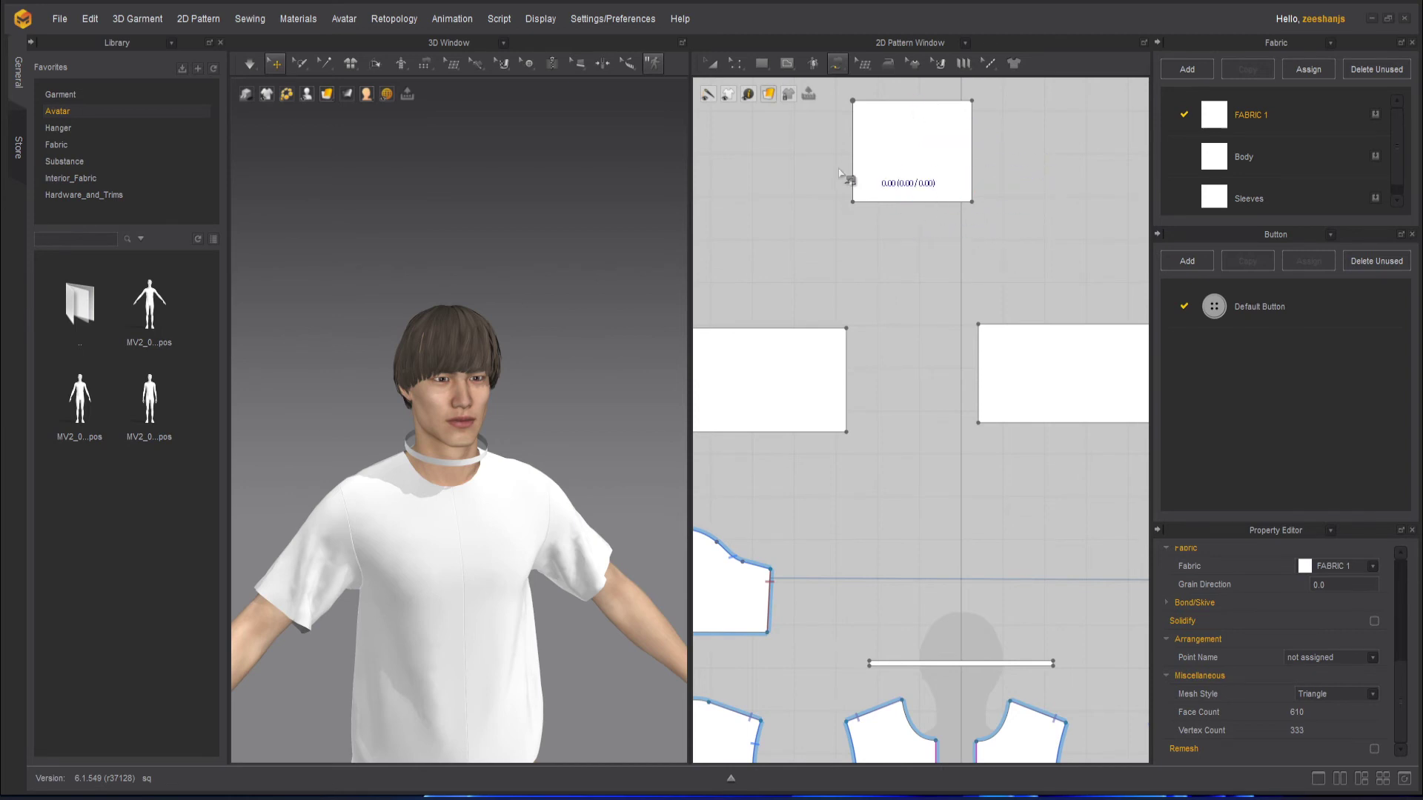
Step: Try Segment Sewing between the bottom and right edges of the upper rectangle, then undo the seam
{"action": "left_click", "coordinate": [836, 64]}
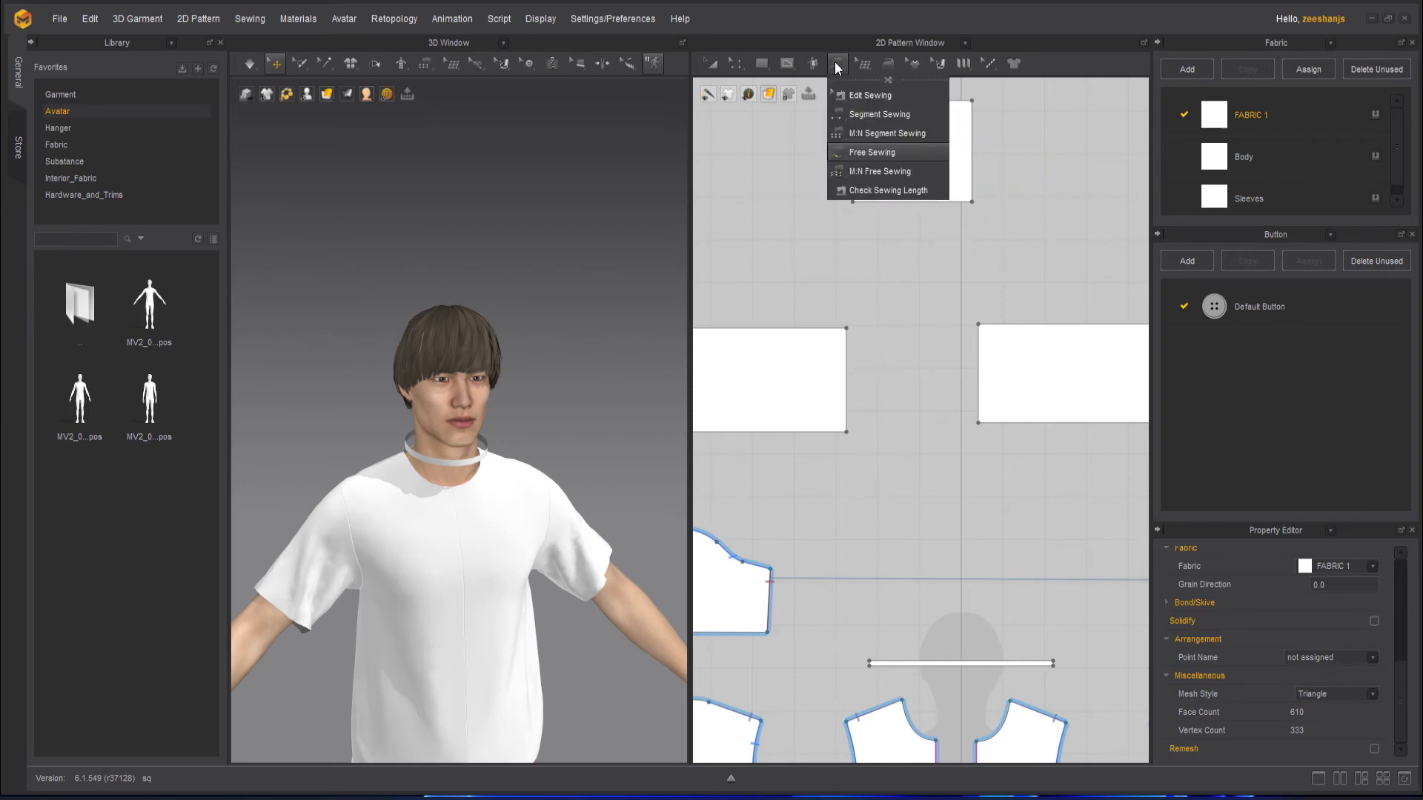
{"action": "left_click", "coordinate": [875, 113]}
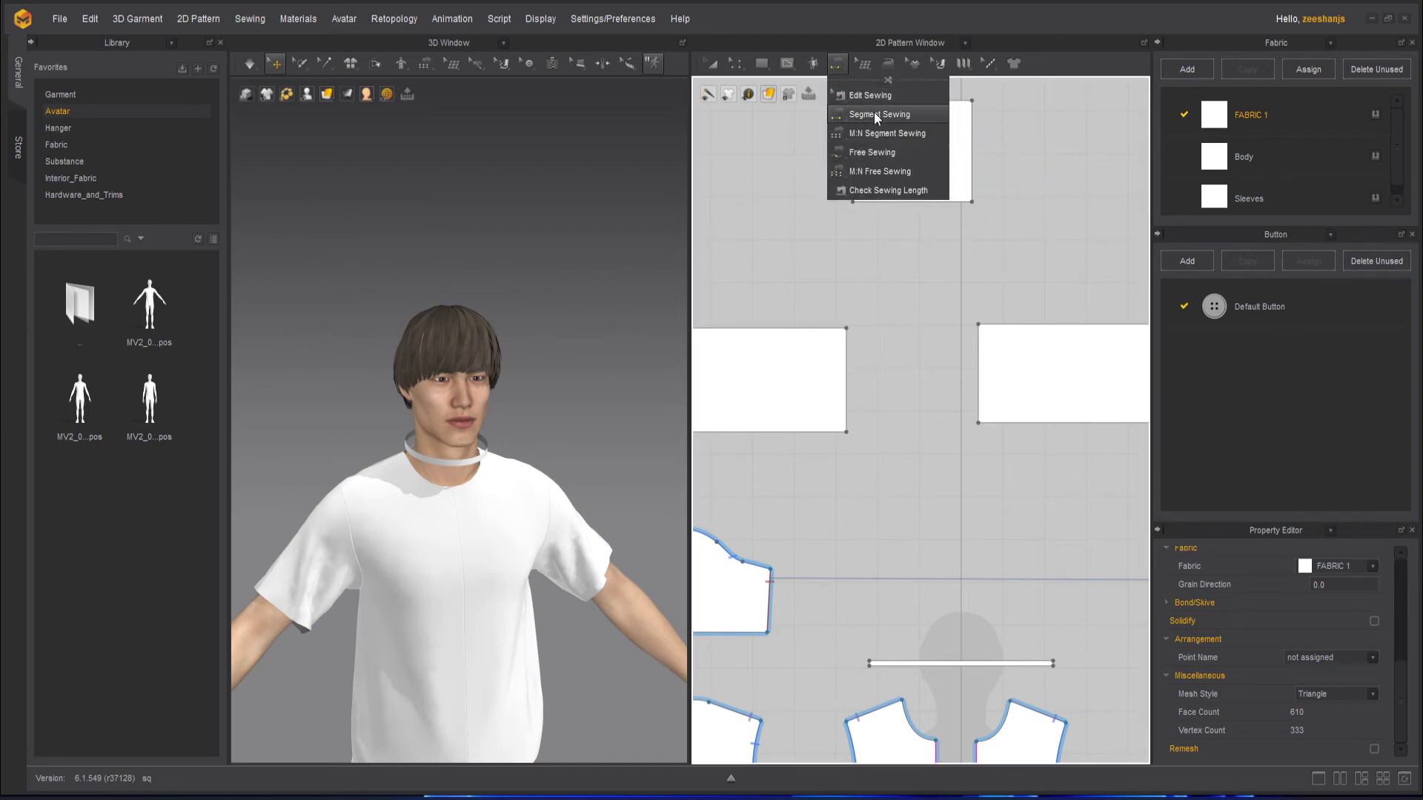
{"action": "left_click", "coordinate": [877, 203]}
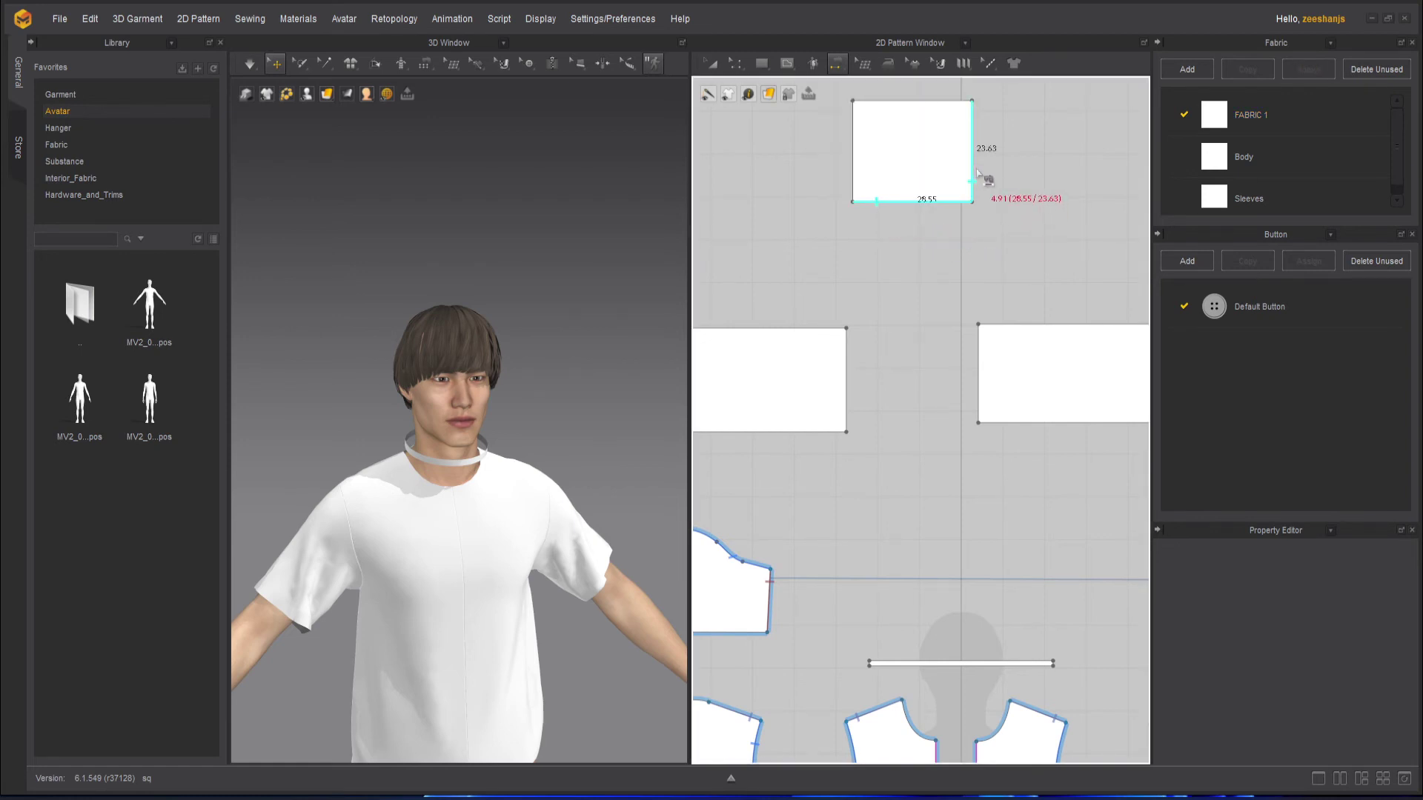
{"action": "left_click", "coordinate": [971, 180]}
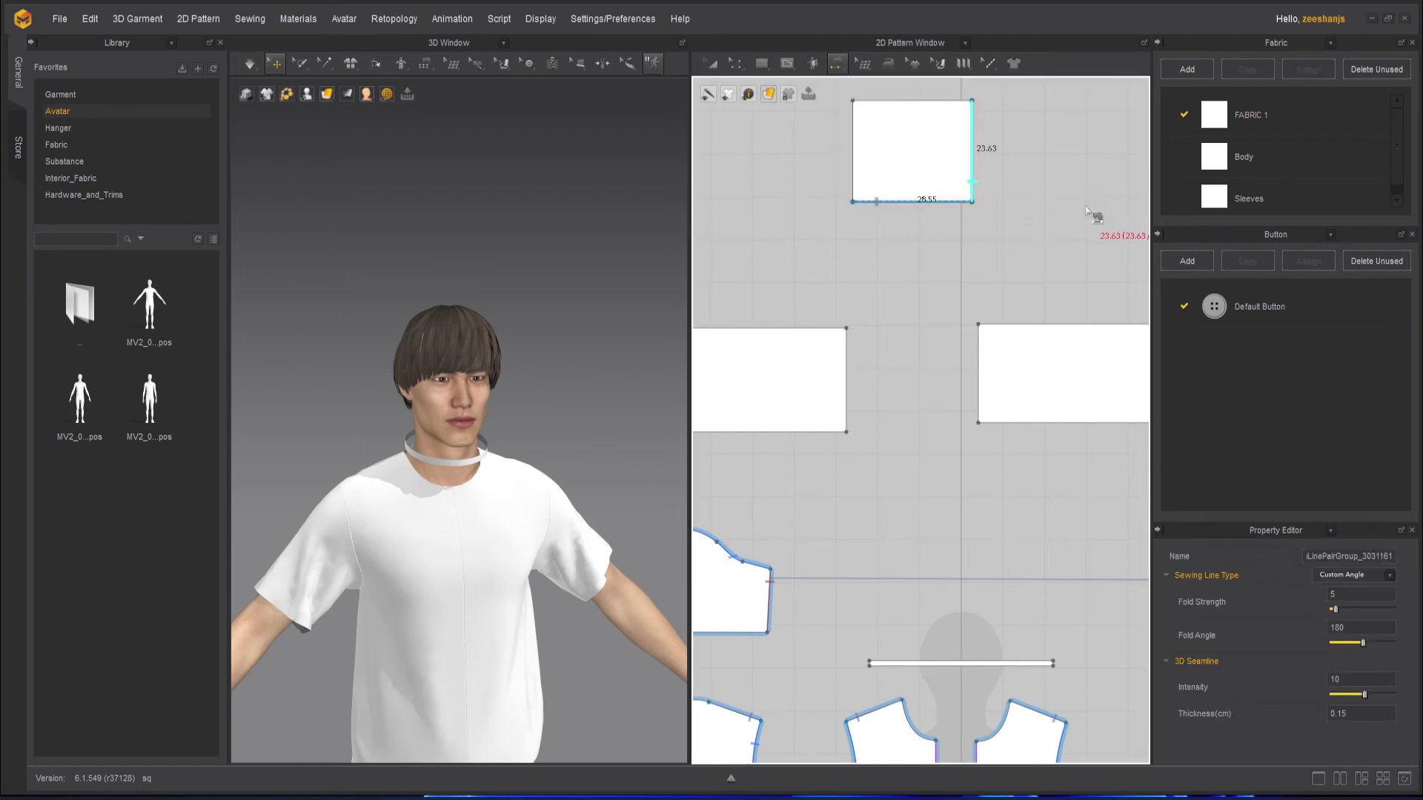
{"action": "left_click", "coordinate": [1094, 216]}
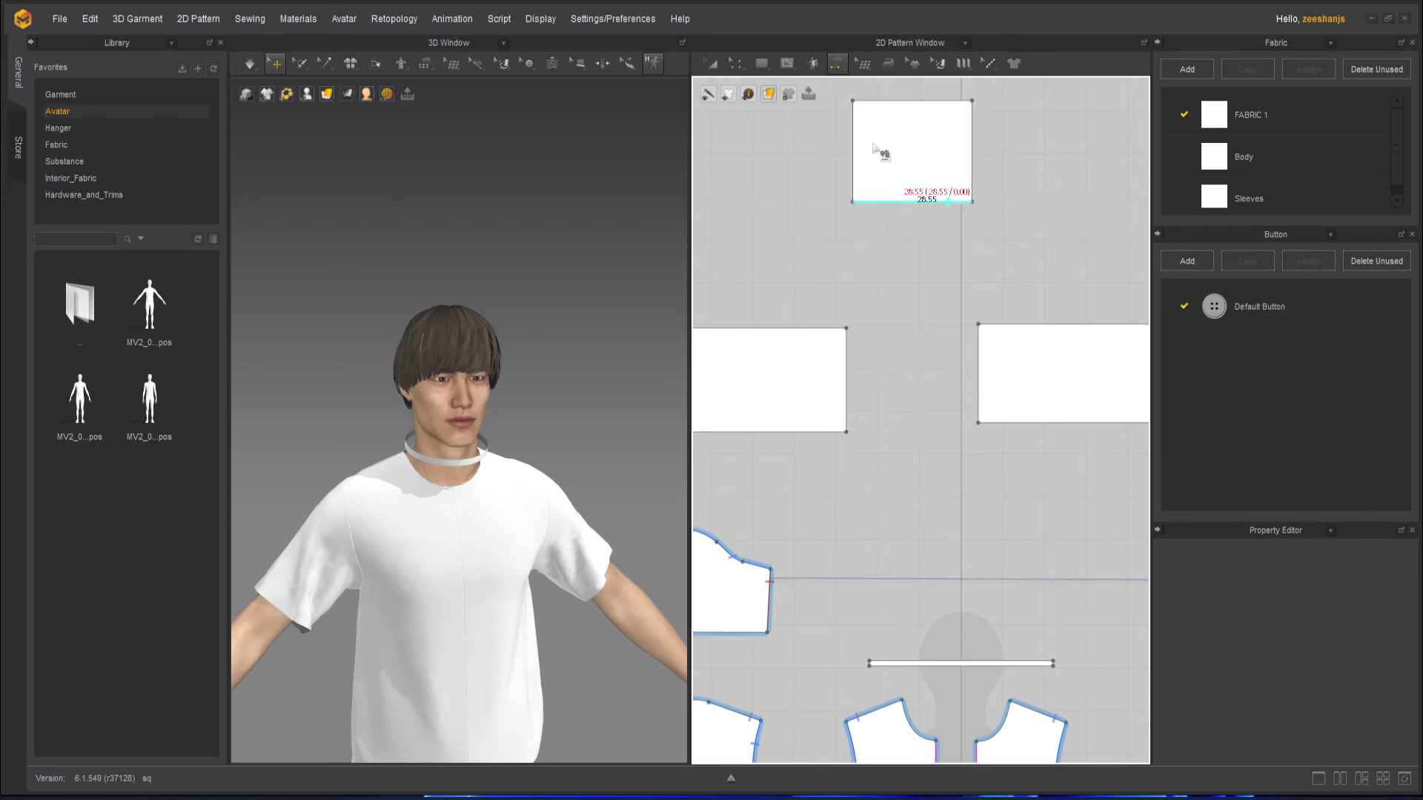
Step: Use Free Sewing to join the upper rectangle's continuous bottom and right edges to the top edge of the lower left rectangle
{"action": "left_click", "coordinate": [834, 64]}
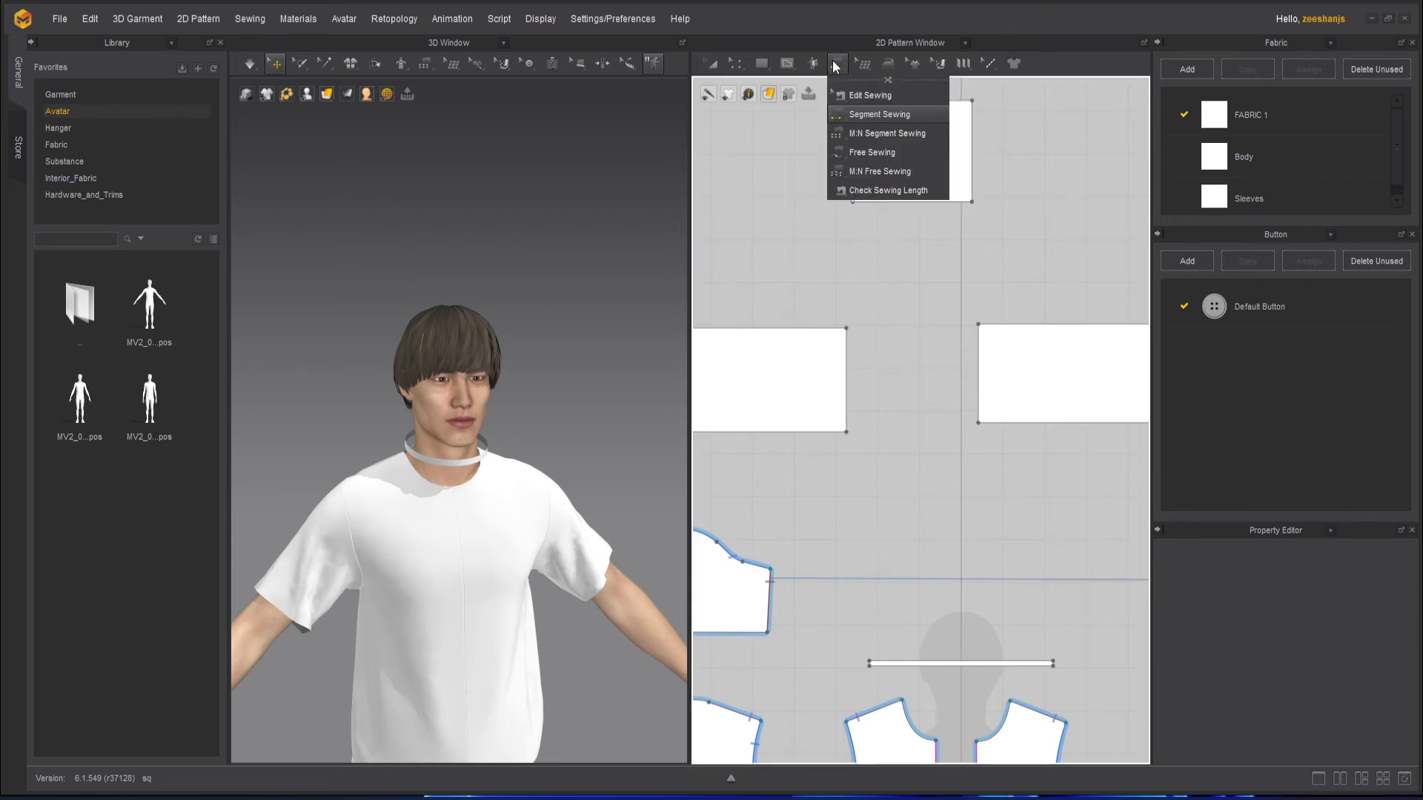
{"action": "left_click", "coordinate": [866, 151]}
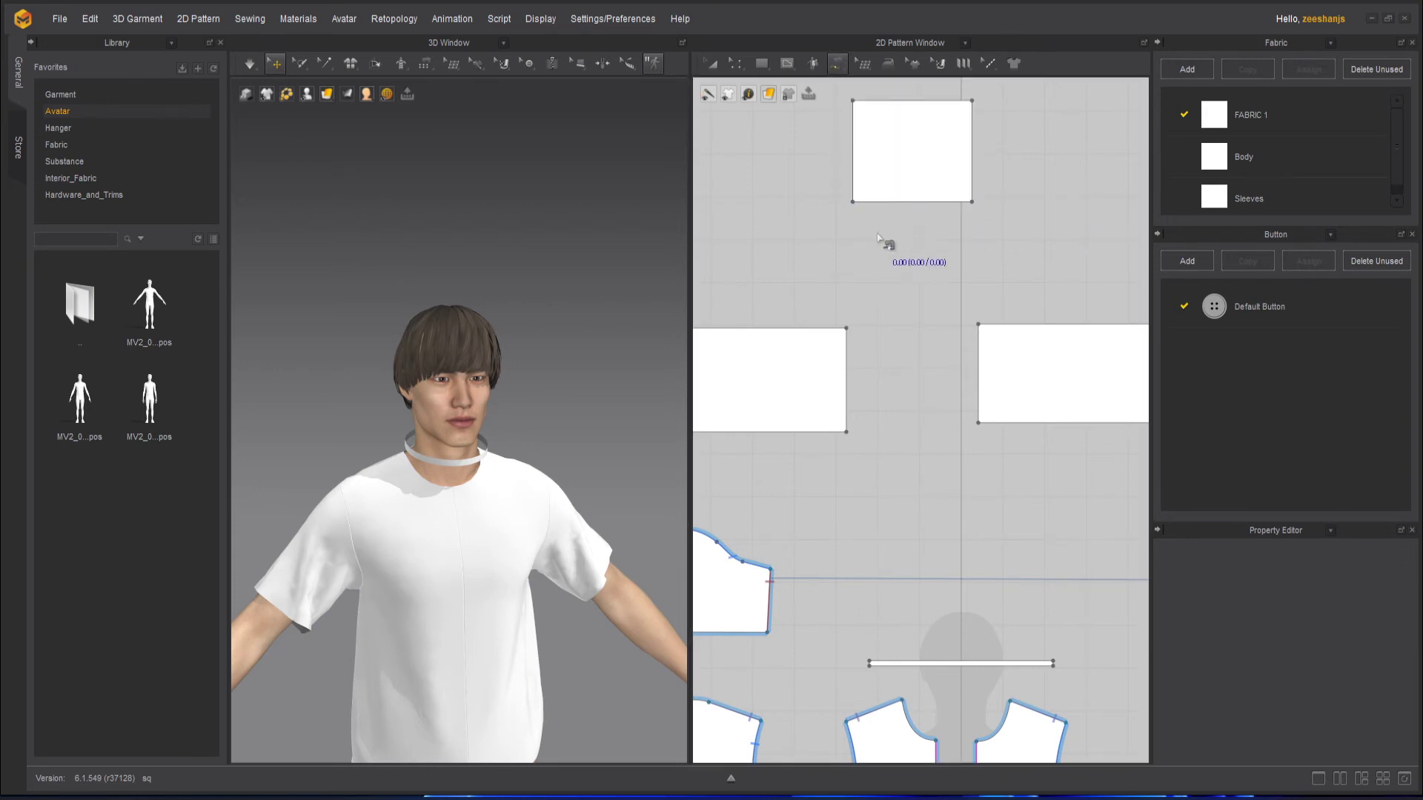
{"action": "left_click", "coordinate": [854, 201]}
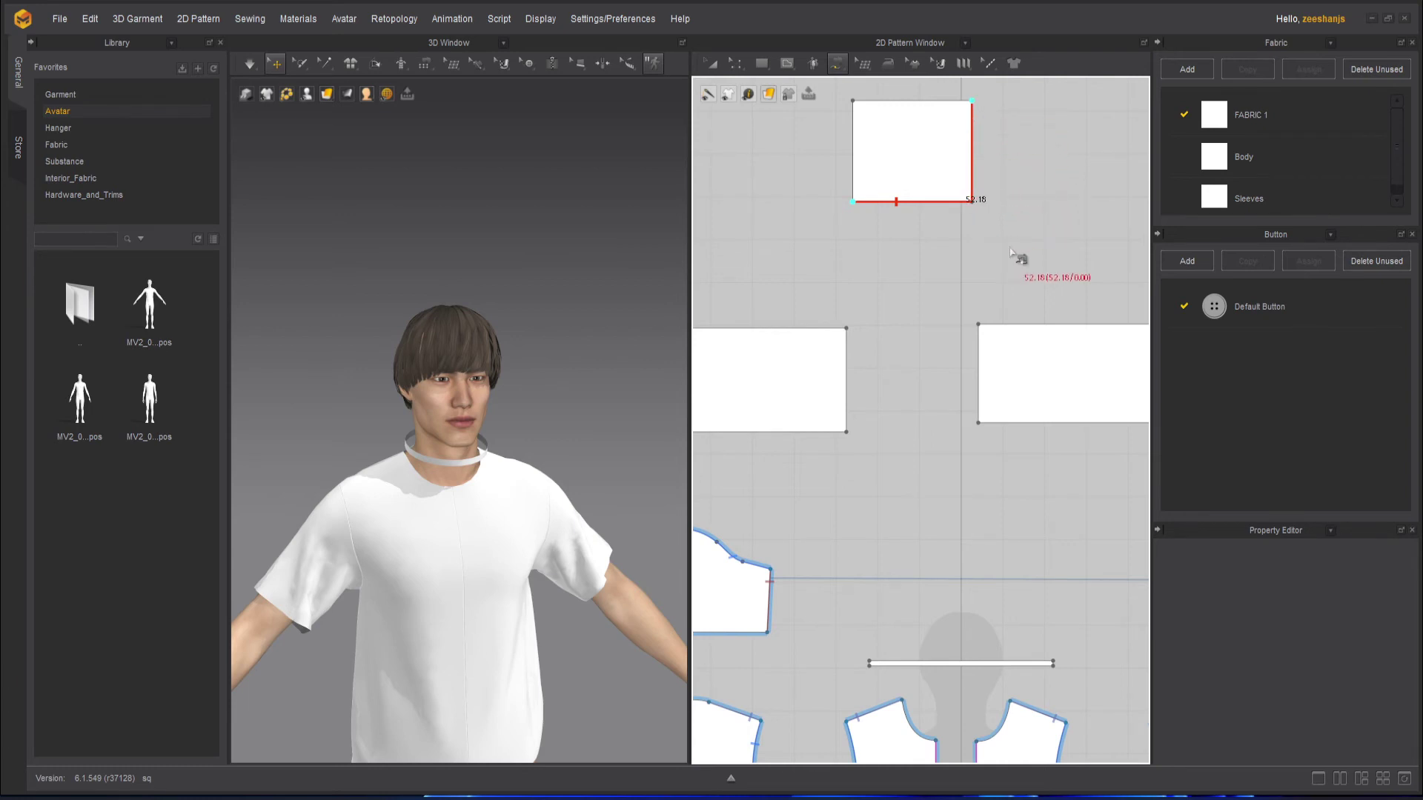
{"action": "scroll", "coordinate": [899, 281], "scroll_direction": "down", "scroll_amount": 2}
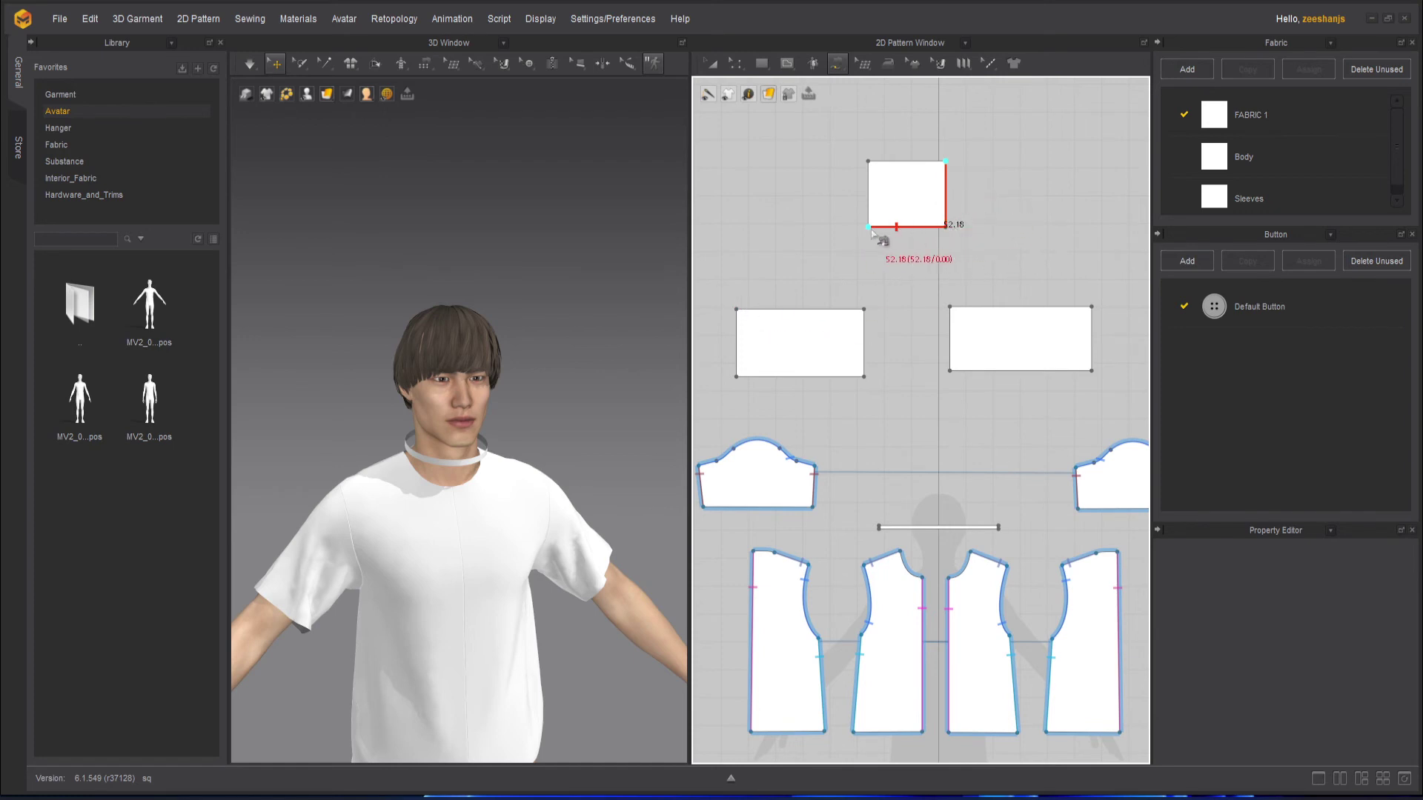
{"action": "left_click", "coordinate": [740, 311]}
{"action": "left_click", "coordinate": [864, 311]}
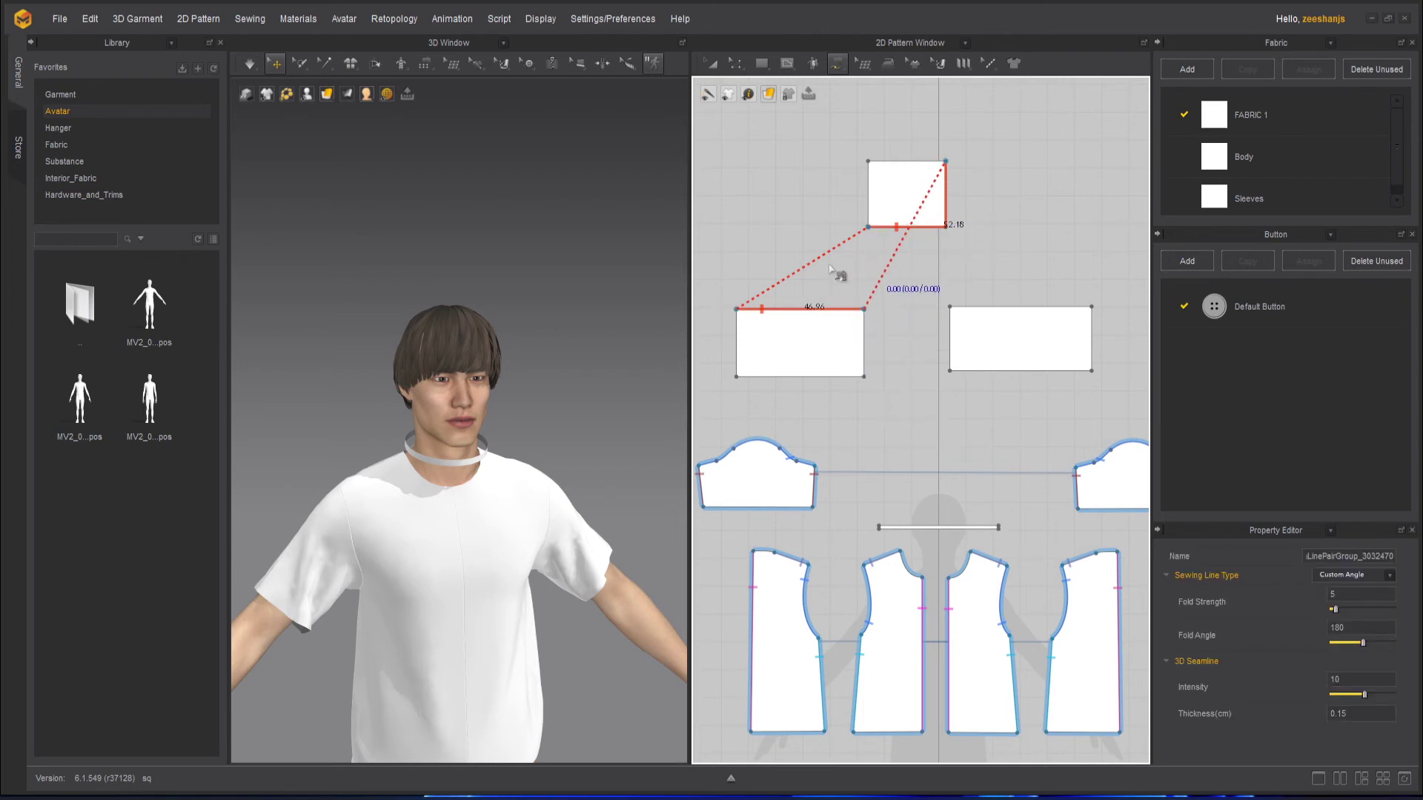
{"action": "scroll", "coordinate": [456, 359], "scroll_direction": "down", "scroll_amount": 5}
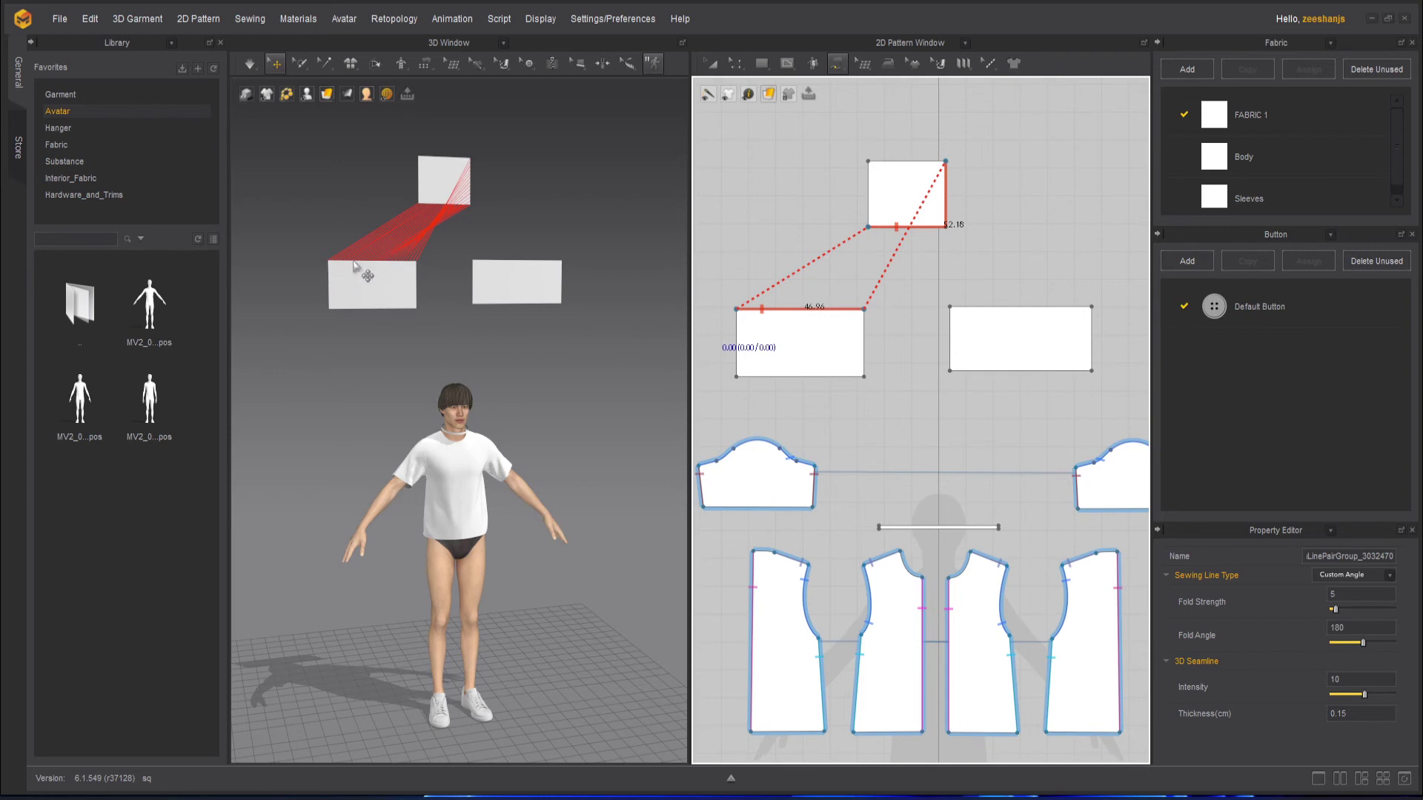
{"action": "scroll", "coordinate": [862, 191], "scroll_direction": "up", "scroll_amount": 2}
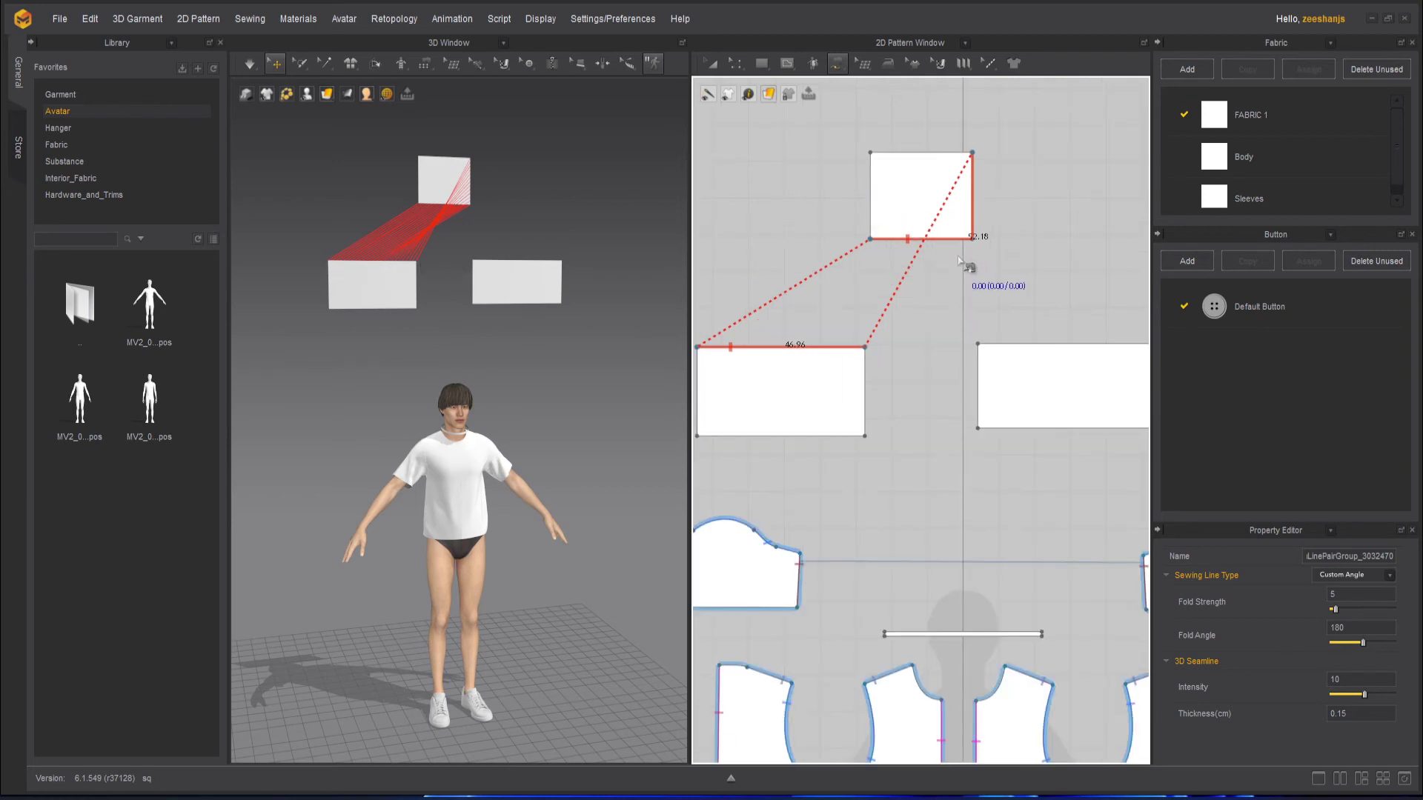
{"action": "left_click", "coordinate": [710, 73]}
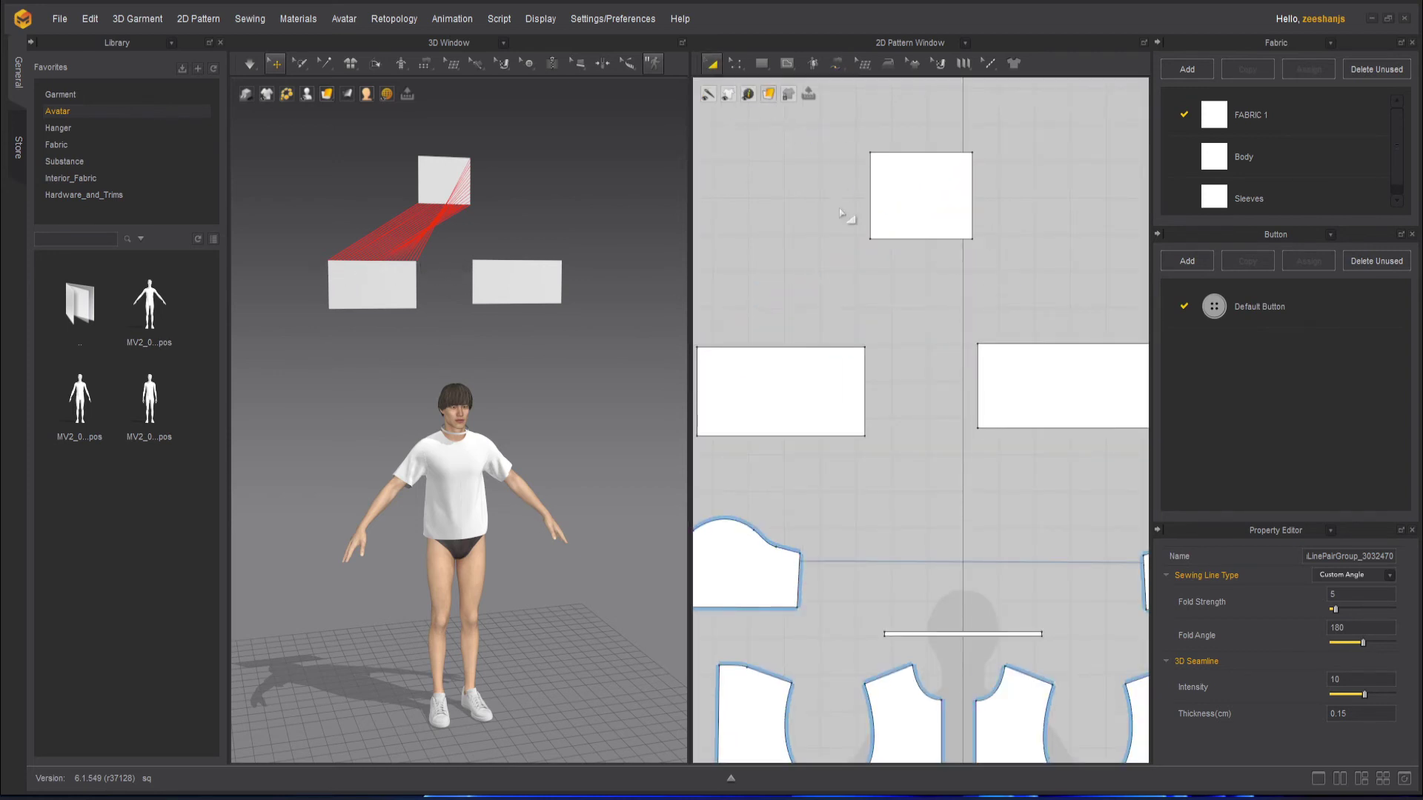
{"action": "left_click", "coordinate": [916, 239]}
{"action": "left_click", "coordinate": [940, 279]}
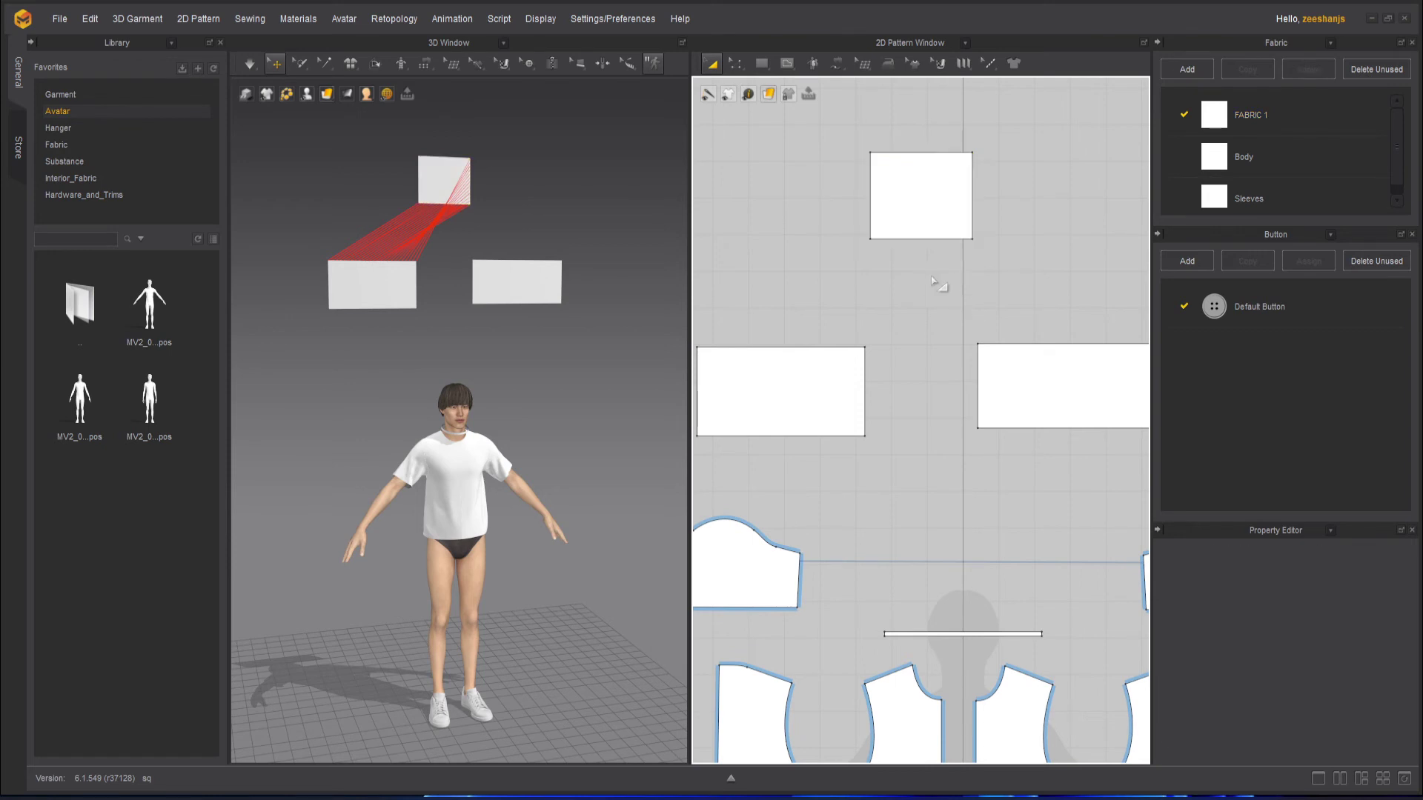
{"action": "left_click", "coordinate": [833, 63]}
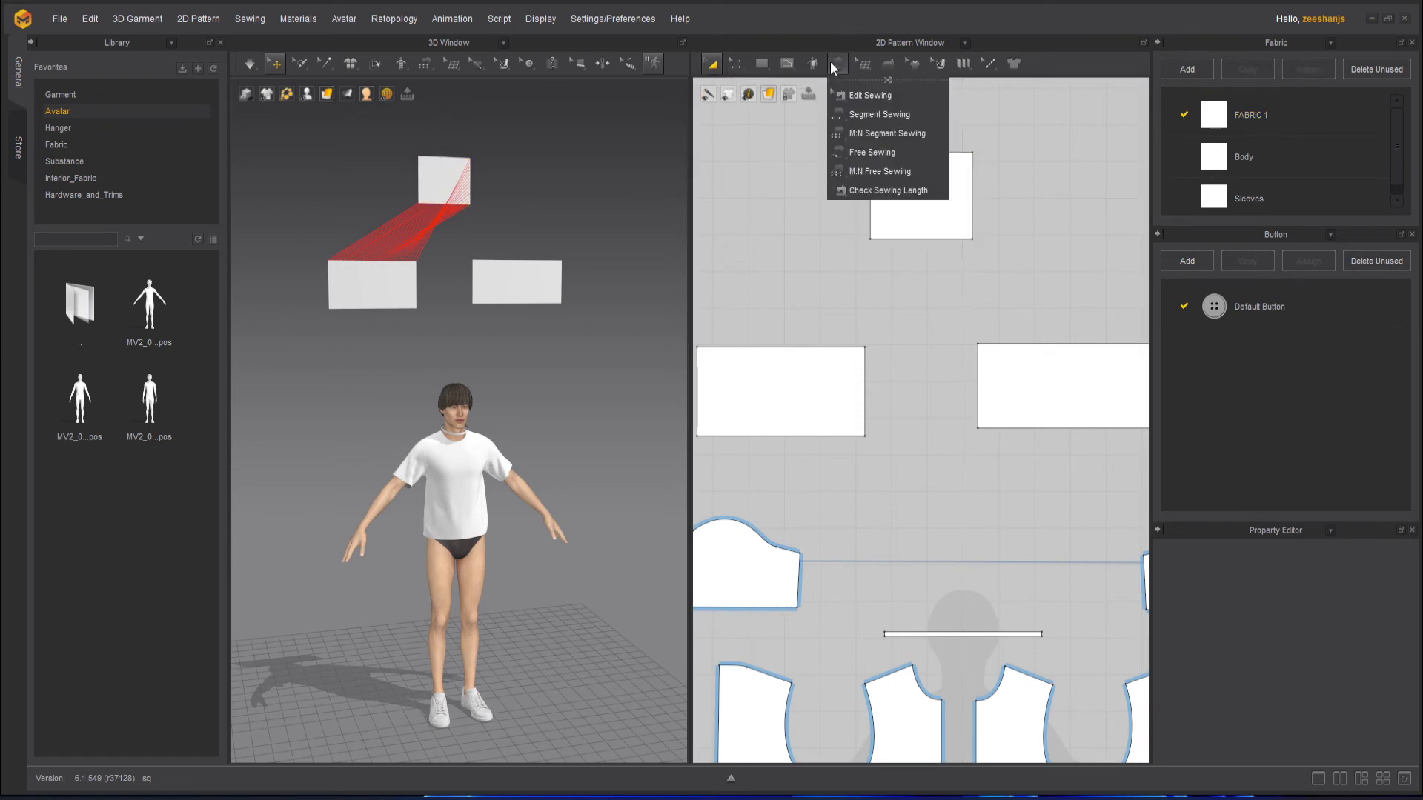
{"action": "left_click", "coordinate": [884, 99]}
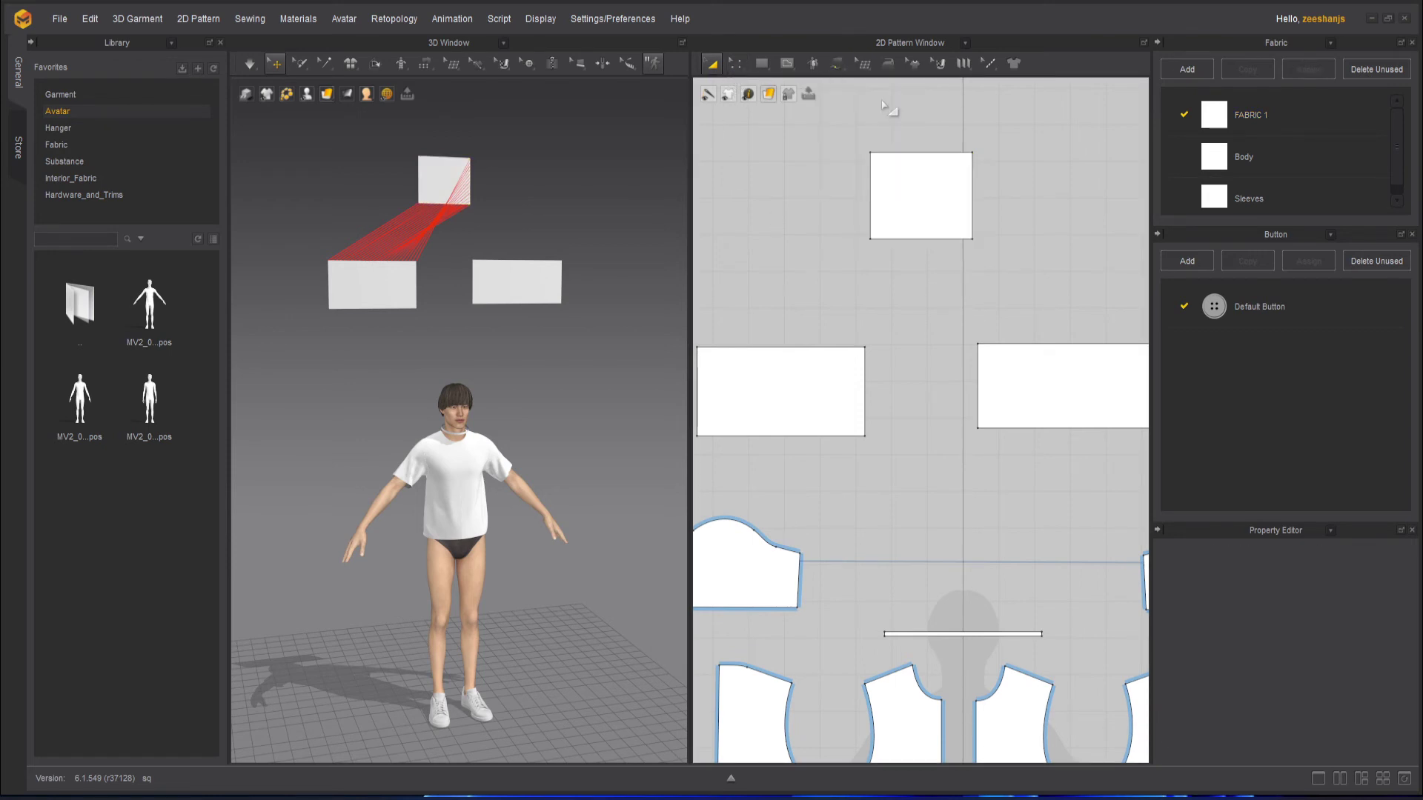
{"action": "left_click", "coordinate": [918, 240]}
{"action": "left_click", "coordinate": [914, 269]}
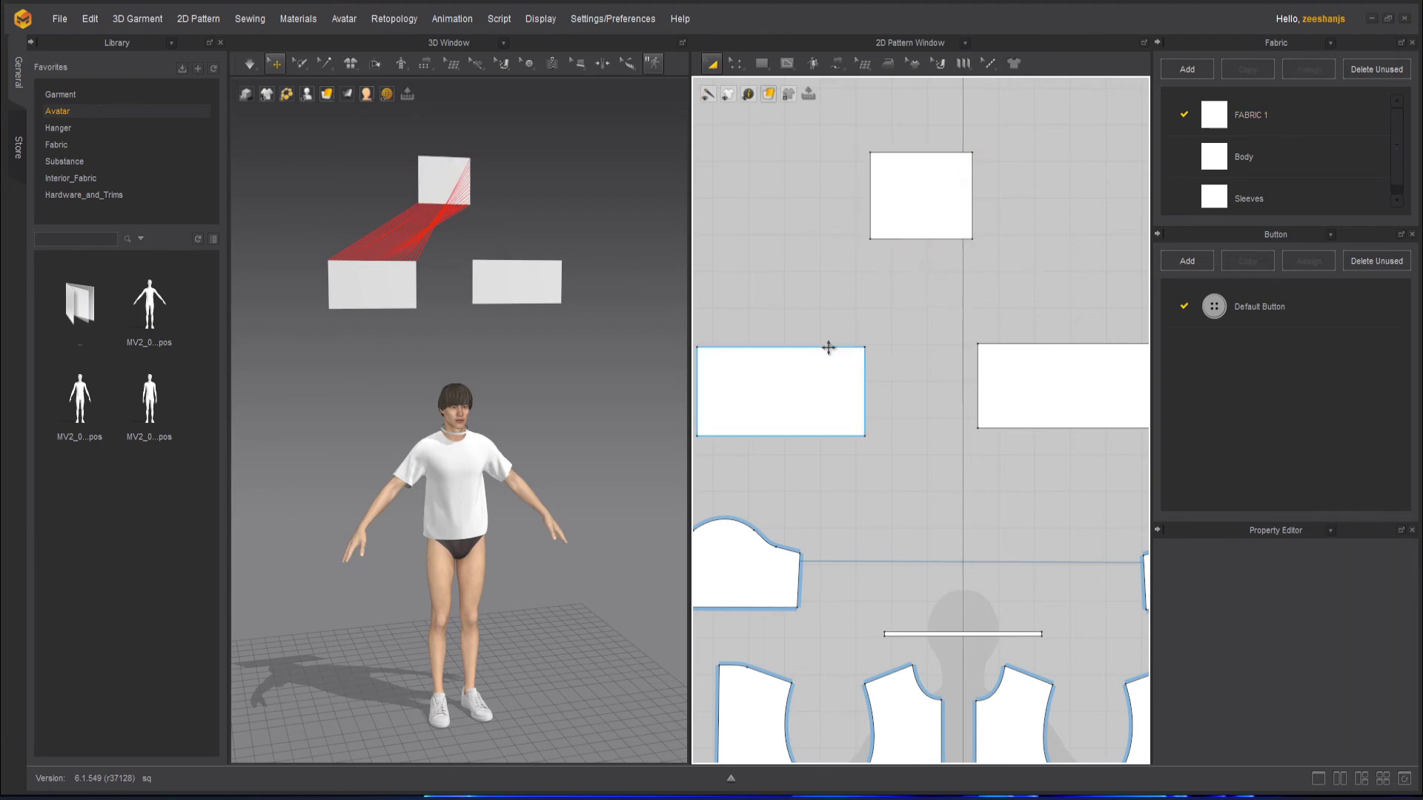
{"action": "left_click", "coordinate": [834, 343]}
{"action": "left_click", "coordinate": [789, 194]}
{"action": "middle_click_drag", "start_coordinate": [788, 158], "coordinate": [835, 185]}
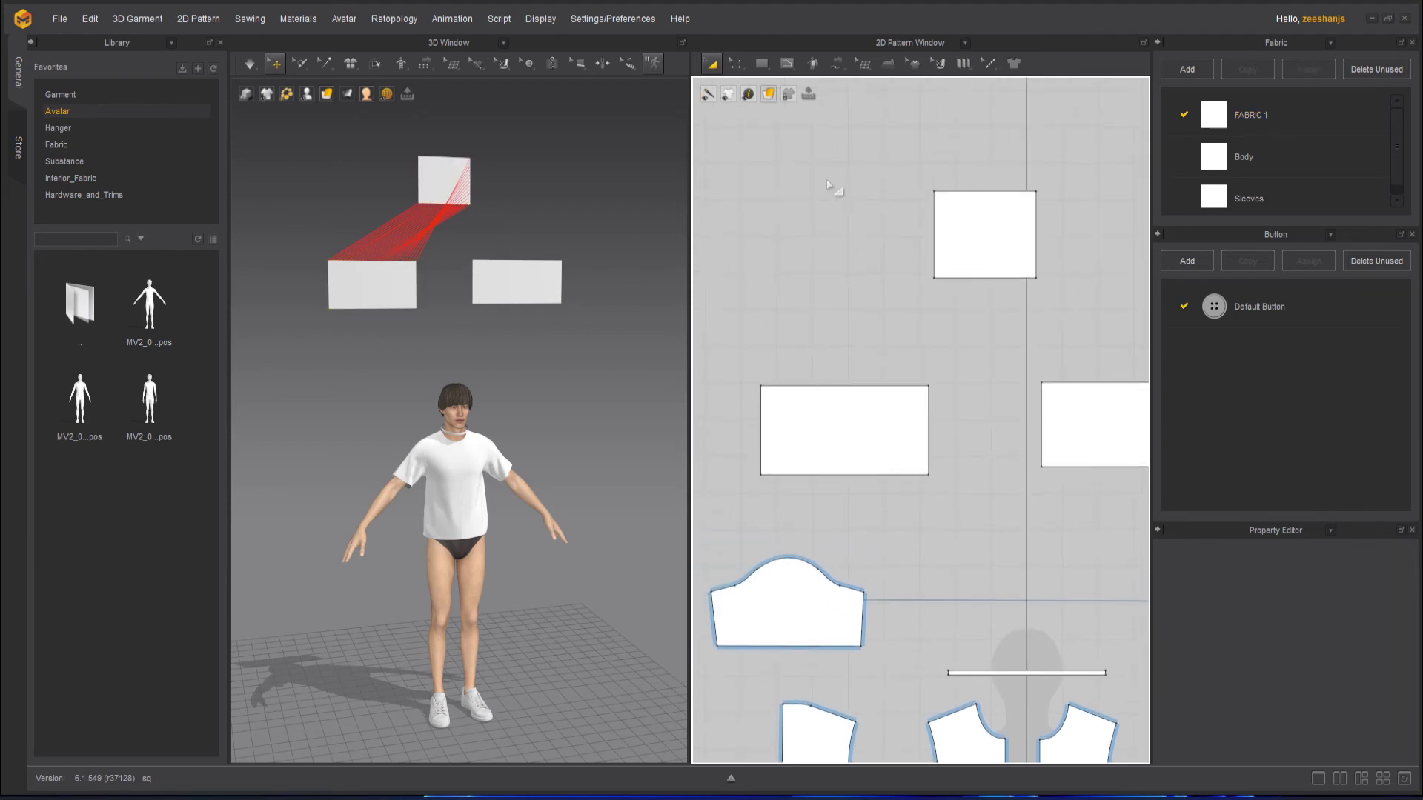
Step: Turn on the display of 2D sewing lines on the patterns
{"action": "scroll", "coordinate": [804, 160], "scroll_direction": "up", "scroll_amount": 2}
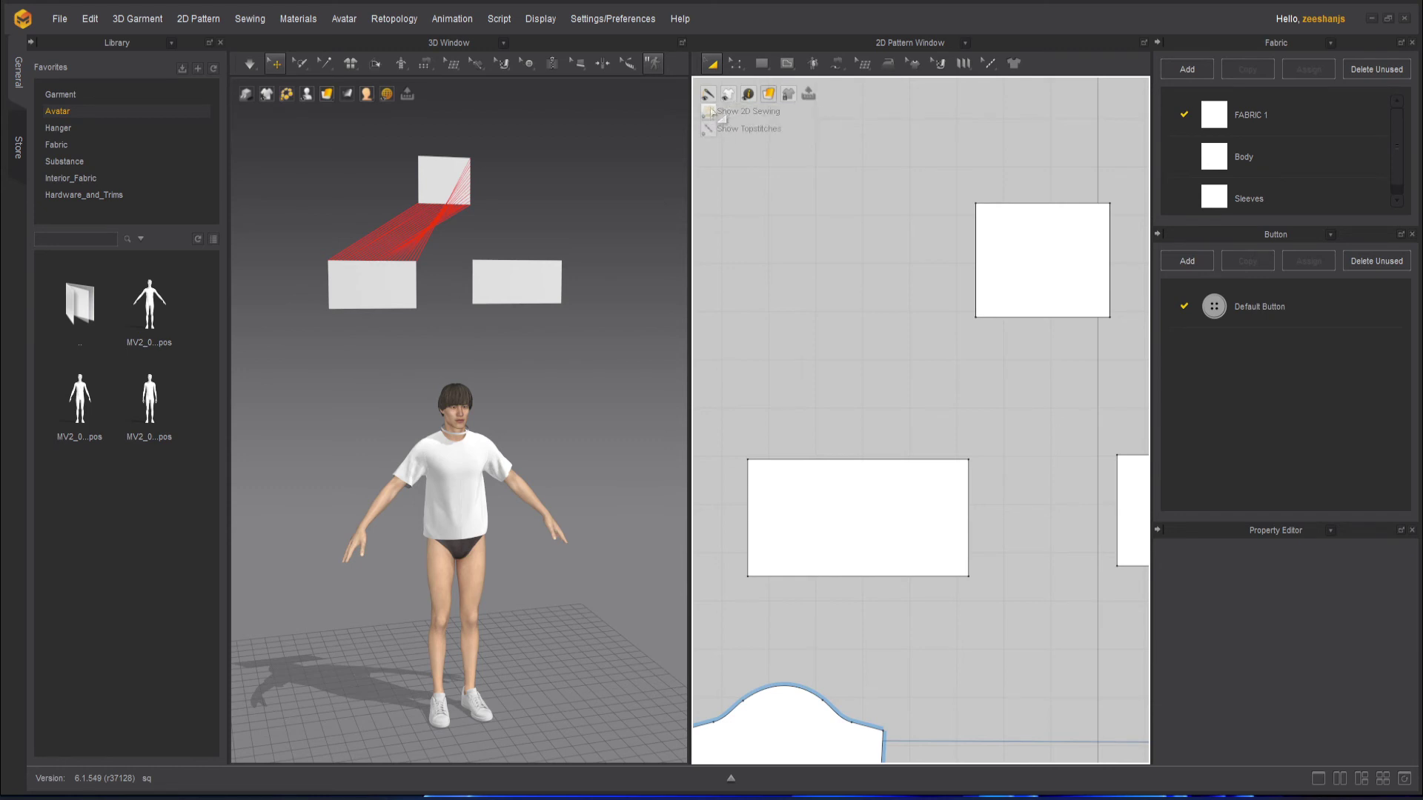
{"action": "left_click", "coordinate": [712, 111]}
{"action": "left_click", "coordinate": [944, 461]}
{"action": "left_click", "coordinate": [1021, 406]}
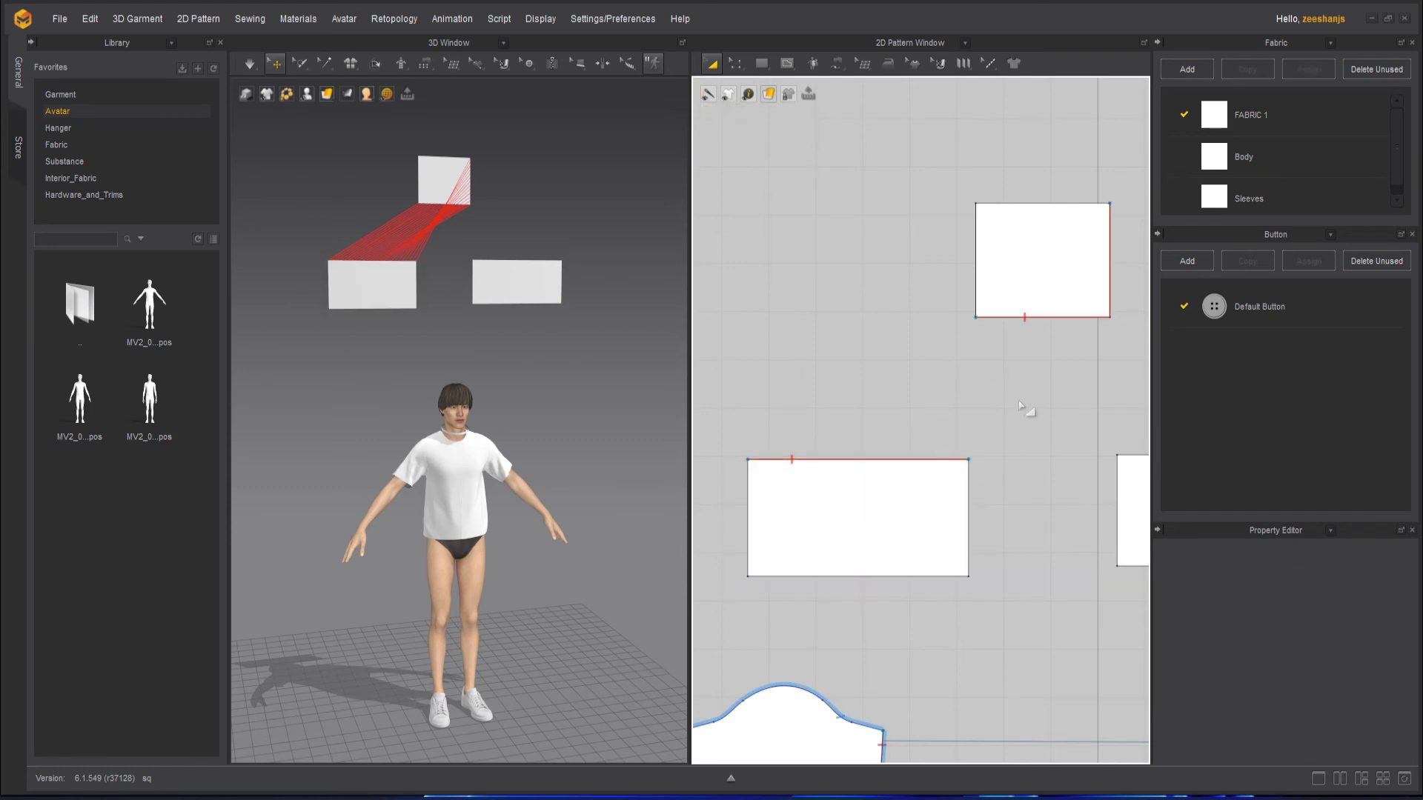
Step: Use Edit Sewing to delete the seam joining the upper rectangle to the lower left rectangle
{"action": "left_click", "coordinate": [835, 62]}
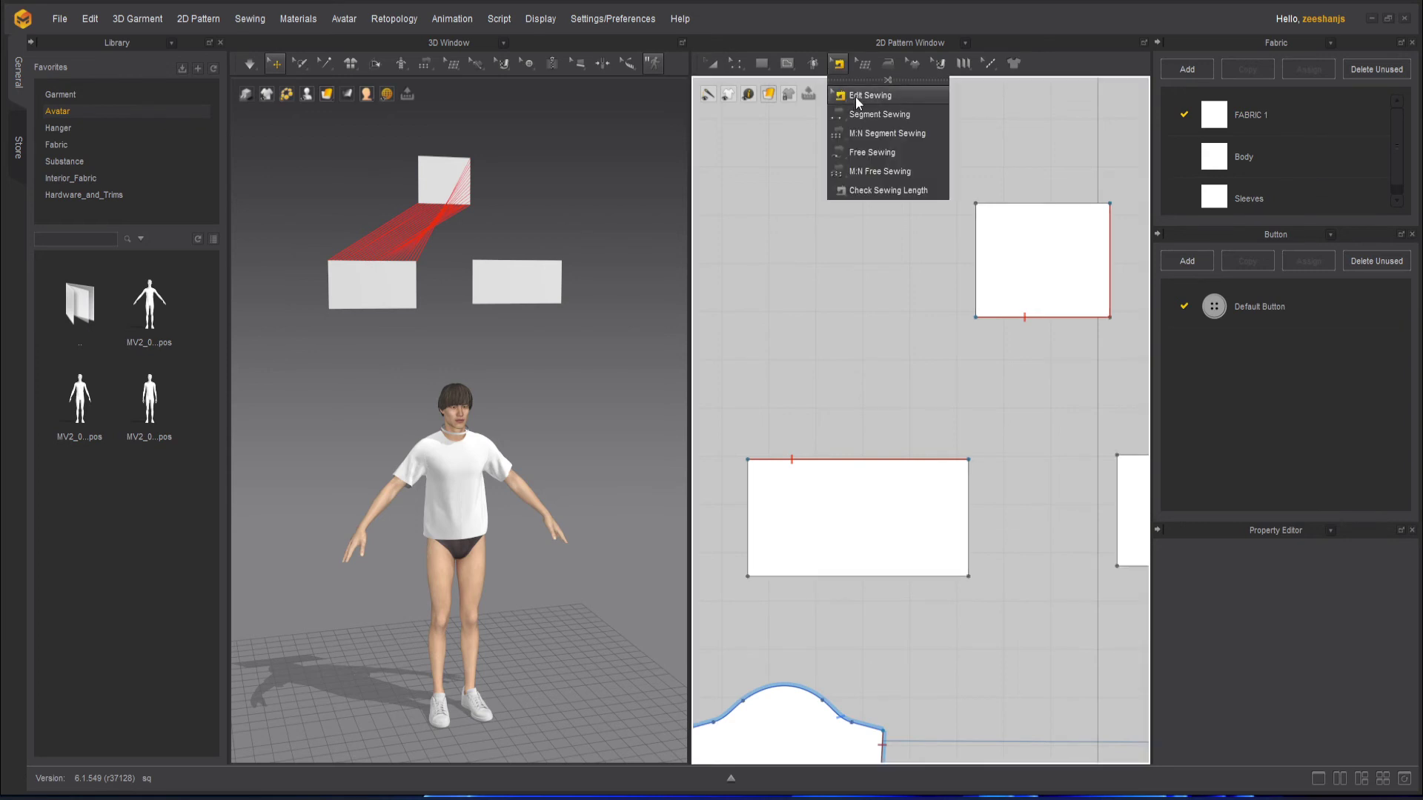
{"action": "left_click", "coordinate": [1046, 319]}
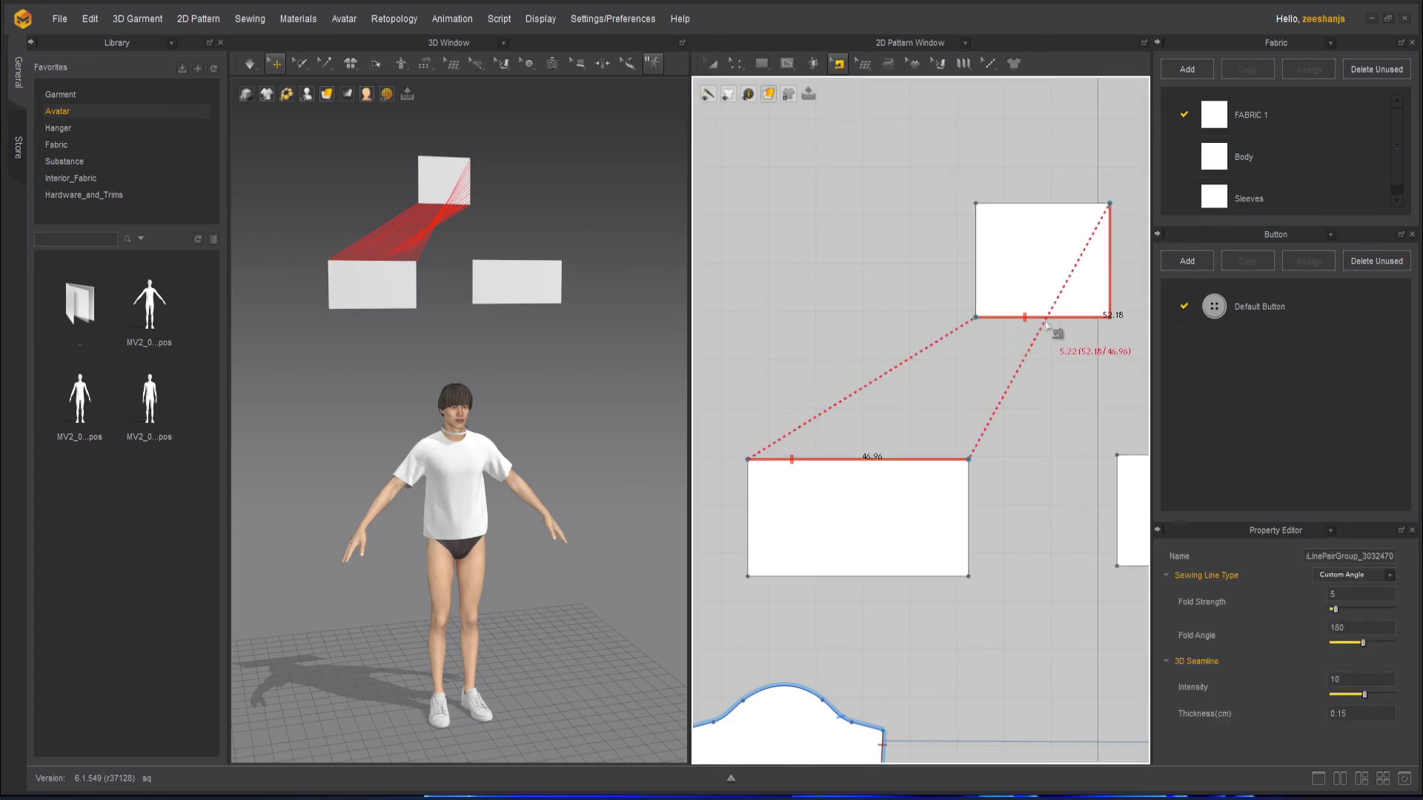
{"action": "key", "text": "Delete"}
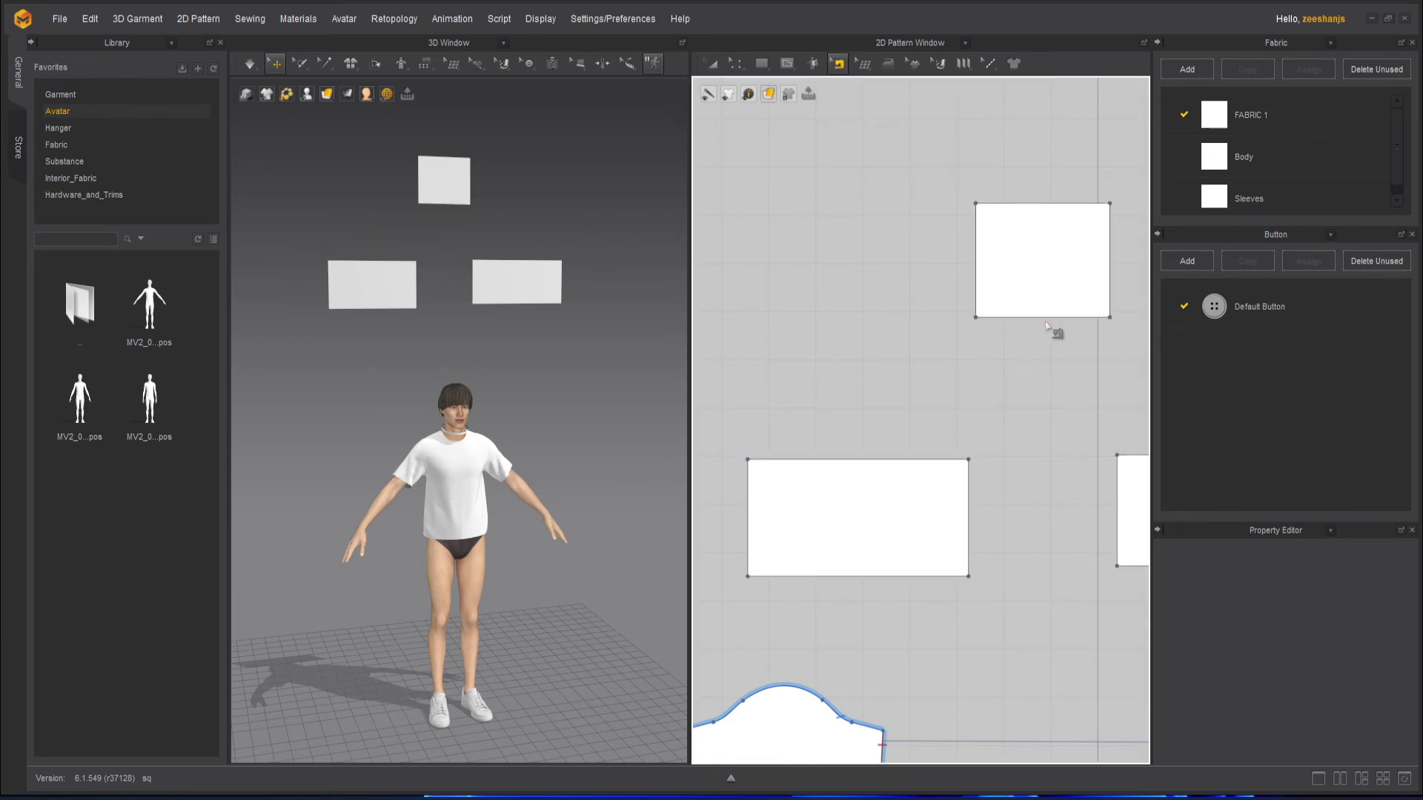
Step: Use Free Sewing to define the first sewing line along the upper rectangle's bottom and right edges, from bottom-left to top-right corner
{"action": "left_click", "coordinate": [839, 64]}
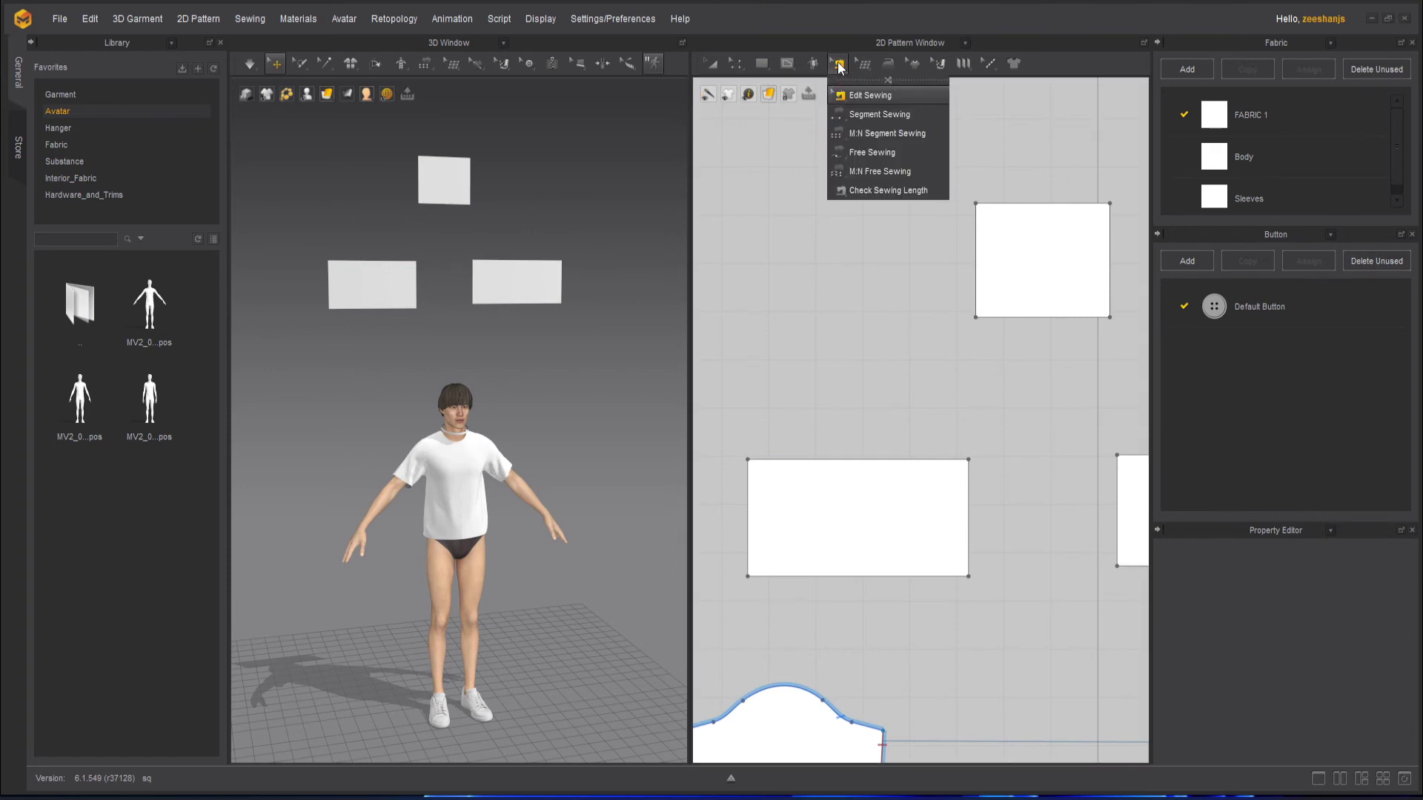
{"action": "left_click", "coordinate": [877, 115]}
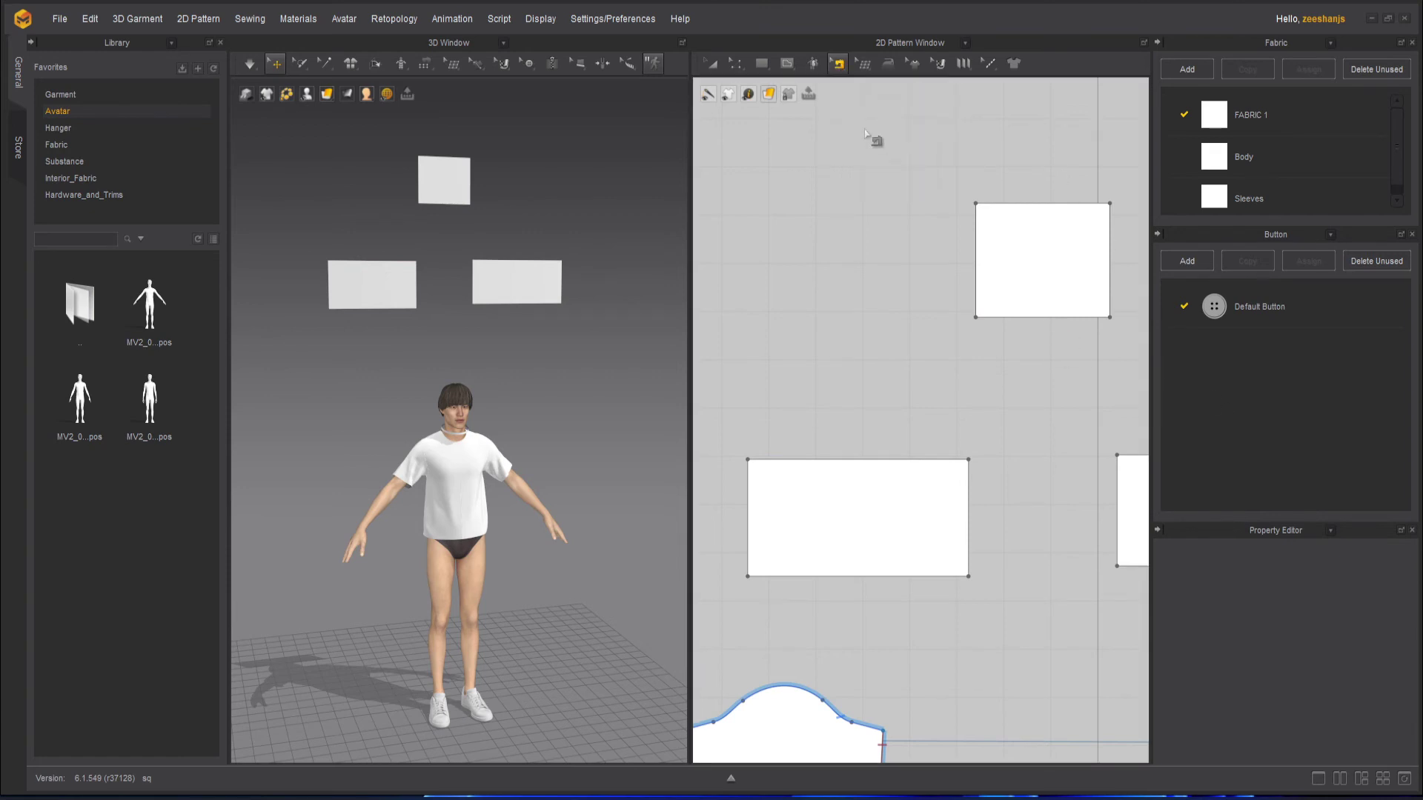
{"action": "left_click", "coordinate": [831, 64]}
{"action": "left_click", "coordinate": [865, 153]}
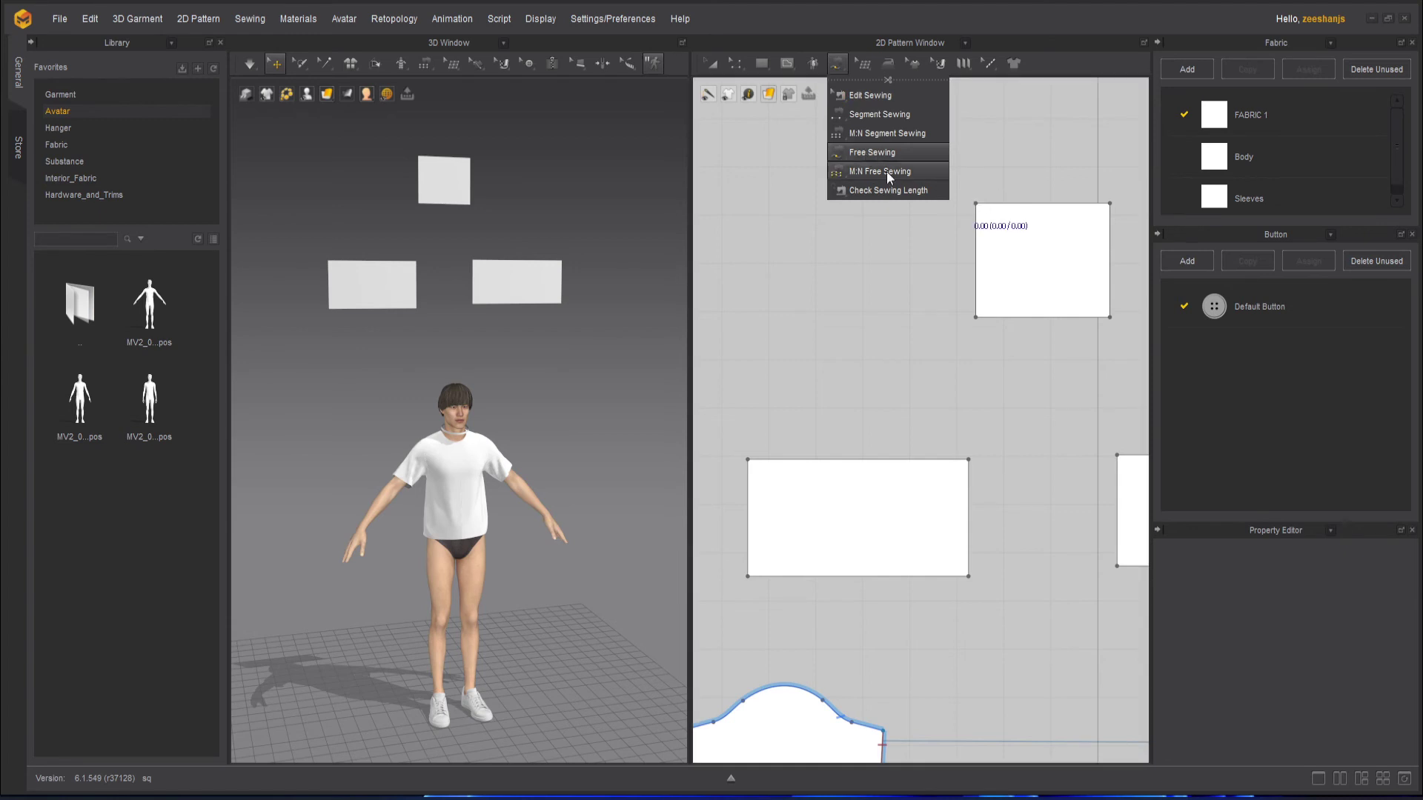
{"action": "left_click", "coordinate": [977, 318]}
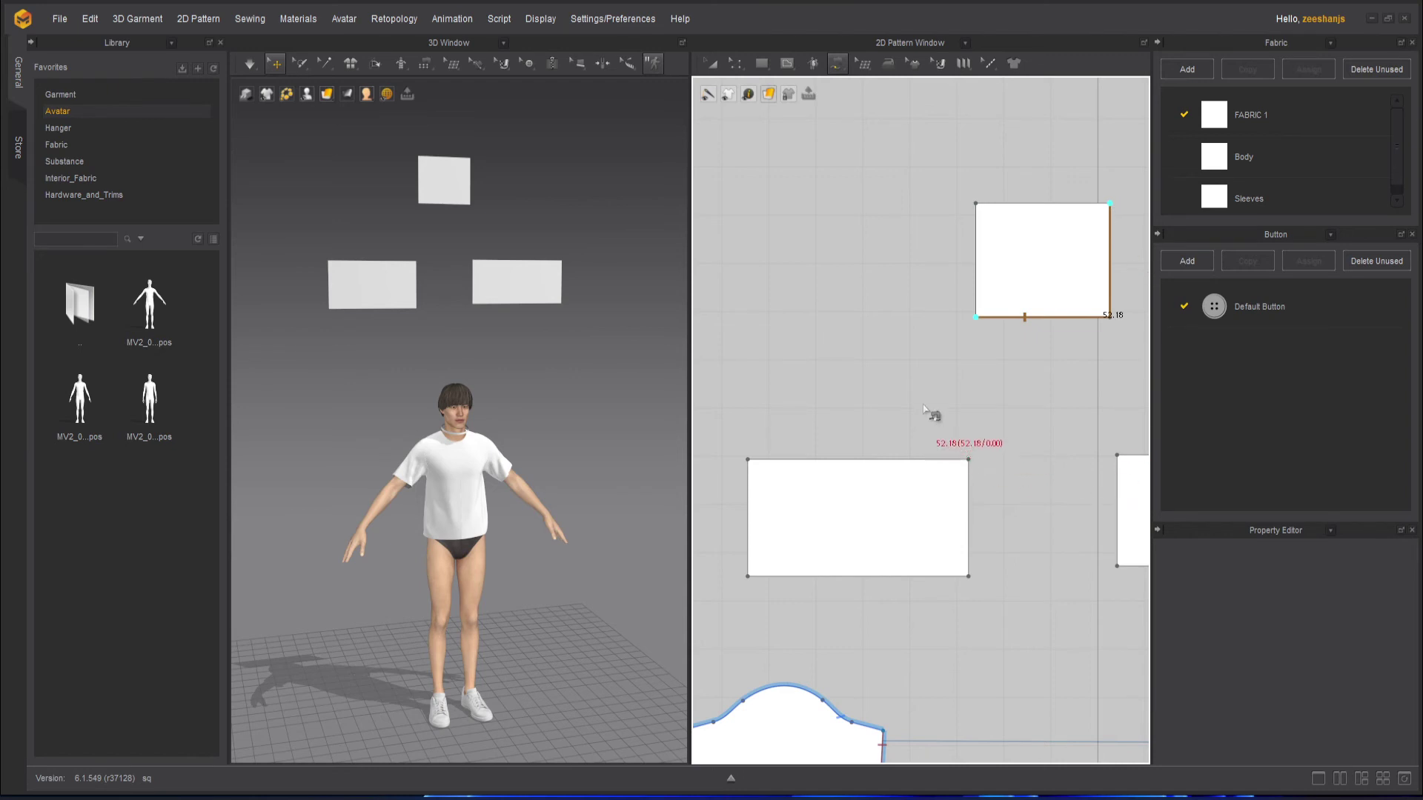
{"action": "left_click", "coordinate": [1110, 204]}
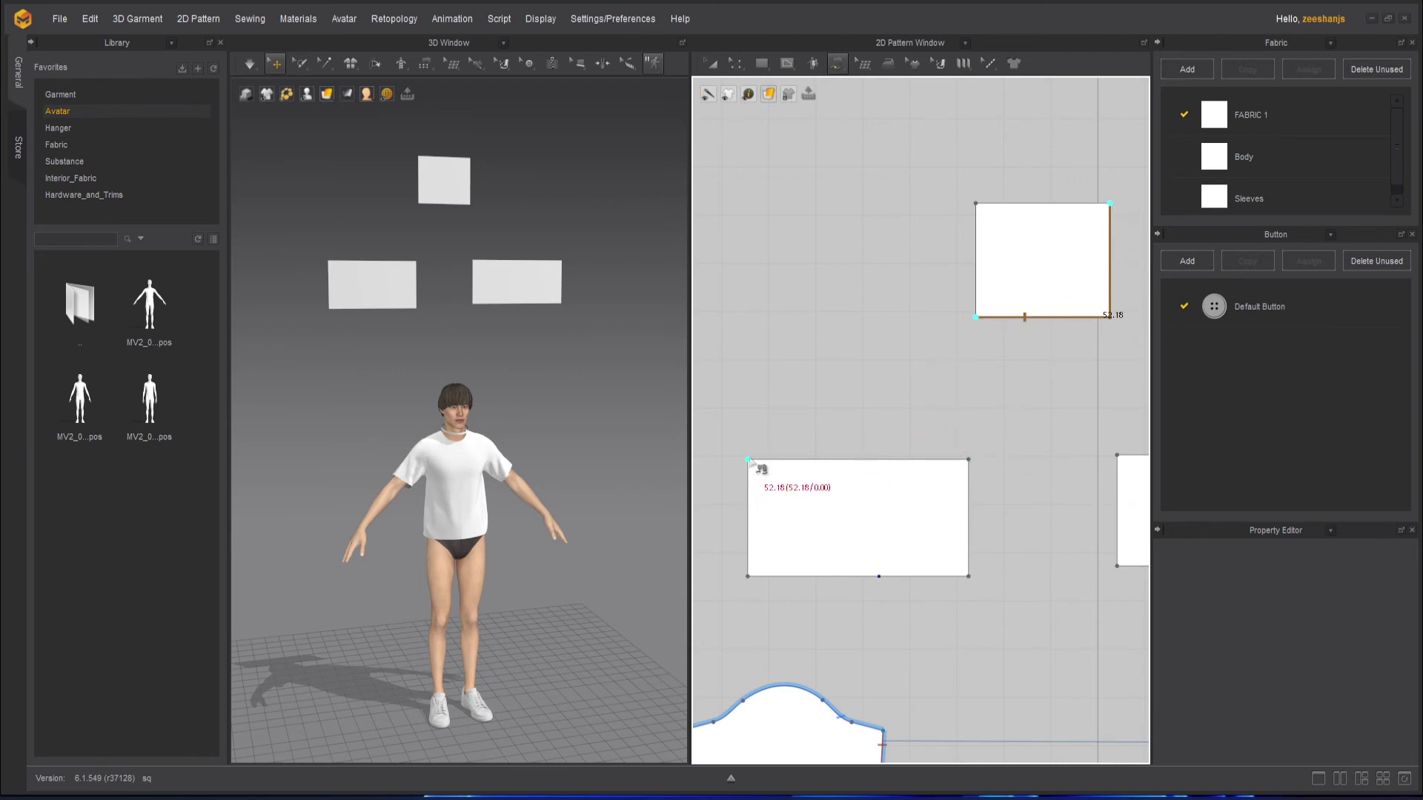
Step: Sew that line to the lower left rectangle from its top-left corner around onto its right edge, ending at the matching 52.18 length
{"action": "left_click", "coordinate": [748, 460]}
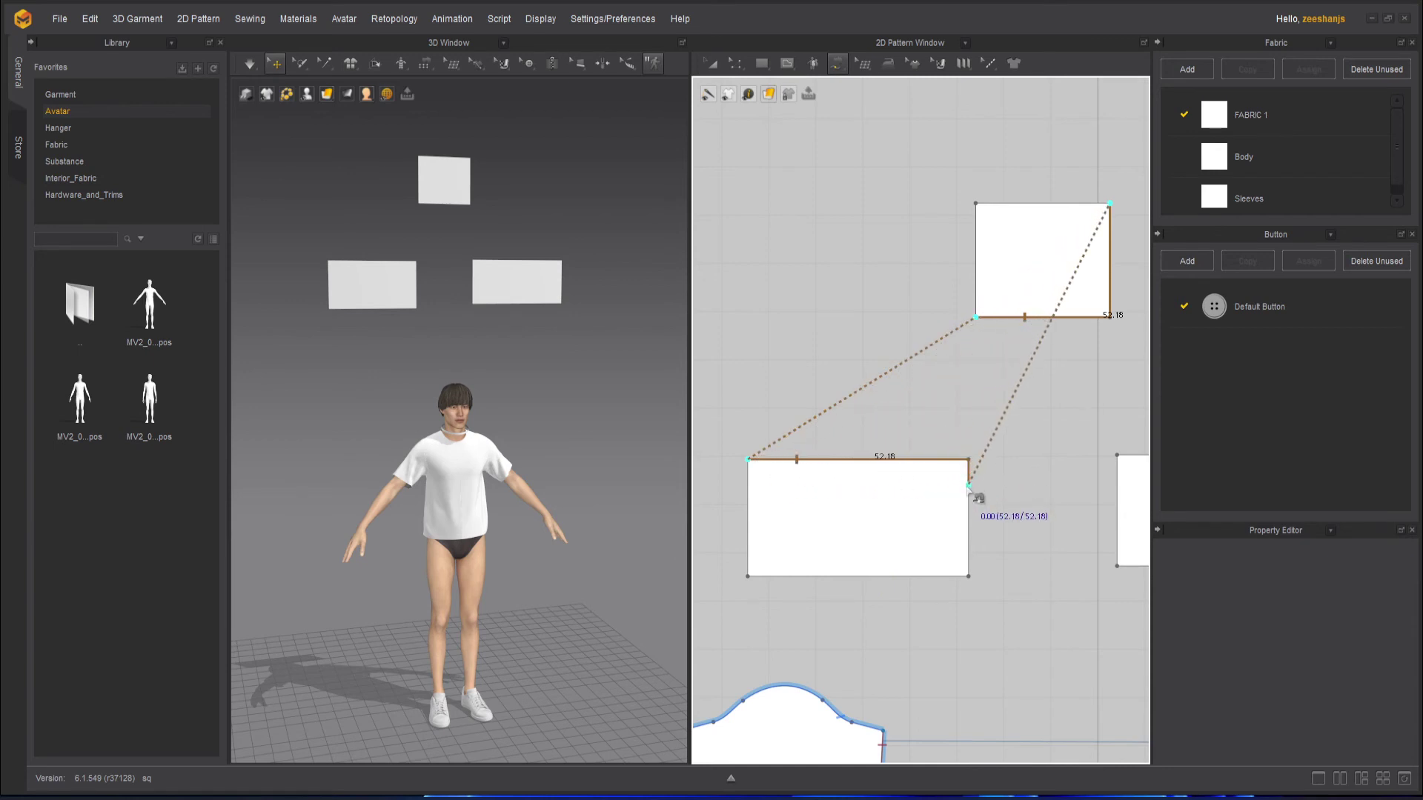
{"action": "left_click", "coordinate": [966, 453]}
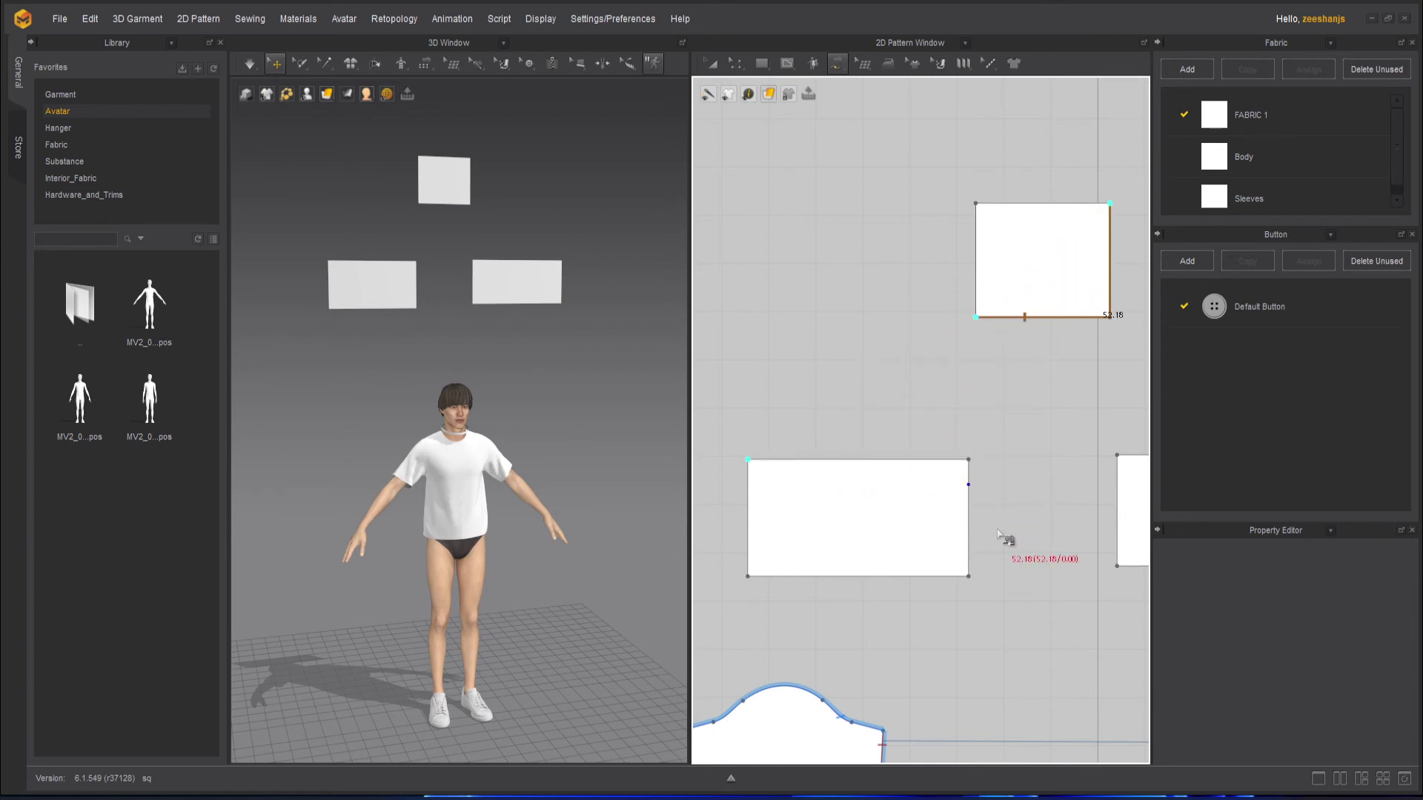
{"action": "scroll", "coordinate": [988, 492], "scroll_direction": "up", "scroll_amount": 5}
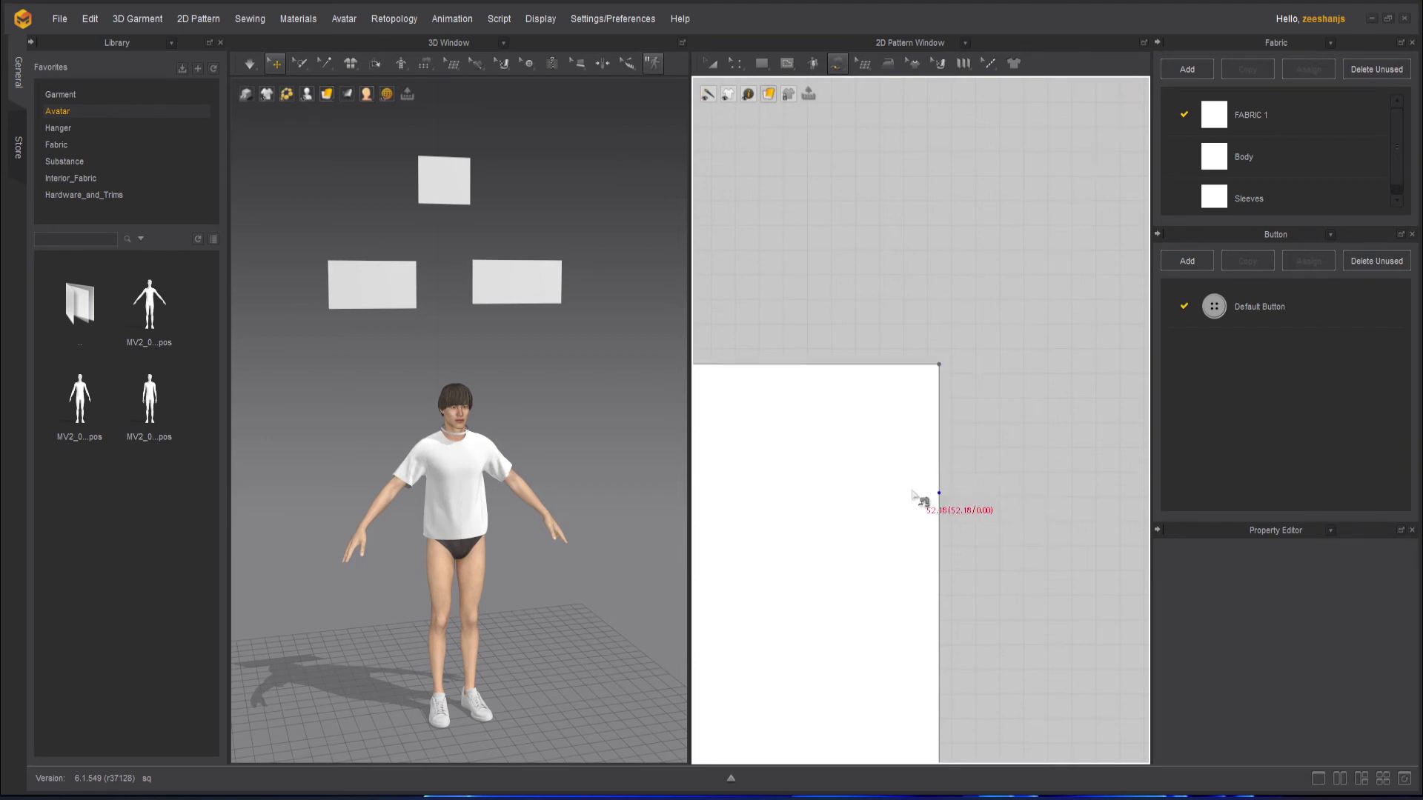
{"action": "scroll", "coordinate": [960, 501], "scroll_direction": "down", "scroll_amount": 5}
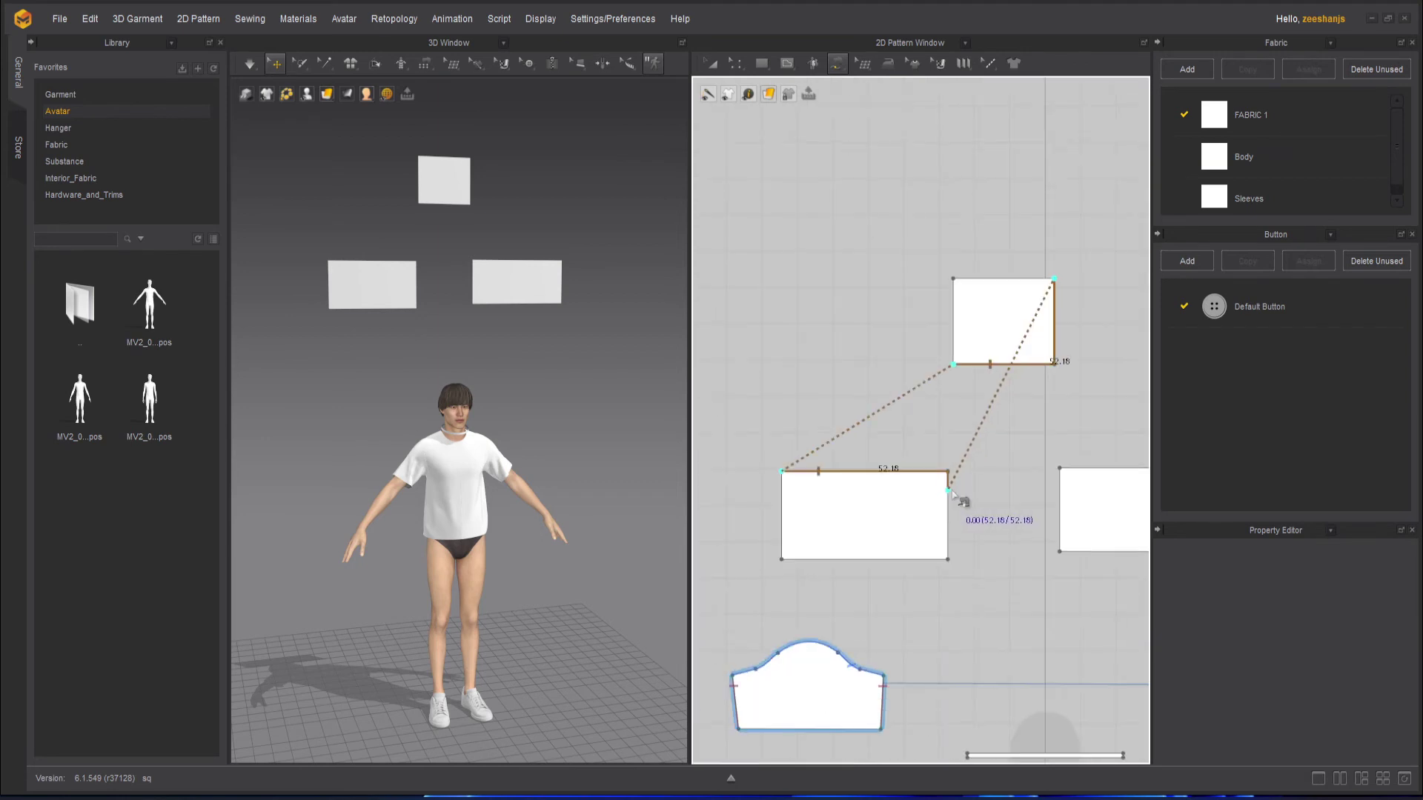
{"action": "left_click", "coordinate": [1057, 353]}
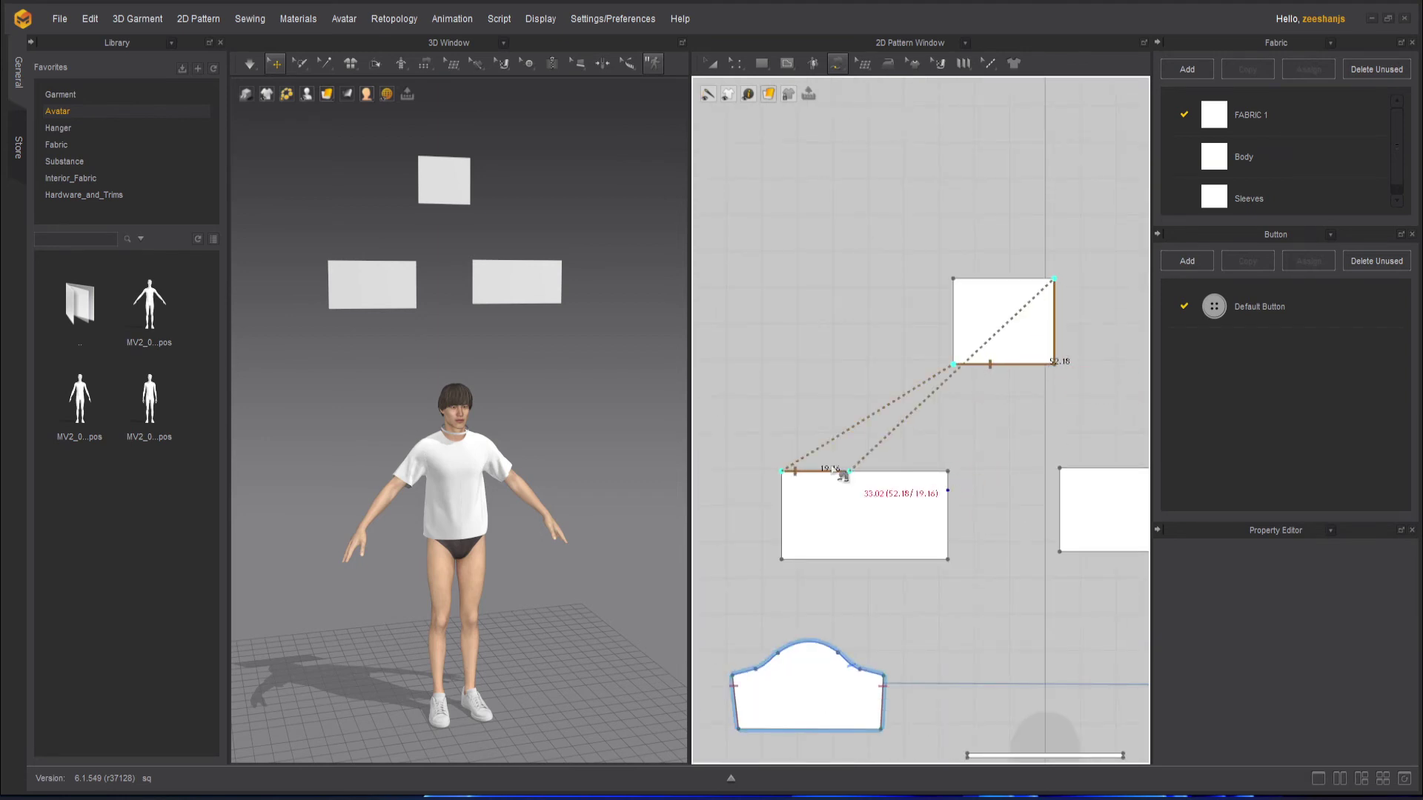
{"action": "left_click", "coordinate": [783, 472]}
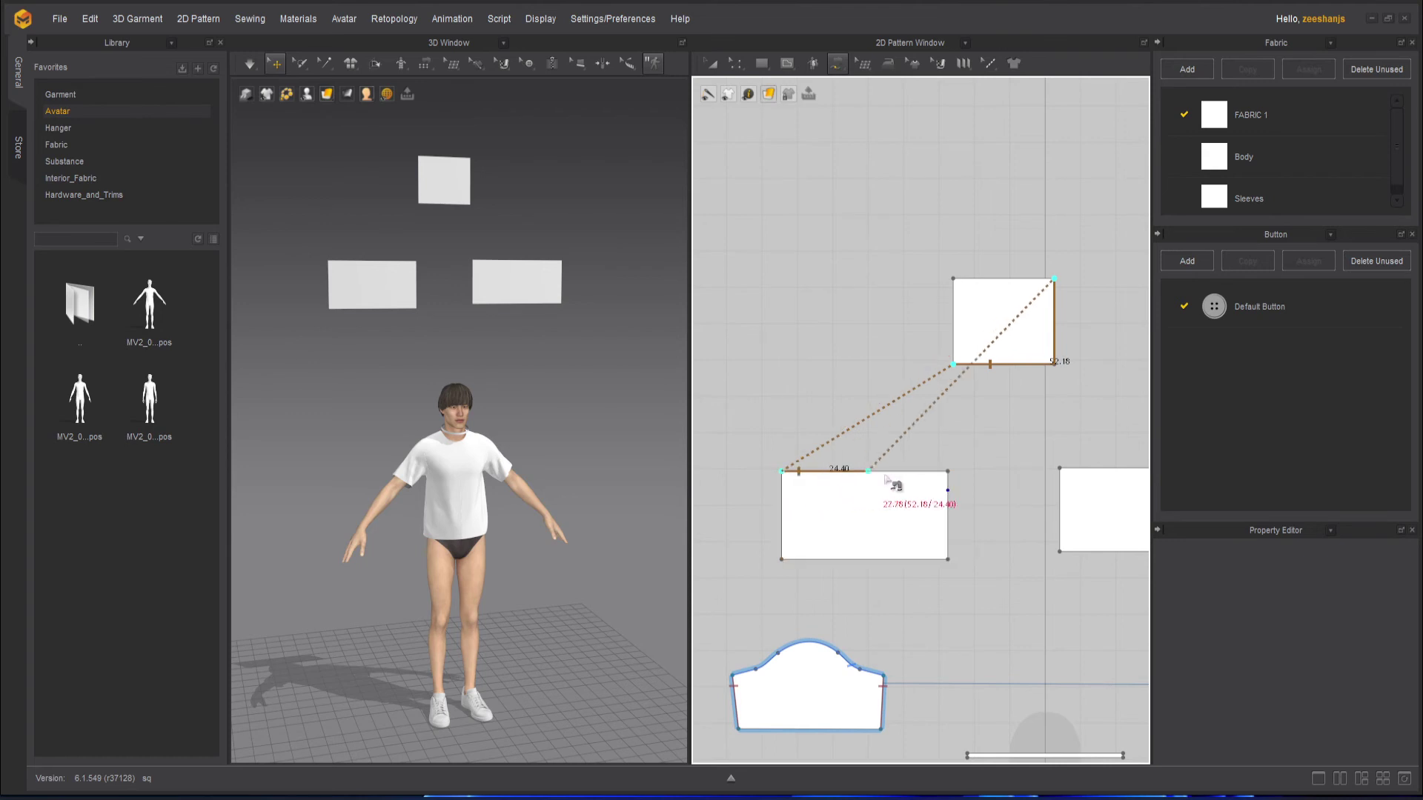
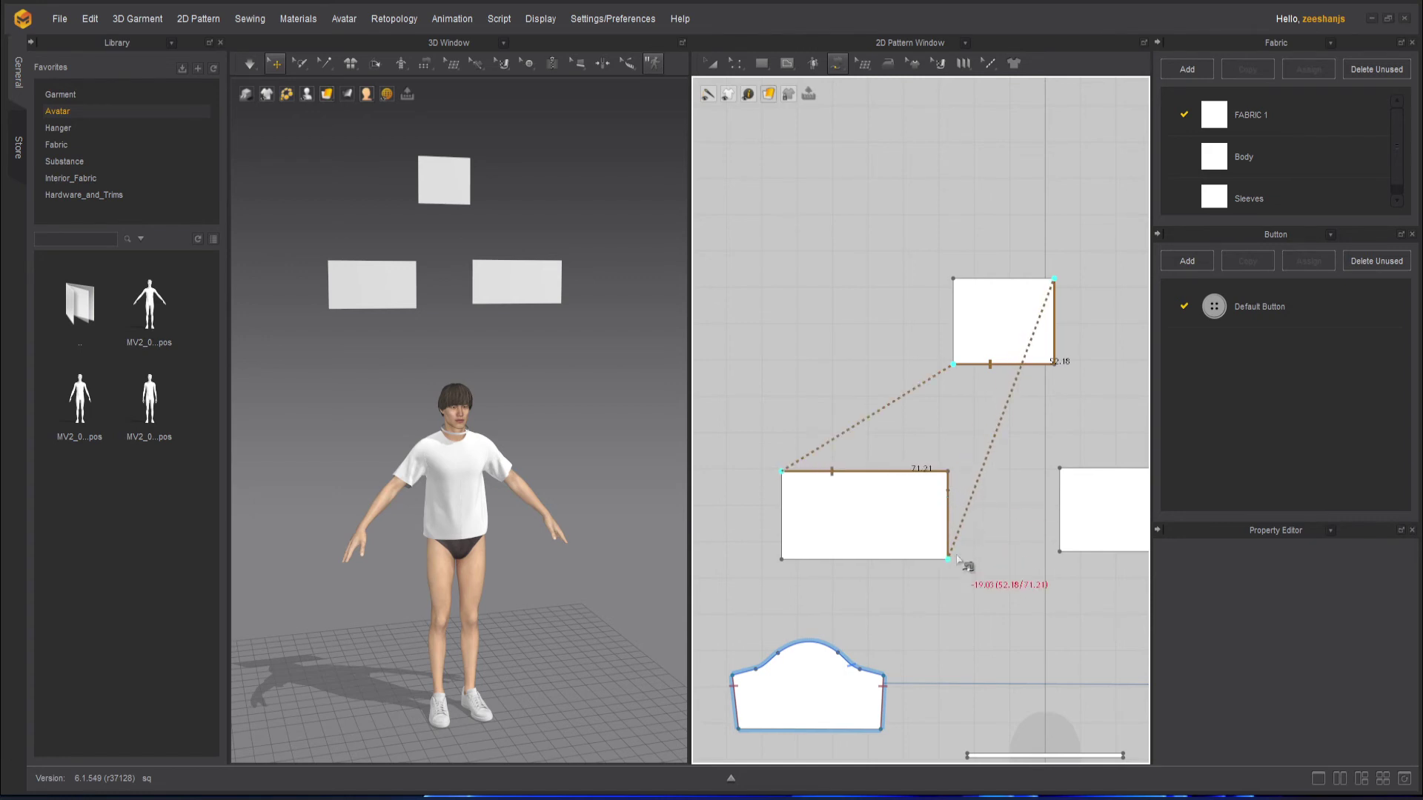
{"action": "left_click", "coordinate": [953, 494]}
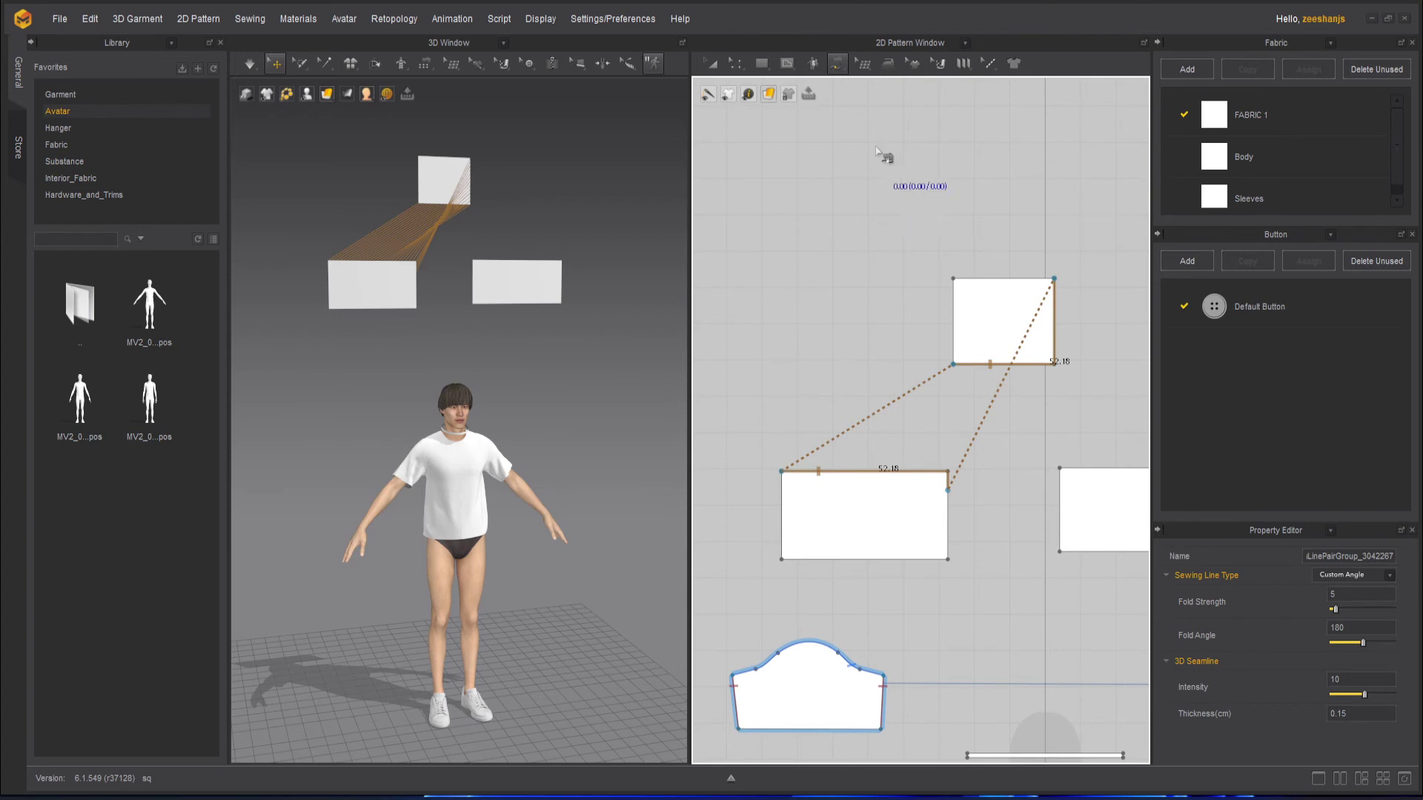
Step: Use Edit Sewing to move the seam's endpoints, making it about 44.85 long on the lower left rectangle and 30.04 on the upper one
{"action": "left_click", "coordinate": [837, 62]}
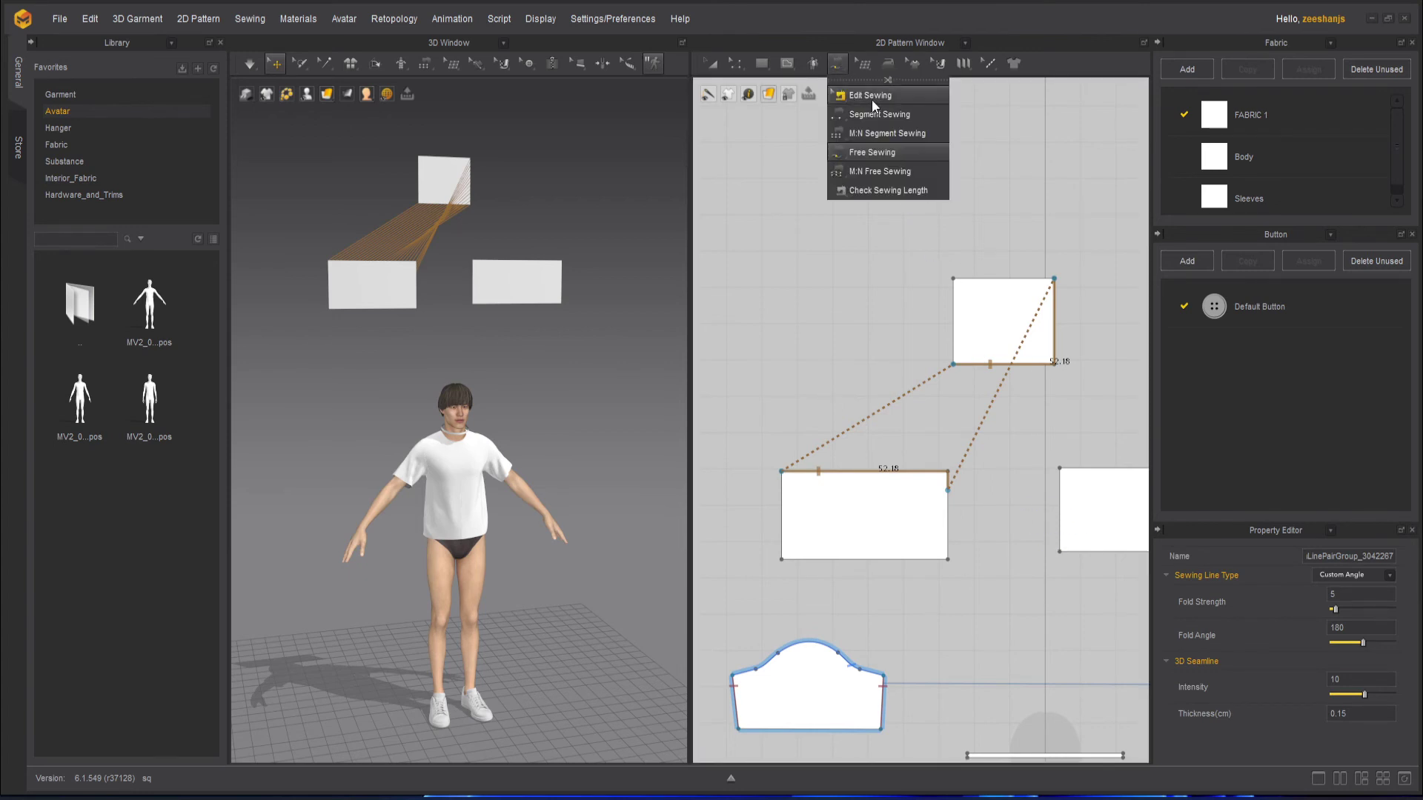
{"action": "left_click", "coordinate": [873, 101]}
{"action": "left_click_drag", "start_coordinate": [948, 491], "coordinate": [948, 535]}
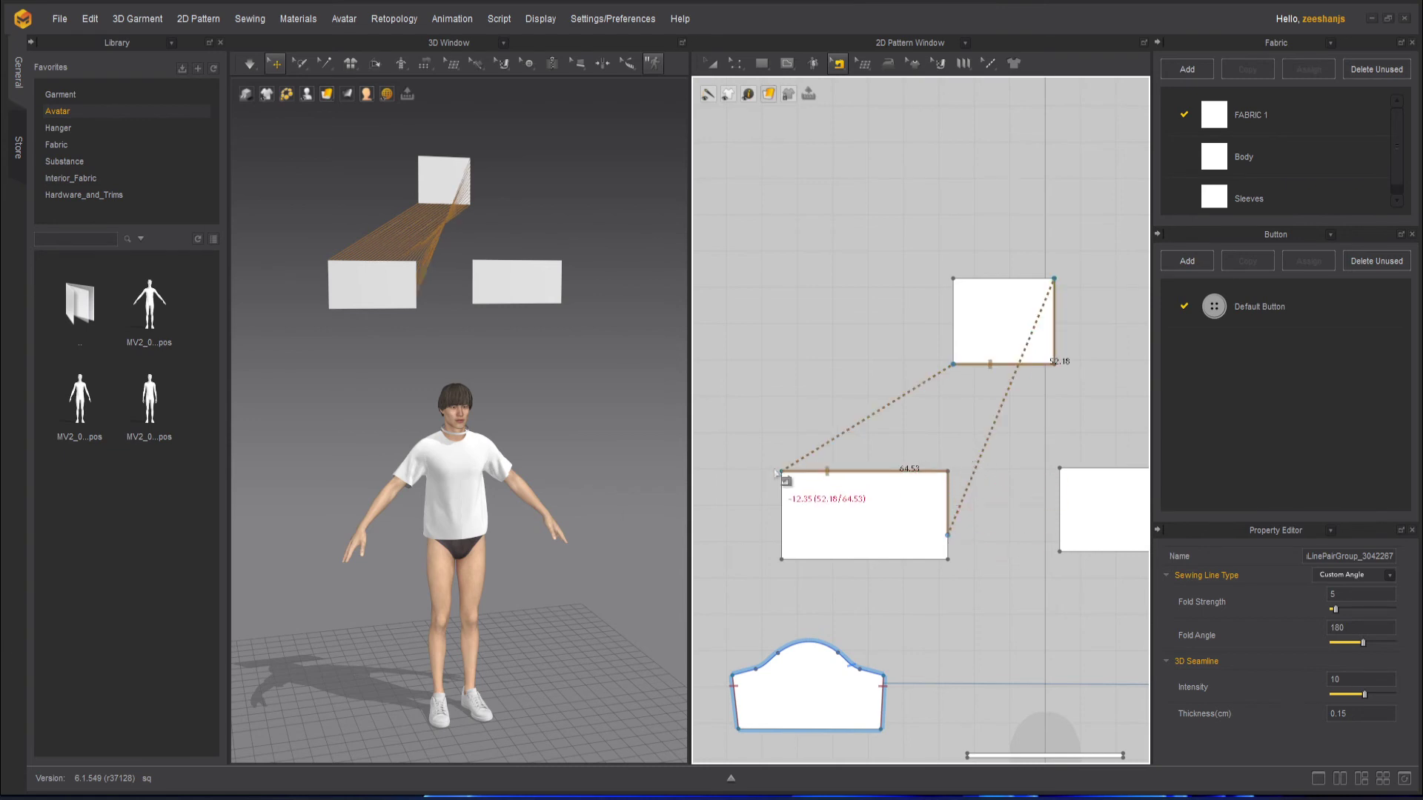
{"action": "left_click_drag", "start_coordinate": [780, 473], "coordinate": [851, 473]}
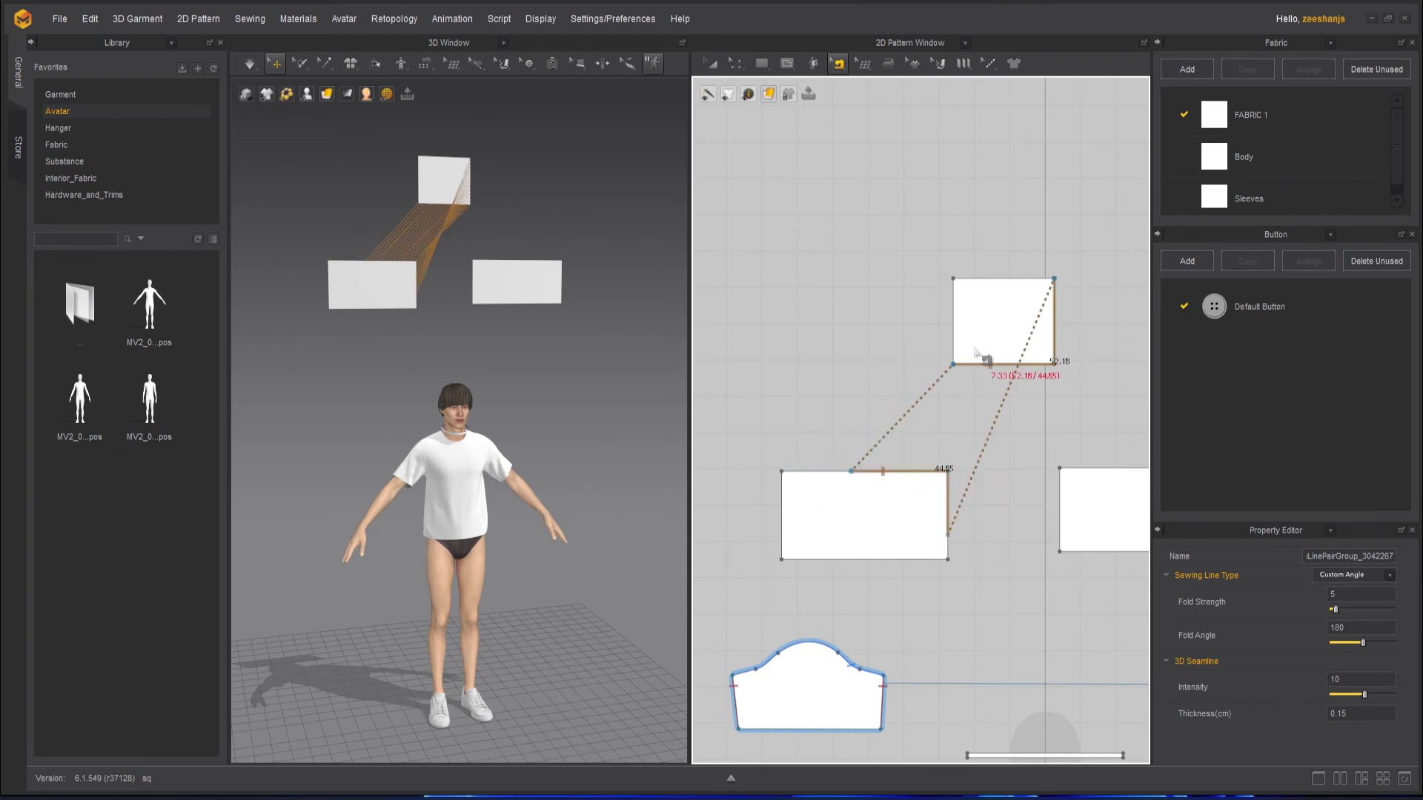
{"action": "left_click_drag", "start_coordinate": [955, 365], "coordinate": [988, 365]}
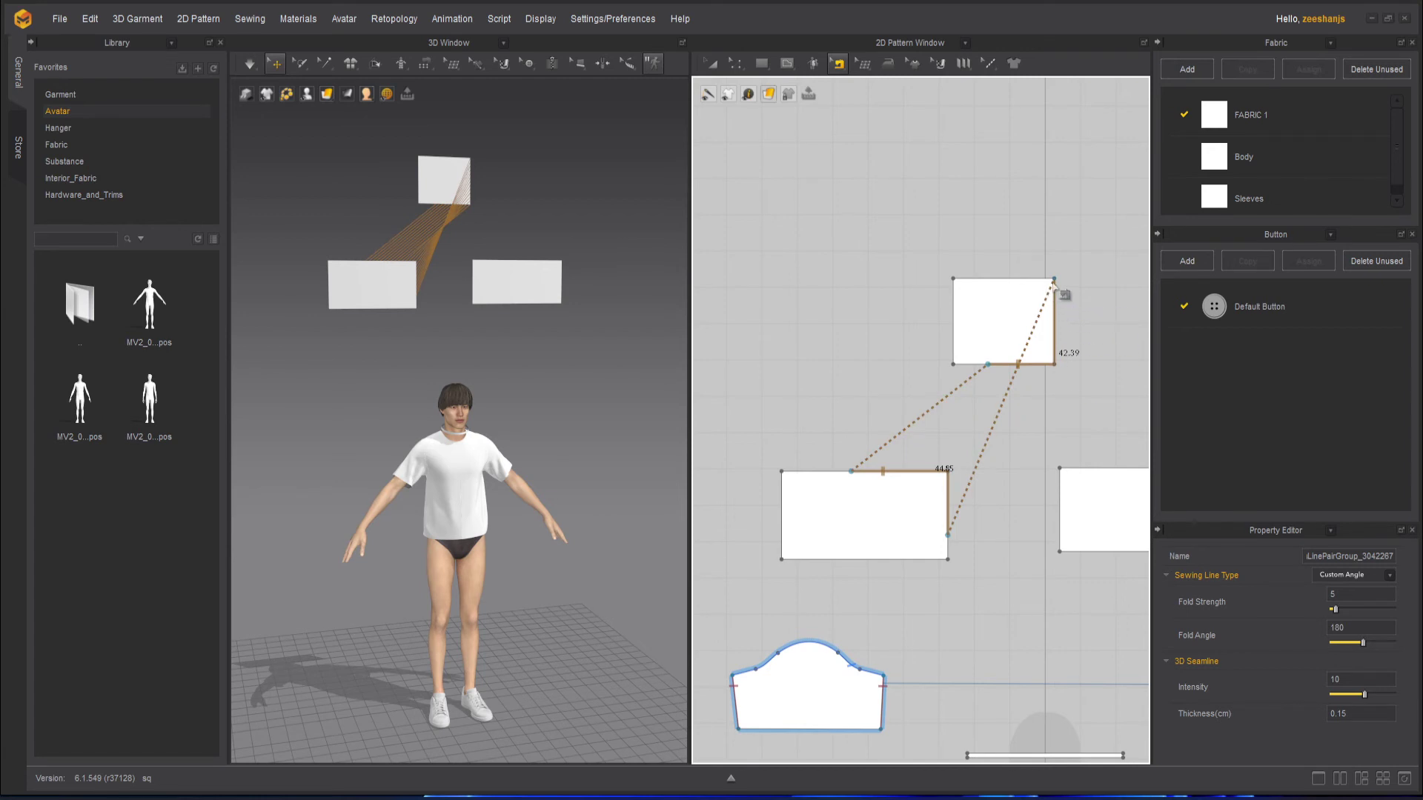
{"action": "left_click_drag", "start_coordinate": [1054, 281], "coordinate": [1062, 331]}
{"action": "left_click_drag", "start_coordinate": [1080, 384], "coordinate": [1080, 384]}
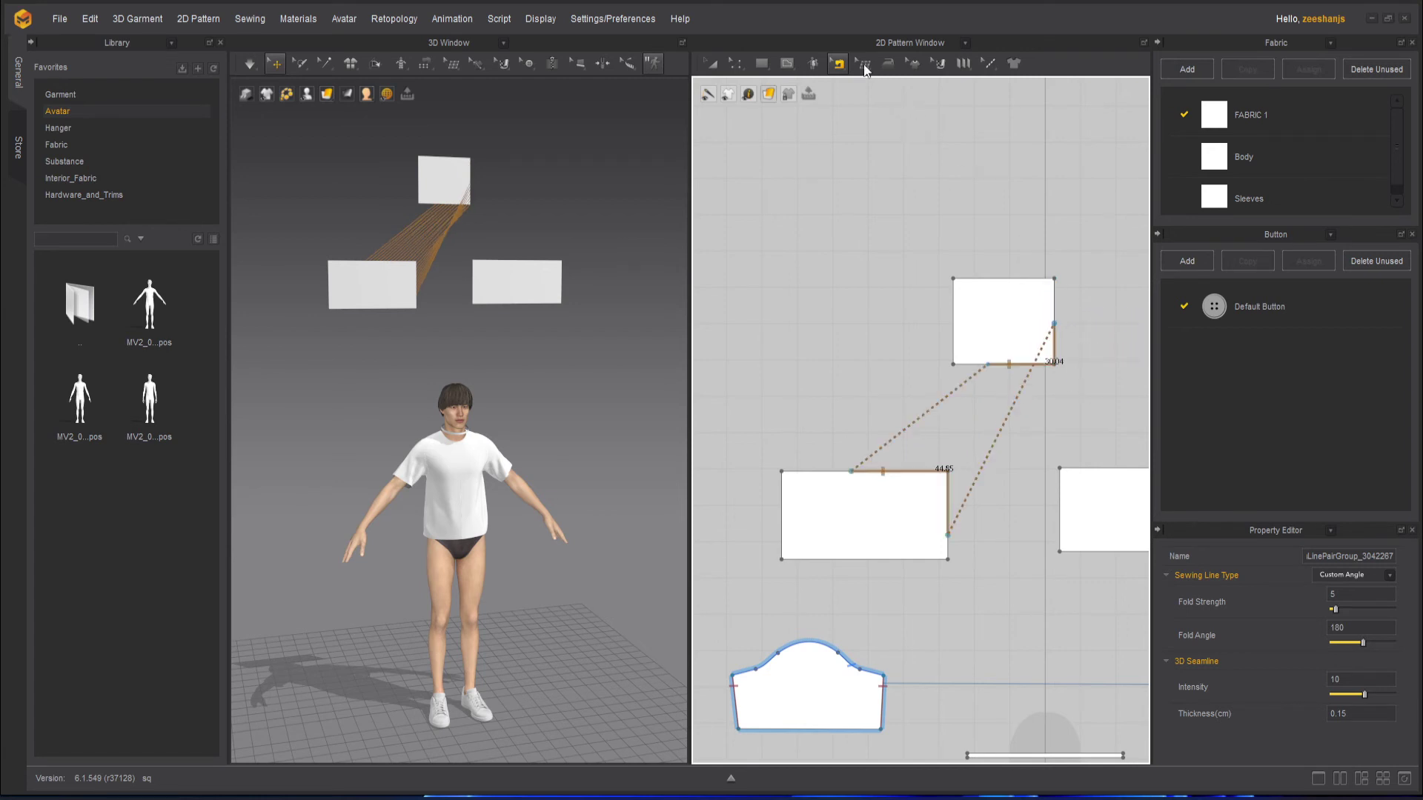
Step: Delete the adjusted free-sewn seam between the upper and lower left rectangles
{"action": "left_click", "coordinate": [838, 63]}
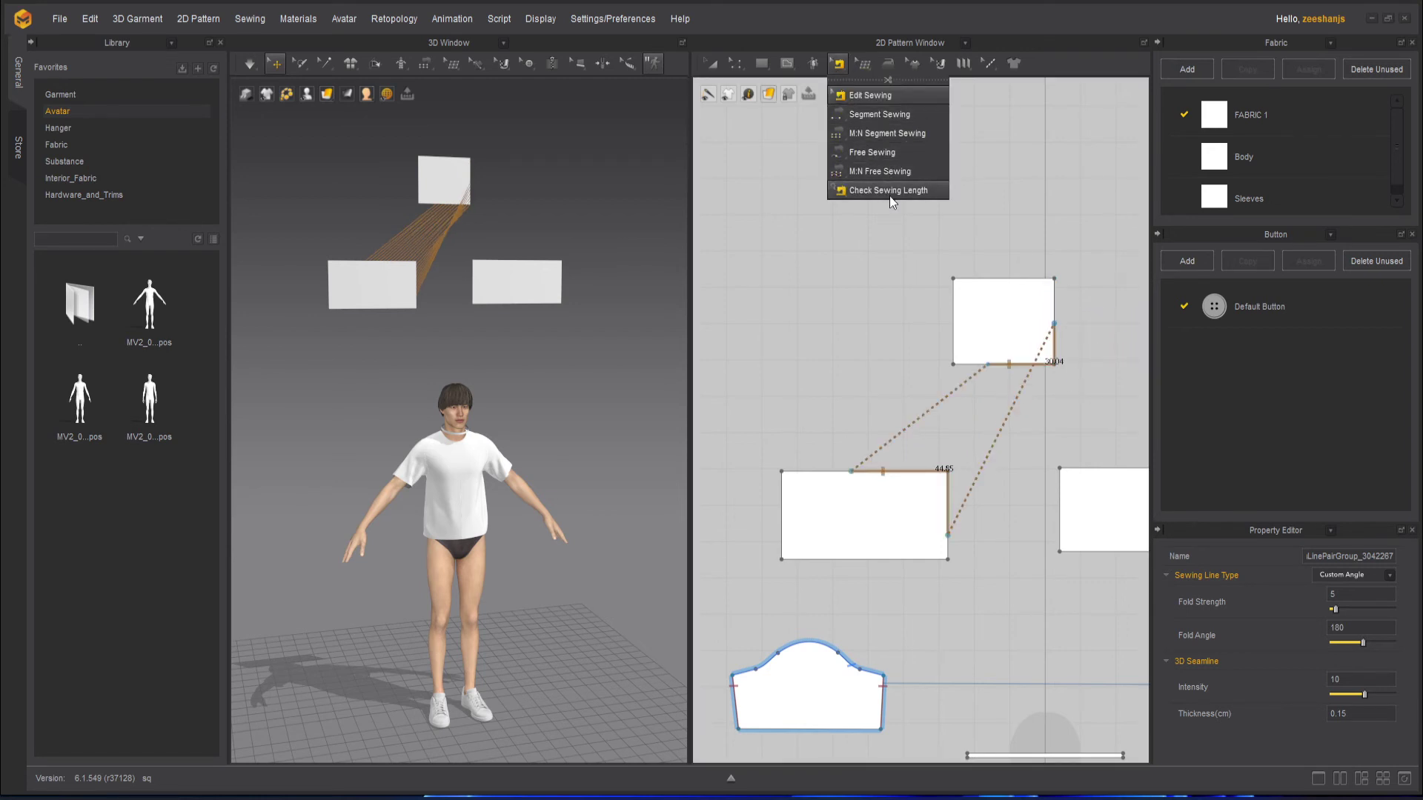
{"action": "left_click", "coordinate": [876, 97]}
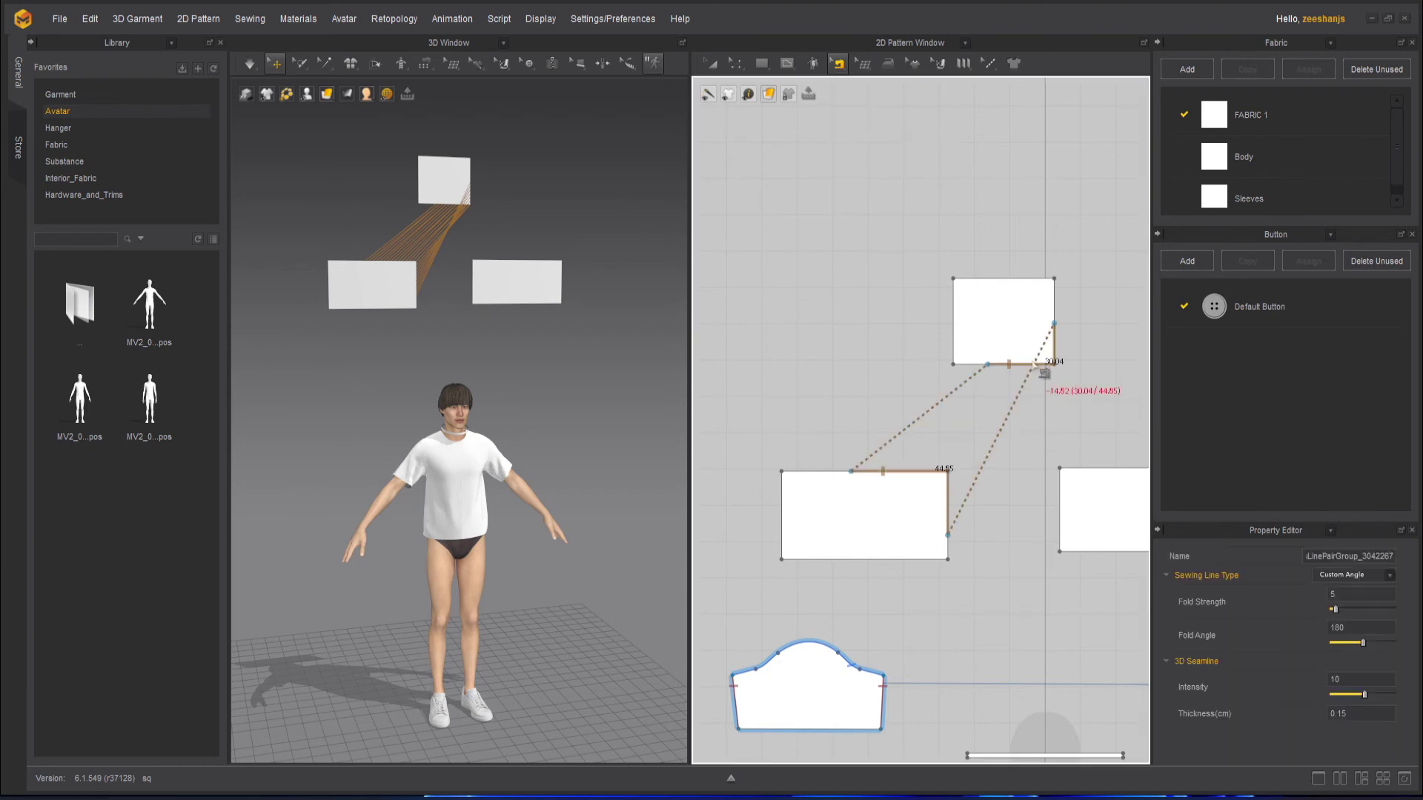
{"action": "key", "text": "Delete"}
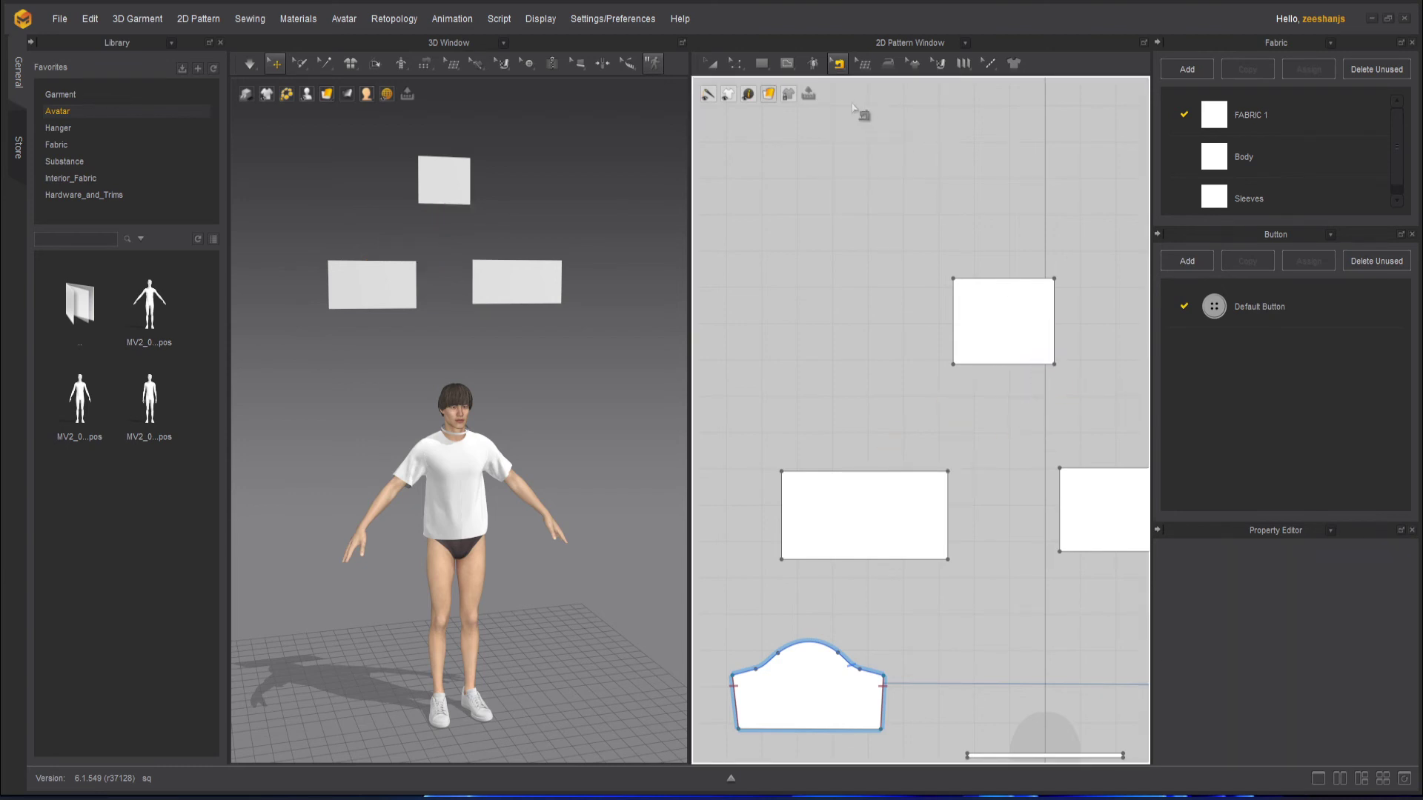
Step: Use M:N Free Sewing to define the M side along the upper rectangle's bottom and right edges, from bottom-left to top-right corner
{"action": "left_click", "coordinate": [842, 68]}
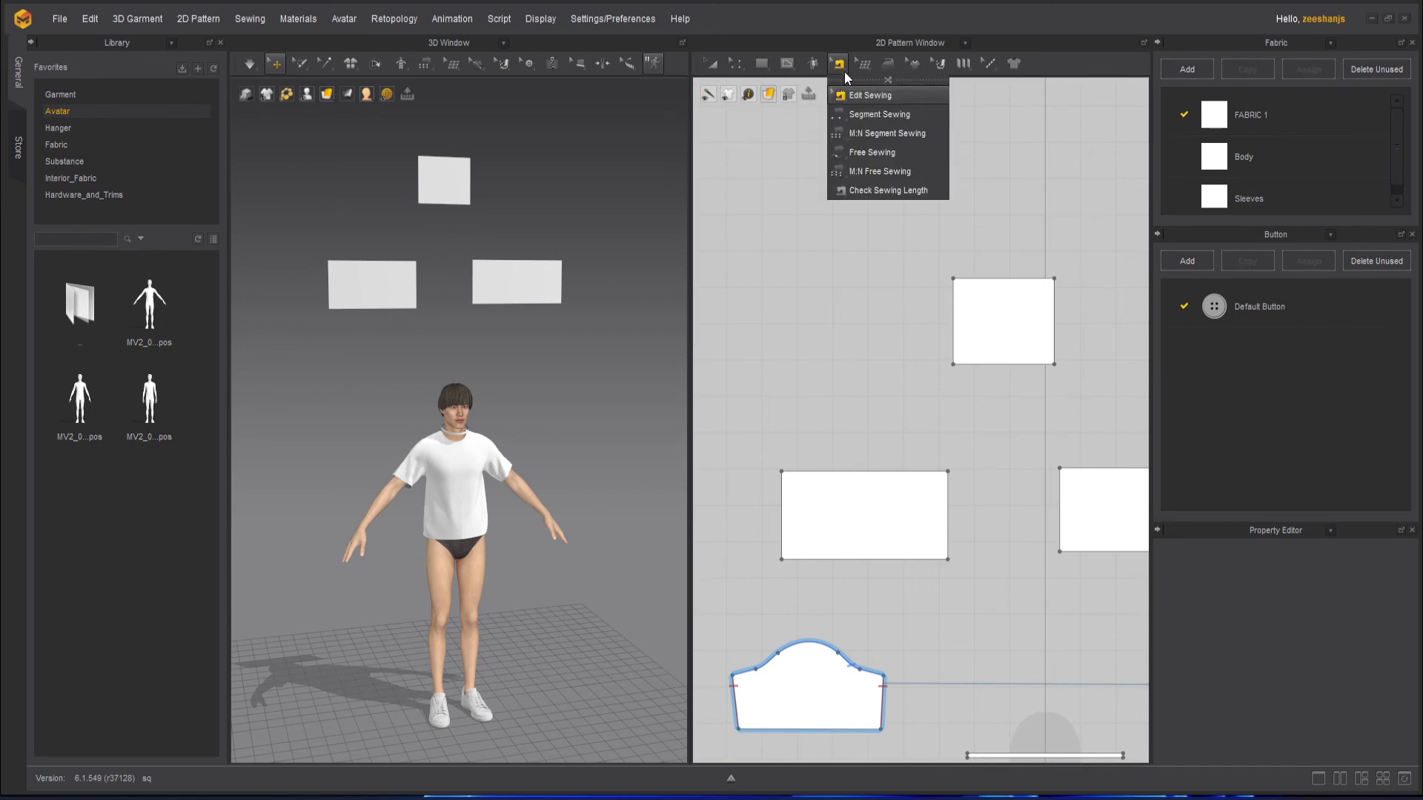
{"action": "left_click", "coordinate": [901, 171]}
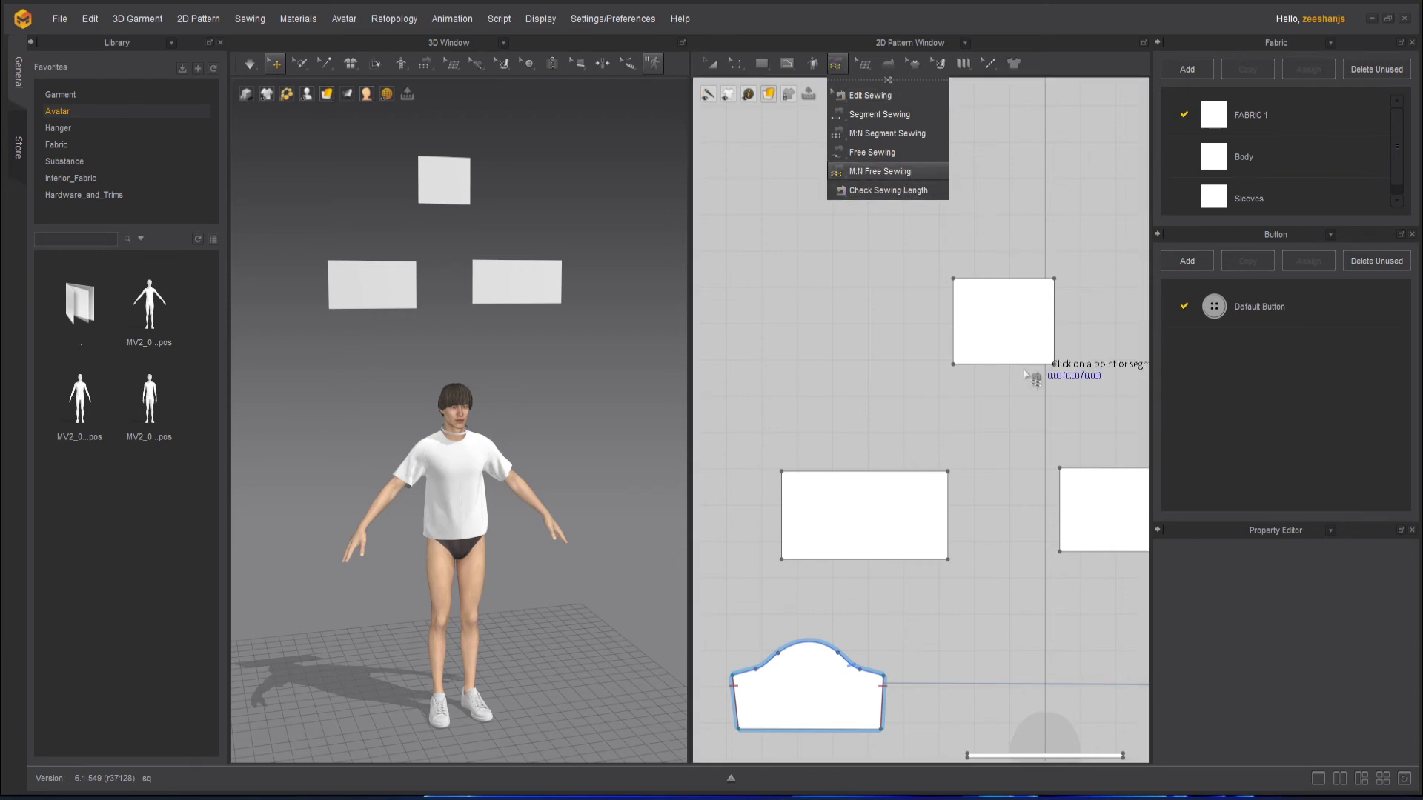
{"action": "left_click", "coordinate": [954, 364]}
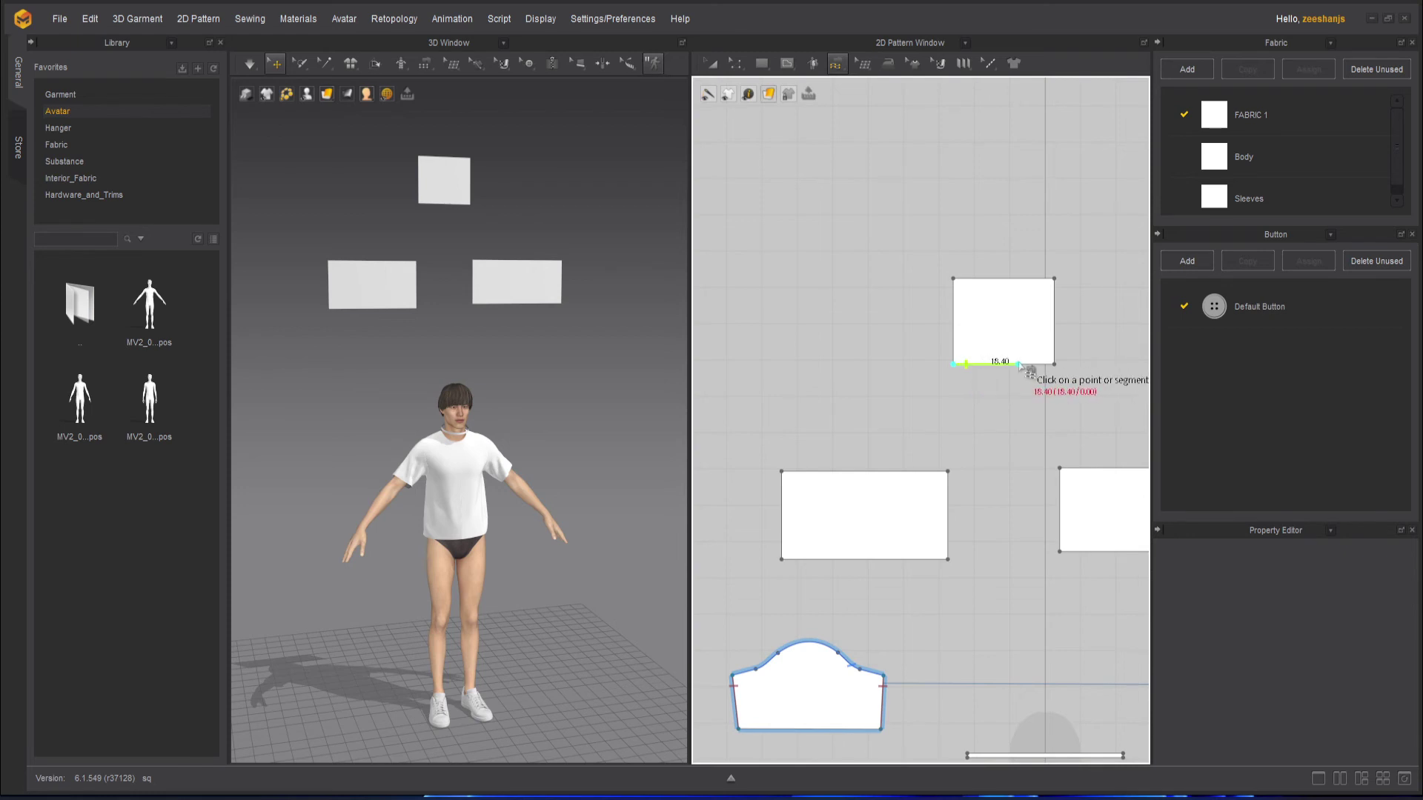
{"action": "right_click_drag", "start_coordinate": [1038, 366], "coordinate": [906, 369]}
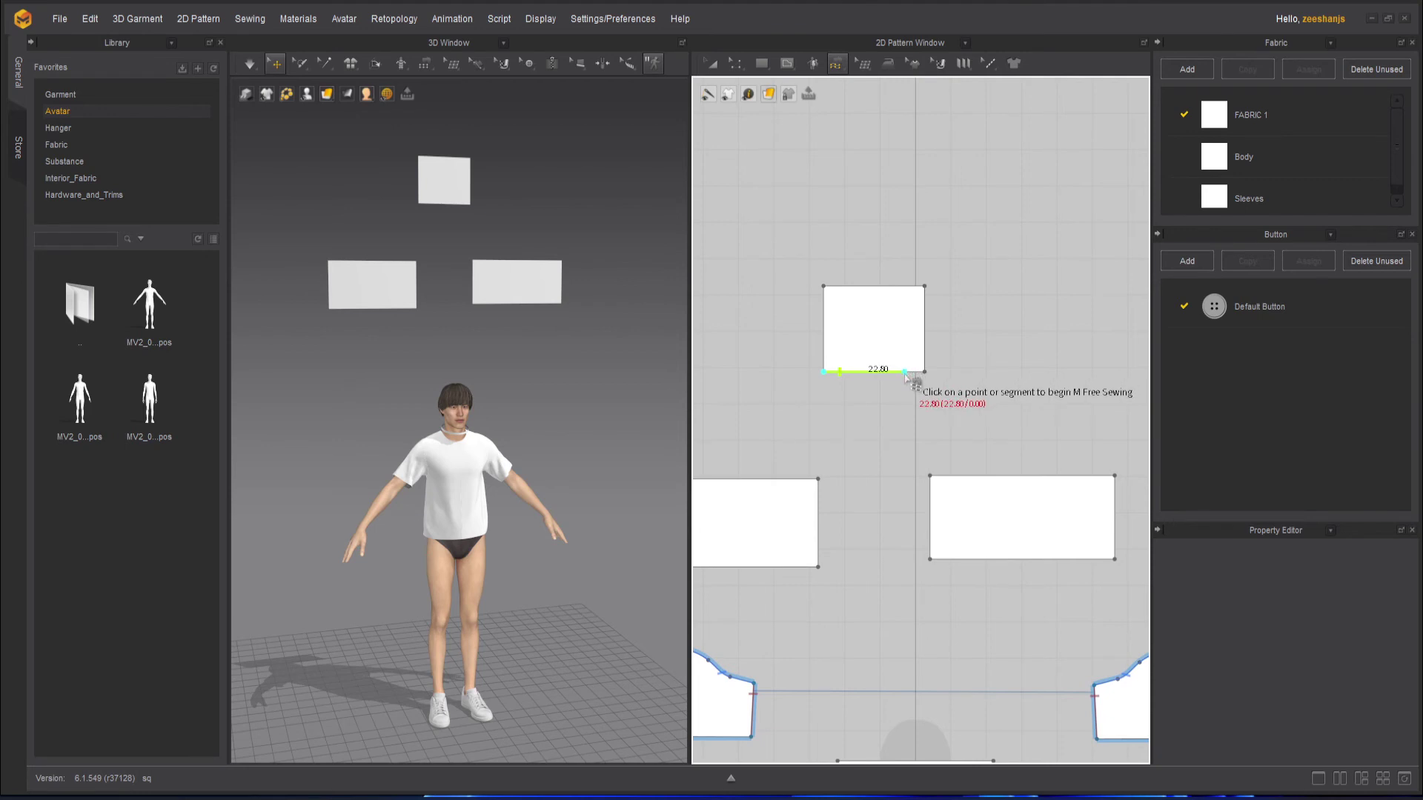
{"action": "left_click", "coordinate": [925, 287]}
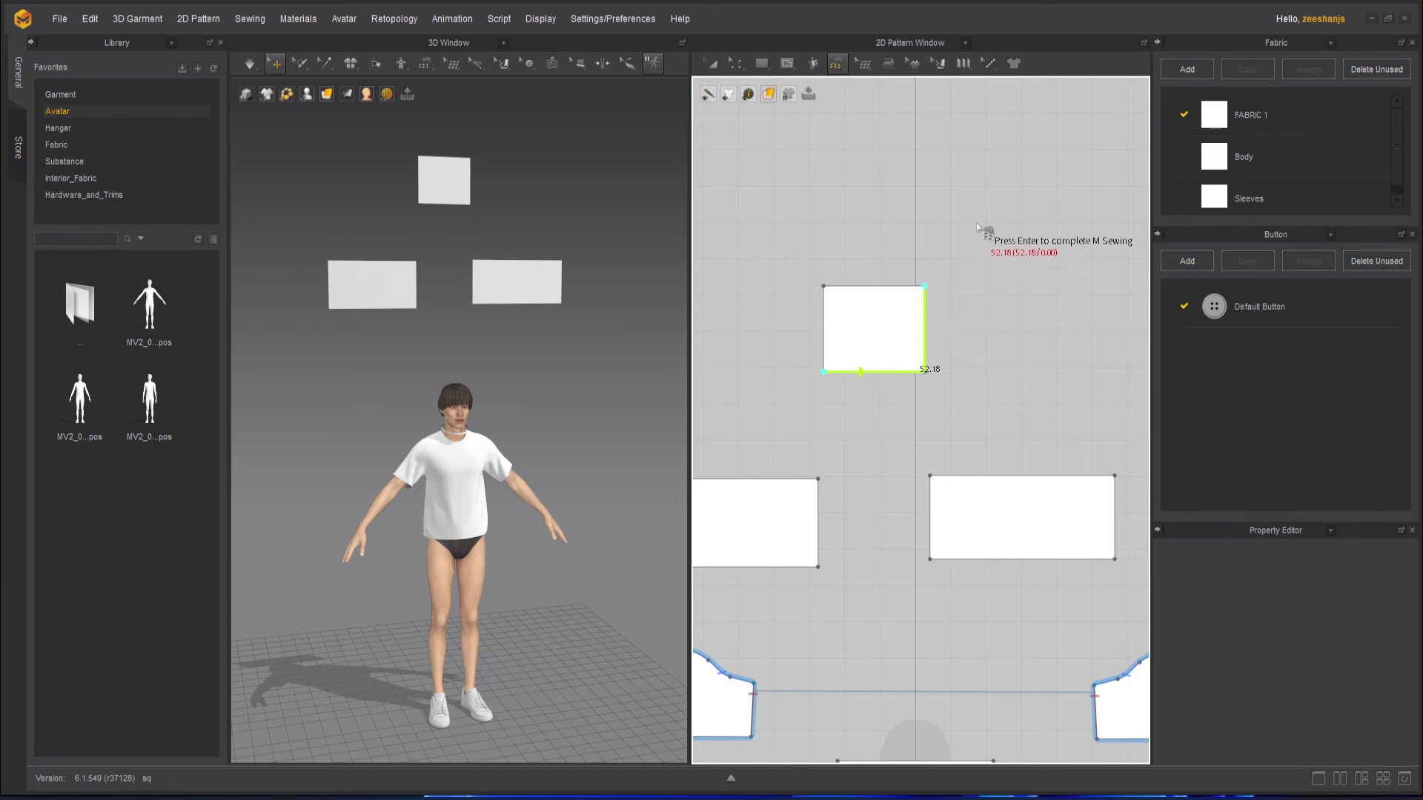
{"action": "key", "text": "Return"}
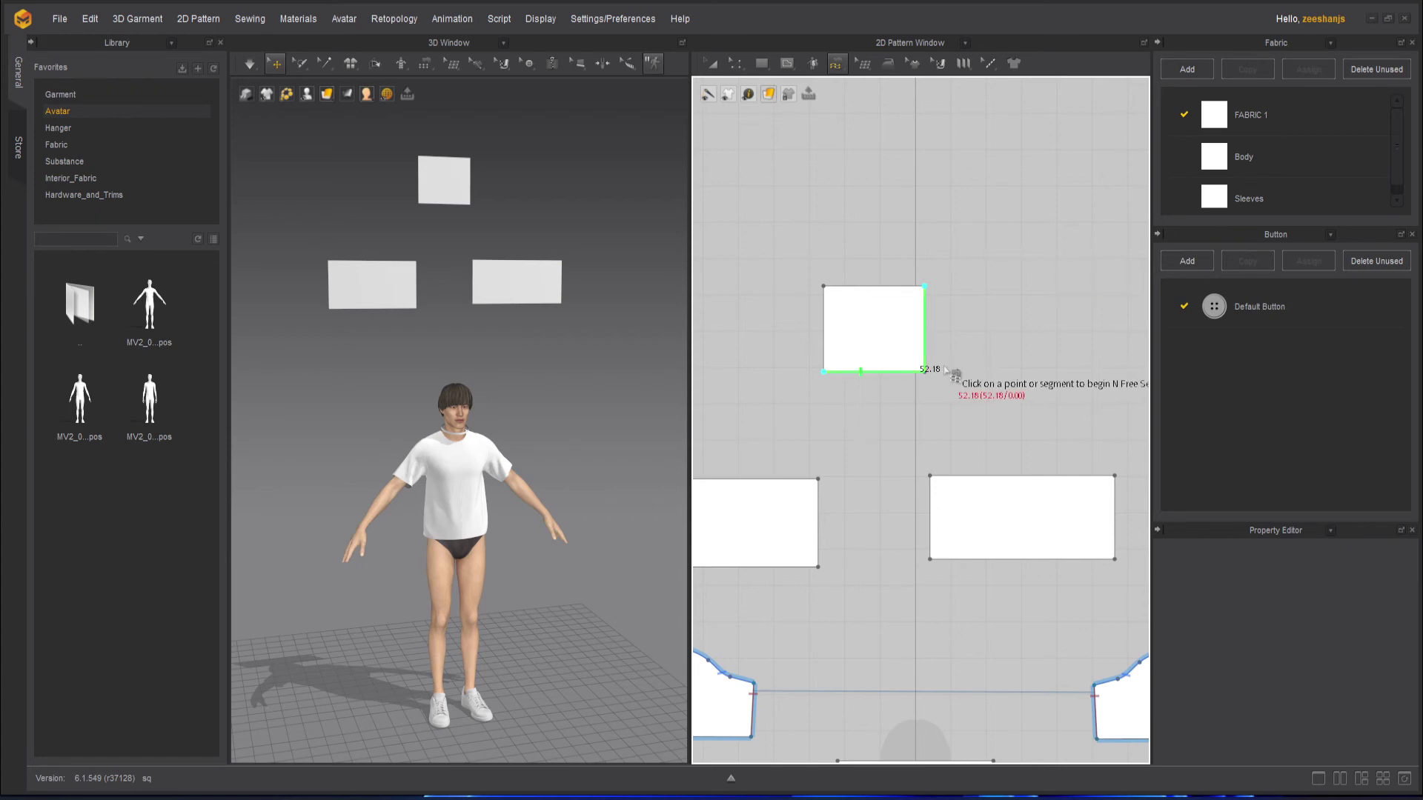
Step: Complete the N side along the lower left rectangle's top and right edges and up the lower right rectangle's left edge
{"action": "right_click_drag", "start_coordinate": [867, 434], "coordinate": [932, 413]}
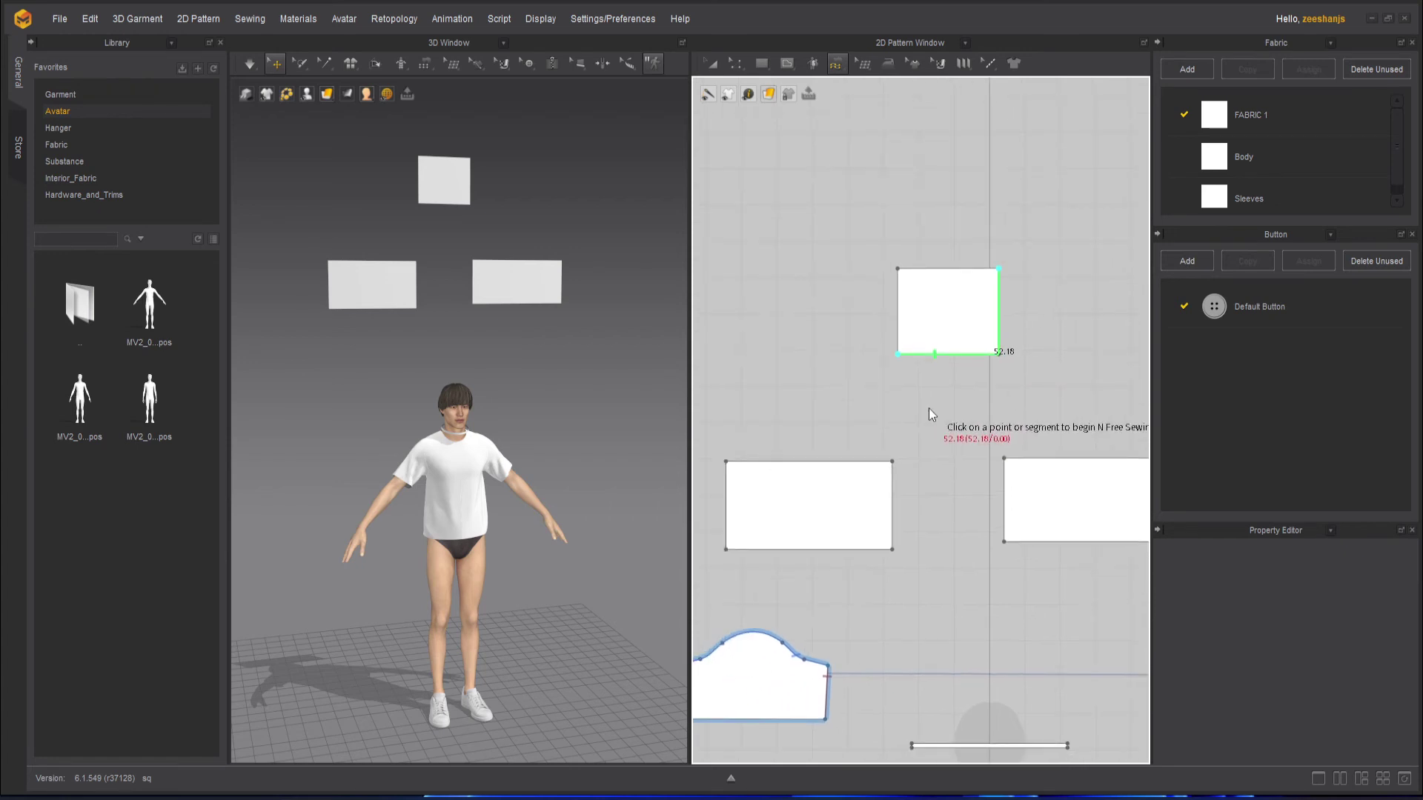
{"action": "left_click", "coordinate": [727, 462]}
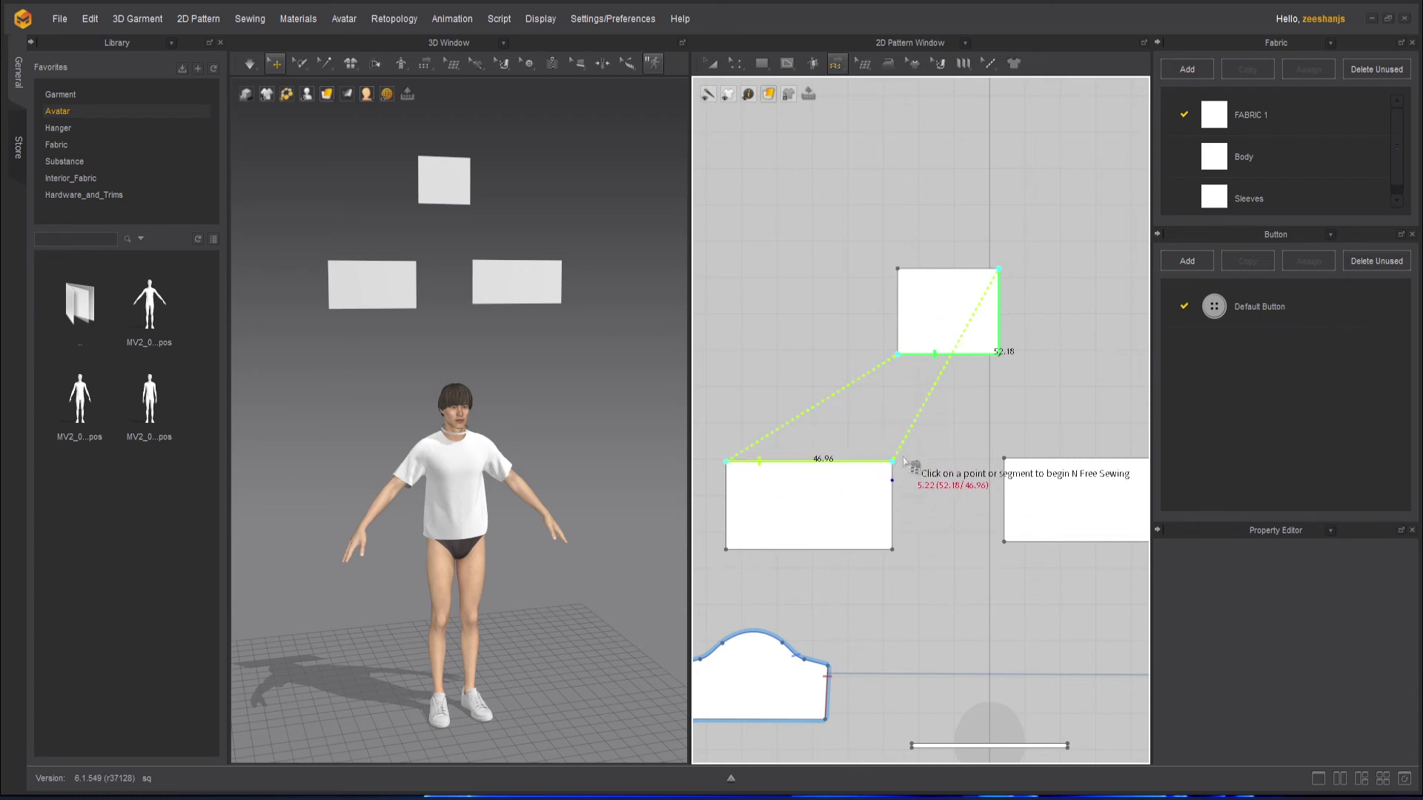
{"action": "left_click", "coordinate": [893, 550]}
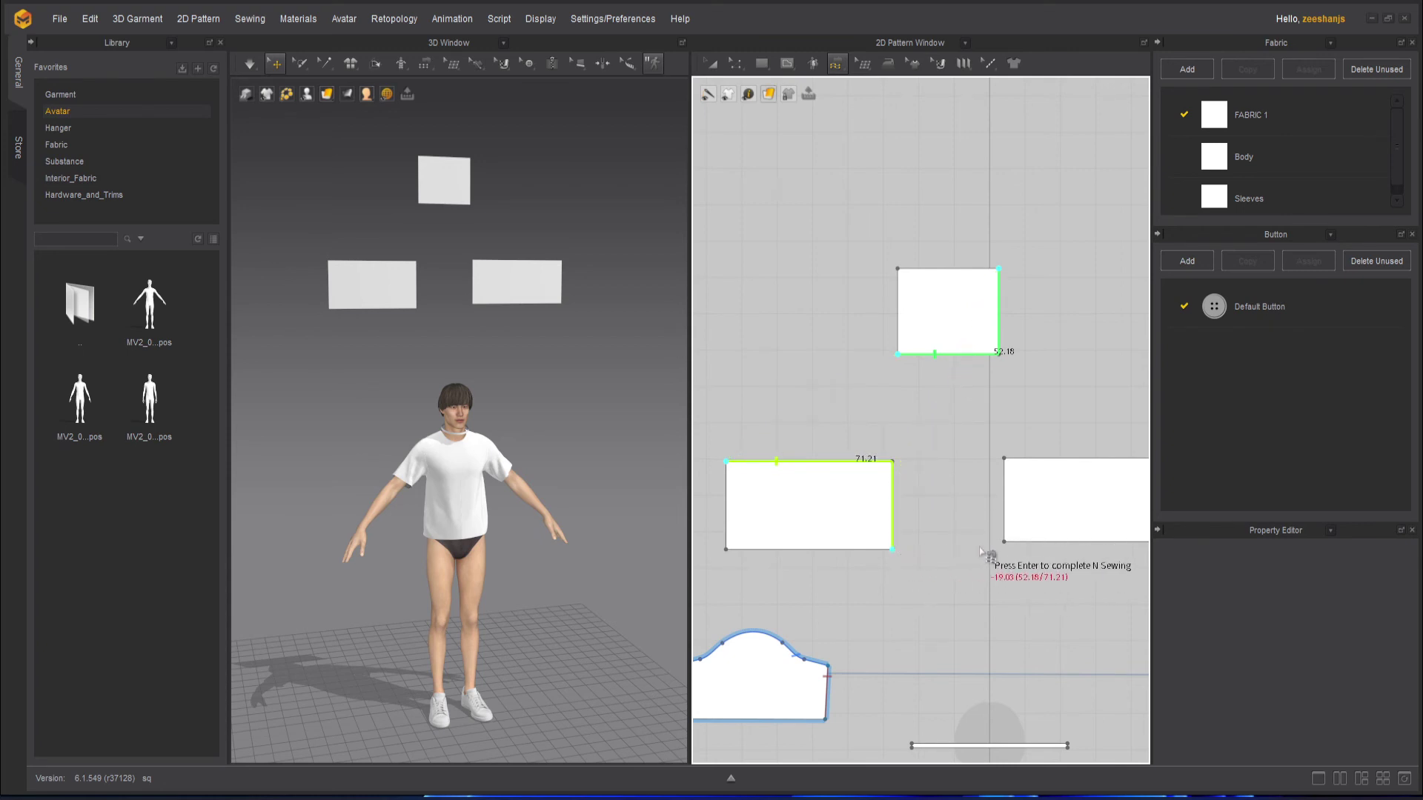
{"action": "left_click", "coordinate": [1004, 541]}
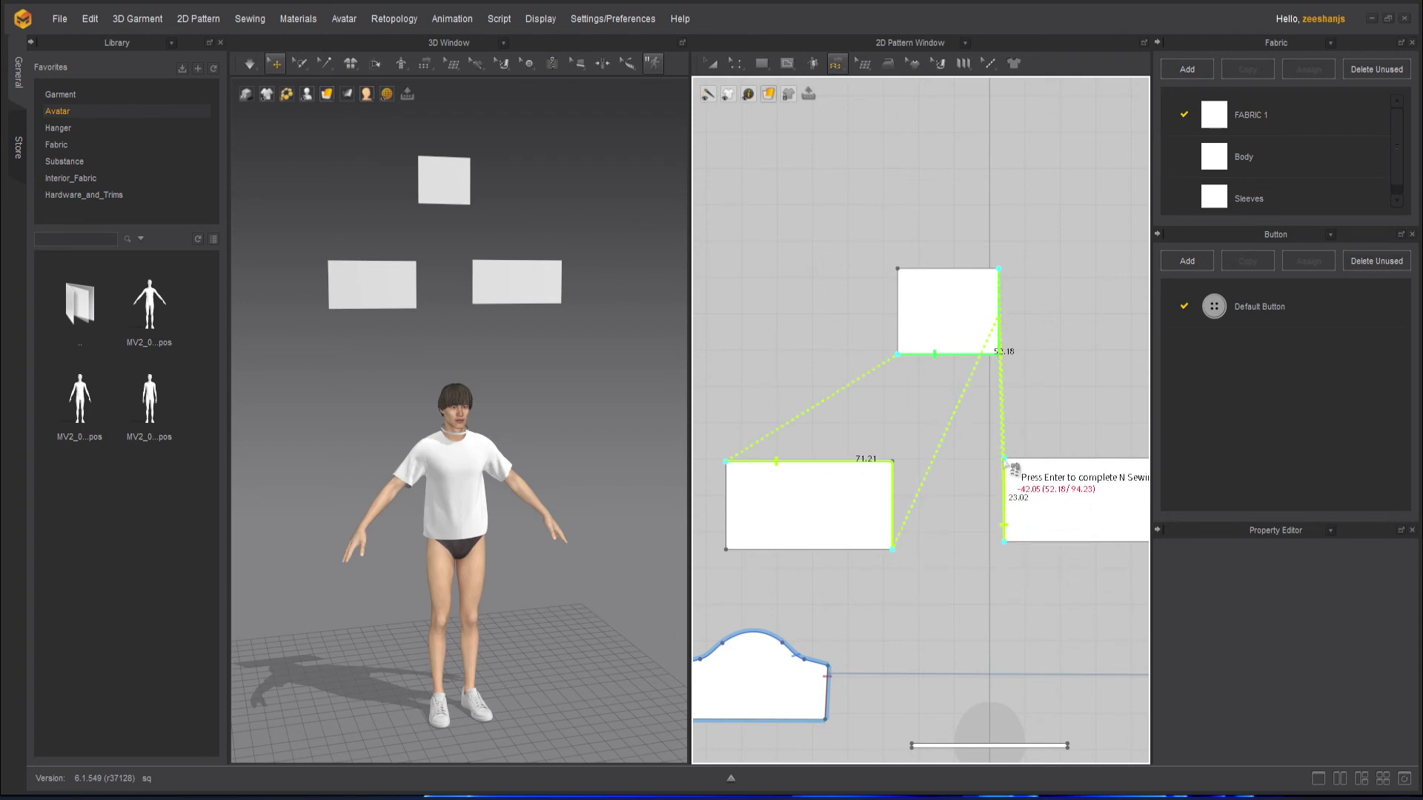
{"action": "left_click", "coordinate": [1004, 459]}
{"action": "middle_click_drag", "start_coordinate": [1066, 461], "coordinate": [983, 459]}
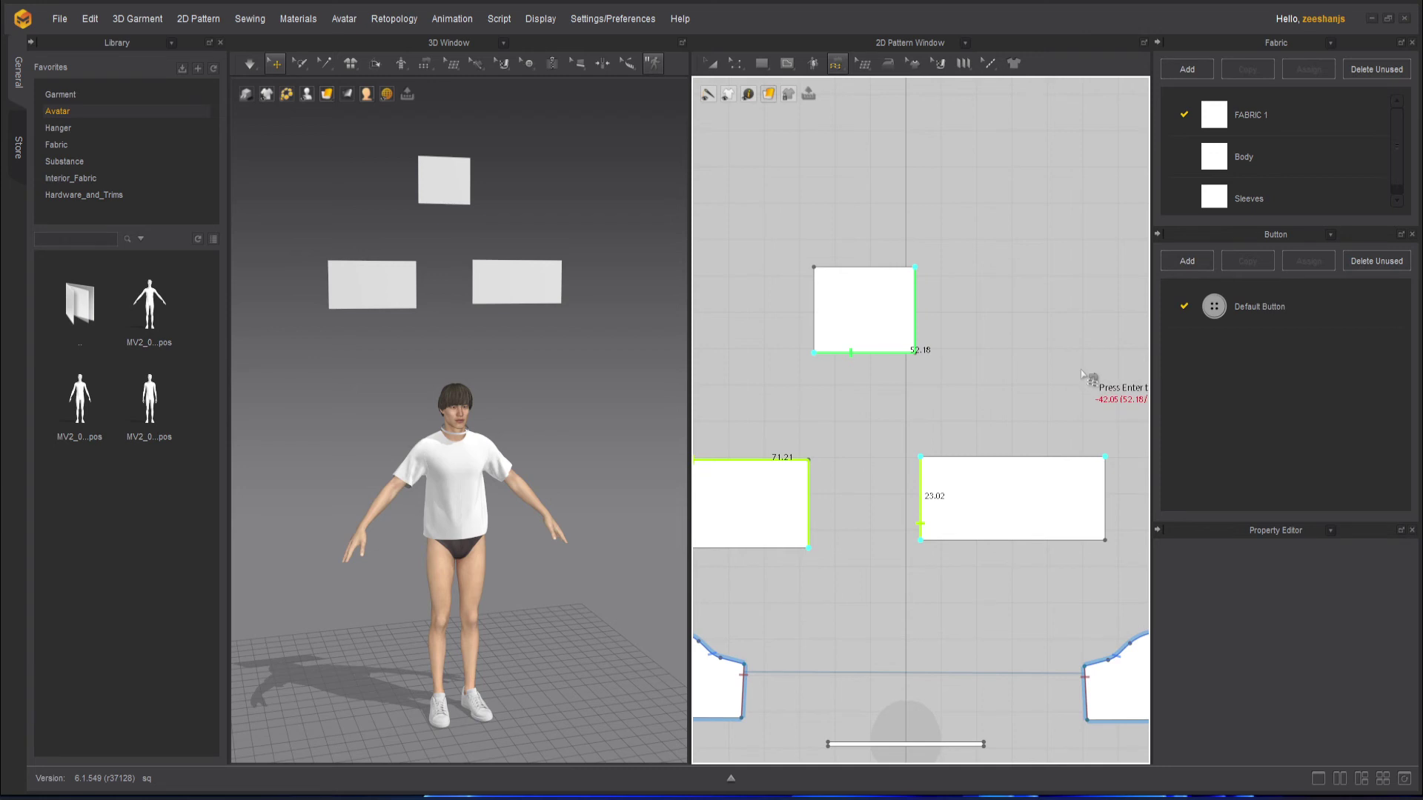
{"action": "key", "text": "Return"}
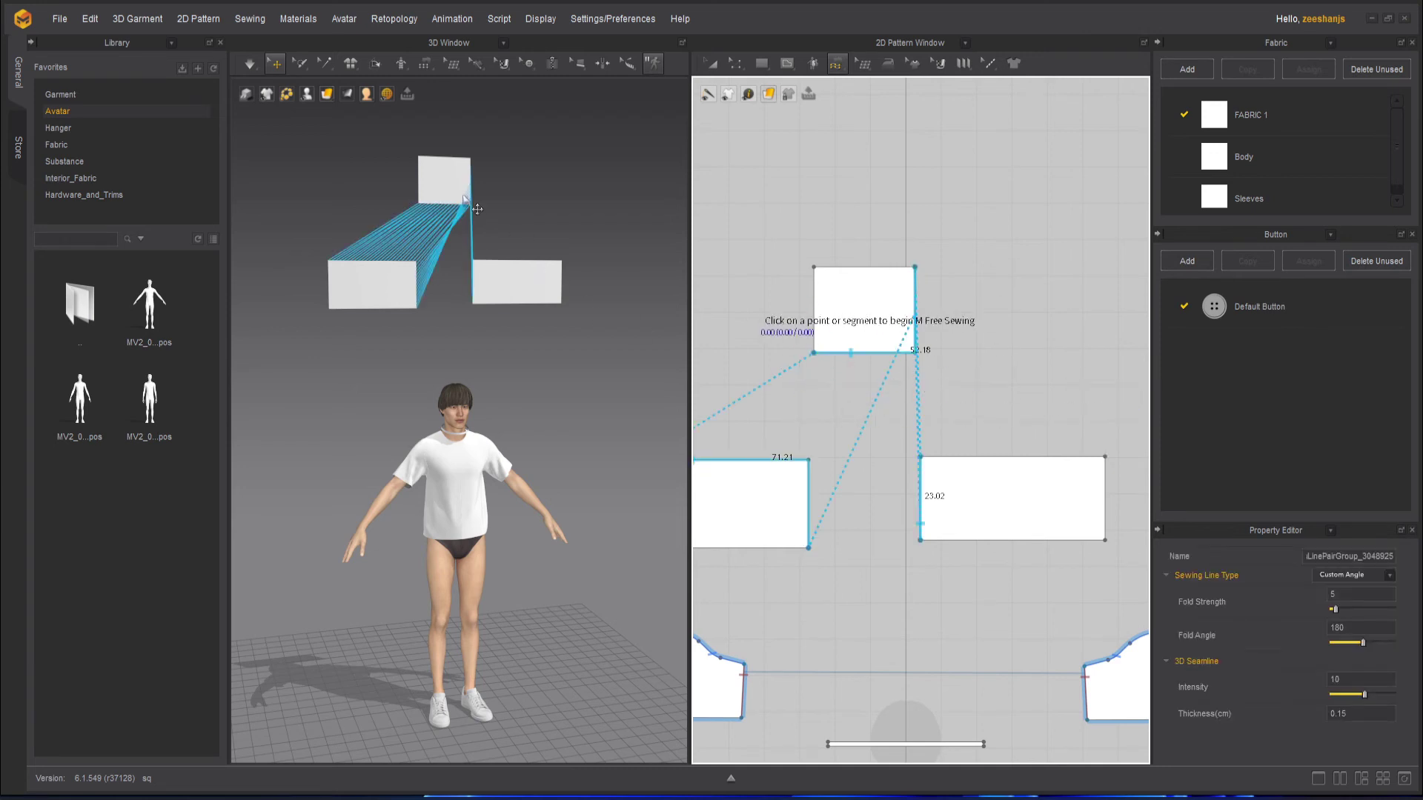
Step: Simulate the M:N sewn rectangles briefly, stop the simulation and inspect the joined pieces on the avatar
{"action": "middle_click_drag", "start_coordinate": [536, 313], "coordinate": [554, 364]}
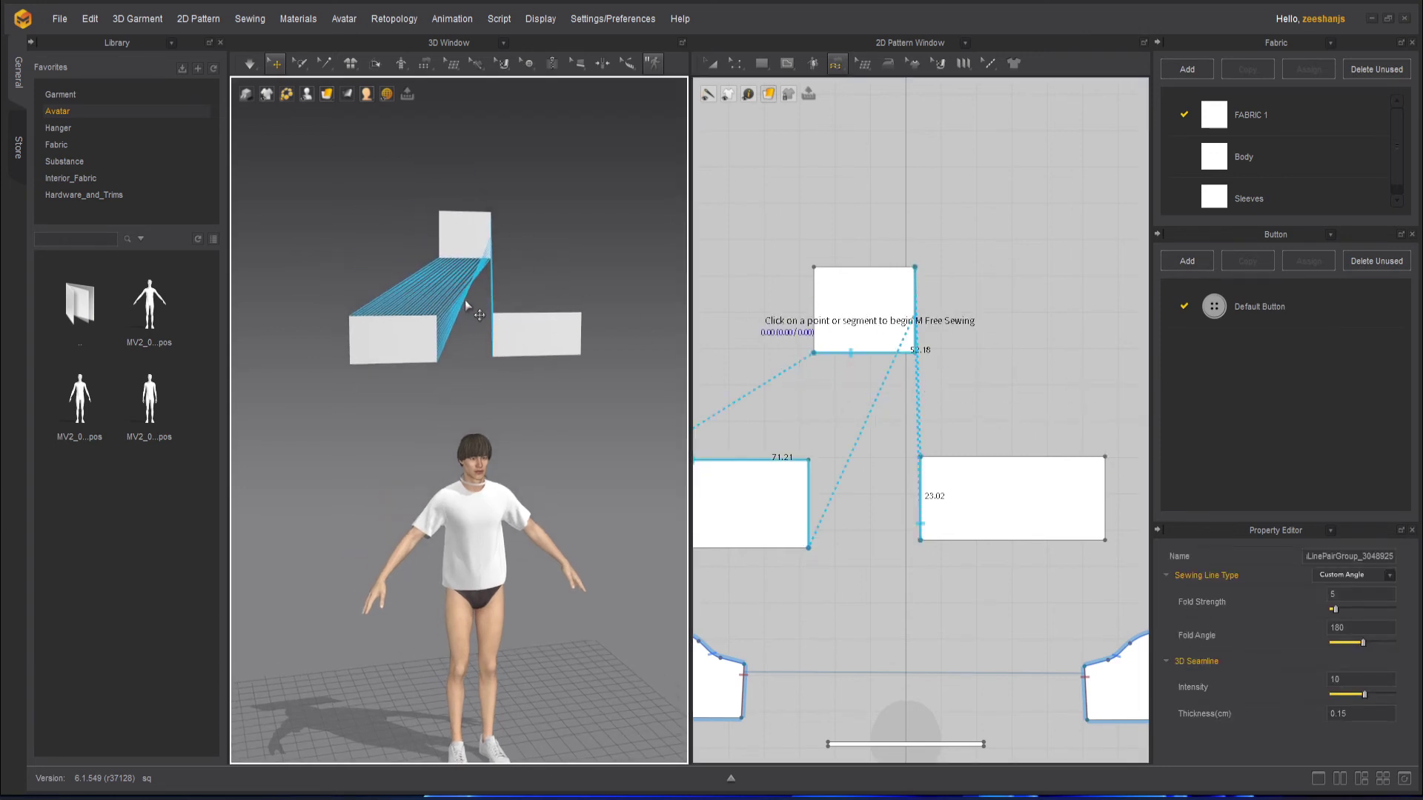
{"action": "left_click", "coordinate": [250, 65]}
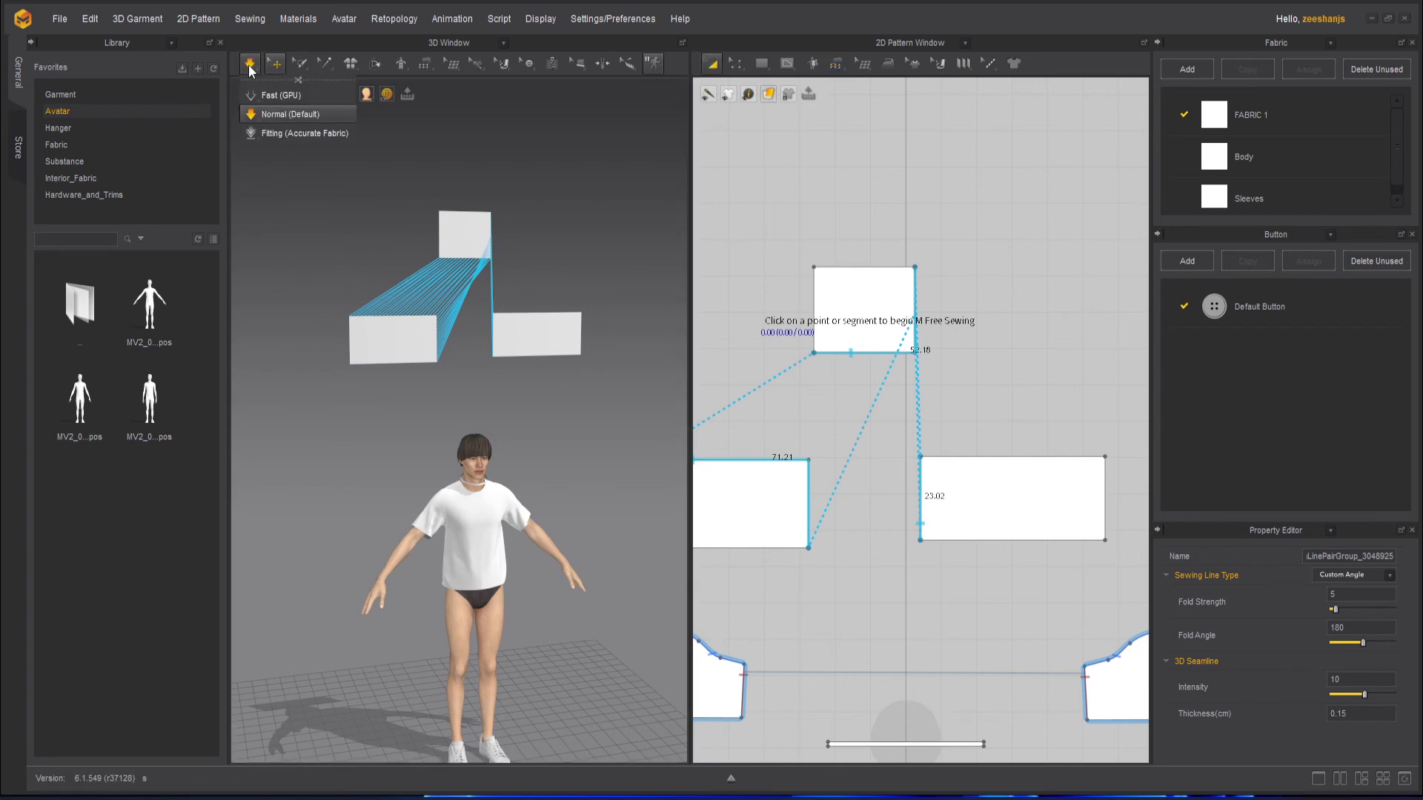
{"action": "left_click", "coordinate": [250, 67]}
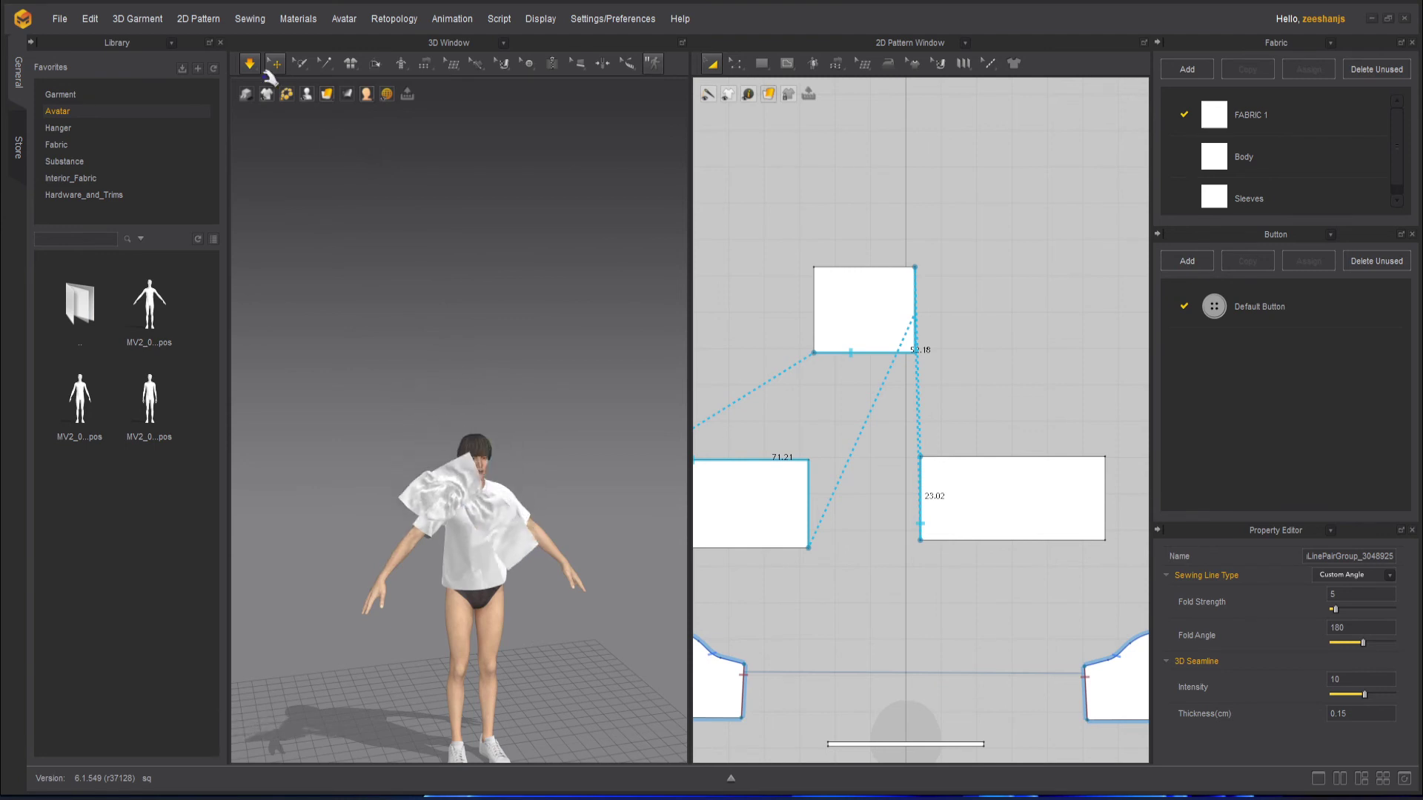
{"action": "left_click", "coordinate": [250, 63]}
{"action": "scroll", "coordinate": [434, 657], "scroll_direction": "up", "scroll_amount": 10}
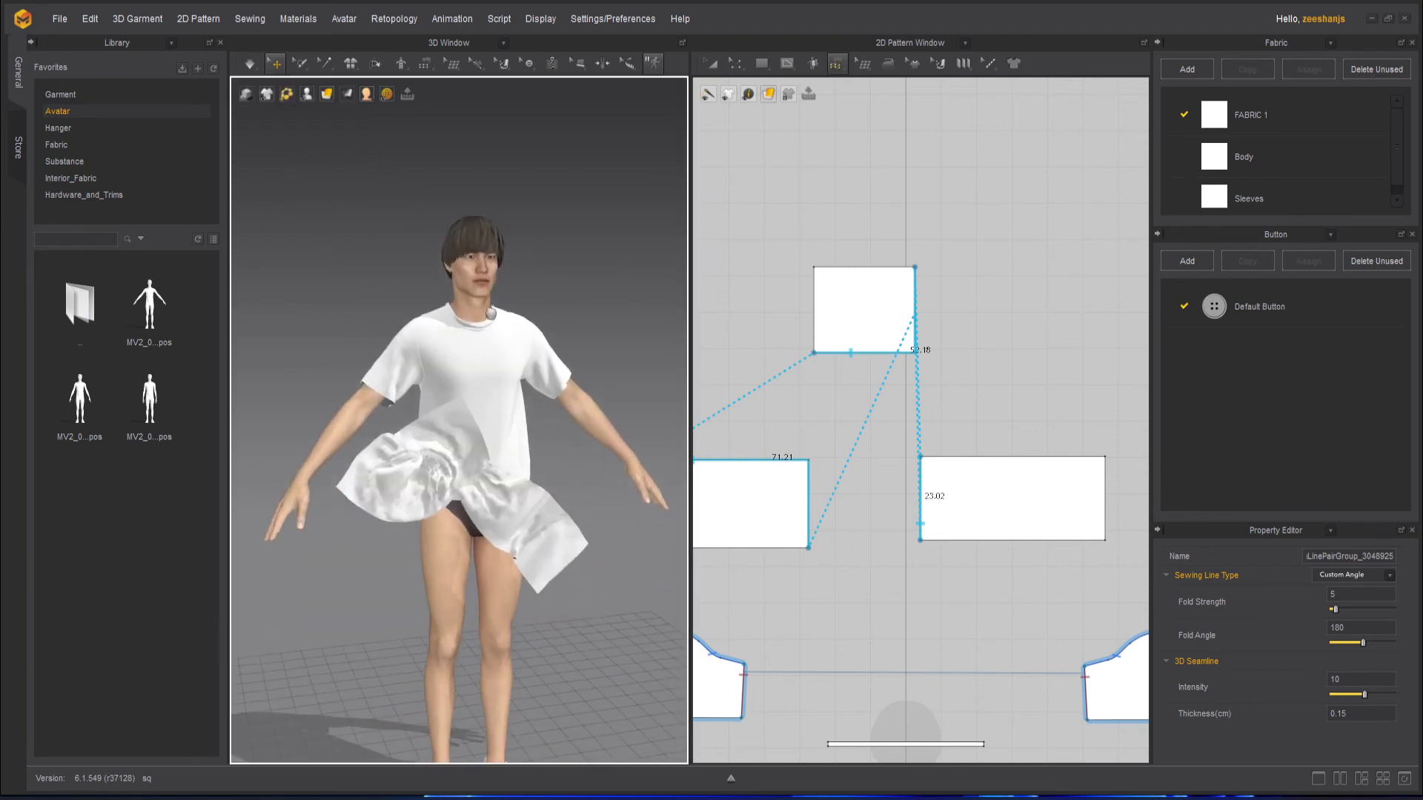
{"action": "mouse_move", "coordinate": [412, 539]}
{"action": "right_mouse_down"}
{"action": "mouse_move", "coordinate": [519, 534]}
{"action": "mouse_move", "coordinate": [418, 533]}
{"action": "mouse_move", "coordinate": [470, 477]}
{"action": "mouse_move", "coordinate": [489, 511]}
{"action": "mouse_move", "coordinate": [419, 528]}
{"action": "right_mouse_up"}
{"action": "left_click", "coordinate": [469, 488]}
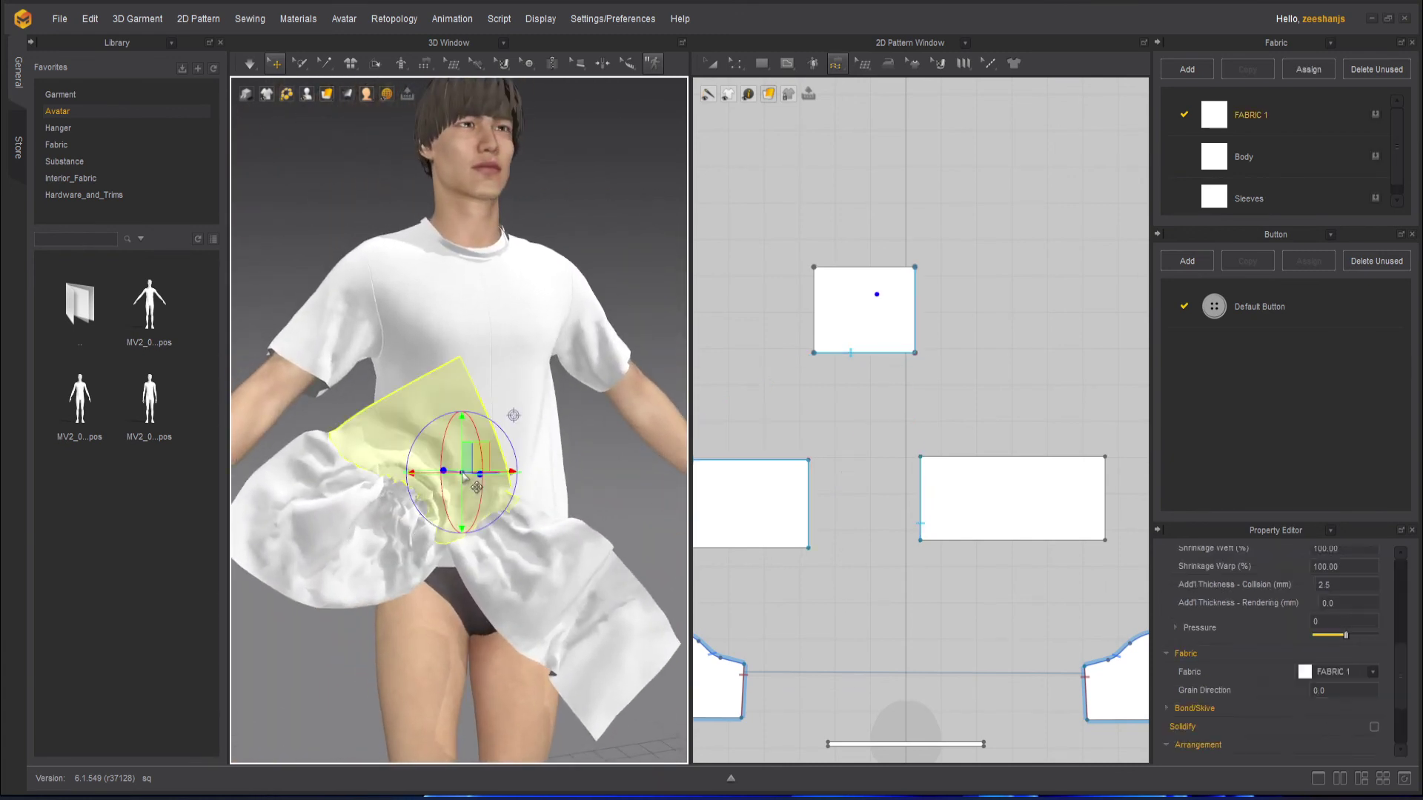
Step: Select the three practice rectangles in the 2D pattern layout and delete them
{"action": "scroll", "coordinate": [858, 493], "scroll_direction": "down", "scroll_amount": 3}
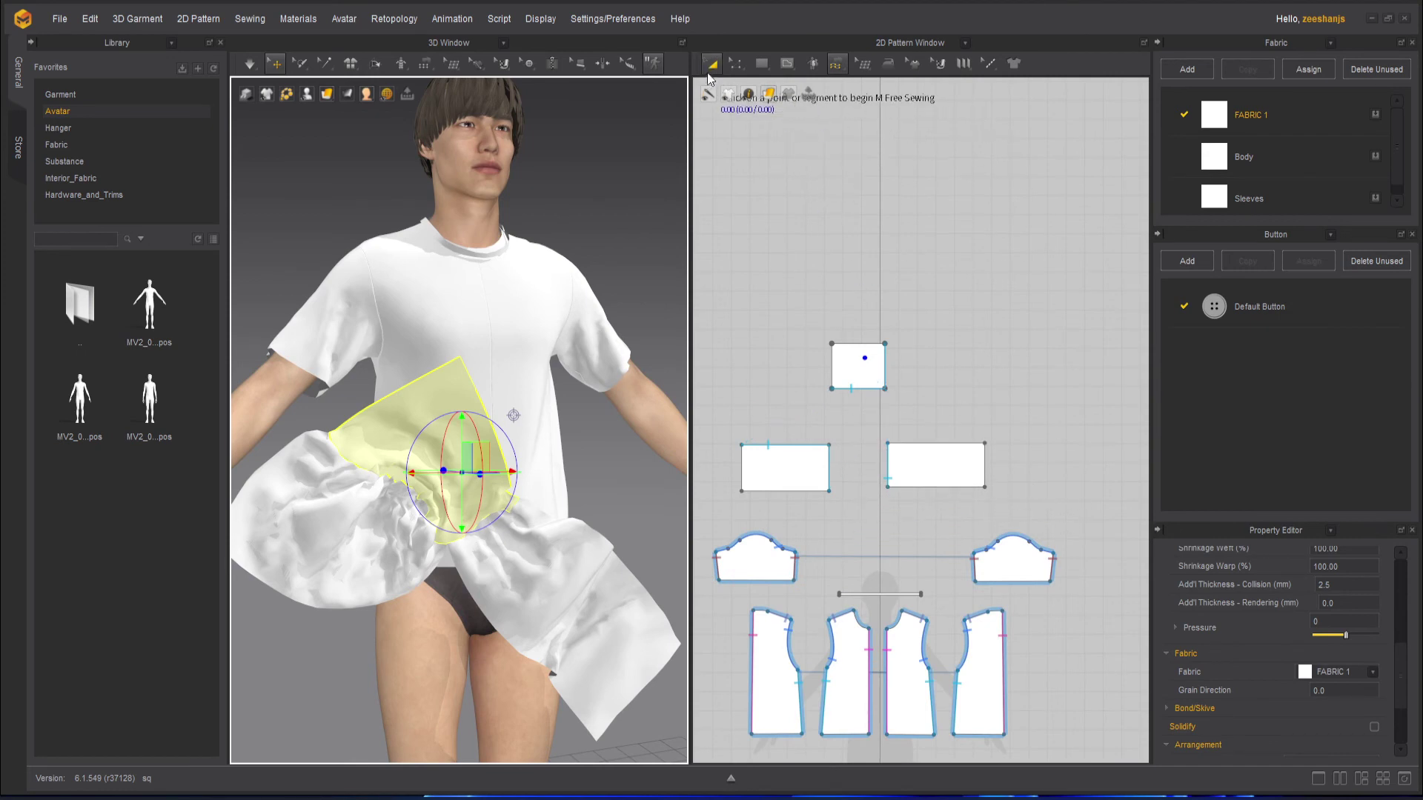
{"action": "left_click", "coordinate": [712, 63]}
{"action": "left_click", "coordinate": [769, 307]}
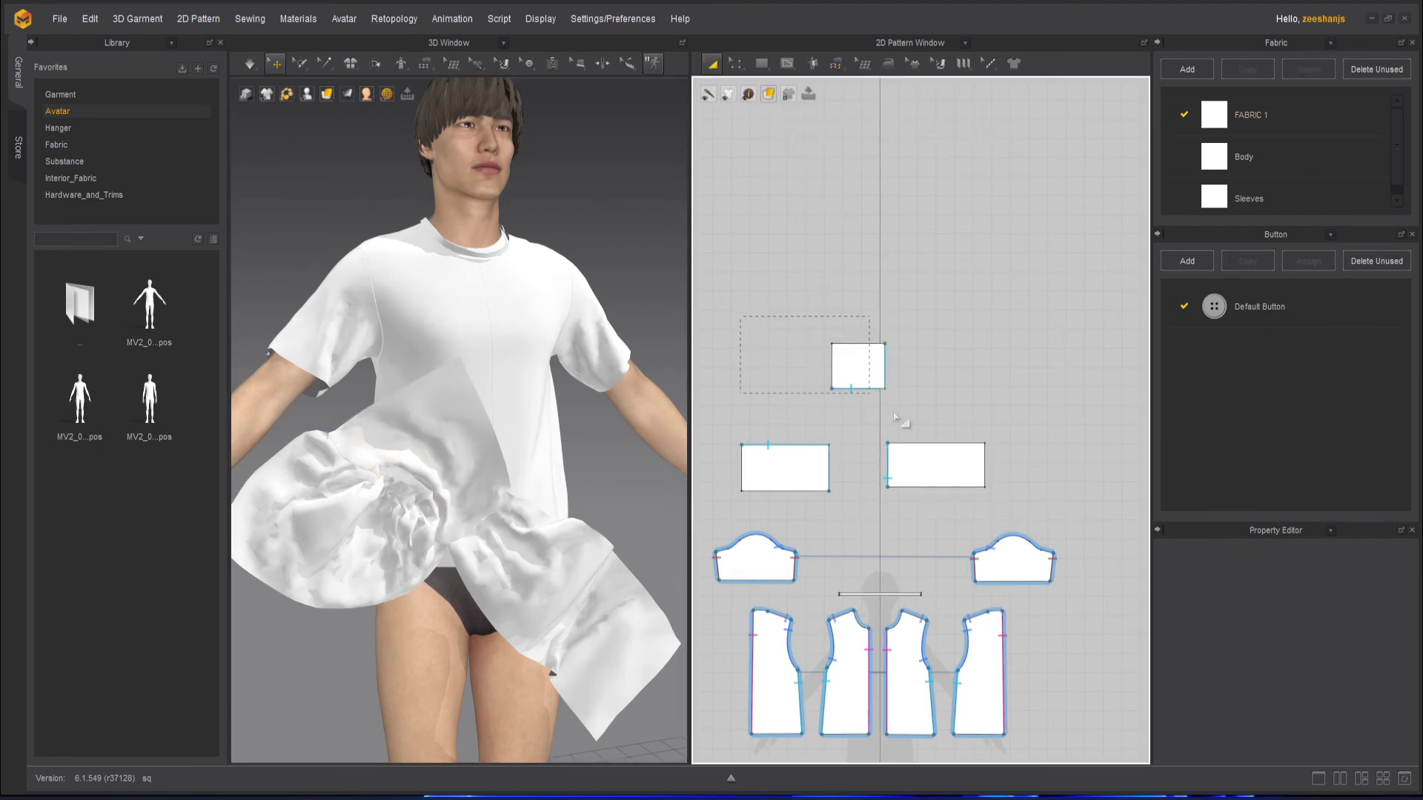
{"action": "left_click_drag", "start_coordinate": [1020, 504], "coordinate": [1020, 504]}
{"action": "key", "text": "Delete"}
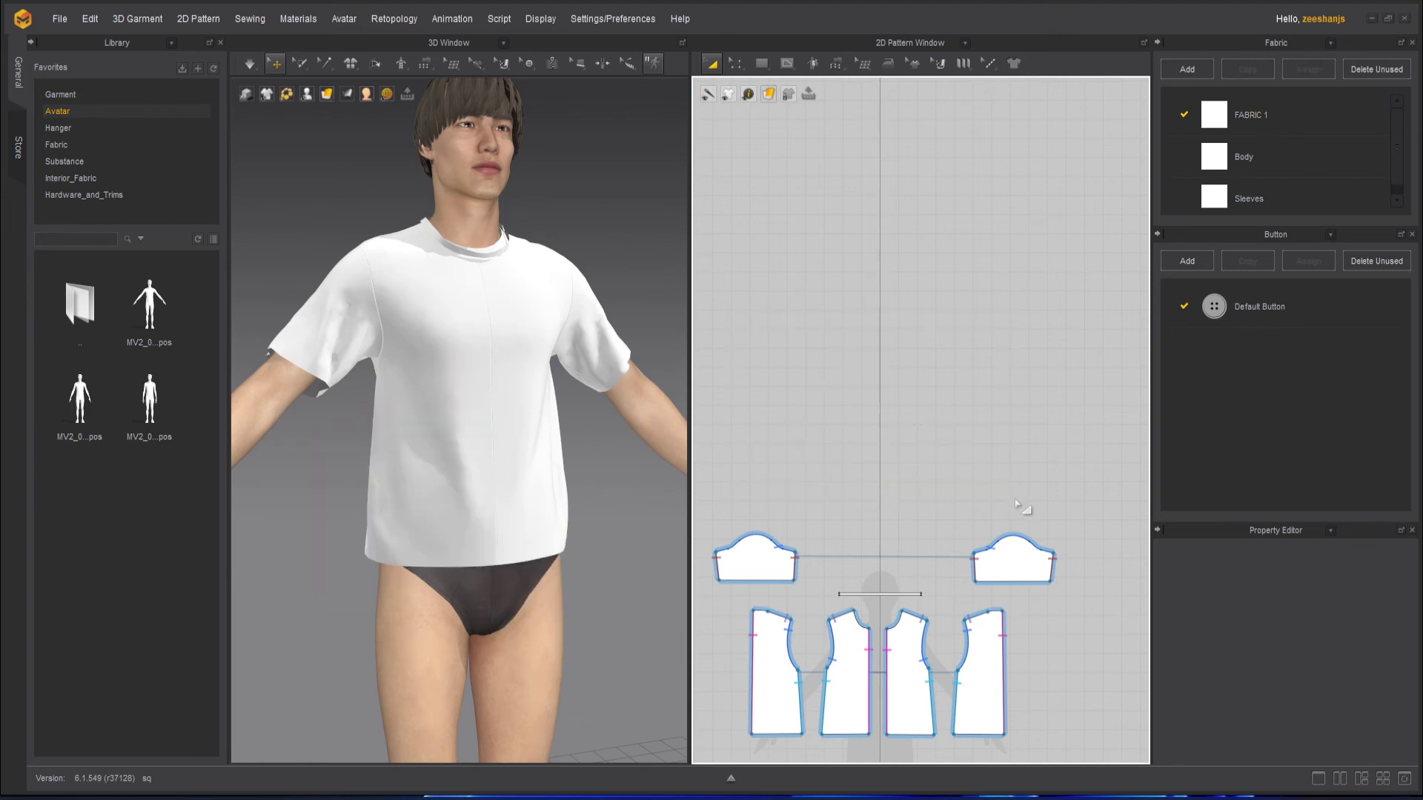
Step: Hide the sewing lines in the 2D pattern display
{"action": "scroll", "coordinate": [981, 635], "scroll_direction": "up", "scroll_amount": 5}
{"action": "scroll", "coordinate": [994, 613], "scroll_direction": "down", "scroll_amount": 4}
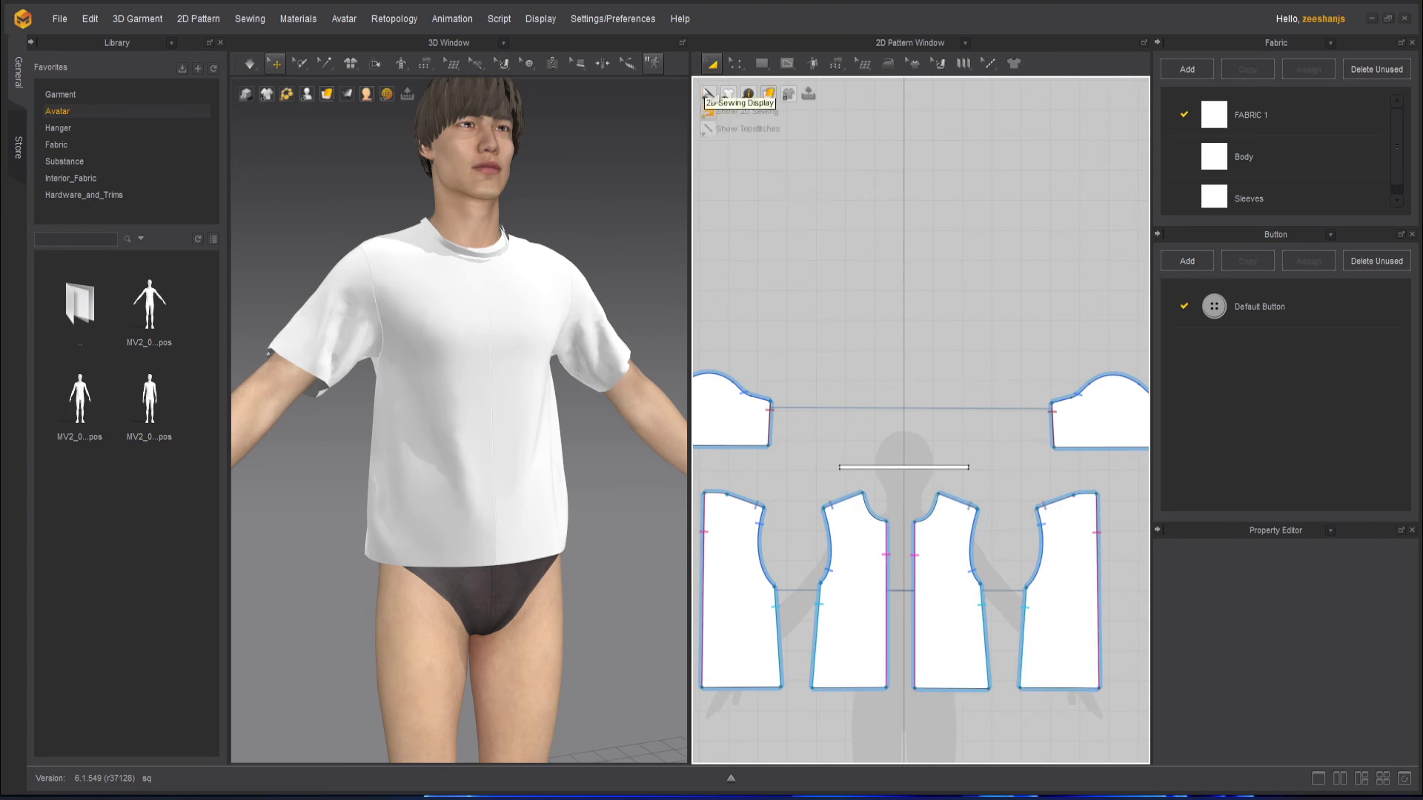
{"action": "mouse_move", "coordinate": [707, 95]}
{"action": "left_click", "coordinate": [711, 112]}
{"action": "scroll", "coordinate": [779, 523], "scroll_direction": "up", "scroll_amount": 3}
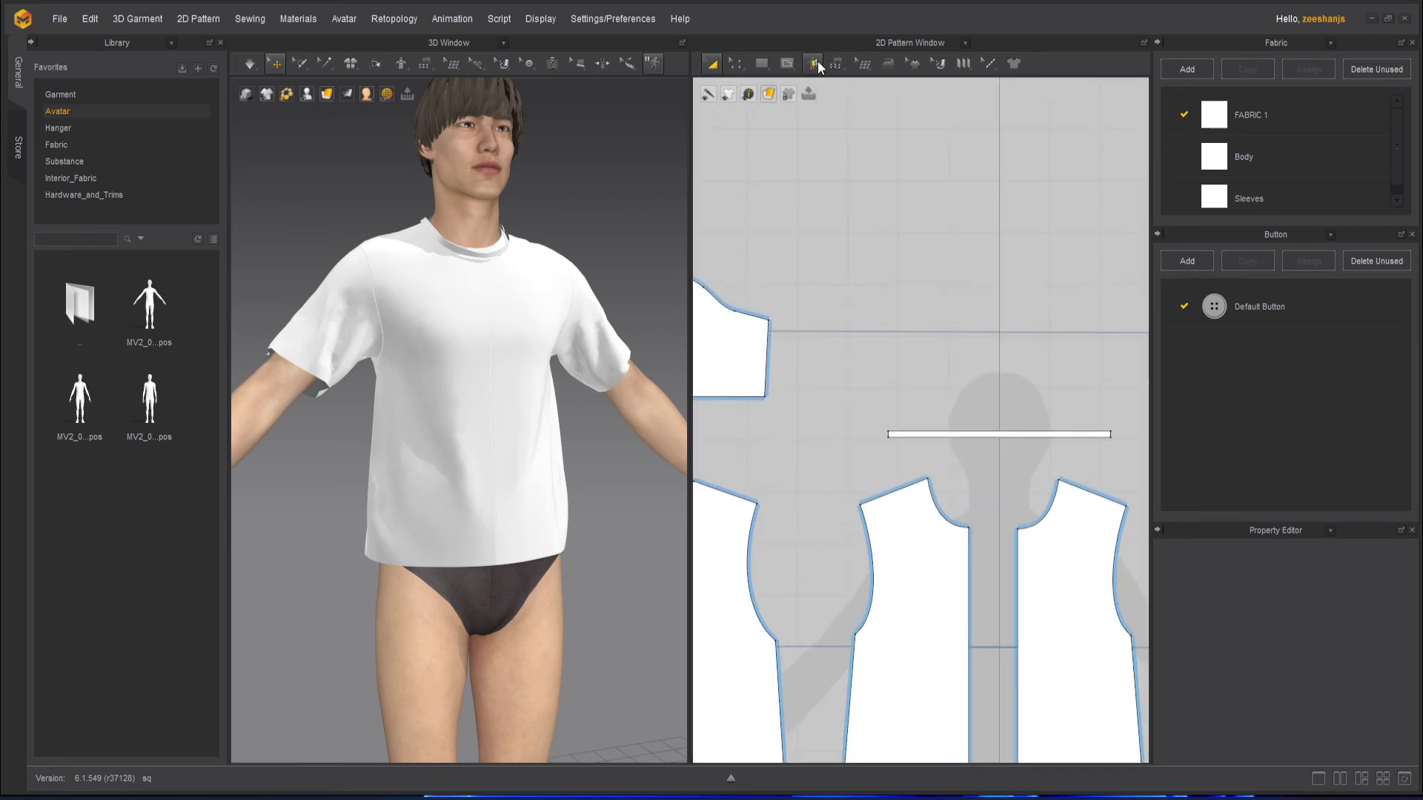
Step: Use M:N Free Sewing to define the M side along the neckband's full bottom edge, from left to right end
{"action": "mouse_move", "coordinate": [831, 67]}
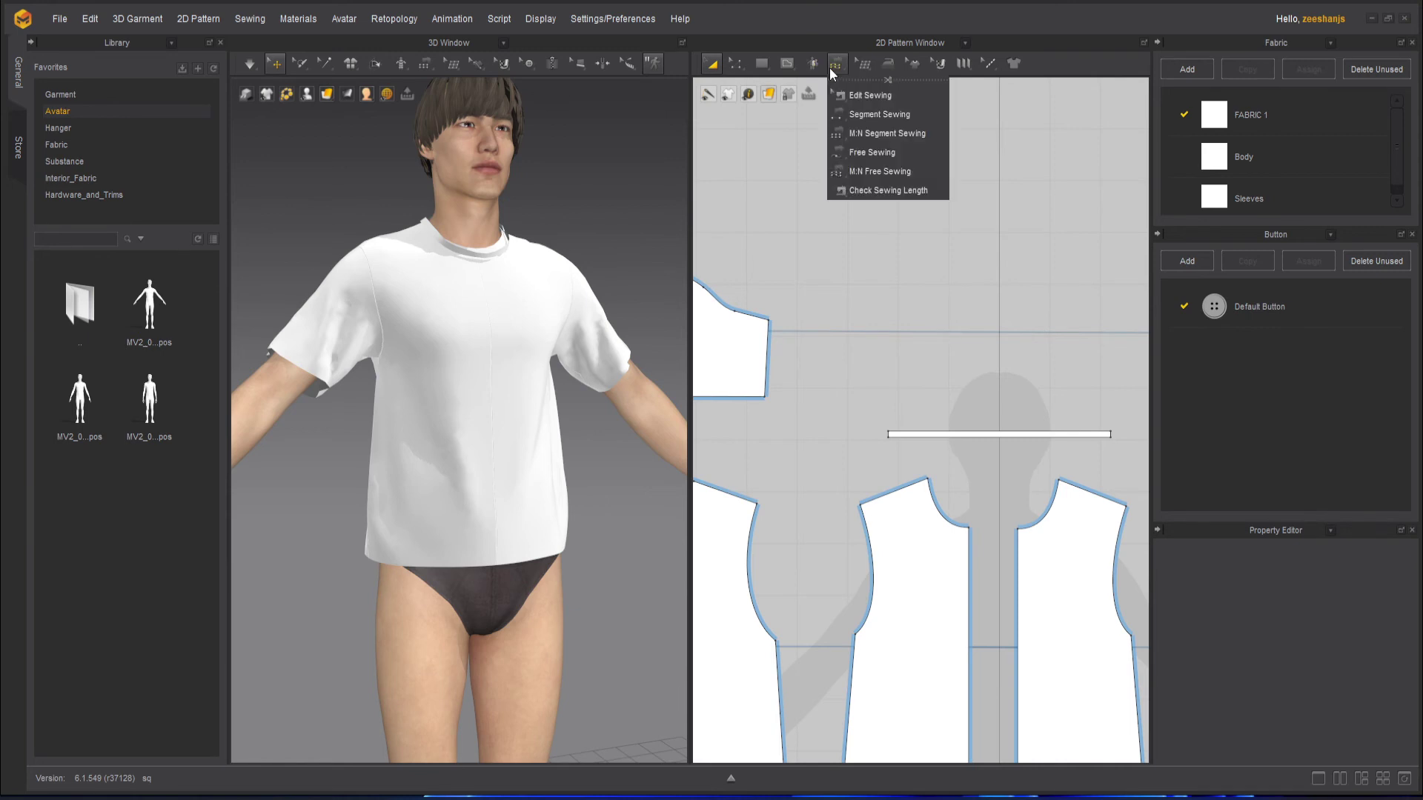
{"action": "left_click", "coordinate": [881, 171]}
{"action": "scroll", "coordinate": [926, 444], "scroll_direction": "up", "scroll_amount": 3}
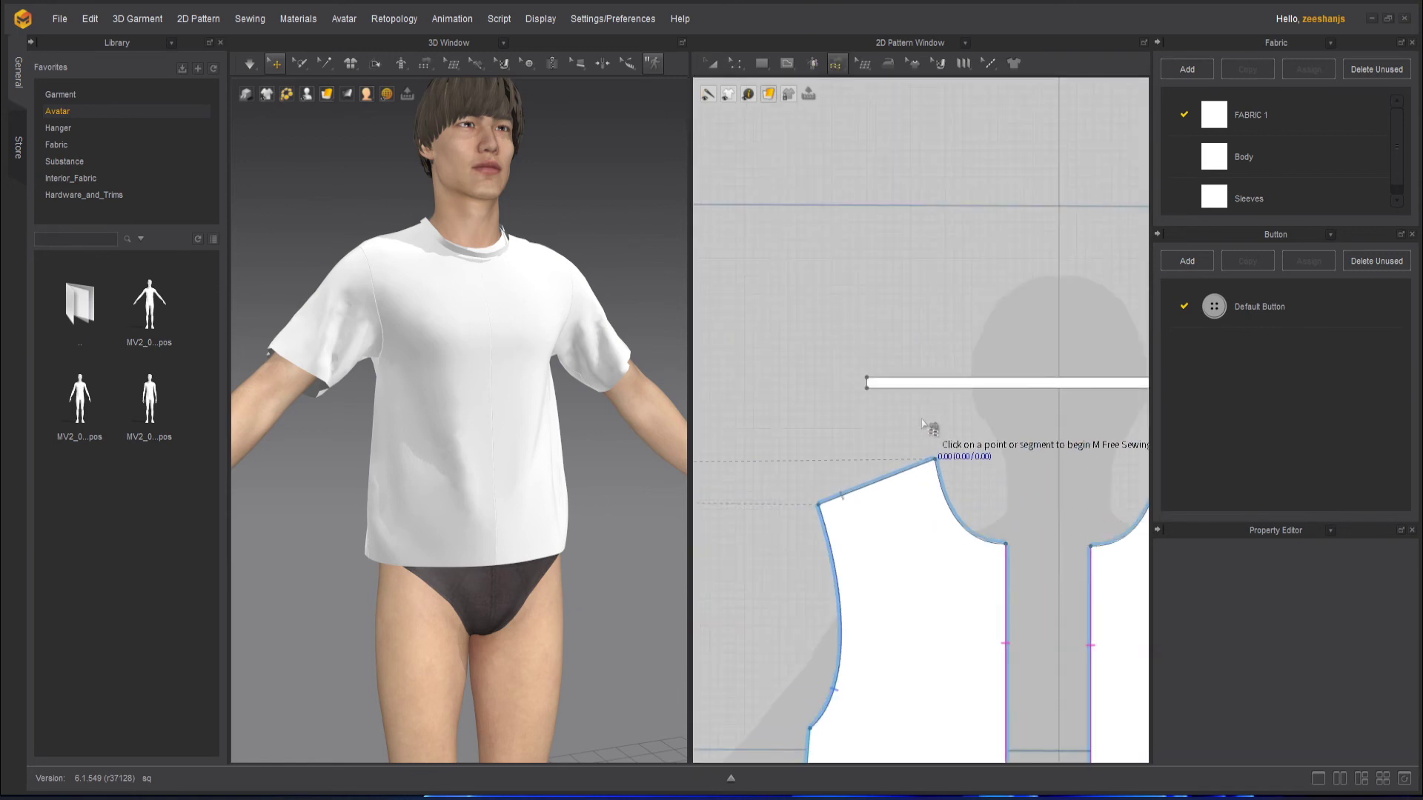
{"action": "middle_click_drag", "start_coordinate": [811, 404], "coordinate": [771, 424]}
{"action": "left_click", "coordinate": [726, 398]}
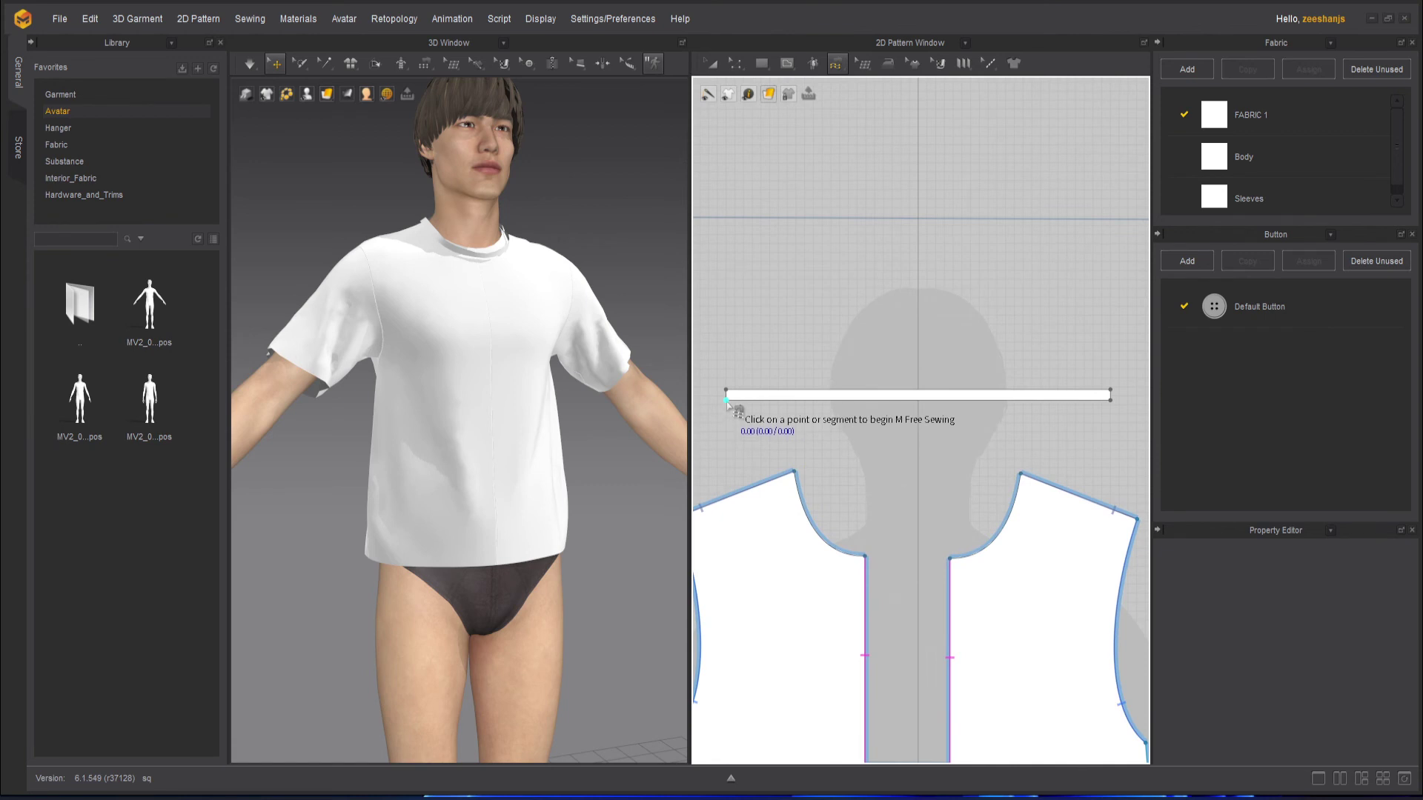
{"action": "left_click", "coordinate": [1111, 400]}
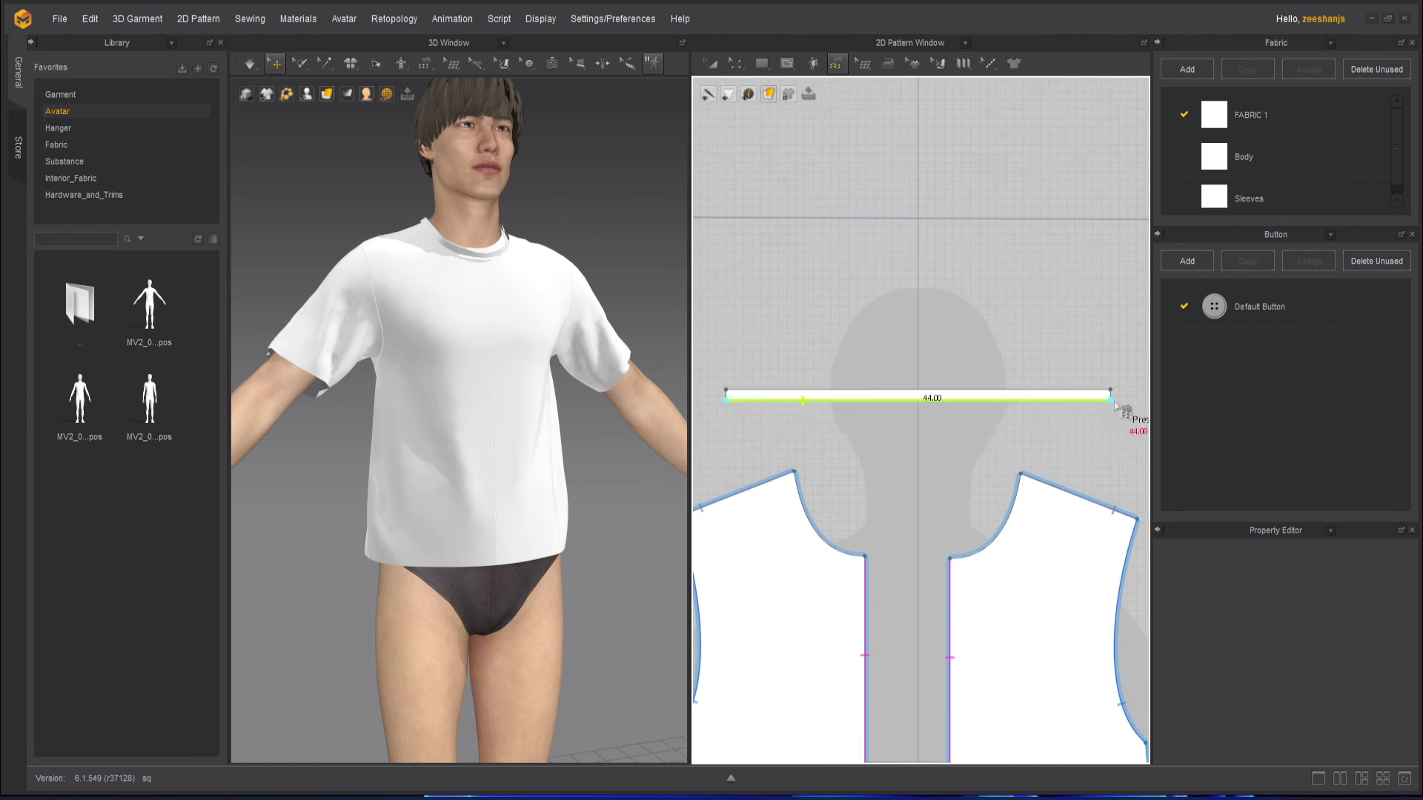
{"action": "key", "text": "Return"}
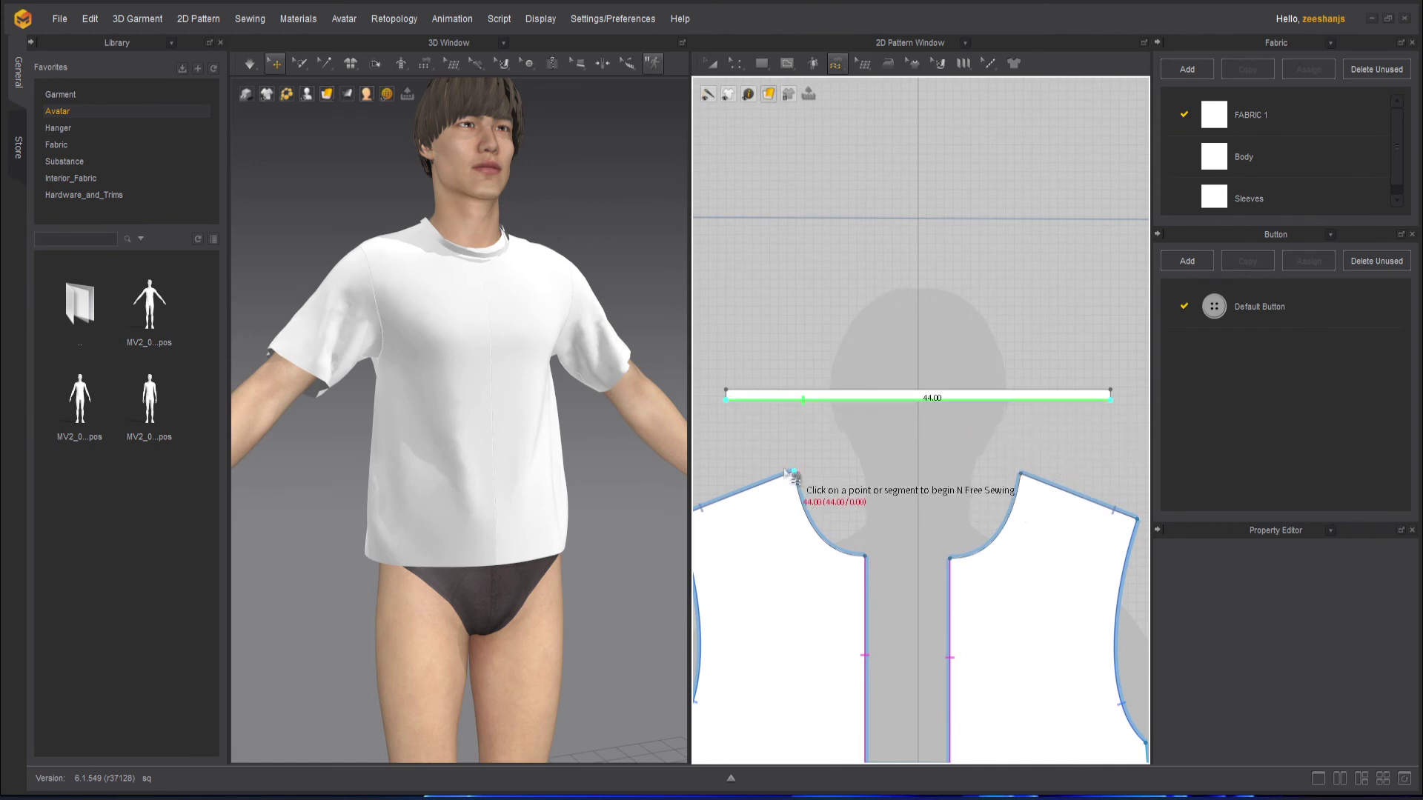
Step: Add the N-side necklines of the leftmost back panel, from center back to shoulder, and the left front panel, from shoulder to center front
{"action": "middle_click_drag", "start_coordinate": [797, 482], "coordinate": [1231, 393]}
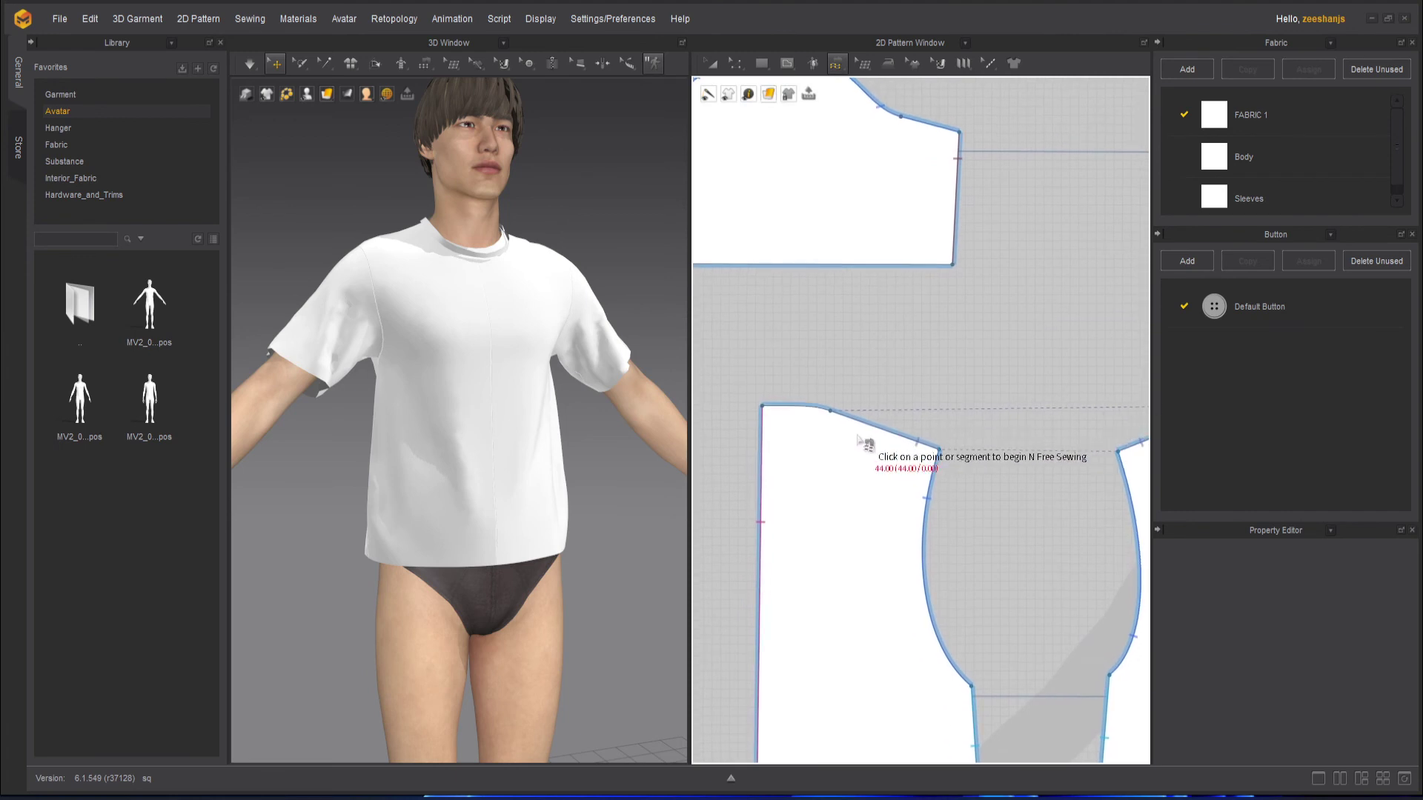
{"action": "left_click", "coordinate": [766, 407]}
{"action": "left_click", "coordinate": [838, 413]}
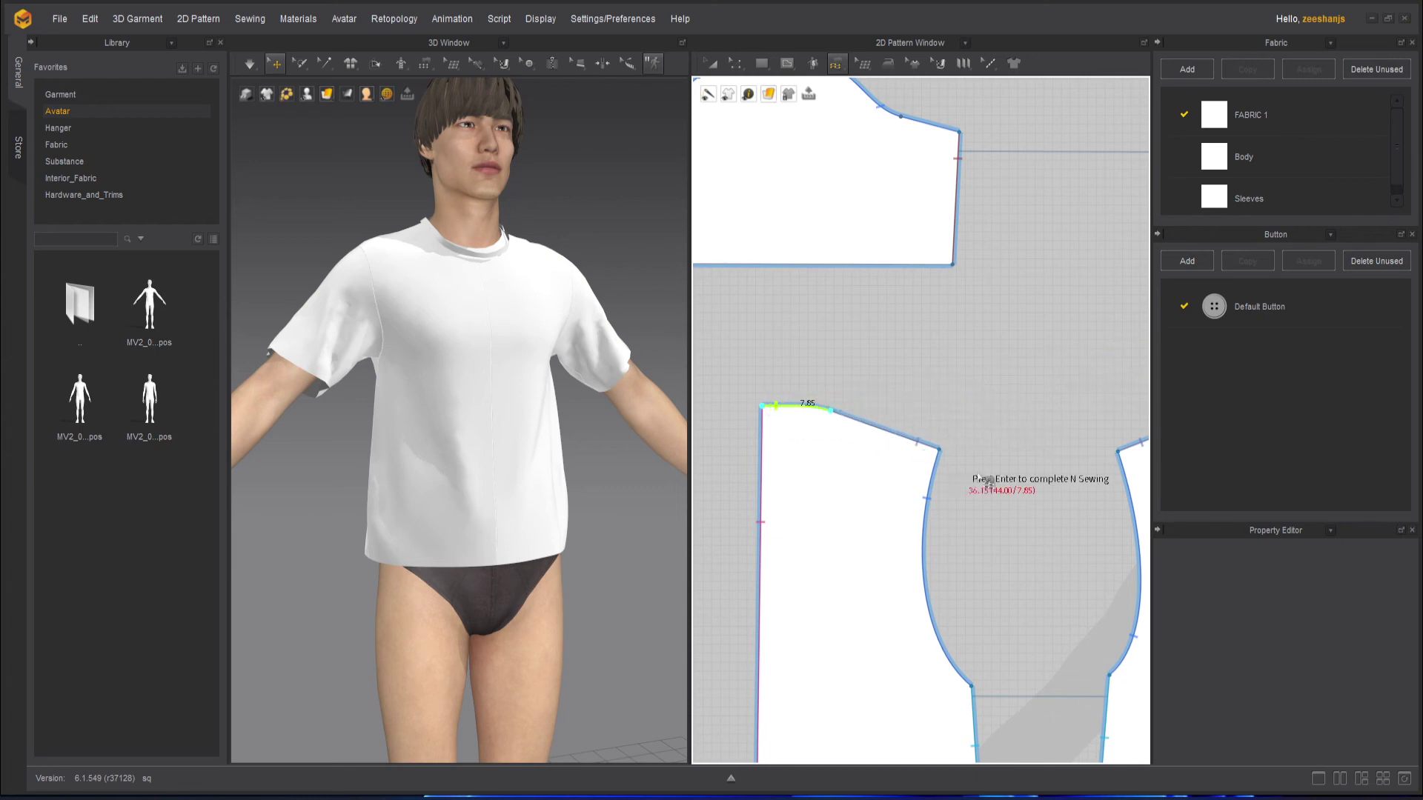
{"action": "middle_click_drag", "start_coordinate": [994, 494], "coordinate": [707, 545]}
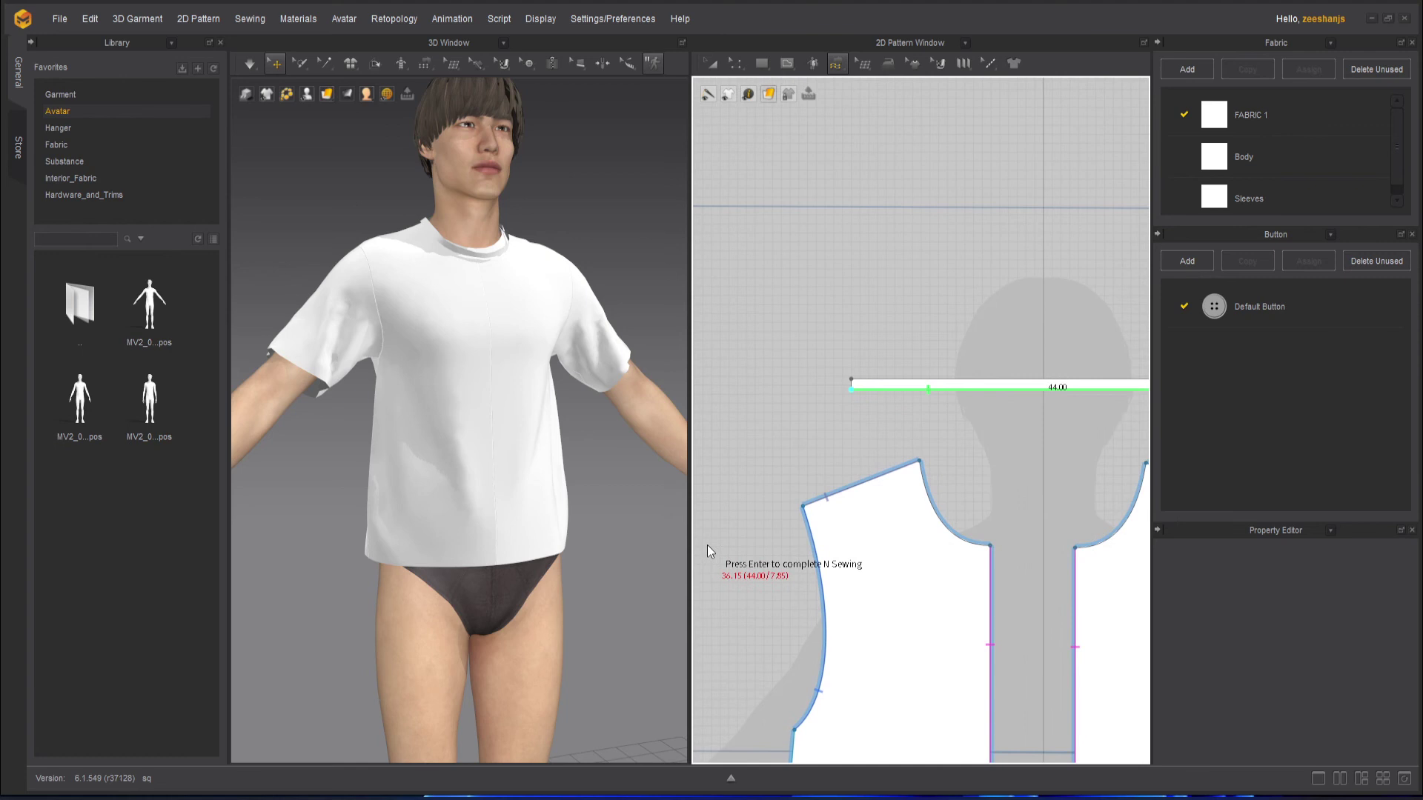
{"action": "left_click", "coordinate": [920, 462]}
{"action": "left_click", "coordinate": [990, 546]}
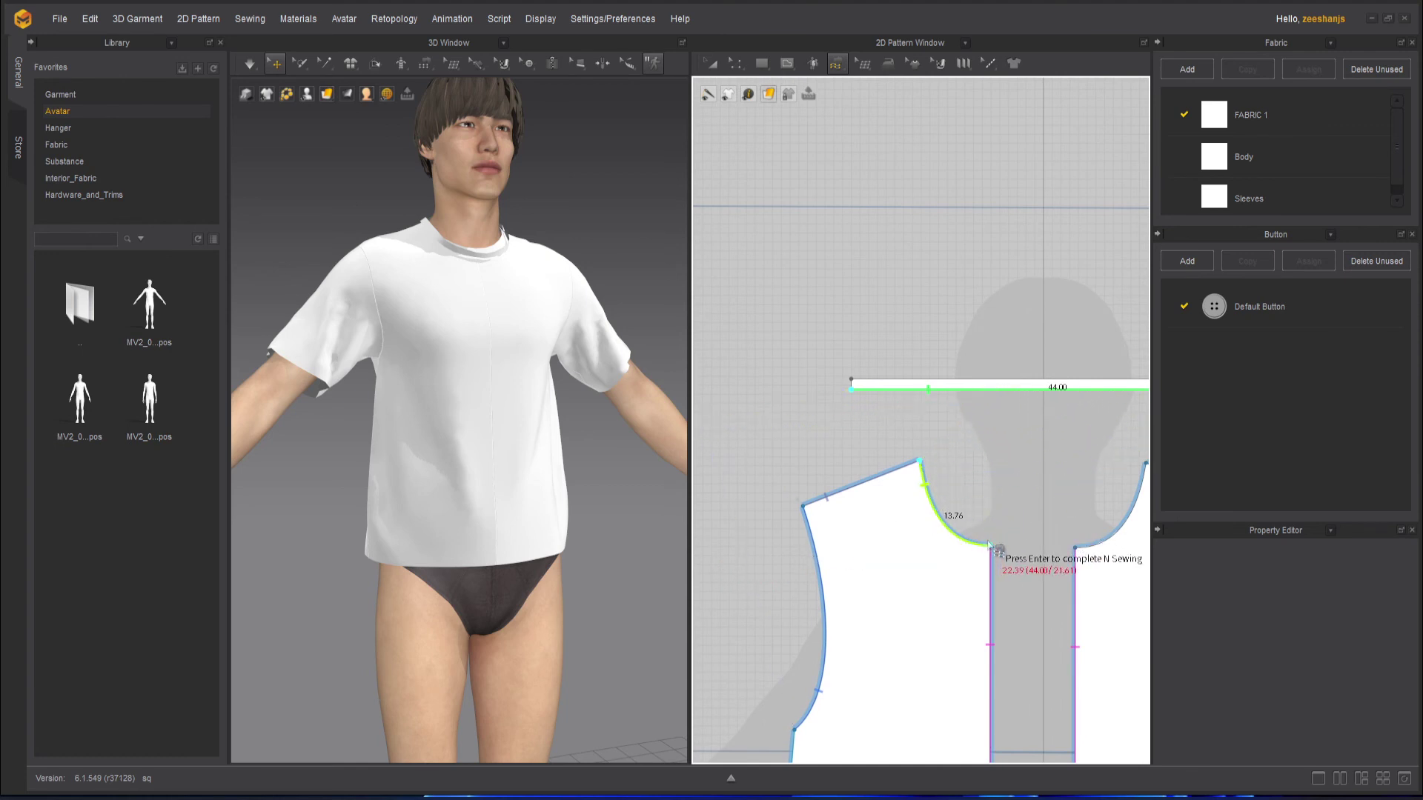
Step: Add the right front panel's neckline to the N side, from center front to shoulder
{"action": "middle_click_drag", "start_coordinate": [1048, 571], "coordinate": [860, 612]}
{"action": "left_click", "coordinate": [882, 587]}
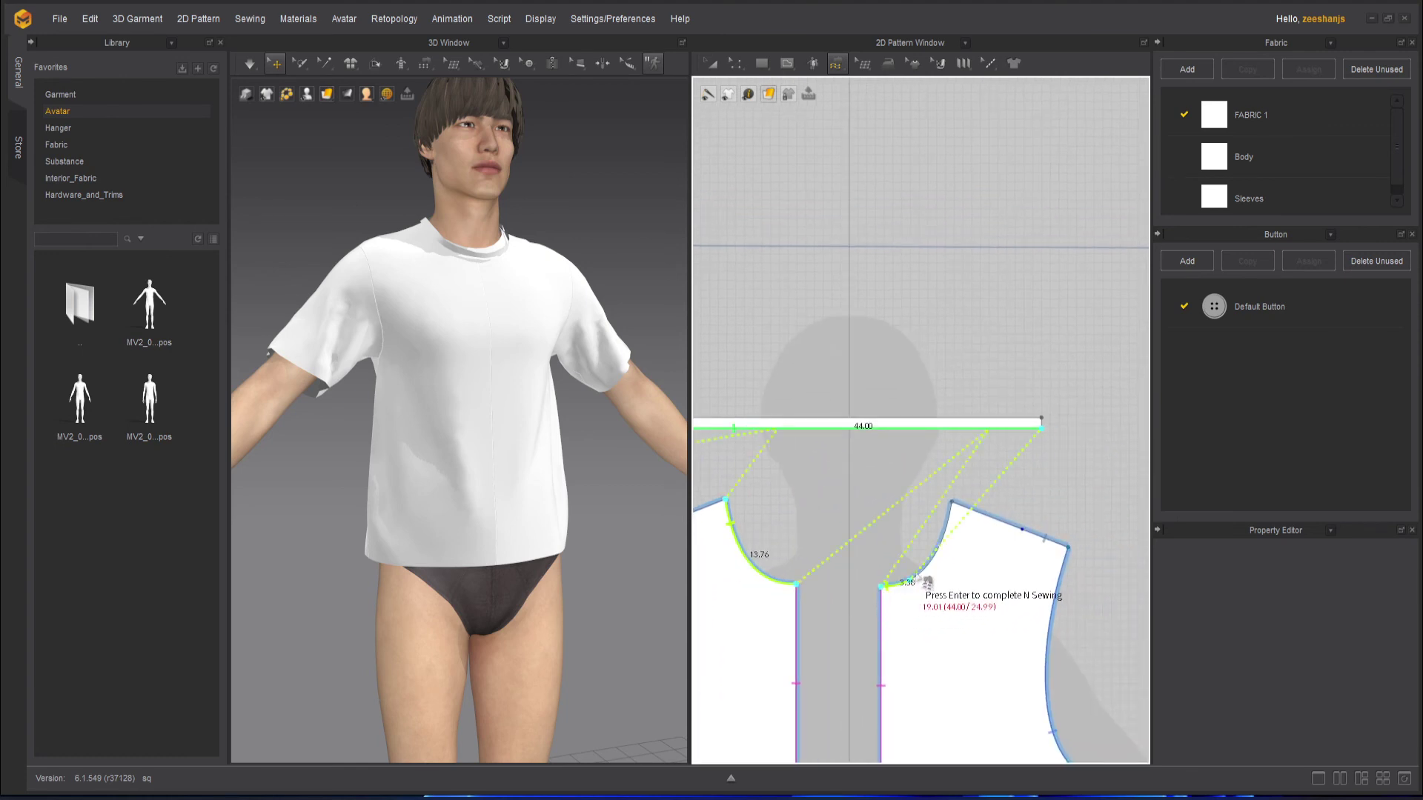
{"action": "left_click", "coordinate": [951, 502]}
Step: Add the rightmost back panel's neckline, from shoulder to center back, and complete the M:N Free Sewing
{"action": "middle_click_drag", "start_coordinate": [1079, 533], "coordinate": [567, 523]}
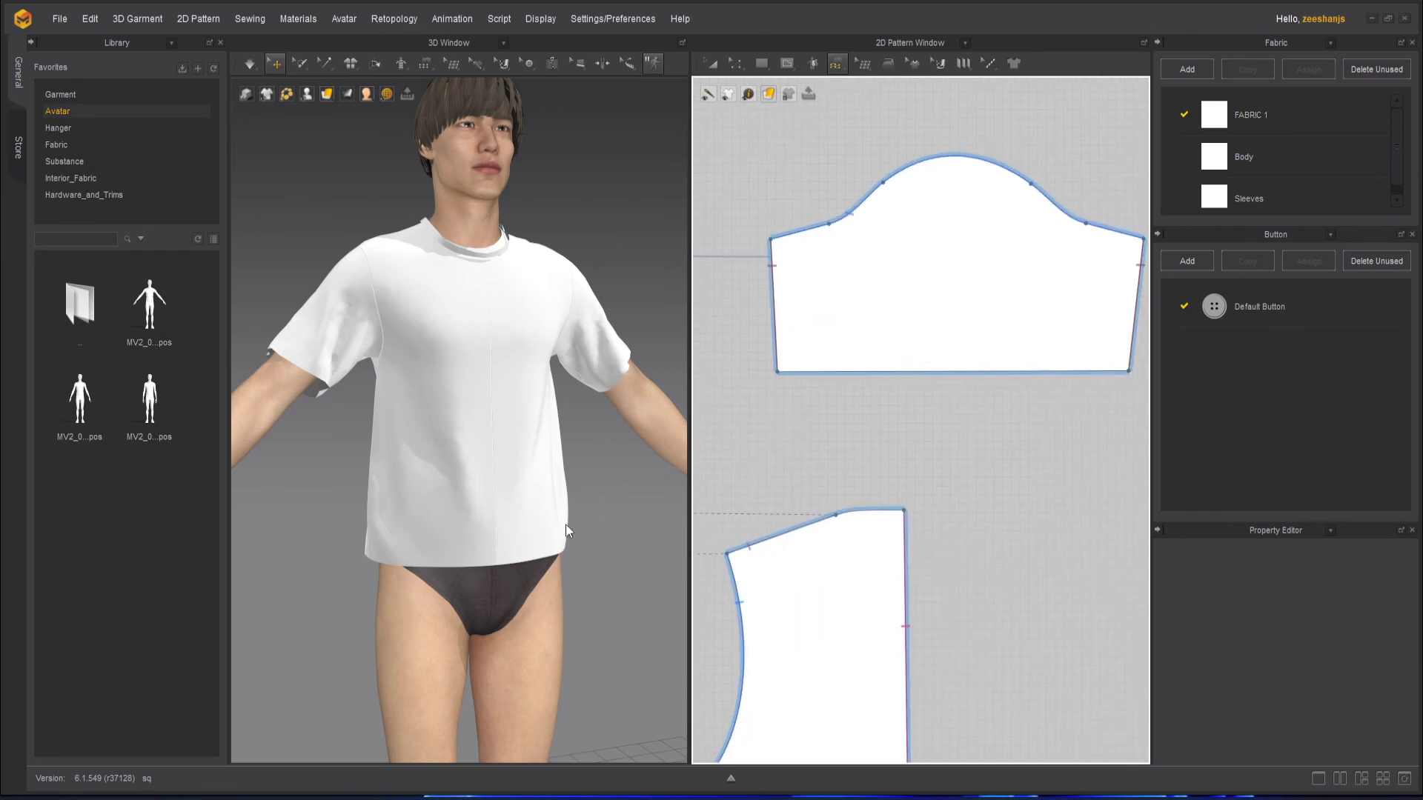
{"action": "left_click", "coordinate": [836, 512]}
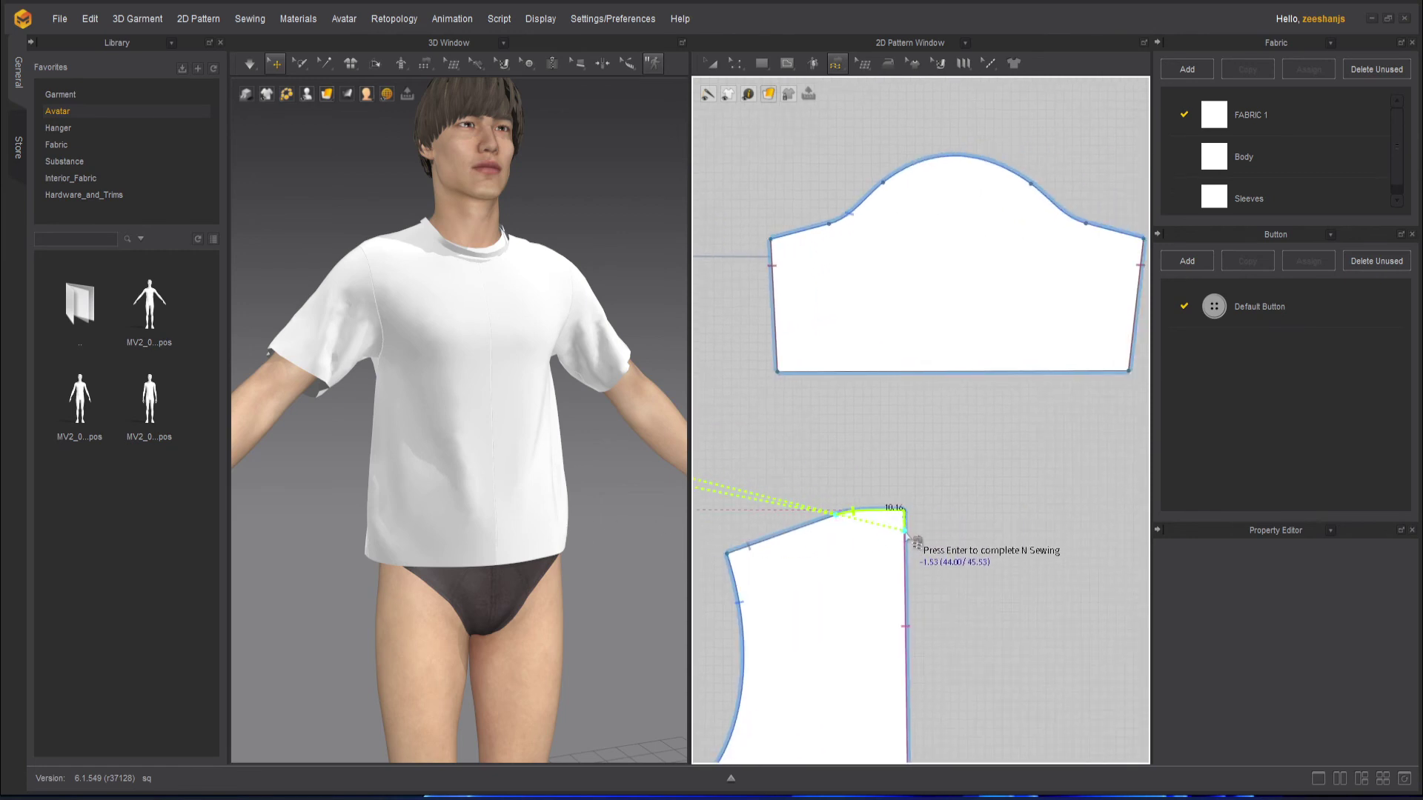
{"action": "scroll", "coordinate": [904, 511], "scroll_direction": "up", "scroll_amount": 5}
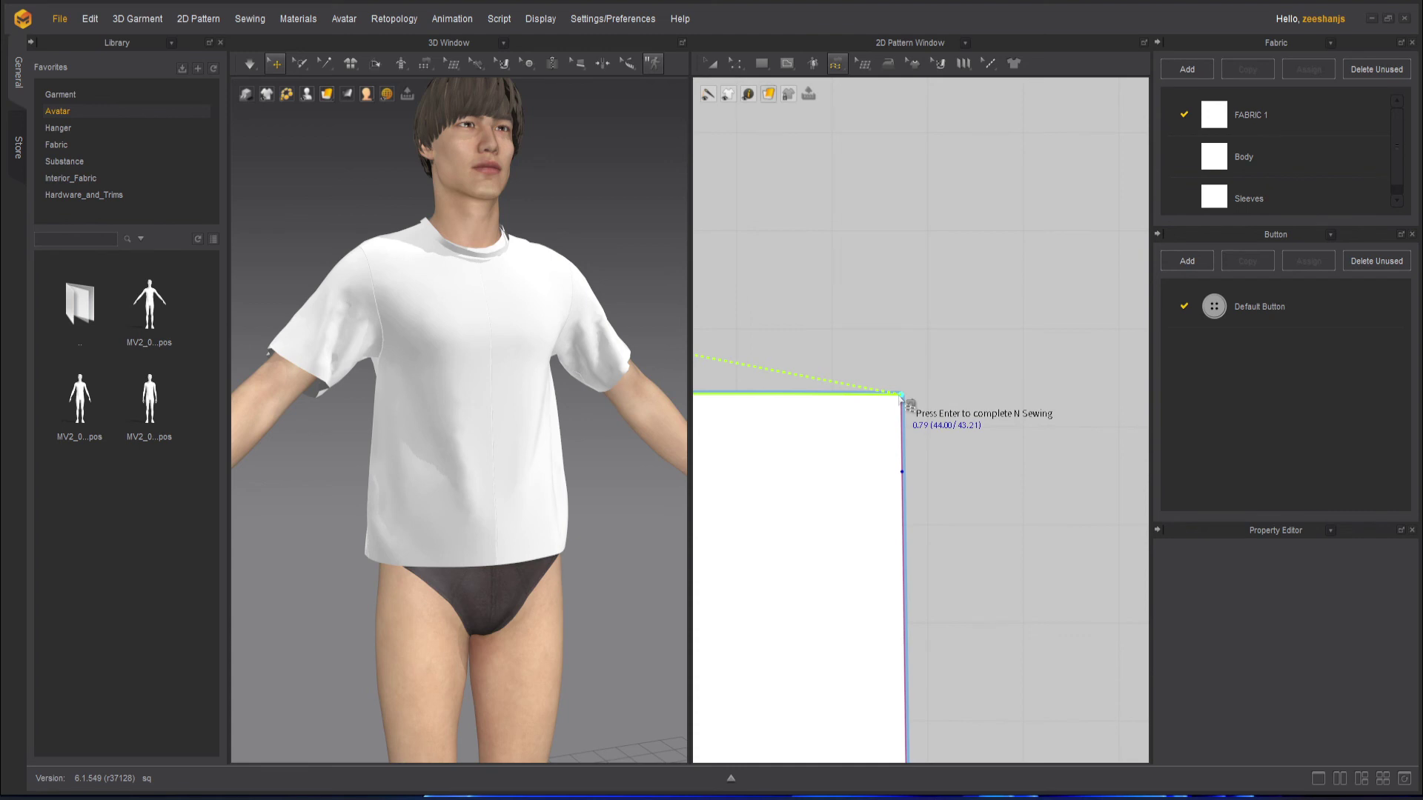
{"action": "scroll", "coordinate": [903, 400], "scroll_direction": "down", "scroll_amount": 6}
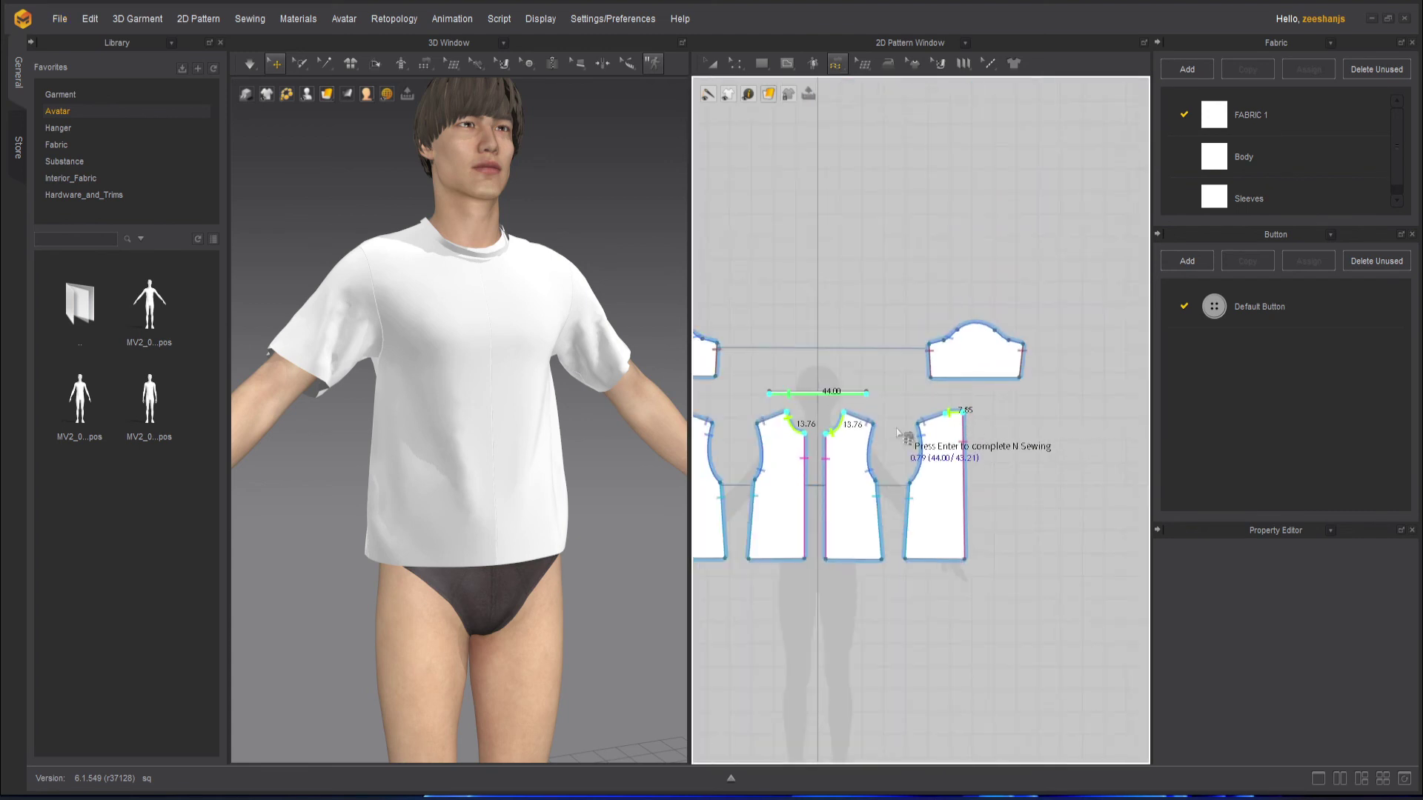
{"action": "middle_click_drag", "start_coordinate": [810, 459], "coordinate": [938, 482]}
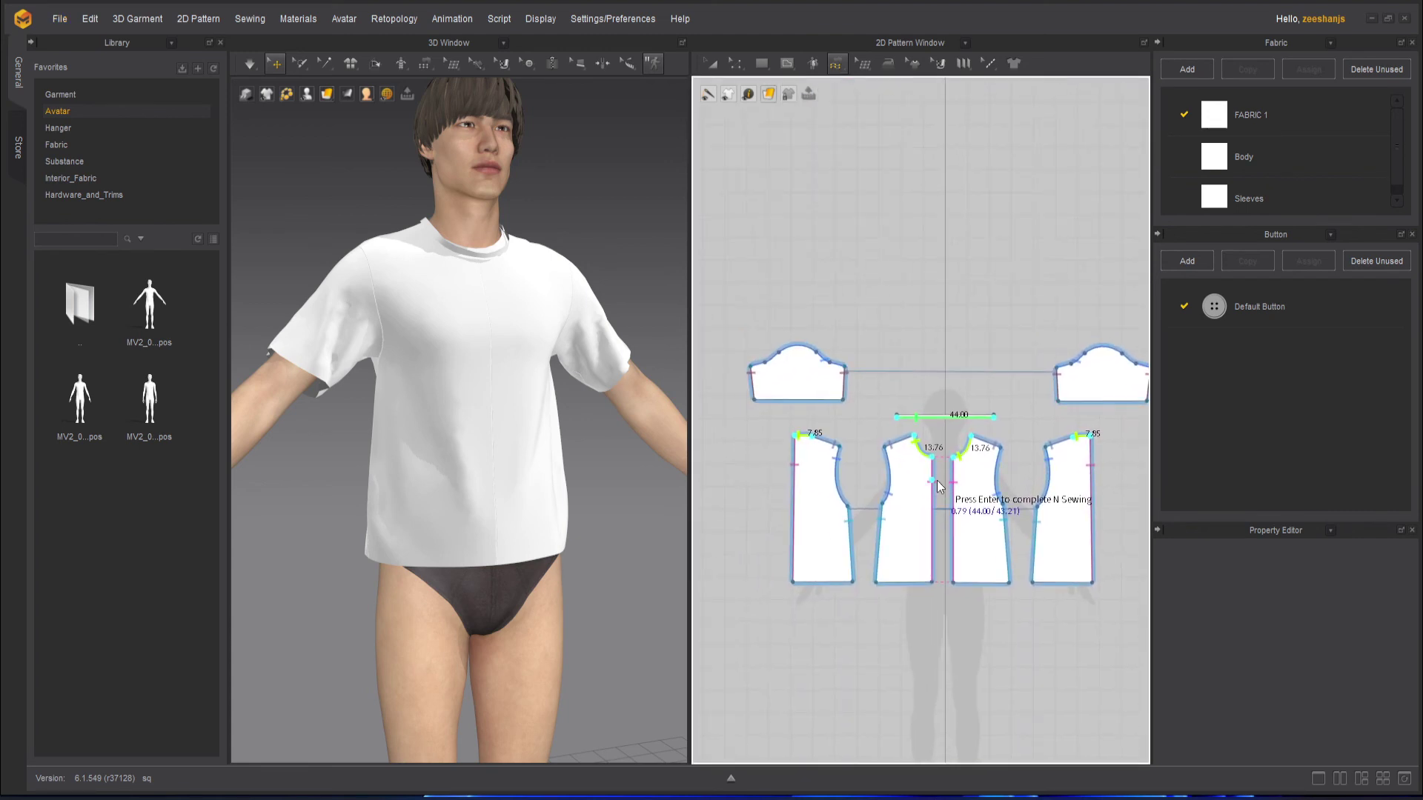
{"action": "key", "text": "Return"}
Step: Switch to the Transform Pattern tool and show the sewing lines in the 2D pattern display
{"action": "scroll", "coordinate": [895, 430], "scroll_direction": "up", "scroll_amount": 4}
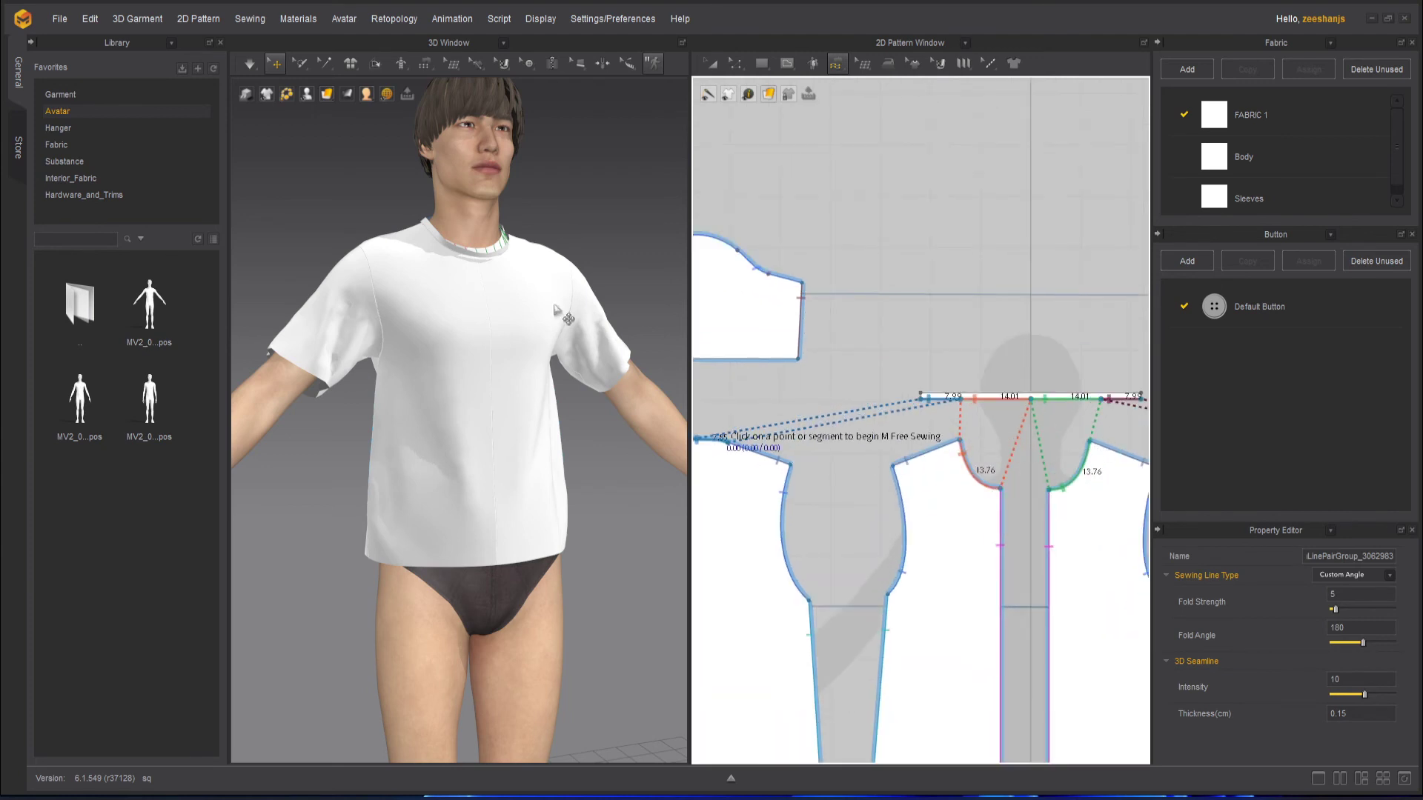
{"action": "scroll", "coordinate": [511, 238], "scroll_direction": "up", "scroll_amount": 4}
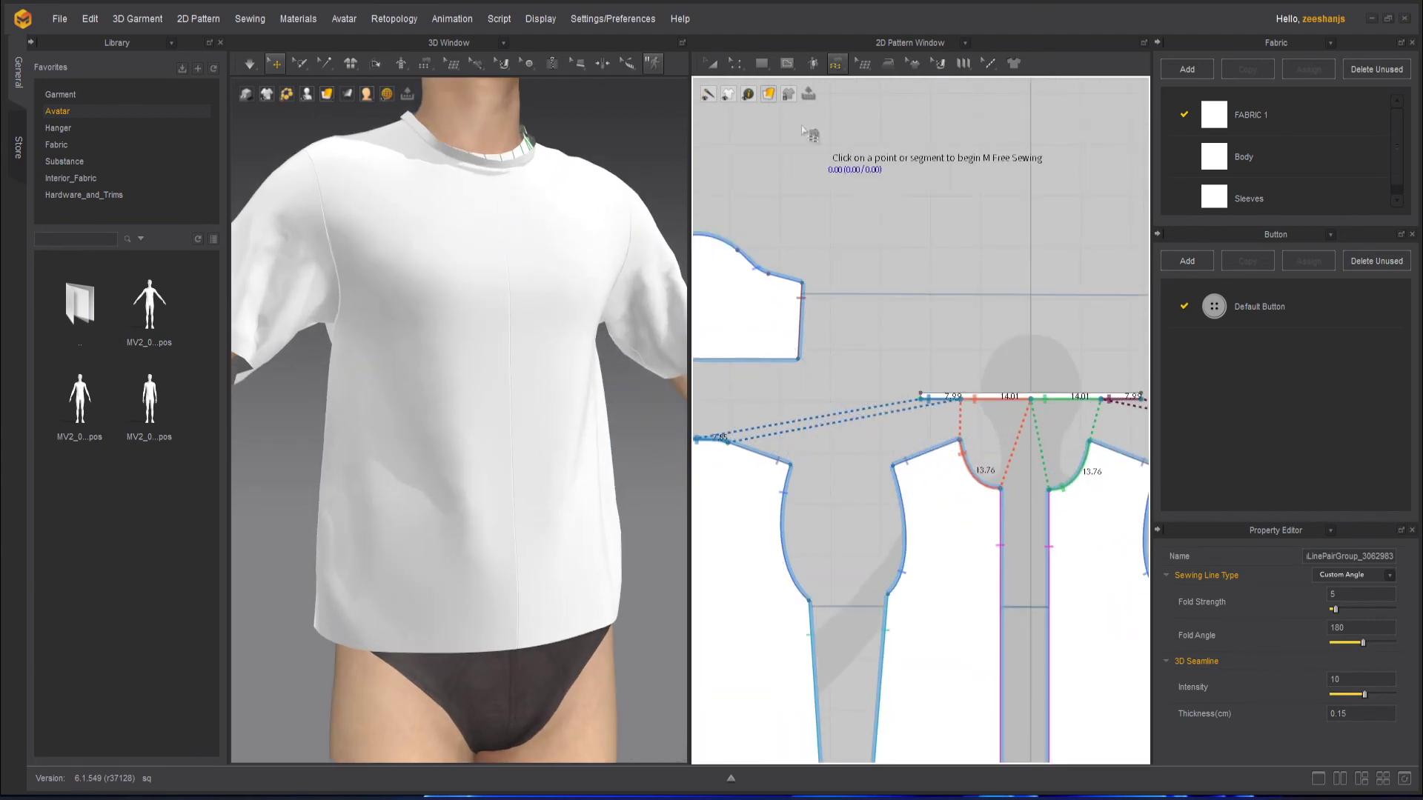
{"action": "left_click", "coordinate": [713, 63]}
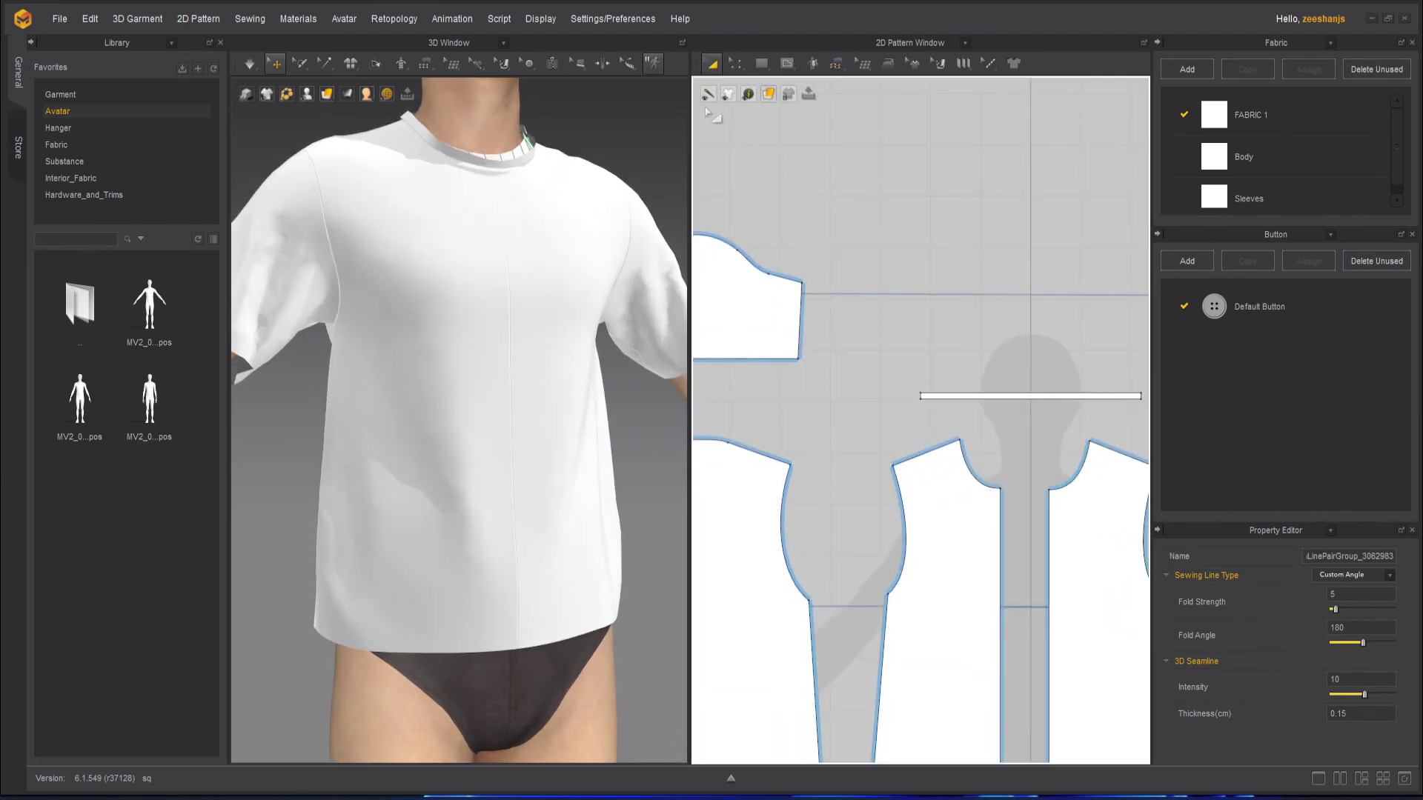
{"action": "mouse_move", "coordinate": [709, 95]}
{"action": "left_click", "coordinate": [717, 112]}
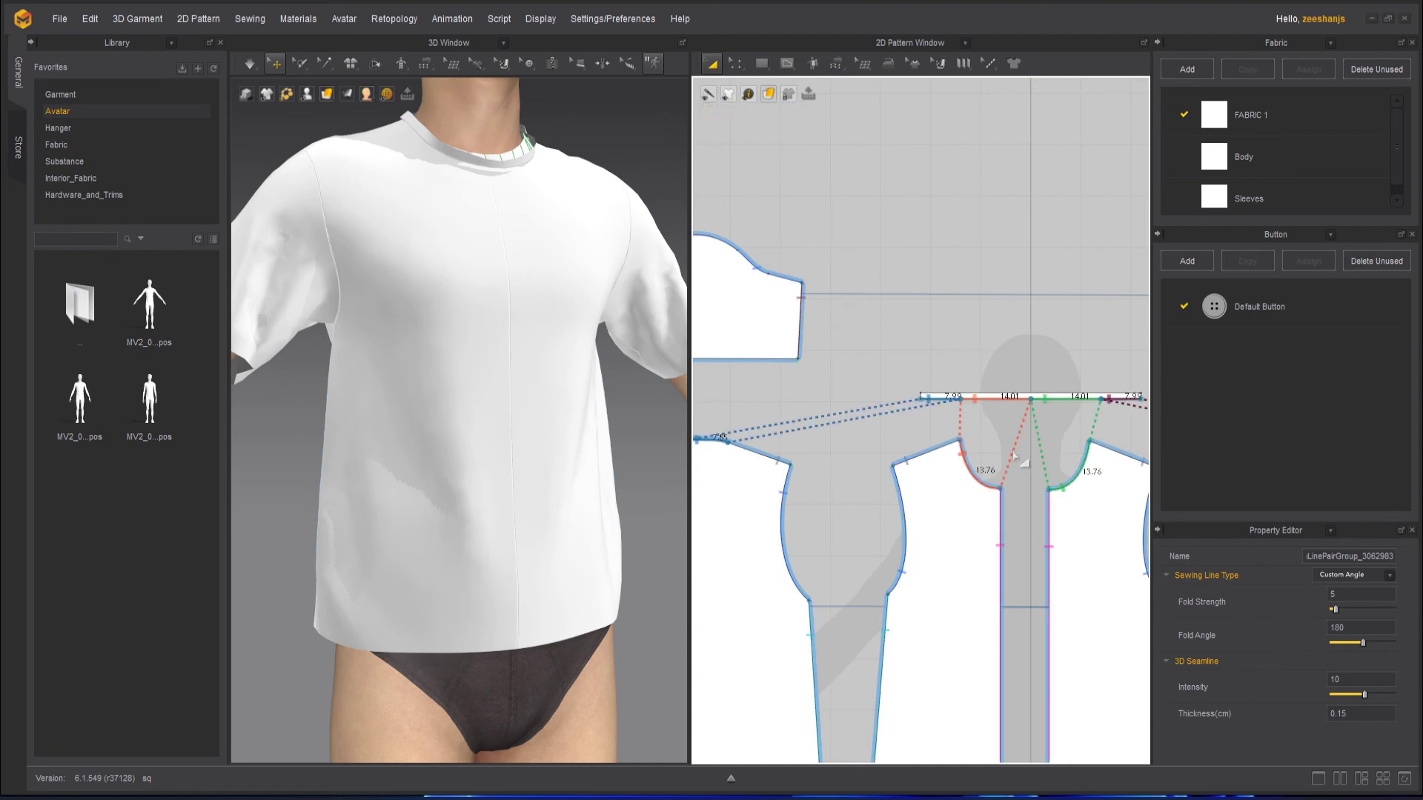
Step: Examine how the neckband's lower edge is sewn to each front and back neckline, in 2D and on the avatar's back
{"action": "scroll", "coordinate": [891, 476], "scroll_direction": "up", "scroll_amount": 3}
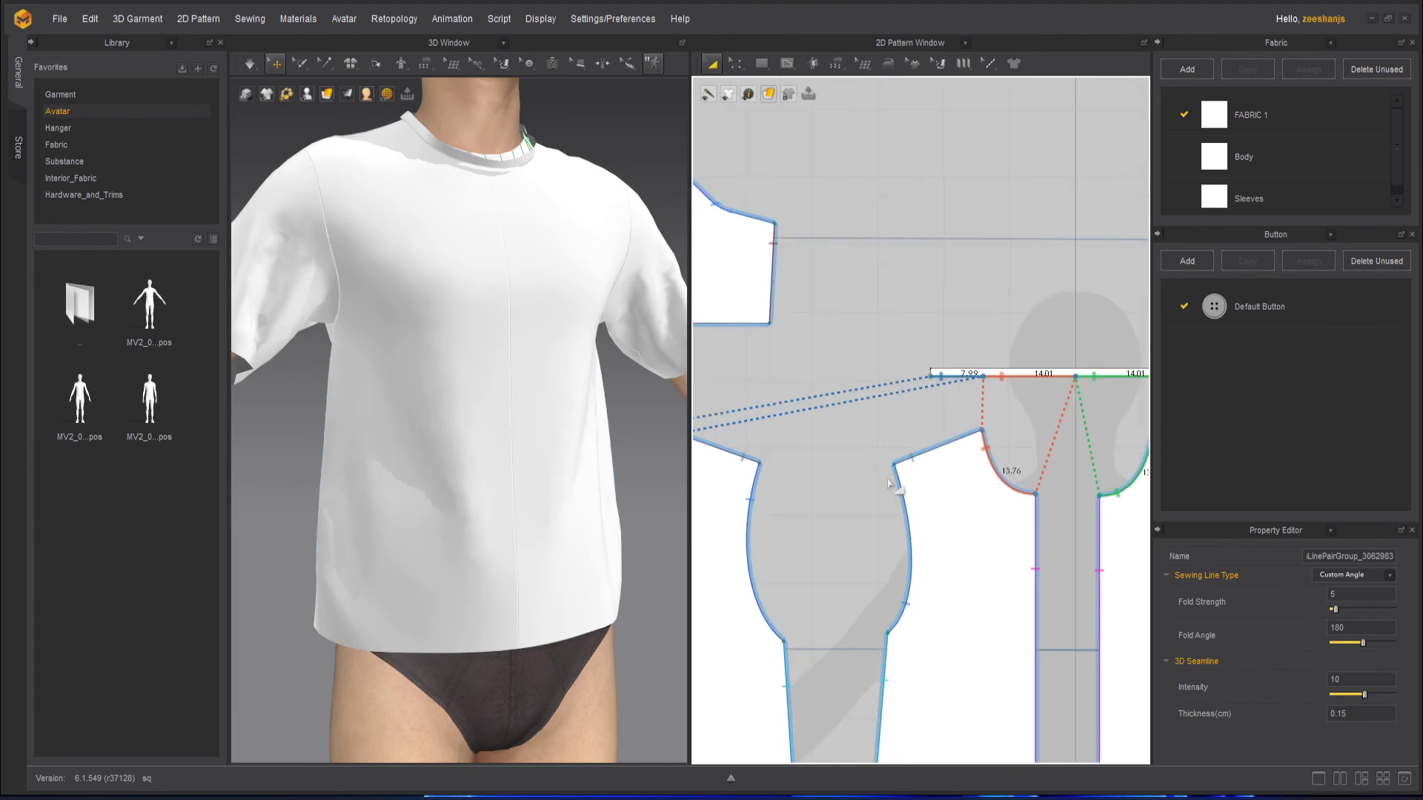
{"action": "middle_click_drag", "start_coordinate": [858, 450], "coordinate": [800, 453]}
{"action": "middle_click_drag", "start_coordinate": [942, 446], "coordinate": [1176, 454]}
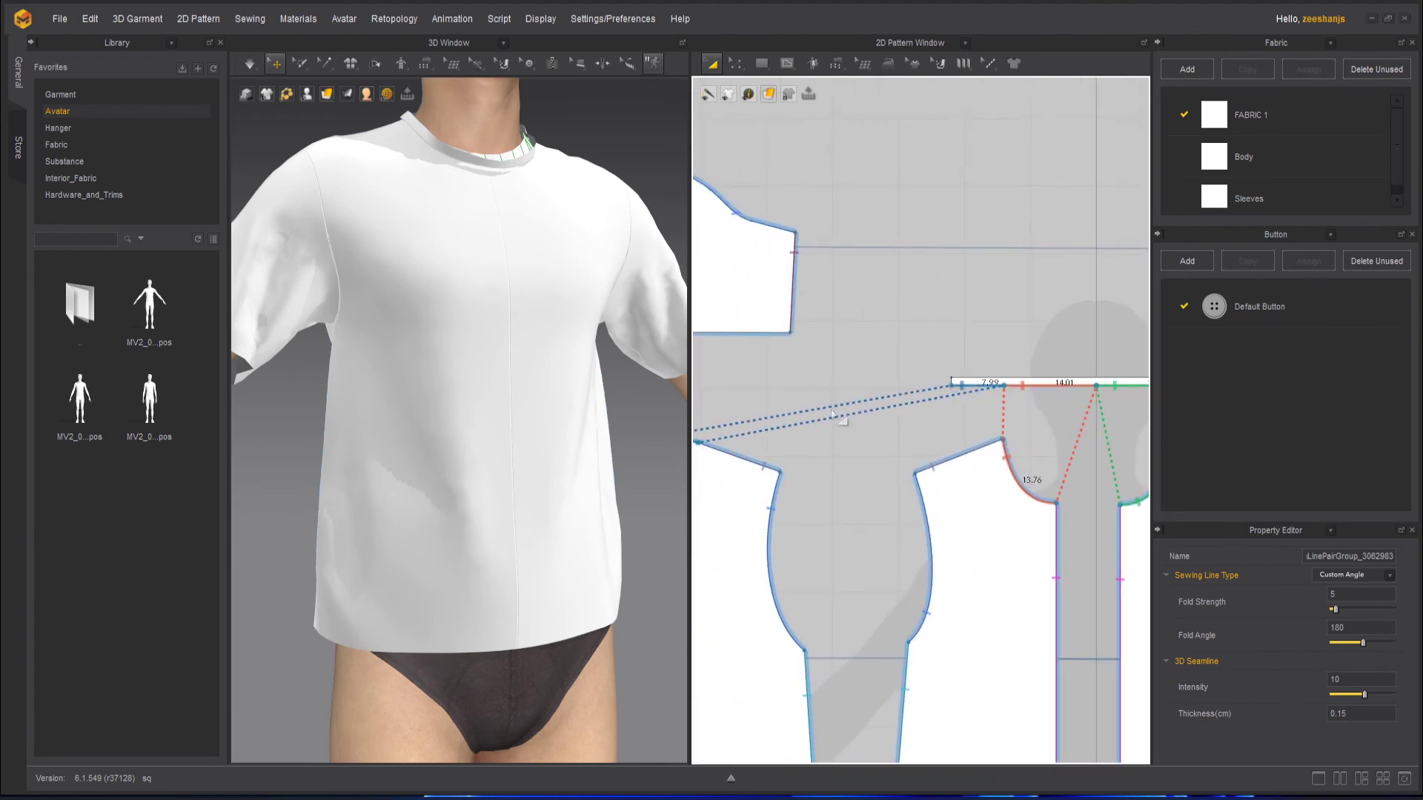
{"action": "middle_click_drag", "start_coordinate": [834, 414], "coordinate": [913, 454]}
{"action": "right_click_drag", "start_coordinate": [405, 306], "coordinate": [519, 355]}
{"action": "middle_click_drag", "start_coordinate": [309, 273], "coordinate": [546, 597]}
{"action": "right_click_drag", "start_coordinate": [452, 585], "coordinate": [540, 584]}
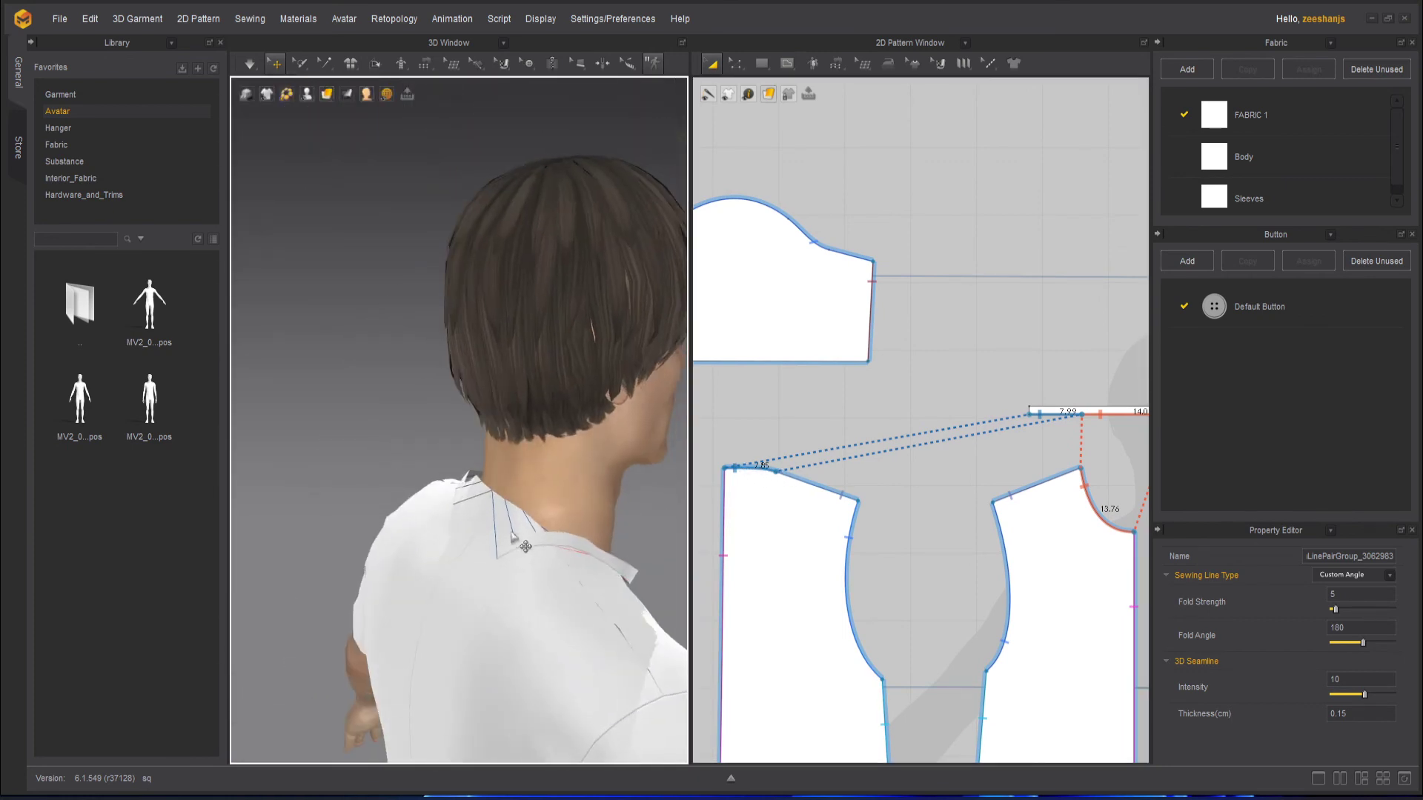
{"action": "middle_click_drag", "start_coordinate": [997, 526], "coordinate": [832, 532]}
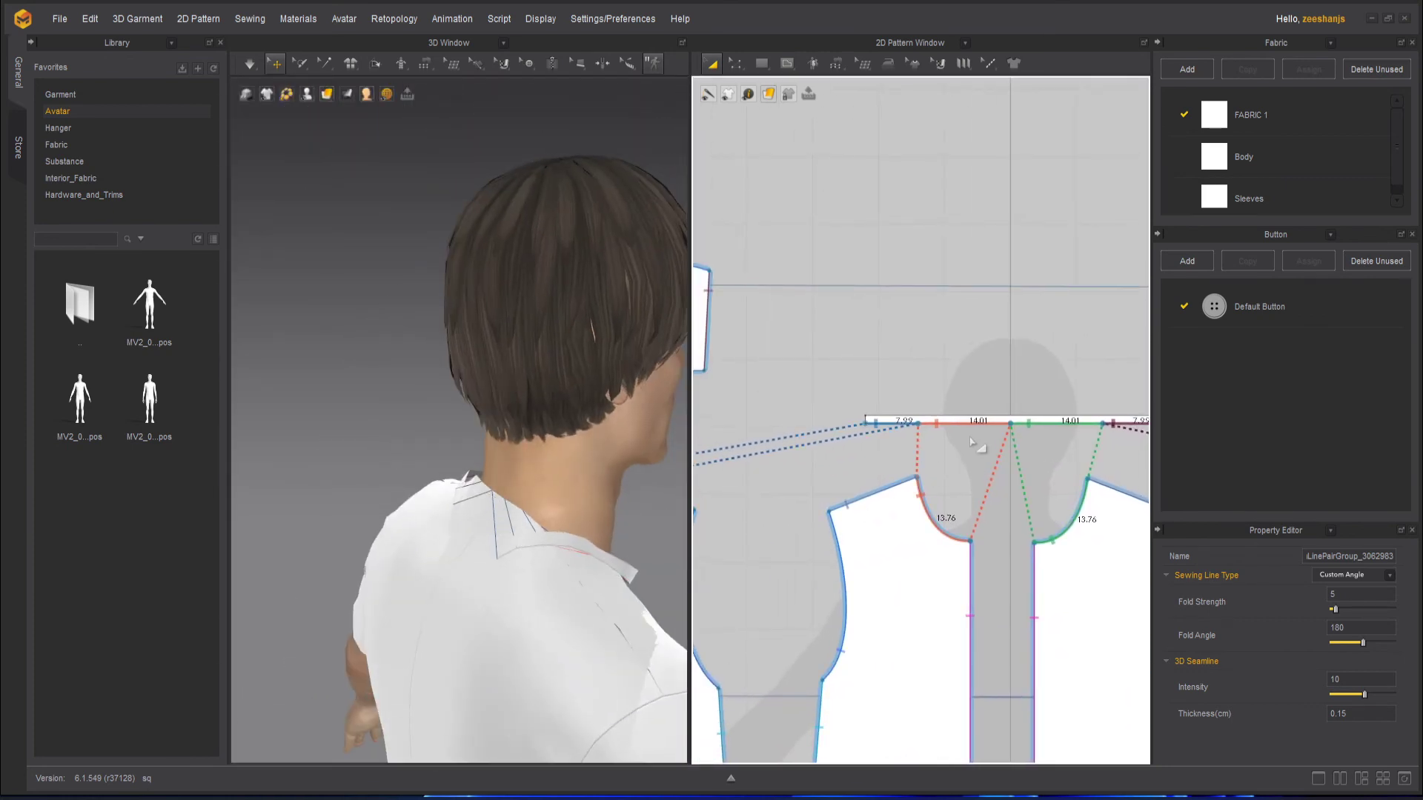
{"action": "middle_click_drag", "start_coordinate": [1048, 503], "coordinate": [884, 433]}
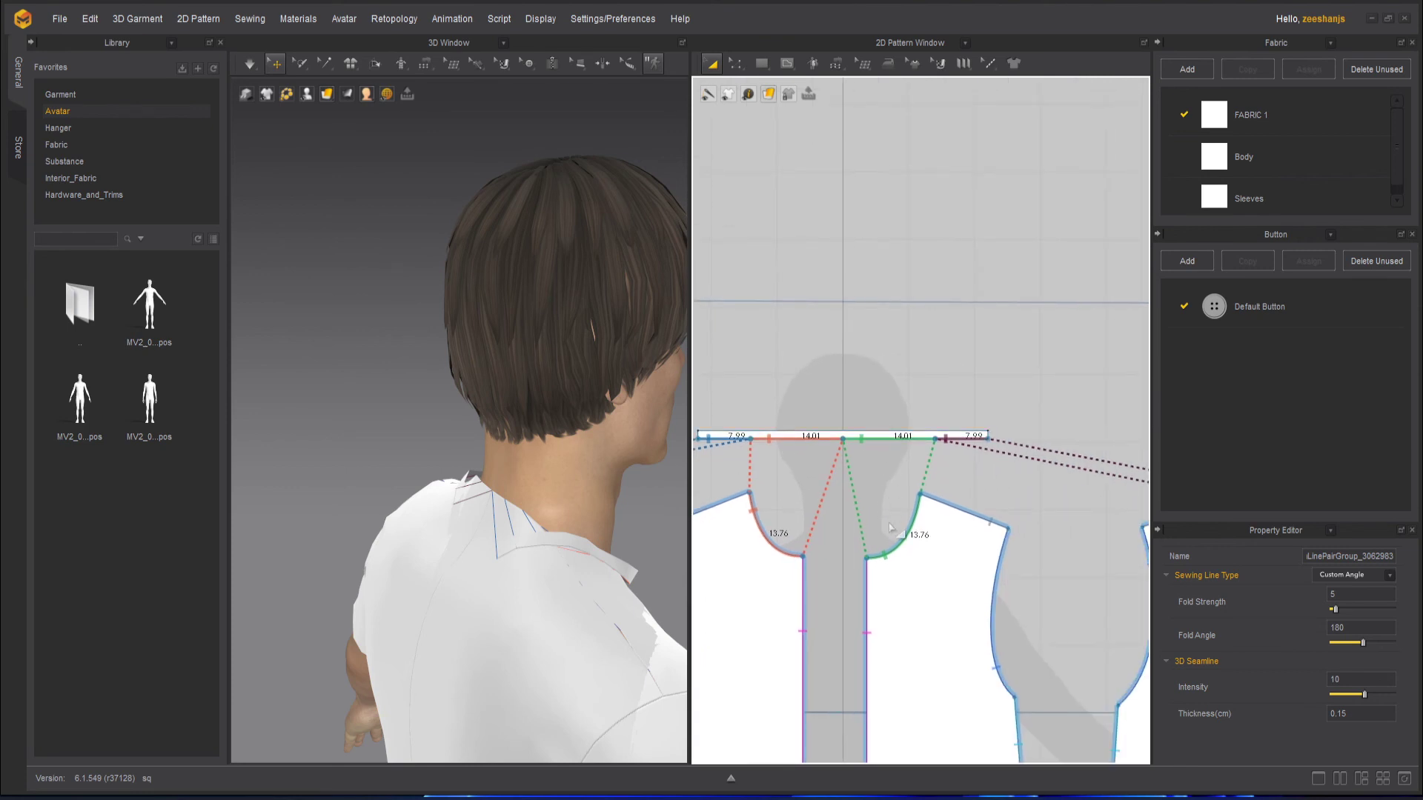
{"action": "middle_click_drag", "start_coordinate": [986, 472], "coordinate": [1040, 447]}
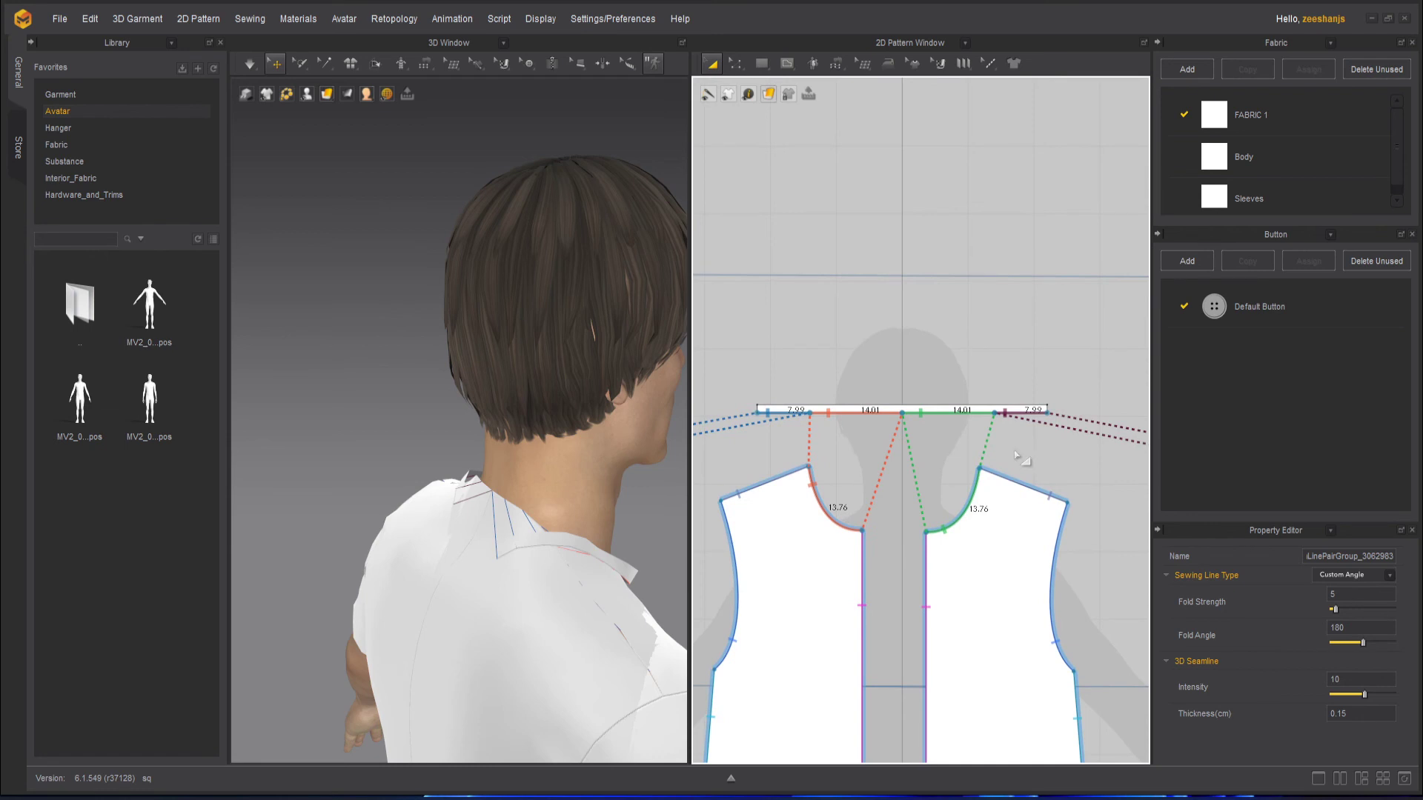
{"action": "scroll", "coordinate": [839, 444], "scroll_direction": "up", "scroll_amount": 2}
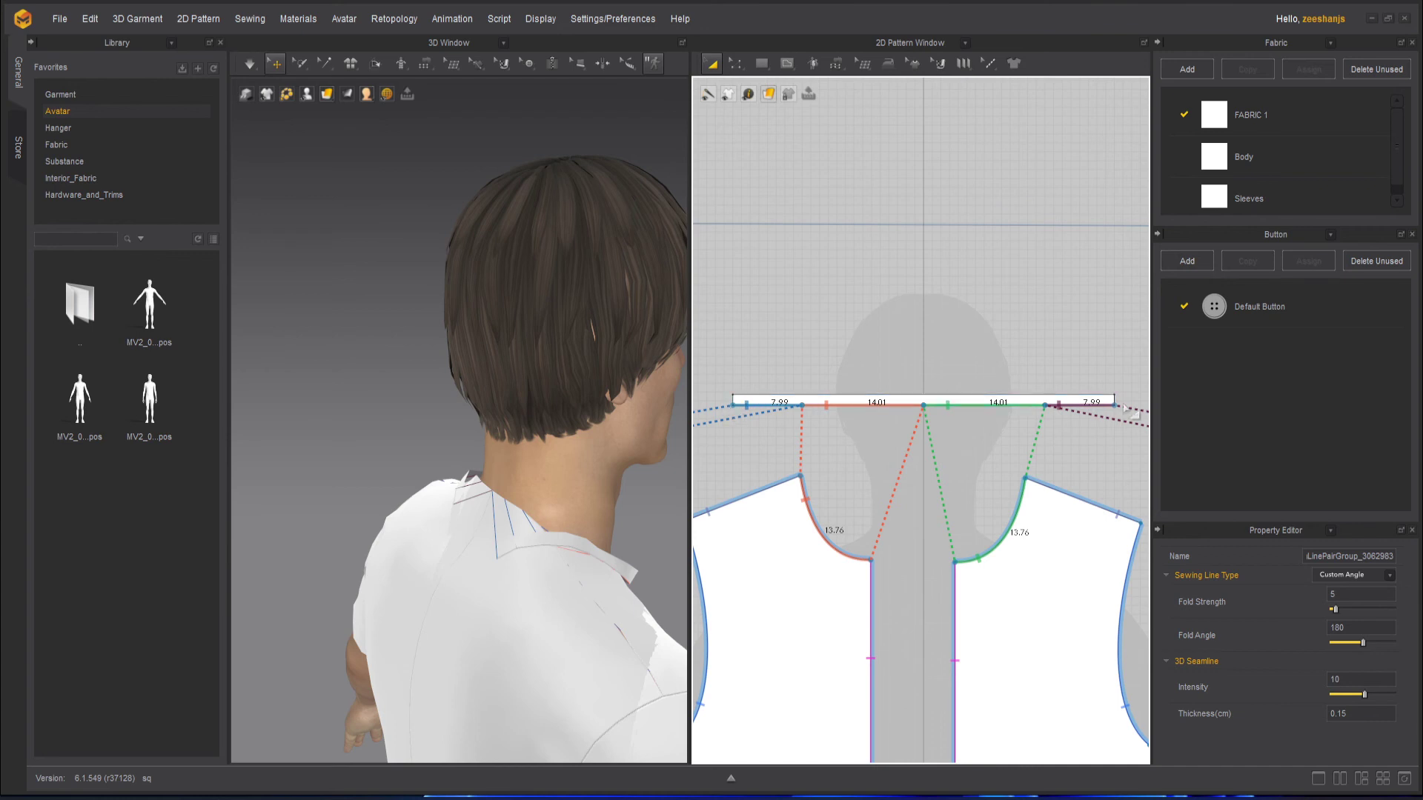
{"action": "scroll", "coordinate": [567, 550], "scroll_direction": "up", "scroll_amount": 2}
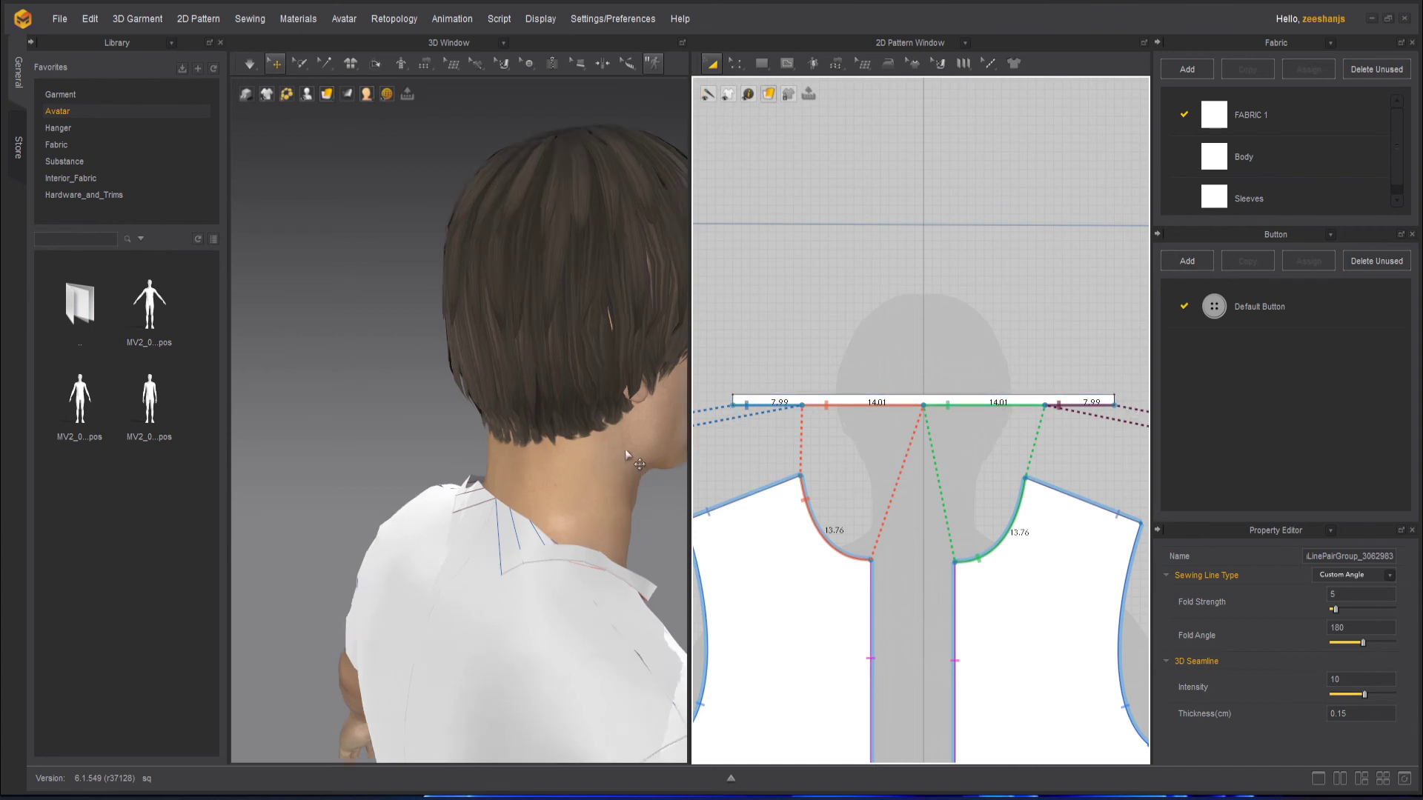
{"action": "scroll", "coordinate": [756, 388], "scroll_direction": "up", "scroll_amount": 3}
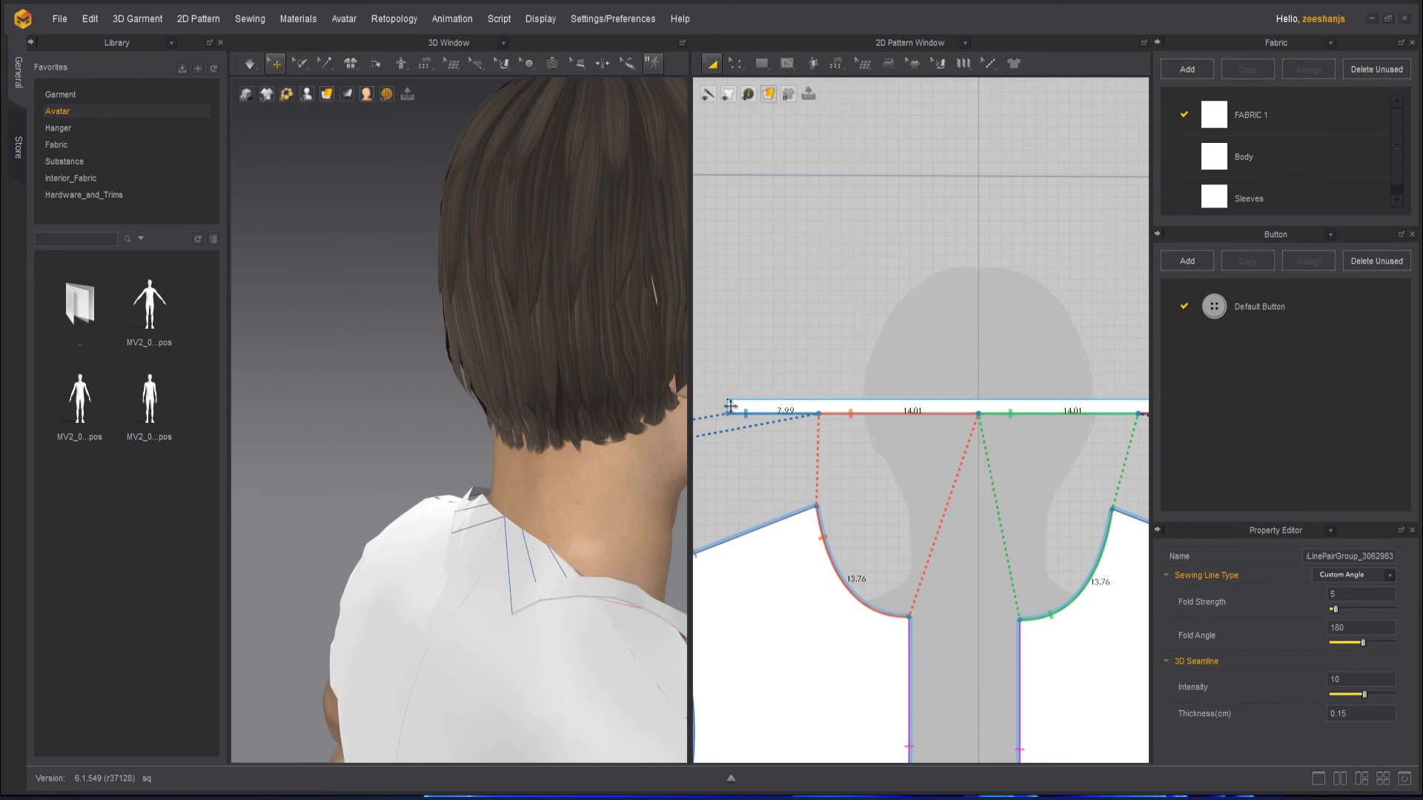
{"action": "middle_click_drag", "start_coordinate": [905, 455], "coordinate": [713, 452]}
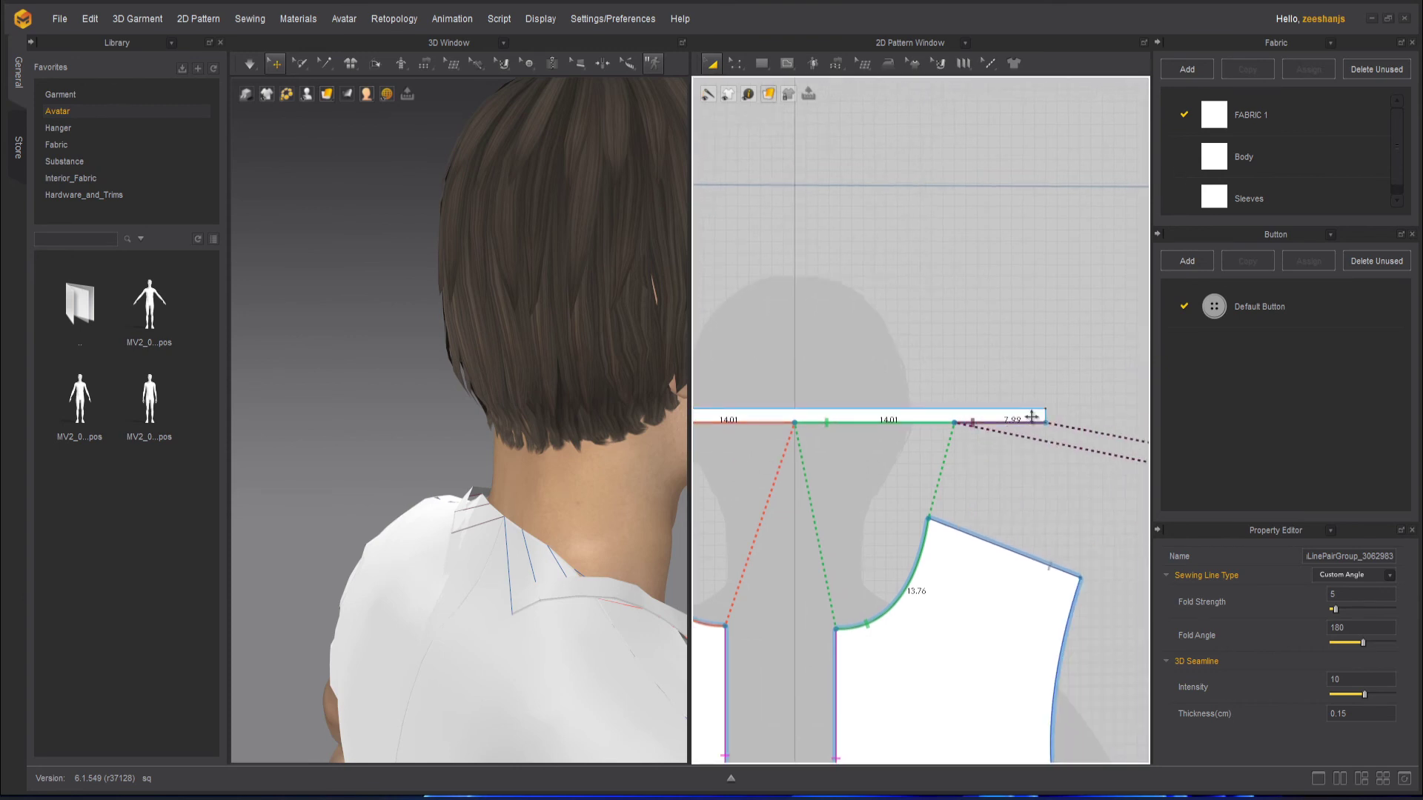
{"action": "scroll", "coordinate": [1022, 430], "scroll_direction": "down", "scroll_amount": 2}
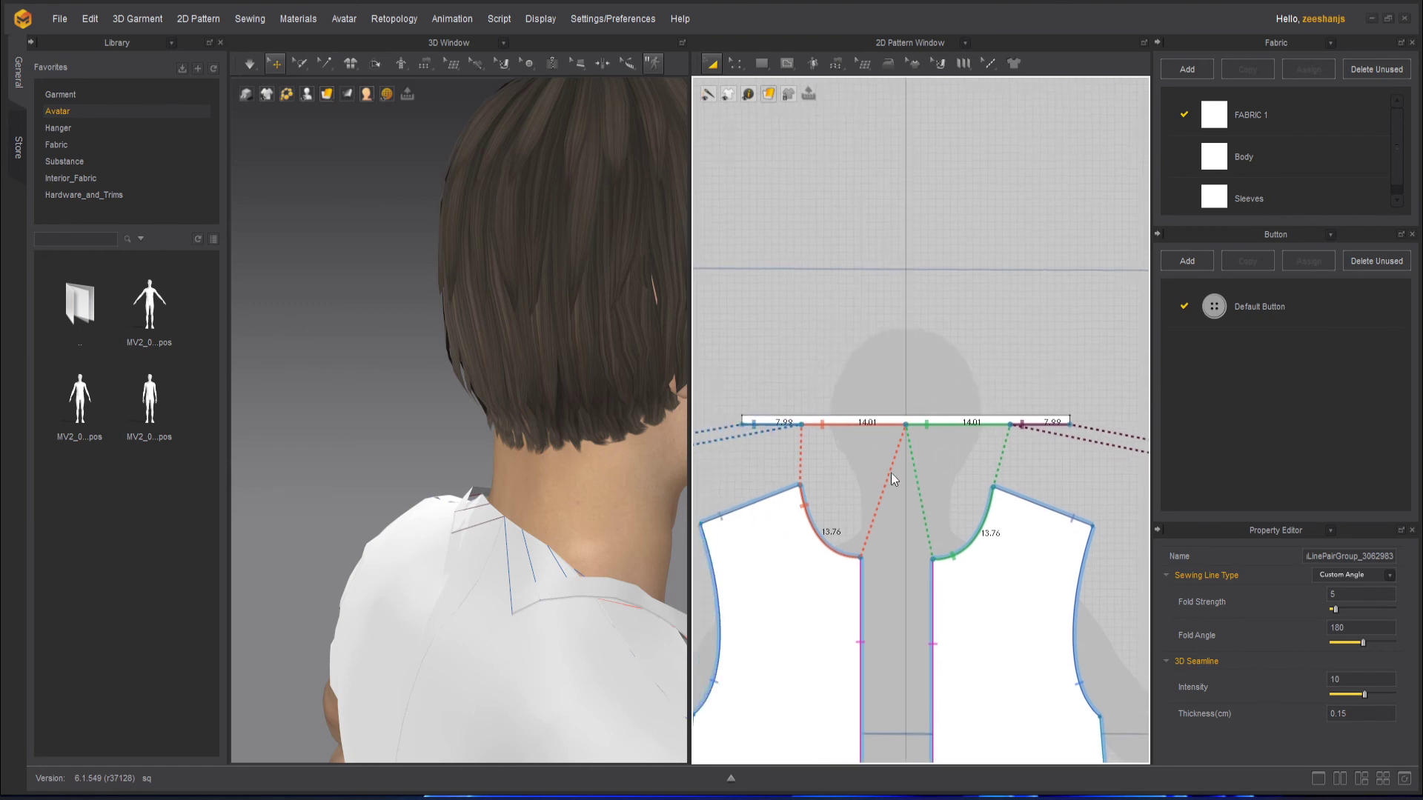
Step: Use Segment Sewing to join the neckband's left short end to its right short end
{"action": "left_click", "coordinate": [835, 64]}
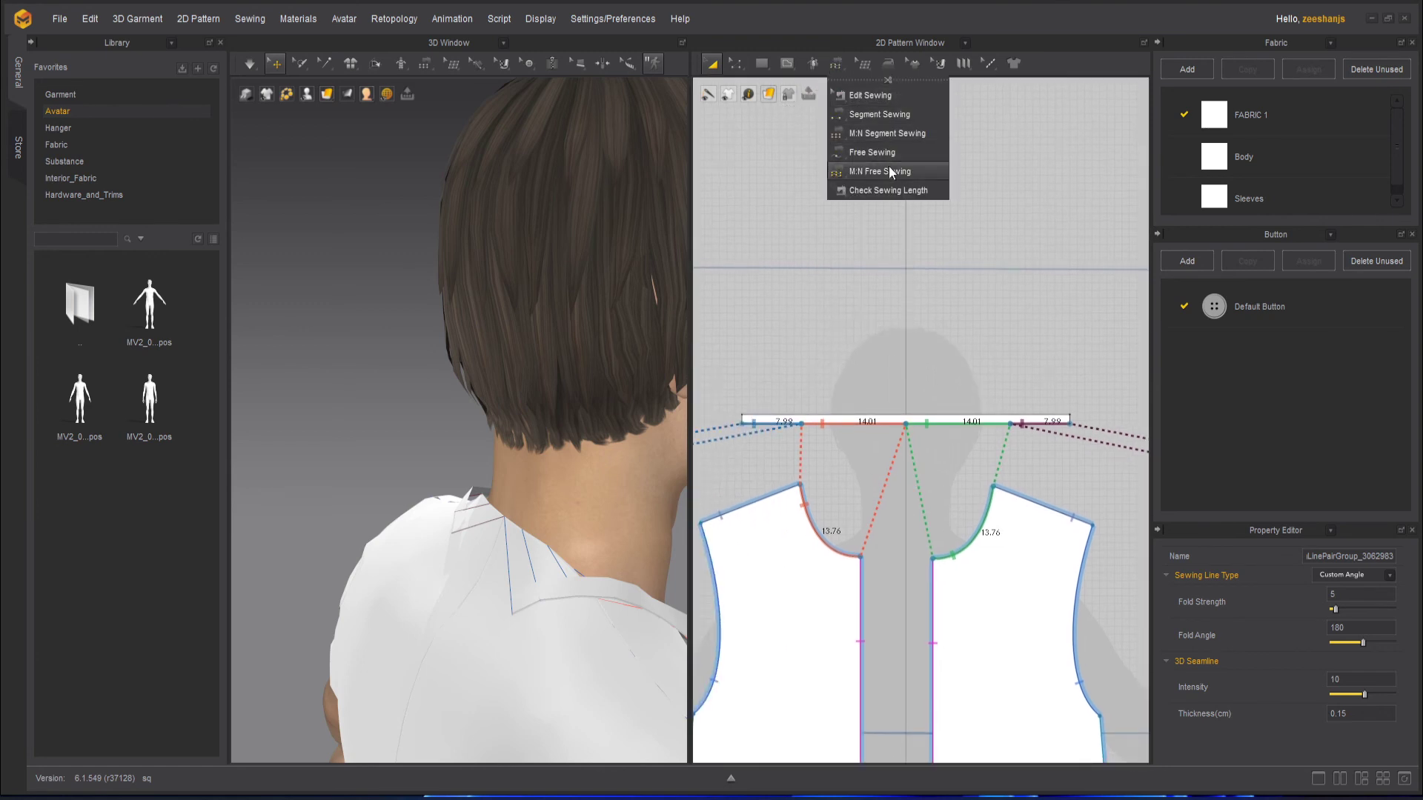
{"action": "left_click", "coordinate": [867, 114]}
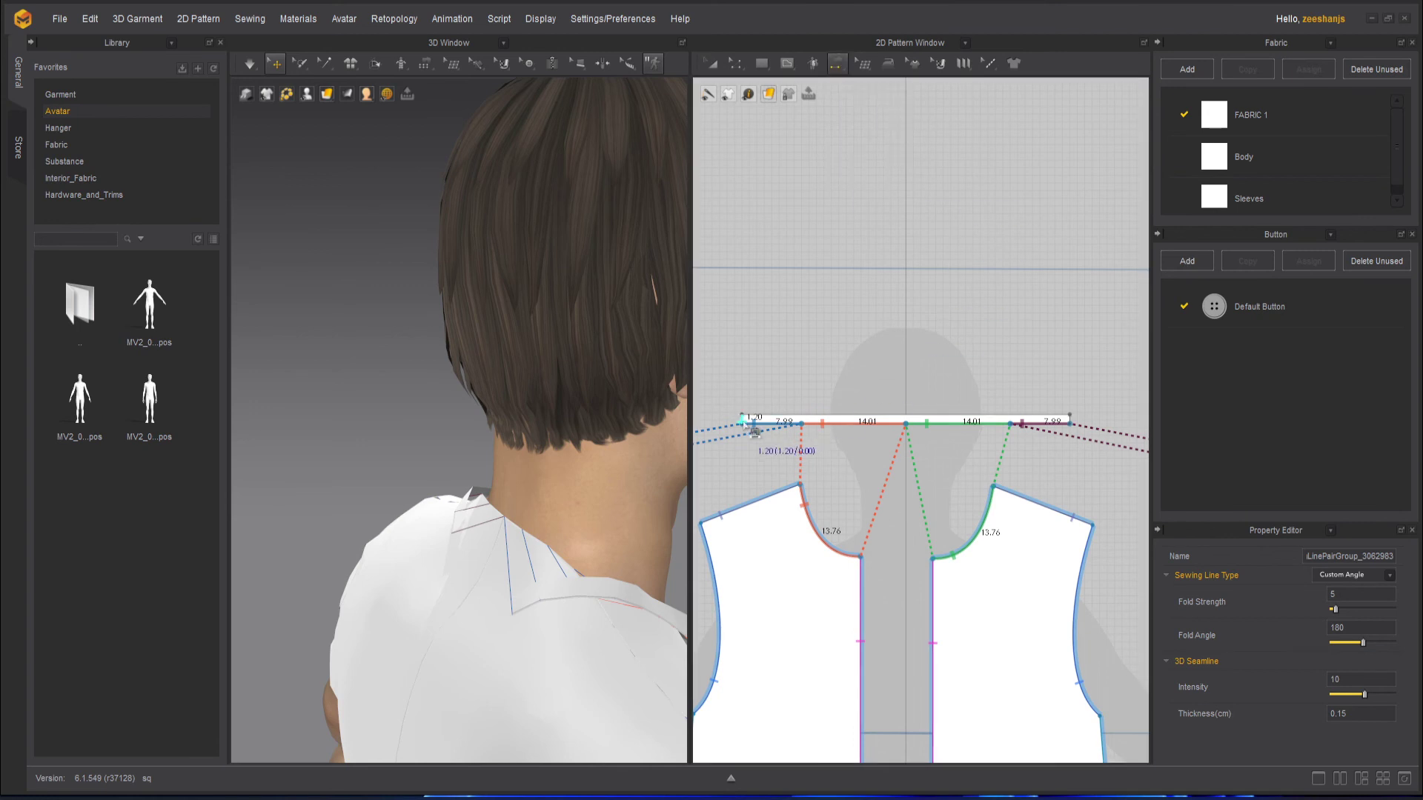
{"action": "scroll", "coordinate": [730, 434], "scroll_direction": "up", "scroll_amount": 2}
{"action": "scroll", "coordinate": [722, 427], "scroll_direction": "up", "scroll_amount": 4}
{"action": "left_click", "coordinate": [799, 396]}
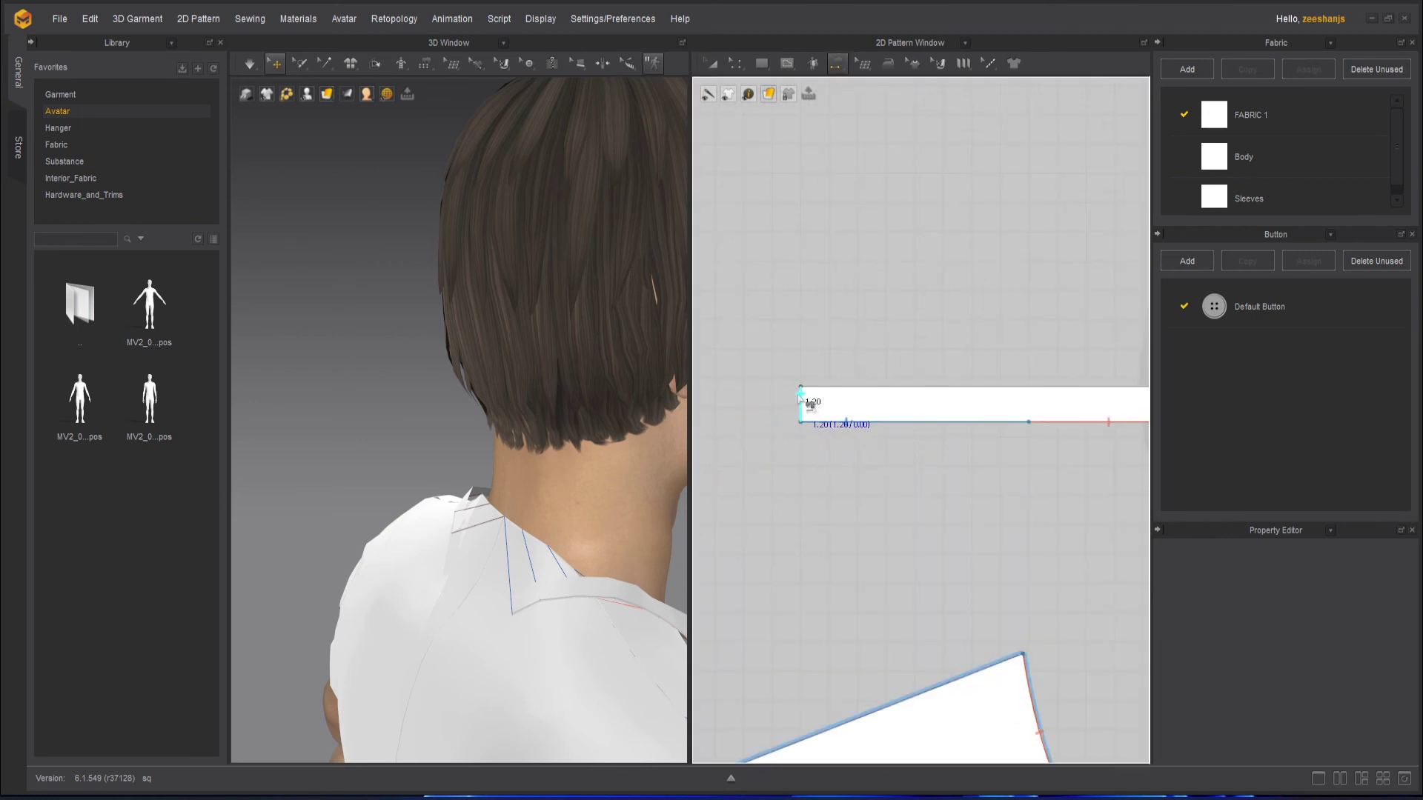
{"action": "scroll", "coordinate": [800, 396], "scroll_direction": "down", "scroll_amount": 5}
{"action": "middle_click_drag", "start_coordinate": [968, 409], "coordinate": [716, 417]}
{"action": "scroll", "coordinate": [1030, 405], "scroll_direction": "up", "scroll_amount": 5}
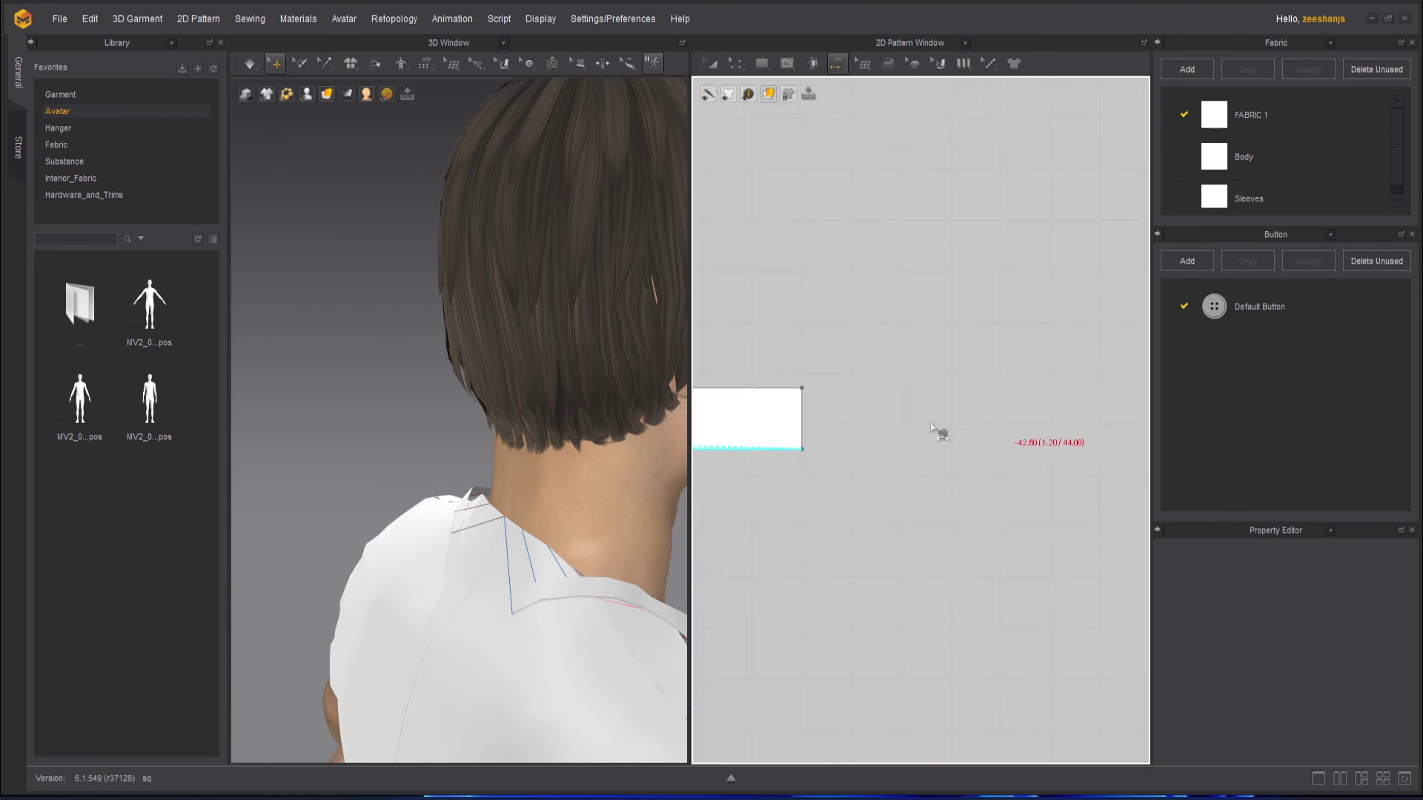
{"action": "left_click", "coordinate": [804, 400]}
Step: Simulate the garment in Normal (Default) mode and inspect the sewn neckband around the avatar's neck
{"action": "right_click_drag", "start_coordinate": [505, 636], "coordinate": [564, 564]}
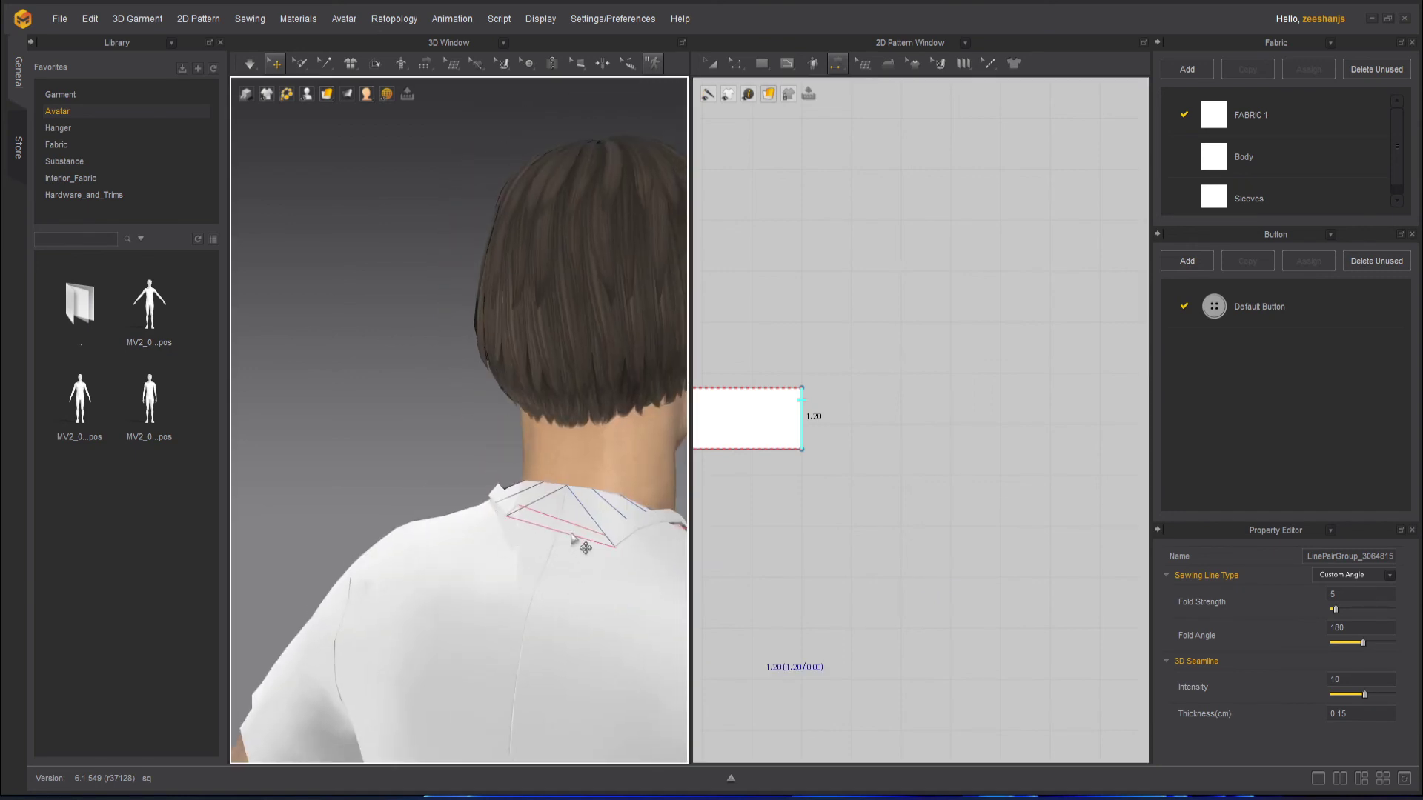
{"action": "left_click", "coordinate": [250, 65]}
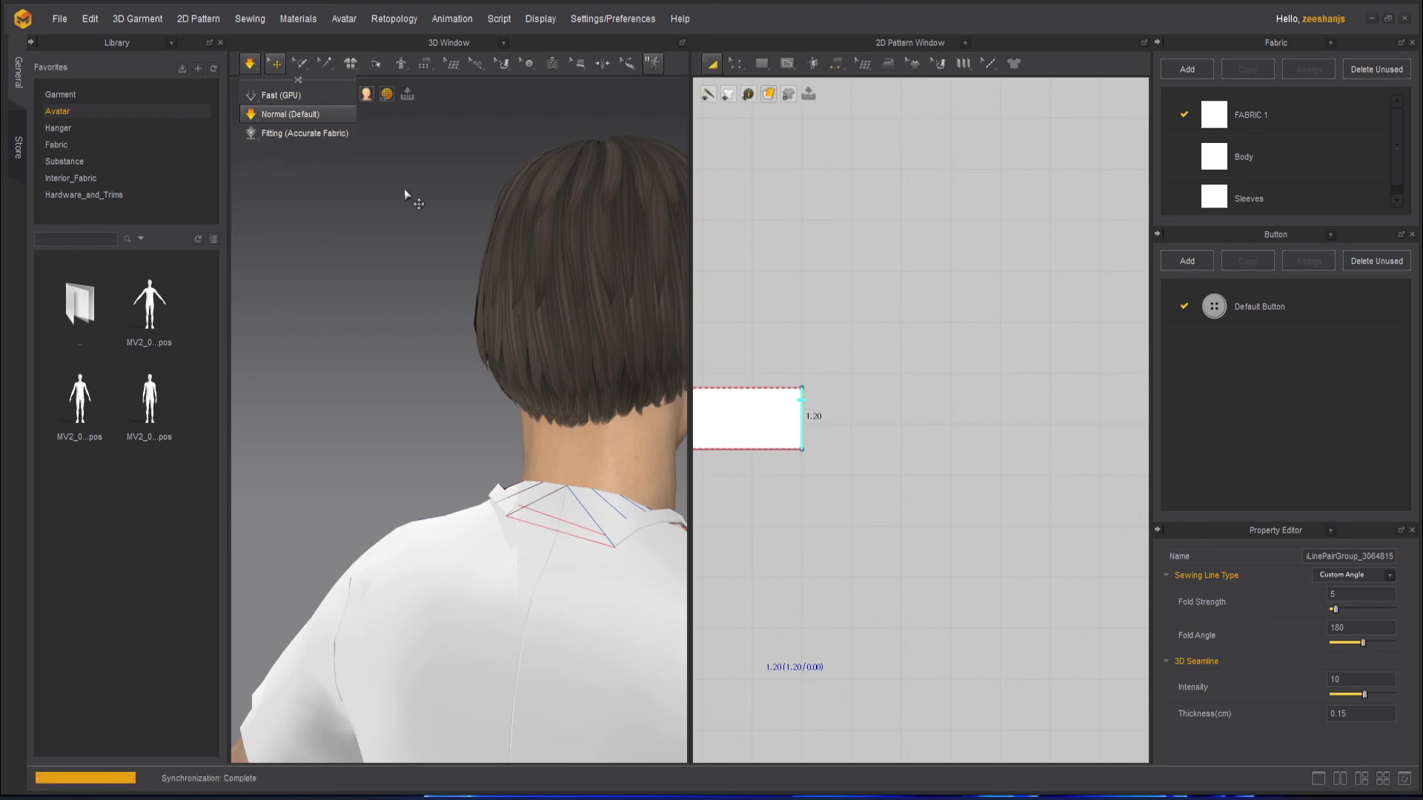
{"action": "key", "text": "space"}
{"action": "right_click_drag", "start_coordinate": [457, 606], "coordinate": [506, 561]}
{"action": "scroll", "coordinate": [506, 561], "scroll_direction": "up", "scroll_amount": 5}
{"action": "middle_click_drag", "start_coordinate": [507, 561], "coordinate": [428, 527]}
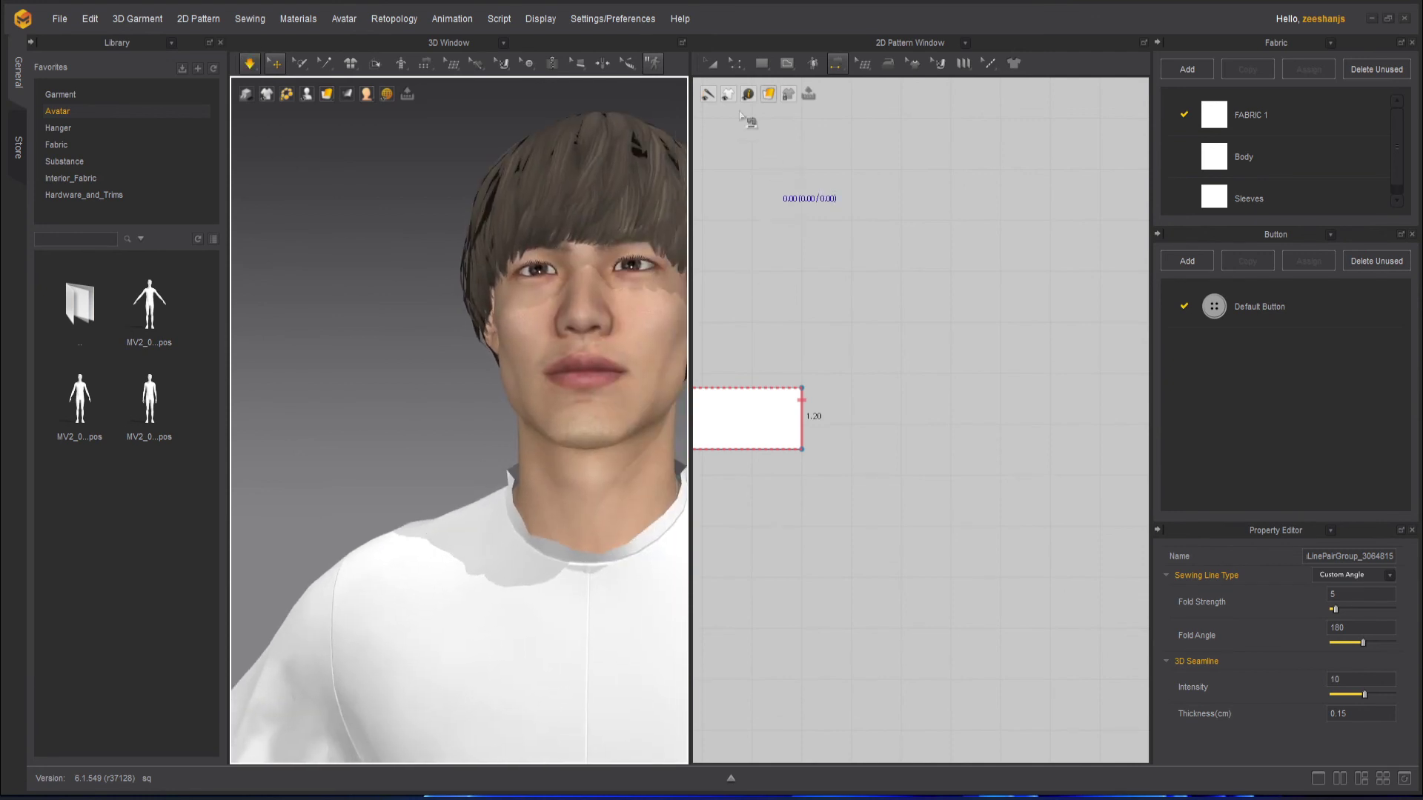
Step: Hide the sewing lines in the 2D layout and select the neckband with the Transform Pattern tool
{"action": "mouse_move", "coordinate": [710, 93]}
{"action": "left_click", "coordinate": [712, 64]}
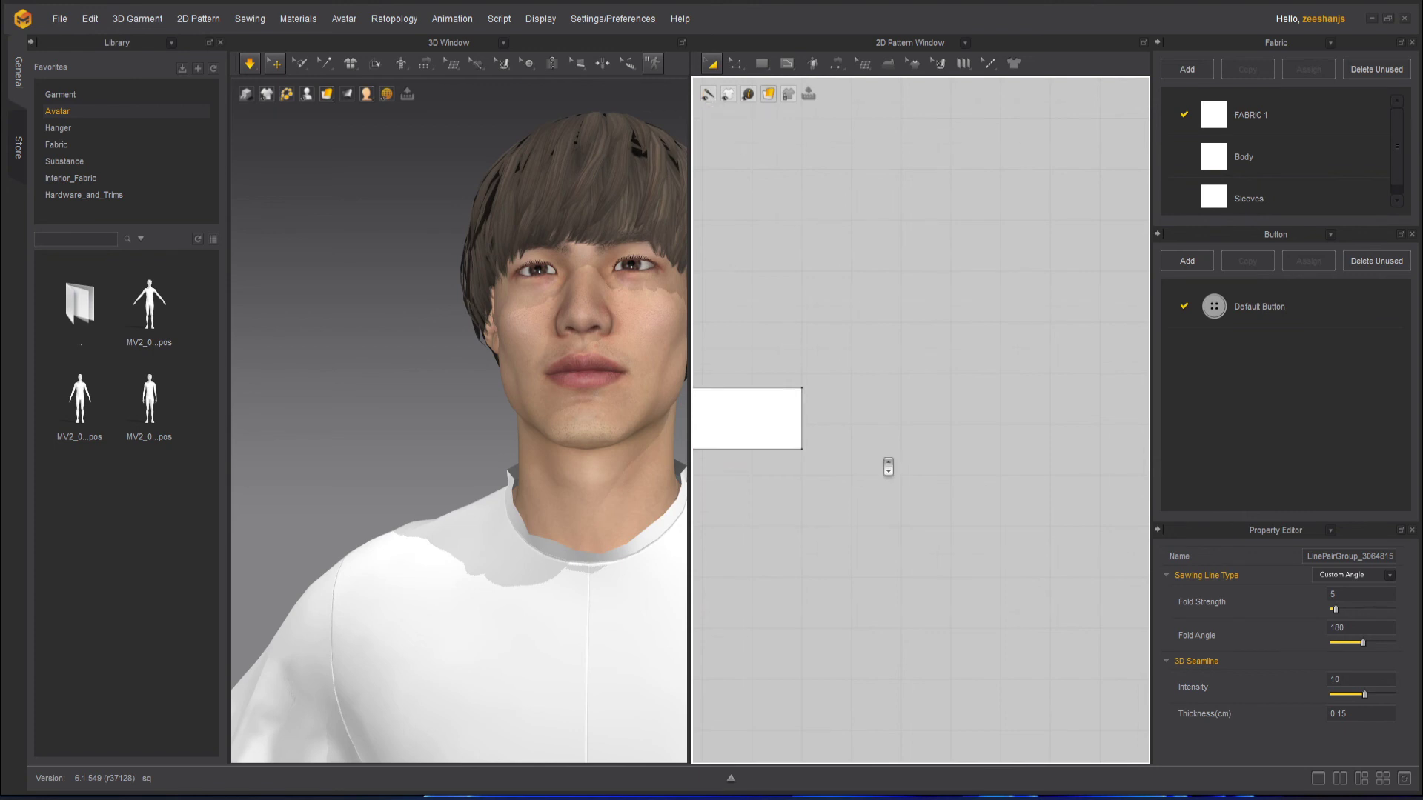
{"action": "scroll", "coordinate": [890, 475], "scroll_direction": "down", "scroll_amount": 5}
{"action": "scroll", "coordinate": [932, 478], "scroll_direction": "up", "scroll_amount": 2}
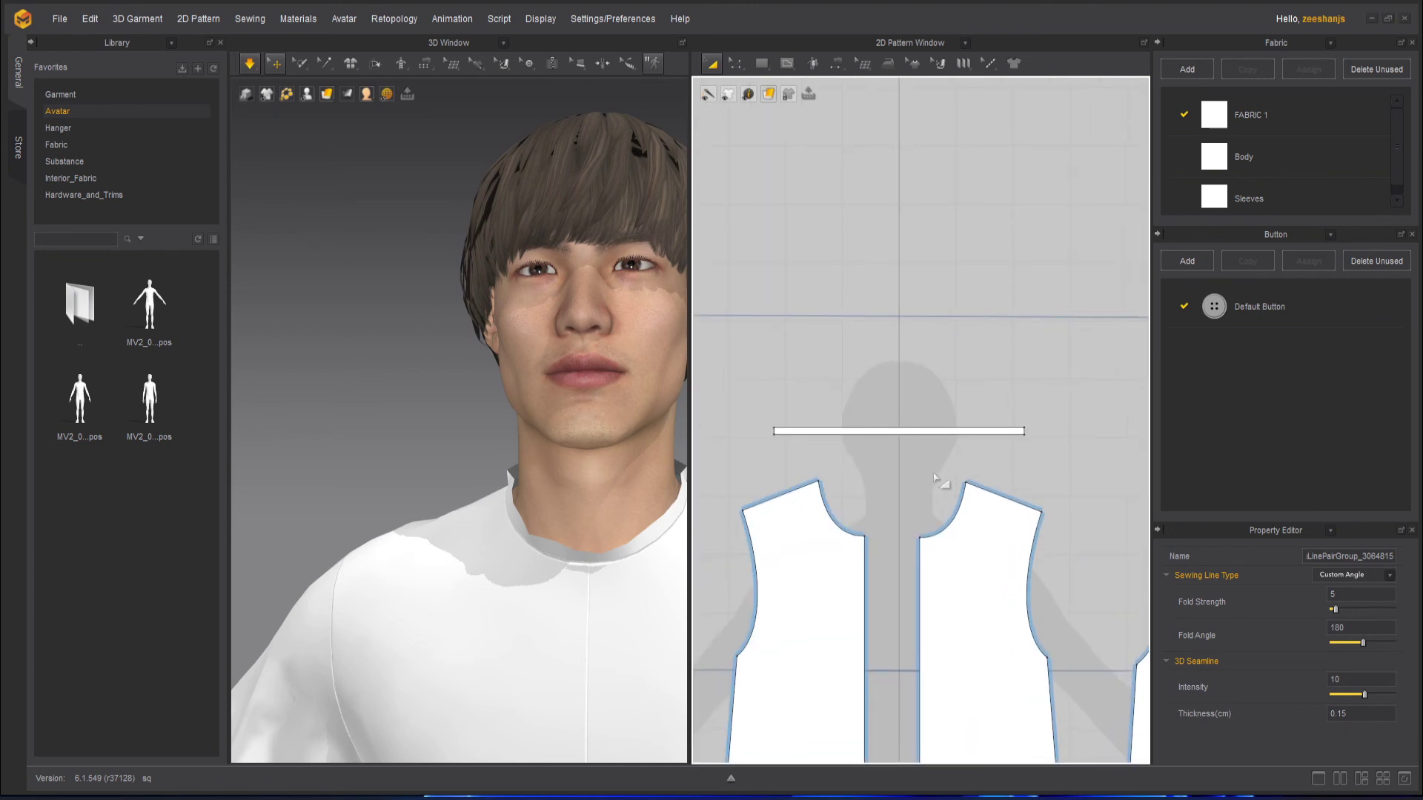
{"action": "left_click", "coordinate": [910, 418]}
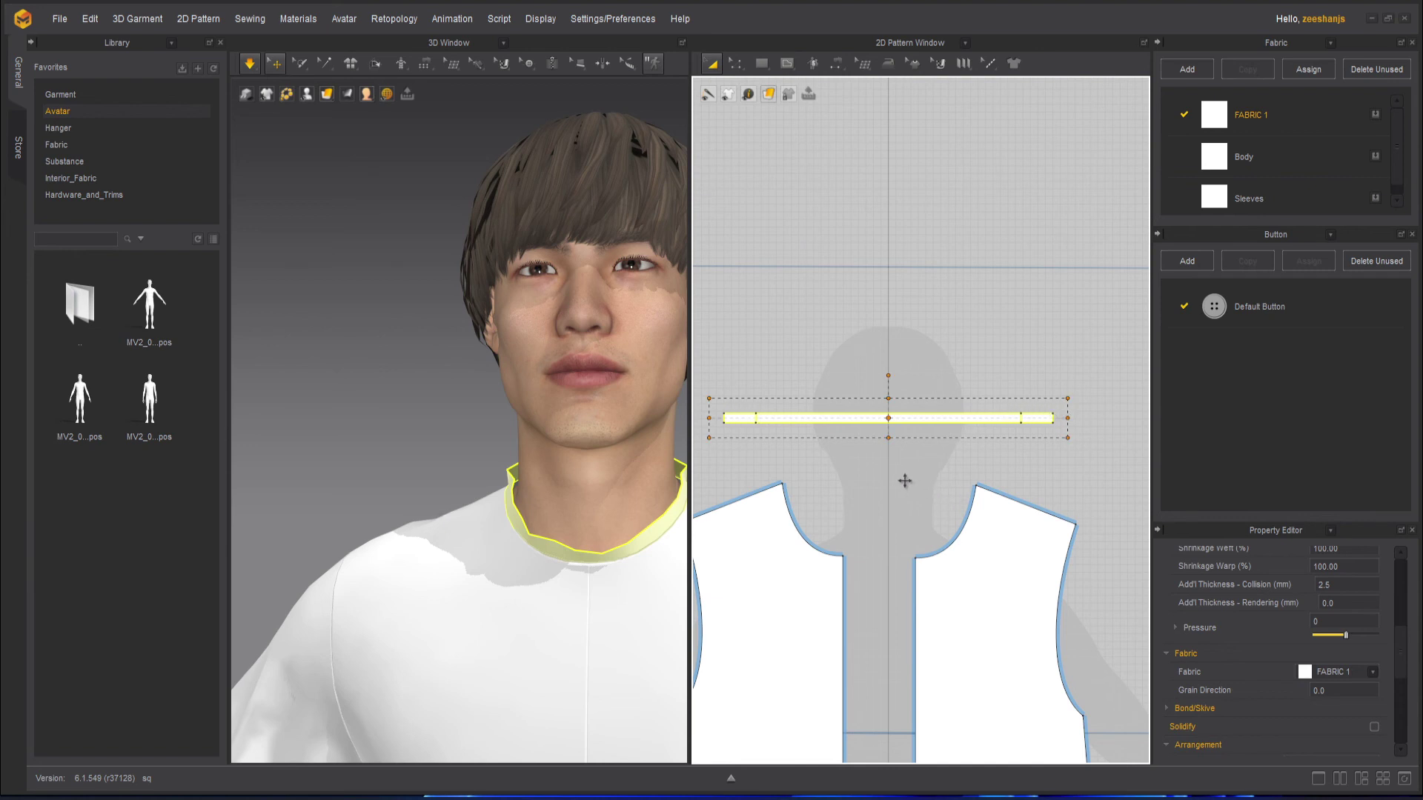
Step: Stop the simulation, undo the neckband's widening, and stretch the neckband to a greater height
{"action": "key", "text": "space"}
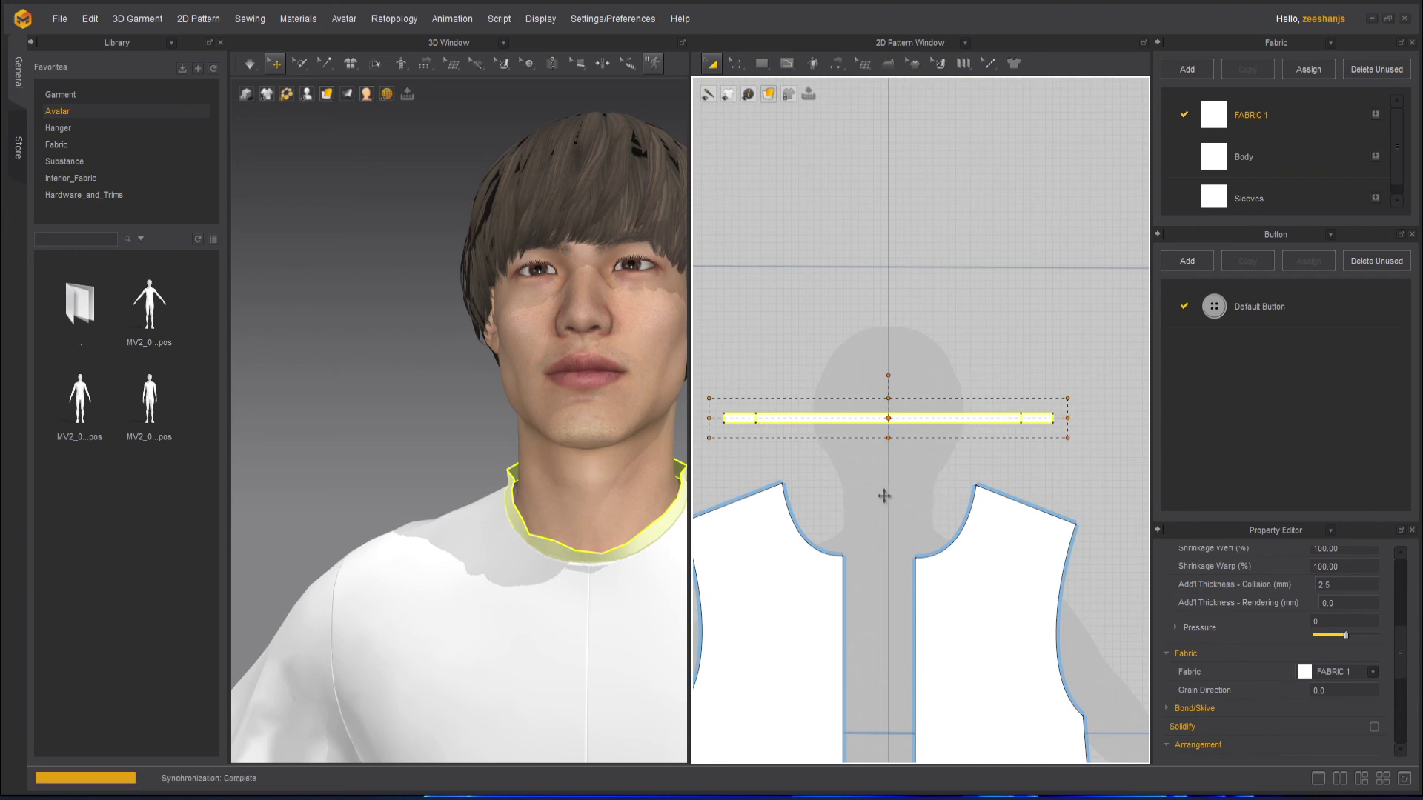
{"action": "key", "text": "ctrl+z"}
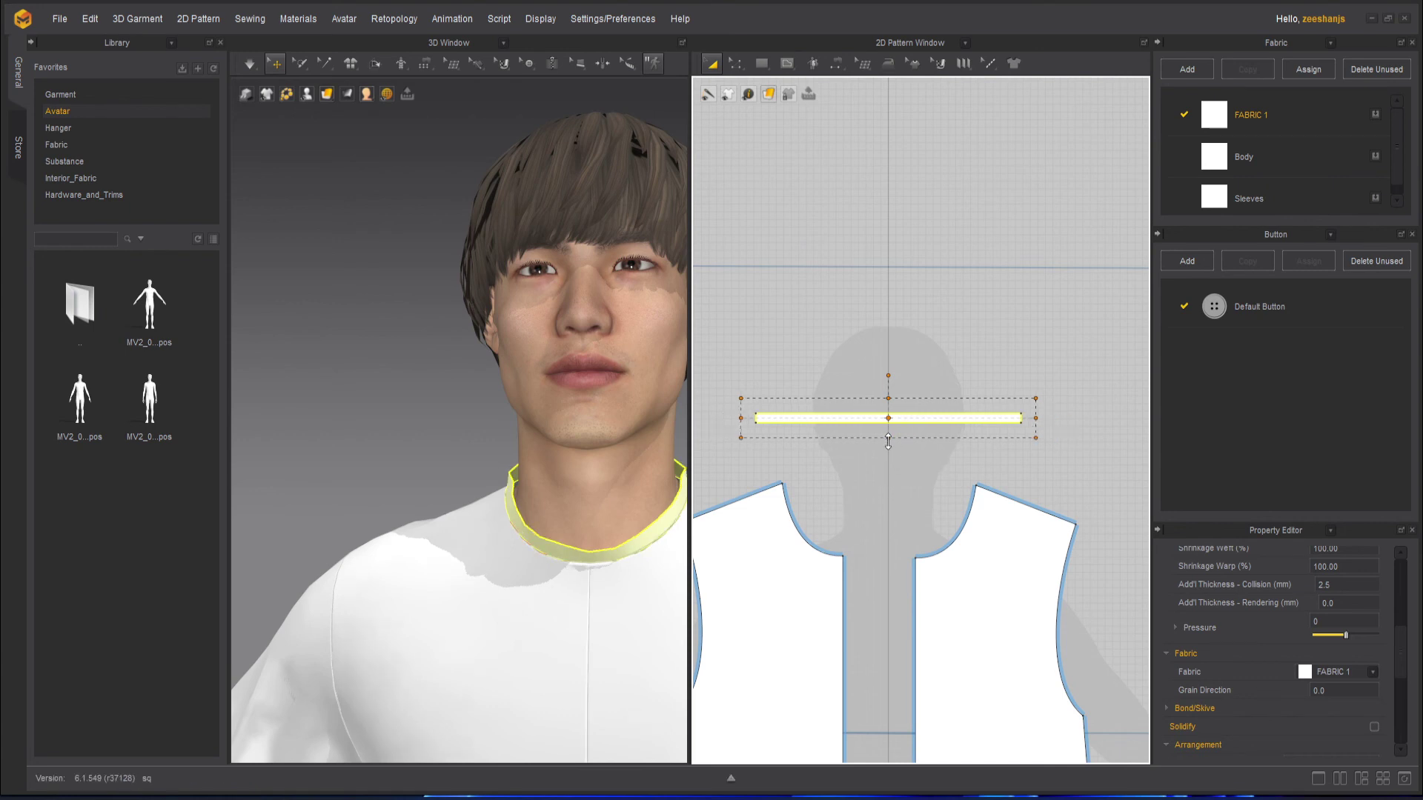
{"action": "left_click_drag", "start_coordinate": [888, 440], "coordinate": [889, 446]}
Step: Simulate the garment with the taller neckband, pull the band into place around the neck in 3D, and deselect it
{"action": "left_click", "coordinate": [250, 63]}
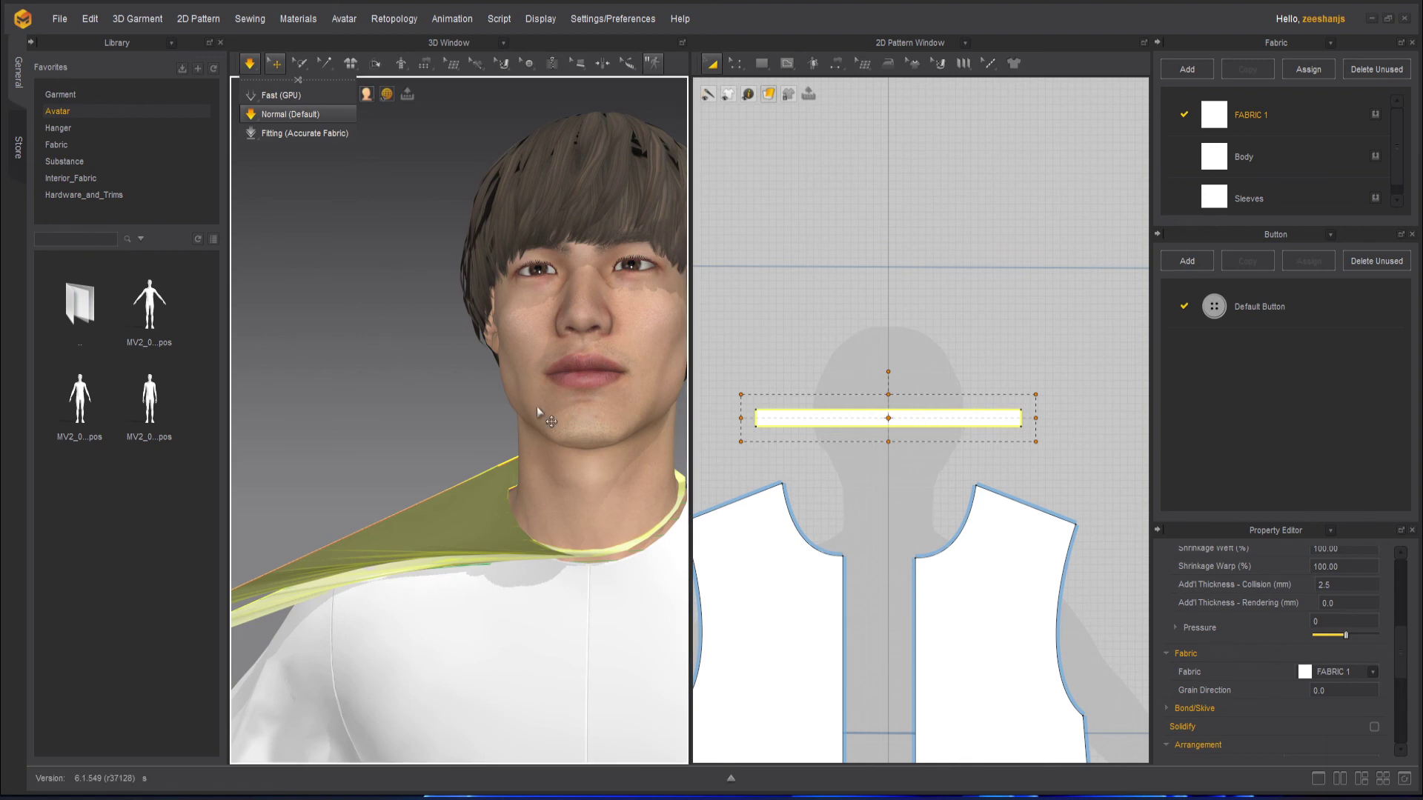
{"action": "right_click_drag", "start_coordinate": [537, 468], "coordinate": [569, 501]}
{"action": "key", "text": "space"}
{"action": "key", "text": "space"}
{"action": "left_click_drag", "start_coordinate": [563, 499], "coordinate": [629, 484]}
{"action": "left_click", "coordinate": [623, 481]}
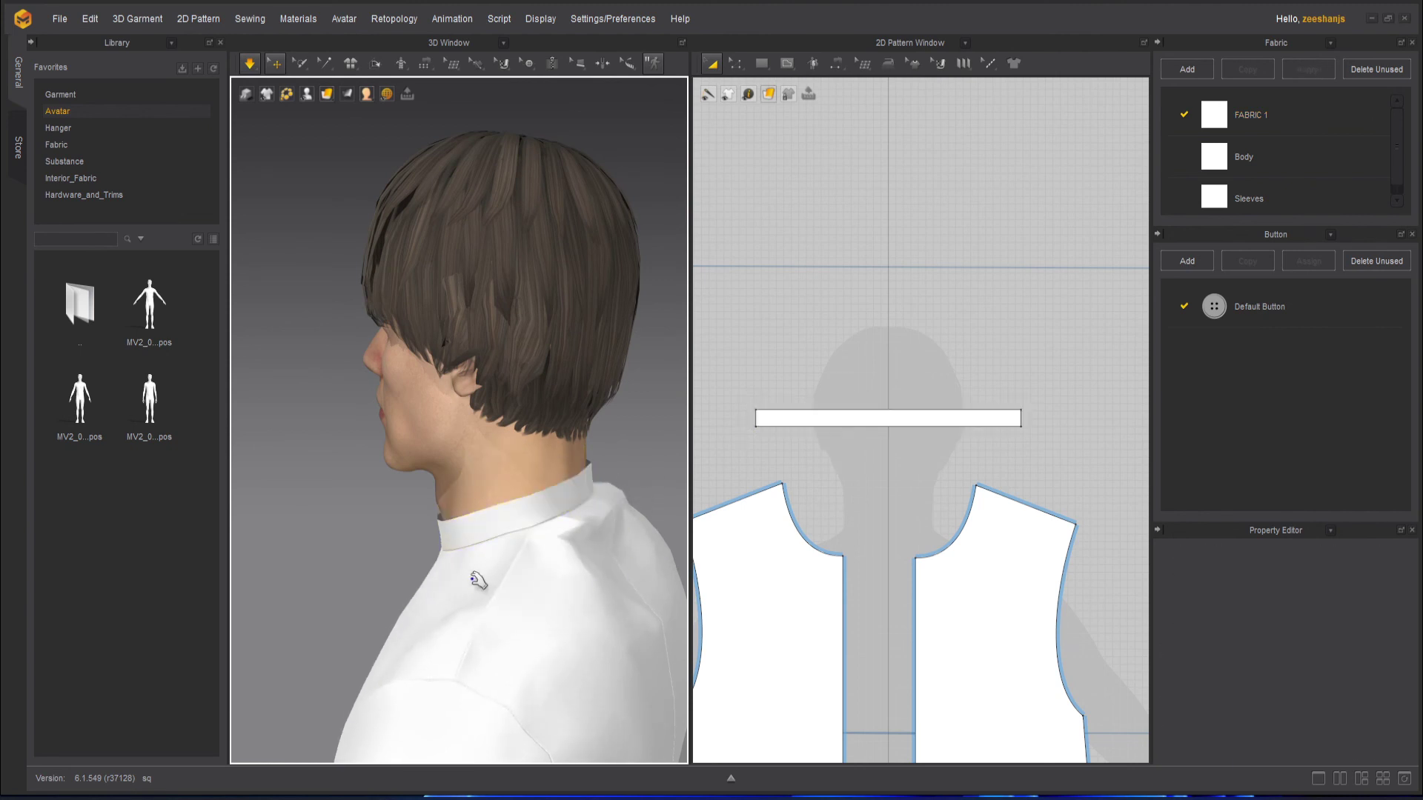
Step: Restart the simulation and pull both sleeves into place on the avatar's arms
{"action": "right_click_drag", "start_coordinate": [478, 582], "coordinate": [658, 576]}
{"action": "key", "text": "space"}
{"action": "key", "text": "space"}
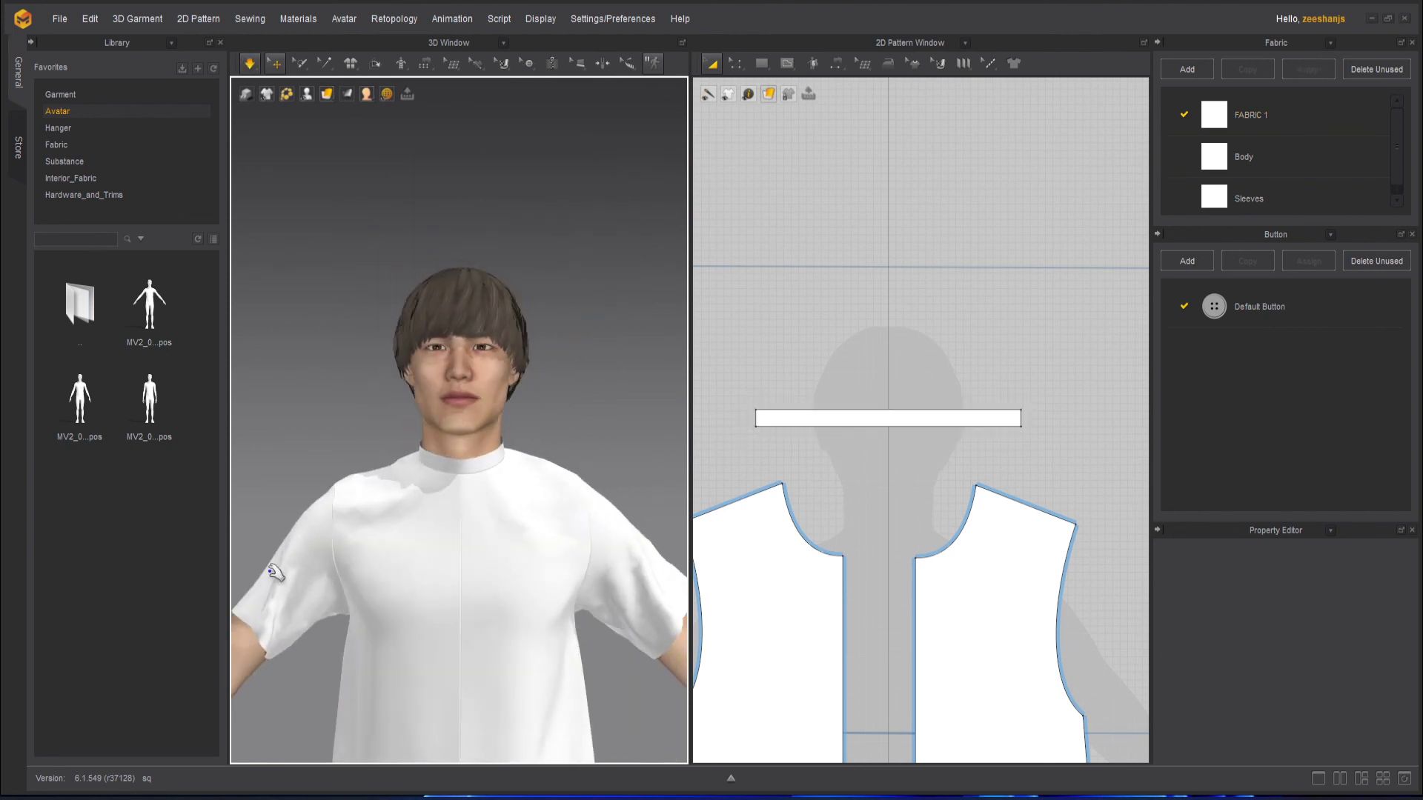
{"action": "left_click", "coordinate": [259, 585]}
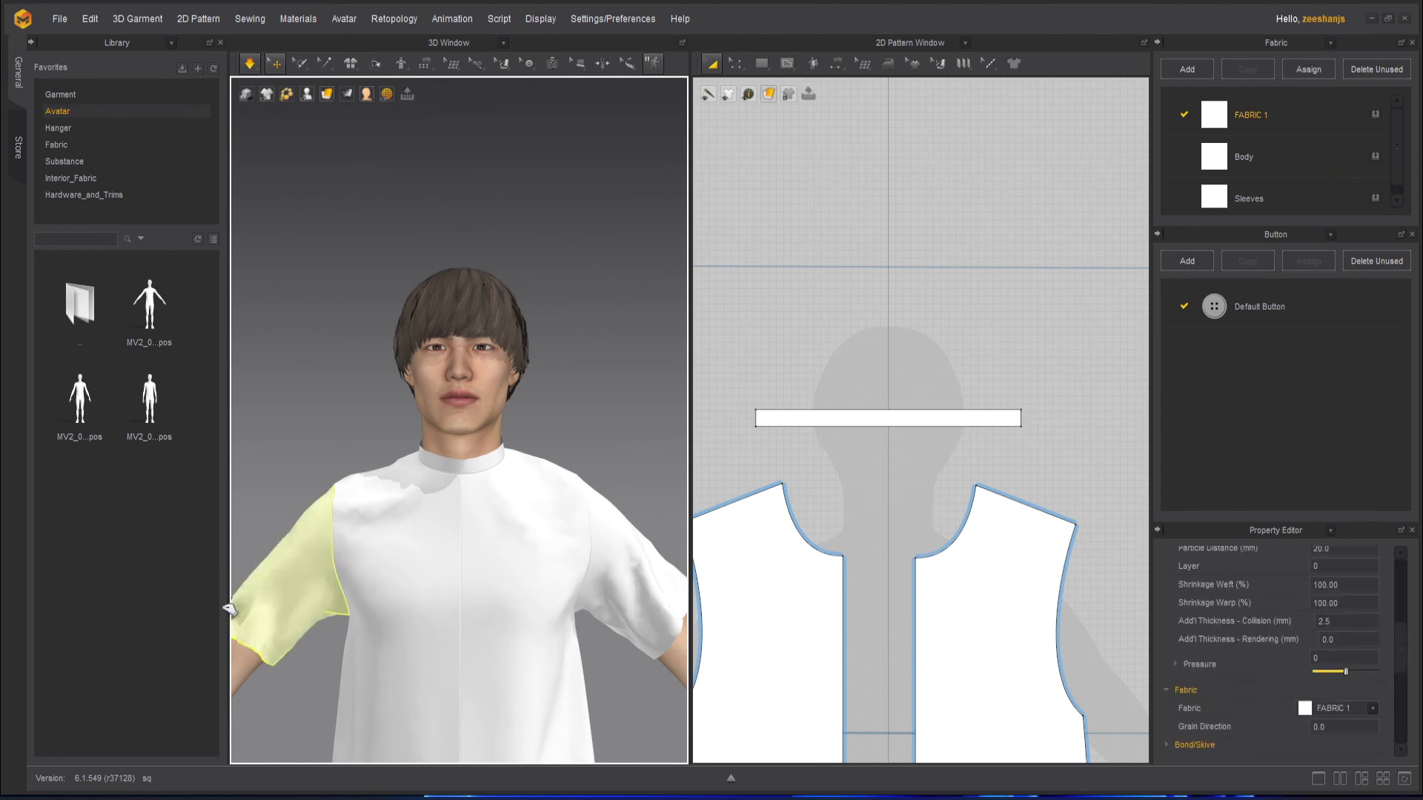
{"action": "left_click", "coordinate": [664, 574]}
{"action": "left_click", "coordinate": [600, 442]}
Step: Pull the shirt's upper back into place during simulation and inspect the neckband from the front
{"action": "right_click_drag", "start_coordinate": [601, 442], "coordinate": [475, 533]}
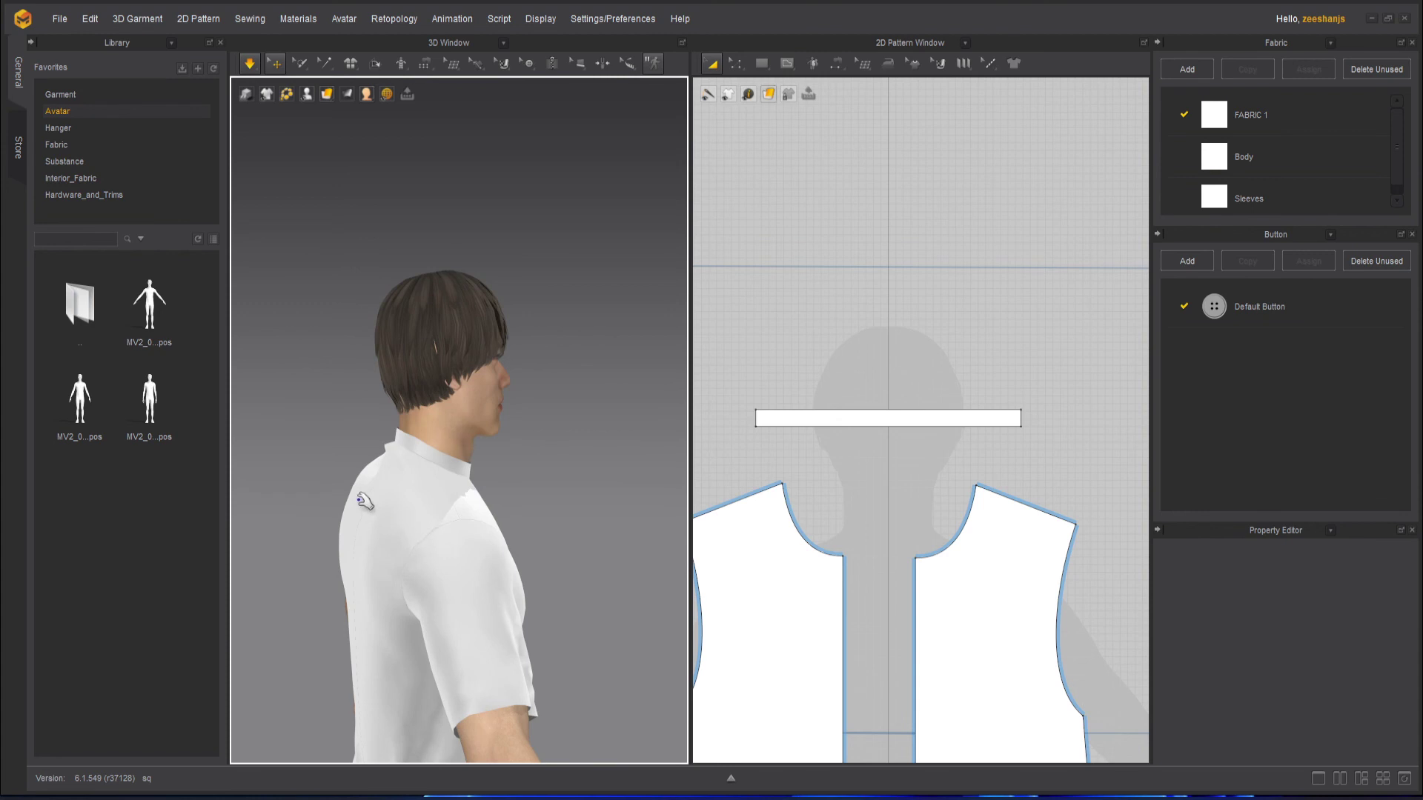
{"action": "left_click", "coordinate": [364, 501]}
{"action": "left_click", "coordinate": [548, 552]}
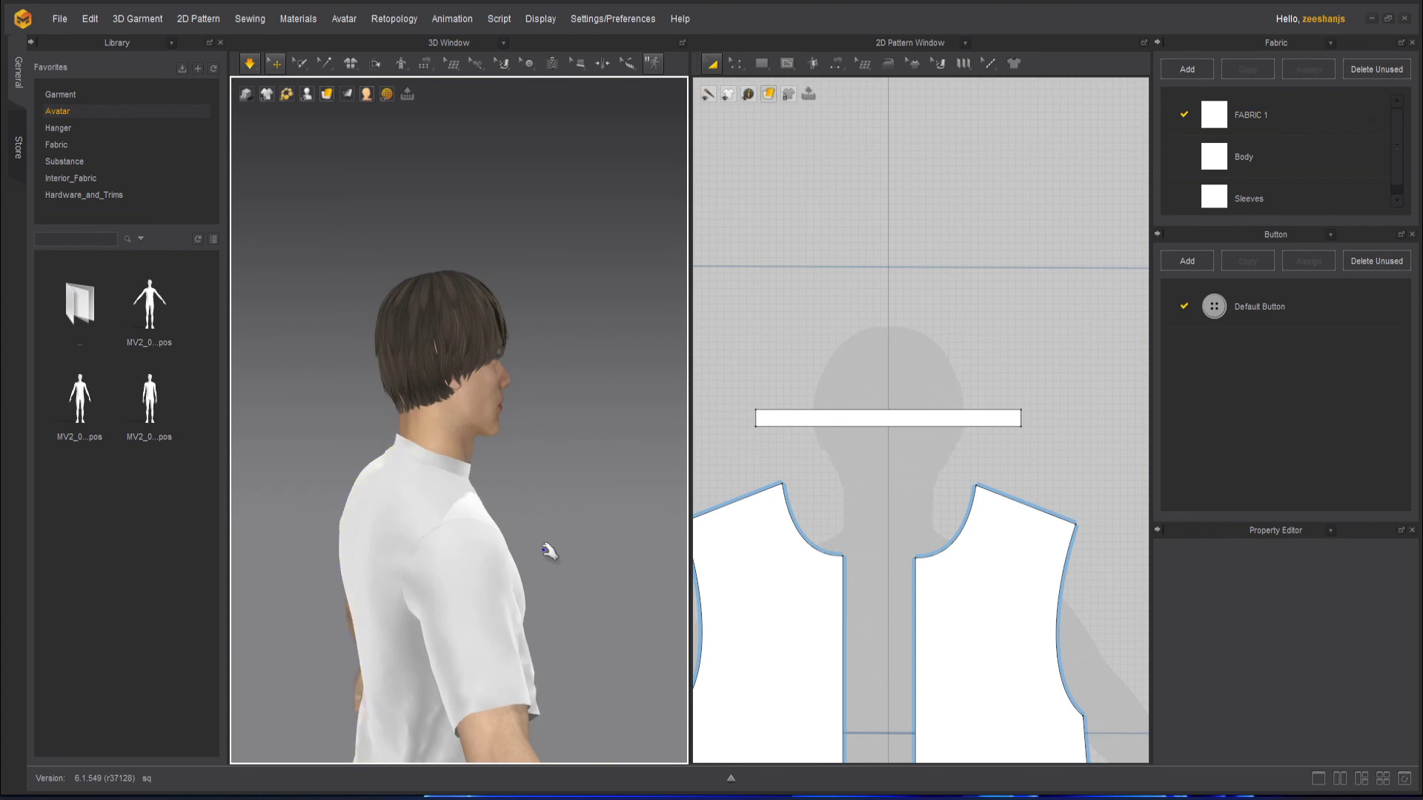
{"action": "right_click_drag", "start_coordinate": [548, 553], "coordinate": [593, 491]}
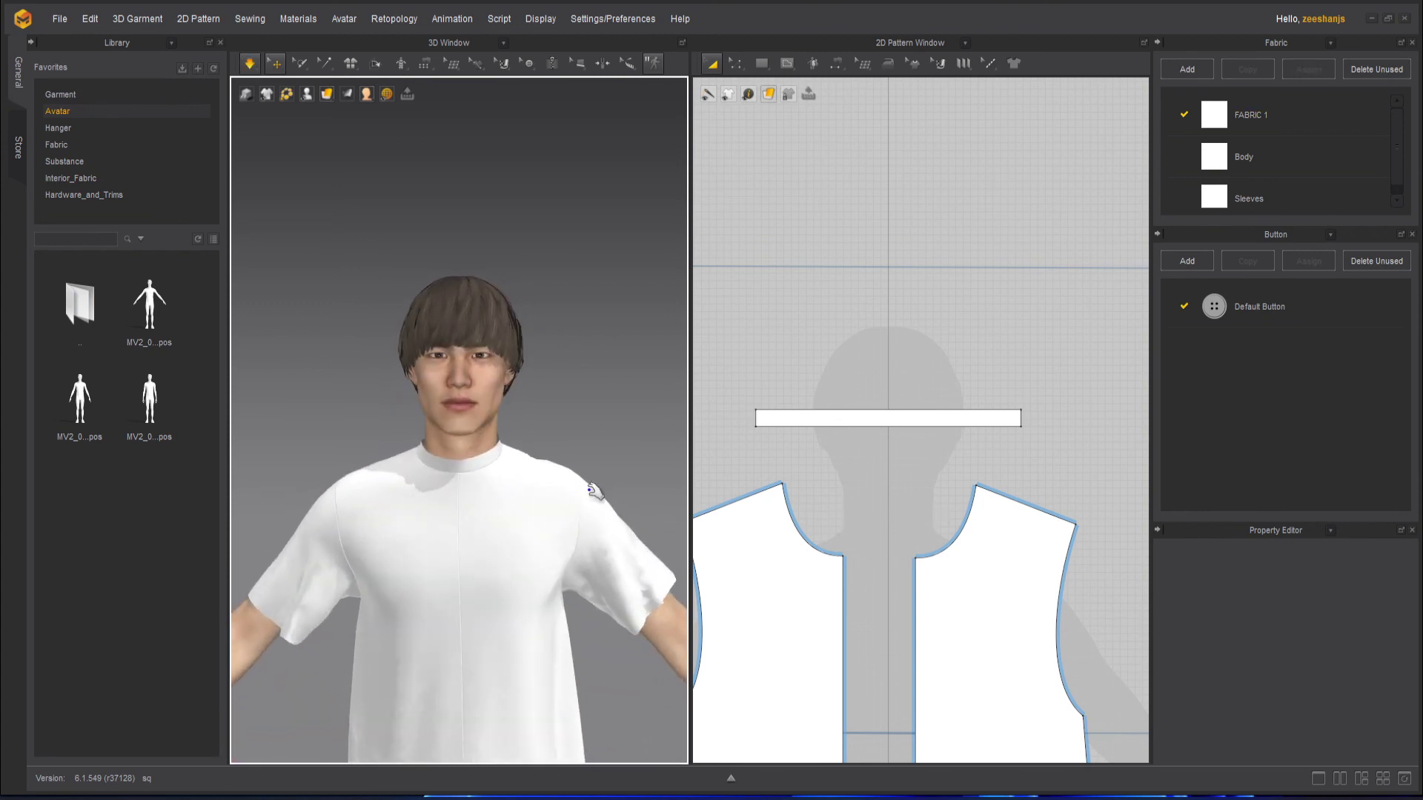
{"action": "scroll", "coordinate": [597, 486], "scroll_direction": "up", "scroll_amount": 3}
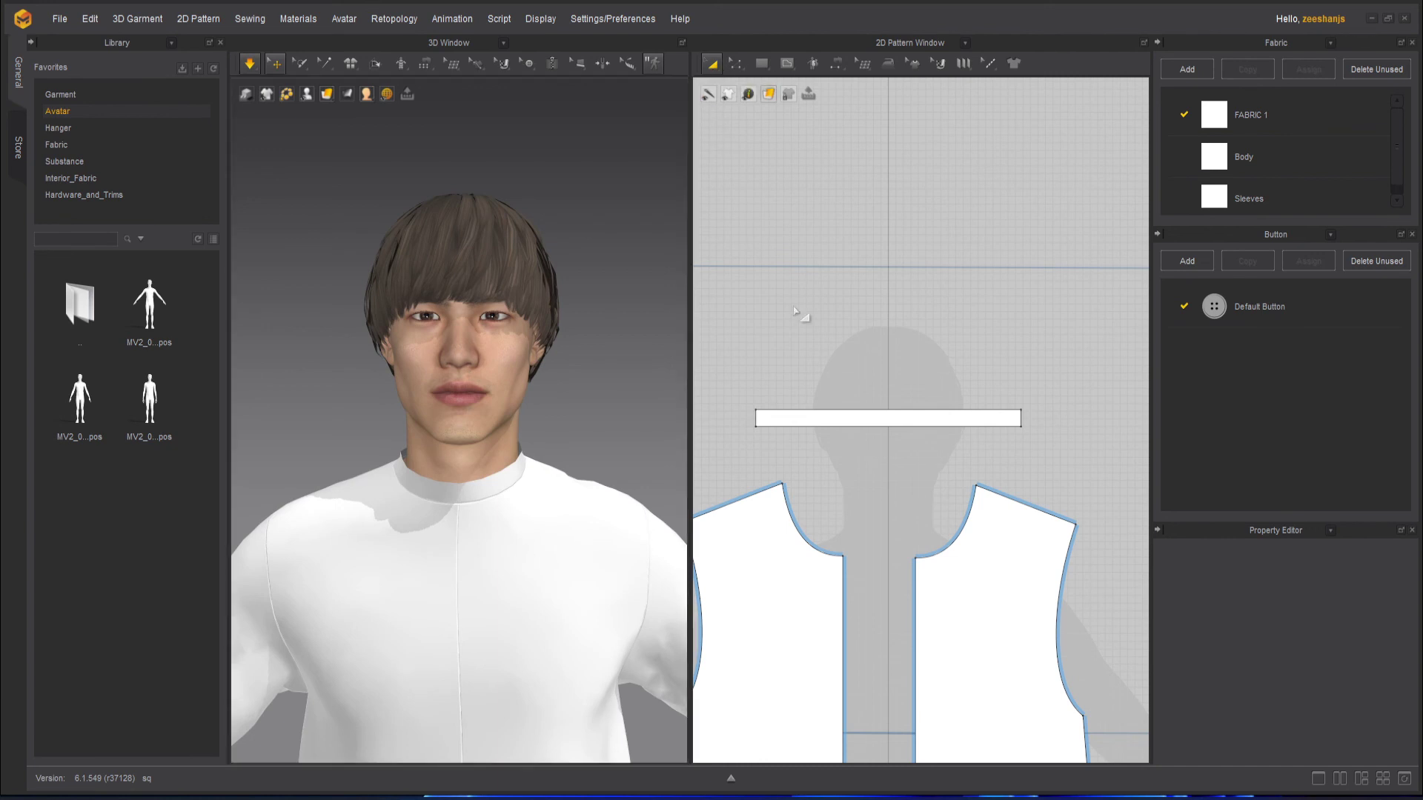
Step: Undo the neckband's height stretch, then widen the band slightly beyond both of its ends in the 2D layout
{"action": "left_click", "coordinate": [857, 420]}
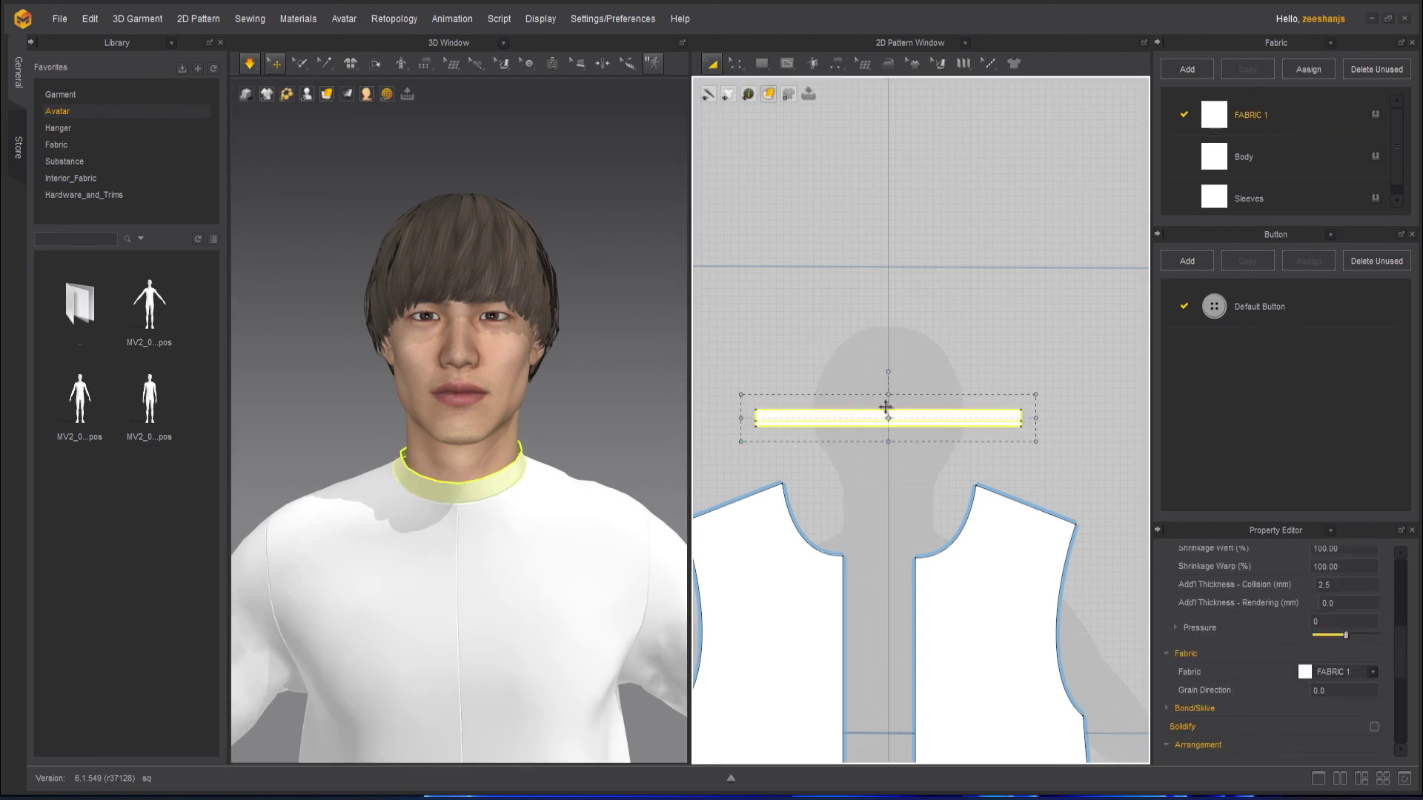
{"action": "key", "text": "ctrl+z"}
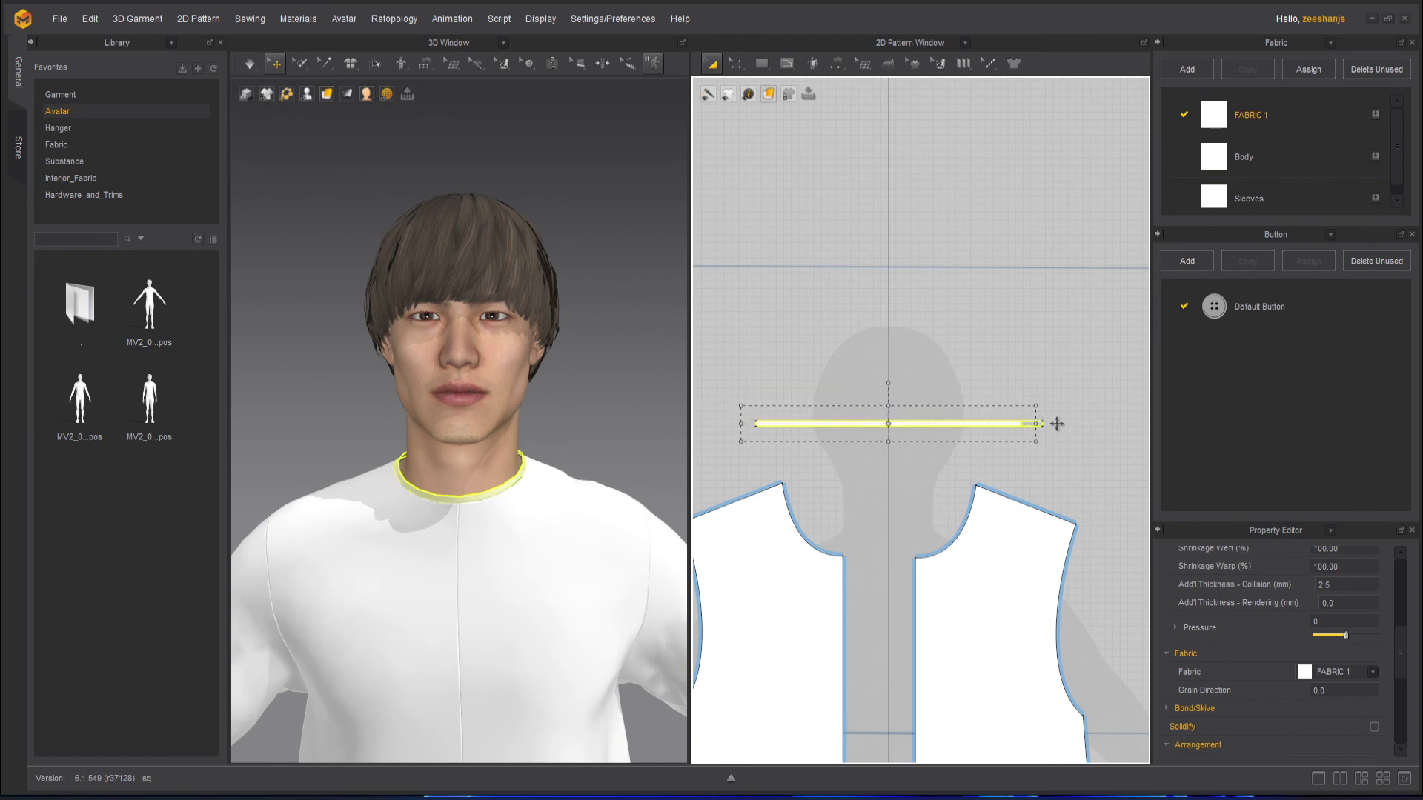
{"action": "left_click_drag", "start_coordinate": [1035, 424], "coordinate": [1057, 424]}
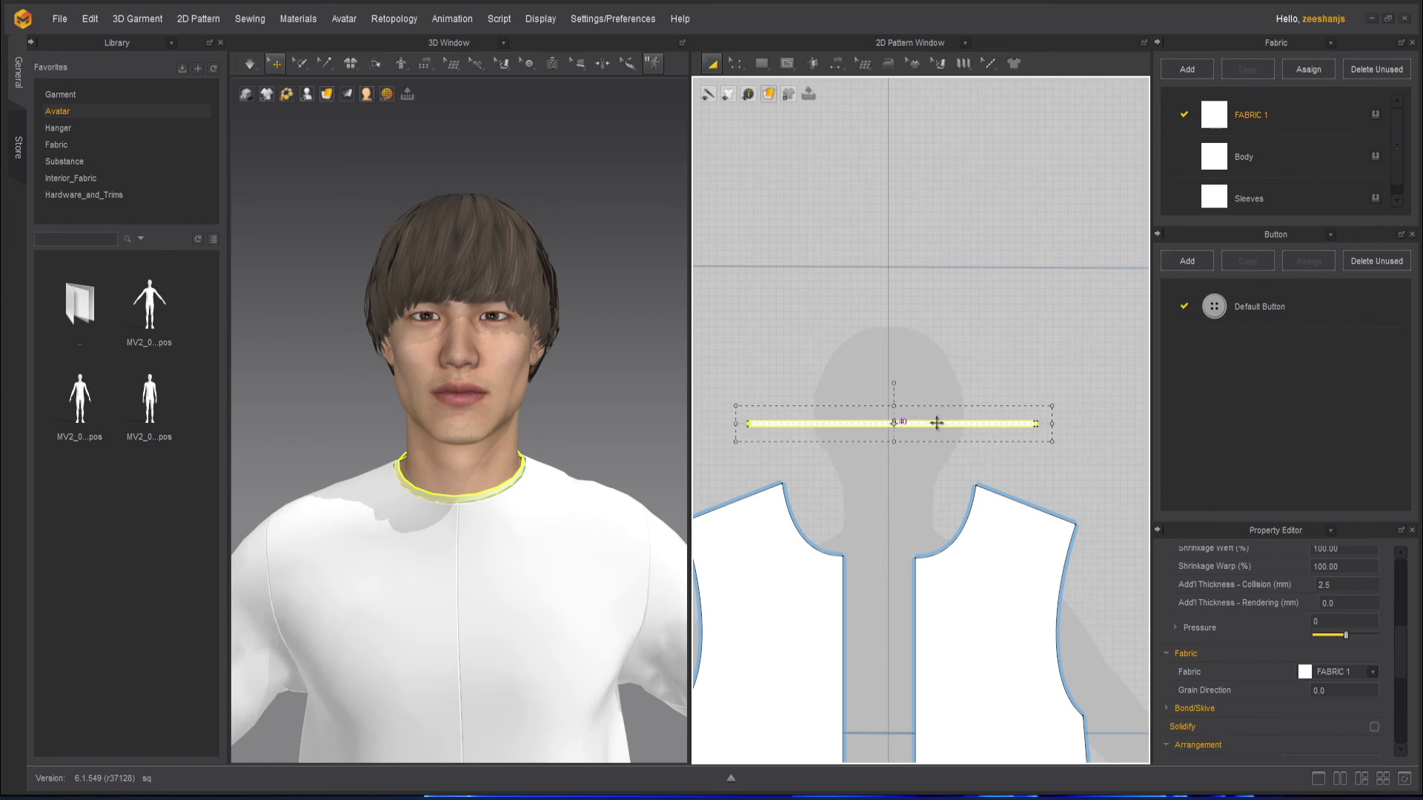
Step: Simulate the garment with the longer, narrow neckband in Normal (Default) mode and inspect its fit from the side
{"action": "left_click", "coordinate": [250, 64]}
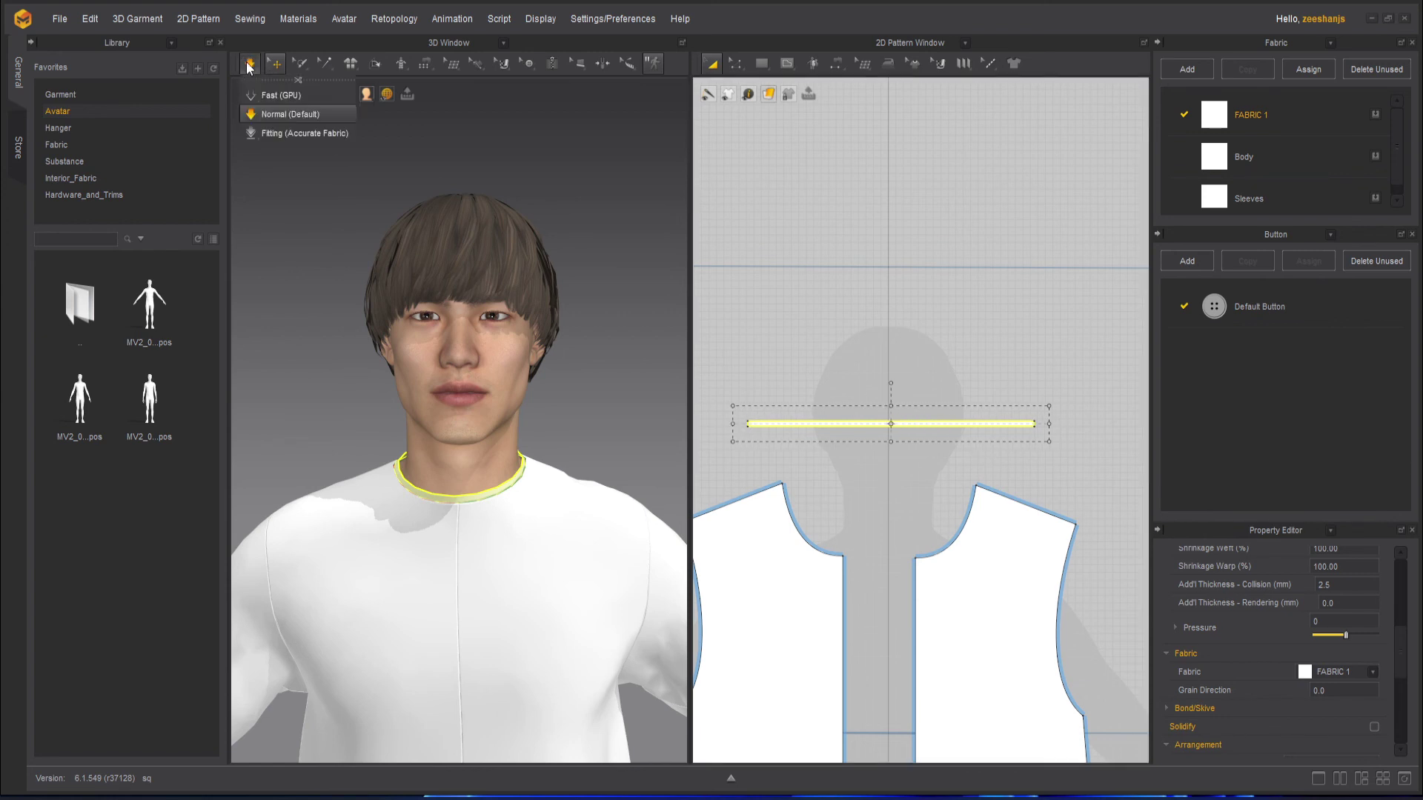
{"action": "left_click", "coordinate": [619, 257]}
{"action": "left_click", "coordinate": [635, 357]}
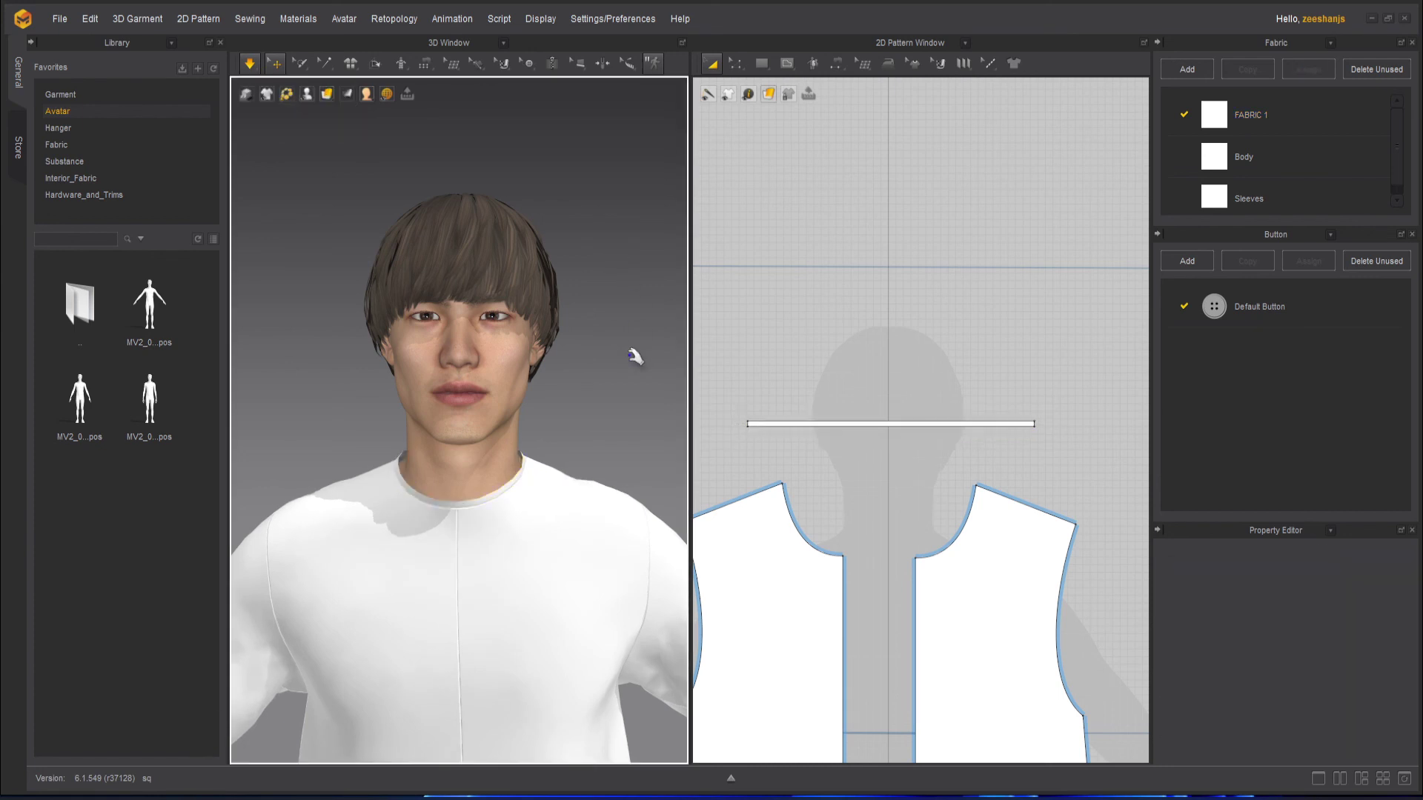
{"action": "mouse_move", "coordinate": [511, 540]}
{"action": "right_mouse_down"}
{"action": "mouse_move", "coordinate": [644, 540]}
{"action": "mouse_move", "coordinate": [518, 534]}
{"action": "right_mouse_up"}
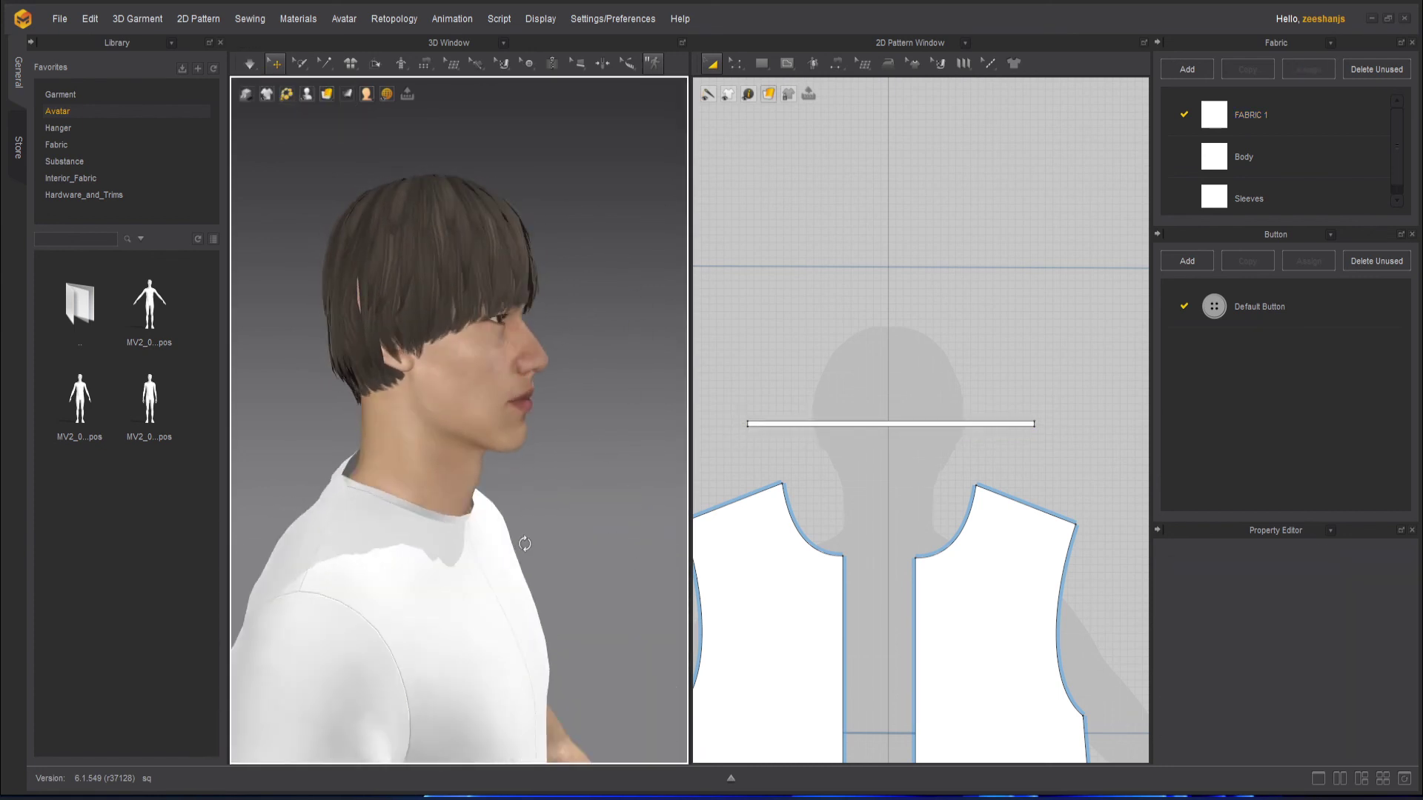
{"action": "scroll", "coordinate": [549, 535], "scroll_direction": "up", "scroll_amount": 2}
Step: Select the neckband in the 2D layout and shorten it slightly at its left end
{"action": "left_click", "coordinate": [918, 425]}
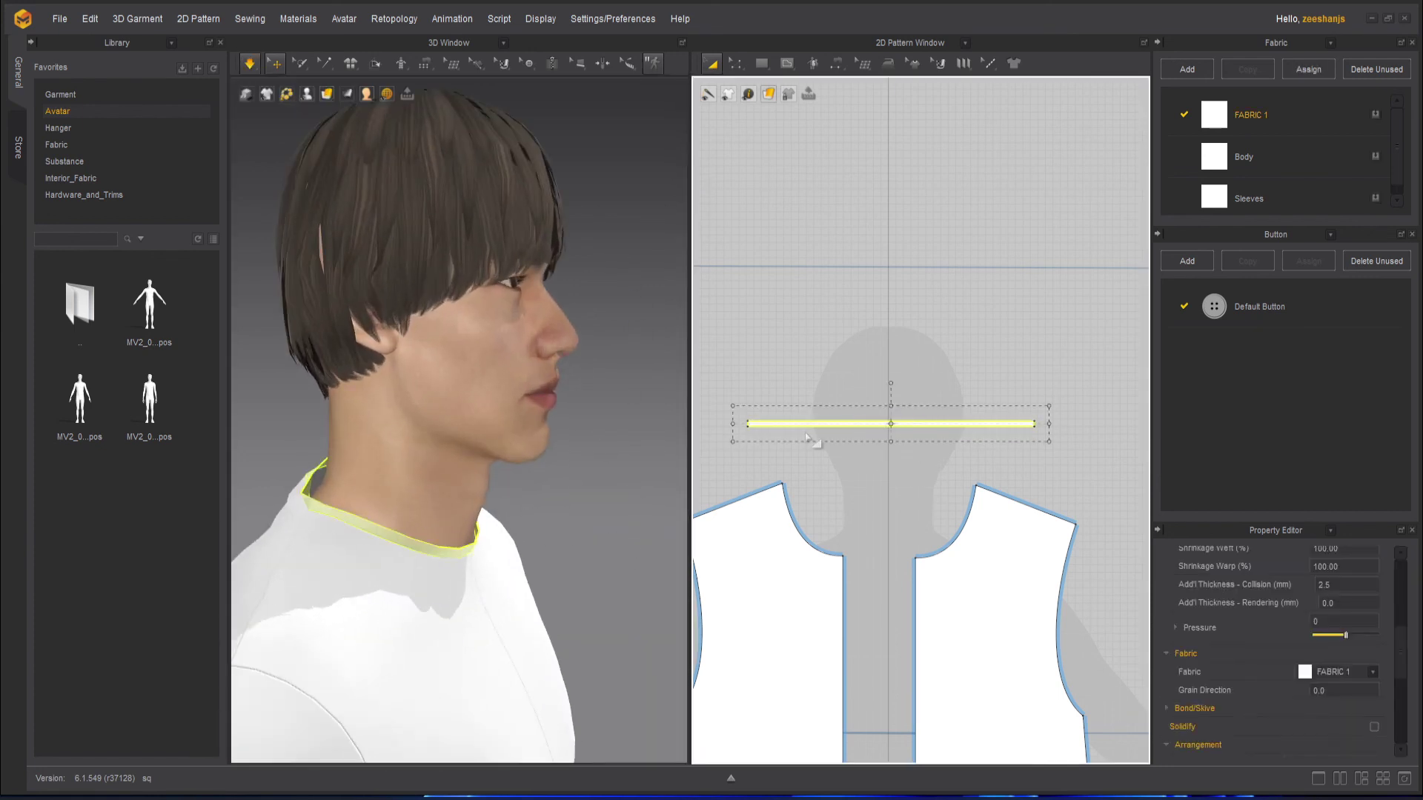
{"action": "scroll", "coordinate": [808, 439], "scroll_direction": "up", "scroll_amount": 3}
{"action": "middle_click_drag", "start_coordinate": [754, 424], "coordinate": [831, 430]}
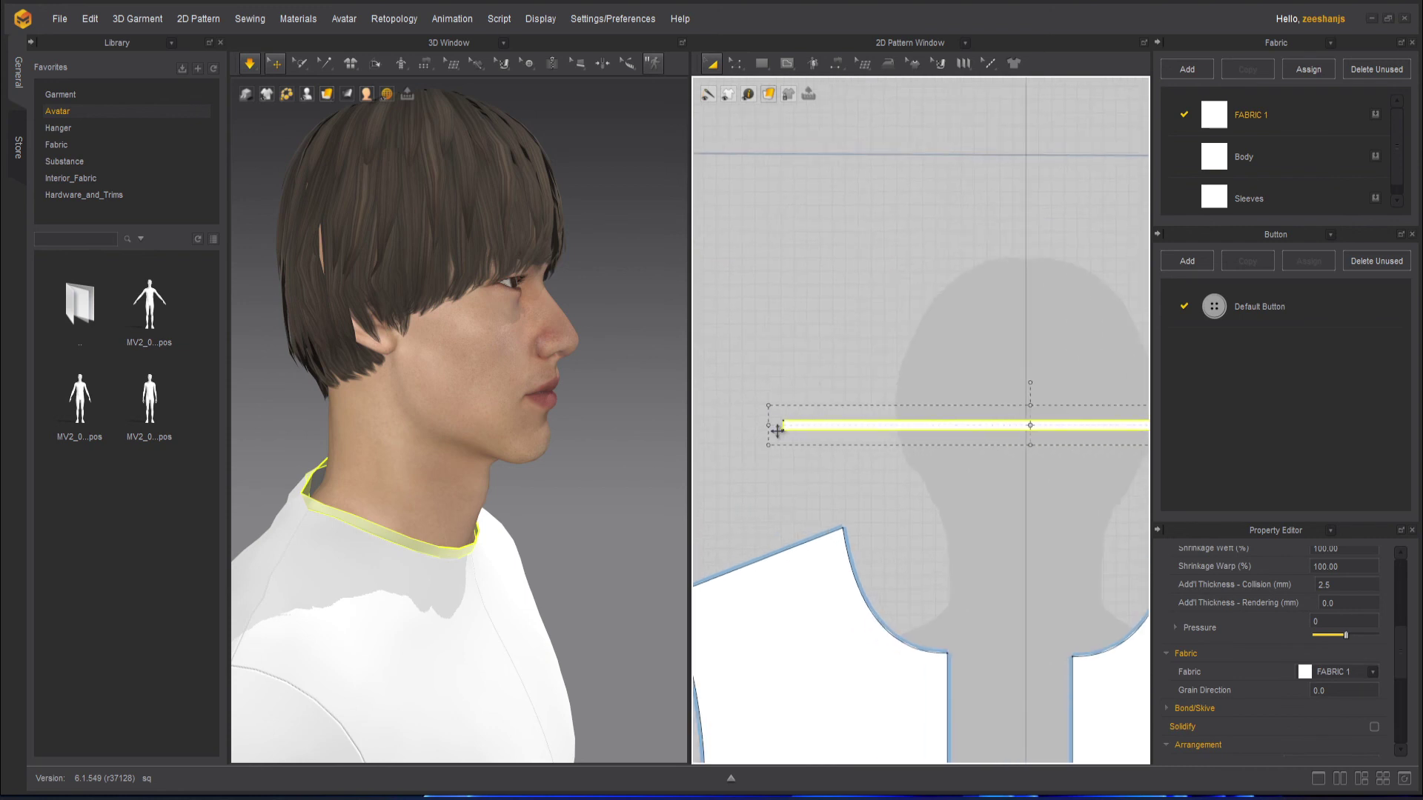
{"action": "left_click_drag", "start_coordinate": [776, 424], "coordinate": [783, 425]}
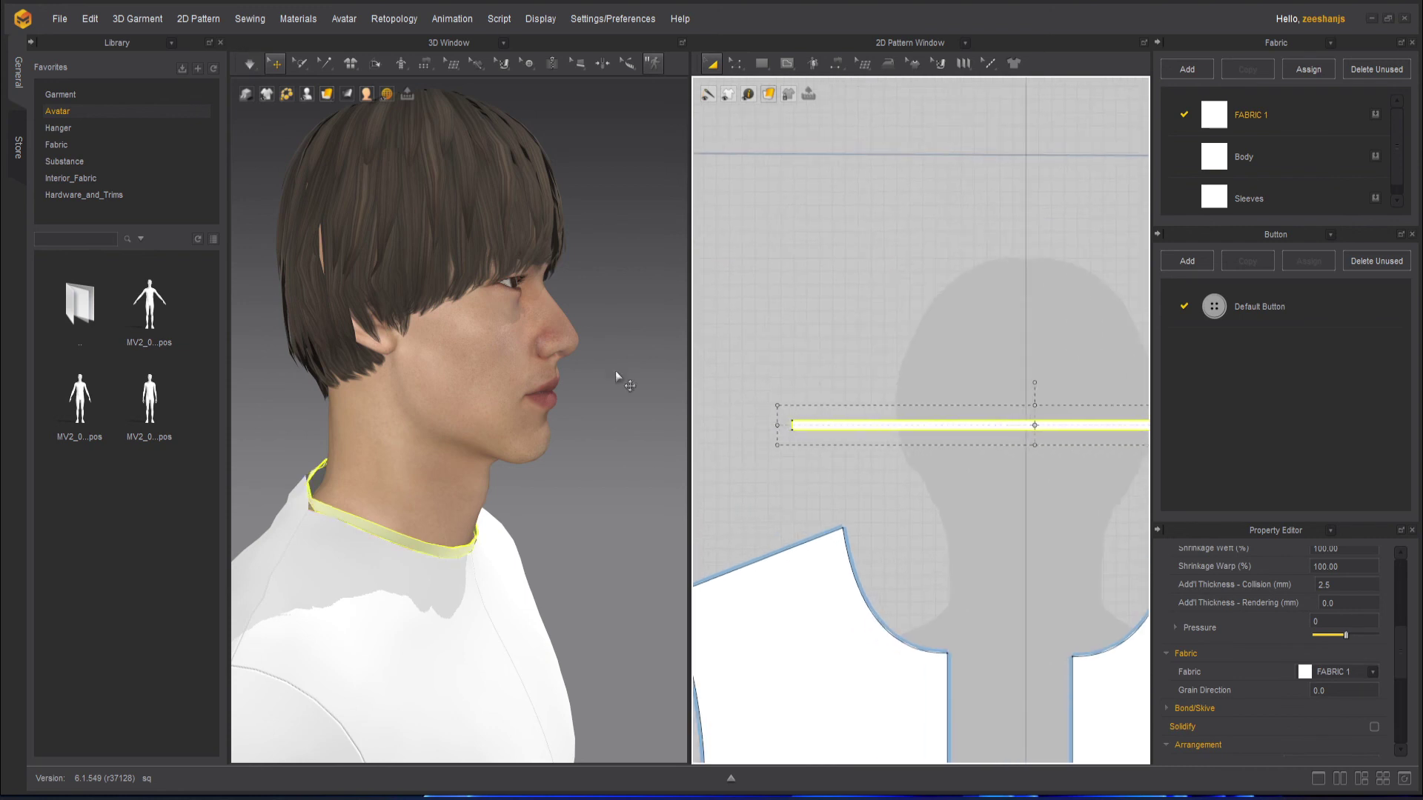
Step: Simulate the garment in Normal (Default) mode and pull the upper back and neckband into place around the neck
{"action": "left_click", "coordinate": [250, 65]}
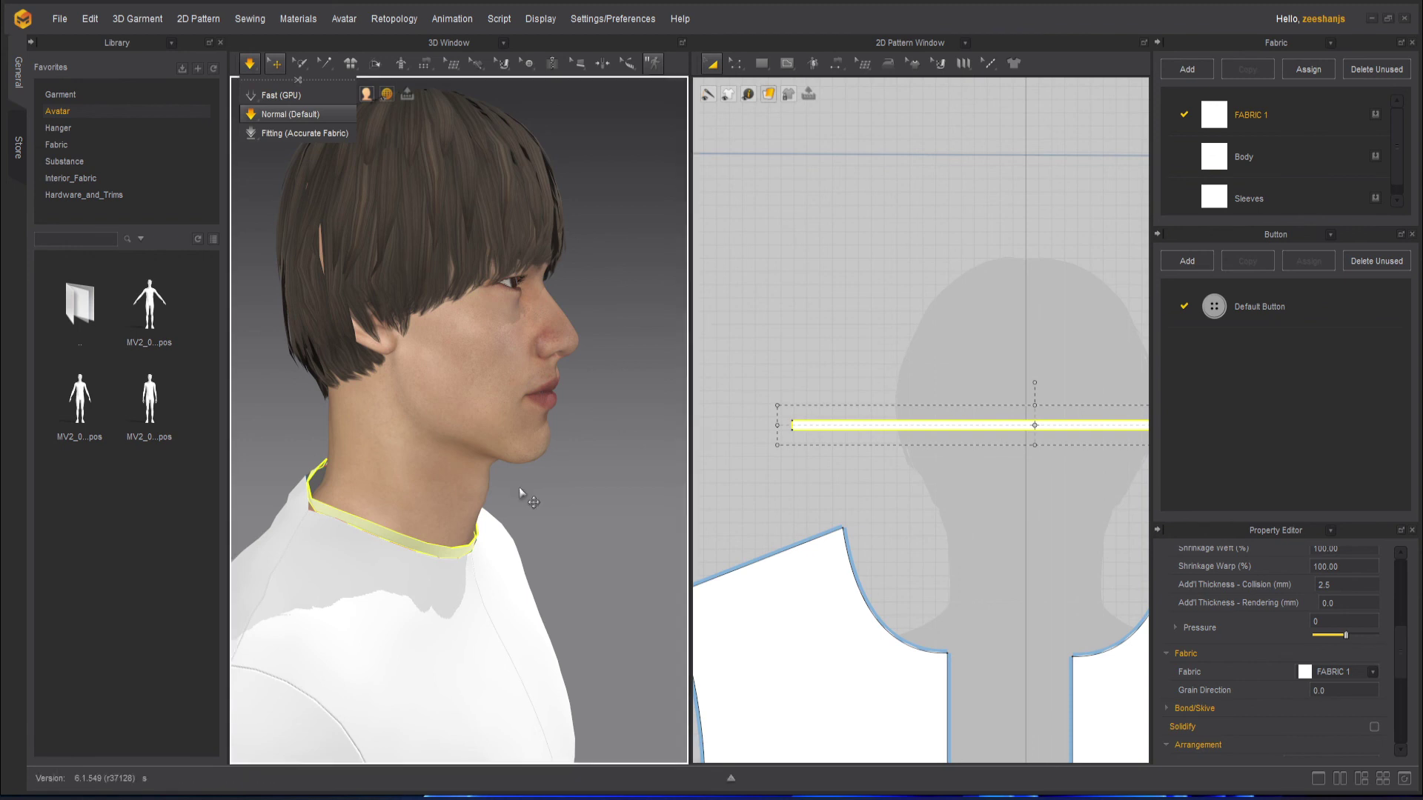
{"action": "right_click_drag", "start_coordinate": [344, 538], "coordinate": [443, 548]}
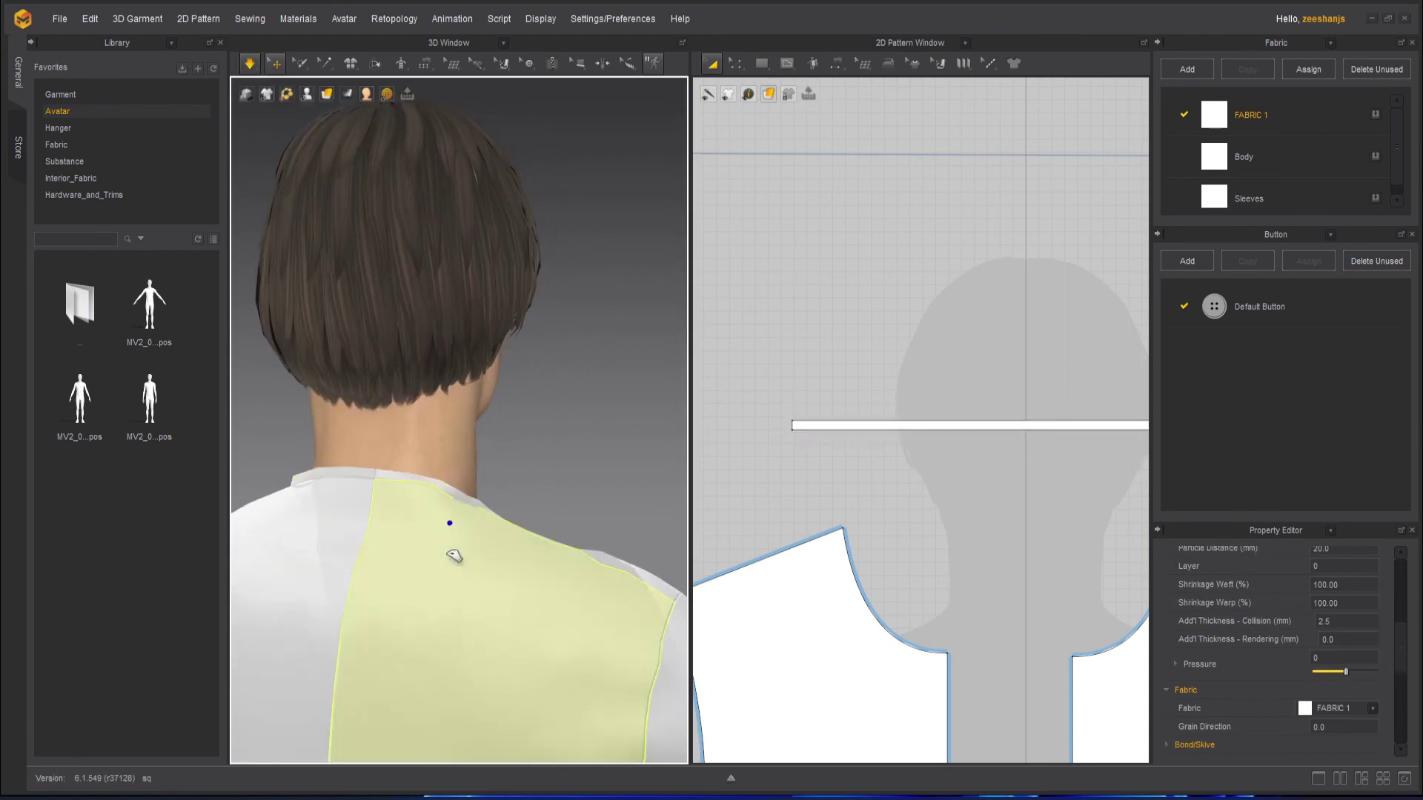
{"action": "key", "text": "space"}
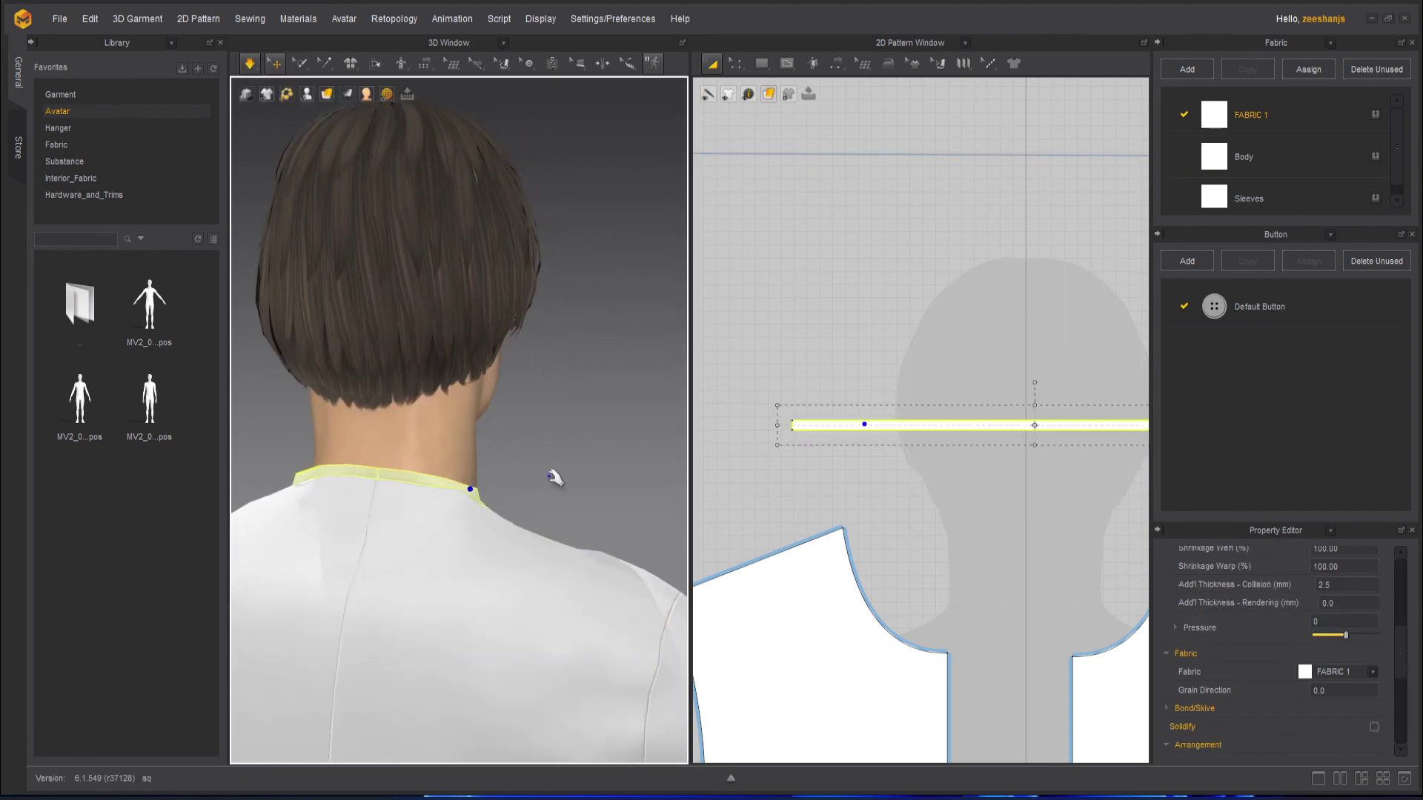
{"action": "left_click", "coordinate": [572, 493]}
{"action": "mouse_move", "coordinate": [573, 493]}
{"action": "right_mouse_down"}
{"action": "mouse_move", "coordinate": [518, 515]}
{"action": "mouse_move", "coordinate": [372, 509]}
{"action": "mouse_move", "coordinate": [555, 482]}
{"action": "right_mouse_up"}
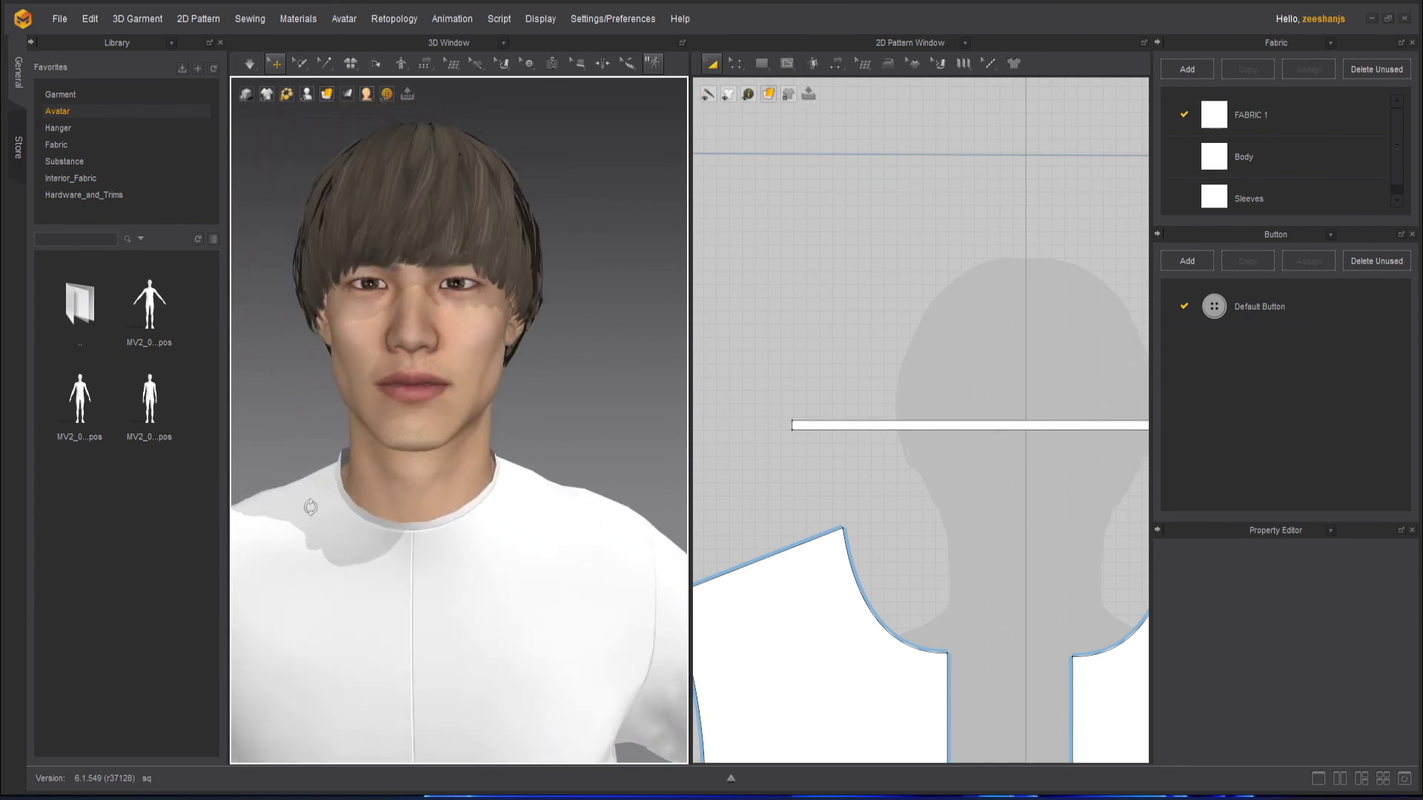
Step: Rerun the simulation with the adjusted neckband and check the whole T-shirt's fit from the front
{"action": "left_click", "coordinate": [557, 482]}
{"action": "left_click", "coordinate": [574, 452]}
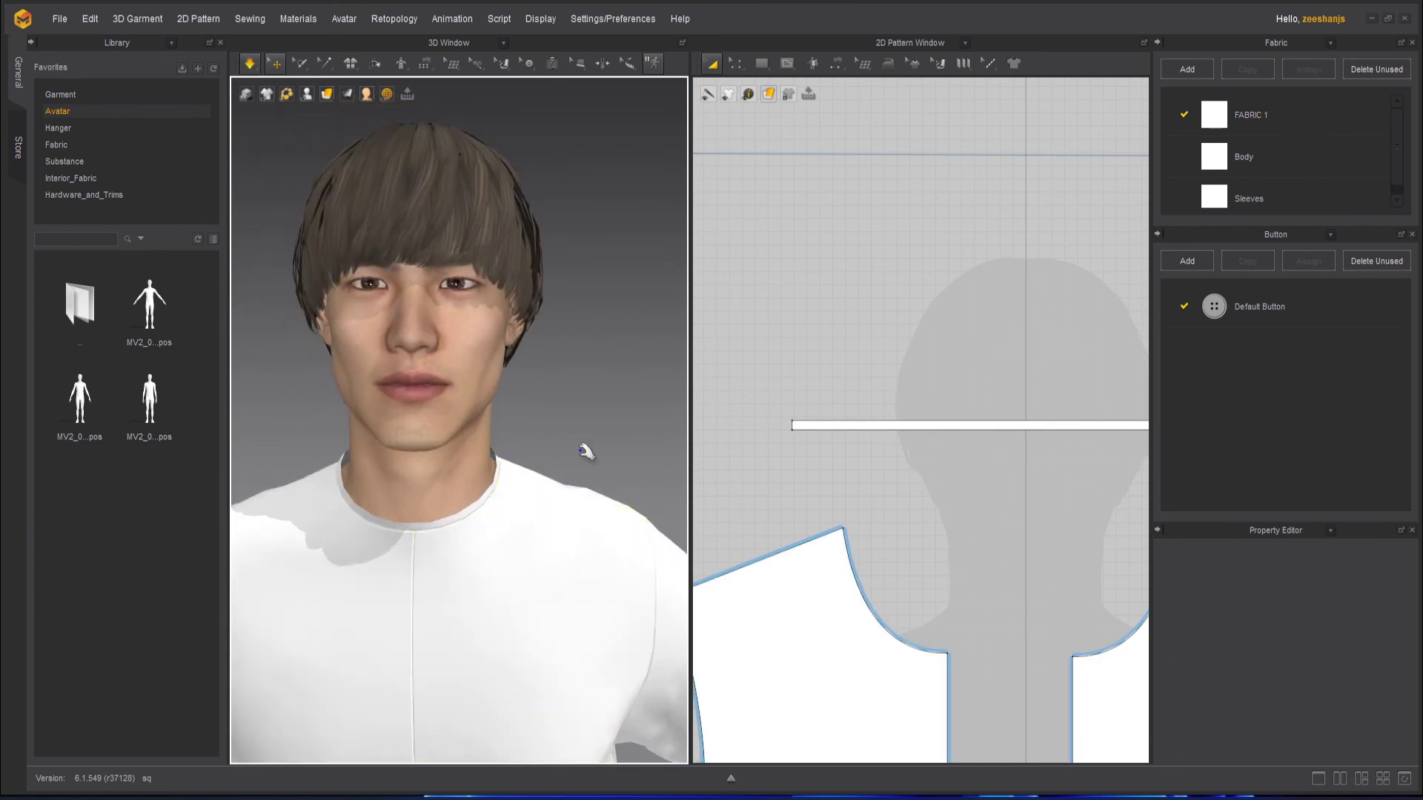
{"action": "scroll", "coordinate": [585, 464], "scroll_direction": "down", "scroll_amount": 5}
{"action": "right_click_drag", "start_coordinate": [422, 546], "coordinate": [468, 539]}
{"action": "key", "text": "space"}
{"action": "scroll", "coordinate": [468, 538], "scroll_direction": "down", "scroll_amount": 5}
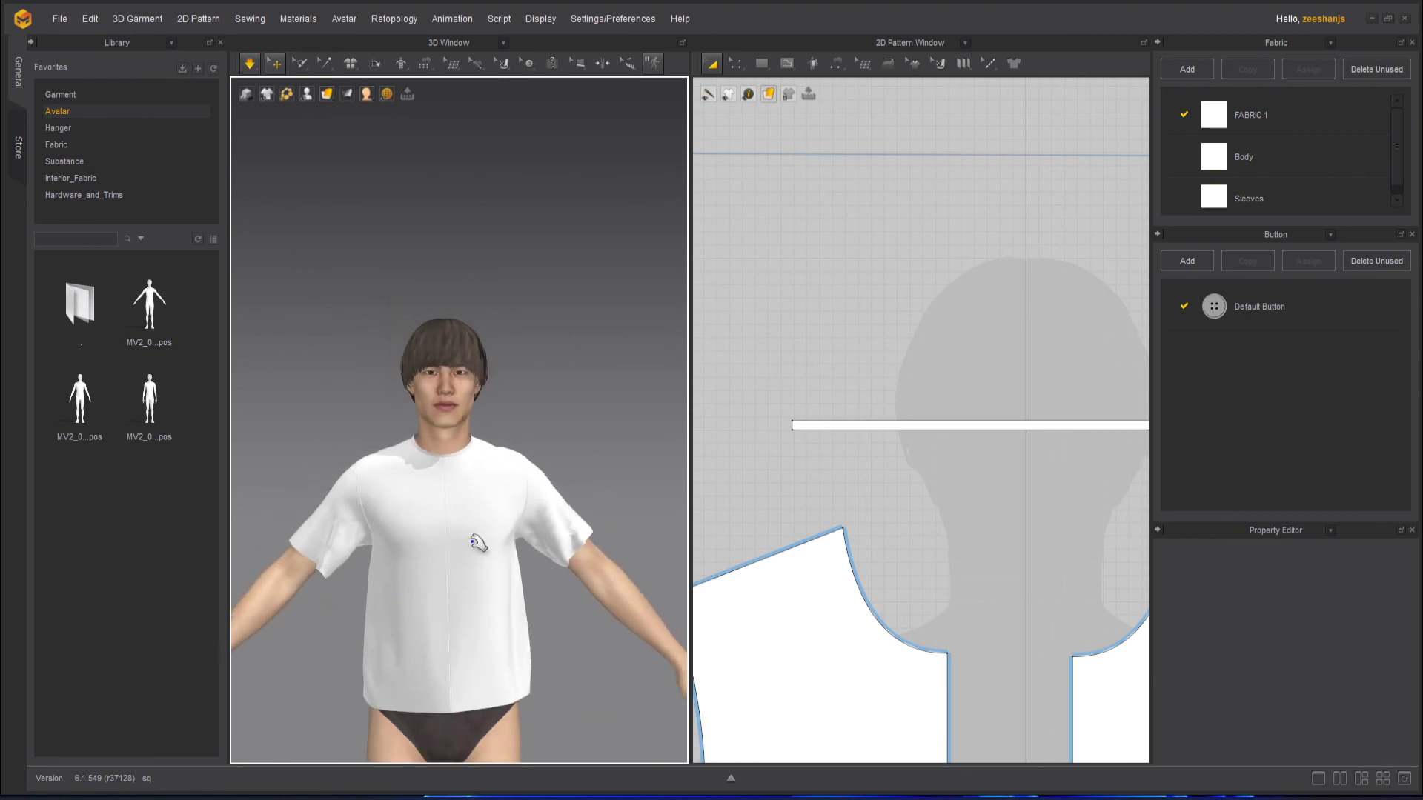
{"action": "scroll", "coordinate": [850, 647], "scroll_direction": "down", "scroll_amount": 4}
Step: With Edit Pattern, move the front's neck-shoulder point outward along the shoulder by 2.66 cm, copying that distance
{"action": "scroll", "coordinate": [964, 563], "scroll_direction": "up", "scroll_amount": 5}
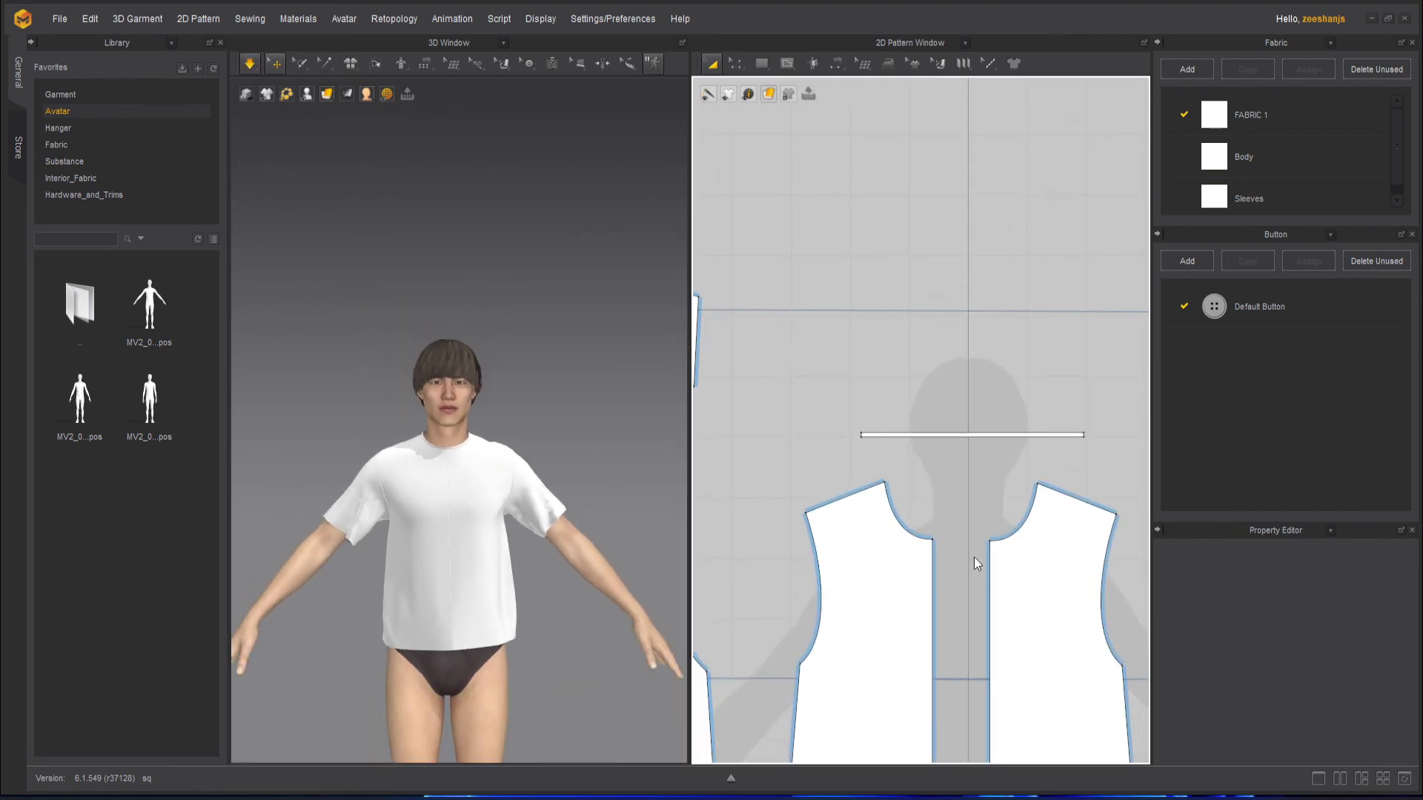
{"action": "left_click", "coordinate": [736, 63]}
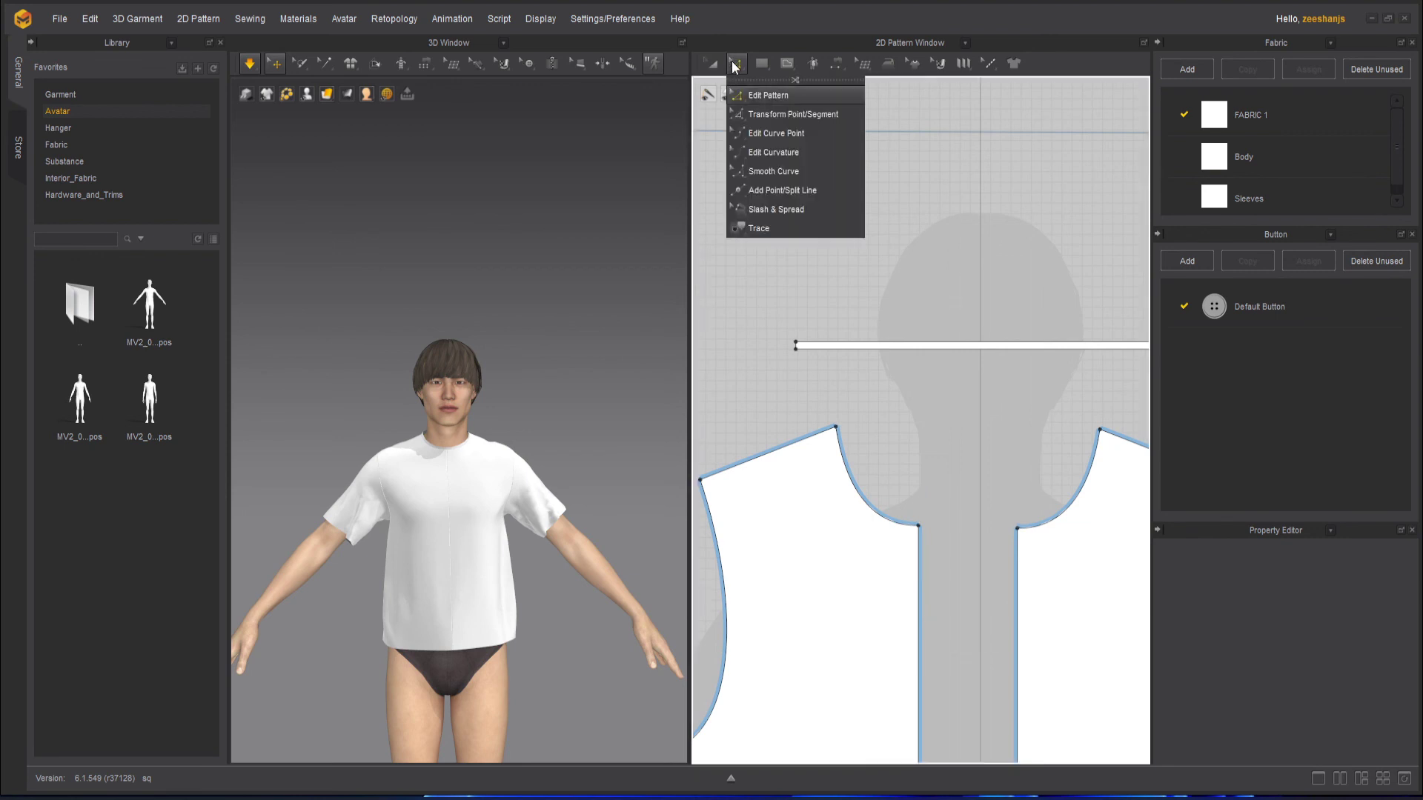
{"action": "left_click", "coordinate": [756, 95]}
{"action": "left_click", "coordinate": [837, 427]}
{"action": "left_click", "coordinate": [831, 425]}
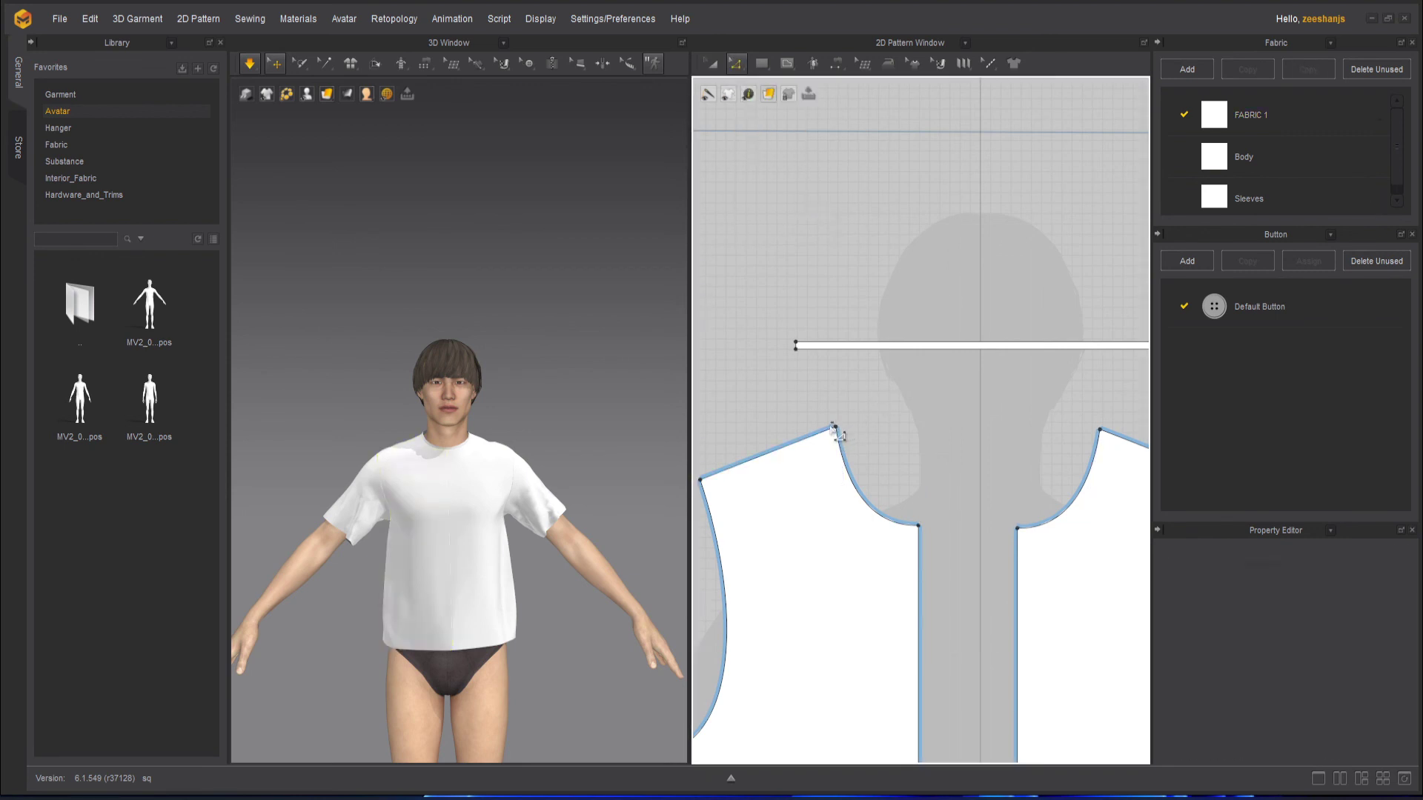
{"action": "left_click", "coordinate": [835, 428]}
{"action": "left_click_drag", "start_coordinate": [850, 438], "coordinate": [813, 437]}
{"action": "right_click", "coordinate": [813, 438]}
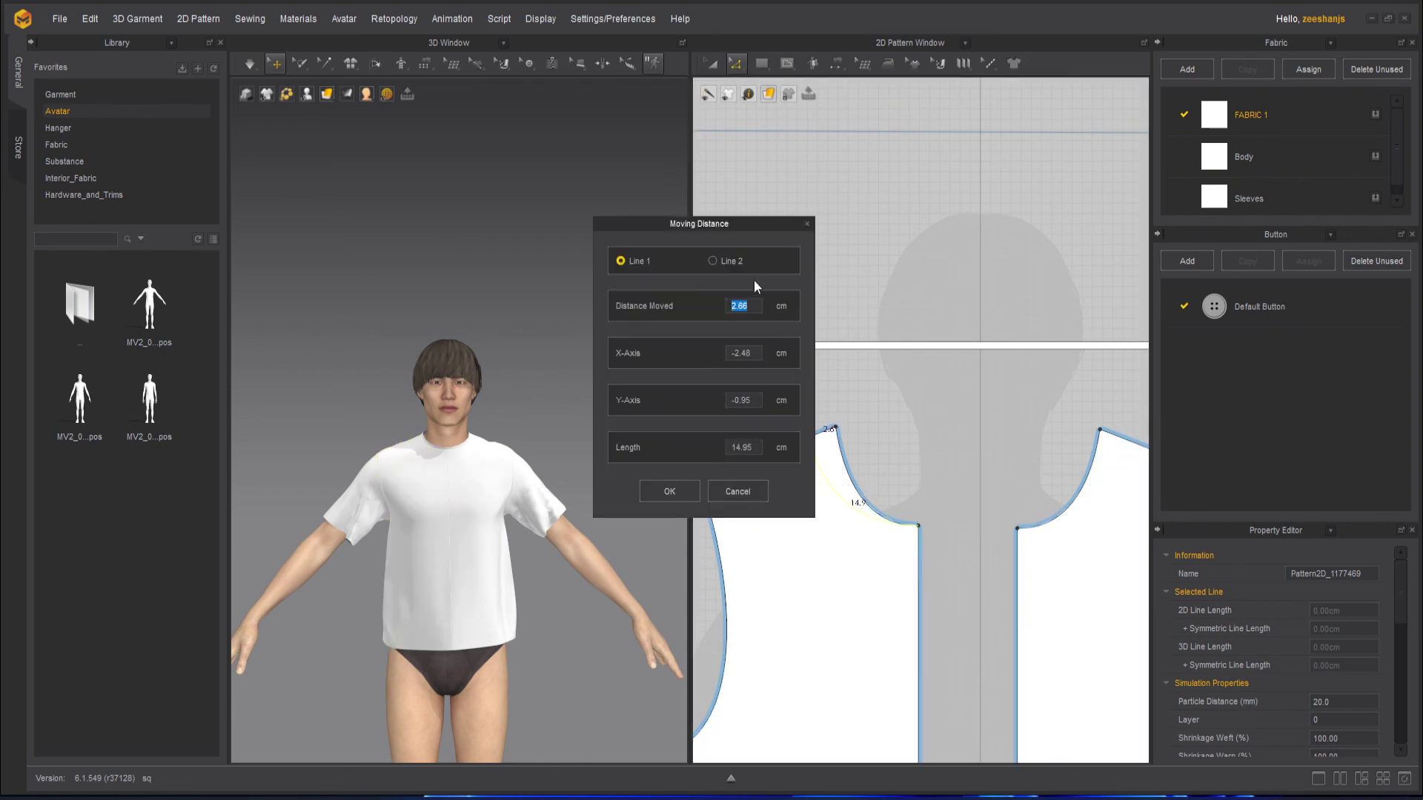
{"action": "right_click", "coordinate": [739, 307]}
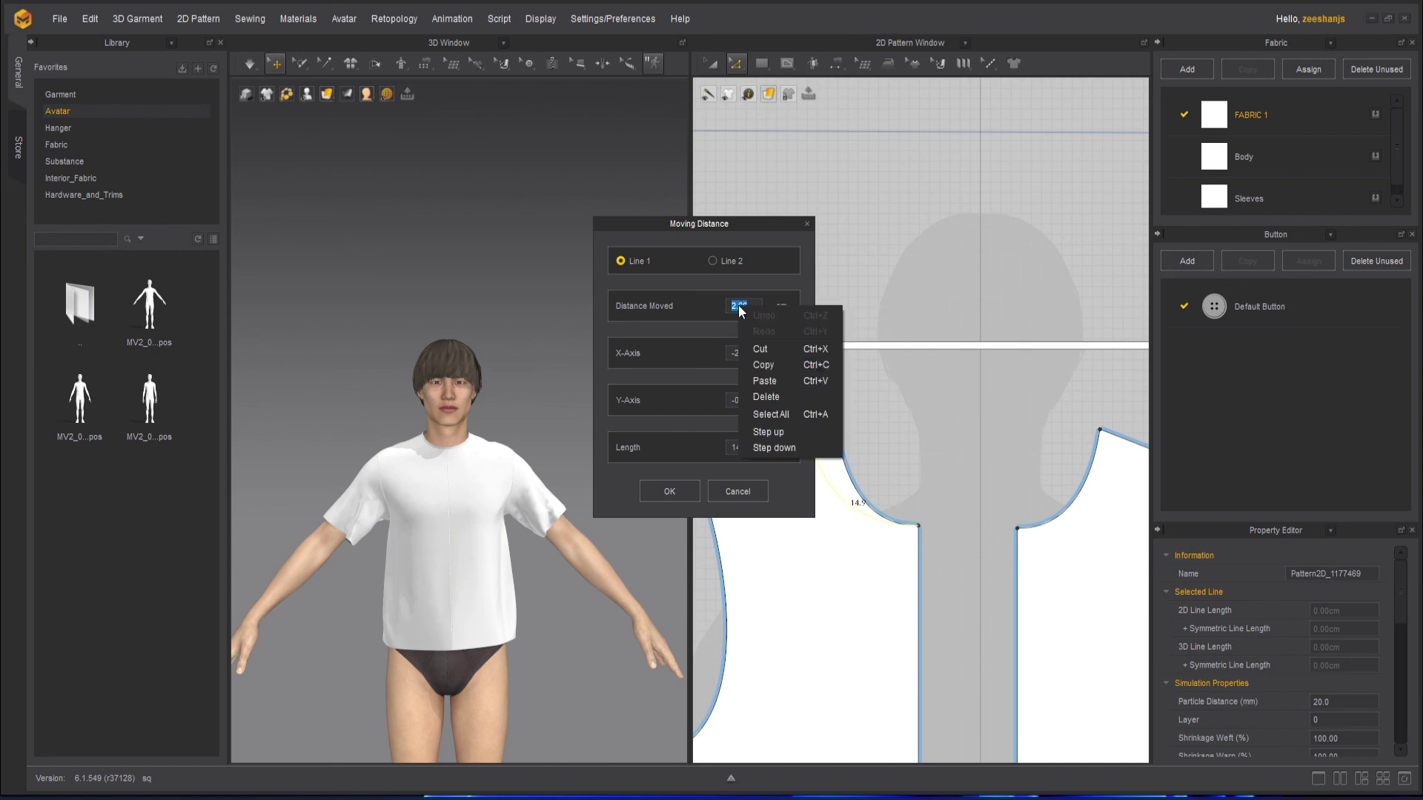
{"action": "left_click", "coordinate": [781, 363]}
{"action": "left_click", "coordinate": [677, 491]}
{"action": "key", "text": "z"}
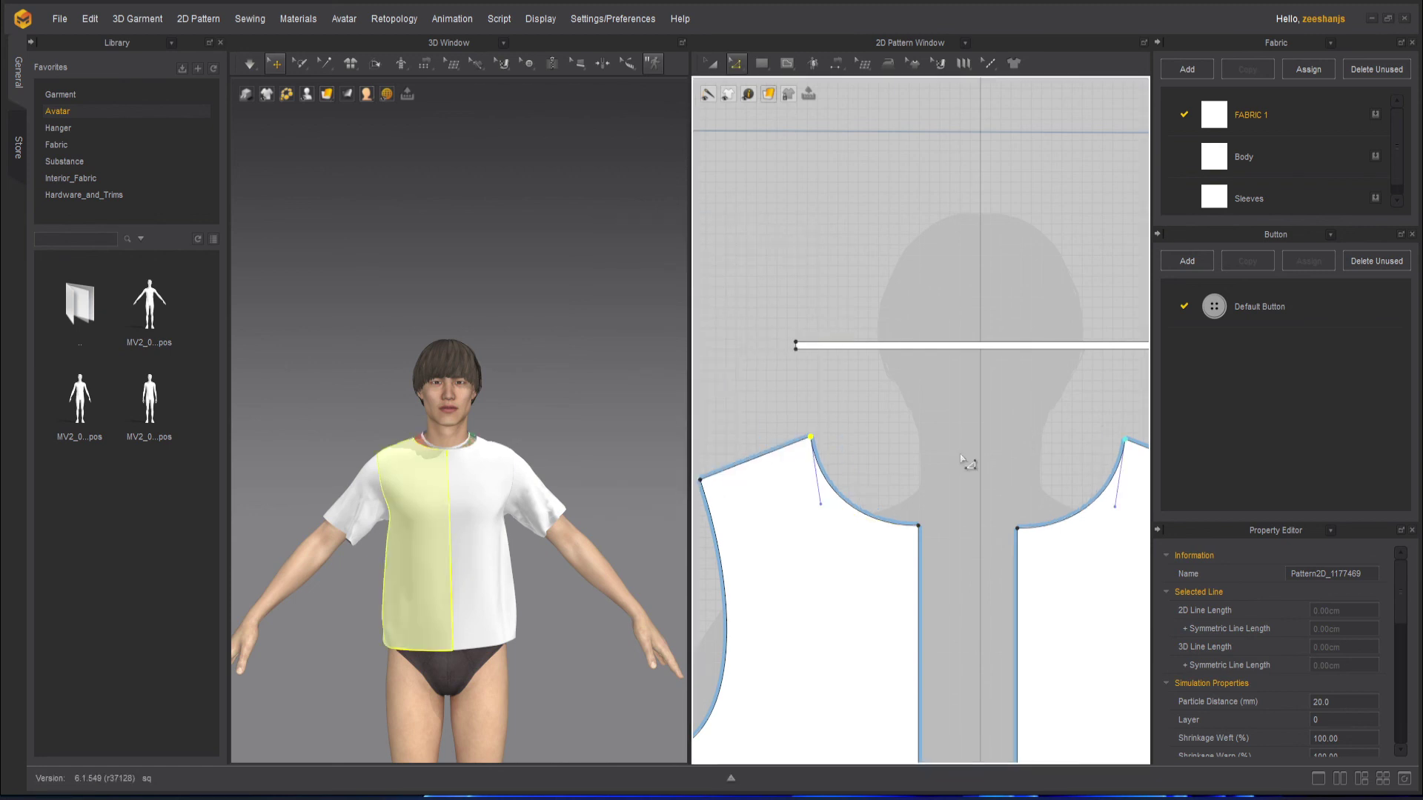
Step: Lower the front pattern's centre neckline point slightly
{"action": "scroll", "coordinate": [965, 461], "scroll_direction": "down", "scroll_amount": 3}
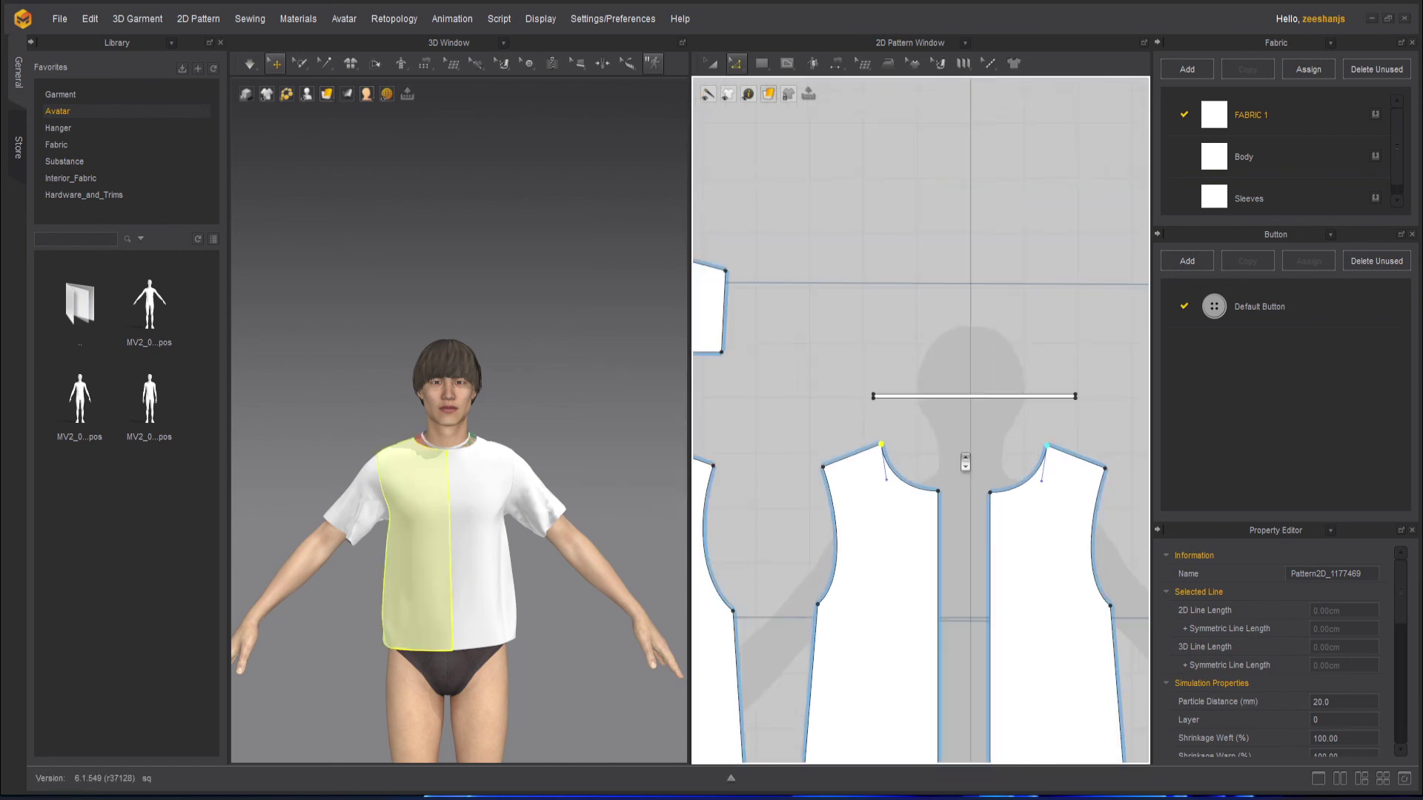
{"action": "left_click", "coordinate": [937, 495]}
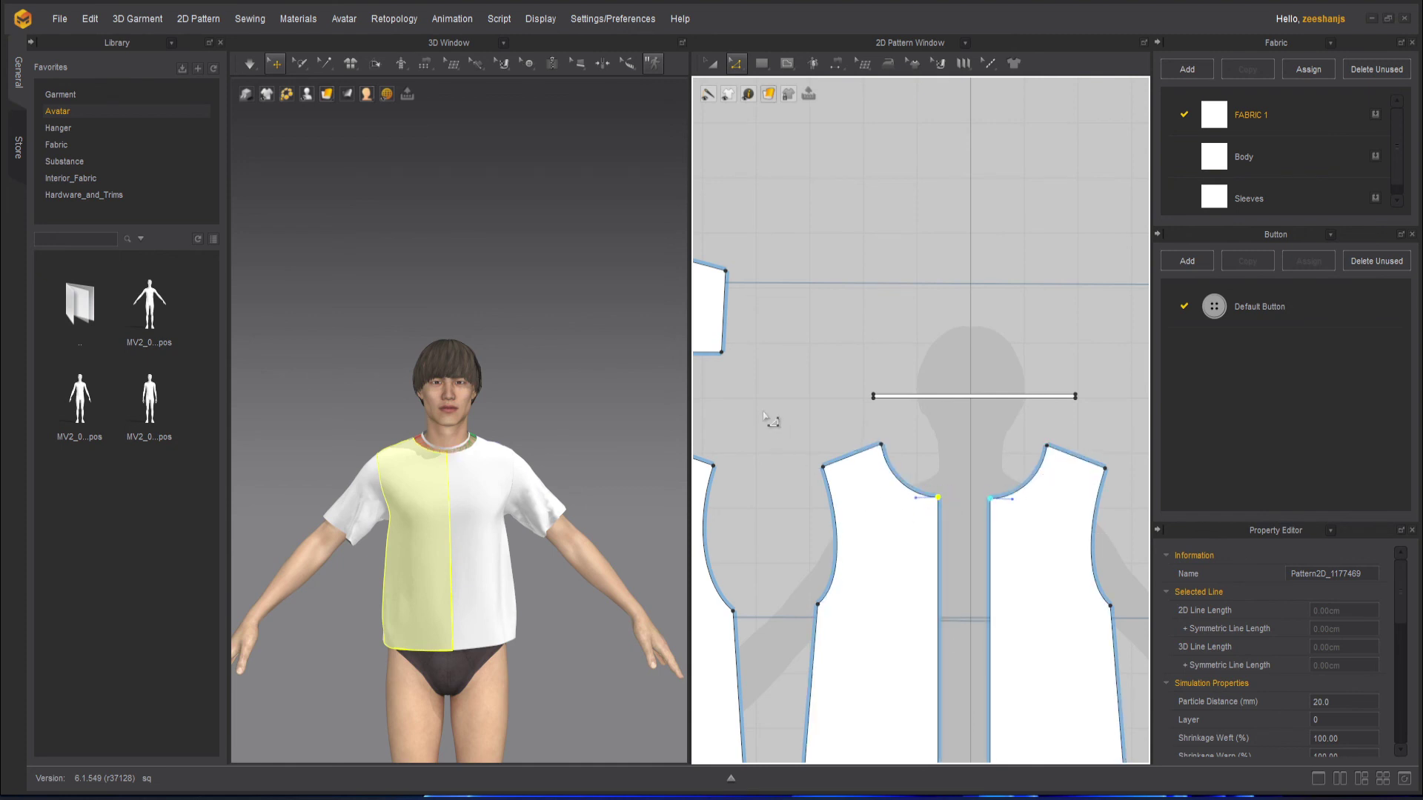
Step: Move the back's neck-shoulder point outward along the shoulder line by the copied 2.66 cm
{"action": "middle_click_drag", "start_coordinate": [764, 412], "coordinate": [886, 433]}
{"action": "scroll", "coordinate": [826, 430], "scroll_direction": "up", "scroll_amount": 4}
{"action": "scroll", "coordinate": [899, 438], "scroll_direction": "down", "scroll_amount": 2}
{"action": "scroll", "coordinate": [900, 441], "scroll_direction": "down", "scroll_amount": 1}
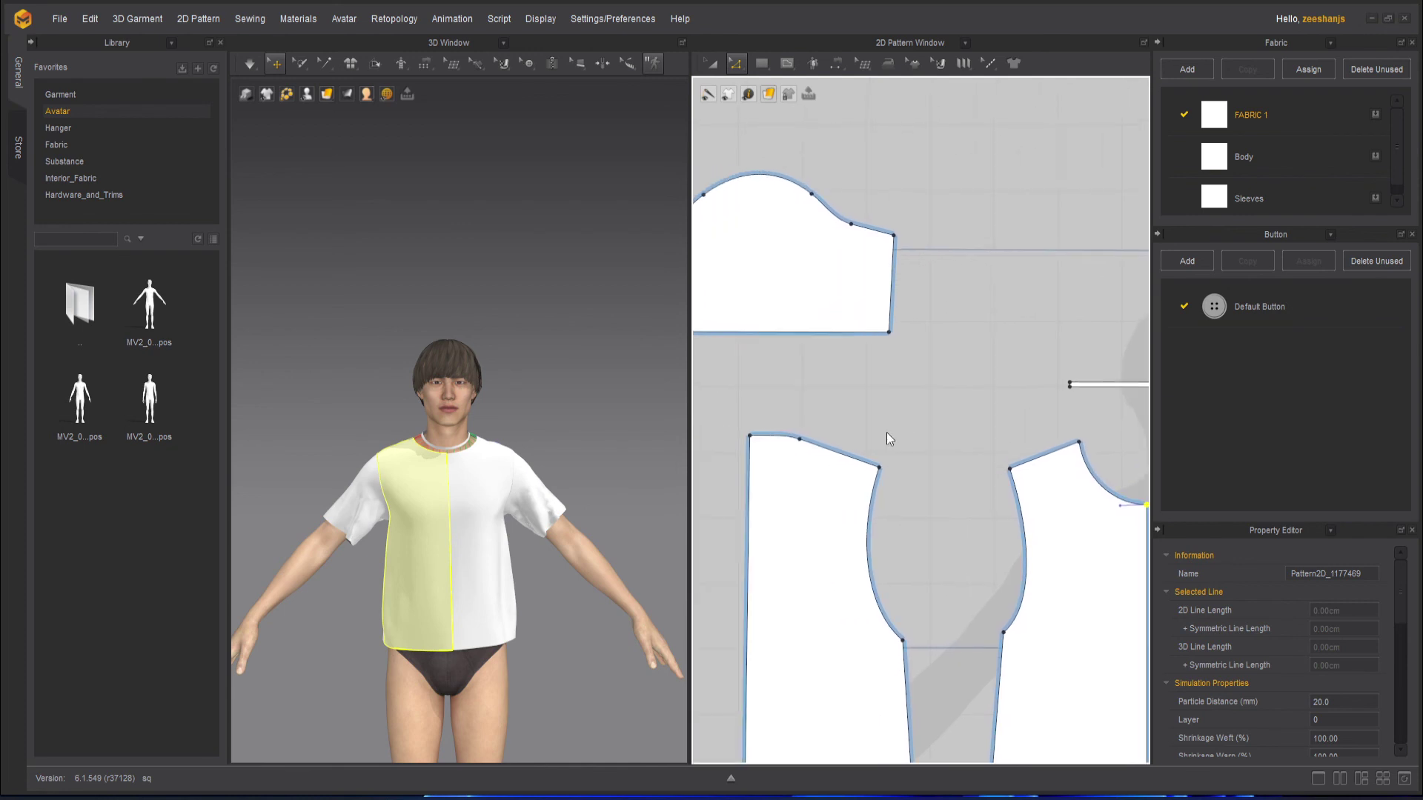
{"action": "scroll", "coordinate": [792, 439], "scroll_direction": "up", "scroll_amount": 3}
{"action": "left_click", "coordinate": [822, 458]}
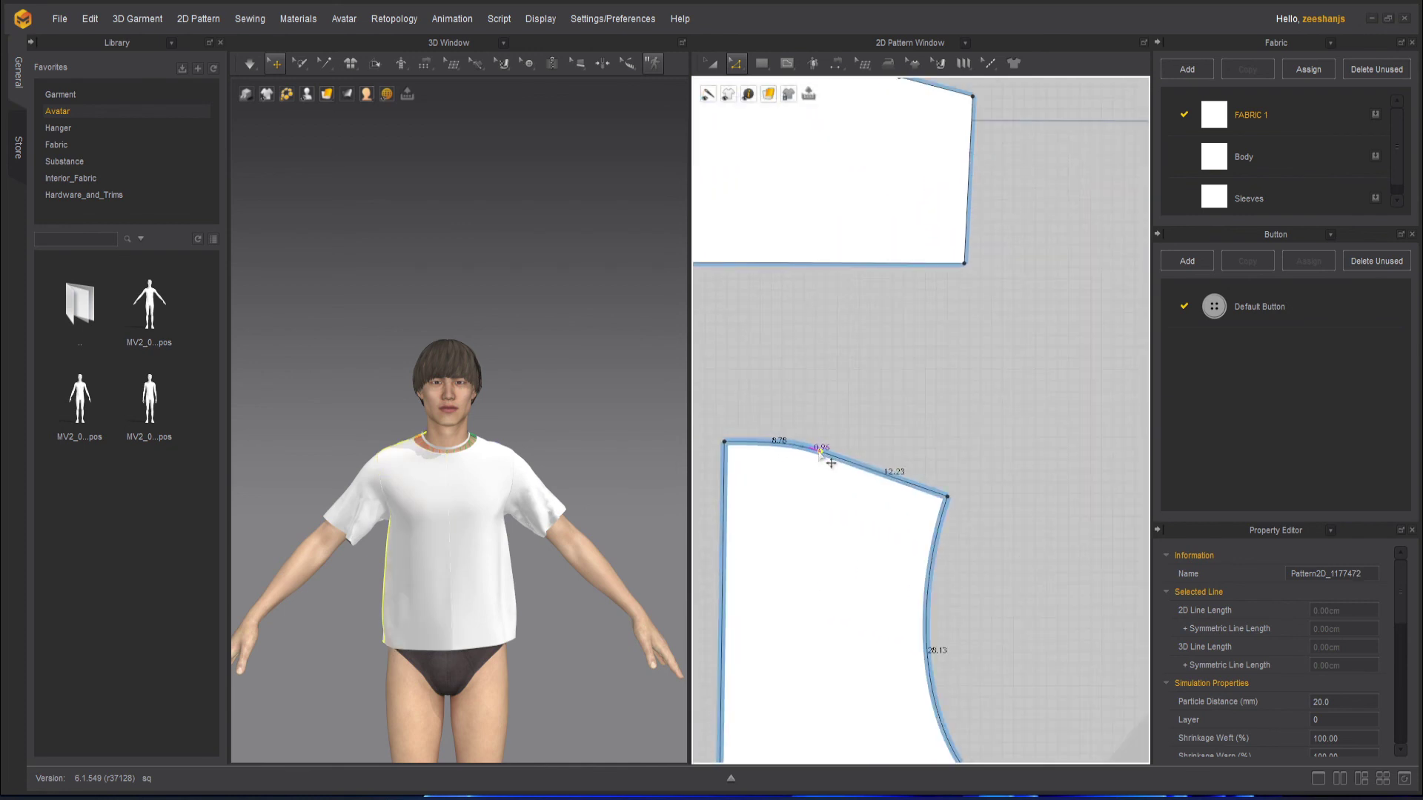
{"action": "key", "text": "Return"}
{"action": "right_click", "coordinate": [750, 310]}
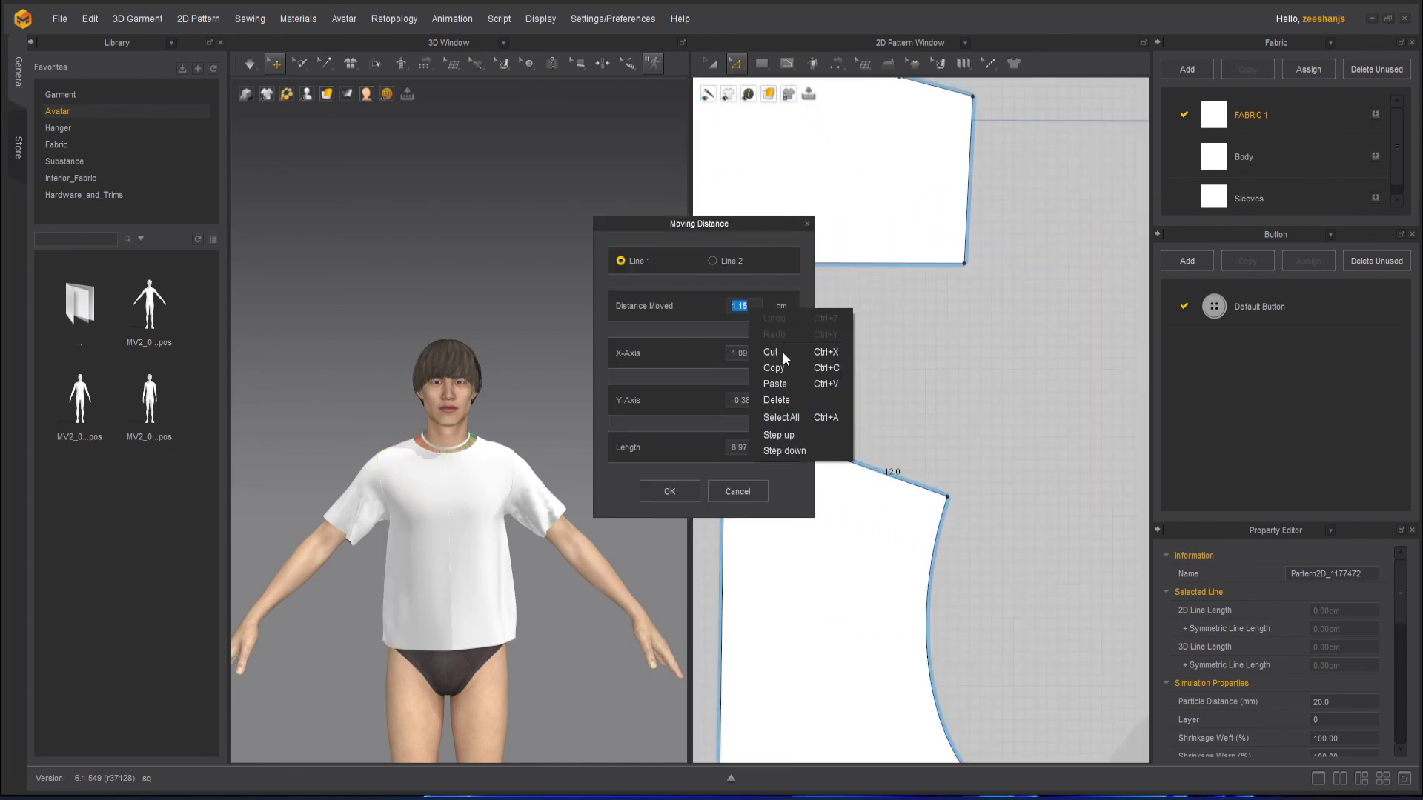
{"action": "left_click", "coordinate": [784, 379]}
{"action": "left_click", "coordinate": [668, 491]}
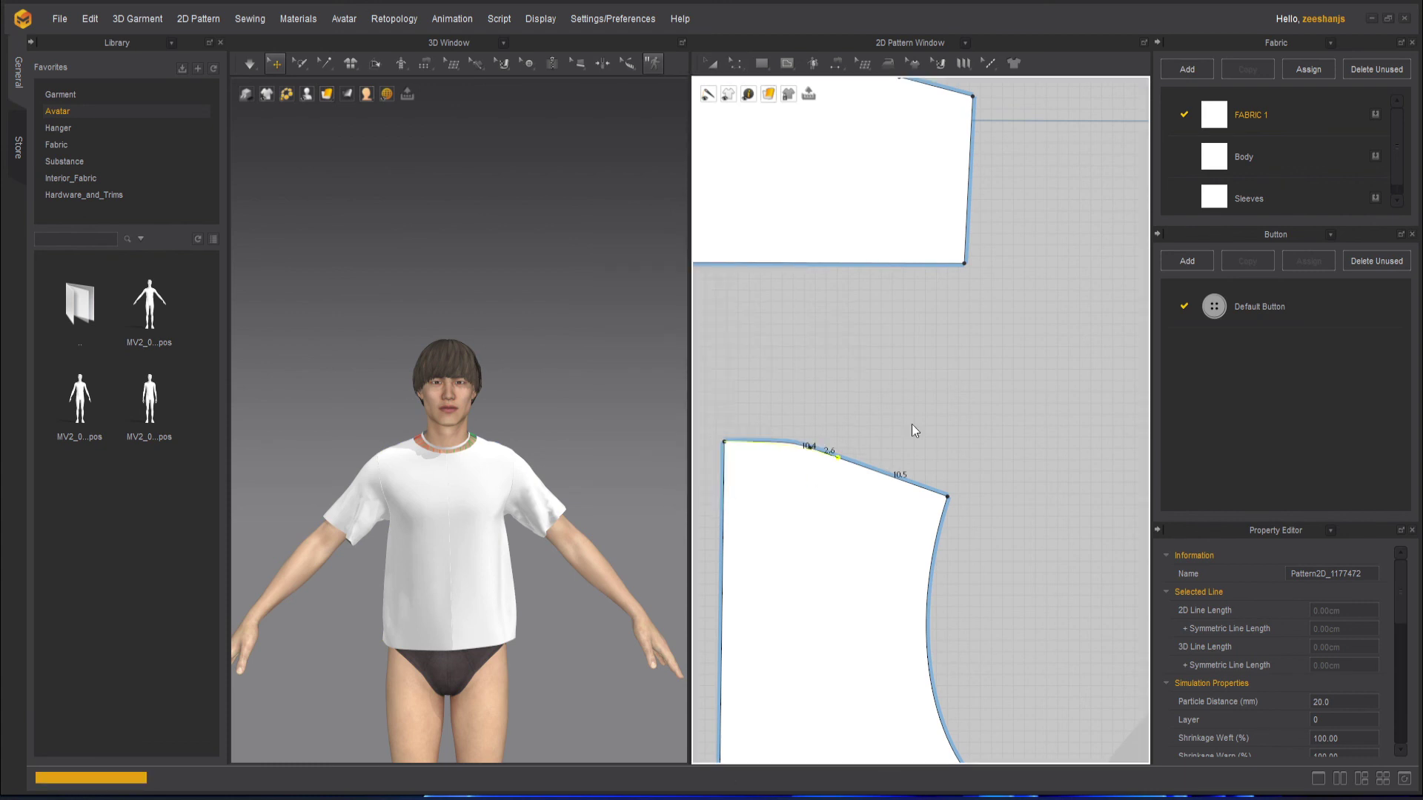
Step: Deselect the back pattern and simulate the garment with the widened neckline in Normal (Default) mode
{"action": "left_click", "coordinate": [924, 408]}
{"action": "scroll", "coordinate": [968, 426], "scroll_direction": "down", "scroll_amount": 3}
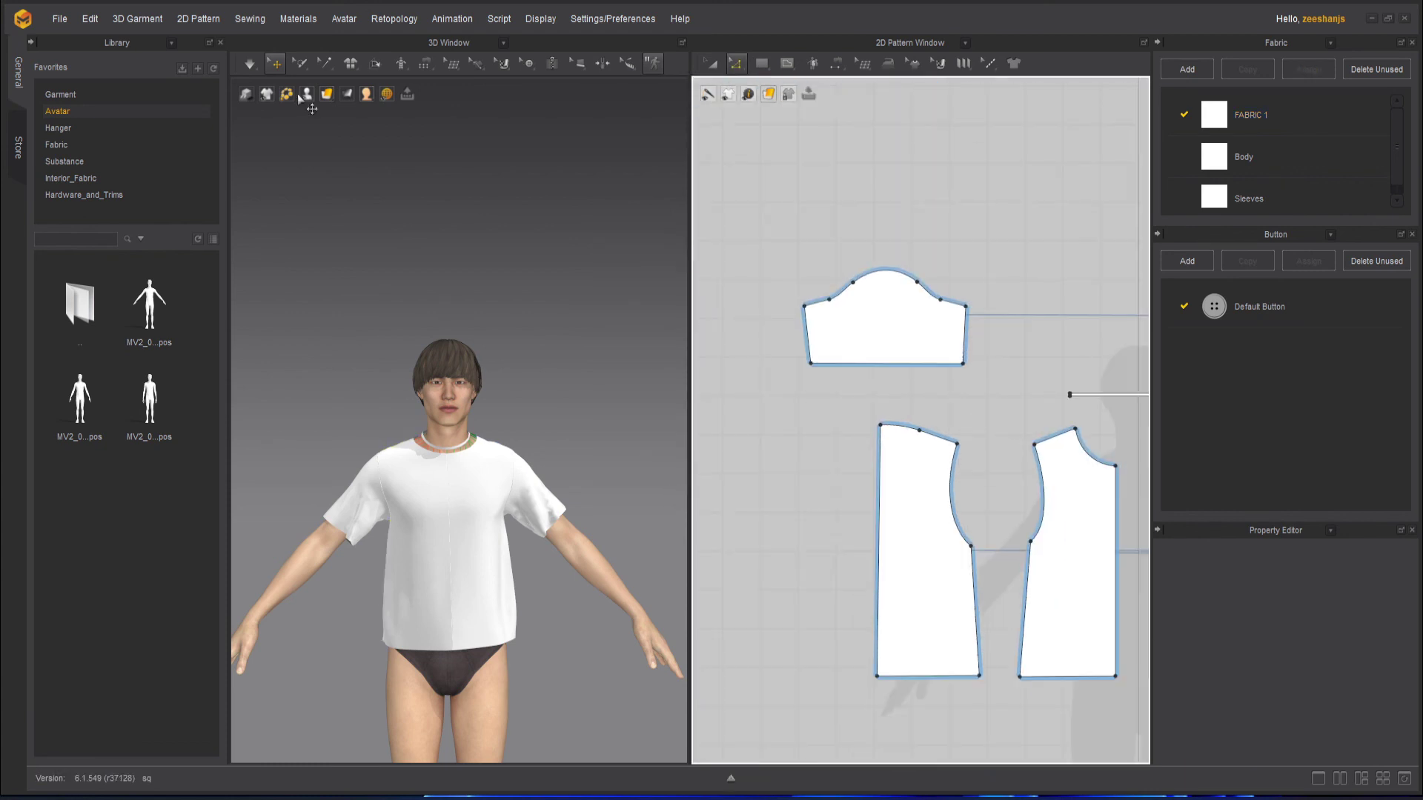
{"action": "left_click", "coordinate": [250, 64]}
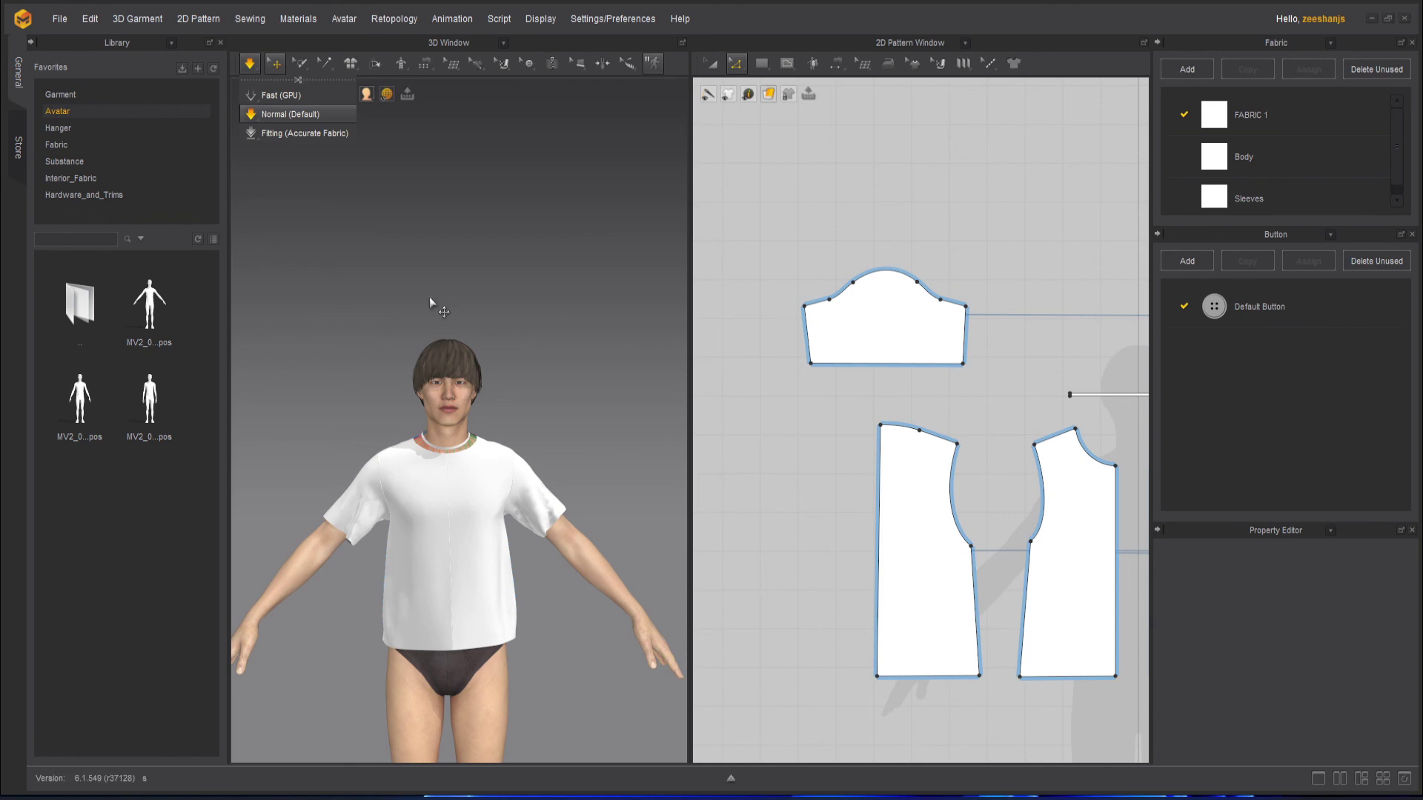
Step: Pull the simulating shirt into place on the avatar at the front shoulder and across the back to settle the neckline
{"action": "scroll", "coordinate": [438, 308], "scroll_direction": "up", "scroll_amount": 5}
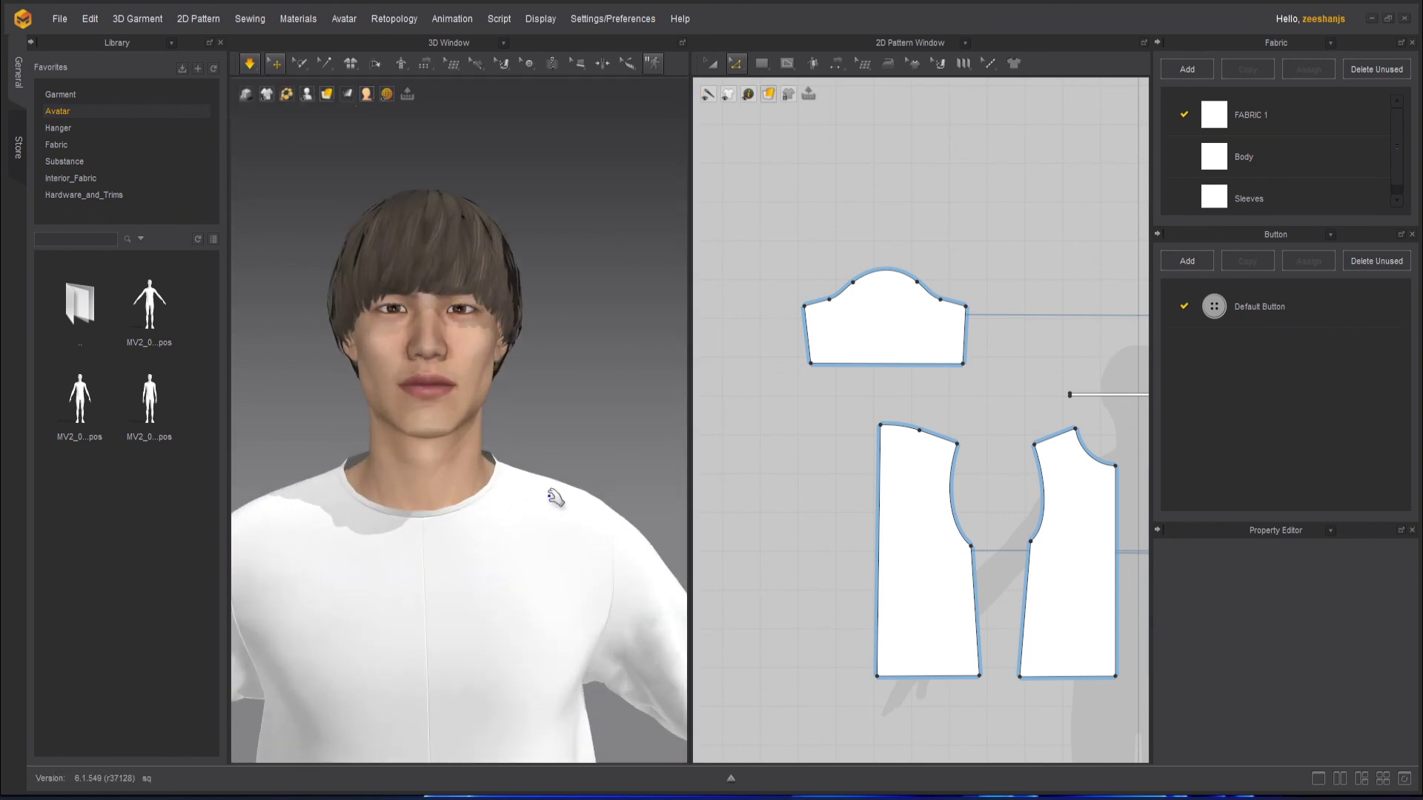
{"action": "left_click_drag", "start_coordinate": [556, 498], "coordinate": [572, 420]}
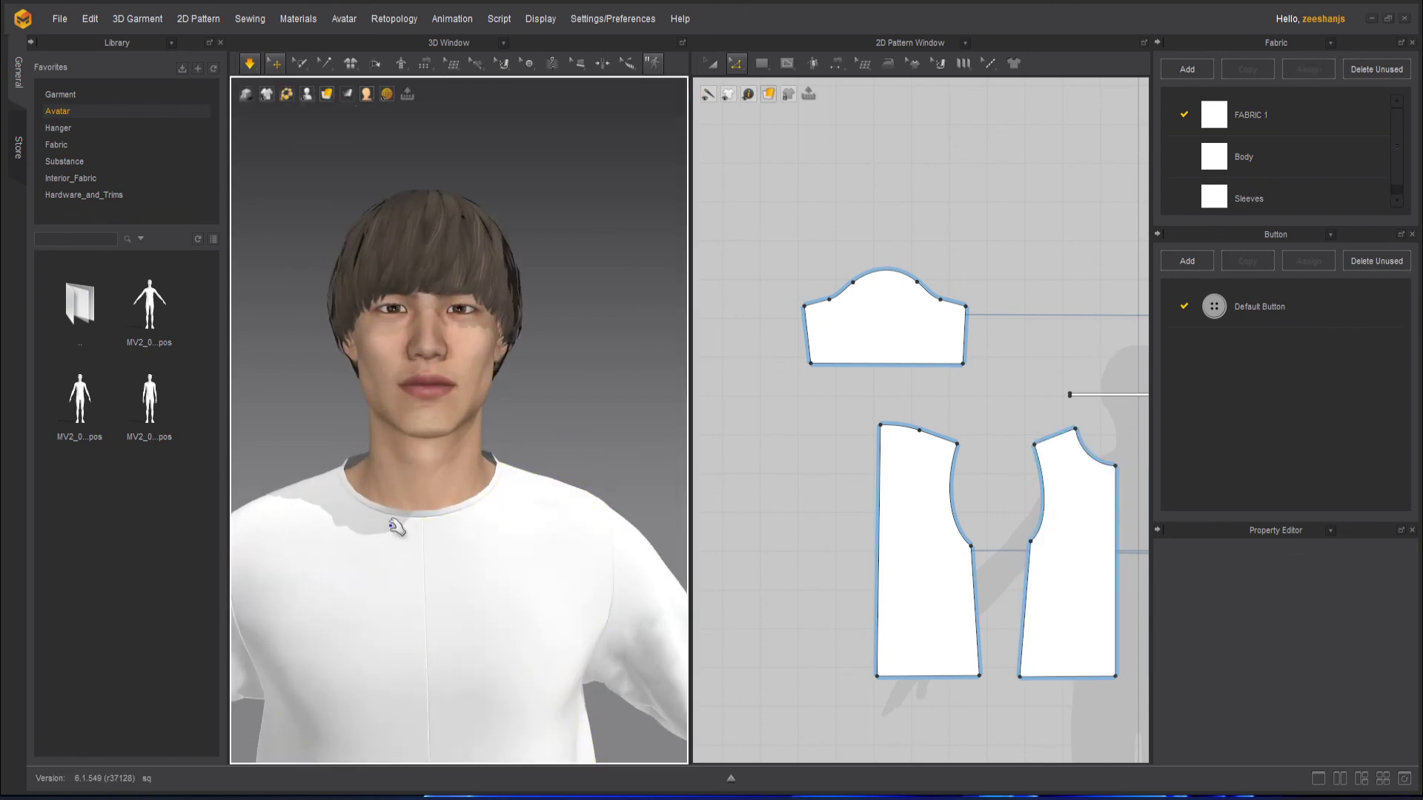
{"action": "key", "text": "space"}
{"action": "right_click_drag", "start_coordinate": [396, 527], "coordinate": [647, 524]}
{"action": "key", "text": "space"}
{"action": "left_click_drag", "start_coordinate": [349, 626], "coordinate": [582, 503]}
Step: Lengthen the neckband pattern slightly from one end with Transform Pattern and simulate the garment
{"action": "scroll", "coordinate": [935, 438], "scroll_direction": "down", "scroll_amount": 3}
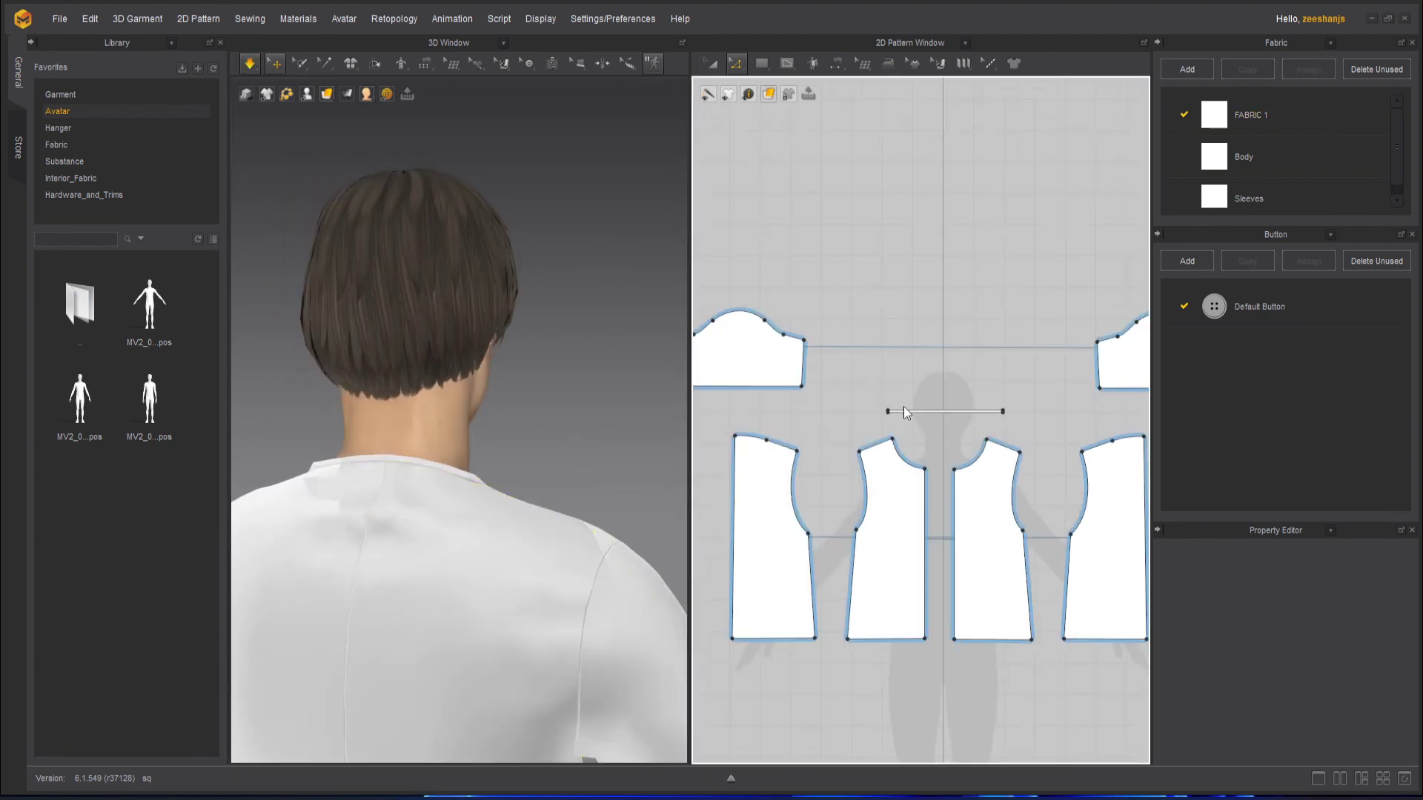
{"action": "scroll", "coordinate": [905, 406], "scroll_direction": "up", "scroll_amount": 6}
{"action": "left_click", "coordinate": [919, 404]}
{"action": "left_click", "coordinate": [924, 408]}
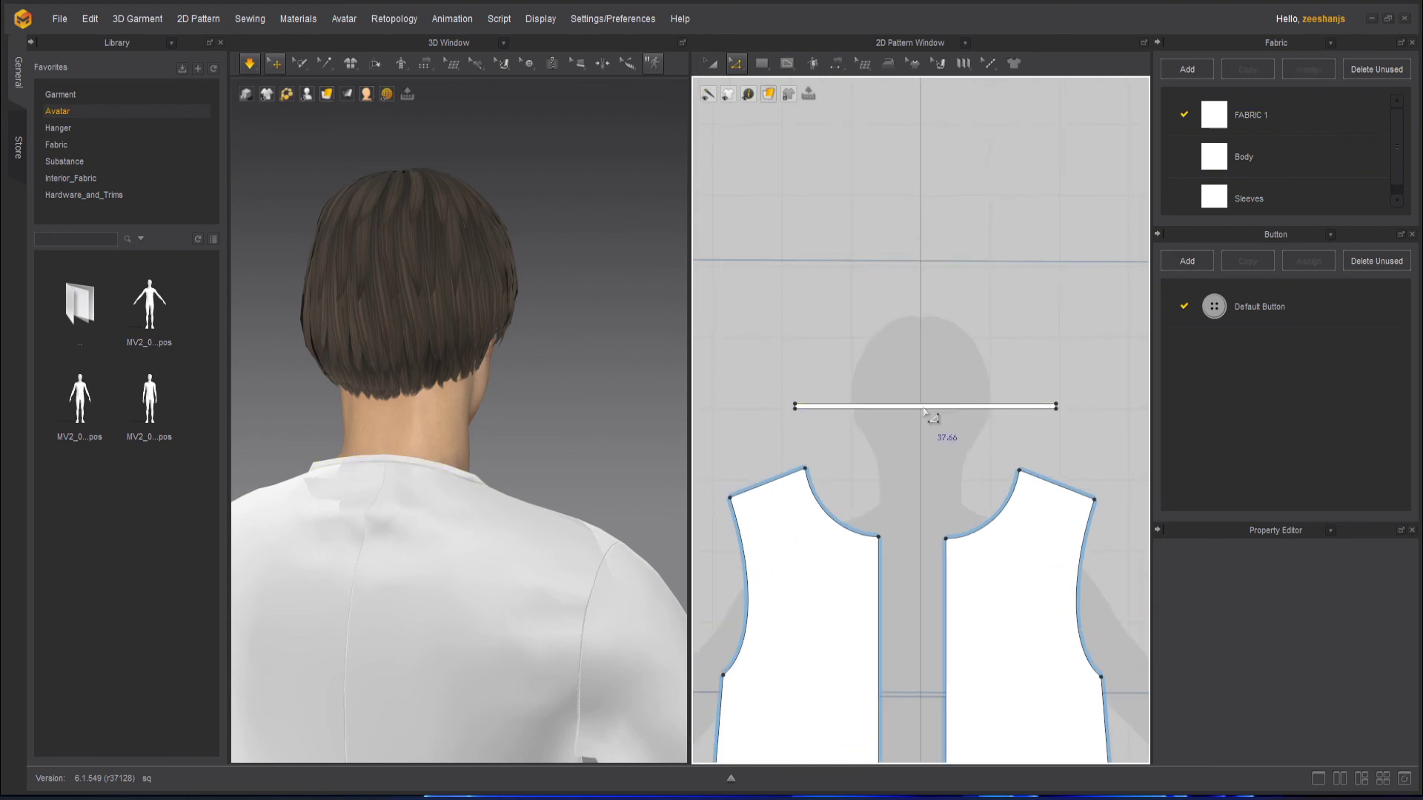
{"action": "left_click", "coordinate": [925, 407]}
{"action": "scroll", "coordinate": [835, 369], "scroll_direction": "up", "scroll_amount": 3}
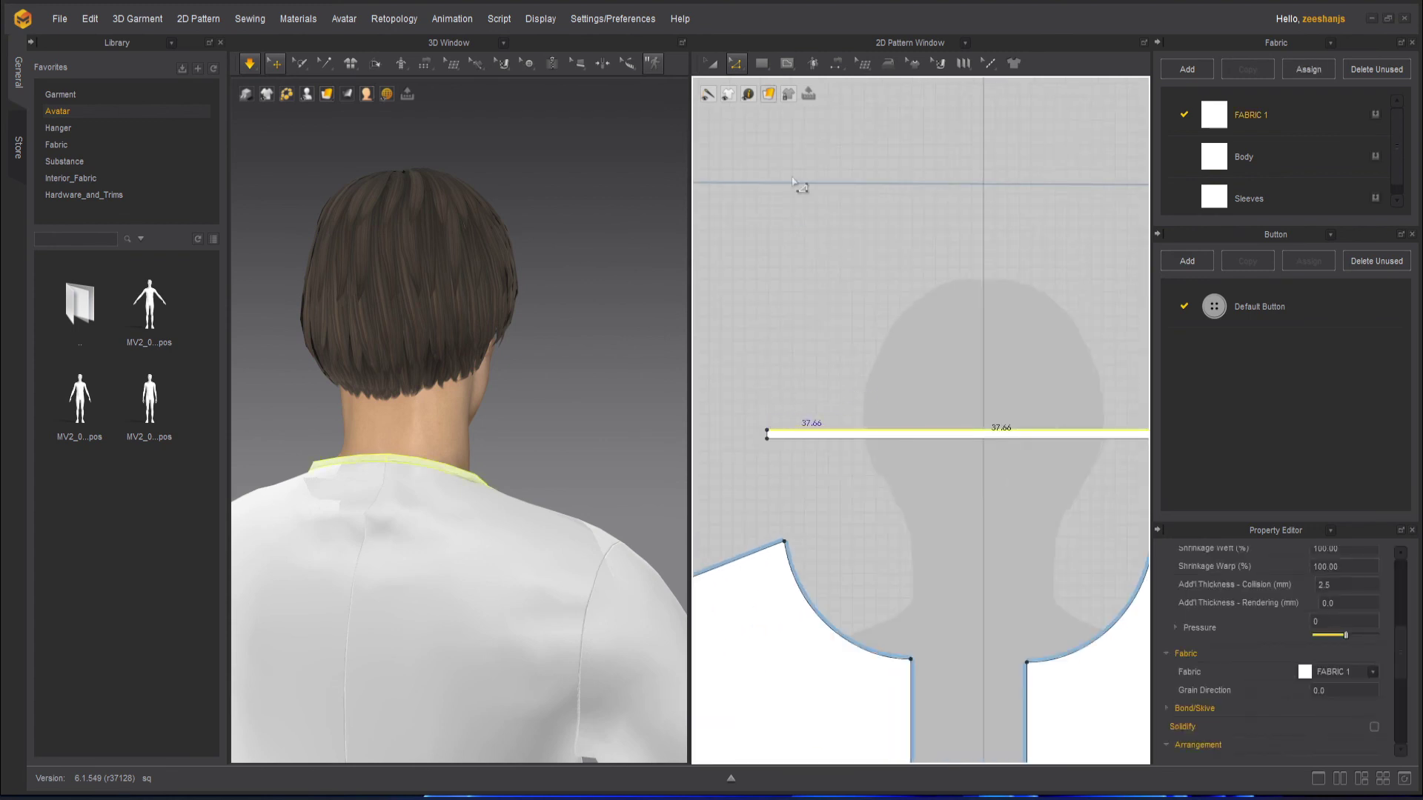
{"action": "left_click", "coordinate": [711, 70]}
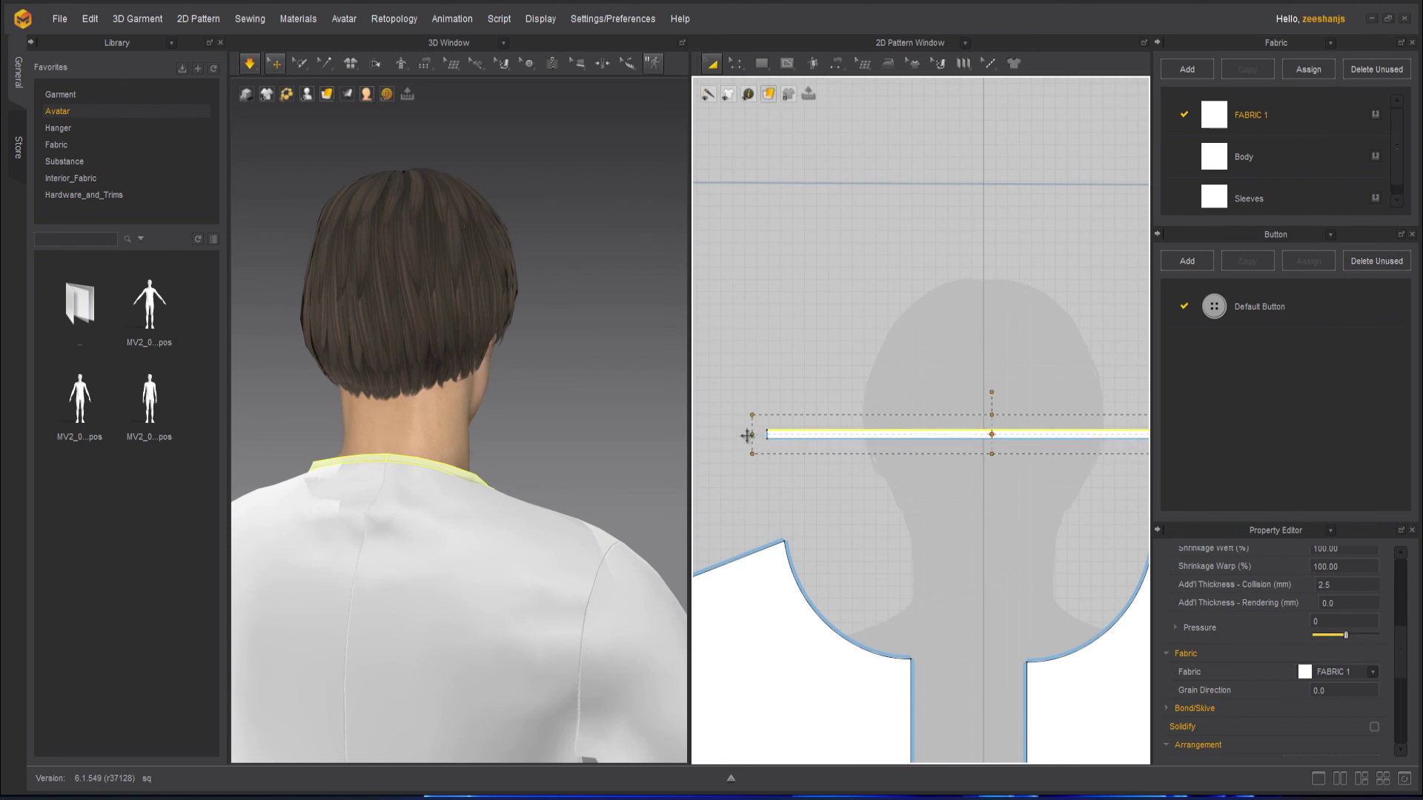
{"action": "left_click_drag", "start_coordinate": [733, 433], "coordinate": [734, 432]}
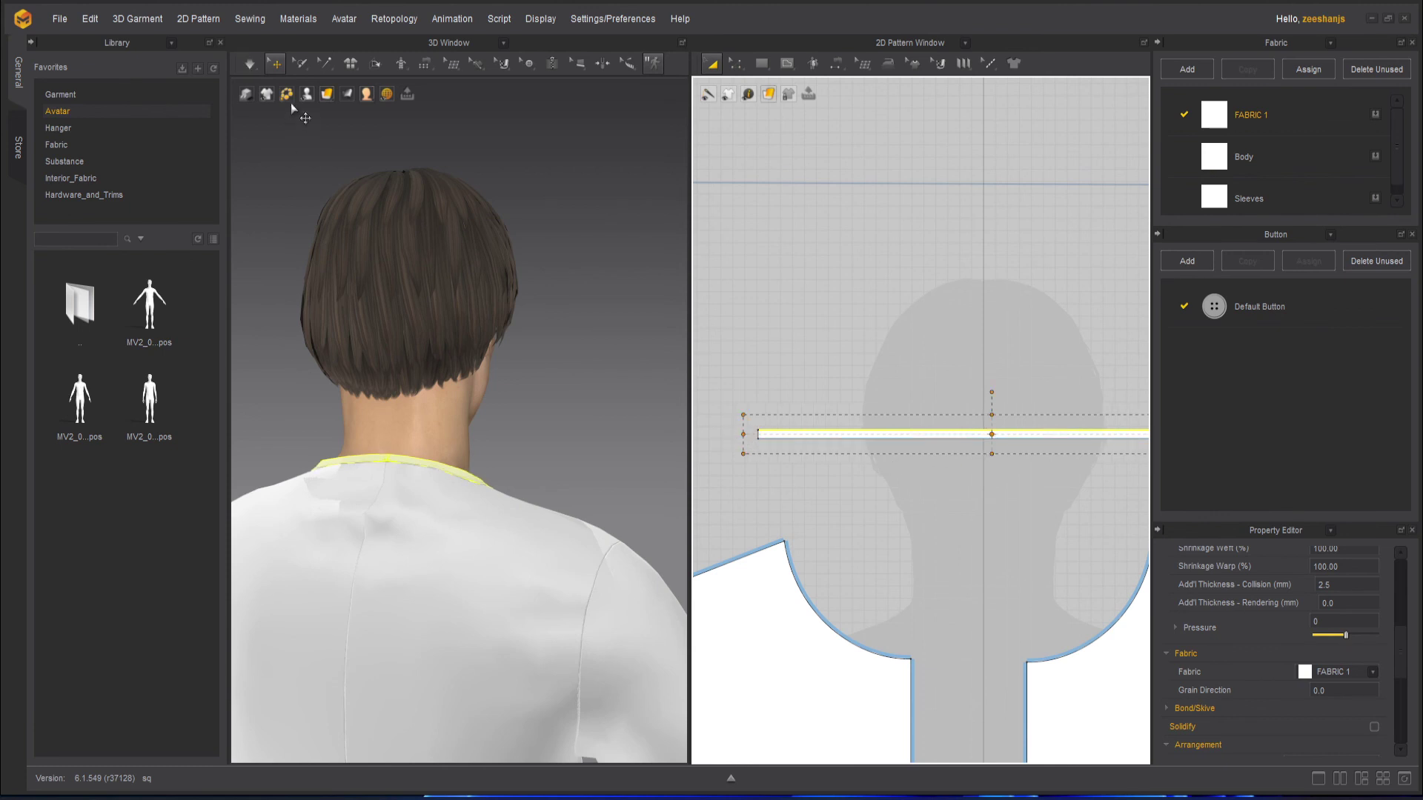
{"action": "left_click", "coordinate": [259, 66]}
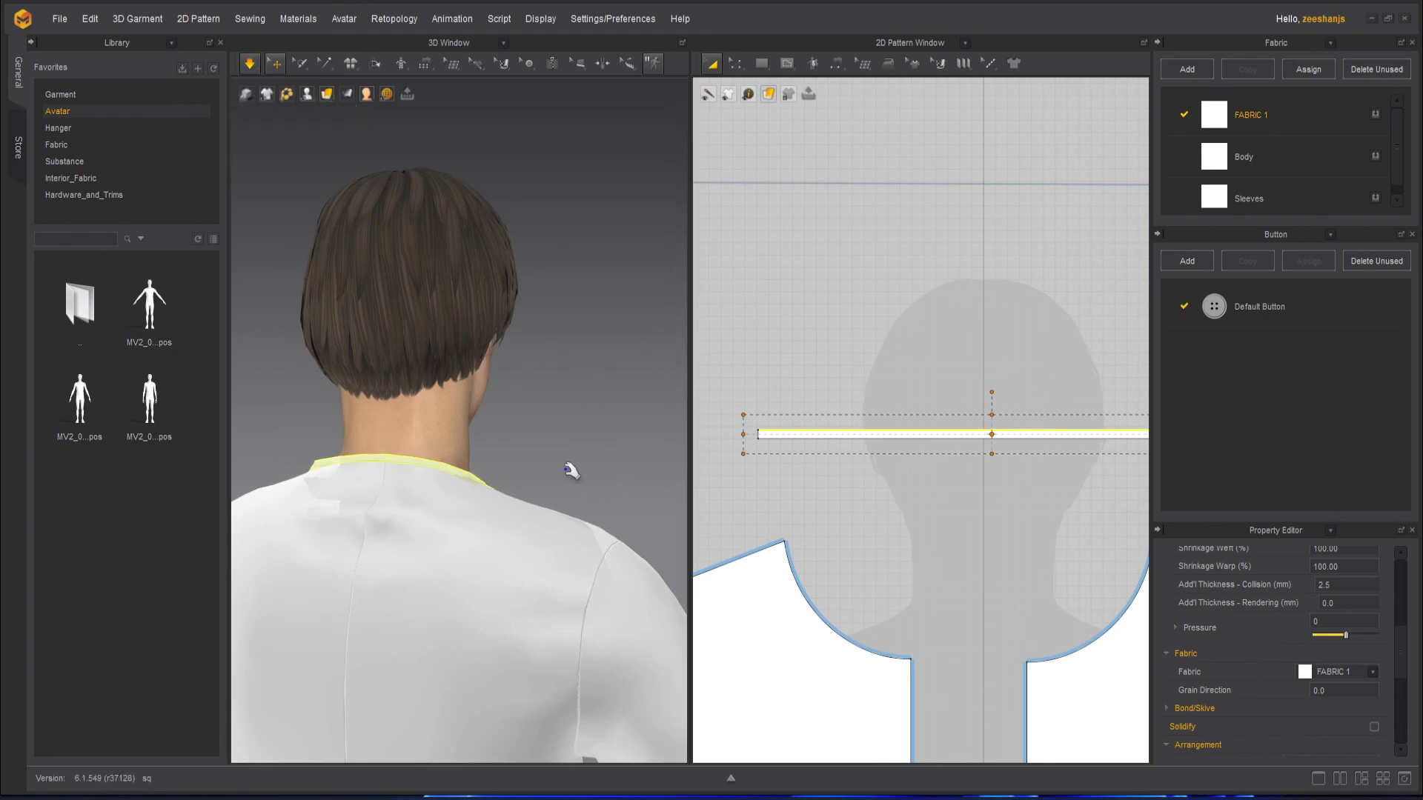
Step: Select the neckband on the avatar, stretch its pattern further outward from the same end, and simulate again
{"action": "left_click", "coordinate": [489, 478]}
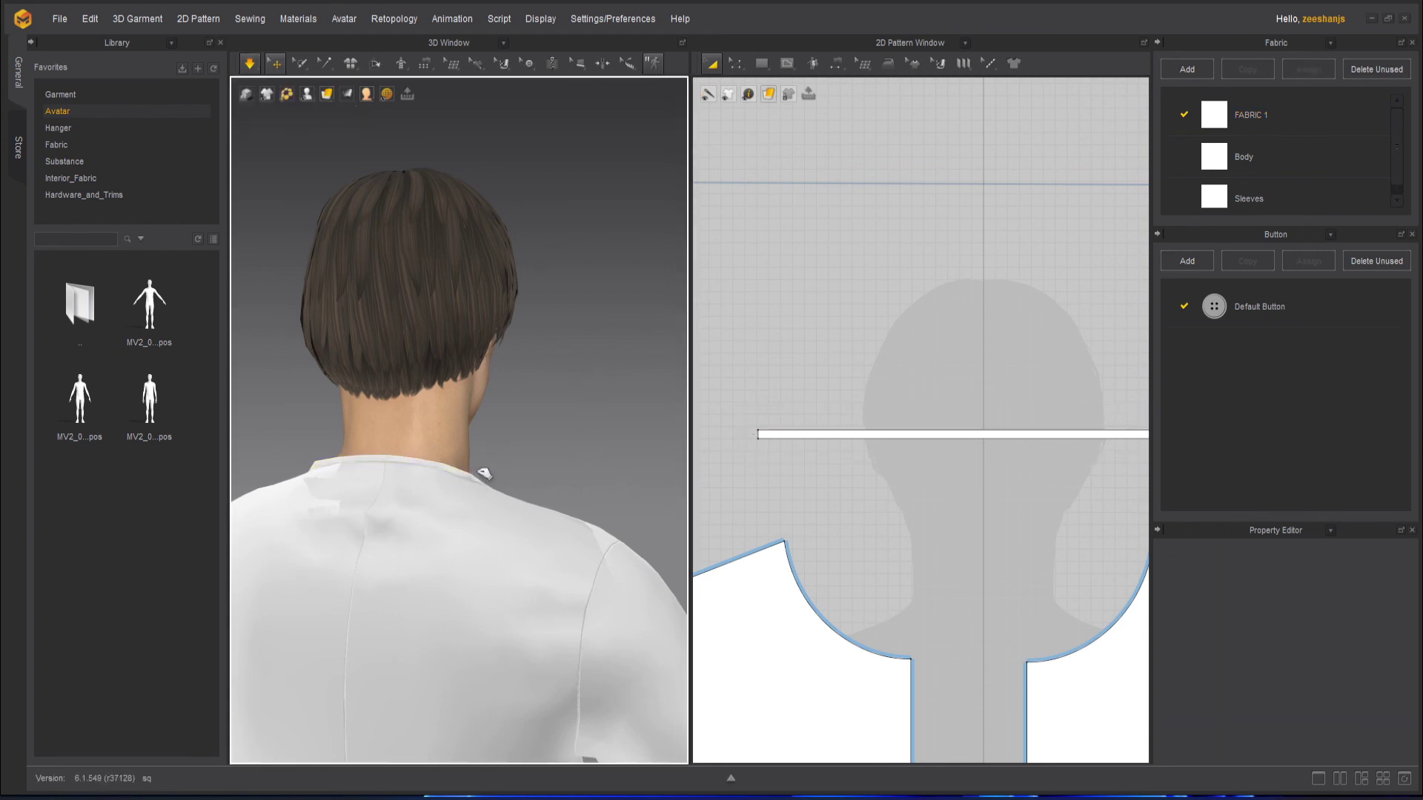
{"action": "left_click", "coordinate": [484, 473]}
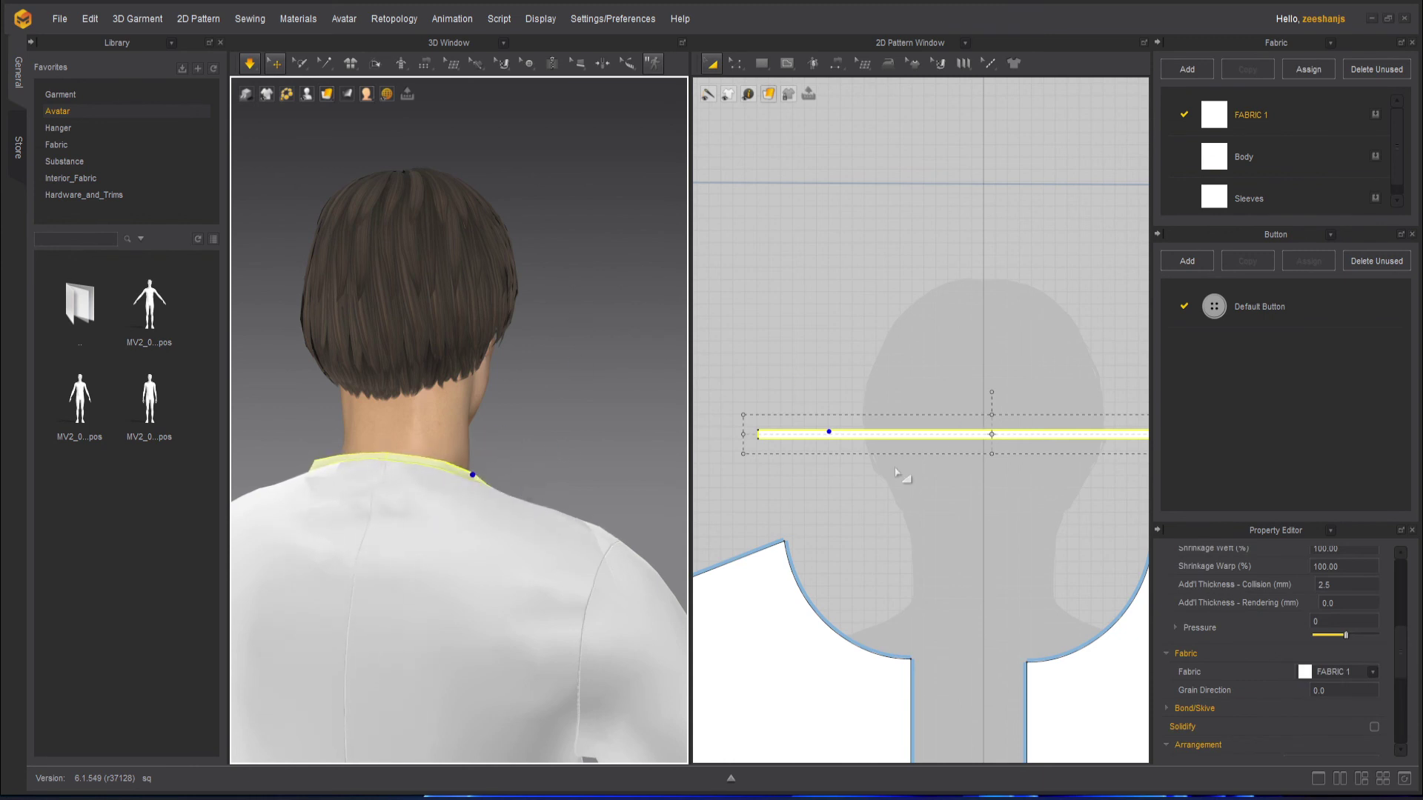
{"action": "left_click", "coordinate": [743, 436]}
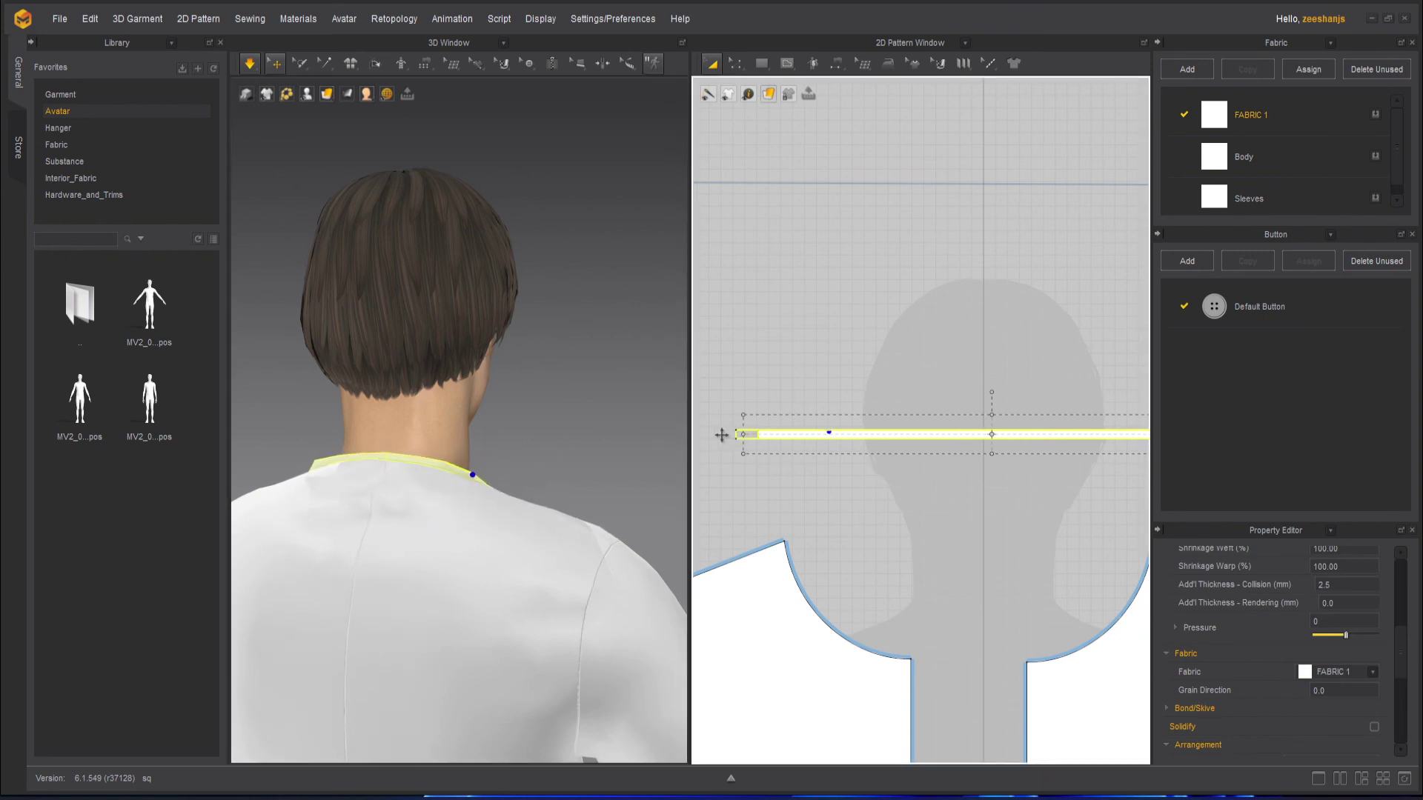
{"action": "left_click", "coordinate": [249, 63]}
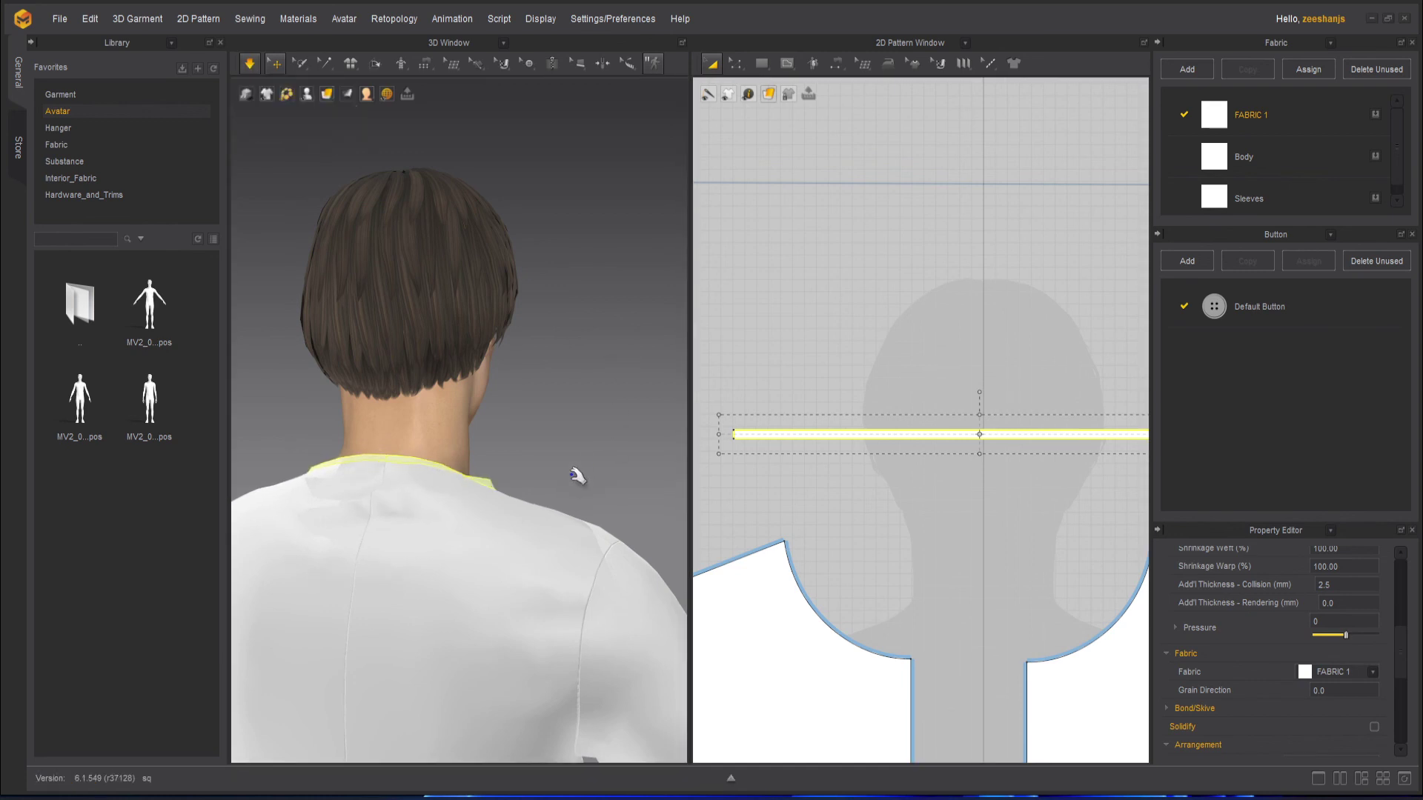
Step: Adjust the front panels and neckband on the avatar during simulation so they settle around the neck, then deselect
{"action": "right_click_drag", "start_coordinate": [590, 472], "coordinate": [404, 483]}
{"action": "left_click", "coordinate": [676, 690]}
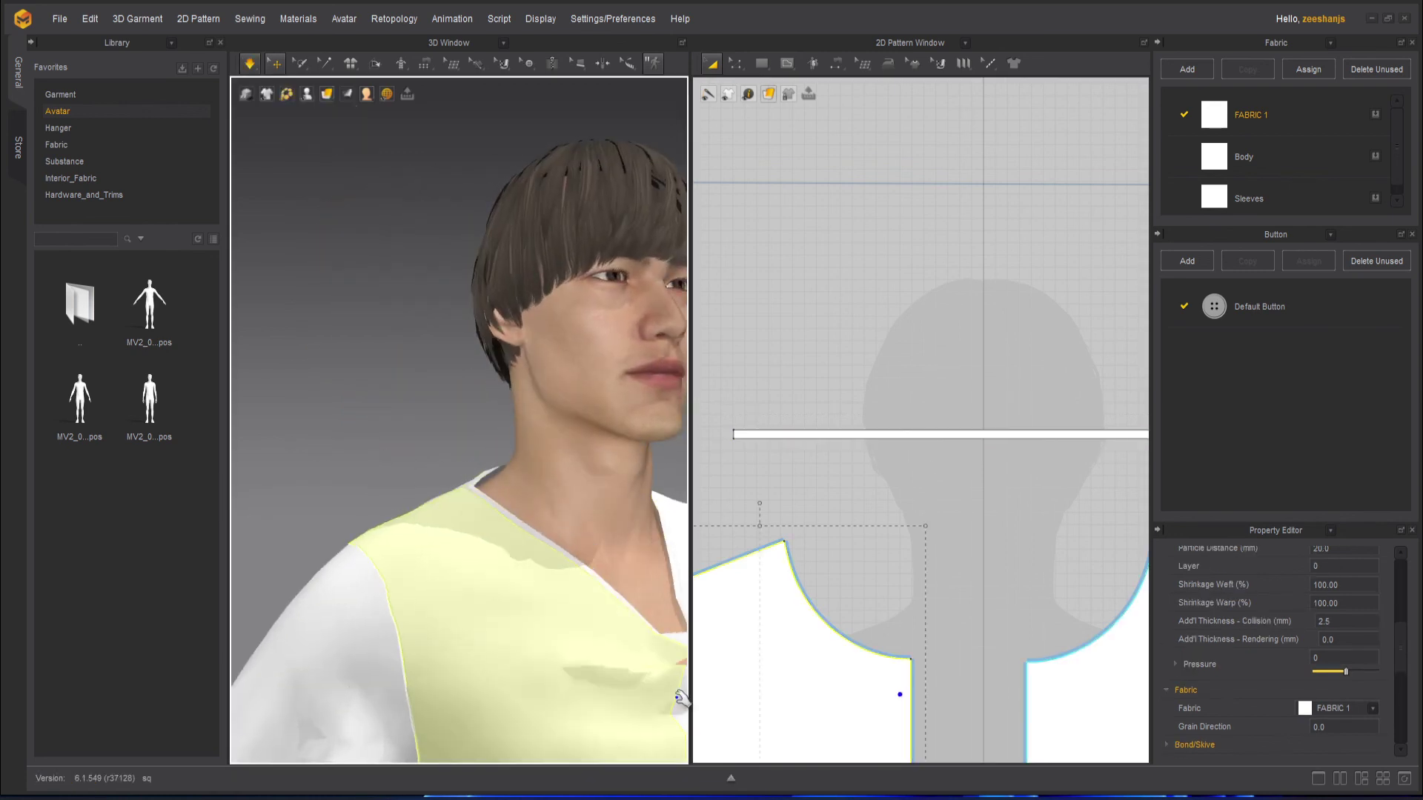
{"action": "left_click", "coordinate": [662, 527]}
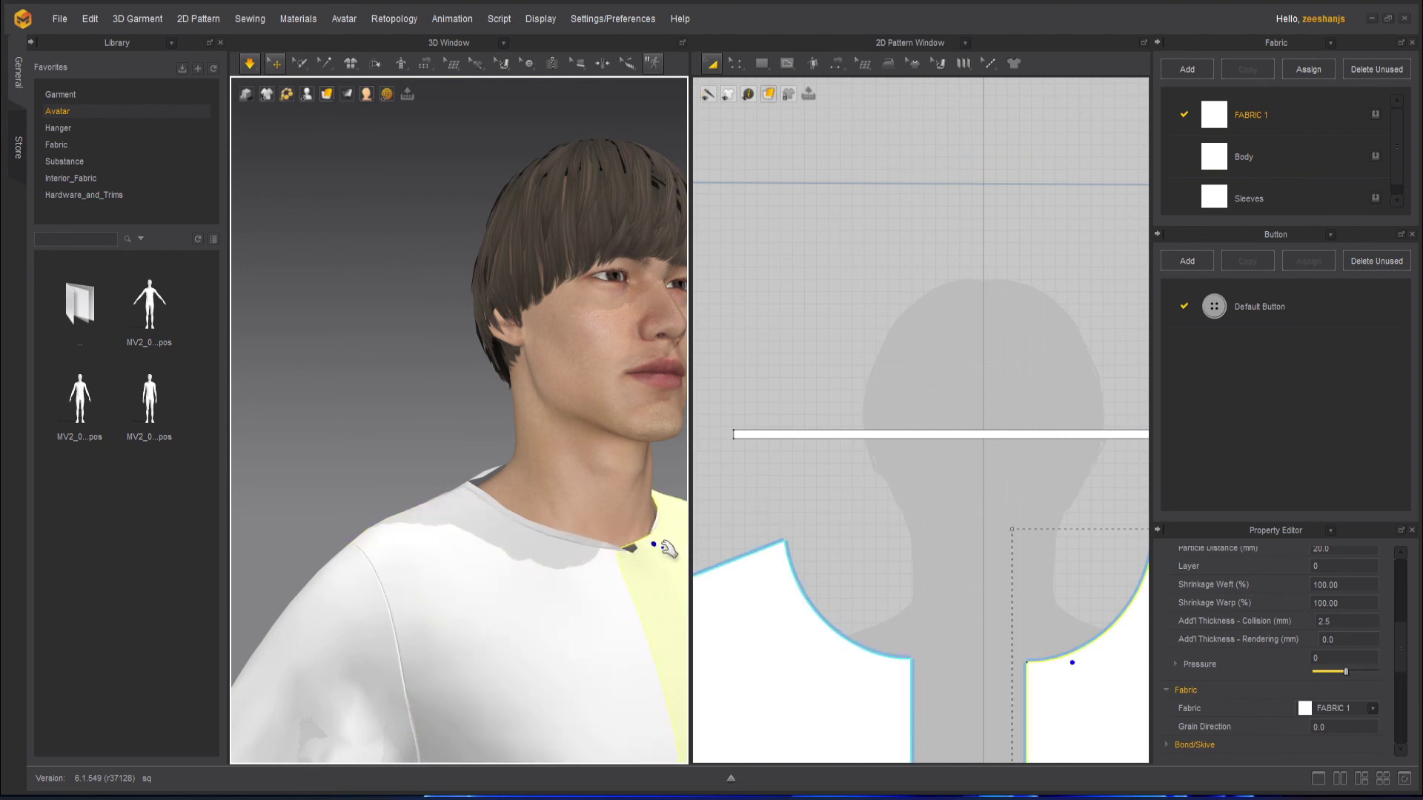
{"action": "left_click", "coordinate": [649, 534]}
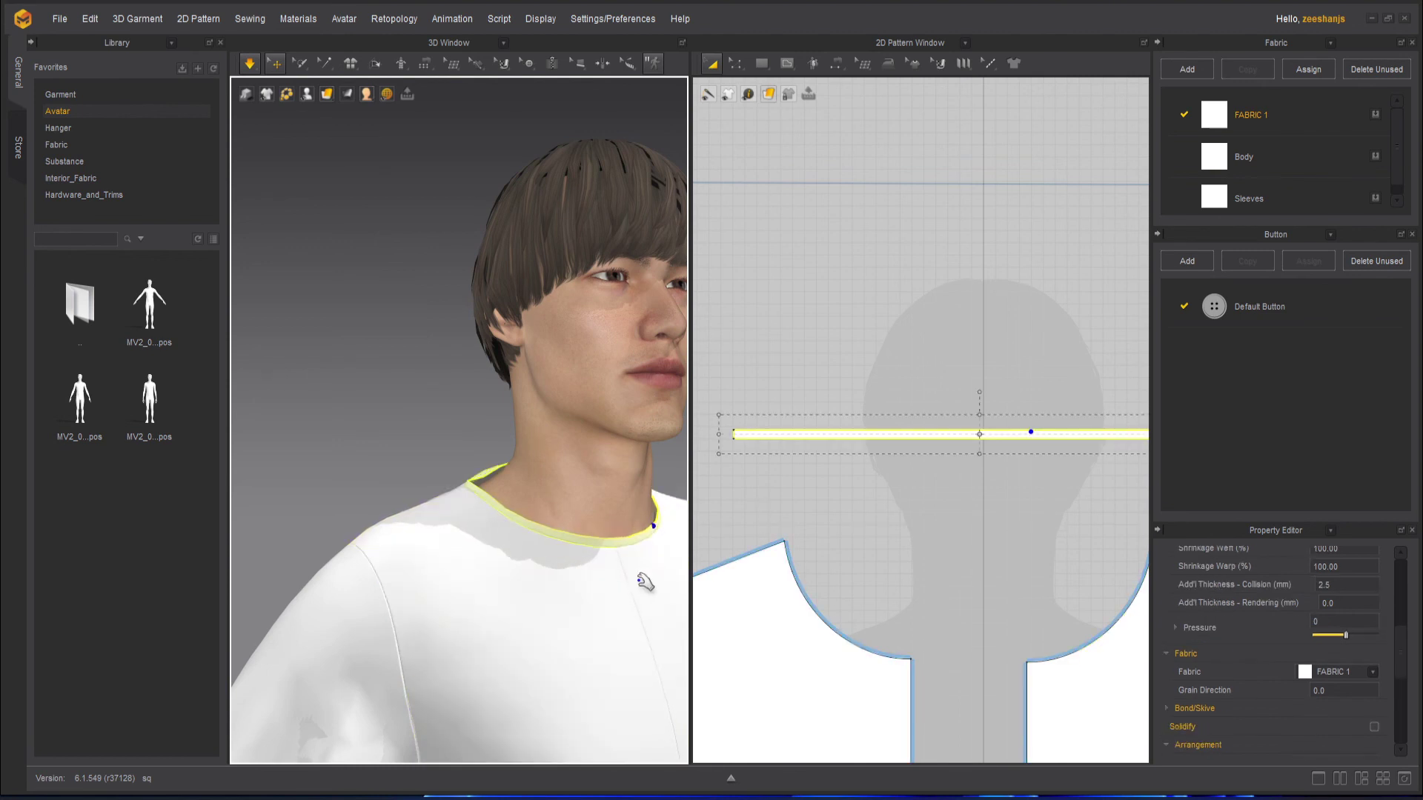
{"action": "left_click", "coordinate": [436, 424]}
Step: With Edit Pattern, lower the front's centre neckline point, adjust its curve handle, and simulate
{"action": "scroll", "coordinate": [721, 567], "scroll_direction": "down", "scroll_amount": 4}
{"action": "scroll", "coordinate": [730, 576], "scroll_direction": "down", "scroll_amount": 2}
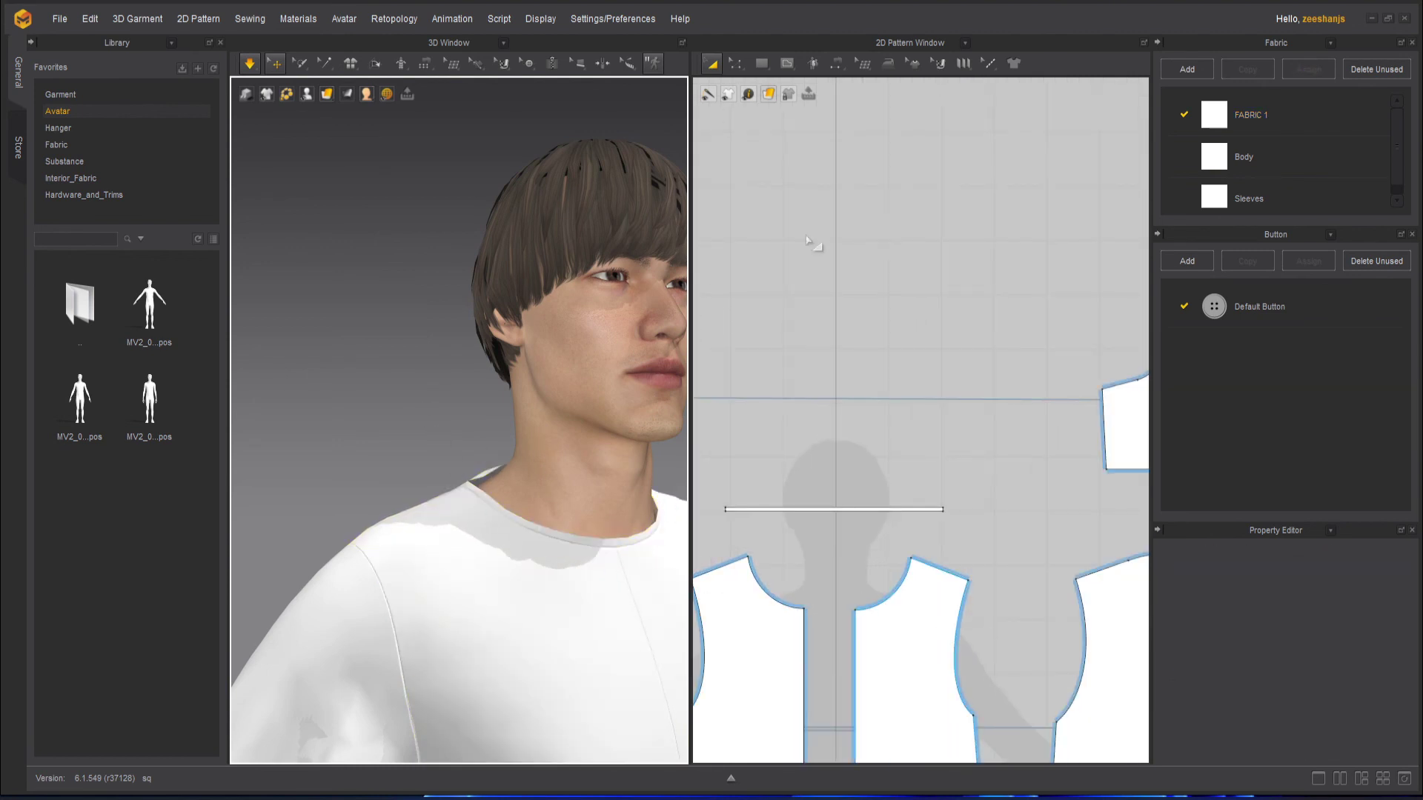
{"action": "left_click", "coordinate": [742, 66]}
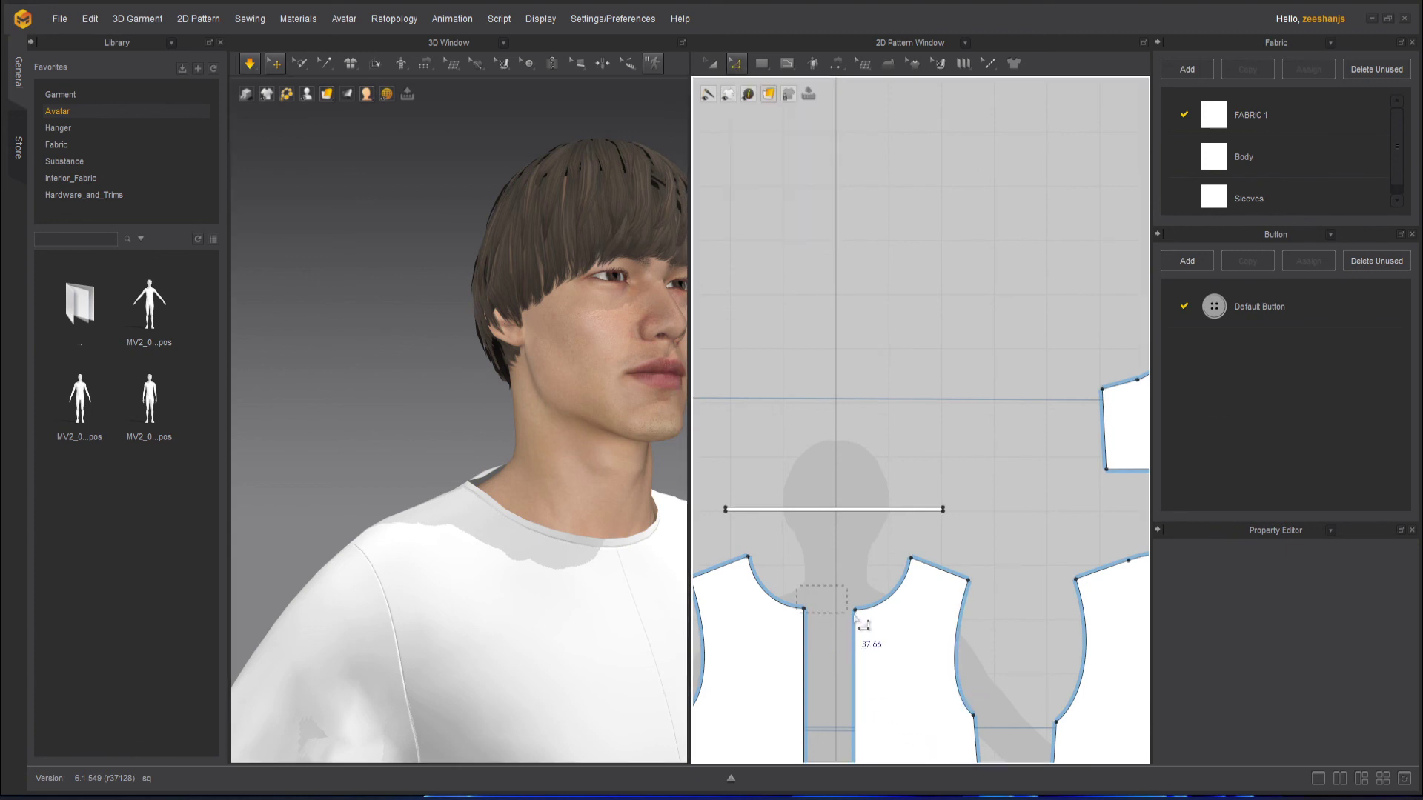
{"action": "left_click", "coordinate": [804, 610]}
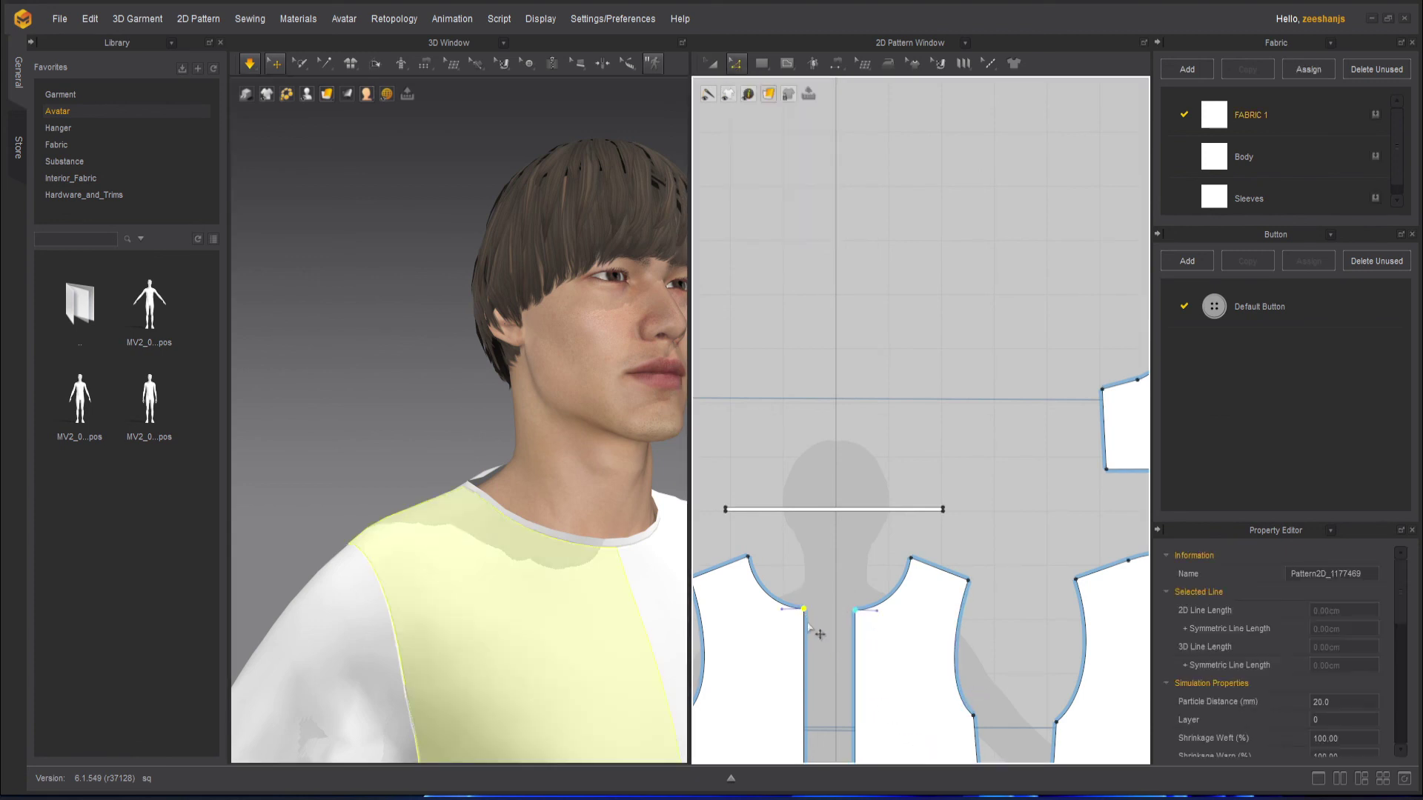
{"action": "left_click_drag", "start_coordinate": [808, 624], "coordinate": [774, 628]}
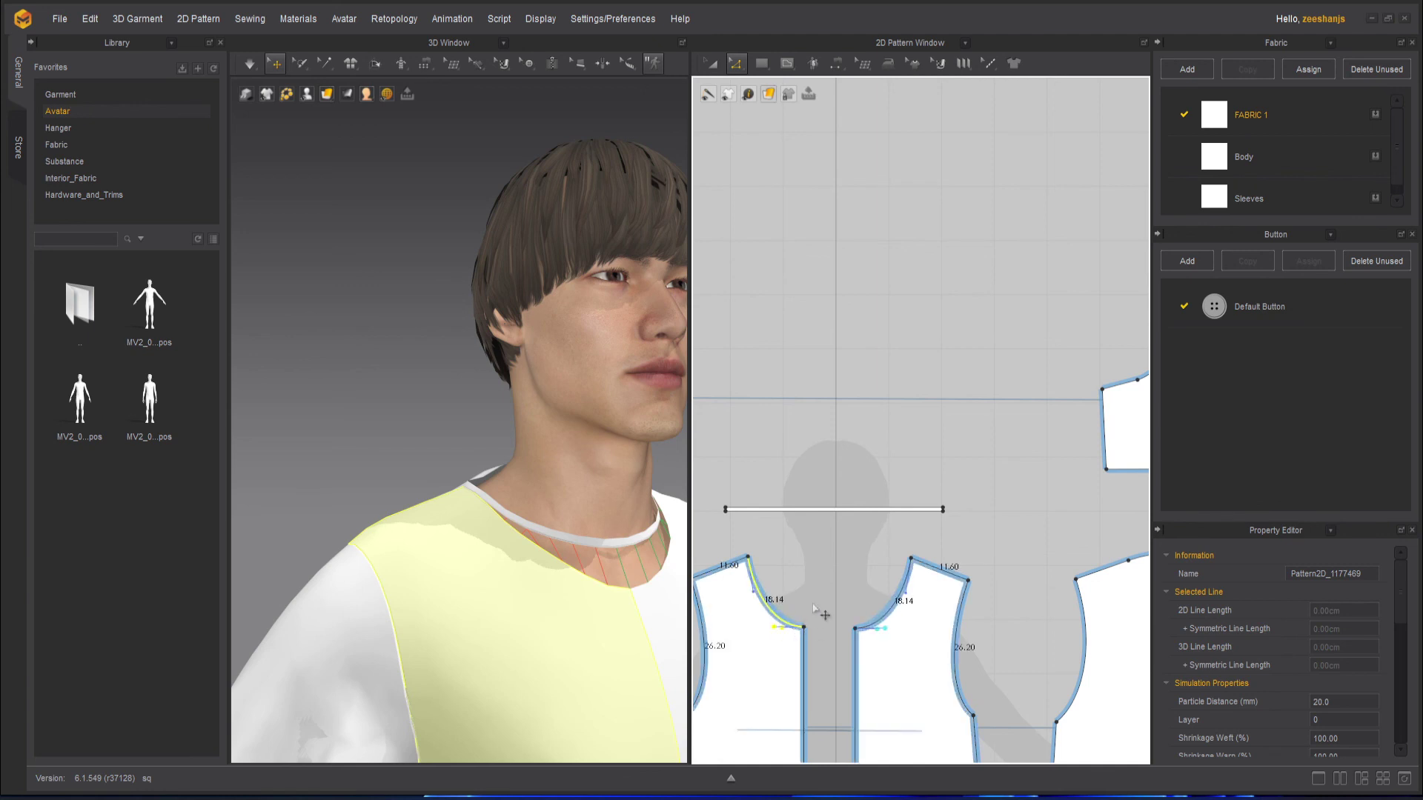
{"action": "left_click", "coordinate": [250, 63]}
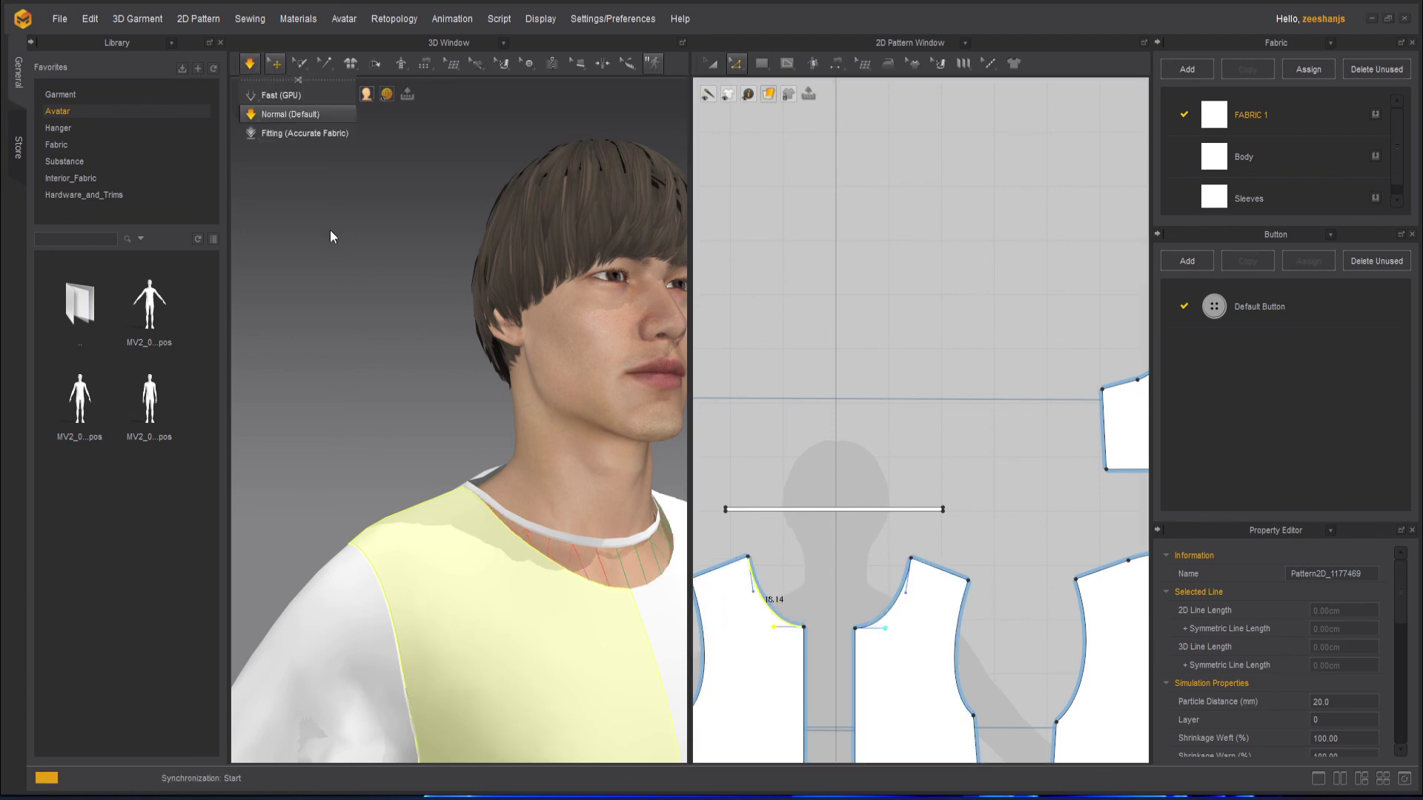
Step: Pull the bunched back panels and back hem into place on the simulating avatar, then deselect the garment
{"action": "left_click", "coordinate": [404, 363]}
{"action": "scroll", "coordinate": [419, 478], "scroll_direction": "down", "scroll_amount": 3}
{"action": "right_click_drag", "start_coordinate": [417, 477], "coordinate": [740, 486]}
{"action": "left_click", "coordinate": [651, 459]}
{"action": "left_click", "coordinate": [661, 445]}
{"action": "left_click", "coordinate": [510, 624]}
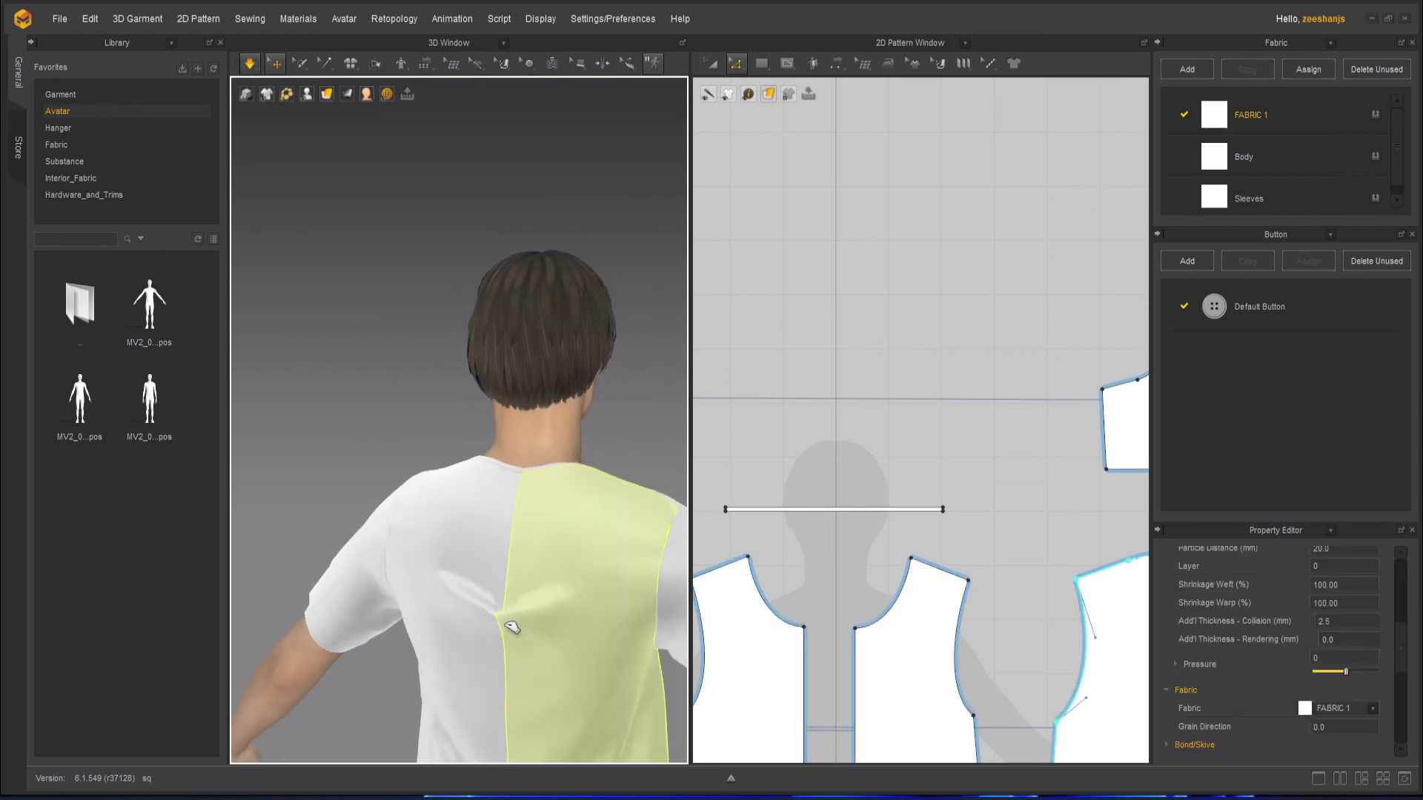
{"action": "scroll", "coordinate": [528, 636], "scroll_direction": "down", "scroll_amount": 1}
{"action": "middle_click_drag", "start_coordinate": [569, 590], "coordinate": [534, 343]}
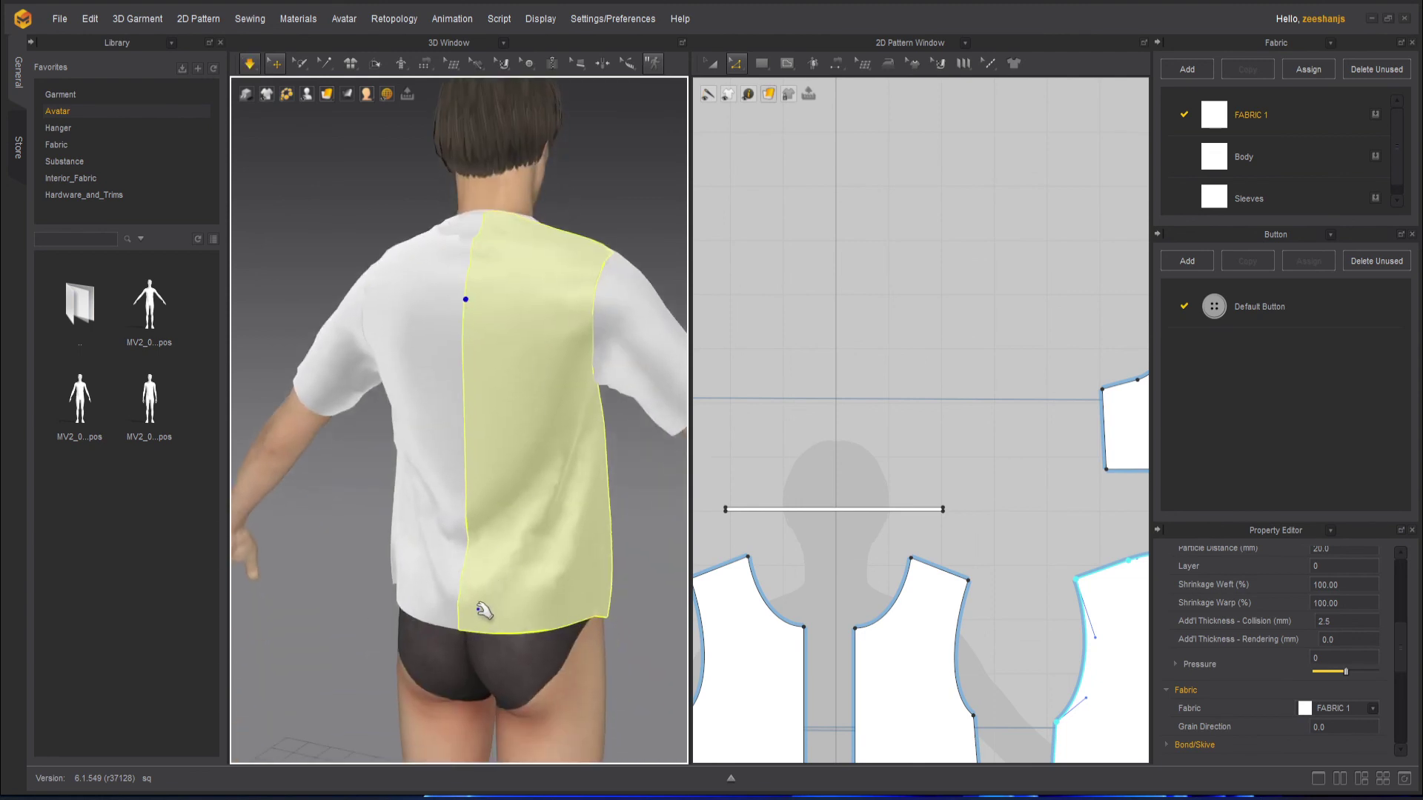
{"action": "left_click_drag", "start_coordinate": [480, 621], "coordinate": [652, 553]}
{"action": "left_click", "coordinate": [652, 552]}
Step: Slightly lower the back pattern's centre neckline point and simulate the change from the avatar's side
{"action": "right_click_drag", "start_coordinate": [413, 429], "coordinate": [470, 413]}
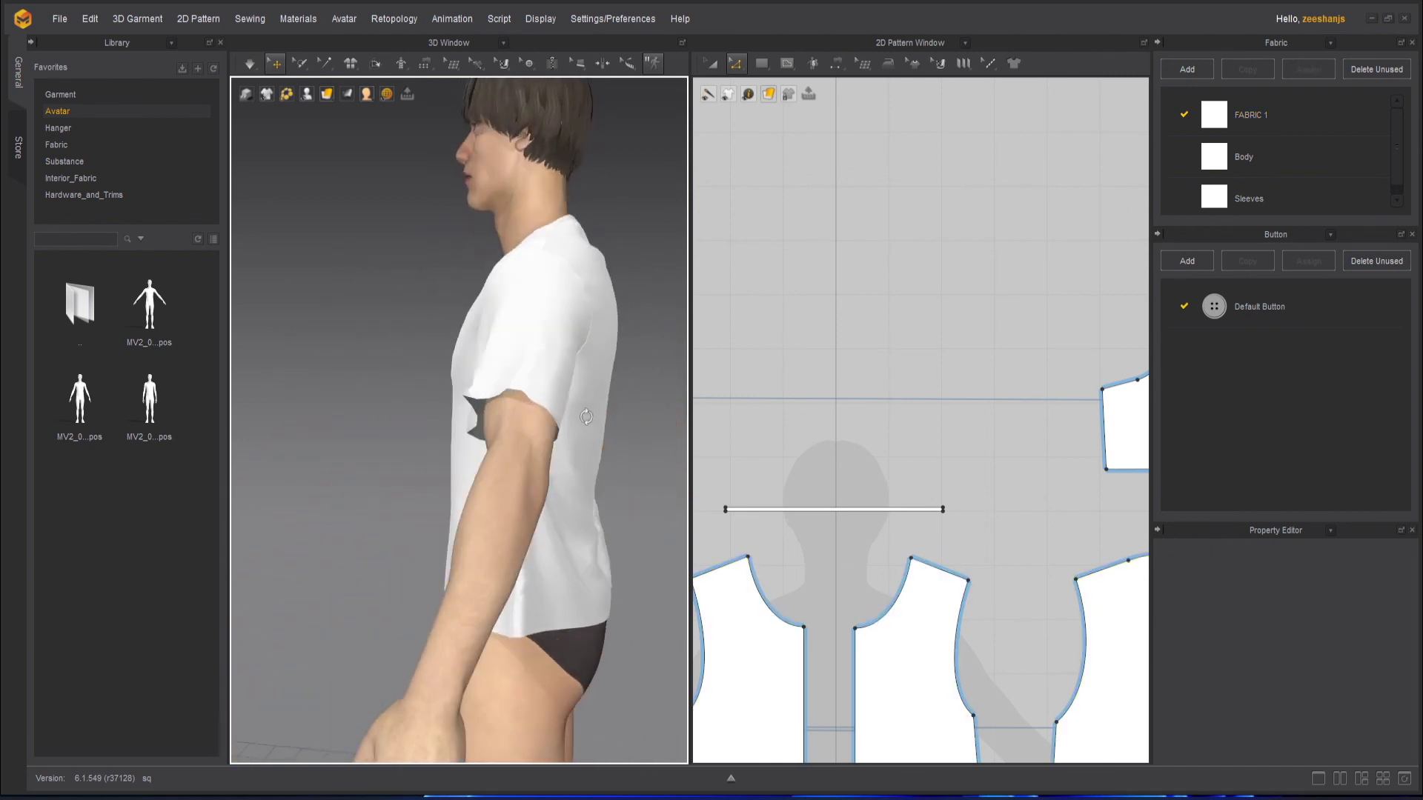
{"action": "middle_click_drag", "start_coordinate": [470, 413], "coordinate": [445, 541]}
{"action": "scroll", "coordinate": [475, 432], "scroll_direction": "up", "scroll_amount": 5}
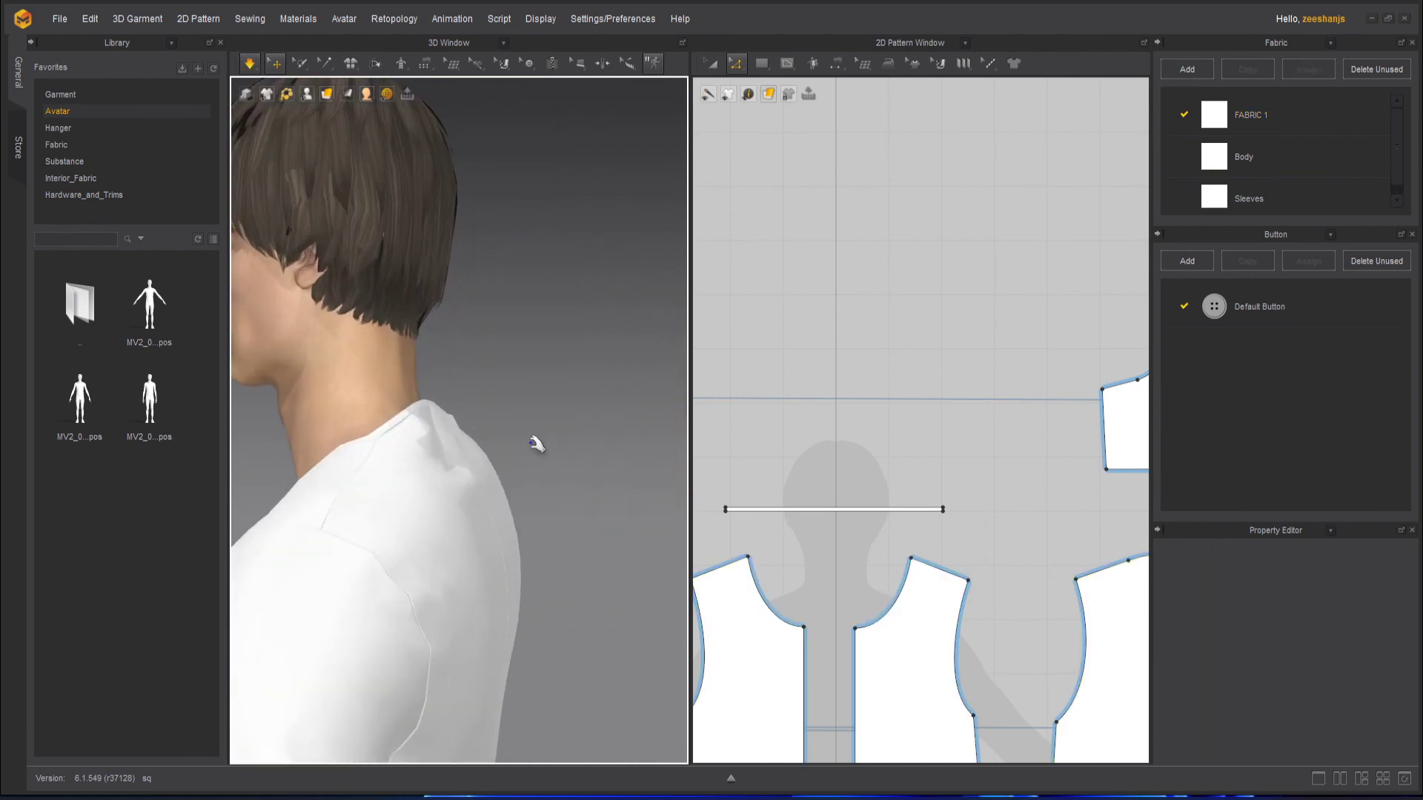
{"action": "scroll", "coordinate": [844, 518], "scroll_direction": "down", "scroll_amount": 4}
{"action": "scroll", "coordinate": [915, 556], "scroll_direction": "up", "scroll_amount": 3}
{"action": "scroll", "coordinate": [831, 533], "scroll_direction": "up", "scroll_amount": 3}
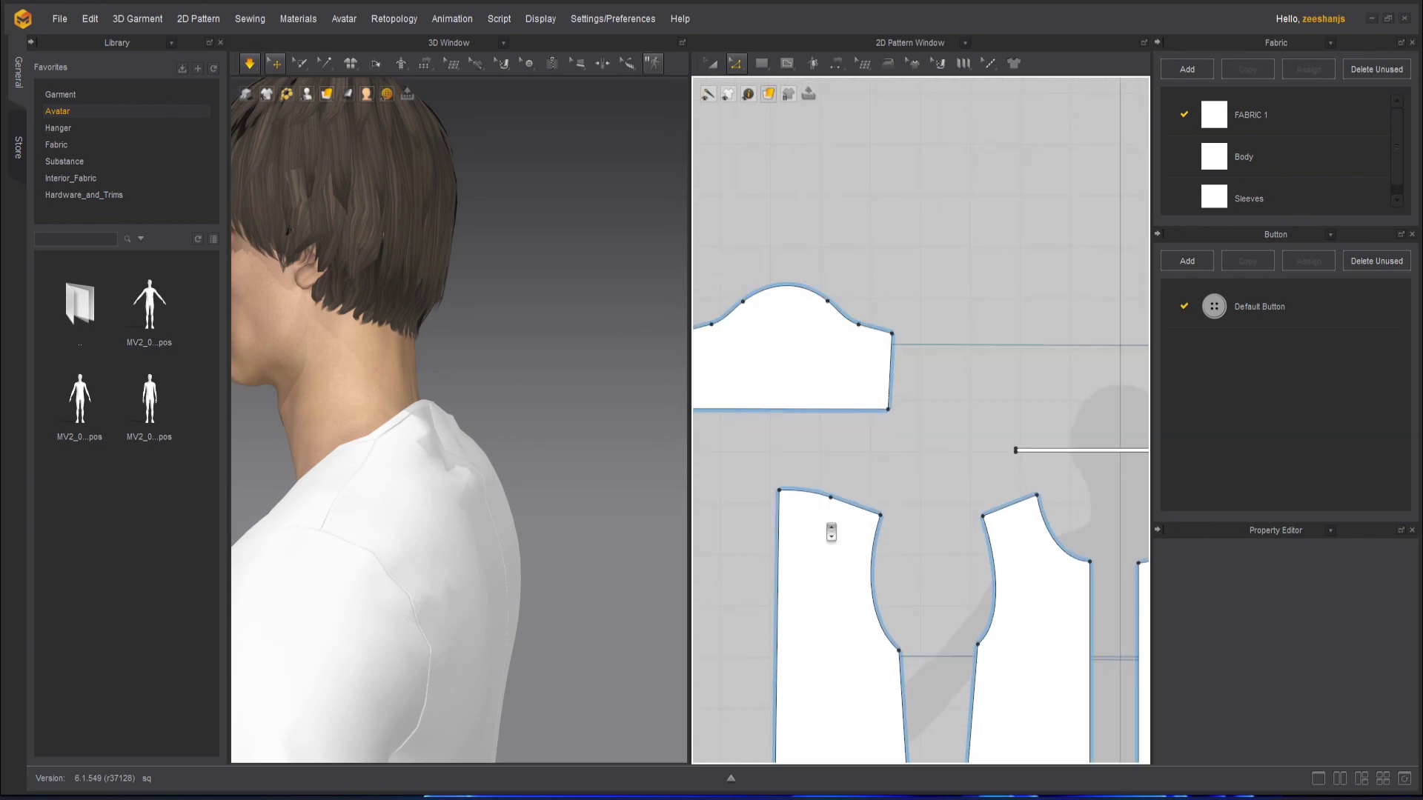
{"action": "scroll", "coordinate": [833, 524], "scroll_direction": "up", "scroll_amount": 1}
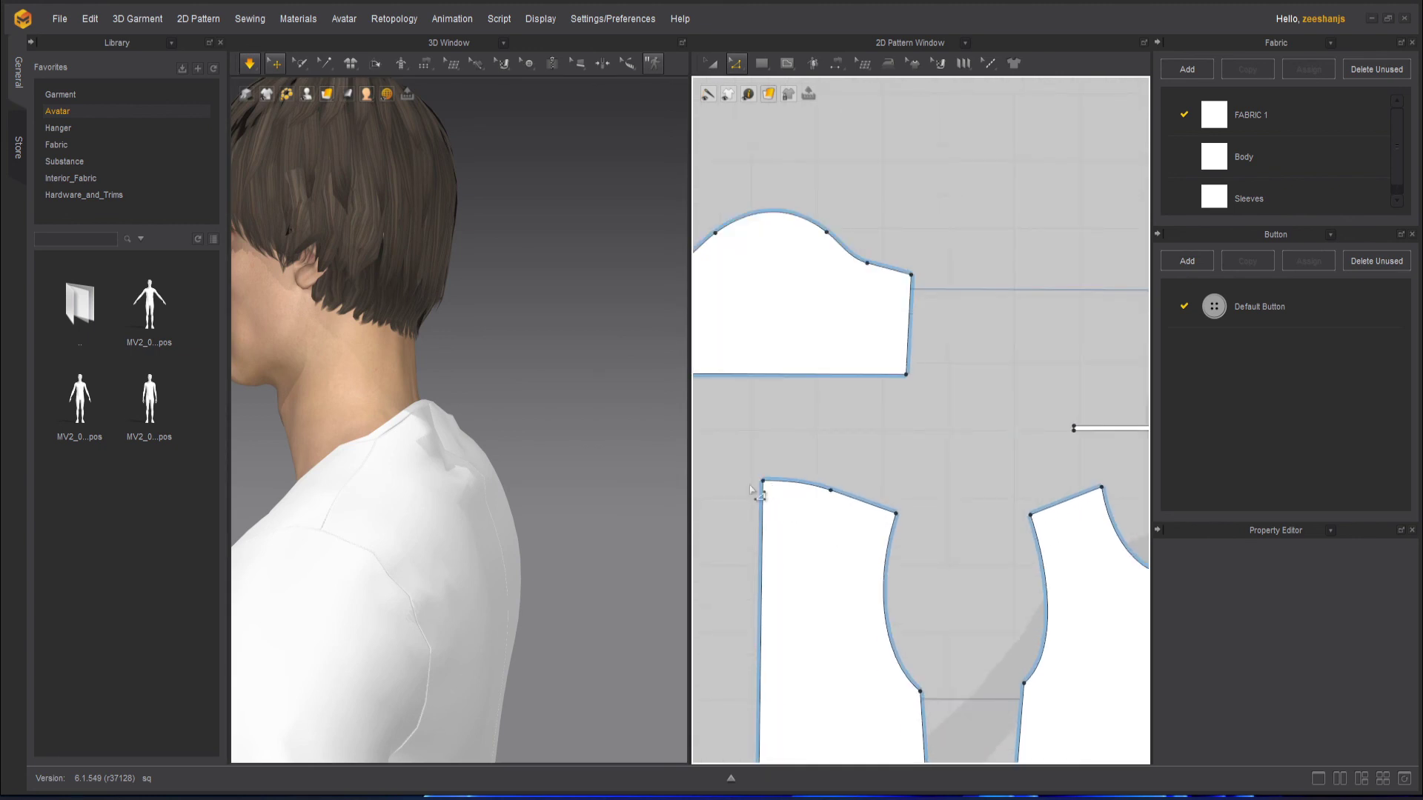
{"action": "scroll", "coordinate": [786, 492], "scroll_direction": "up", "scroll_amount": 3}
{"action": "left_click", "coordinate": [784, 487]}
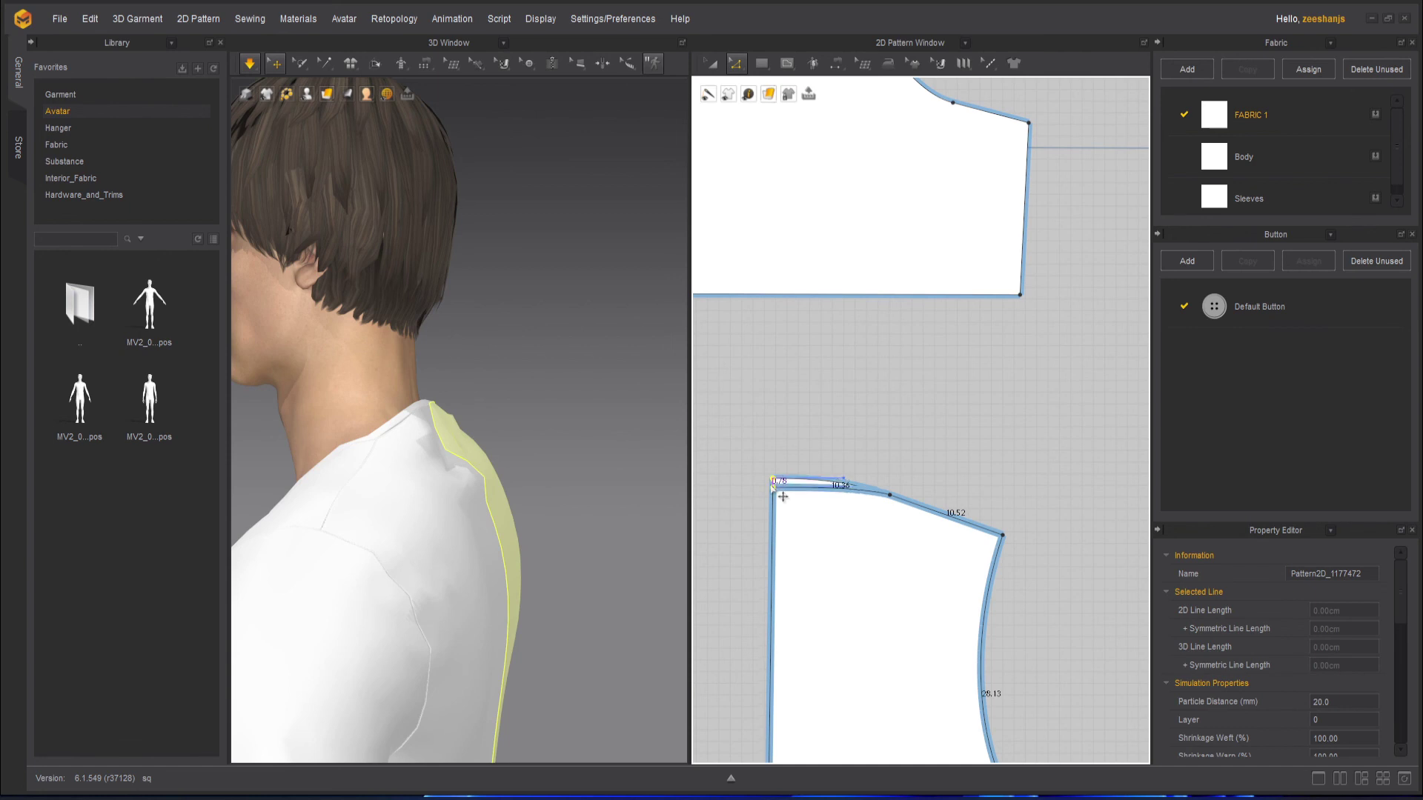
{"action": "left_click_drag", "start_coordinate": [783, 496], "coordinate": [784, 495]}
{"action": "left_click", "coordinate": [252, 64]}
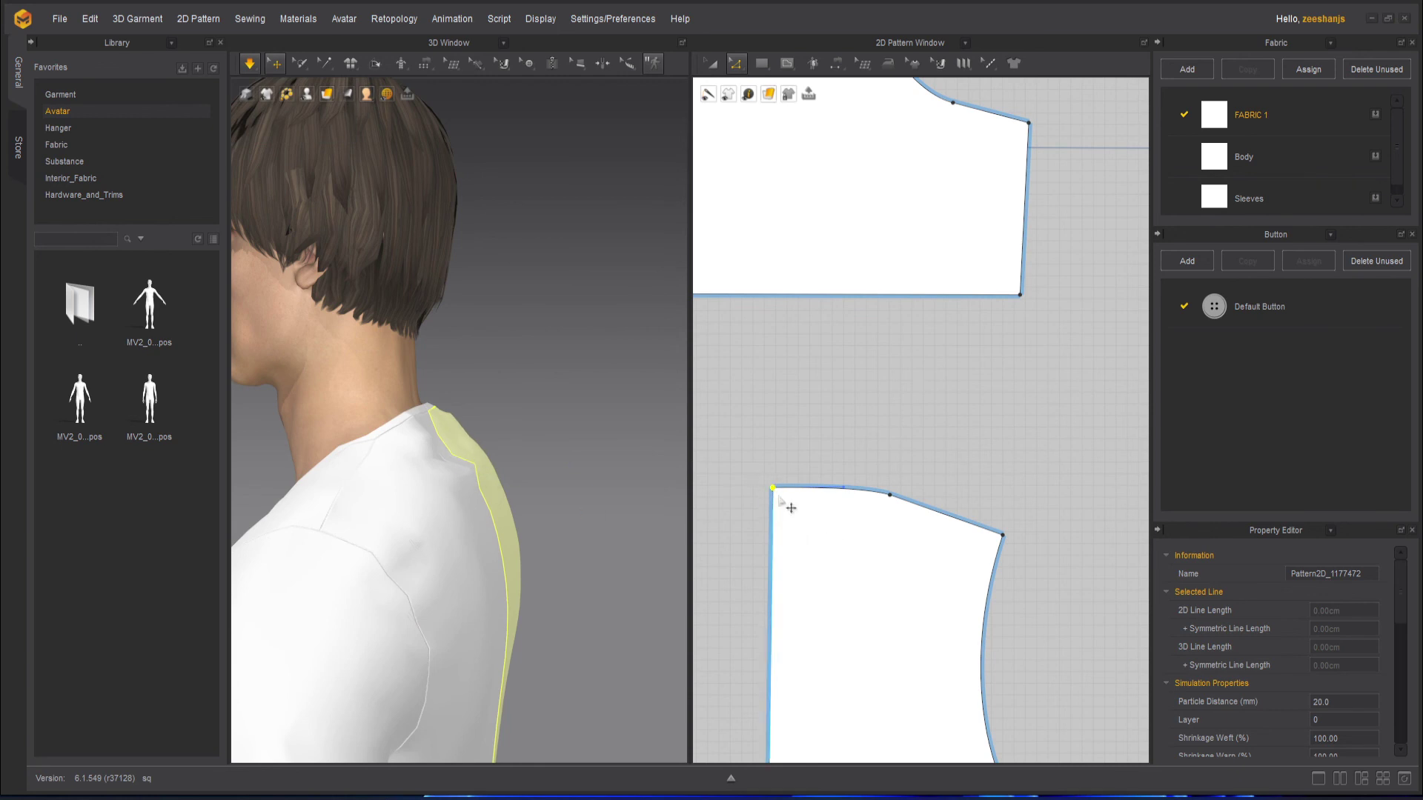
Step: Lower the back's centre neckline point further, bring down its neck-shoulder point, and simulate again
{"action": "left_click_drag", "start_coordinate": [773, 489], "coordinate": [774, 506]}
{"action": "left_click_drag", "start_coordinate": [889, 495], "coordinate": [890, 507]}
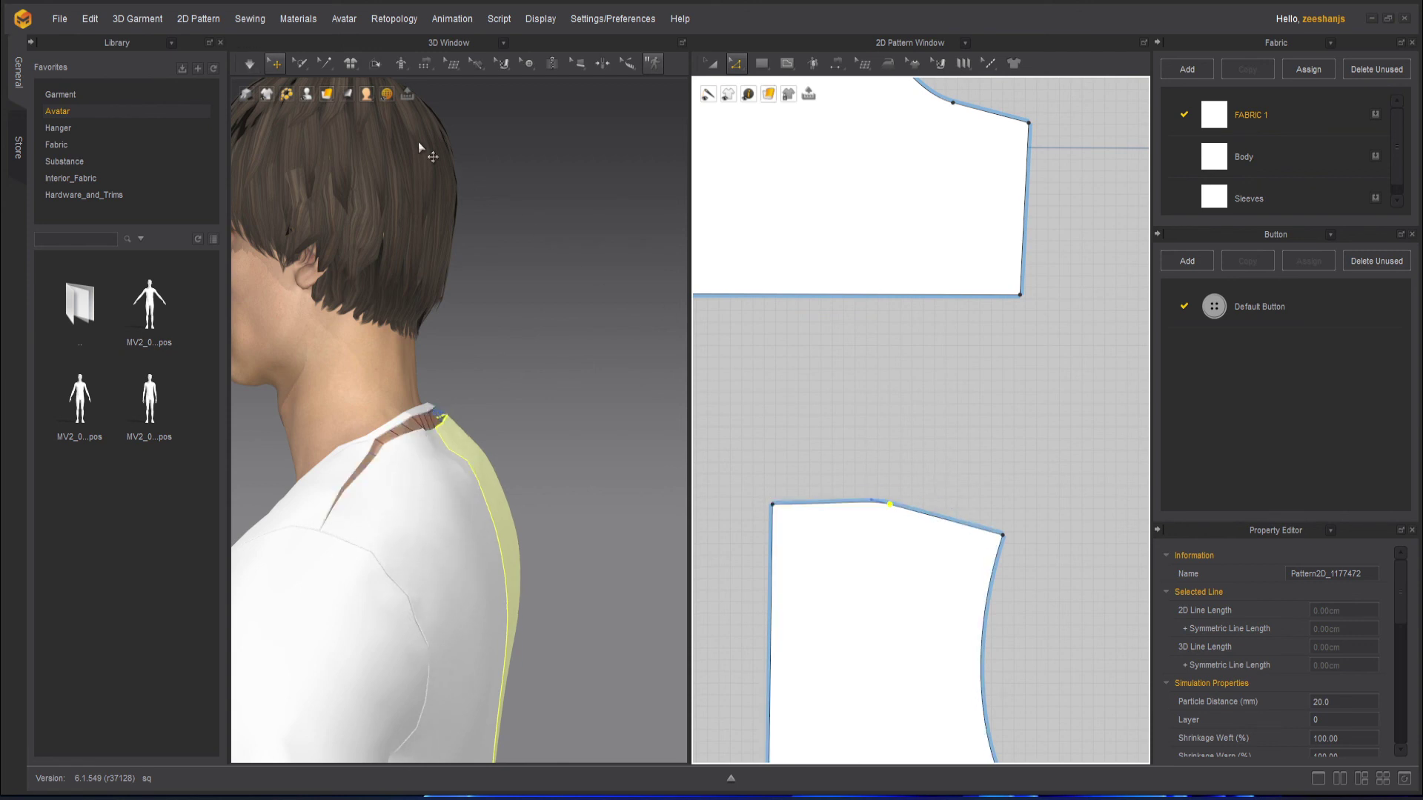
{"action": "left_click", "coordinate": [250, 64]}
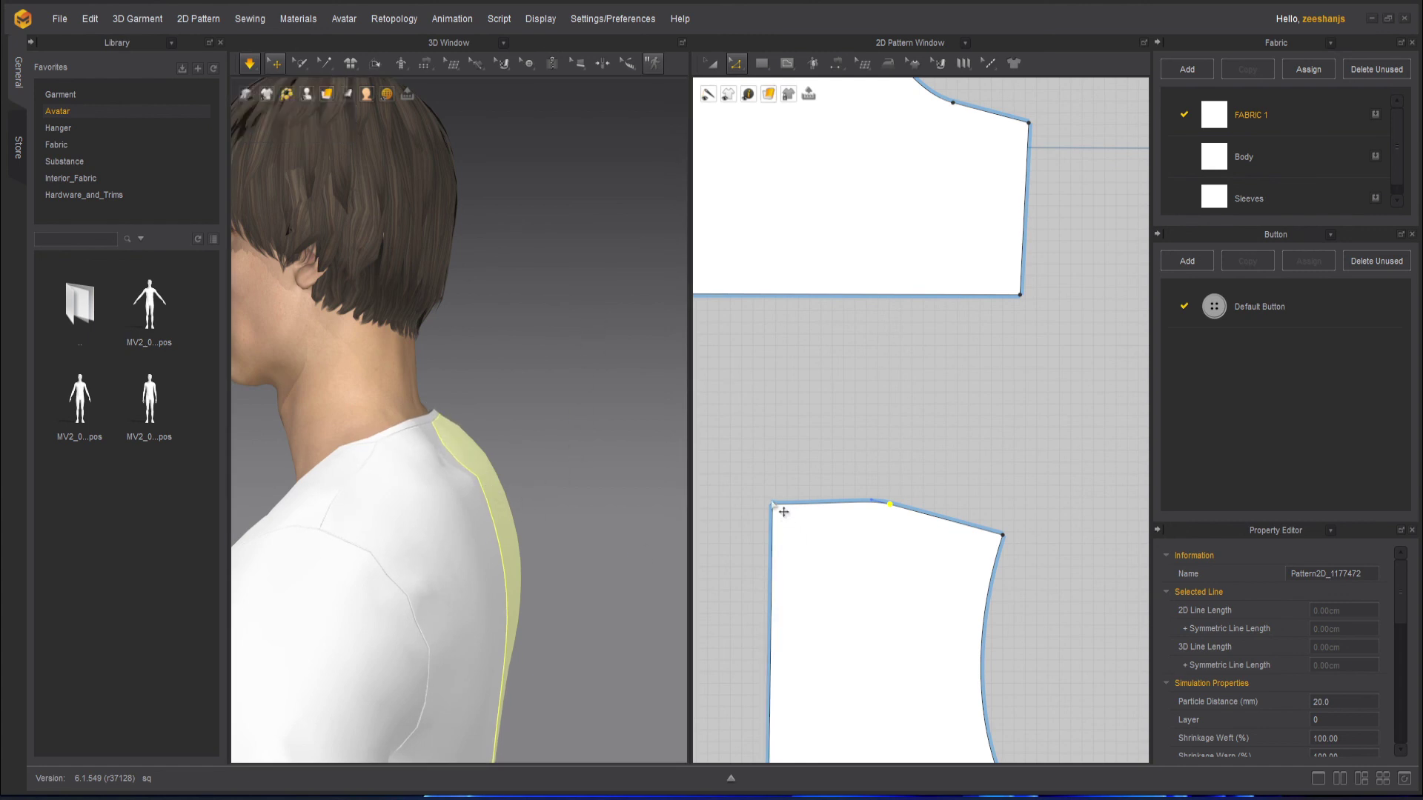
Step: Drop the back's centre neckline point and neck-shoulder point once more into a smooth line, then resimulate
{"action": "left_click_drag", "start_coordinate": [785, 514], "coordinate": [788, 525]}
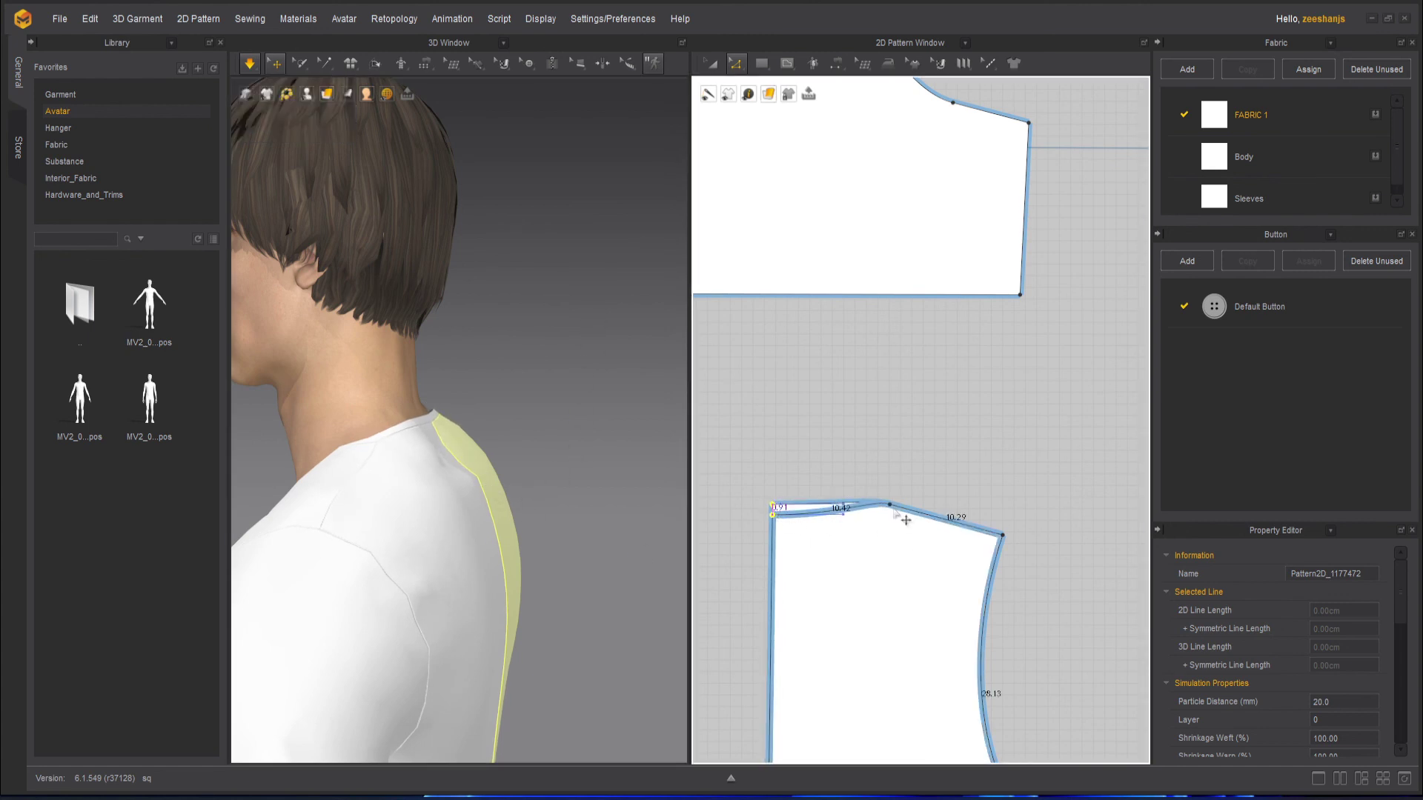
{"action": "left_click_drag", "start_coordinate": [890, 505], "coordinate": [823, 519]}
{"action": "left_click", "coordinate": [903, 473]}
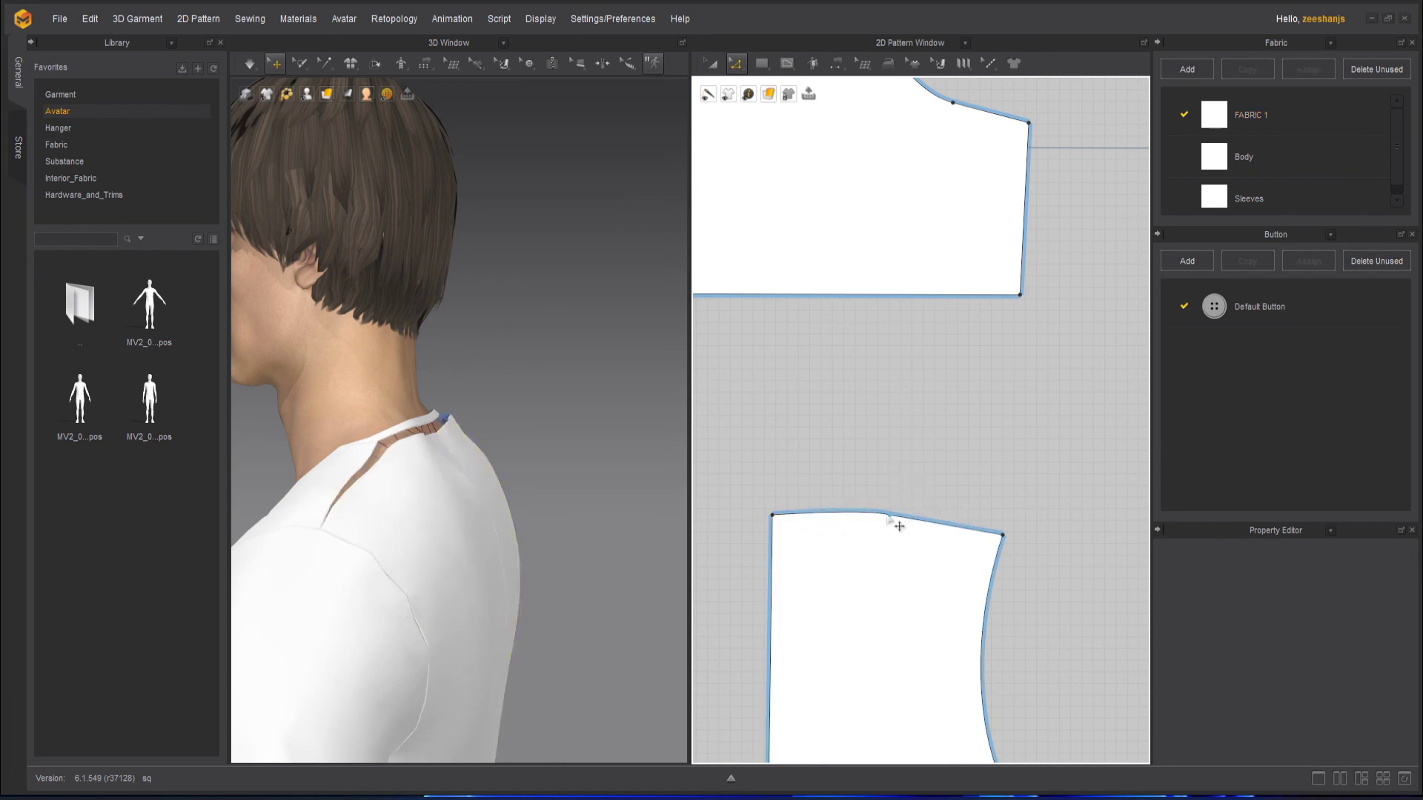
{"action": "left_click", "coordinate": [249, 64]}
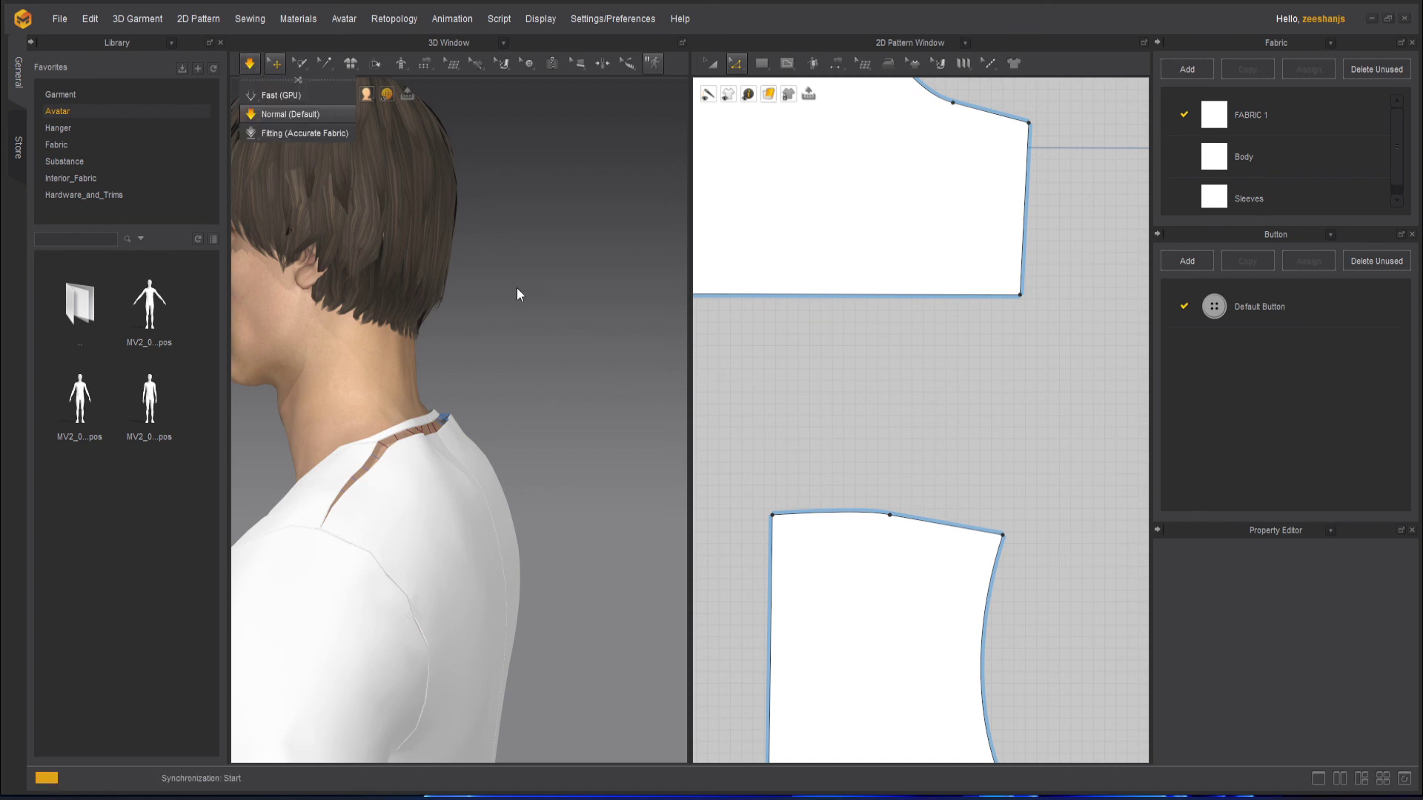
Step: Pull the back panel downward on the simulating avatar, then deselect it and view the shirt from the side
{"action": "left_click_drag", "start_coordinate": [500, 602], "coordinate": [503, 651]}
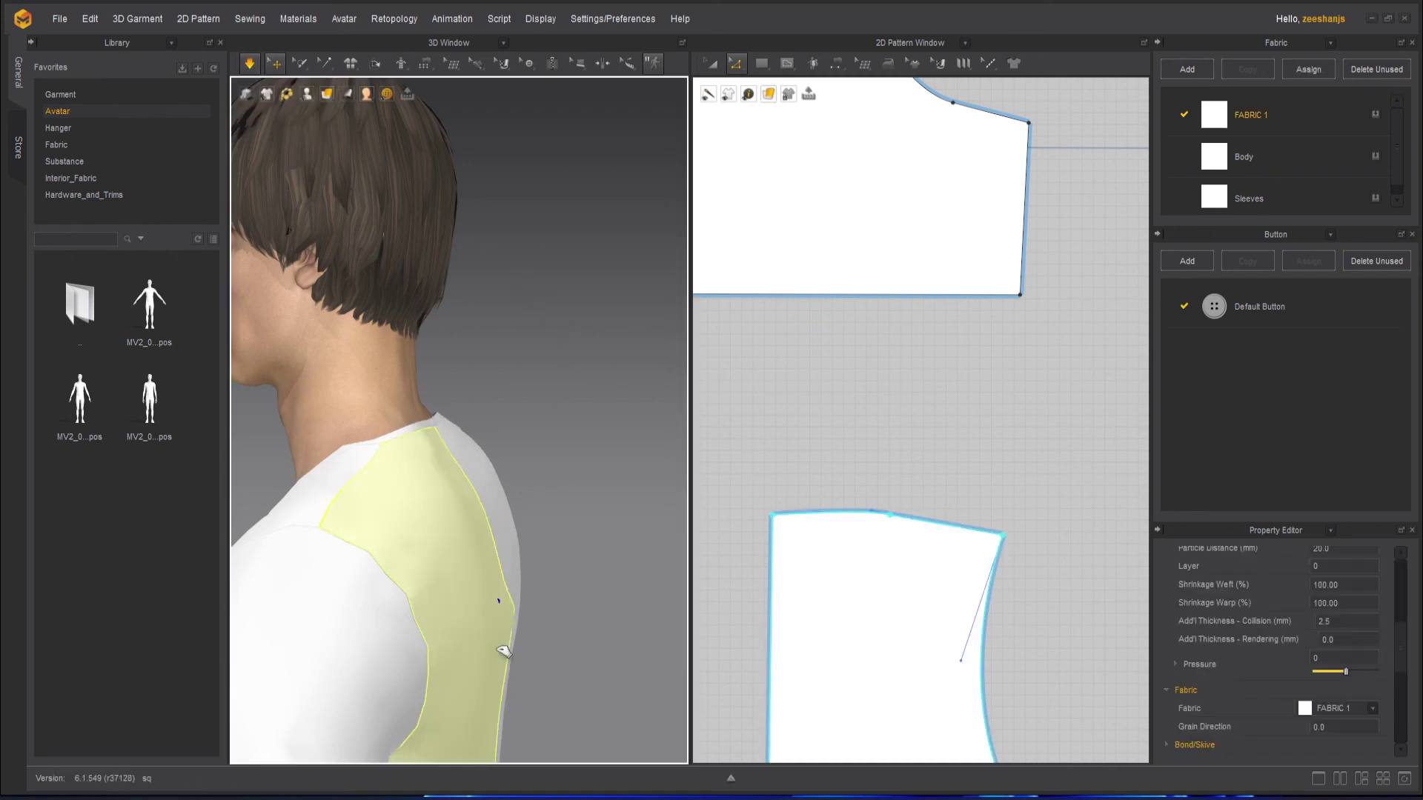
{"action": "left_click", "coordinate": [578, 460]}
{"action": "scroll", "coordinate": [581, 477], "scroll_direction": "down", "scroll_amount": 5}
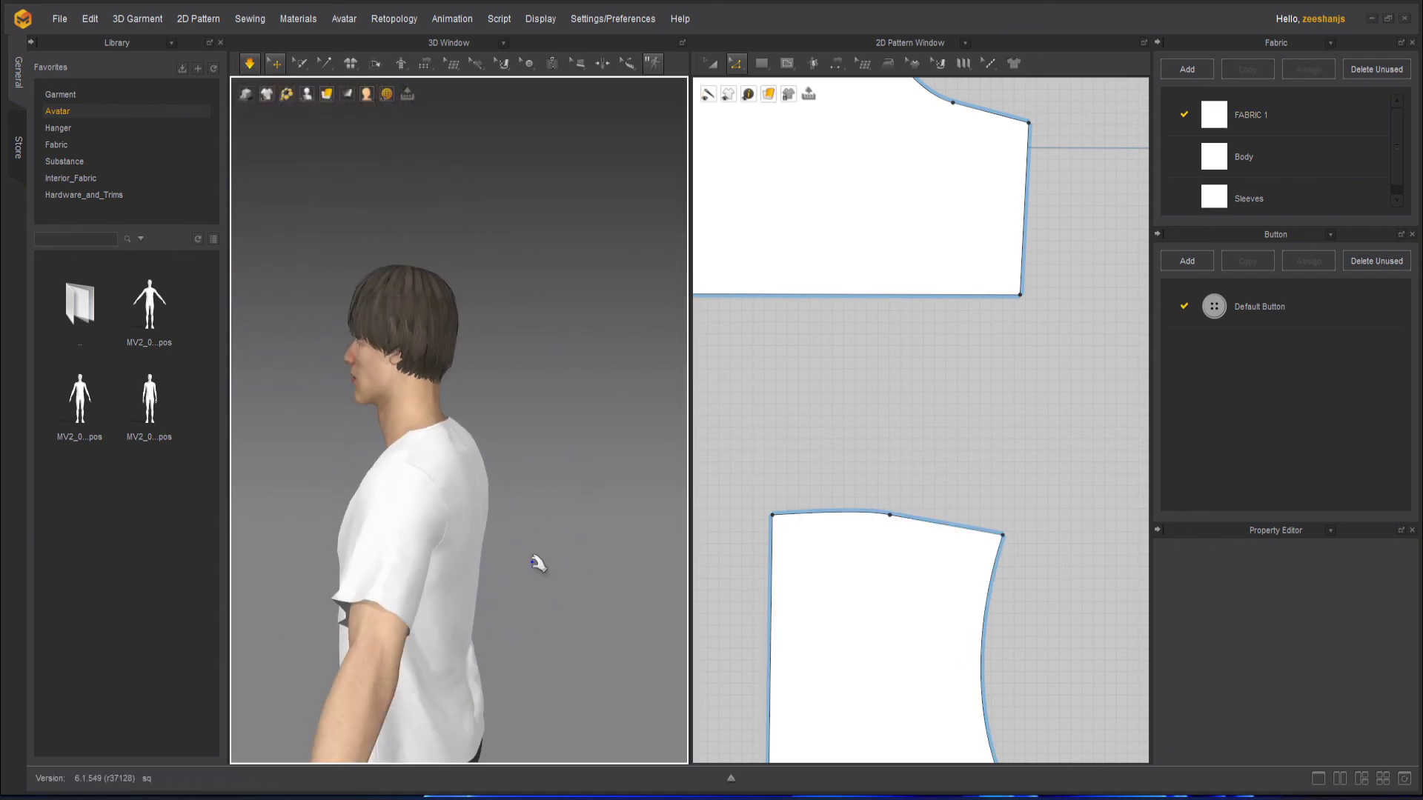
Step: Pull the back panel's hem down on the simulating avatar, deselect it, and check the shirt from behind and in front
{"action": "right_click_drag", "start_coordinate": [534, 562], "coordinate": [384, 680]}
{"action": "left_click", "coordinate": [312, 745]}
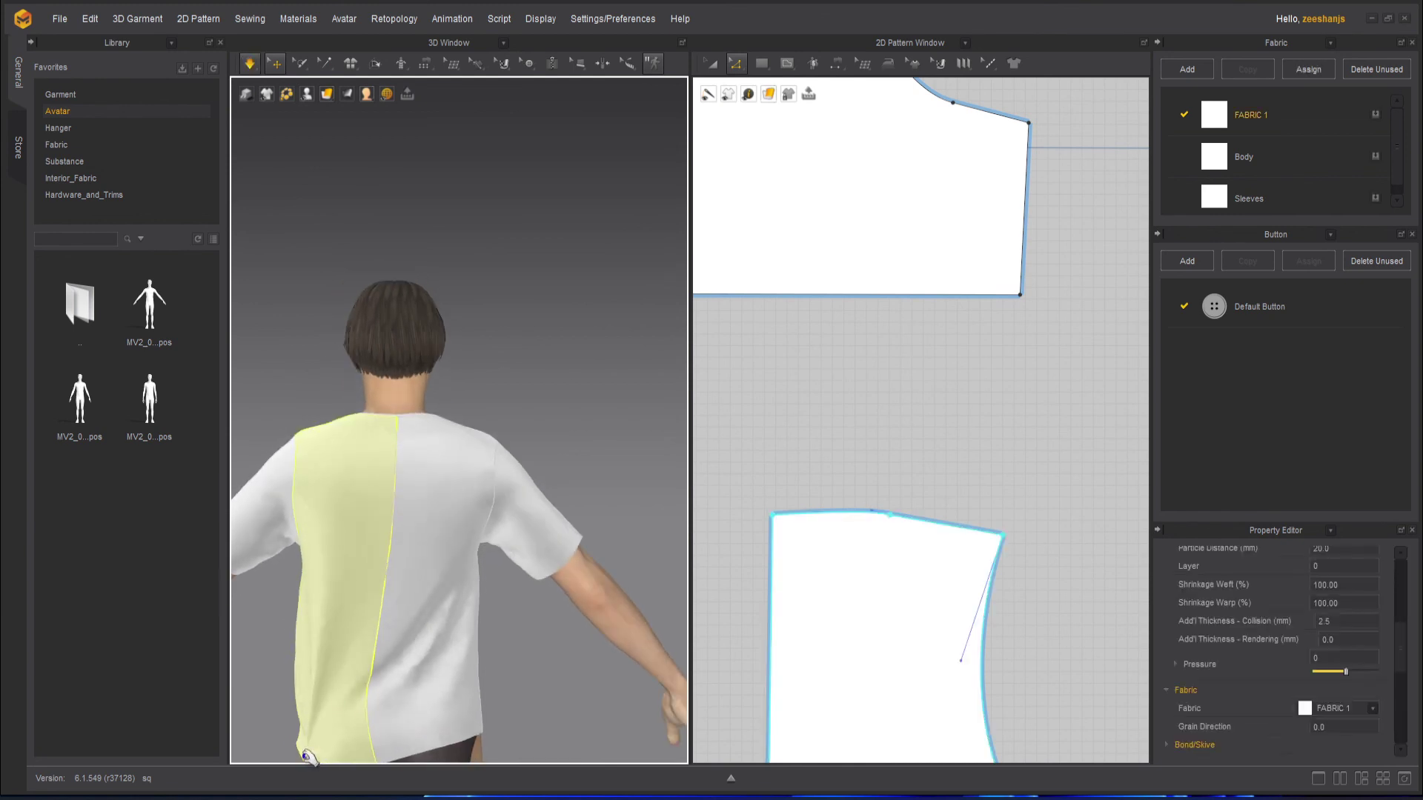
{"action": "left_click", "coordinate": [492, 726]}
{"action": "left_click", "coordinate": [546, 652]}
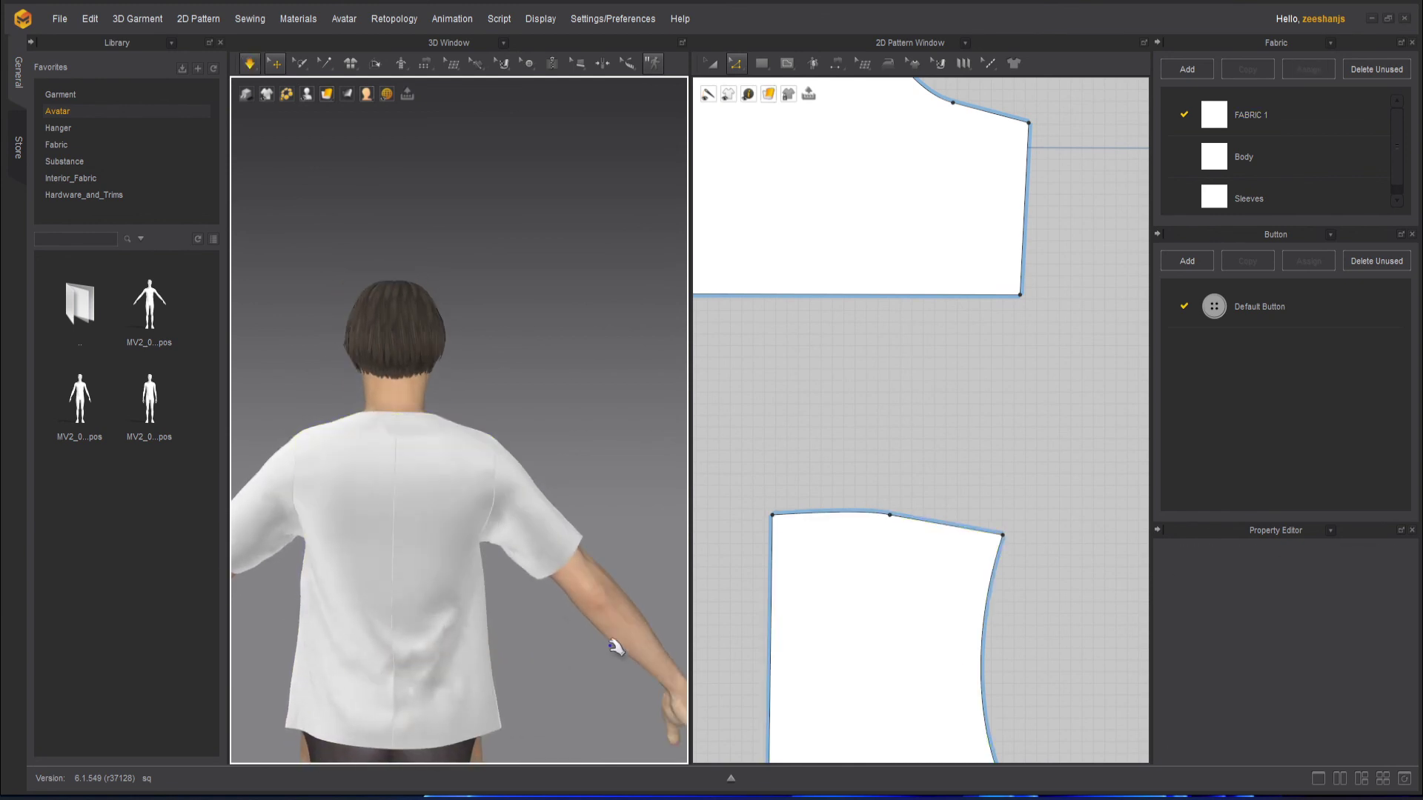
{"action": "right_click_drag", "start_coordinate": [657, 686], "coordinate": [467, 588]}
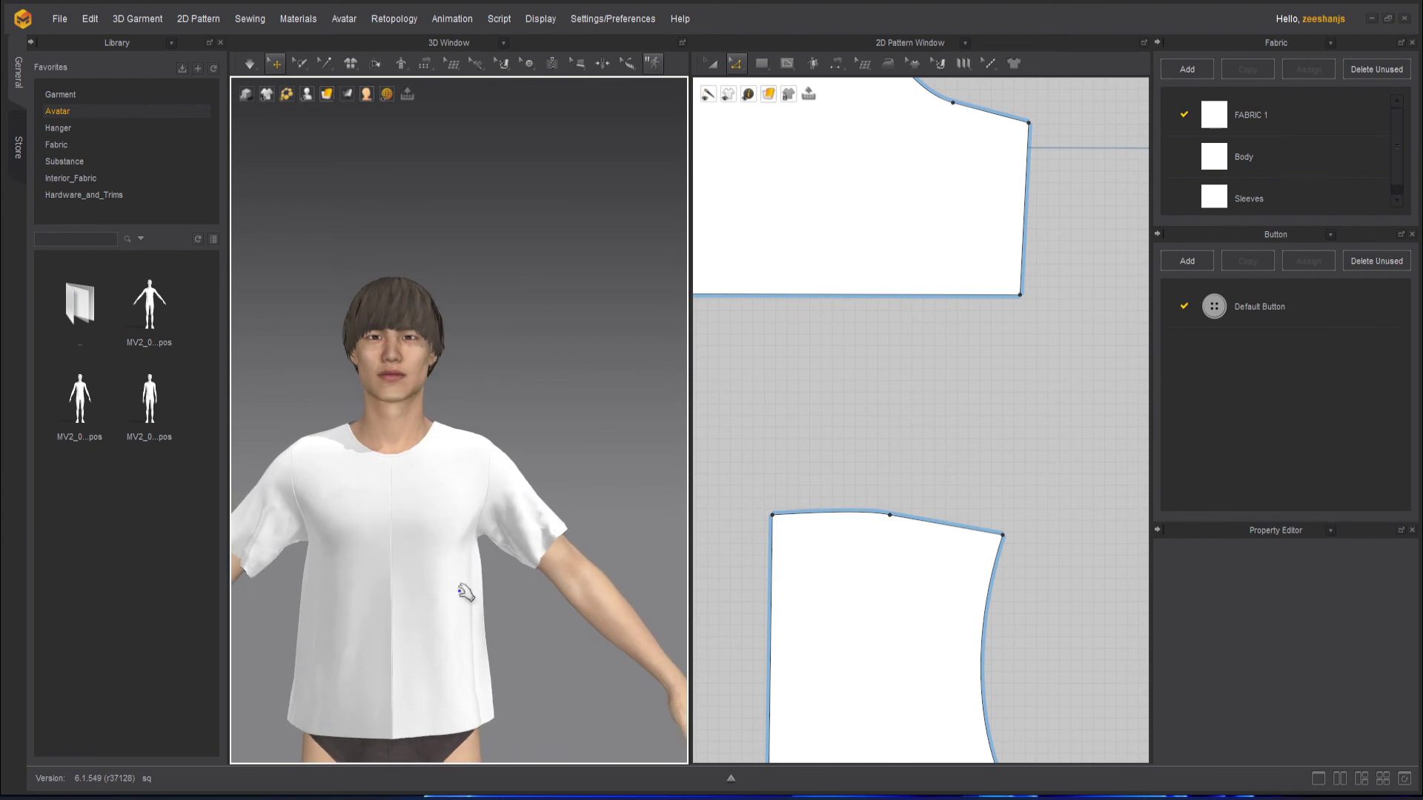
{"action": "left_click", "coordinate": [560, 511]}
{"action": "left_click", "coordinate": [614, 468]}
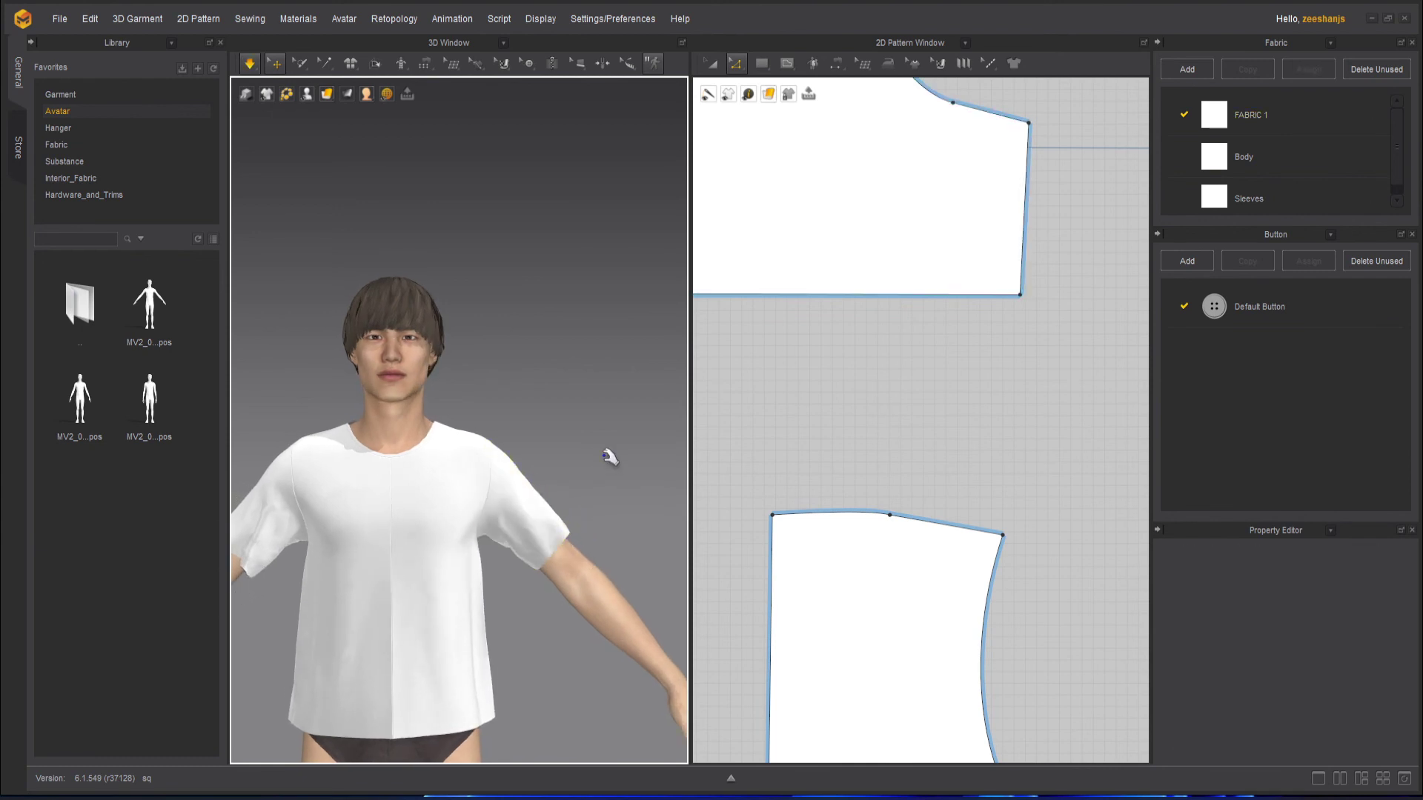
Step: Tug the hem of the avatar's left sleeve into shape during simulation, then deselect the sleeve
{"action": "scroll", "coordinate": [1001, 467], "scroll_direction": "down", "scroll_amount": 5}
{"action": "left_click", "coordinate": [956, 475]}
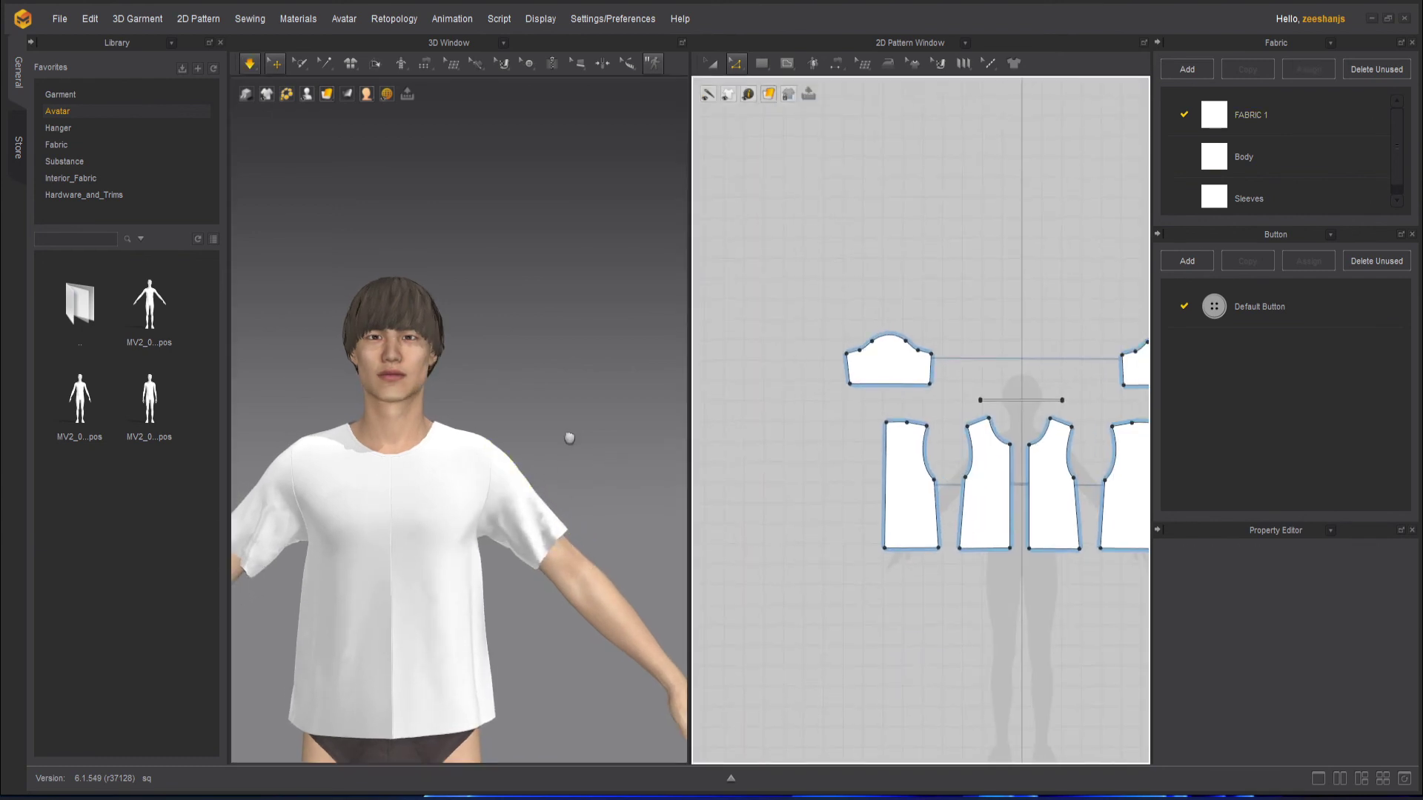
{"action": "key", "text": "2"}
{"action": "key", "text": "space"}
{"action": "mouse_move", "coordinate": [499, 457]}
{"action": "right_mouse_down"}
{"action": "mouse_move", "coordinate": [692, 467]}
{"action": "mouse_move", "coordinate": [477, 473]}
{"action": "mouse_move", "coordinate": [492, 470]}
{"action": "right_mouse_up"}
{"action": "key", "text": "space"}
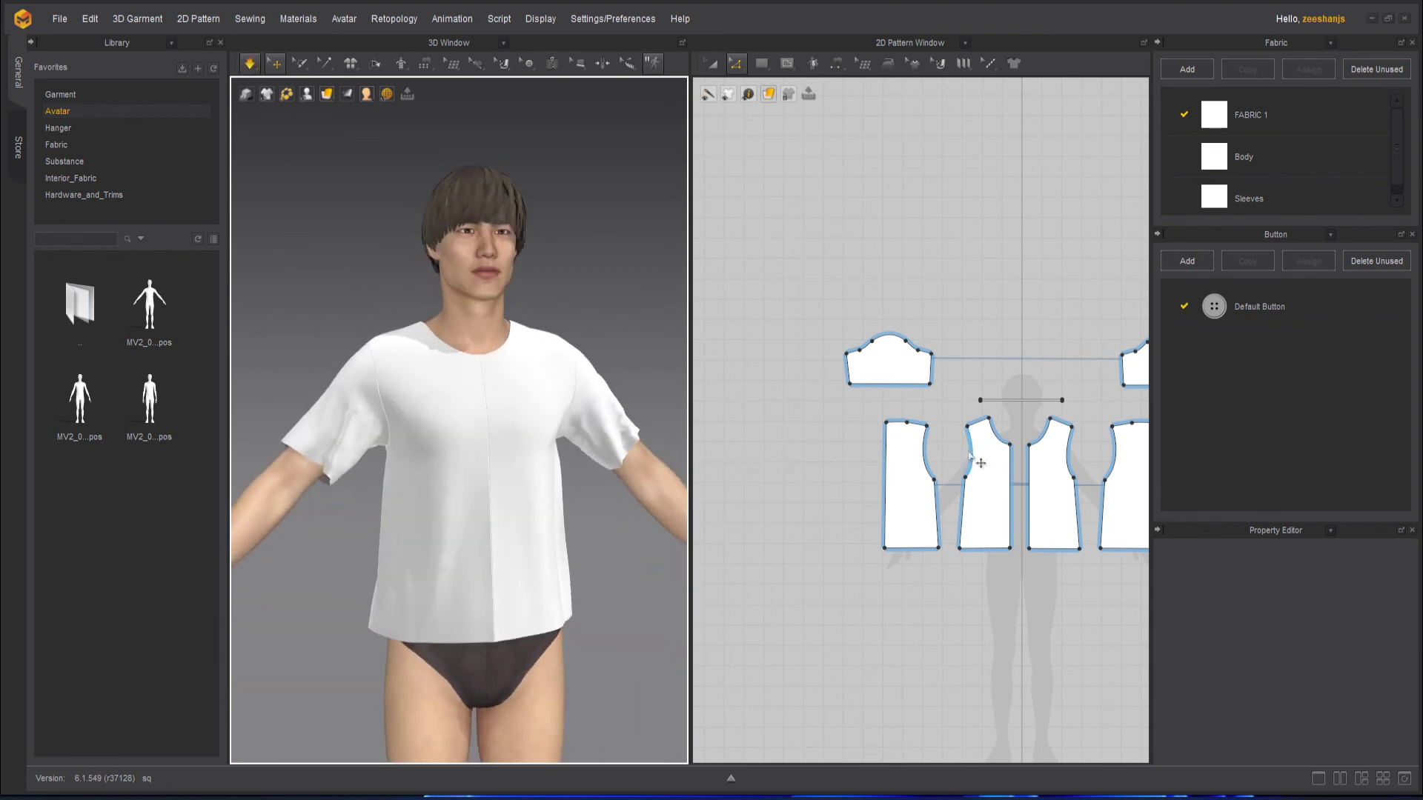
{"action": "right_click_drag", "start_coordinate": [958, 470], "coordinate": [825, 438]}
{"action": "scroll", "coordinate": [824, 438], "scroll_direction": "up", "scroll_amount": 2}
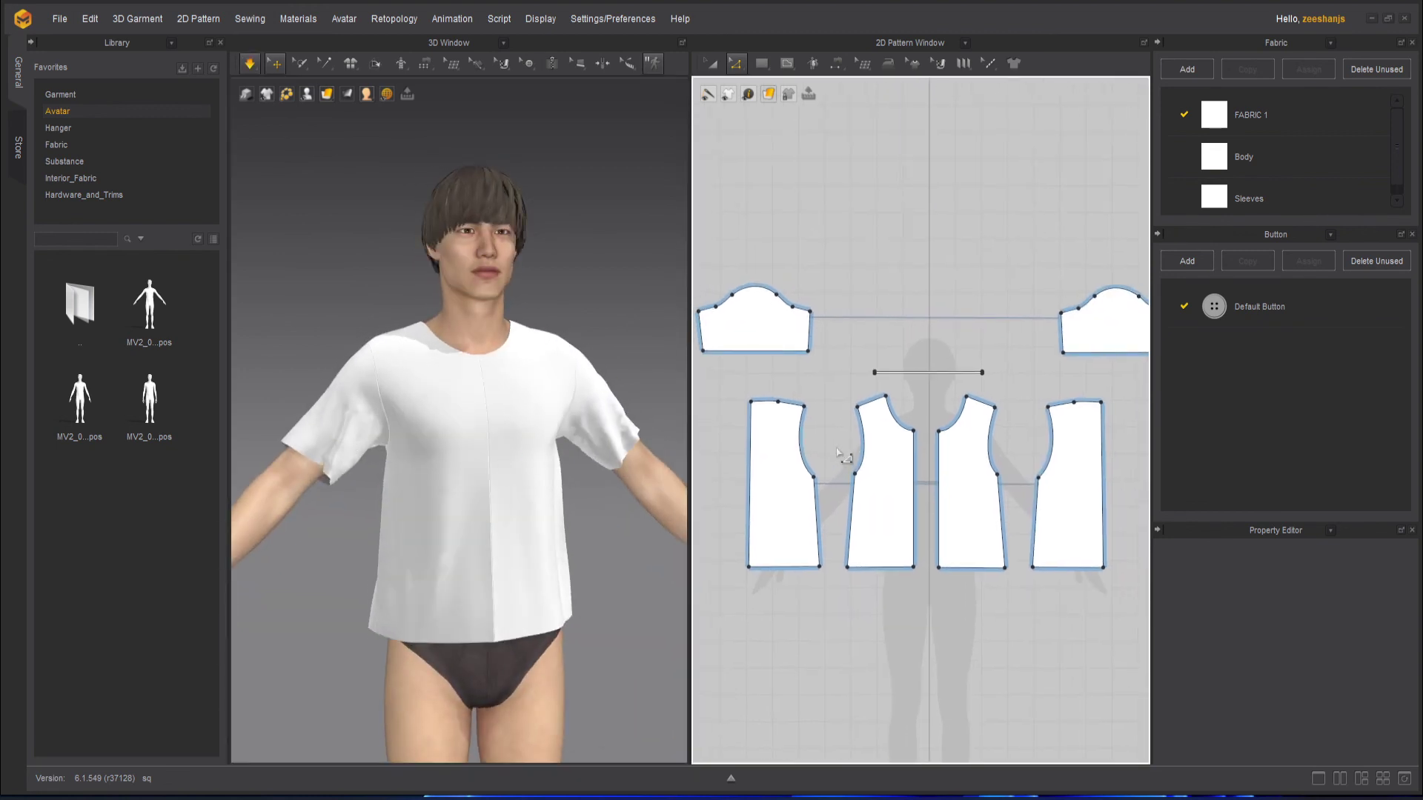
{"action": "left_click", "coordinate": [639, 434]}
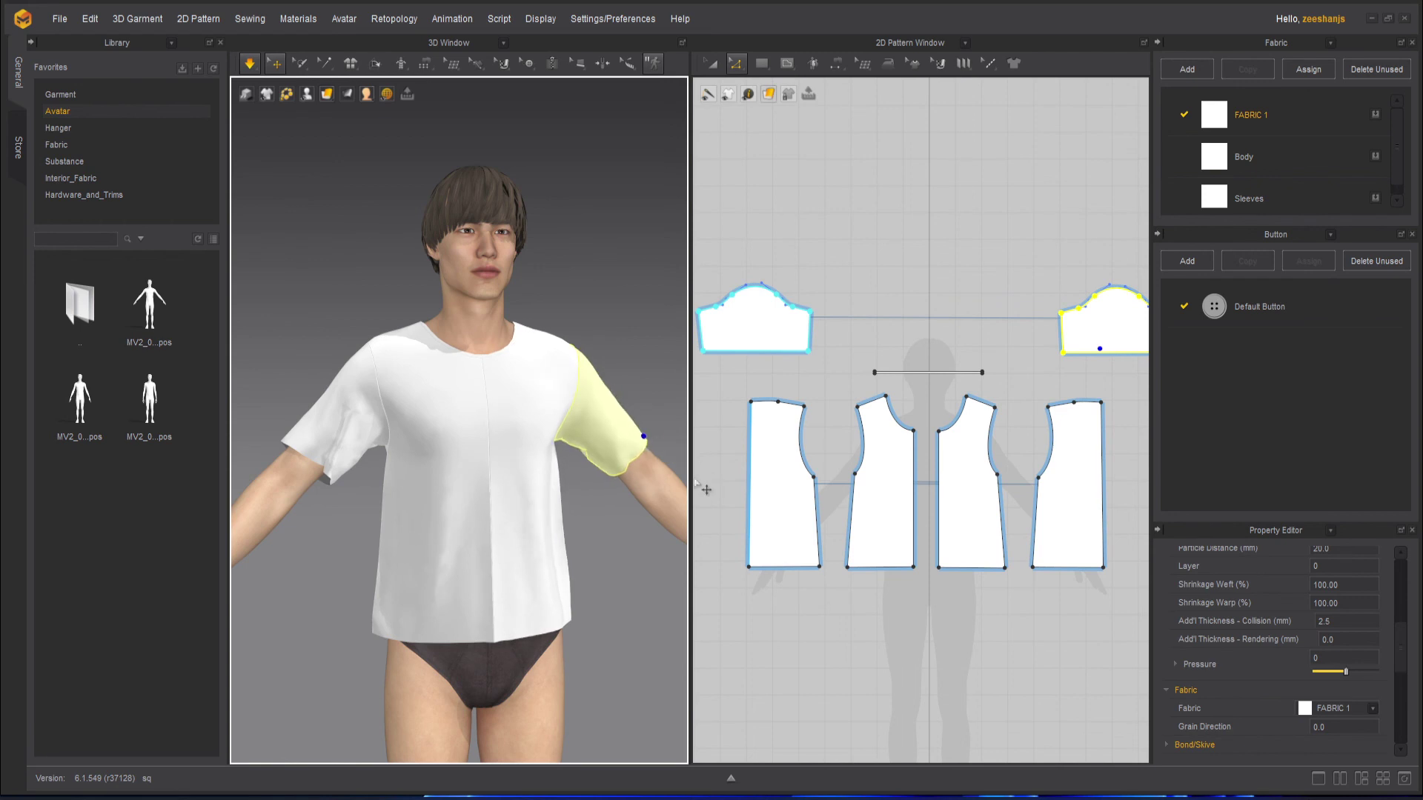
{"action": "left_click", "coordinate": [612, 483]}
{"action": "left_click", "coordinate": [602, 478]}
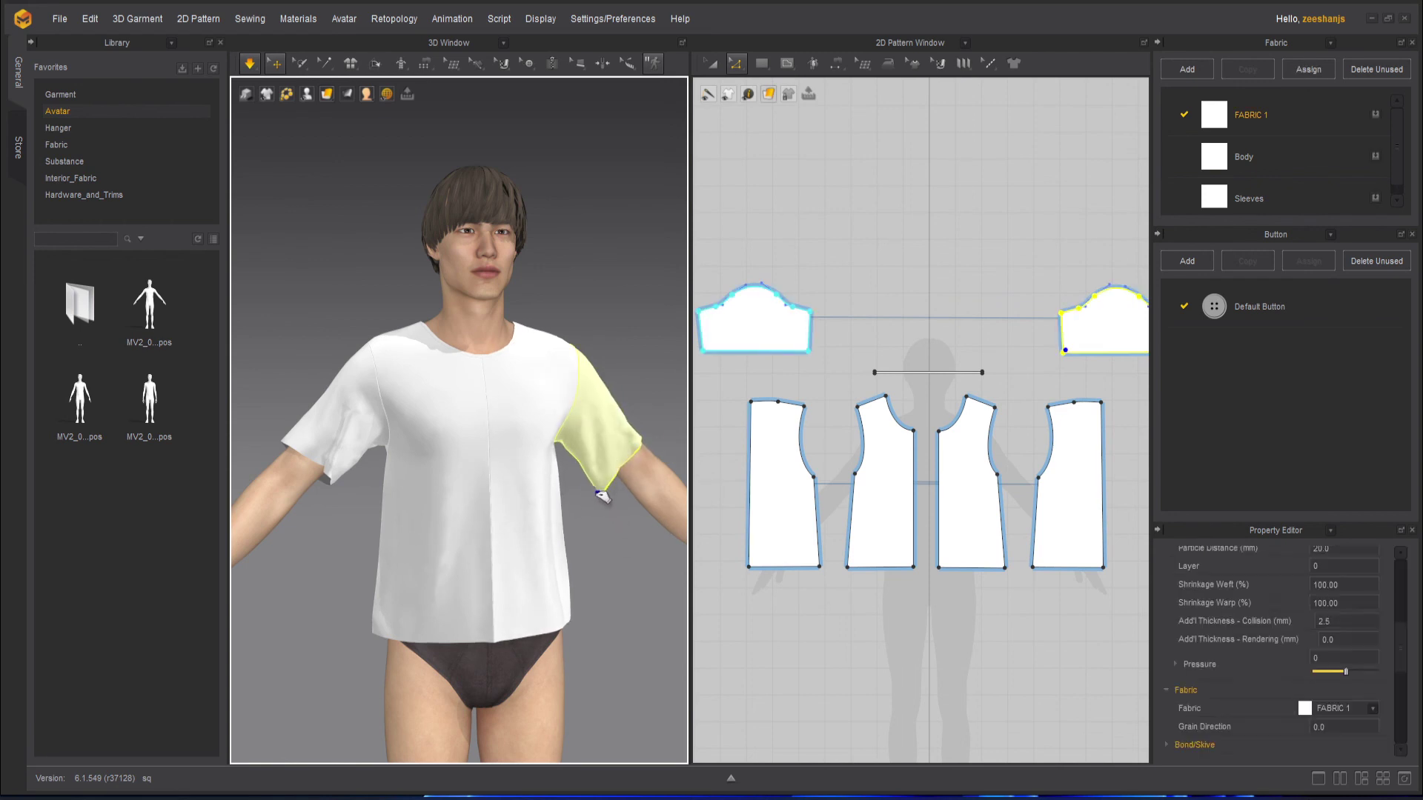
{"action": "left_click", "coordinate": [627, 553]}
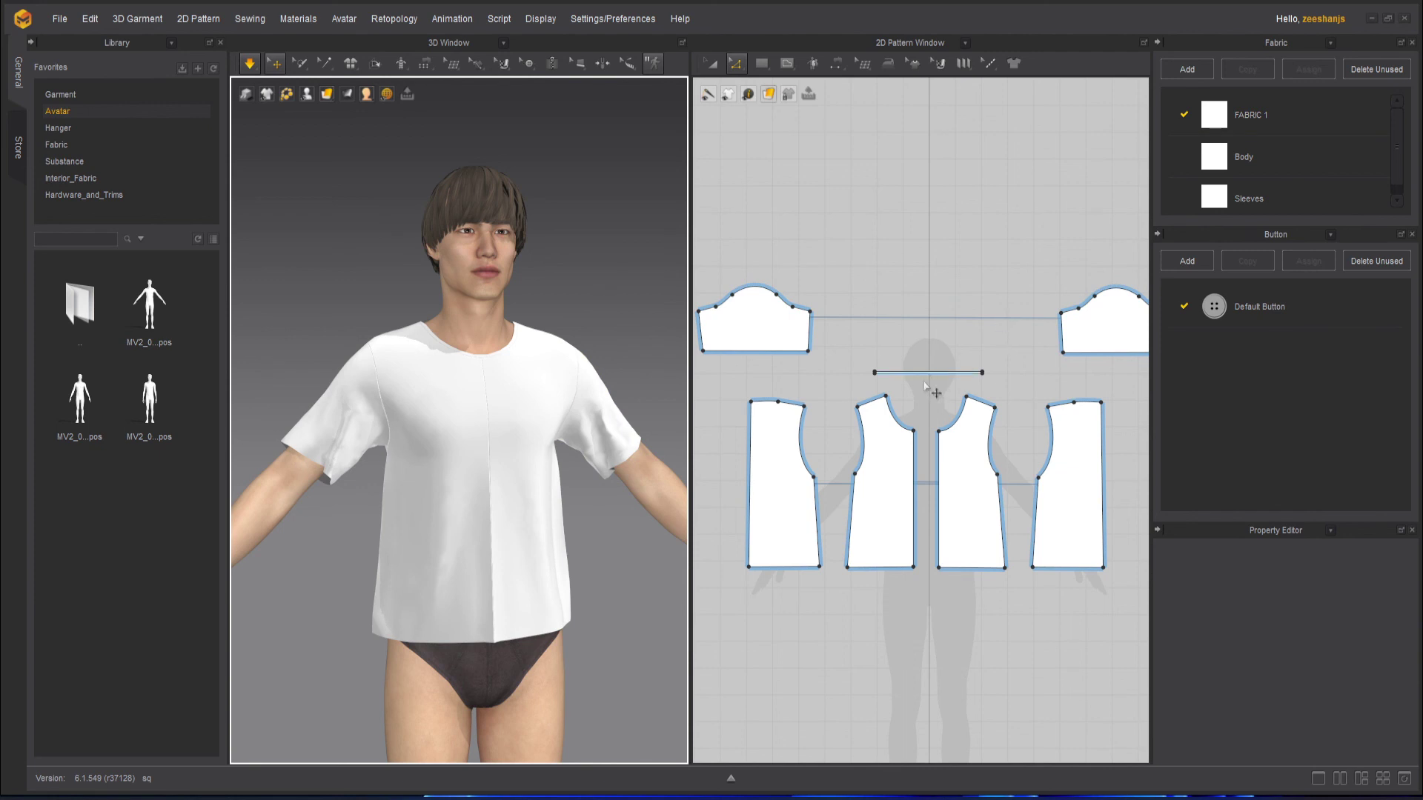
Step: Make the neckband pattern slightly taller with the Transform Pattern tool and simulate the change on the avatar's neck
{"action": "scroll", "coordinate": [558, 467], "scroll_direction": "up", "scroll_amount": 8}
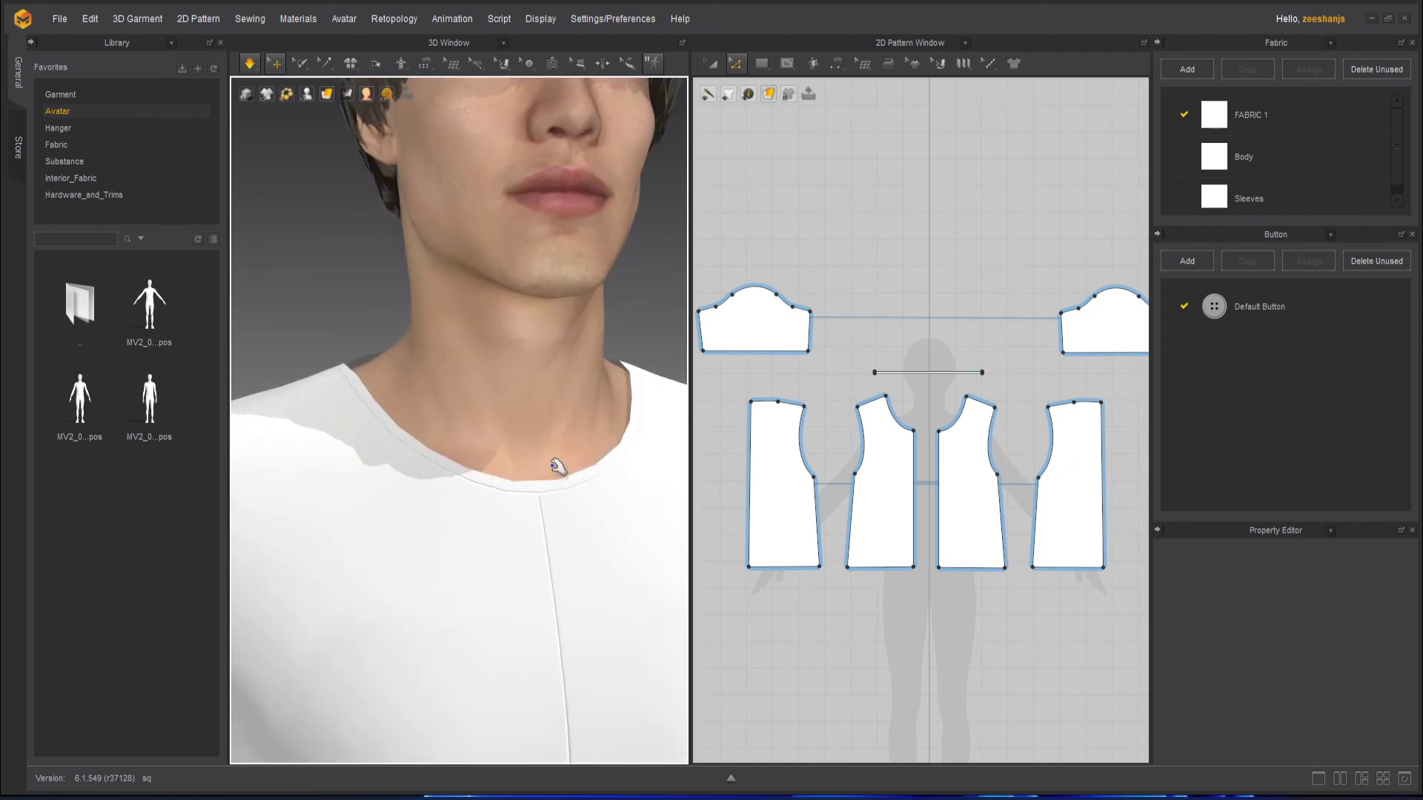
{"action": "scroll", "coordinate": [558, 467], "scroll_direction": "up", "scroll_amount": 2}
{"action": "scroll", "coordinate": [930, 397], "scroll_direction": "up", "scroll_amount": 5}
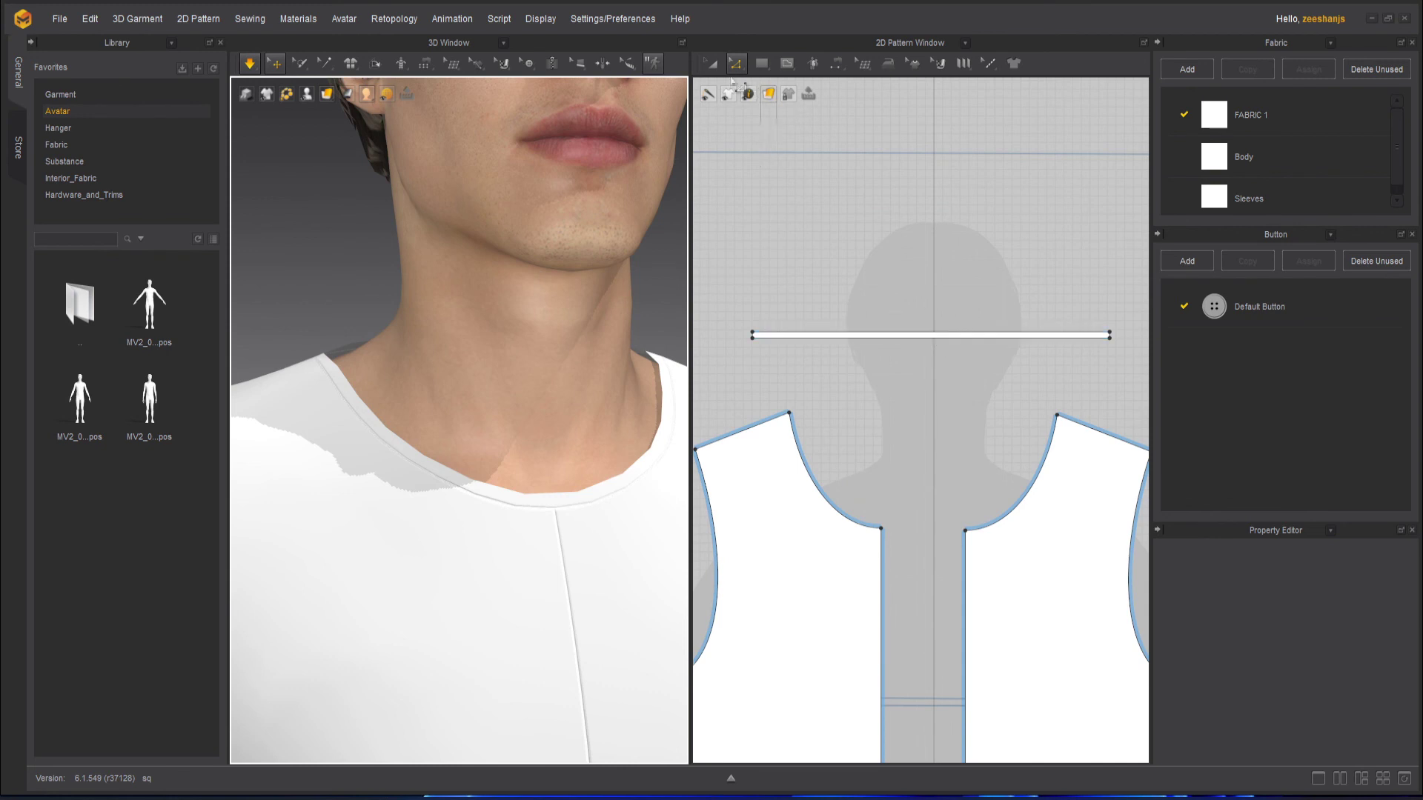
{"action": "left_click", "coordinate": [714, 65]}
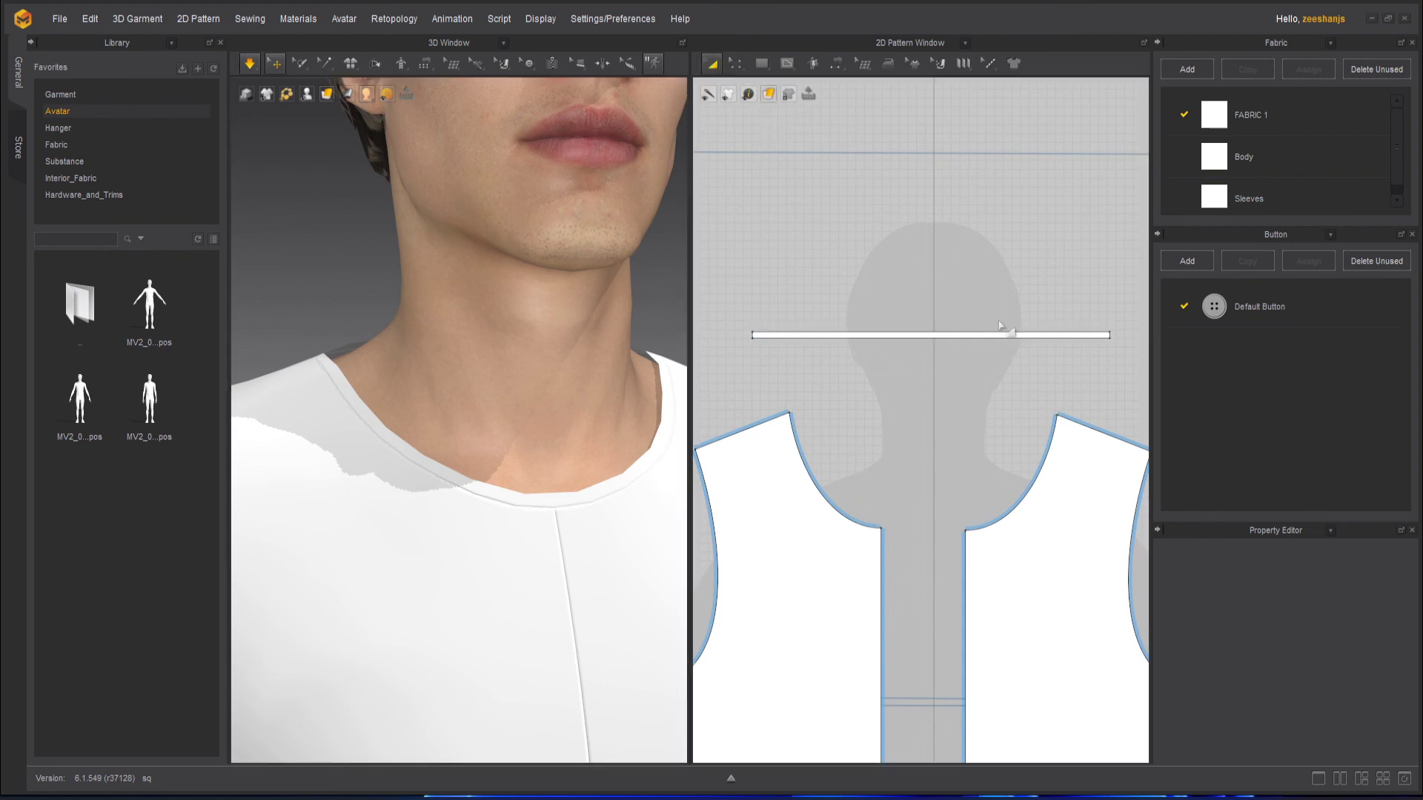
{"action": "left_click", "coordinate": [931, 332]}
{"action": "left_click_drag", "start_coordinate": [931, 317], "coordinate": [933, 312]}
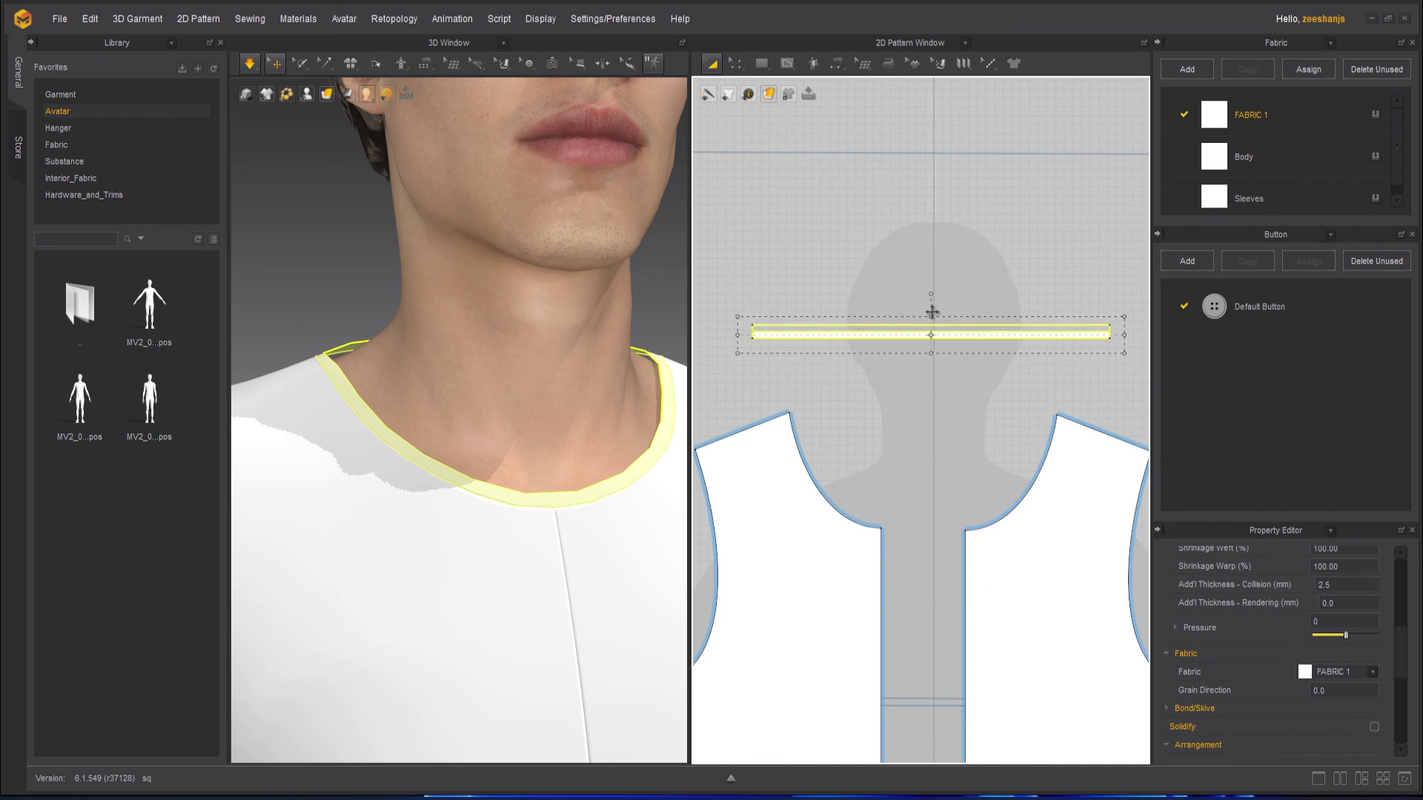
{"action": "left_click", "coordinate": [250, 67]}
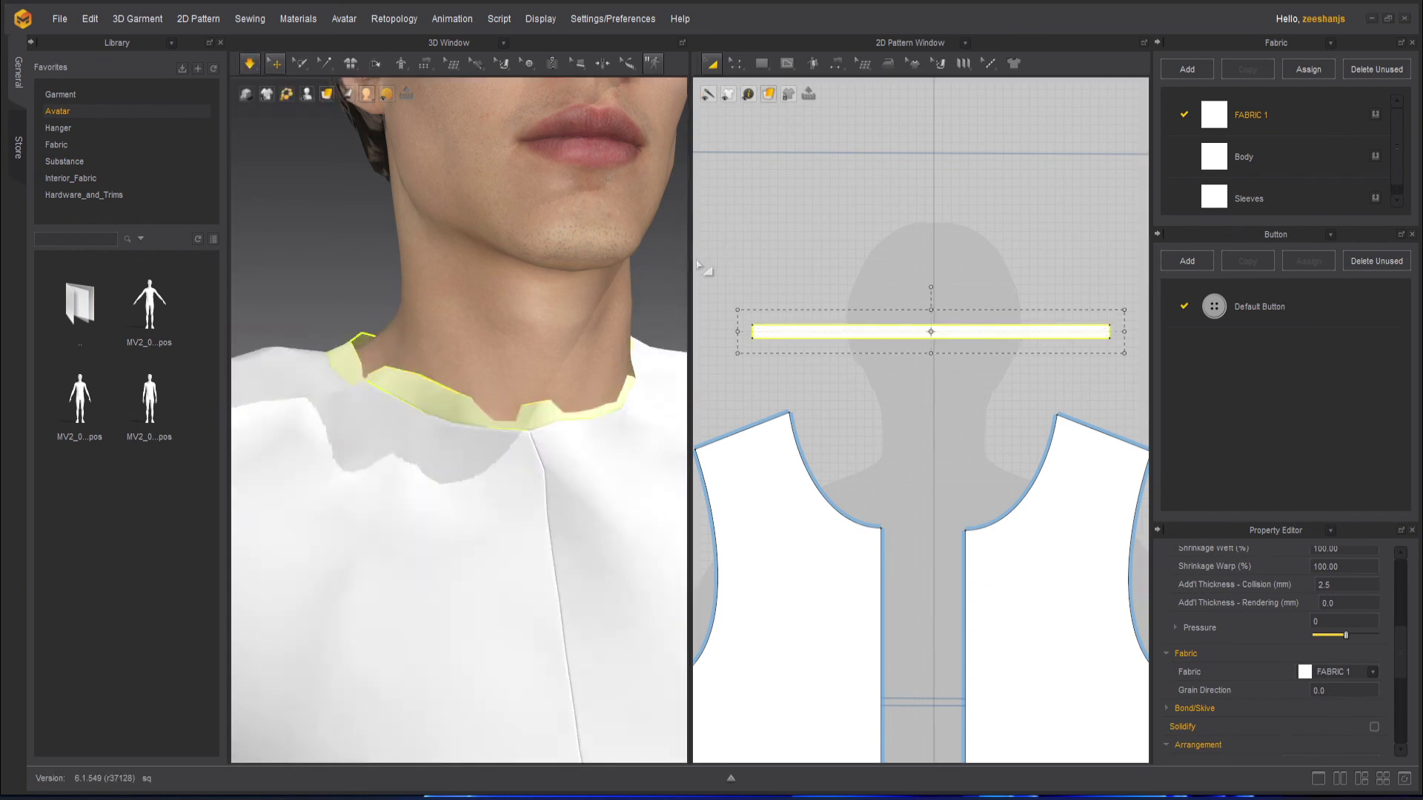
{"action": "key", "text": "space"}
{"action": "right_click_drag", "start_coordinate": [554, 467], "coordinate": [564, 509]}
{"action": "scroll", "coordinate": [584, 467], "scroll_direction": "up", "scroll_amount": 2}
{"action": "key", "text": "space"}
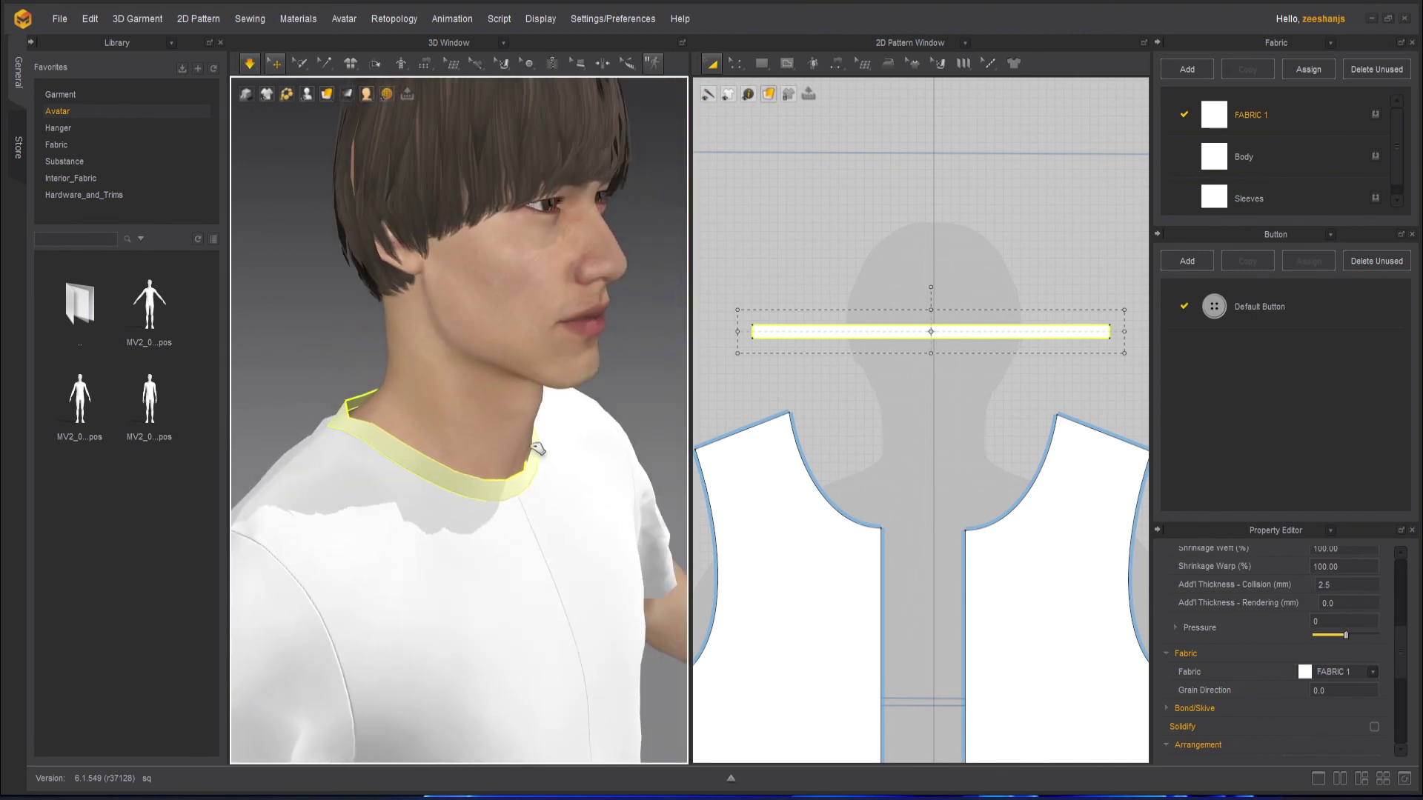
Step: Pull the neckband and the avatar's left front panel into place during simulation, then deselect them
{"action": "left_click", "coordinate": [531, 446]}
{"action": "left_click_drag", "start_coordinate": [527, 481], "coordinate": [605, 452]}
{"action": "left_click", "coordinate": [640, 393]}
{"action": "key", "text": "space"}
{"action": "right_click_drag", "start_coordinate": [632, 475], "coordinate": [521, 448]}
{"action": "left_click", "coordinate": [664, 401]}
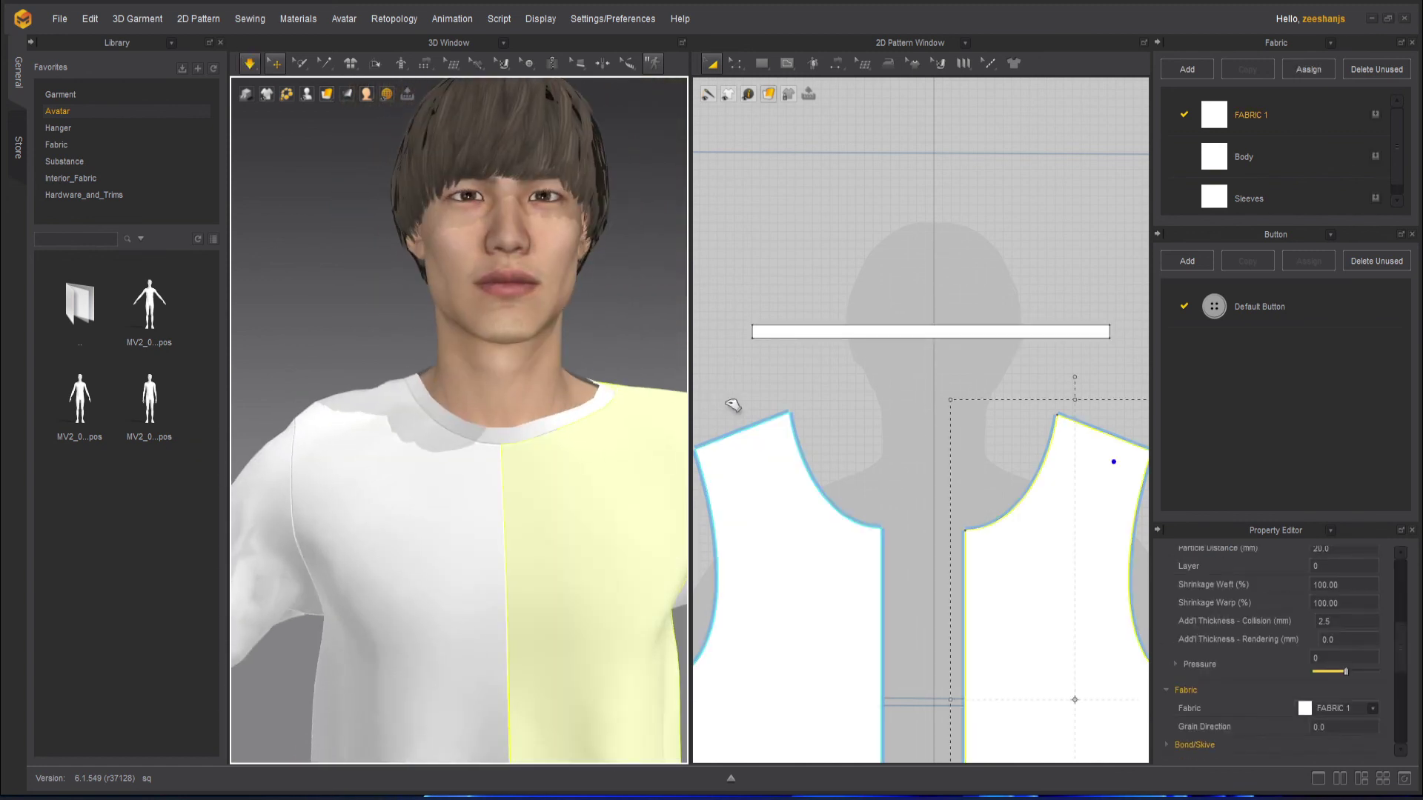
{"action": "left_click", "coordinate": [652, 343]}
{"action": "scroll", "coordinate": [637, 371], "scroll_direction": "down", "scroll_amount": 5}
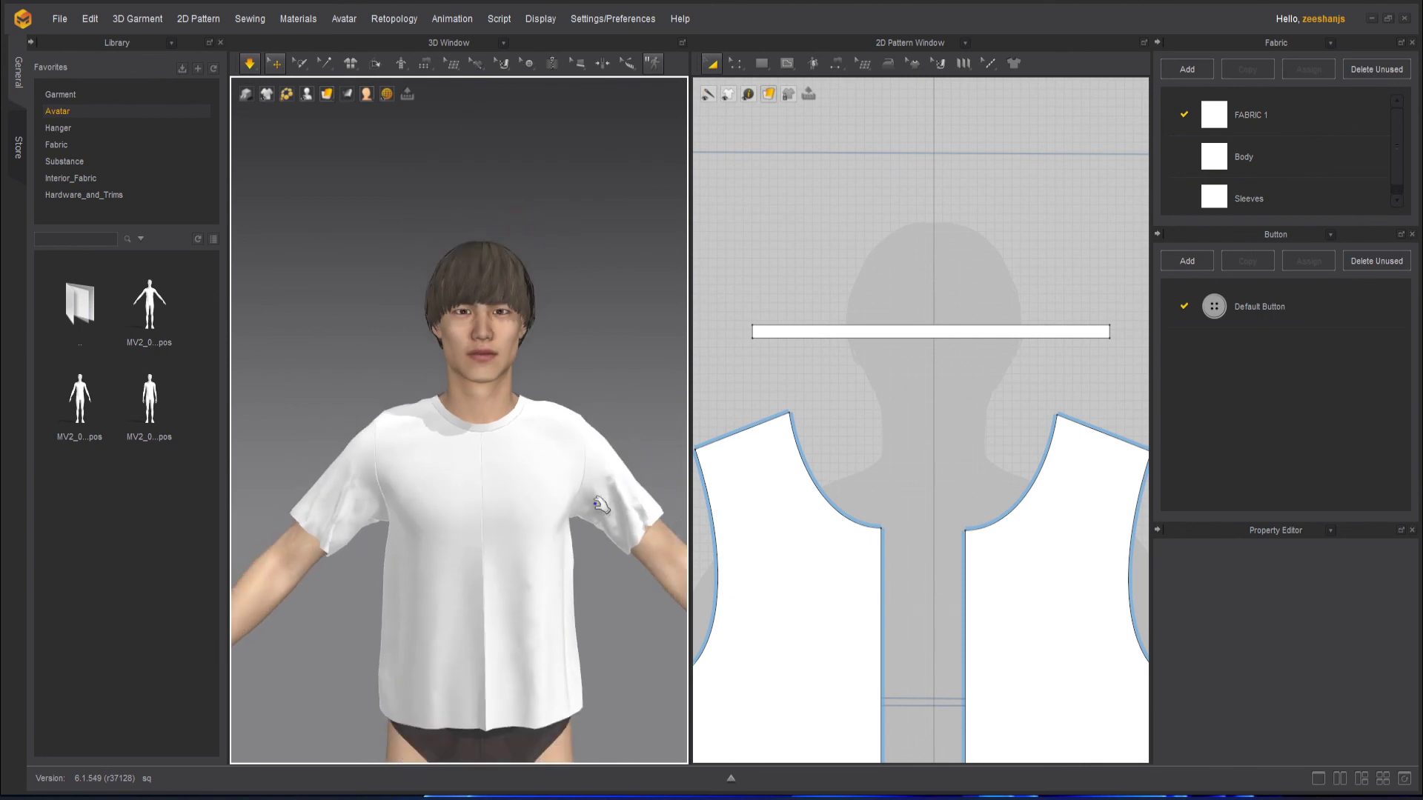
Step: Pull the hems of both sleeves downward on the simulating avatar to settle their folds, then deselect them
{"action": "right_click_drag", "start_coordinate": [643, 584], "coordinate": [606, 603]}
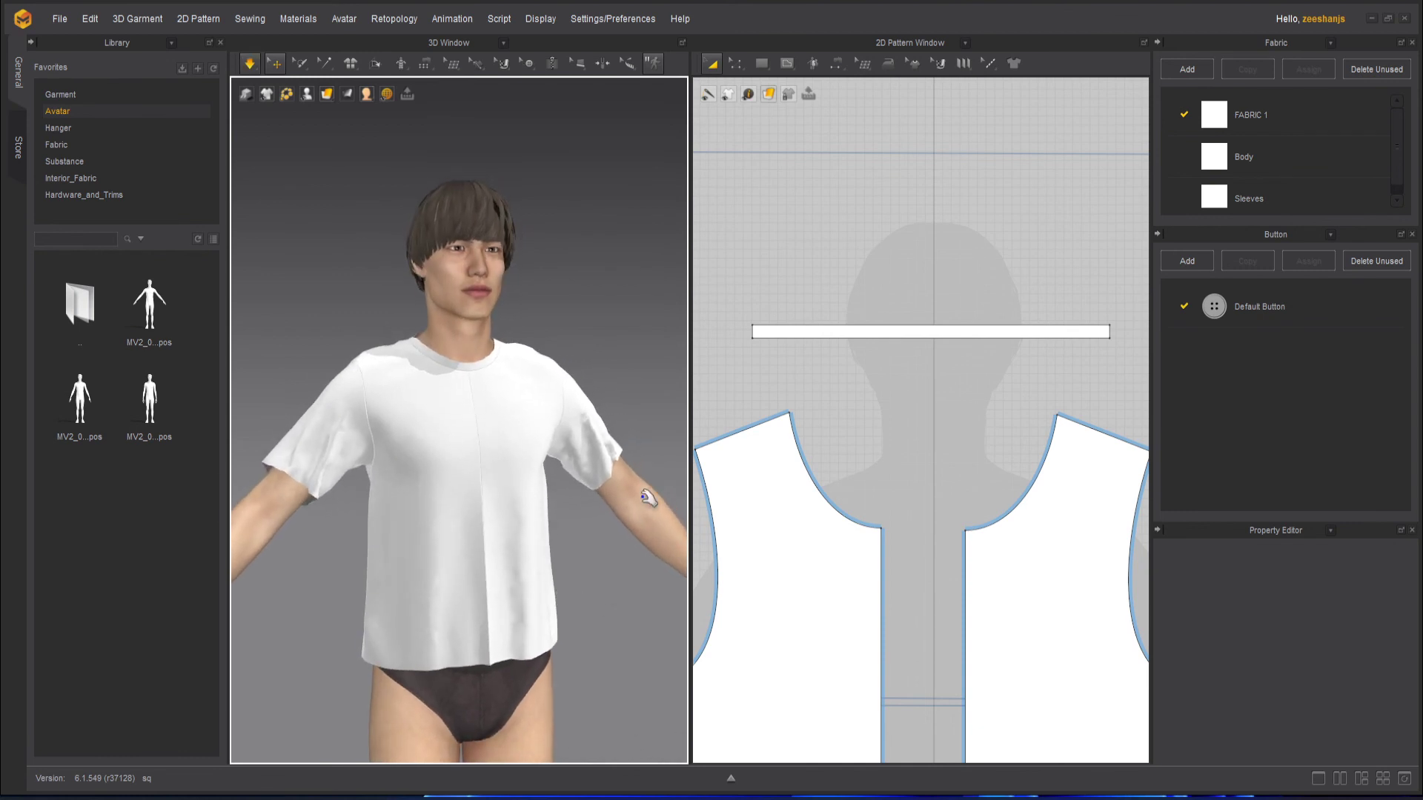
{"action": "scroll", "coordinate": [579, 468], "scroll_direction": "down", "scroll_amount": 2}
{"action": "right_click_drag", "start_coordinate": [590, 523], "coordinate": [541, 508]}
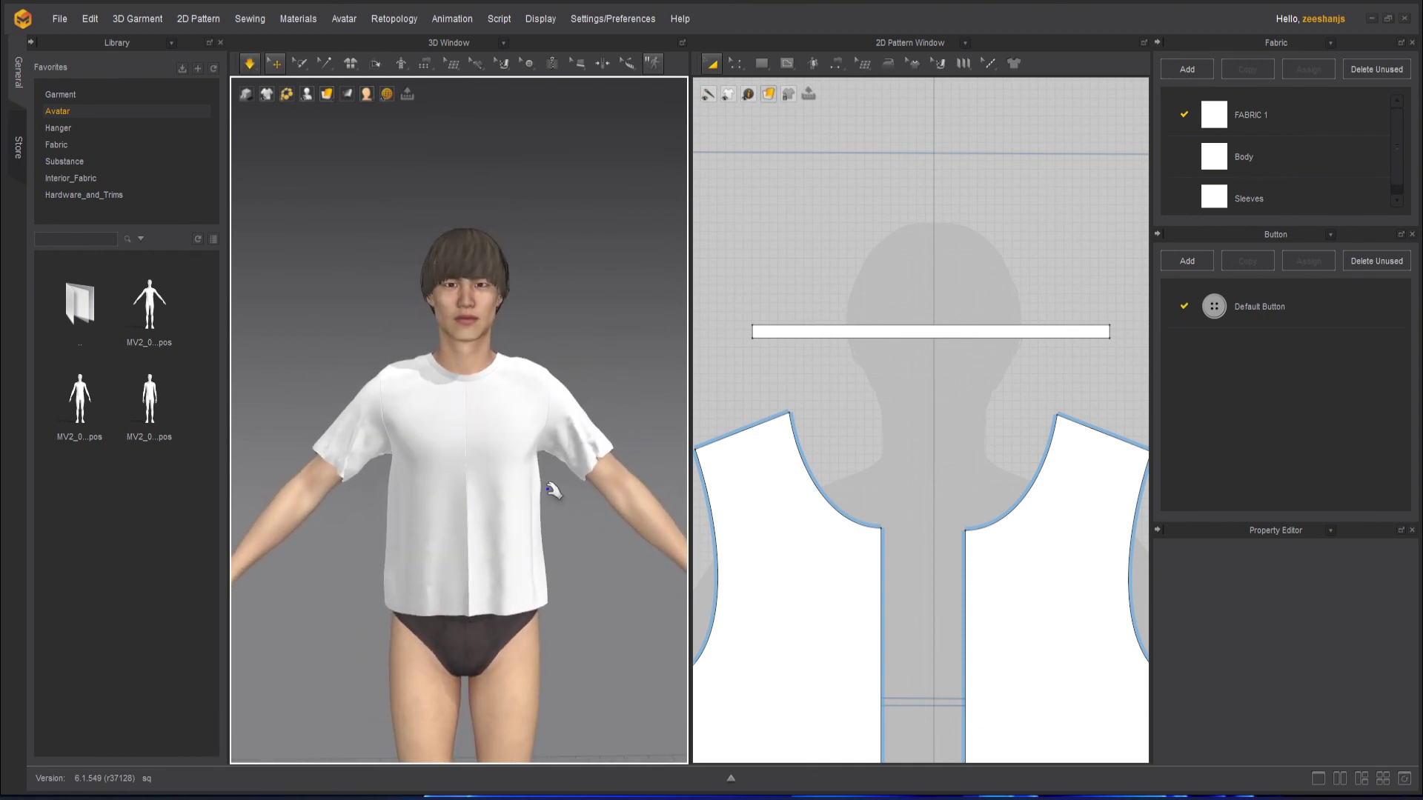
{"action": "scroll", "coordinate": [552, 491], "scroll_direction": "up", "scroll_amount": 2}
{"action": "left_click", "coordinate": [316, 494]}
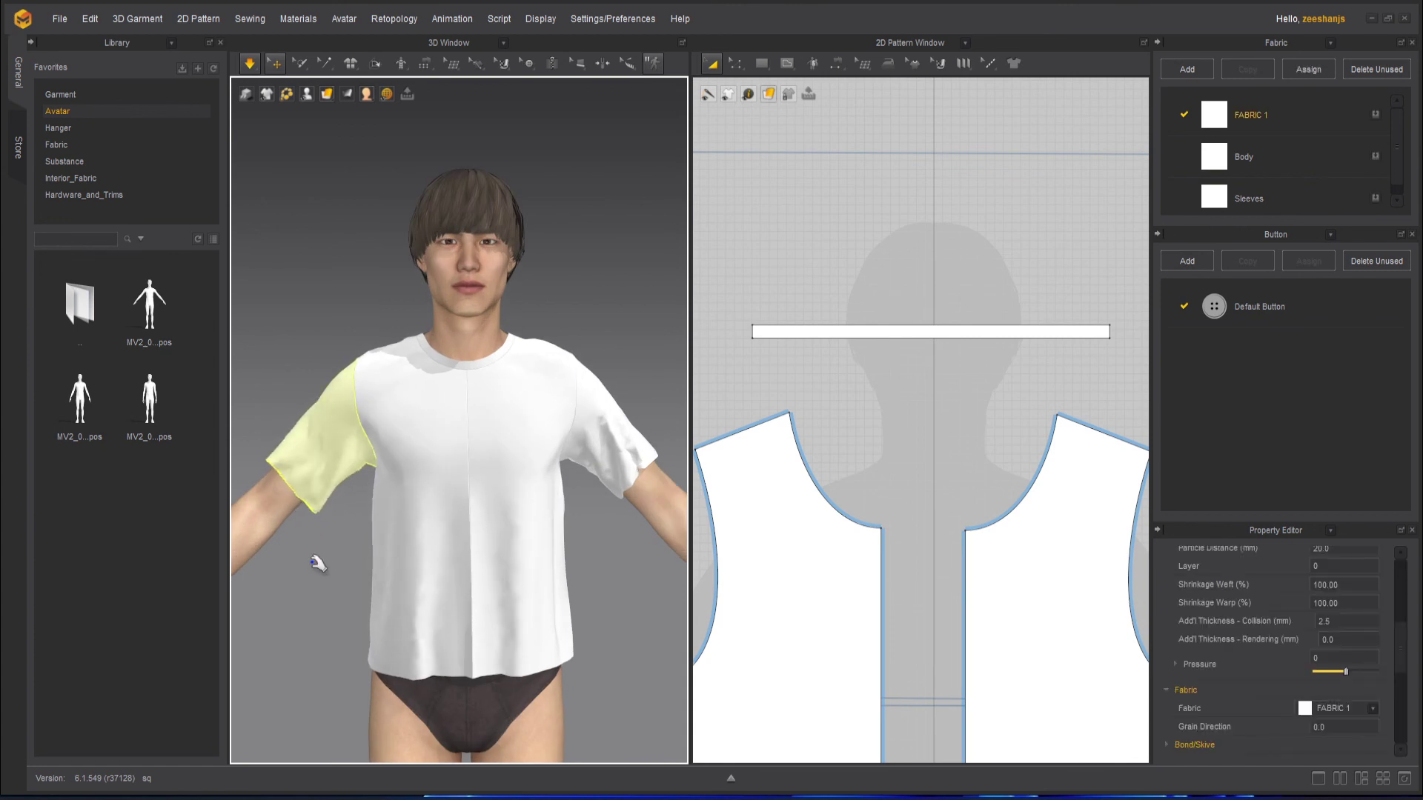
{"action": "left_click", "coordinate": [660, 568]}
{"action": "left_click", "coordinate": [617, 495]}
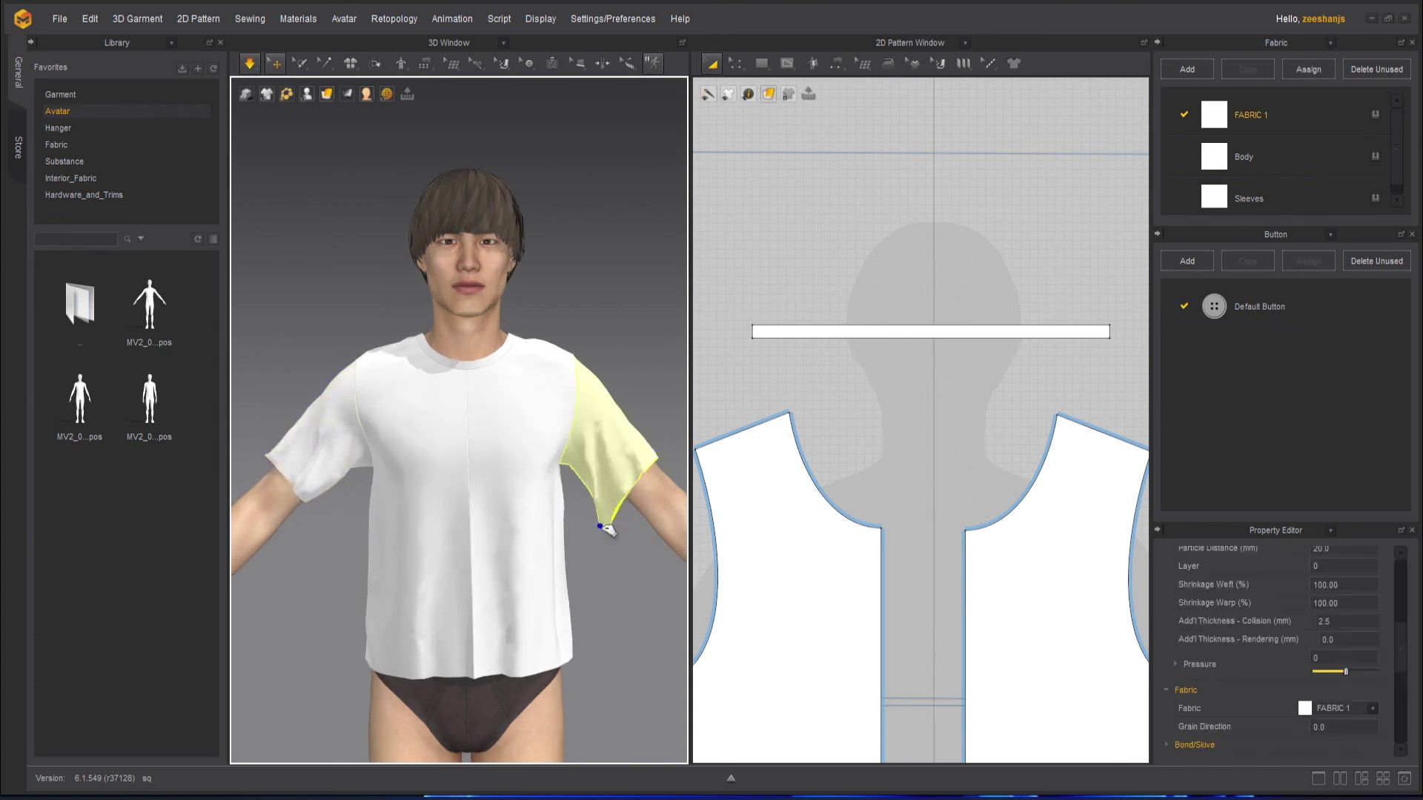
{"action": "left_click", "coordinate": [613, 572]}
{"action": "right_click_drag", "start_coordinate": [547, 588], "coordinate": [483, 513]}
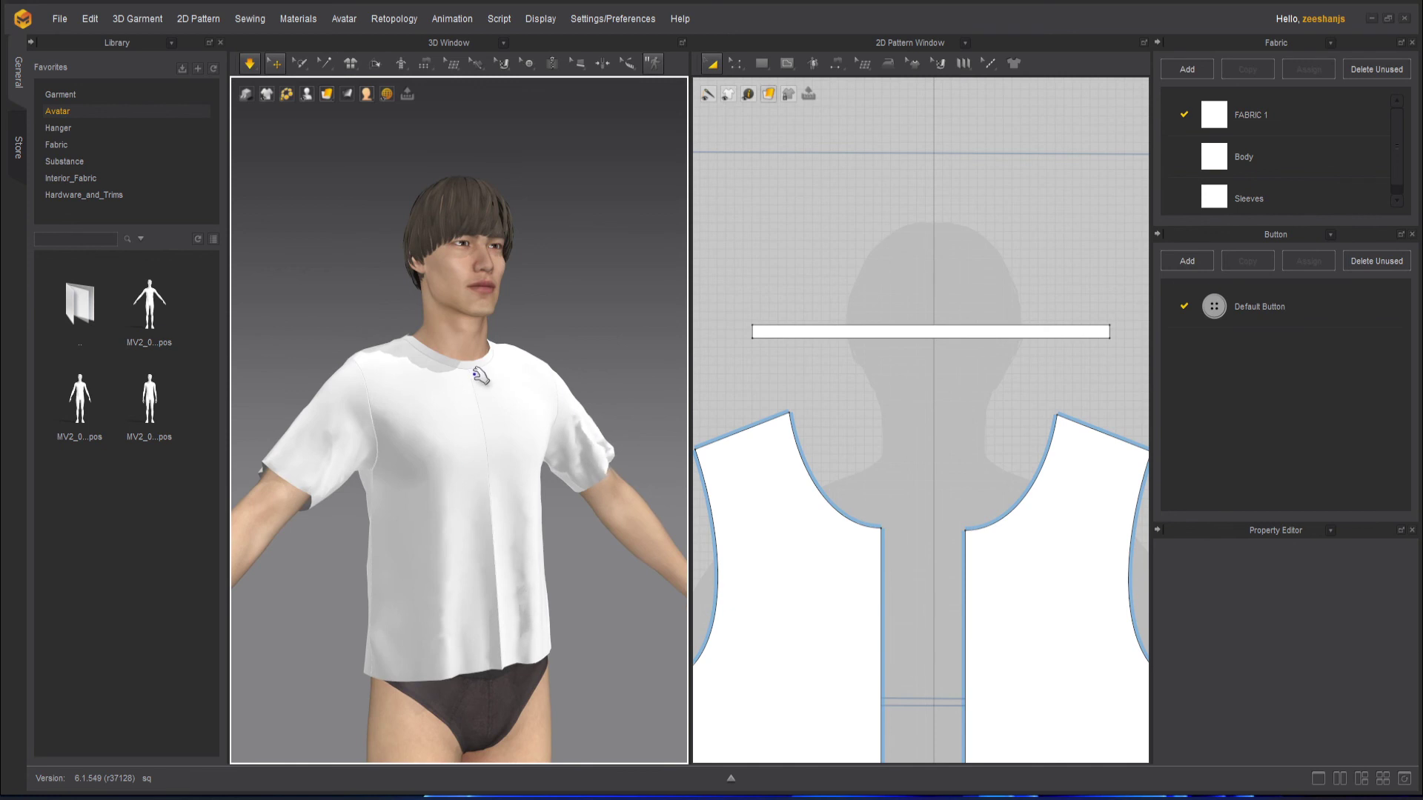
Step: Inspect the fitted T-shirt on the avatar from behind and from the front
{"action": "right_click_drag", "start_coordinate": [448, 645], "coordinate": [779, 556]}
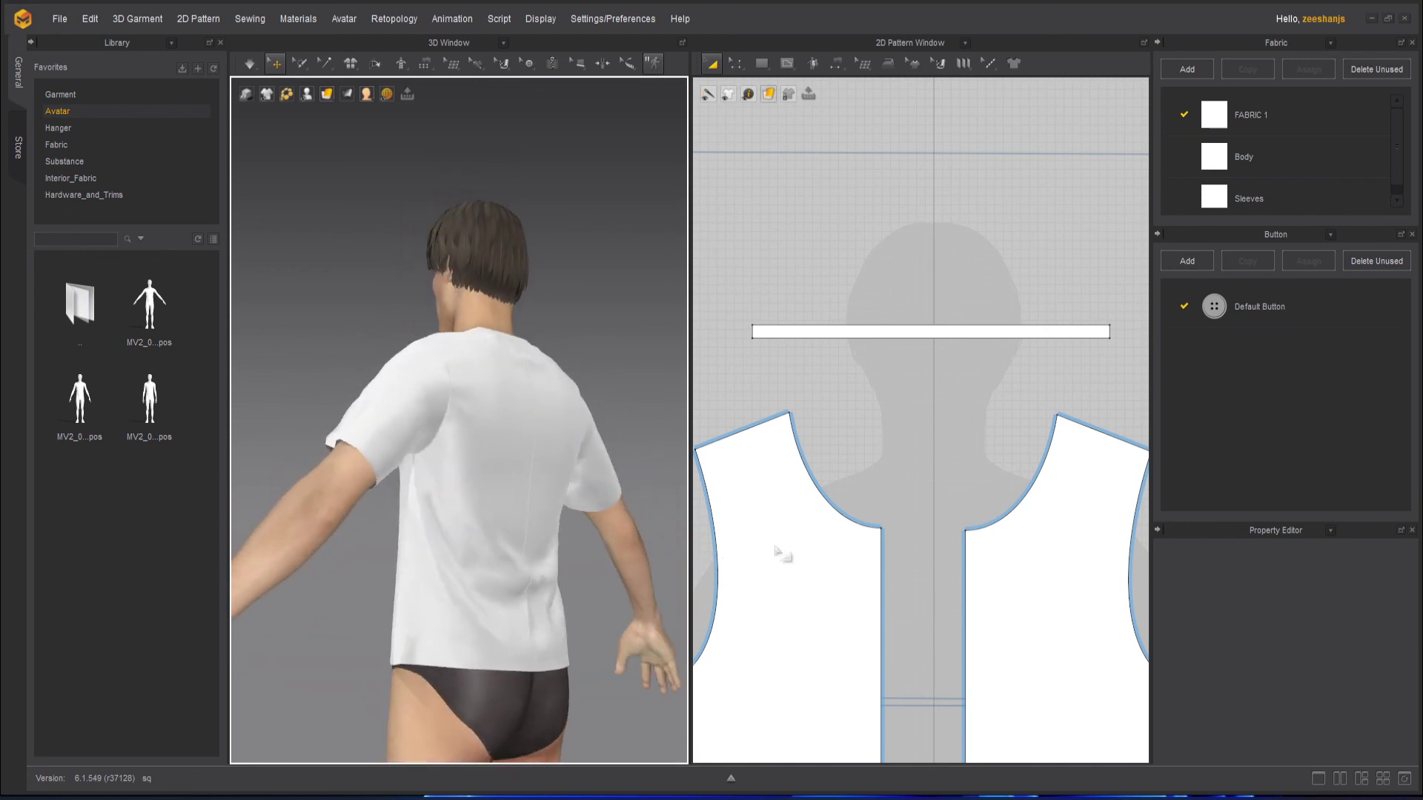
{"action": "right_click_drag", "start_coordinate": [510, 504], "coordinate": [473, 545]}
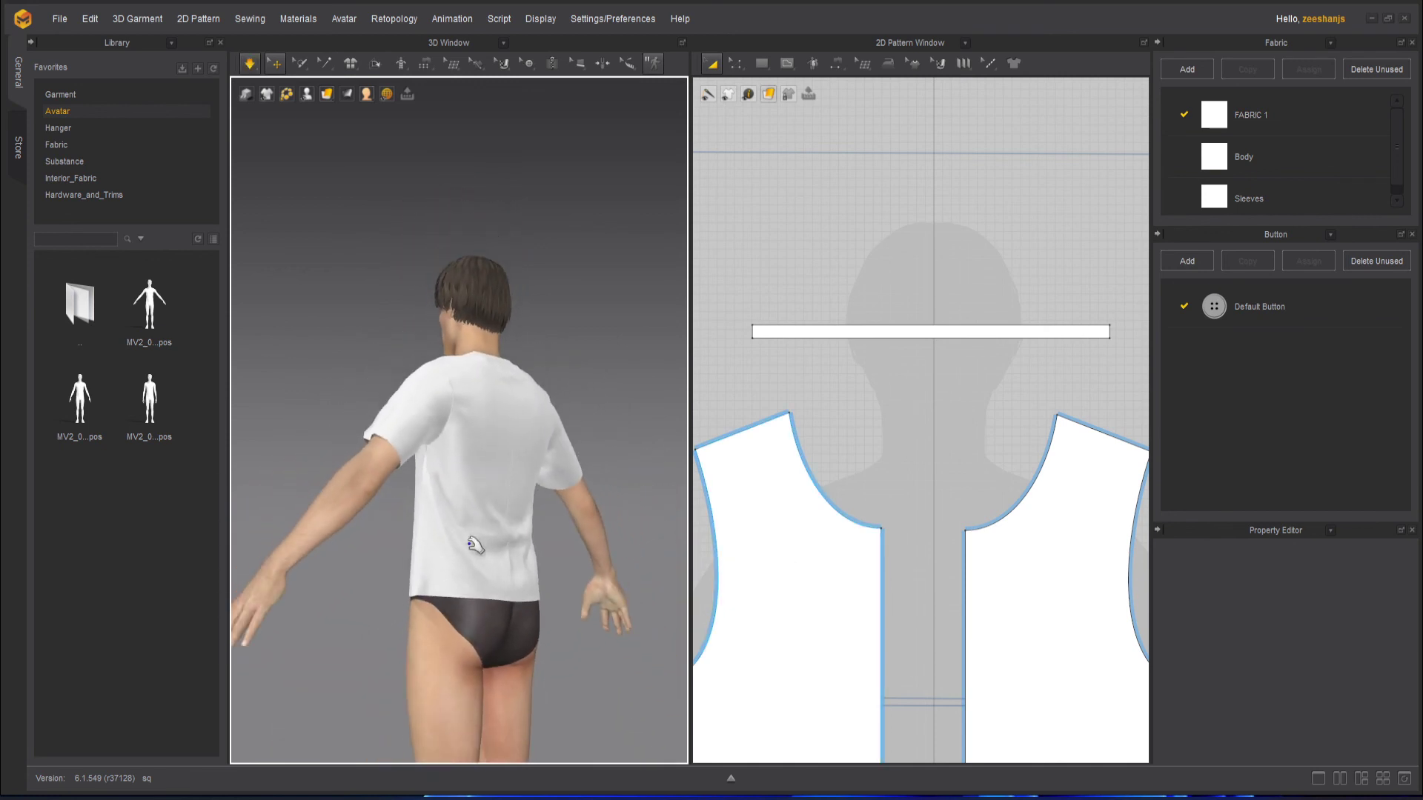
{"action": "scroll", "coordinate": [855, 591], "scroll_direction": "down", "scroll_amount": 5}
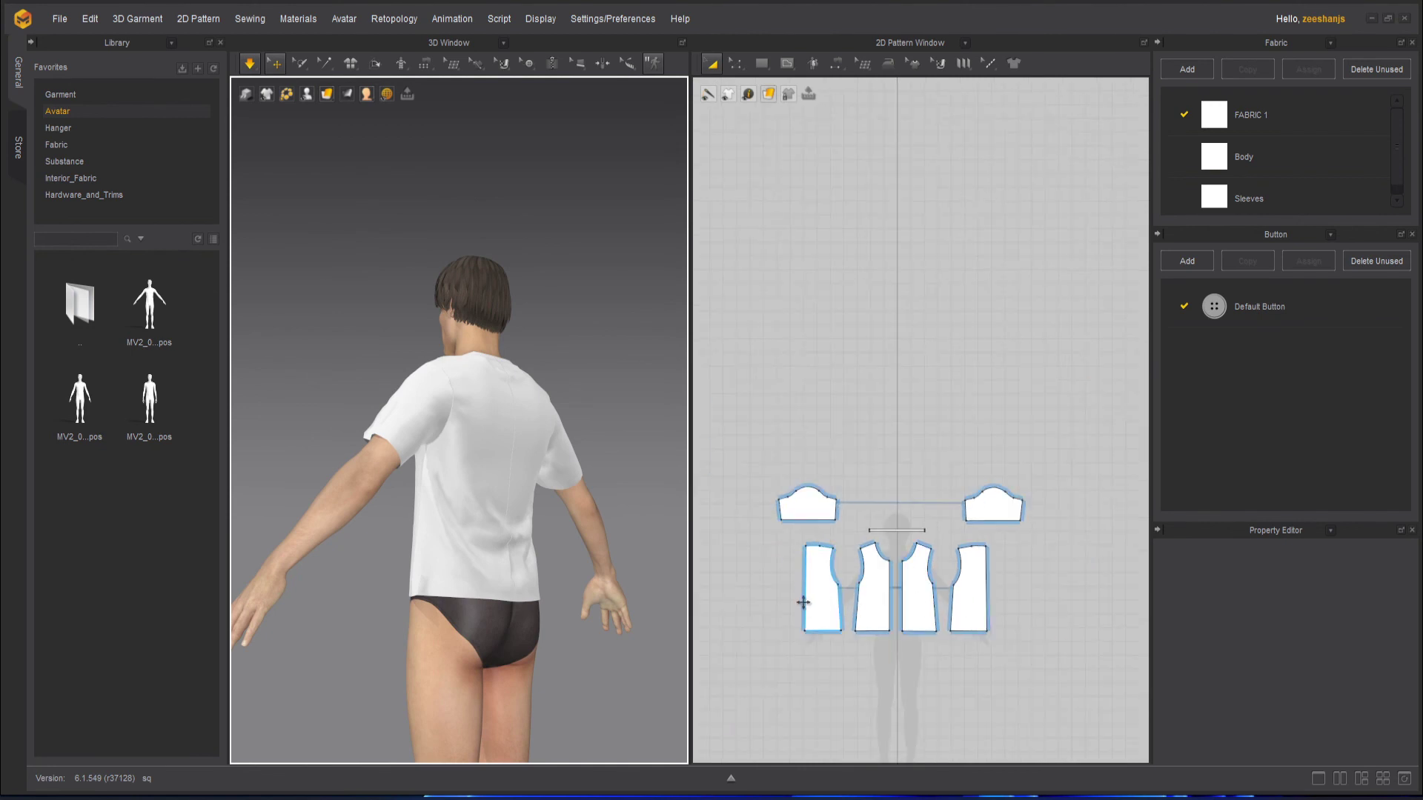
{"action": "right_click_drag", "start_coordinate": [528, 511], "coordinate": [746, 534]}
{"action": "scroll", "coordinate": [503, 442], "scroll_direction": "up", "scroll_amount": 3}
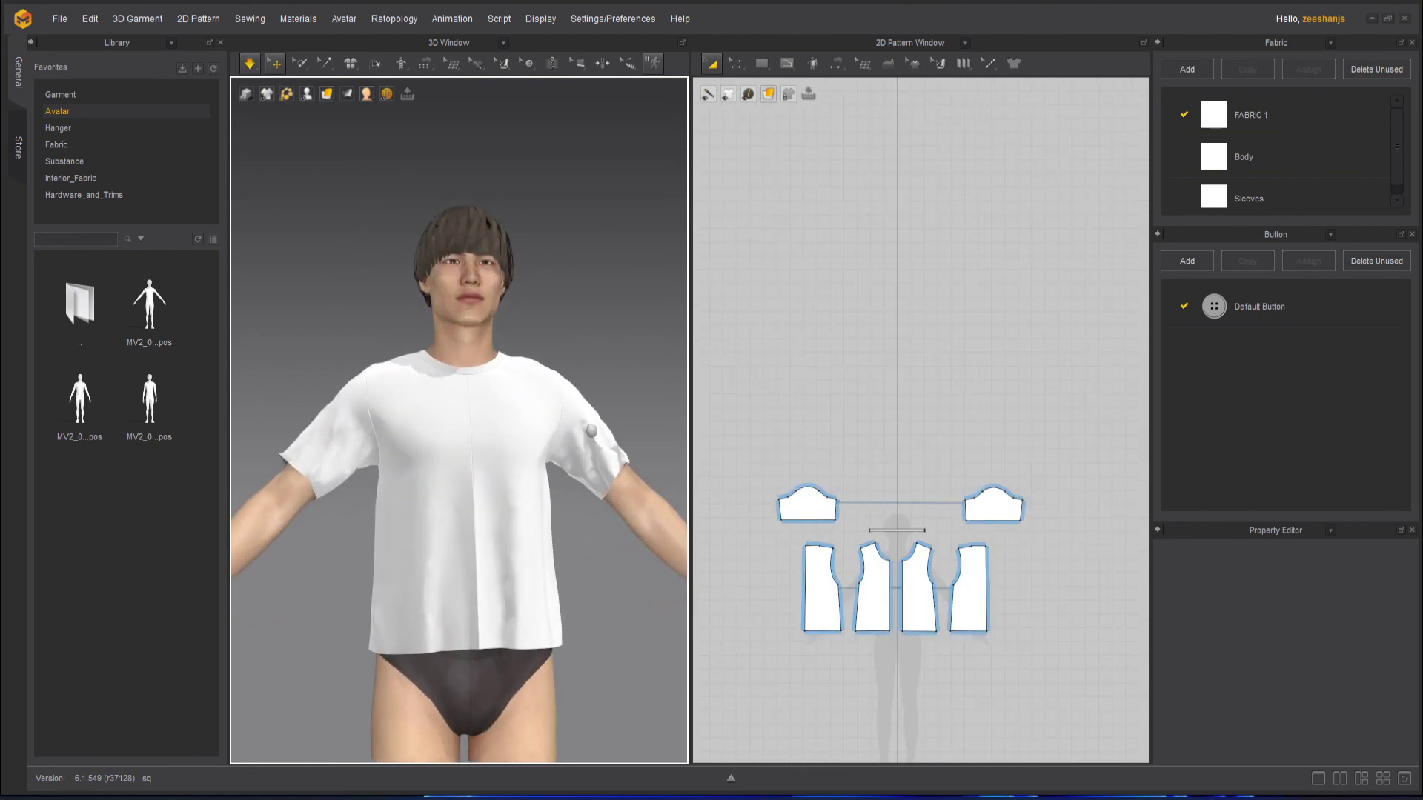
{"action": "middle_click_drag", "start_coordinate": [591, 431], "coordinate": [593, 397]}
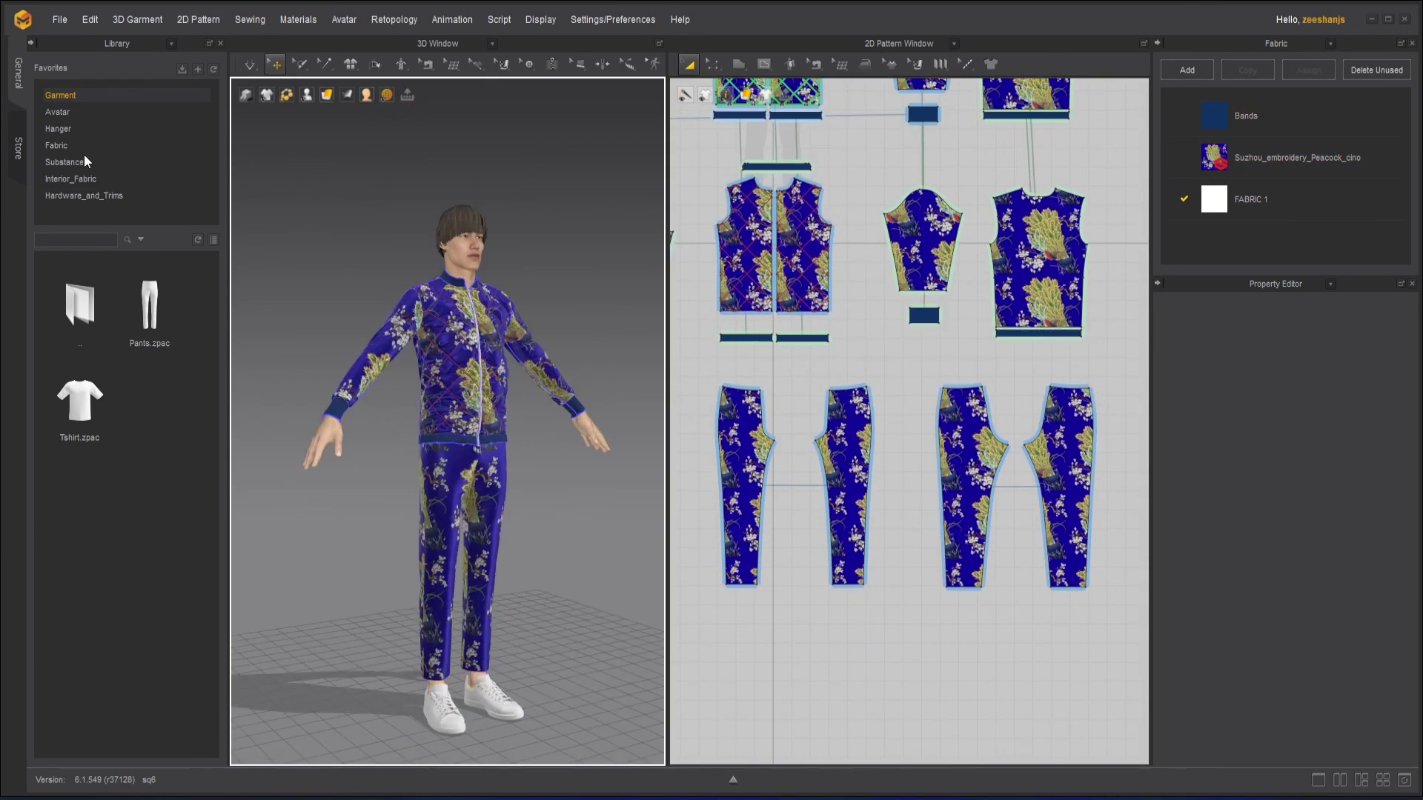
Step: Open the library's Avatar folder and examine the embroidered jacket and trousers on the avatar up close
{"action": "left_click", "coordinate": [58, 112]}
{"action": "right_click_drag", "start_coordinate": [519, 504], "coordinate": [567, 504]}
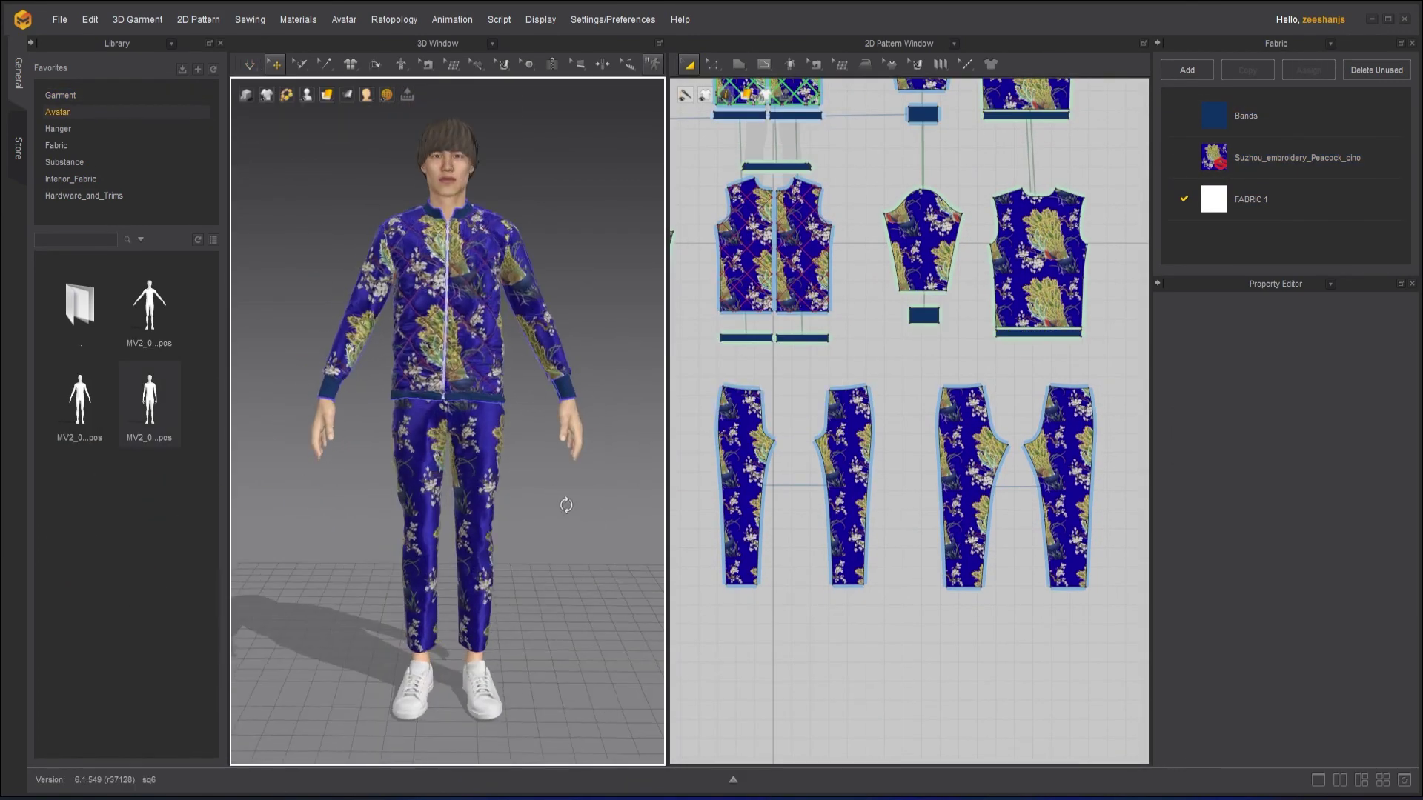
{"action": "scroll", "coordinate": [567, 505], "scroll_direction": "up", "scroll_amount": 3}
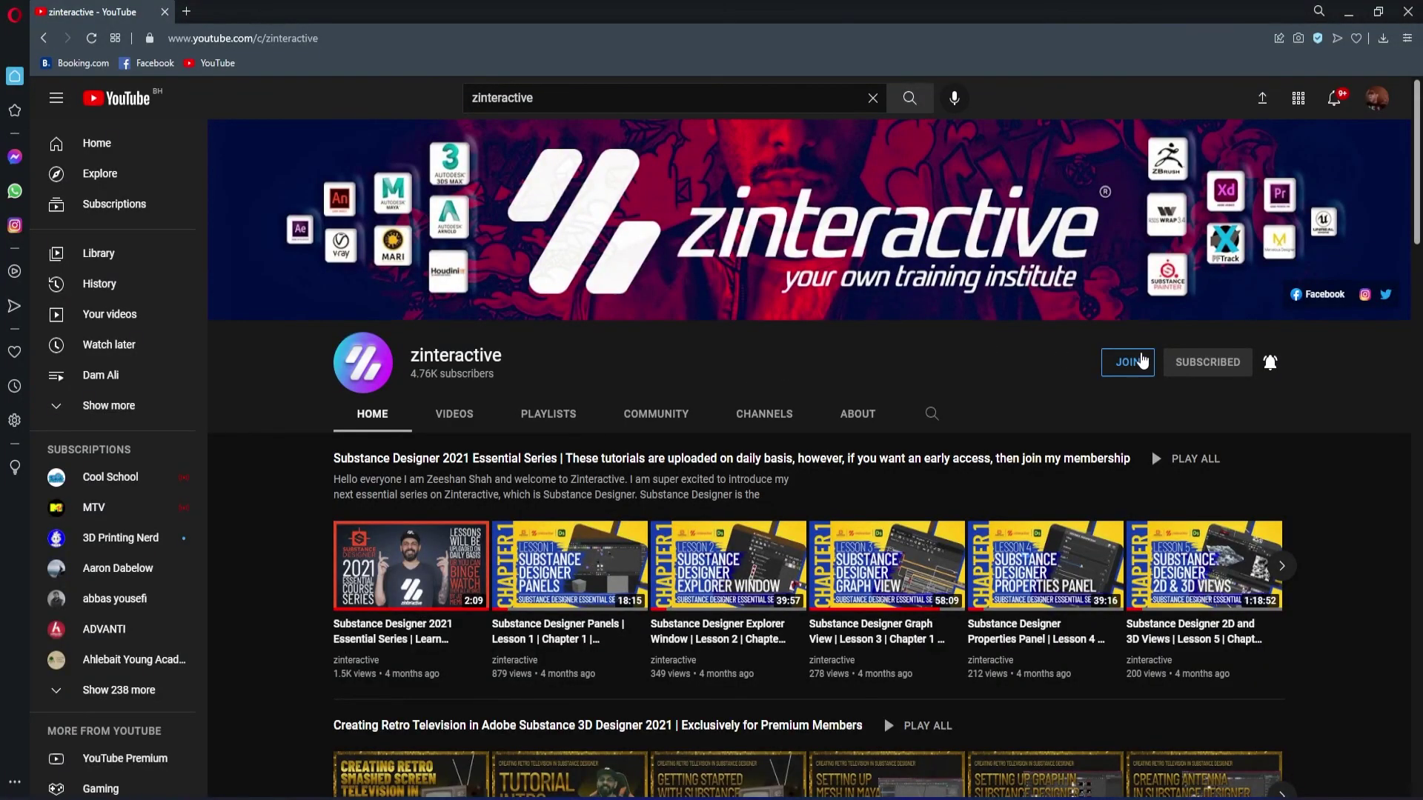
Step: Switch to the browser, open the zinteractive channel's membership options on YouTube, and view the Zi Early Bird Level
{"action": "left_click", "coordinate": [1142, 361]}
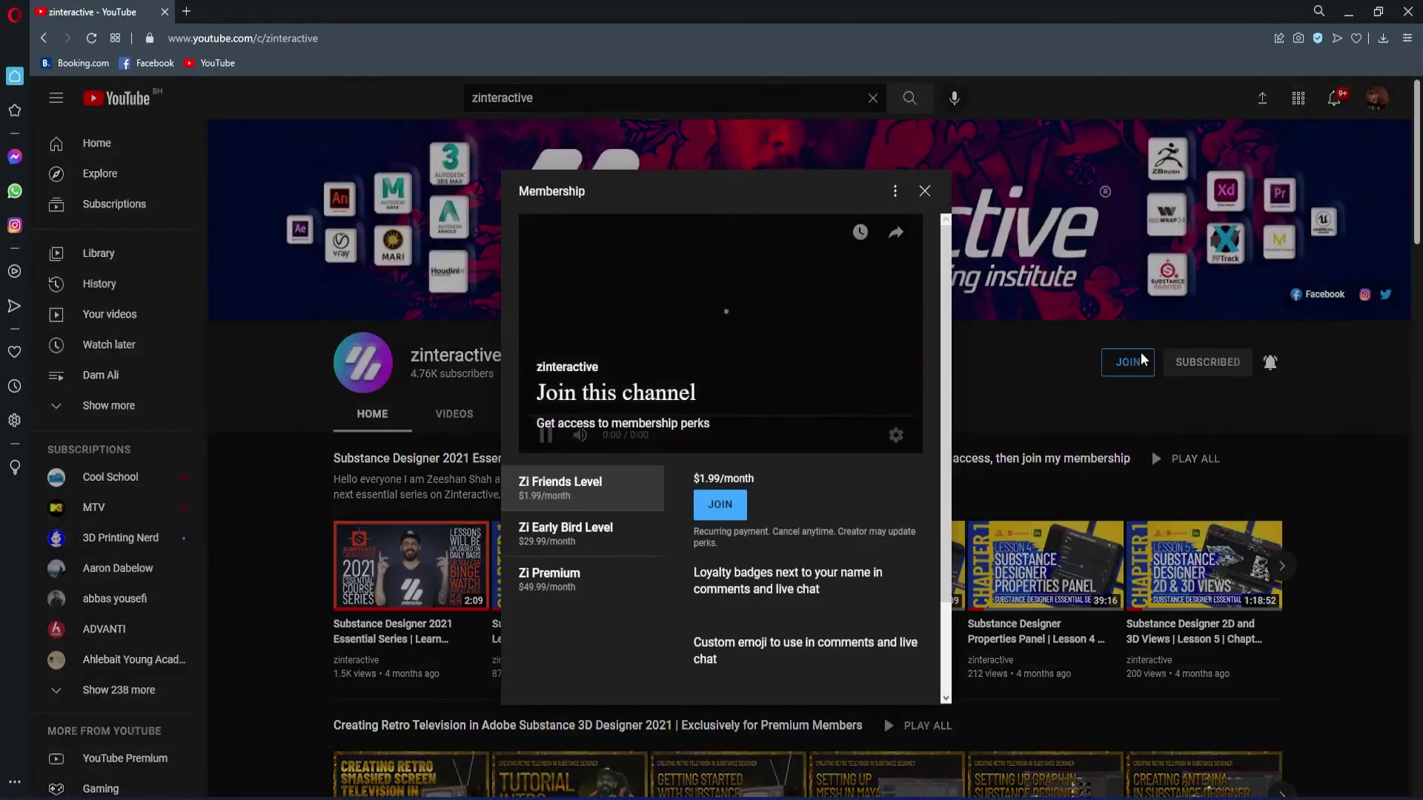
{"action": "left_click", "coordinate": [600, 537]}
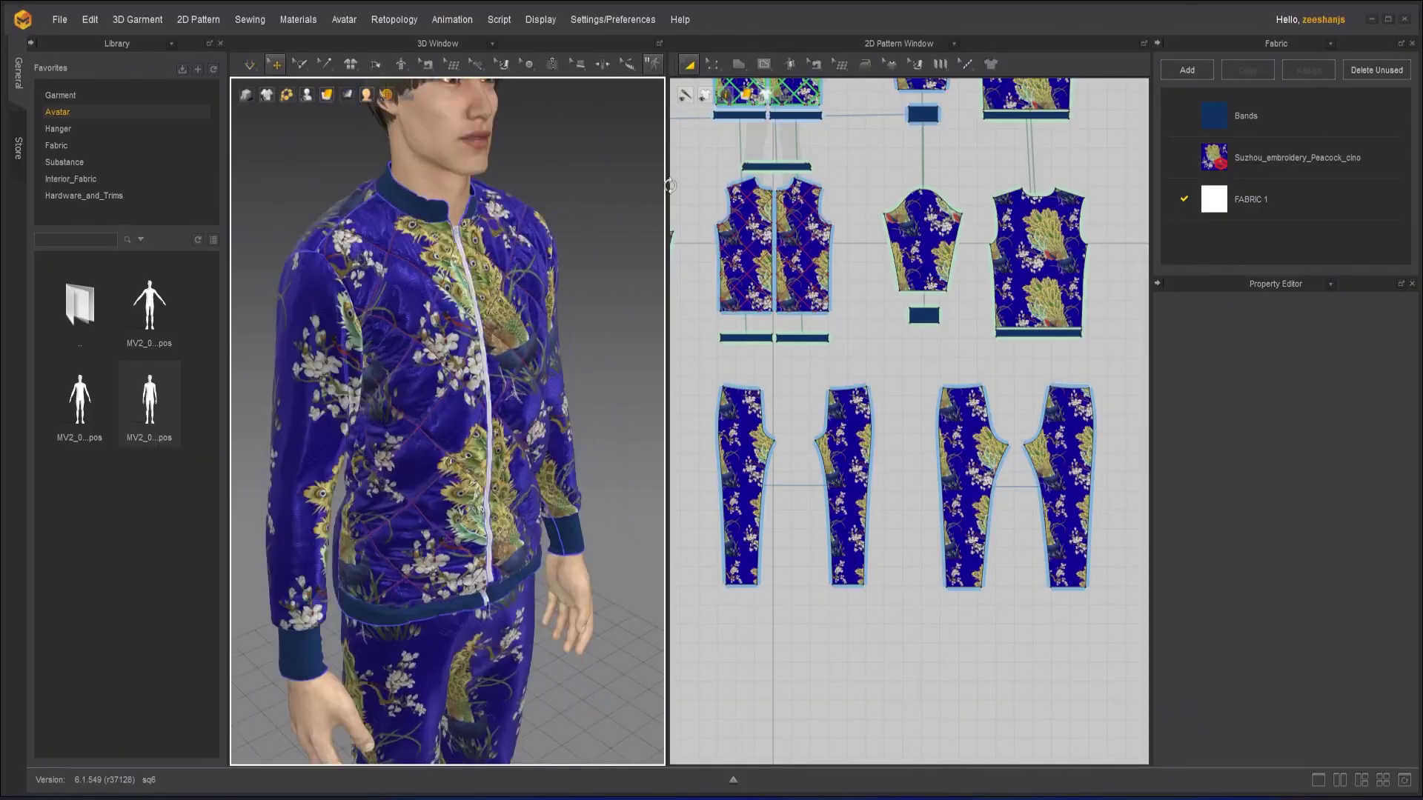
Step: Switch to Marvelous Designer, load the Substance material floral2.sbsar as a fabric, and apply it to the four trouser pieces
{"action": "scroll", "coordinate": [593, 319], "scroll_direction": "down", "scroll_amount": 5}
{"action": "left_click", "coordinate": [1320, 379]}
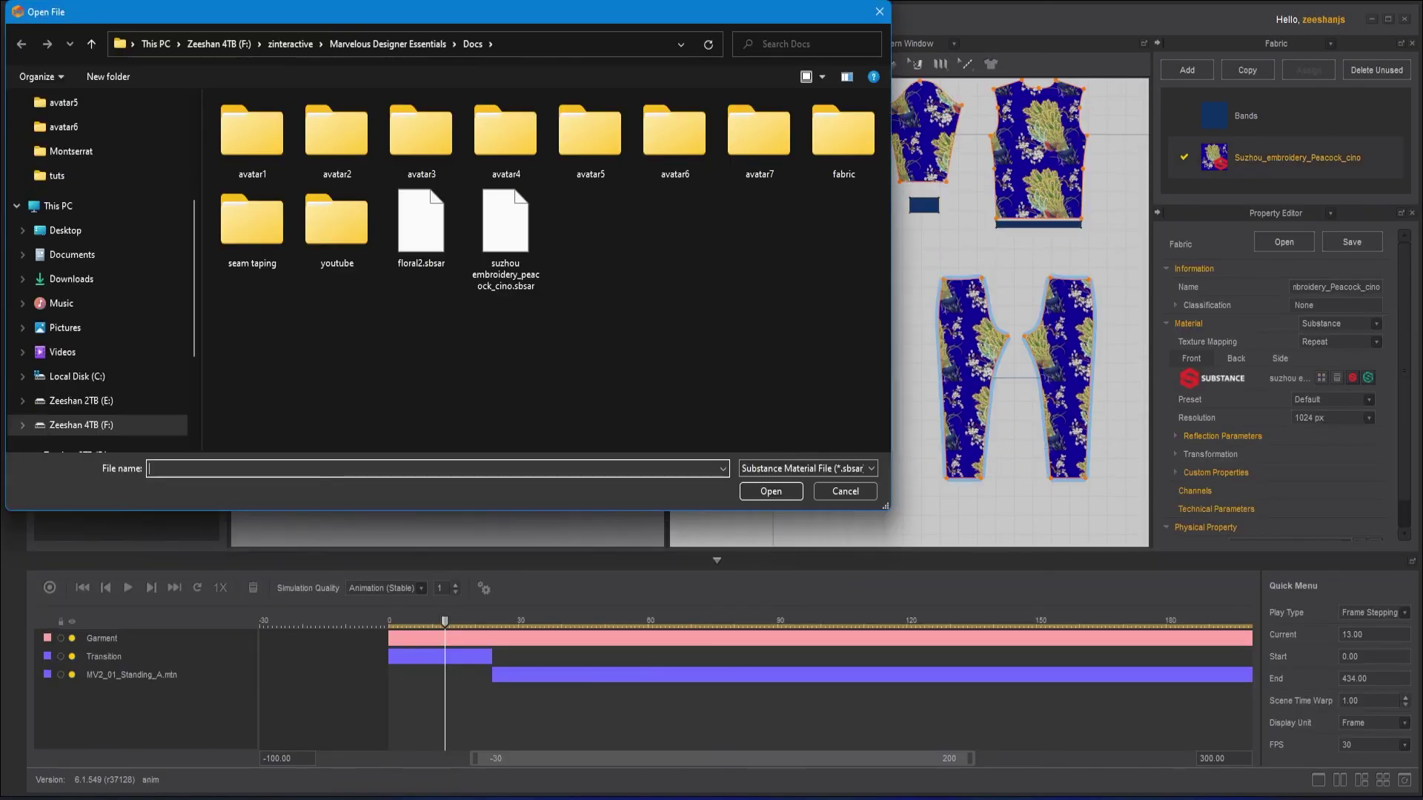
{"action": "left_click", "coordinate": [420, 231]}
{"action": "left_click", "coordinate": [768, 491]}
{"action": "left_click", "coordinate": [704, 428]}
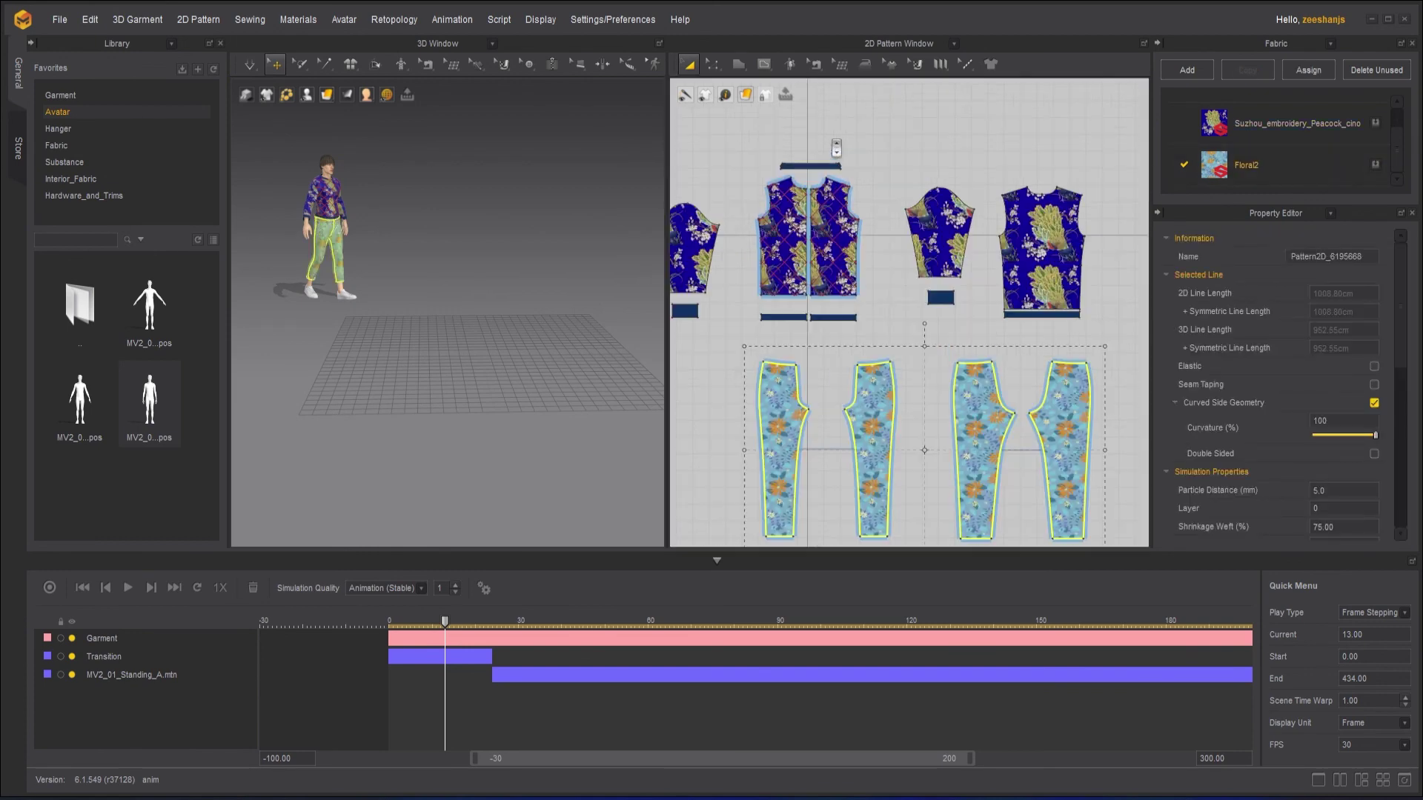
Step: Select the jacket's two sleeves, two front pieces and back piece together in the pattern layout
{"action": "left_click", "coordinate": [694, 245]}
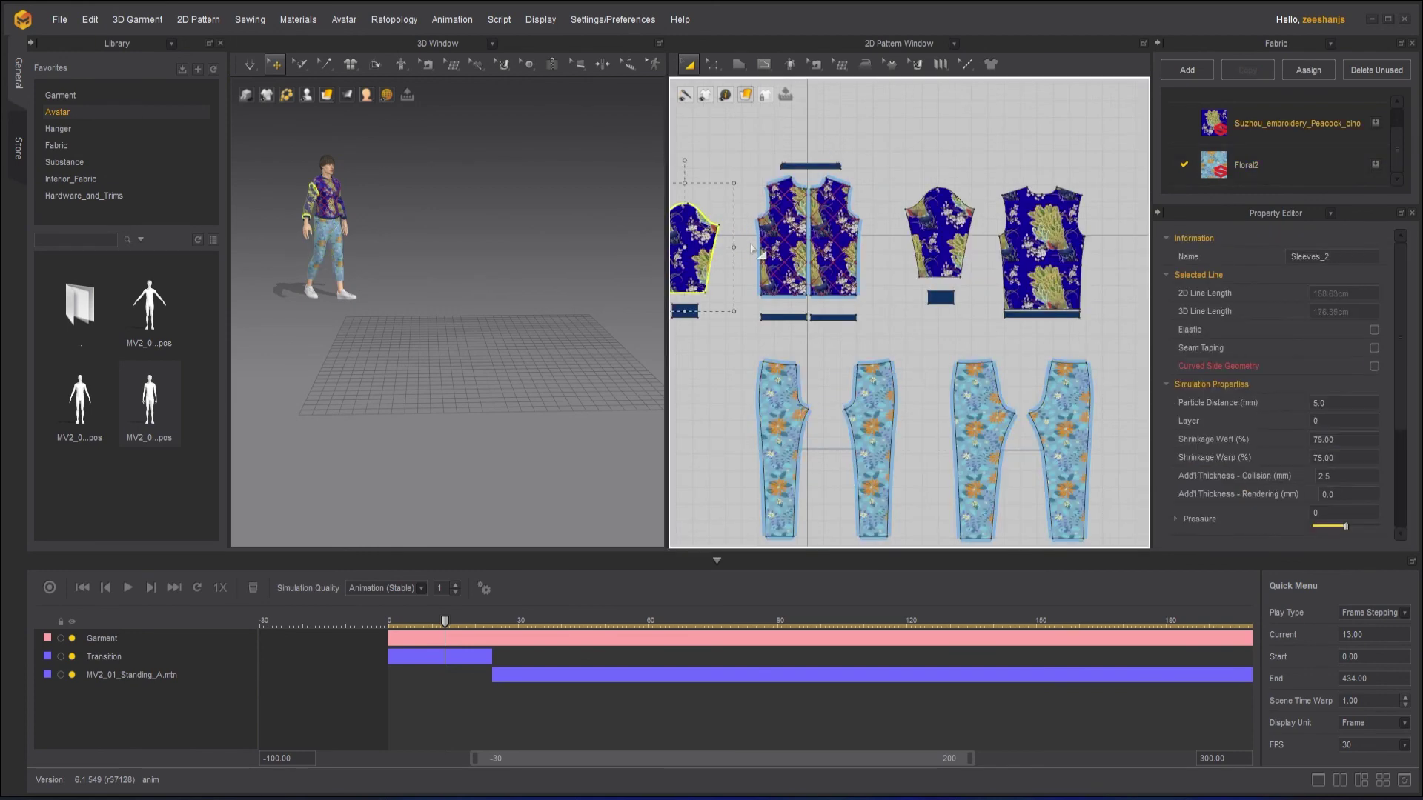
{"action": "left_click", "coordinate": [783, 233], "text": "shift"}
{"action": "left_click", "coordinate": [834, 233], "text": "shift"}
{"action": "left_click", "coordinate": [940, 234], "text": "shift"}
{"action": "left_click", "coordinate": [1041, 237], "text": "shift"}
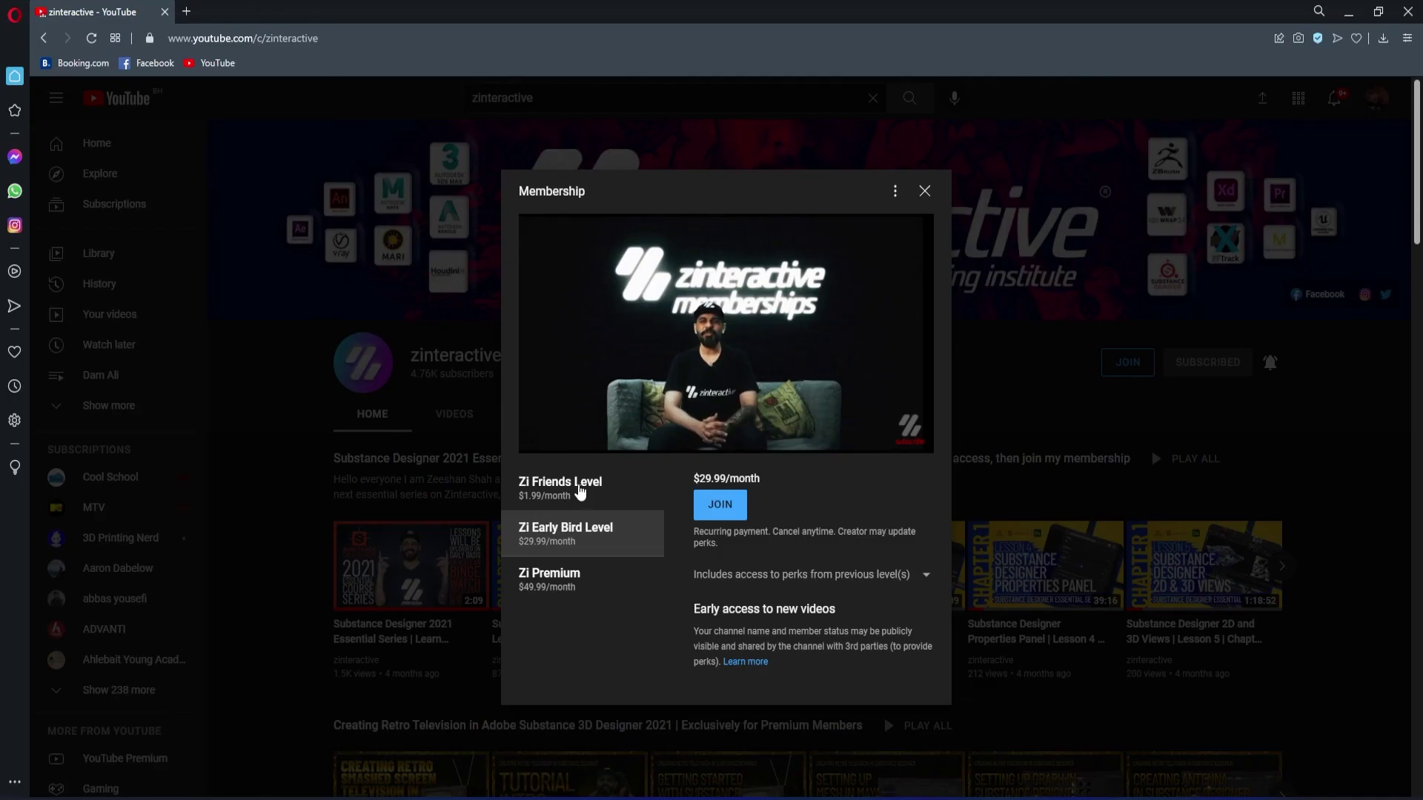